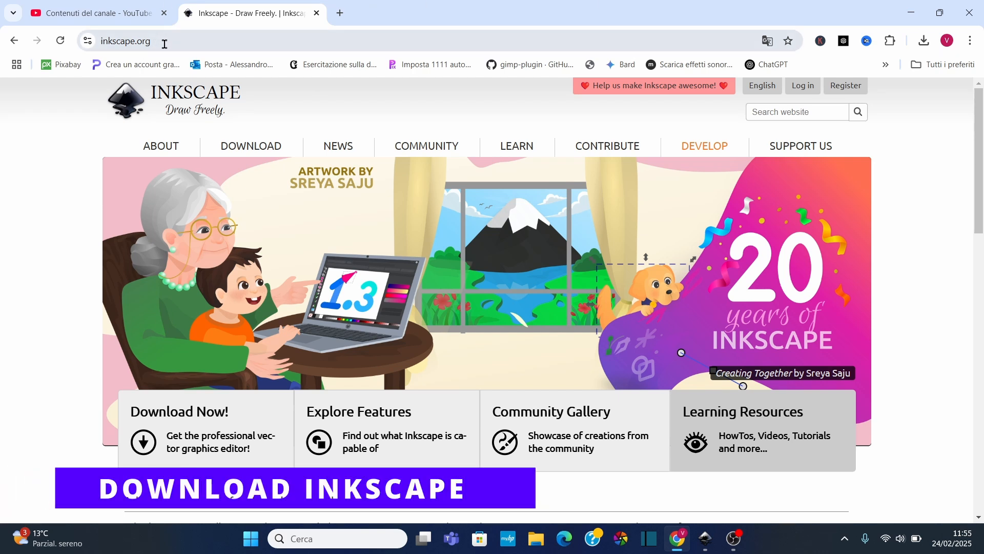
Open the current stable Inkscape version download page and scroll to the Windows installer package
{"action": "mouse_move", "coordinate": [260, 155]}
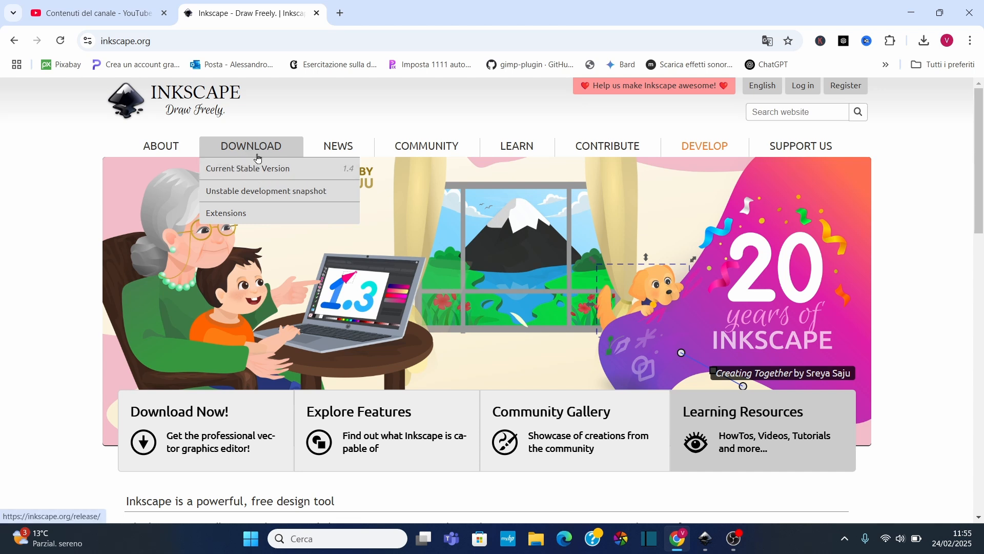
{"action": "left_click", "coordinate": [271, 169]}
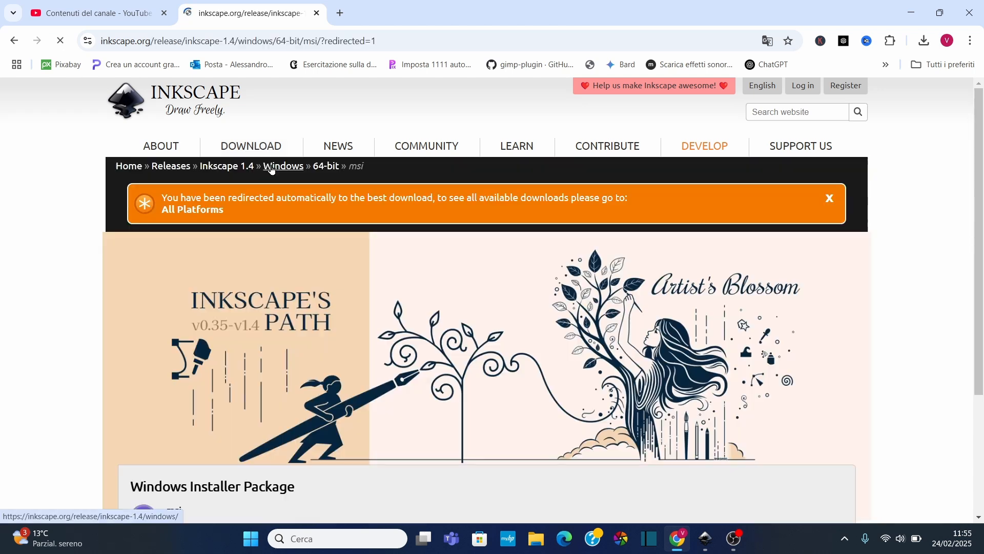
{"action": "scroll", "coordinate": [382, 256], "scroll_direction": "down", "scroll_amount": 3}
{"action": "scroll", "coordinate": [224, 360], "scroll_direction": "up", "scroll_amount": 1}
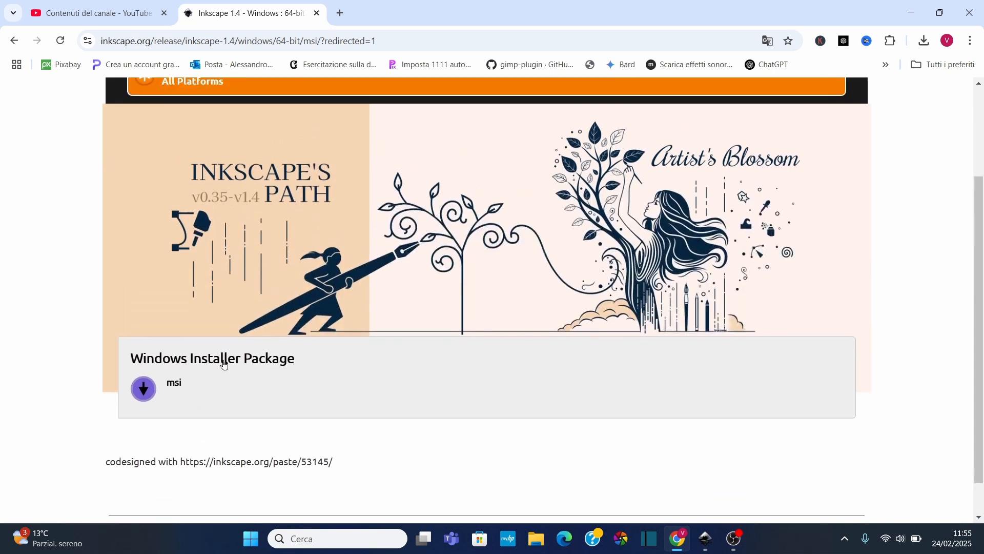
{"action": "scroll", "coordinate": [224, 361], "scroll_direction": "down", "scroll_amount": 1}
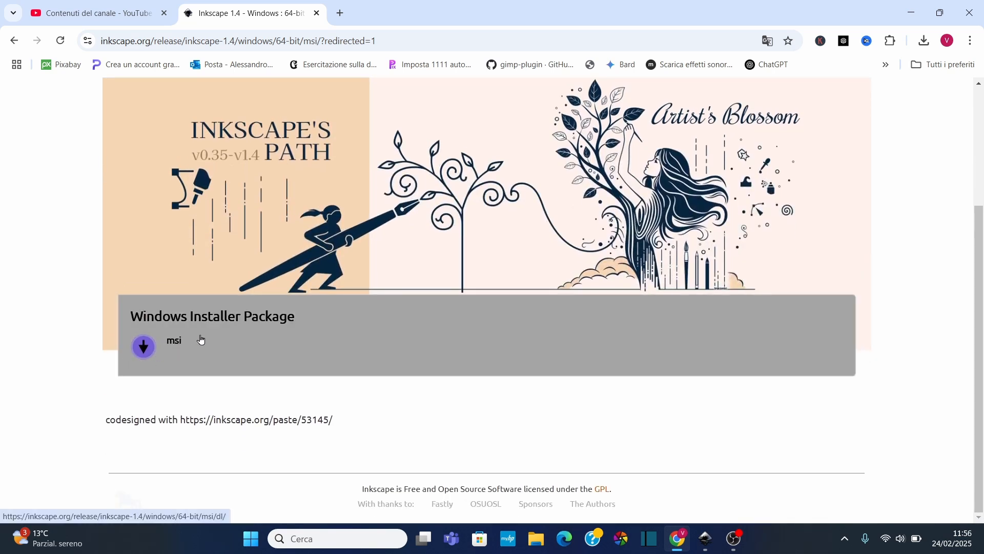
{"action": "scroll", "coordinate": [165, 342], "scroll_direction": "up", "scroll_amount": 3}
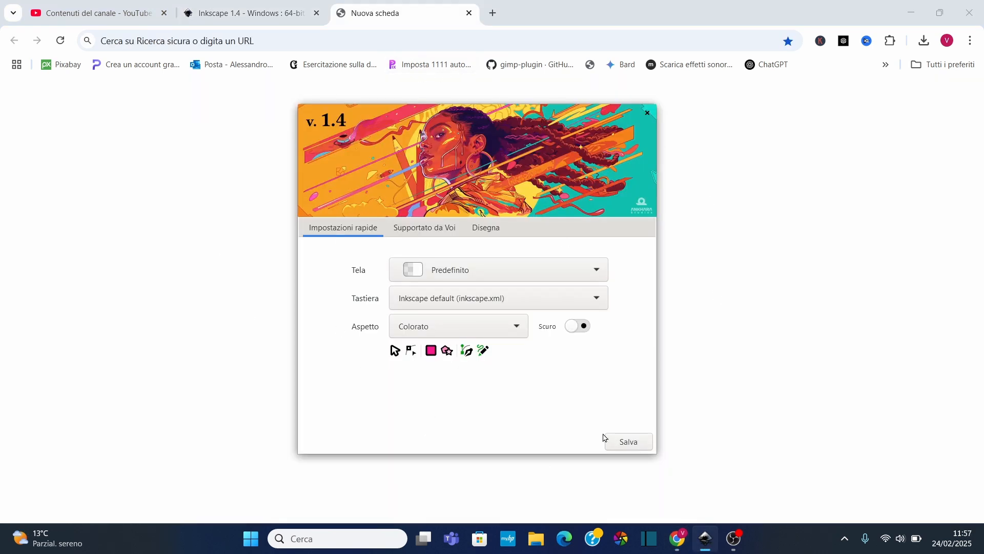
Close the welcome screen and open the Preferences dialog
{"action": "left_click", "coordinate": [648, 123]}
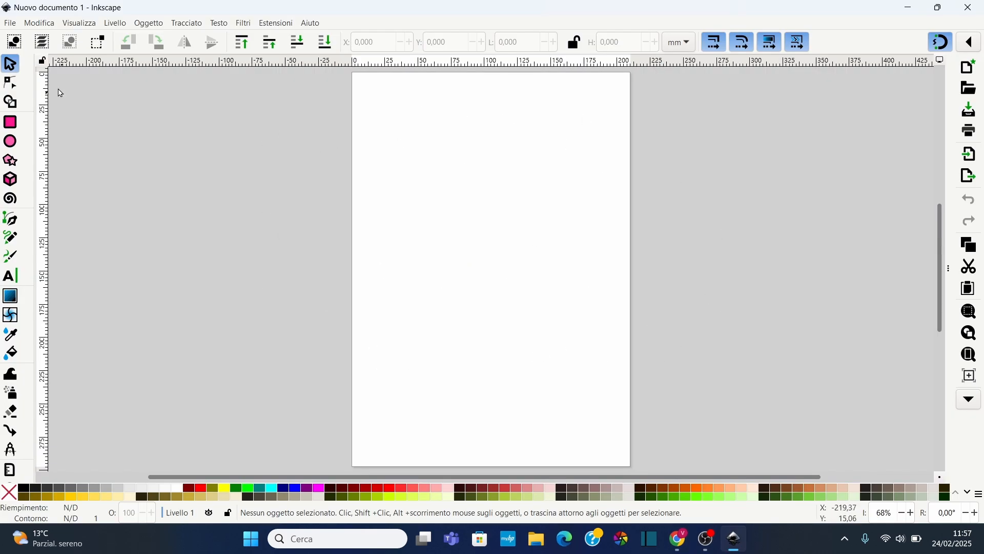
{"action": "left_click", "coordinate": [51, 23]}
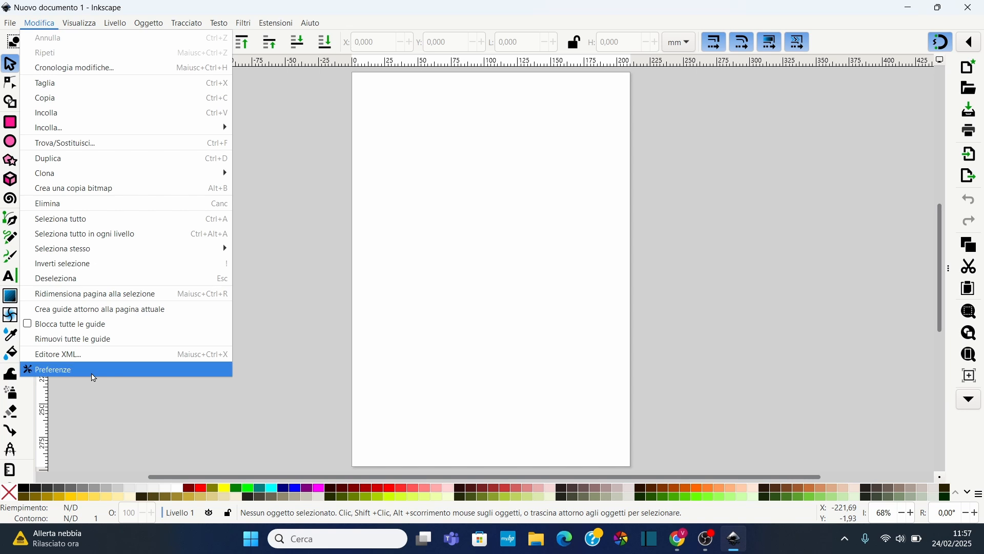
{"action": "left_click", "coordinate": [97, 370]}
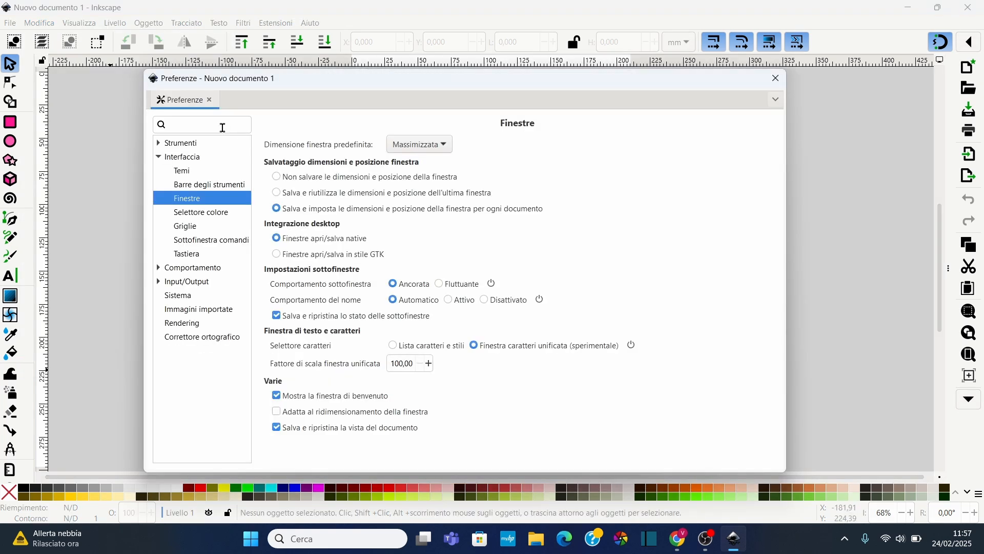
Search the preferences for 'benve', toggle 'Mostra la finestra di benvenuto' off and on, and close Preferences
{"action": "left_click", "coordinate": [222, 125]}
{"action": "type", "text": "benve"}
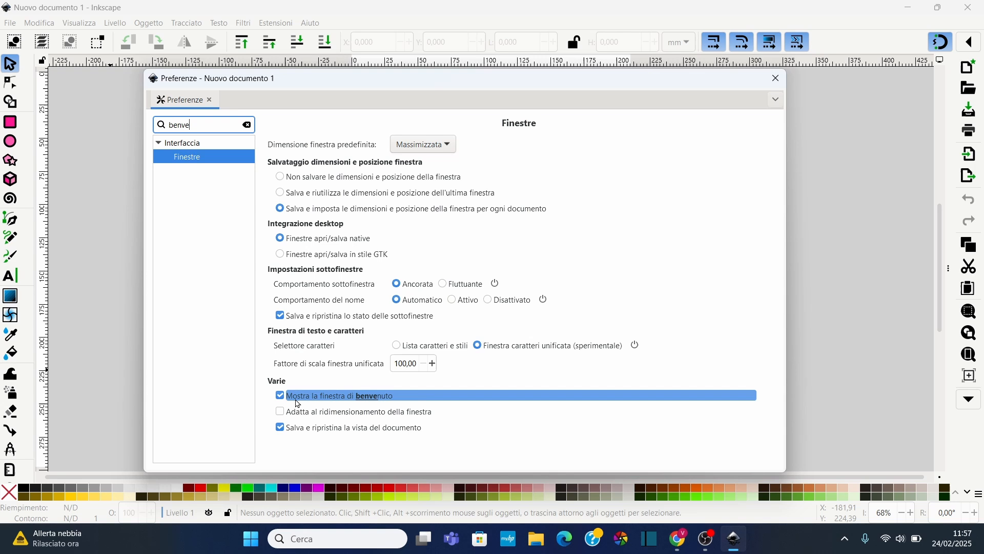
{"action": "left_click", "coordinate": [298, 402]}
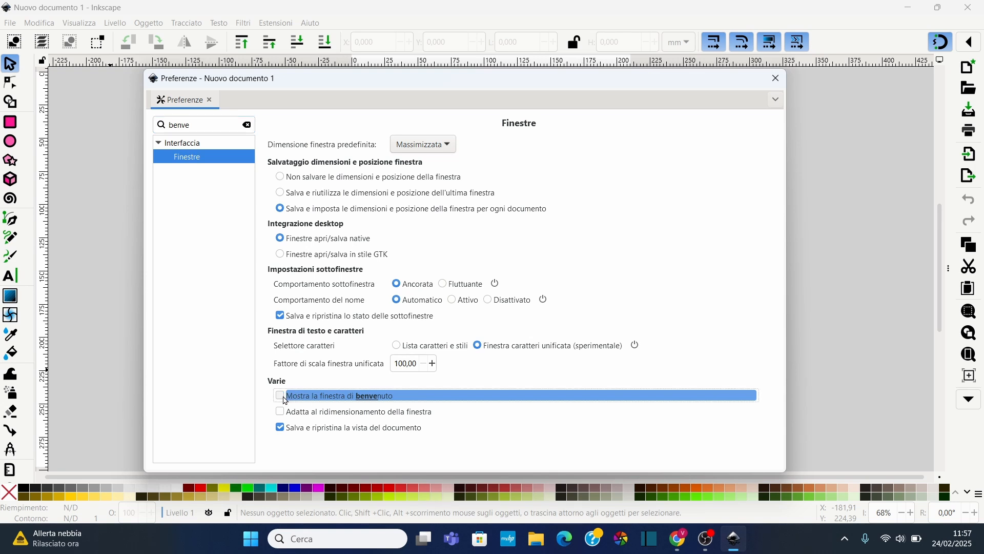
{"action": "left_click", "coordinate": [282, 396]}
{"action": "left_click", "coordinate": [776, 79]}
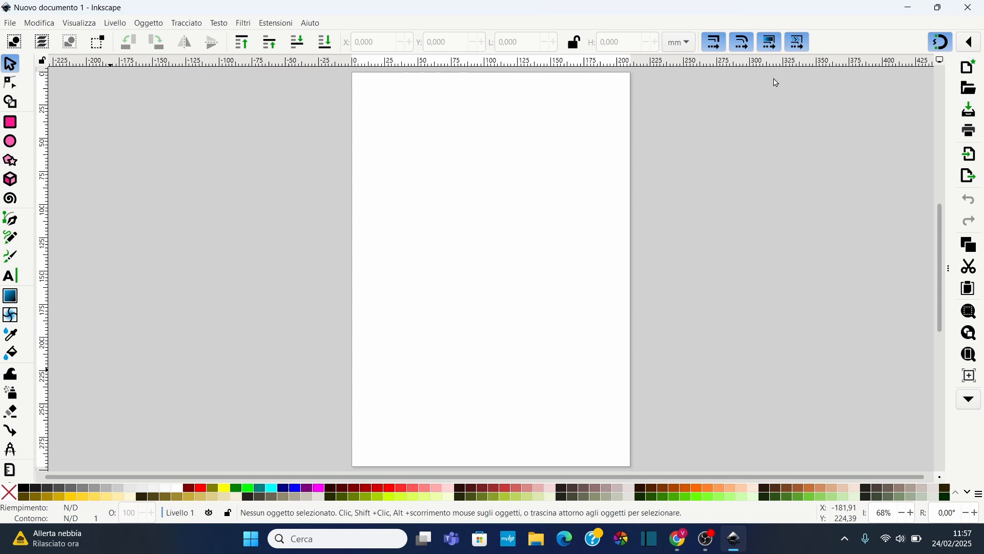
Restart Inkscape and switch the welcome screen to the Impostazioni rapide tab
{"action": "left_click", "coordinate": [964, 14]}
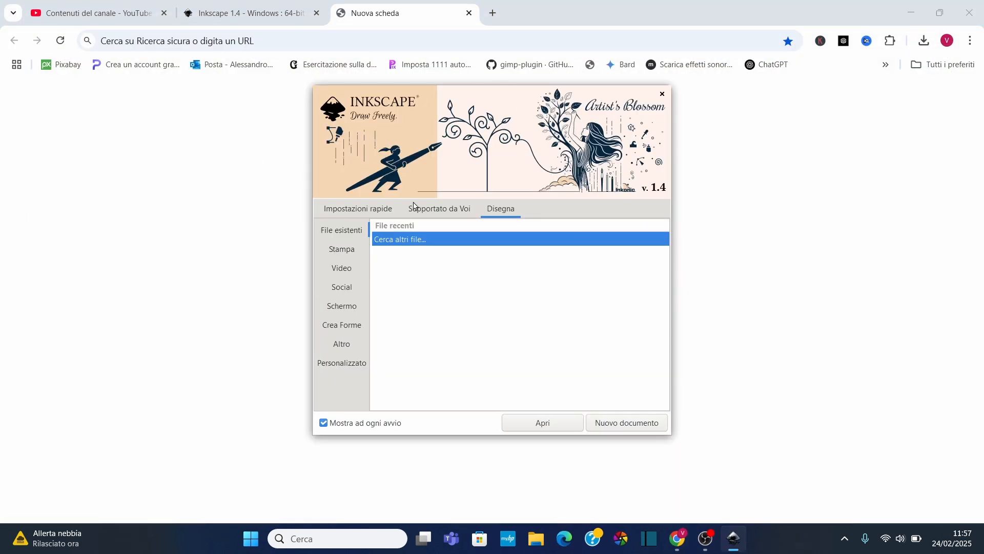
{"action": "left_click_drag", "start_coordinate": [500, 95], "coordinate": [485, 115]}
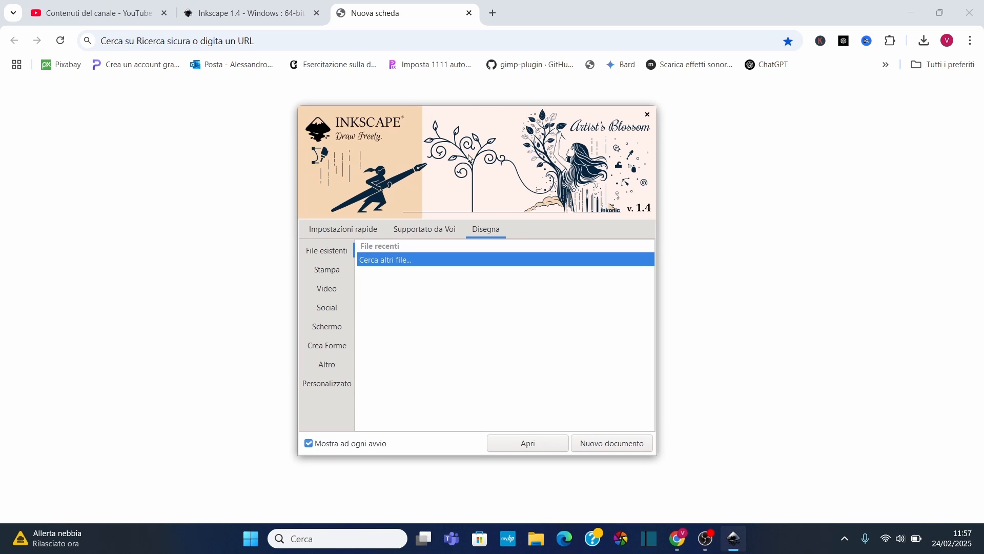
{"action": "left_click", "coordinate": [371, 234]}
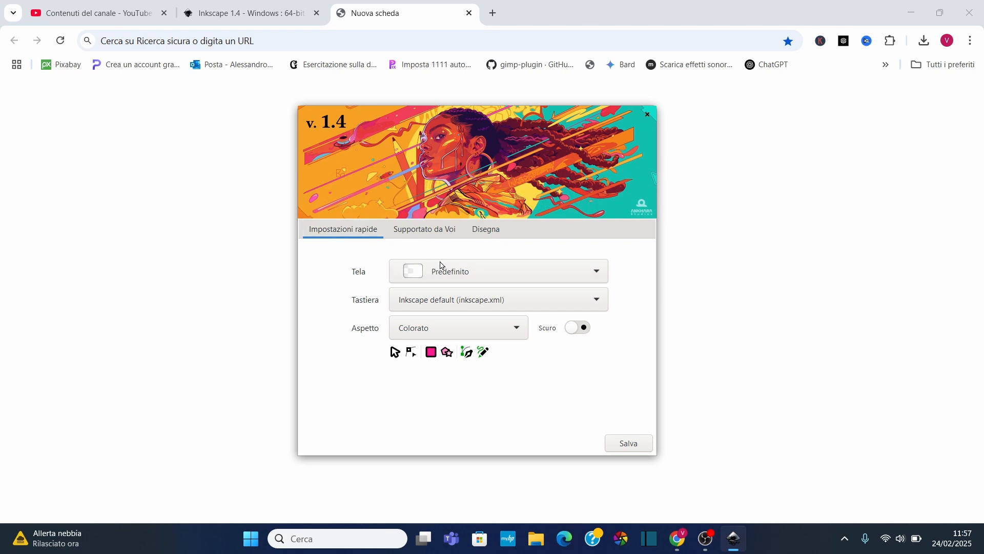
Preview the Scuro and Scacchiera scura canvas options, then set the canvas back to Predefinito
{"action": "left_click", "coordinate": [530, 272]}
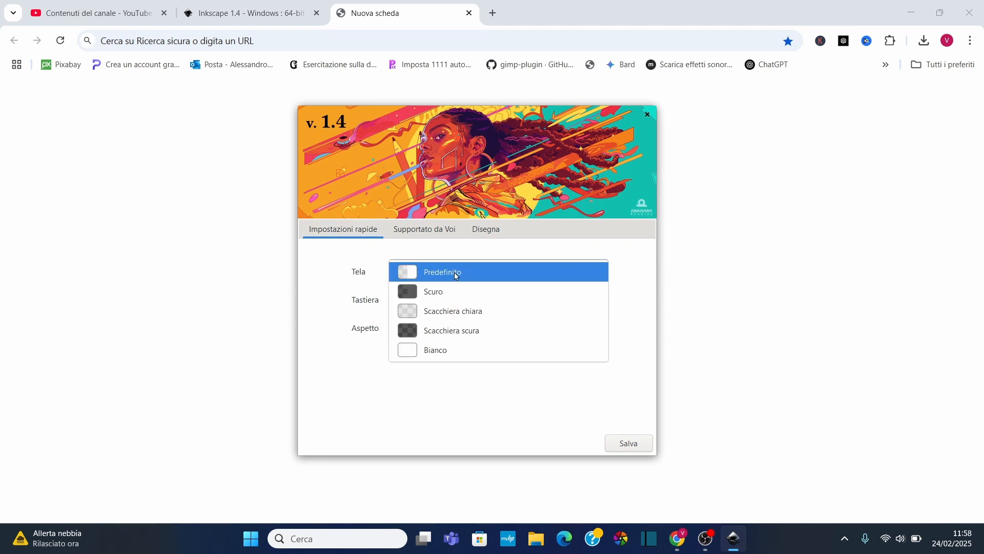
{"action": "left_click", "coordinate": [447, 295]}
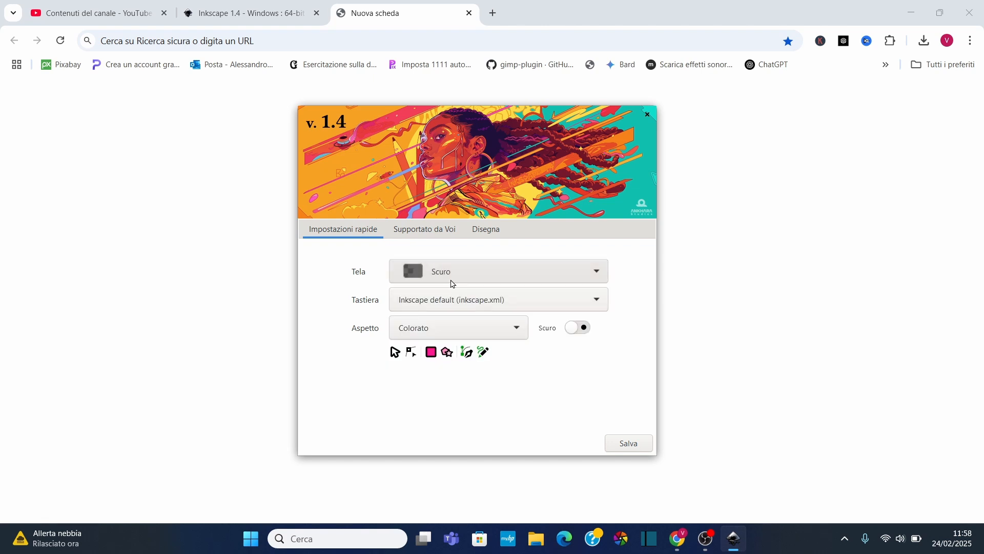
{"action": "left_click", "coordinate": [450, 272]}
{"action": "left_click", "coordinate": [476, 312]}
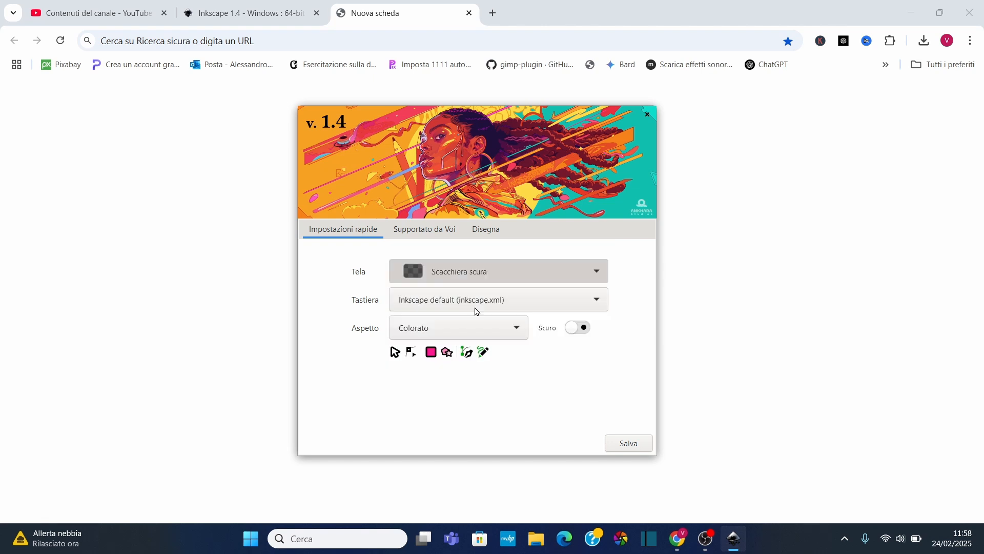
{"action": "left_click", "coordinate": [466, 272]}
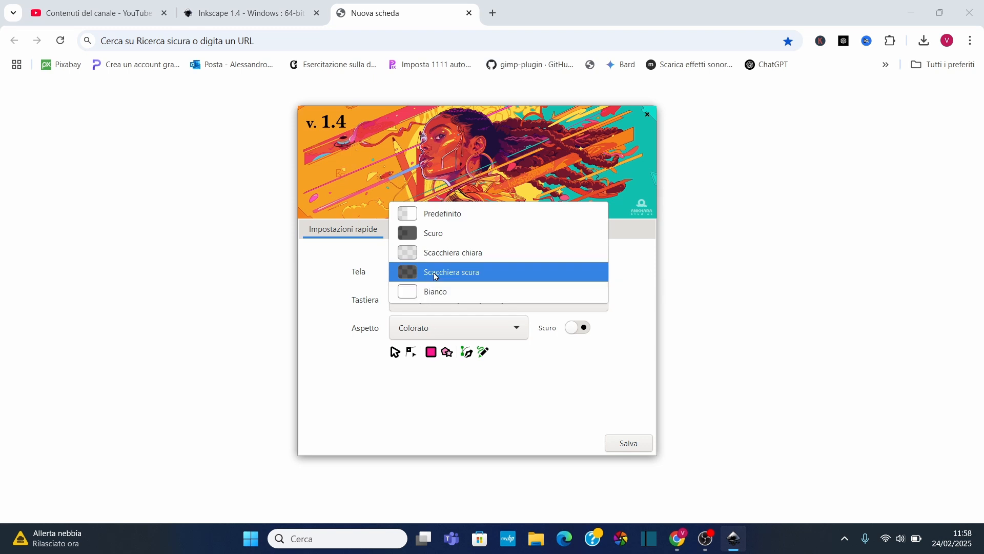
{"action": "left_click", "coordinate": [452, 215]}
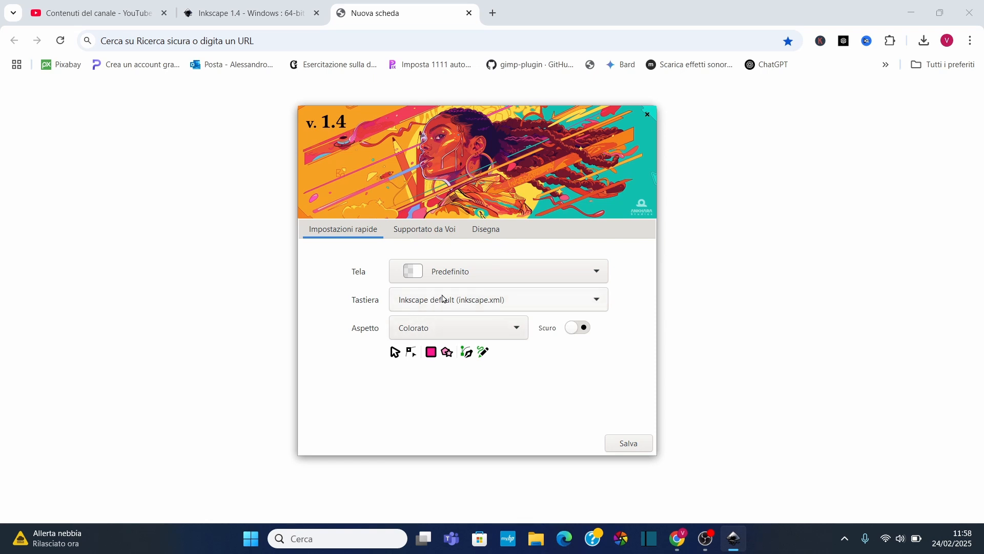
Browse the keyboard presets and the Scala di grigi, Compatto and Inkscape classico appearances, returning to Colorato
{"action": "left_click", "coordinate": [496, 307]}
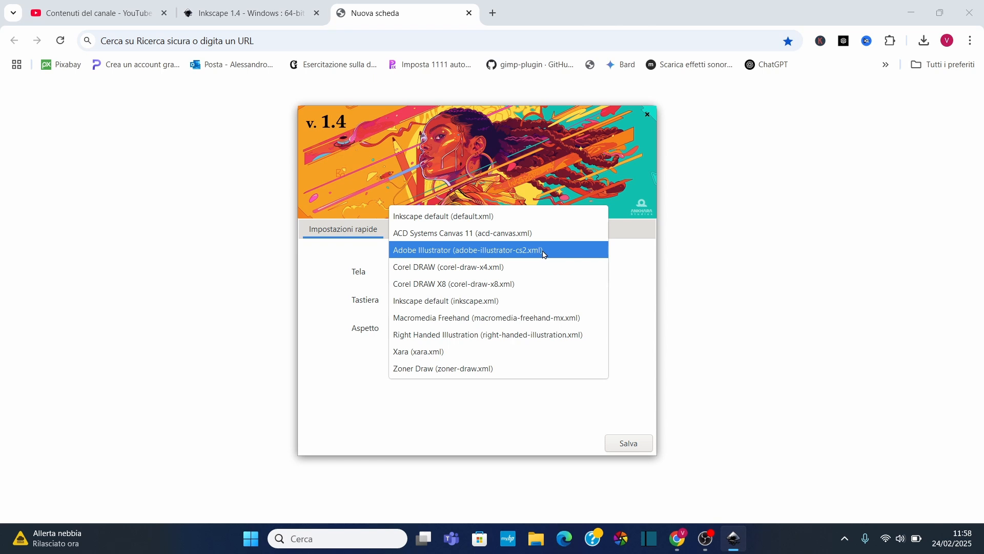
{"action": "left_click", "coordinate": [468, 302]}
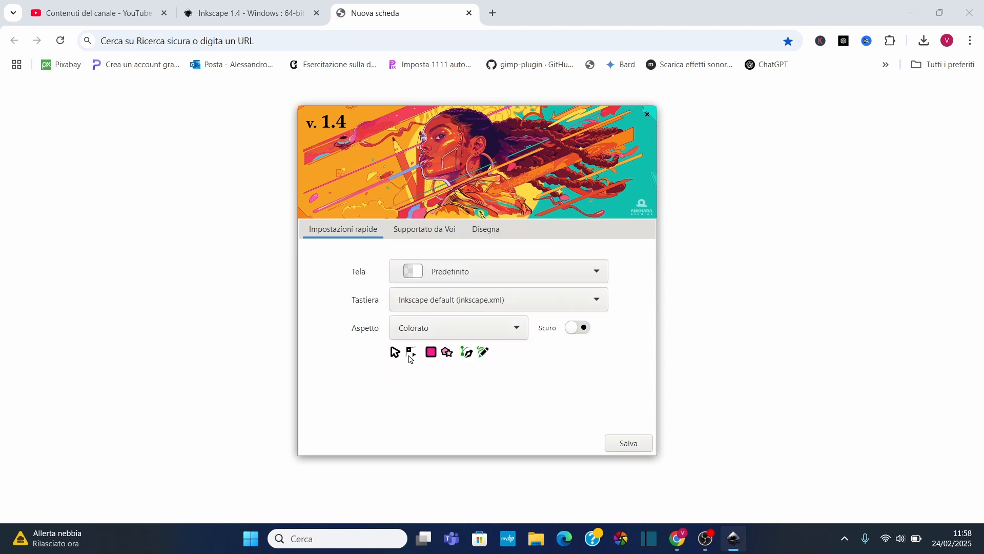
{"action": "left_click", "coordinate": [519, 331]}
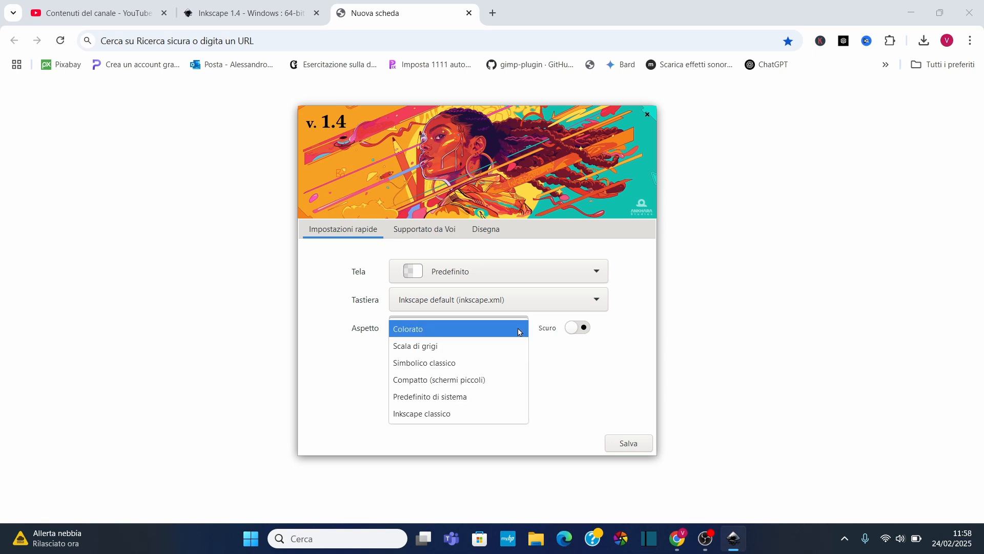
{"action": "left_click", "coordinate": [454, 346]}
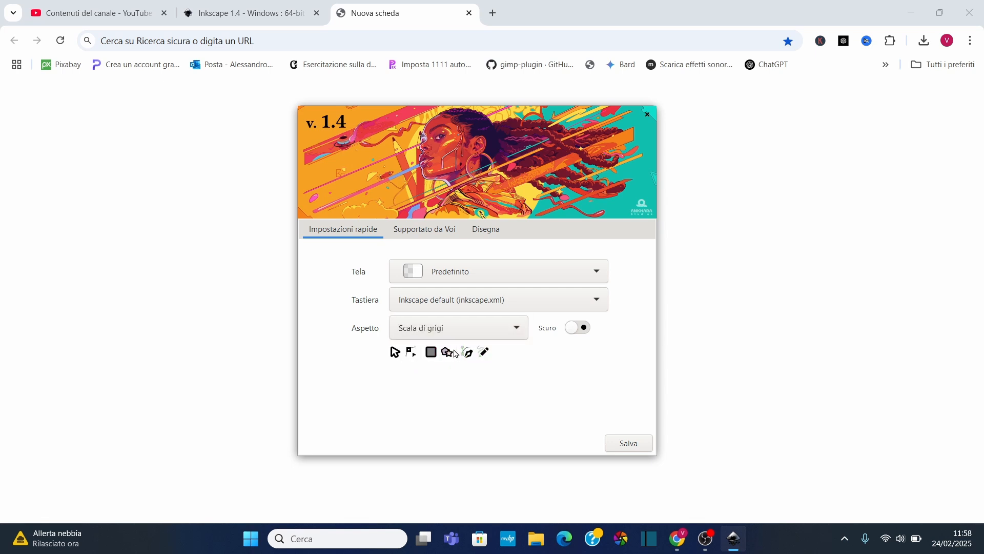
{"action": "left_click", "coordinate": [477, 331]}
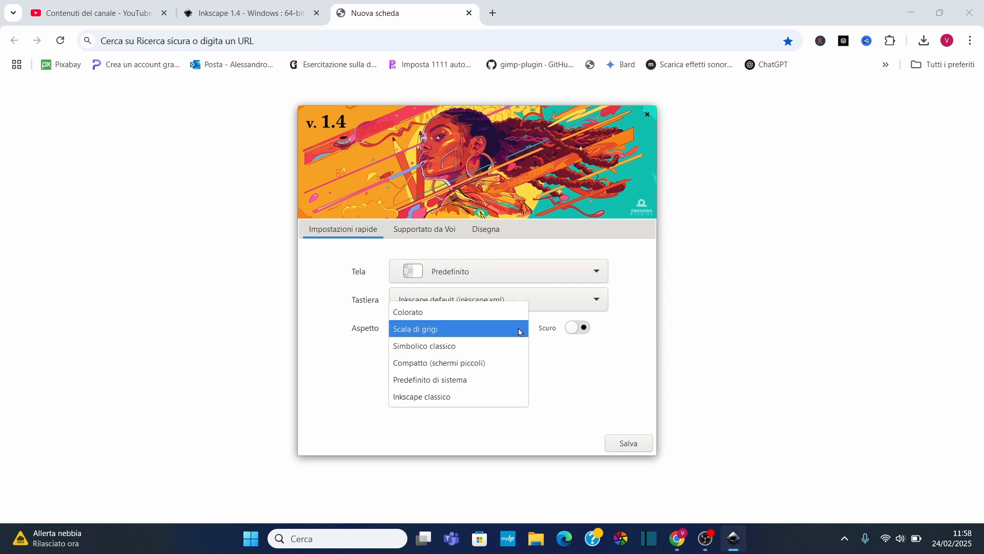
{"action": "left_click", "coordinate": [467, 367]}
{"action": "left_click", "coordinate": [511, 325]}
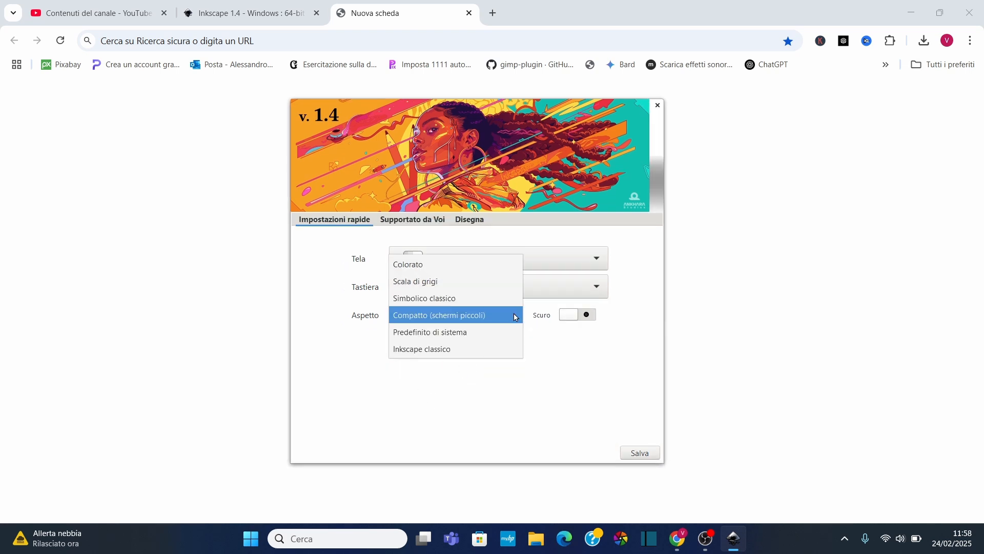
{"action": "left_click", "coordinate": [447, 349]}
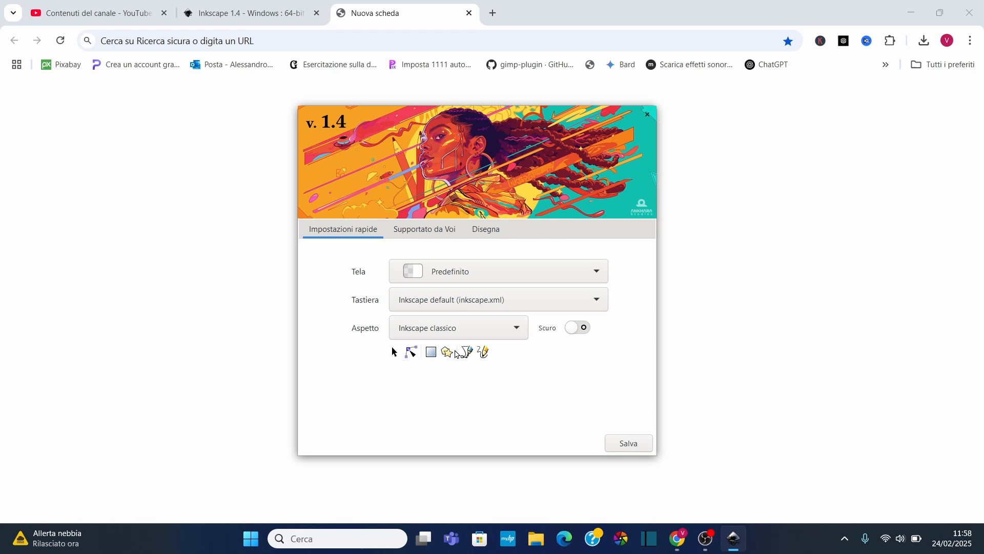
{"action": "left_click", "coordinate": [516, 331]}
{"action": "left_click", "coordinate": [454, 242]}
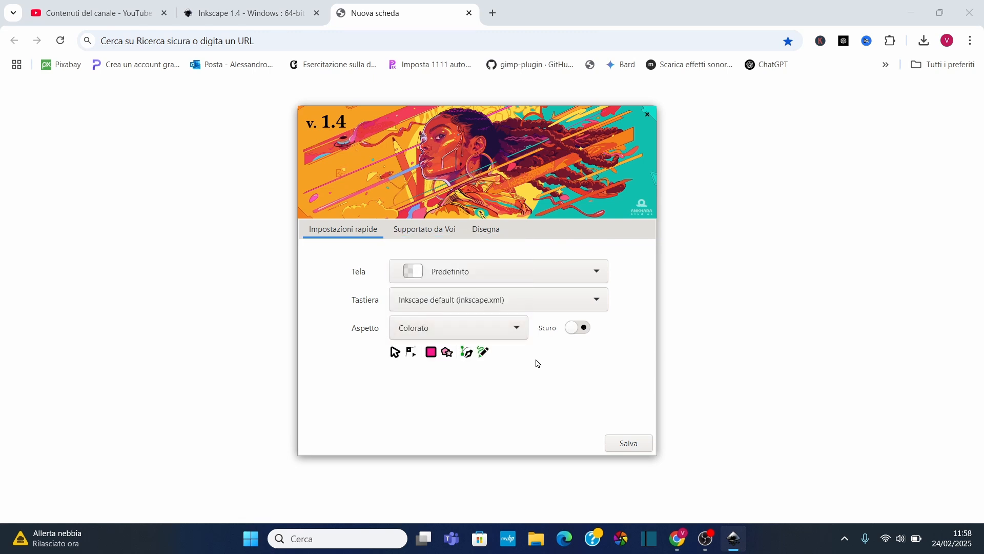
Switch the dark theme on and off again, then view the Supportato da Voi tab
{"action": "left_click", "coordinate": [585, 329]}
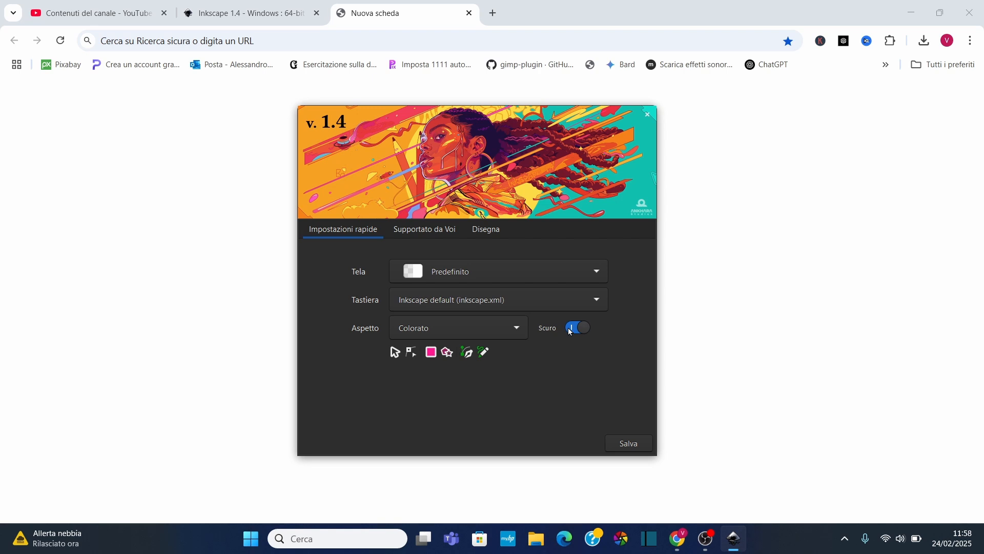
{"action": "left_click", "coordinate": [571, 332]}
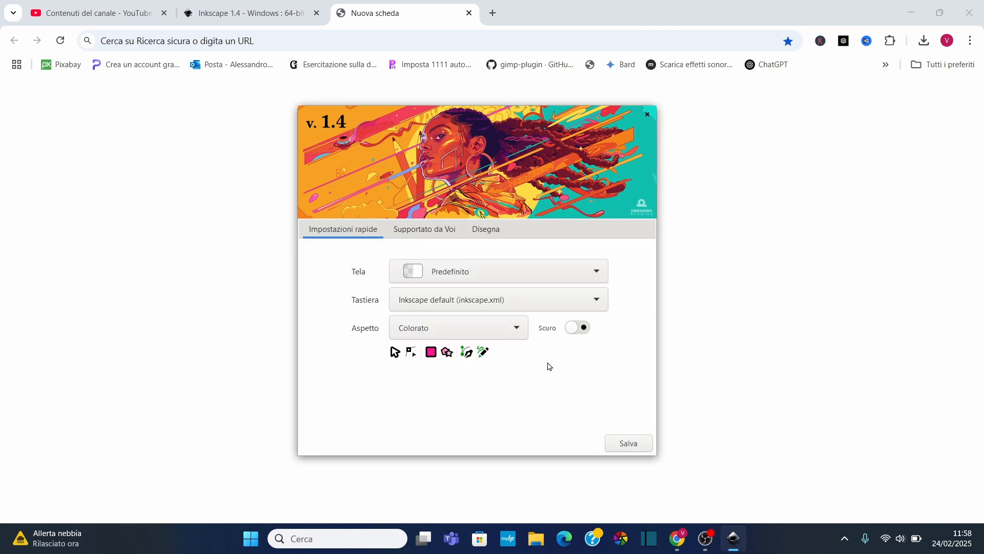
{"action": "left_click", "coordinate": [420, 236]}
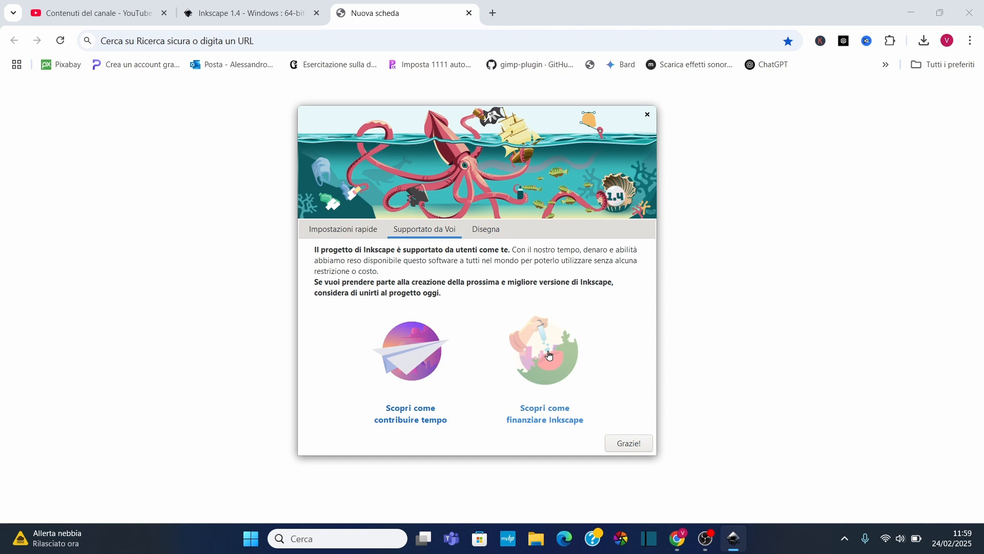
Open the Disegna tab and browse the Stampa, Video, Social and Crea Forme template categories
{"action": "left_click", "coordinate": [488, 233]}
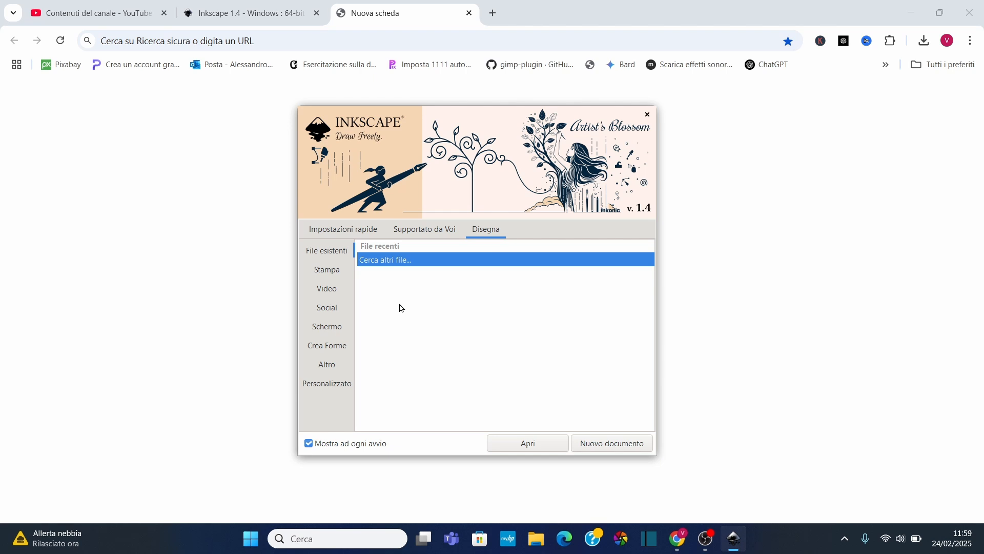
{"action": "left_click", "coordinate": [328, 270]}
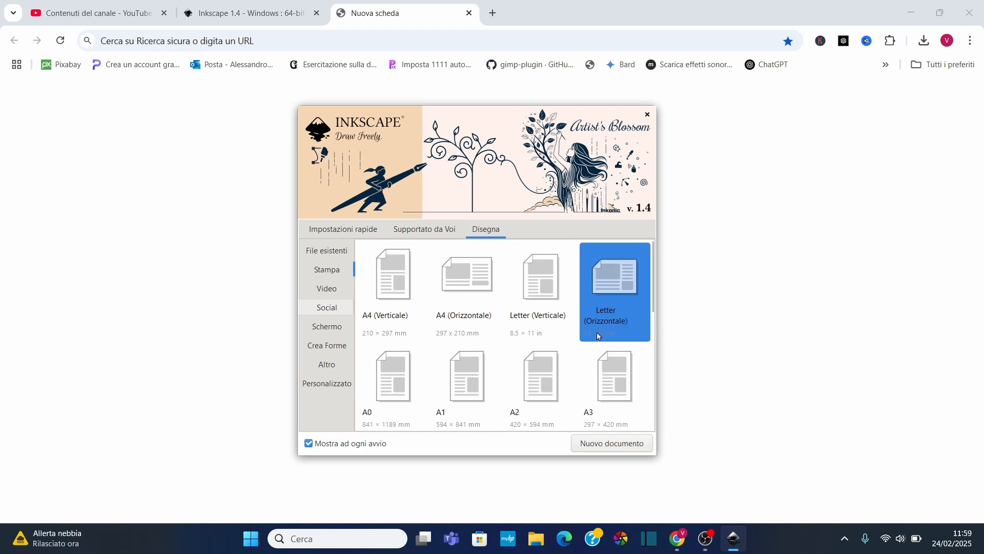
{"action": "left_click", "coordinate": [333, 290]}
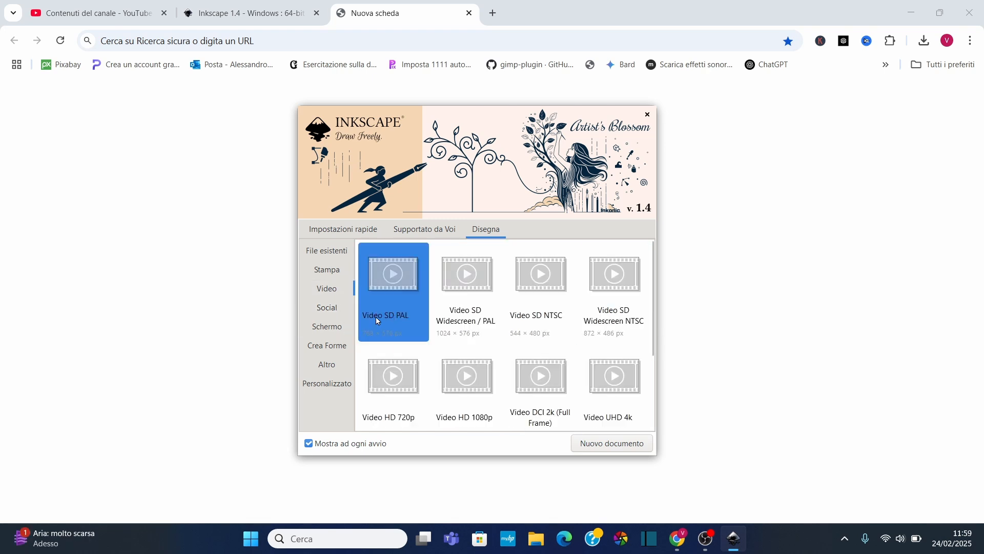
{"action": "left_click", "coordinate": [343, 310]}
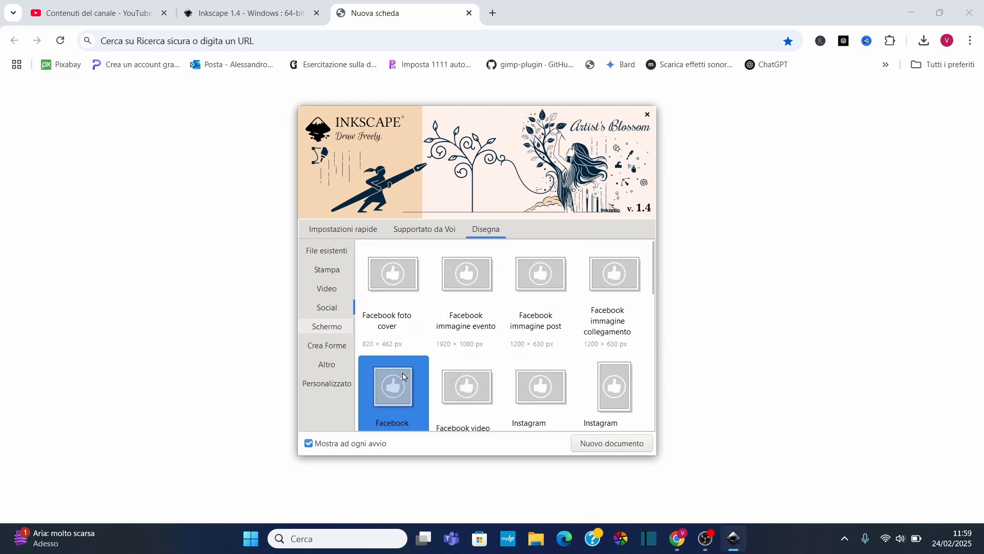
{"action": "left_click", "coordinate": [330, 350]}
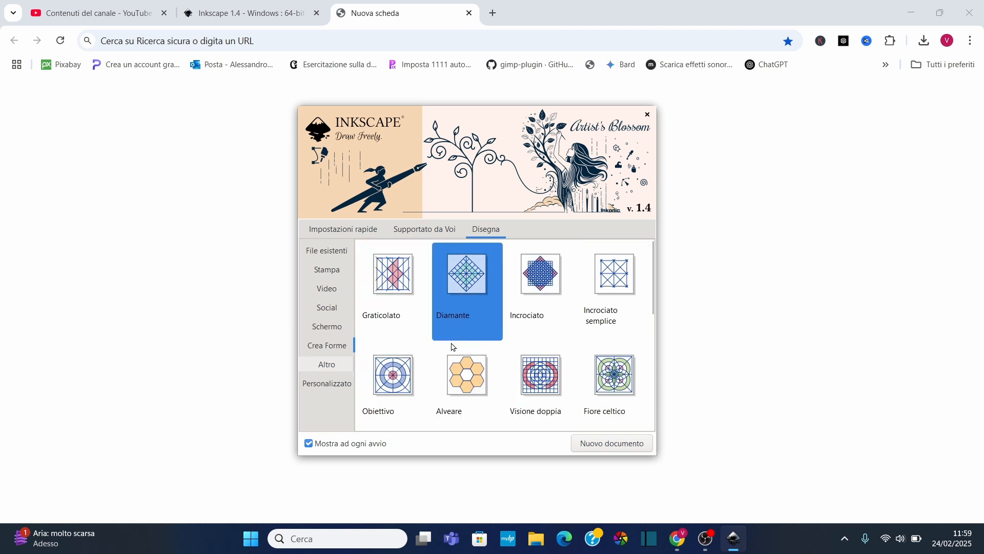
Browse the Personalizzato templates, turn off showing the welcome screen at every start, and create a new document
{"action": "left_click", "coordinate": [327, 389]}
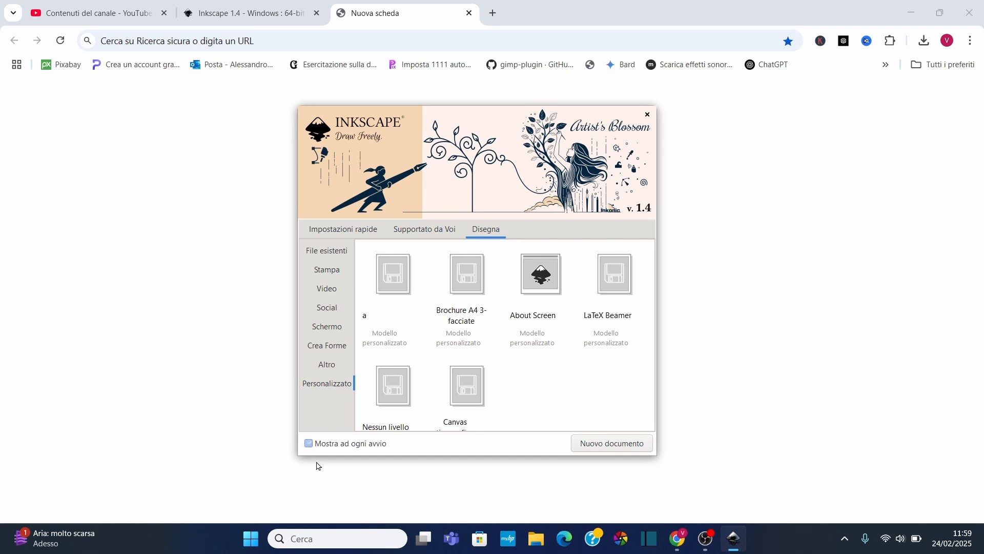
{"action": "left_click", "coordinate": [322, 447]}
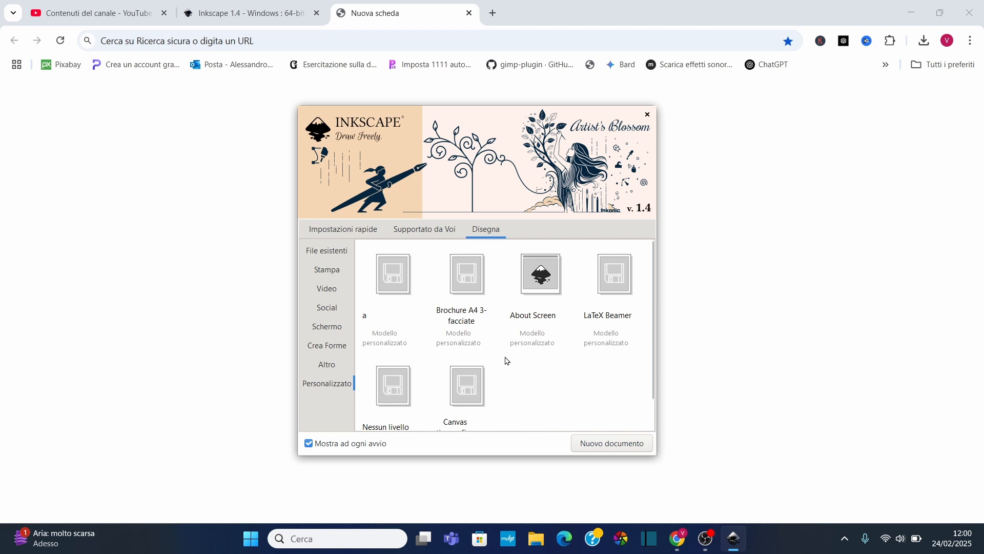
{"action": "left_click", "coordinate": [613, 444]}
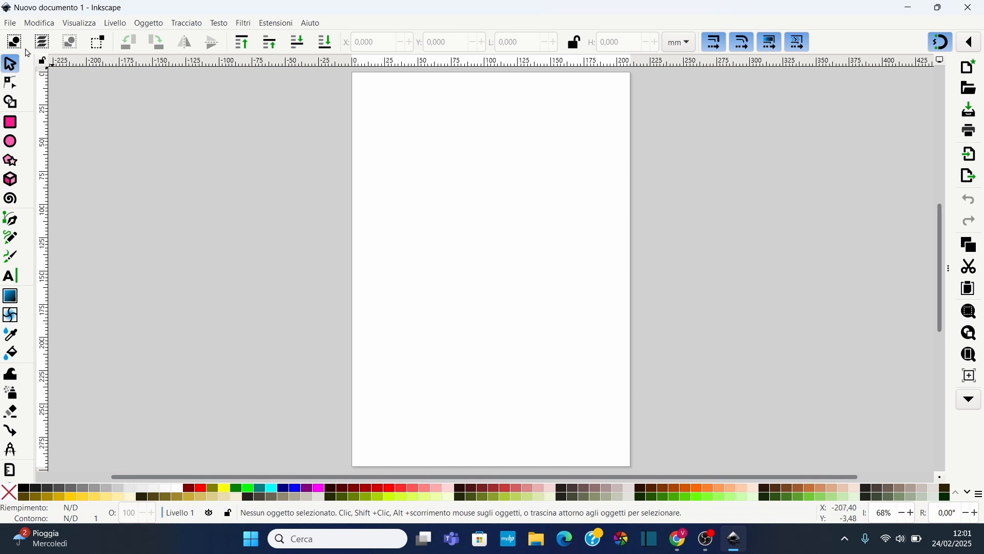
Open the Document Properties dialog and move it beside the page
{"action": "left_click", "coordinate": [10, 24]}
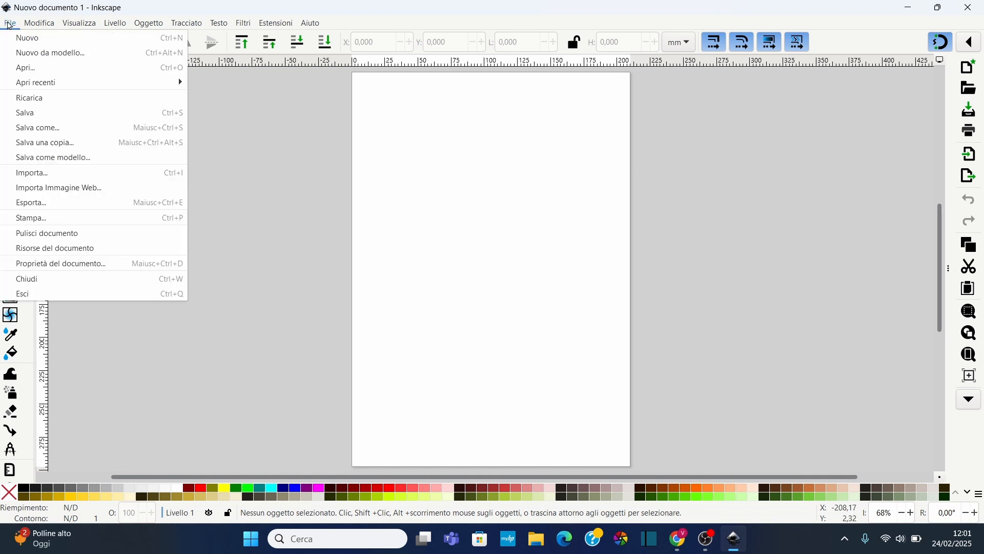
{"action": "left_click", "coordinate": [62, 264]}
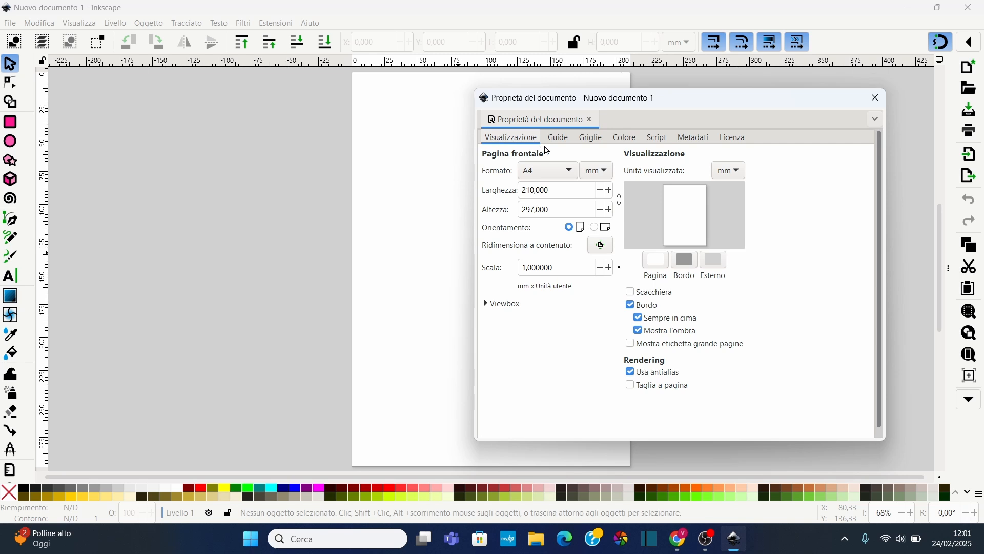
{"action": "left_click_drag", "start_coordinate": [639, 102], "coordinate": [696, 112]}
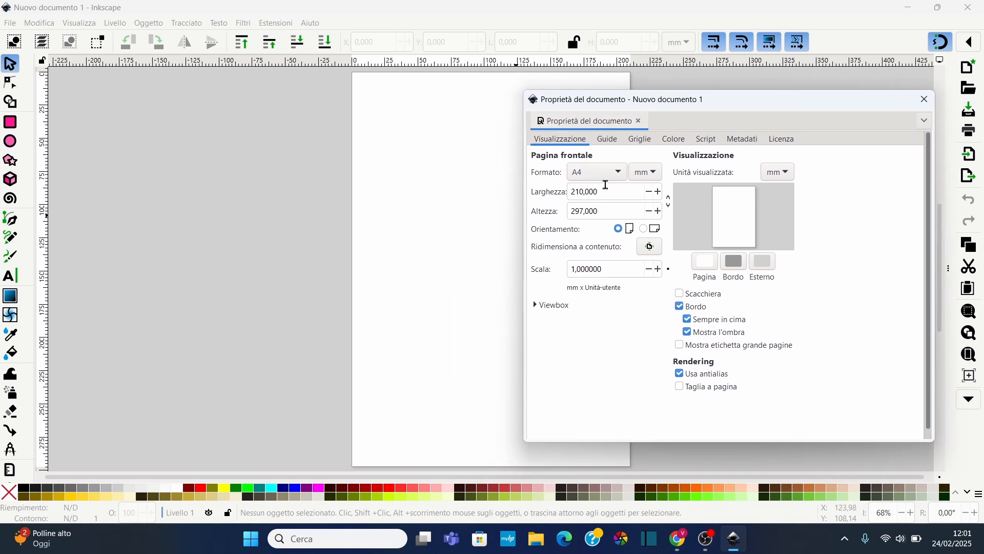
Switch the page format to ISO A5 and then to A6
{"action": "left_click", "coordinate": [605, 173]}
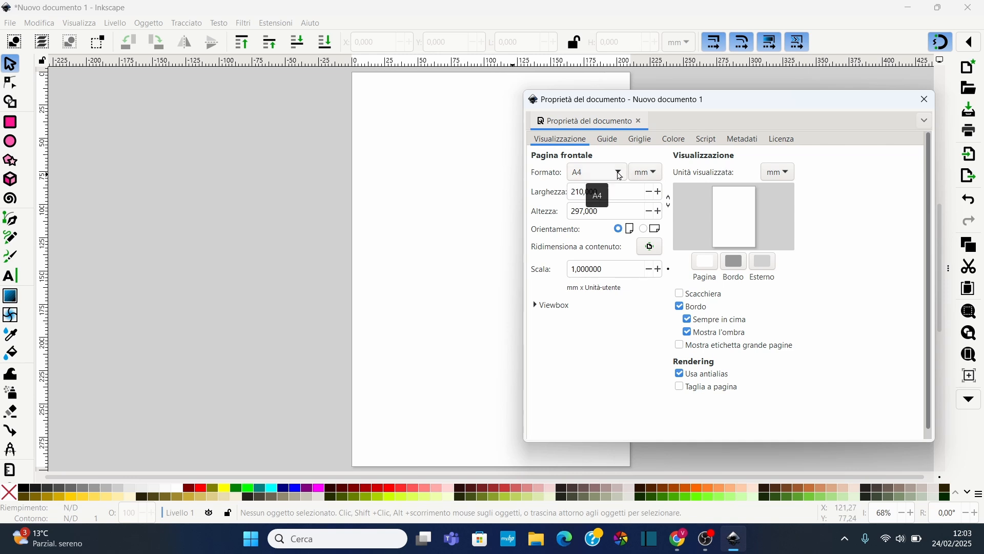
{"action": "left_click", "coordinate": [620, 176]}
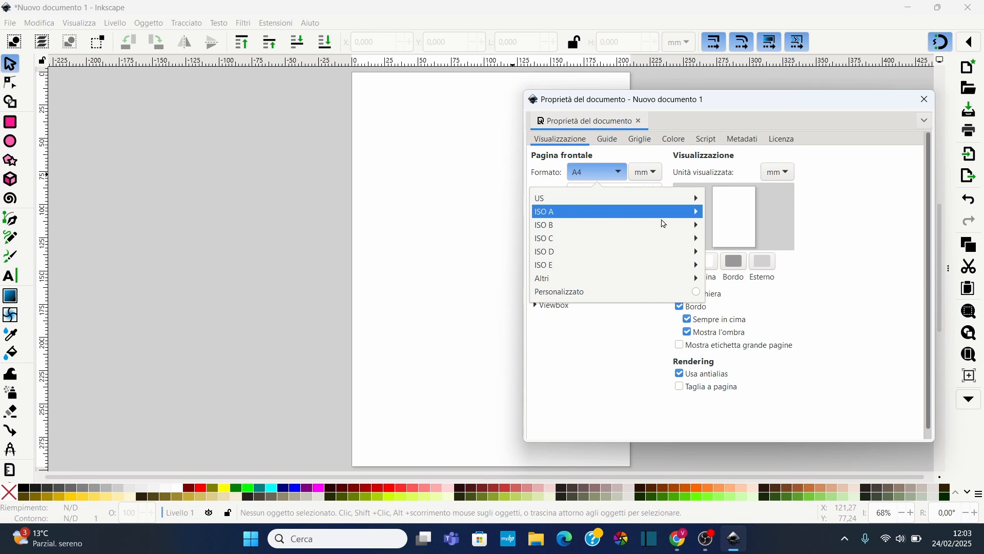
{"action": "left_click", "coordinate": [695, 212]}
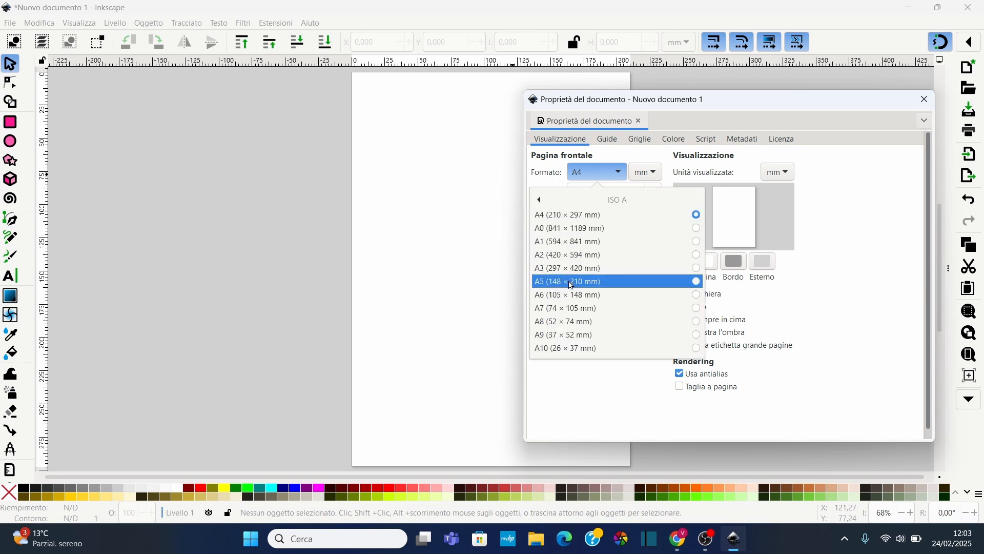
{"action": "left_click", "coordinate": [696, 282]}
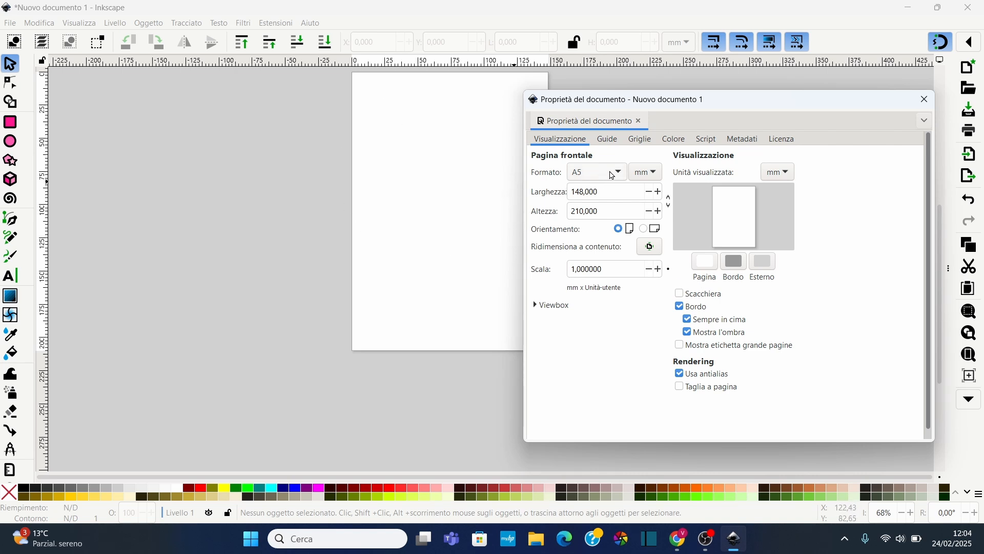
{"action": "left_click", "coordinate": [613, 175]}
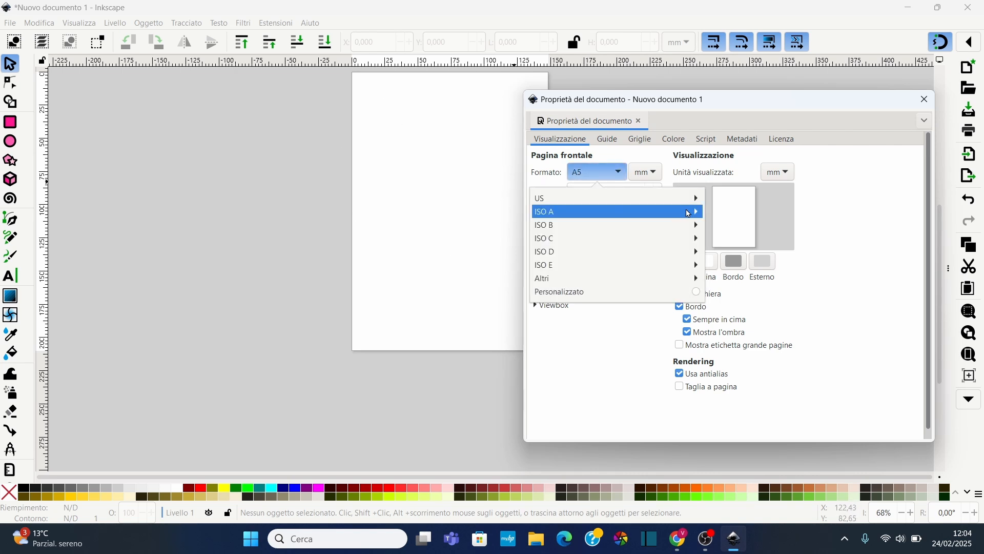
{"action": "left_click", "coordinate": [689, 214]}
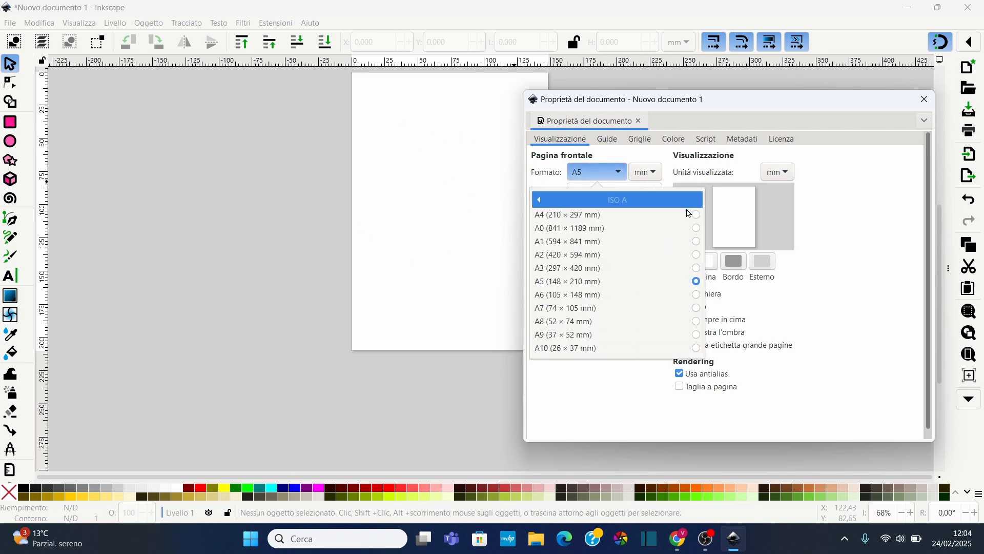
{"action": "left_click", "coordinate": [696, 296]}
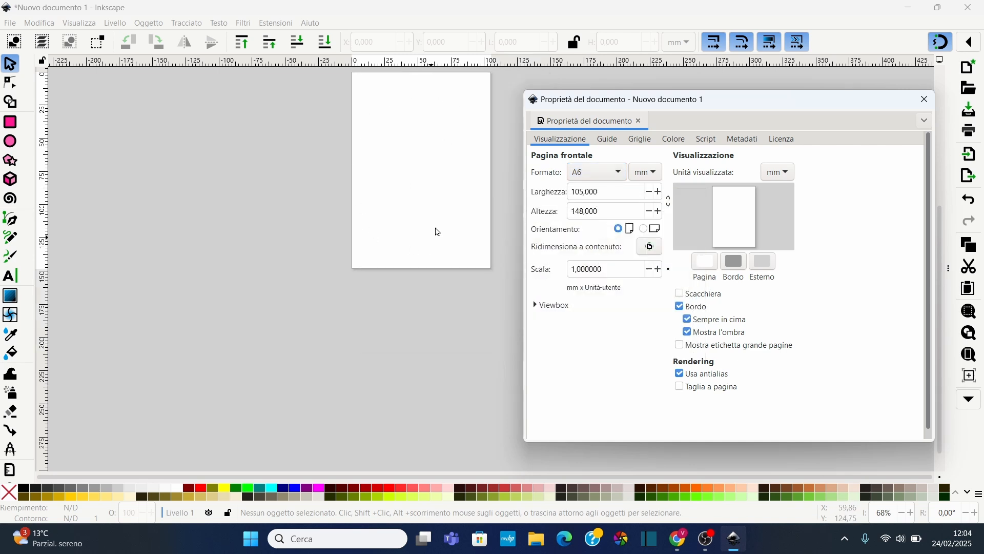
Switch the page format to A3, then back to A4
{"action": "left_click", "coordinate": [617, 169]}
{"action": "left_click", "coordinate": [675, 213]}
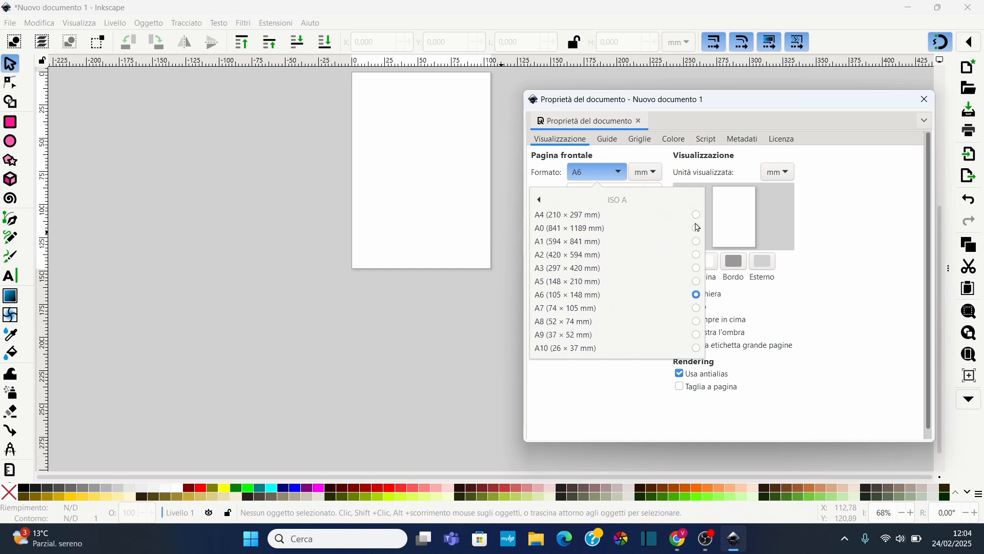
{"action": "left_click", "coordinate": [696, 269]}
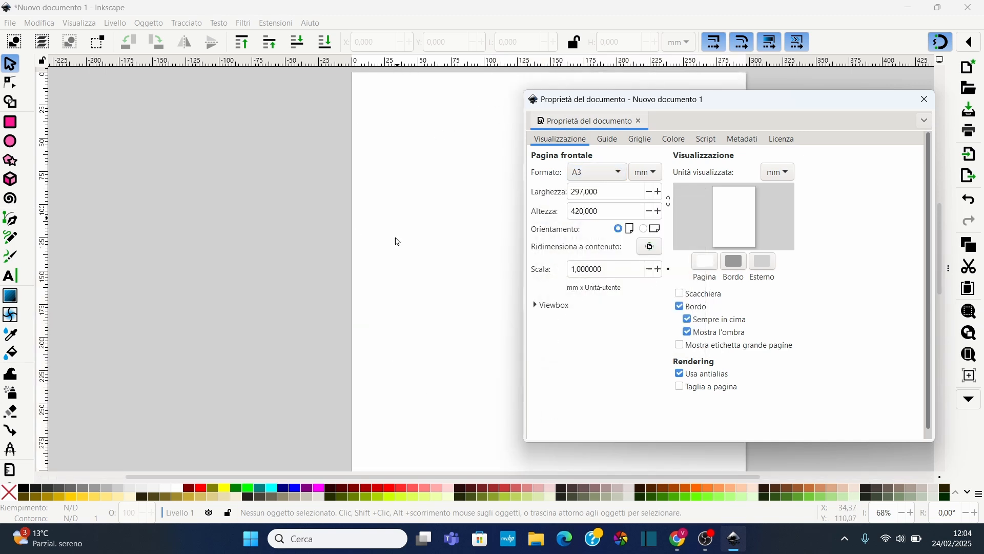
{"action": "left_click", "coordinate": [605, 172]}
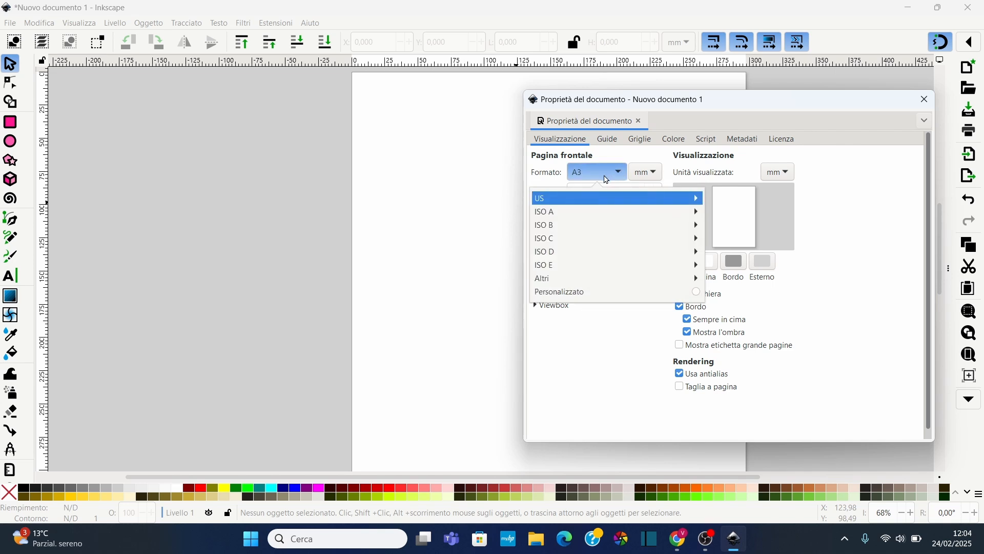
{"action": "left_click", "coordinate": [687, 215]}
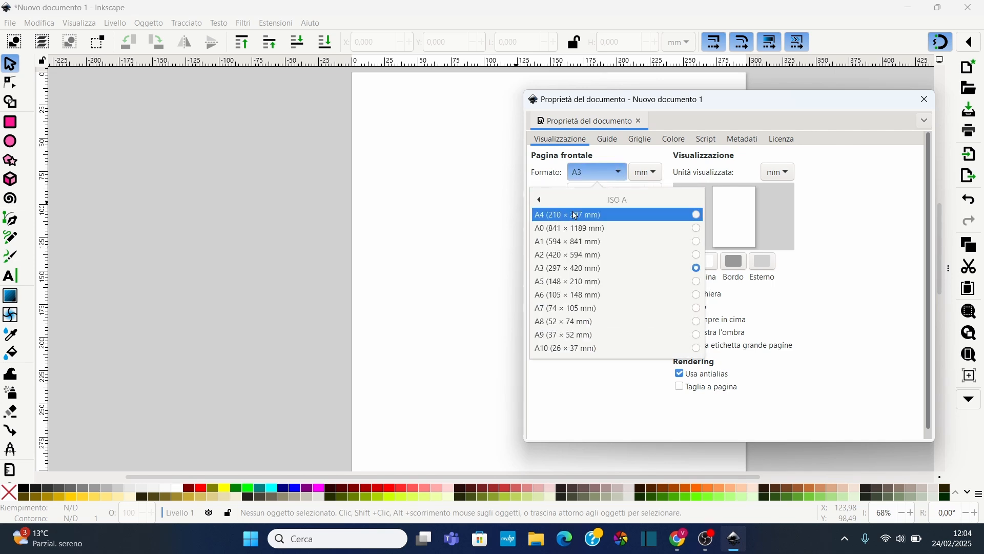
{"action": "left_click", "coordinate": [680, 215]}
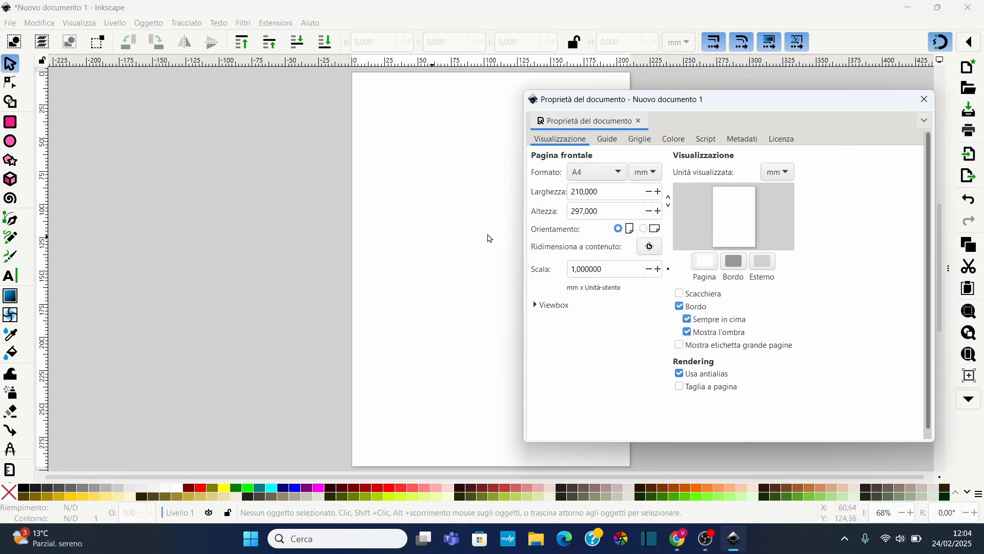
Vary the page height by scrolling over its field, then restore the A4 format
{"action": "scroll", "coordinate": [653, 217], "scroll_direction": "up", "scroll_amount": 9}
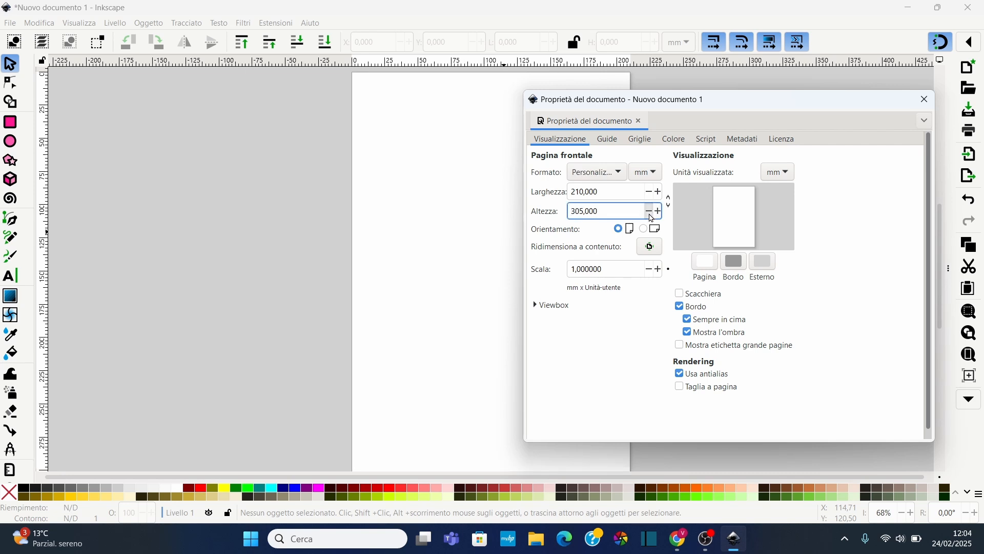
{"action": "scroll", "coordinate": [652, 218], "scroll_direction": "down", "scroll_amount": 20}
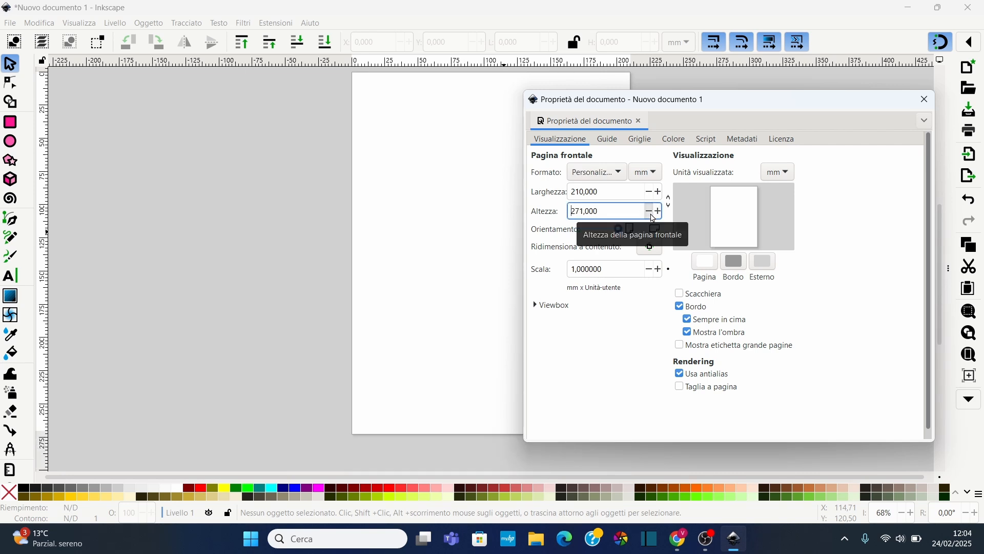
{"action": "scroll", "coordinate": [652, 218], "scroll_direction": "down", "scroll_amount": 20}
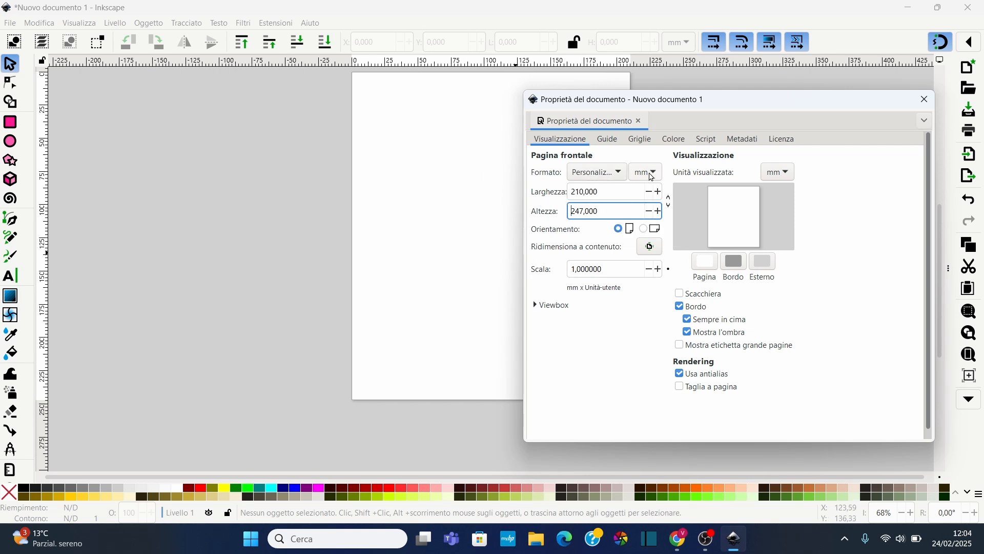
{"action": "left_click", "coordinate": [613, 173]}
{"action": "left_click", "coordinate": [671, 210]}
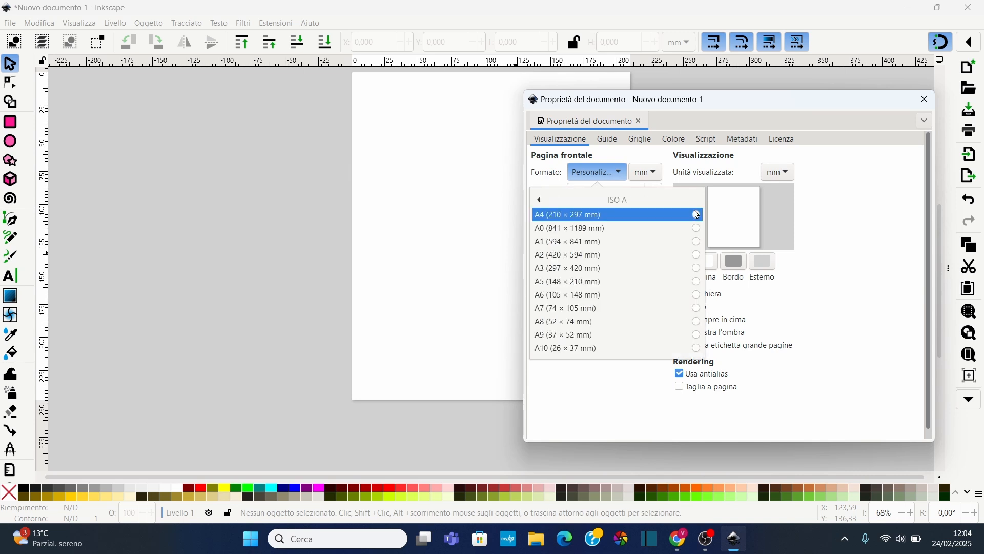
{"action": "left_click", "coordinate": [695, 213]}
Switch the page orientation to landscape and back to portrait
{"action": "left_click", "coordinate": [336, 207]}
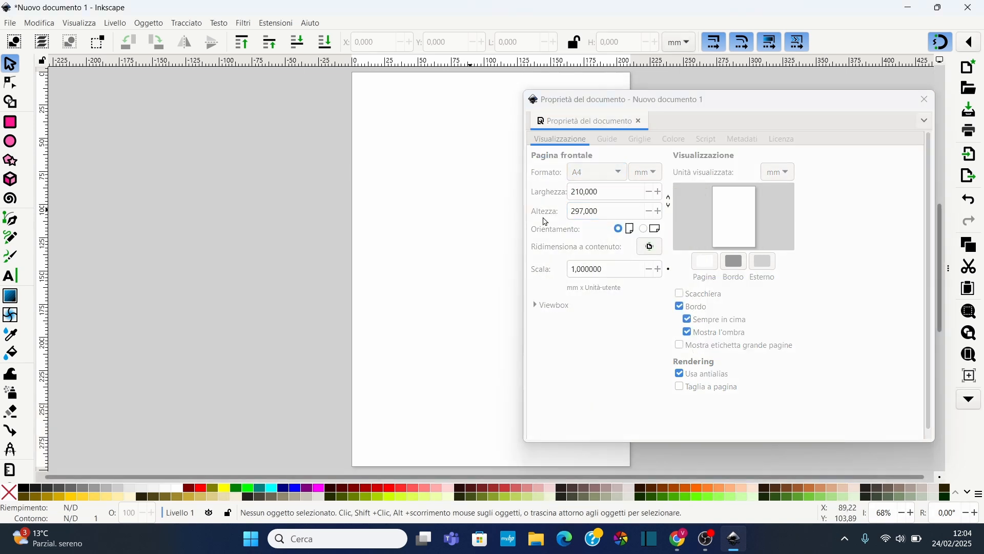
{"action": "left_click", "coordinate": [647, 231]}
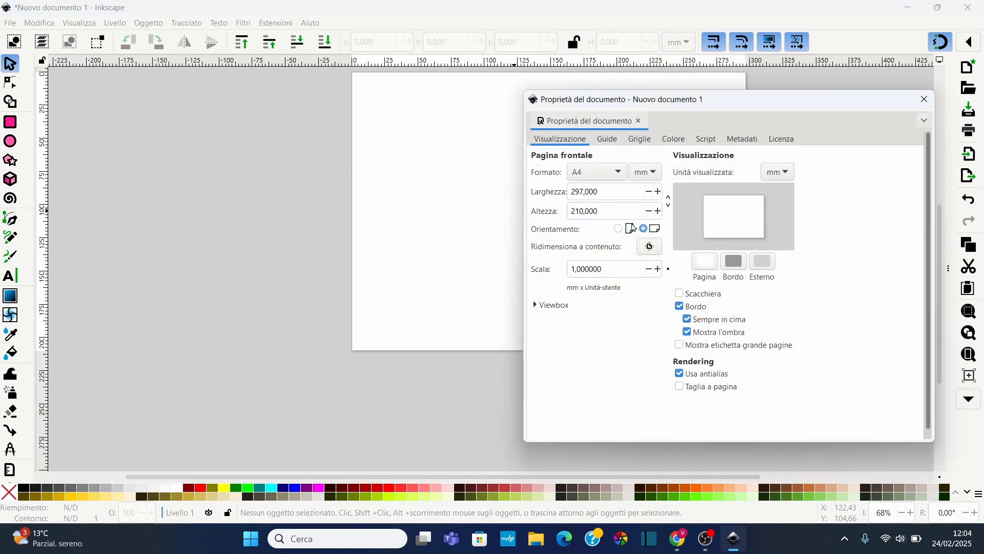
{"action": "left_click_drag", "start_coordinate": [734, 112], "coordinate": [739, 134]}
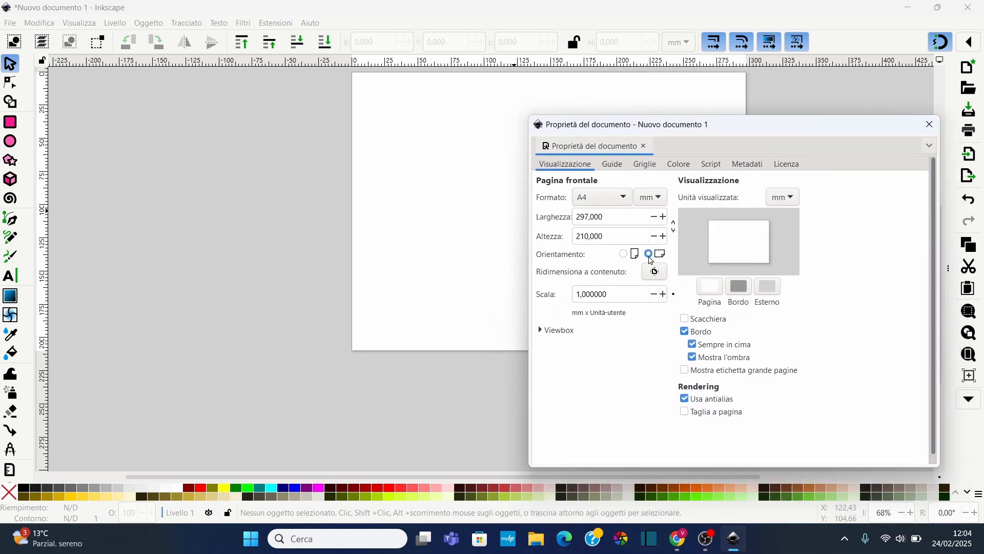
{"action": "left_click", "coordinate": [625, 255]}
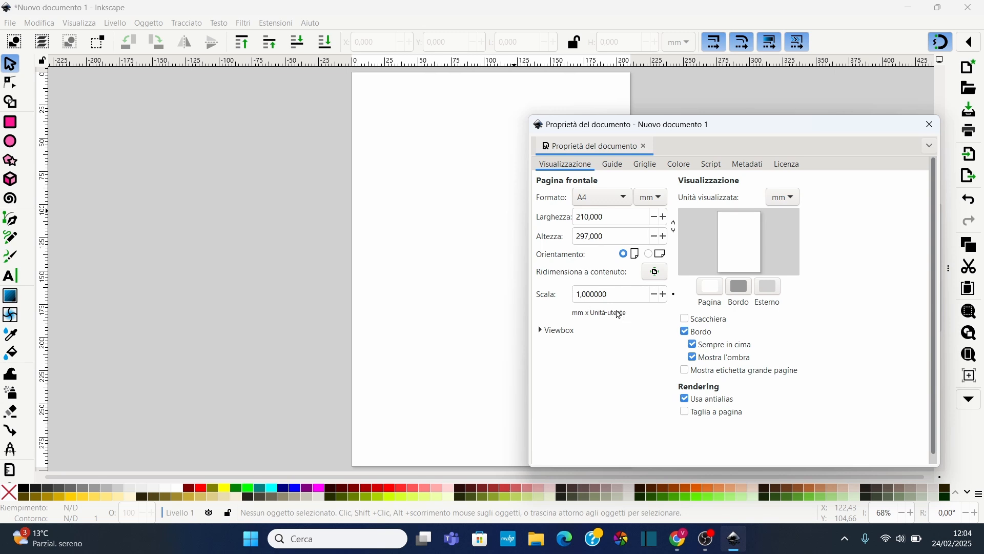
Change the display units, trying cm and px before settling on cm
{"action": "left_click", "coordinate": [629, 295]}
{"action": "left_click", "coordinate": [783, 198]}
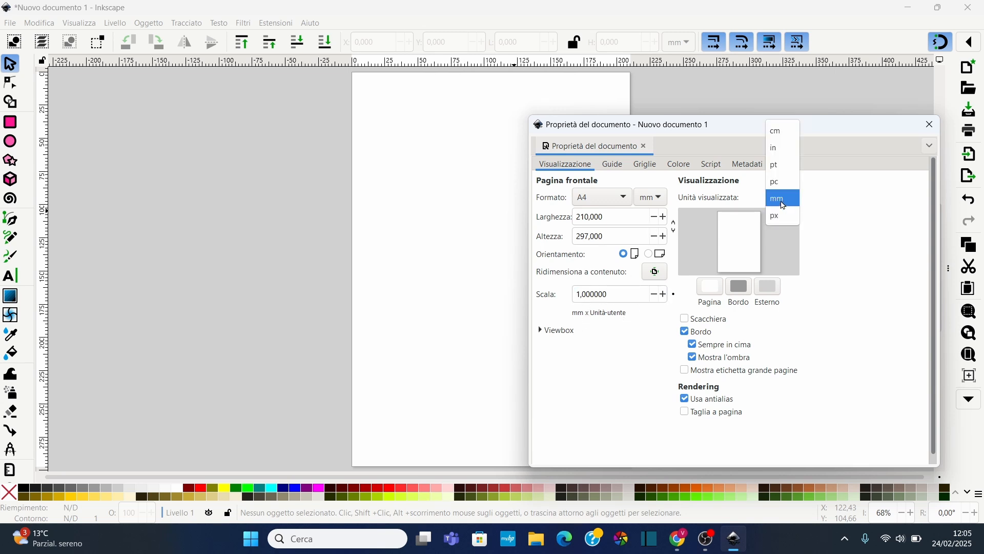
{"action": "left_click", "coordinate": [785, 203]}
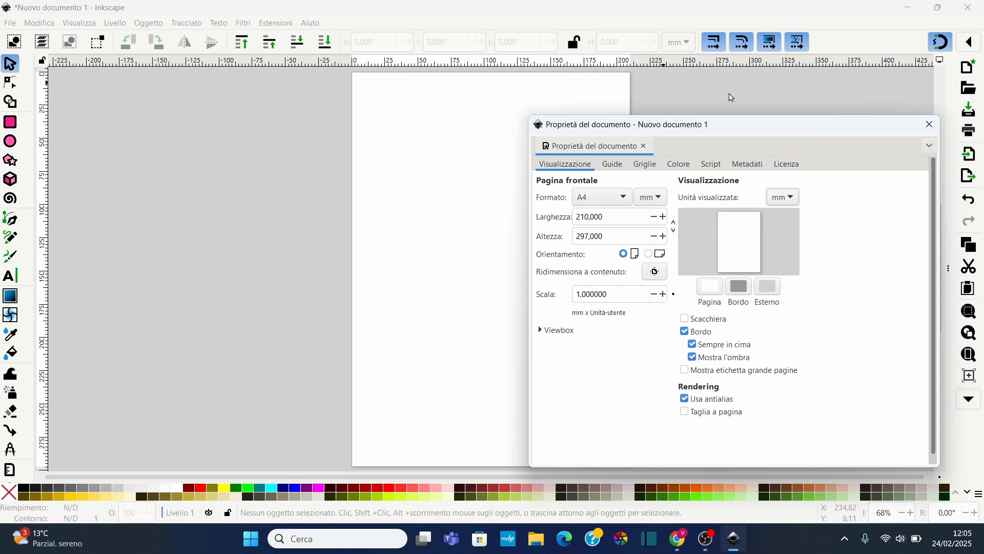
{"action": "left_click", "coordinate": [783, 198]}
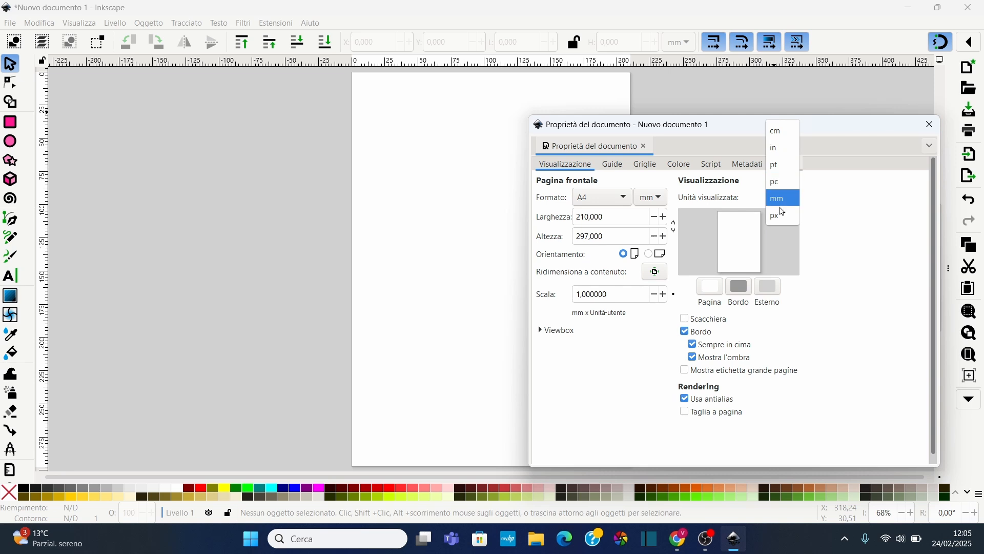
{"action": "left_click", "coordinate": [783, 132]}
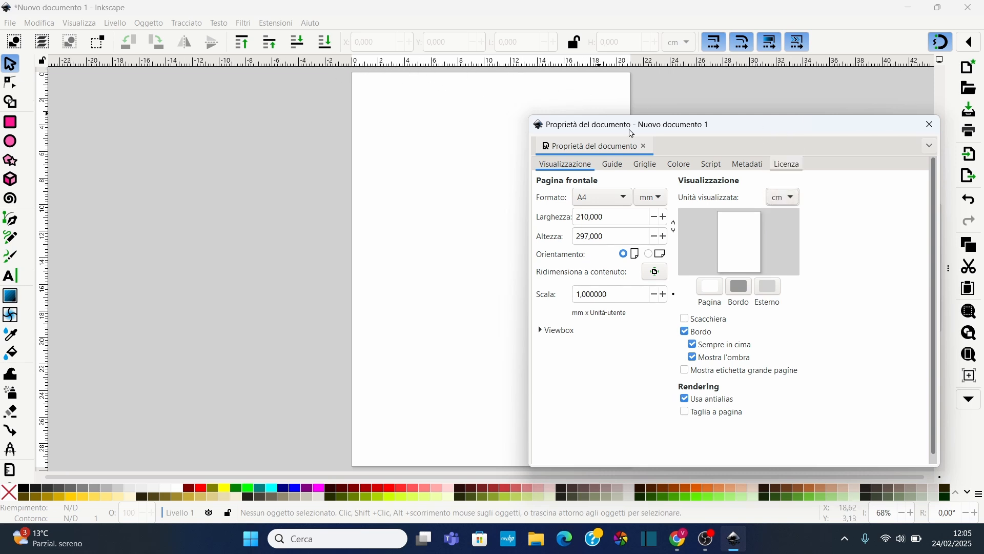
{"action": "left_click", "coordinate": [782, 198]}
{"action": "left_click", "coordinate": [783, 283]}
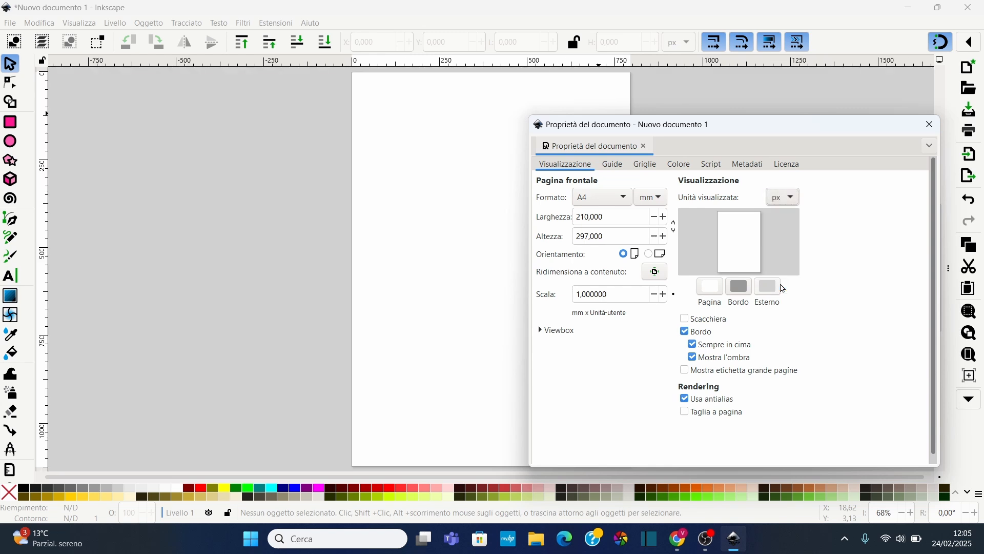
{"action": "left_click", "coordinate": [784, 197]}
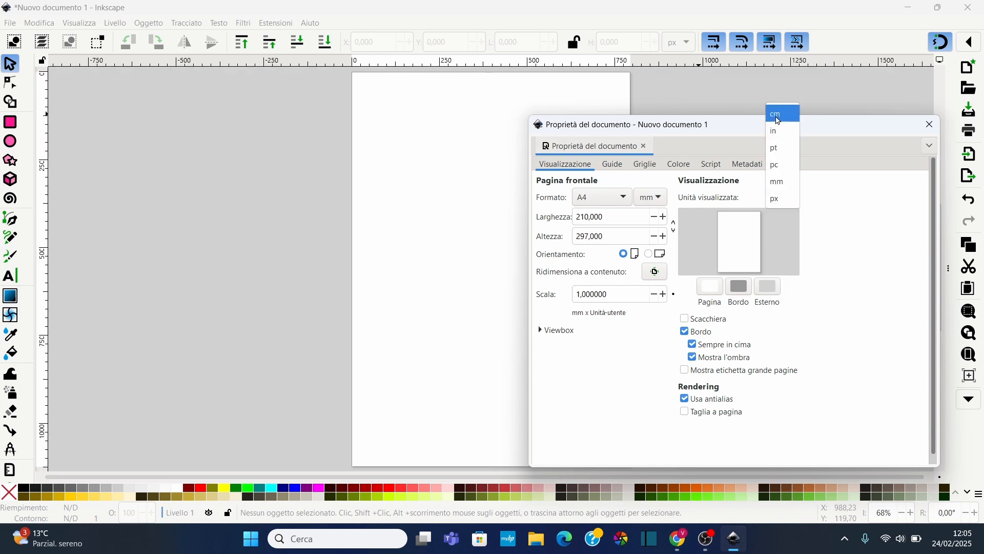
{"action": "left_click", "coordinate": [780, 114]}
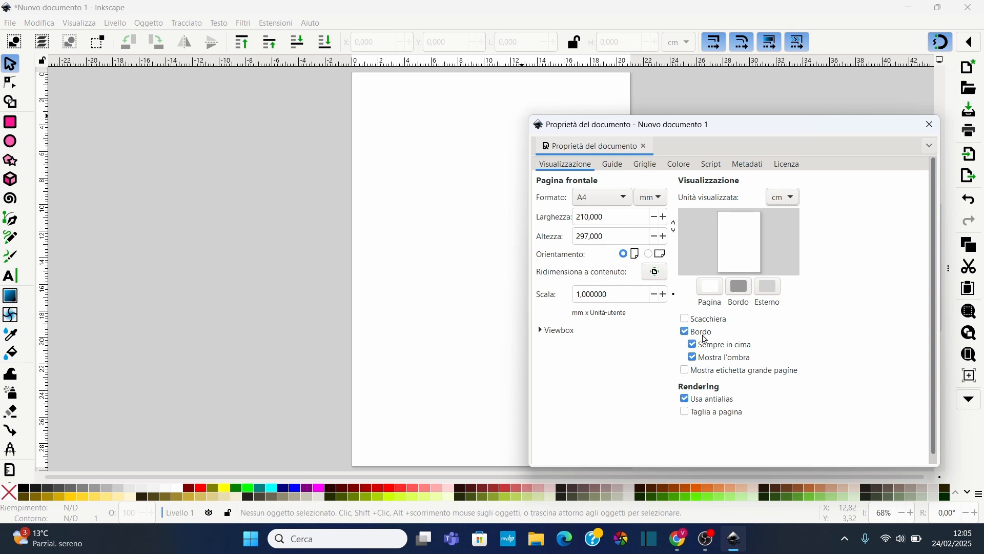
Try a yellow-green page background colour with the hue slider, then revert it to white
{"action": "left_click", "coordinate": [712, 288]}
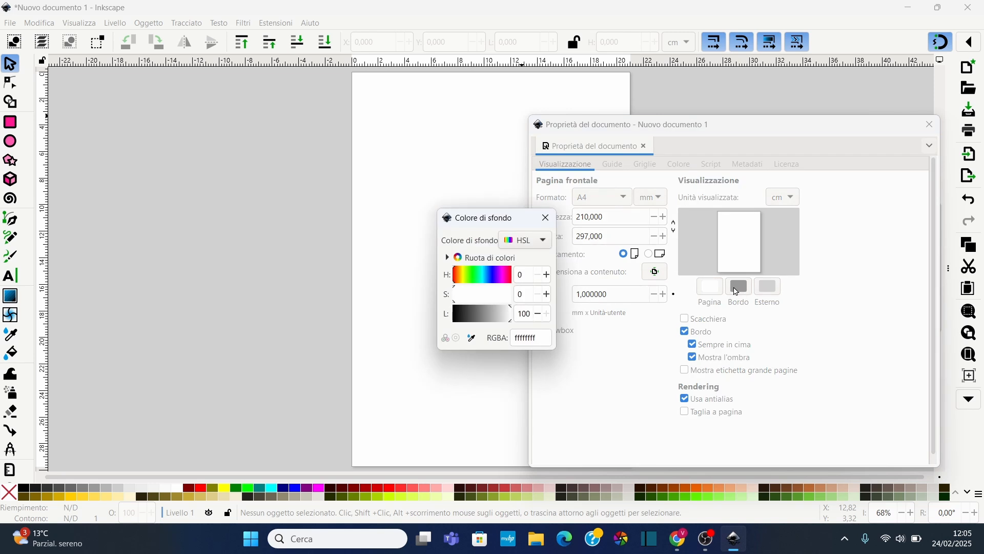
{"action": "left_click", "coordinate": [473, 273]}
{"action": "mouse_move", "coordinate": [475, 277]}
{"action": "left_mouse_down"}
{"action": "mouse_move", "coordinate": [482, 312]}
{"action": "mouse_move", "coordinate": [510, 300]}
{"action": "mouse_move", "coordinate": [487, 300]}
{"action": "mouse_move", "coordinate": [508, 301]}
{"action": "mouse_move", "coordinate": [467, 281]}
{"action": "left_mouse_up"}
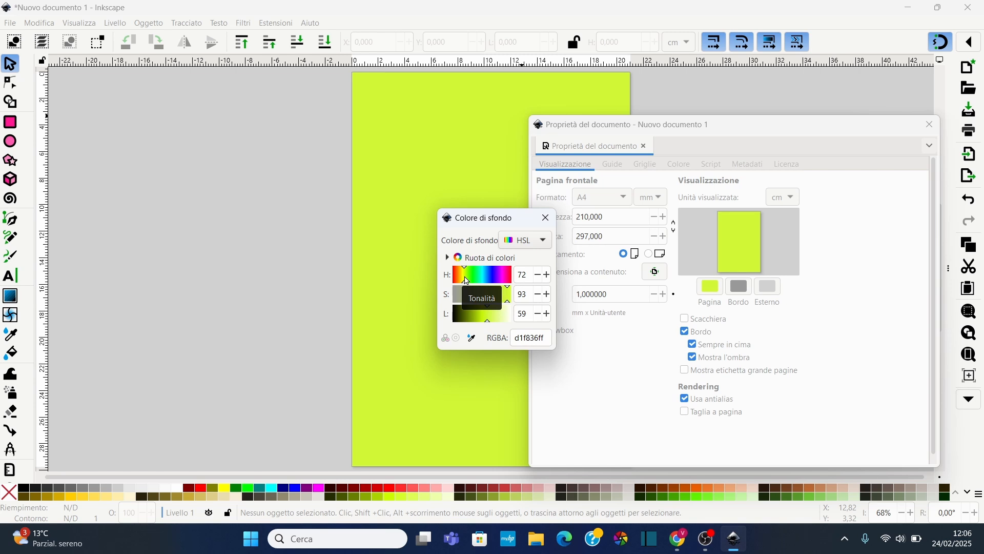
{"action": "left_click", "coordinate": [511, 316]}
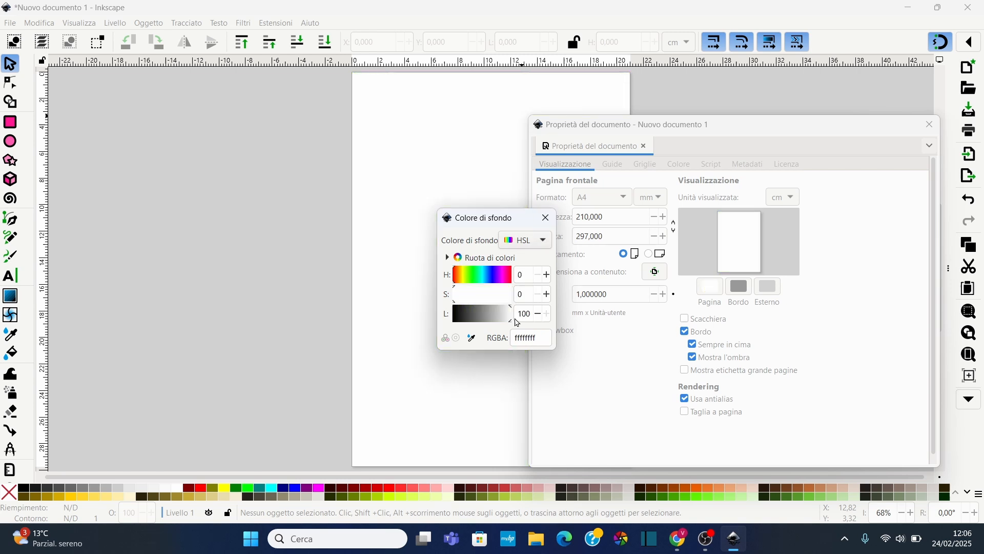
Set the page border and shadow colour to purple with hue 285, saturation 100 and lightness 37
{"action": "left_click", "coordinate": [555, 224]}
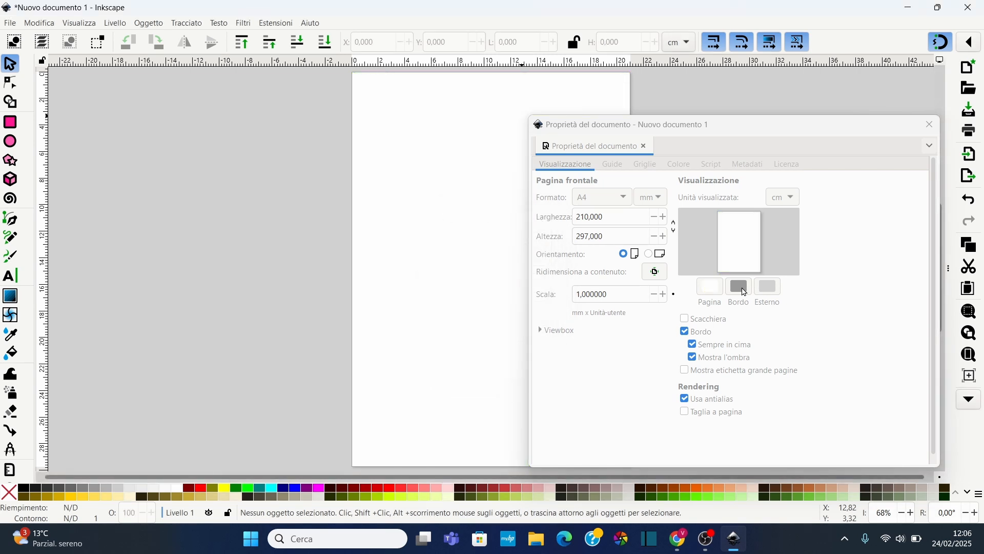
{"action": "left_click", "coordinate": [744, 291]}
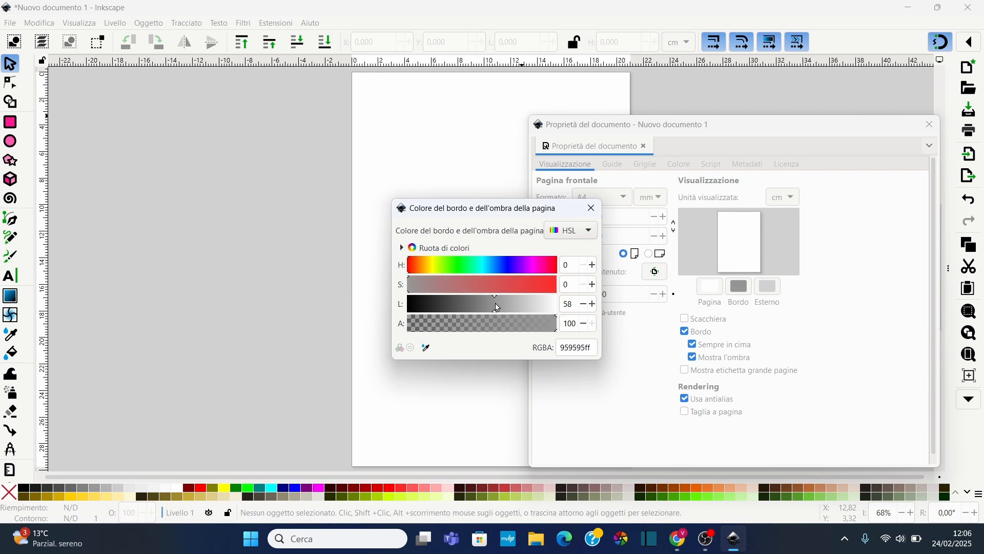
{"action": "left_click_drag", "start_coordinate": [497, 303], "coordinate": [464, 304]}
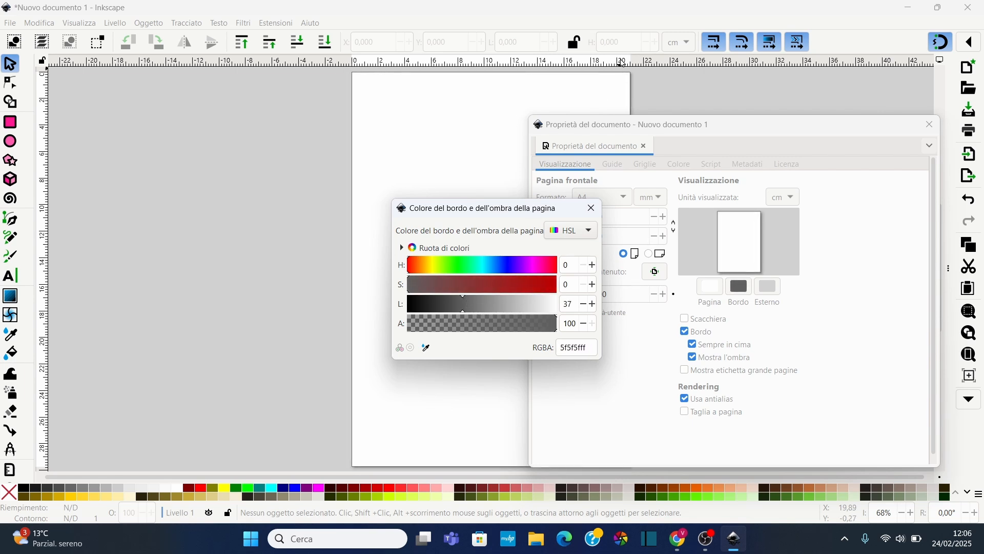
{"action": "left_click", "coordinate": [533, 328]}
{"action": "left_click_drag", "start_coordinate": [542, 328], "coordinate": [559, 325]}
{"action": "left_click_drag", "start_coordinate": [517, 285], "coordinate": [572, 293]}
{"action": "left_click", "coordinate": [529, 266]}
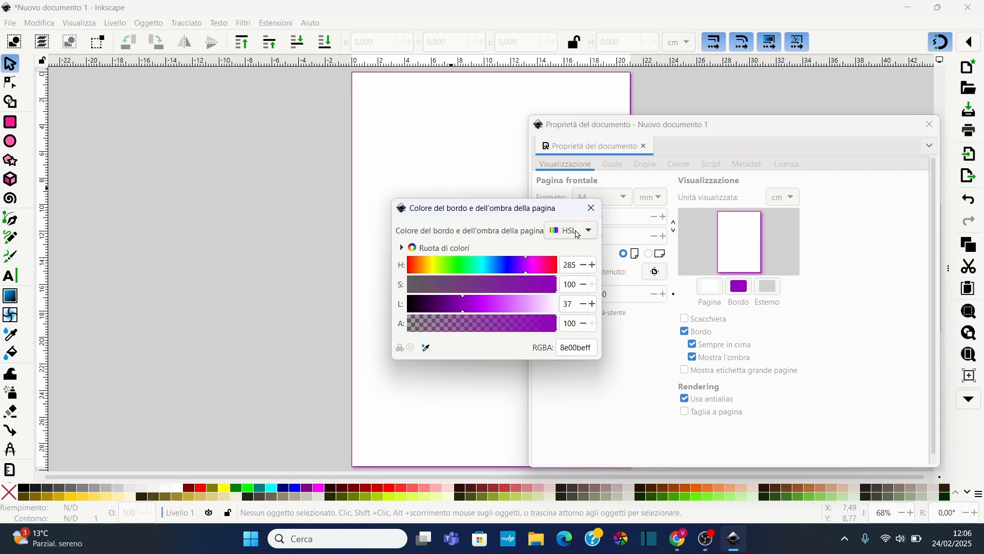
{"action": "left_click", "coordinate": [592, 209]}
Set the desk colour around the page to light blue with hue 200, saturation 81 and lightness 56
{"action": "left_click", "coordinate": [768, 286]}
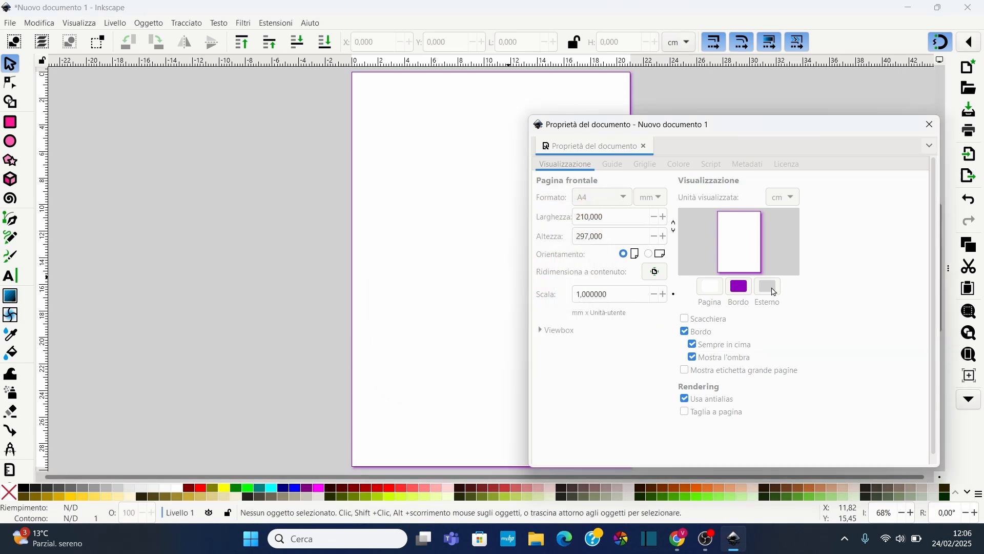
{"action": "left_click_drag", "start_coordinate": [490, 277], "coordinate": [470, 276]}
{"action": "mouse_move", "coordinate": [489, 314]}
{"action": "left_mouse_down"}
{"action": "mouse_move", "coordinate": [475, 315]}
{"action": "mouse_move", "coordinate": [497, 316]}
{"action": "left_mouse_up"}
{"action": "mouse_move", "coordinate": [494, 276]}
{"action": "left_mouse_down"}
{"action": "mouse_move", "coordinate": [484, 276]}
{"action": "mouse_move", "coordinate": [492, 277]}
{"action": "left_mouse_up"}
{"action": "mouse_move", "coordinate": [492, 313]}
{"action": "left_mouse_down"}
{"action": "mouse_move", "coordinate": [509, 310]}
{"action": "mouse_move", "coordinate": [490, 295]}
{"action": "mouse_move", "coordinate": [499, 292]}
{"action": "mouse_move", "coordinate": [475, 315]}
{"action": "mouse_move", "coordinate": [489, 320]}
{"action": "left_mouse_up"}
{"action": "left_click", "coordinate": [494, 279]}
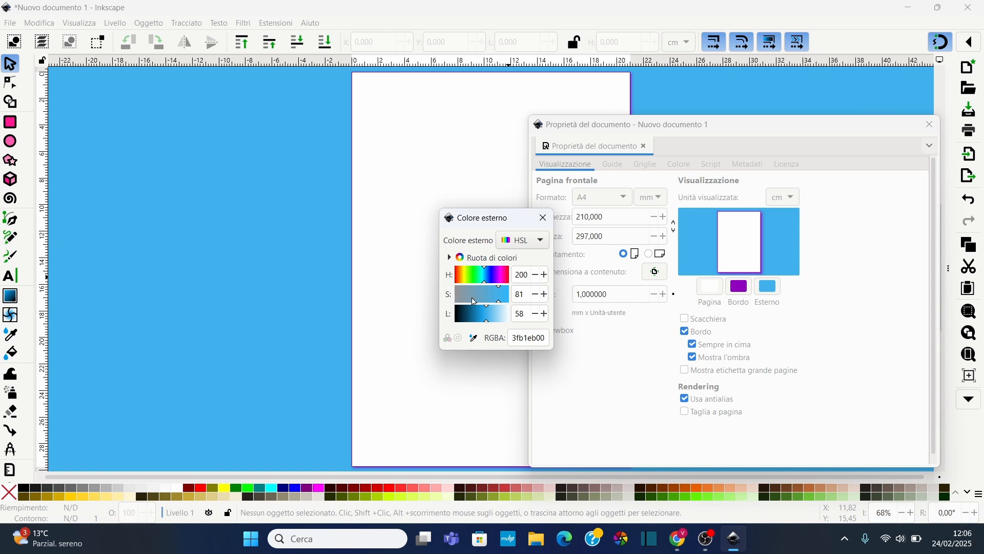
{"action": "mouse_move", "coordinate": [487, 322]}
{"action": "left_mouse_down"}
{"action": "mouse_move", "coordinate": [497, 321]}
{"action": "mouse_move", "coordinate": [485, 318]}
{"action": "left_mouse_up"}
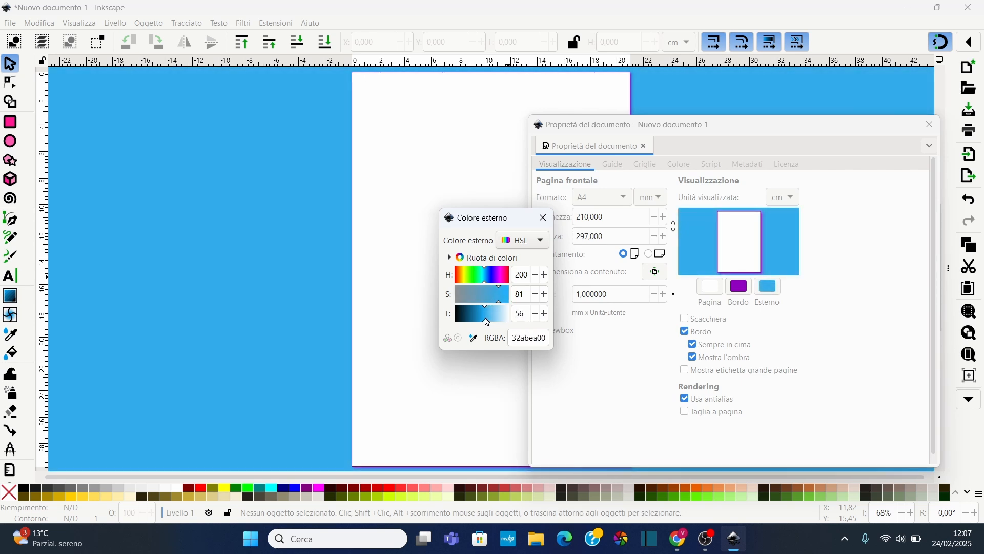
{"action": "left_click", "coordinate": [543, 218]}
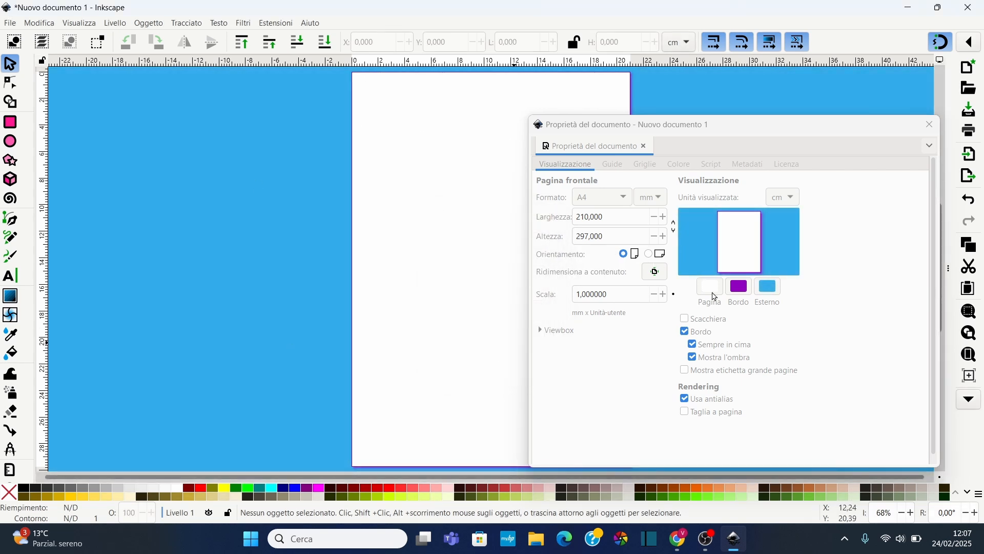
Try hiding the page border and enabling the checkerboard desk background, then restore both settings
{"action": "left_click", "coordinate": [752, 319]}
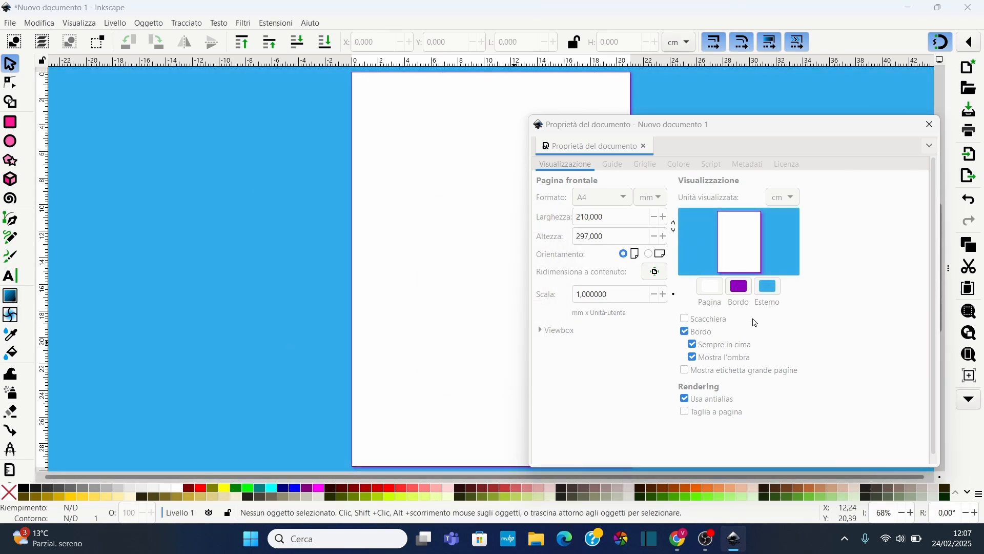
{"action": "left_click", "coordinate": [686, 334]}
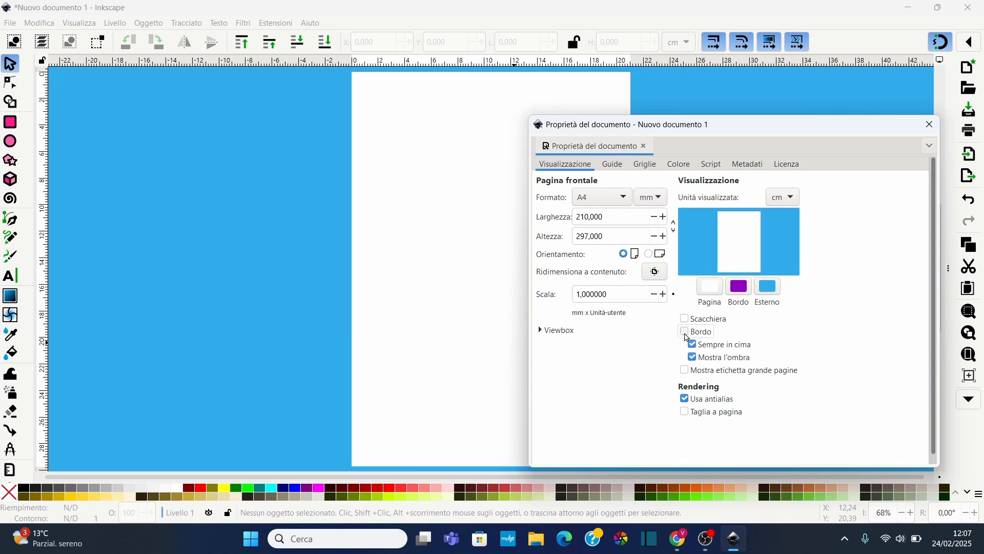
{"action": "left_click", "coordinate": [685, 335]}
{"action": "left_click", "coordinate": [686, 335]}
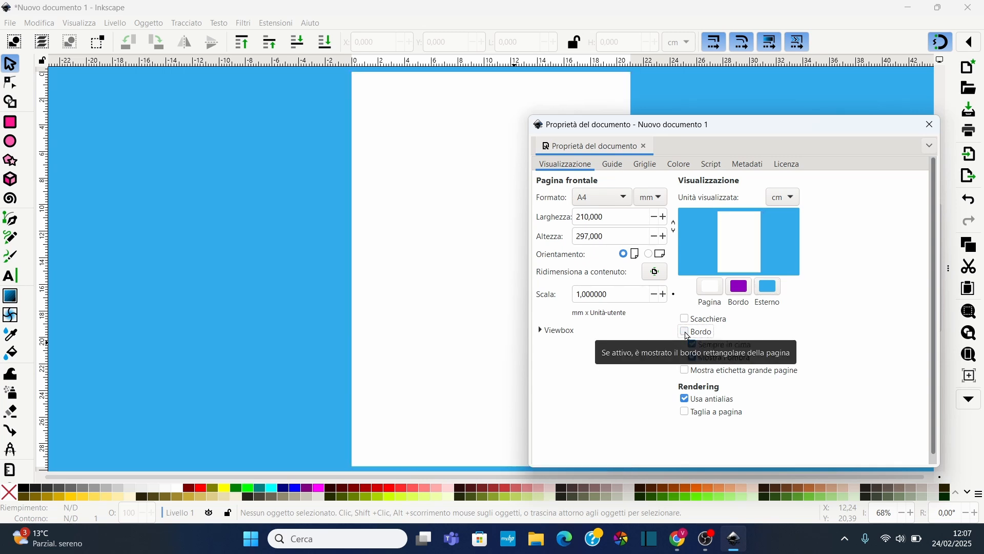
{"action": "left_click", "coordinate": [686, 334]}
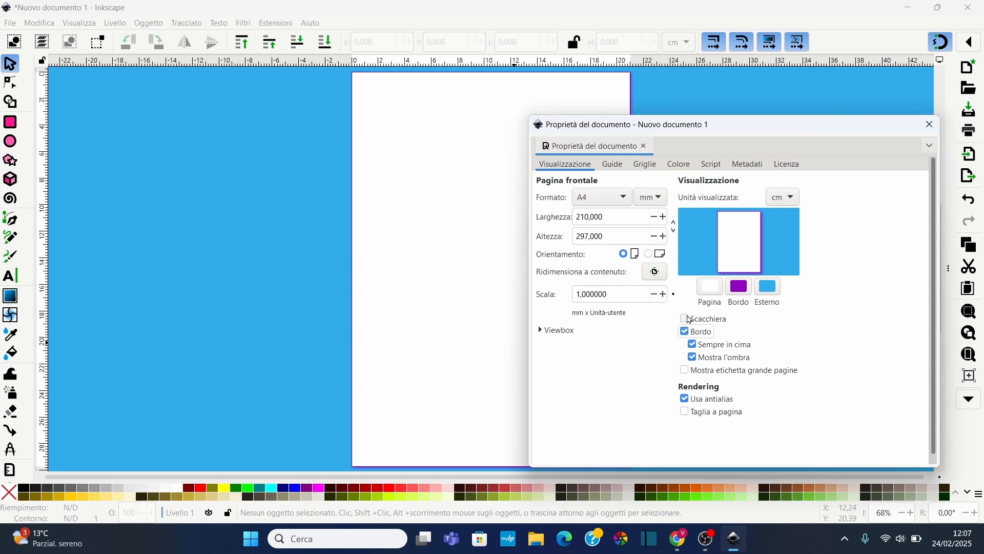
{"action": "left_click", "coordinate": [689, 318]}
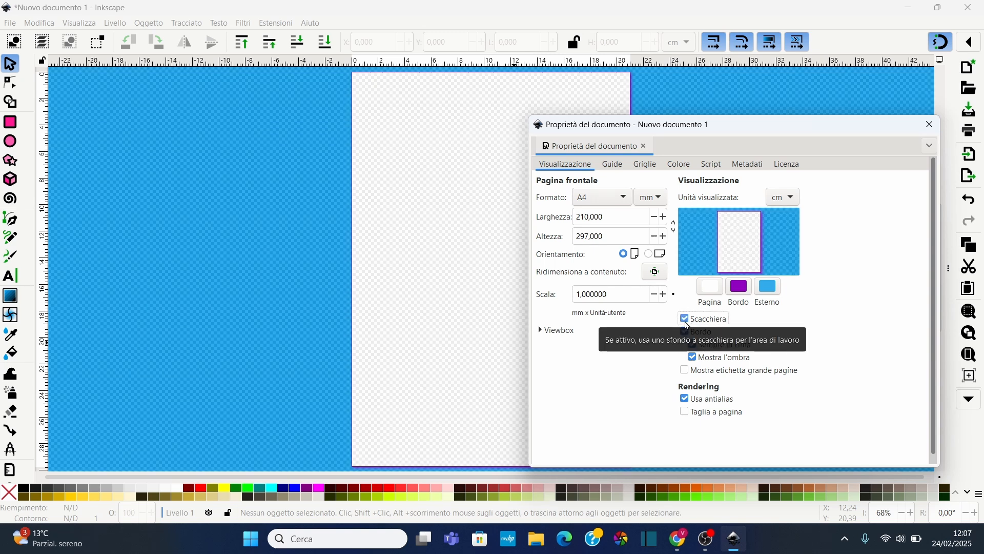
{"action": "left_click", "coordinate": [688, 324]}
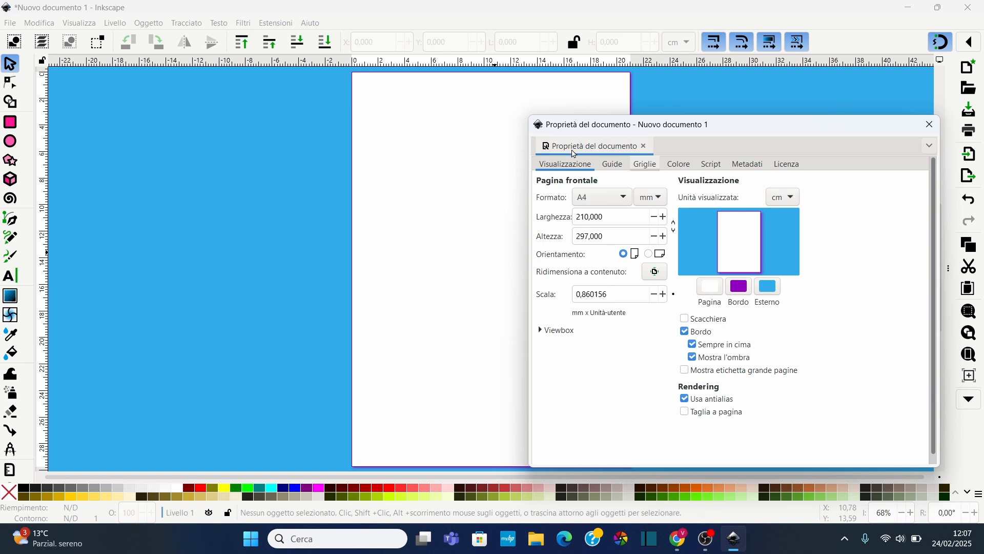
Close the document properties and browse the View and File menus
{"action": "left_click", "coordinate": [929, 125]}
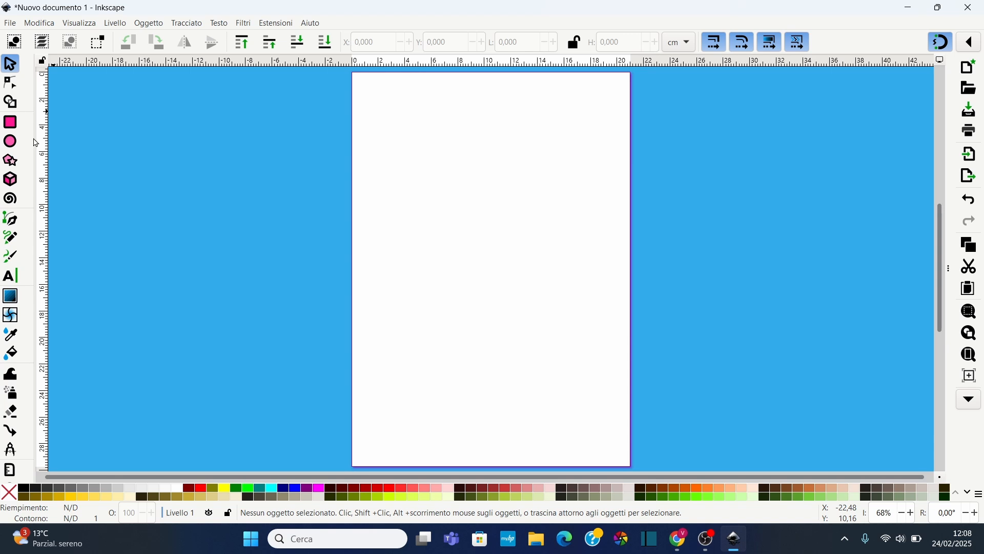
{"action": "mouse_move", "coordinate": [34, 137]}
{"action": "left_mouse_down"}
{"action": "mouse_move", "coordinate": [93, 145]}
{"action": "mouse_move", "coordinate": [29, 155]}
{"action": "left_mouse_up"}
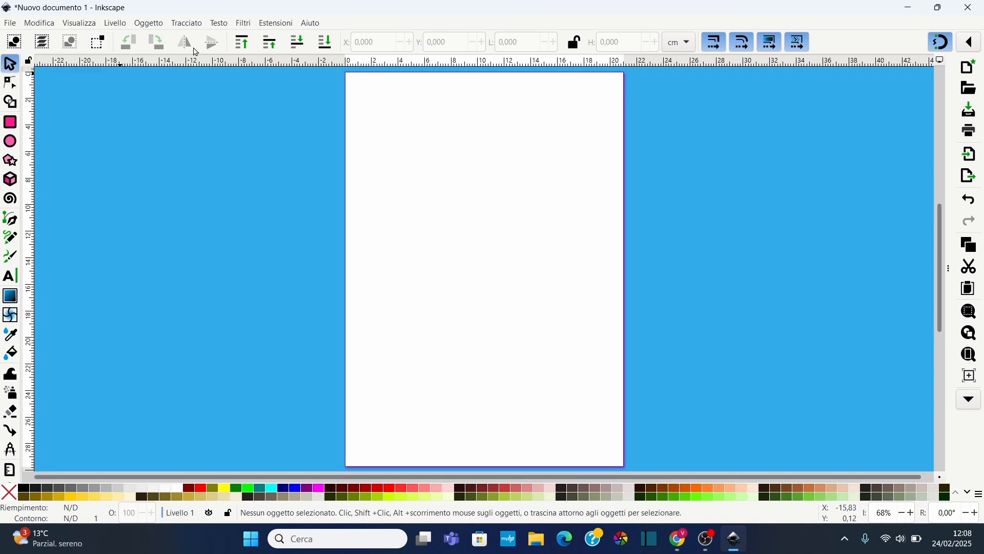
{"action": "left_click", "coordinate": [10, 24]}
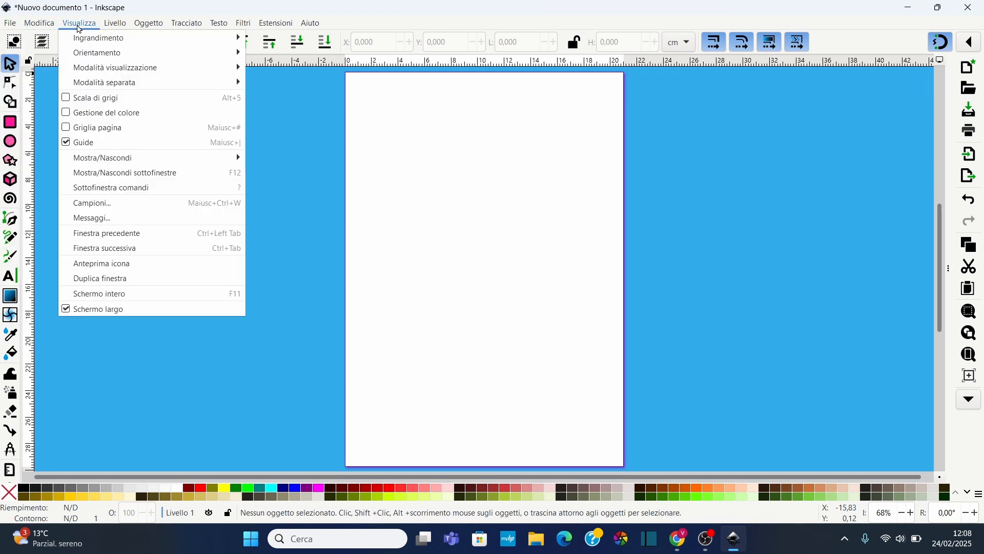
{"action": "left_click", "coordinate": [198, 25]}
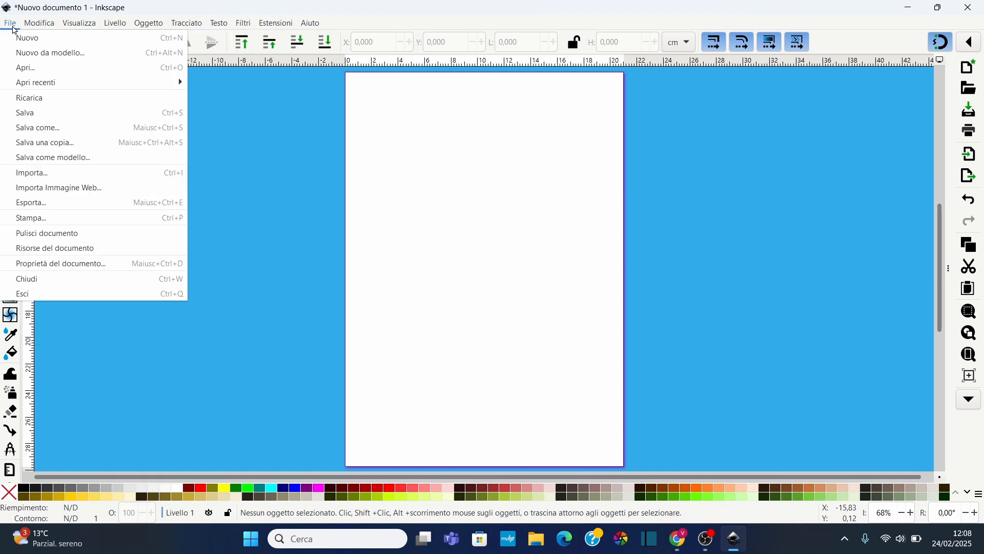
{"action": "left_click", "coordinate": [14, 27]}
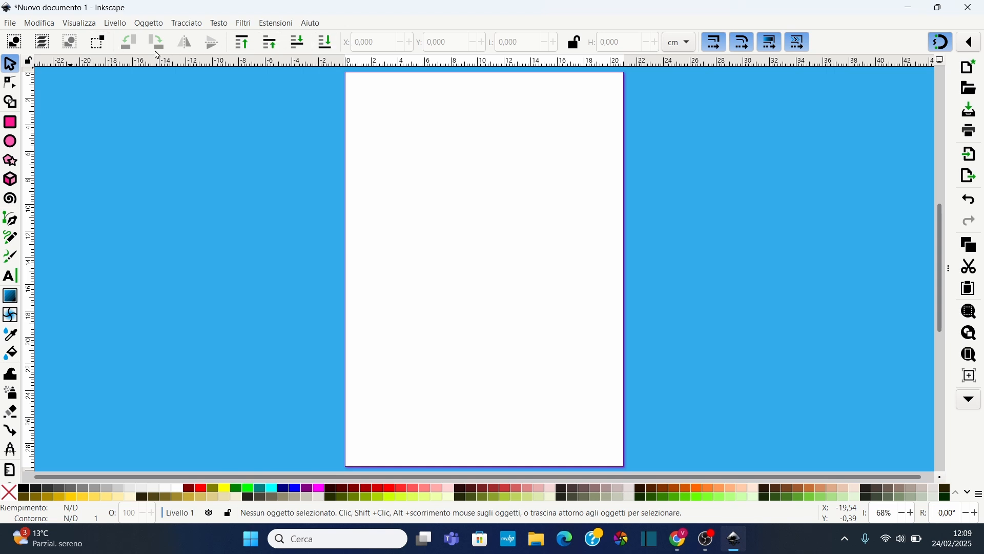
Browse the shape builder, rectangle and ellipse tools and the overflow commands bar
{"action": "left_click", "coordinate": [10, 102]}
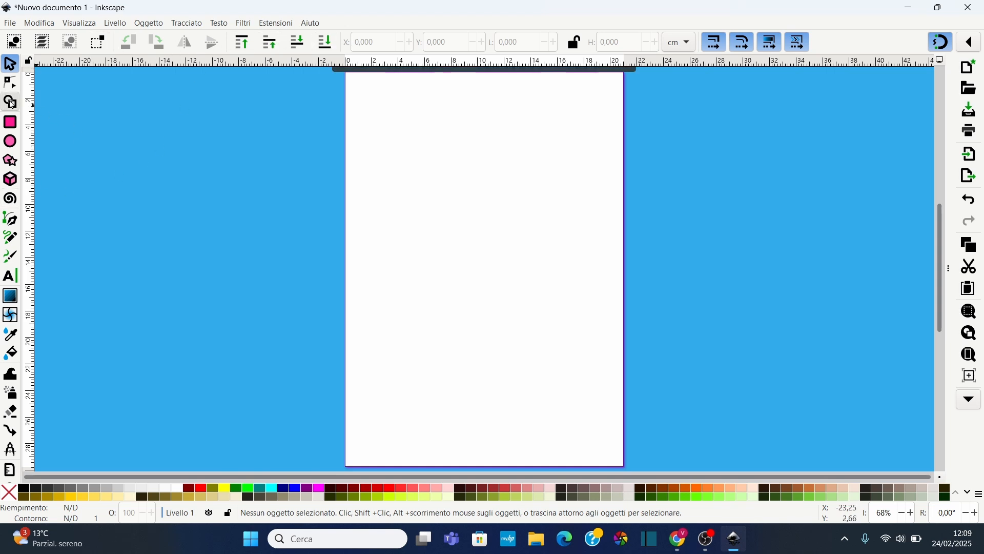
{"action": "left_click", "coordinate": [12, 126]}
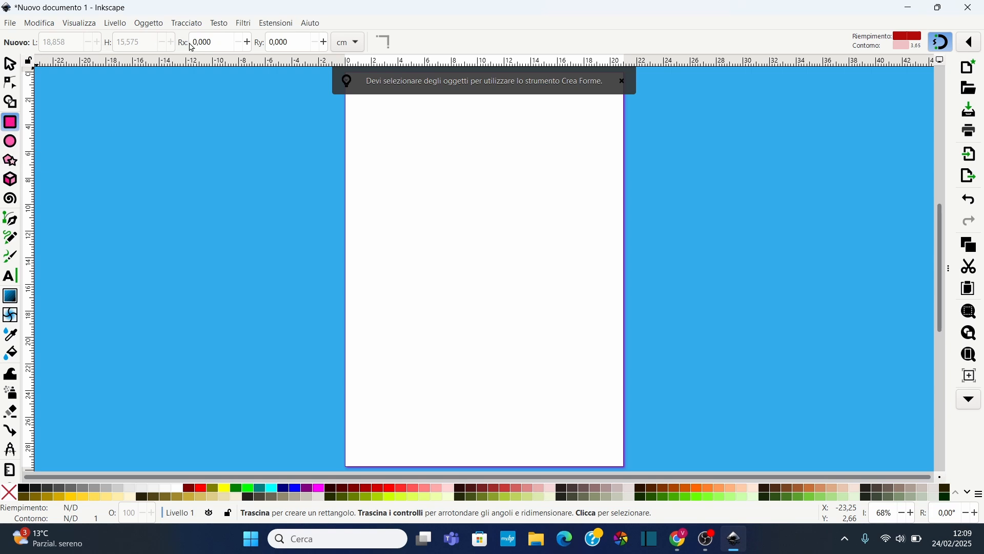
{"action": "left_click", "coordinate": [11, 142]}
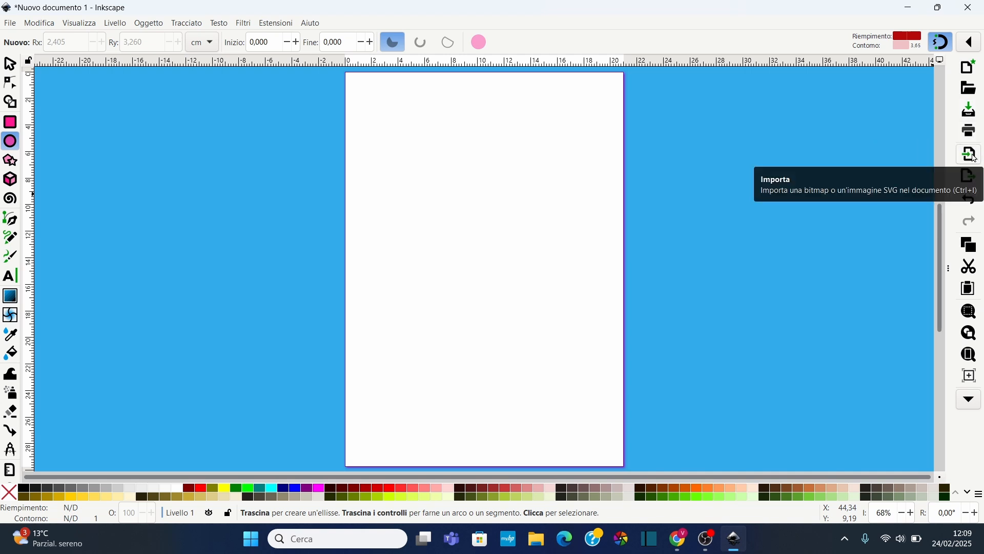
{"action": "left_click", "coordinate": [971, 406]}
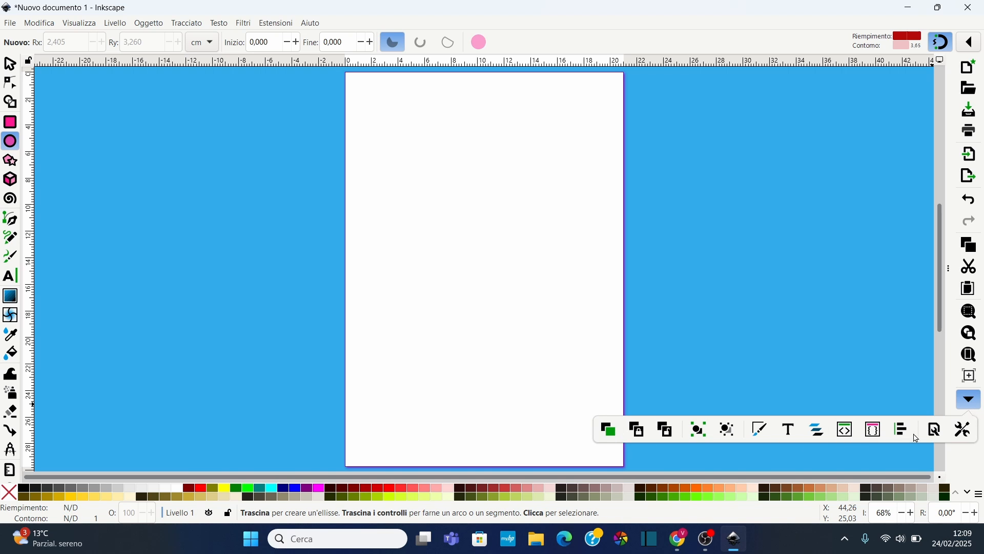
{"action": "left_click", "coordinate": [909, 374]}
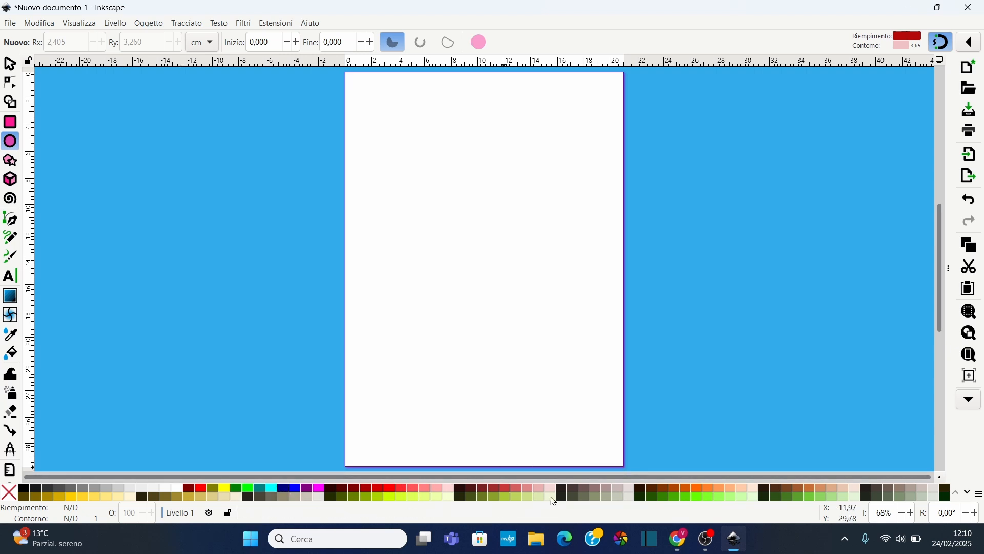
Scroll through the palette rows and try the Gold and Android icon palettes before returning to Inkscape default
{"action": "left_click", "coordinate": [969, 496]}
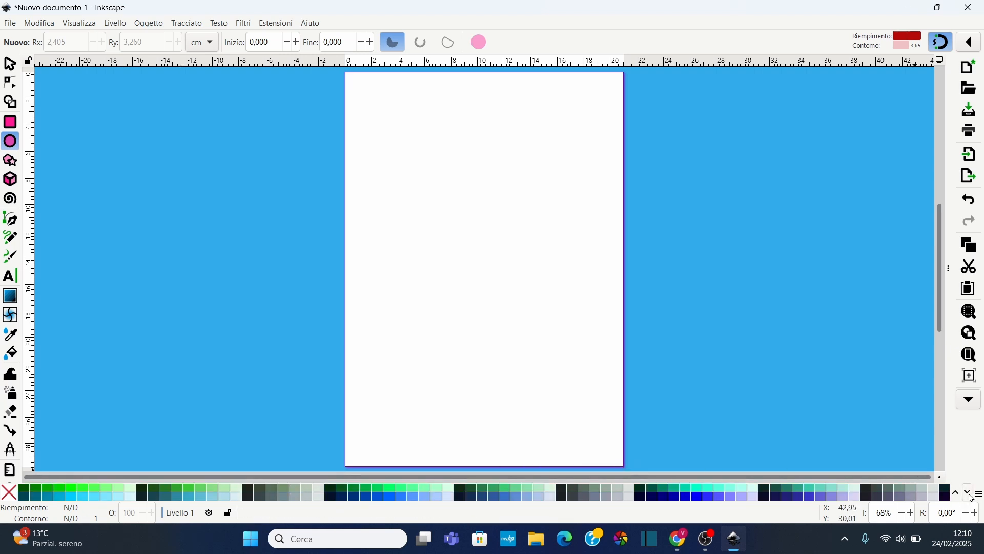
{"action": "left_click", "coordinate": [969, 495]}
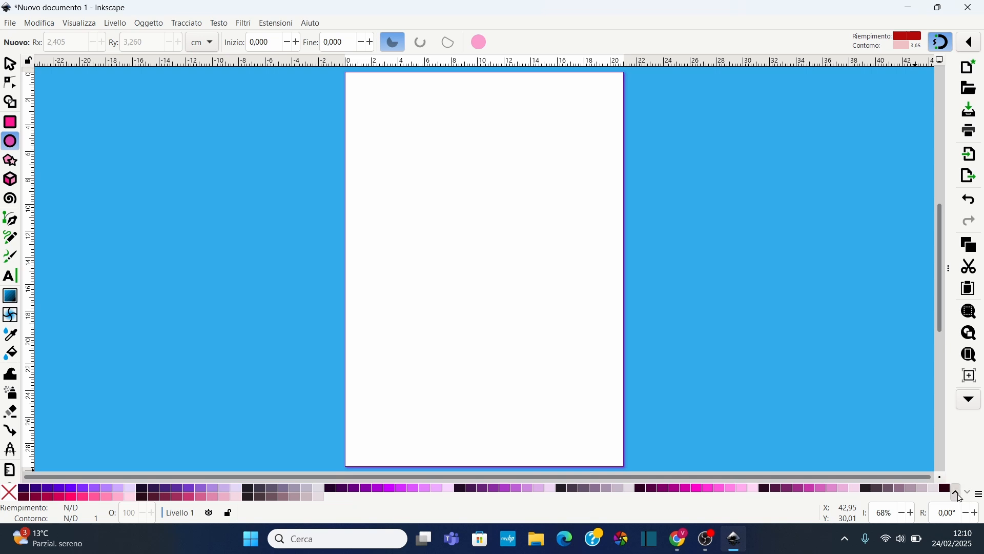
{"action": "left_click", "coordinate": [958, 494]}
{"action": "left_click", "coordinate": [959, 494]}
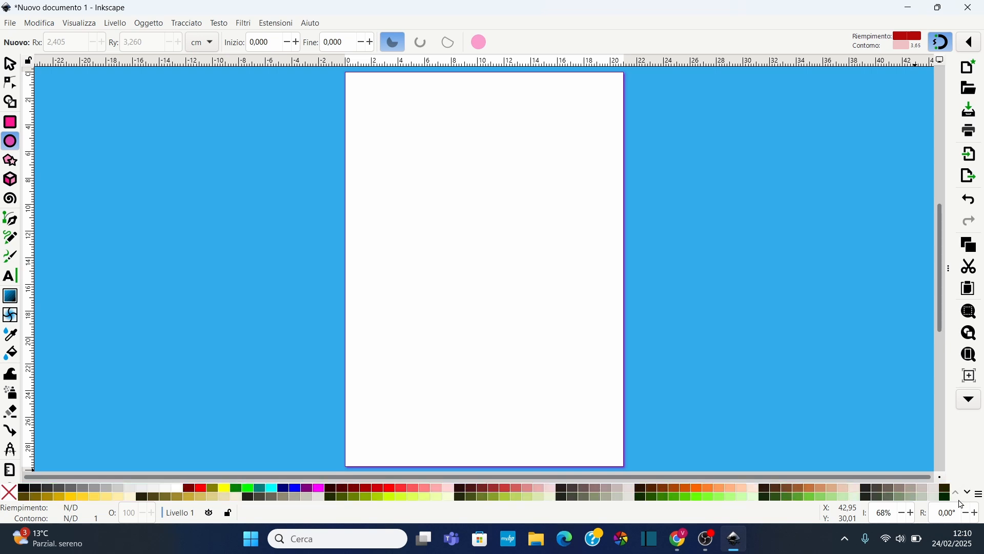
{"action": "left_click", "coordinate": [980, 495]}
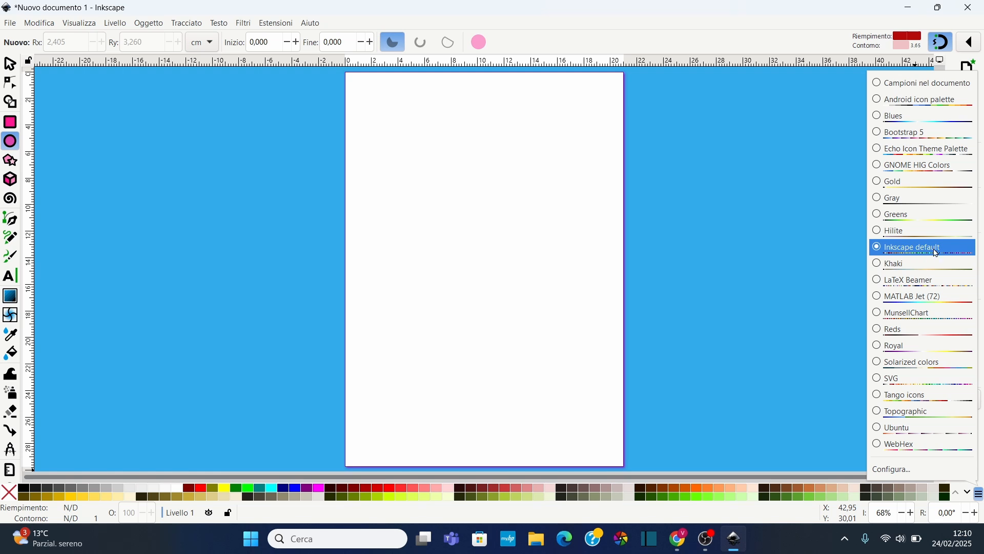
{"action": "left_click", "coordinate": [878, 184]}
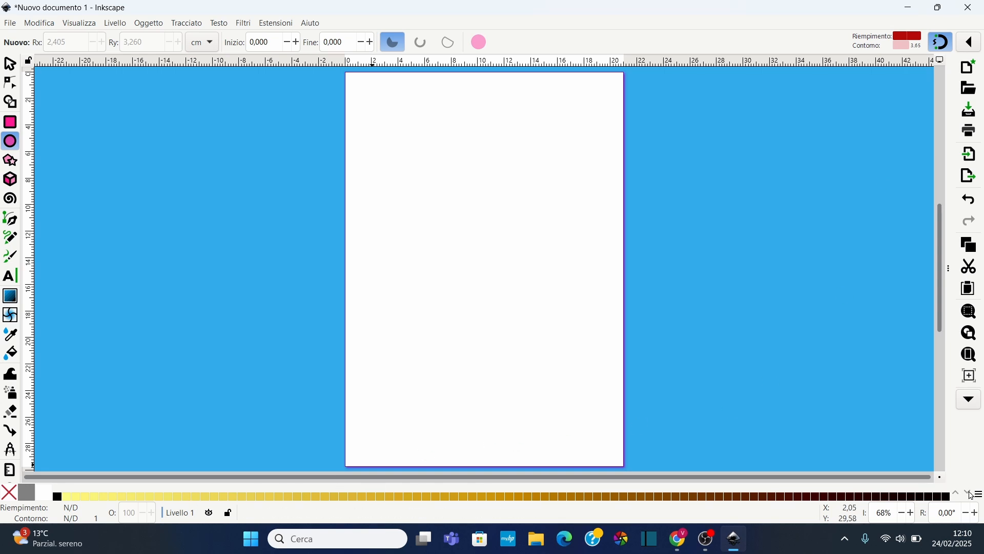
{"action": "left_click", "coordinate": [980, 495]}
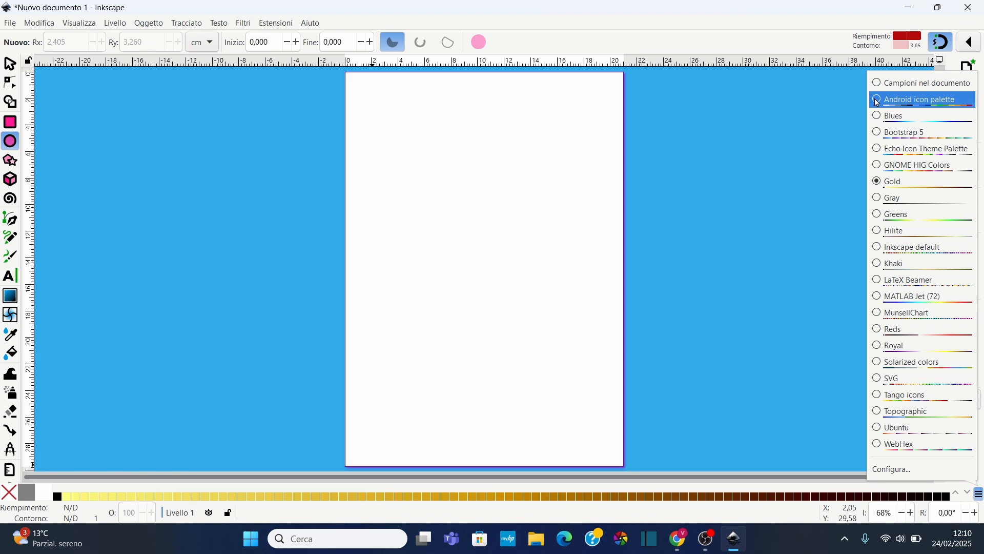
{"action": "left_click", "coordinate": [877, 101]}
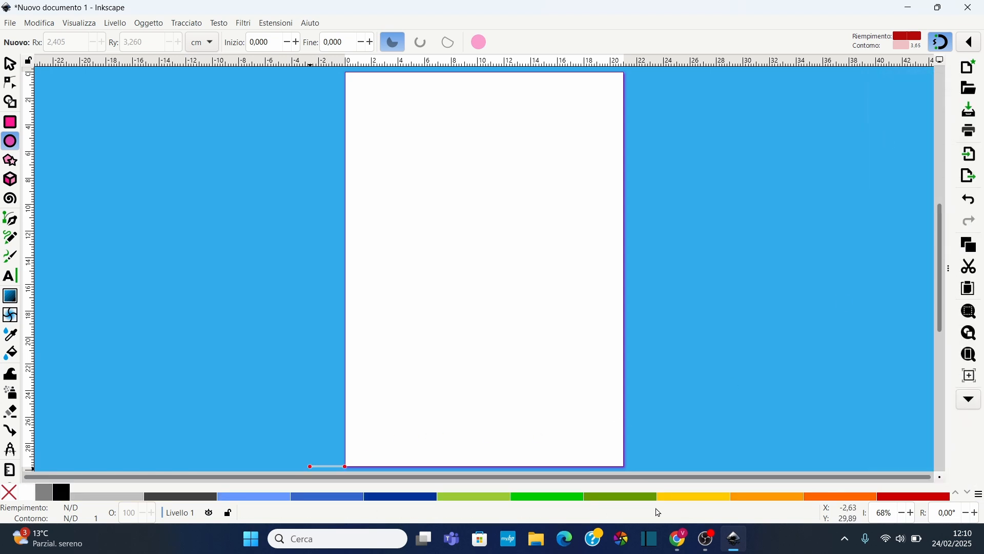
{"action": "left_click", "coordinate": [979, 494]}
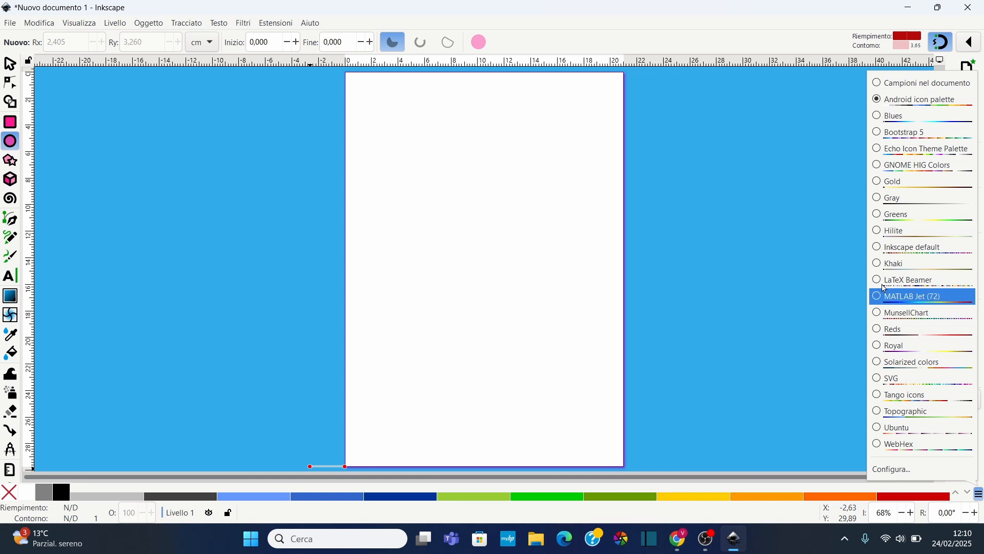
{"action": "left_click", "coordinate": [882, 248]}
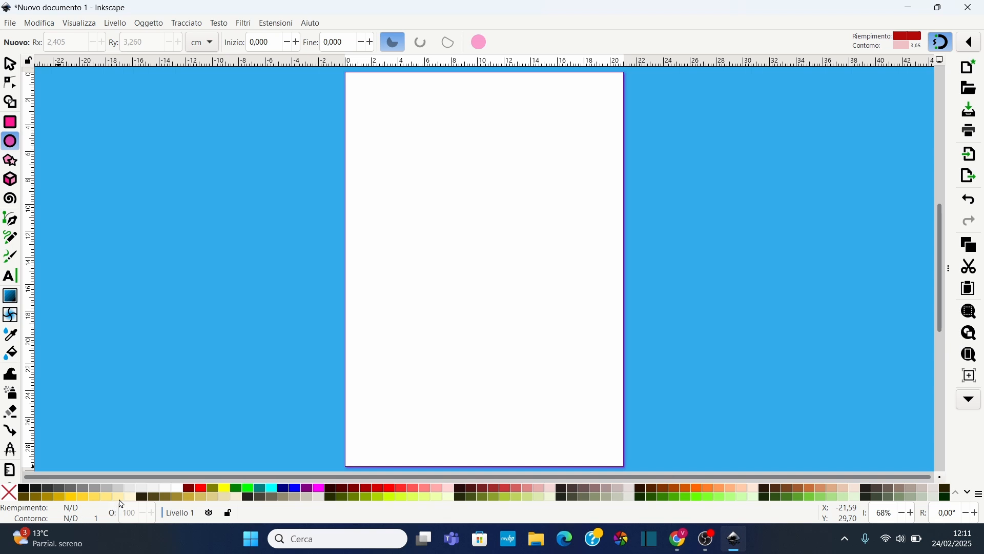
Pick a dark brown fill swatch and draw a rectangle about 2.9 × 3.2 cm in the page's upper area
{"action": "left_click", "coordinate": [142, 498]}
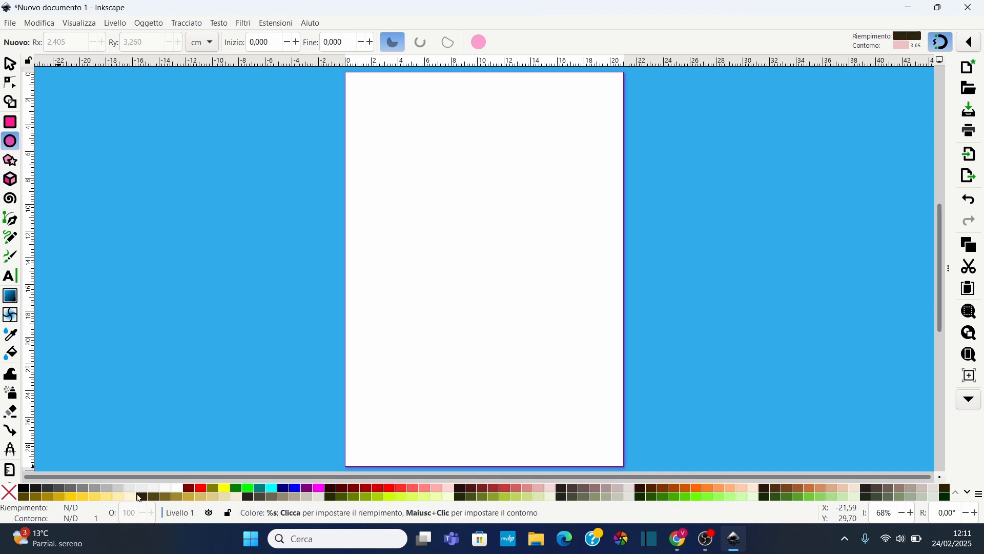
{"action": "left_click", "coordinate": [11, 122]}
{"action": "left_click_drag", "start_coordinate": [436, 169], "coordinate": [475, 212]}
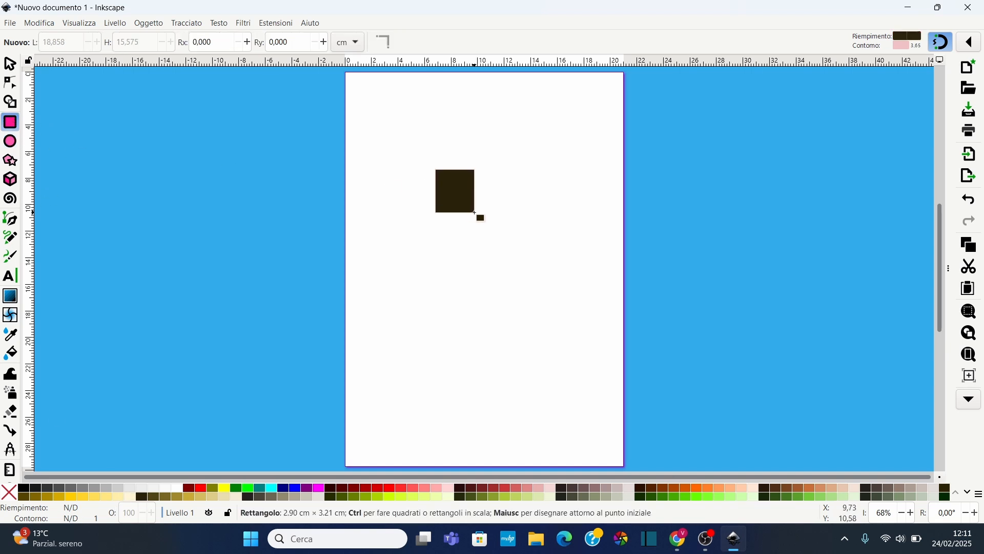
Try dark red and yellow fill swatches and grey and green stroke swatches on the rectangle
{"action": "left_click", "coordinate": [189, 489]}
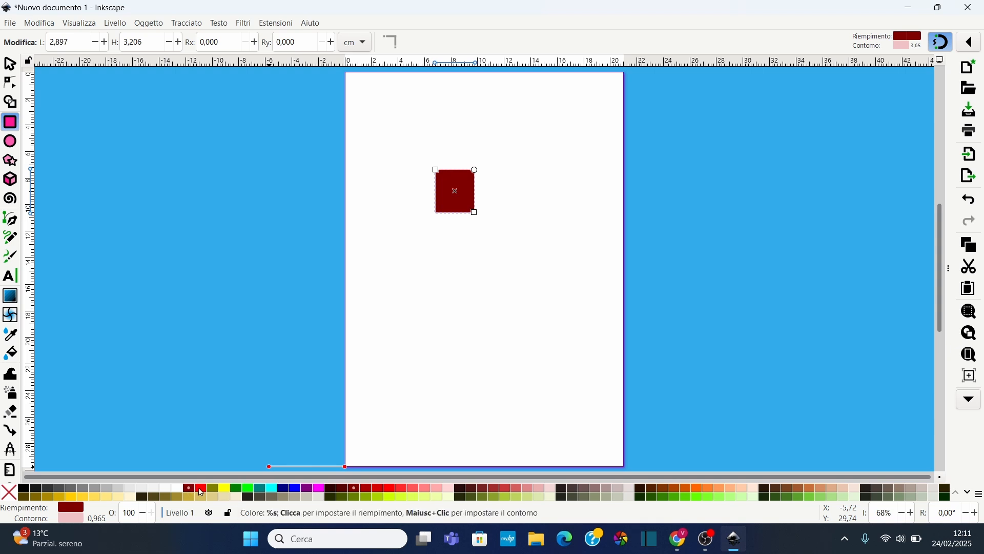
{"action": "left_click", "coordinate": [201, 490]}
{"action": "left_click", "coordinate": [214, 489]}
{"action": "left_click", "coordinate": [225, 489]}
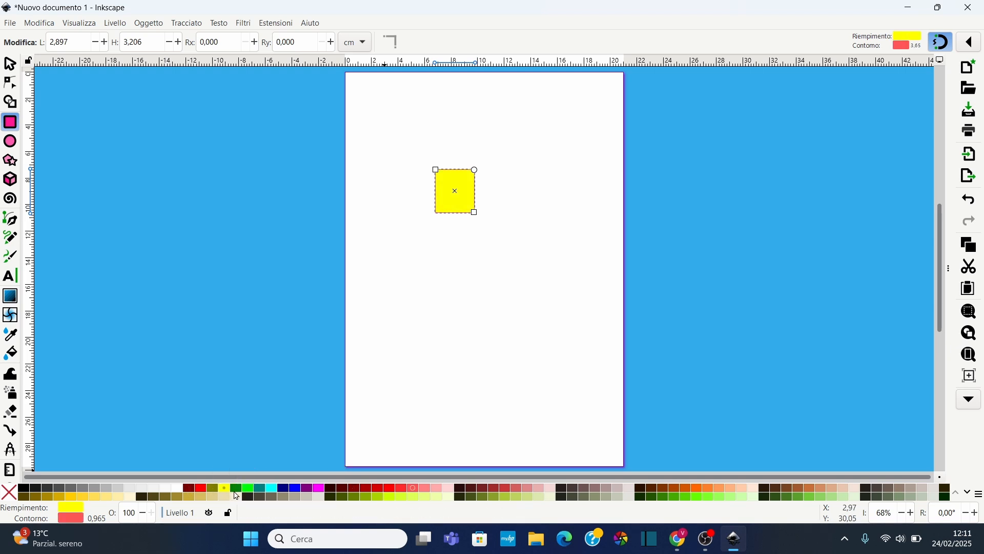
{"action": "left_click", "coordinate": [271, 496], "text": "shift"}
{"action": "left_click", "coordinate": [290, 497], "text": "shift"}
{"action": "left_click", "coordinate": [306, 496], "text": "shift"}
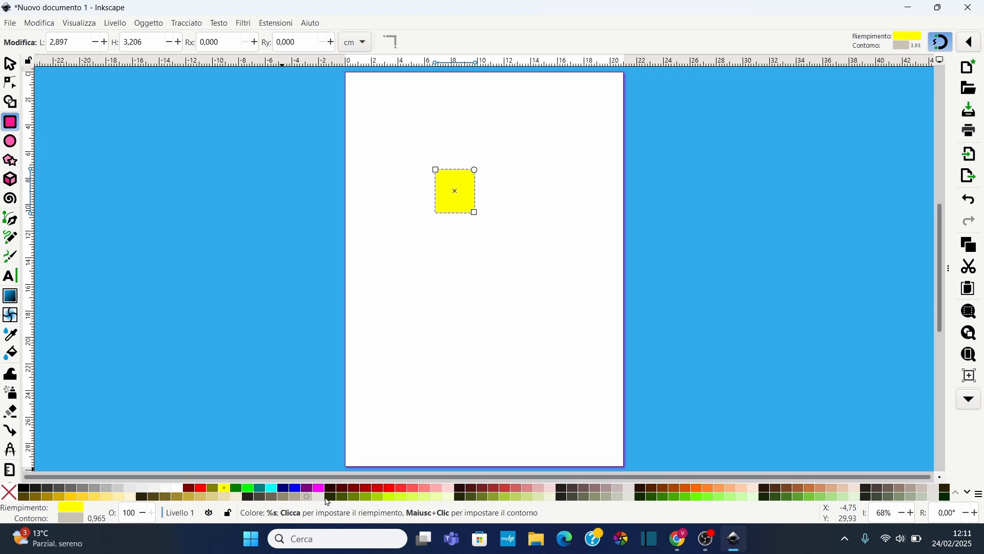
{"action": "left_click", "coordinate": [333, 498], "text": "shift"}
{"action": "left_click", "coordinate": [353, 497], "text": "shift"}
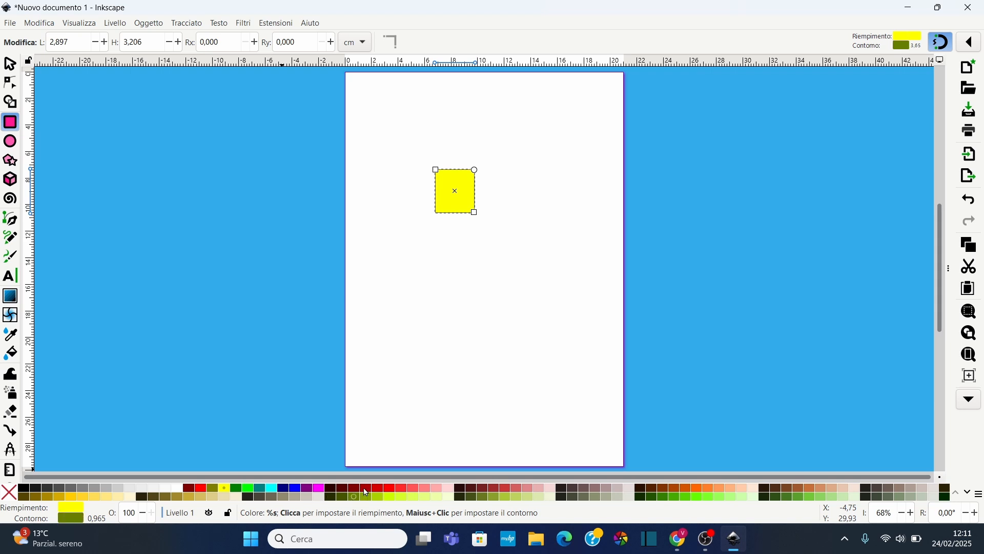
Try red and pink fill swatches on the rectangle, then return its fill to dark brown
{"action": "left_click", "coordinate": [366, 489]}
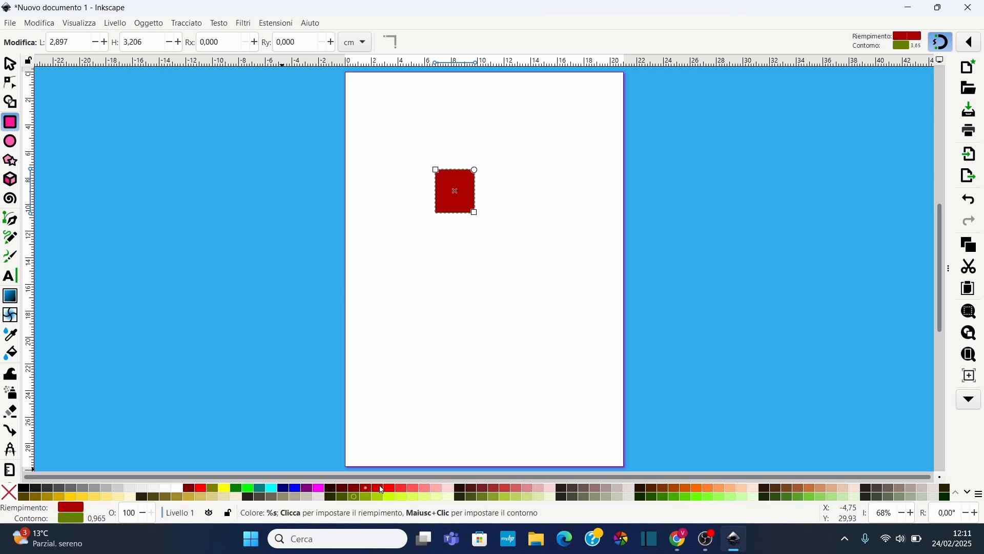
{"action": "left_click", "coordinate": [382, 489]}
{"action": "left_click", "coordinate": [399, 489]}
{"action": "left_click", "coordinate": [424, 489]}
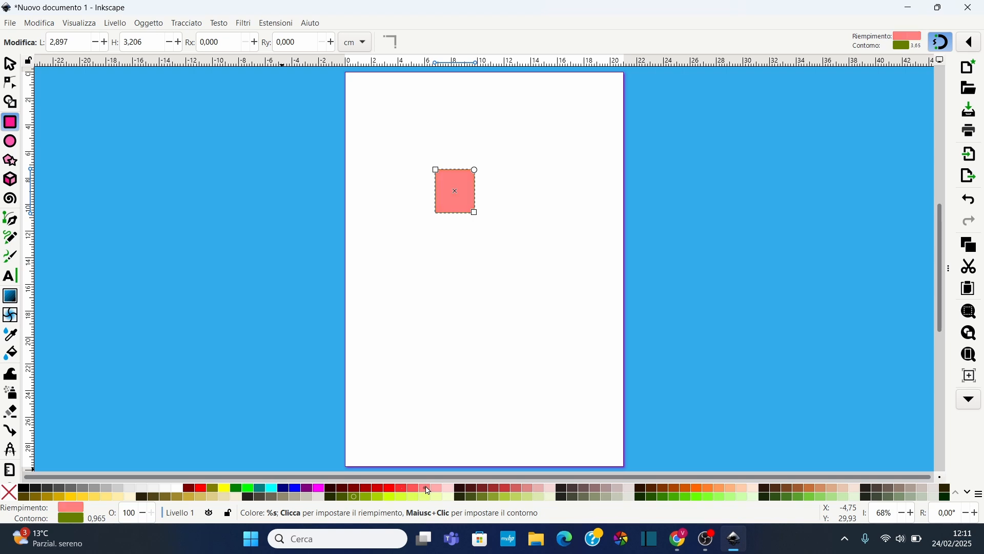
{"action": "left_click", "coordinate": [438, 491]}
{"action": "left_click", "coordinate": [450, 491]}
{"action": "left_click", "coordinate": [471, 489]}
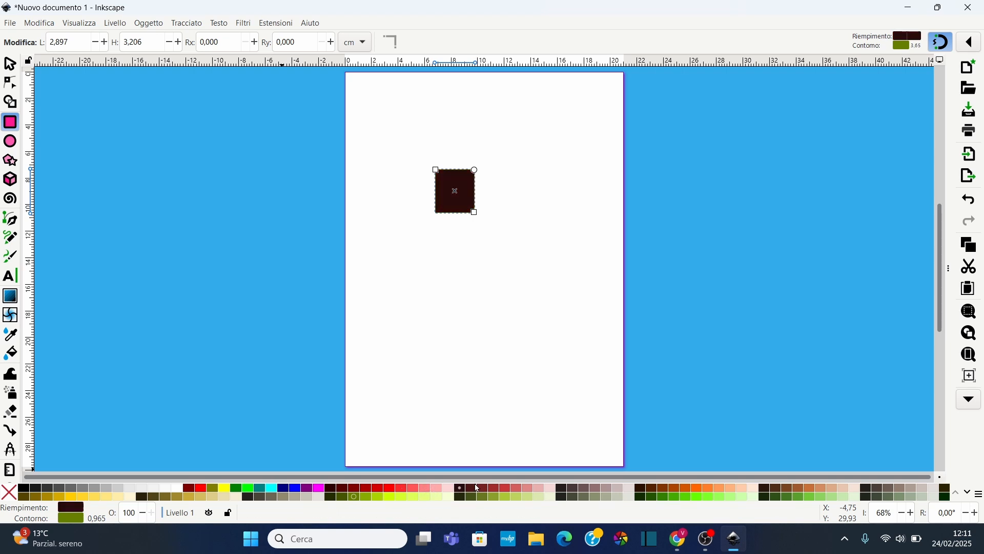
{"action": "left_click_drag", "start_coordinate": [471, 492], "coordinate": [417, 456]}
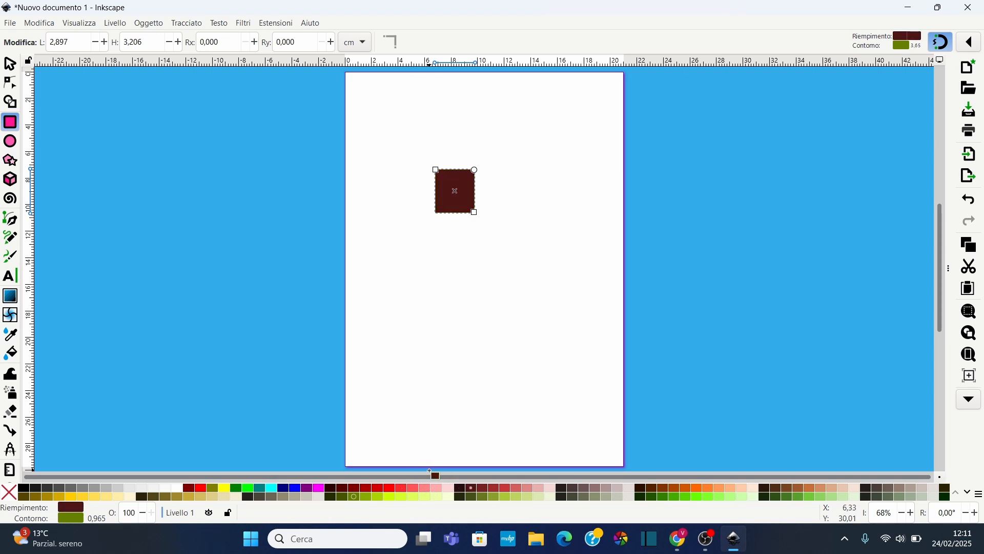
Try dark green, light green and orange stroke swatches on the rectangle
{"action": "left_click", "coordinate": [461, 497], "text": "shift"}
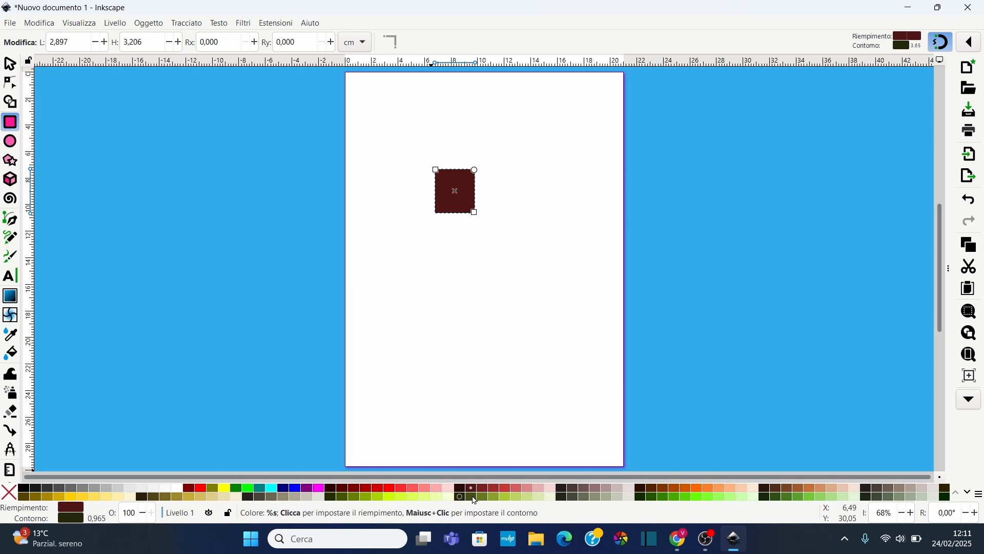
{"action": "left_click", "coordinate": [471, 497], "text": "shift"}
{"action": "left_click", "coordinate": [485, 497], "text": "shift"}
{"action": "left_click", "coordinate": [516, 498], "text": "shift"}
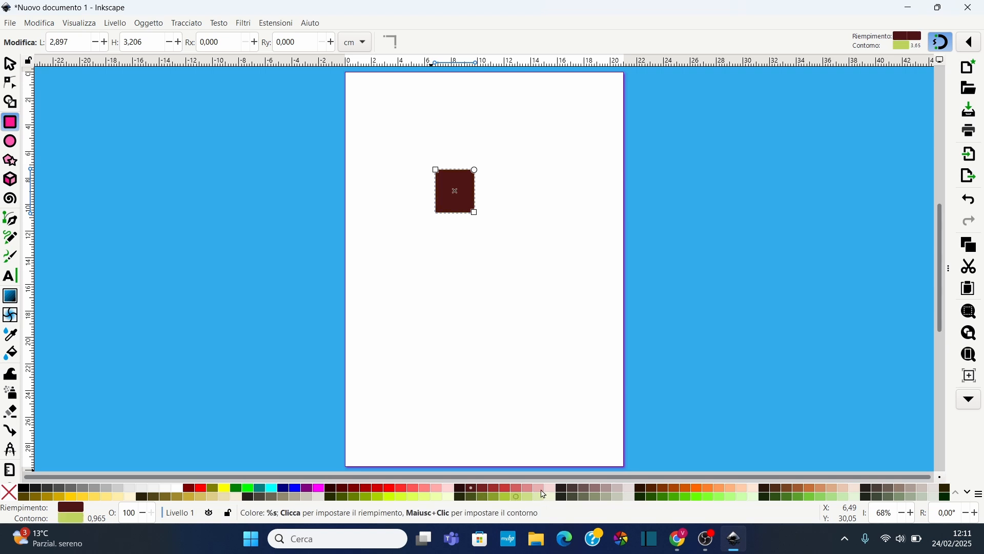
{"action": "left_click", "coordinate": [605, 490], "text": "shift"}
{"action": "left_click", "coordinate": [629, 488], "text": "shift"}
{"action": "left_click", "coordinate": [652, 490], "text": "shift"}
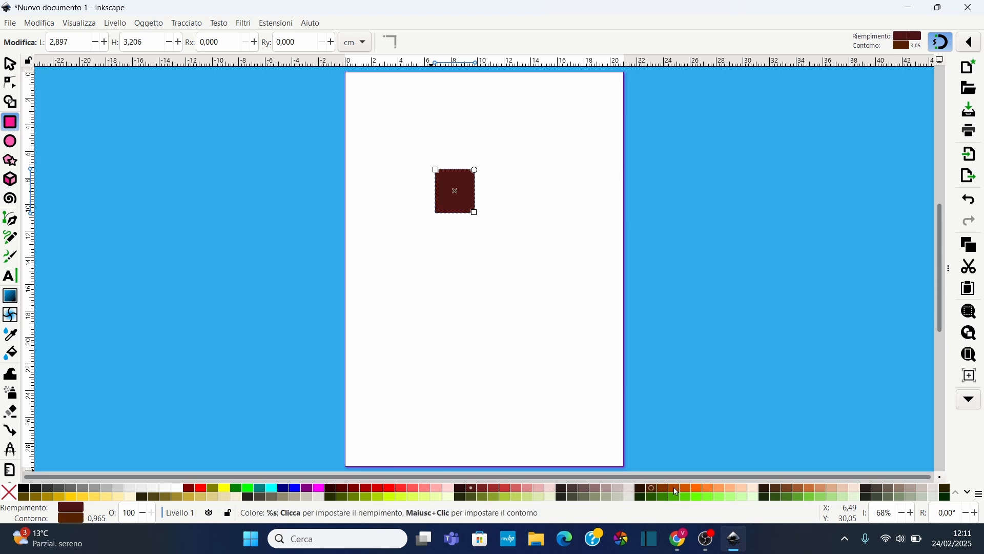
{"action": "left_click", "coordinate": [697, 488], "text": "shift"}
Set the rectangle's stroke to a light green swatch after trying several darker greens
{"action": "scroll", "coordinate": [453, 190], "scroll_direction": "up", "scroll_amount": 5, "text": "ctrl"}
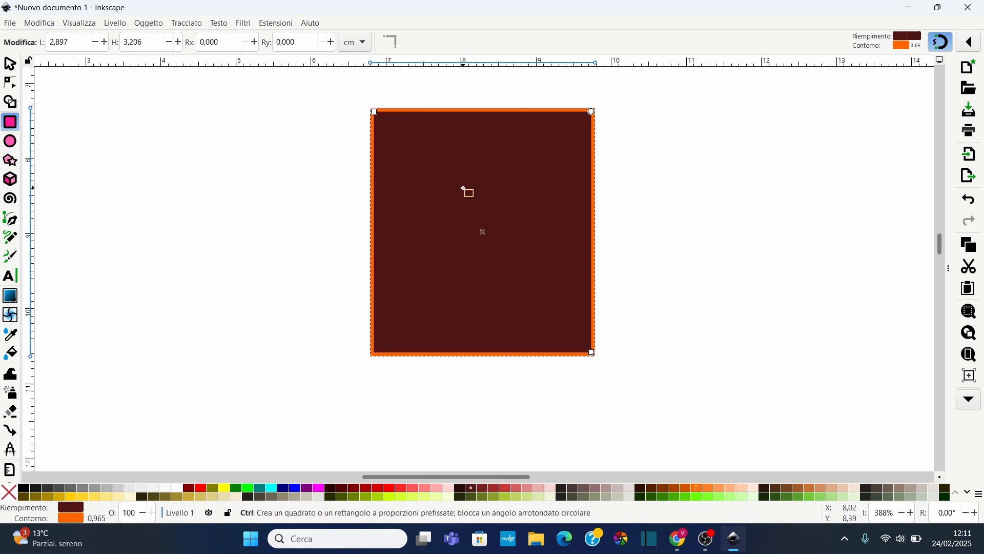
{"action": "left_click", "coordinate": [629, 498], "text": "shift"}
{"action": "left_click", "coordinate": [642, 497], "text": "shift"}
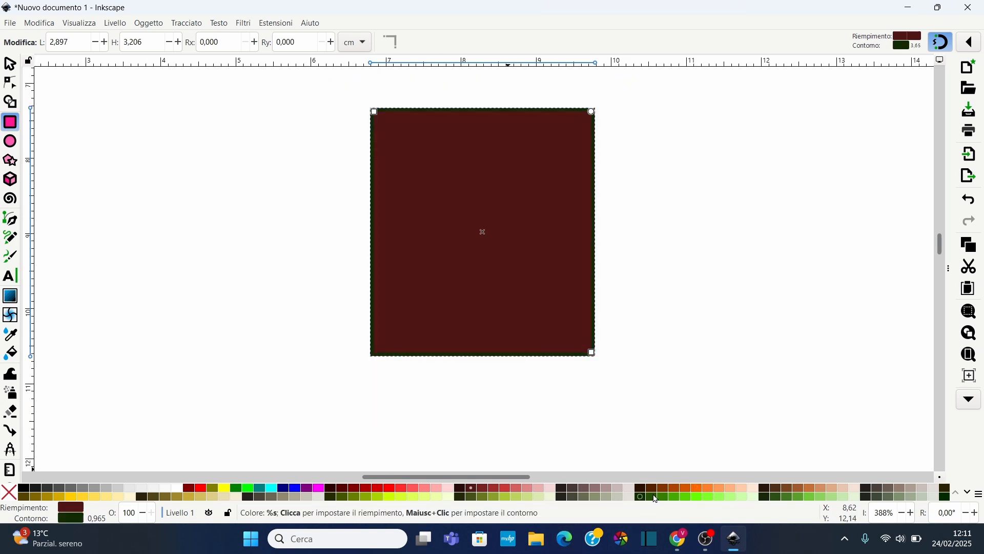
{"action": "left_click", "coordinate": [677, 496], "text": "shift"}
{"action": "left_click", "coordinate": [687, 497], "text": "shift"}
{"action": "left_click", "coordinate": [706, 498], "text": "shift"}
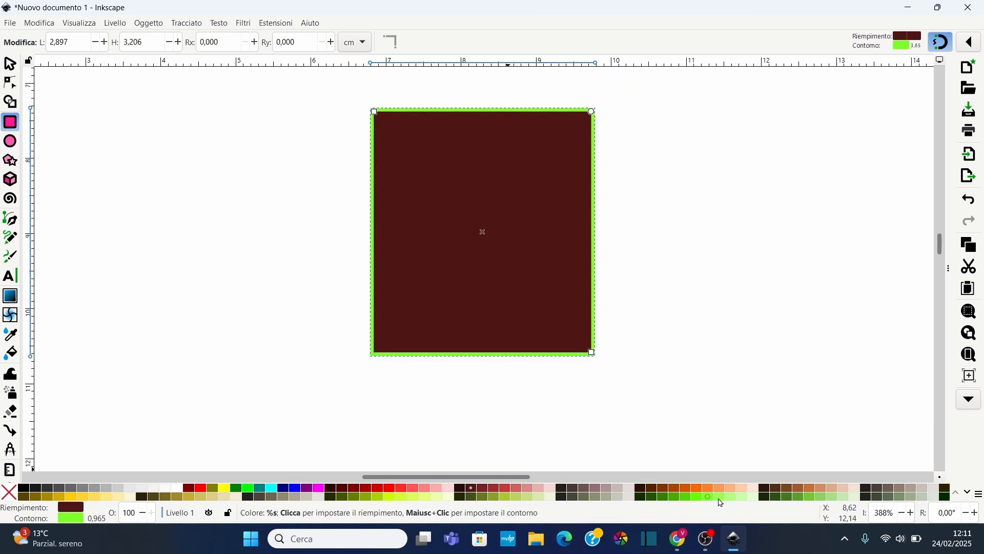
{"action": "left_click", "coordinate": [730, 496], "text": "shift"}
Delete the rectangle from the page
{"action": "scroll", "coordinate": [415, 263], "scroll_direction": "down", "scroll_amount": 6, "text": "ctrl"}
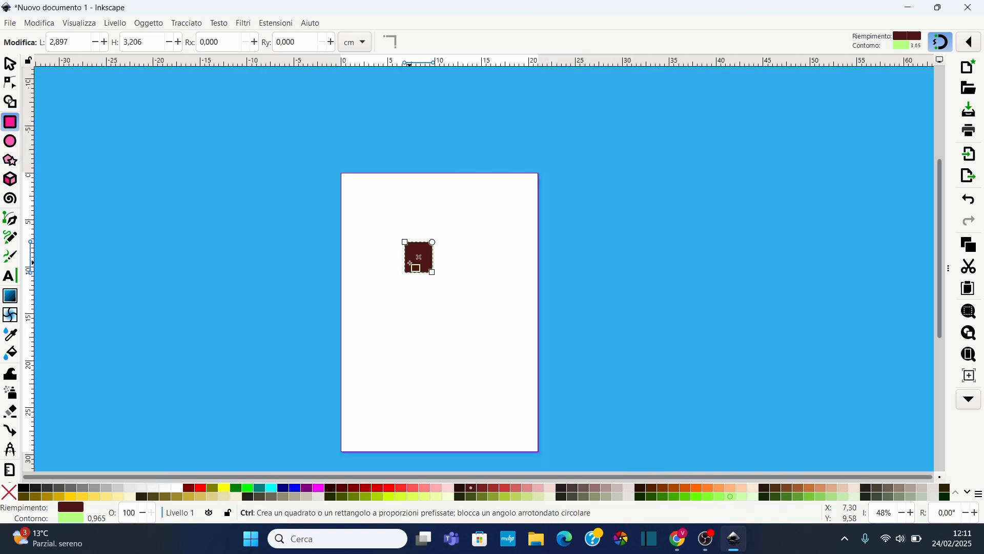
{"action": "scroll", "coordinate": [410, 263], "scroll_direction": "up", "scroll_amount": 1, "text": "ctrl"}
{"action": "scroll", "coordinate": [413, 283], "scroll_direction": "down", "scroll_amount": 2}
{"action": "scroll", "coordinate": [408, 282], "scroll_direction": "down", "scroll_amount": 1}
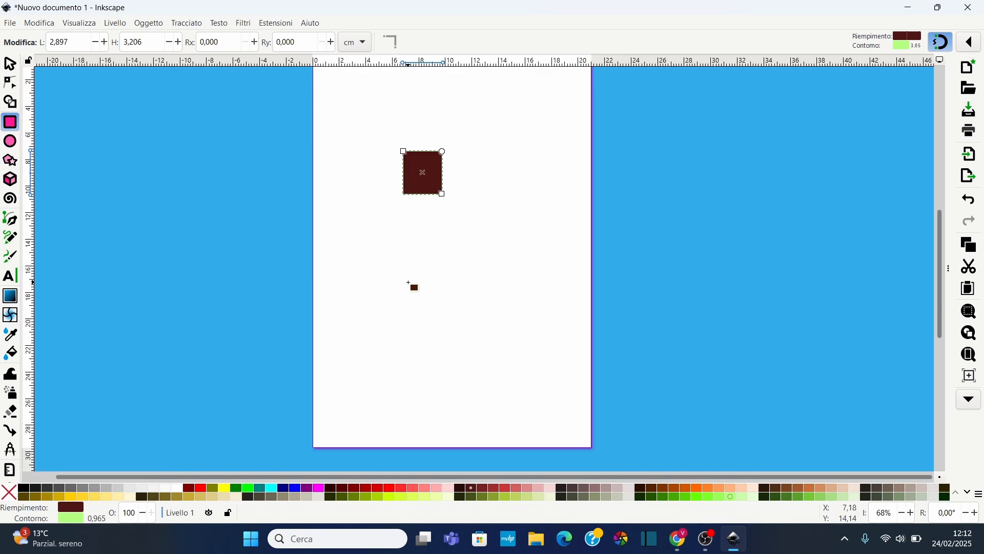
{"action": "scroll", "coordinate": [410, 284], "scroll_direction": "up", "scroll_amount": 2}
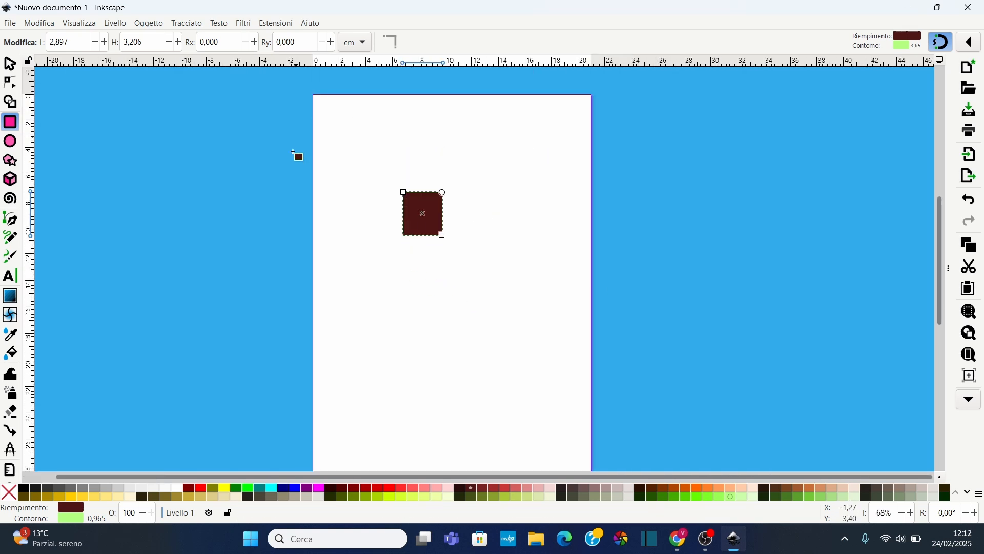
{"action": "left_click", "coordinate": [9, 64]}
{"action": "key", "text": "Delete"}
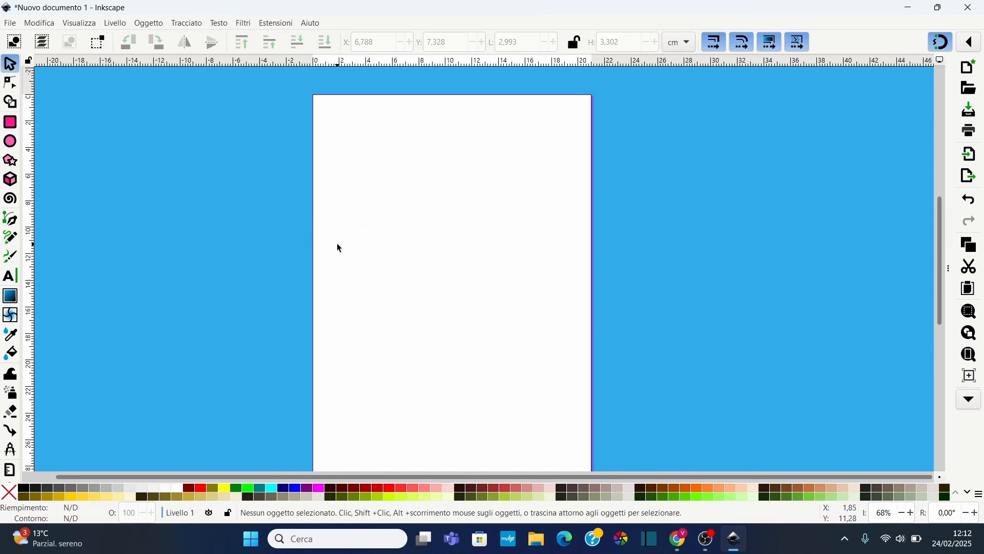
{"action": "scroll", "coordinate": [406, 230], "scroll_direction": "up", "scroll_amount": 2}
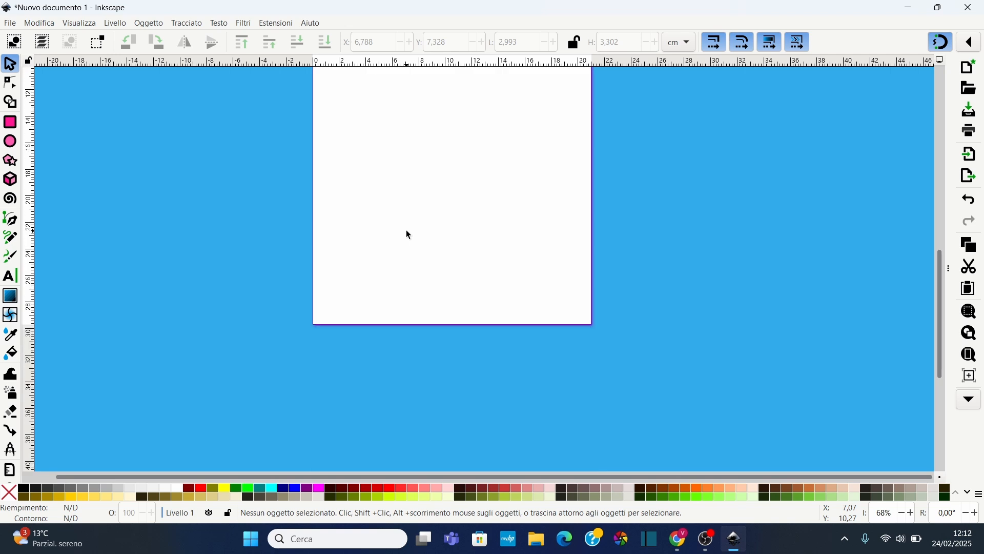
{"action": "scroll", "coordinate": [406, 230], "scroll_direction": "down", "scroll_amount": 15}
{"action": "scroll", "coordinate": [406, 230], "scroll_direction": "up", "scroll_amount": 18}
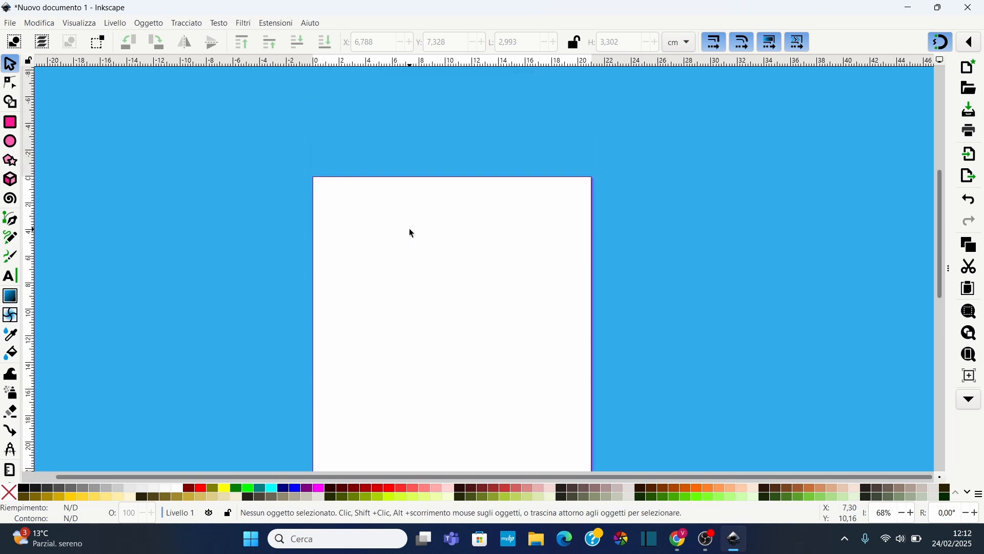
{"action": "scroll", "coordinate": [410, 228], "scroll_direction": "down", "scroll_amount": 10}
{"action": "scroll", "coordinate": [409, 229], "scroll_direction": "up", "scroll_amount": 7}
{"action": "scroll", "coordinate": [409, 229], "scroll_direction": "down", "scroll_amount": 3}
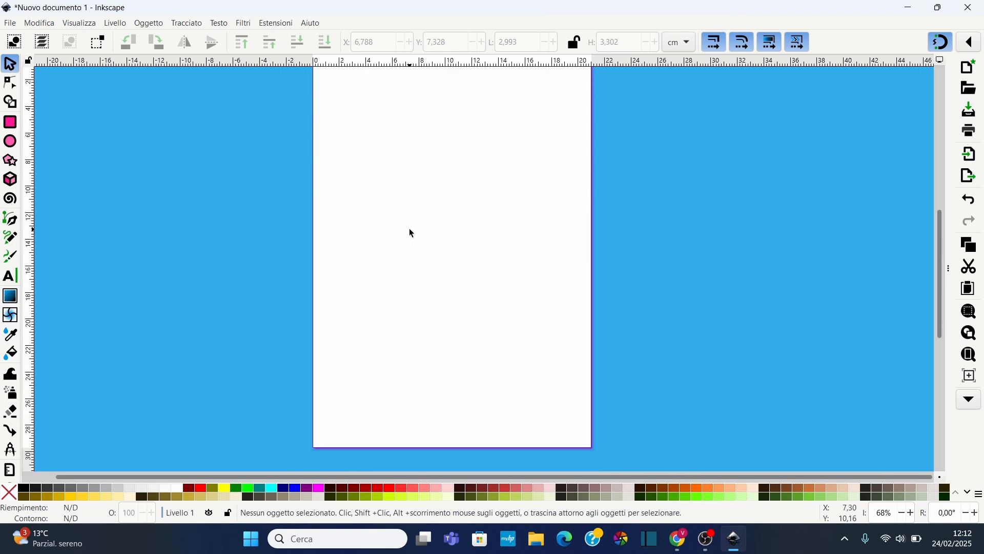
{"action": "scroll", "coordinate": [411, 231], "scroll_direction": "down", "scroll_amount": 6}
{"action": "scroll", "coordinate": [410, 230], "scroll_direction": "up", "scroll_amount": 5}
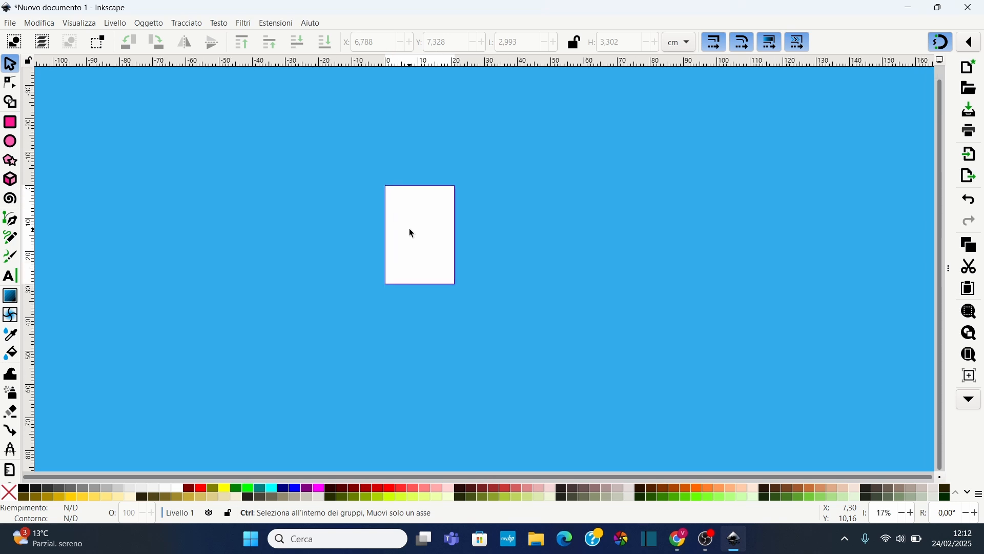
{"action": "scroll", "coordinate": [411, 233], "scroll_direction": "down", "scroll_amount": 3}
{"action": "scroll", "coordinate": [411, 233], "scroll_direction": "up", "scroll_amount": 3}
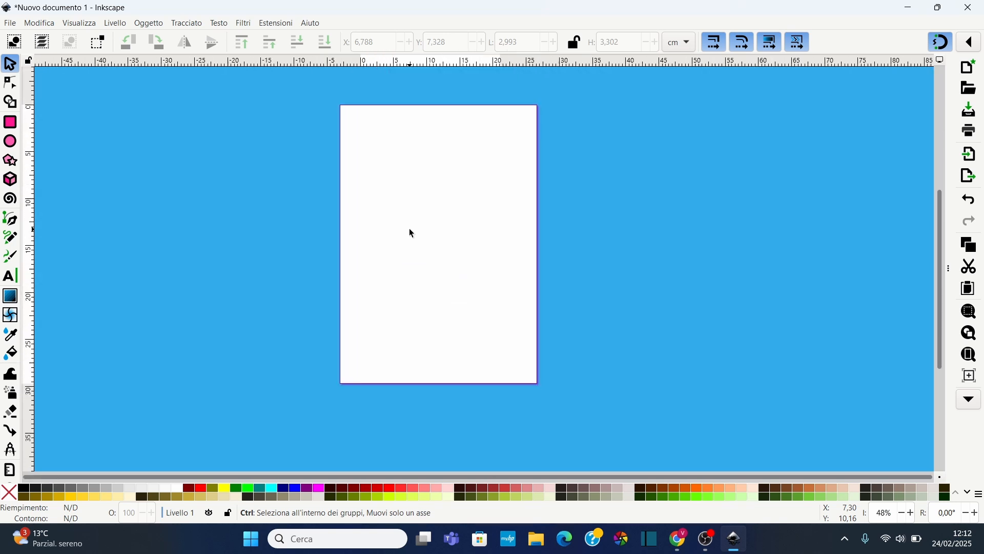
{"action": "scroll", "coordinate": [410, 233], "scroll_direction": "down", "scroll_amount": 1}
{"action": "scroll", "coordinate": [484, 200], "scroll_direction": "up", "scroll_amount": 1}
{"action": "scroll", "coordinate": [380, 200], "scroll_direction": "up", "scroll_amount": 1}
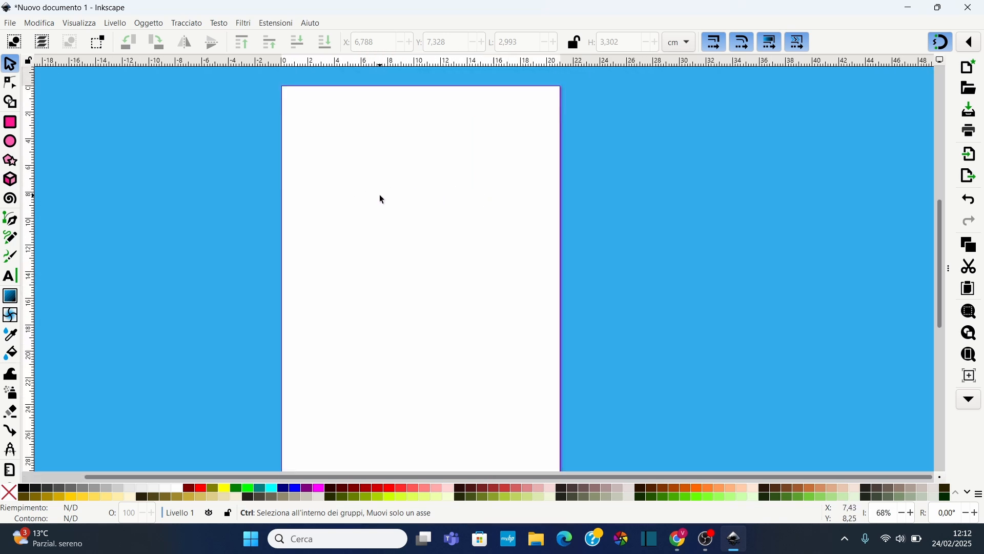
{"action": "scroll", "coordinate": [380, 200], "scroll_direction": "down", "scroll_amount": 1}
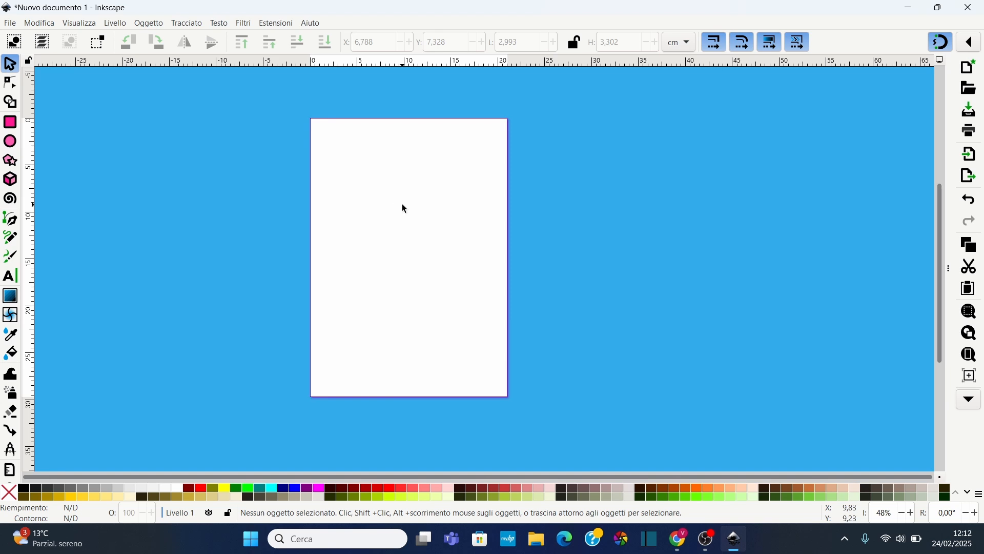
{"action": "left_click_drag", "start_coordinate": [417, 213], "coordinate": [459, 202]}
{"action": "scroll", "coordinate": [450, 203], "scroll_direction": "up", "scroll_amount": 3}
{"action": "scroll", "coordinate": [450, 203], "scroll_direction": "down", "scroll_amount": 3}
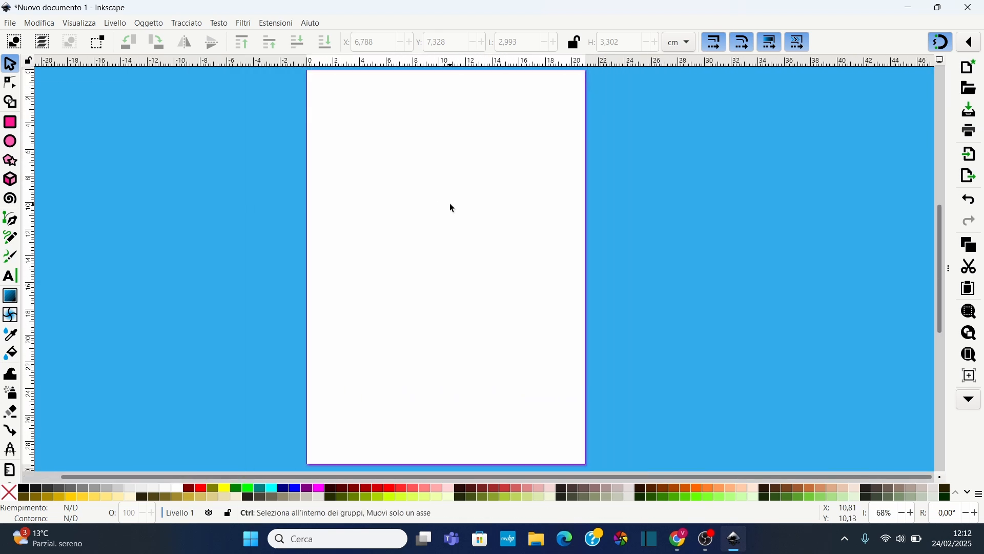
{"action": "scroll", "coordinate": [446, 205], "scroll_direction": "up", "scroll_amount": 2}
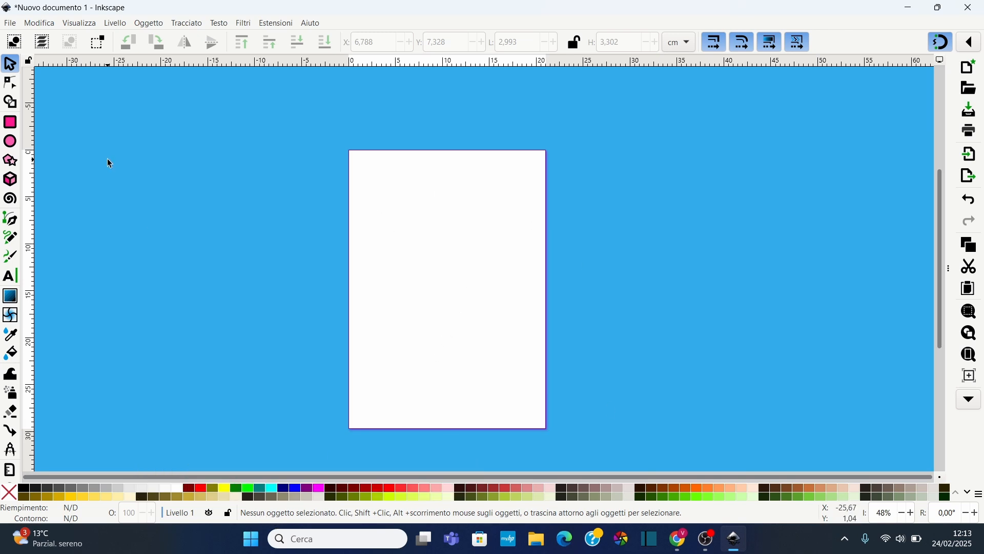
Draw a rectangle about 6.3 × 4.3 cm in the page's upper area, then delete it
{"action": "left_click", "coordinate": [10, 122]}
{"action": "left_click_drag", "start_coordinate": [394, 195], "coordinate": [452, 234]}
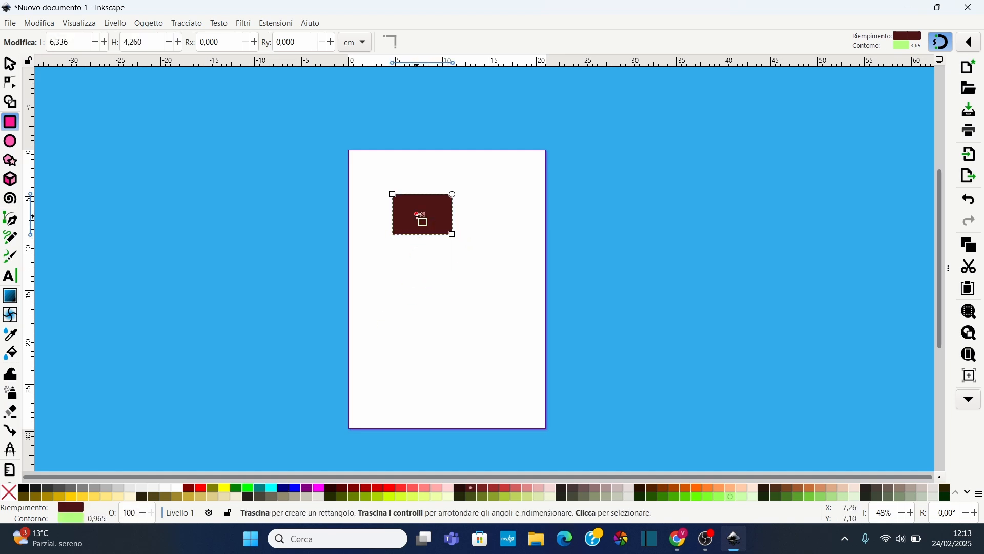
{"action": "key", "text": "s"}
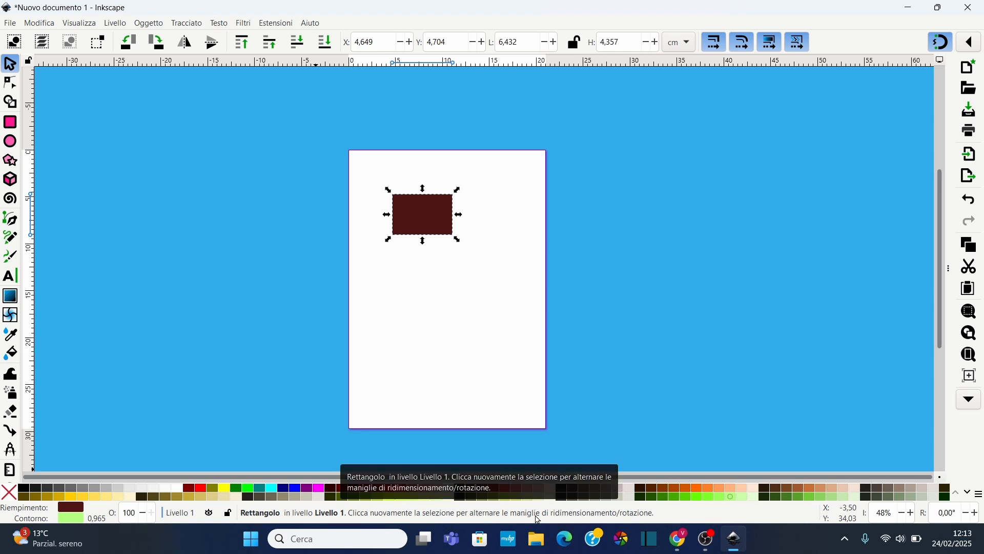
{"action": "left_click", "coordinate": [427, 219]}
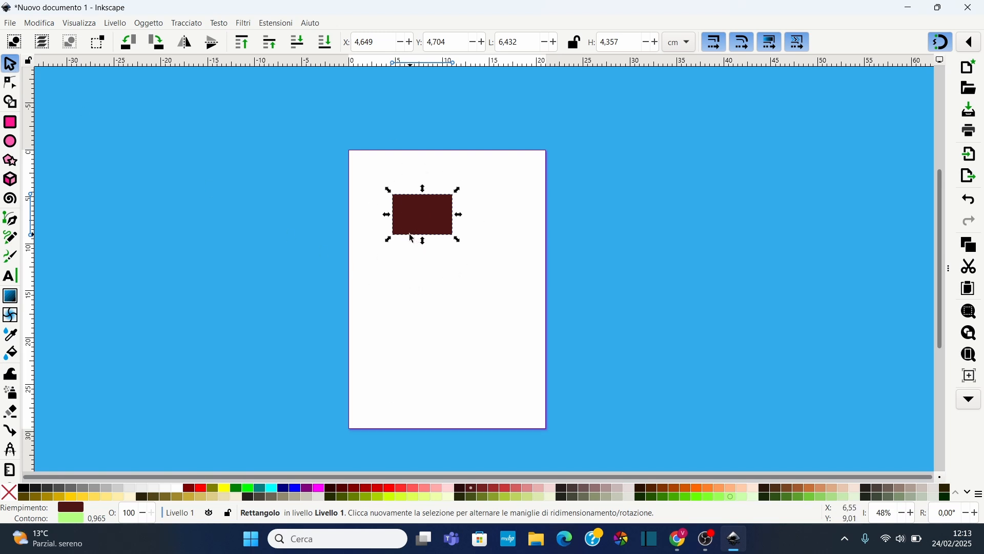
{"action": "key", "text": "Delete"}
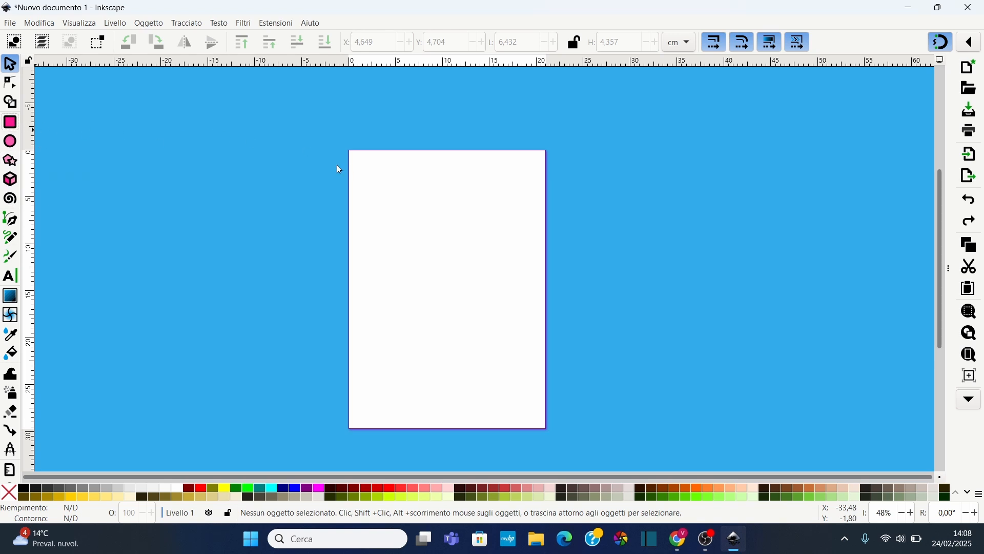
Draw a rectangle about 7.9 × 4.7 cm near the page's upper left, giving it a red fill and black stroke
{"action": "left_click", "coordinate": [10, 122]}
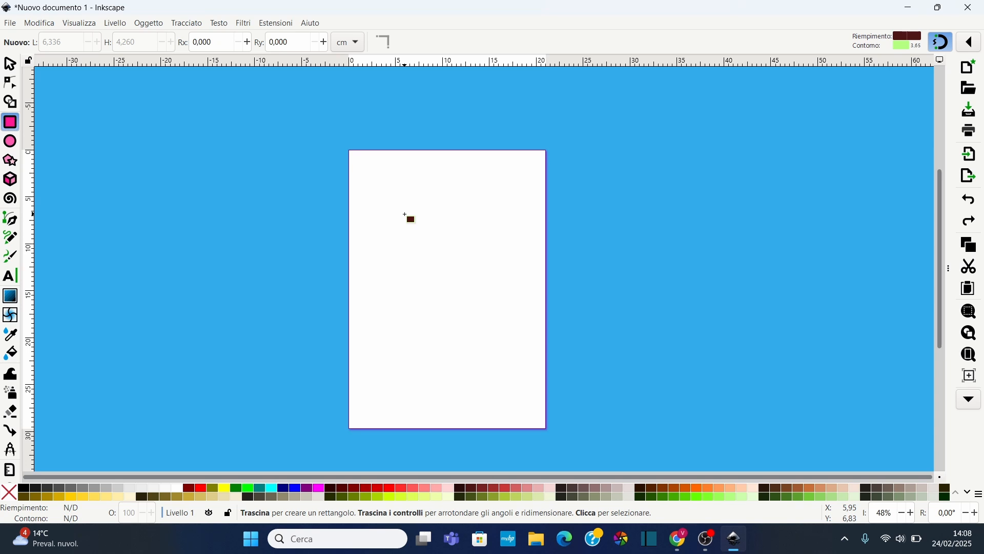
{"action": "scroll", "coordinate": [404, 214], "scroll_direction": "up", "scroll_amount": 2}
{"action": "mouse_move", "coordinate": [341, 149]}
{"action": "left_mouse_down"}
{"action": "mouse_move", "coordinate": [388, 193]}
{"action": "mouse_move", "coordinate": [491, 238]}
{"action": "left_mouse_up"}
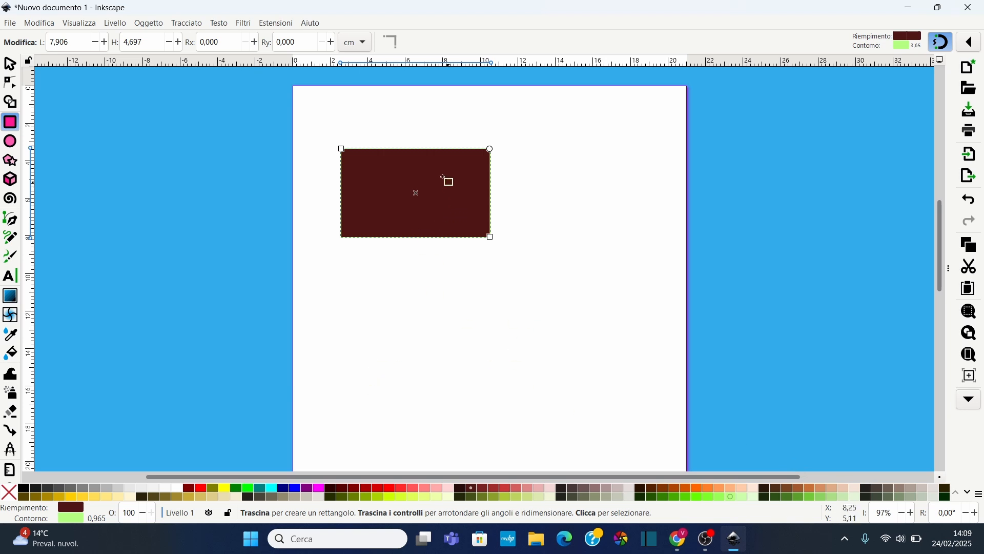
{"action": "left_click", "coordinate": [200, 490]}
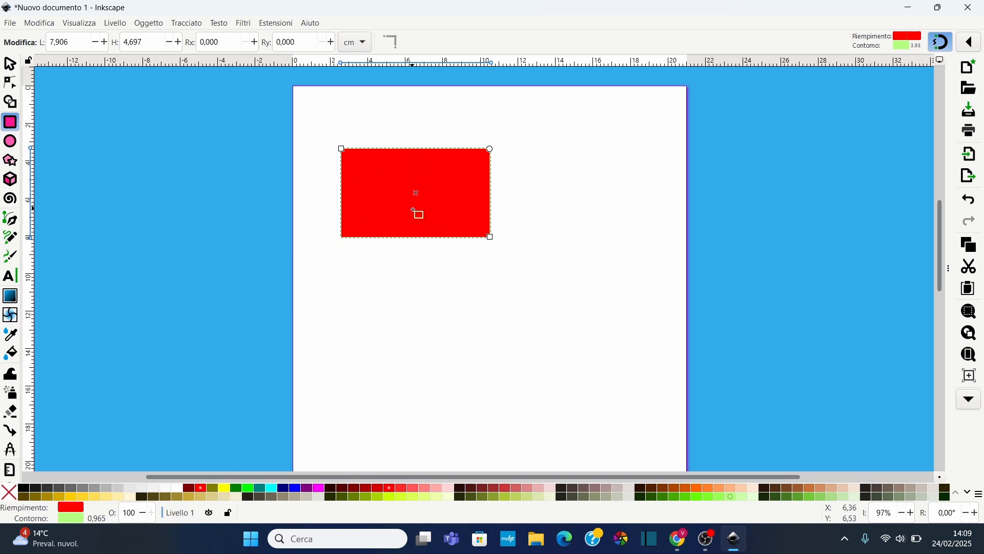
{"action": "left_click", "coordinate": [29, 491], "text": "shift"}
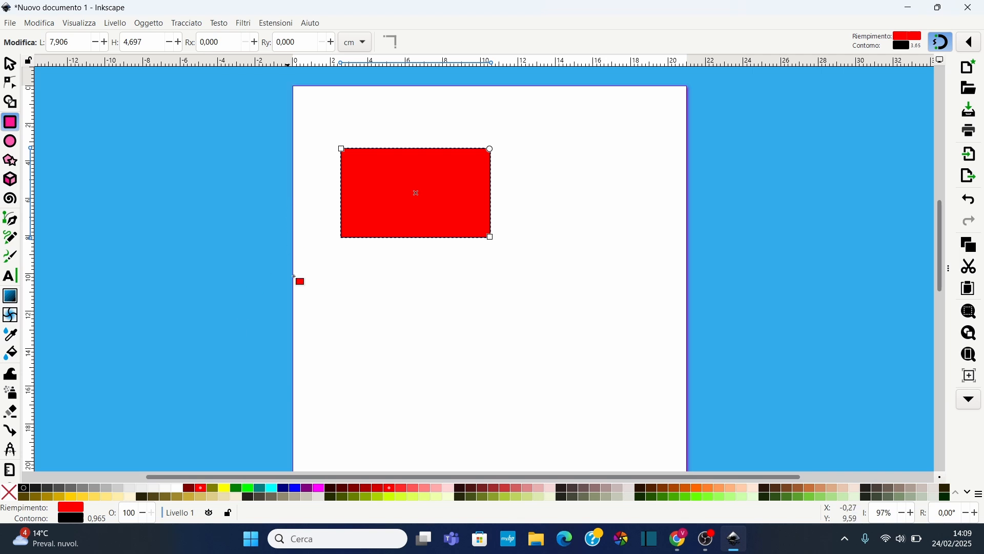
Resize the rectangle by its corner handles to about 5.4 × 5.3 cm
{"action": "scroll", "coordinate": [466, 149], "scroll_direction": "up", "scroll_amount": 2}
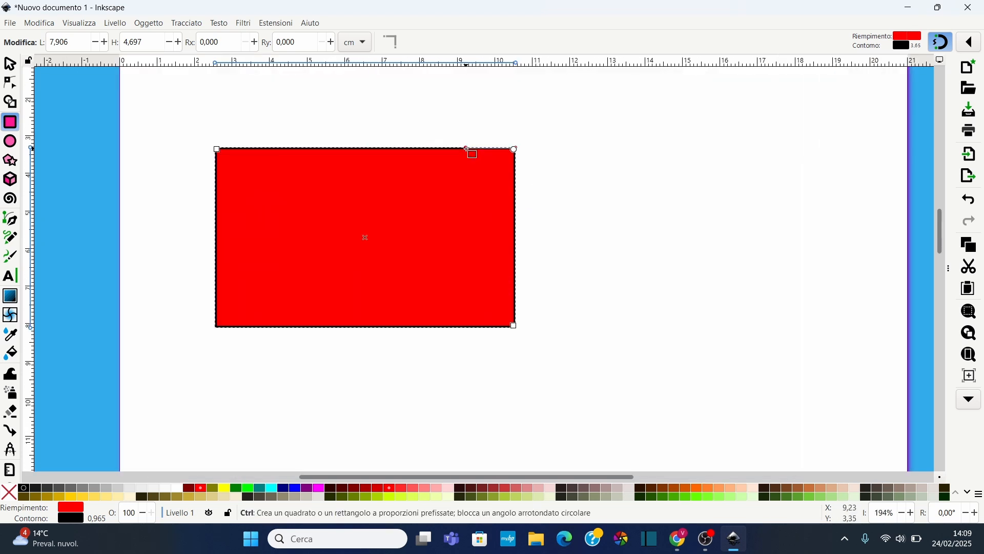
{"action": "scroll", "coordinate": [467, 149], "scroll_direction": "up", "scroll_amount": 1}
{"action": "scroll", "coordinate": [307, 220], "scroll_direction": "down", "scroll_amount": 2}
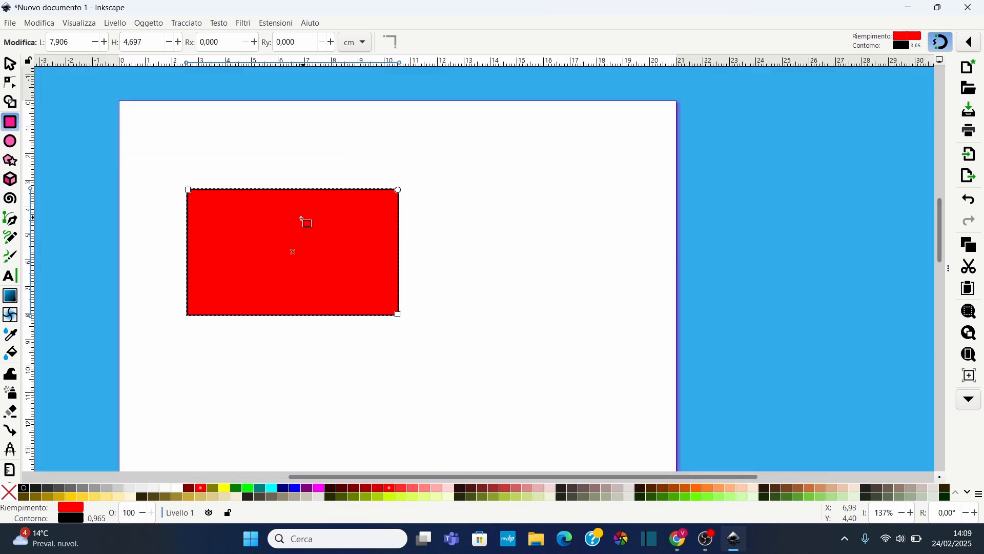
{"action": "scroll", "coordinate": [202, 249], "scroll_direction": "up", "scroll_amount": 1}
{"action": "scroll", "coordinate": [288, 183], "scroll_direction": "left", "scroll_amount": 4}
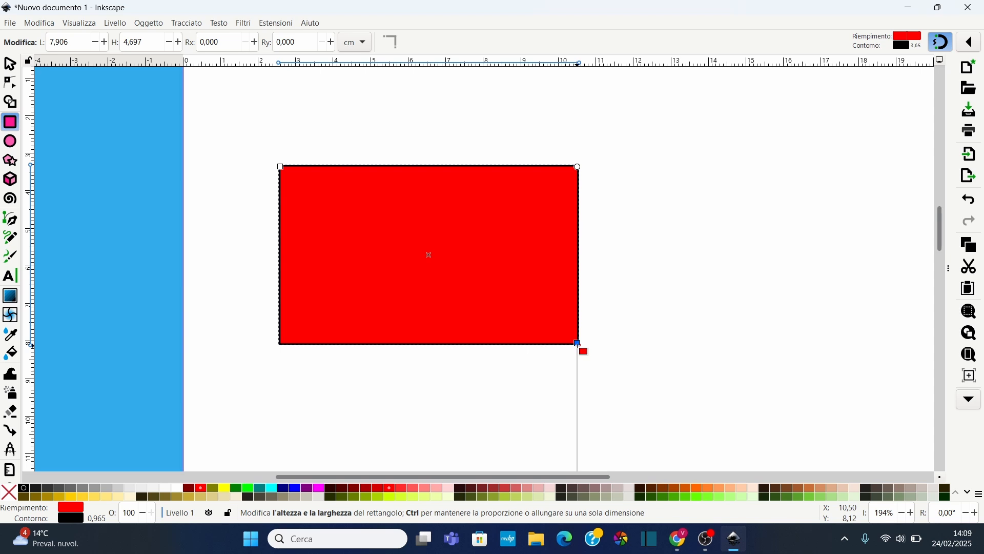
{"action": "left_click_drag", "start_coordinate": [578, 344], "coordinate": [553, 336]}
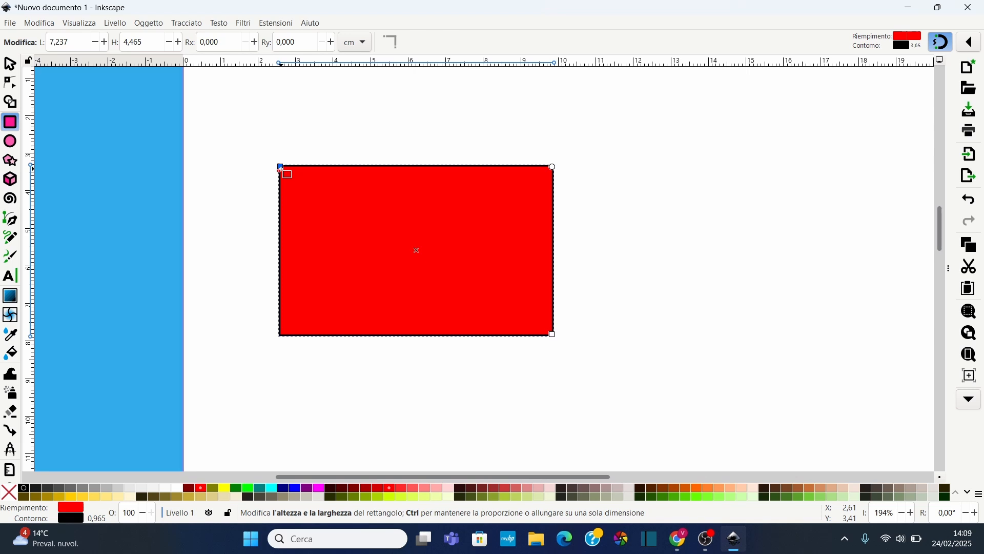
{"action": "left_click_drag", "start_coordinate": [281, 169], "coordinate": [350, 135]}
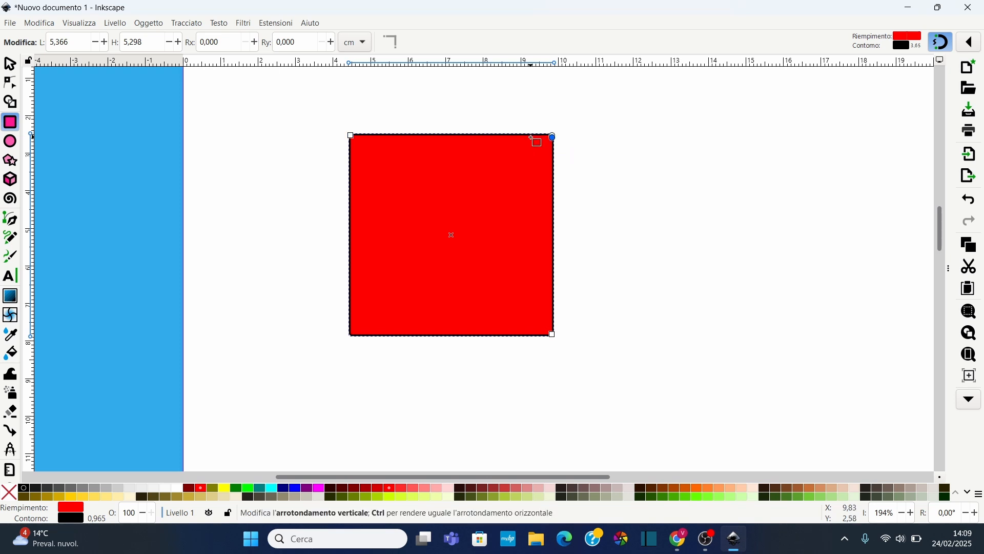
Round the rectangle's corners fully into a circle, then drag the rounding back to square corners
{"action": "left_click_drag", "start_coordinate": [552, 137], "coordinate": [552, 237]}
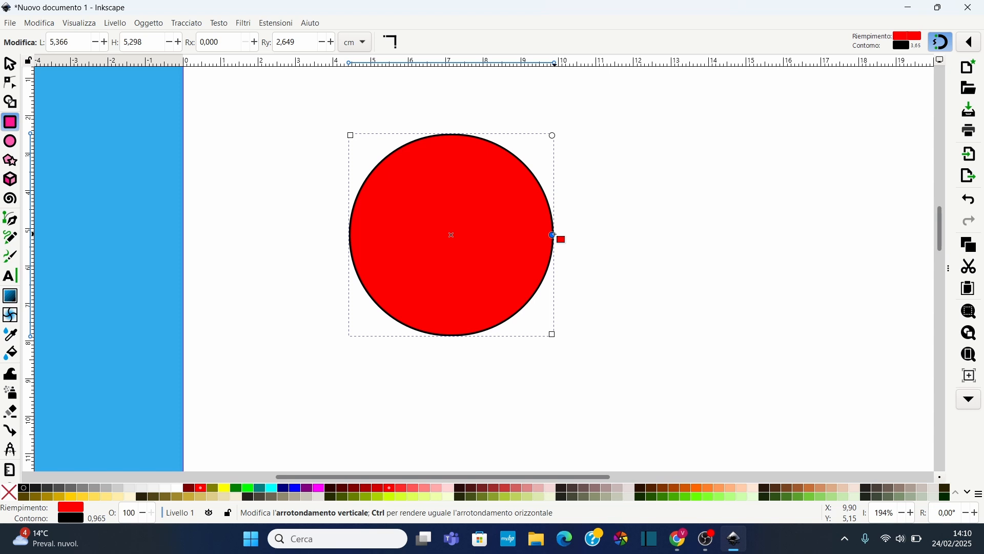
{"action": "left_click_drag", "start_coordinate": [554, 237], "coordinate": [566, 90]}
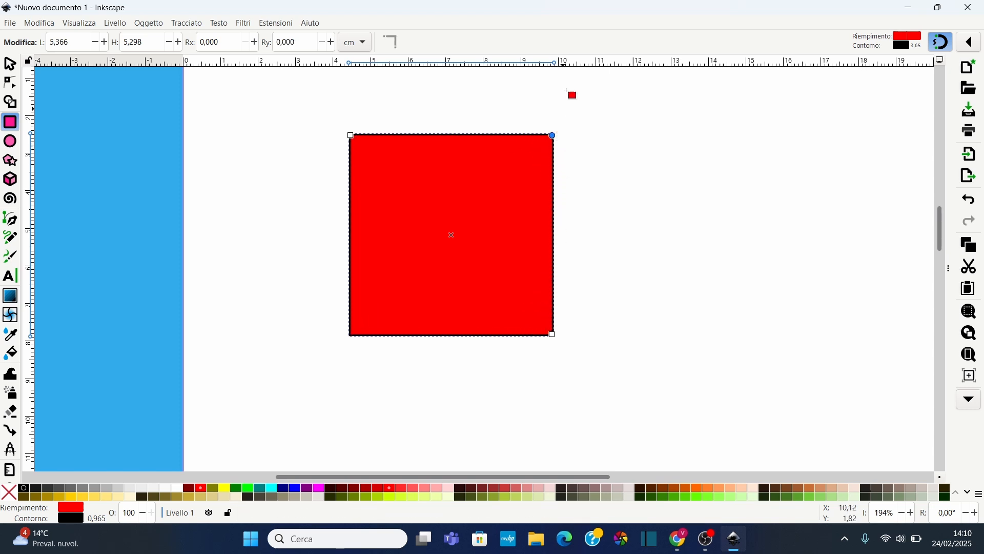
Scale the rectangle with the Selector tool to about 4.5 × 5.5 cm
{"action": "left_click", "coordinate": [10, 64]}
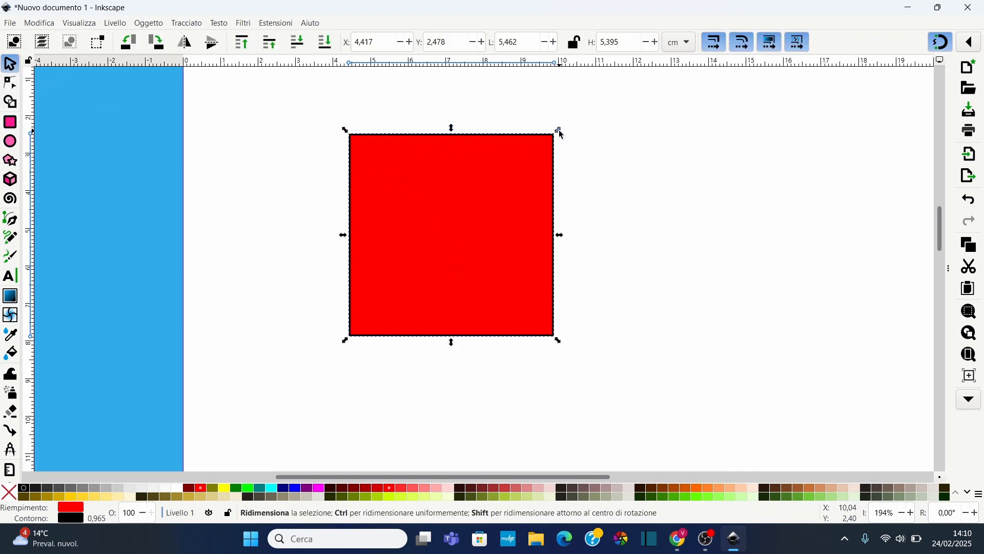
{"action": "left_click_drag", "start_coordinate": [560, 132], "coordinate": [519, 149]}
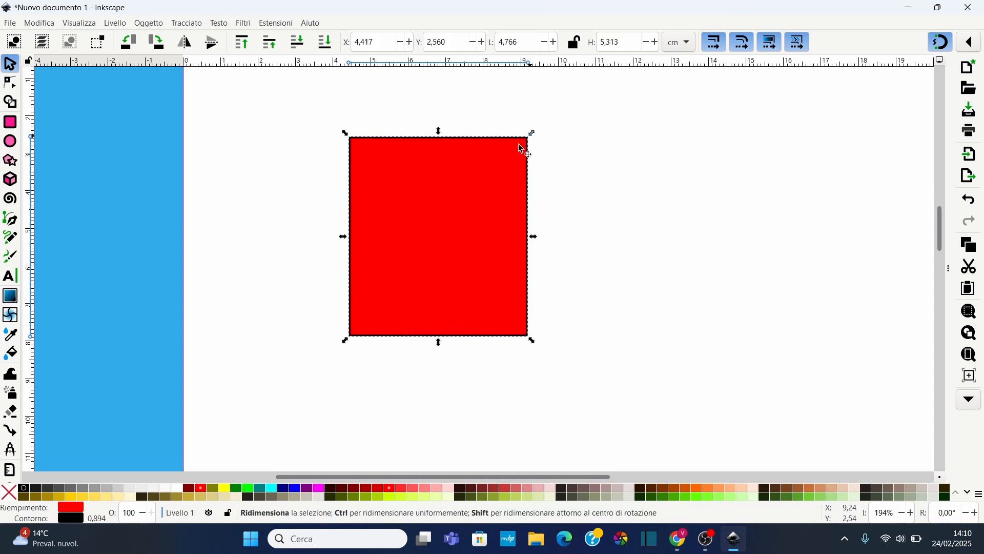
{"action": "mouse_move", "coordinate": [440, 134]}
{"action": "left_mouse_down"}
{"action": "mouse_move", "coordinate": [438, 186]}
{"action": "mouse_move", "coordinate": [439, 131]}
{"action": "left_mouse_up"}
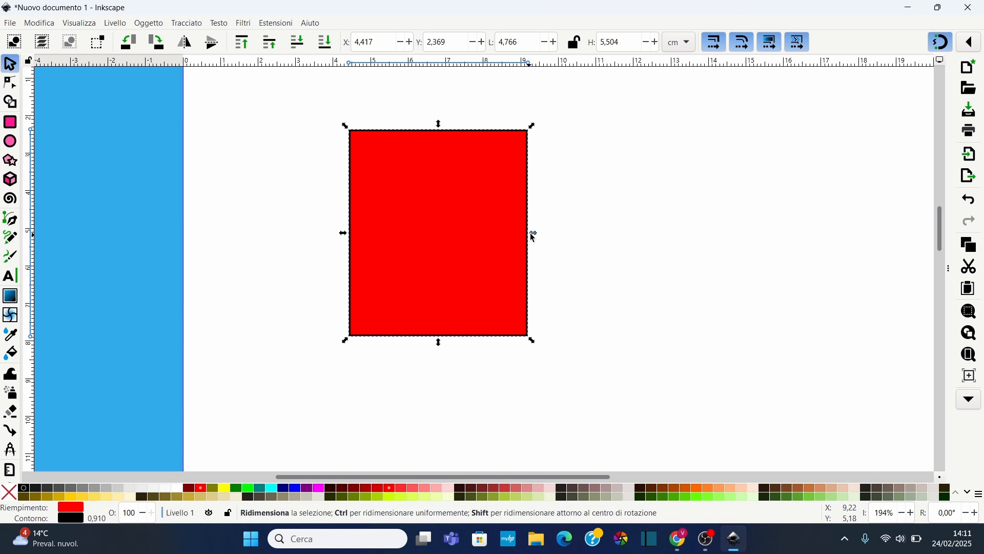
{"action": "mouse_move", "coordinate": [532, 233]}
{"action": "left_mouse_down"}
{"action": "mouse_move", "coordinate": [518, 233]}
{"action": "mouse_move", "coordinate": [549, 234]}
{"action": "mouse_move", "coordinate": [524, 233]}
{"action": "left_mouse_up"}
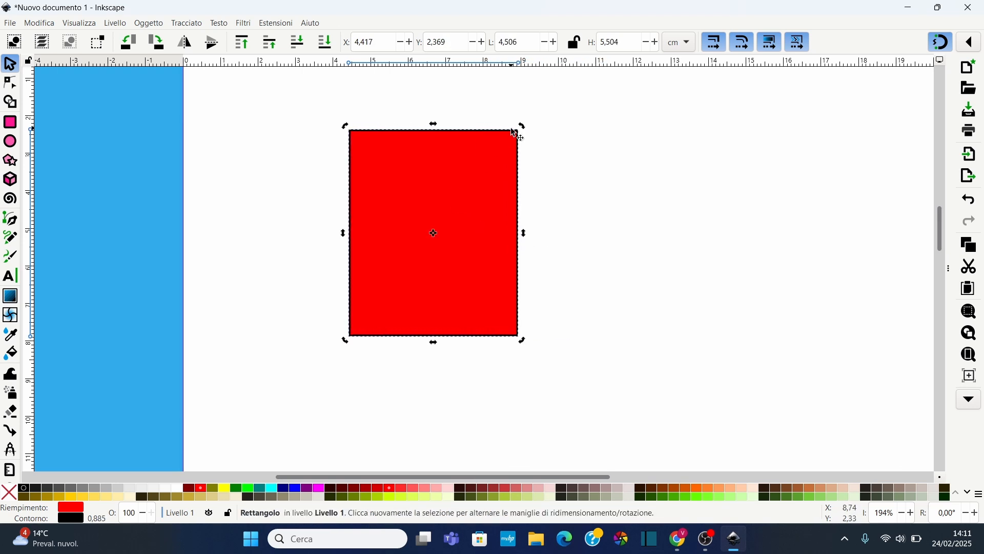
Skew the rectangle and rotate it into a tilted rhombus
{"action": "mouse_move", "coordinate": [529, 134]}
{"action": "left_mouse_down"}
{"action": "mouse_move", "coordinate": [578, 218]}
{"action": "mouse_move", "coordinate": [521, 129]}
{"action": "left_mouse_up"}
{"action": "left_click_drag", "start_coordinate": [528, 234], "coordinate": [522, 267]}
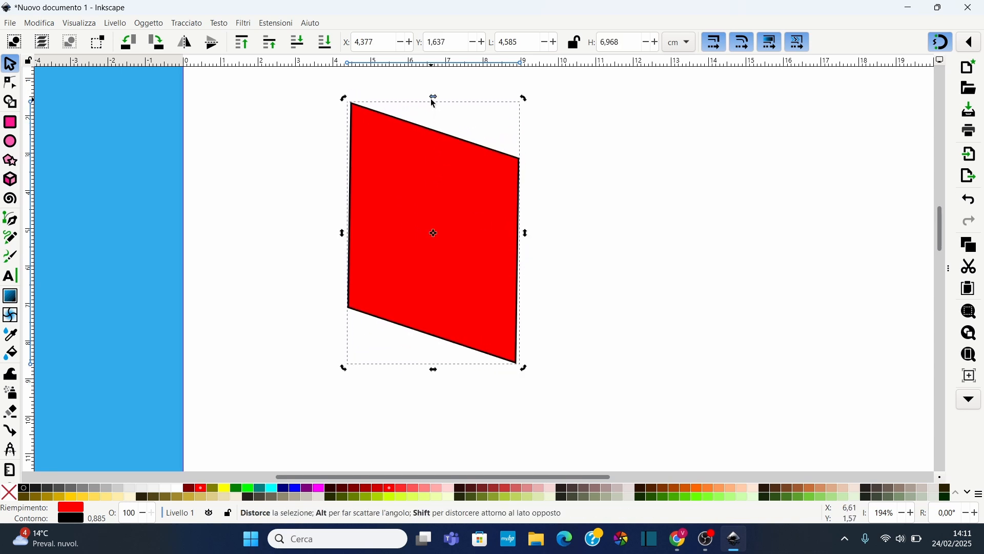
{"action": "left_click_drag", "start_coordinate": [431, 98], "coordinate": [420, 119]}
{"action": "left_click_drag", "start_coordinate": [537, 100], "coordinate": [618, 220]}
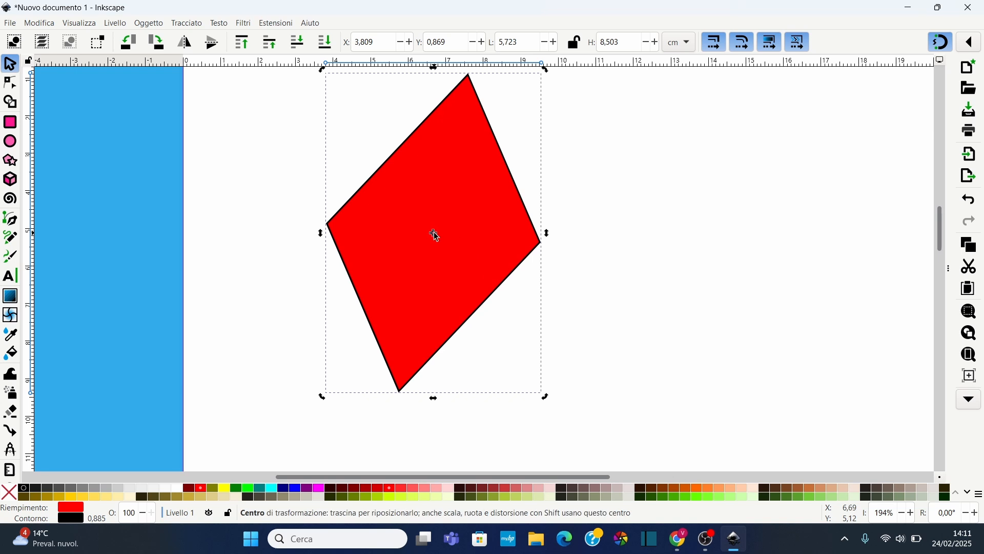
Move the rotation centre toward the lower left and rotate the rhombus around it
{"action": "left_click_drag", "start_coordinate": [432, 235], "coordinate": [427, 240]}
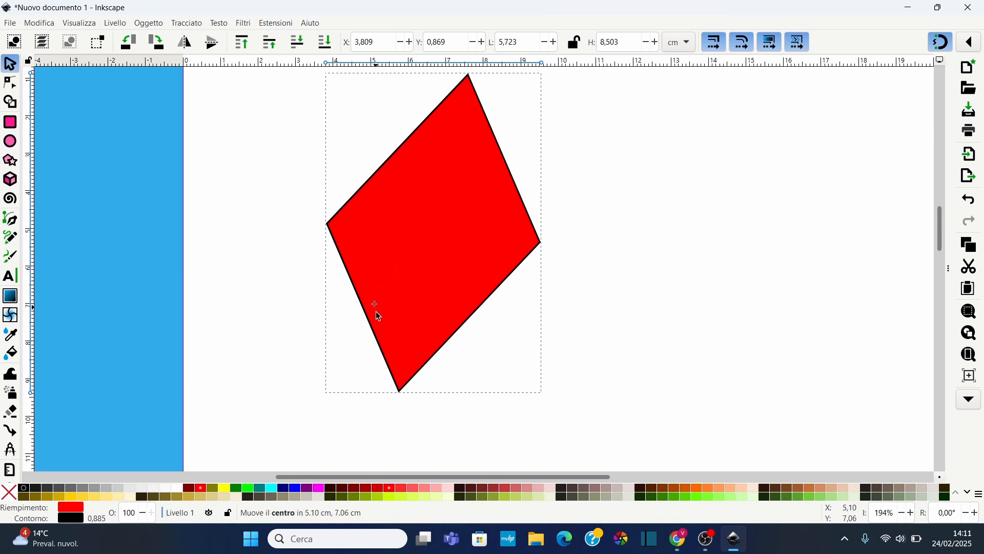
{"action": "left_click_drag", "start_coordinate": [348, 365], "coordinate": [348, 364]}
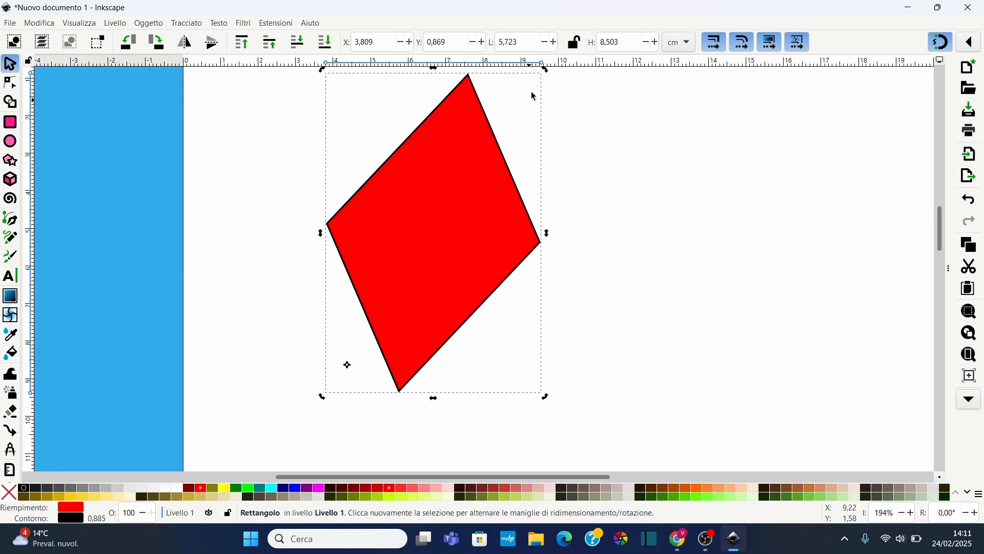
{"action": "left_click_drag", "start_coordinate": [546, 73], "coordinate": [468, 163]}
{"action": "left_click", "coordinate": [348, 366], "text": "shift"}
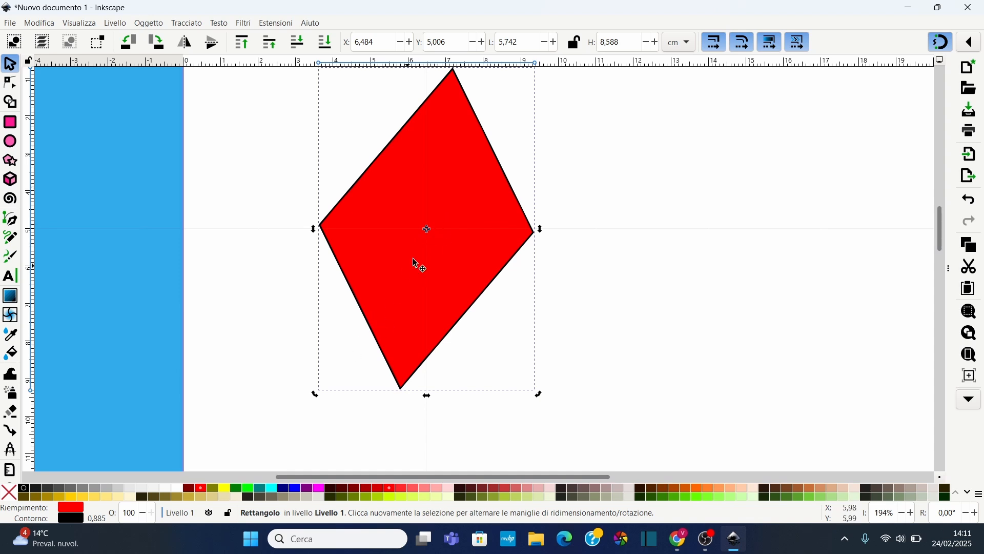
Rotate and skew the shape back into an upright rectangle about 5.7 × 4.4 cm
{"action": "scroll", "coordinate": [494, 206], "scroll_direction": "up", "scroll_amount": 2}
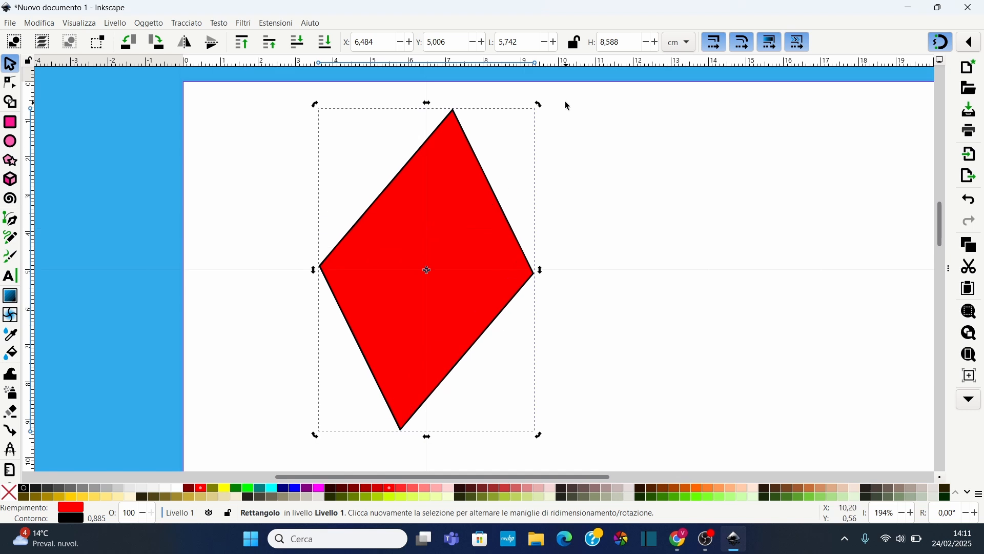
{"action": "left_click_drag", "start_coordinate": [537, 107], "coordinate": [576, 267]}
{"action": "left_click_drag", "start_coordinate": [427, 178], "coordinate": [389, 187]}
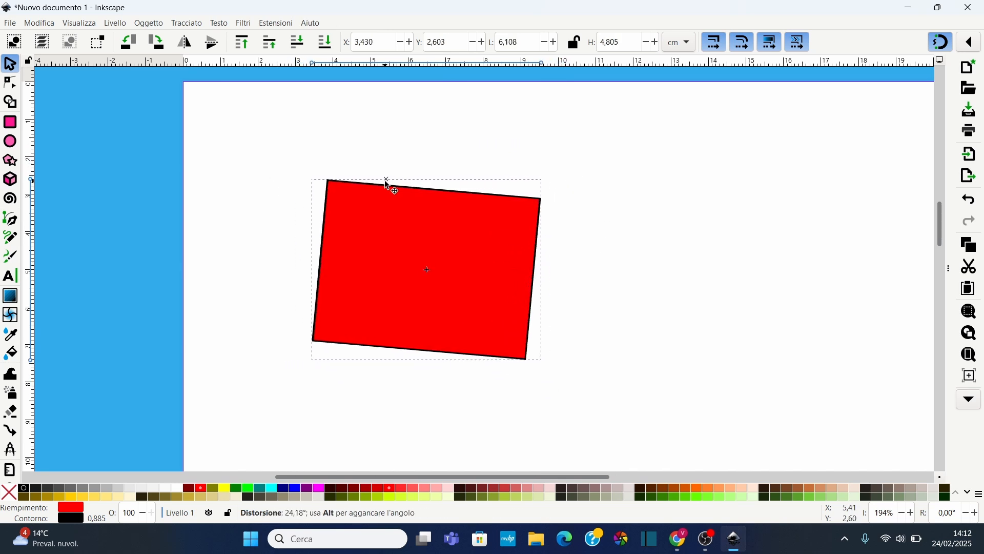
{"action": "left_click_drag", "start_coordinate": [548, 181], "coordinate": [540, 179]}
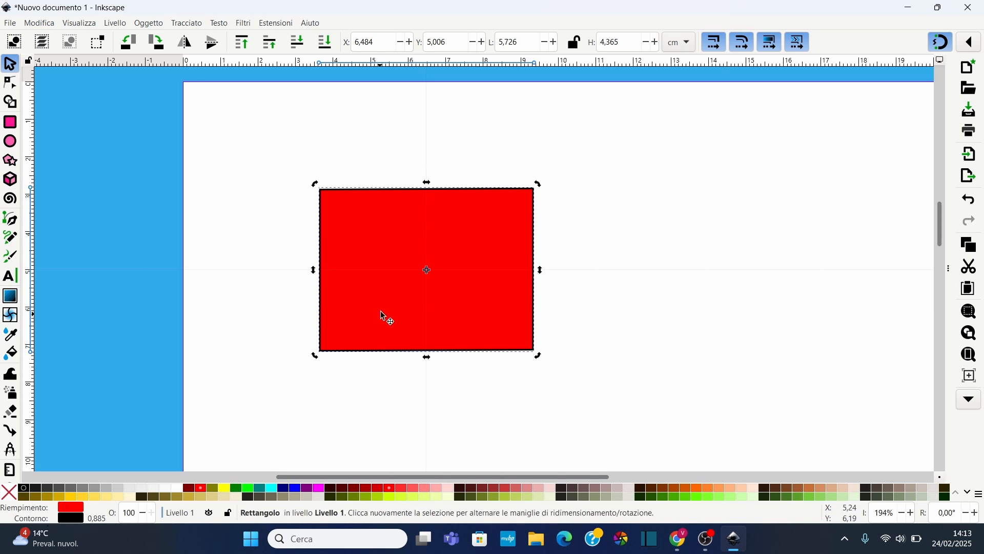
Open Fill and Stroke and set the rectangle's fill to a muted blue, HSL 232, 47, 55
{"action": "double_click", "coordinate": [68, 519]}
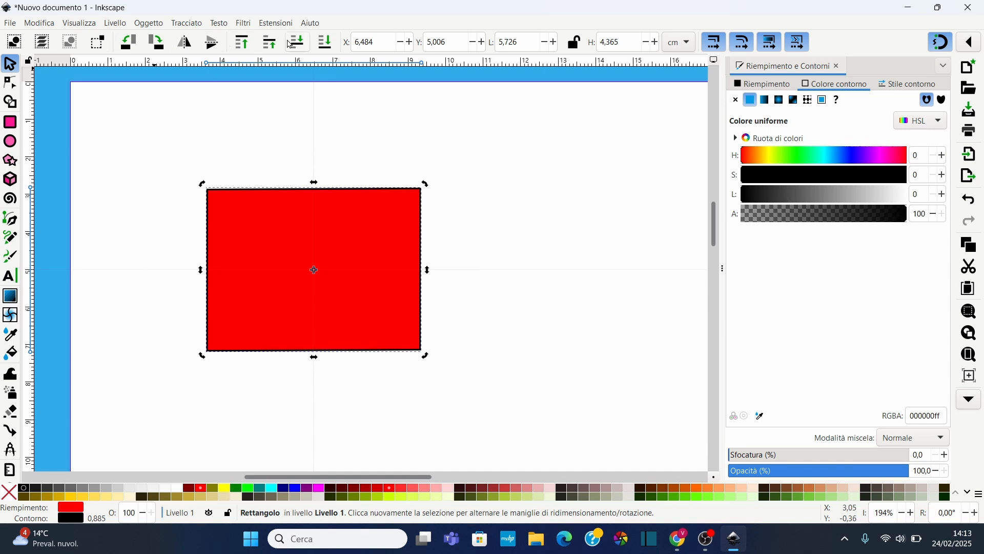
{"action": "mouse_move", "coordinate": [722, 269]}
{"action": "left_mouse_down"}
{"action": "mouse_move", "coordinate": [651, 277]}
{"action": "mouse_move", "coordinate": [802, 272]}
{"action": "mouse_move", "coordinate": [712, 286]}
{"action": "mouse_move", "coordinate": [744, 285]}
{"action": "mouse_move", "coordinate": [738, 263]}
{"action": "left_mouse_up"}
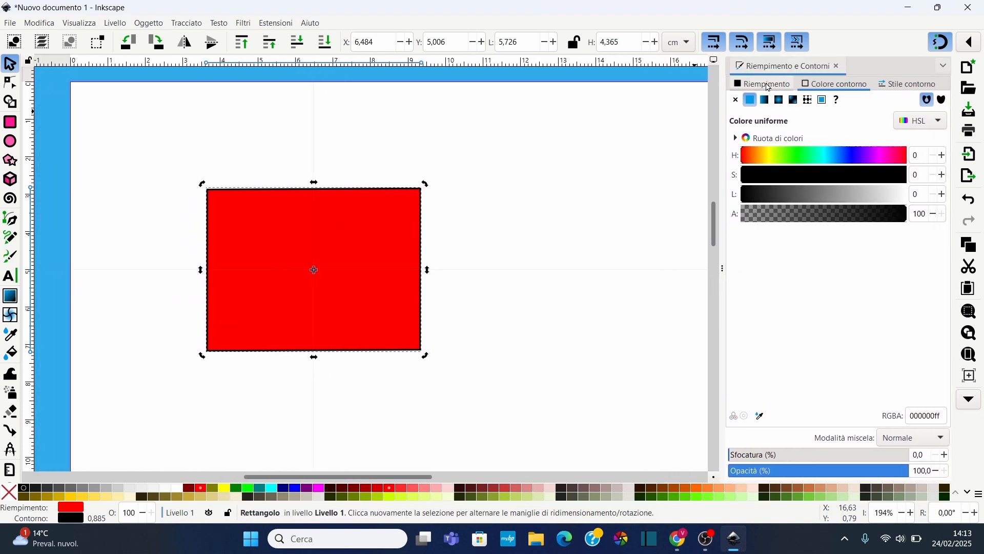
{"action": "left_click", "coordinate": [769, 88]}
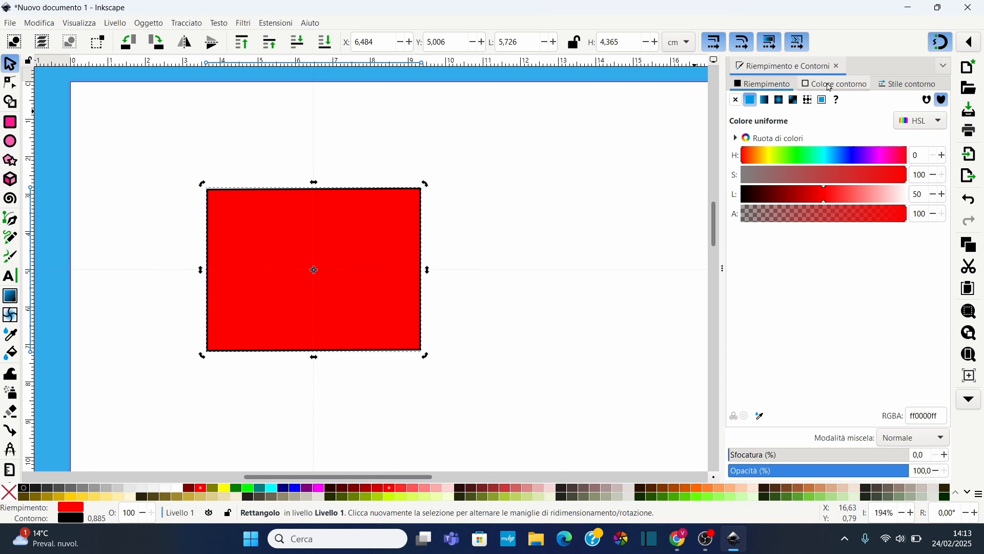
{"action": "left_click", "coordinate": [831, 86]}
{"action": "left_click", "coordinate": [919, 86]}
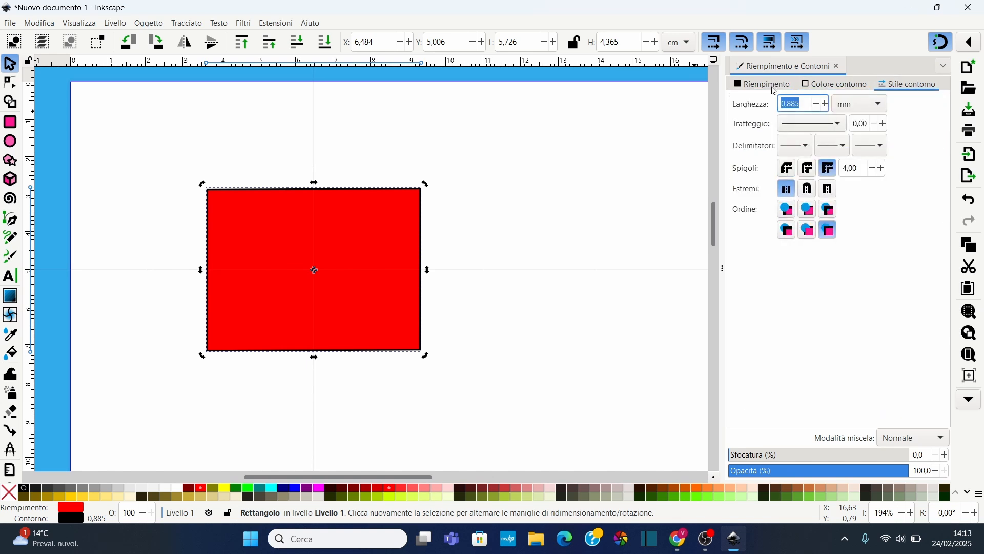
{"action": "left_click", "coordinate": [764, 84]}
{"action": "mouse_move", "coordinate": [826, 196]}
{"action": "left_mouse_down"}
{"action": "mouse_move", "coordinate": [796, 195]}
{"action": "mouse_move", "coordinate": [853, 196]}
{"action": "mouse_move", "coordinate": [835, 195]}
{"action": "left_mouse_up"}
{"action": "left_click", "coordinate": [851, 163]}
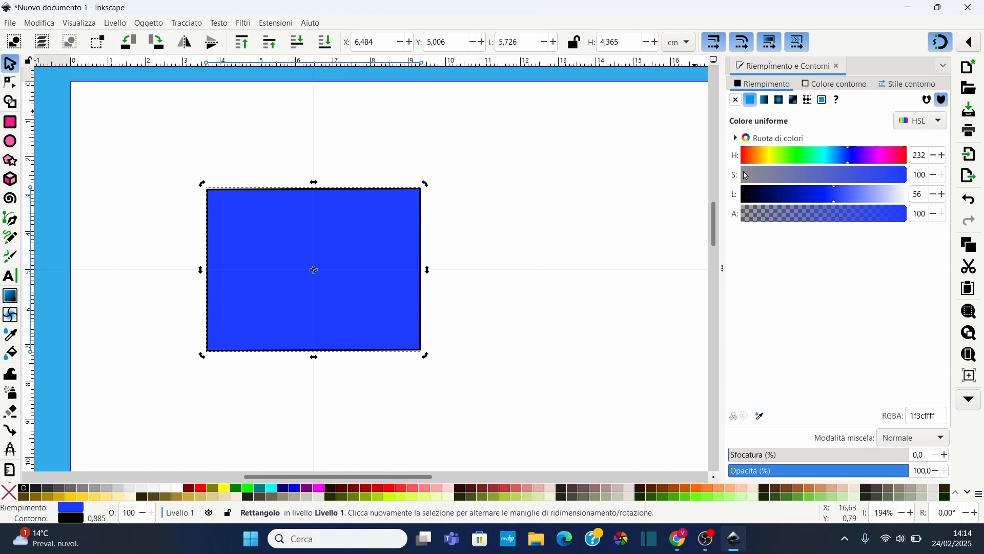
{"action": "left_click_drag", "start_coordinate": [746, 175], "coordinate": [912, 225]}
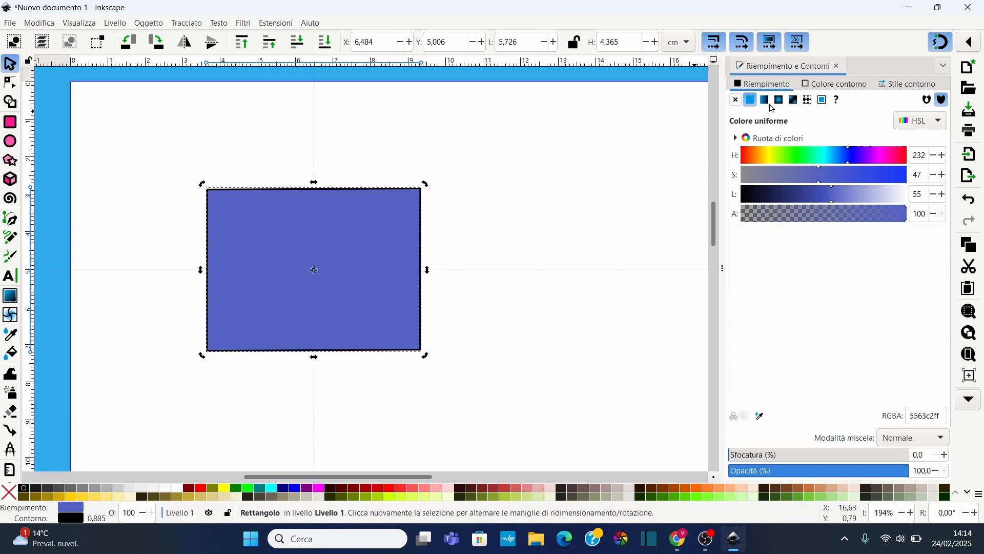
Set the stroke colour to a green with 43% alpha
{"action": "left_click", "coordinate": [839, 86]}
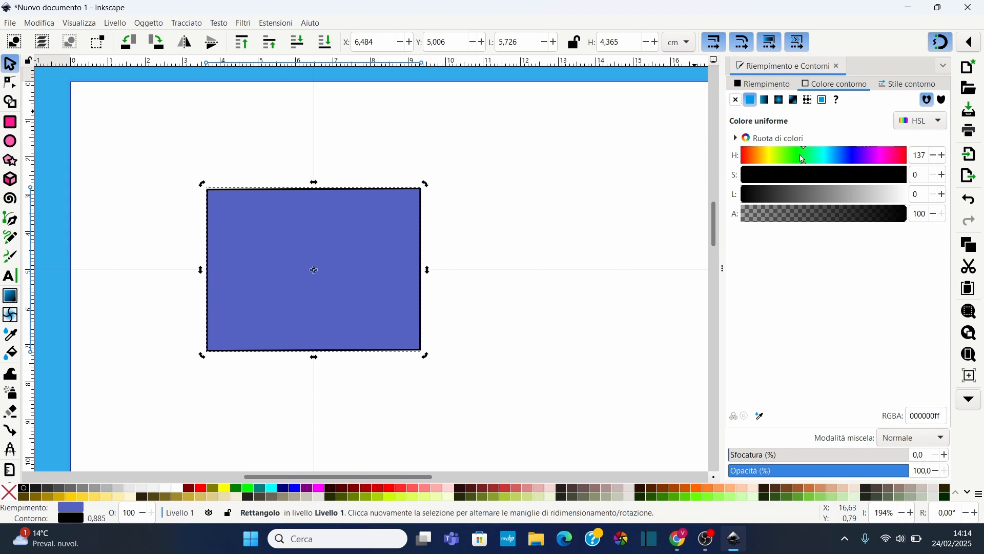
{"action": "left_click_drag", "start_coordinate": [864, 221], "coordinate": [818, 222]}
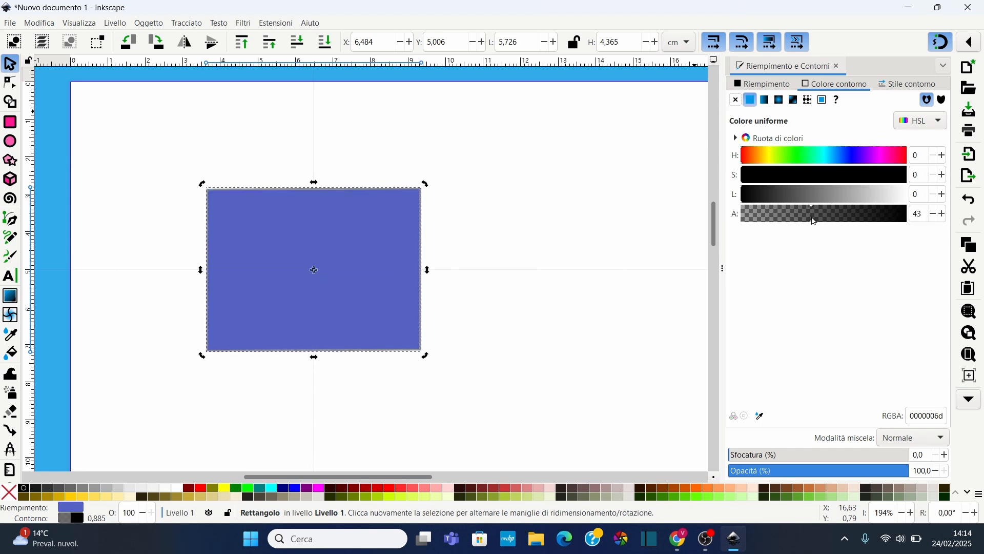
{"action": "mouse_move", "coordinate": [820, 195]}
{"action": "left_mouse_down"}
{"action": "mouse_move", "coordinate": [753, 193]}
{"action": "mouse_move", "coordinate": [867, 186]}
{"action": "mouse_move", "coordinate": [863, 177]}
{"action": "mouse_move", "coordinate": [917, 189]}
{"action": "mouse_move", "coordinate": [795, 194]}
{"action": "mouse_move", "coordinate": [820, 200]}
{"action": "left_mouse_up"}
{"action": "left_click", "coordinate": [810, 159]}
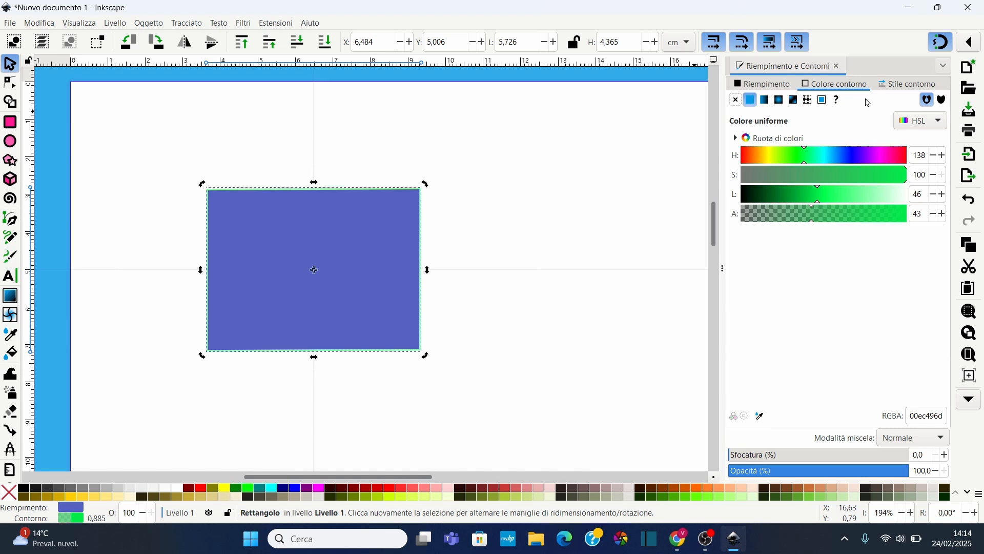
Increase the stroke width to 1.385 mm
{"action": "left_click", "coordinate": [905, 85]}
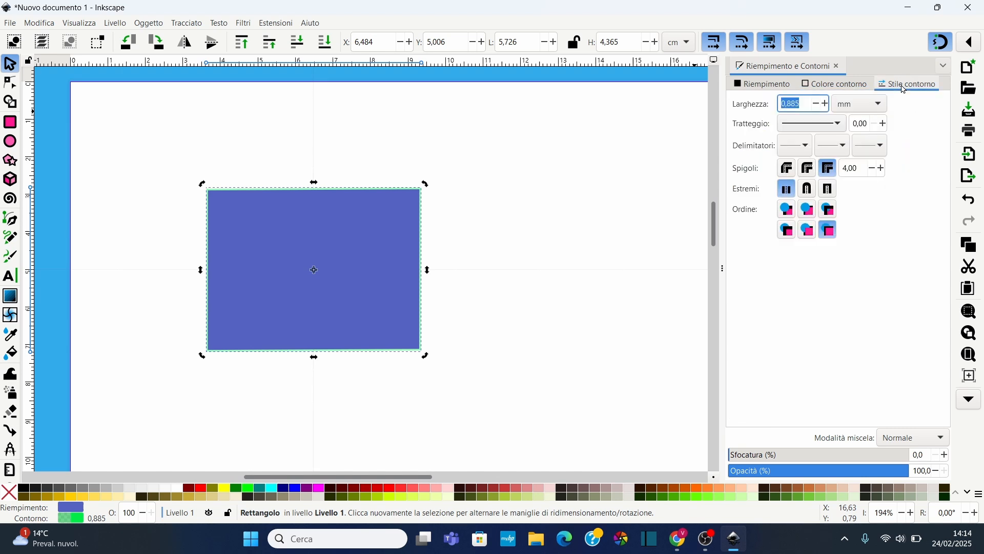
{"action": "left_click", "coordinate": [826, 105]}
{"action": "left_click", "coordinate": [826, 105]}
{"action": "left_click", "coordinate": [826, 104]}
{"action": "left_click", "coordinate": [826, 105]}
{"action": "left_click", "coordinate": [826, 105]}
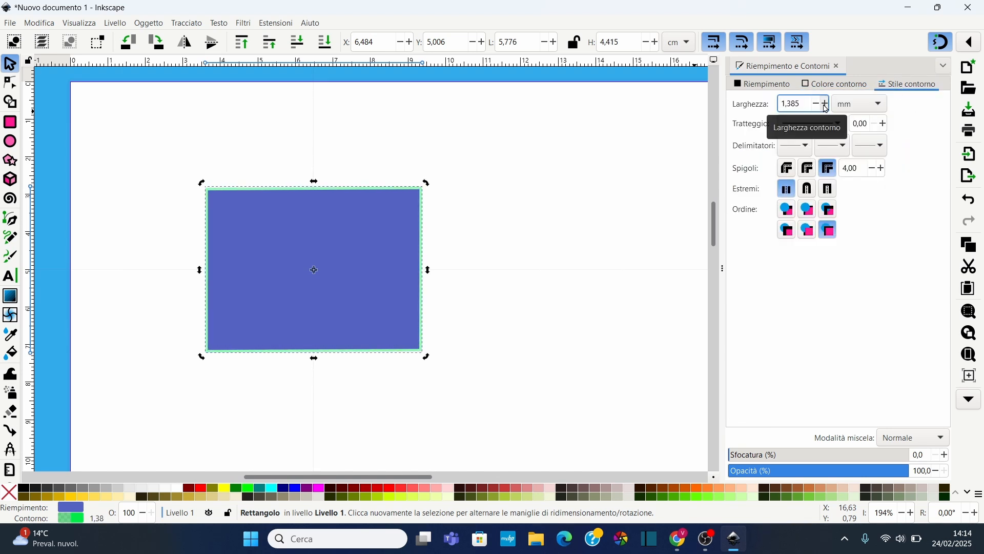
Set the stroke colour to an opaque orange, HSL 19, 100, 60
{"action": "left_click", "coordinate": [835, 84]}
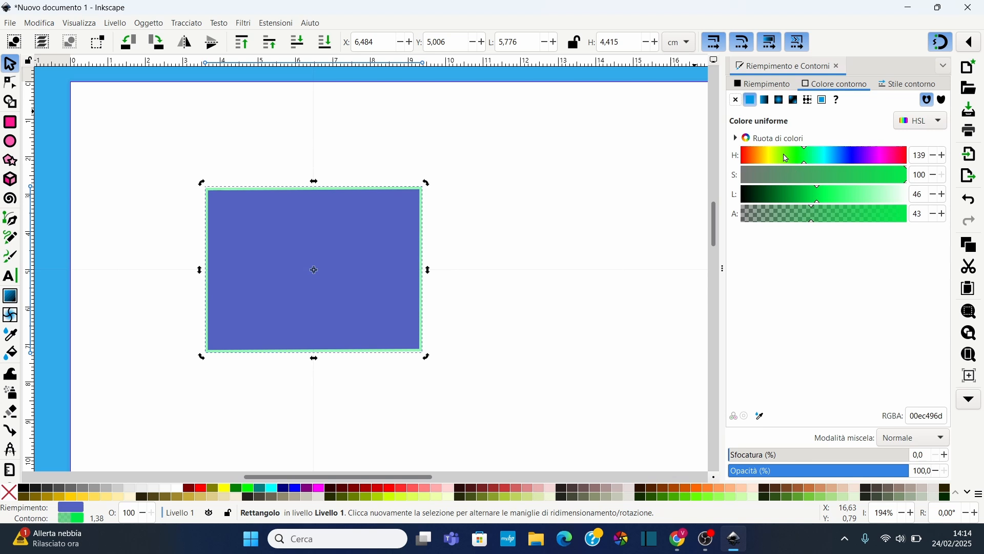
{"action": "mouse_move", "coordinate": [786, 158]}
{"action": "left_mouse_down"}
{"action": "mouse_move", "coordinate": [862, 161]}
{"action": "mouse_move", "coordinate": [750, 160]}
{"action": "left_mouse_up"}
{"action": "left_click_drag", "start_coordinate": [817, 198], "coordinate": [794, 200]}
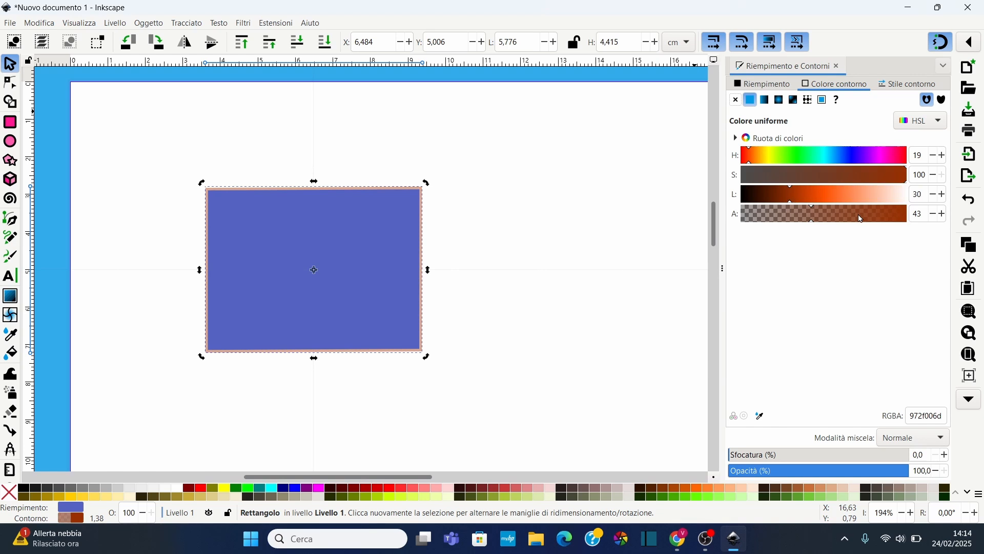
{"action": "left_click_drag", "start_coordinate": [859, 219], "coordinate": [911, 219]}
{"action": "left_click", "coordinate": [841, 196]}
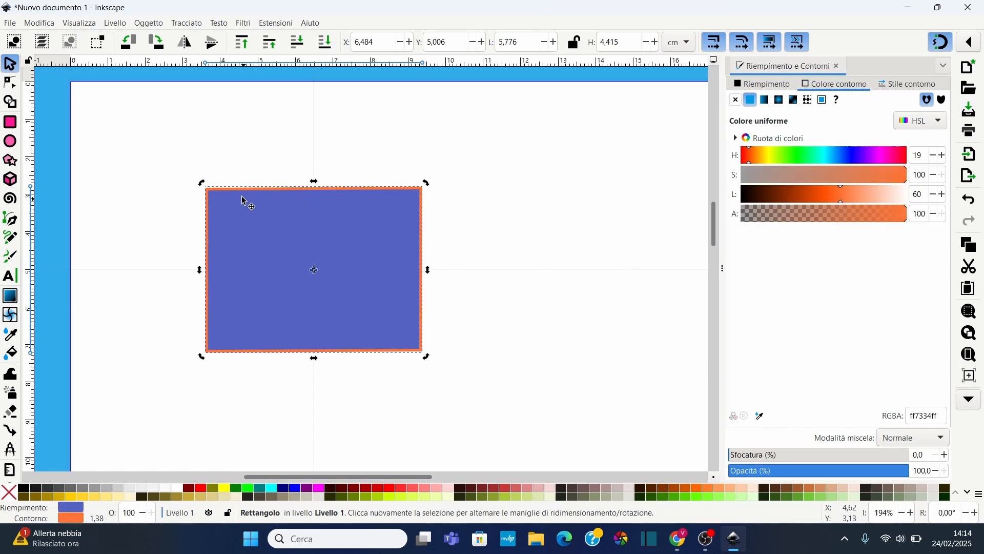
Close the Fill and Stroke dialog
{"action": "scroll", "coordinate": [244, 200], "scroll_direction": "up", "scroll_amount": 3}
{"action": "scroll", "coordinate": [244, 200], "scroll_direction": "down", "scroll_amount": 3}
{"action": "scroll", "coordinate": [244, 200], "scroll_direction": "up", "scroll_amount": 1}
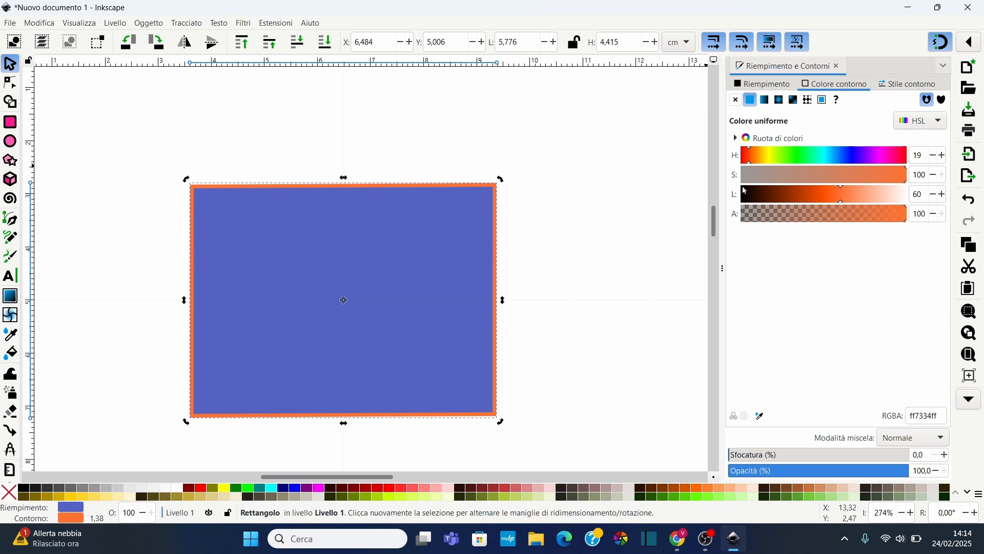
{"action": "left_click", "coordinate": [838, 67]}
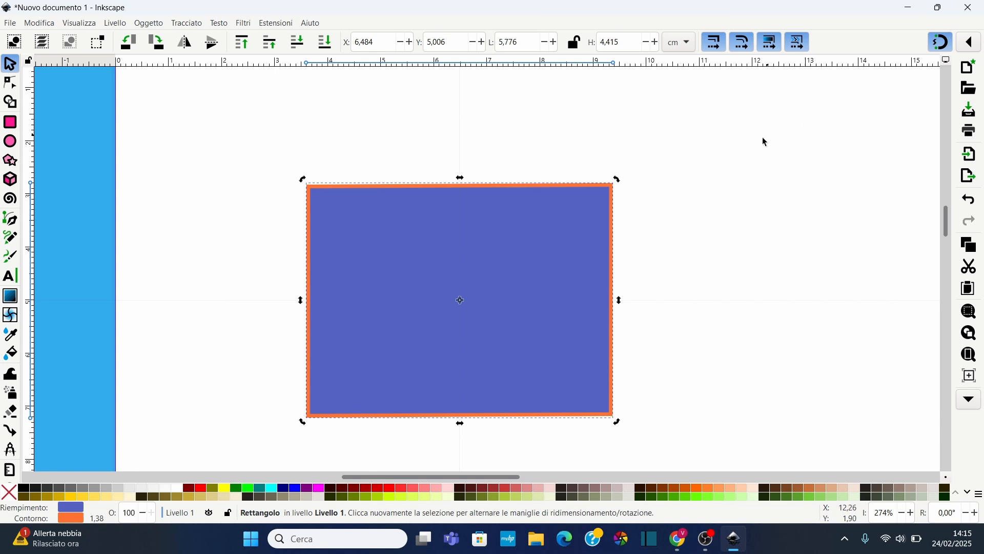
Draw a second rectangle about 7.6 by 4.2 cm below the first one, then undo it
{"action": "scroll", "coordinate": [696, 187], "scroll_direction": "down", "scroll_amount": 3}
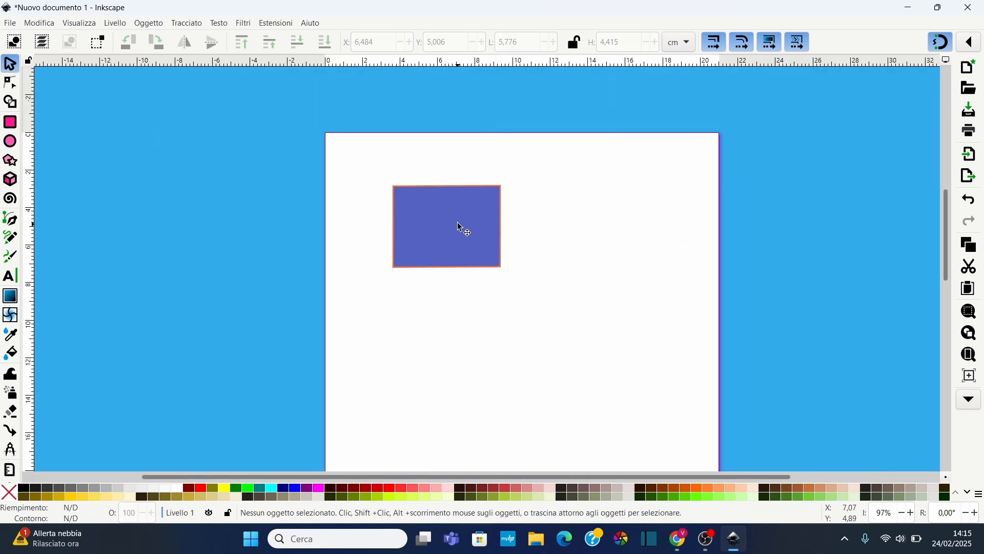
{"action": "left_click", "coordinate": [10, 122]}
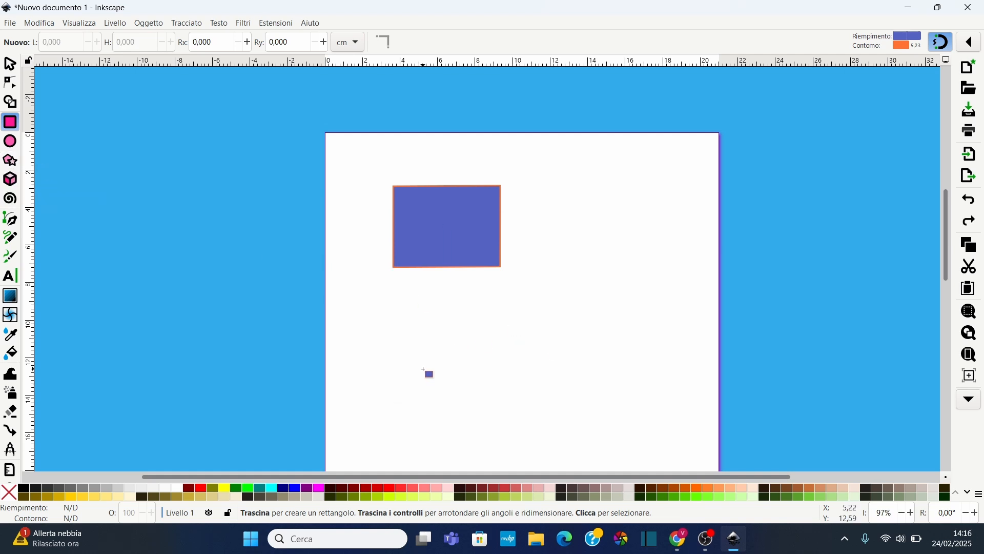
{"action": "left_click_drag", "start_coordinate": [478, 377], "coordinate": [552, 337]}
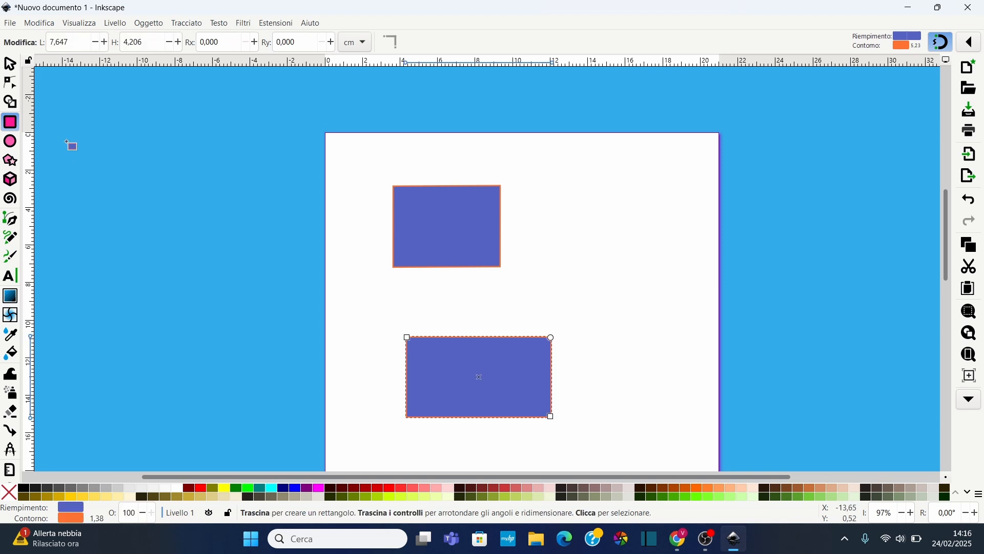
{"action": "key", "text": "ctrl+z"}
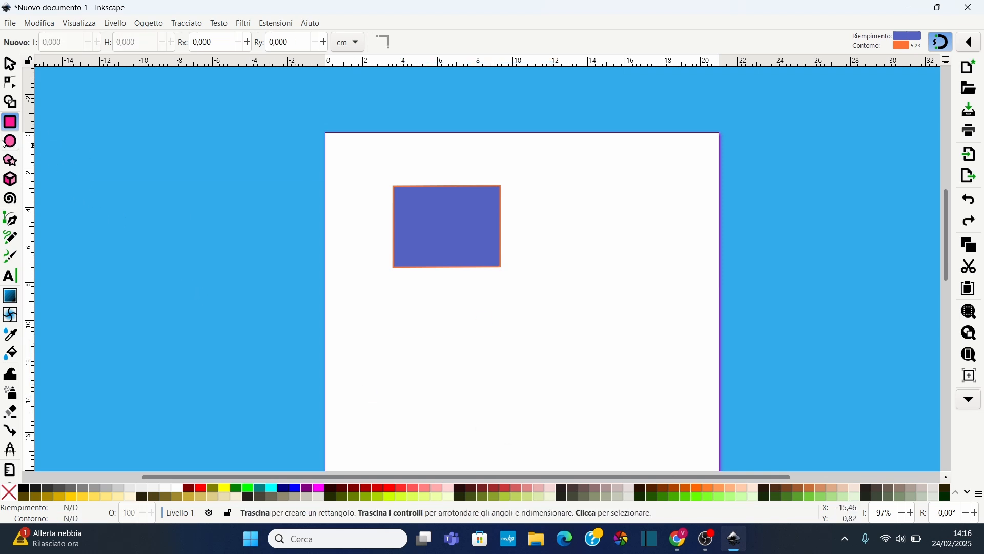
Draw a circle with radius about 4.66 cm and move it below and right of the rectangle
{"action": "left_click", "coordinate": [6, 143]}
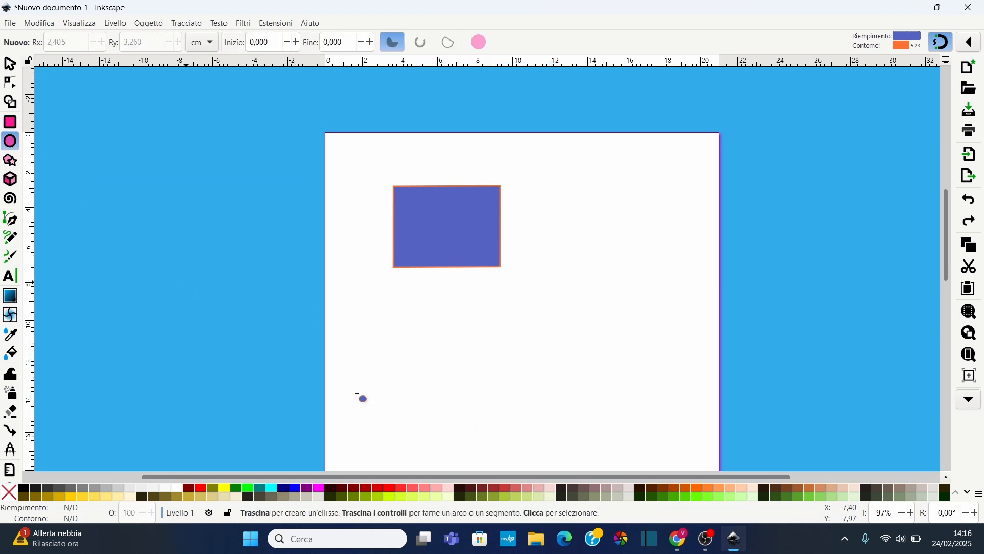
{"action": "left_click_drag", "start_coordinate": [395, 378], "coordinate": [579, 206]}
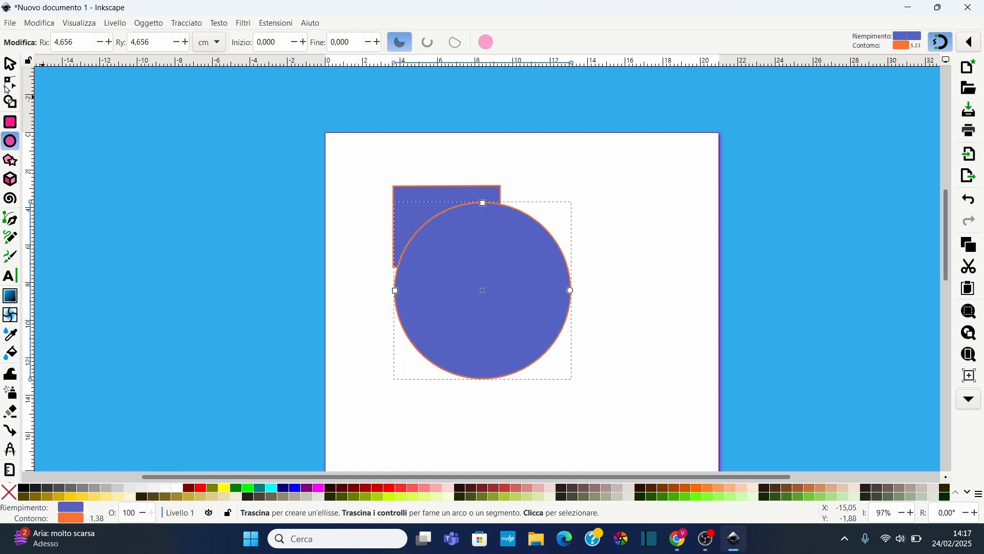
{"action": "key", "text": "Escape"}
{"action": "left_click", "coordinate": [10, 64]}
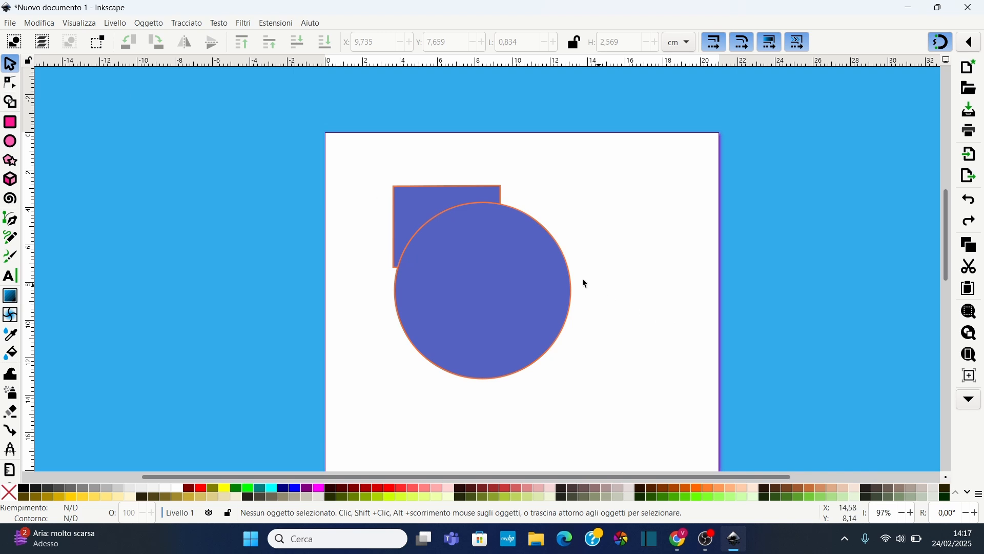
{"action": "left_click_drag", "start_coordinate": [464, 277], "coordinate": [558, 331]}
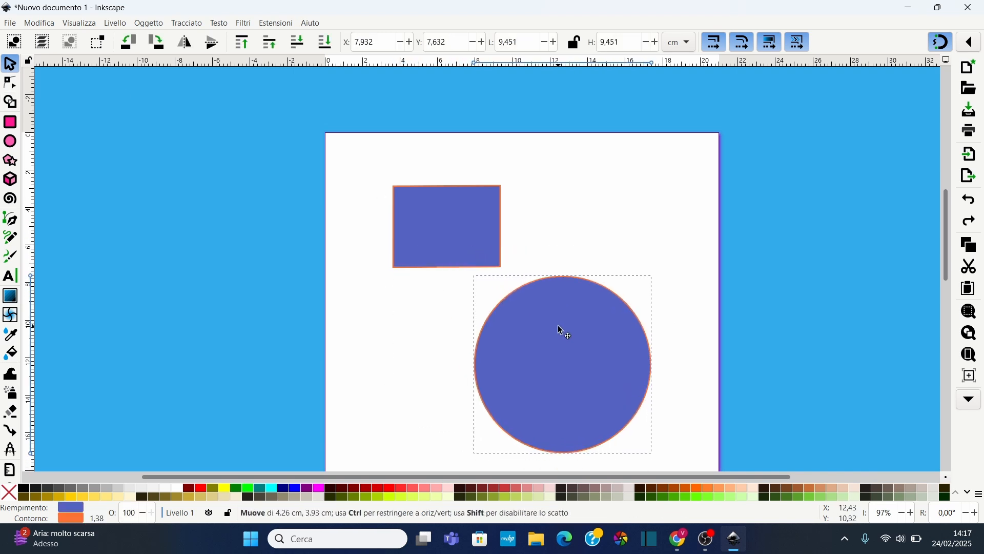
Draw a small circle on the left of the page, then undo it
{"action": "scroll", "coordinate": [621, 379], "scroll_direction": "down", "scroll_amount": 2}
{"action": "key", "text": "e"}
{"action": "left_click_drag", "start_coordinate": [357, 273], "coordinate": [406, 318]}
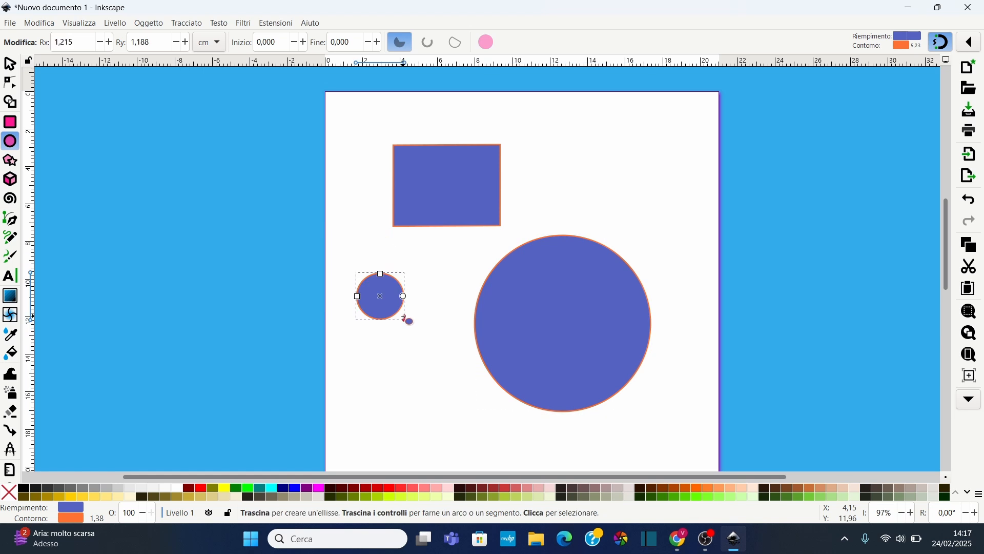
{"action": "key", "text": "ctrl+z"}
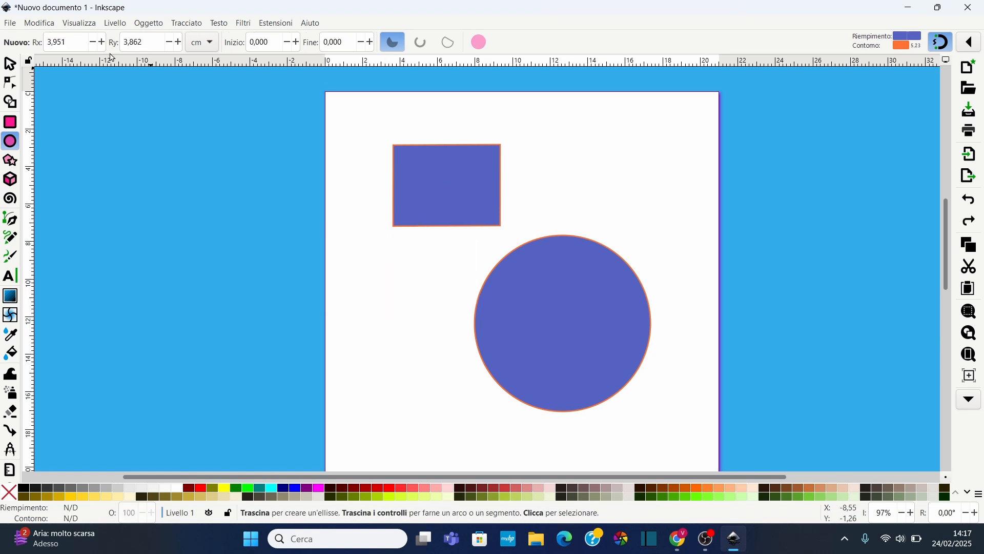
Stretch the circle by its handles into an ellipse with radii about 6.4 and 5.5 cm
{"action": "left_click", "coordinate": [9, 67]}
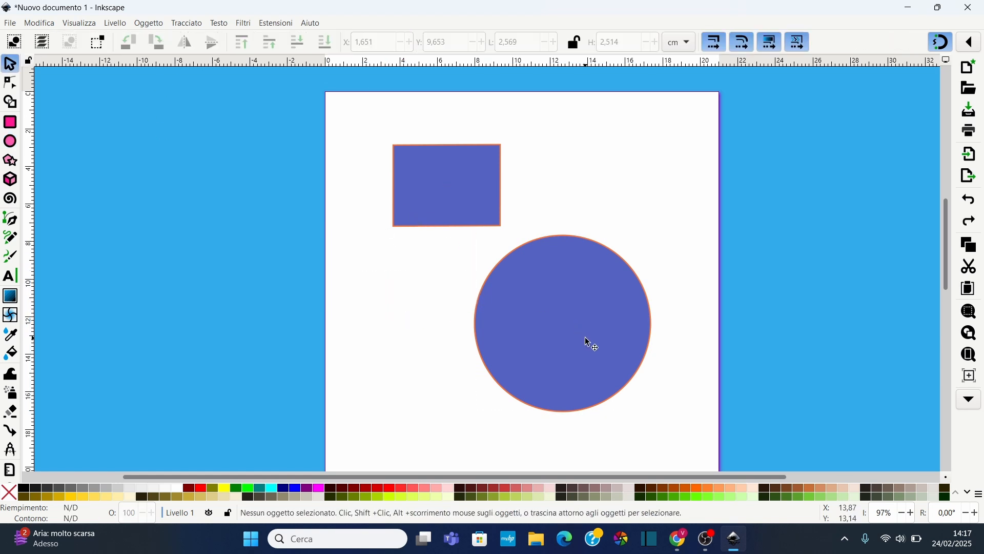
{"action": "left_click", "coordinate": [10, 141]}
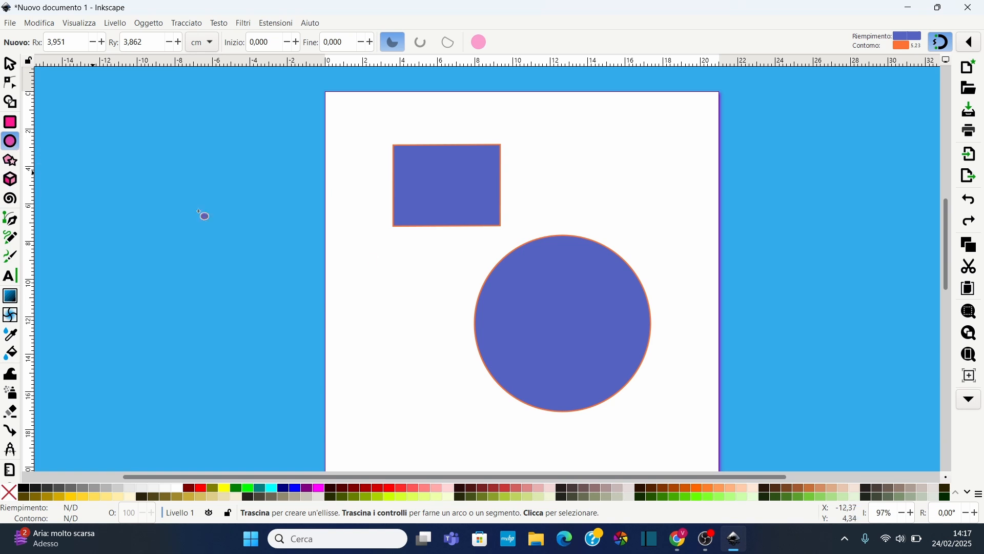
{"action": "left_click", "coordinate": [574, 242]}
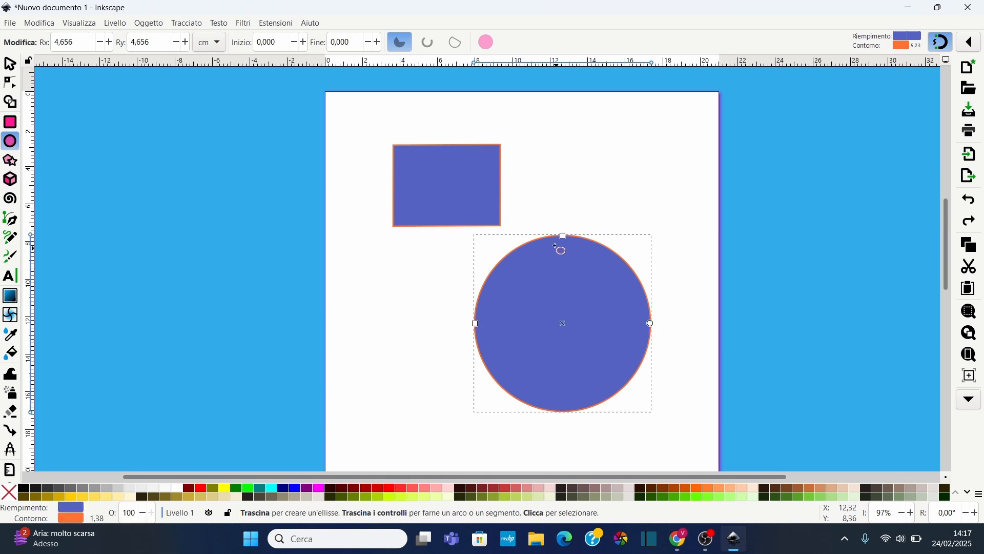
{"action": "mouse_move", "coordinate": [564, 236]}
{"action": "left_mouse_down"}
{"action": "mouse_move", "coordinate": [568, 195]}
{"action": "mouse_move", "coordinate": [567, 223]}
{"action": "left_mouse_up"}
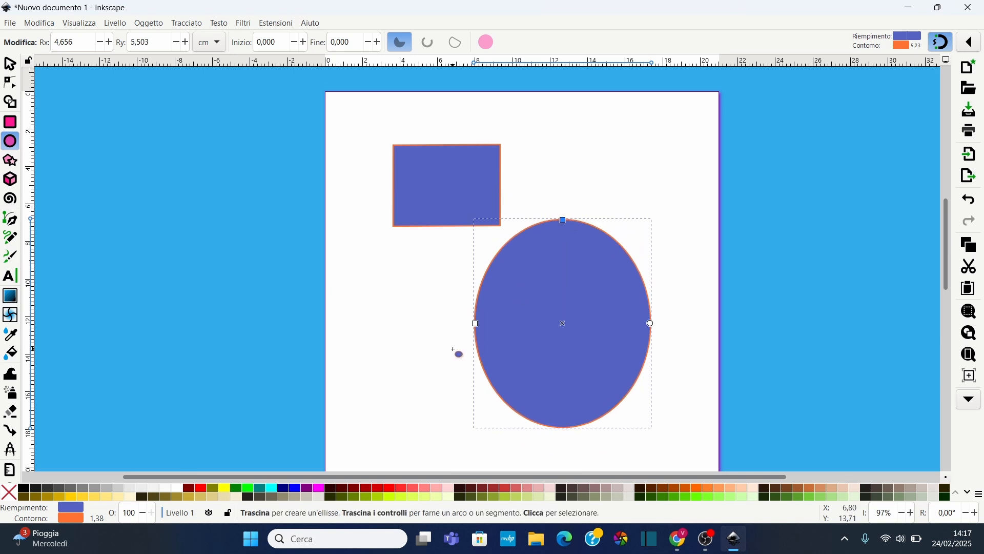
{"action": "left_click_drag", "start_coordinate": [477, 324], "coordinate": [444, 324]}
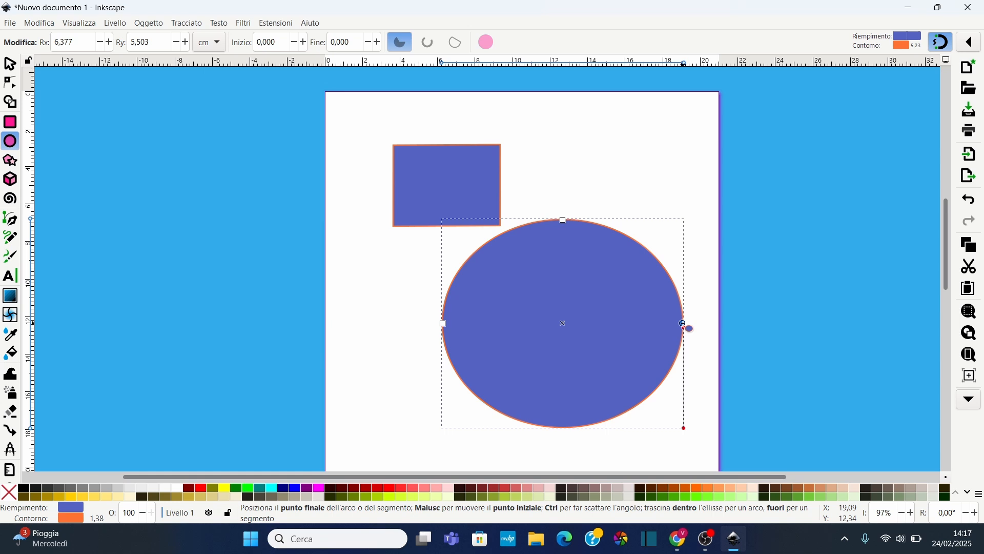
Drag the ellipse's arc endpoint inward to open it, then drag it back to close the shape
{"action": "left_click_drag", "start_coordinate": [683, 323], "coordinate": [535, 283]}
{"action": "left_click_drag", "start_coordinate": [499, 236], "coordinate": [684, 324]}
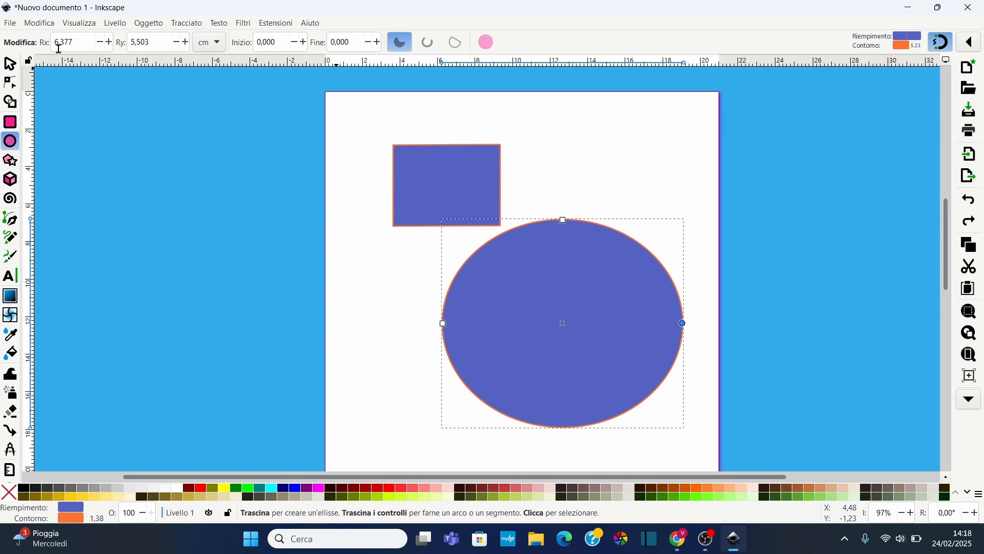
Increase the ellipse radii to Rx 8.677 cm and Ry 8.703 cm
{"action": "left_click", "coordinate": [110, 42]}
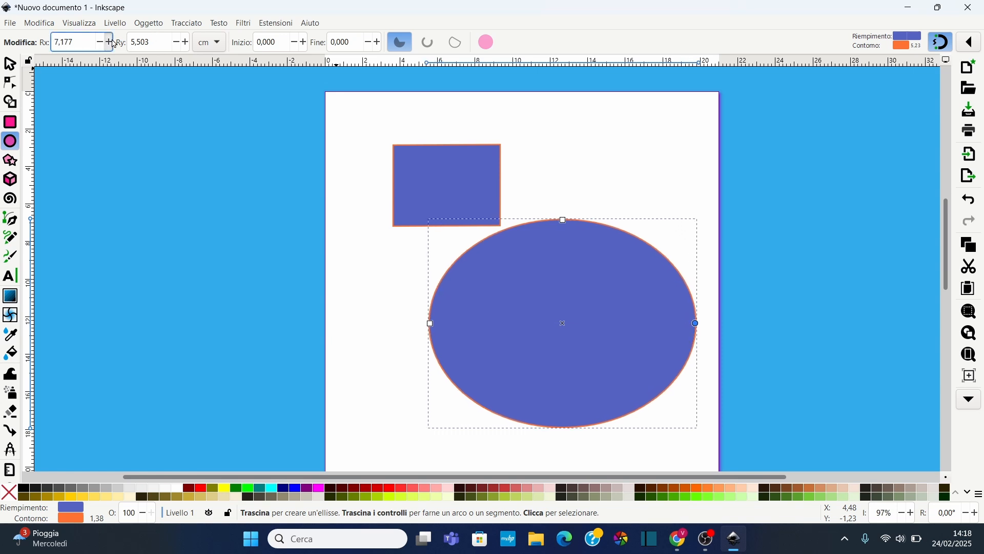
{"action": "left_click", "coordinate": [186, 42]}
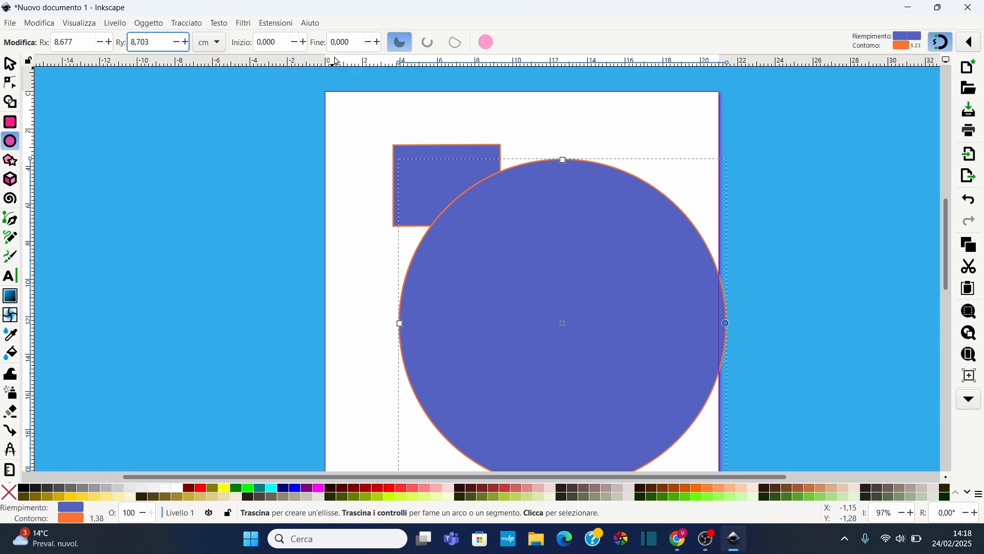
Set the ellipse's arc start angle to 51.8° and drag its end to about 303°
{"action": "left_click", "coordinate": [307, 46]}
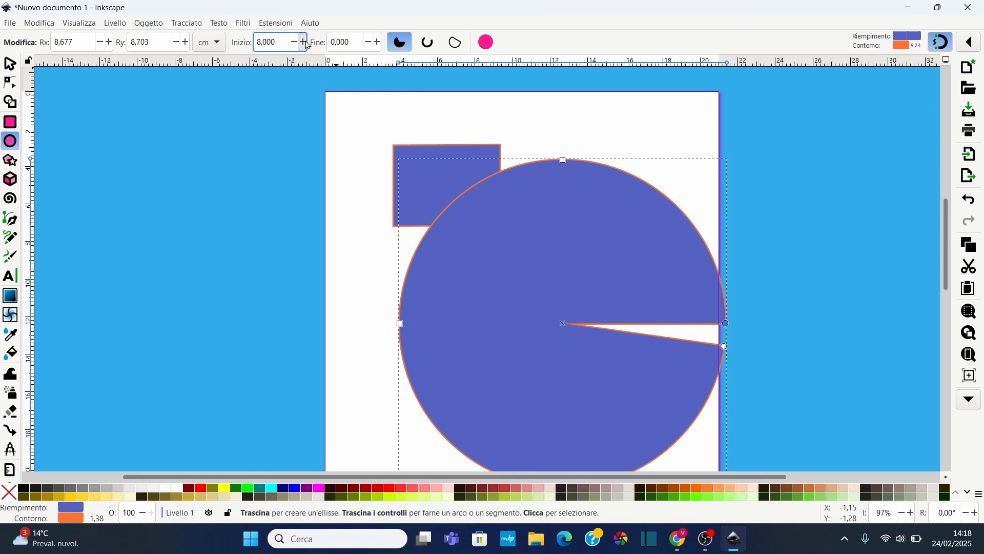
{"action": "left_click_drag", "start_coordinate": [307, 45], "coordinate": [308, 45]}
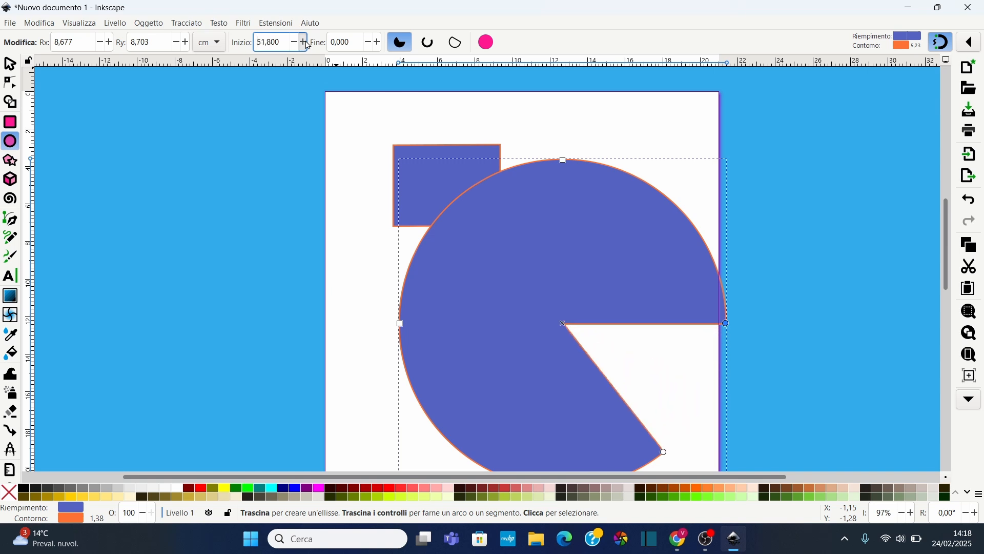
{"action": "left_click_drag", "start_coordinate": [378, 47], "coordinate": [378, 48]}
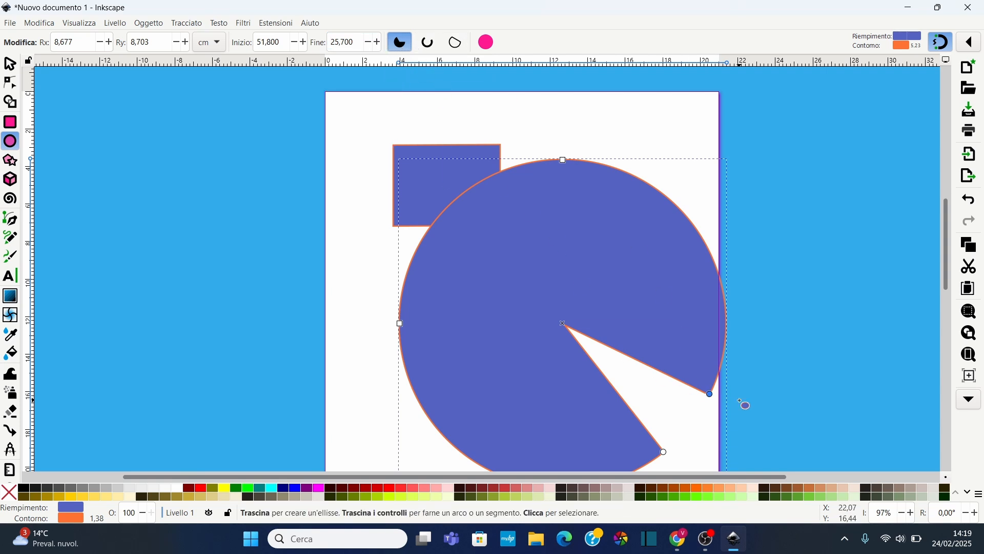
{"action": "left_click_drag", "start_coordinate": [724, 365], "coordinate": [620, 247]}
Try the slice, open arc and chord shape types on the cut ellipse, ending with open arc
{"action": "left_click", "coordinate": [416, 45]}
{"action": "left_click", "coordinate": [403, 43]}
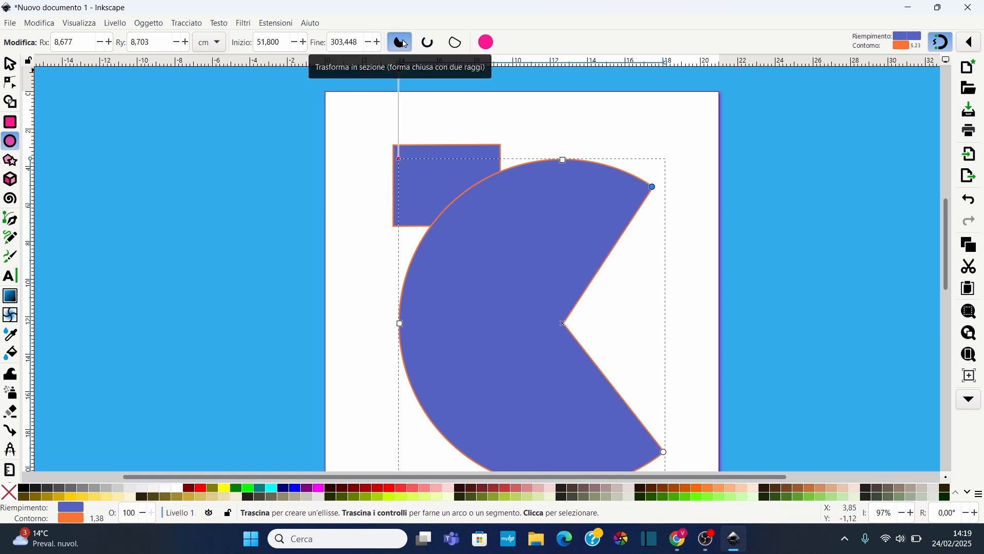
{"action": "left_click", "coordinate": [428, 46]}
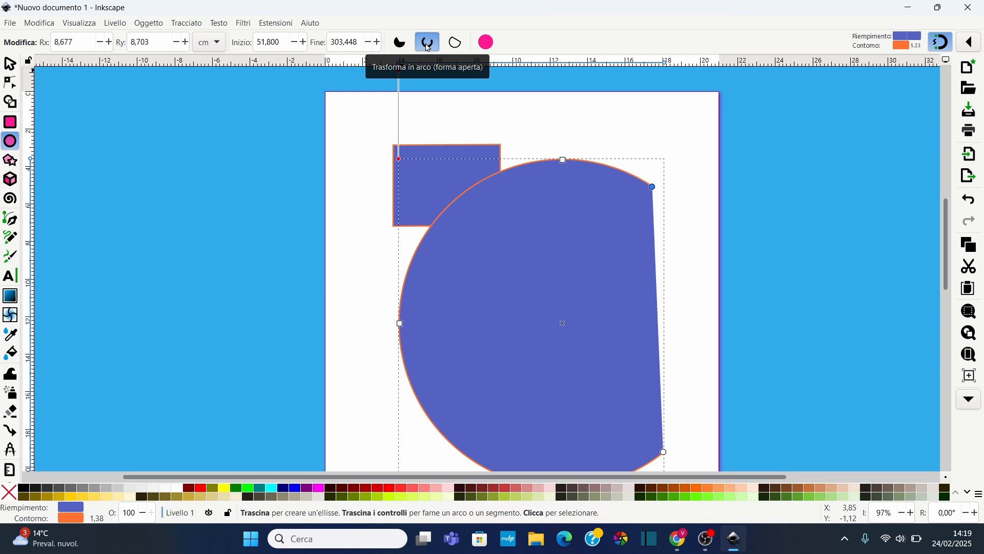
{"action": "left_click", "coordinate": [459, 44]}
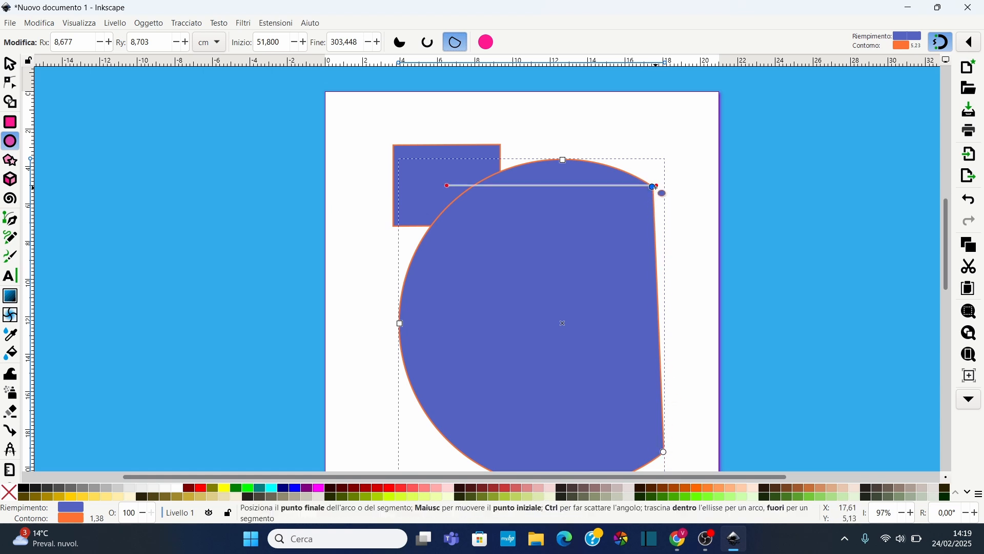
{"action": "left_click", "coordinate": [427, 46]}
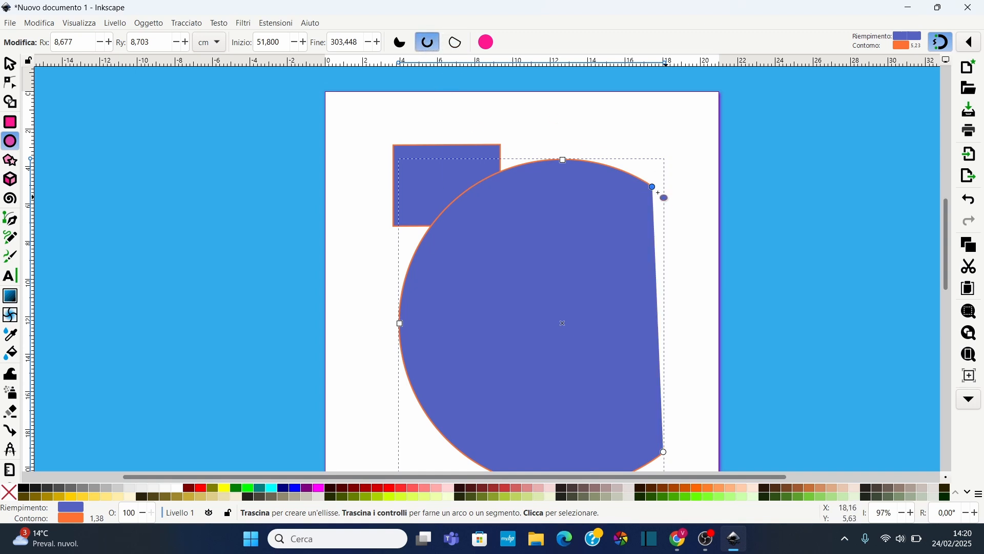
Drag the arc end to about 279°, then make the ellipse whole again
{"action": "left_click_drag", "start_coordinate": [653, 187], "coordinate": [590, 162]}
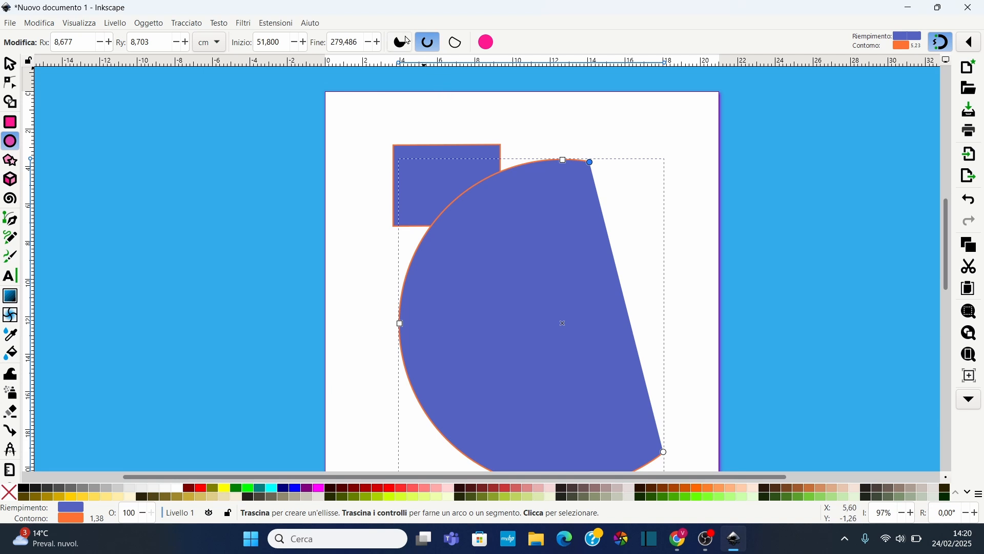
{"action": "left_click", "coordinate": [487, 42]}
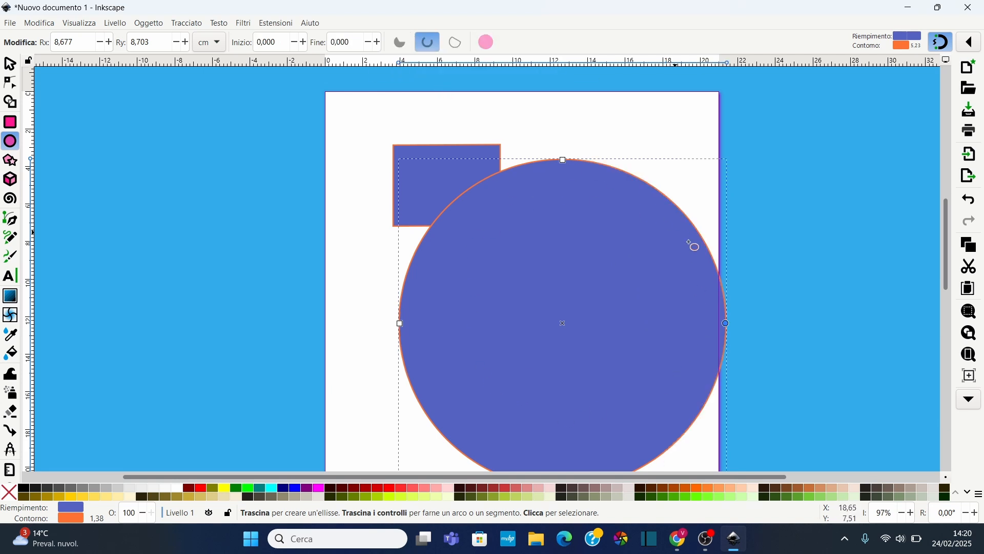
Fill the ellipse with yellow from the palette
{"action": "scroll", "coordinate": [505, 248], "scroll_direction": "down", "scroll_amount": 2, "text": "ctrl"}
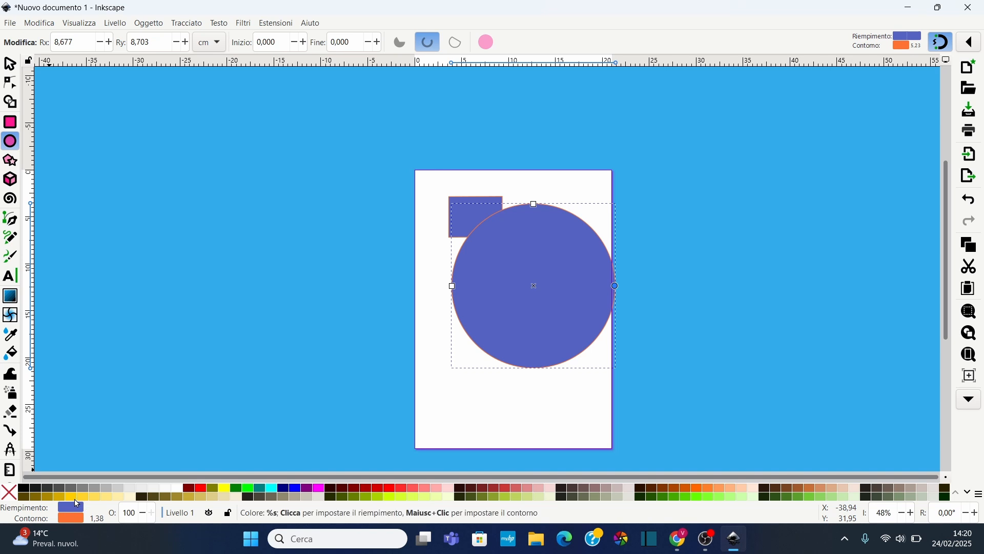
{"action": "left_click", "coordinate": [75, 498]}
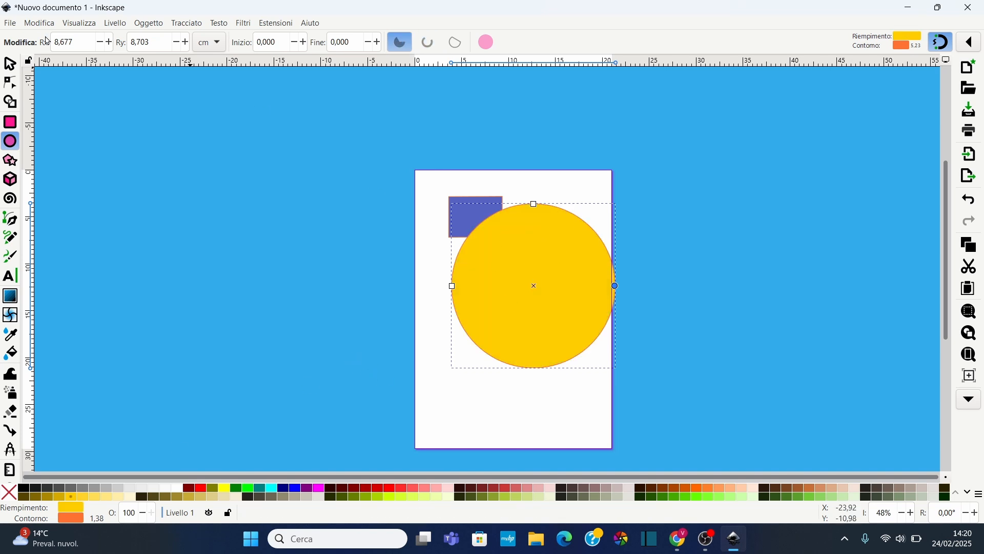
Shrink the ellipse to about 8.4 by 7.3 cm and move it beside the rectangle
{"action": "left_click", "coordinate": [8, 64]}
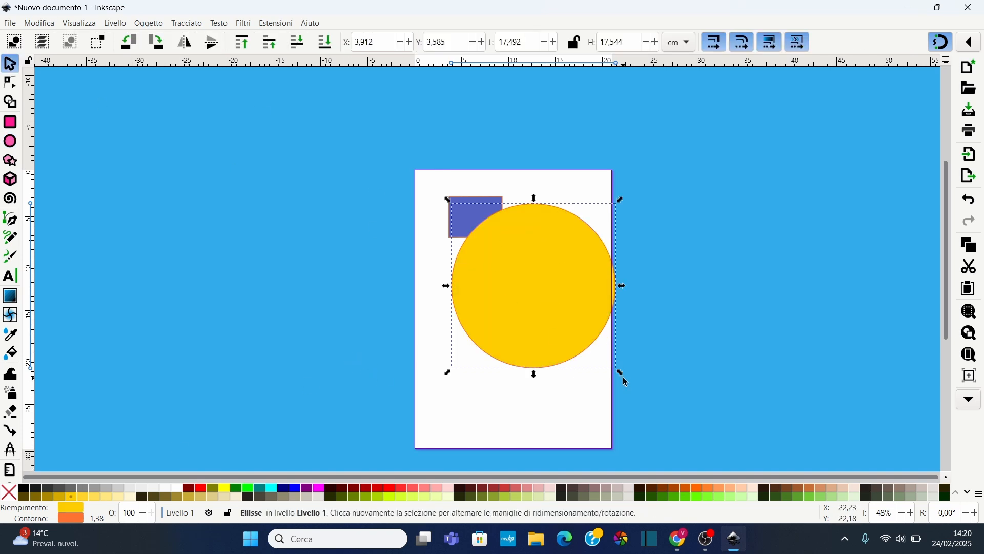
{"action": "left_click_drag", "start_coordinate": [594, 348], "coordinate": [569, 222]}
{"action": "left_click", "coordinate": [587, 335]}
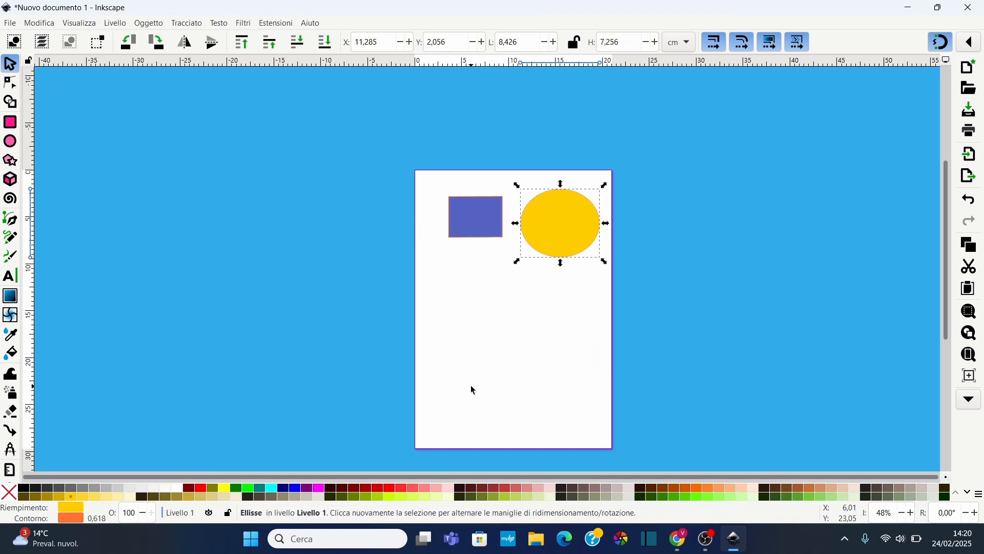
Set the ellipse fill to light pink and its stroke to dark brown from the palette
{"action": "left_click", "coordinate": [439, 488]}
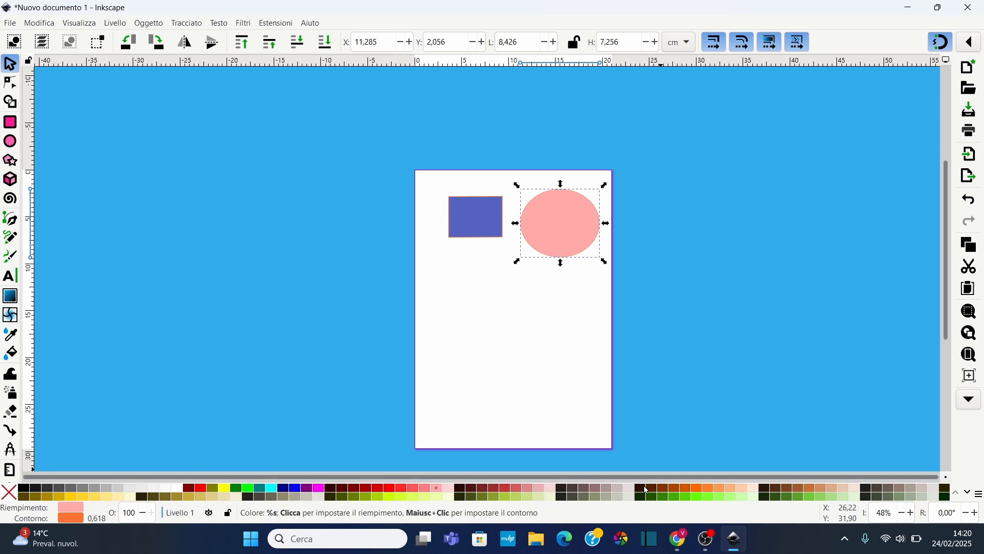
{"action": "left_click", "coordinate": [643, 489], "text": "shift"}
Draw a six-sided polygon below the rectangle with the Star/Polygon tool
{"action": "scroll", "coordinate": [582, 226], "scroll_direction": "up", "scroll_amount": 4}
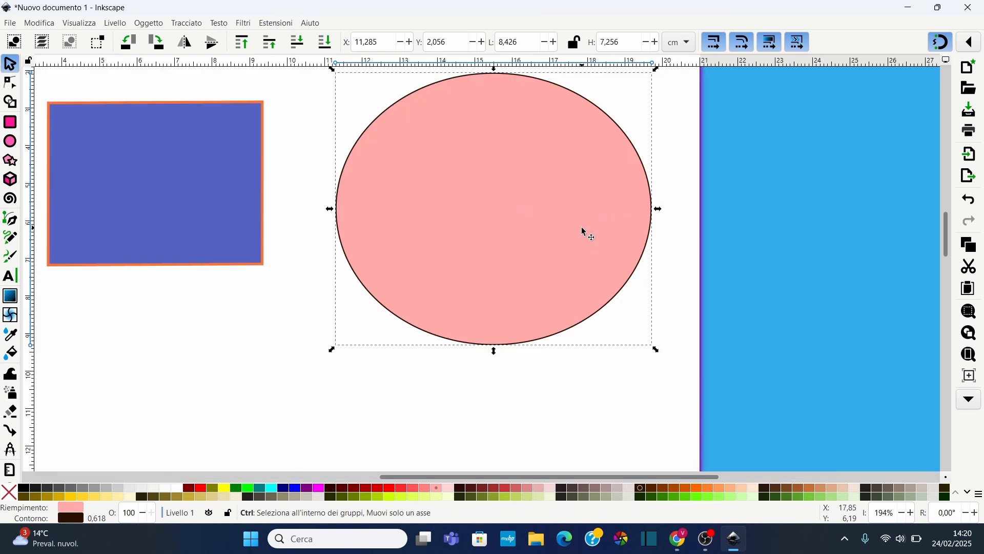
{"action": "scroll", "coordinate": [305, 342], "scroll_direction": "down", "scroll_amount": 4}
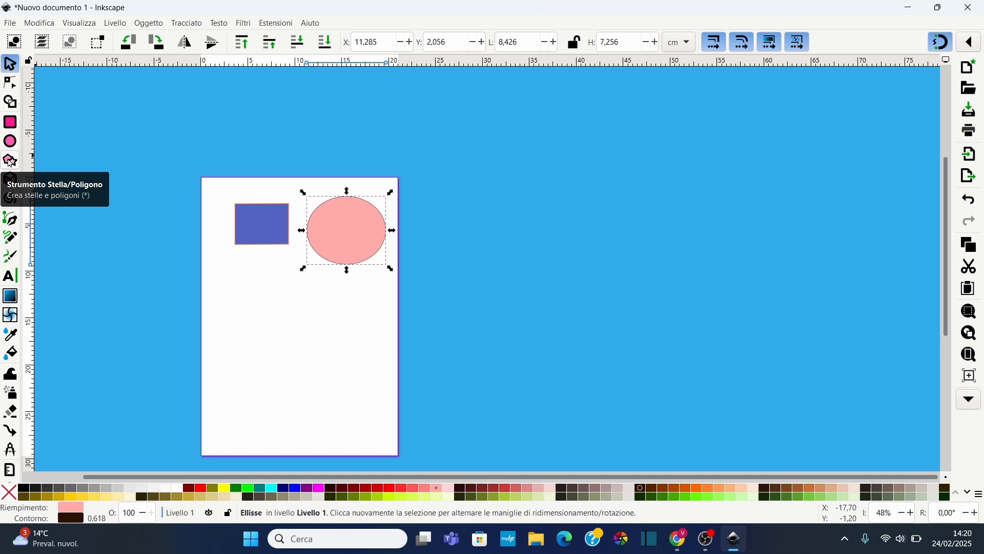
{"action": "left_click", "coordinate": [10, 162]}
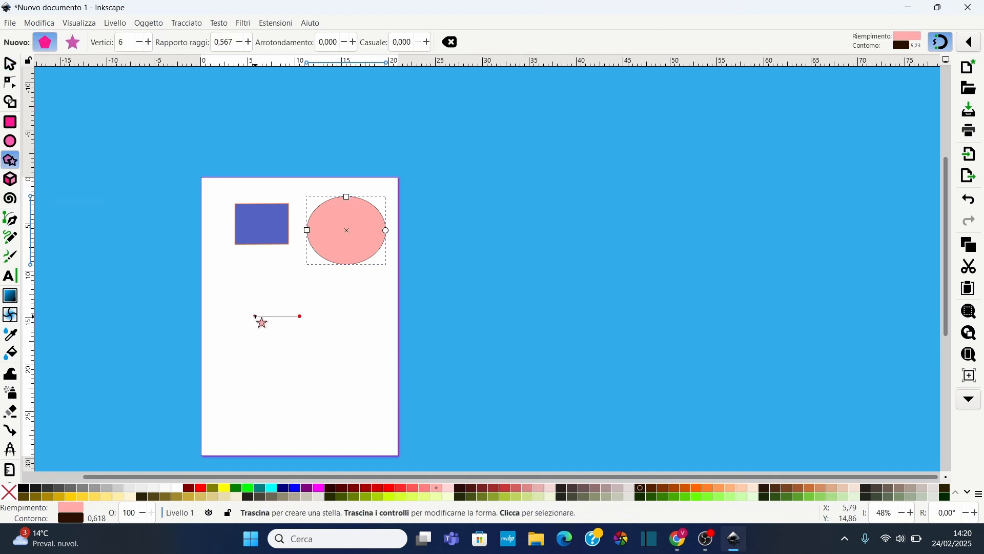
{"action": "left_click_drag", "start_coordinate": [258, 311], "coordinate": [285, 340]}
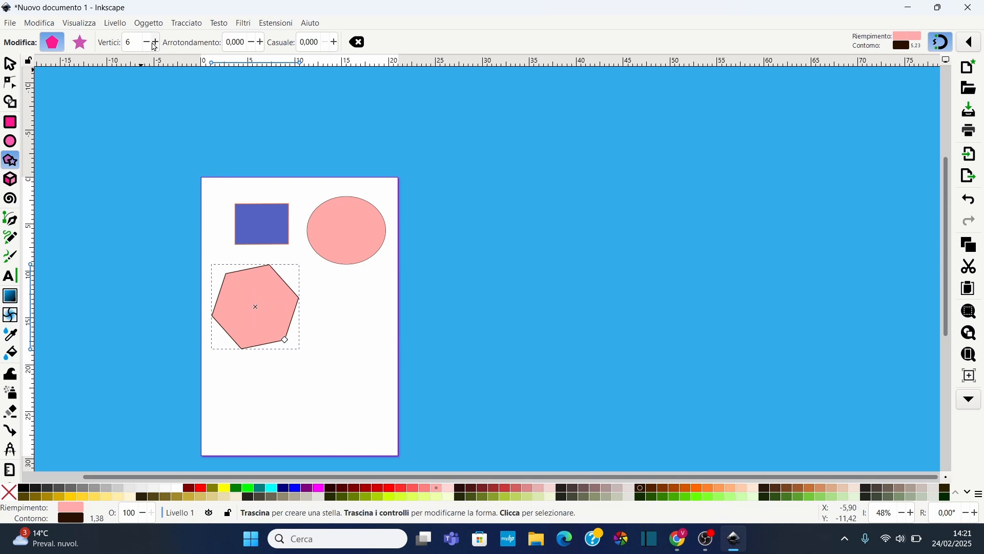
Reduce the polygon's vertex count to 3
{"action": "left_click", "coordinate": [147, 44]}
{"action": "left_click", "coordinate": [147, 43]}
{"action": "left_click", "coordinate": [147, 43]}
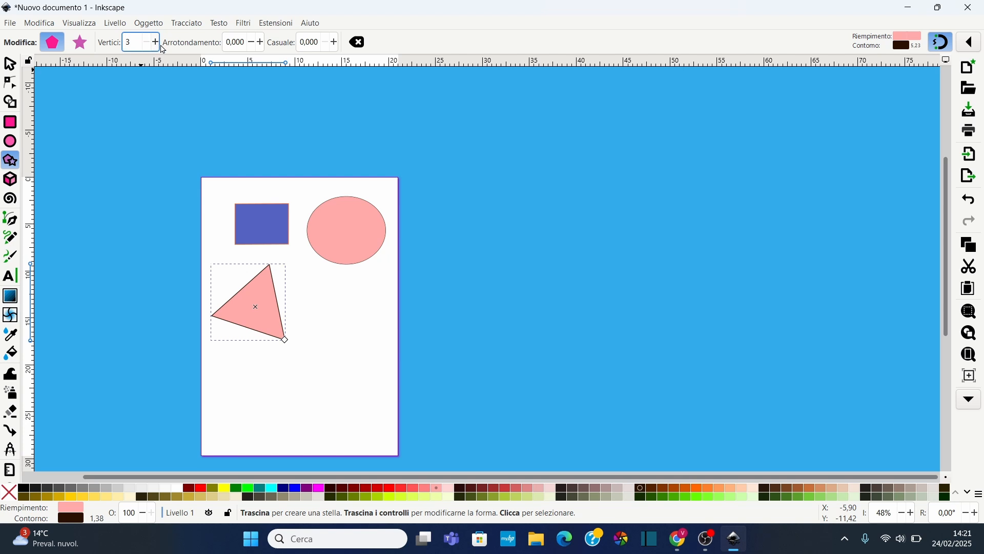
Raise the polygon's vertex count to 8
{"action": "left_click", "coordinate": [156, 42]}
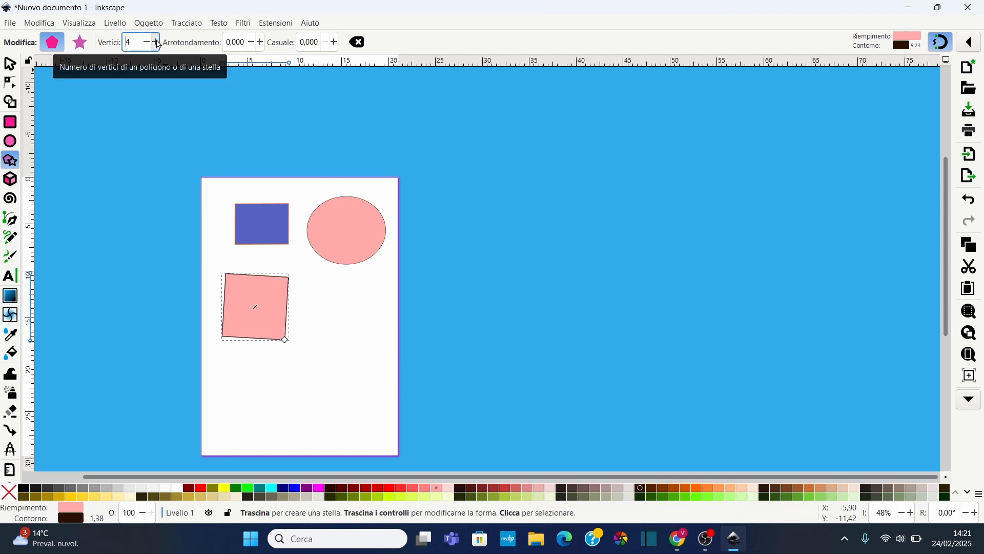
{"action": "left_click", "coordinate": [156, 42]}
{"action": "left_click", "coordinate": [156, 42]}
{"action": "left_click", "coordinate": [156, 42]}
{"action": "left_click", "coordinate": [155, 42]}
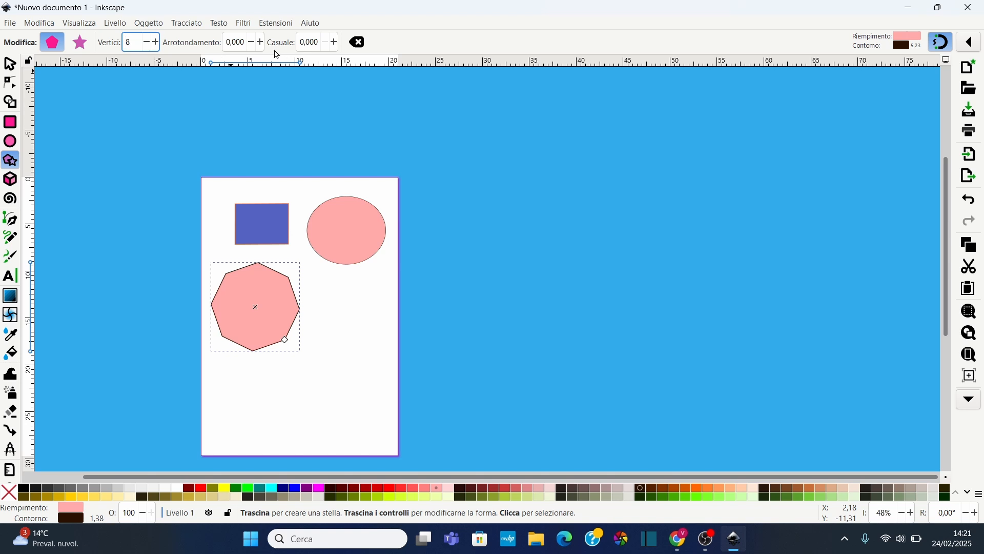
Set the polygon's rounding to 0.120
{"action": "scroll", "coordinate": [208, 307], "scroll_direction": "up", "scroll_amount": 3}
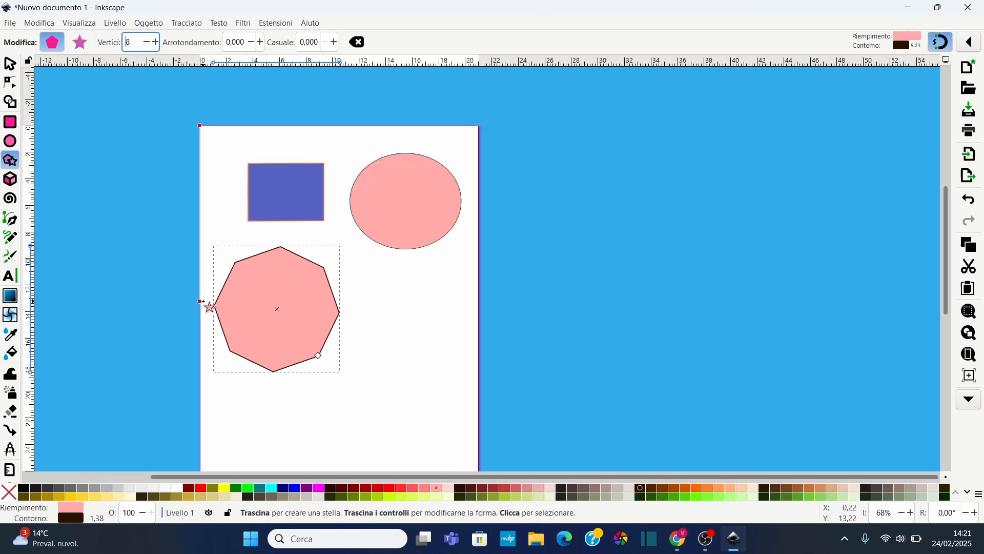
{"action": "left_click", "coordinate": [261, 44]}
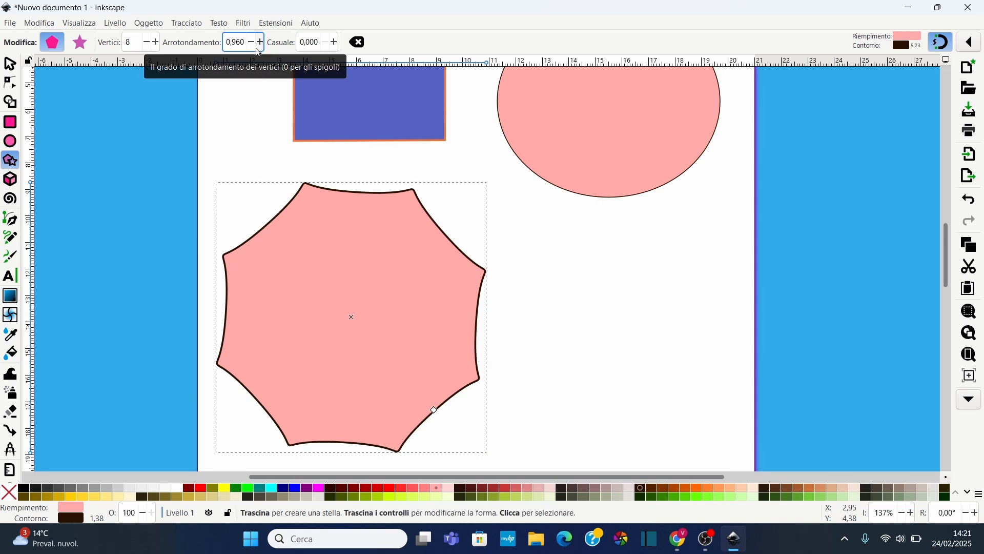
{"action": "left_click", "coordinate": [255, 46]}
{"action": "left_click", "coordinate": [255, 46]}
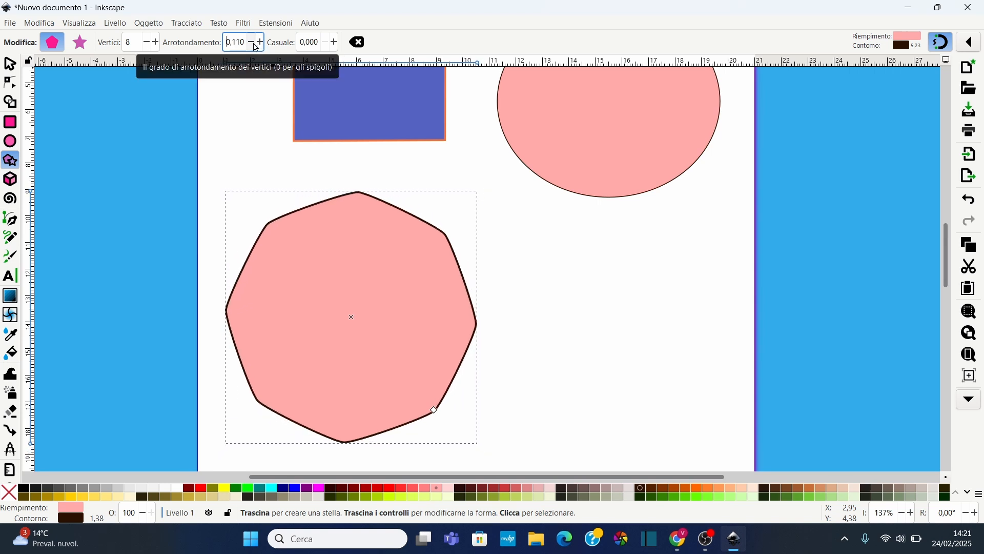
{"action": "left_click", "coordinate": [262, 44]}
Set the polygon's randomization to 0.600
{"action": "left_click", "coordinate": [336, 43]}
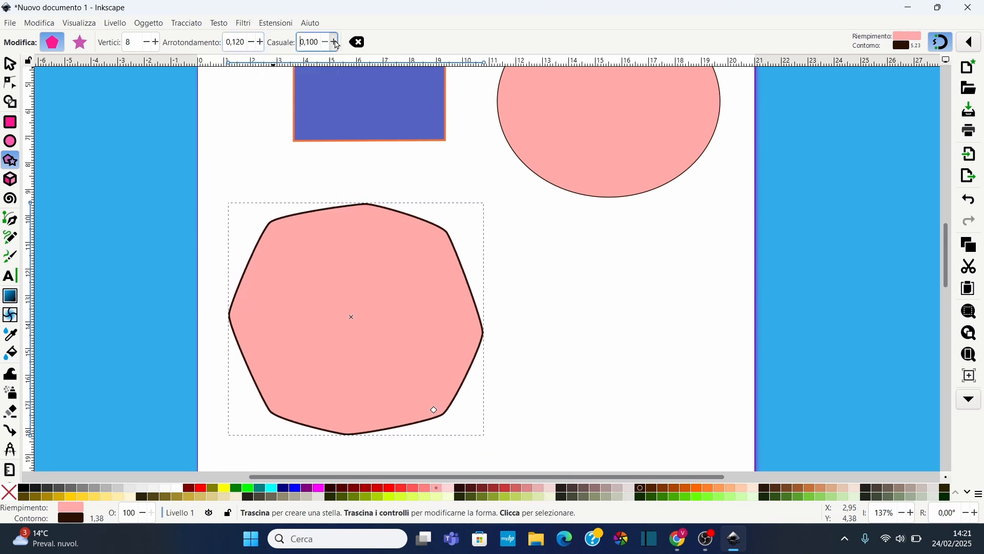
{"action": "left_click", "coordinate": [336, 43]}
{"action": "left_click", "coordinate": [336, 43]}
{"action": "left_click", "coordinate": [336, 43]}
{"action": "left_click", "coordinate": [336, 43]}
{"action": "left_click", "coordinate": [336, 43]}
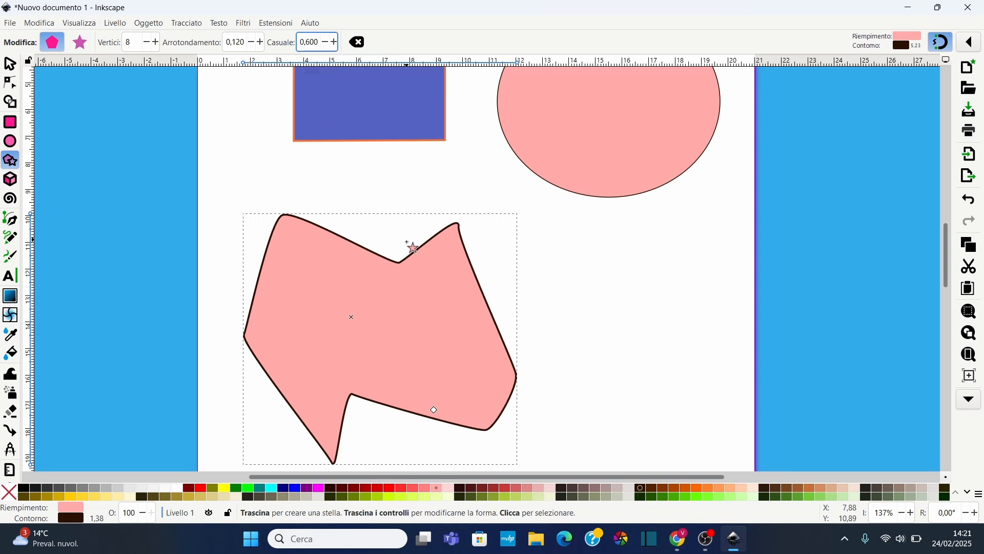
Undo the randomization and rounding changes on the polygon
{"action": "left_click", "coordinate": [11, 67]}
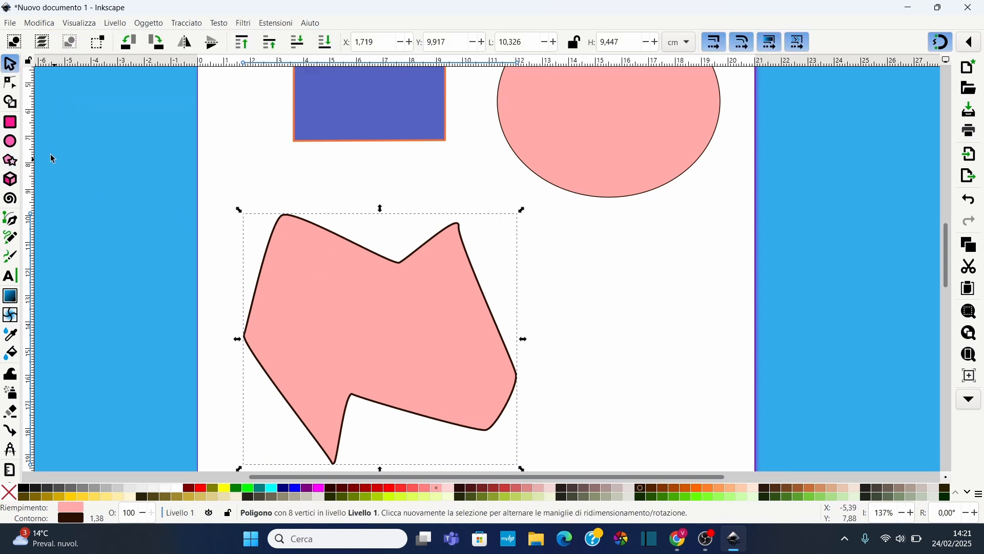
{"action": "left_click", "coordinate": [10, 163]}
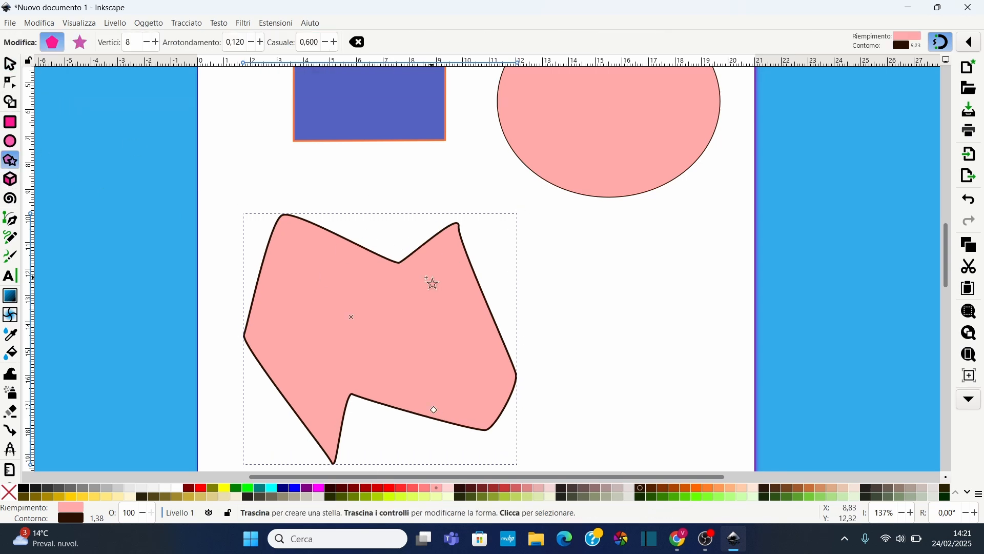
{"action": "left_click_drag", "start_coordinate": [435, 411], "coordinate": [433, 410]}
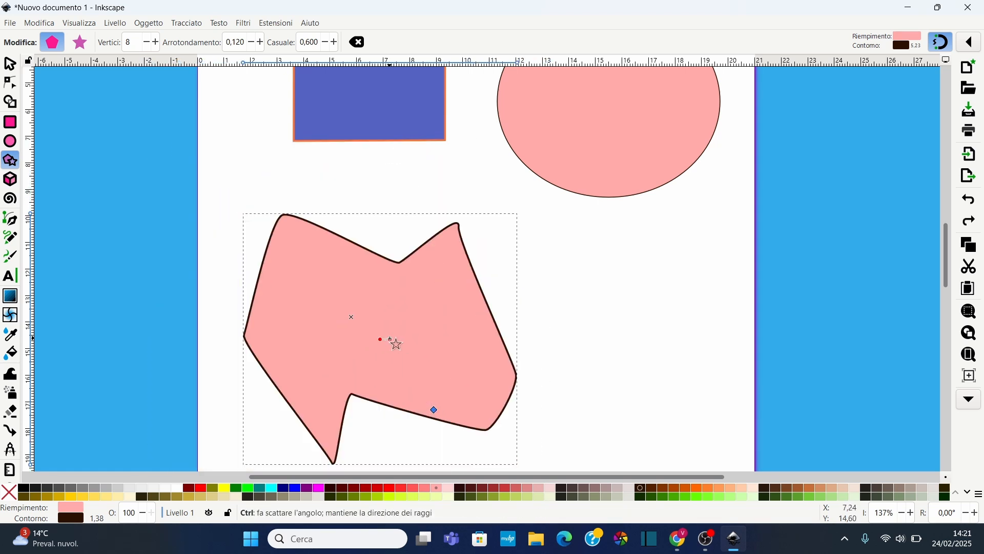
{"action": "key", "text": "ctrl+z"}
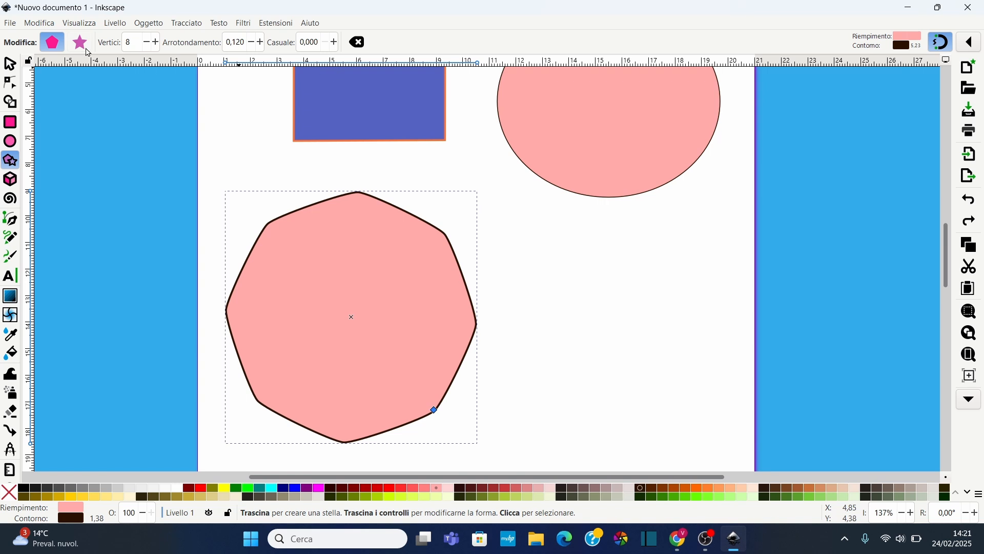
{"action": "key", "text": "ctrl+z"}
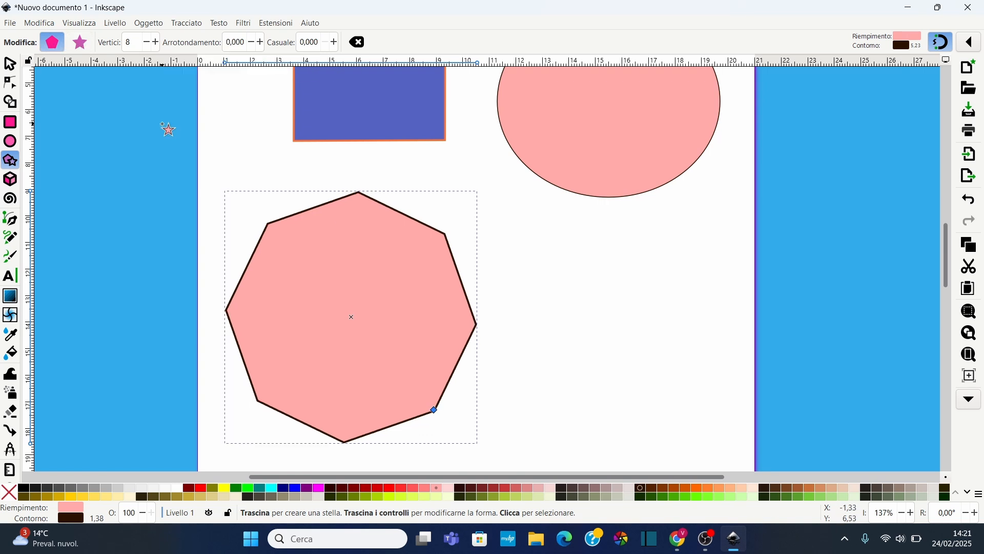
Select the octagon and fill it with red from the palette
{"action": "left_click", "coordinate": [10, 67]}
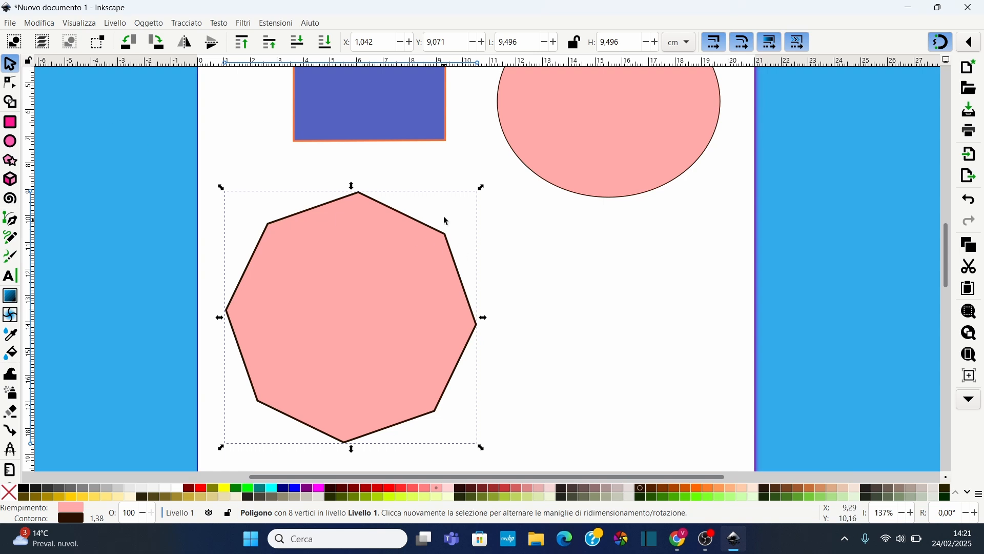
{"action": "left_click_drag", "start_coordinate": [482, 188], "coordinate": [515, 194]}
{"action": "left_click", "coordinate": [434, 334]}
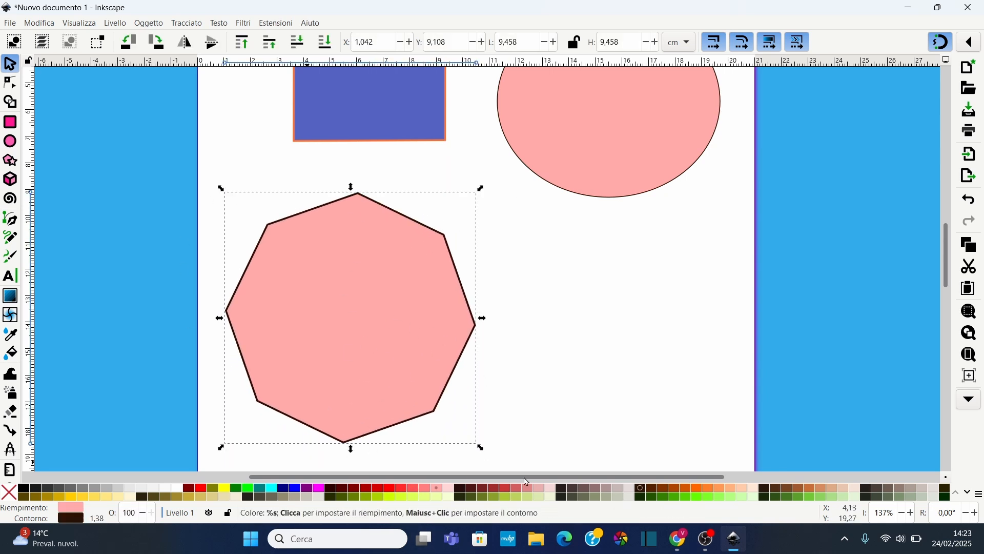
{"action": "left_click", "coordinate": [378, 490]}
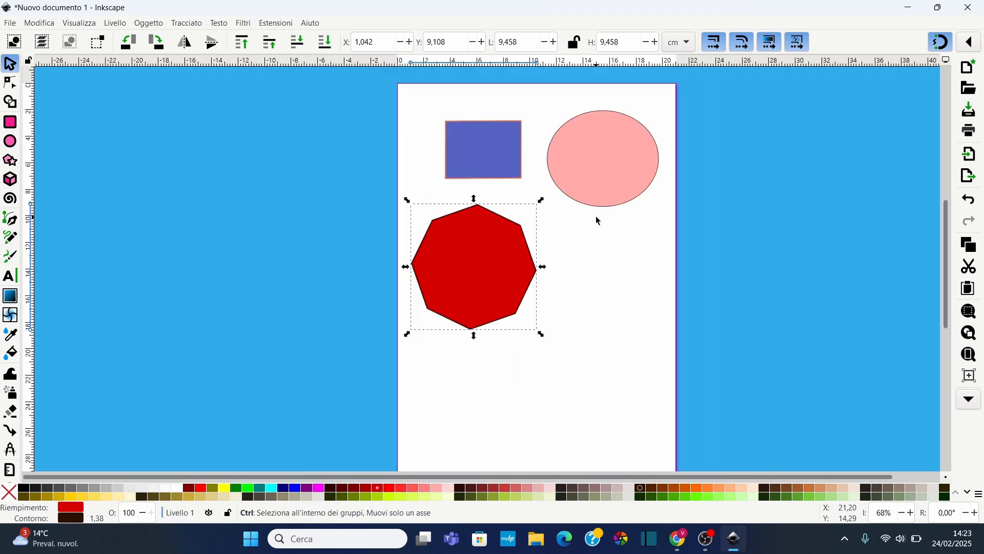
Move the rectangle down so it overlaps the top of the octagon
{"action": "scroll", "coordinate": [596, 216], "scroll_direction": "down", "scroll_amount": 2}
{"action": "scroll", "coordinate": [635, 152], "scroll_direction": "up", "scroll_amount": 1}
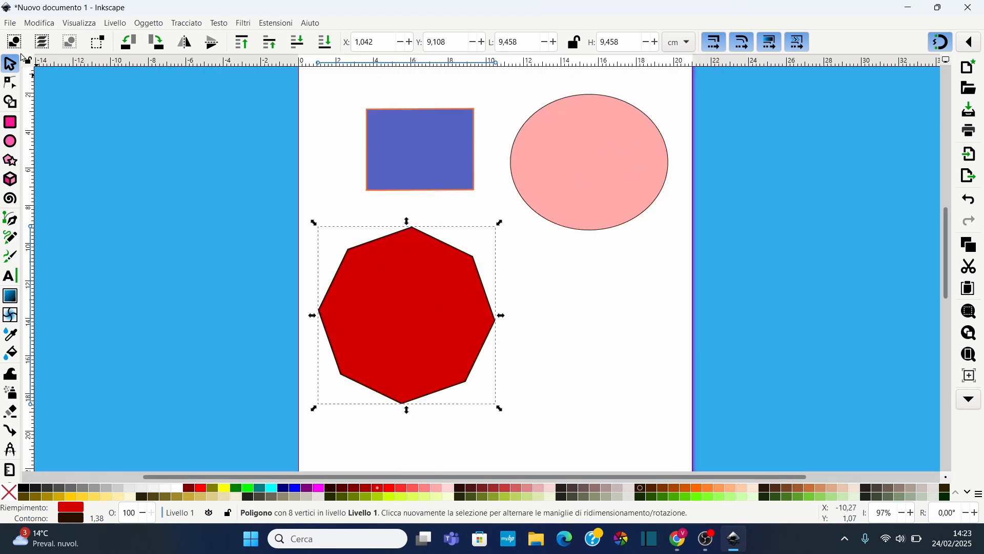
{"action": "left_click_drag", "start_coordinate": [445, 171], "coordinate": [461, 262]}
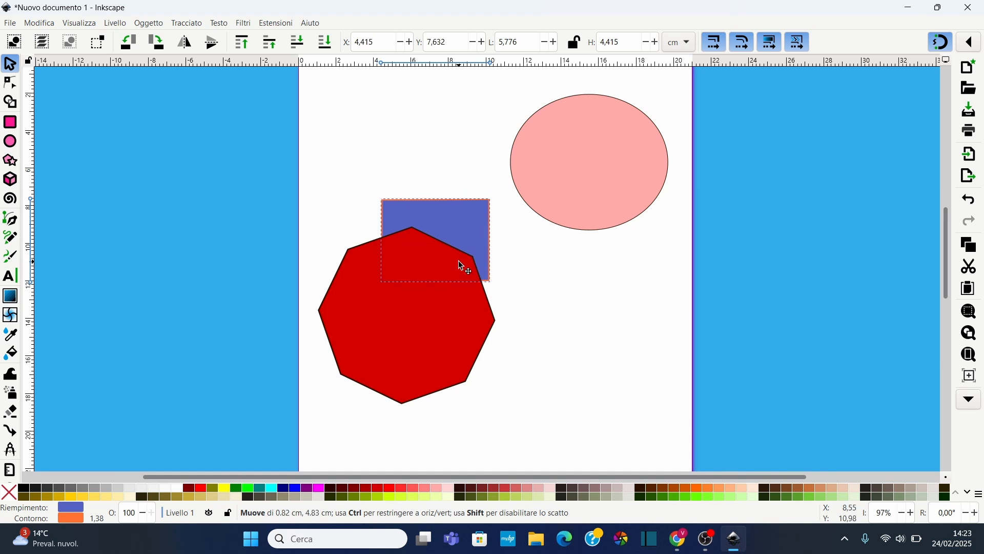
Move the ellipse down to overlap the octagon's right side, then deselect everything
{"action": "left_click", "coordinate": [645, 200]}
{"action": "left_click_drag", "start_coordinate": [646, 199], "coordinate": [518, 318]}
{"action": "left_click", "coordinate": [558, 190]}
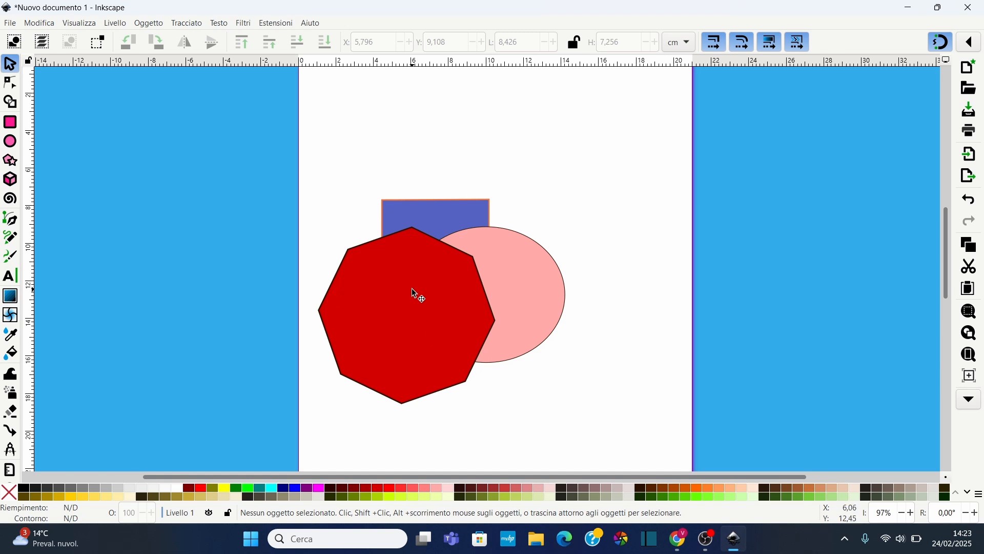
Select the rectangle and raise it two levels in the stacking order so it sits above the octagon
{"action": "left_click", "coordinate": [544, 290]}
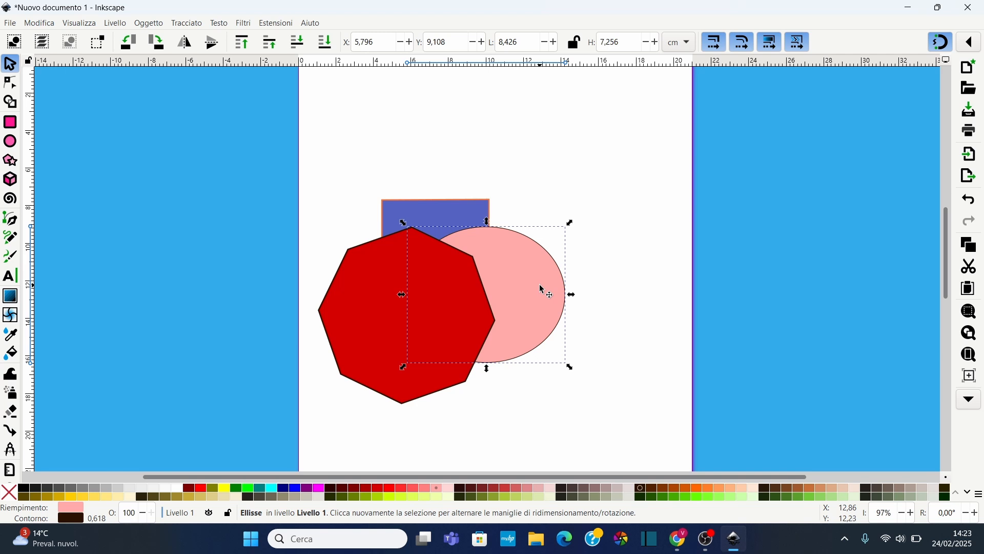
{"action": "left_click", "coordinate": [461, 216]}
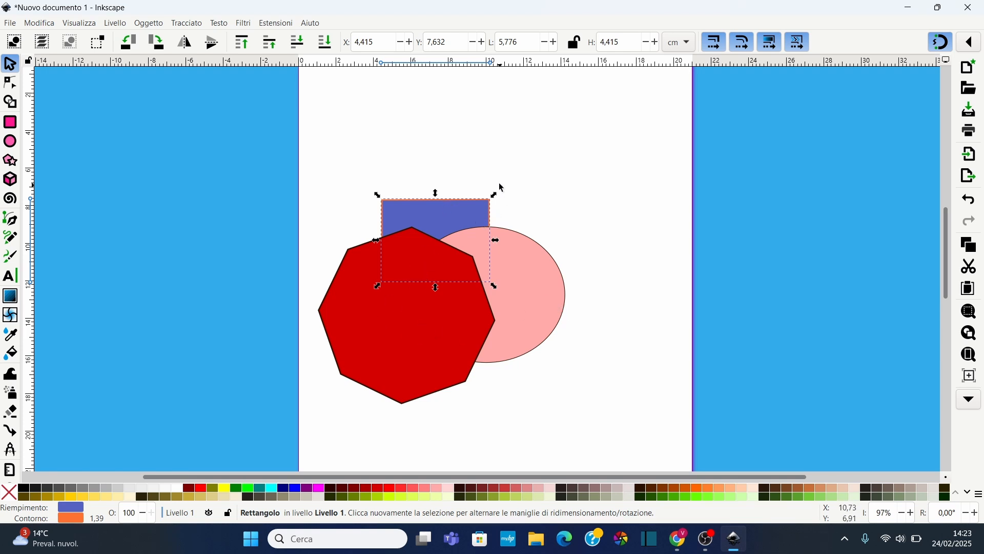
{"action": "left_click", "coordinate": [271, 47]}
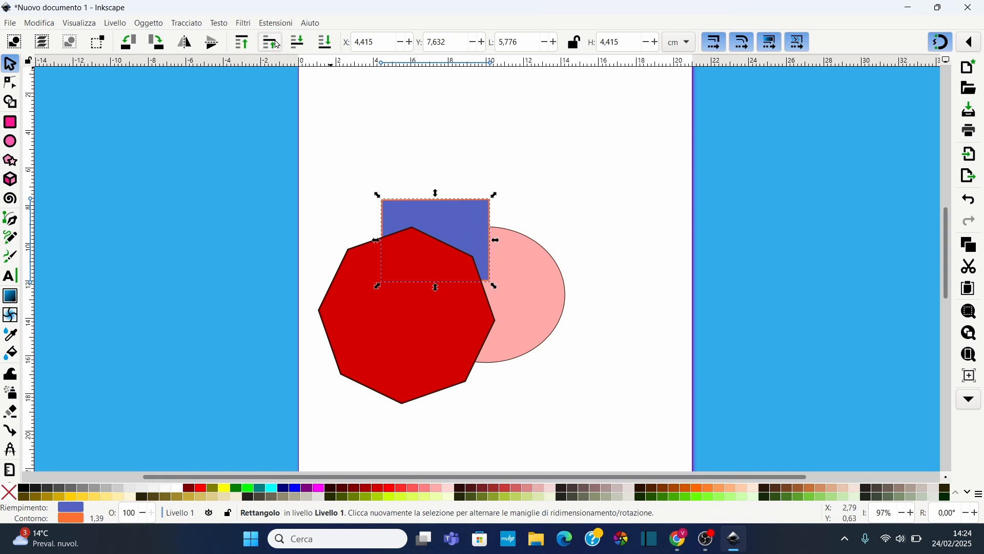
{"action": "left_click", "coordinate": [270, 42]}
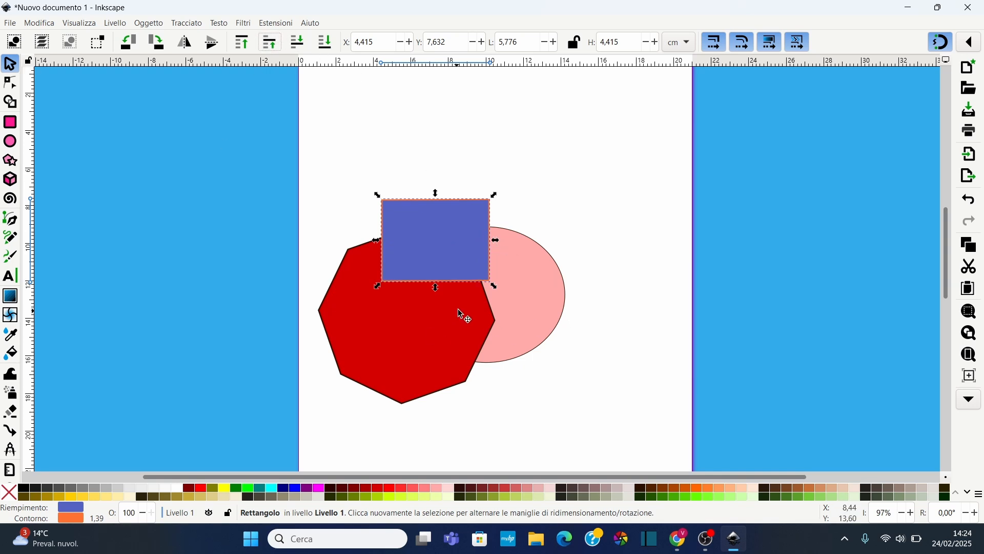
Select the ellipse, bring it to the top of the stacking order, then send it back to the bottom
{"action": "left_click", "coordinate": [531, 292]}
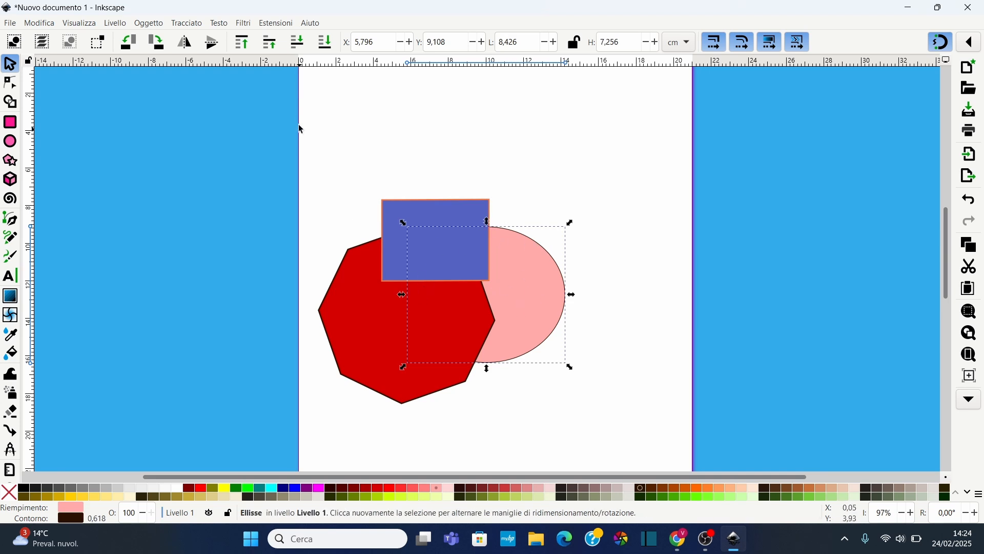
{"action": "left_click", "coordinate": [244, 44]}
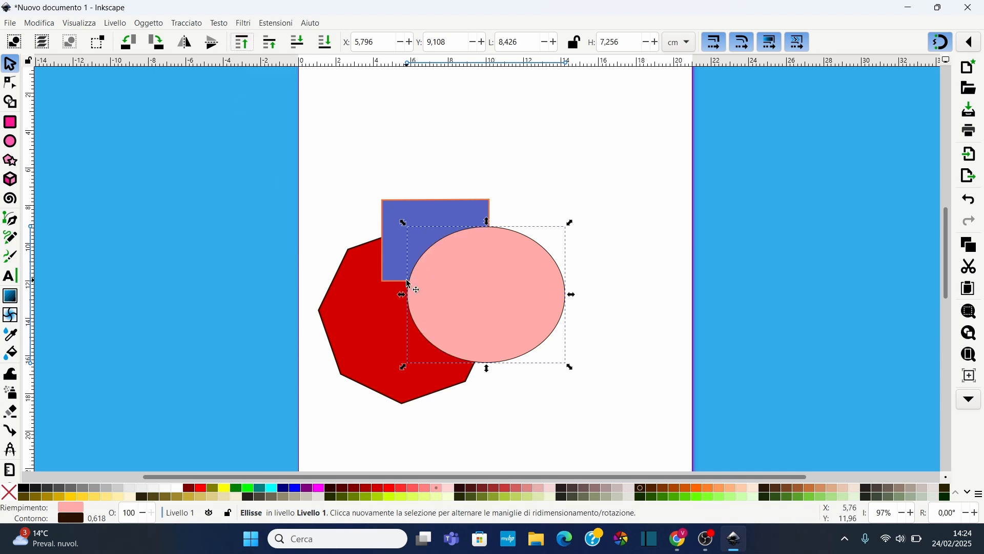
{"action": "left_click", "coordinate": [325, 46]}
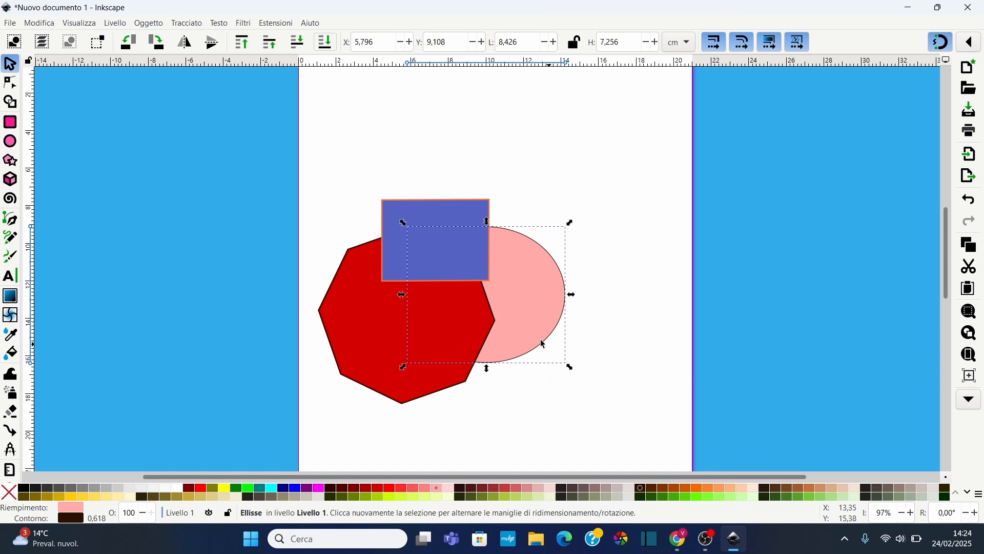
Select the rectangle, rotate it 90° counterclockwise, and flip it horizontally and vertically
{"action": "left_click", "coordinate": [407, 217]}
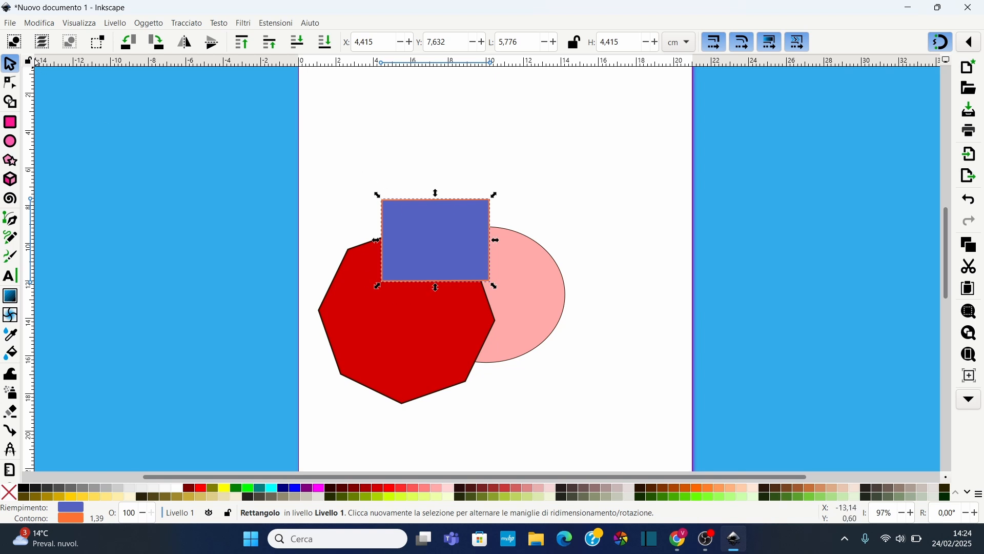
{"action": "left_click", "coordinate": [127, 50]}
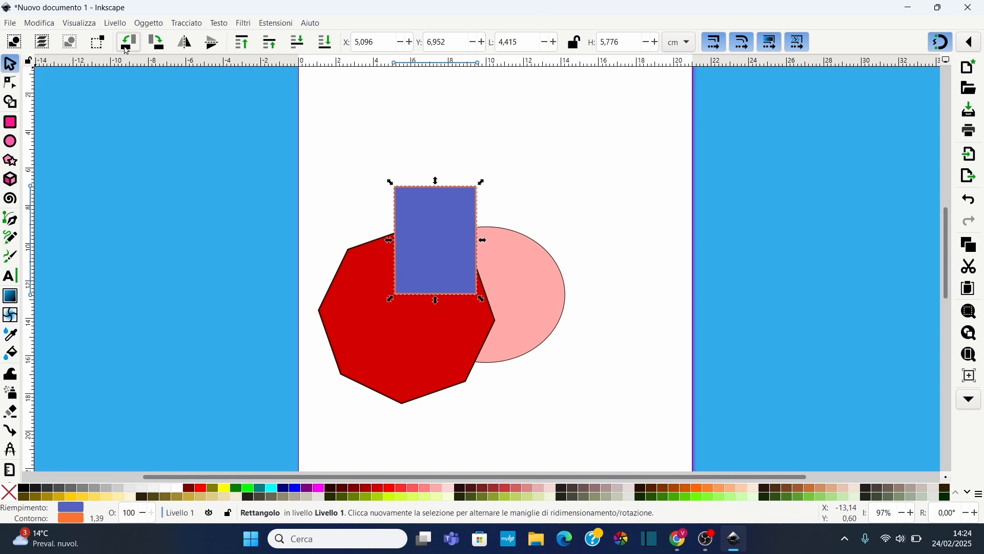
{"action": "left_click", "coordinate": [184, 46]}
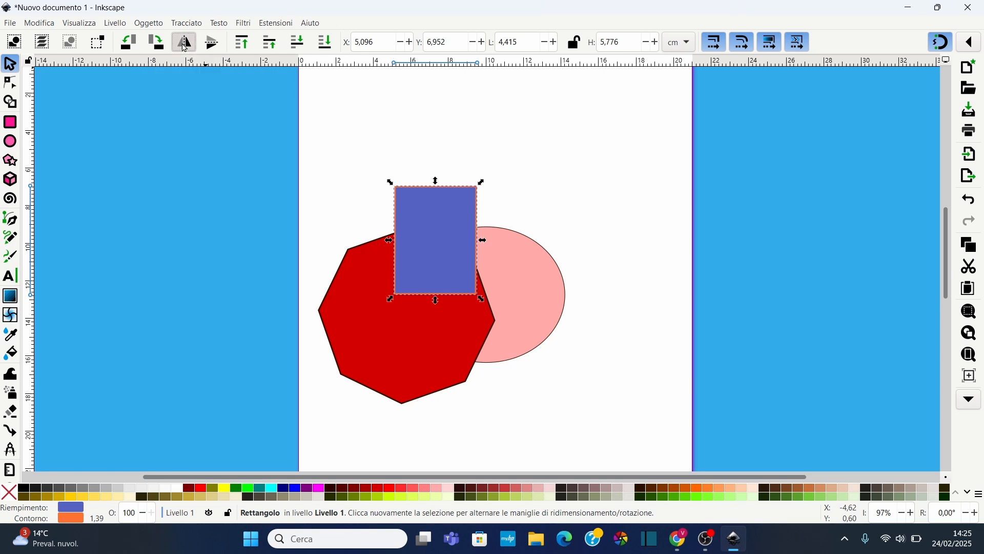
{"action": "left_click", "coordinate": [218, 44]}
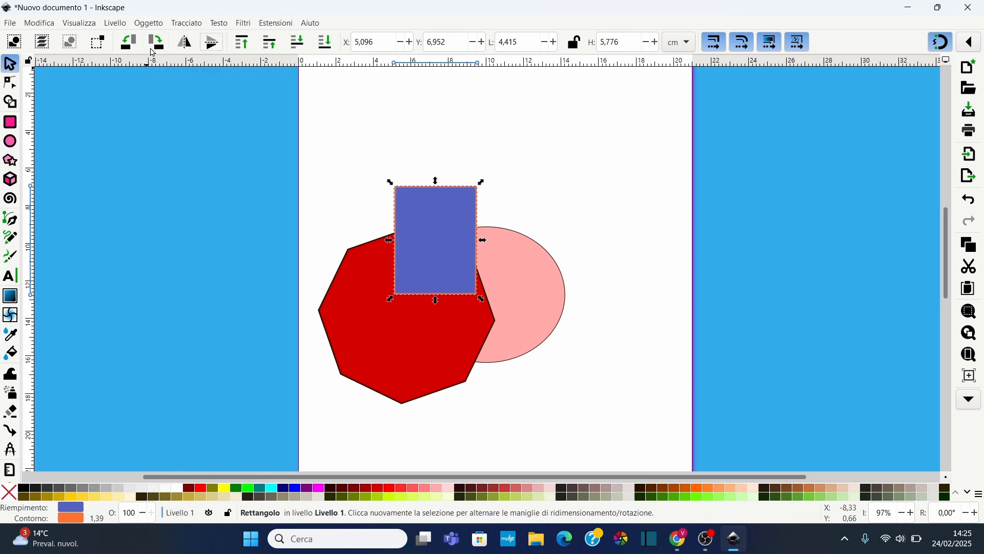
Select the octagon and flip it horizontally and then vertically
{"action": "left_click", "coordinate": [359, 285]}
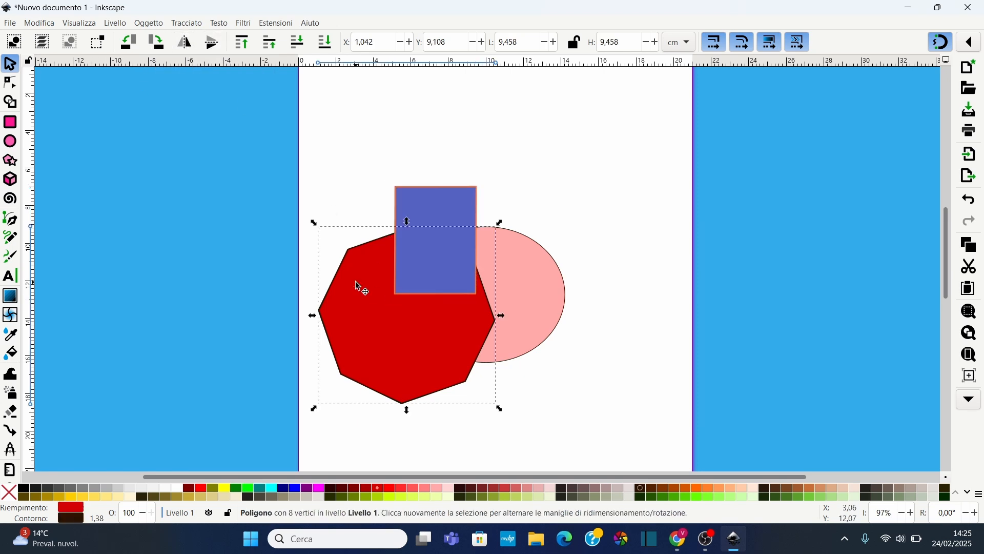
{"action": "left_click", "coordinate": [186, 43]}
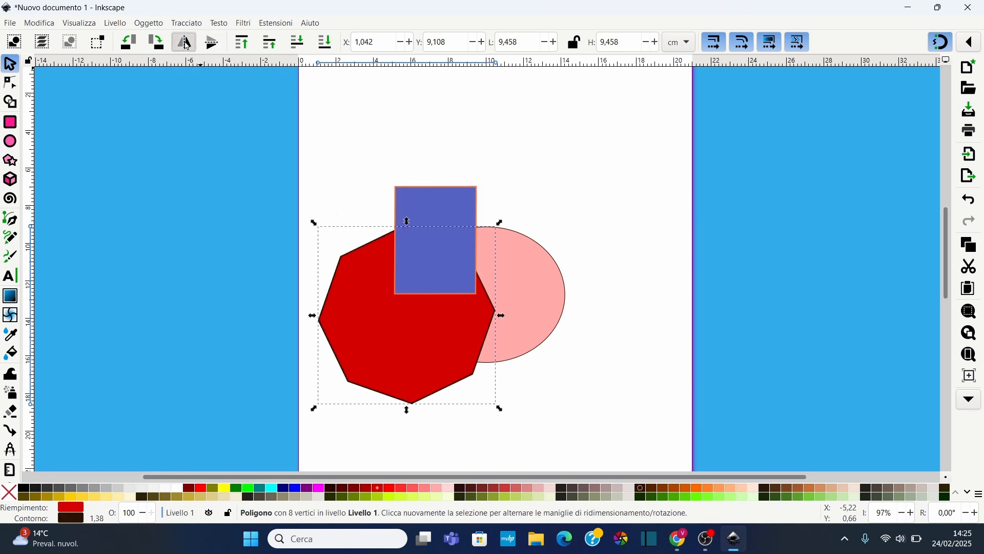
{"action": "left_click", "coordinate": [215, 45]}
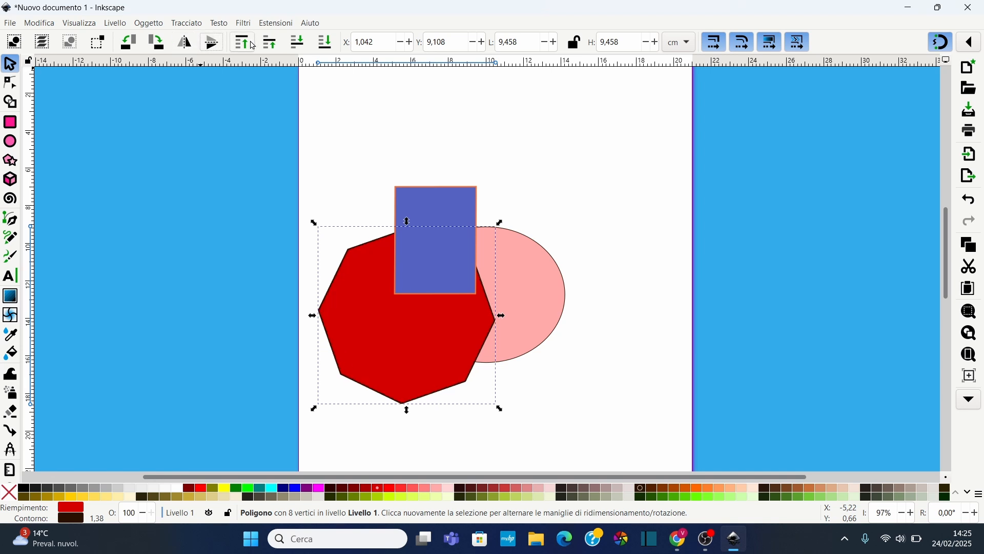
Shift the octagon horizontally by stepping its X position, ending at 1,342 cm
{"action": "left_click", "coordinate": [410, 43]}
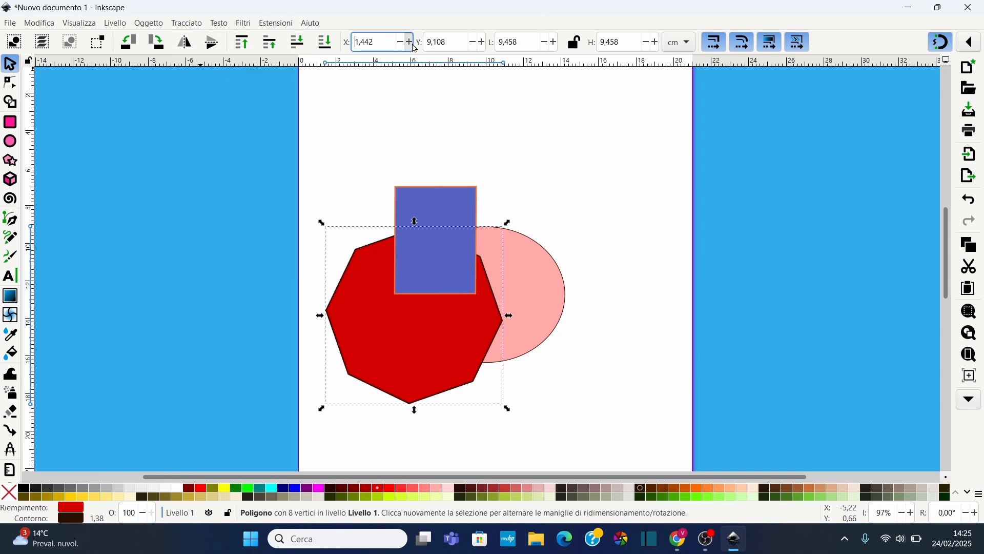
{"action": "left_click", "coordinate": [401, 48]}
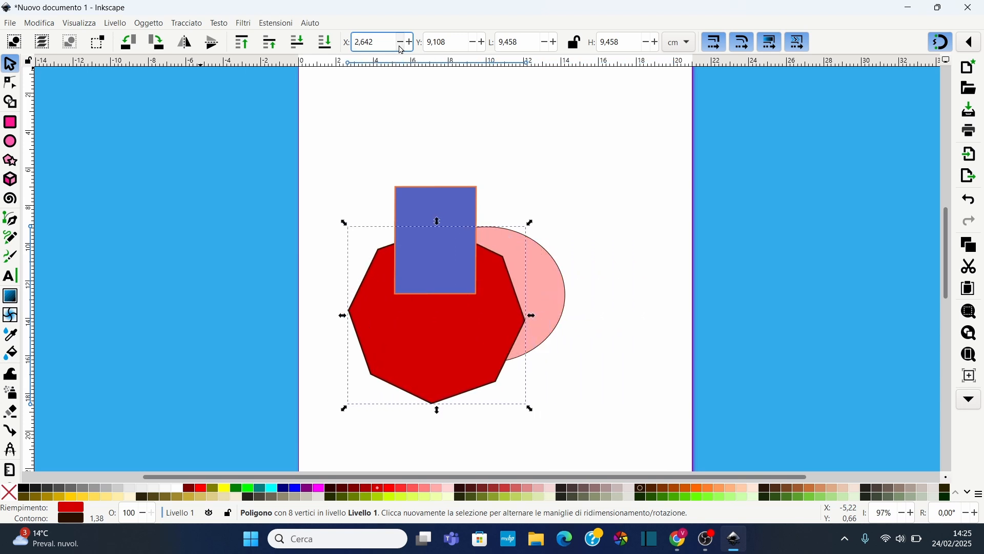
{"action": "left_click", "coordinate": [401, 50]}
{"action": "left_click", "coordinate": [401, 50]}
{"action": "left_click", "coordinate": [401, 50]}
{"action": "left_click", "coordinate": [401, 50]}
{"action": "left_click", "coordinate": [400, 50]}
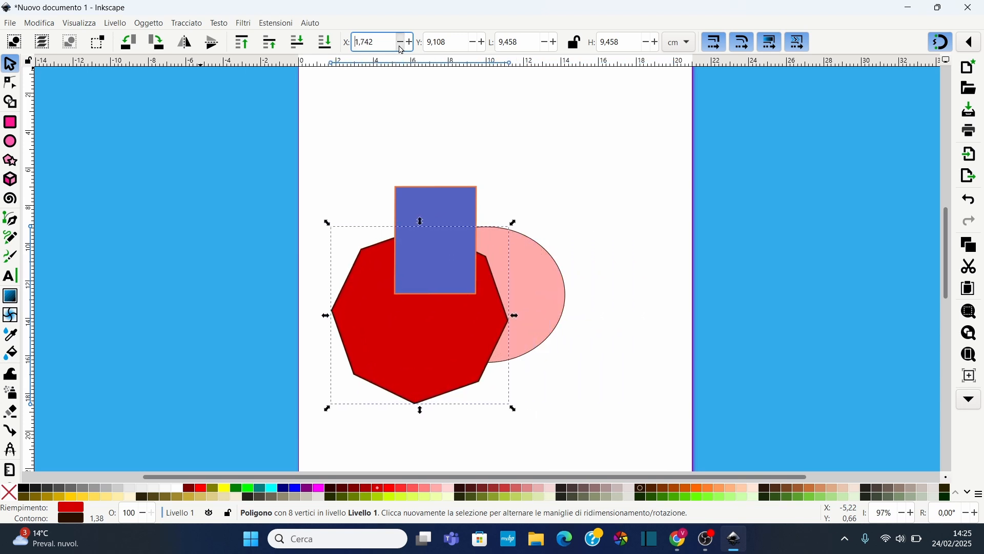
{"action": "left_click", "coordinate": [401, 49]}
{"action": "left_click", "coordinate": [401, 50]}
{"action": "left_click", "coordinate": [401, 49]}
{"action": "left_click", "coordinate": [400, 49]}
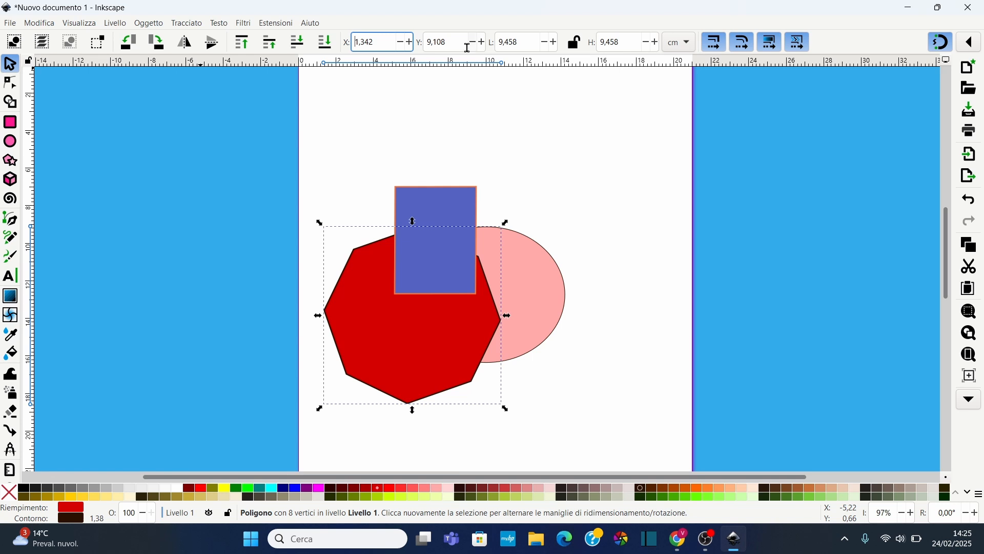
Resize the octagon with the width and height steppers, locking proportions while scaling, to about 14.2 × 12.2 cm
{"action": "left_click", "coordinate": [557, 49]}
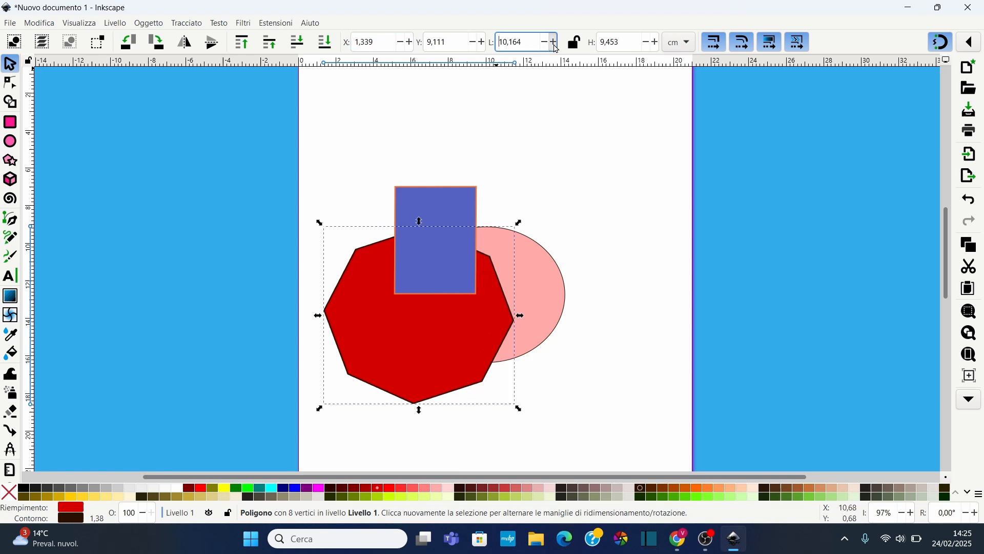
{"action": "left_click", "coordinate": [653, 48]}
{"action": "left_click", "coordinate": [654, 47]}
{"action": "left_click", "coordinate": [575, 44]}
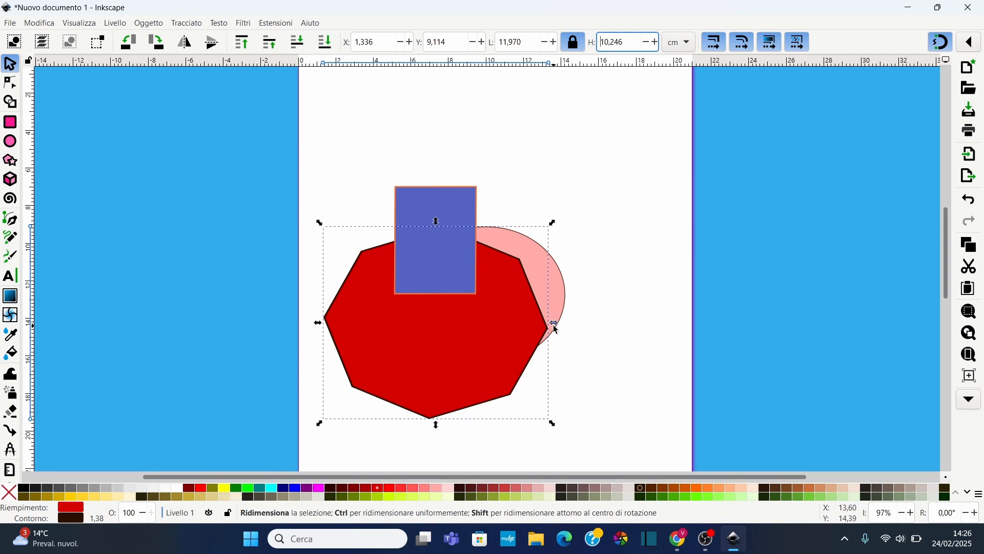
{"action": "left_click", "coordinate": [657, 44]}
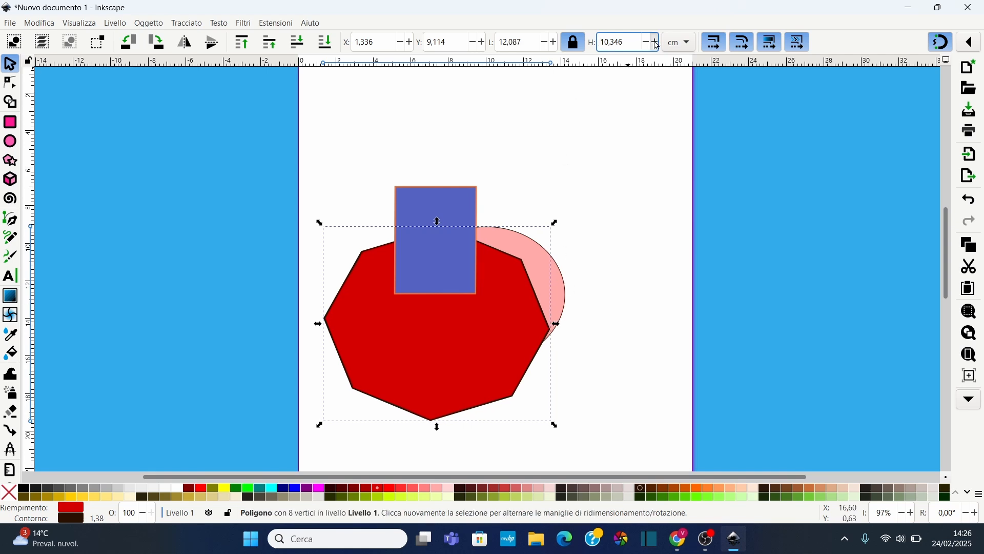
{"action": "left_click", "coordinate": [548, 43]}
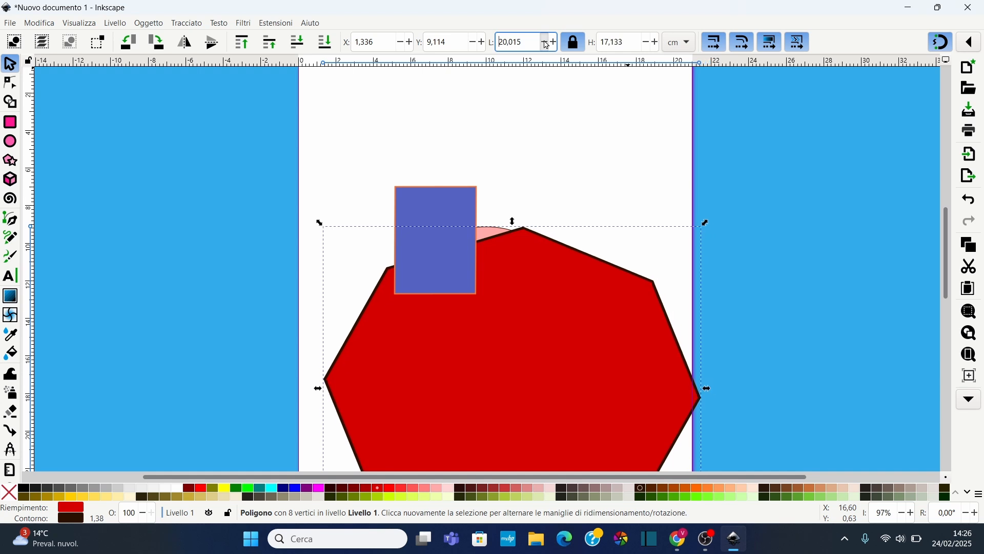
{"action": "left_click", "coordinate": [575, 44]}
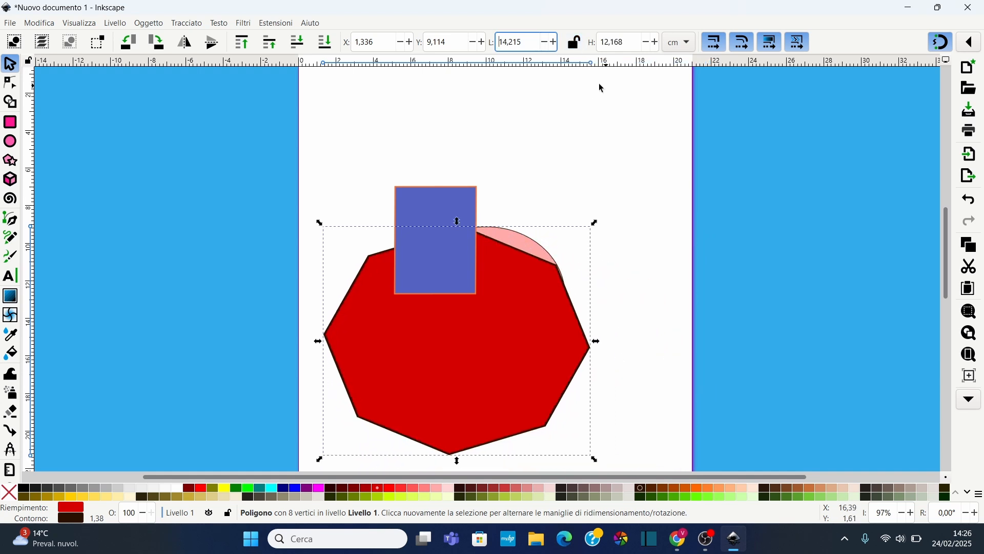
Open the Layers and Objects panel from the Layer menu and widen it
{"action": "scroll", "coordinate": [416, 69], "scroll_direction": "down", "scroll_amount": 2}
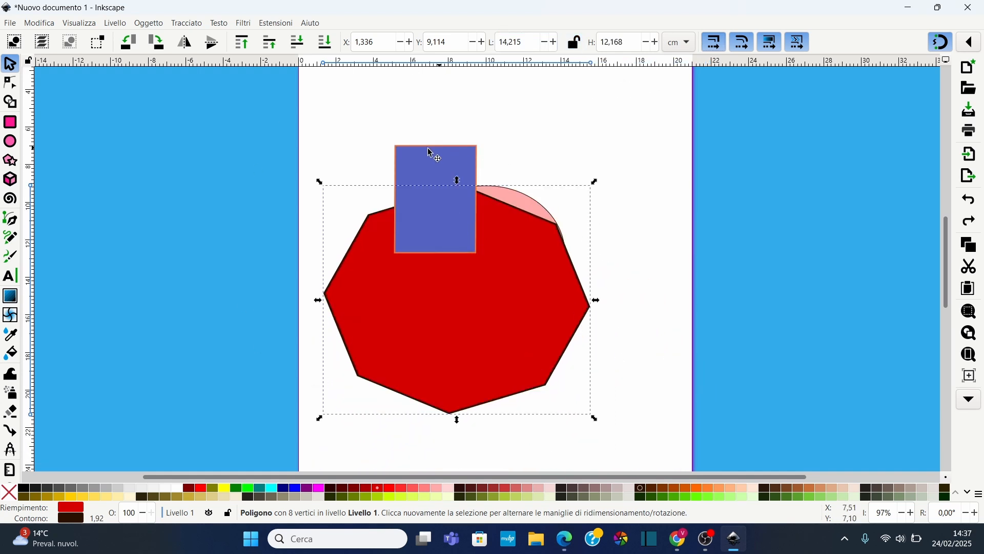
{"action": "left_click", "coordinate": [115, 23]}
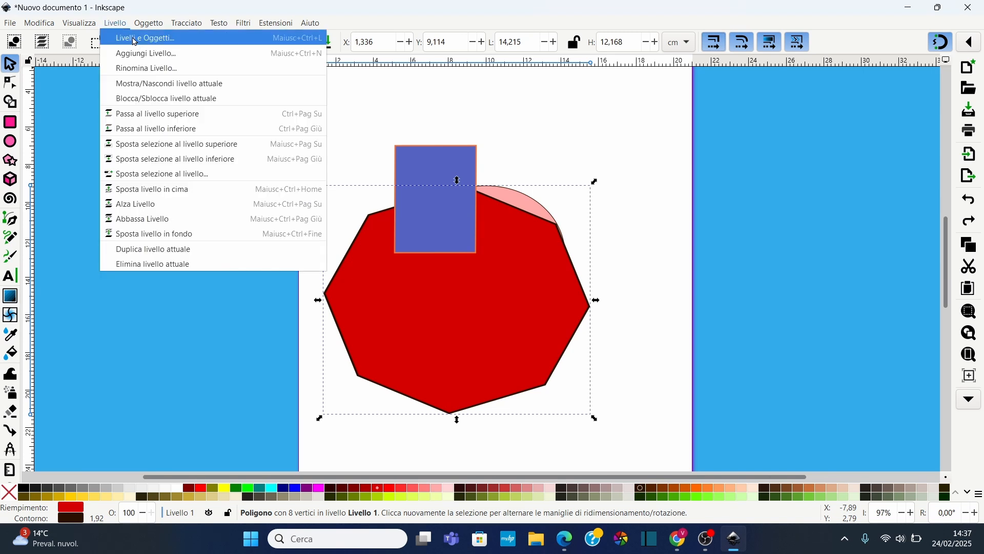
{"action": "left_click", "coordinate": [133, 37]}
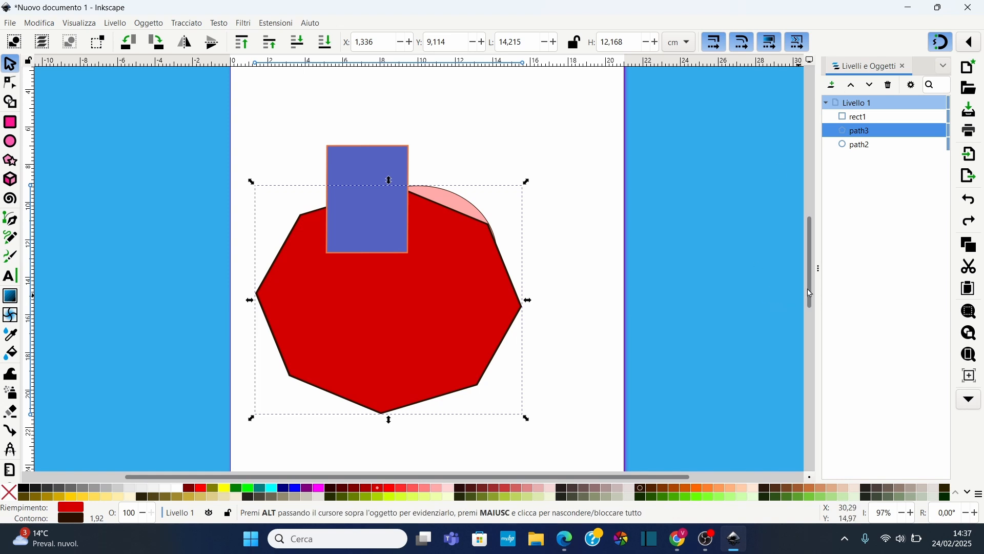
{"action": "left_click_drag", "start_coordinate": [818, 272], "coordinate": [778, 272]}
Select the ellipse in the object list, raise it to the top, then move it back to the bottom
{"action": "left_click", "coordinate": [818, 120]}
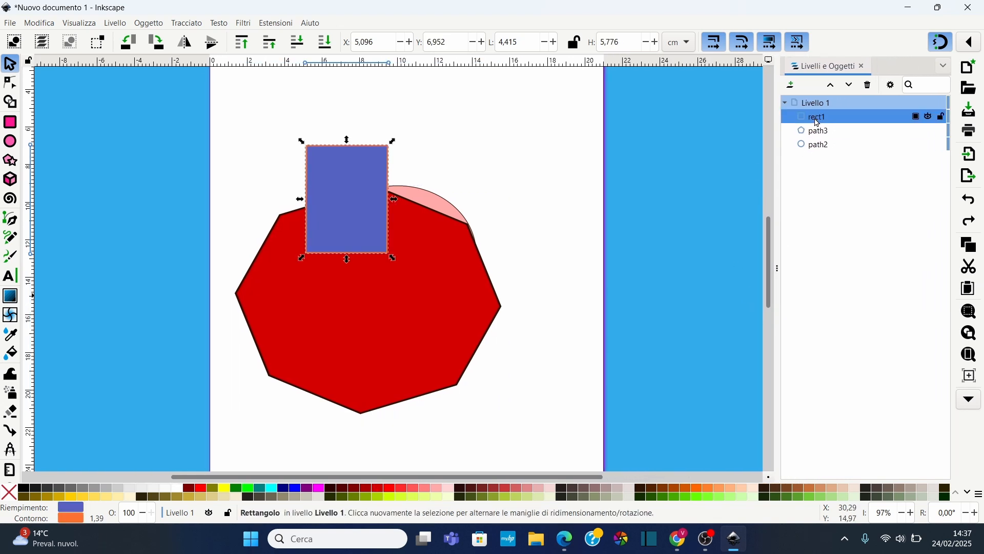
{"action": "left_click", "coordinate": [821, 132]}
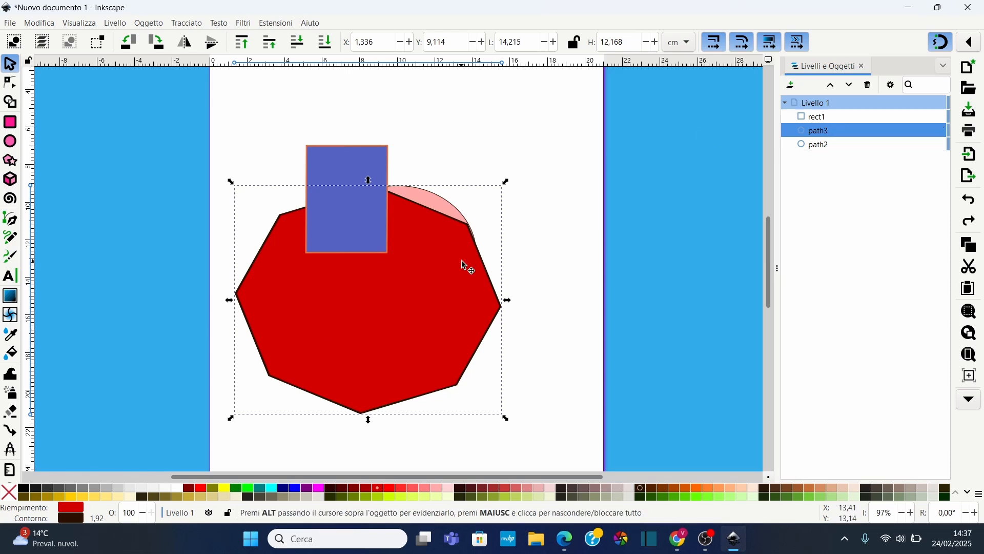
{"action": "left_click", "coordinate": [822, 148]}
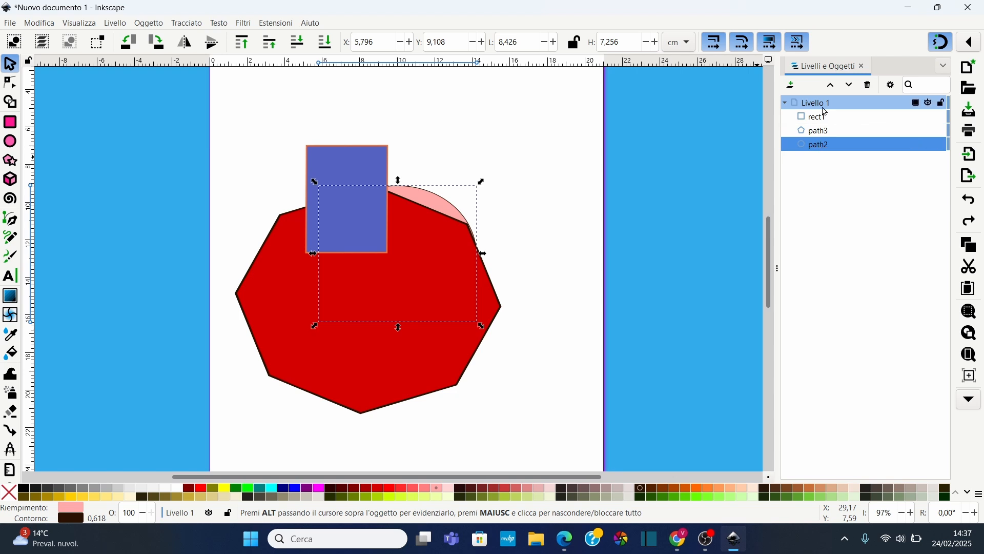
{"action": "left_click", "coordinate": [832, 87]}
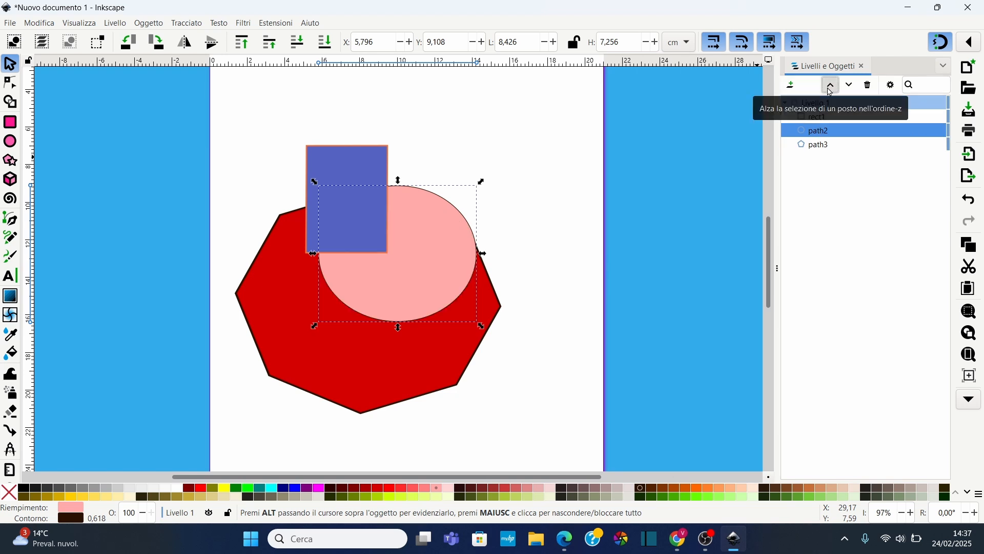
{"action": "left_click", "coordinate": [832, 87]}
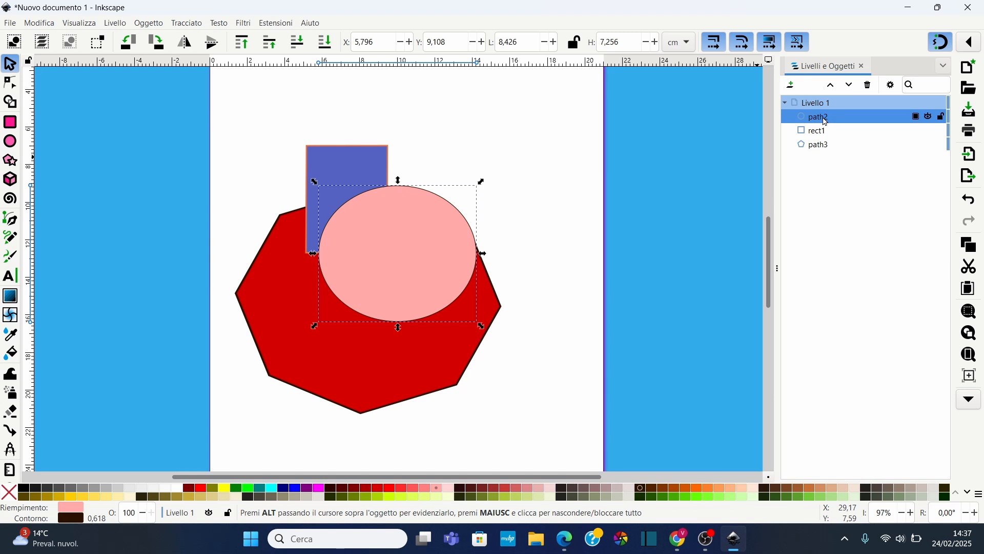
{"action": "left_click_drag", "start_coordinate": [826, 122], "coordinate": [831, 154]}
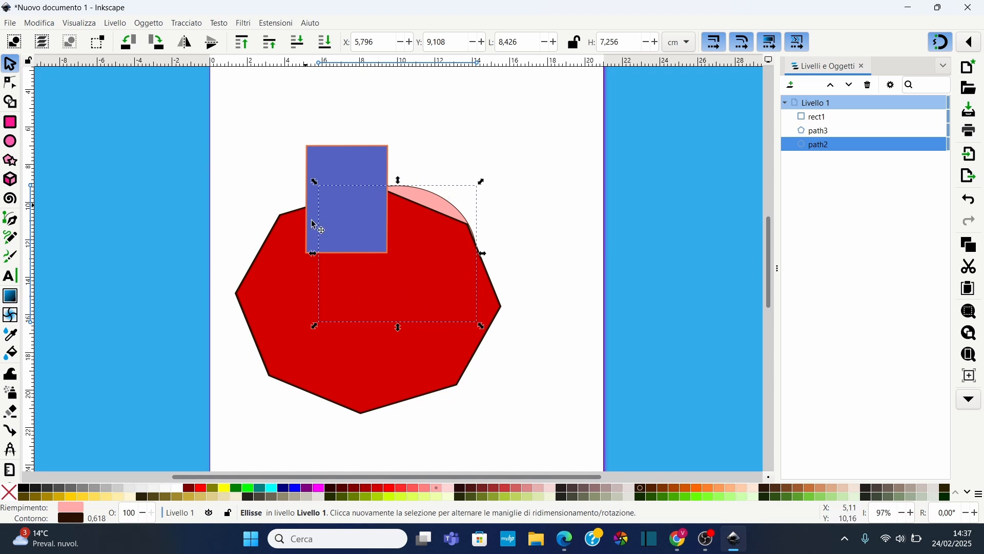
Delete the ellipse from the object list and undo the deletion
{"action": "left_click", "coordinate": [870, 87]}
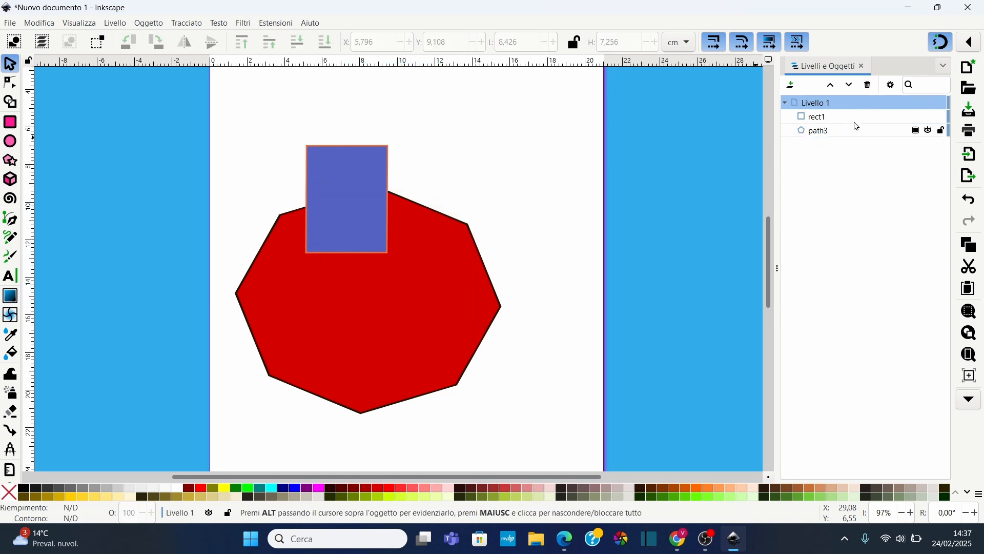
{"action": "key", "text": "ctrl+z"}
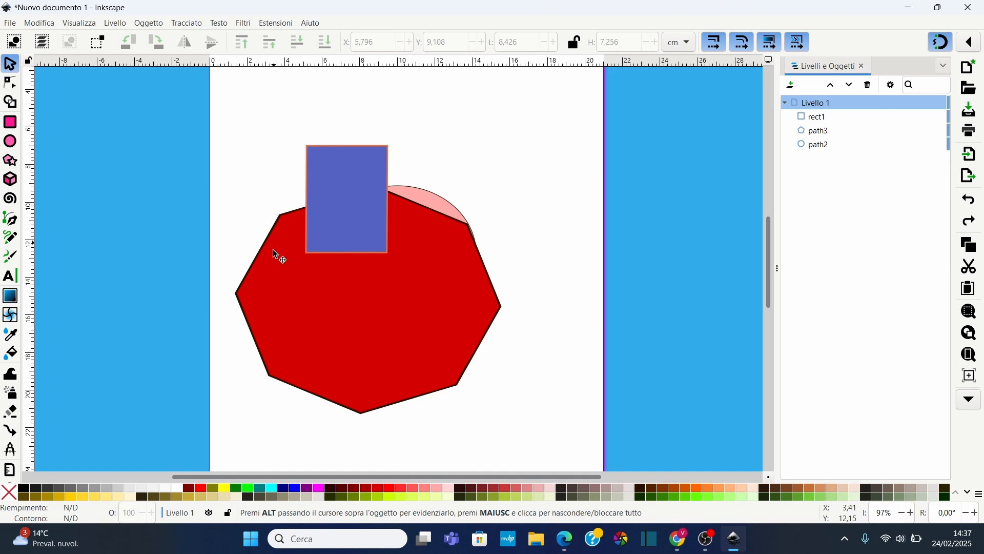
Inspect the object list's display options and select the ellipse in the list
{"action": "left_click", "coordinate": [893, 86]}
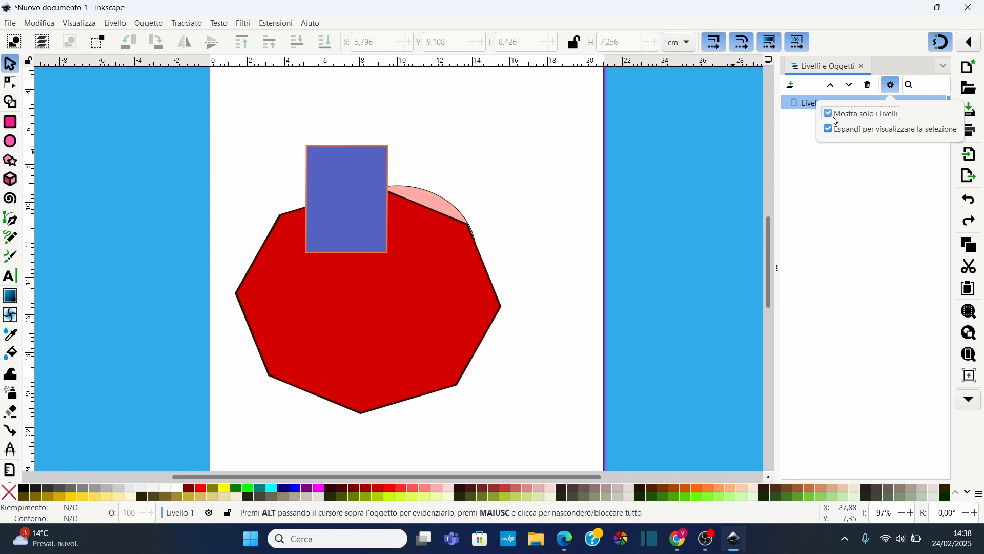
{"action": "left_click", "coordinate": [894, 91]}
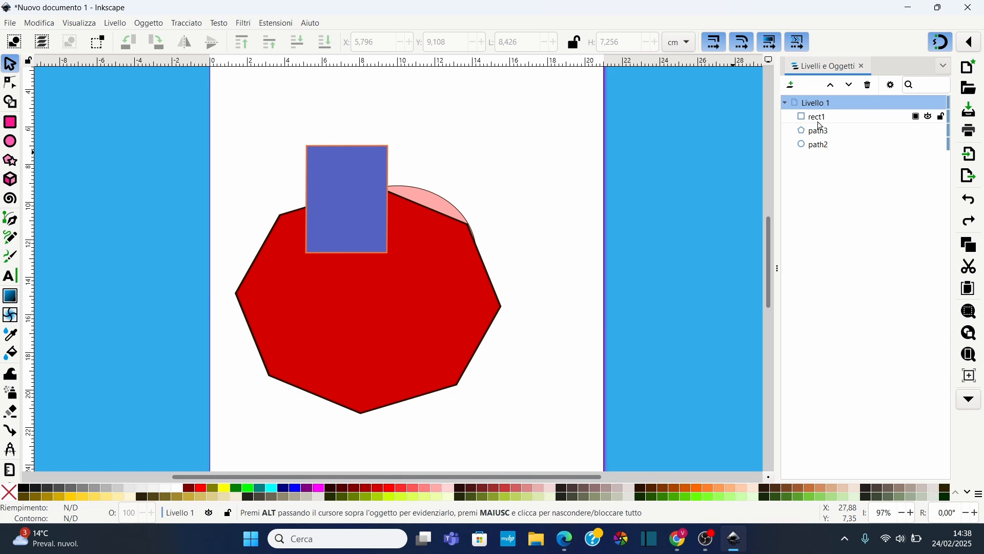
{"action": "left_click", "coordinate": [821, 147]}
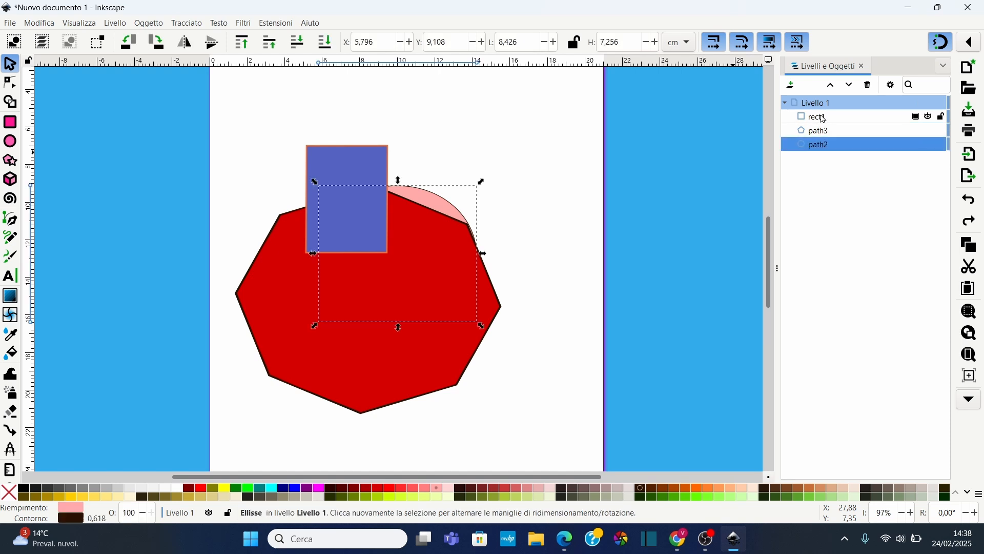
Select the rectangle and try the Scurito blend mode on it, then restore Normale
{"action": "left_click", "coordinate": [821, 119]}
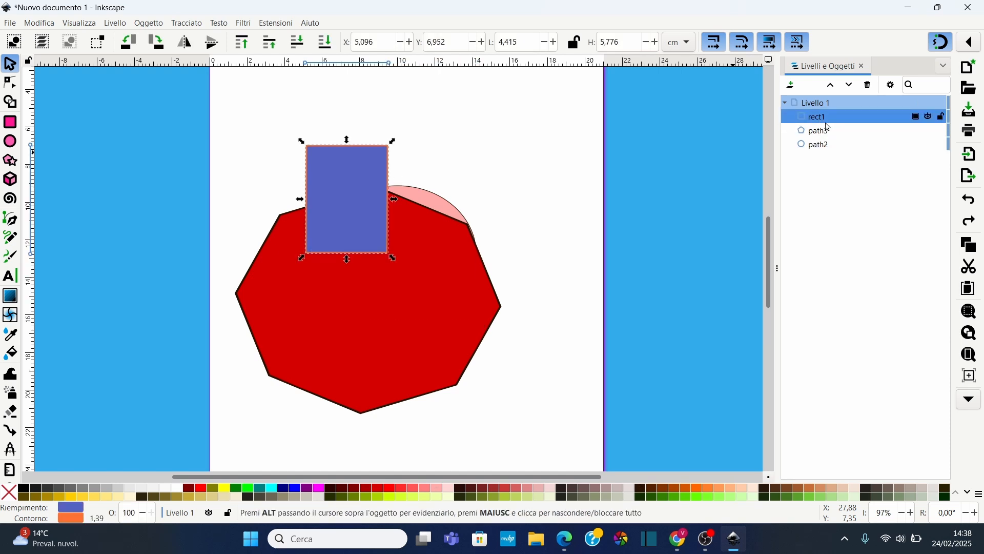
{"action": "left_click", "coordinate": [918, 117]}
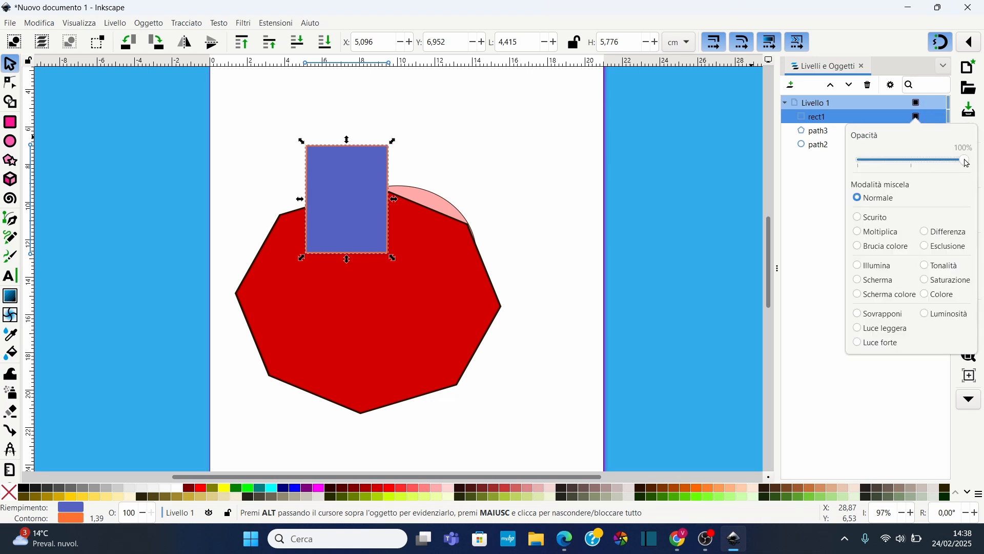
{"action": "mouse_move", "coordinate": [967, 163]}
{"action": "left_mouse_down"}
{"action": "mouse_move", "coordinate": [912, 162]}
{"action": "mouse_move", "coordinate": [975, 161]}
{"action": "left_mouse_up"}
{"action": "left_click", "coordinate": [862, 220]}
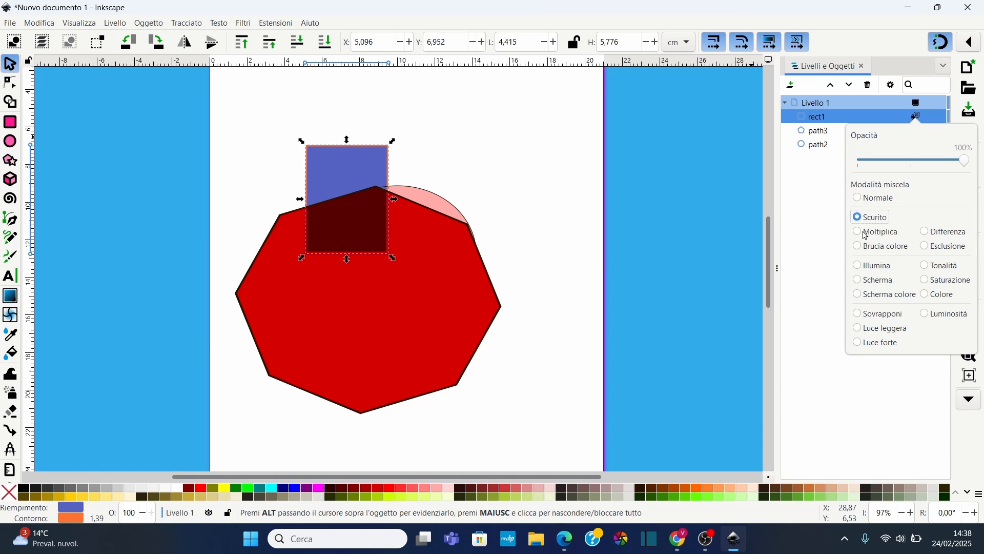
{"action": "left_click", "coordinate": [862, 200]}
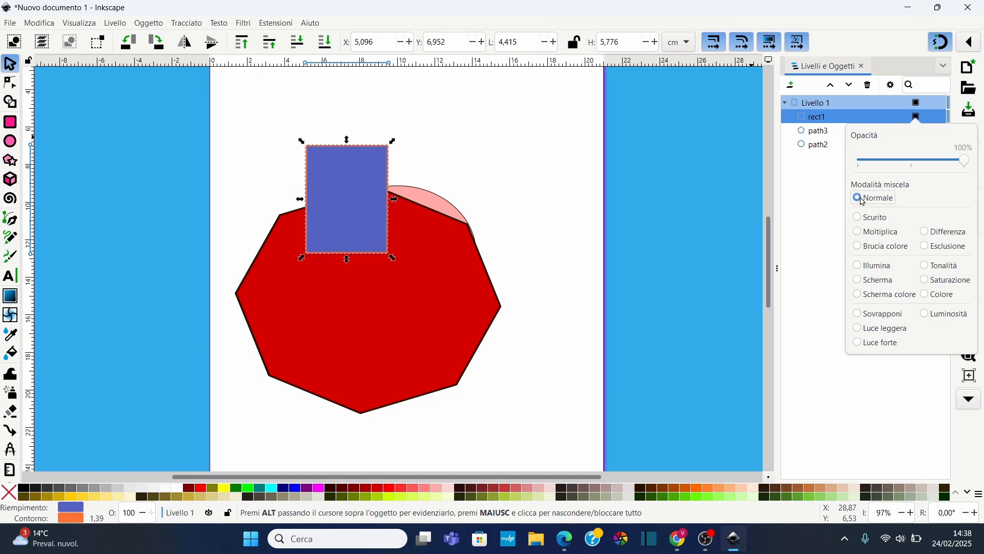
{"action": "left_click", "coordinate": [921, 108]}
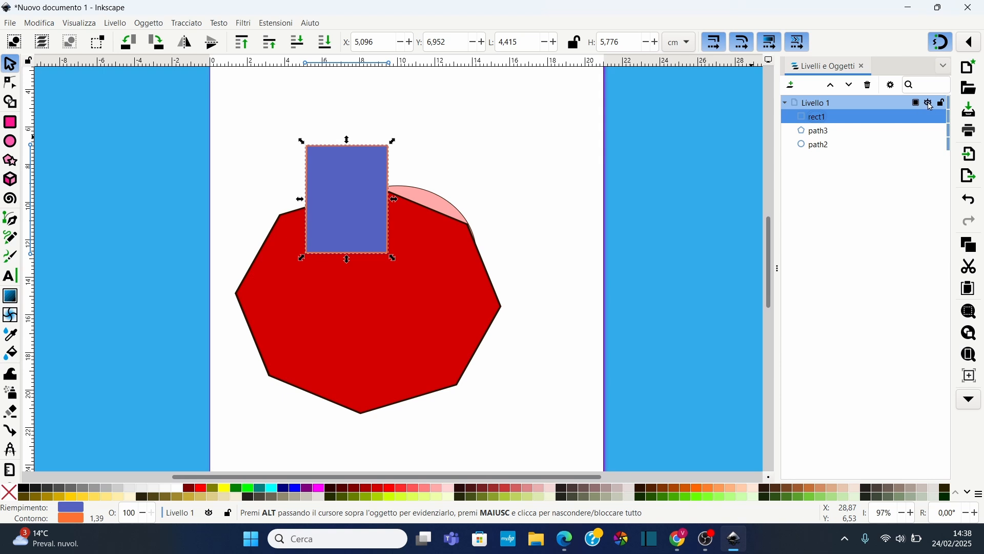
Toggle the visibility of Livello 1 off and back on
{"action": "left_click", "coordinate": [930, 103]}
{"action": "left_click", "coordinate": [930, 103]}
{"action": "left_click", "coordinate": [930, 104]}
{"action": "left_click", "coordinate": [930, 104]}
{"action": "left_click", "coordinate": [931, 104]}
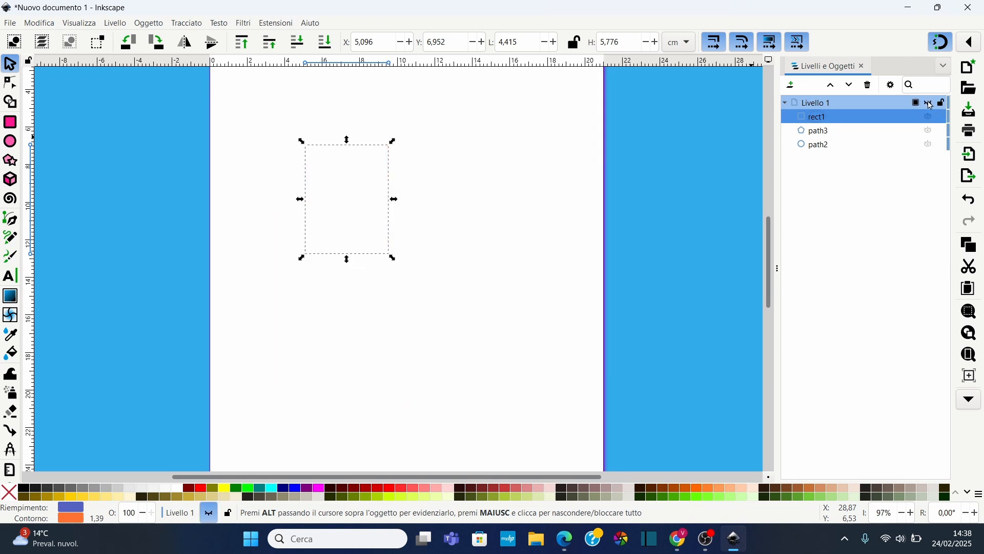
{"action": "left_click", "coordinate": [930, 104]}
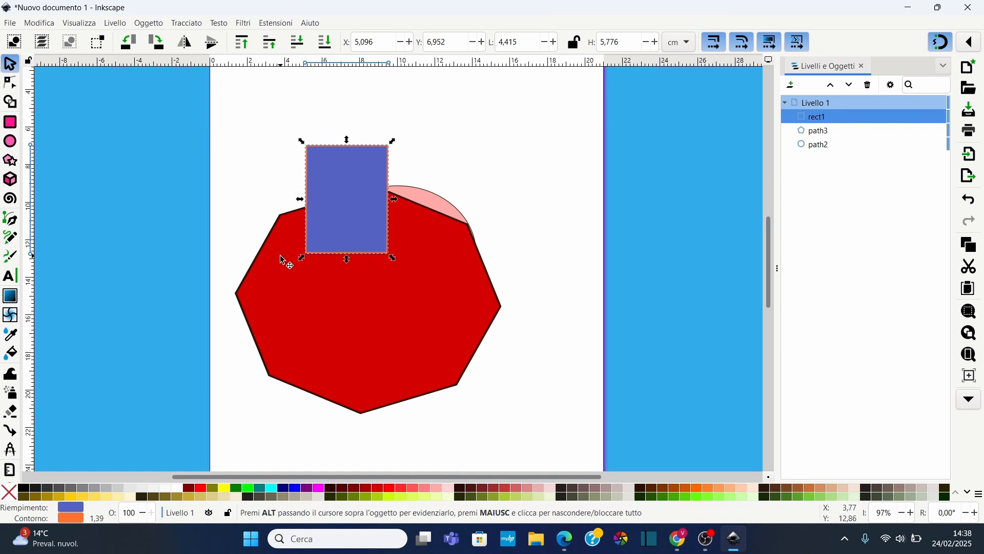
Add a new layer, Livello 2, above Livello 1
{"action": "mouse_move", "coordinate": [837, 119]}
{"action": "left_click", "coordinate": [792, 84]}
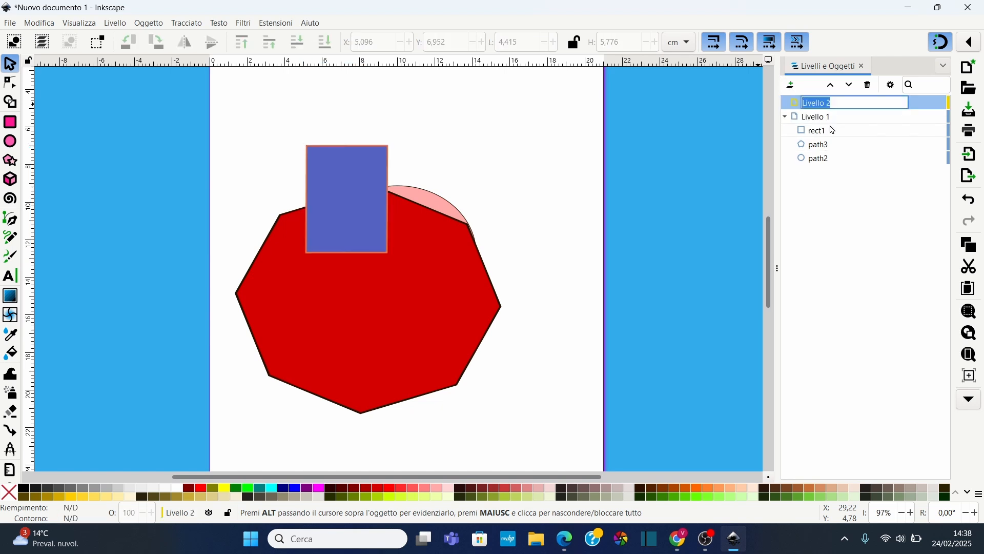
{"action": "key", "text": "Return"}
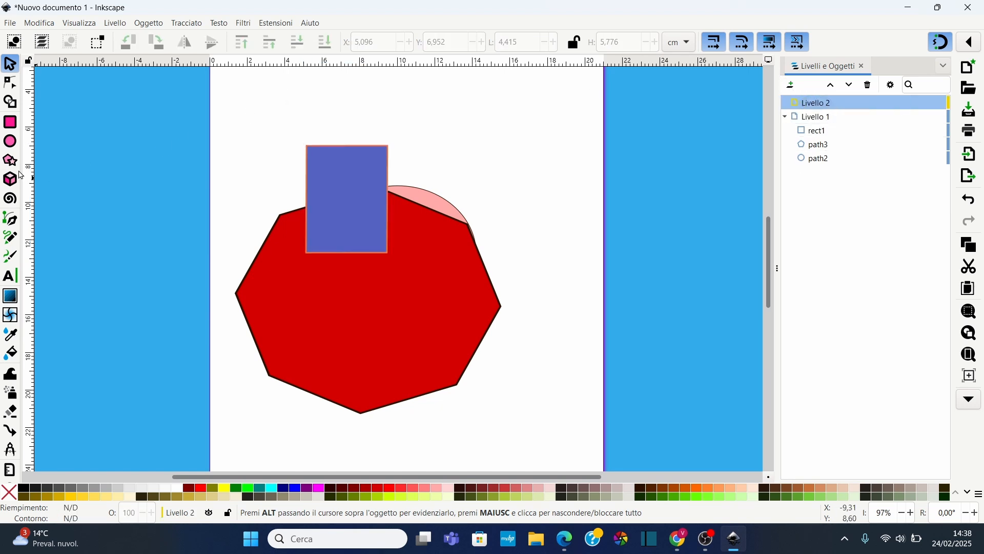
Draw an ellipse about 4.9 × 4.5 cm on the new layer and fill it light pink
{"action": "left_click", "coordinate": [10, 141]}
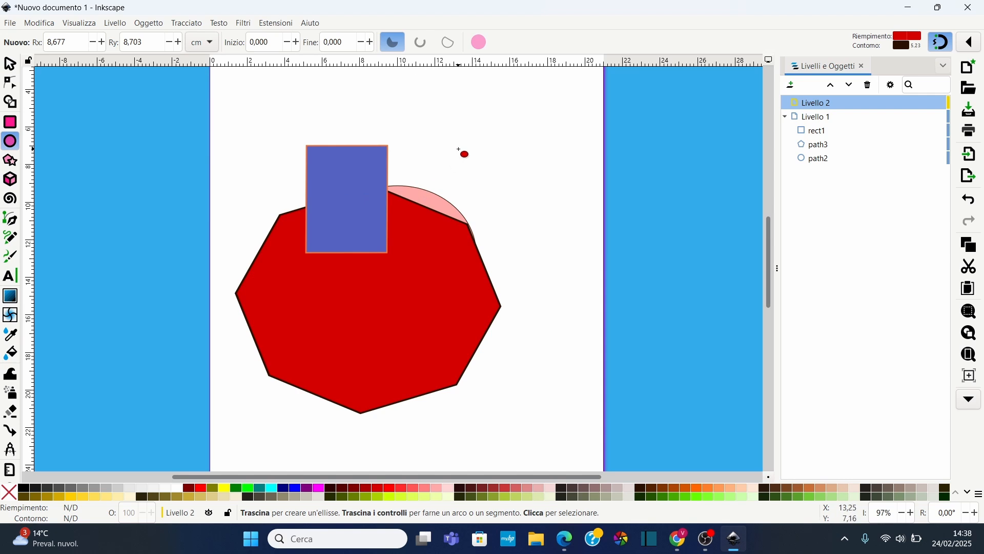
{"action": "left_click_drag", "start_coordinate": [460, 149], "coordinate": [551, 230]}
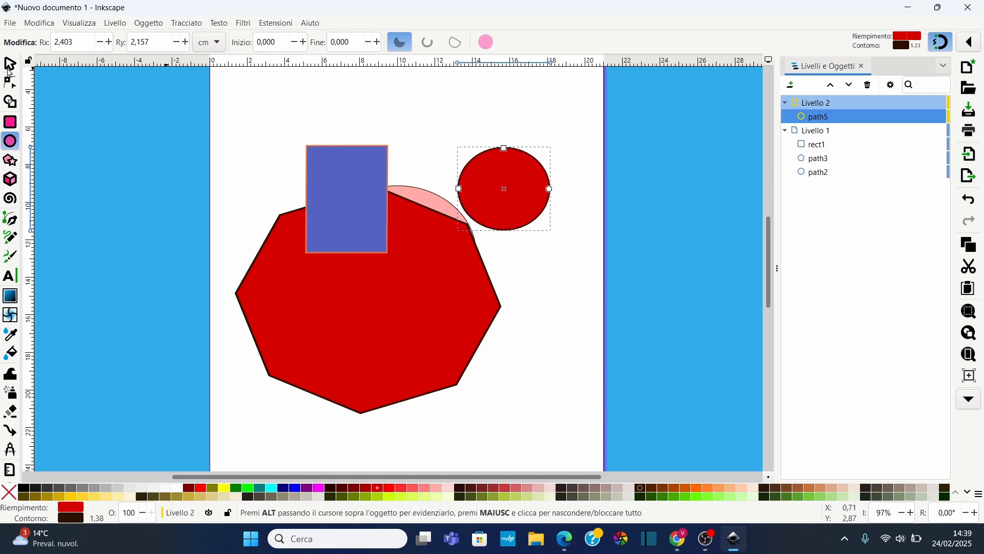
{"action": "key", "text": "s"}
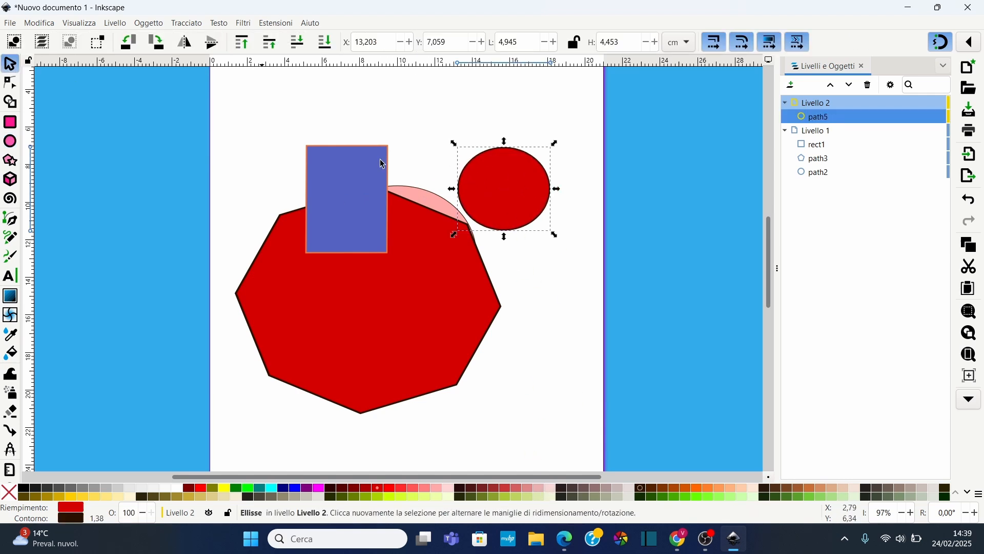
{"action": "left_click", "coordinate": [536, 489]}
Move the light pink ellipse onto the octagon's right side
{"action": "left_click_drag", "start_coordinate": [512, 220], "coordinate": [433, 325]}
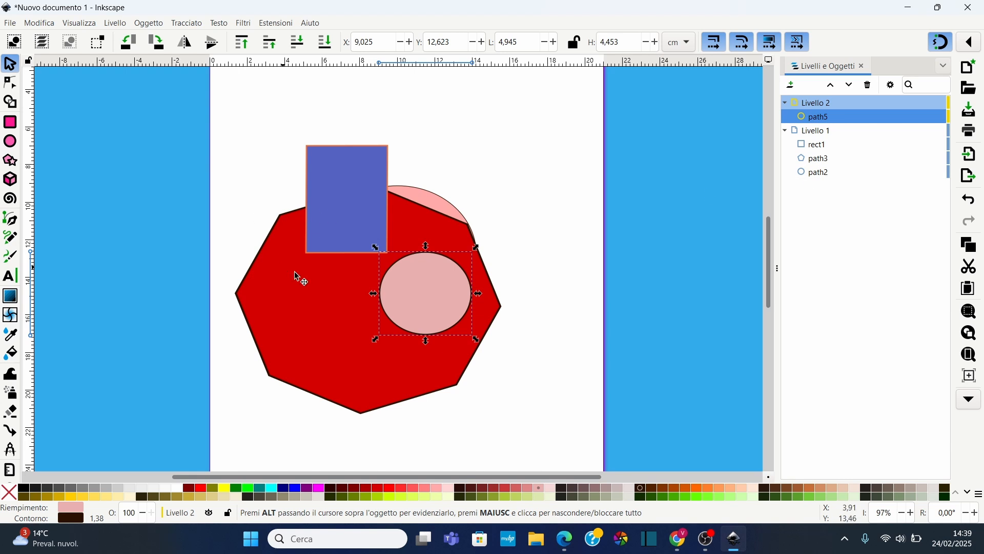
Move Livello 2 below Livello 1 and drag the light pink ellipse into Livello 1
{"action": "left_click_drag", "start_coordinate": [820, 105], "coordinate": [815, 198]}
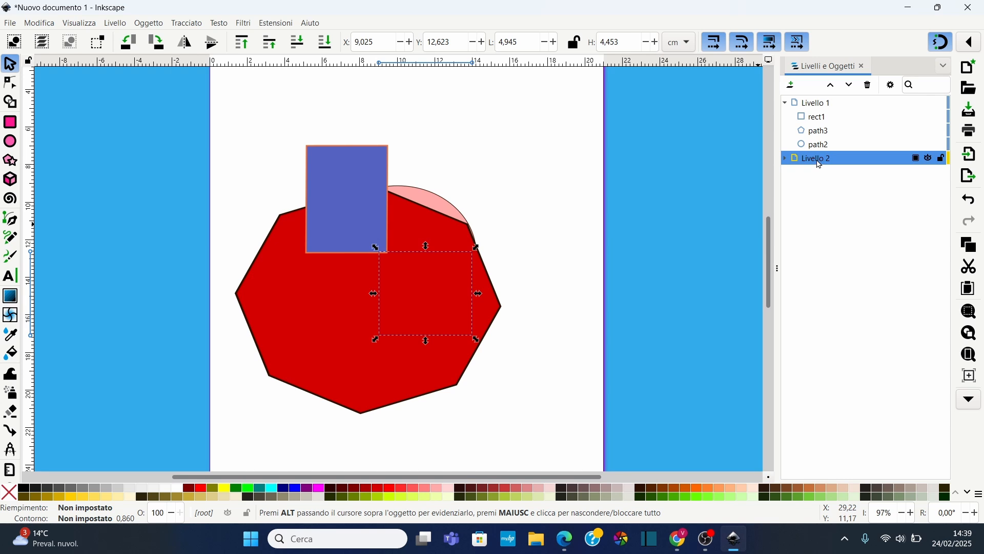
{"action": "left_click", "coordinate": [786, 158]}
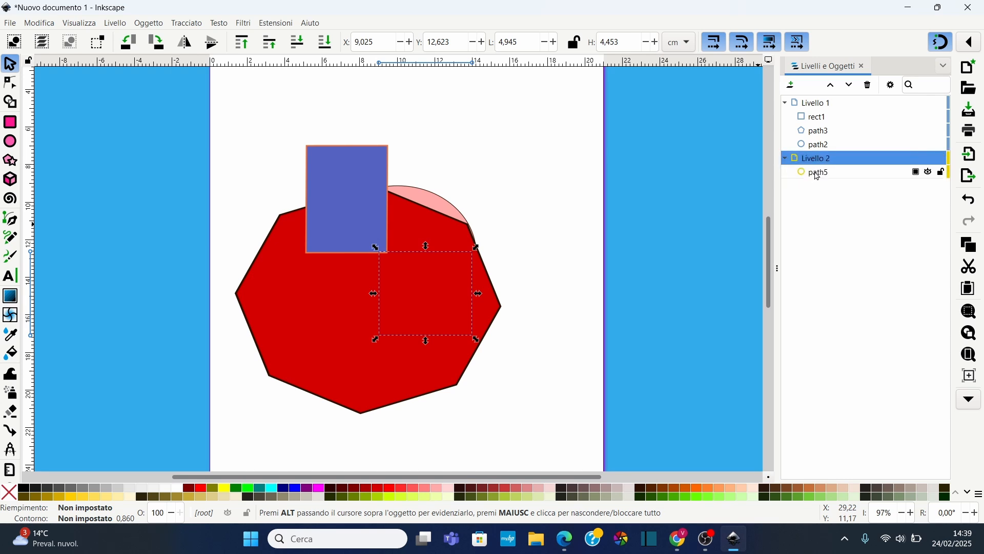
{"action": "left_click_drag", "start_coordinate": [819, 176], "coordinate": [833, 137]}
{"action": "left_click_drag", "start_coordinate": [827, 148], "coordinate": [826, 148]}
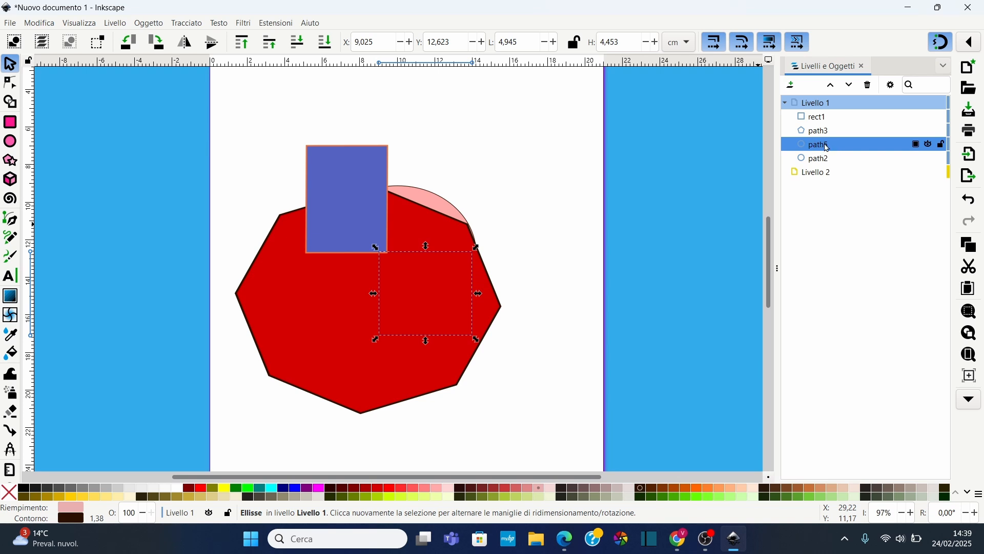
Raise the light pink ellipse to the top of Livello 1 and delete the empty Livello 2
{"action": "left_click", "coordinate": [833, 85]}
{"action": "left_click", "coordinate": [834, 88]}
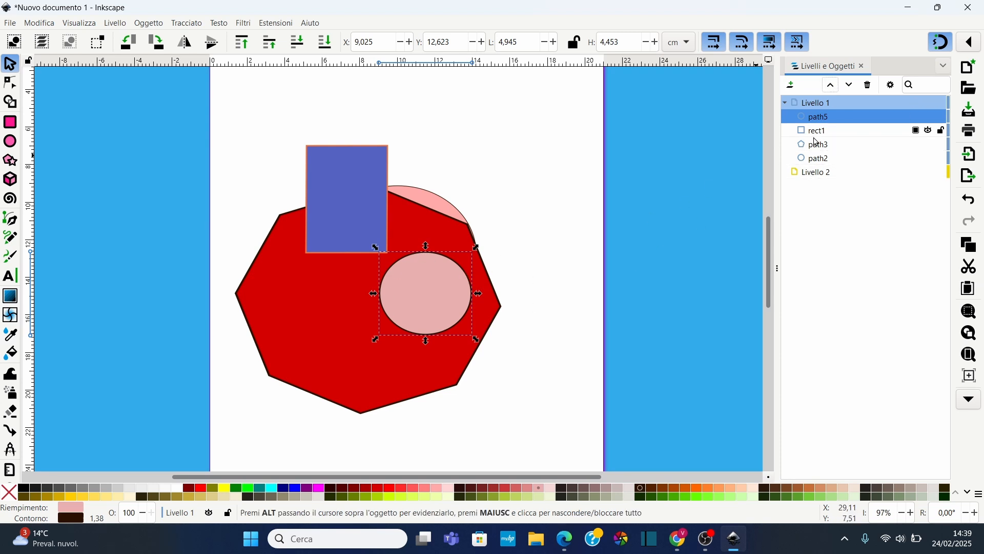
{"action": "left_click", "coordinate": [804, 177]}
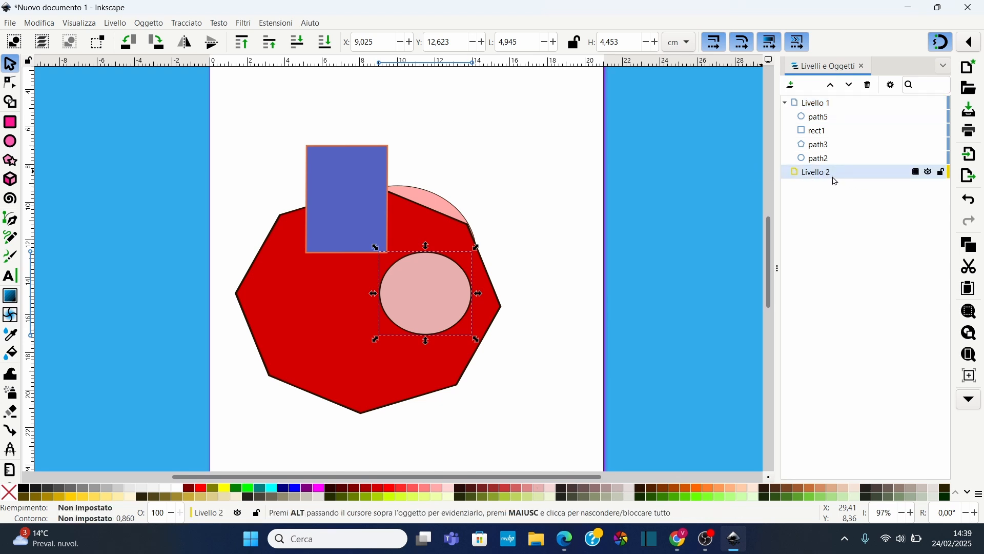
{"action": "left_click", "coordinate": [873, 86]}
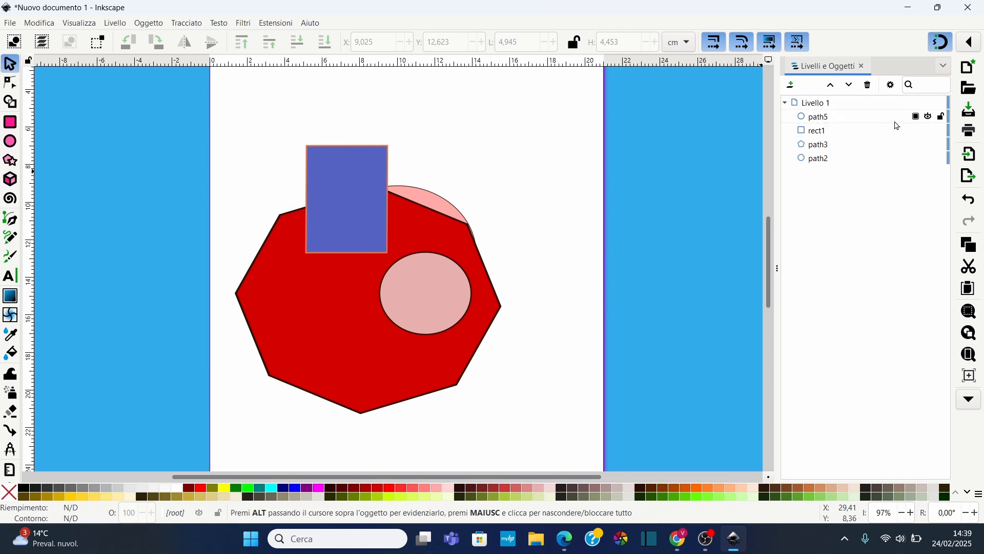
Toggle the light pink ellipse's and Livello 1's visibility off and back on
{"action": "left_click", "coordinate": [830, 119]}
{"action": "left_click", "coordinate": [929, 117]}
{"action": "left_click", "coordinate": [929, 117]}
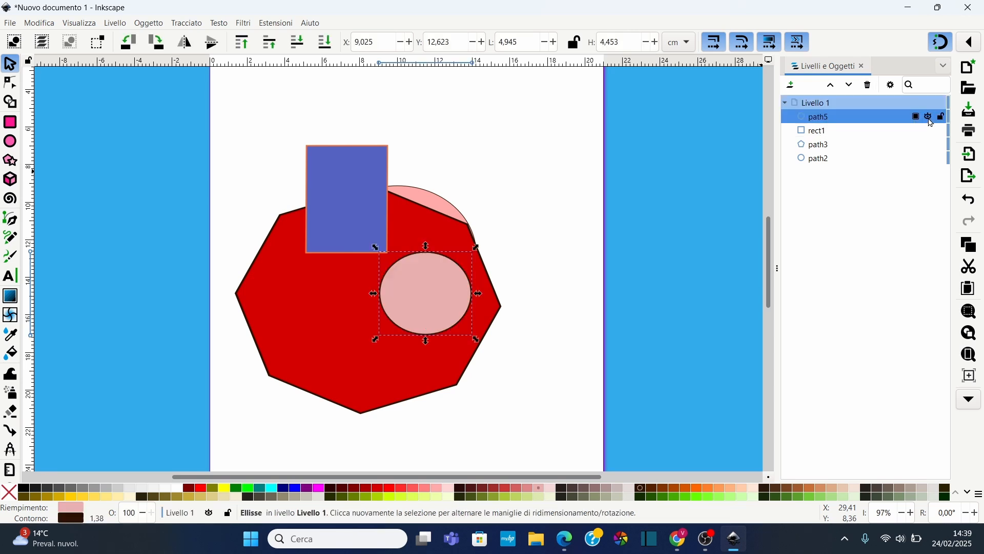
{"action": "left_click", "coordinate": [930, 118]}
{"action": "left_click", "coordinate": [930, 118]}
{"action": "left_click", "coordinate": [930, 104]}
{"action": "left_click", "coordinate": [930, 105]}
Move the light pink ellipse slightly left and down inside the octagon
{"action": "left_click", "coordinate": [820, 145]}
{"action": "left_click", "coordinate": [818, 117]}
{"action": "left_click", "coordinate": [401, 219]}
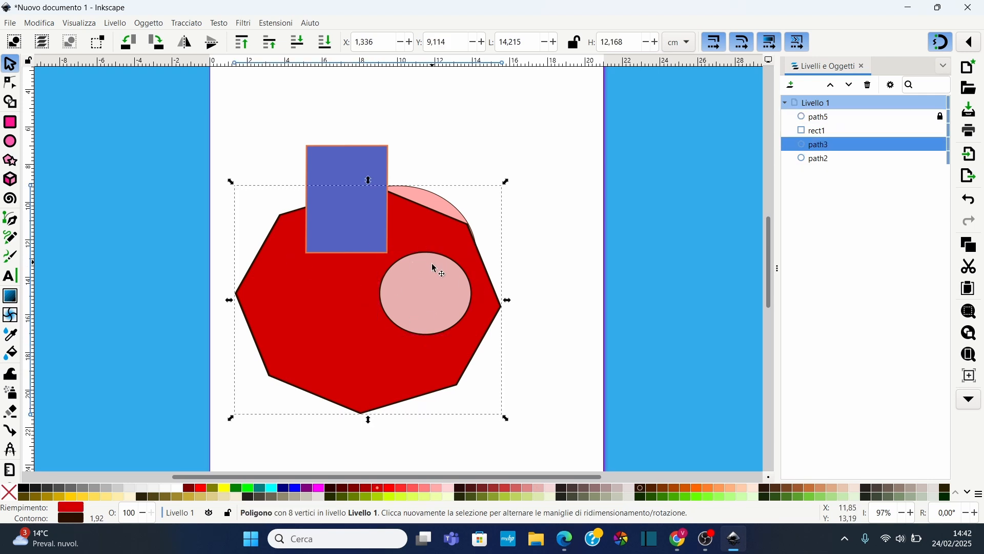
{"action": "key", "text": "asterisk"}
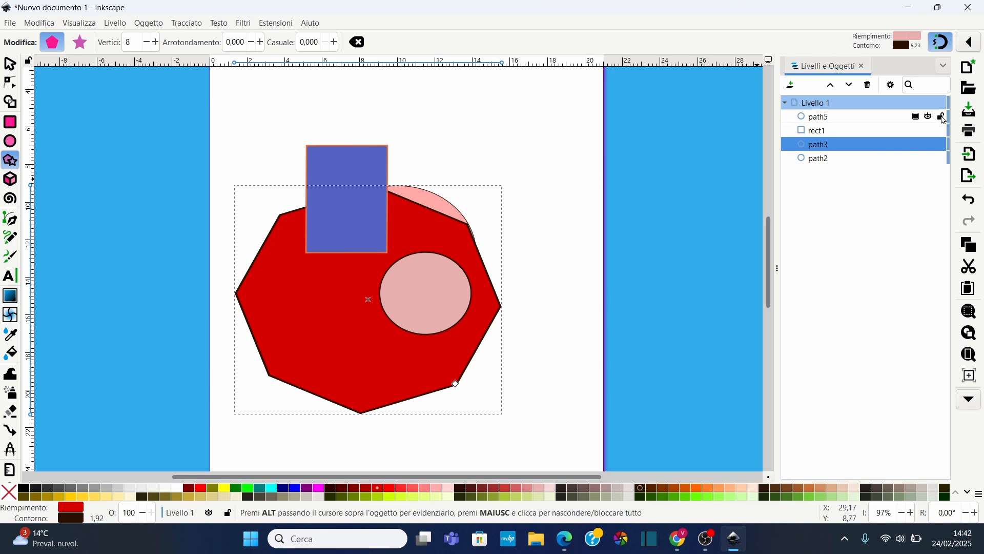
{"action": "left_click", "coordinate": [441, 300]}
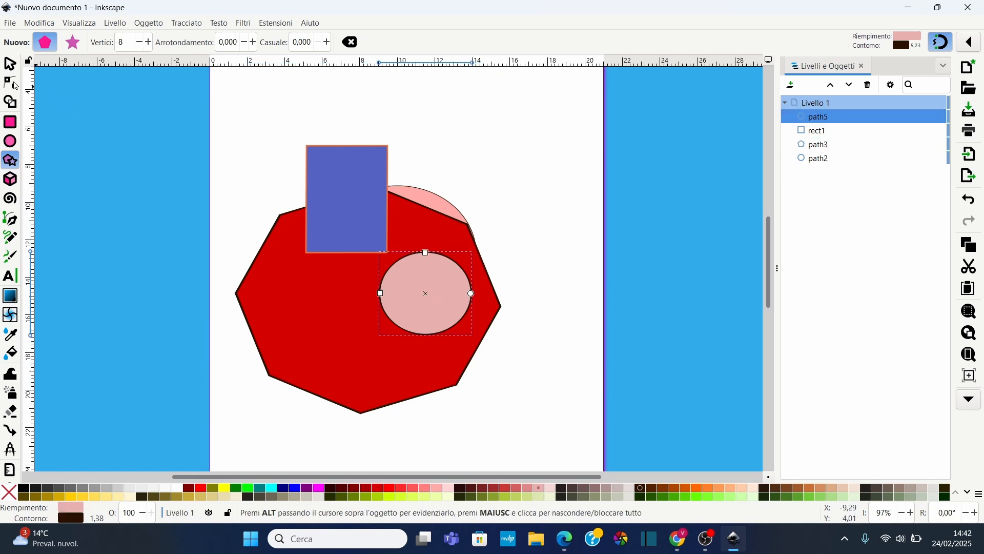
{"action": "left_click", "coordinate": [10, 64]}
{"action": "left_click_drag", "start_coordinate": [430, 294], "coordinate": [408, 303]}
{"action": "left_click", "coordinate": [589, 229]}
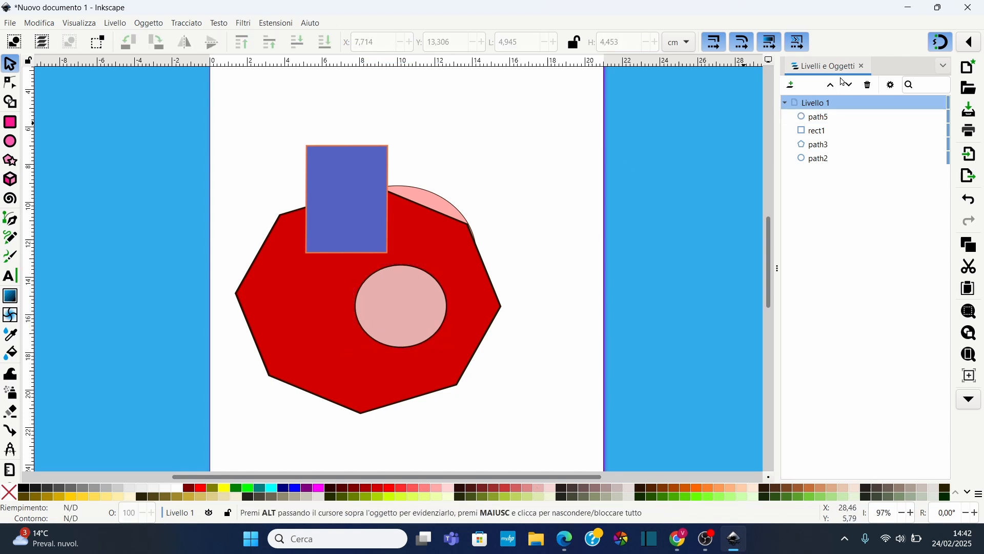
Close the Layers and Objects panel and shift the blue rectangle slightly left
{"action": "left_click", "coordinate": [865, 67]}
{"action": "scroll", "coordinate": [523, 305], "scroll_direction": "down", "scroll_amount": 1, "text": "ctrl"}
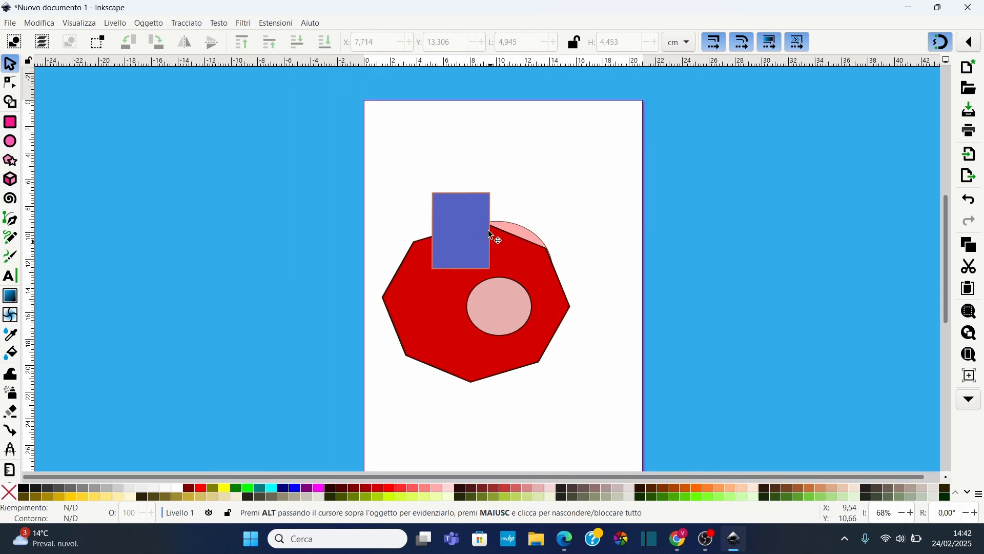
{"action": "left_click", "coordinate": [460, 235]}
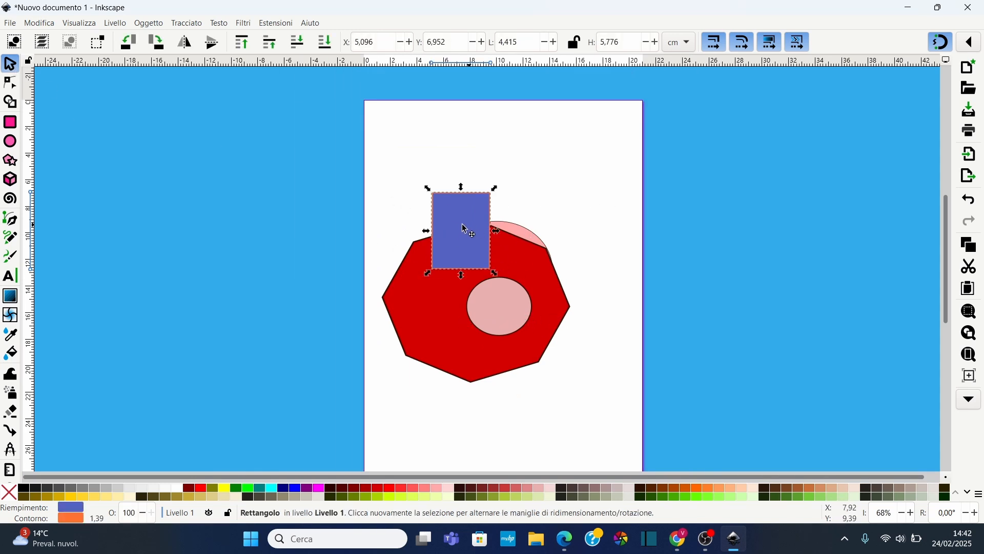
{"action": "left_click_drag", "start_coordinate": [464, 229], "coordinate": [433, 229]}
Move the large pink ellipse up and to the right, above the octagon's edge
{"action": "left_click", "coordinate": [520, 235]}
{"action": "left_click", "coordinate": [531, 239]}
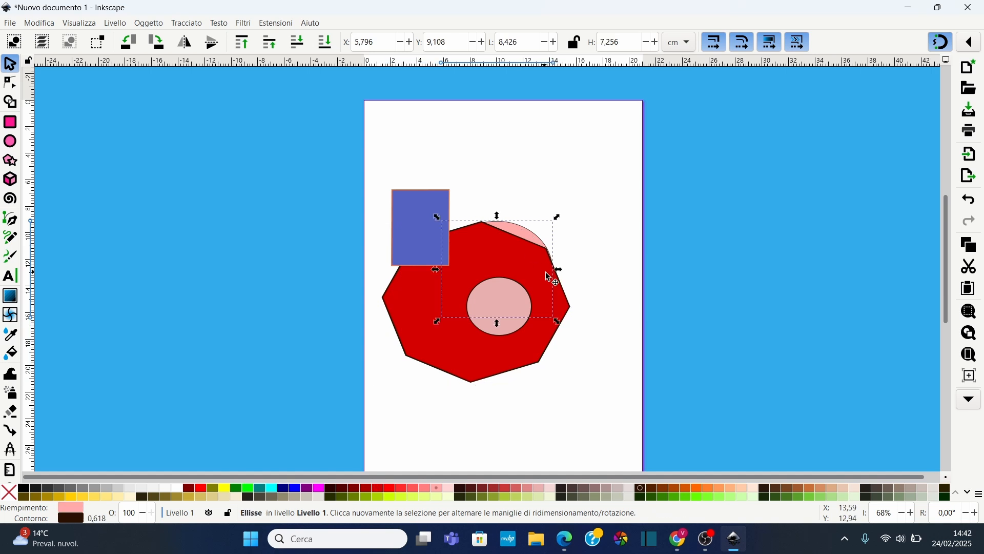
{"action": "left_click_drag", "start_coordinate": [533, 232], "coordinate": [562, 186]}
Move the small light pink ellipse onto the octagon's right edge and deselect
{"action": "left_click", "coordinate": [508, 313]}
{"action": "left_click_drag", "start_coordinate": [506, 322], "coordinate": [574, 330]}
{"action": "key", "text": "Escape"}
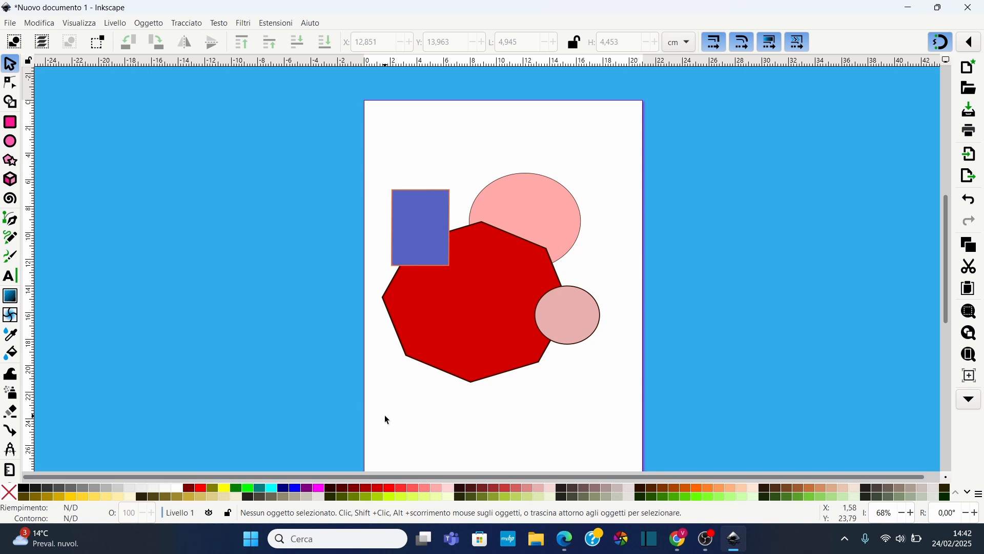
Select all four shapes and enlarge them slightly to about 17.2 × 16.1 cm
{"action": "left_click_drag", "start_coordinate": [386, 416], "coordinate": [597, 148]}
{"action": "key", "text": "Escape"}
{"action": "left_click_drag", "start_coordinate": [613, 436], "coordinate": [340, 139]}
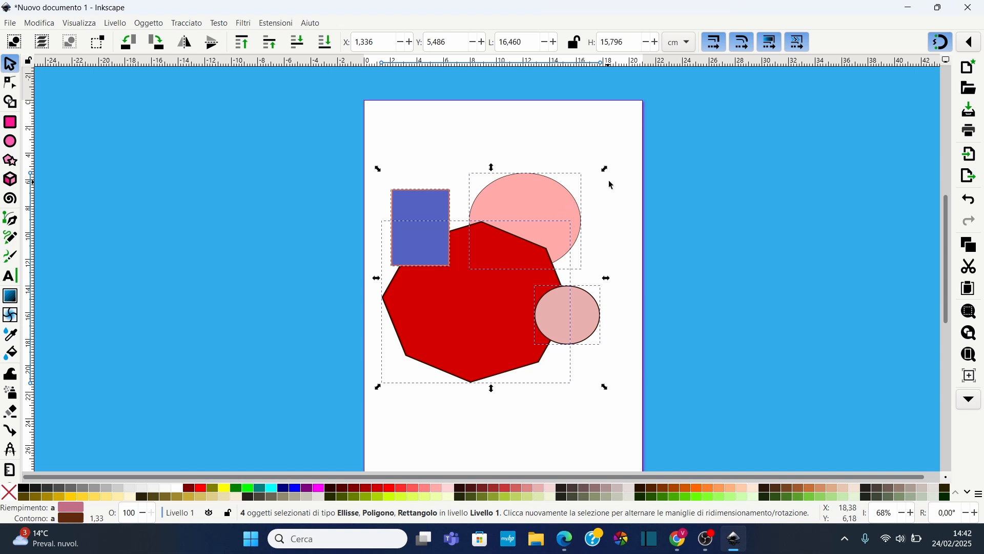
{"action": "mouse_move", "coordinate": [605, 168]}
{"action": "left_mouse_down"}
{"action": "mouse_move", "coordinate": [546, 212]}
{"action": "mouse_move", "coordinate": [630, 228]}
{"action": "mouse_move", "coordinate": [624, 167]}
{"action": "mouse_move", "coordinate": [533, 213]}
{"action": "mouse_move", "coordinate": [638, 206]}
{"action": "mouse_move", "coordinate": [579, 187]}
{"action": "mouse_move", "coordinate": [614, 165]}
{"action": "left_mouse_up"}
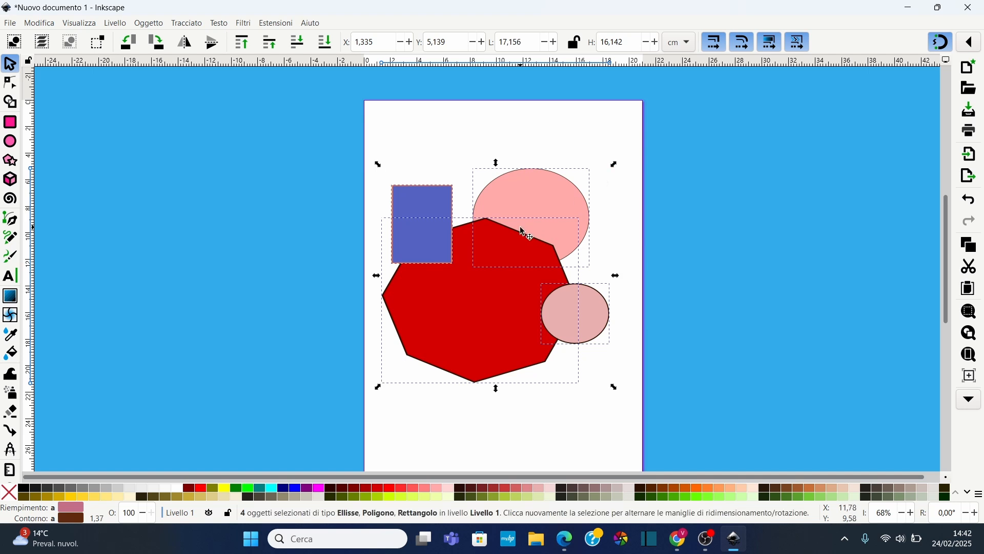
Group the four shapes and resize the group to about 15.1 × 17.0 cm
{"action": "key", "text": "ctrl+g"}
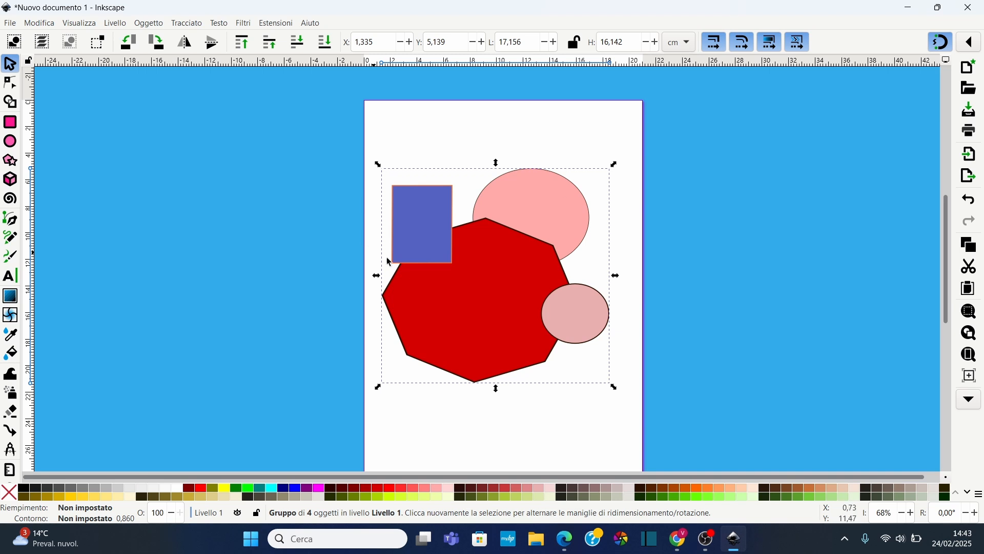
{"action": "left_click_drag", "start_coordinate": [615, 164], "coordinate": [584, 166]}
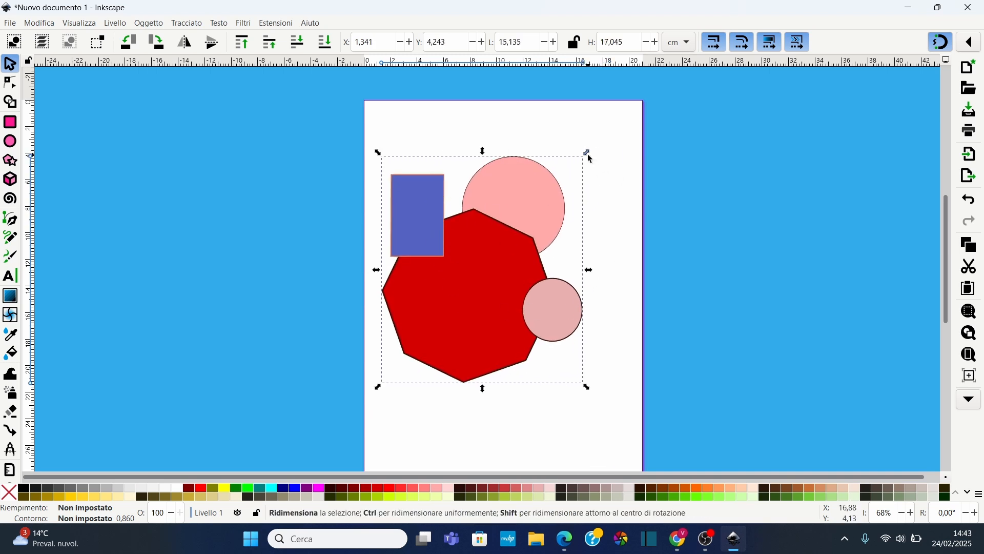
Resize the group to about 17.3 × 16.4 cm and undo an accidental skew
{"action": "left_click_drag", "start_coordinate": [587, 153], "coordinate": [550, 152]}
{"action": "left_click", "coordinate": [520, 225]}
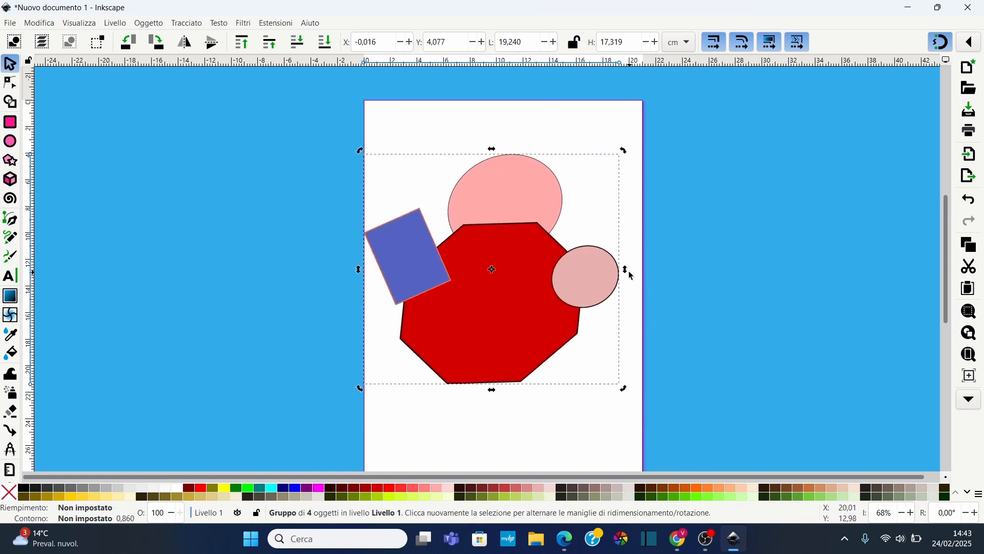
{"action": "mouse_move", "coordinate": [629, 271]}
{"action": "left_mouse_down"}
{"action": "mouse_move", "coordinate": [622, 227]}
{"action": "mouse_move", "coordinate": [623, 266]}
{"action": "left_mouse_up"}
{"action": "key", "text": "ctrl+z"}
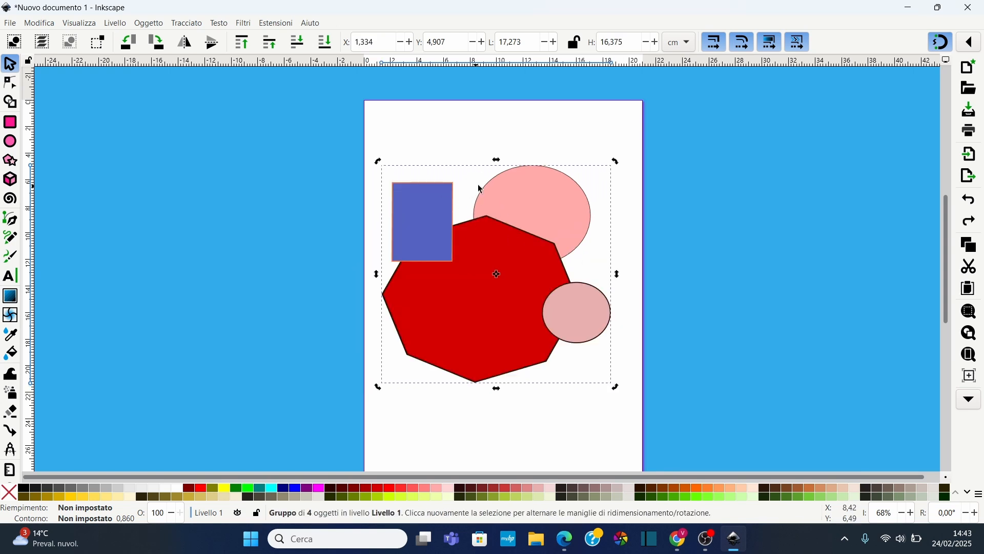
Ungroup the four shapes and deselect everything
{"action": "left_click", "coordinate": [487, 138]}
{"action": "left_click_drag", "start_coordinate": [372, 434], "coordinate": [644, 123]}
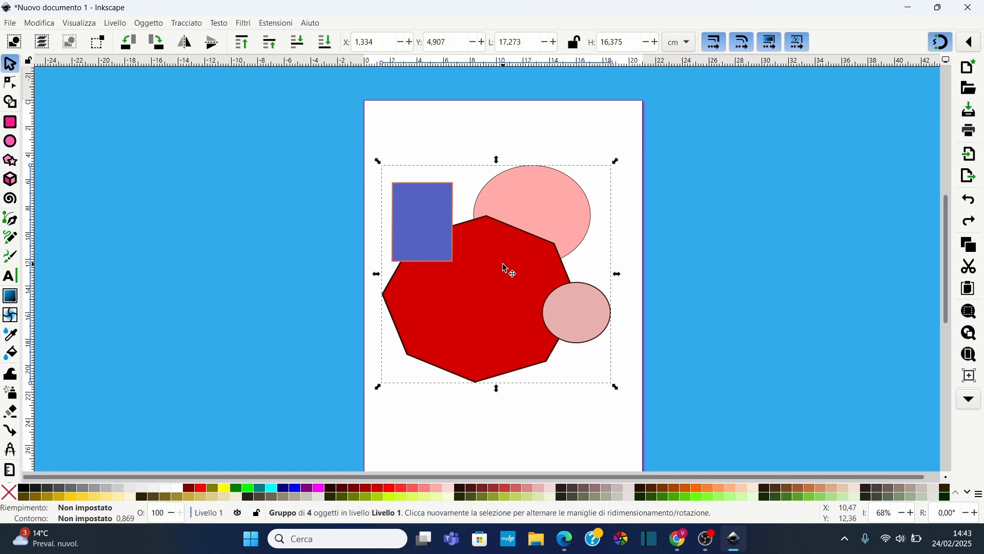
{"action": "right_click", "coordinate": [518, 257]}
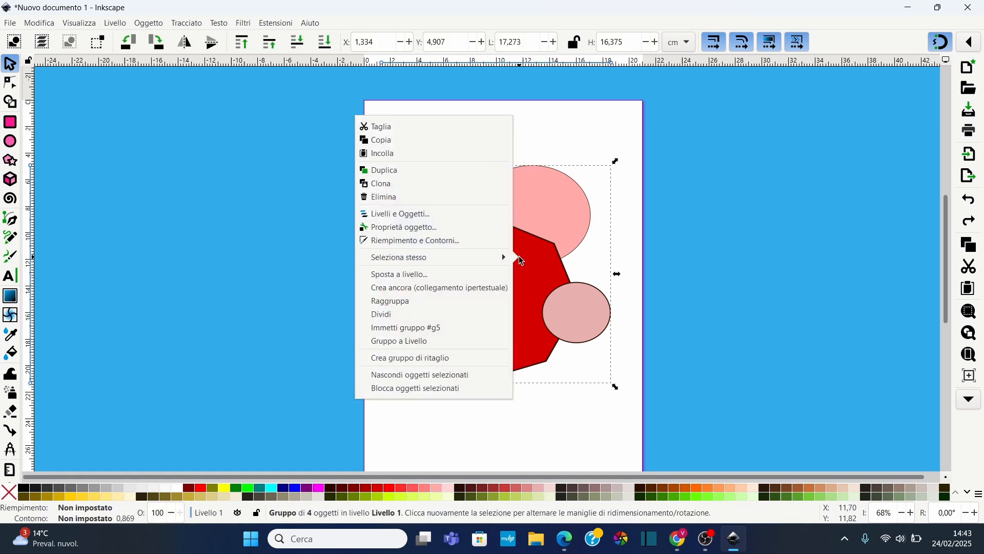
{"action": "left_click", "coordinate": [416, 321]}
{"action": "left_click", "coordinate": [512, 420]}
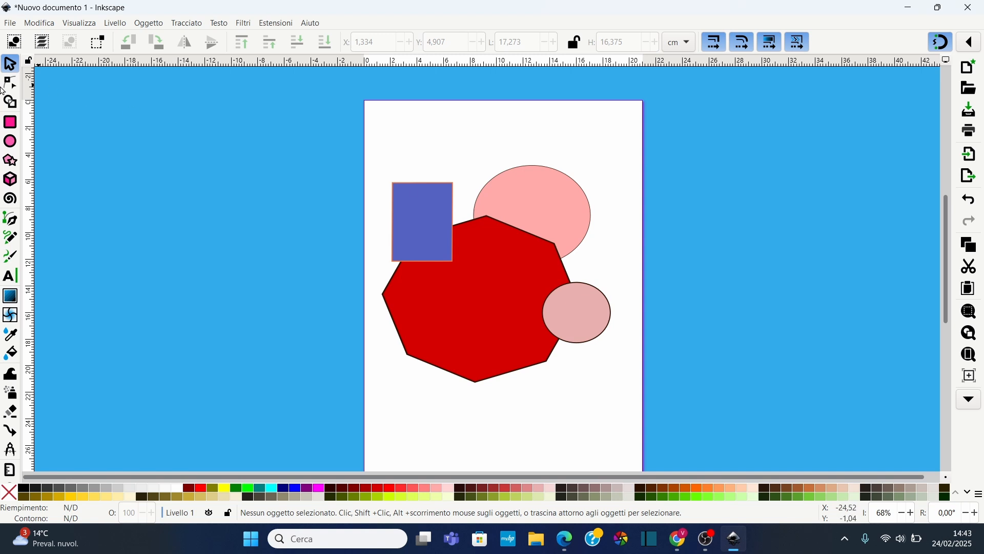
Select each shape in turn to check that they are separate objects
{"action": "left_click", "coordinate": [542, 198]}
{"action": "left_click", "coordinate": [500, 277]}
{"action": "left_click", "coordinate": [592, 321]}
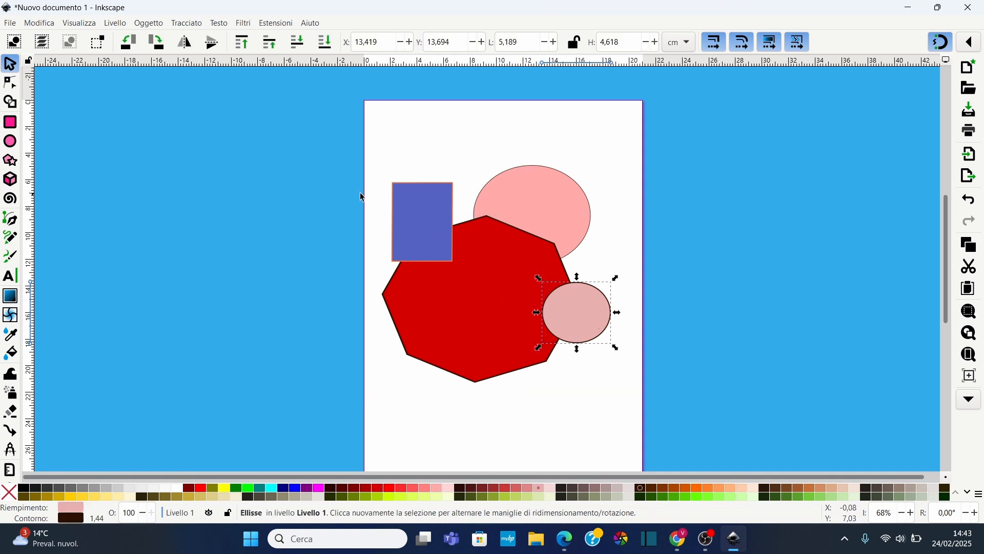
{"action": "left_click", "coordinate": [413, 200]}
{"action": "left_click", "coordinate": [407, 134]}
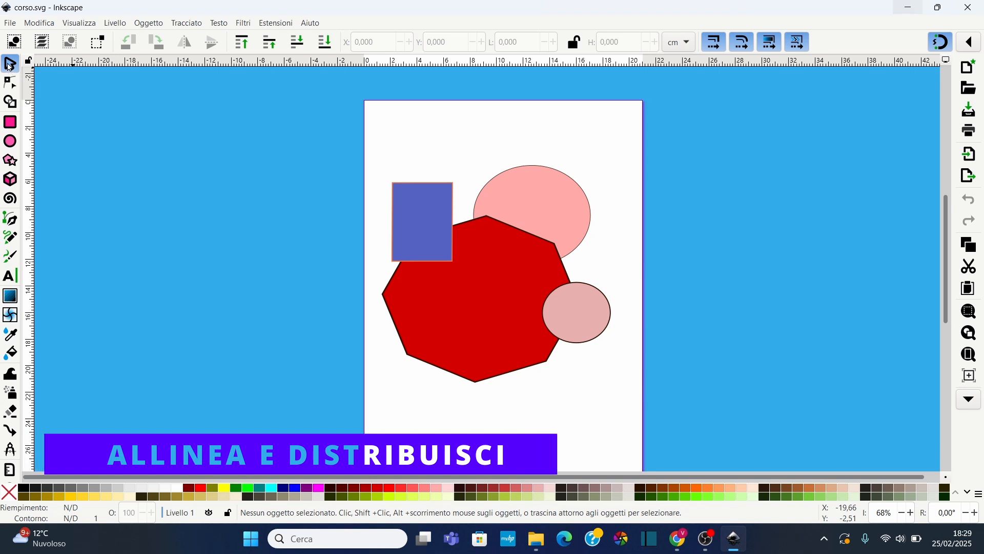
Spread the rectangle, octagon and both ellipses apart on the page so they no longer overlap
{"action": "left_click", "coordinate": [433, 231]}
{"action": "left_click_drag", "start_coordinate": [433, 231], "coordinate": [433, 171]}
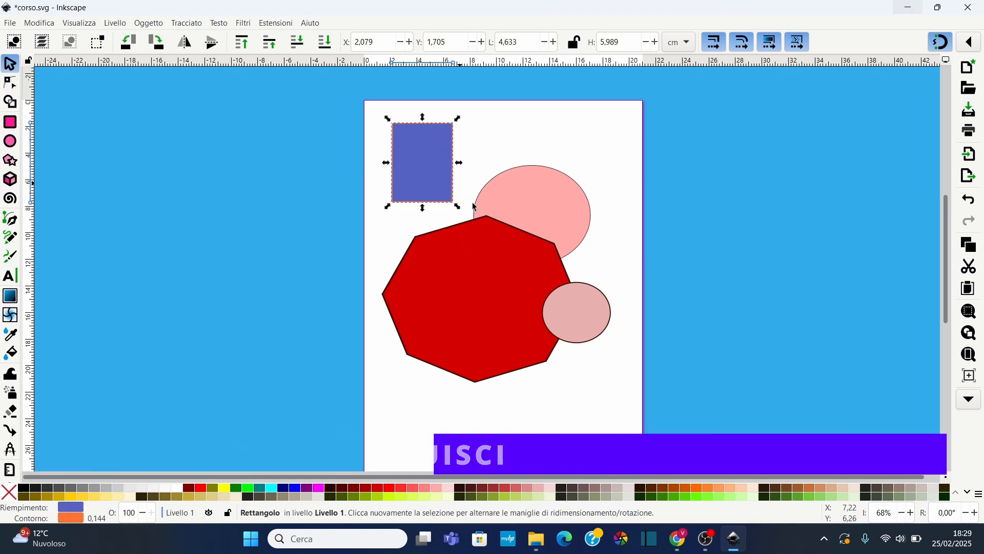
{"action": "left_click", "coordinate": [484, 310]}
{"action": "left_click_drag", "start_coordinate": [484, 310], "coordinate": [458, 390]}
{"action": "left_click", "coordinate": [537, 226]}
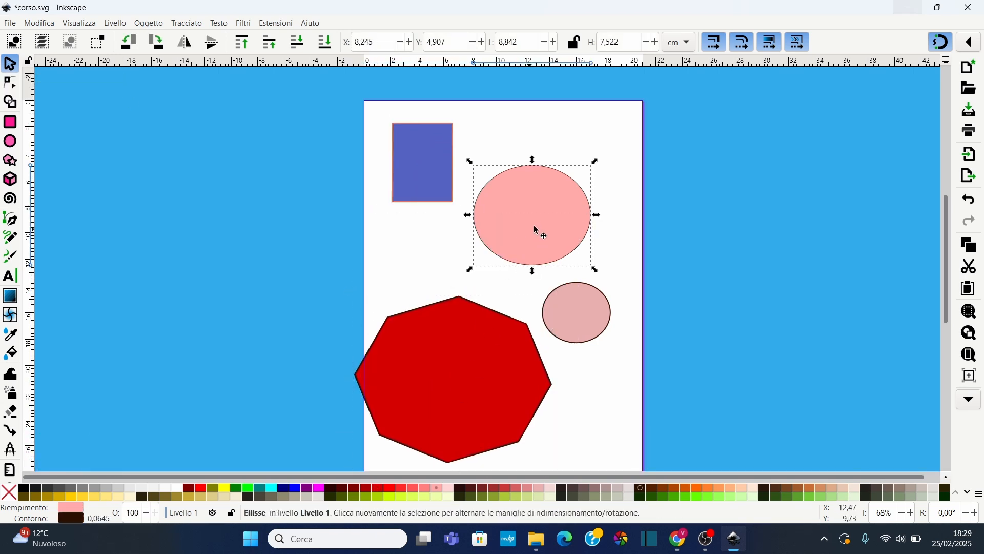
{"action": "left_click_drag", "start_coordinate": [537, 226], "coordinate": [575, 183]}
{"action": "left_click", "coordinate": [580, 314]}
{"action": "left_click_drag", "start_coordinate": [598, 314], "coordinate": [610, 298]}
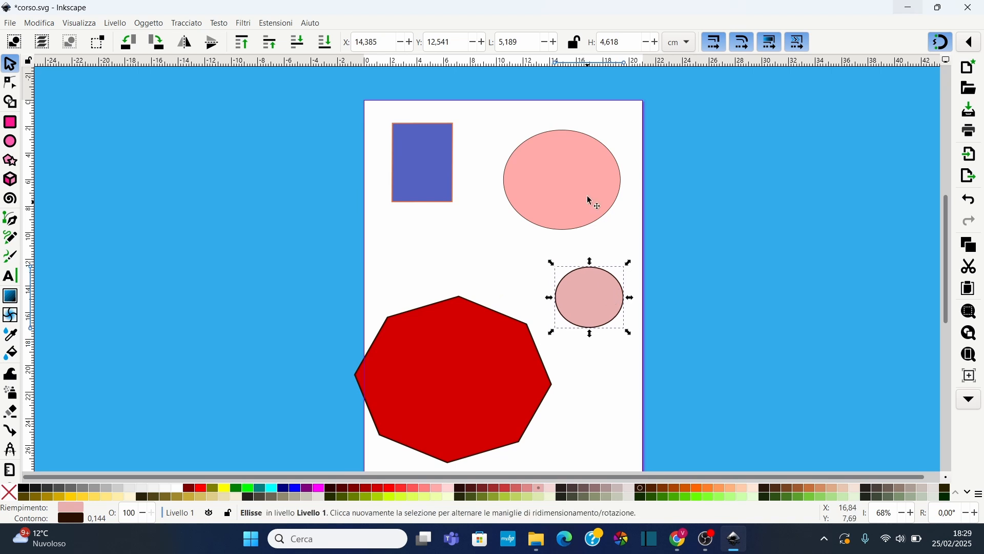
{"action": "left_click_drag", "start_coordinate": [584, 192], "coordinate": [564, 212]}
{"action": "left_click", "coordinate": [451, 362]}
{"action": "left_click_drag", "start_coordinate": [451, 363], "coordinate": [471, 382]}
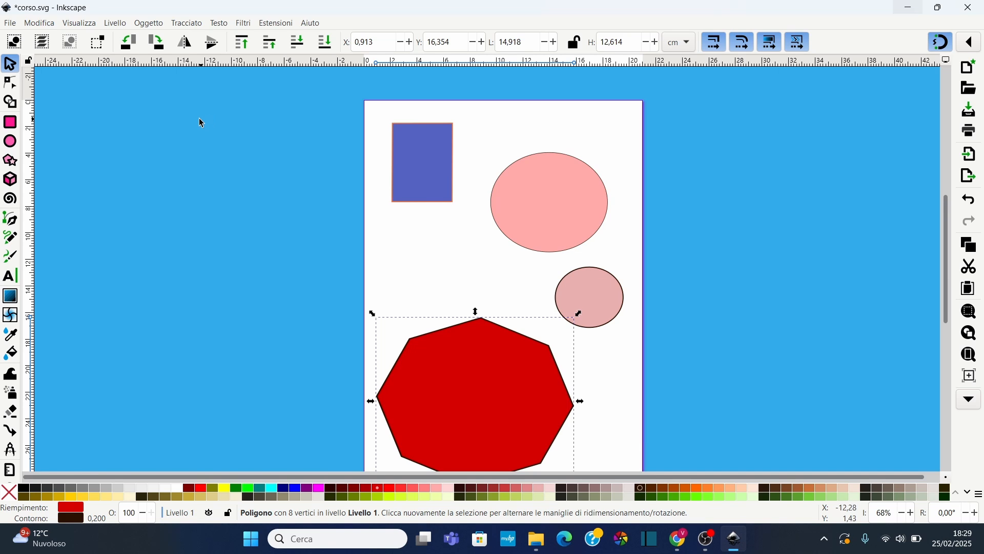
Open the Align and Distribute dialog and set alignment relative to the last selected object
{"action": "left_click", "coordinate": [149, 24]}
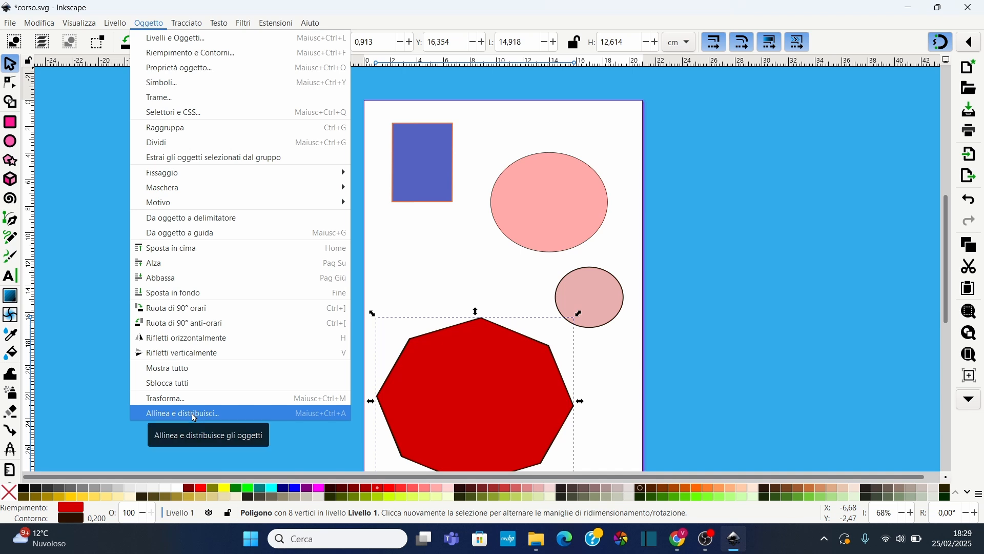
{"action": "left_click", "coordinate": [195, 415]}
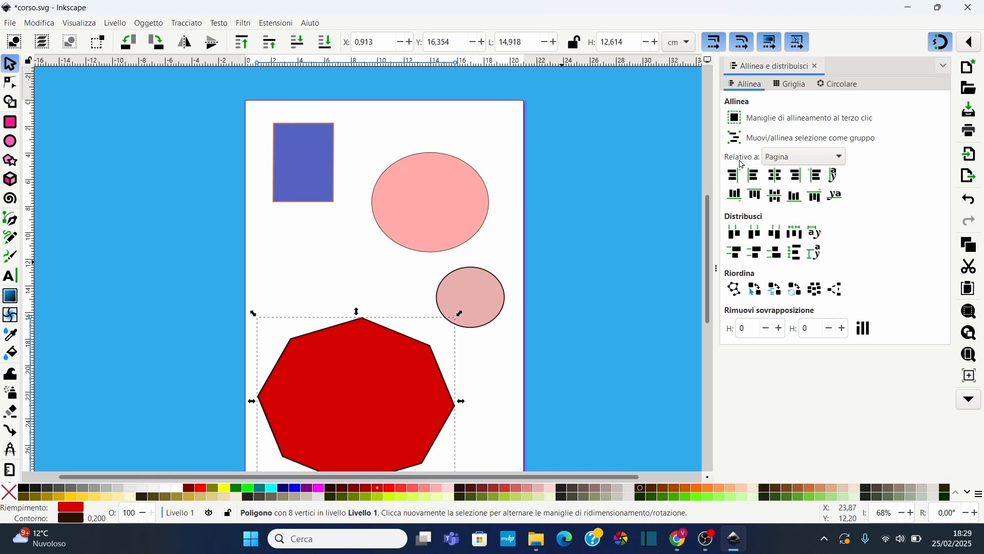
{"action": "left_click", "coordinate": [815, 162]}
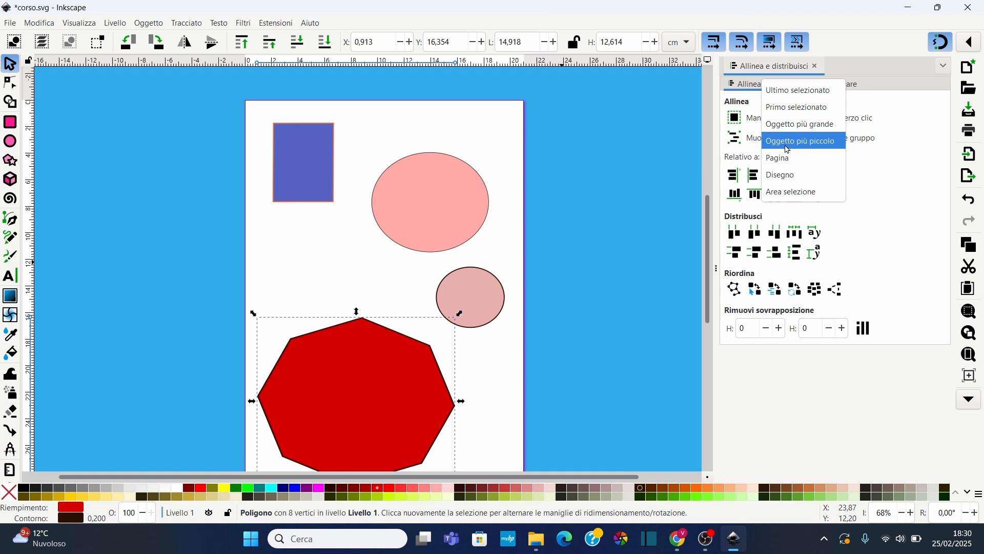
{"action": "left_click", "coordinate": [797, 92]}
{"action": "left_click", "coordinate": [360, 226]}
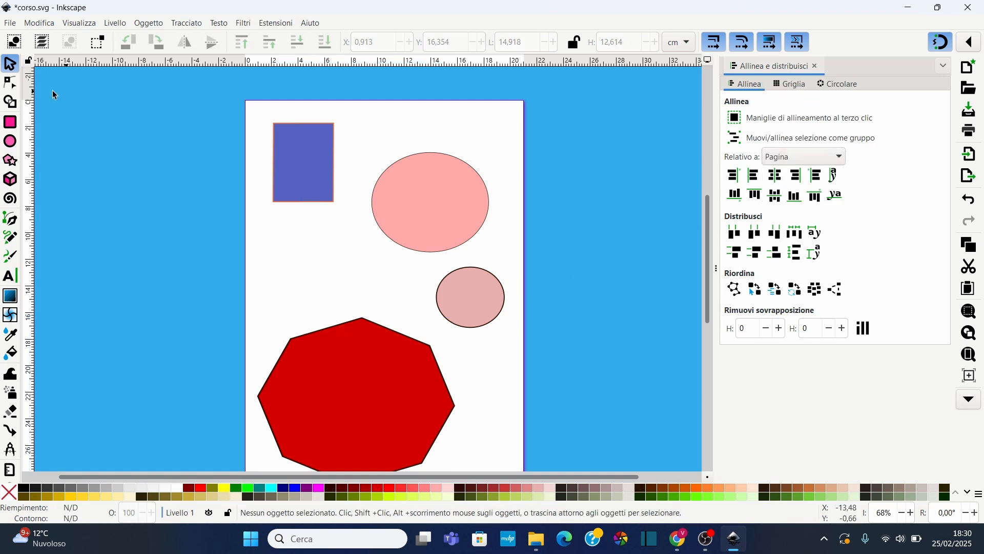
Select the rectangle and both ellipses and set alignment relative to the last selected object
{"action": "left_click", "coordinate": [318, 169]}
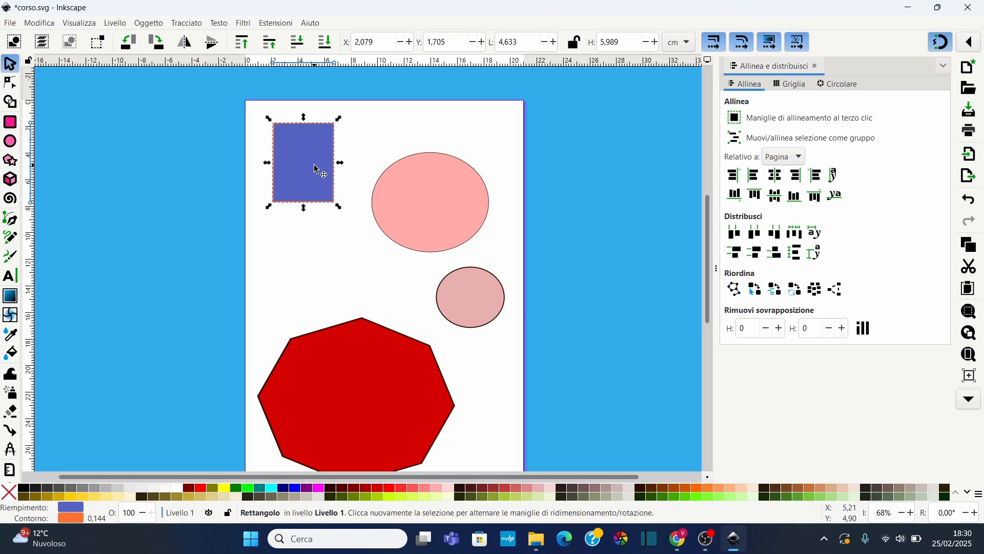
{"action": "left_click", "coordinate": [431, 199], "text": "shift"}
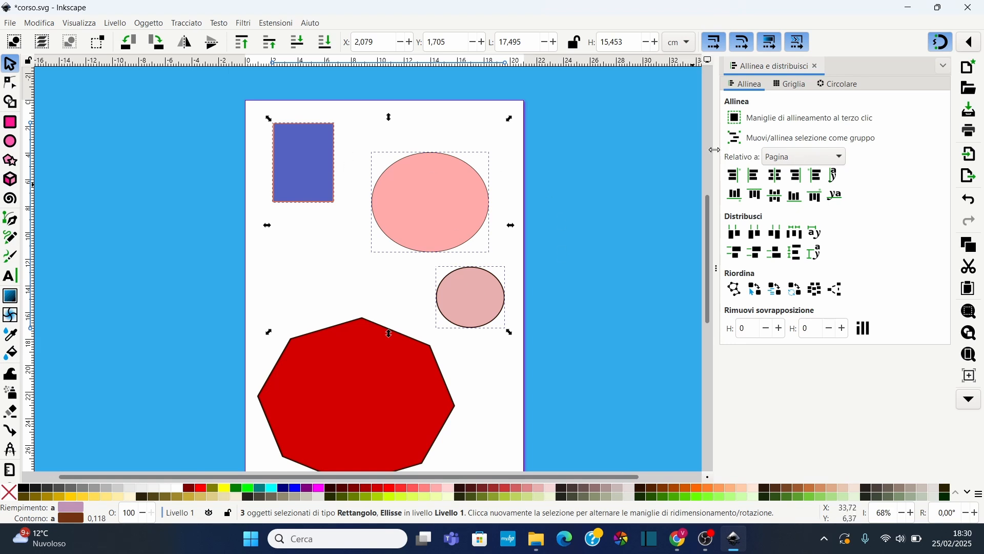
{"action": "left_click", "coordinate": [812, 164]}
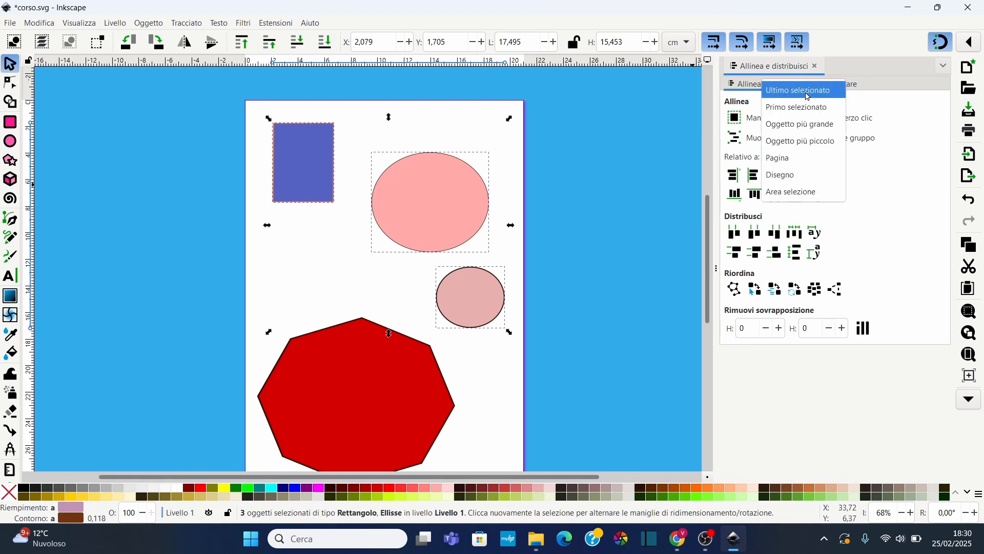
{"action": "left_click", "coordinate": [807, 93]}
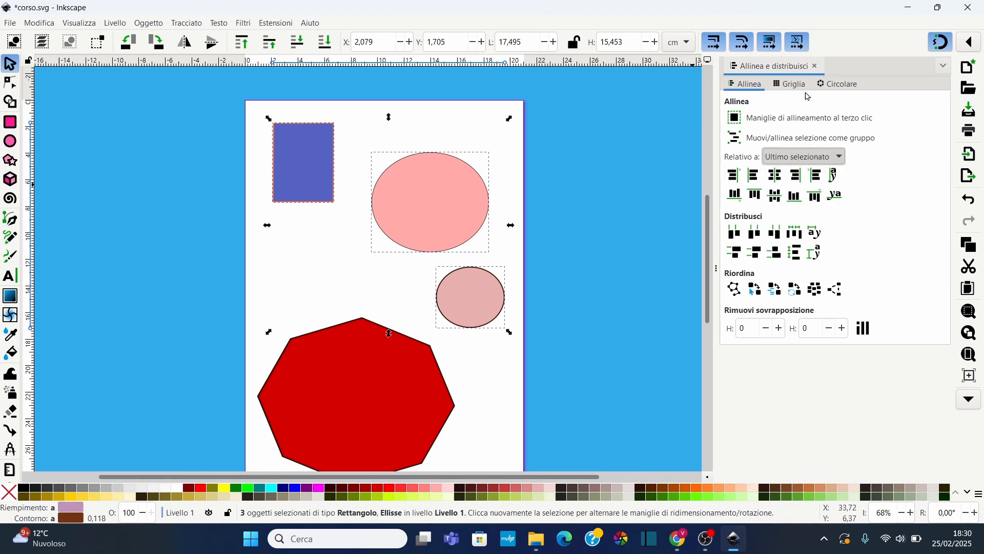
Try the horizontal alignment options on the three shapes relative to the last selected ellipse
{"action": "left_click", "coordinate": [734, 179]}
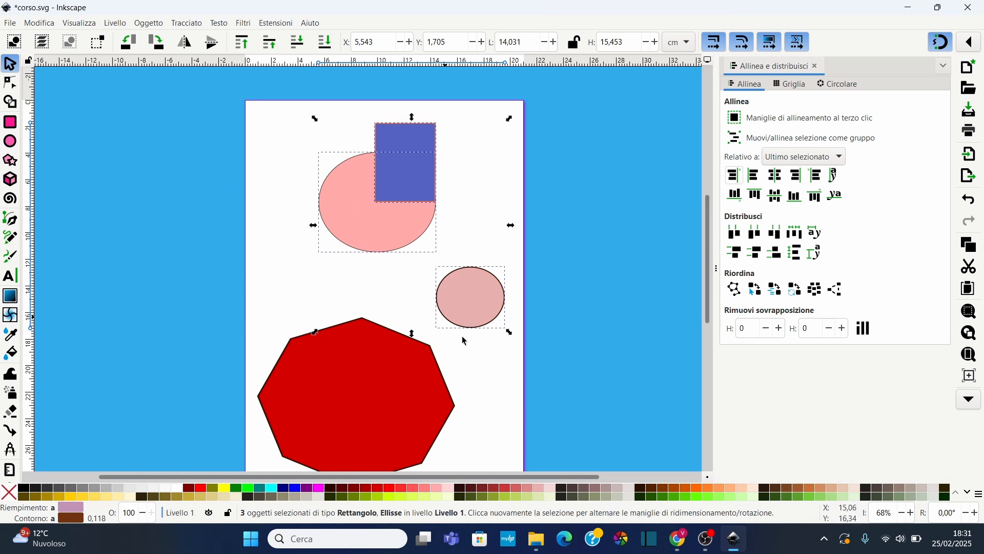
{"action": "left_click", "coordinate": [756, 176]}
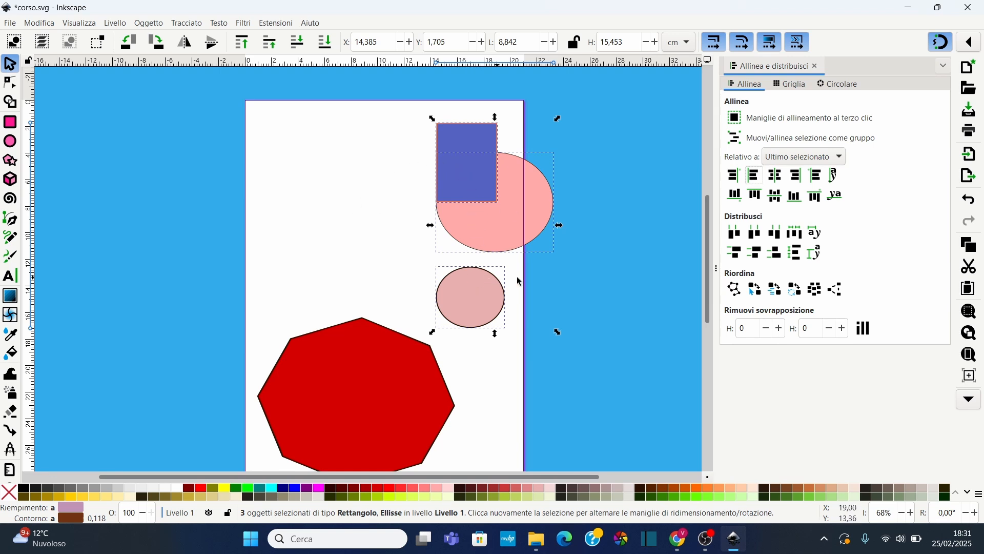
{"action": "left_click", "coordinate": [778, 176]}
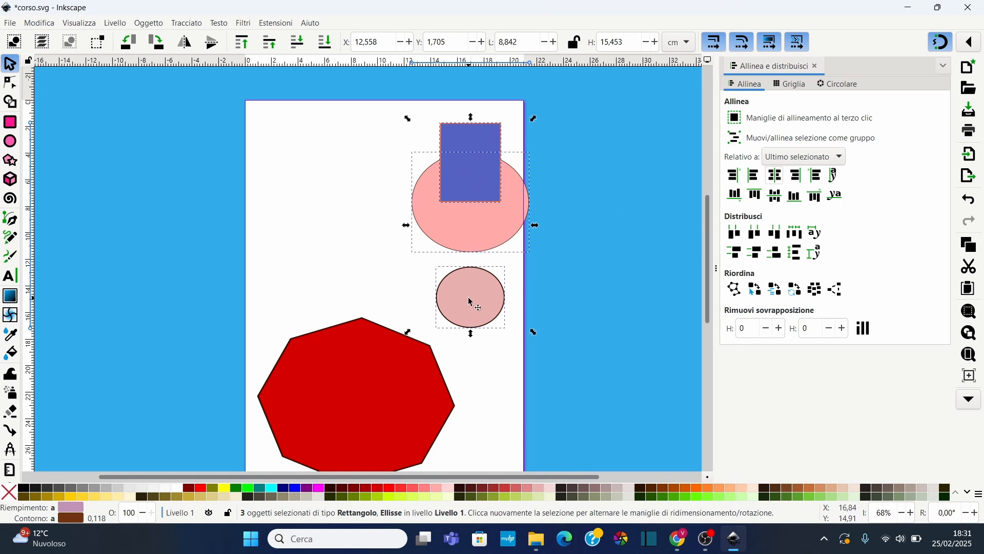
Centre the three shapes on the horizontal axis, then align their left edges to the anchor's right edge
{"action": "left_click", "coordinate": [776, 195]}
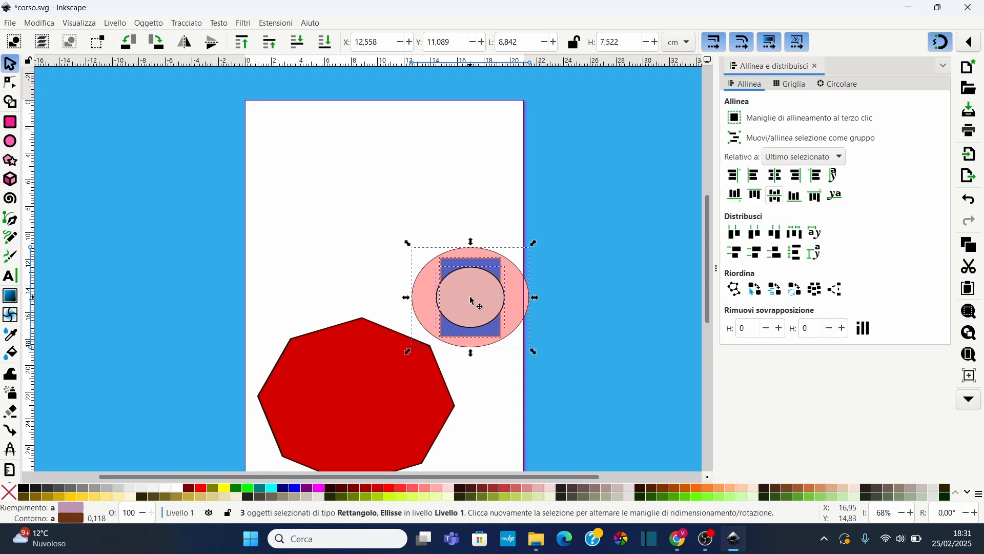
{"action": "left_click", "coordinate": [818, 177]}
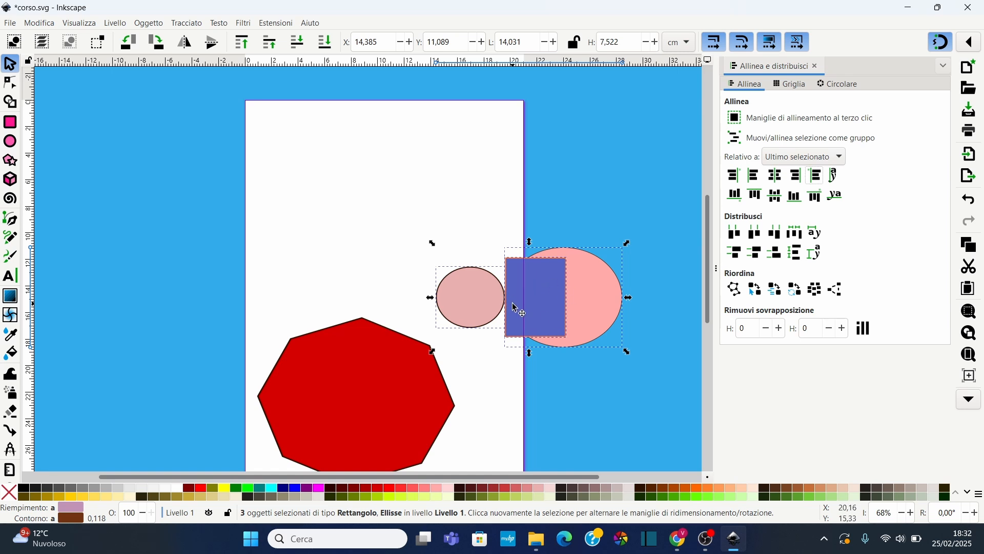
Set alignment relative to the page and deselect the shapes
{"action": "left_click", "coordinate": [809, 158]}
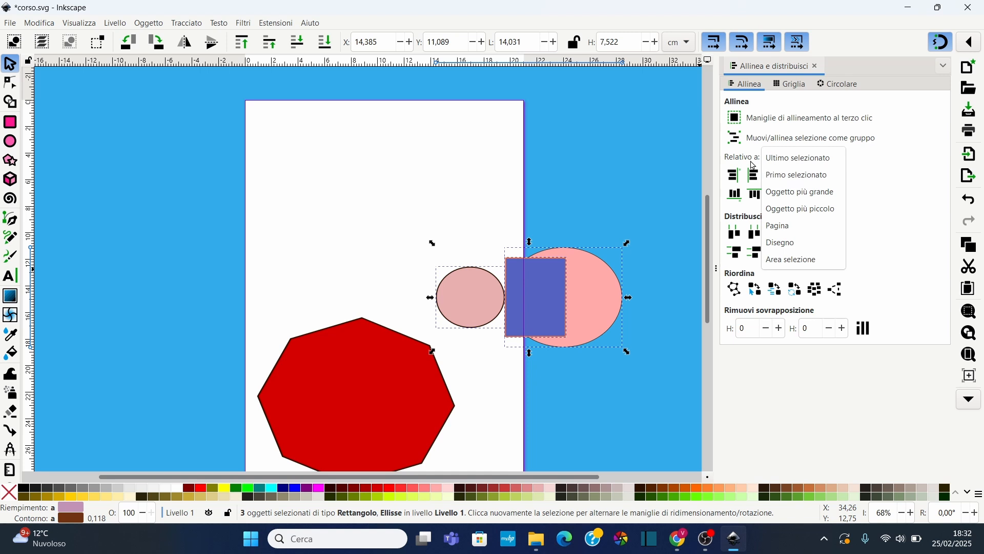
{"action": "left_click", "coordinate": [786, 227]}
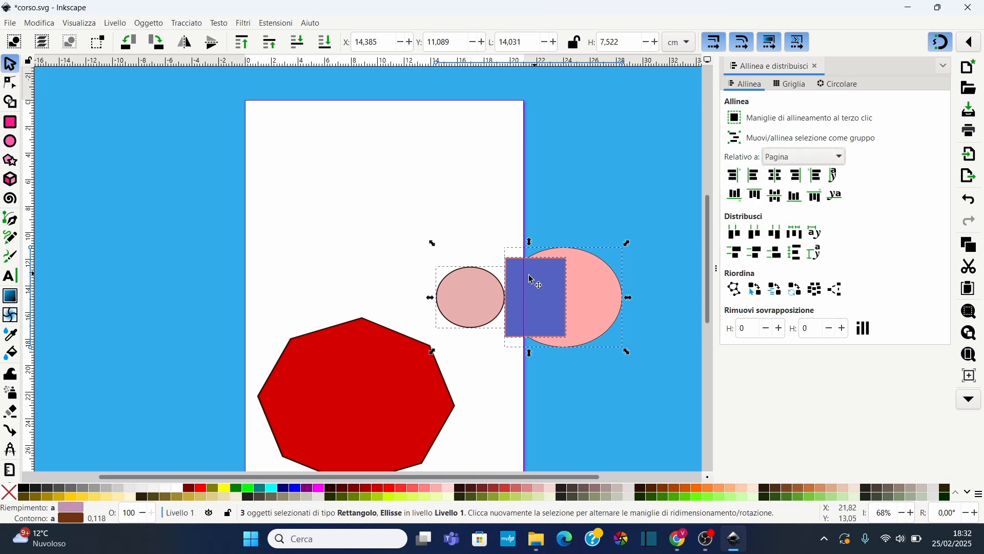
{"action": "left_click", "coordinate": [568, 282]}
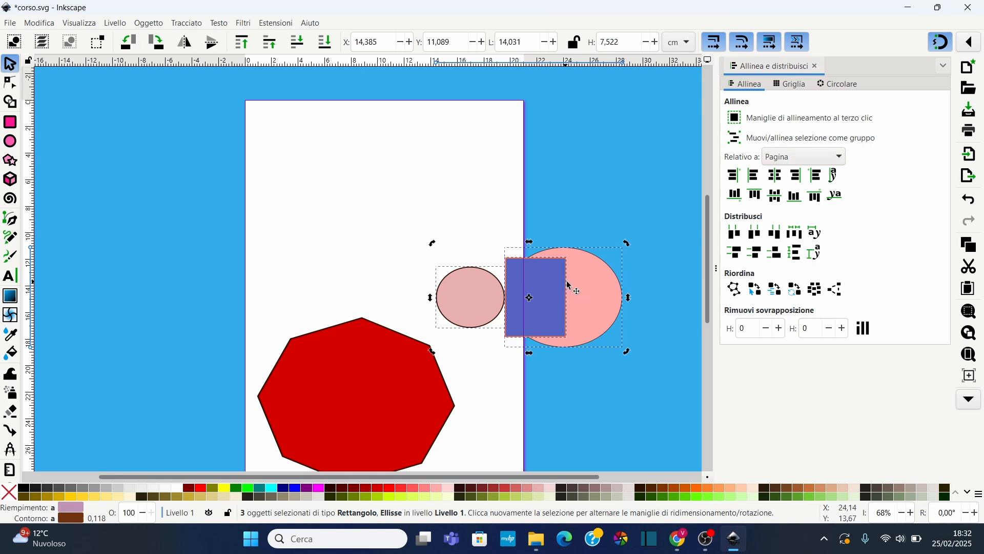
{"action": "left_click", "coordinate": [435, 191]}
Rearrange the small ellipse, rectangle and large ellipse into a column above the octagon
{"action": "left_click_drag", "start_coordinate": [479, 302], "coordinate": [454, 211]}
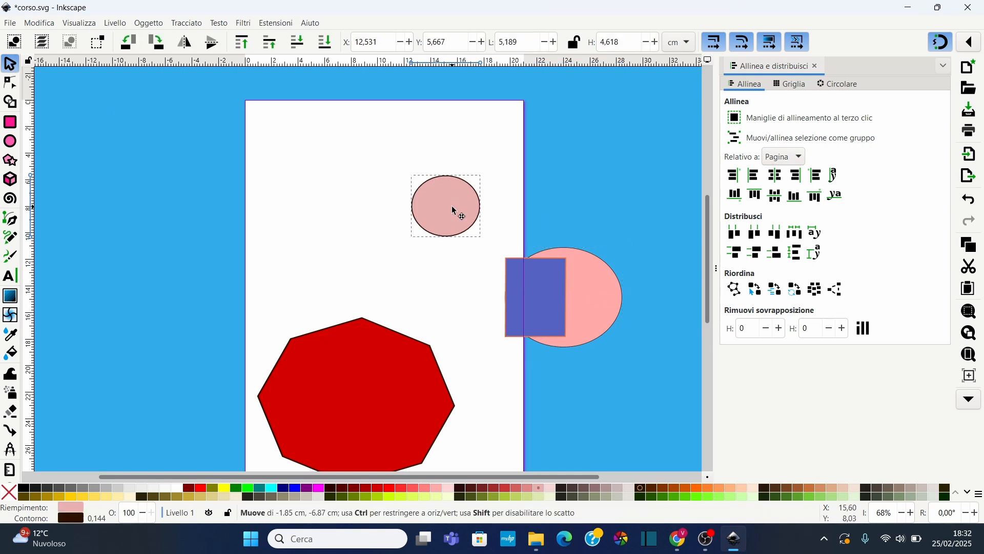
{"action": "left_click_drag", "start_coordinate": [527, 294], "coordinate": [456, 286]}
{"action": "left_click_drag", "start_coordinate": [452, 208], "coordinate": [422, 139]}
{"action": "left_click_drag", "start_coordinate": [460, 297], "coordinate": [395, 229]}
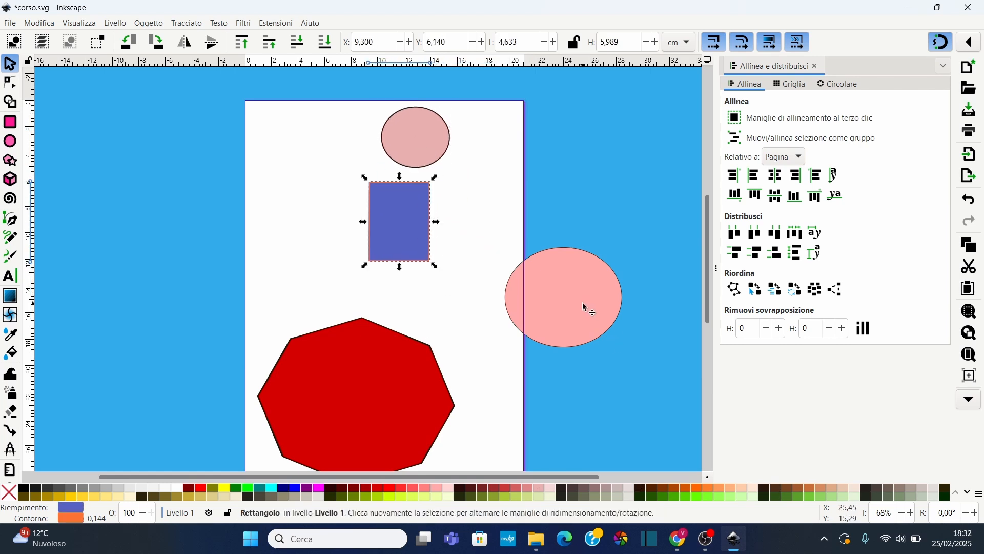
{"action": "left_click_drag", "start_coordinate": [586, 307], "coordinate": [553, 321]}
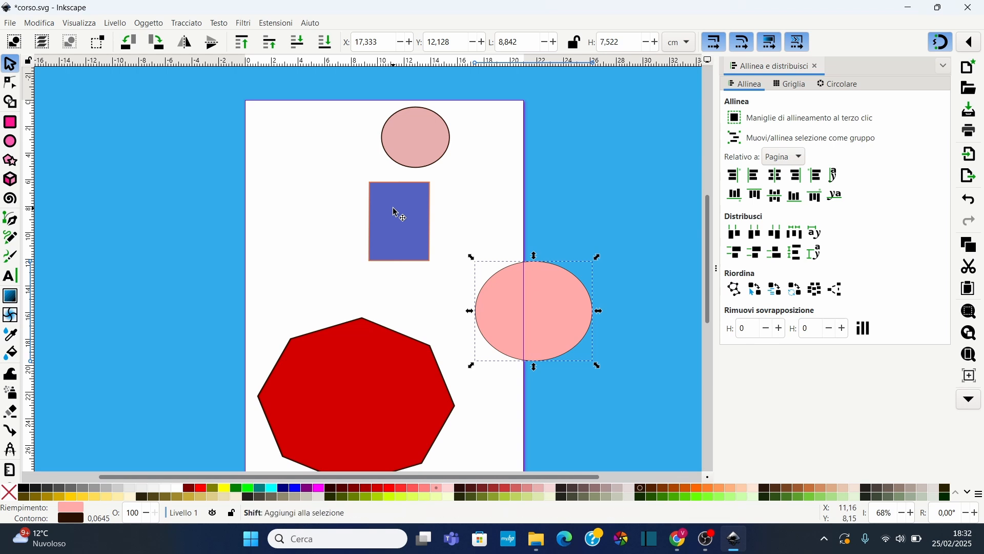
Select all four shapes and align their left edges to the page
{"action": "left_click", "coordinate": [410, 223], "text": "shift"}
{"action": "left_click", "coordinate": [430, 143], "text": "shift"}
{"action": "left_click", "coordinate": [399, 403], "text": "shift"}
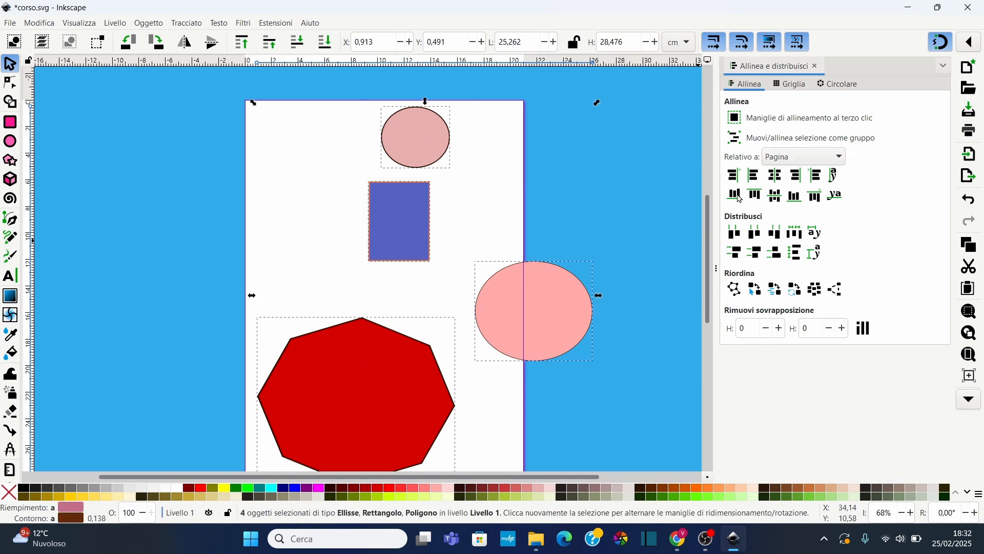
{"action": "left_click", "coordinate": [756, 176]}
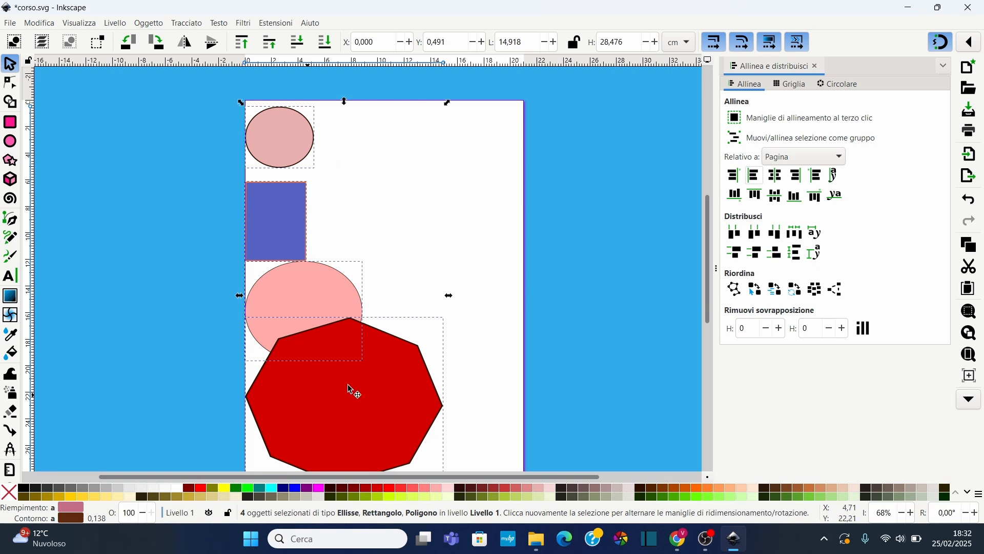
Centre the four shapes on both page axes, then distribute them with equal left-edge spacing
{"action": "left_click", "coordinate": [780, 177]}
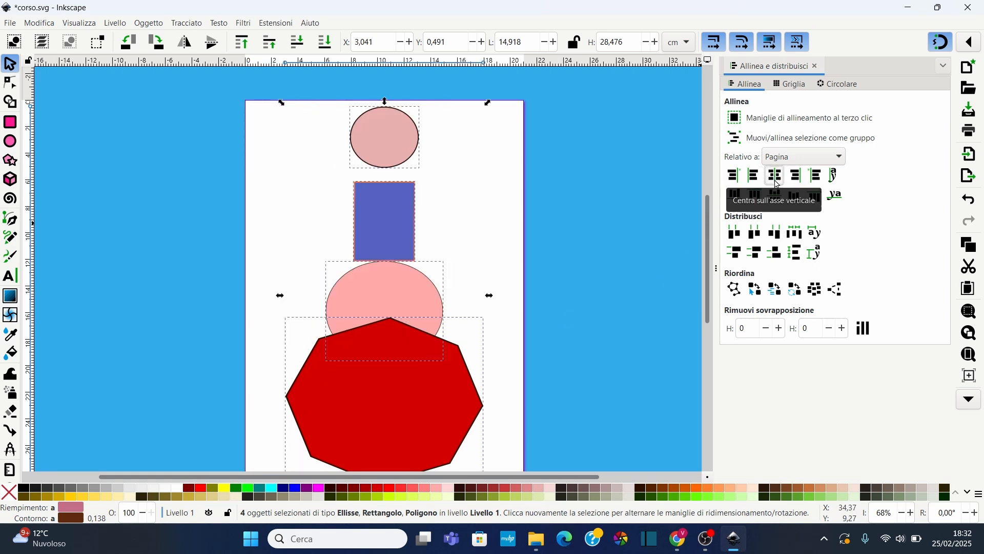
{"action": "left_click", "coordinate": [776, 195]}
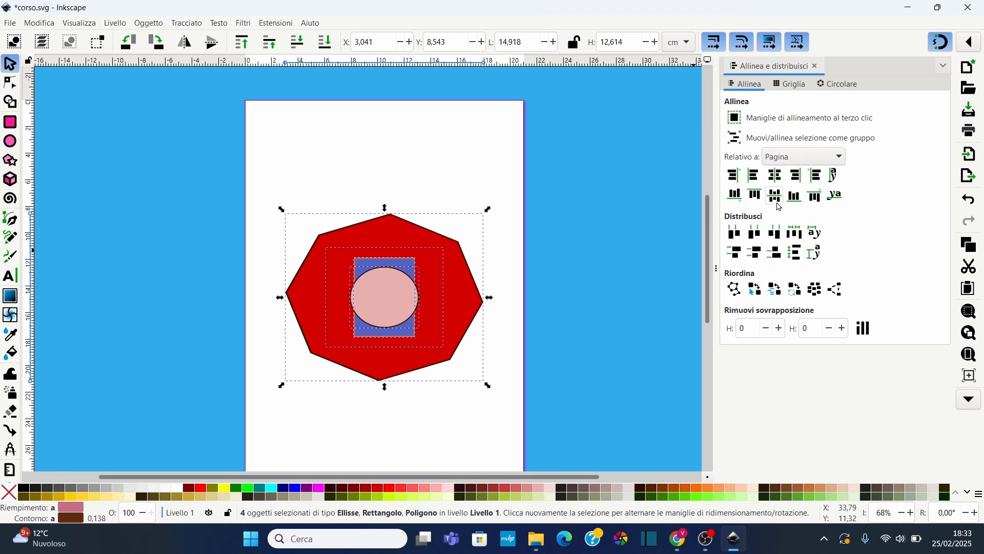
{"action": "left_click", "coordinate": [735, 233]}
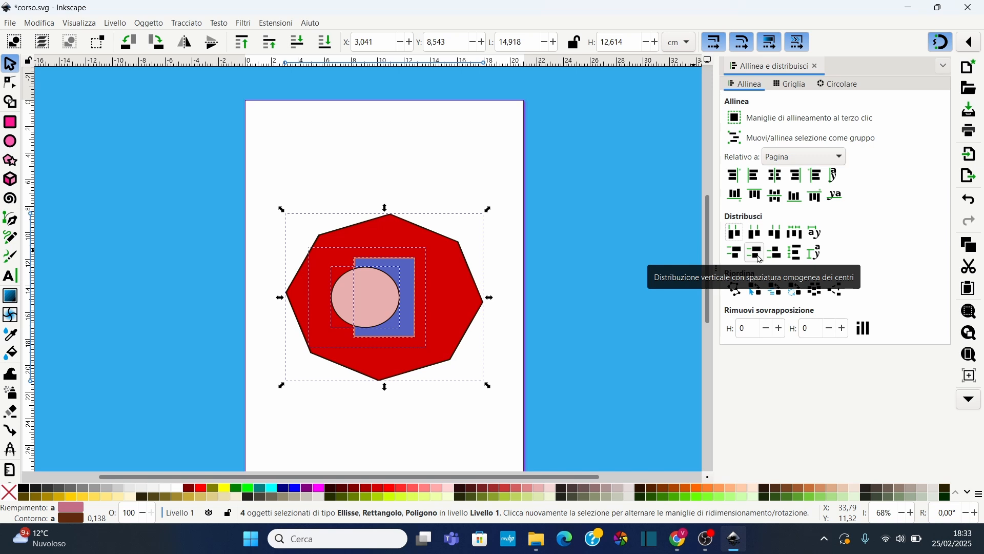
Distribute the four shapes vertically with equal spacing between their centres, then deselect them
{"action": "left_click", "coordinate": [758, 255]}
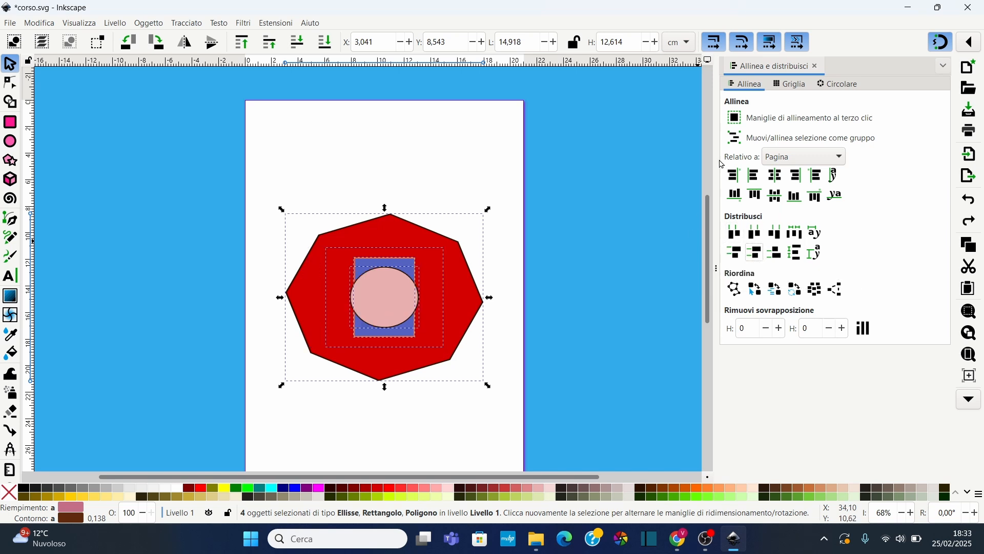
{"action": "left_click", "coordinate": [399, 307]}
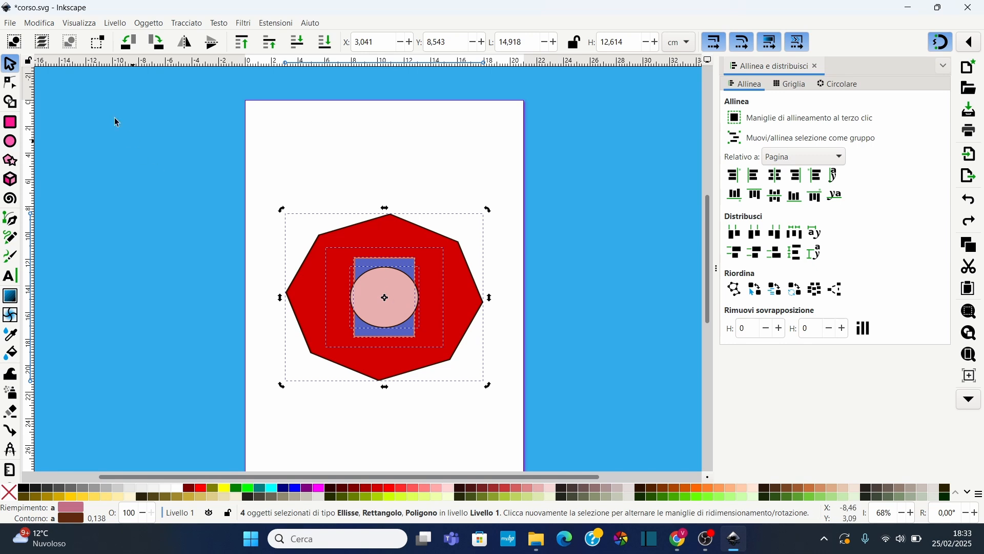
{"action": "left_click", "coordinate": [394, 301]}
{"action": "key", "text": "Escape"}
Spread the shapes apart: small ellipse and rectangle near the top, large ellipse right of centre, octagon lower down
{"action": "left_click_drag", "start_coordinate": [407, 294], "coordinate": [348, 158]}
{"action": "left_click_drag", "start_coordinate": [385, 256], "coordinate": [451, 153]}
{"action": "left_click", "coordinate": [393, 320]}
{"action": "left_click_drag", "start_coordinate": [394, 321], "coordinate": [360, 408]}
{"action": "left_click", "coordinate": [413, 285]}
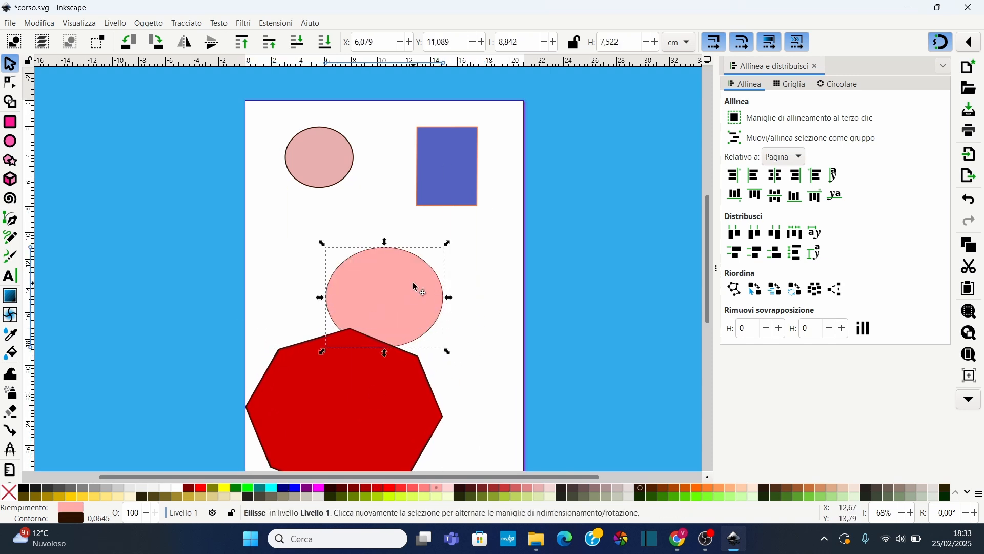
{"action": "left_click_drag", "start_coordinate": [417, 288], "coordinate": [497, 292]}
{"action": "scroll", "coordinate": [594, 364], "scroll_direction": "down", "scroll_amount": 2}
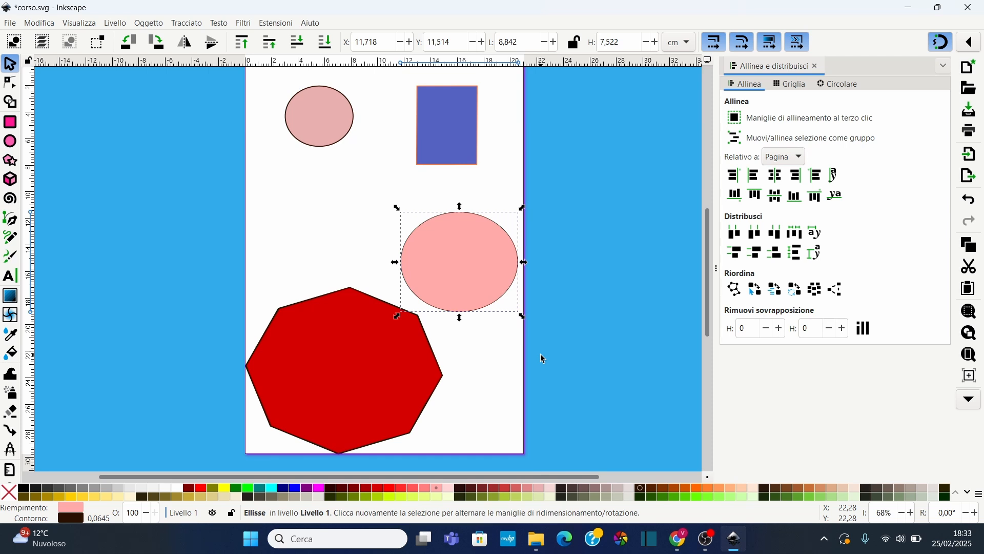
Select all shapes and distribute them horizontally with equal left-edge spacing, then with equal gaps
{"action": "key", "text": "ctrl+a"}
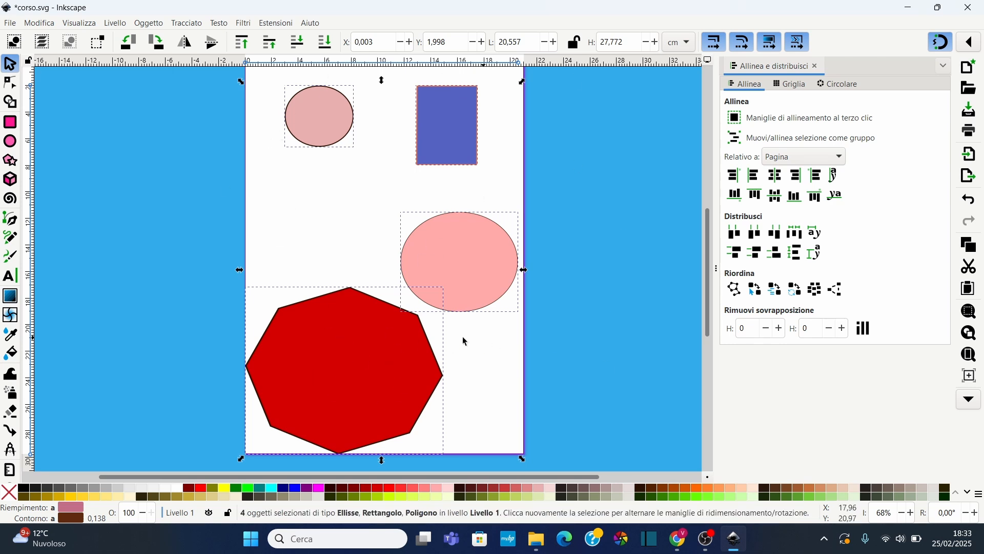
{"action": "left_click", "coordinate": [736, 237]}
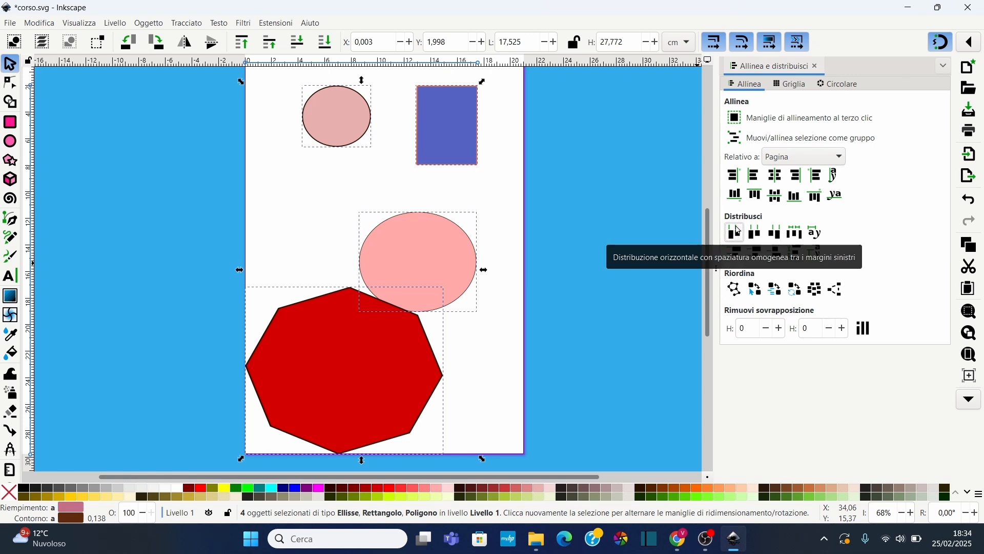
{"action": "left_click", "coordinate": [796, 232]}
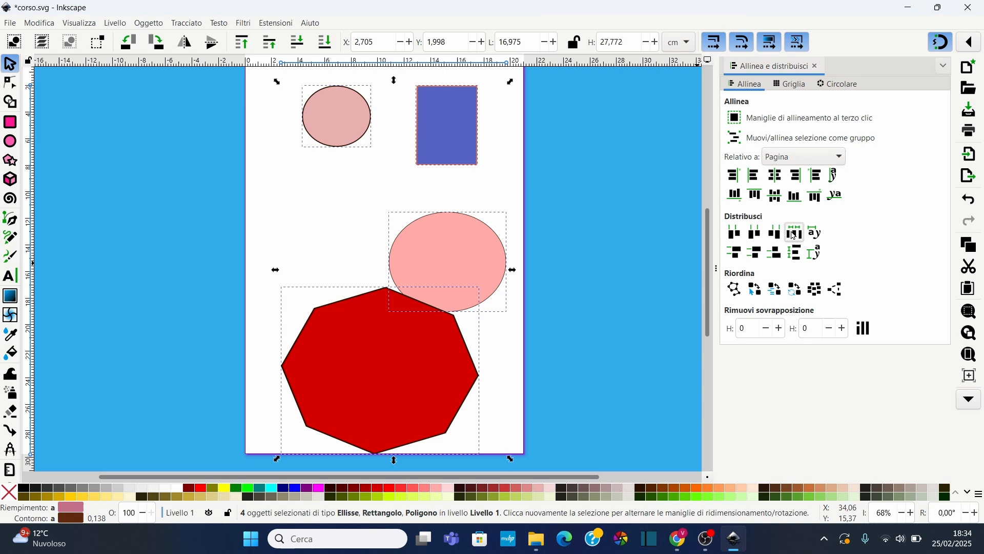
Distribute the selected shapes vertically with equal top-edge spacing, then with equal centre spacing
{"action": "left_click", "coordinate": [744, 254]}
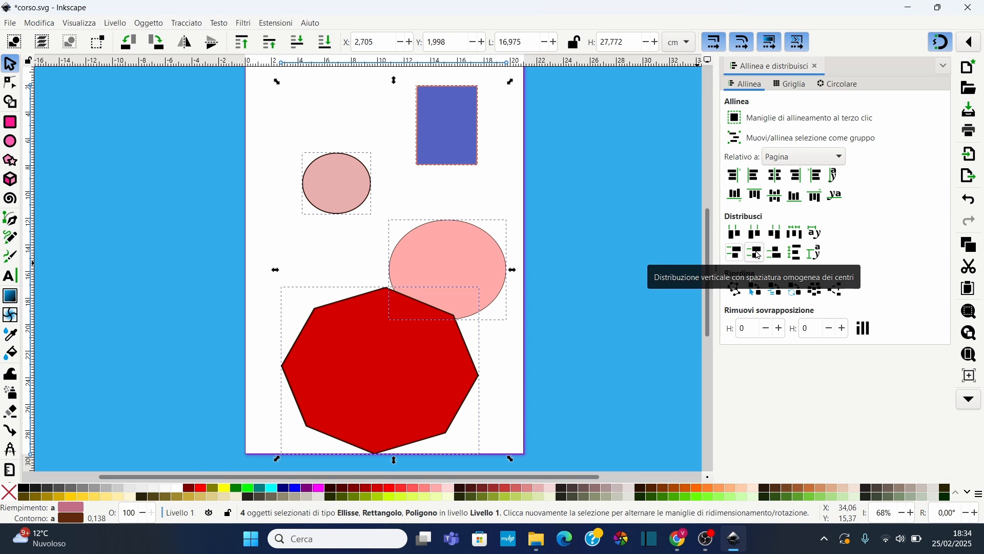
{"action": "left_click", "coordinate": [755, 253]}
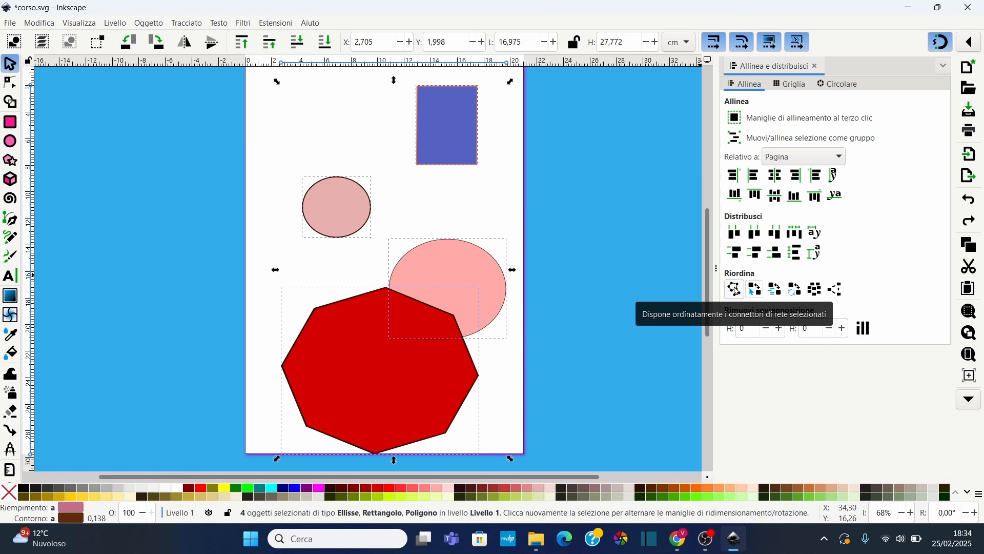
Try the Rearrange options on the selection, arranging connectors and exchanging the shapes' positions
{"action": "left_click", "coordinate": [734, 290]}
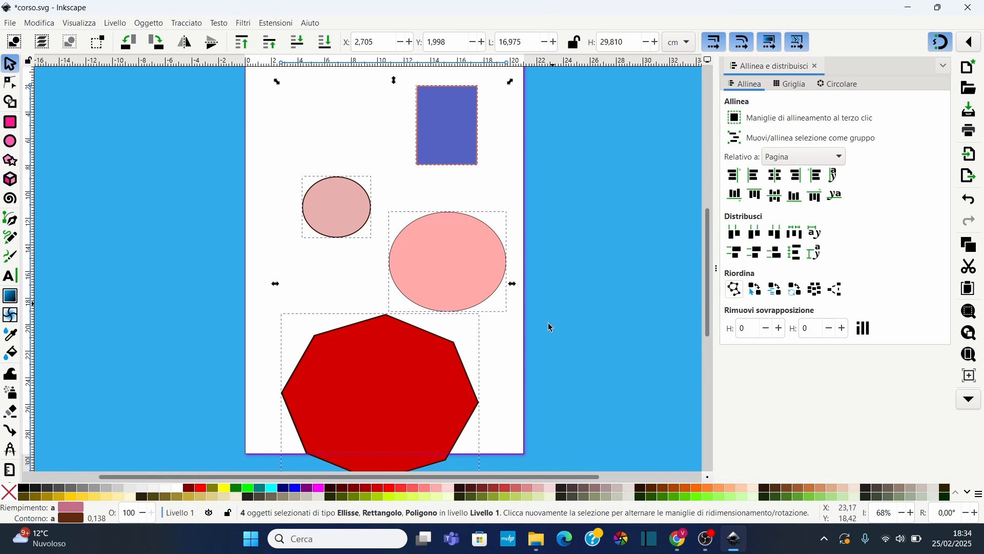
{"action": "left_click", "coordinate": [756, 289]}
{"action": "left_click", "coordinate": [796, 290]}
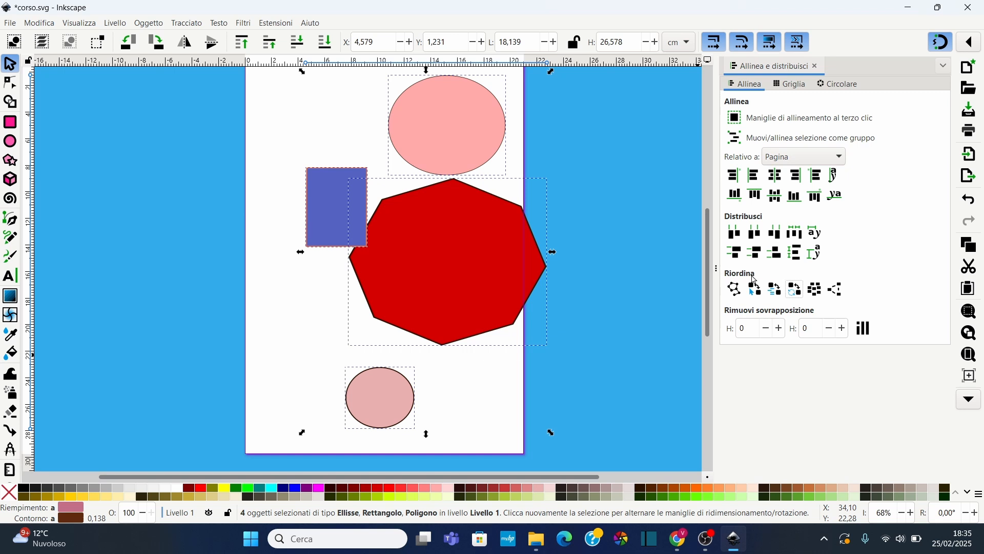
Deselect the shapes and toggle snapping
{"action": "scroll", "coordinate": [441, 233], "scroll_direction": "up", "scroll_amount": 3}
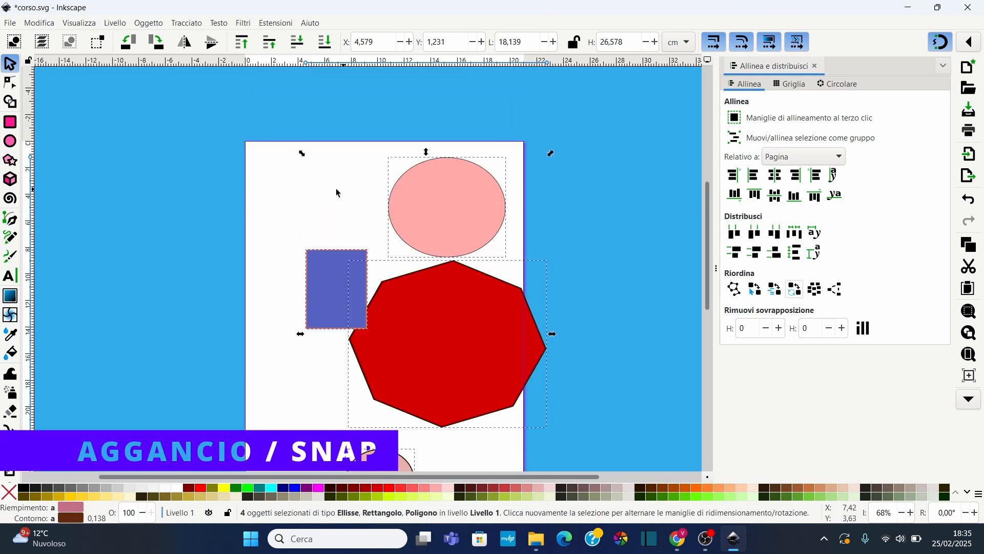
{"action": "left_click", "coordinate": [279, 189]}
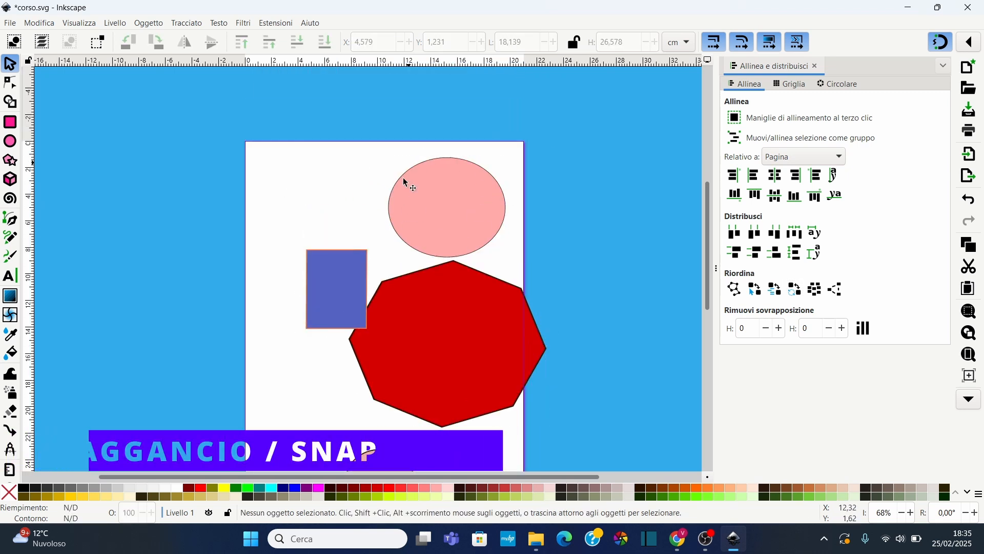
{"action": "left_click", "coordinate": [939, 42]}
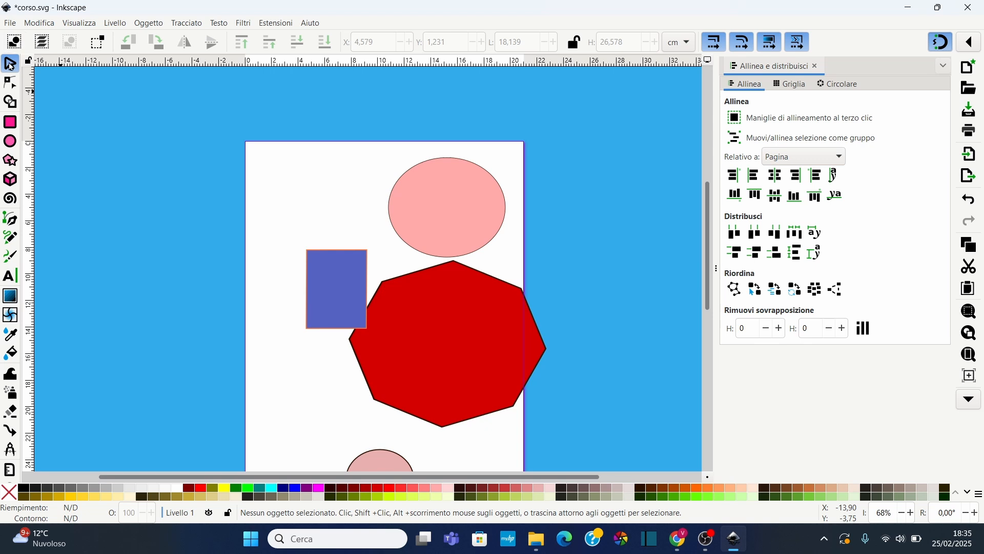
Move the large ellipse down beside the small ellipse near the page's bottom
{"action": "left_click", "coordinate": [444, 213]}
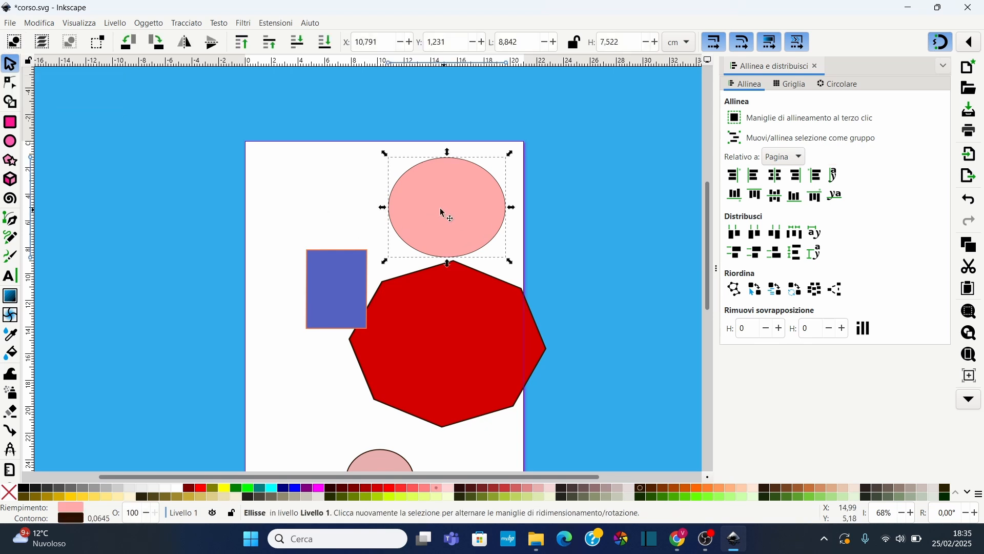
{"action": "left_click_drag", "start_coordinate": [440, 210], "coordinate": [223, 203]}
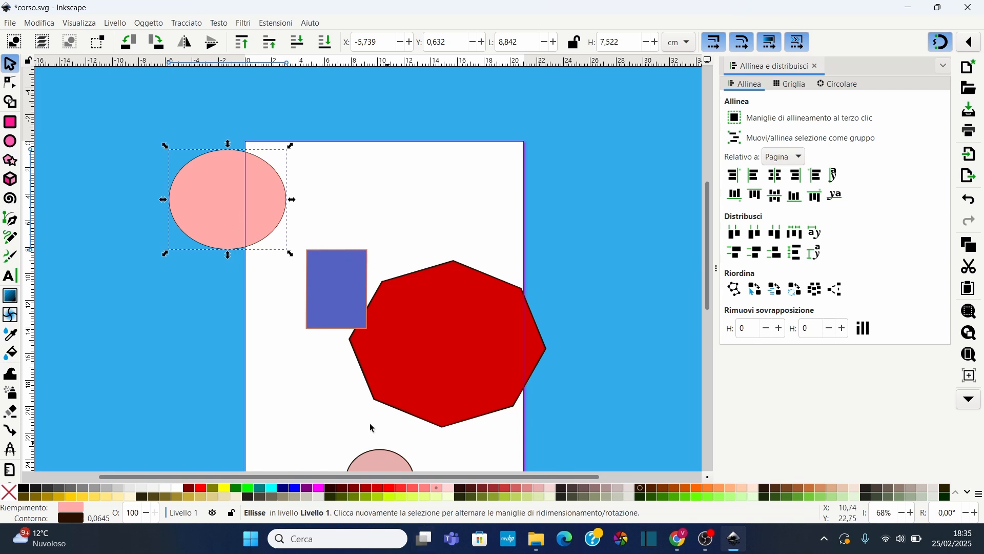
{"action": "scroll", "coordinate": [373, 428], "scroll_direction": "down", "scroll_amount": 4}
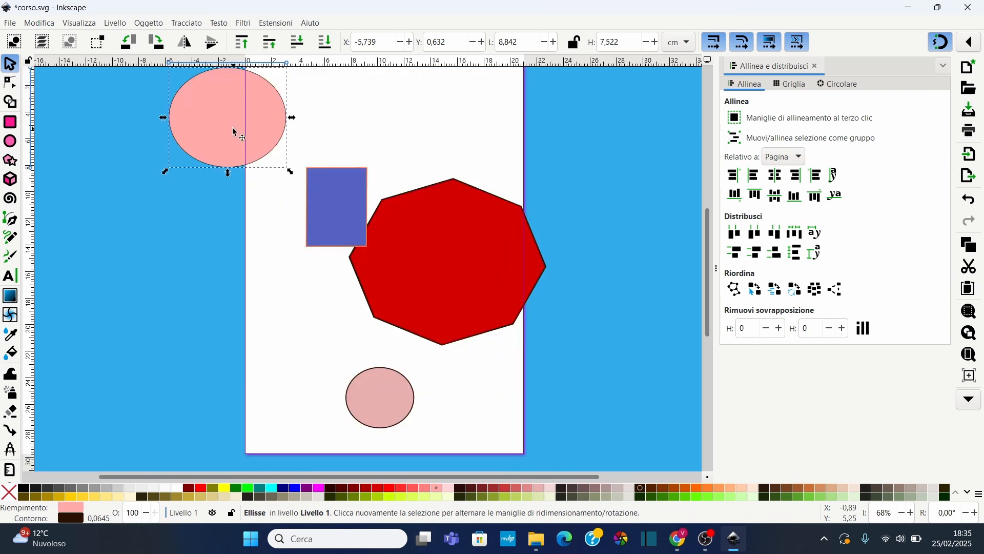
{"action": "left_click_drag", "start_coordinate": [234, 132], "coordinate": [284, 377]}
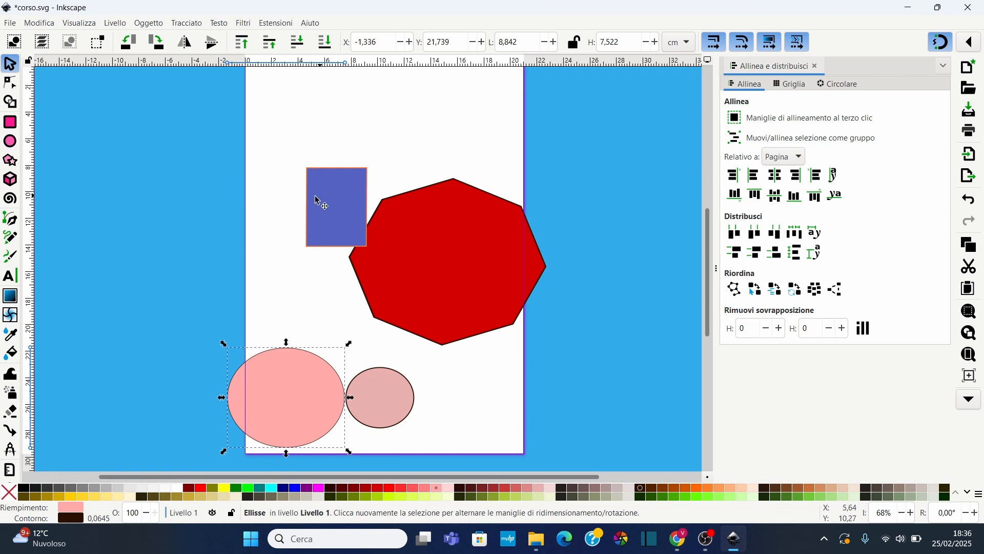
Enable bounding-box and node snapping, then snap the large ellipse against the small ellipse's right side
{"action": "left_click", "coordinate": [971, 44]}
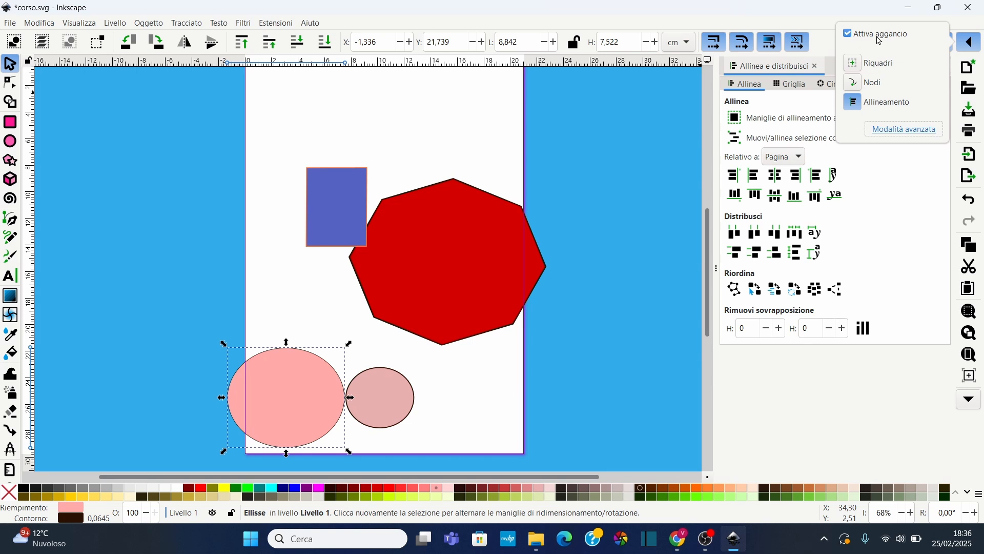
{"action": "left_click", "coordinate": [854, 62]}
{"action": "left_click", "coordinate": [854, 84]}
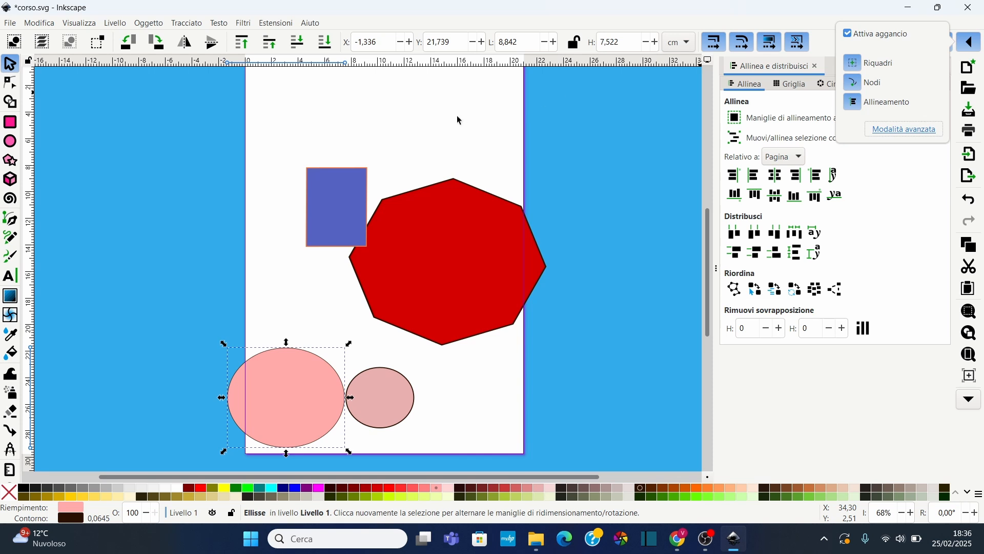
{"action": "left_click", "coordinate": [277, 388]}
{"action": "left_click_drag", "start_coordinate": [297, 398], "coordinate": [472, 392]}
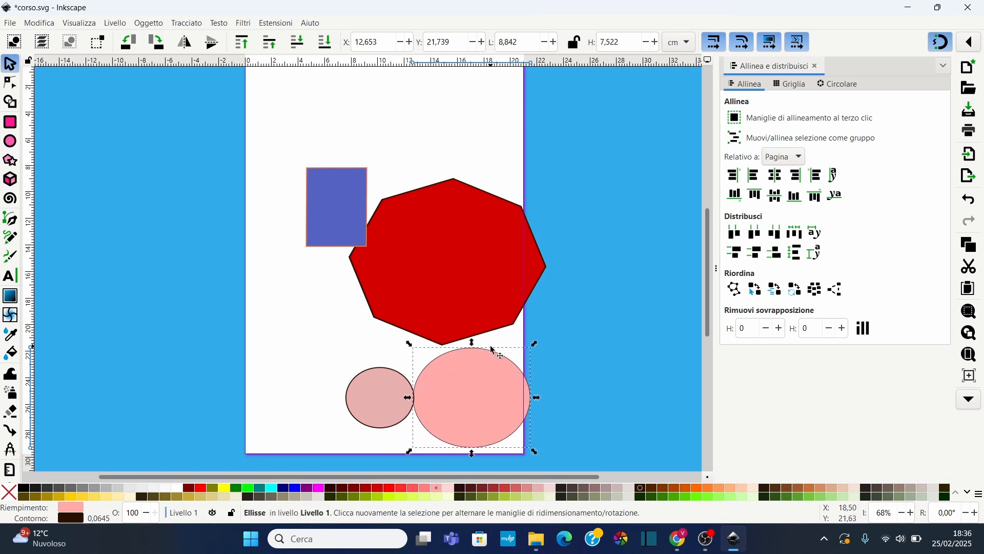
Switch the snapping options to advanced mode and close them
{"action": "left_click", "coordinate": [971, 42]}
{"action": "left_click", "coordinate": [906, 134]}
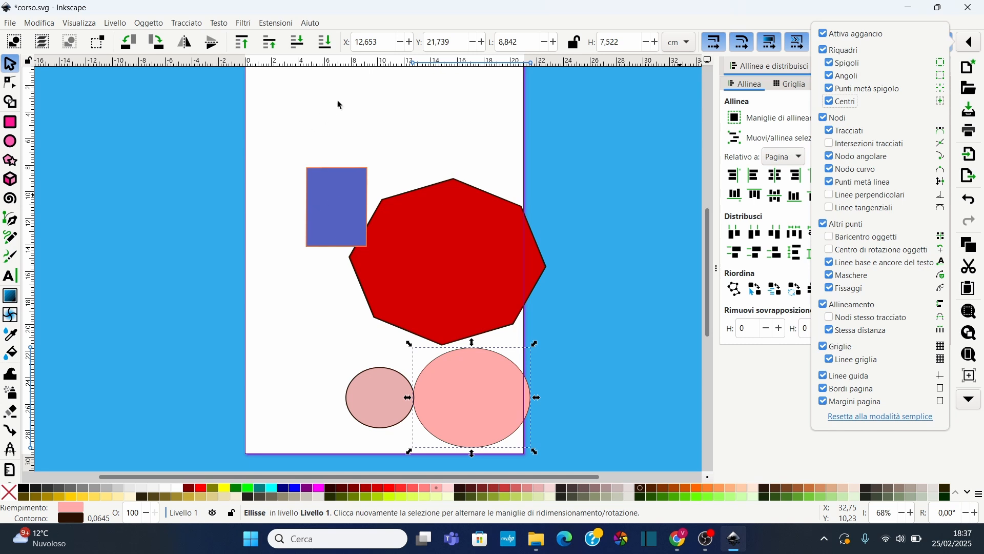
{"action": "left_click", "coordinate": [438, 394]}
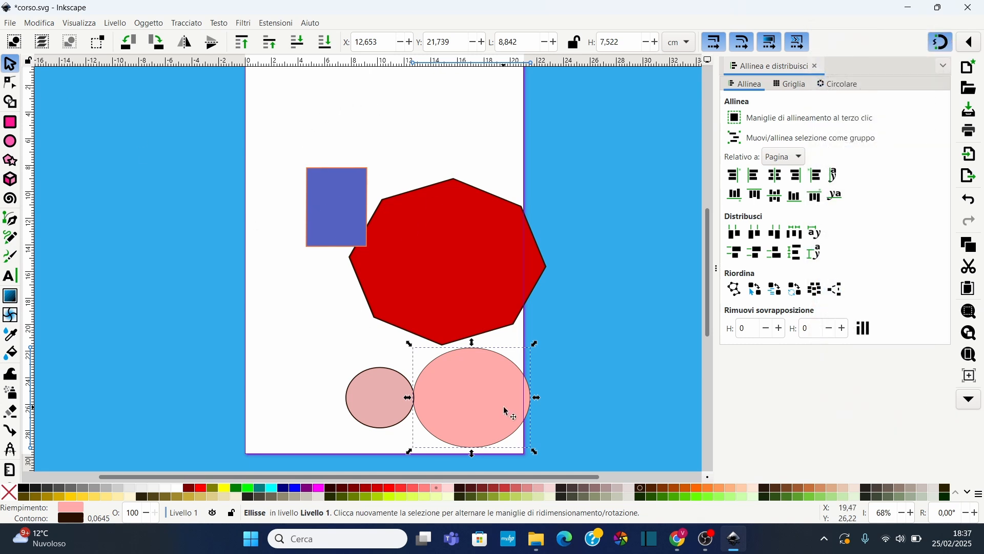
Snap the large ellipse against the octagon's lower-left edge, above and left of the small ellipse
{"action": "left_click_drag", "start_coordinate": [475, 387], "coordinate": [319, 330]}
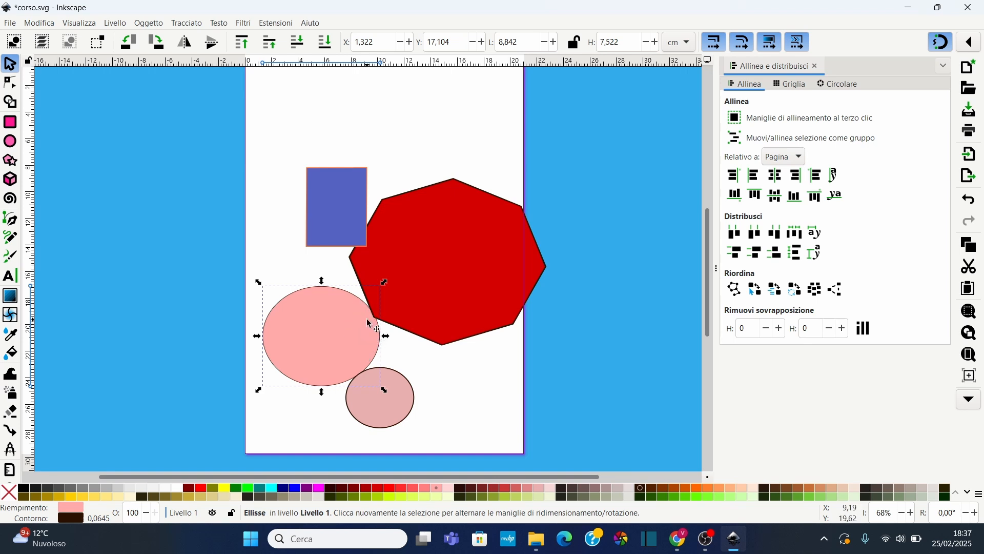
{"action": "mouse_move", "coordinate": [355, 320]}
{"action": "left_mouse_down"}
{"action": "mouse_move", "coordinate": [334, 285]}
{"action": "mouse_move", "coordinate": [347, 316]}
{"action": "left_mouse_up"}
{"action": "scroll", "coordinate": [383, 295], "scroll_direction": "up", "scroll_amount": 4}
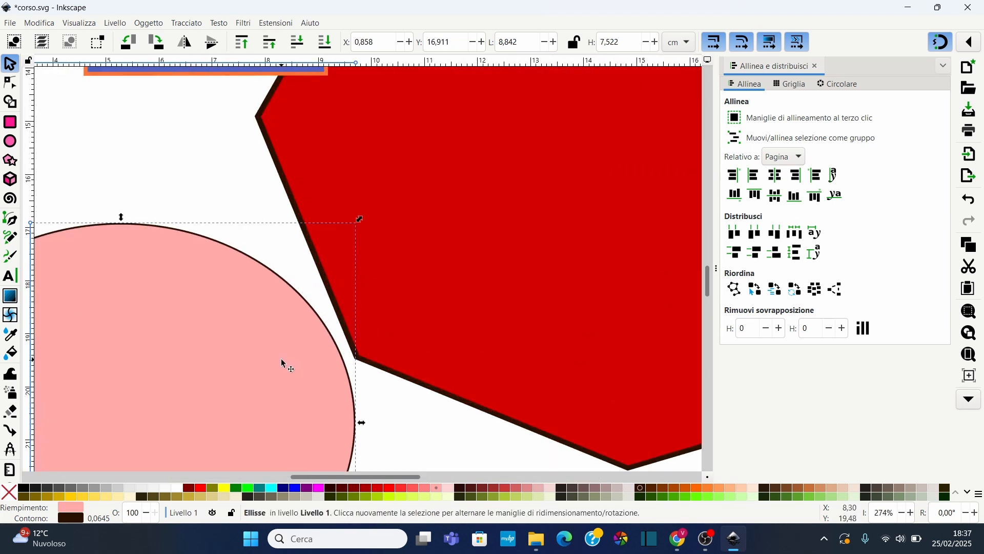
{"action": "left_click_drag", "start_coordinate": [329, 316], "coordinate": [261, 306]}
{"action": "scroll", "coordinate": [334, 218], "scroll_direction": "down", "scroll_amount": 5}
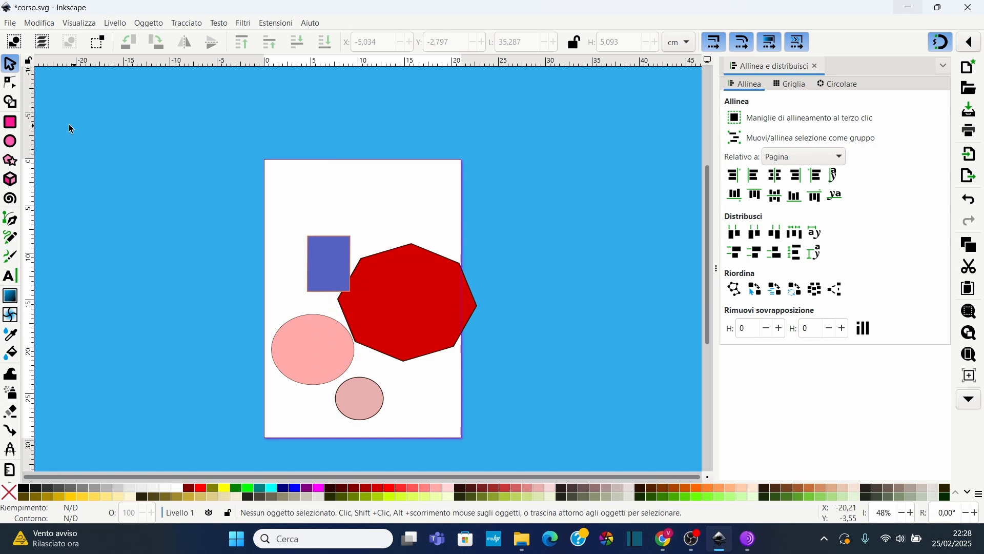
Select all the shapes on the page and delete them
{"action": "left_click_drag", "start_coordinate": [234, 191], "coordinate": [494, 428]}
{"action": "key", "text": "Delete"}
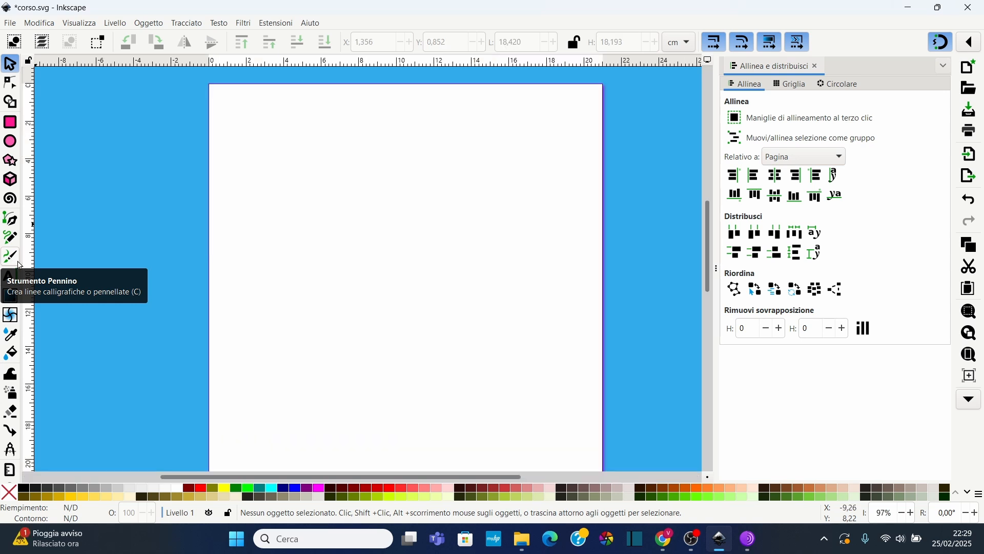
Pick the Calligraphy tool and draw a wavy stroke and a looping stroke across the page
{"action": "left_click", "coordinate": [10, 259]}
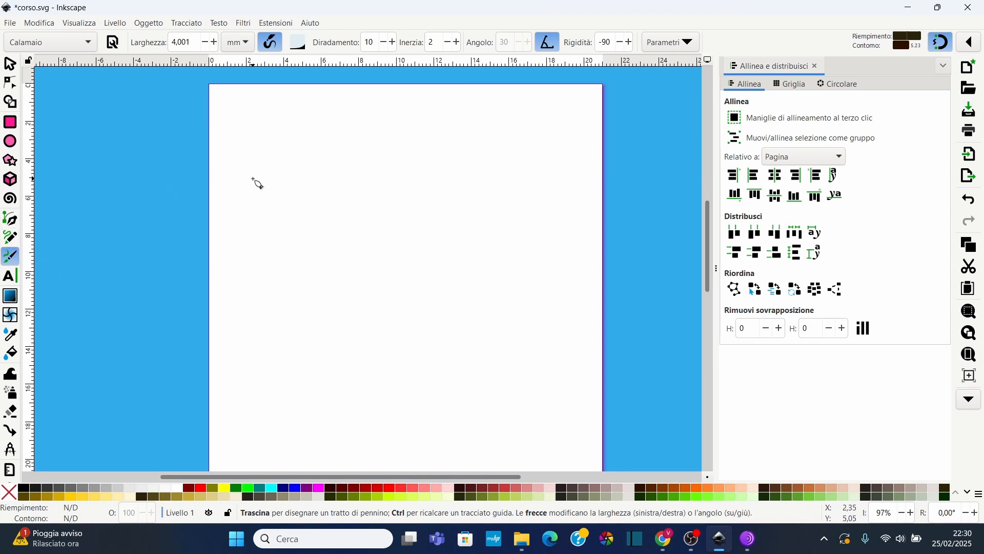
{"action": "mouse_move", "coordinate": [253, 178]}
{"action": "left_mouse_down"}
{"action": "mouse_move", "coordinate": [290, 137]}
{"action": "mouse_move", "coordinate": [312, 142]}
{"action": "mouse_move", "coordinate": [351, 179]}
{"action": "mouse_move", "coordinate": [375, 177]}
{"action": "mouse_move", "coordinate": [433, 135]}
{"action": "mouse_move", "coordinate": [479, 178]}
{"action": "mouse_move", "coordinate": [508, 183]}
{"action": "mouse_move", "coordinate": [534, 167]}
{"action": "mouse_move", "coordinate": [566, 180]}
{"action": "mouse_move", "coordinate": [573, 216]}
{"action": "mouse_move", "coordinate": [539, 239]}
{"action": "mouse_move", "coordinate": [533, 272]}
{"action": "left_mouse_up"}
{"action": "mouse_move", "coordinate": [263, 262]}
{"action": "left_mouse_down"}
{"action": "mouse_move", "coordinate": [348, 223]}
{"action": "mouse_move", "coordinate": [339, 211]}
{"action": "mouse_move", "coordinate": [327, 241]}
{"action": "mouse_move", "coordinate": [362, 276]}
{"action": "mouse_move", "coordinate": [436, 244]}
{"action": "mouse_move", "coordinate": [414, 218]}
{"action": "mouse_move", "coordinate": [386, 251]}
{"action": "mouse_move", "coordinate": [409, 298]}
{"action": "mouse_move", "coordinate": [487, 301]}
{"action": "mouse_move", "coordinate": [487, 270]}
{"action": "mouse_move", "coordinate": [471, 279]}
{"action": "mouse_move", "coordinate": [469, 319]}
{"action": "mouse_move", "coordinate": [490, 336]}
{"action": "mouse_move", "coordinate": [554, 325]}
{"action": "mouse_move", "coordinate": [544, 302]}
{"action": "mouse_move", "coordinate": [516, 334]}
{"action": "mouse_move", "coordinate": [525, 372]}
{"action": "mouse_move", "coordinate": [555, 380]}
{"action": "left_mouse_up"}
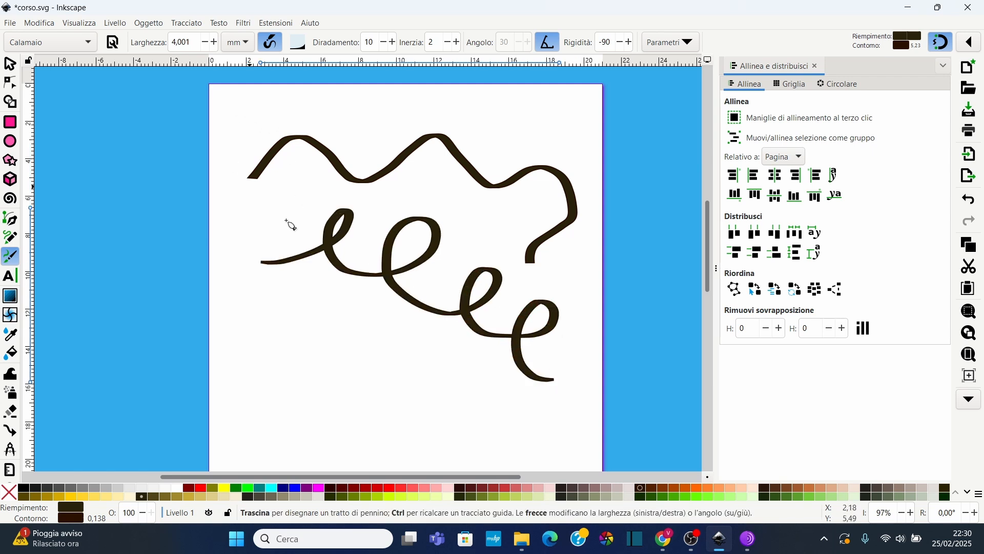
Set the pen width to 16.001 mm and draw two thick strokes in the page's lower half
{"action": "left_click", "coordinate": [218, 43]}
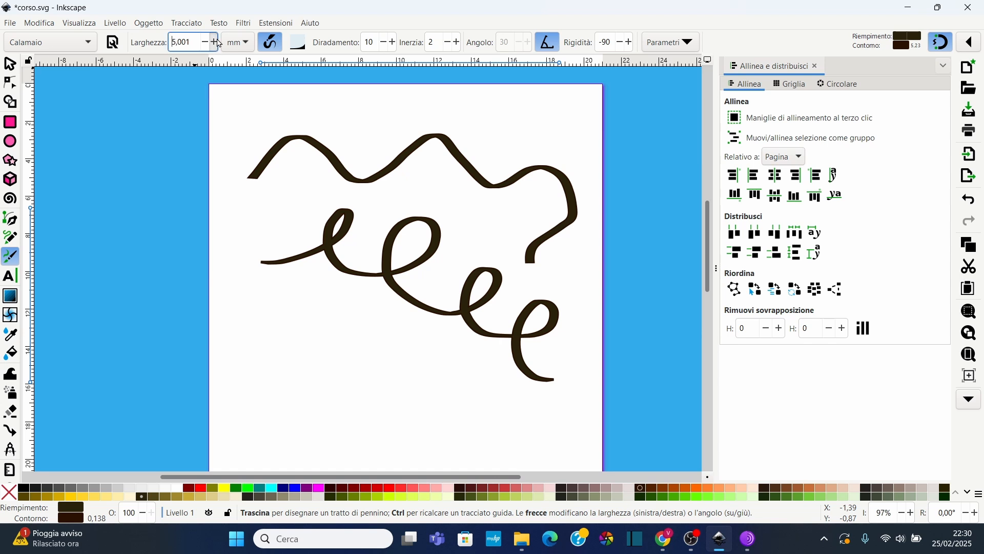
{"action": "left_click", "coordinate": [219, 43]}
{"action": "mouse_move", "coordinate": [254, 358]}
{"action": "left_mouse_down"}
{"action": "mouse_move", "coordinate": [309, 335]}
{"action": "mouse_move", "coordinate": [313, 309]}
{"action": "mouse_move", "coordinate": [302, 311]}
{"action": "mouse_move", "coordinate": [304, 362]}
{"action": "mouse_move", "coordinate": [358, 376]}
{"action": "mouse_move", "coordinate": [376, 351]}
{"action": "left_mouse_up"}
{"action": "left_click_drag", "start_coordinate": [424, 423], "coordinate": [435, 423]}
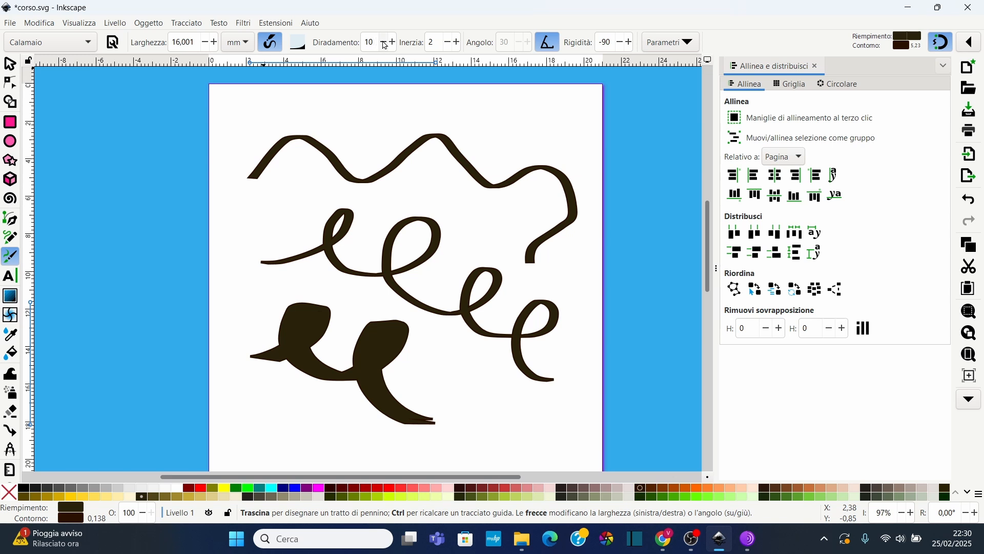
Set thinning to 0 and draw a thick stroke over the upper wave
{"action": "left_click_drag", "start_coordinate": [378, 42], "coordinate": [358, 45]}
{"action": "mouse_move", "coordinate": [295, 201]}
{"action": "left_mouse_down"}
{"action": "mouse_move", "coordinate": [341, 162]}
{"action": "mouse_move", "coordinate": [343, 116]}
{"action": "mouse_move", "coordinate": [336, 136]}
{"action": "mouse_move", "coordinate": [432, 173]}
{"action": "left_mouse_up"}
Increase the pen's inertia and draw a short stroke near the page's bottom edge
{"action": "scroll", "coordinate": [461, 47], "scroll_direction": "up", "scroll_amount": 5}
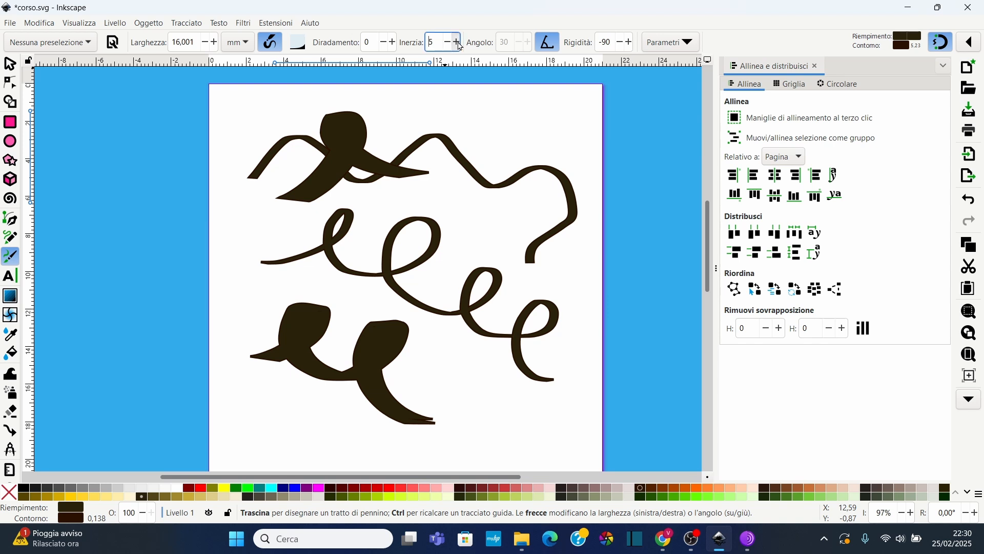
{"action": "mouse_move", "coordinate": [259, 433]}
{"action": "left_mouse_down"}
{"action": "mouse_move", "coordinate": [312, 416]}
{"action": "mouse_move", "coordinate": [313, 394]}
{"action": "mouse_move", "coordinate": [286, 395]}
{"action": "mouse_move", "coordinate": [301, 423]}
{"action": "mouse_move", "coordinate": [385, 446]}
{"action": "left_mouse_up"}
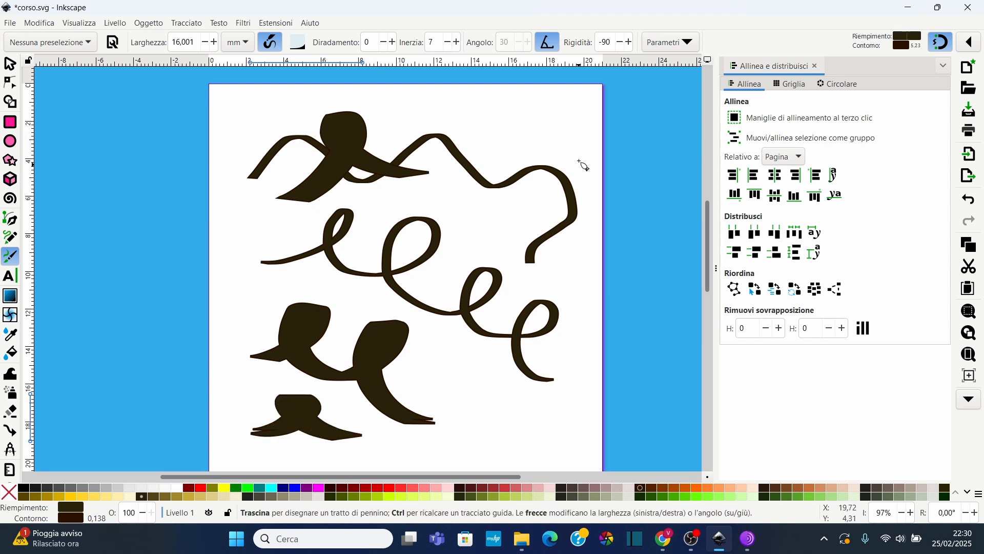
Set the Calligraphy pen's rigidity to 0 and raise its wiggle in the extra parameters
{"action": "left_click", "coordinate": [616, 41]}
{"action": "type", "text": "0"}
{"action": "key", "text": "Return"}
{"action": "left_click", "coordinate": [686, 50]}
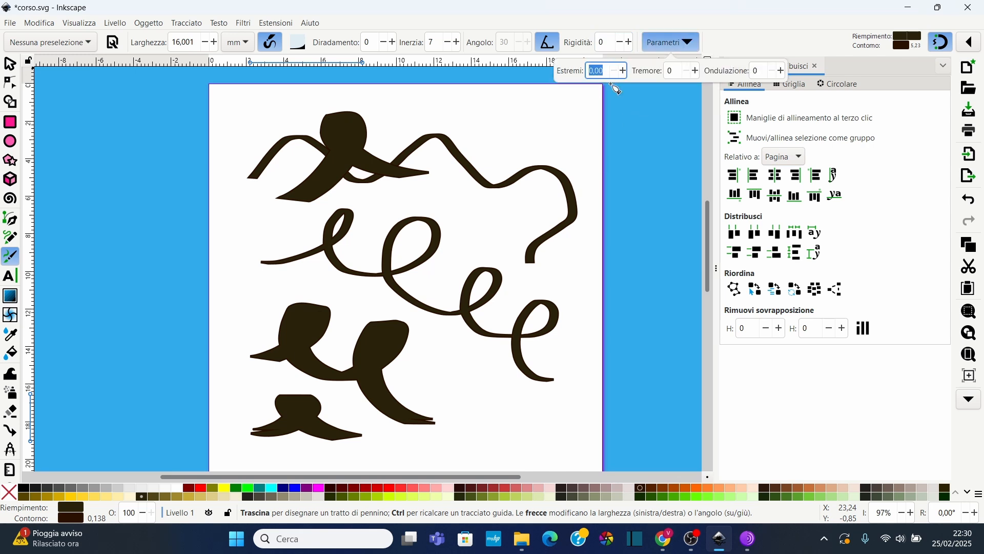
{"action": "left_click", "coordinate": [783, 72]}
{"action": "left_click", "coordinate": [782, 71]}
{"action": "left_click", "coordinate": [782, 72]}
{"action": "left_click", "coordinate": [785, 73]}
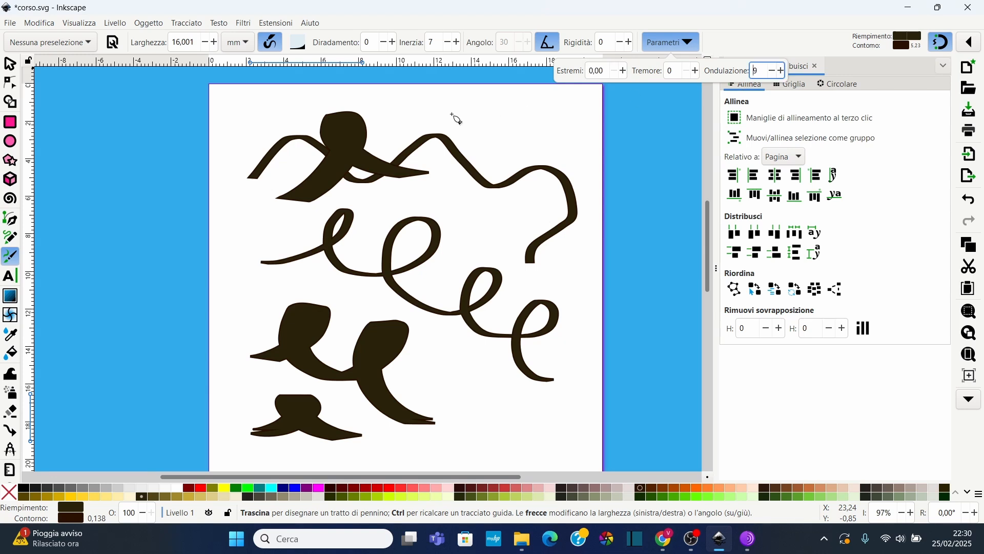
Draw a long wiggly calligraphic stroke across the whole page
{"action": "left_click", "coordinate": [501, 110]}
{"action": "mouse_move", "coordinate": [468, 115]}
{"action": "left_mouse_down"}
{"action": "mouse_move", "coordinate": [520, 99]}
{"action": "mouse_move", "coordinate": [493, 104]}
{"action": "mouse_move", "coordinate": [508, 196]}
{"action": "mouse_move", "coordinate": [483, 241]}
{"action": "mouse_move", "coordinate": [368, 191]}
{"action": "mouse_move", "coordinate": [410, 246]}
{"action": "mouse_move", "coordinate": [536, 241]}
{"action": "mouse_move", "coordinate": [575, 306]}
{"action": "mouse_move", "coordinate": [472, 327]}
{"action": "mouse_move", "coordinate": [394, 369]}
{"action": "mouse_move", "coordinate": [538, 405]}
{"action": "mouse_move", "coordinate": [544, 438]}
{"action": "mouse_move", "coordinate": [463, 447]}
{"action": "mouse_move", "coordinate": [337, 366]}
{"action": "mouse_move", "coordinate": [316, 239]}
{"action": "mouse_move", "coordinate": [272, 217]}
{"action": "mouse_move", "coordinate": [253, 287]}
{"action": "left_mouse_up"}
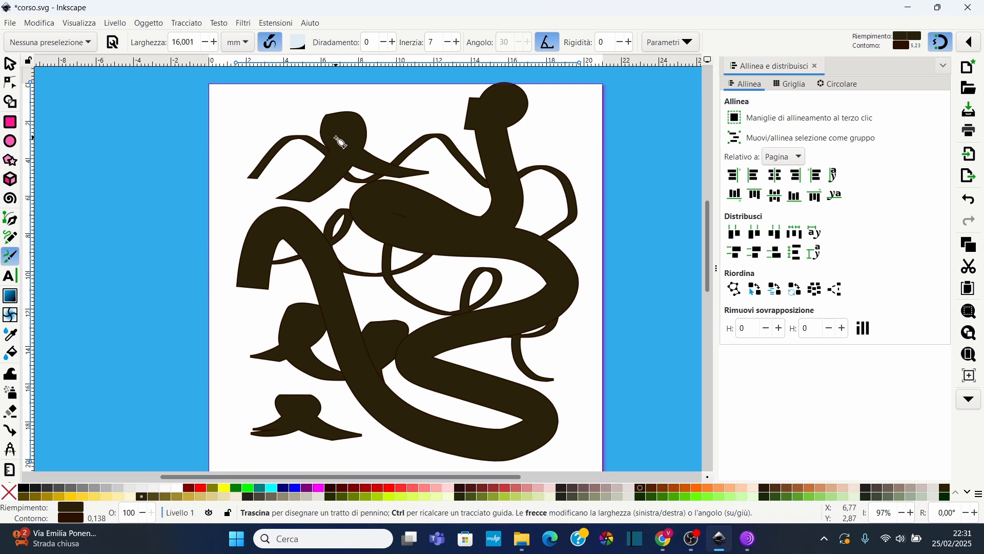
Undo the last three calligraphic strokes
{"action": "key", "text": "ctrl+z"}
{"action": "key", "text": "ctrl+z"}
{"action": "key", "text": "ctrl+z"}
{"action": "key", "text": "ctrl+z"}
{"action": "key", "text": "ctrl+z"}
{"action": "key", "text": "ctrl+z"}
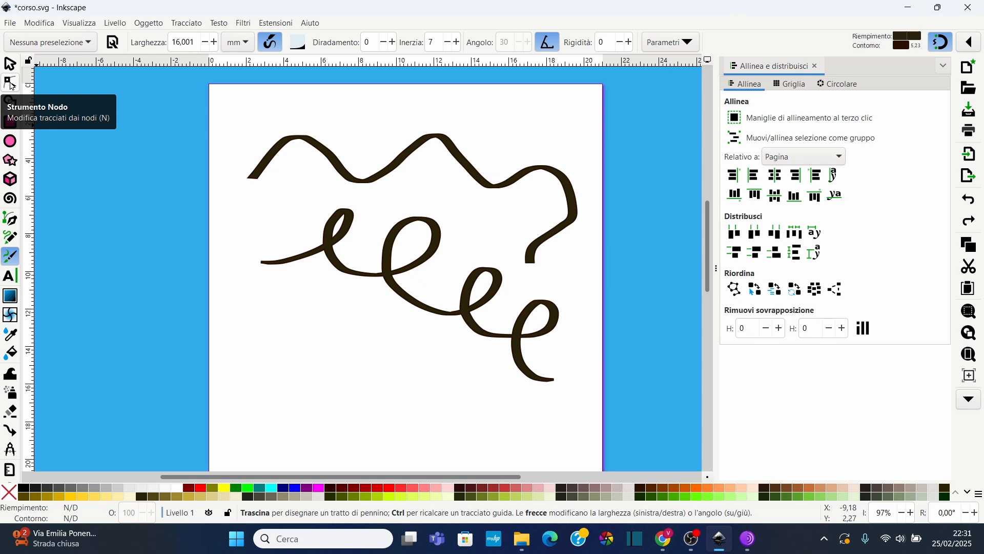
Select the wavy stroke with the Node tool and reshape the segment near its first dip by dragging it and its handles
{"action": "left_click", "coordinate": [11, 83]}
{"action": "left_click", "coordinate": [306, 145]}
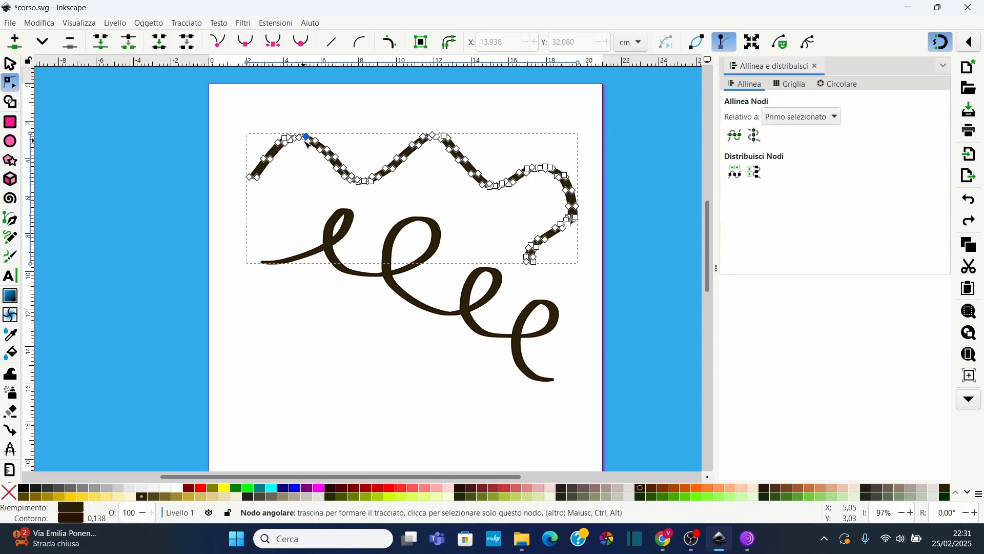
{"action": "scroll", "coordinate": [362, 202], "scroll_direction": "up", "scroll_amount": 2}
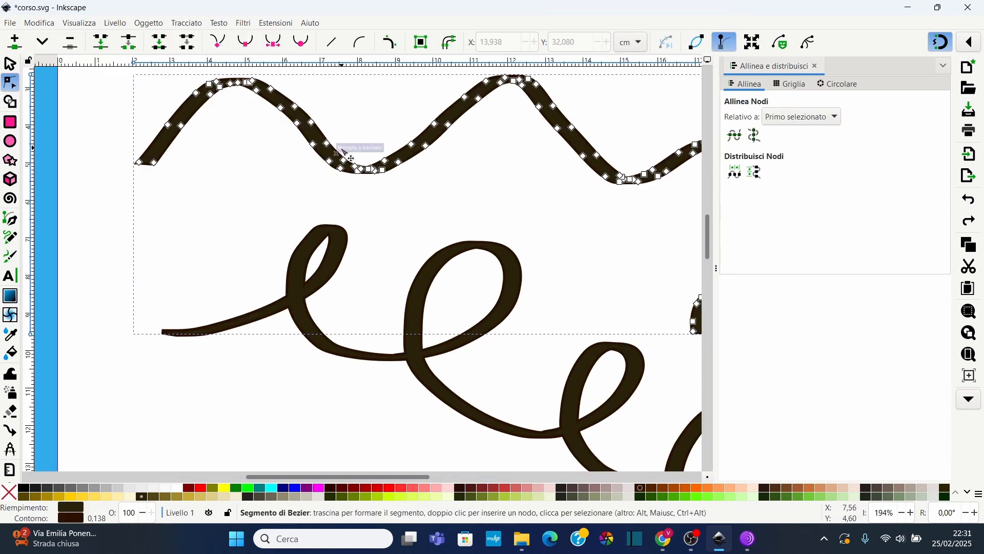
{"action": "scroll", "coordinate": [321, 162], "scroll_direction": "up", "scroll_amount": 2}
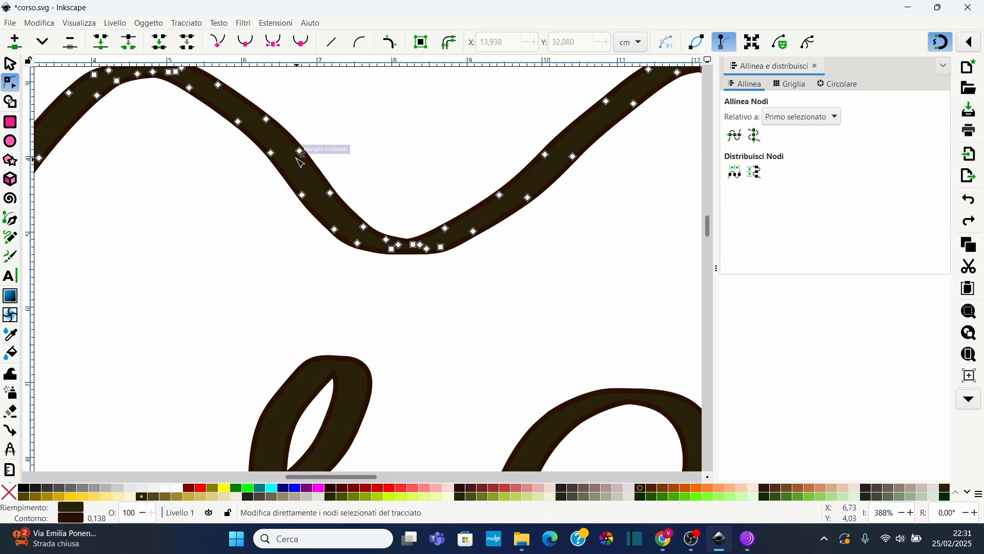
{"action": "mouse_move", "coordinate": [305, 157]}
{"action": "left_mouse_down"}
{"action": "mouse_move", "coordinate": [329, 145]}
{"action": "mouse_move", "coordinate": [259, 175]}
{"action": "mouse_move", "coordinate": [226, 159]}
{"action": "left_mouse_up"}
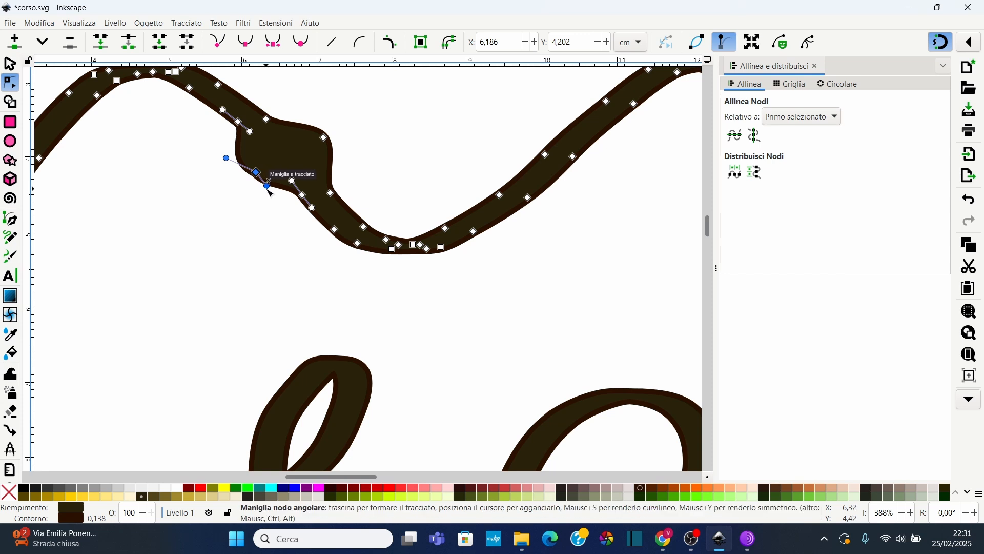
{"action": "left_click_drag", "start_coordinate": [266, 186], "coordinate": [276, 206]}
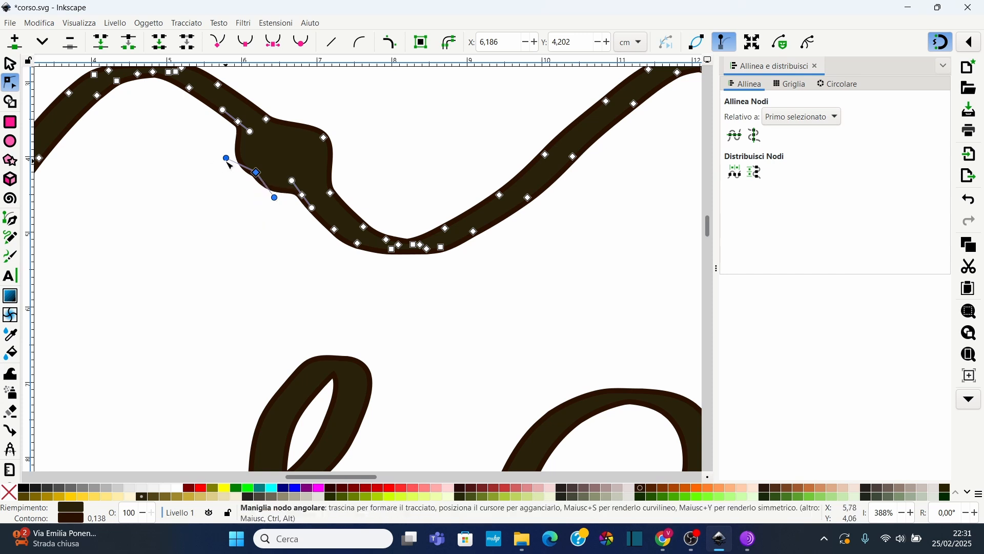
{"action": "left_click_drag", "start_coordinate": [228, 160], "coordinate": [229, 143]}
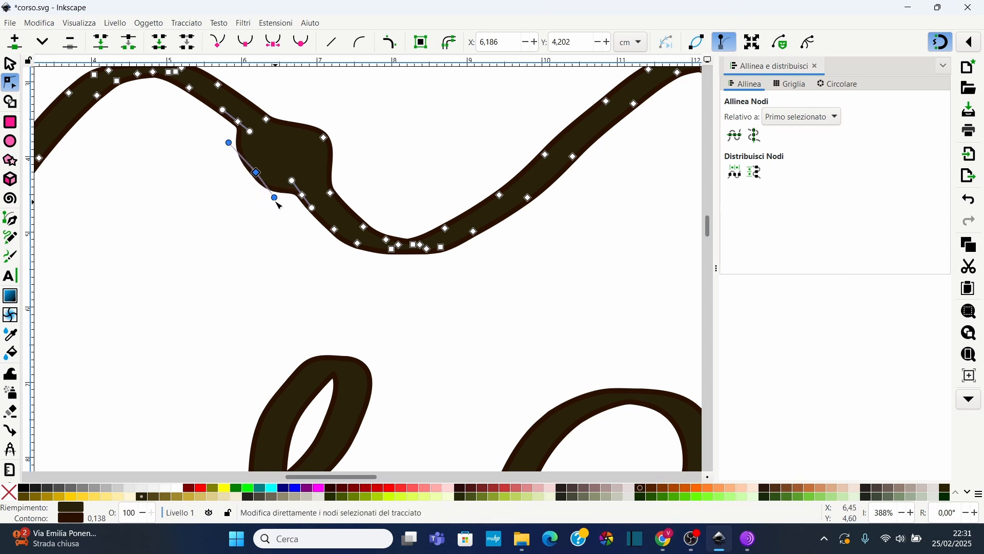
{"action": "left_click_drag", "start_coordinate": [277, 203], "coordinate": [285, 215]}
Select the nodes at the wave's lowest dip and move them downward
{"action": "left_click_drag", "start_coordinate": [348, 282], "coordinate": [425, 209]}
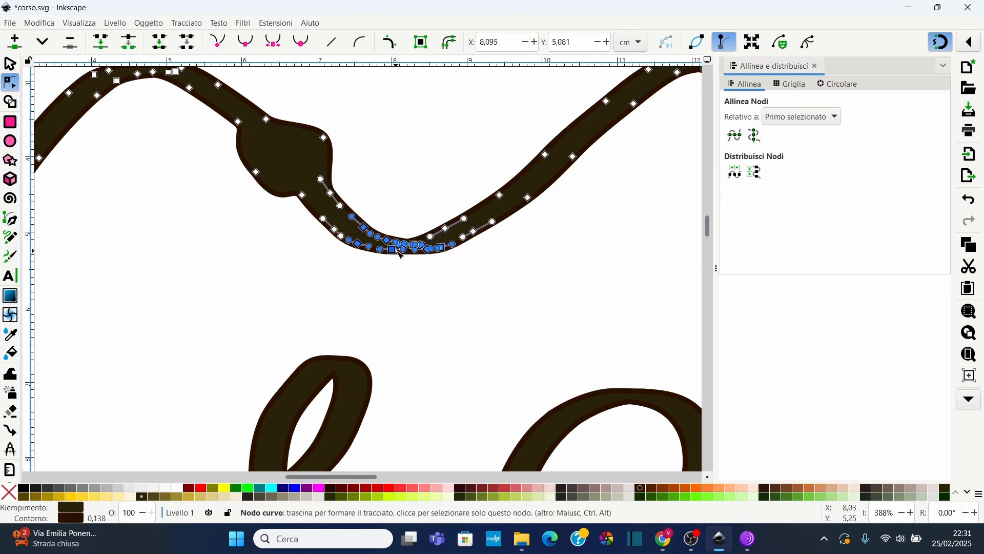
{"action": "left_click_drag", "start_coordinate": [401, 255], "coordinate": [402, 288]}
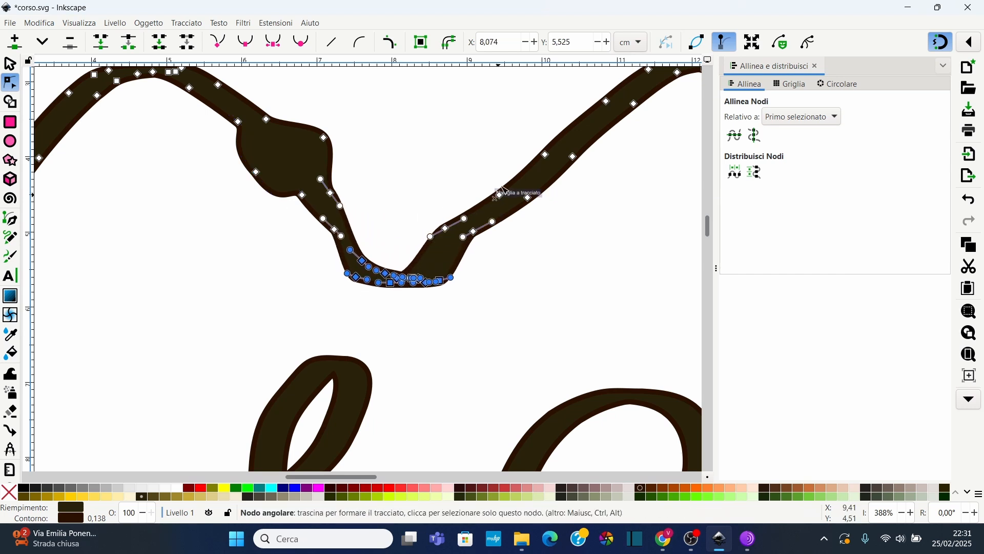
{"action": "key", "text": "Escape"}
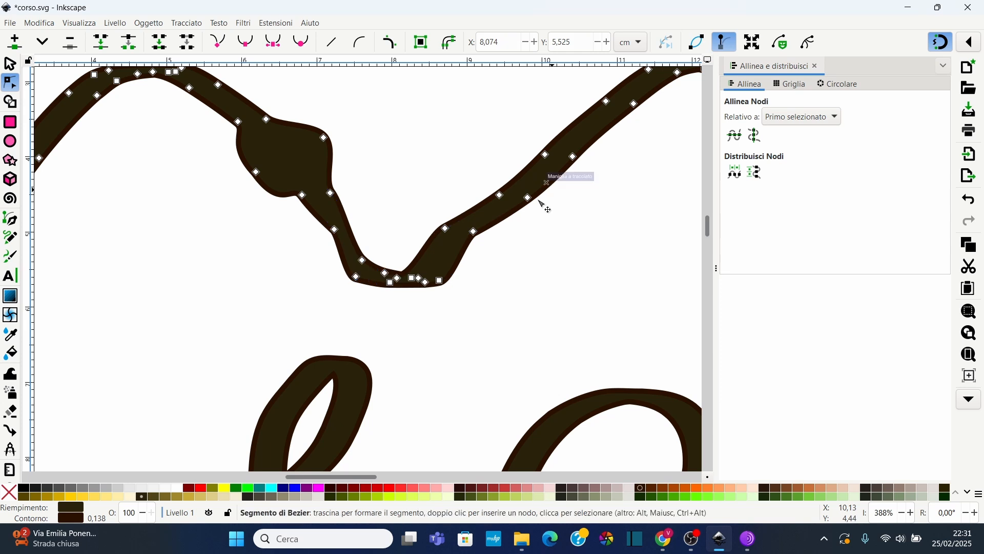
Reshape the rising segment to the right of the dip by dragging it upward
{"action": "left_click_drag", "start_coordinate": [486, 171], "coordinate": [554, 215]}
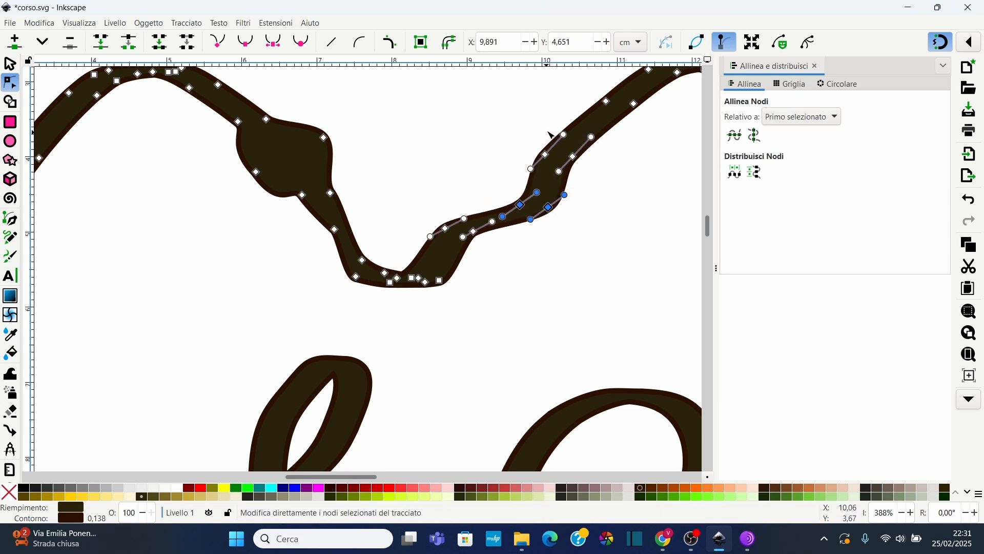
{"action": "scroll", "coordinate": [394, 109], "scroll_direction": "down", "scroll_amount": 3}
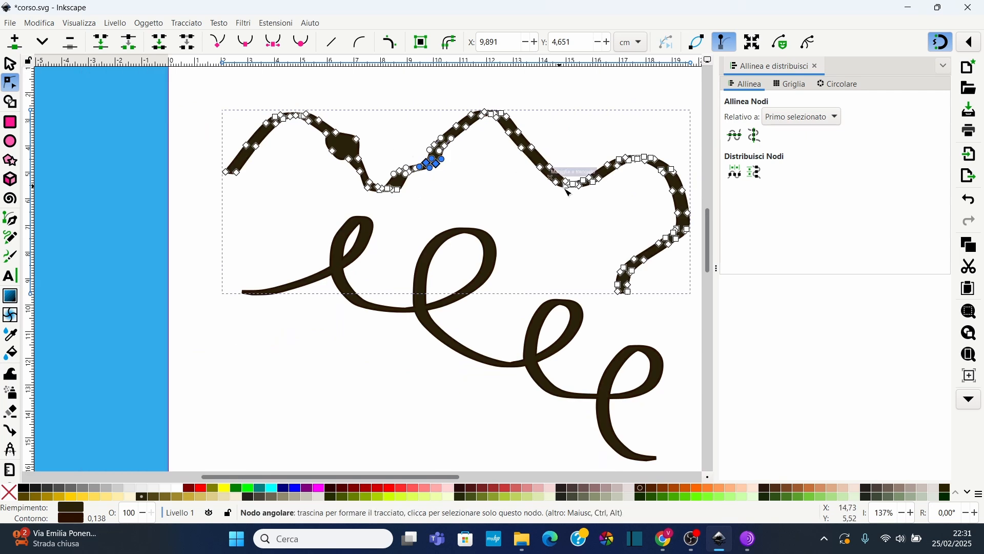
Give the wavy stroke a dark red fill and a yellow outline
{"action": "left_click", "coordinate": [365, 488]}
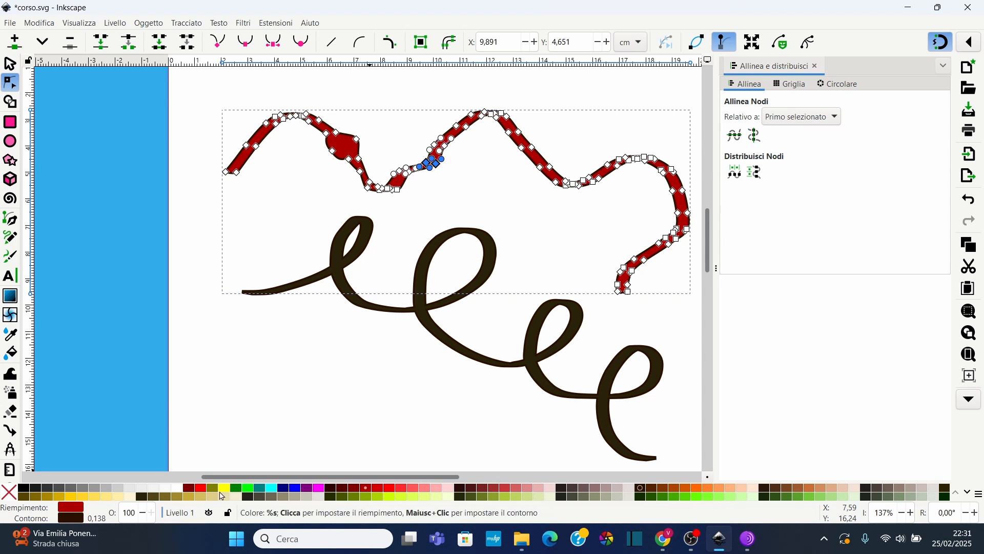
{"action": "left_click", "coordinate": [228, 489], "text": "shift"}
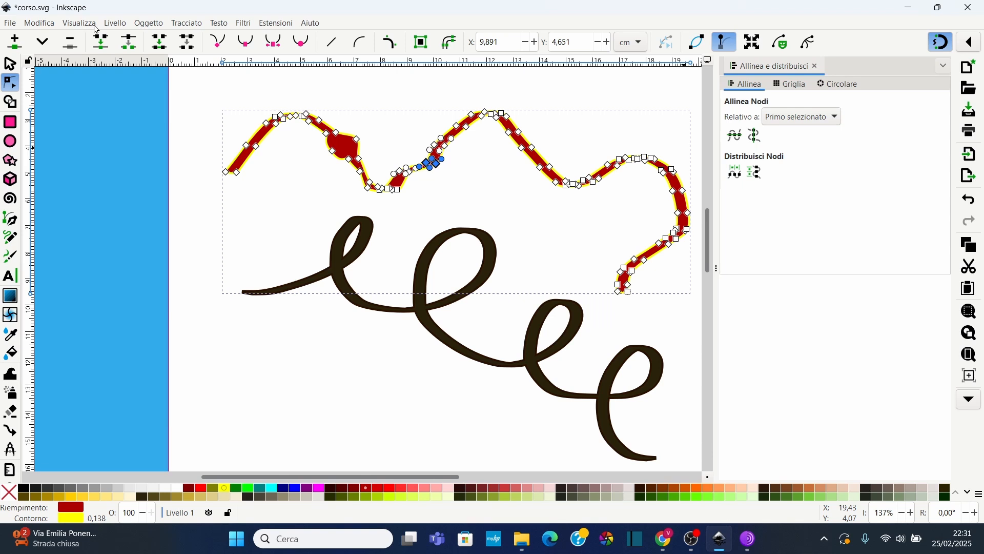
Open the Fill and Stroke dialog, then close it and the Align and Distribute panel
{"action": "left_click", "coordinate": [147, 24]}
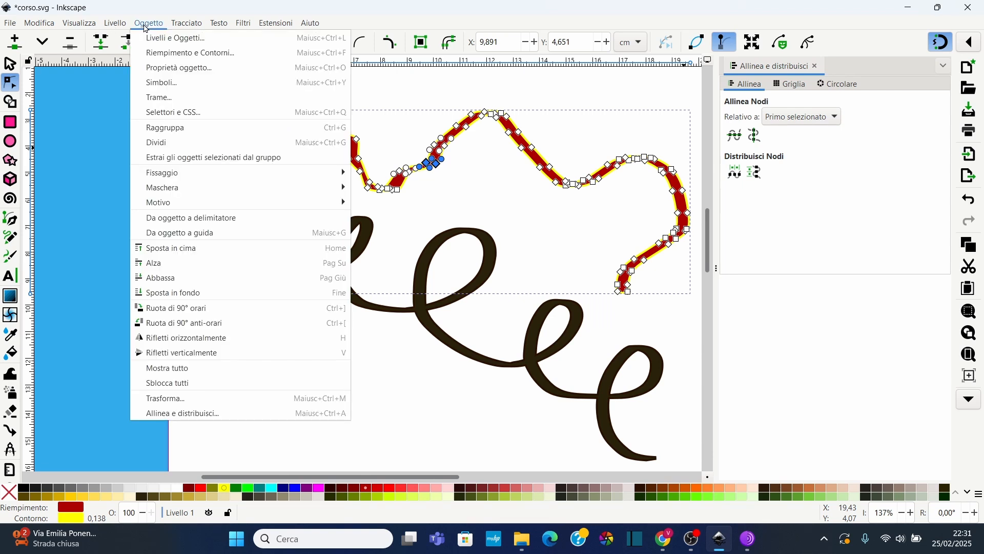
{"action": "left_click", "coordinate": [172, 54]}
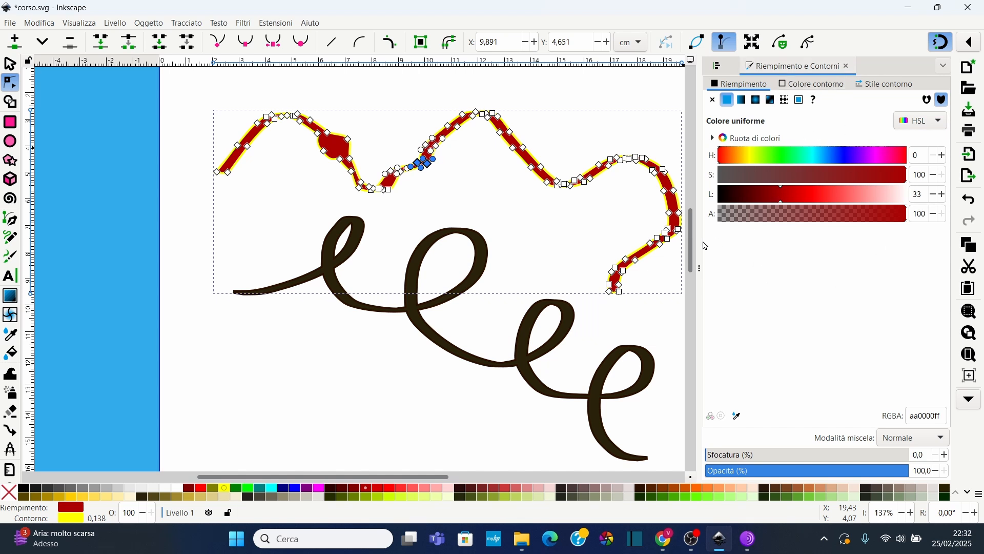
{"action": "left_click", "coordinate": [848, 68]}
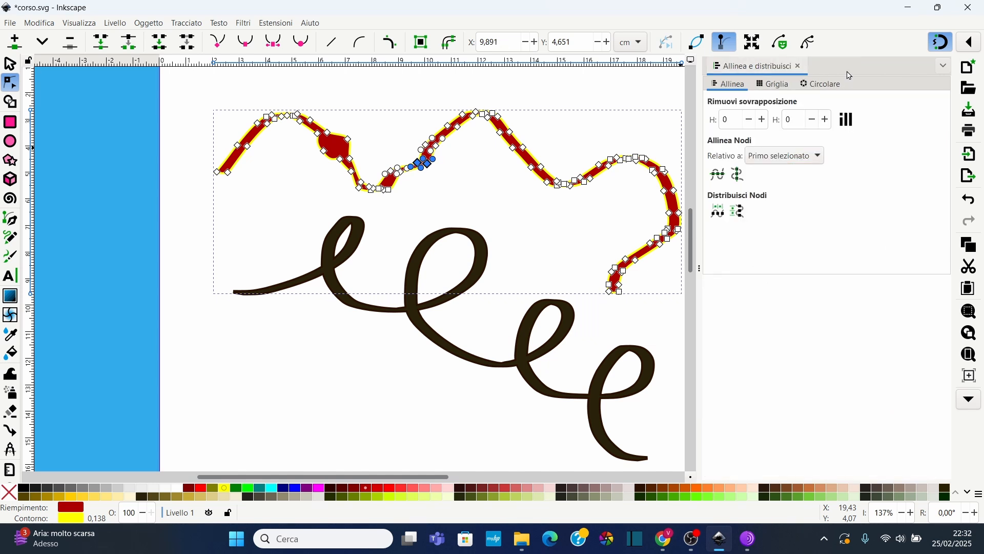
{"action": "left_click", "coordinate": [799, 67]}
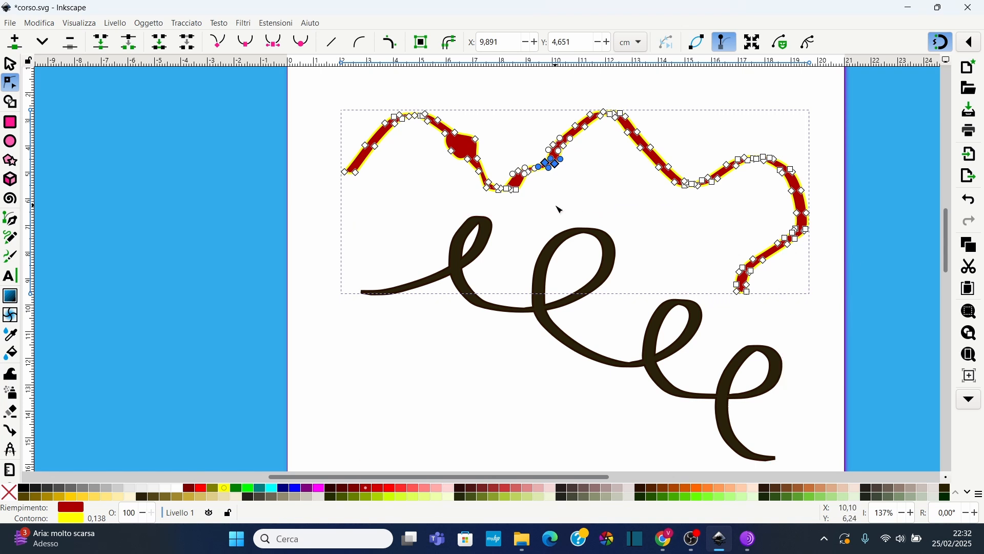
Undo the fill and outline colour changes
{"action": "key", "text": "ctrl+z"}
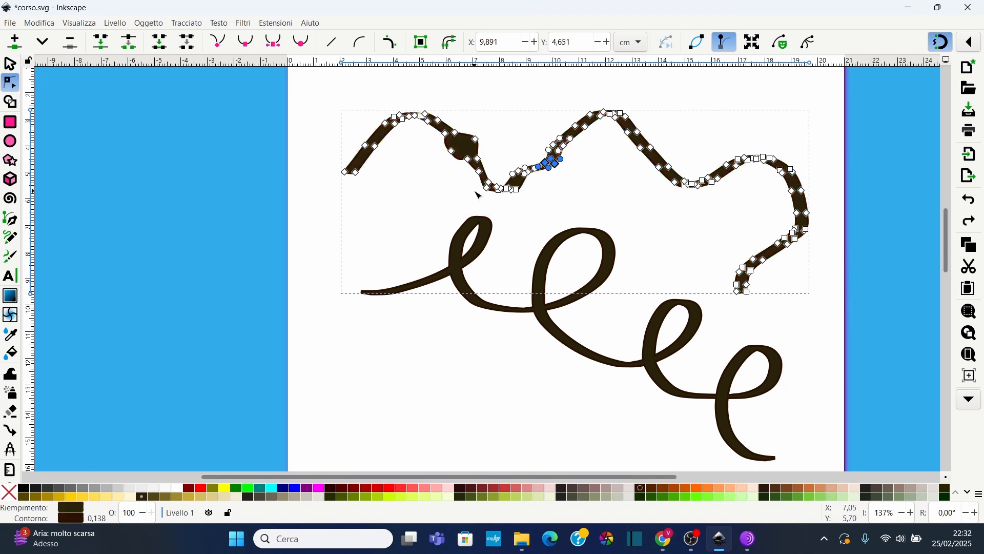
{"action": "key", "text": "ctrl+z"}
Select all strokes on the page and delete them
{"action": "left_click", "coordinate": [9, 64]}
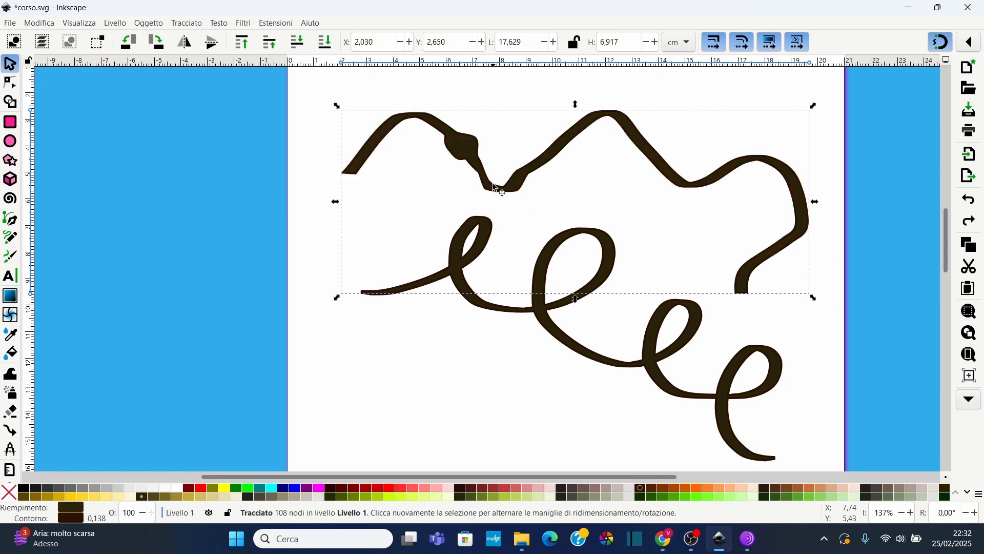
{"action": "left_click", "coordinate": [493, 160]}
{"action": "left_click_drag", "start_coordinate": [322, 145], "coordinate": [874, 343]}
{"action": "key", "text": "Delete"}
{"action": "scroll", "coordinate": [292, 368], "scroll_direction": "up", "scroll_amount": 5}
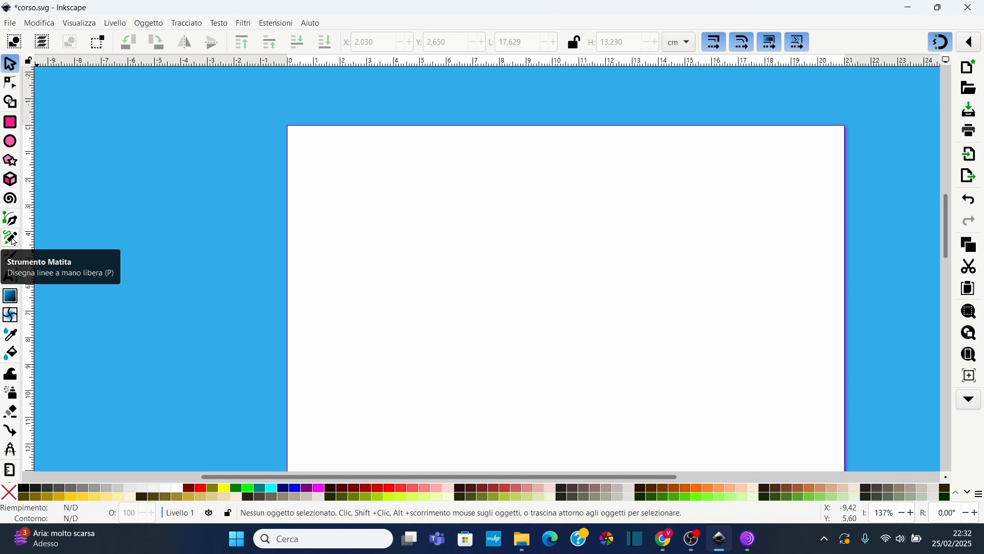
Pick the Pencil tool and draw a wavy freehand line across the upper part of the page
{"action": "left_click", "coordinate": [11, 239]}
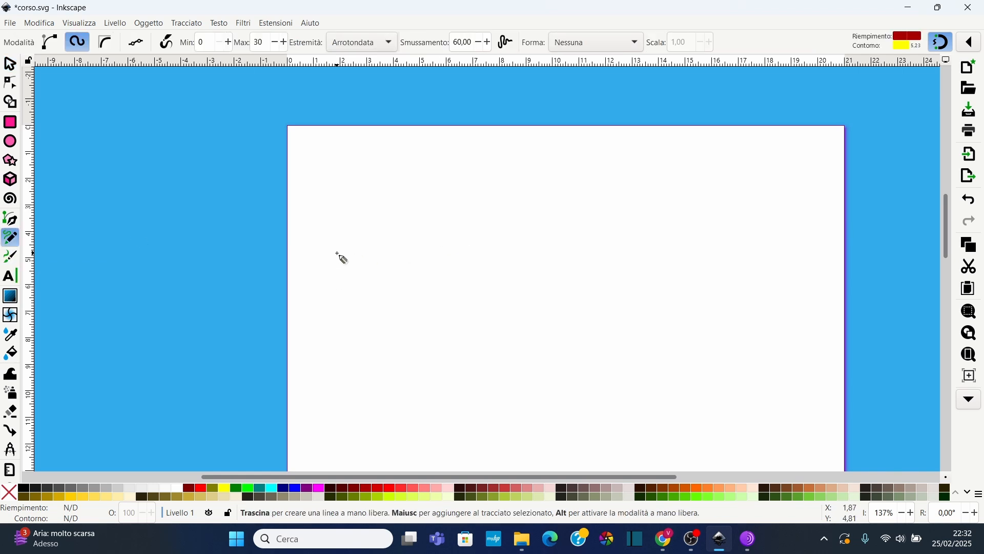
{"action": "mouse_move", "coordinate": [338, 253]}
{"action": "left_mouse_down"}
{"action": "mouse_move", "coordinate": [421, 202]}
{"action": "mouse_move", "coordinate": [410, 182]}
{"action": "mouse_move", "coordinate": [405, 194]}
{"action": "mouse_move", "coordinate": [436, 222]}
{"action": "mouse_move", "coordinate": [587, 185]}
{"action": "mouse_move", "coordinate": [578, 218]}
{"action": "mouse_move", "coordinate": [528, 238]}
{"action": "mouse_move", "coordinate": [727, 241]}
{"action": "mouse_move", "coordinate": [673, 266]}
{"action": "mouse_move", "coordinate": [680, 300]}
{"action": "mouse_move", "coordinate": [774, 320]}
{"action": "mouse_move", "coordinate": [740, 375]}
{"action": "mouse_move", "coordinate": [766, 395]}
{"action": "left_mouse_up"}
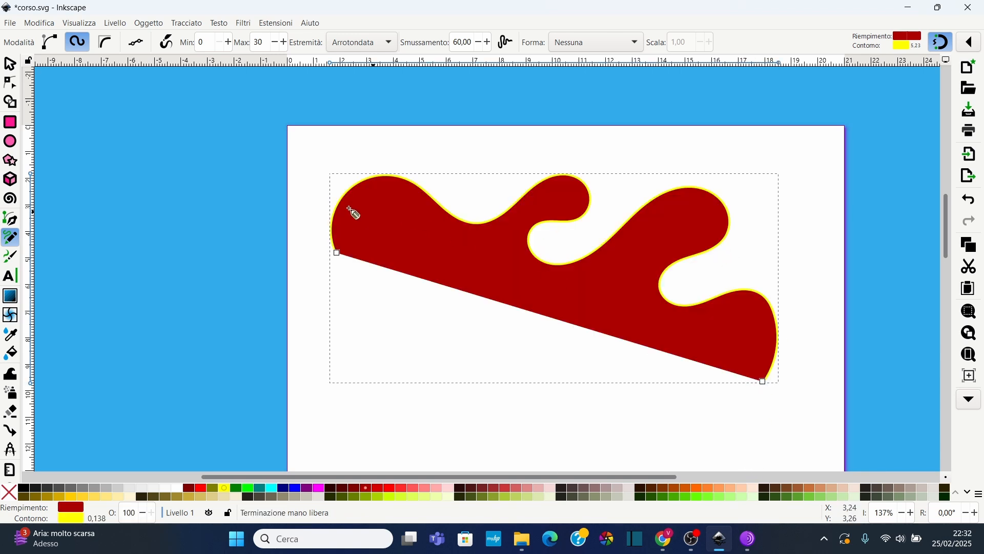
Remove the line's fill and set its outline colour to dark red
{"action": "left_click", "coordinate": [555, 278]}
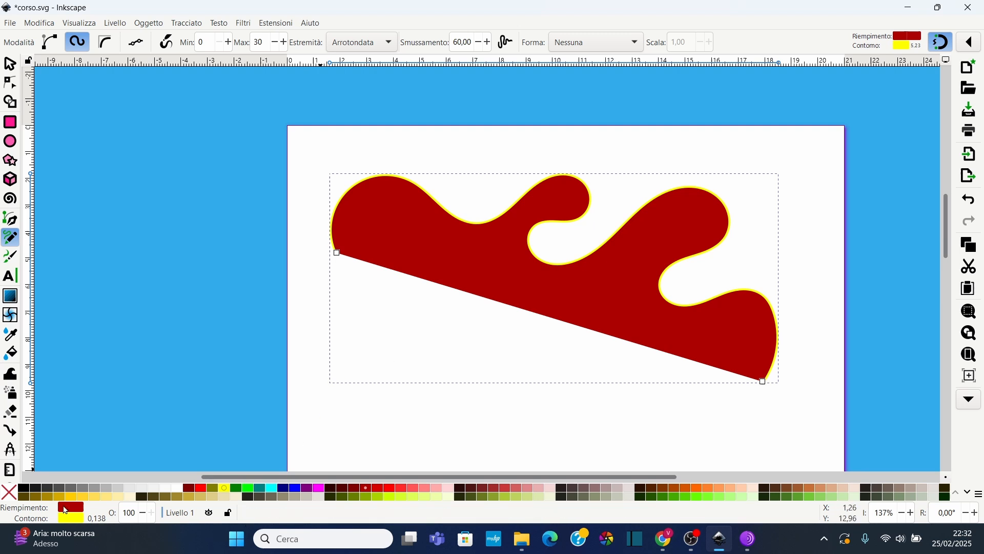
{"action": "left_click", "coordinate": [9, 493]}
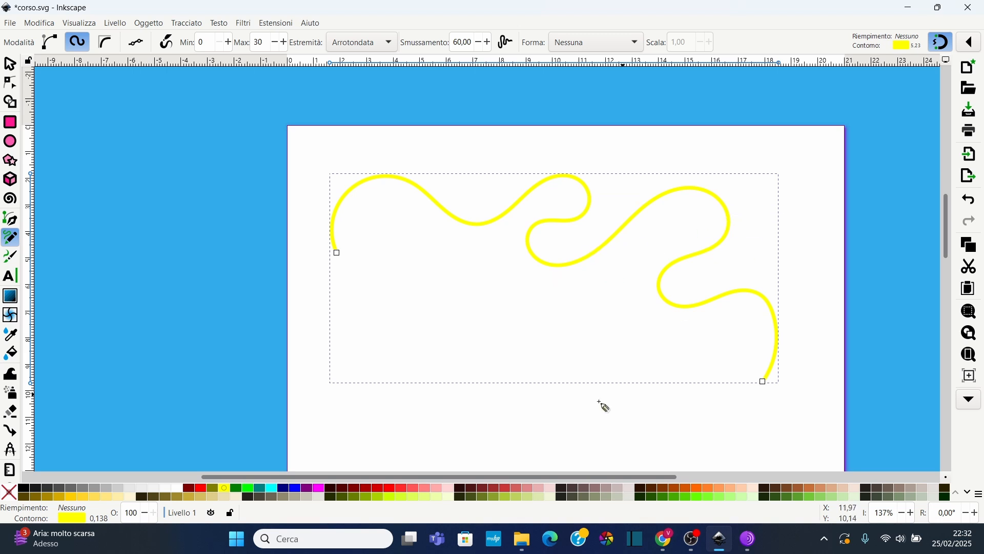
{"action": "left_click", "coordinate": [405, 490], "text": "shift"}
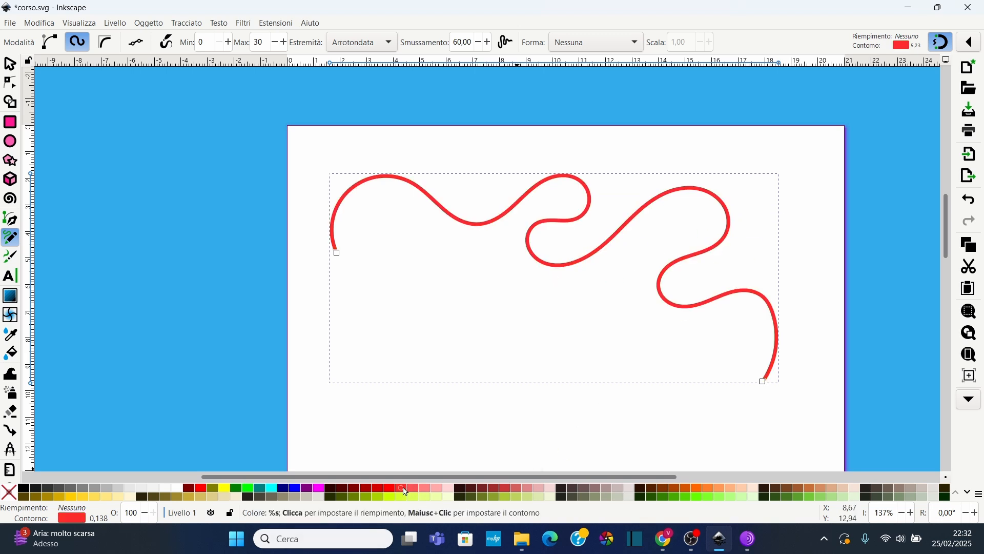
{"action": "left_click", "coordinate": [360, 490], "text": "shift"}
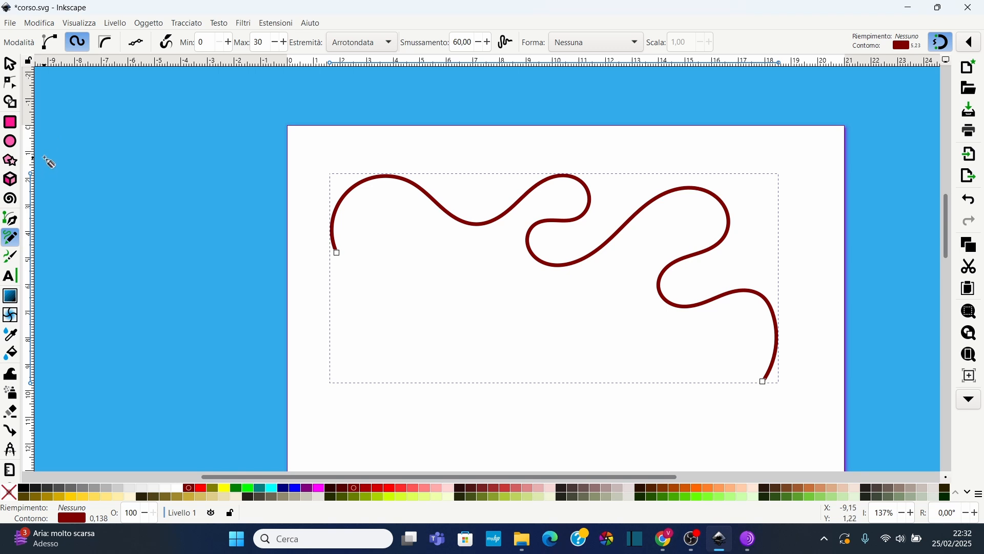
With the Node tool, move a node on the wavy line and reshape its two curve handles
{"action": "left_click", "coordinate": [10, 83]}
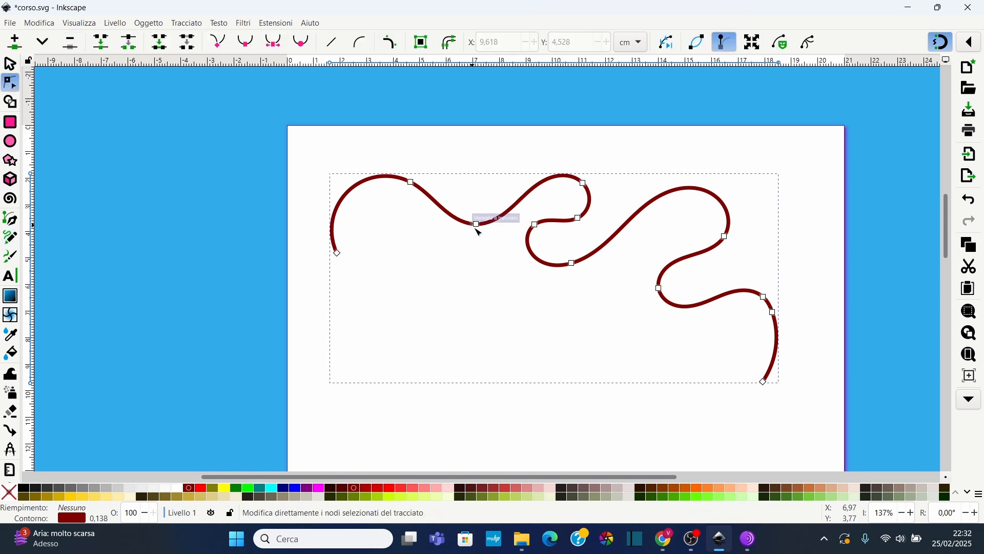
{"action": "left_click_drag", "start_coordinate": [476, 225], "coordinate": [469, 213]}
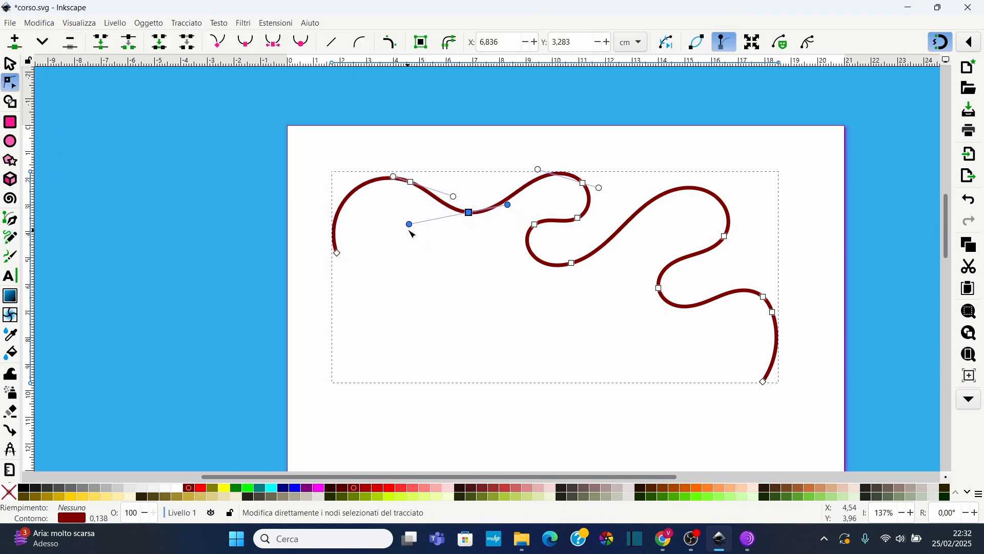
{"action": "left_click_drag", "start_coordinate": [409, 224], "coordinate": [407, 215]}
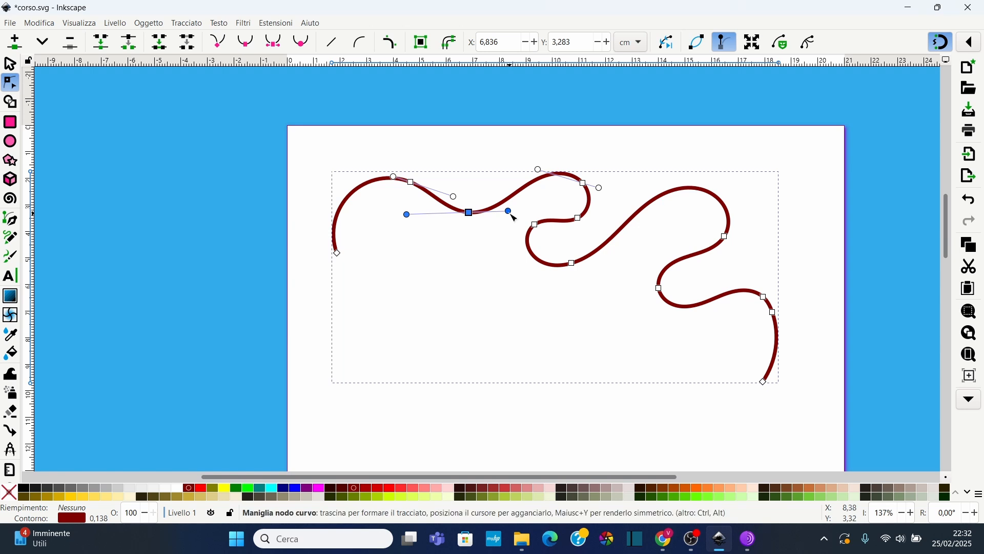
{"action": "left_click_drag", "start_coordinate": [514, 217], "coordinate": [522, 185]}
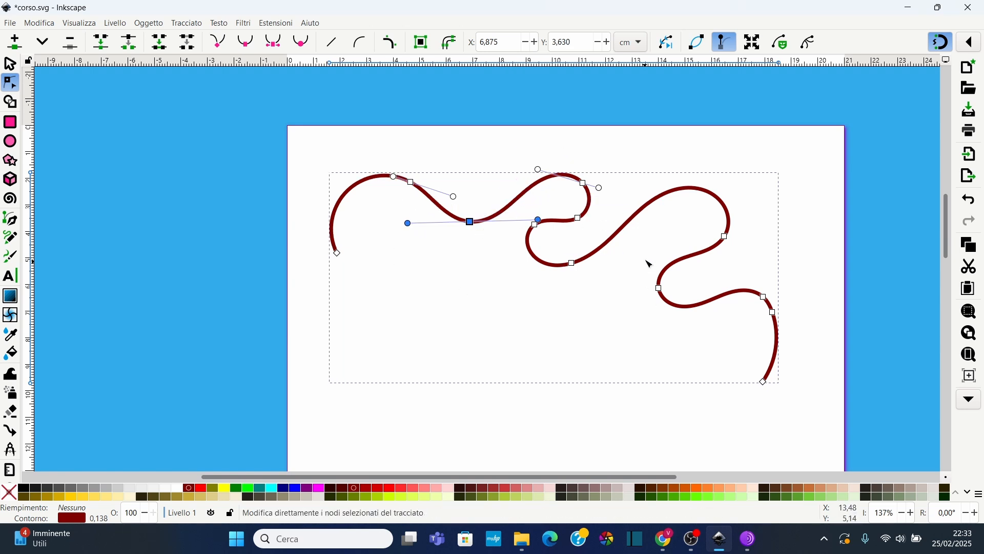
Select all nodes of the wavy line and delete it
{"action": "left_click_drag", "start_coordinate": [652, 228], "coordinate": [776, 351]}
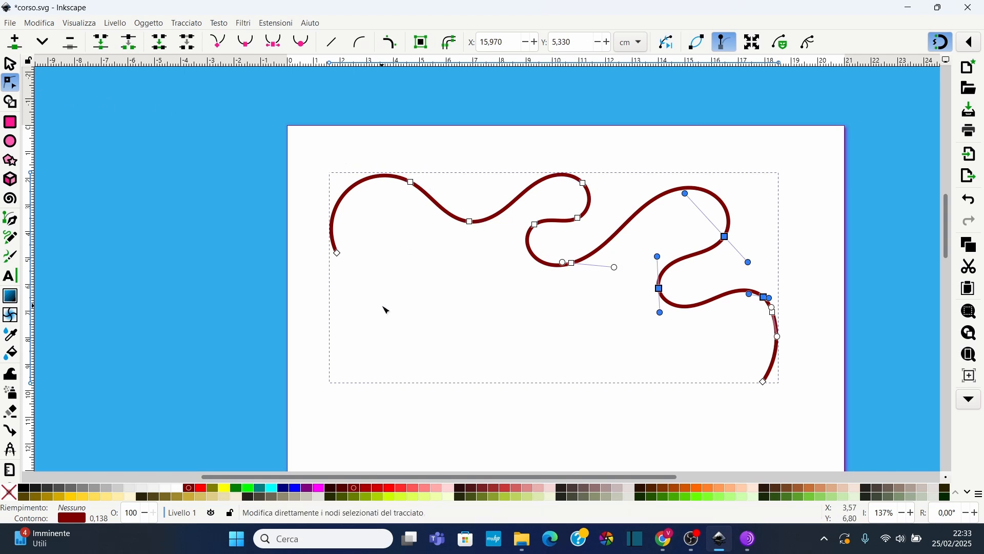
{"action": "left_click_drag", "start_coordinate": [266, 150], "coordinate": [826, 408]}
{"action": "key", "text": "Delete"}
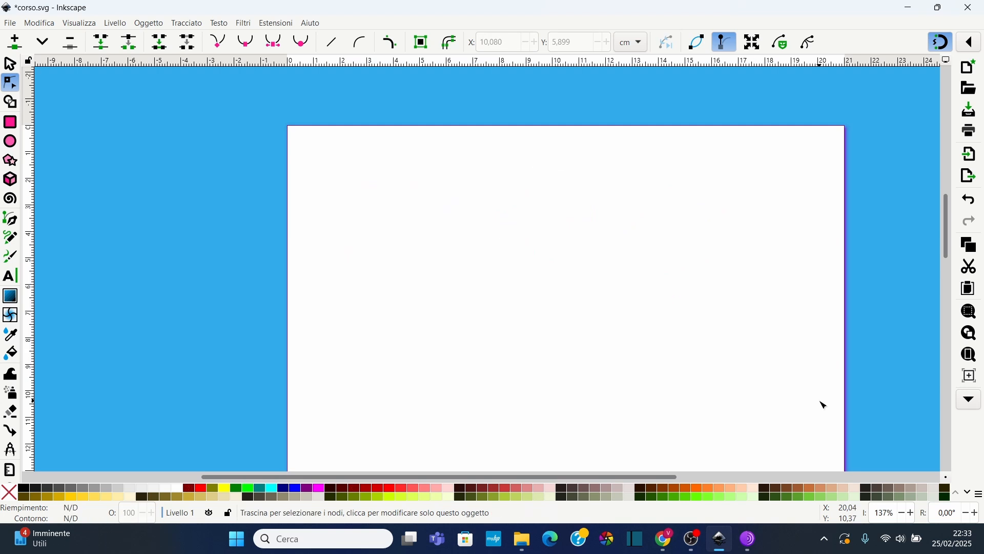
Draw a closed zigzag outline with the Pen tool by clicking points around the page, then undo it
{"action": "scroll", "coordinate": [365, 231], "scroll_direction": "up", "scroll_amount": 2}
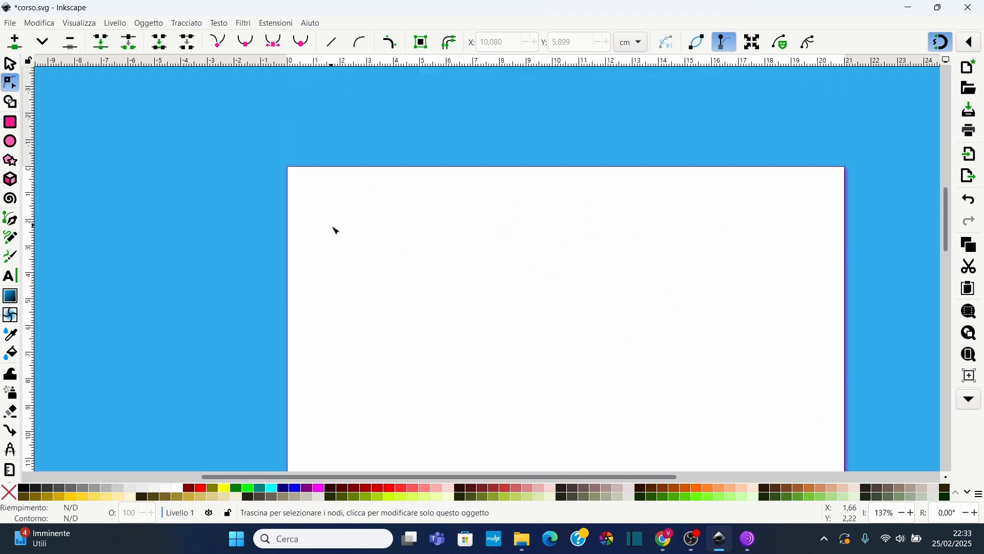
{"action": "scroll", "coordinate": [336, 230], "scroll_direction": "down", "scroll_amount": 2}
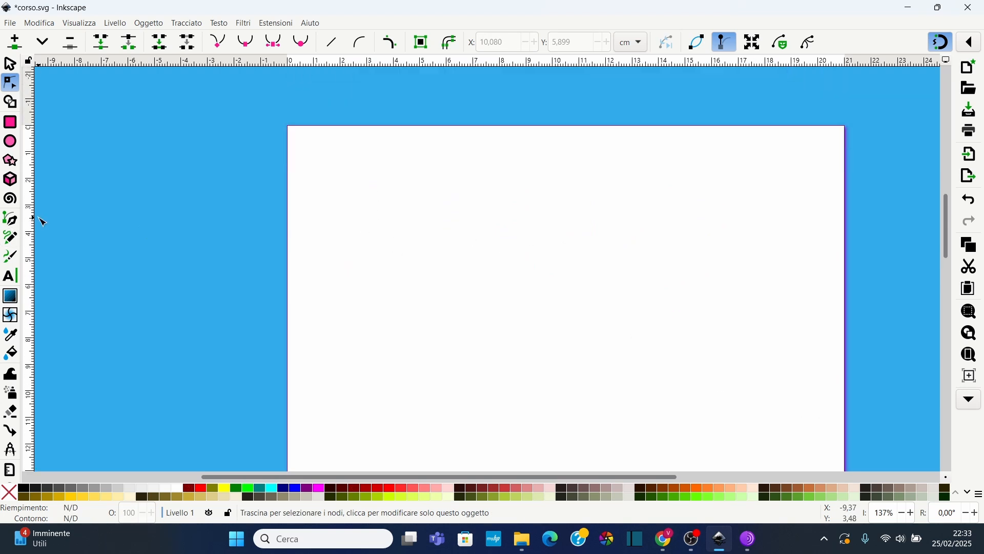
{"action": "left_click", "coordinate": [11, 219]}
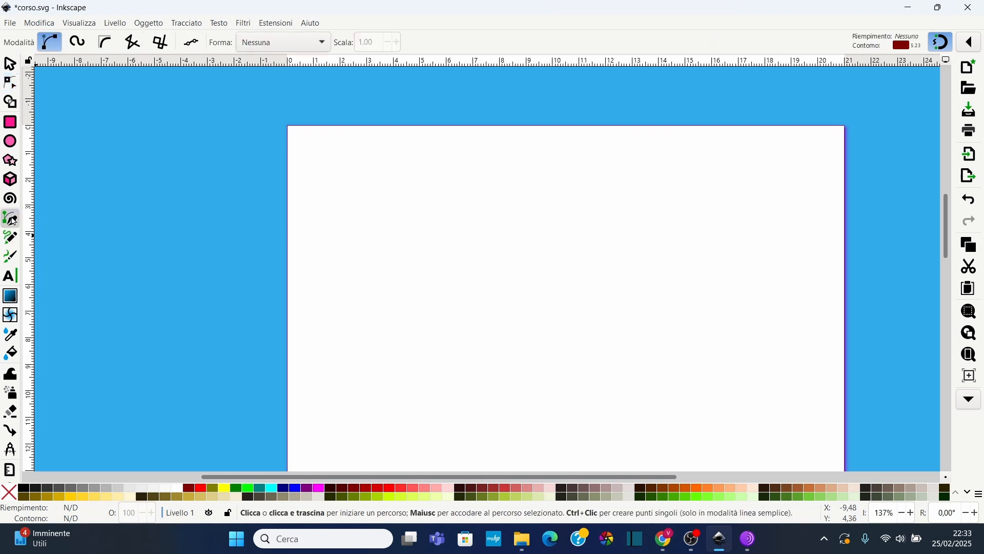
{"action": "left_click", "coordinate": [343, 227]}
{"action": "left_click", "coordinate": [367, 192]}
{"action": "left_click", "coordinate": [419, 183]}
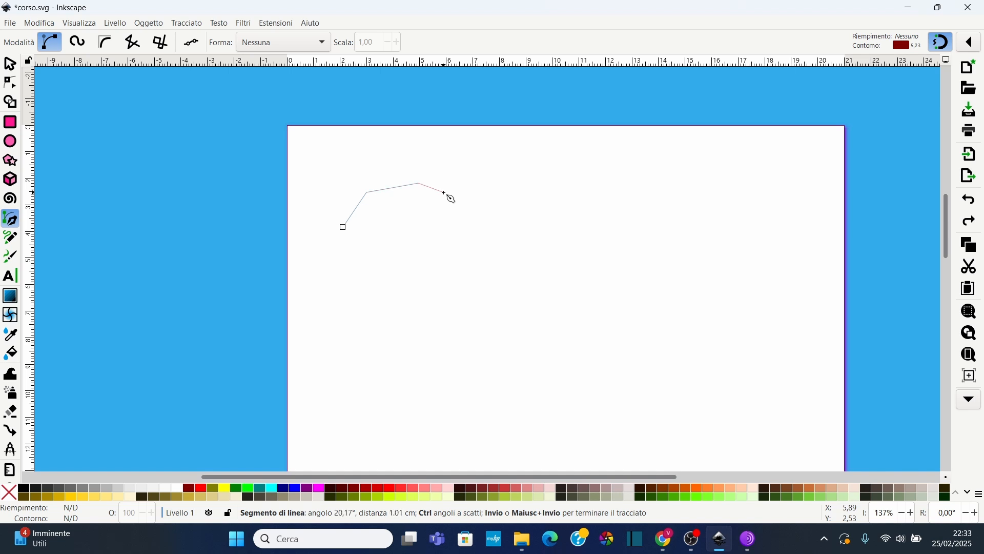
{"action": "left_click", "coordinate": [444, 192]}
{"action": "left_click", "coordinate": [491, 188]}
{"action": "left_click", "coordinate": [522, 153]}
{"action": "left_click", "coordinate": [566, 171]}
{"action": "left_click", "coordinate": [607, 208]}
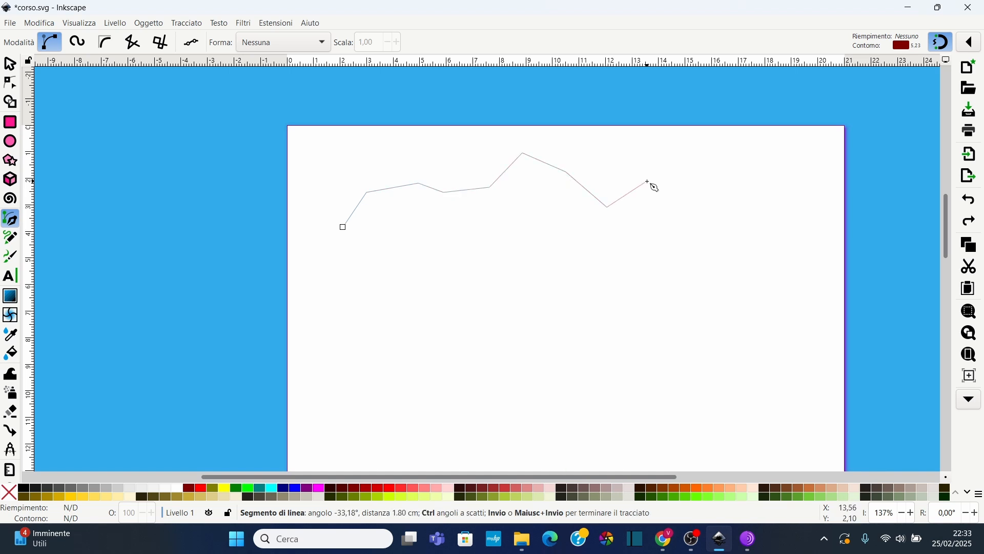
{"action": "left_click", "coordinate": [648, 182]}
{"action": "left_click", "coordinate": [688, 207]}
{"action": "left_click", "coordinate": [723, 251]}
{"action": "left_click", "coordinate": [736, 286]}
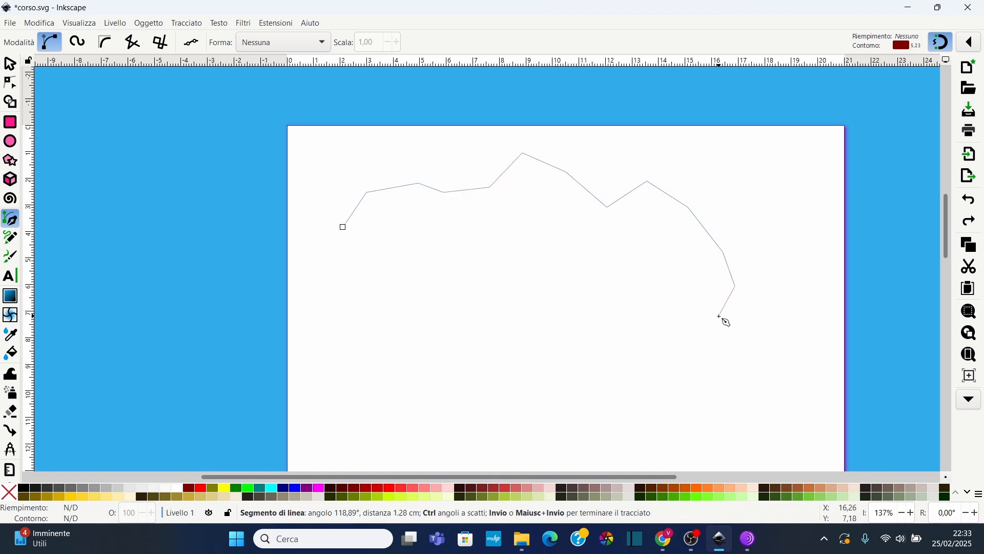
{"action": "left_click", "coordinate": [720, 317]}
{"action": "left_click", "coordinate": [679, 347]}
{"action": "left_click", "coordinate": [669, 386]}
{"action": "left_click", "coordinate": [634, 398]}
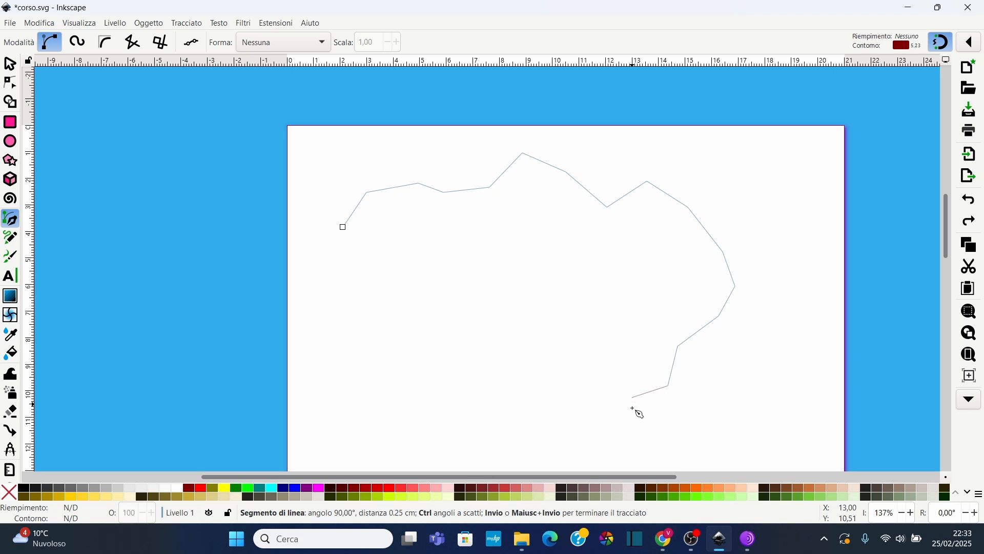
{"action": "left_click", "coordinate": [627, 442]}
{"action": "left_click", "coordinate": [580, 440]}
{"action": "left_click", "coordinate": [560, 422]}
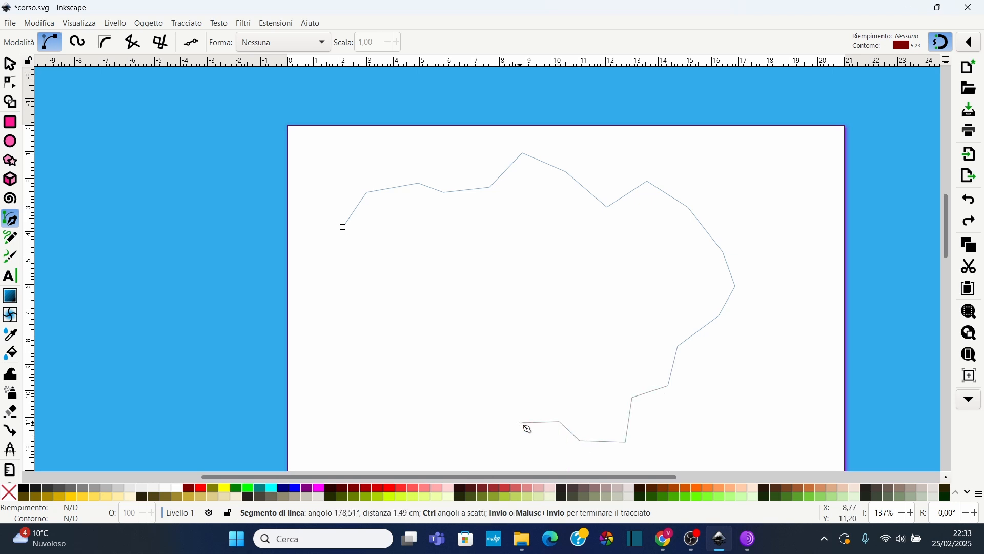
{"action": "left_click", "coordinate": [520, 422]}
{"action": "left_click", "coordinate": [497, 385]}
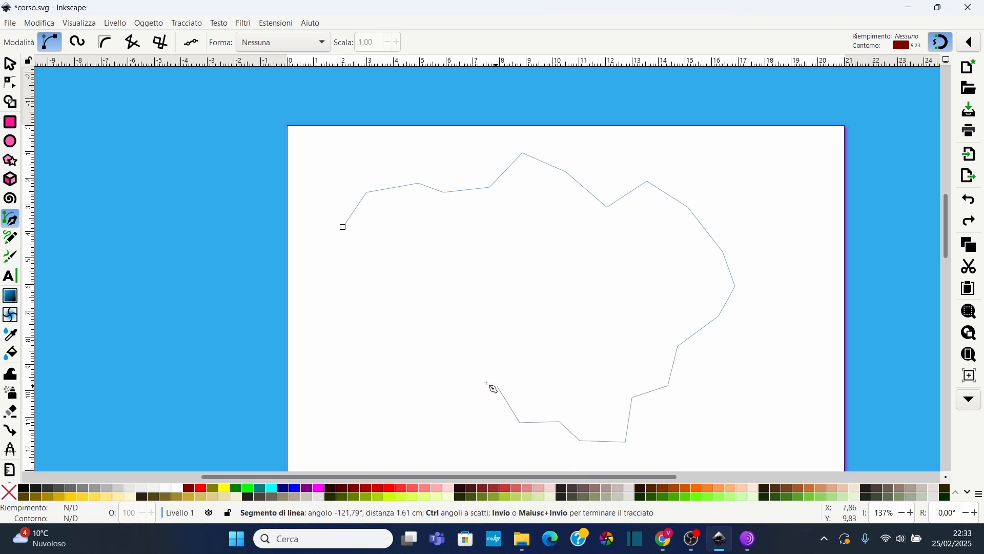
{"action": "left_click", "coordinate": [434, 375]}
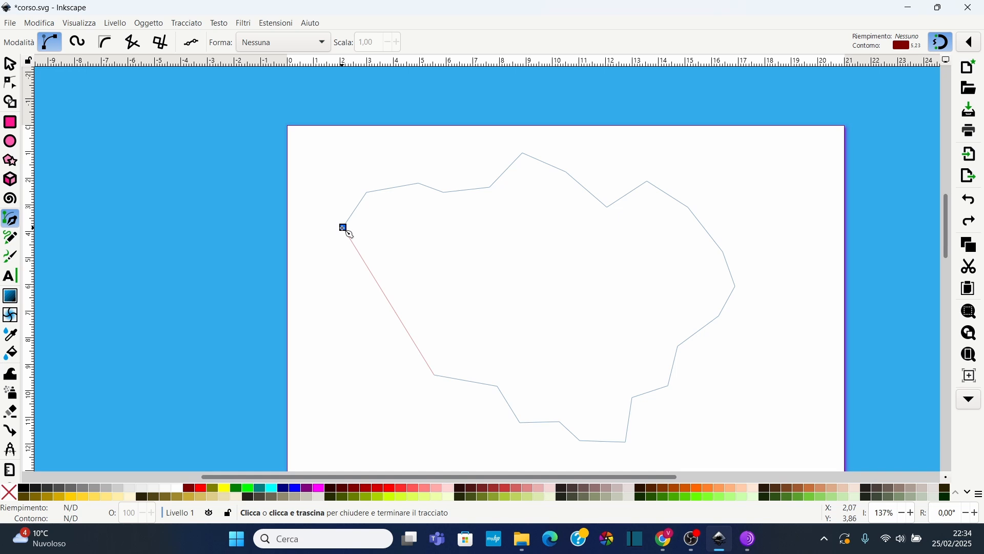
{"action": "left_click", "coordinate": [344, 228]}
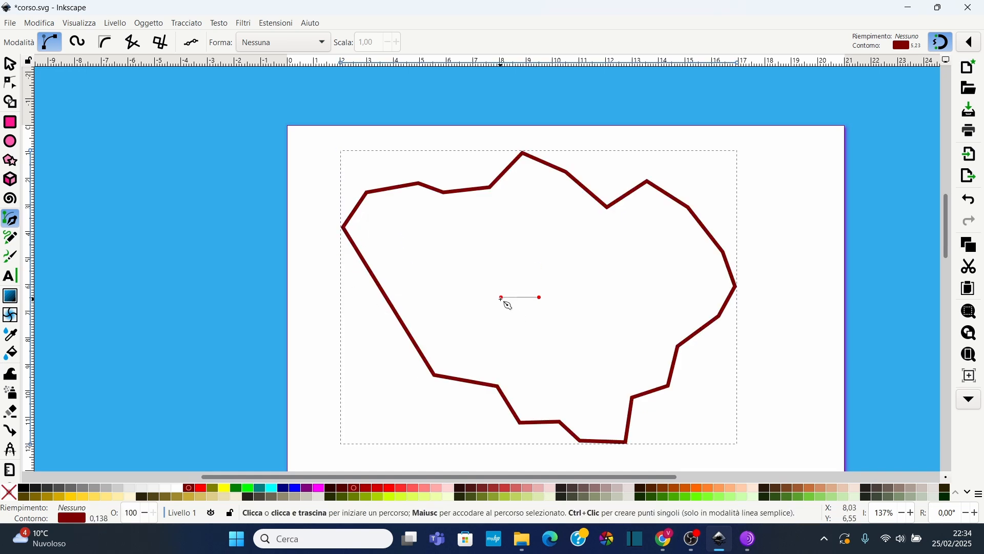
{"action": "key", "text": "ctrl+z"}
{"action": "key", "text": "Escape"}
Draw an open path of five straight segments with the Pen tool across the middle of the page
{"action": "left_click", "coordinate": [418, 293]}
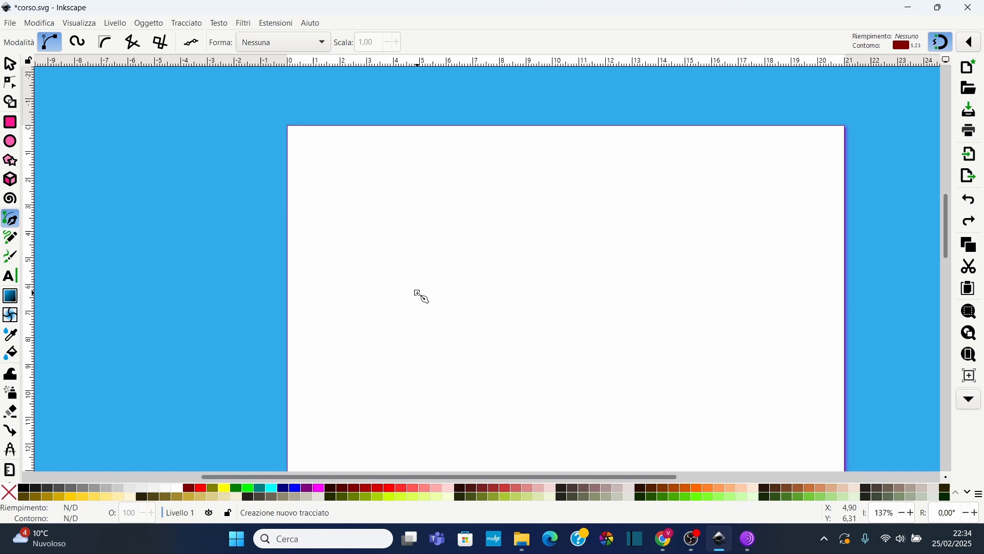
{"action": "left_click", "coordinate": [463, 247]}
{"action": "left_click", "coordinate": [531, 249]}
{"action": "left_click", "coordinate": [643, 304]}
{"action": "left_click", "coordinate": [657, 351]}
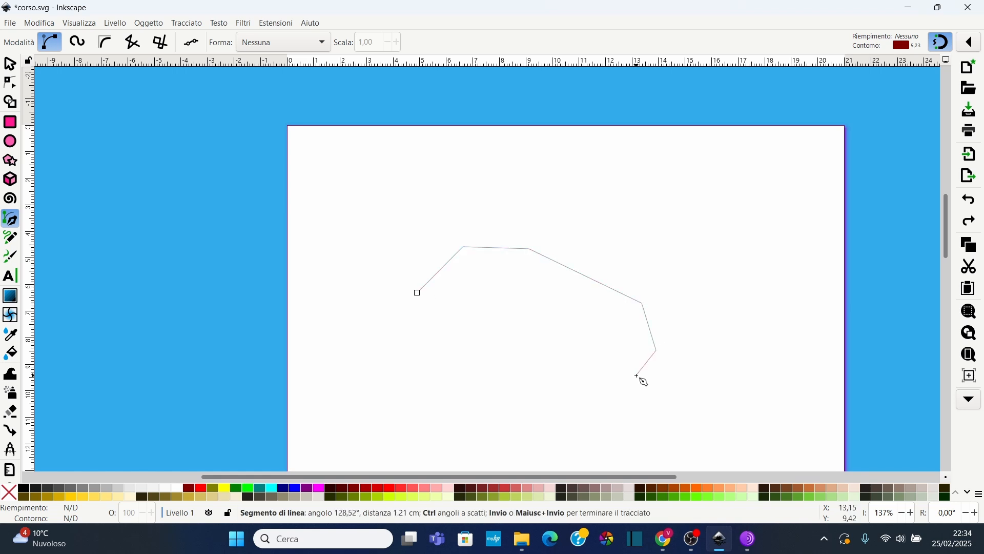
{"action": "left_click", "coordinate": [636, 376]}
{"action": "key", "text": "Return"}
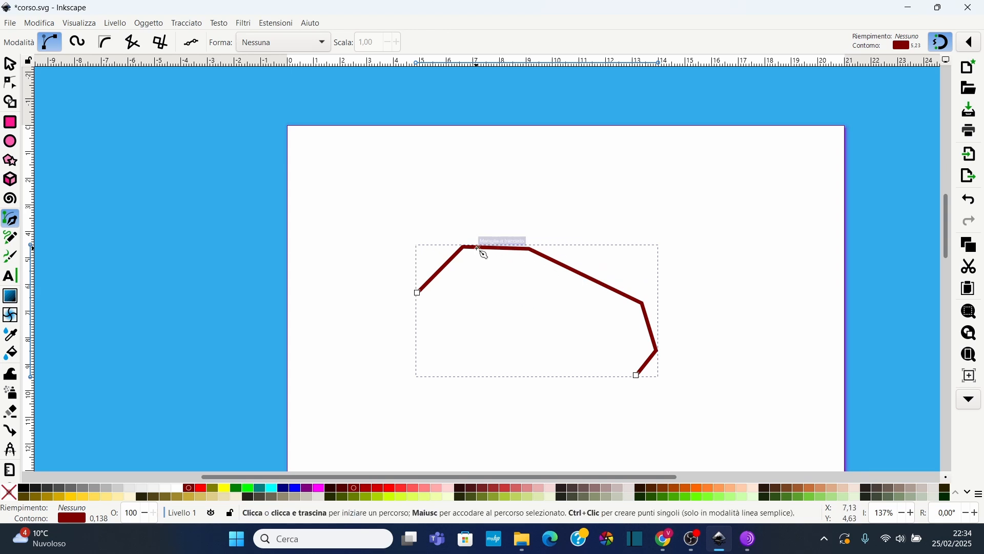
Zoom in, set the path's outline to a very dark brown and leave it with no fill
{"action": "left_click", "coordinate": [425, 488]}
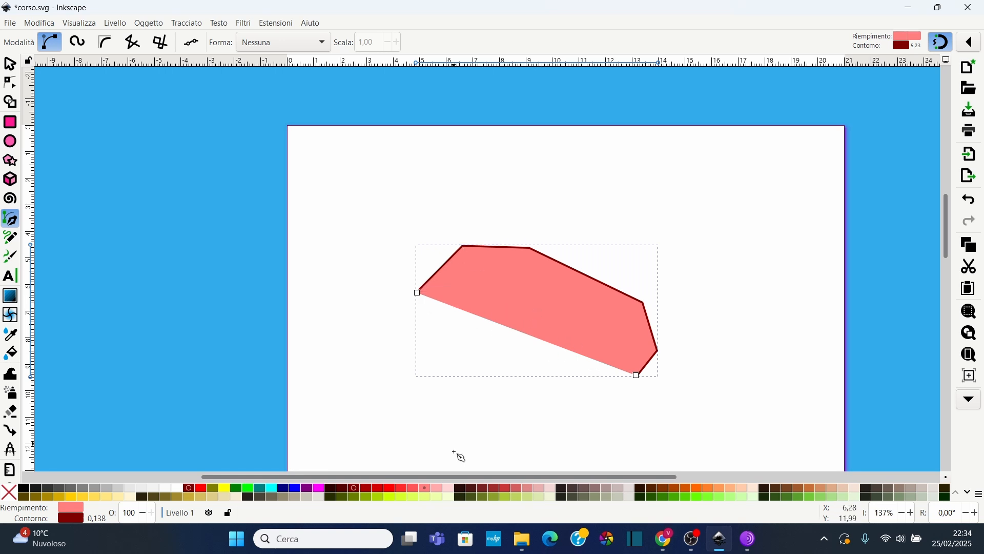
{"action": "left_click", "coordinate": [8, 492]}
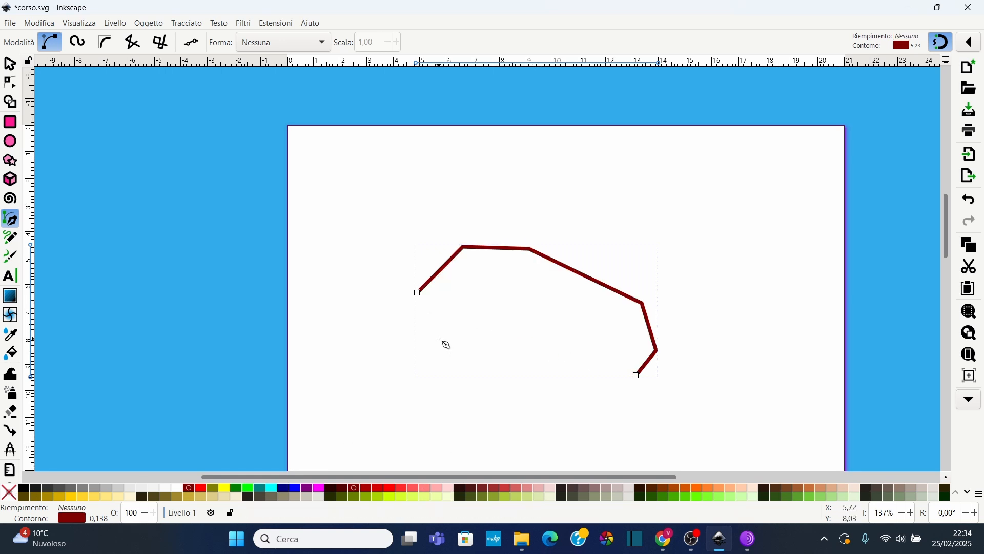
{"action": "scroll", "coordinate": [523, 312], "scroll_direction": "up", "scroll_amount": 1}
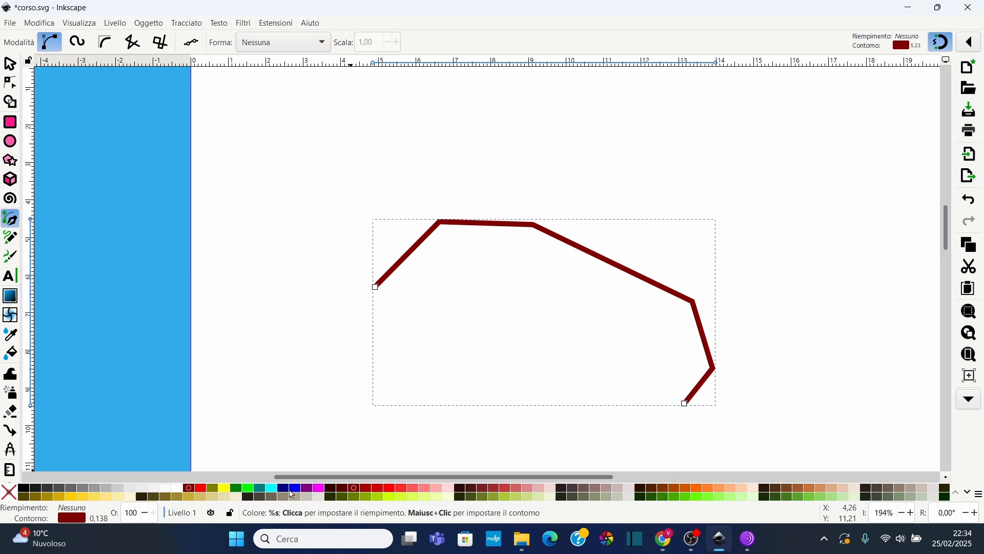
{"action": "left_click", "coordinate": [285, 491], "text": "shift"}
{"action": "left_click", "coordinate": [321, 488], "text": "shift"}
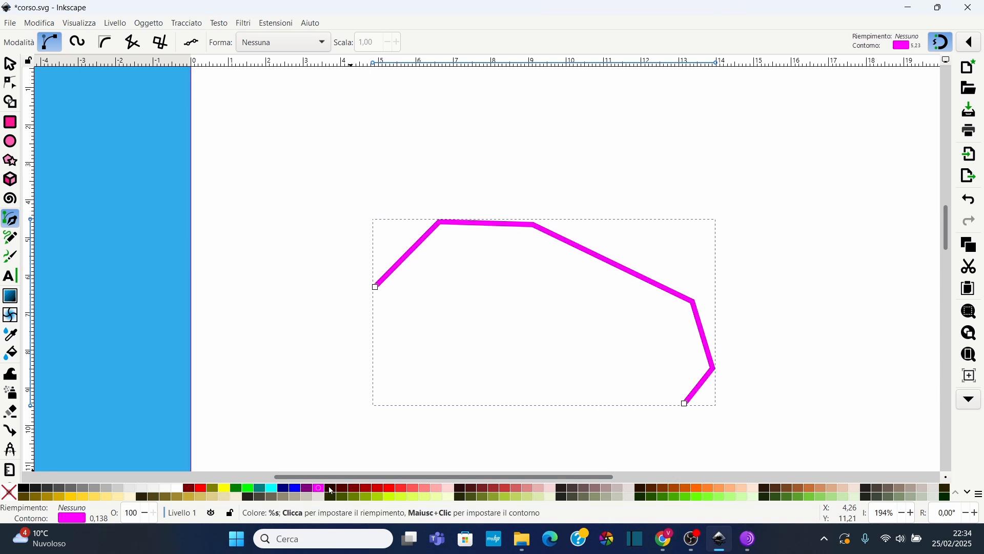
{"action": "left_click", "coordinate": [330, 488], "text": "shift"}
{"action": "left_click", "coordinate": [318, 488]}
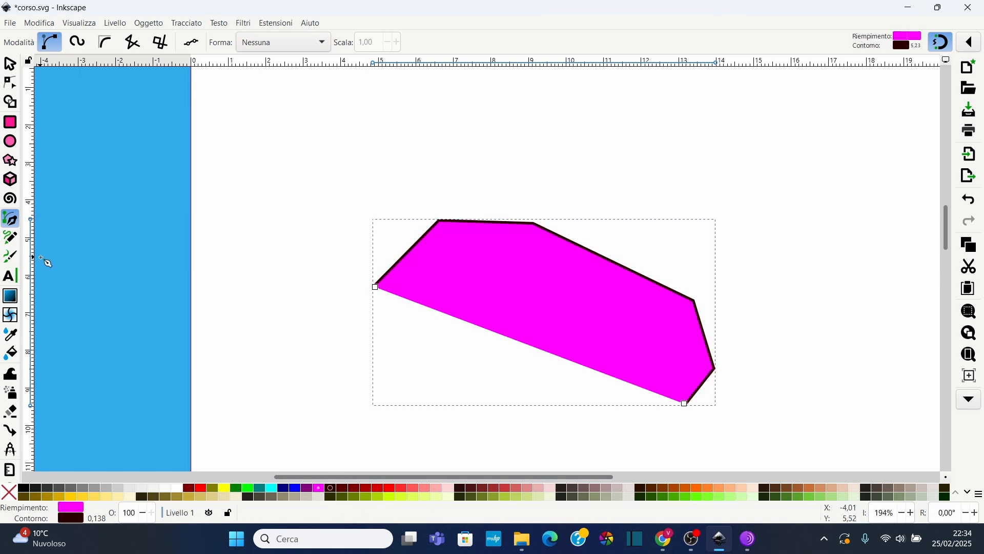
{"action": "left_click", "coordinate": [9, 492]}
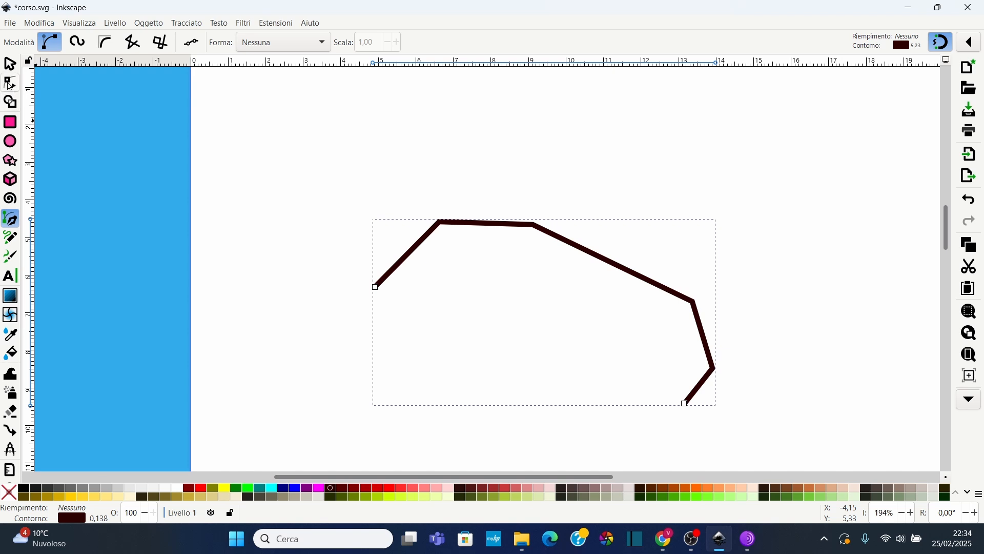
With the Node tool, move a corner node and bend the segment before it into a curve
{"action": "left_click", "coordinate": [10, 83]}
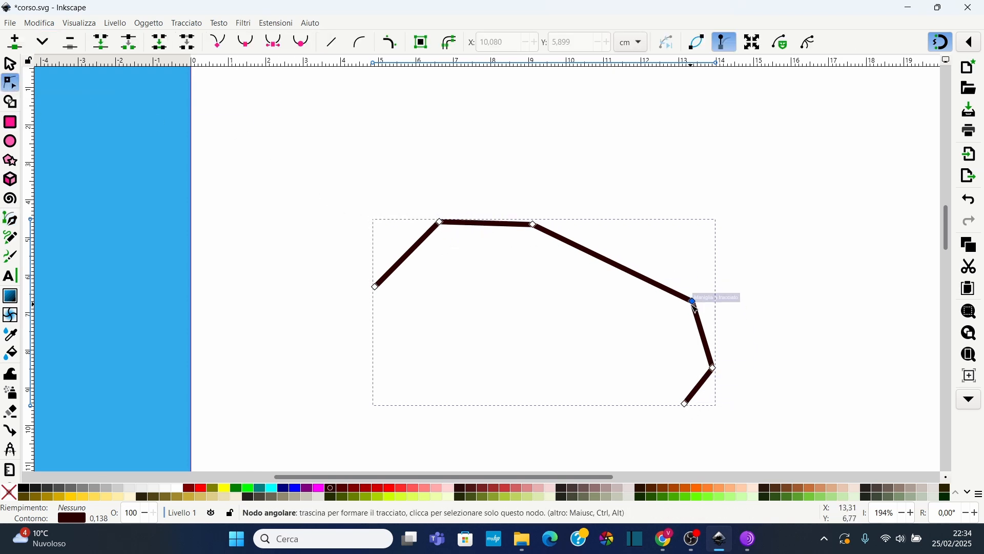
{"action": "left_click_drag", "start_coordinate": [697, 307], "coordinate": [676, 290]}
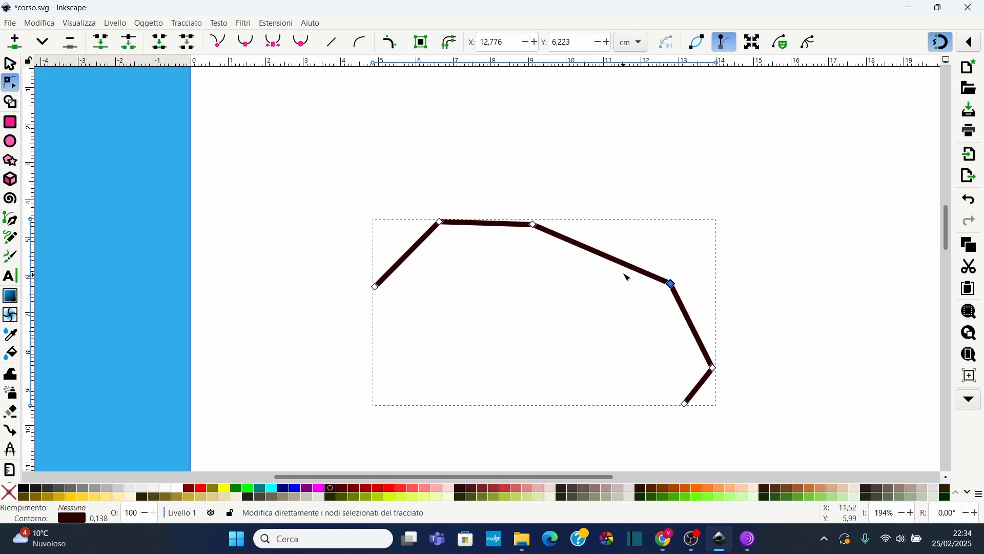
{"action": "left_click_drag", "start_coordinate": [604, 255], "coordinate": [680, 227]}
{"action": "left_click_drag", "start_coordinate": [617, 202], "coordinate": [578, 197]}
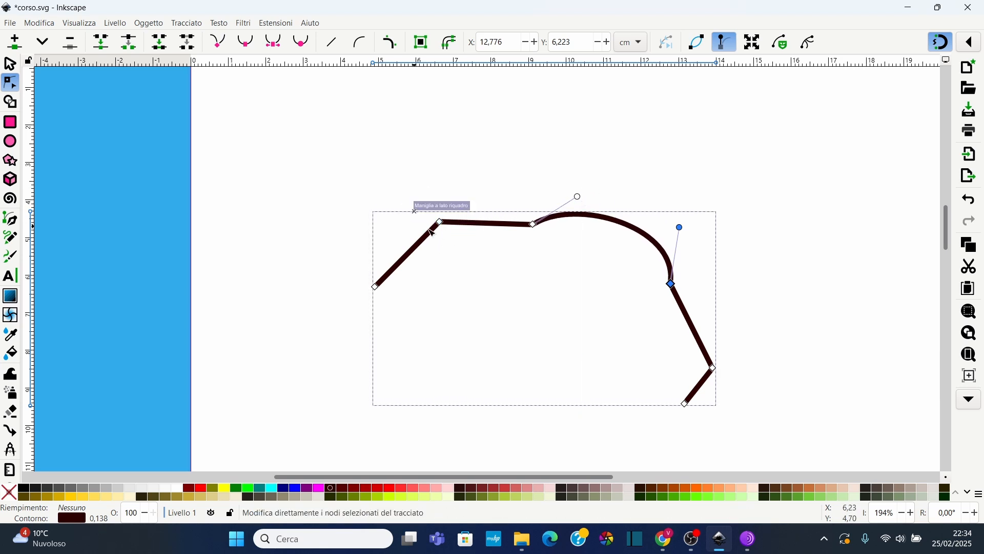
Draw a long winding closed path with the Pen tool around the existing line, mixing curved and straight segments
{"action": "scroll", "coordinate": [303, 199], "scroll_direction": "up", "scroll_amount": 2}
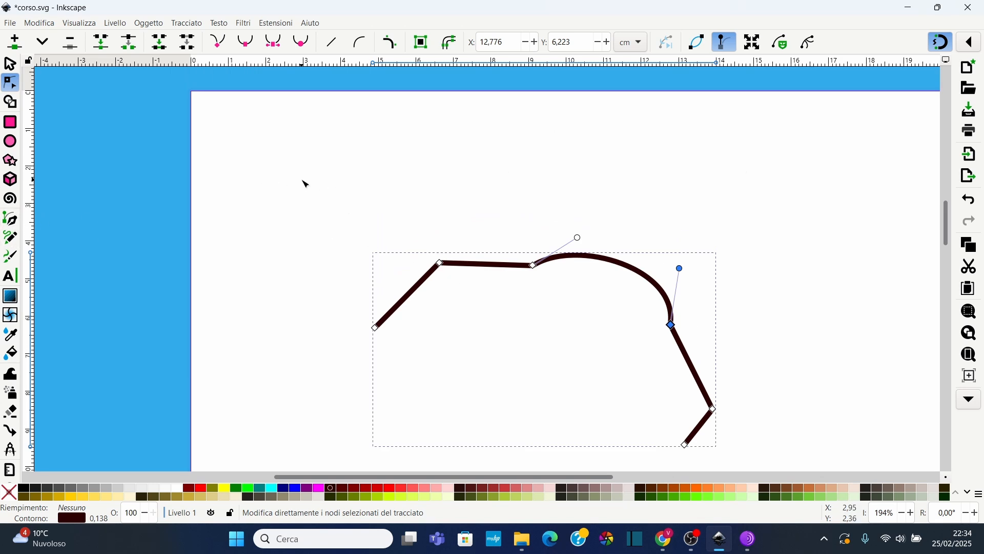
{"action": "left_click", "coordinate": [16, 220]}
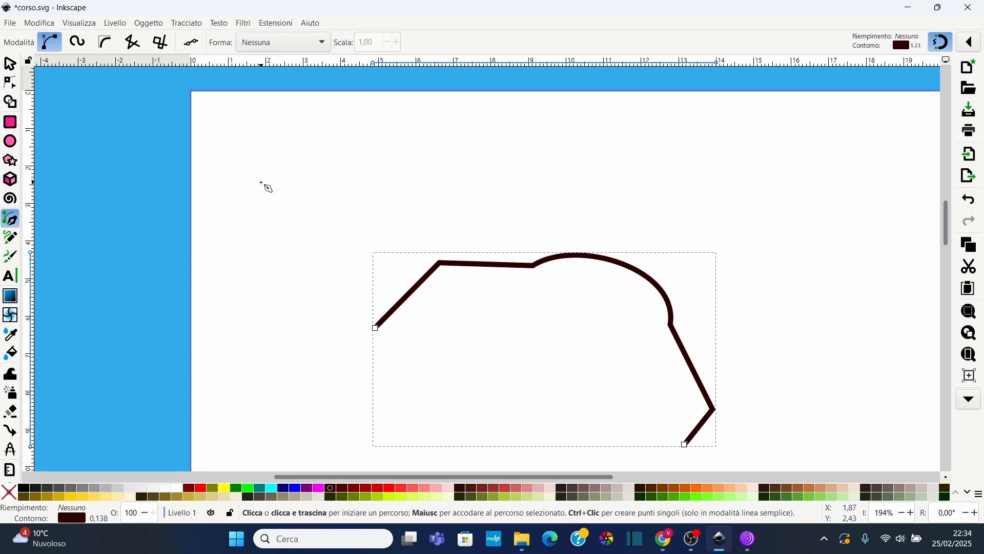
{"action": "left_click", "coordinate": [261, 182]}
{"action": "left_click_drag", "start_coordinate": [382, 142], "coordinate": [445, 183]}
{"action": "left_click_drag", "start_coordinate": [535, 200], "coordinate": [592, 186]}
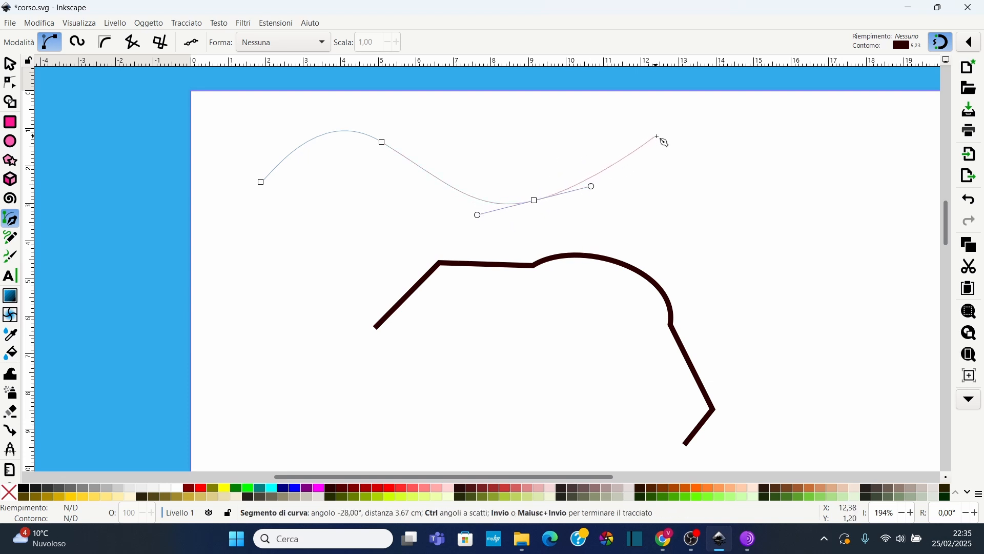
{"action": "left_click_drag", "start_coordinate": [664, 130], "coordinate": [712, 149]}
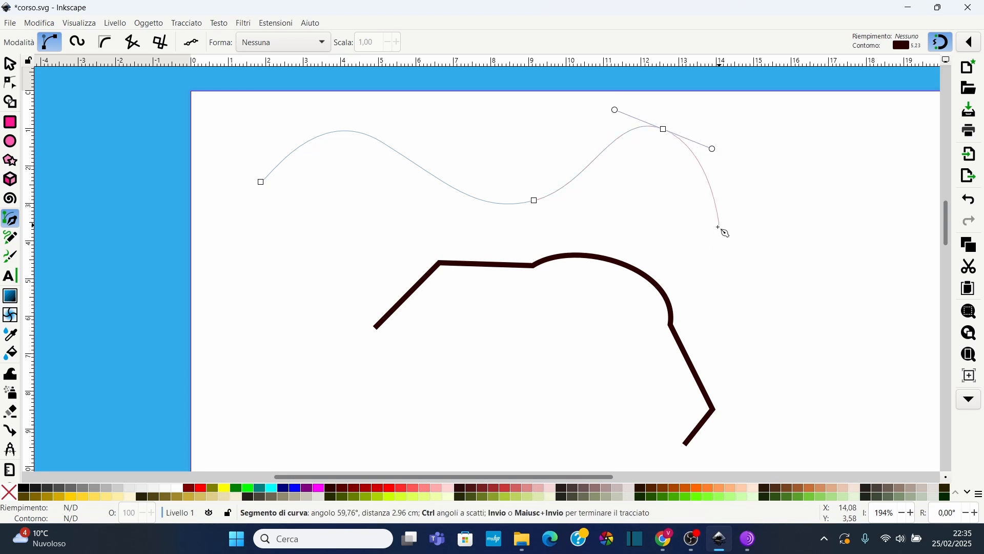
{"action": "left_click", "coordinate": [717, 229]}
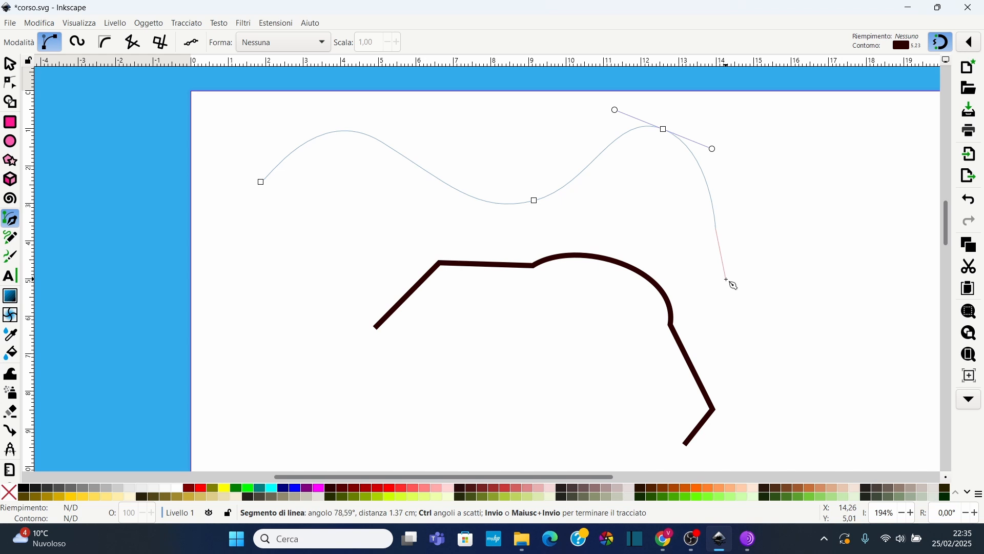
{"action": "left_click_drag", "start_coordinate": [726, 279], "coordinate": [755, 244]}
{"action": "left_click", "coordinate": [792, 185]}
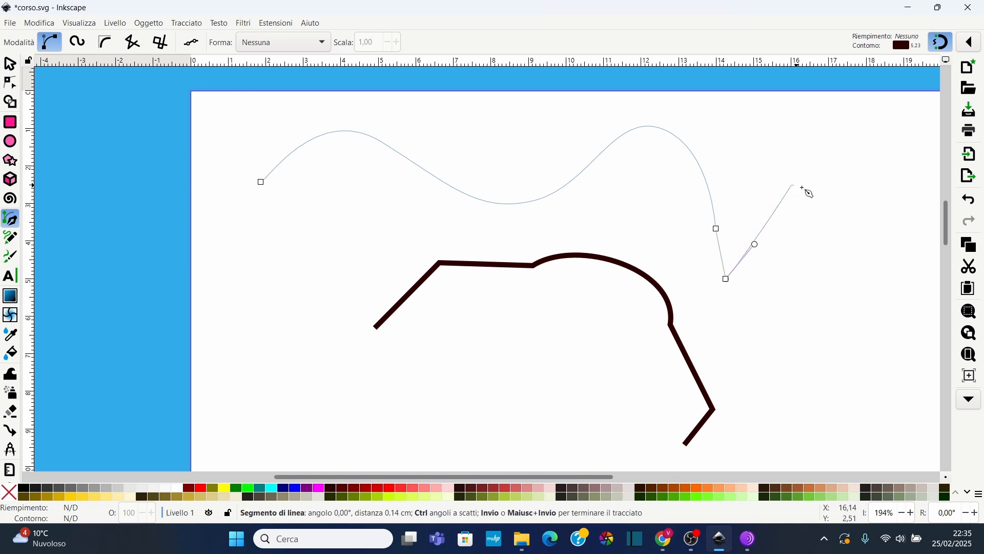
{"action": "left_click", "coordinate": [855, 323]}
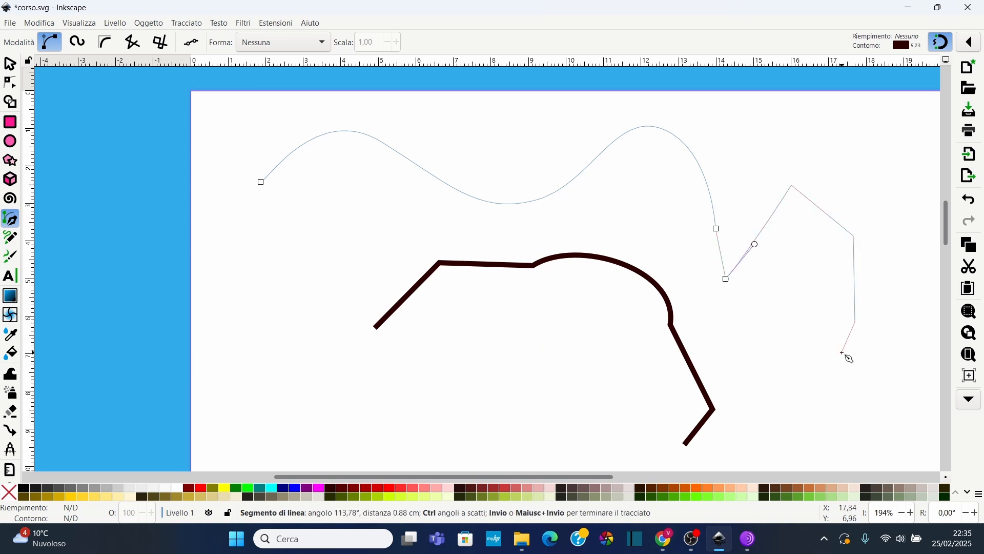
{"action": "left_click_drag", "start_coordinate": [829, 367], "coordinate": [793, 346]}
{"action": "left_click_drag", "start_coordinate": [738, 322], "coordinate": [726, 365]}
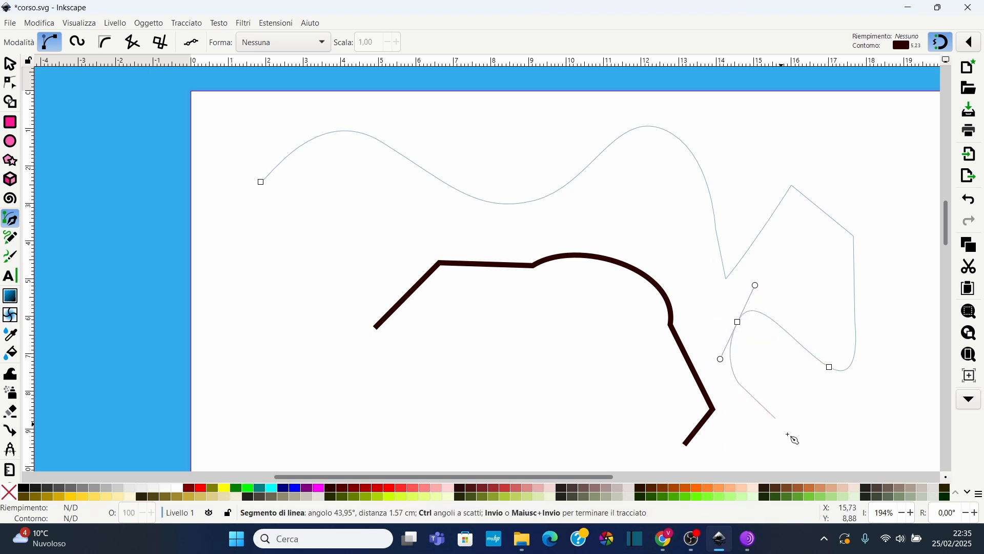
{"action": "left_click", "coordinate": [796, 447]}
{"action": "left_click", "coordinate": [651, 458]}
{"action": "left_click_drag", "start_coordinate": [520, 369], "coordinate": [511, 365]}
{"action": "left_click_drag", "start_coordinate": [429, 342], "coordinate": [398, 354]}
{"action": "left_click_drag", "start_coordinate": [318, 370], "coordinate": [302, 357]}
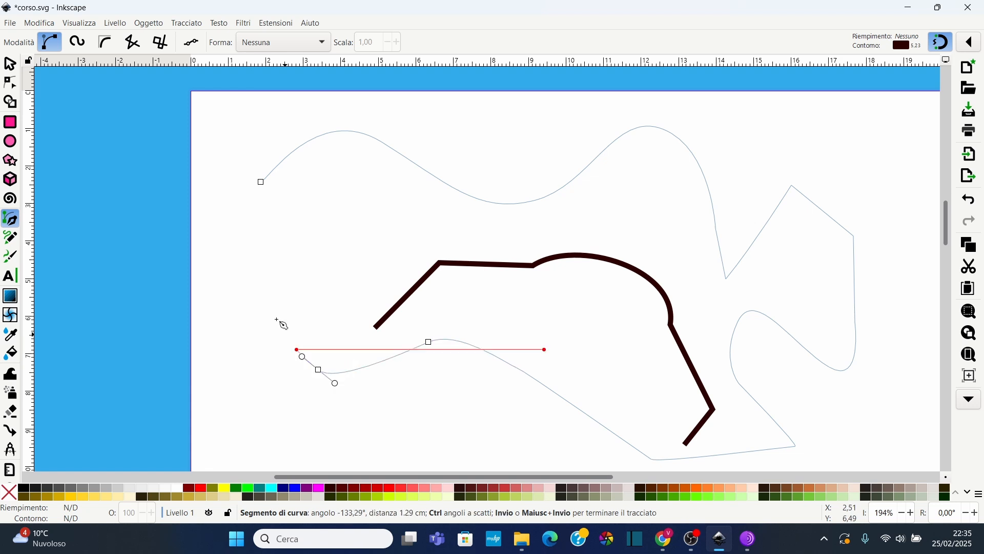
{"action": "left_click", "coordinate": [258, 283]}
{"action": "key", "text": "Return"}
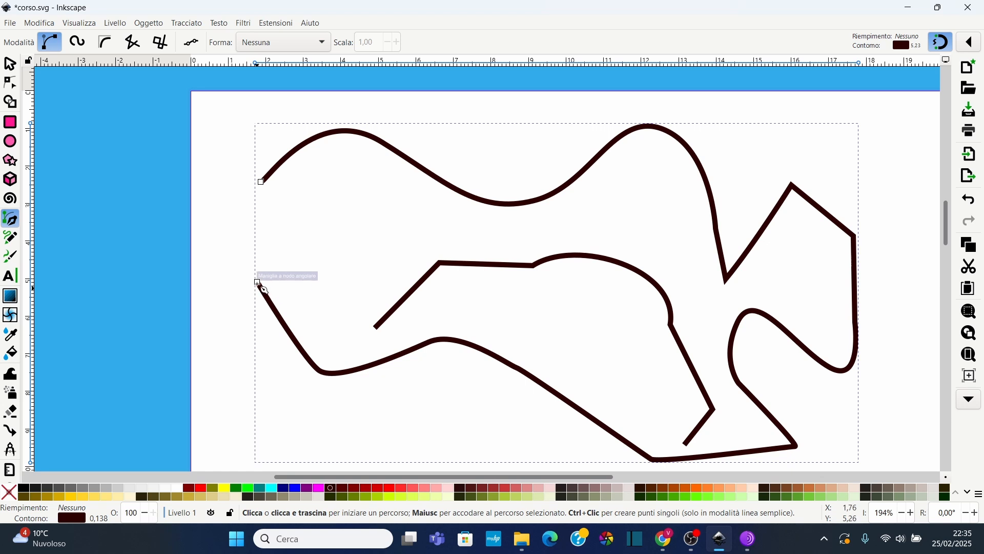
{"action": "left_click", "coordinate": [258, 282]}
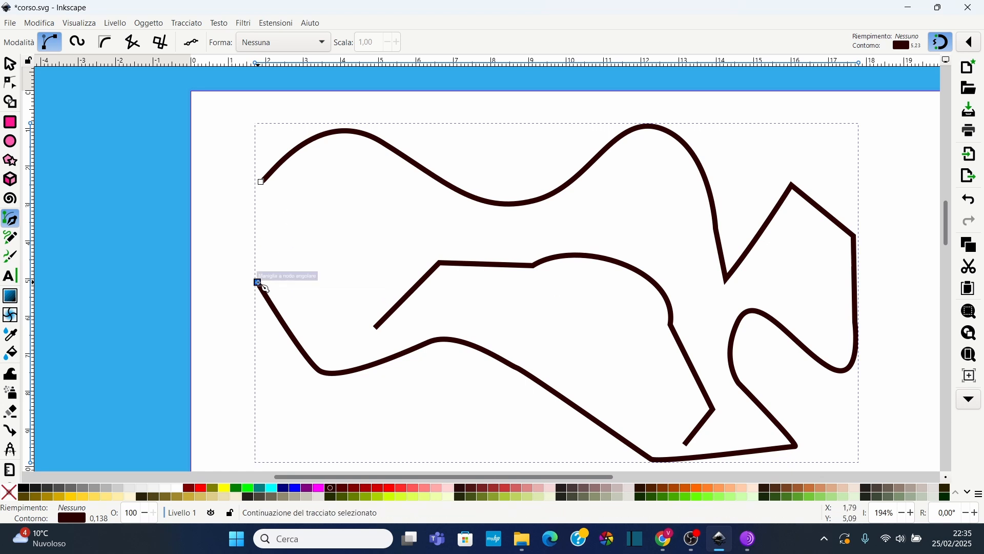
{"action": "left_click", "coordinate": [261, 182]}
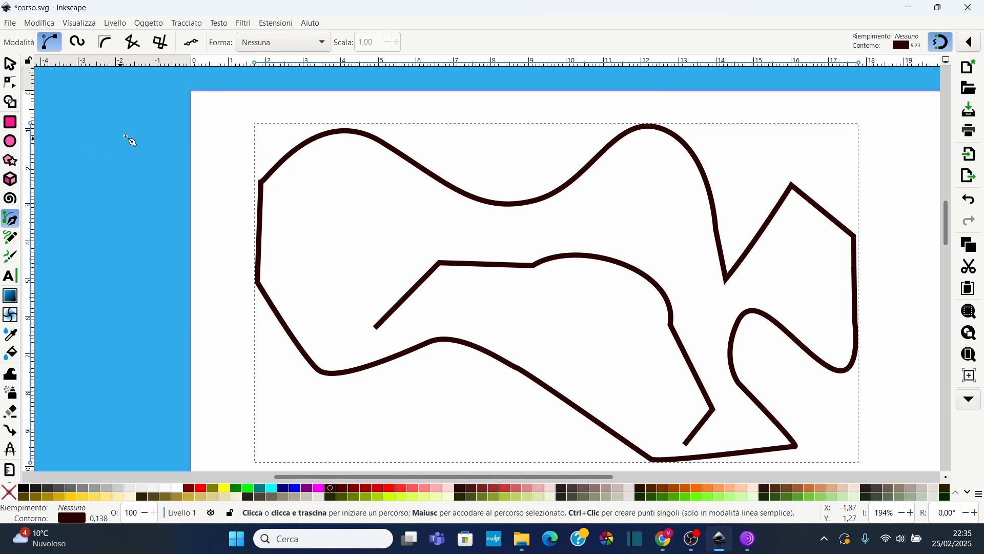
With the Node tool, insert extra nodes into the path's upper-left segments and add one node on the upper curve
{"action": "left_click", "coordinate": [10, 82]}
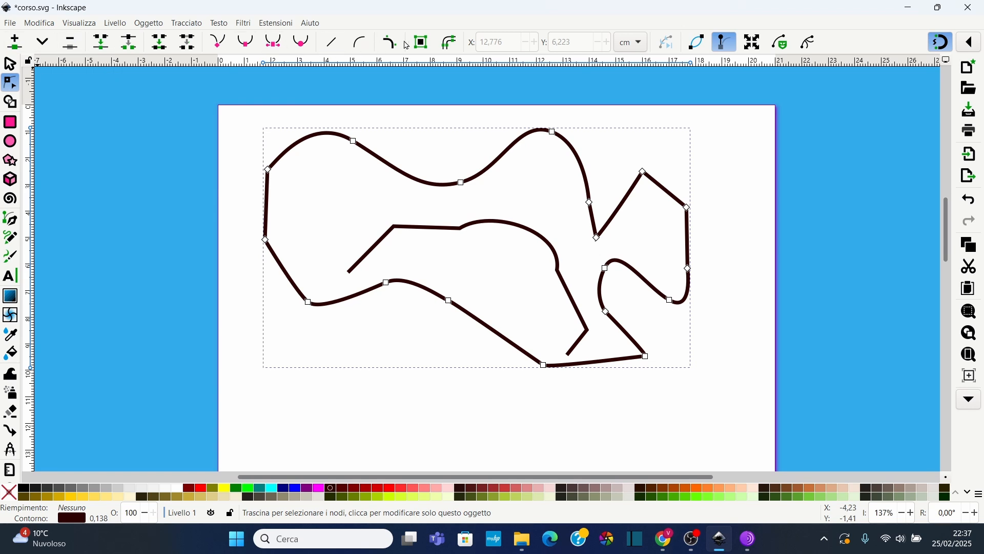
{"action": "scroll", "coordinate": [313, 179], "scroll_direction": "up", "scroll_amount": 2}
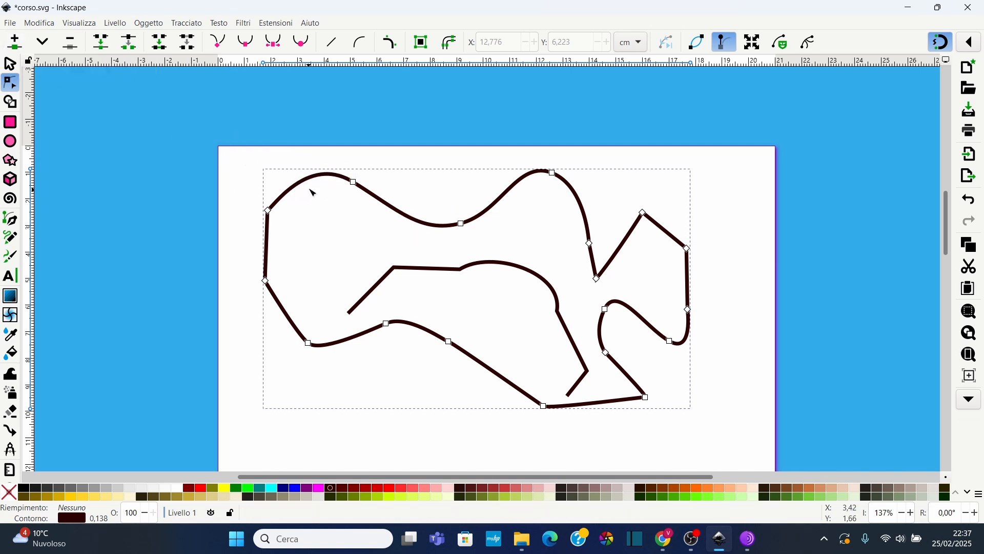
{"action": "left_click_drag", "start_coordinate": [244, 158], "coordinate": [391, 229]}
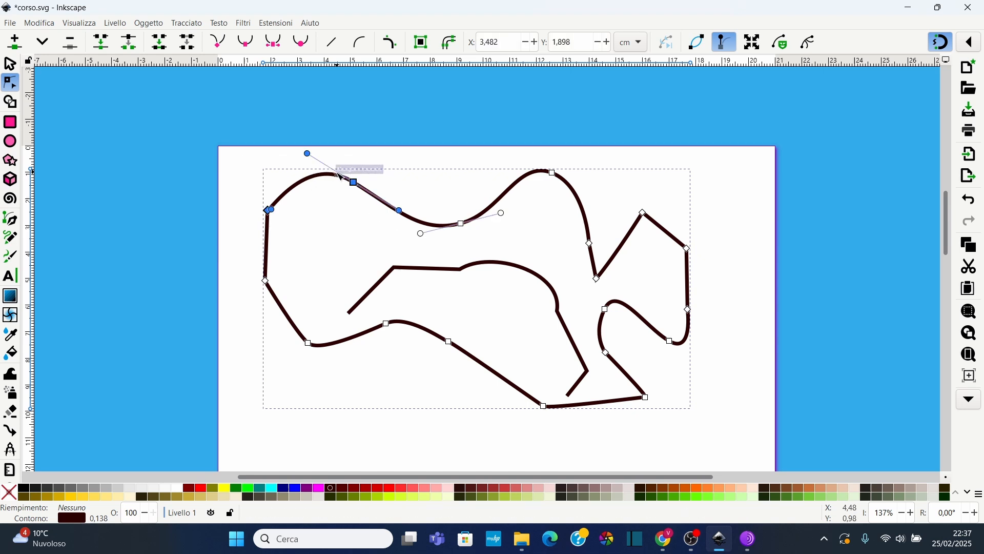
{"action": "left_click", "coordinate": [15, 42]}
{"action": "mouse_move", "coordinate": [301, 196]}
{"action": "left_mouse_down"}
{"action": "mouse_move", "coordinate": [296, 186]}
{"action": "mouse_move", "coordinate": [305, 198]}
{"action": "left_mouse_up"}
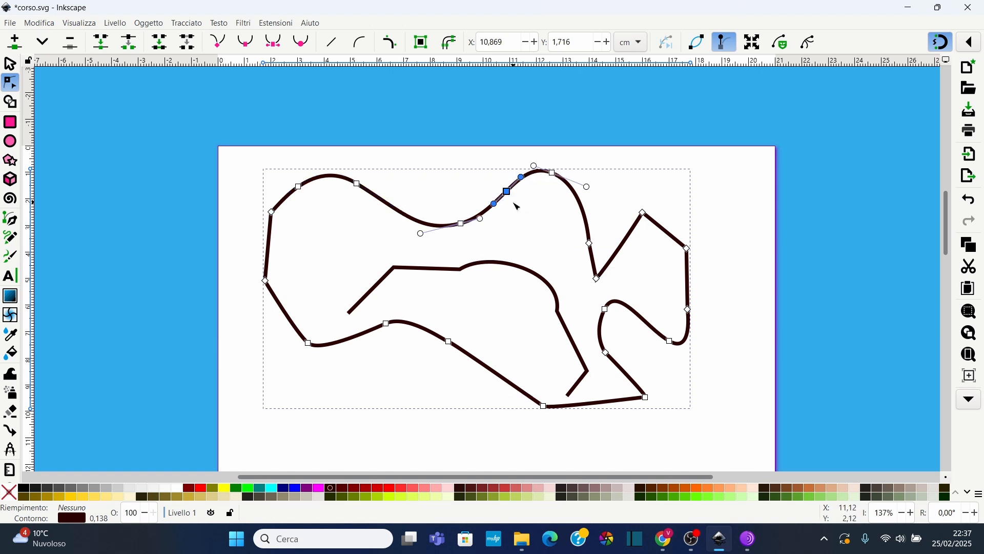
{"action": "double_click", "coordinate": [509, 197]}
{"action": "left_click_drag", "start_coordinate": [511, 198], "coordinate": [505, 195]}
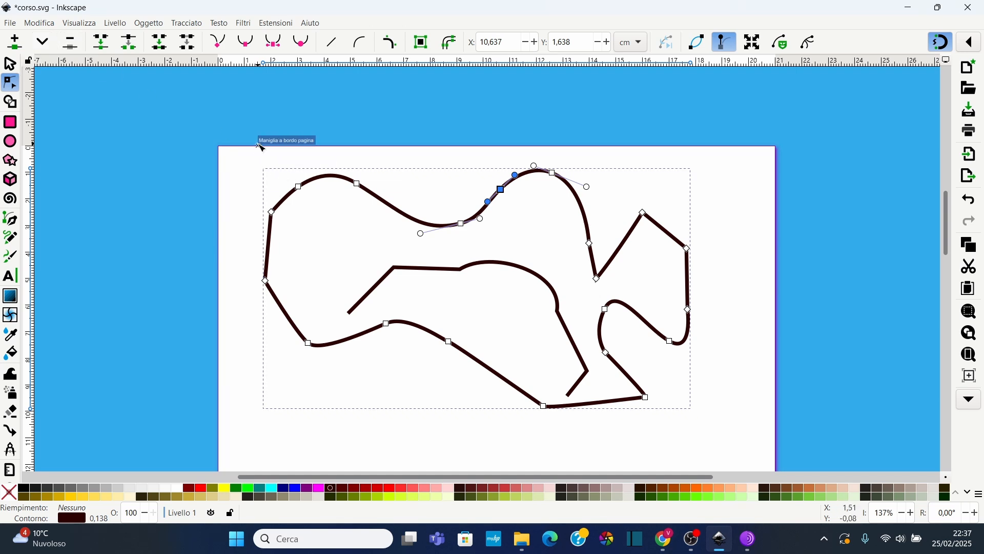
Delete the inserted upper-left nodes and the path's upper-left corner node
{"action": "left_click_drag", "start_coordinate": [293, 195], "coordinate": [385, 198]}
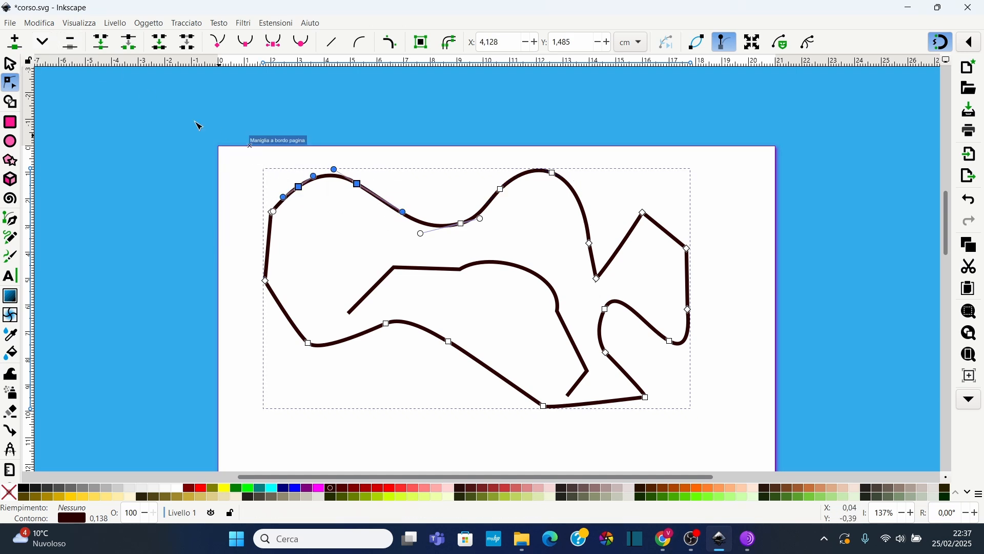
{"action": "left_click", "coordinate": [76, 47]}
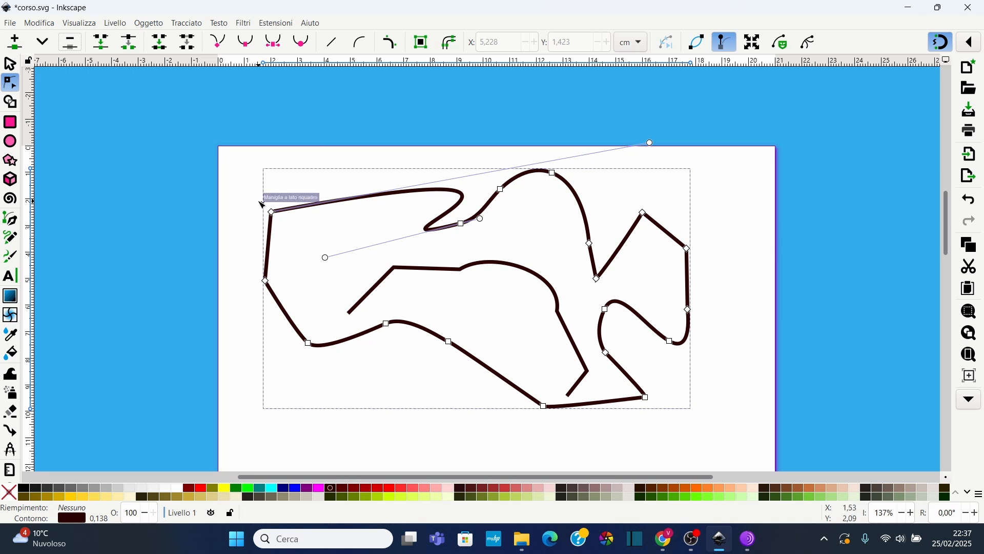
{"action": "left_click_drag", "start_coordinate": [247, 195], "coordinate": [306, 237]}
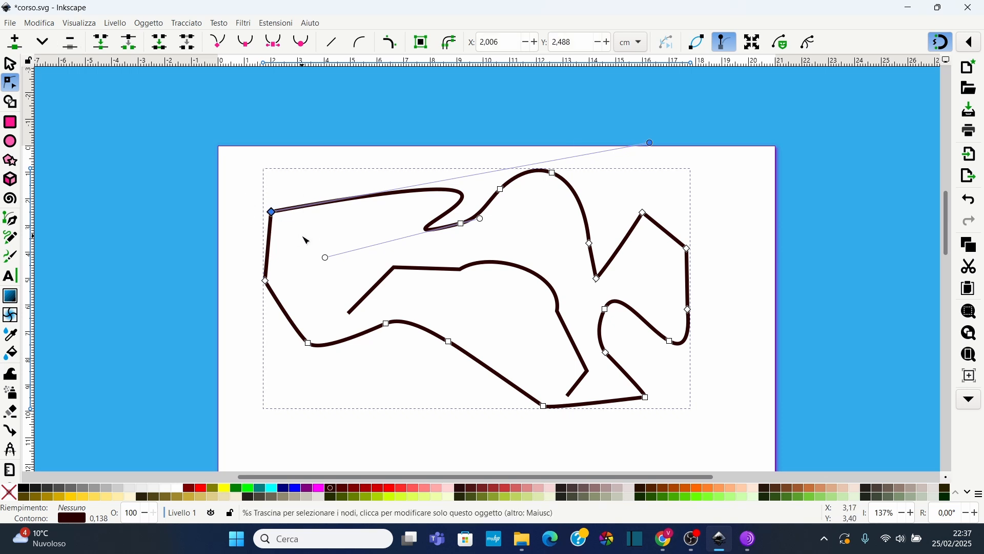
{"action": "key", "text": "Delete"}
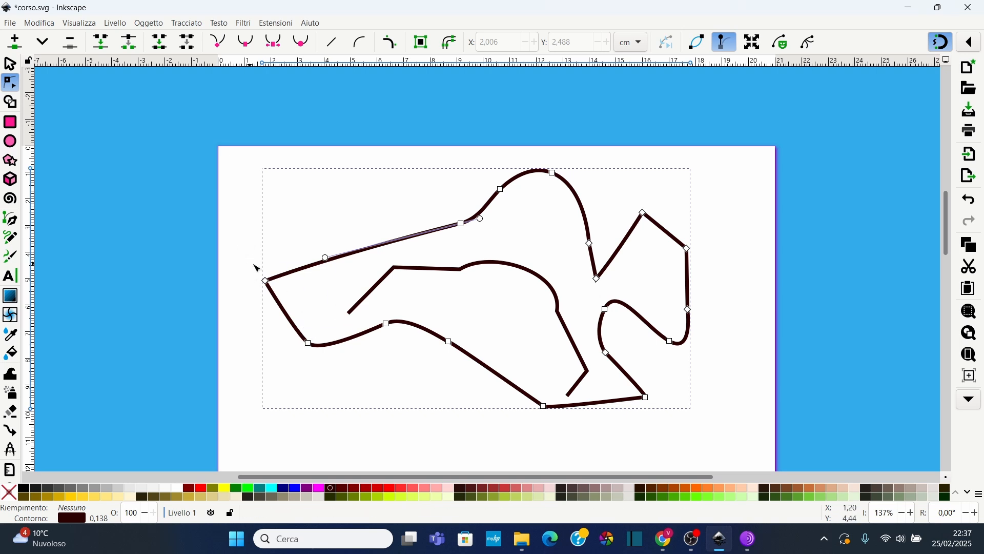
Join the two lower-left nodes into a single node and drag its handles to round the corner
{"action": "left_click_drag", "start_coordinate": [248, 253], "coordinate": [336, 362]}
{"action": "left_click", "coordinate": [240, 222]}
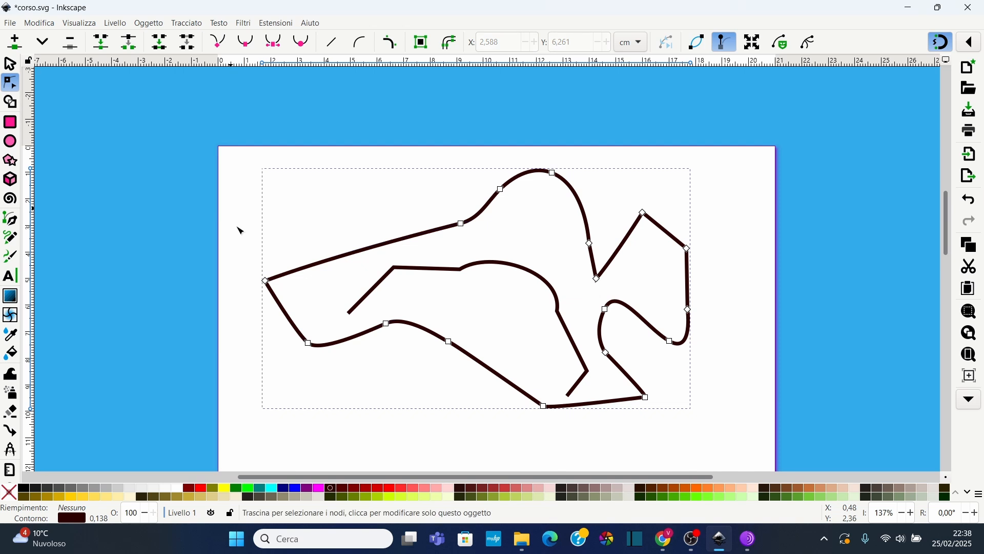
{"action": "left_click_drag", "start_coordinate": [230, 208], "coordinate": [324, 363]}
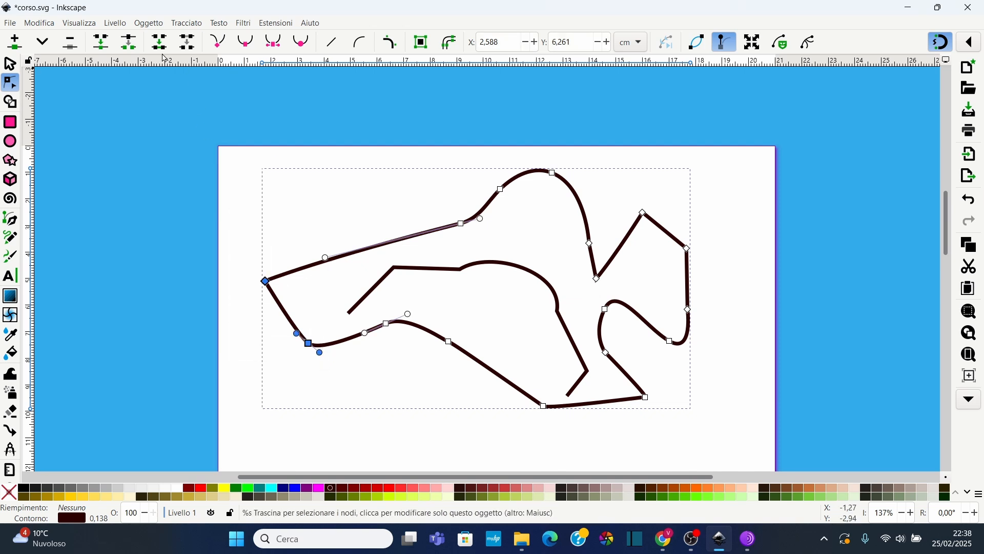
{"action": "left_click", "coordinate": [101, 41]}
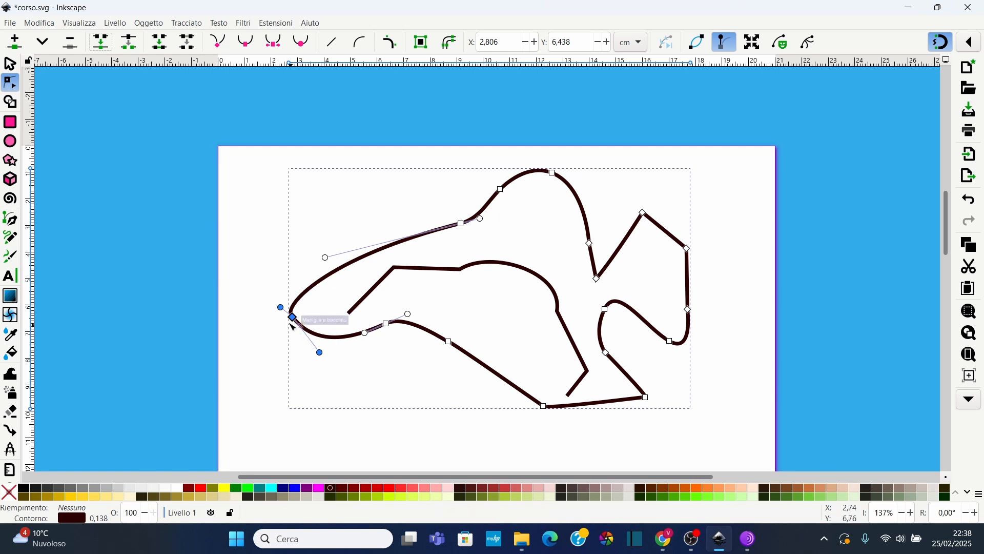
{"action": "left_click_drag", "start_coordinate": [281, 308], "coordinate": [264, 280]}
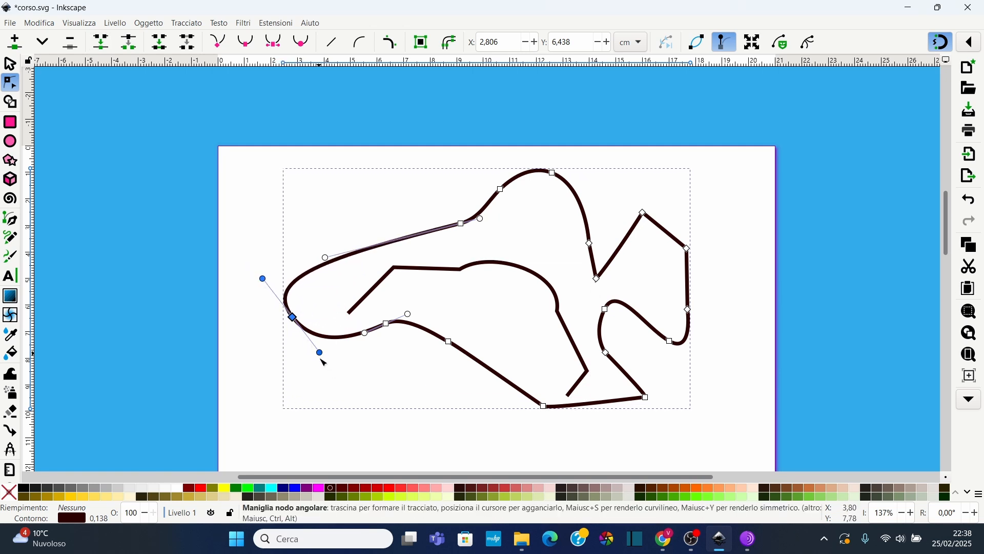
{"action": "left_click_drag", "start_coordinate": [322, 359], "coordinate": [333, 381]}
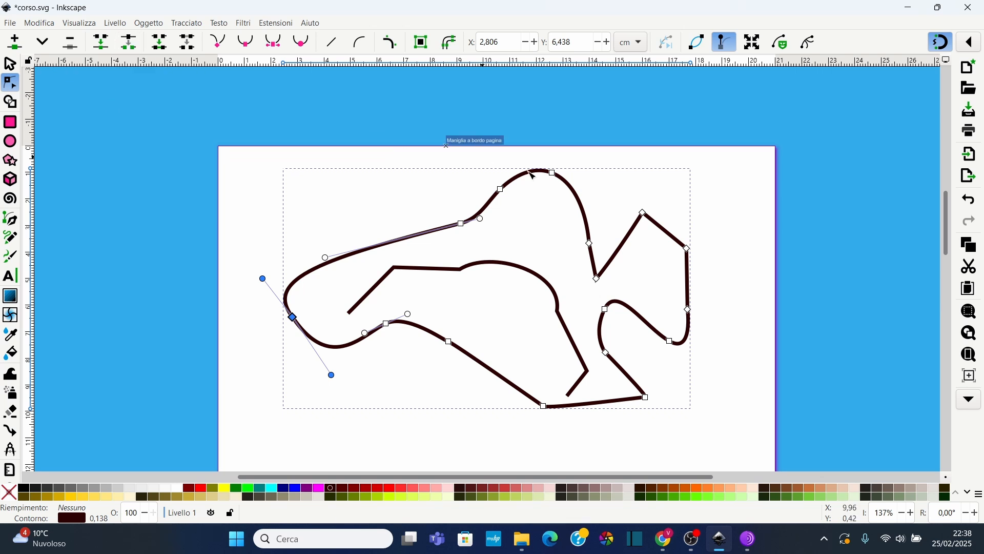
Break the path at the upper-right corner node and pull one end away up-left
{"action": "left_click_drag", "start_coordinate": [634, 196], "coordinate": [657, 228]}
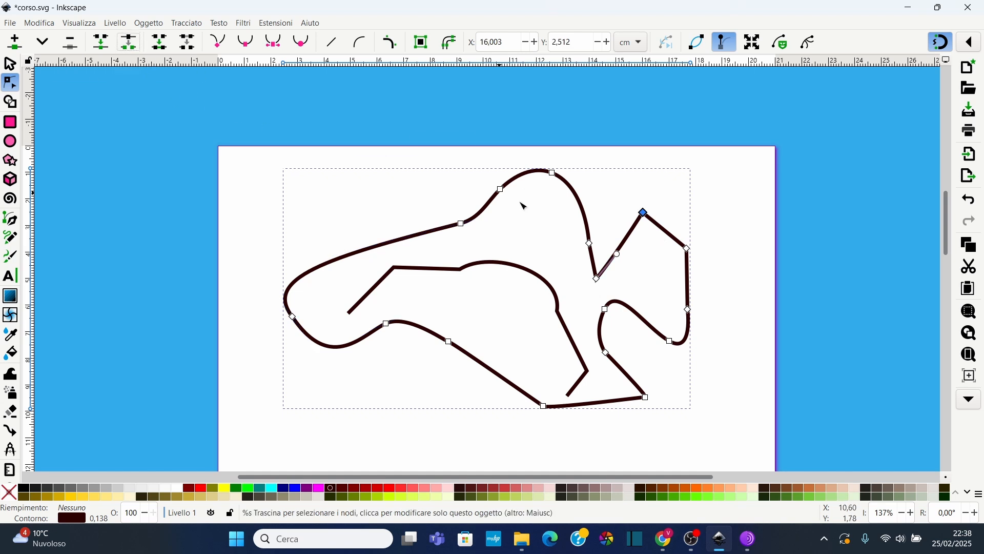
{"action": "left_click_drag", "start_coordinate": [648, 218], "coordinate": [624, 195]}
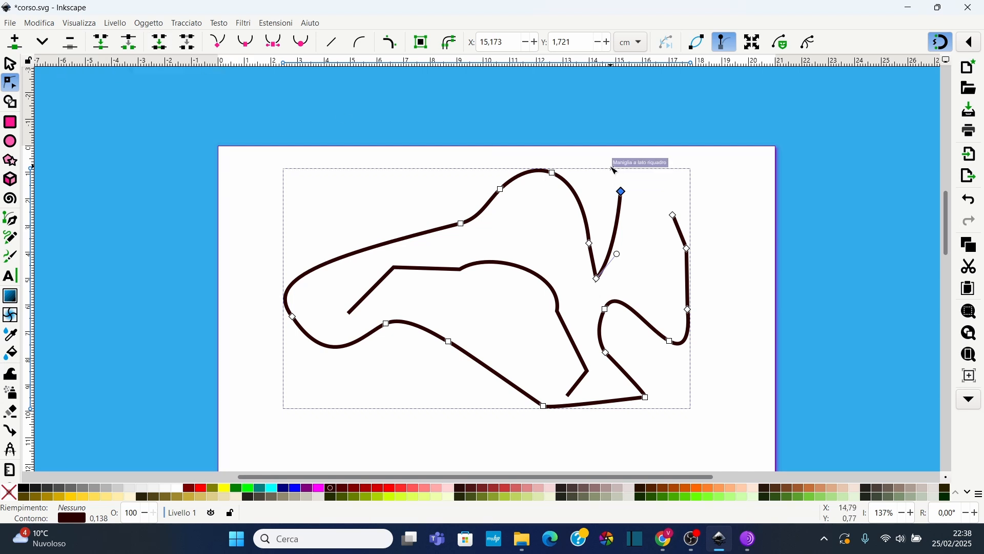
Join the two open ends with a new segment and bend it into an arch
{"action": "left_click_drag", "start_coordinate": [600, 161], "coordinate": [701, 234]}
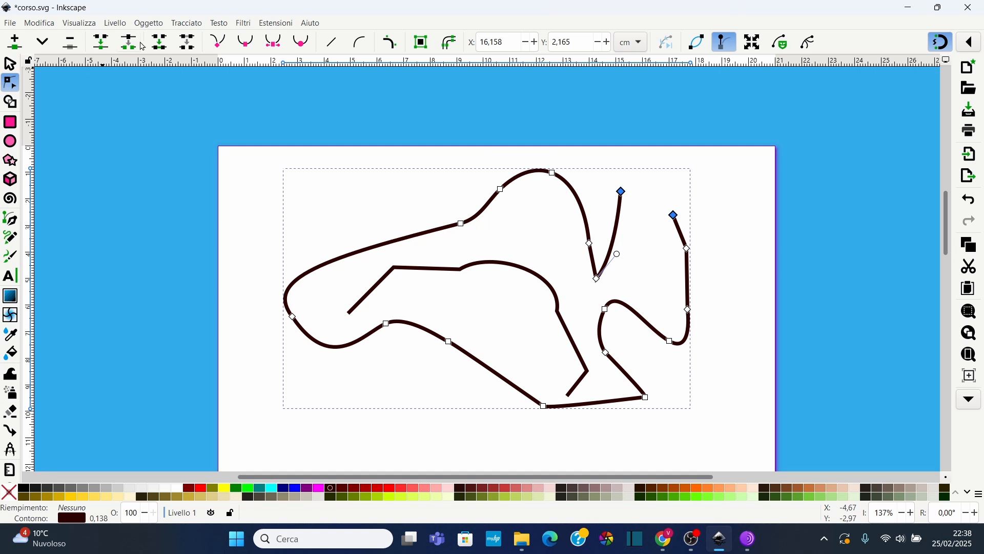
{"action": "left_click", "coordinate": [160, 45]}
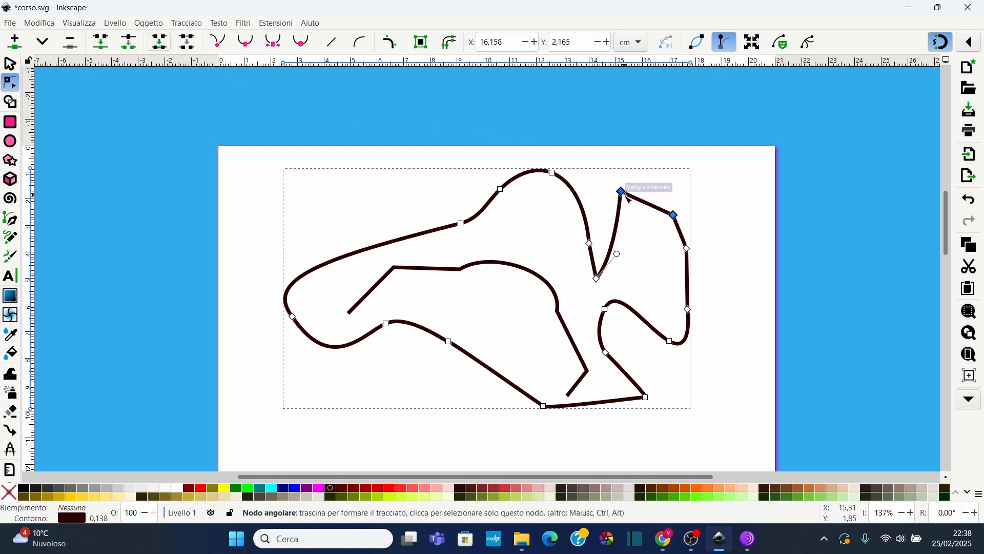
{"action": "left_click_drag", "start_coordinate": [649, 203], "coordinate": [657, 192]}
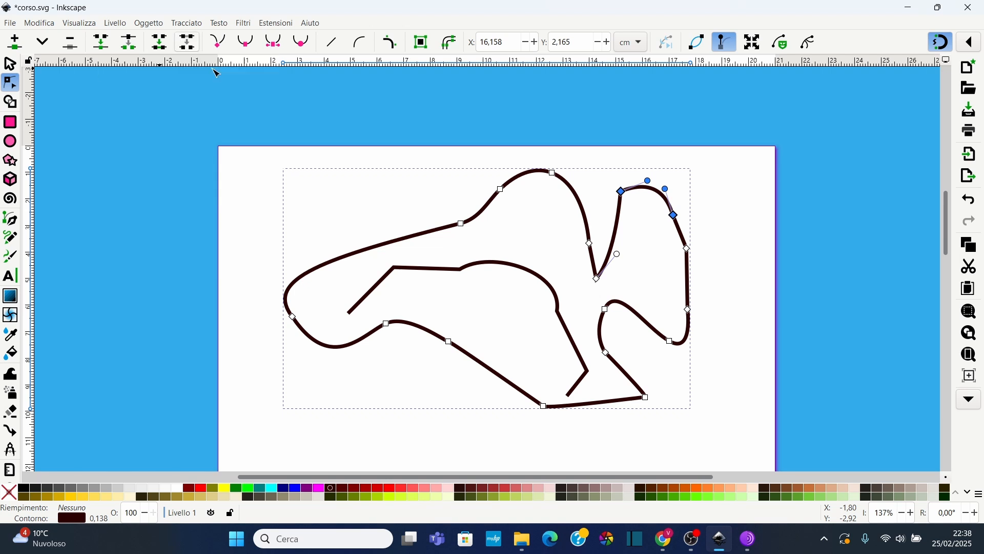
Delete the segment between the two nodes left of the top peak, opening the path there
{"action": "left_click_drag", "start_coordinate": [444, 148], "coordinate": [514, 242]}
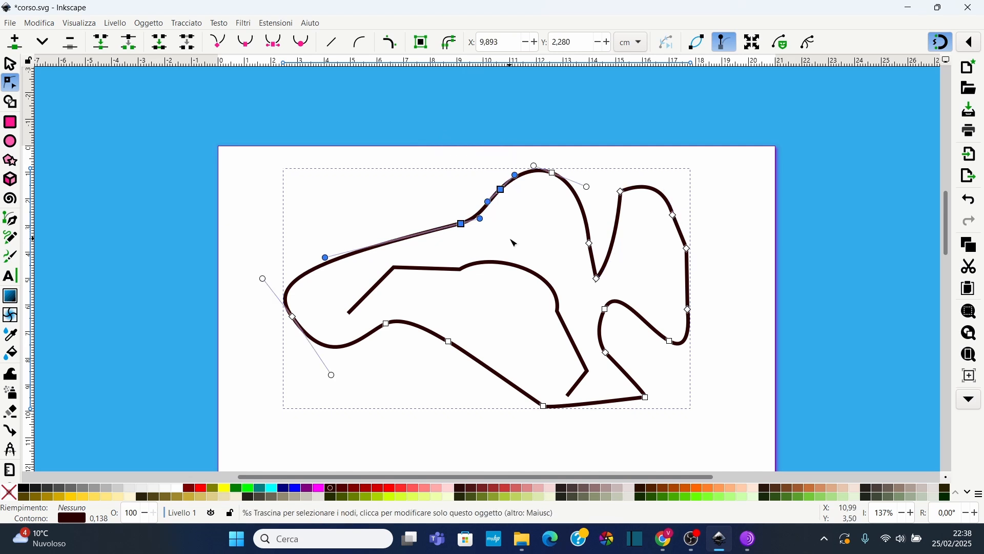
{"action": "left_click", "coordinate": [189, 45]}
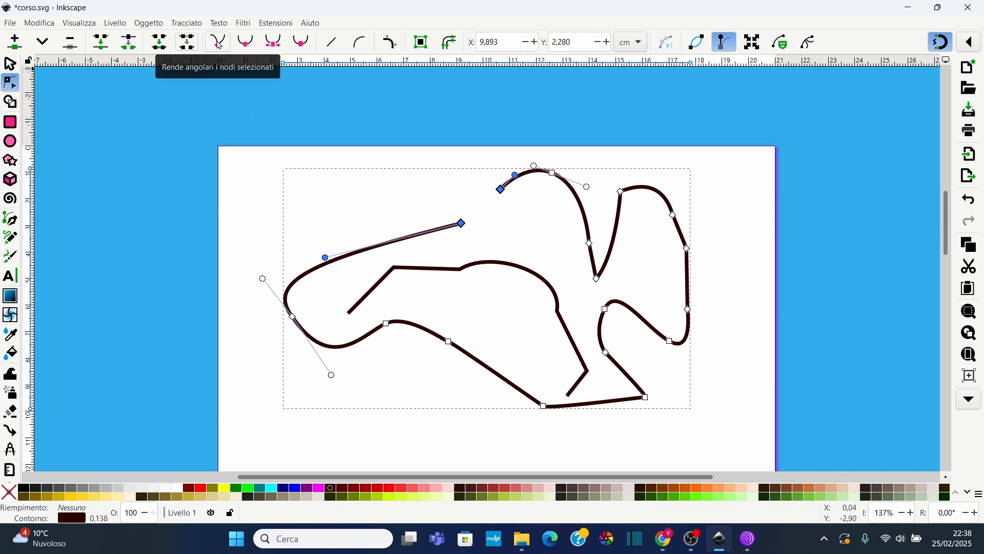
{"action": "left_click", "coordinate": [444, 327]}
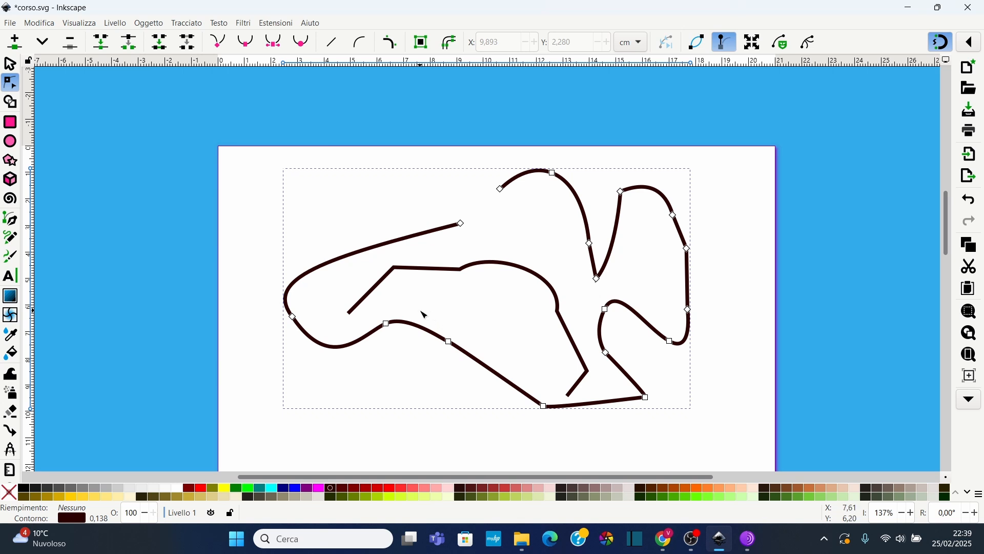
Make the two nodes on the lower curve cusp nodes and adjust the shape around the left one
{"action": "left_click_drag", "start_coordinate": [378, 309], "coordinate": [463, 374]}
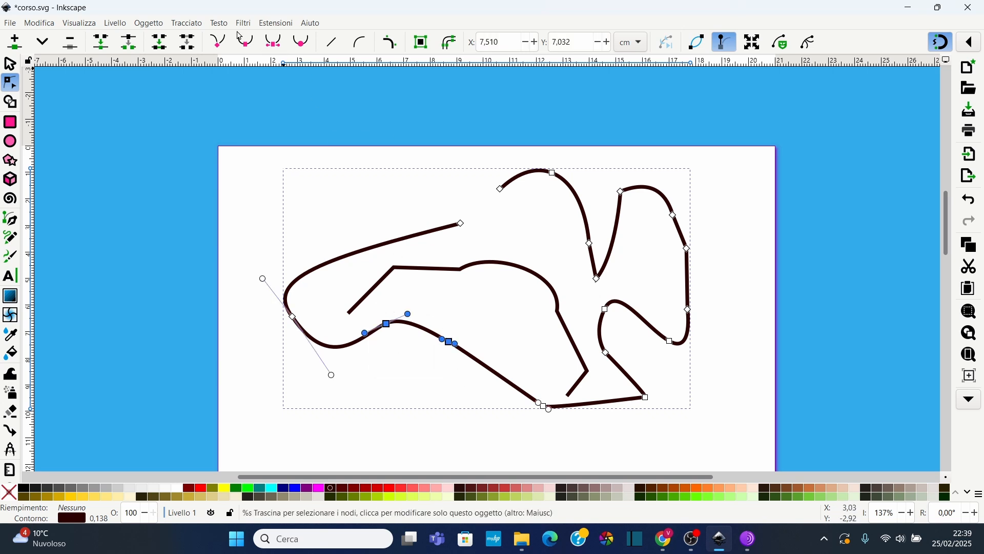
{"action": "left_click", "coordinate": [223, 44]}
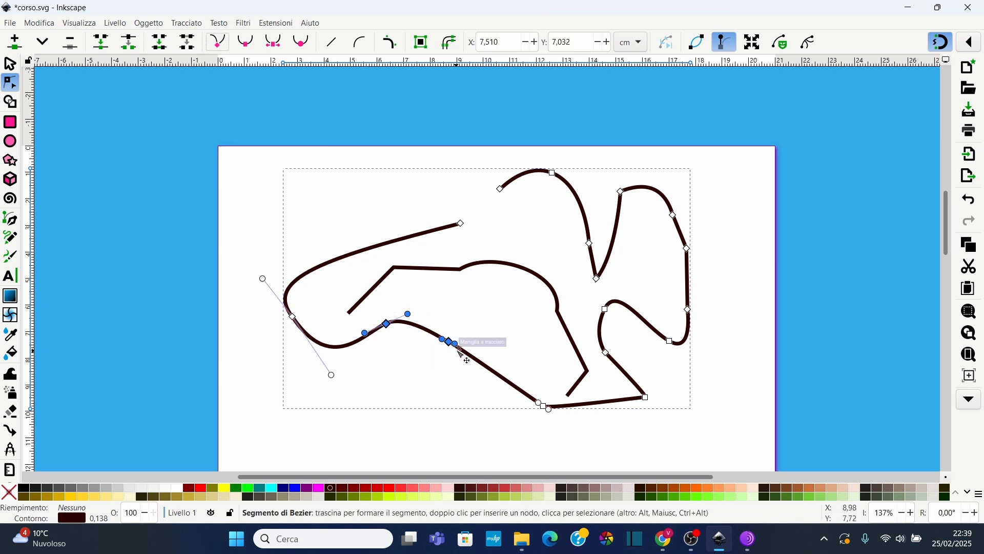
{"action": "scroll", "coordinate": [400, 341], "scroll_direction": "up", "scroll_amount": 2, "text": "ctrl"}
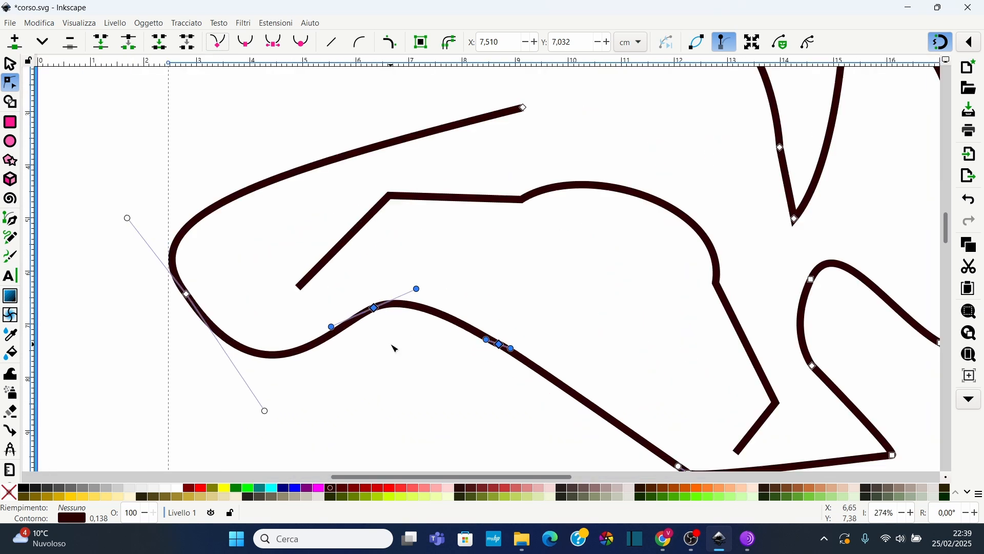
{"action": "left_click_drag", "start_coordinate": [377, 311], "coordinate": [443, 297]}
{"action": "left_click", "coordinate": [305, 320]}
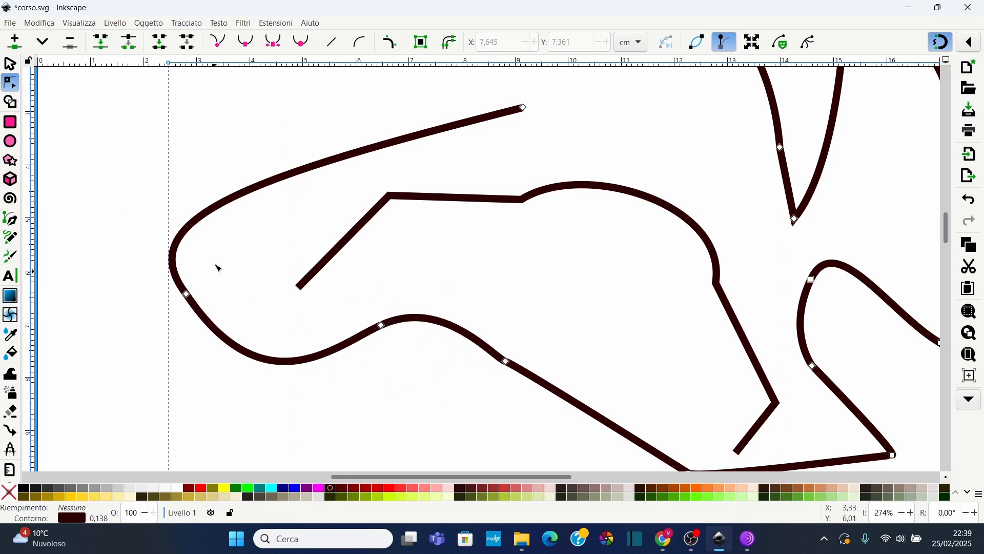
Make the outer path's left node and the inner path's upper-left corner node smooth, lengthening that corner's handle
{"action": "left_click_drag", "start_coordinate": [215, 261], "coordinate": [149, 325]}
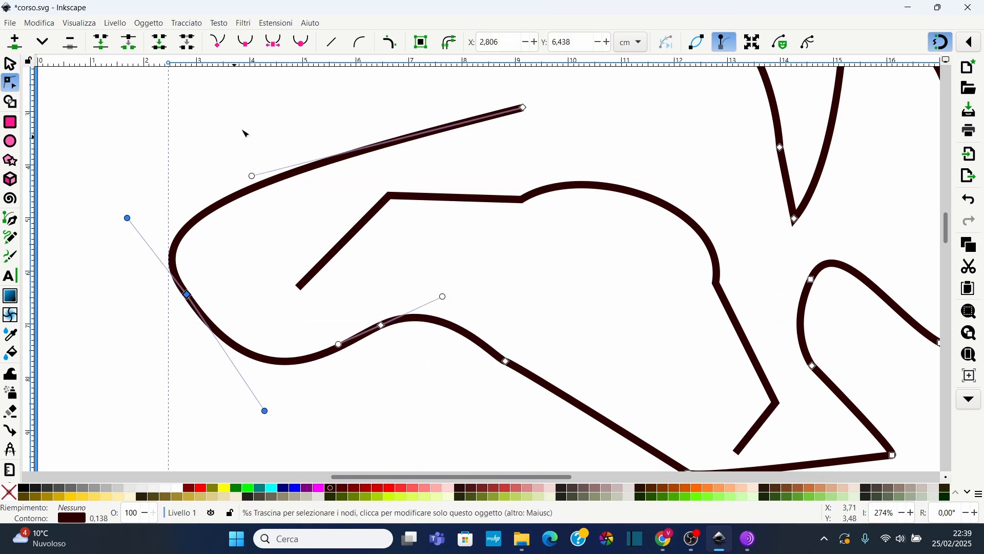
{"action": "left_click", "coordinate": [249, 46]}
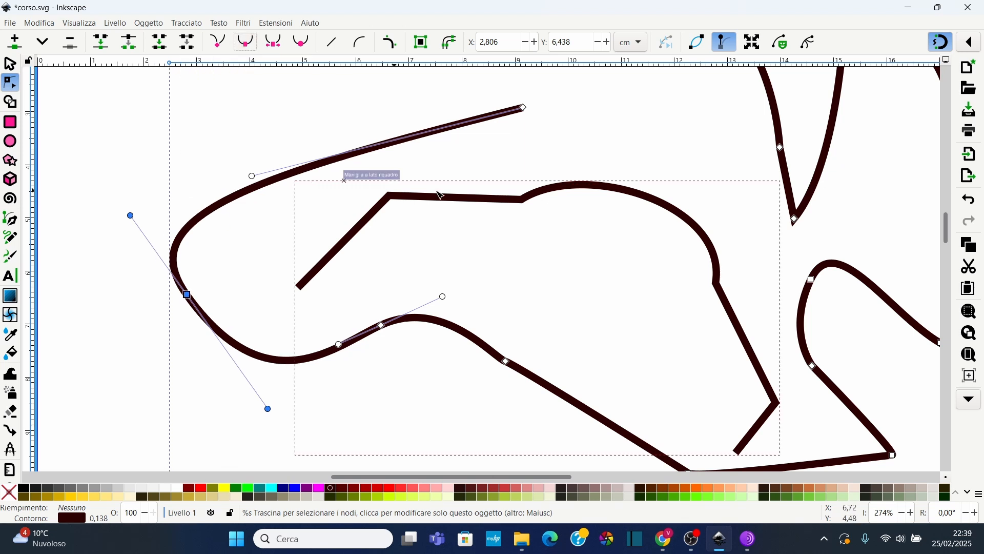
{"action": "left_click_drag", "start_coordinate": [369, 180], "coordinate": [429, 222]}
{"action": "left_click", "coordinate": [401, 200]}
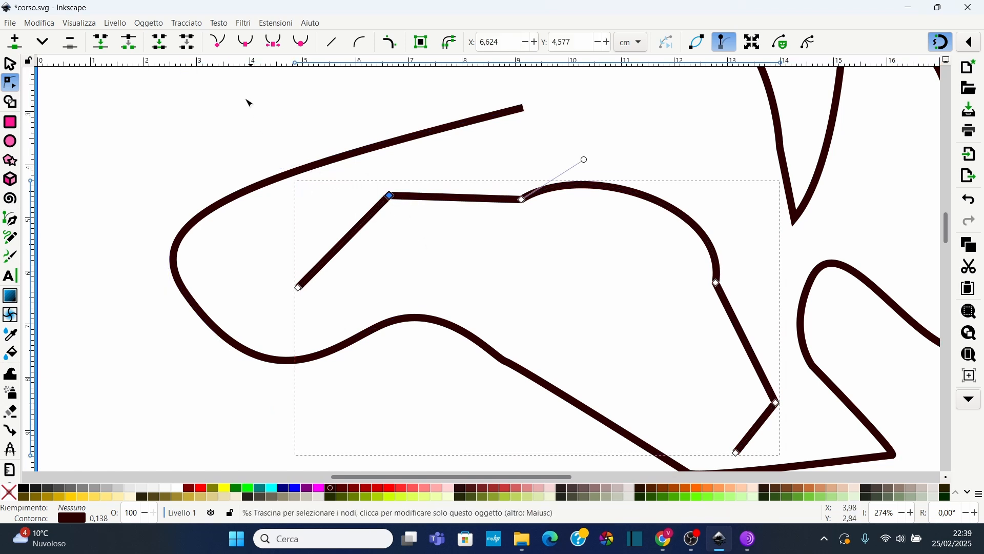
{"action": "left_click", "coordinate": [247, 46]}
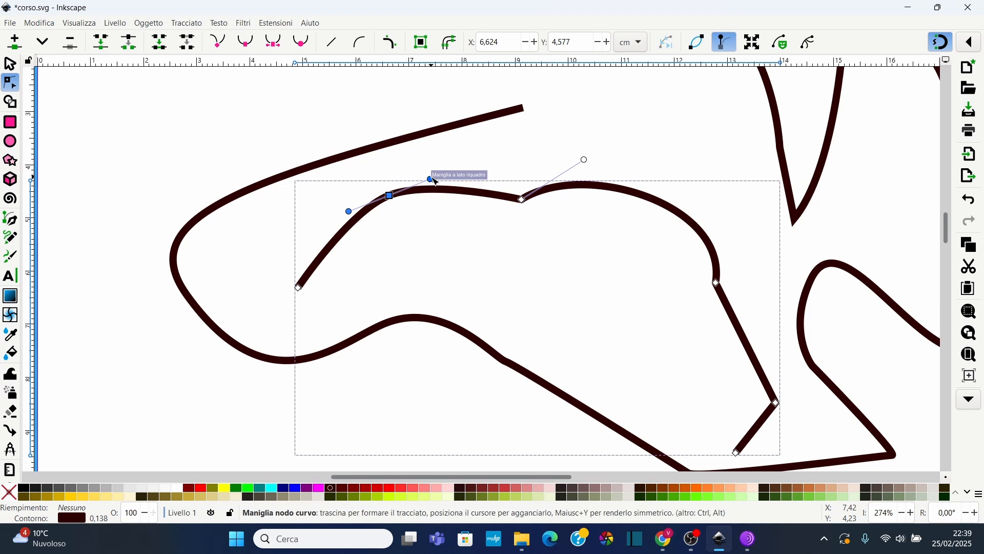
{"action": "left_click_drag", "start_coordinate": [433, 179], "coordinate": [459, 175]}
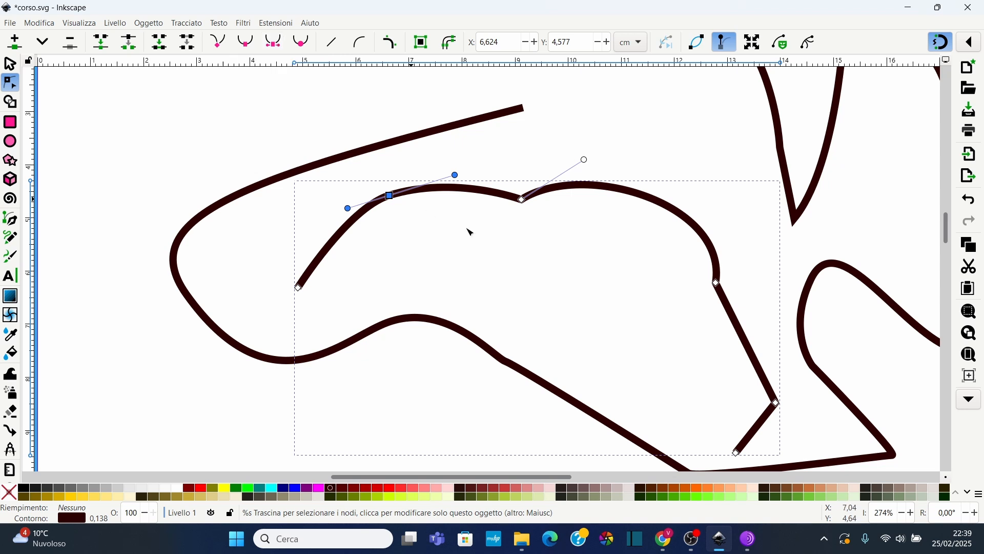
{"action": "left_click", "coordinate": [530, 239]}
Make the inner path's two upper nodes symmetric and its right-side node auto-smooth
{"action": "left_click_drag", "start_coordinate": [370, 173], "coordinate": [552, 227]}
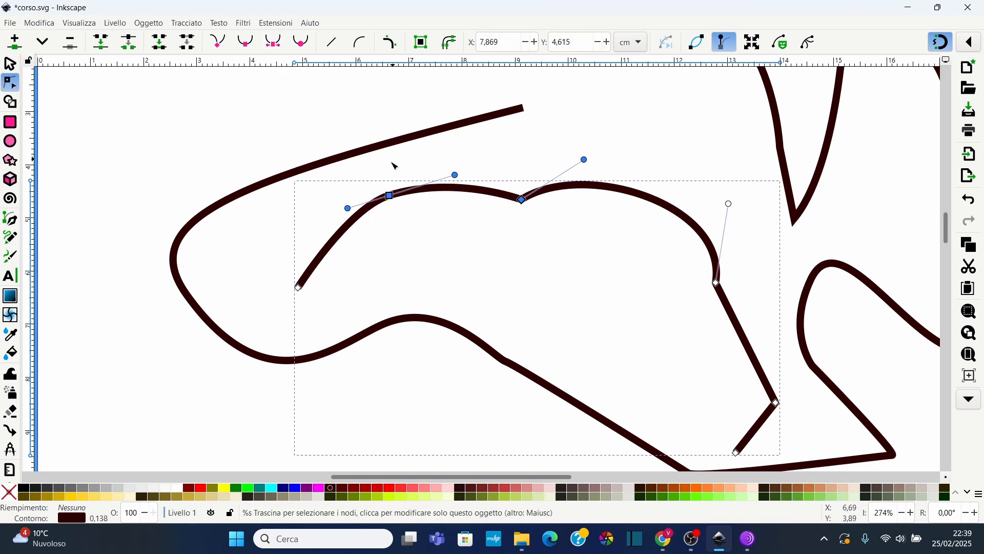
{"action": "left_click", "coordinate": [281, 40]}
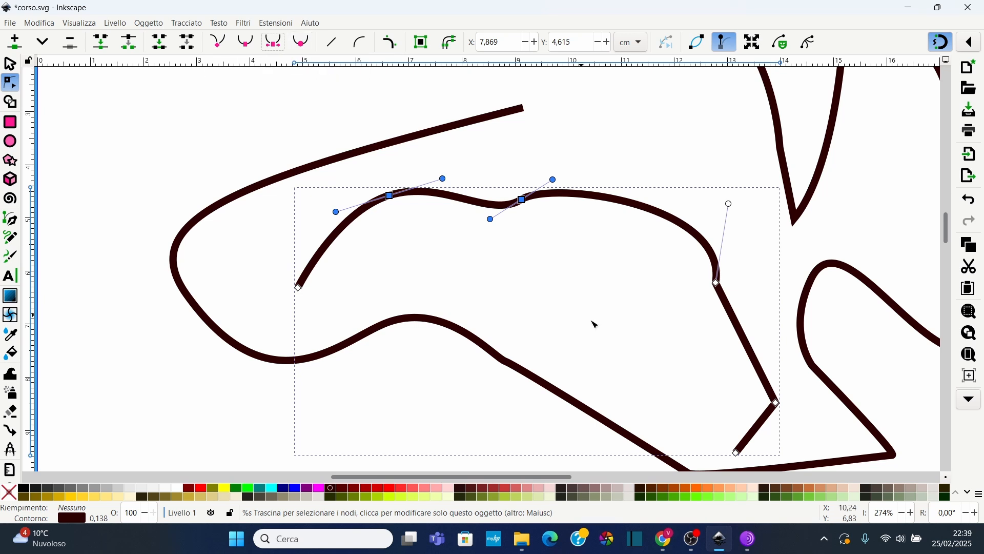
{"action": "scroll", "coordinate": [615, 303], "scroll_direction": "down", "scroll_amount": 2}
{"action": "left_click", "coordinate": [717, 242]}
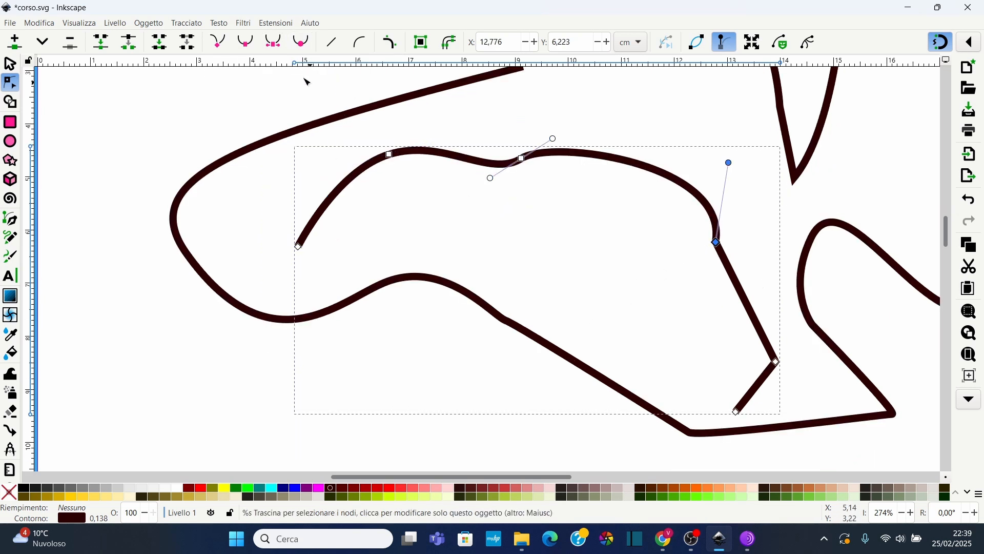
{"action": "left_click", "coordinate": [301, 42]}
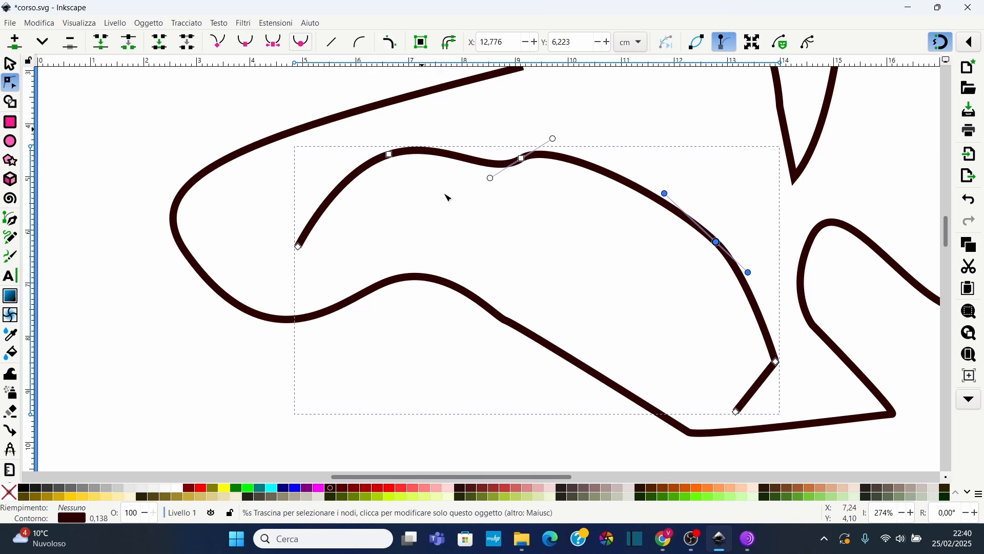
{"action": "left_click", "coordinate": [417, 159]}
Insert new nodes after the inner path's selected upper nodes and nudge one new node slightly
{"action": "left_click_drag", "start_coordinate": [375, 125], "coordinate": [591, 212]}
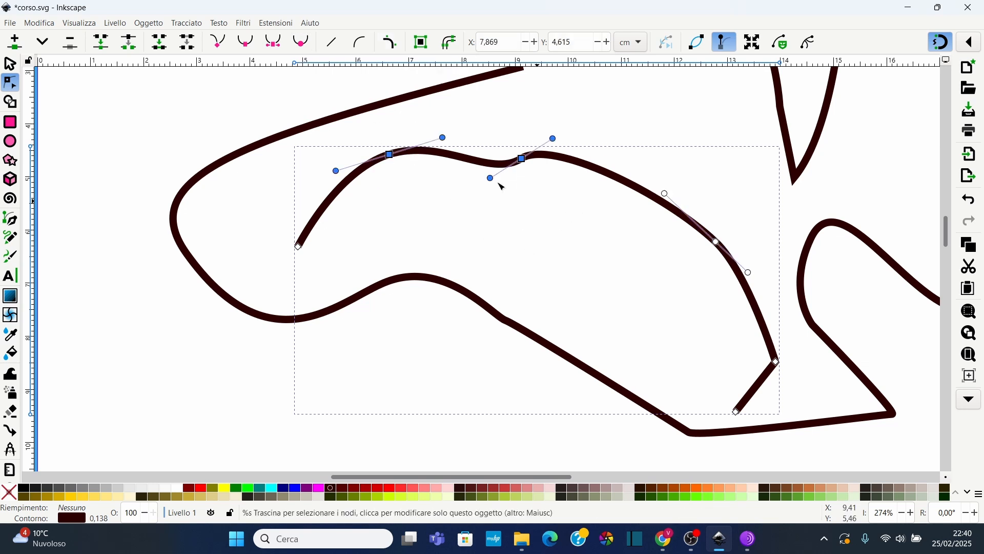
{"action": "left_click", "coordinate": [390, 43]}
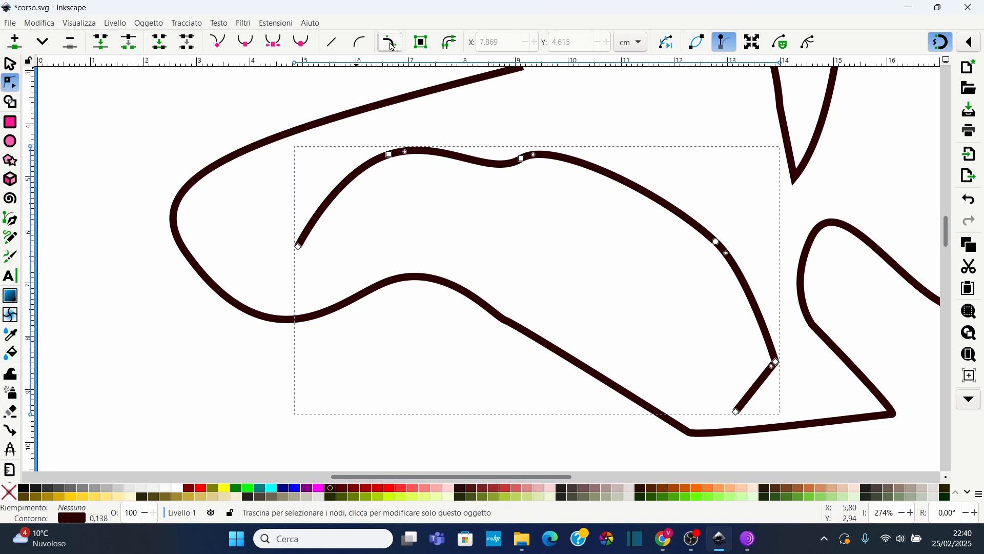
{"action": "scroll", "coordinate": [421, 173], "scroll_direction": "up", "scroll_amount": 2}
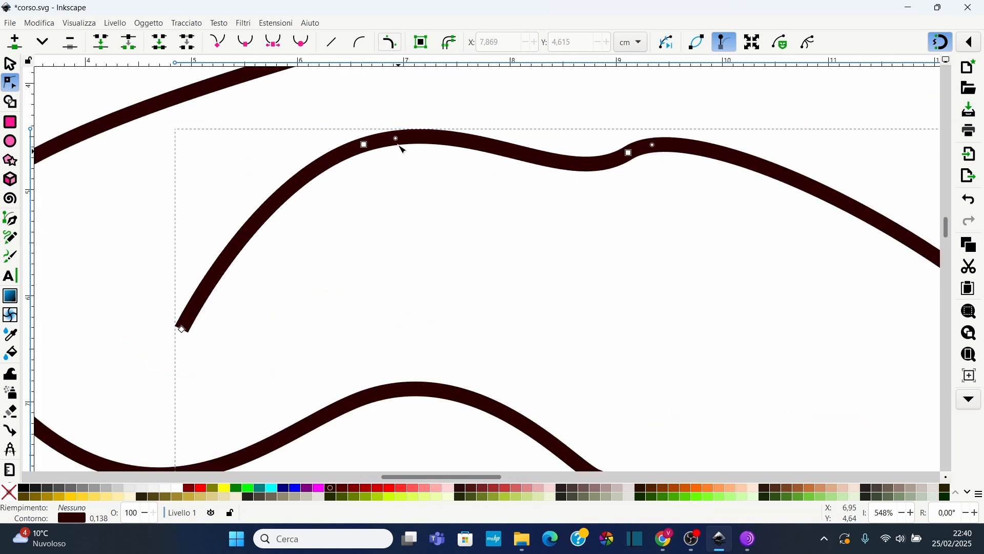
{"action": "mouse_move", "coordinate": [400, 143]}
{"action": "left_mouse_down"}
{"action": "mouse_move", "coordinate": [426, 137]}
{"action": "mouse_move", "coordinate": [391, 144]}
{"action": "mouse_move", "coordinate": [424, 141]}
{"action": "mouse_move", "coordinate": [410, 148]}
{"action": "left_mouse_up"}
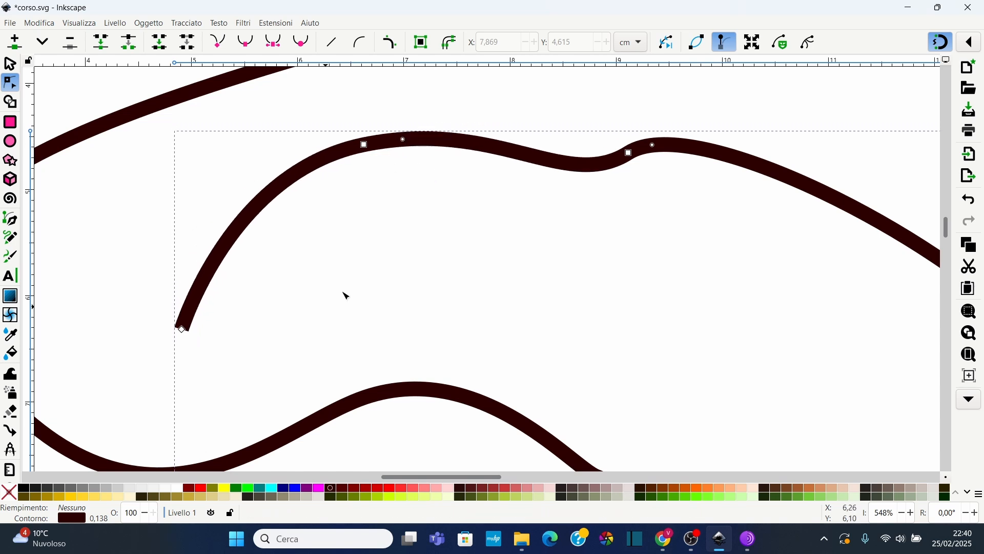
Draw a rectangle about 0.97 × 0.74 cm inside the inner loop of the track
{"action": "left_click", "coordinate": [10, 124]}
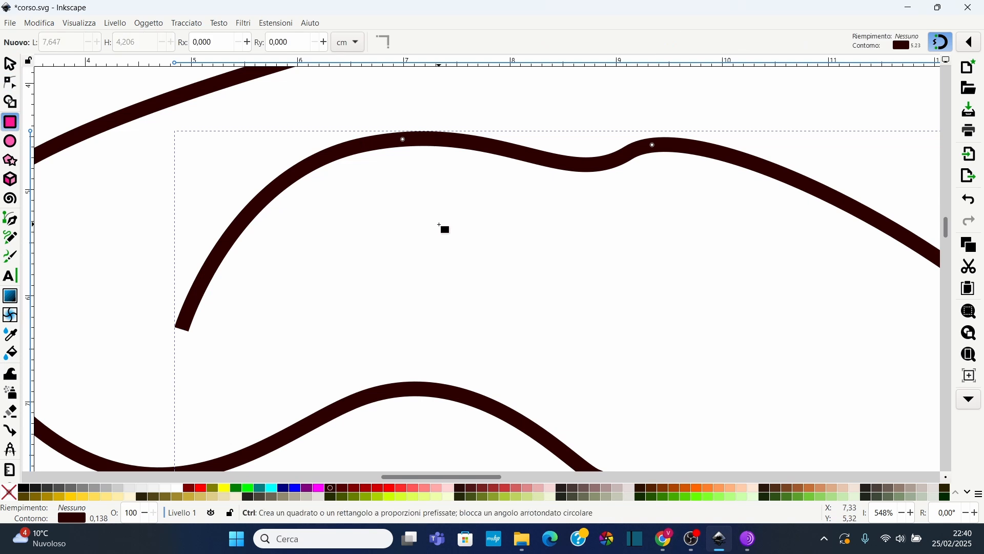
{"action": "scroll", "coordinate": [444, 226], "scroll_direction": "down", "scroll_amount": 1}
{"action": "mouse_move", "coordinate": [460, 224]}
{"action": "left_mouse_down"}
{"action": "mouse_move", "coordinate": [510, 276]}
{"action": "mouse_move", "coordinate": [538, 284]}
{"action": "left_mouse_up"}
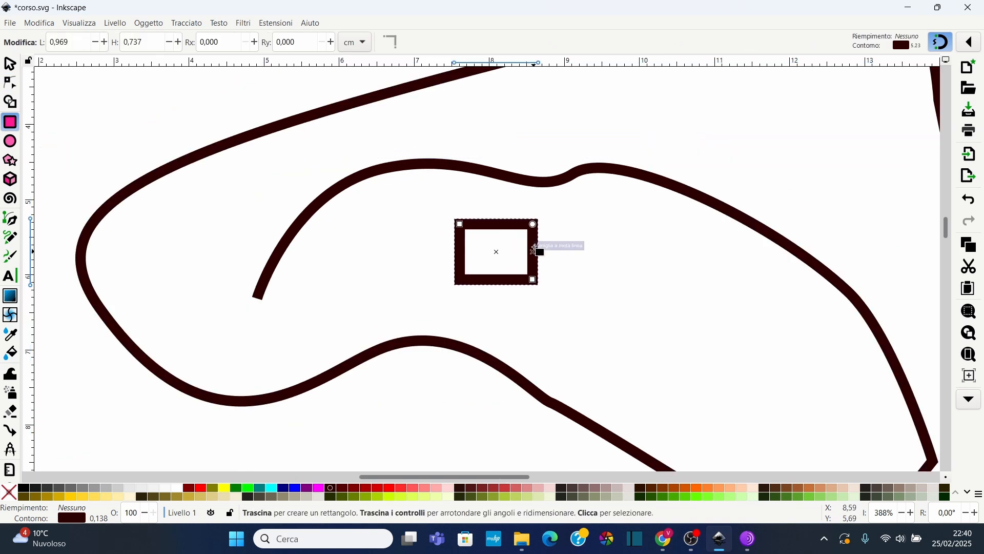
{"action": "mouse_move", "coordinate": [533, 224]}
{"action": "left_mouse_down"}
{"action": "mouse_move", "coordinate": [536, 250]}
{"action": "mouse_move", "coordinate": [534, 223]}
{"action": "left_mouse_up"}
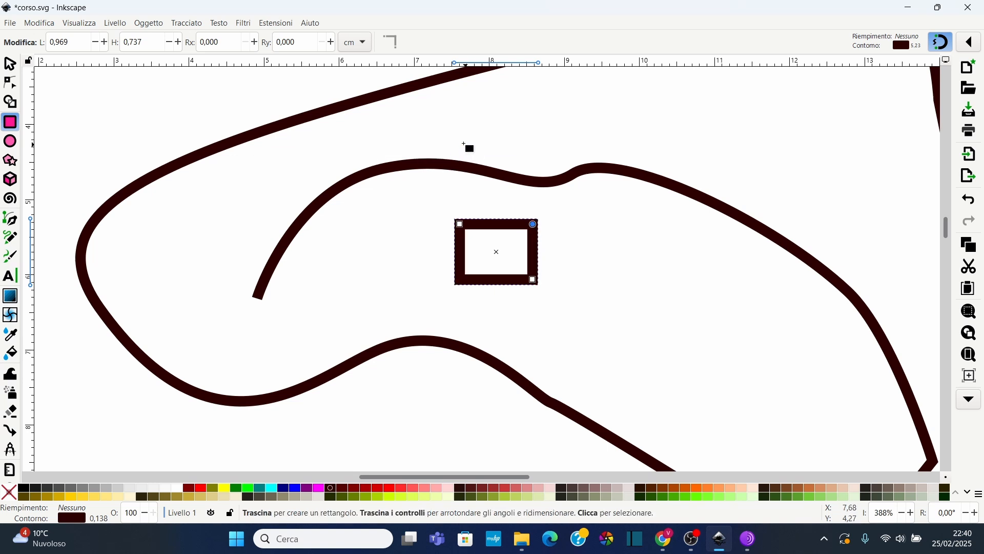
Bend the inner path's top segment beside the dip to smooth out the bump
{"action": "scroll", "coordinate": [477, 172], "scroll_direction": "up", "scroll_amount": 4}
{"action": "left_click", "coordinate": [10, 83]}
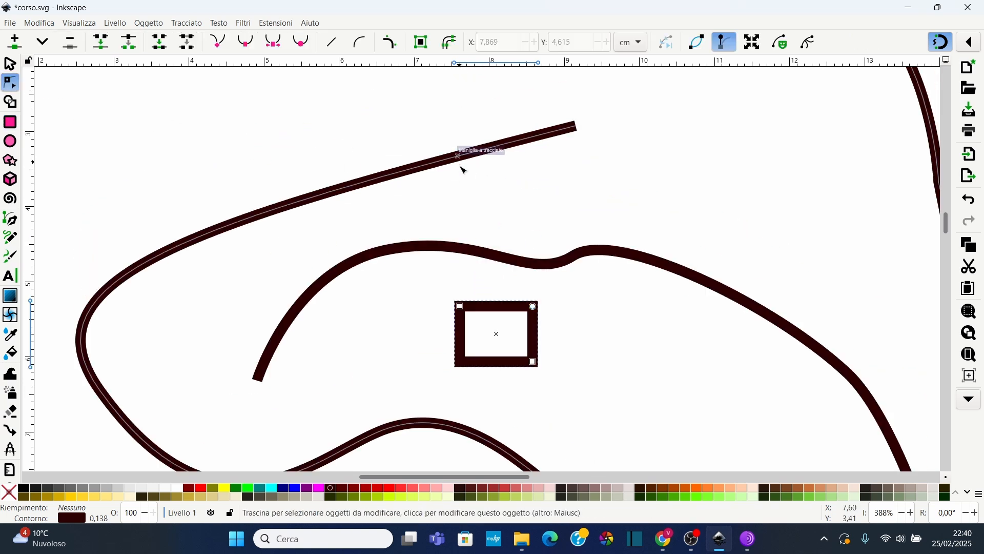
{"action": "left_click", "coordinate": [461, 162]}
{"action": "left_click", "coordinate": [525, 267]}
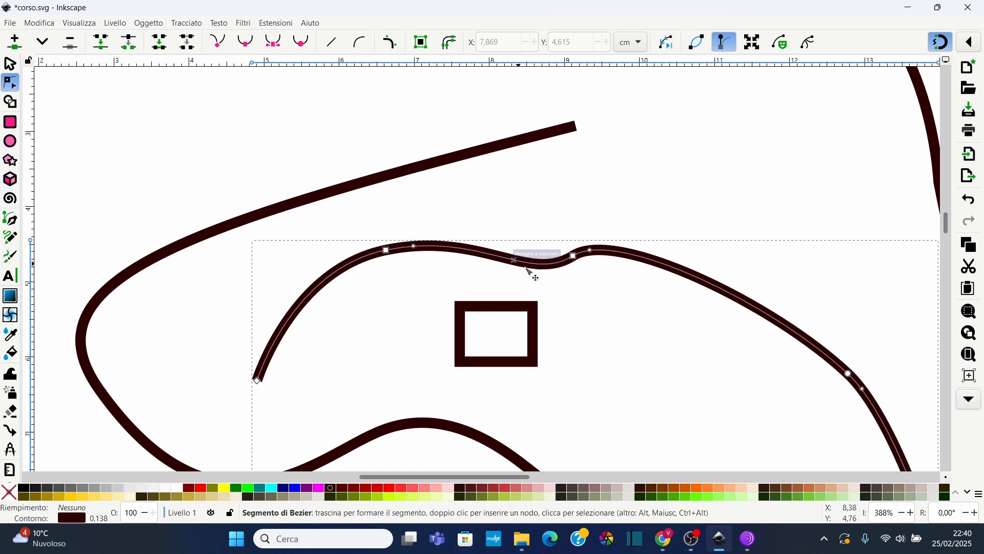
{"action": "scroll", "coordinate": [593, 261], "scroll_direction": "up", "scroll_amount": 2}
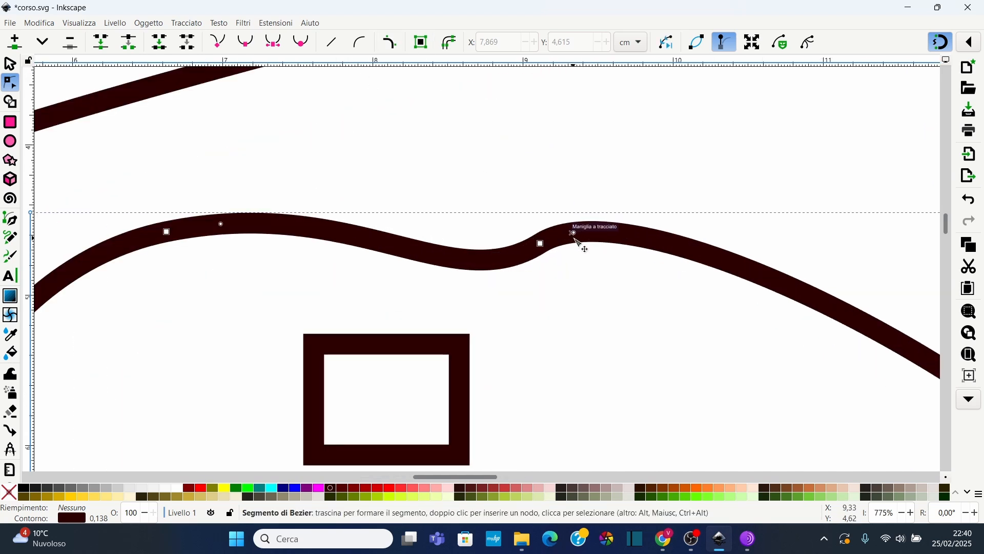
{"action": "left_click_drag", "start_coordinate": [580, 239], "coordinate": [613, 241]}
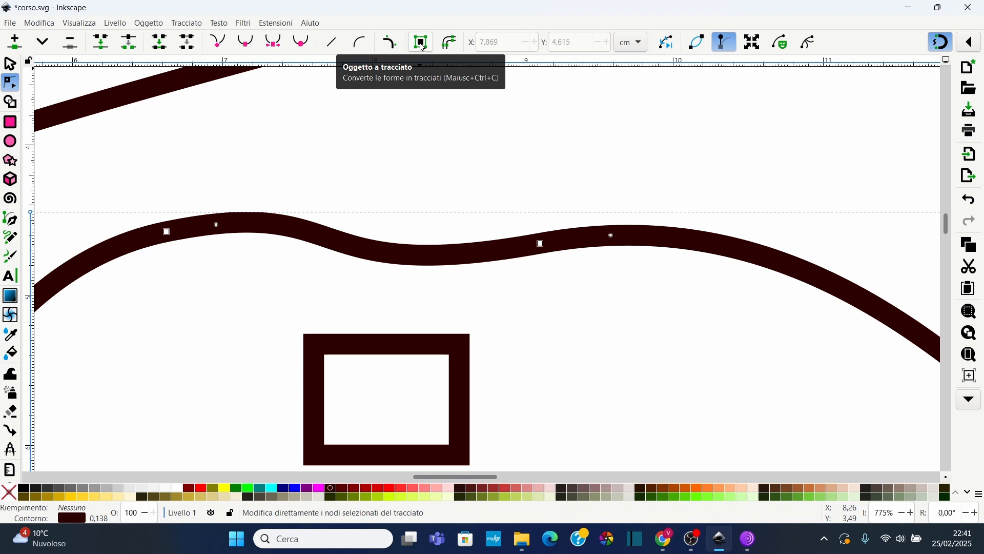
{"action": "left_click", "coordinate": [193, 25]}
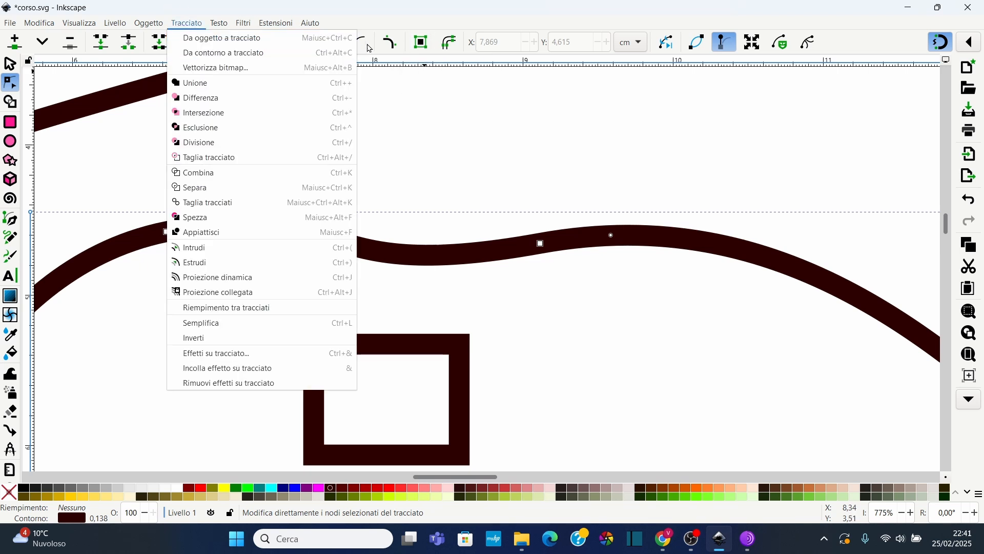
{"action": "left_click", "coordinate": [446, 118]}
{"action": "scroll", "coordinate": [400, 222], "scroll_direction": "down", "scroll_amount": 3, "text": "ctrl"}
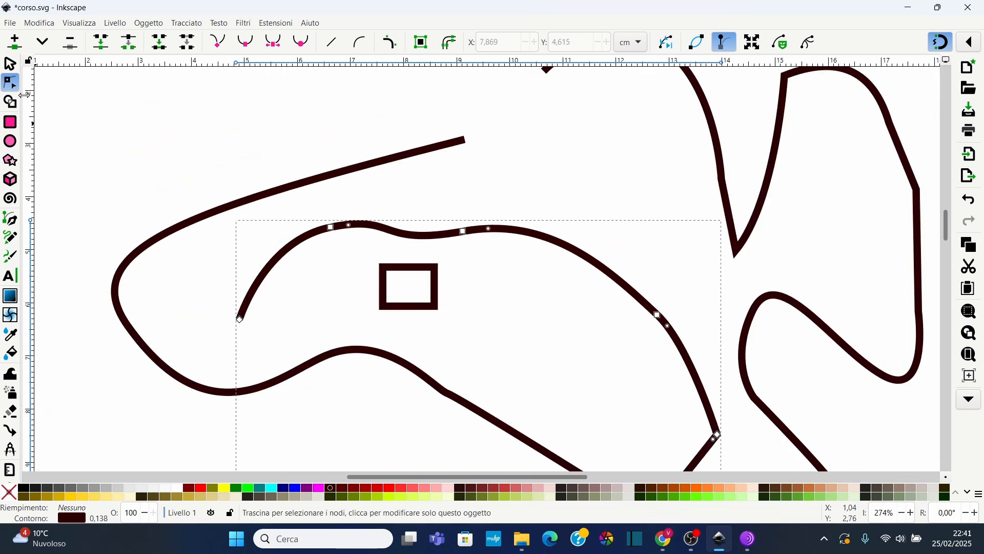
Round the rectangle's corners and convert the rectangle to a path
{"action": "left_click", "coordinate": [406, 268]}
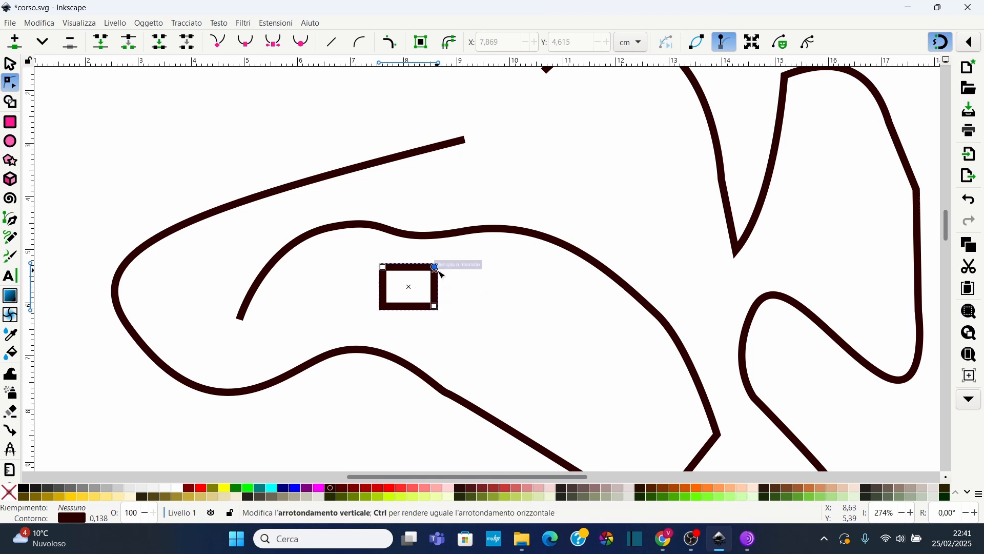
{"action": "mouse_move", "coordinate": [435, 267]}
{"action": "left_mouse_down"}
{"action": "mouse_move", "coordinate": [441, 287]}
{"action": "mouse_move", "coordinate": [516, 268]}
{"action": "mouse_move", "coordinate": [435, 285]}
{"action": "left_mouse_up"}
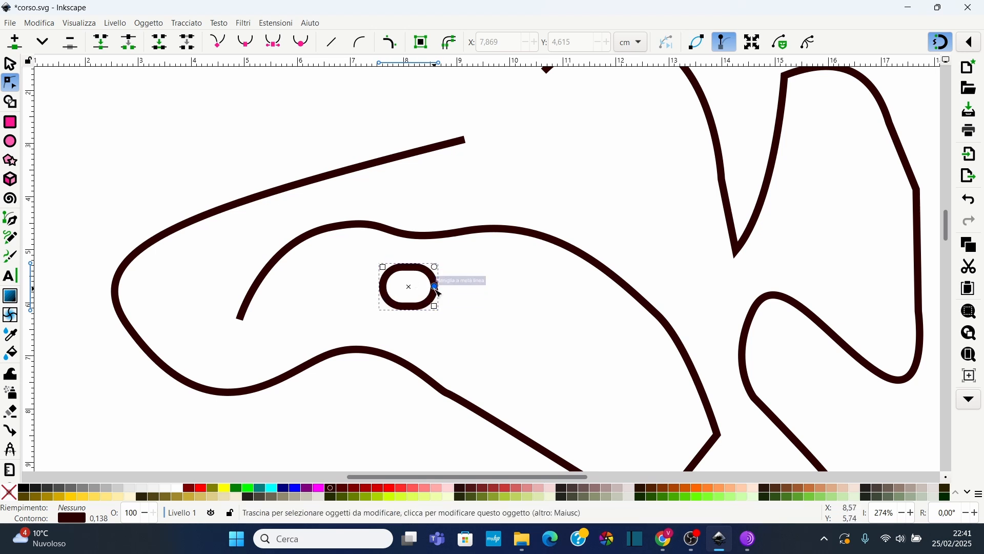
{"action": "scroll", "coordinate": [437, 287], "scroll_direction": "up", "scroll_amount": 2}
{"action": "left_click", "coordinate": [10, 64]}
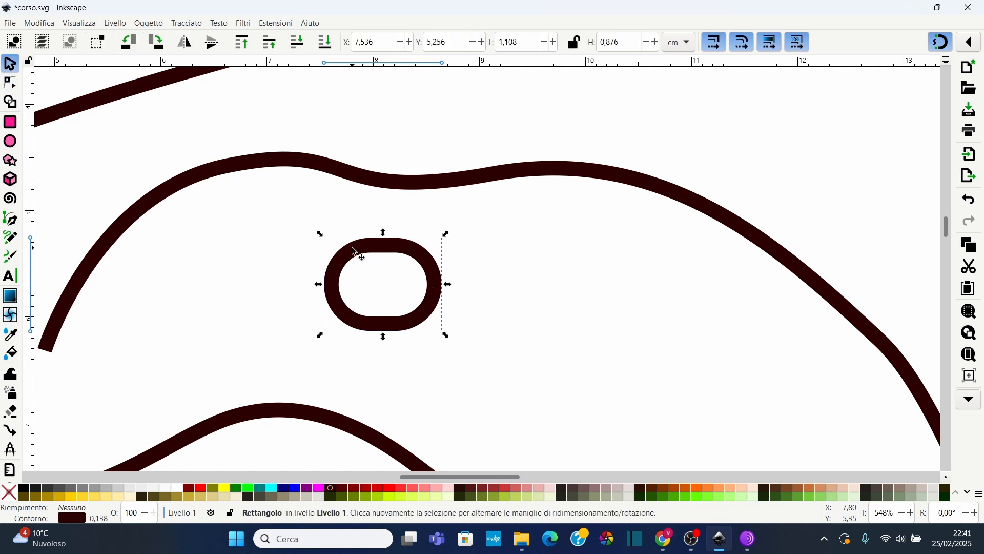
{"action": "left_click", "coordinate": [189, 24]}
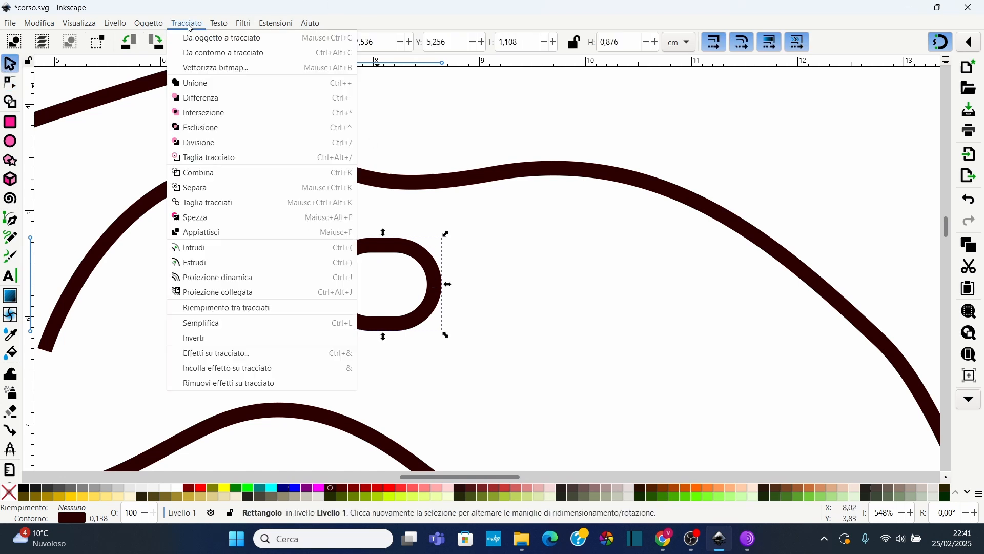
{"action": "left_click", "coordinate": [215, 39]}
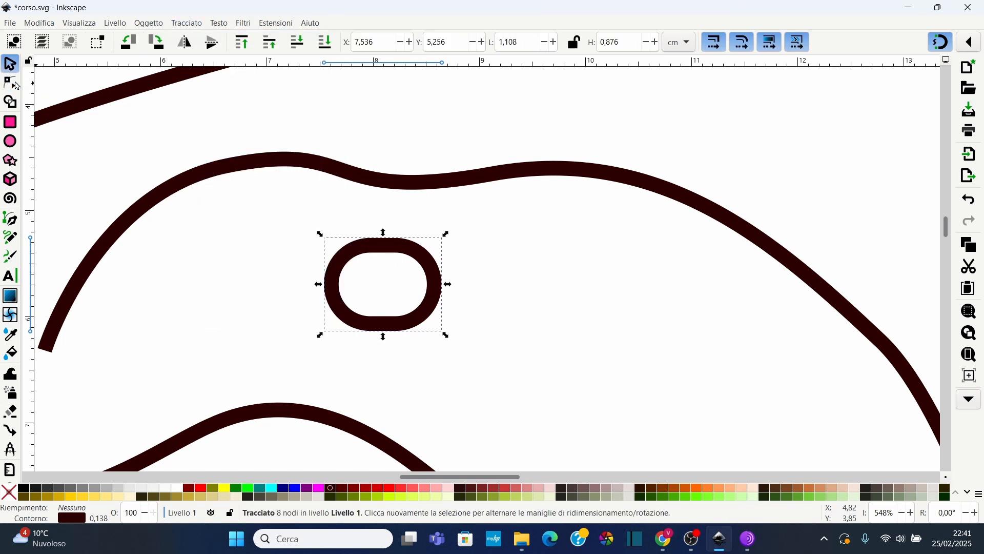
Drag the converted rectangle's two top nodes outward to reshape it
{"action": "left_click", "coordinate": [16, 85]}
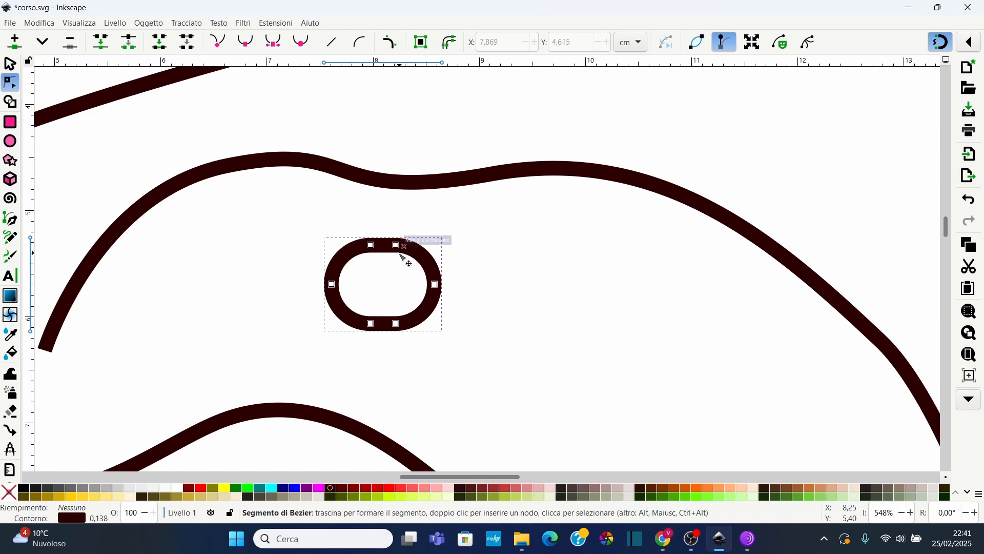
{"action": "left_click_drag", "start_coordinate": [396, 246], "coordinate": [461, 222]}
{"action": "left_click_drag", "start_coordinate": [373, 246], "coordinate": [361, 232]}
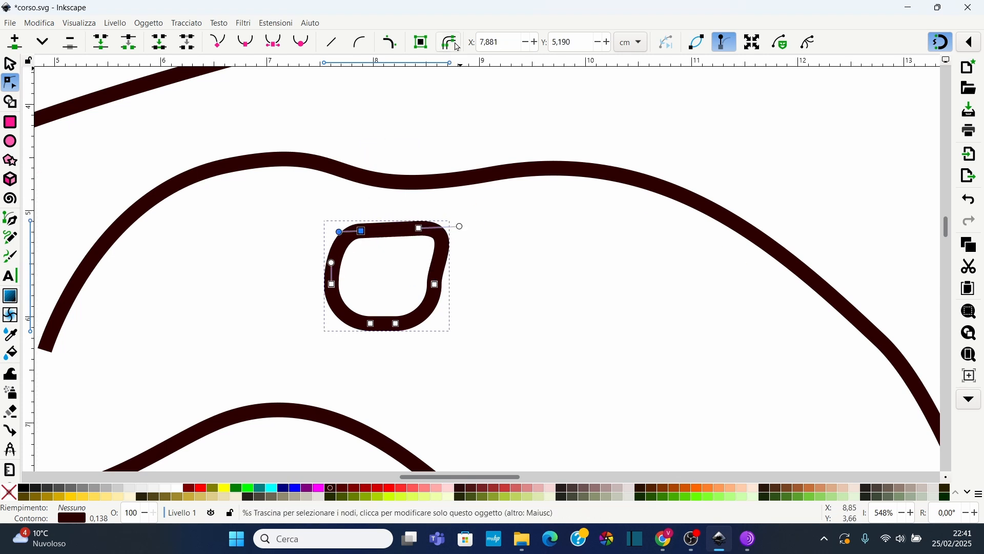
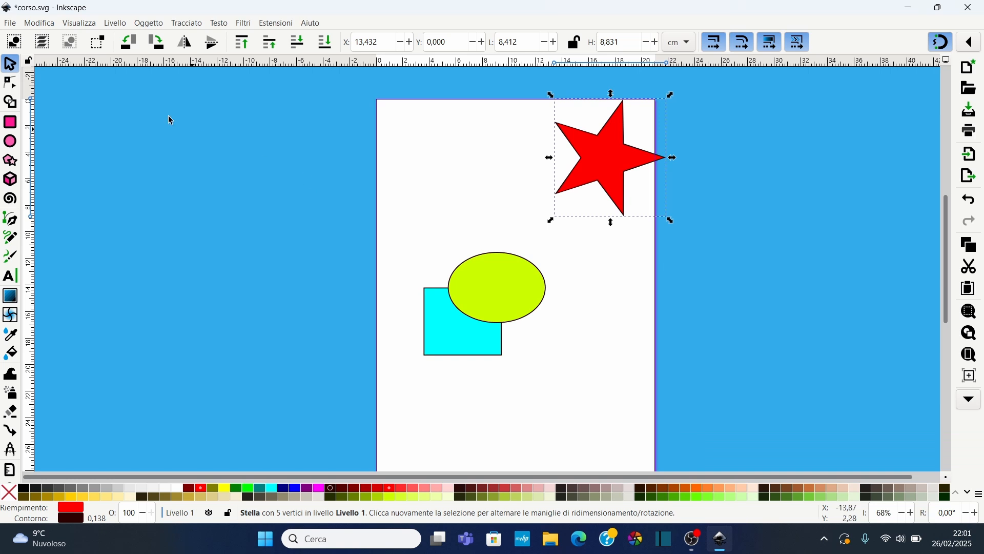
{"action": "left_click", "coordinate": [189, 24]}
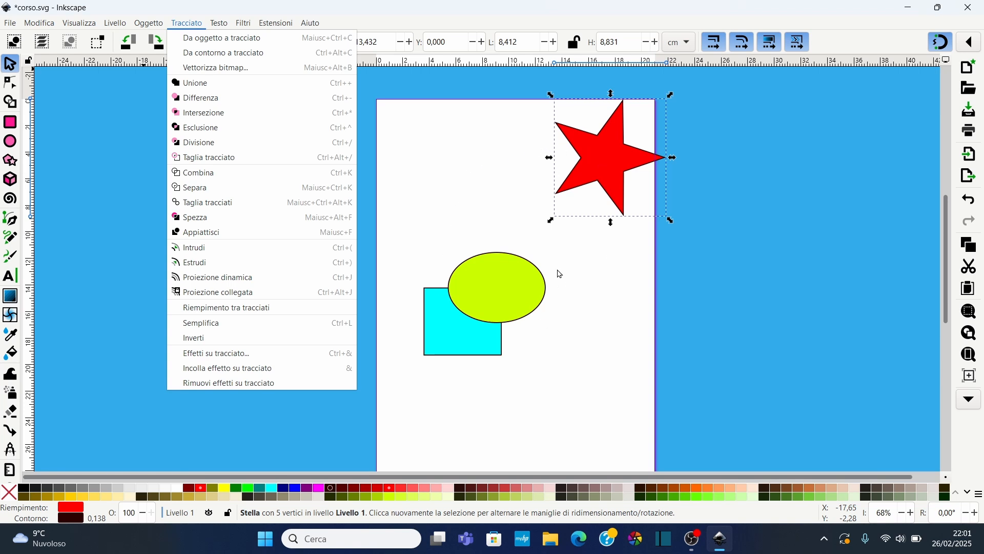
{"action": "left_click", "coordinate": [453, 219]}
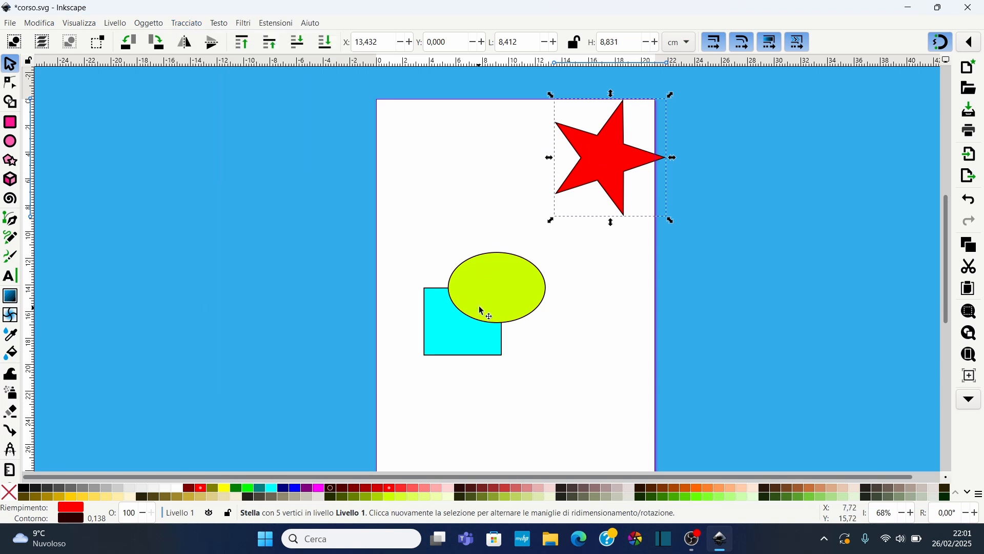
{"action": "left_click", "coordinate": [460, 332]}
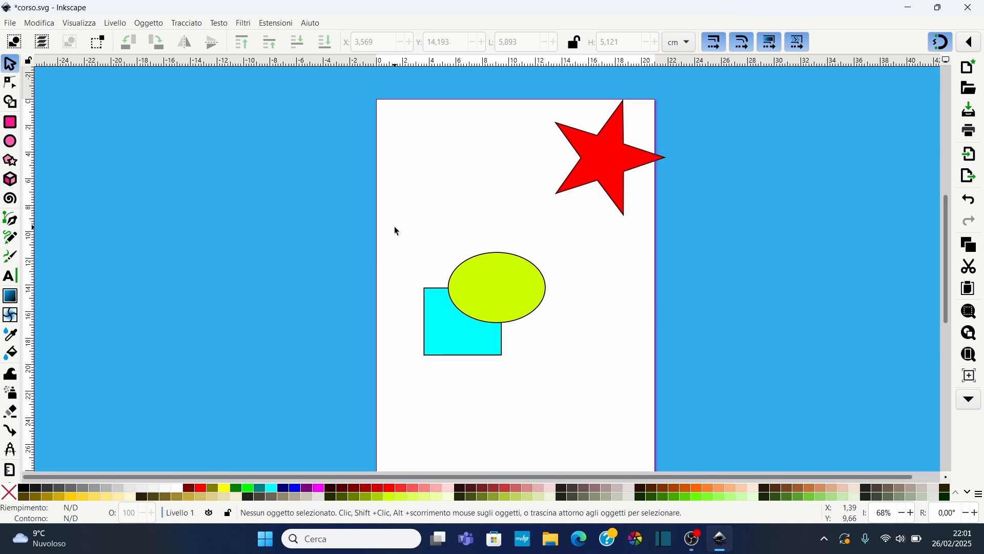
{"action": "left_click_drag", "start_coordinate": [398, 233], "coordinate": [572, 399]}
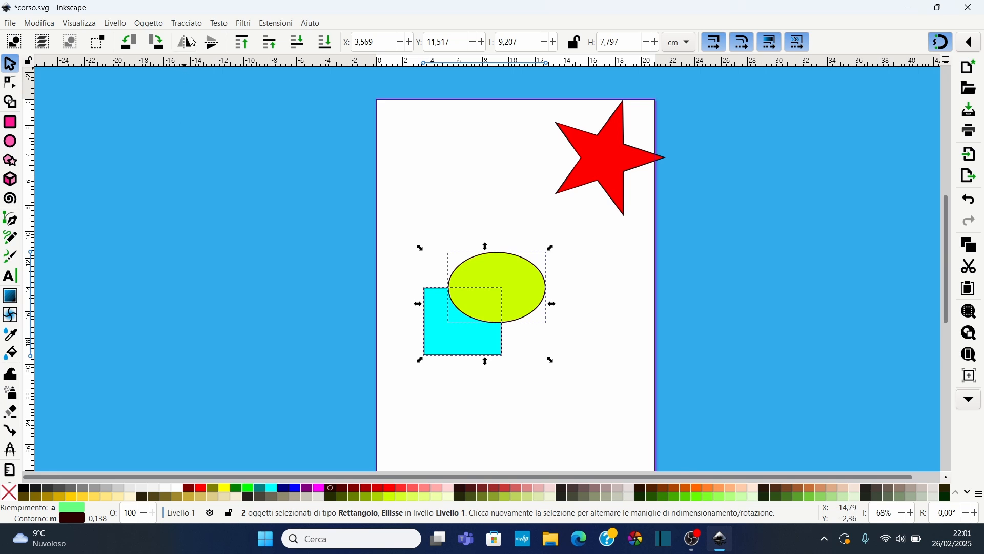
{"action": "left_click", "coordinate": [187, 23]}
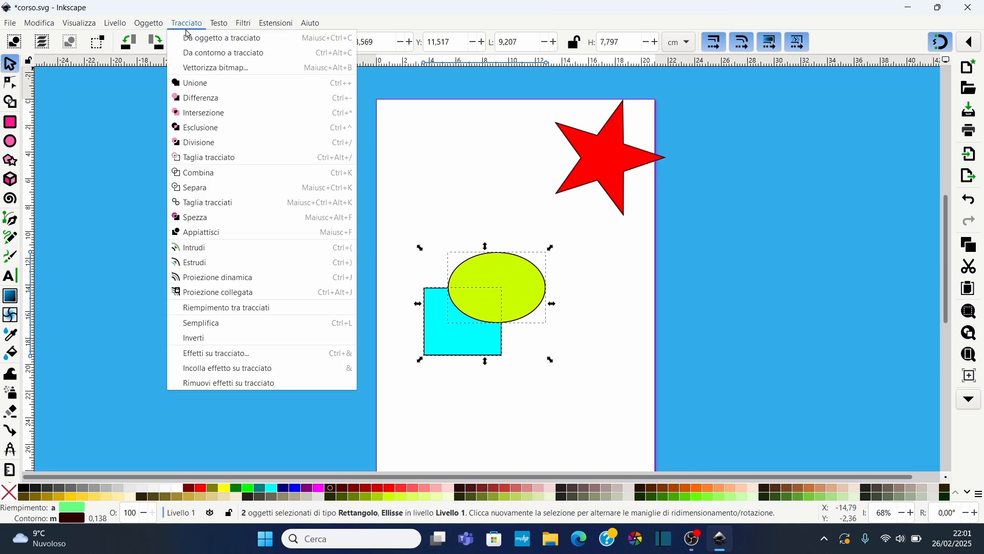
{"action": "left_click", "coordinate": [648, 215]}
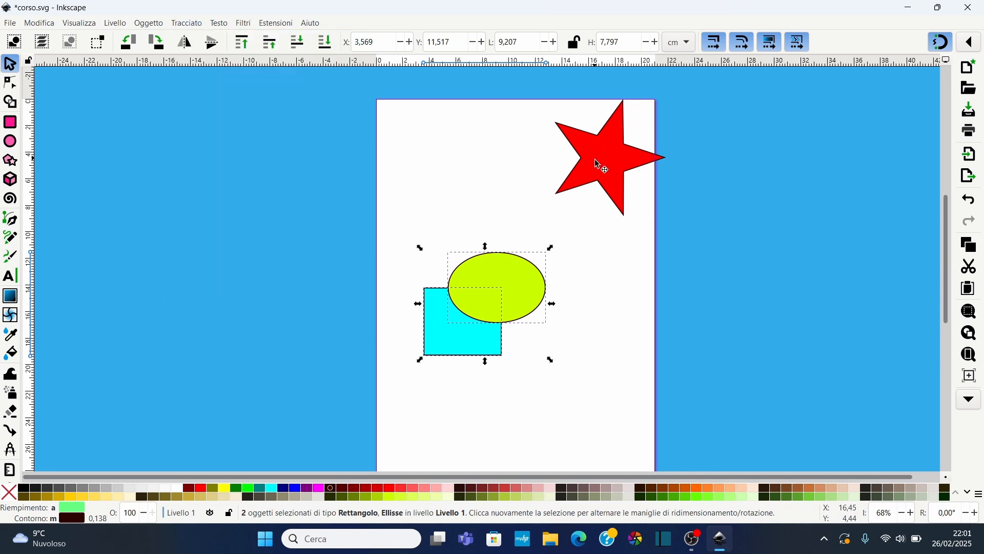
Move the star lower and unite the star, ellipse and rectangle into one path with Union
{"action": "left_click_drag", "start_coordinate": [597, 163], "coordinate": [616, 222]}
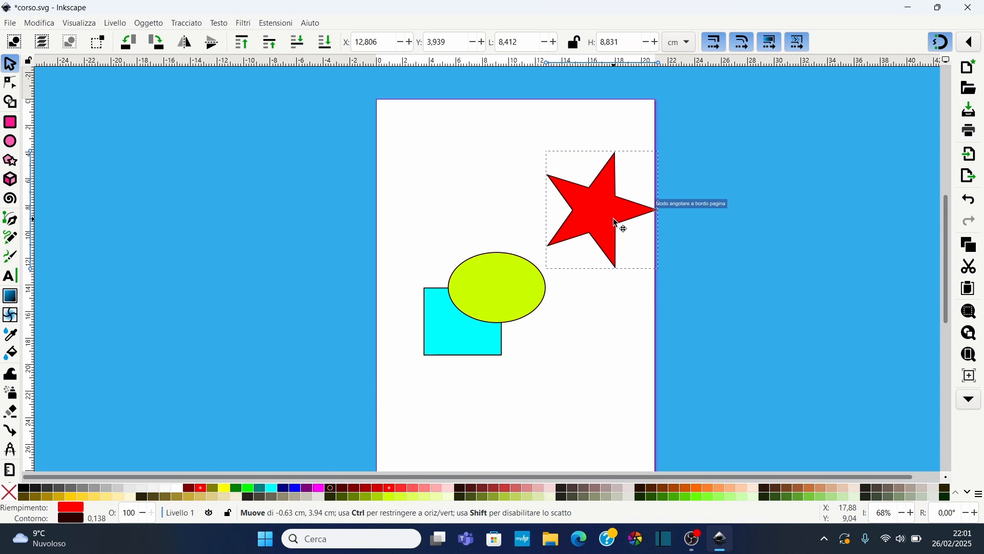
{"action": "left_click", "coordinate": [443, 207]}
{"action": "left_click_drag", "start_coordinate": [394, 123], "coordinate": [678, 391]}
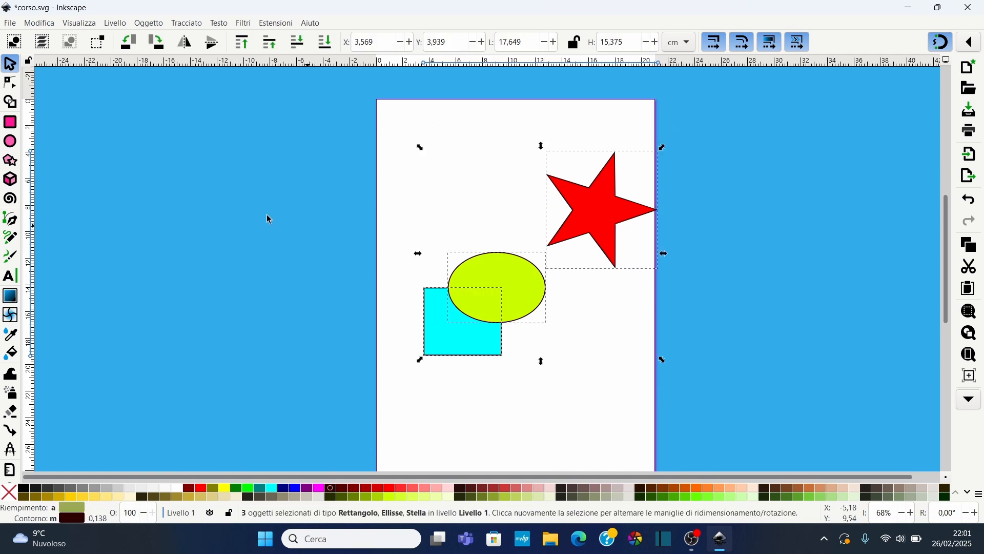
{"action": "left_click", "coordinate": [178, 25]}
{"action": "mouse_move", "coordinate": [149, 24]}
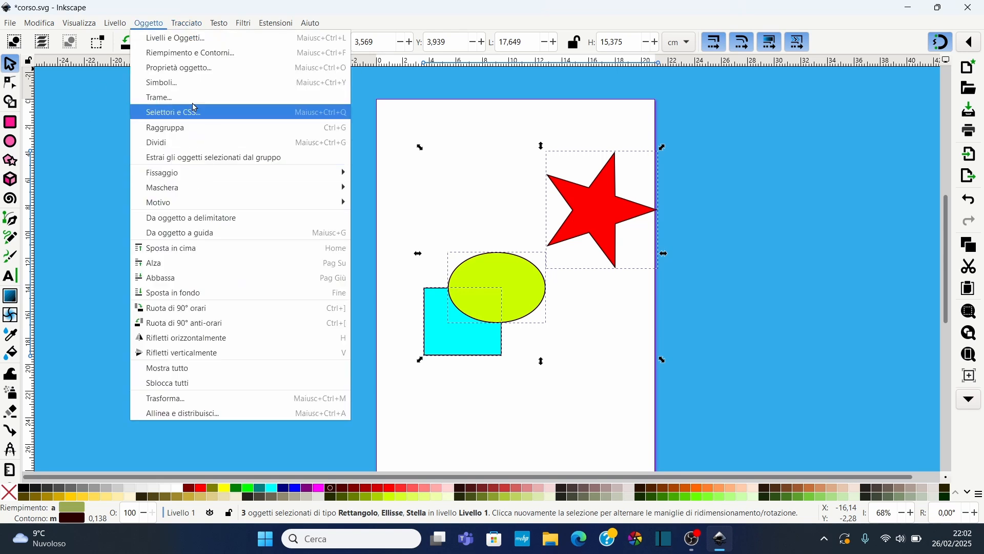
{"action": "mouse_move", "coordinate": [187, 23]}
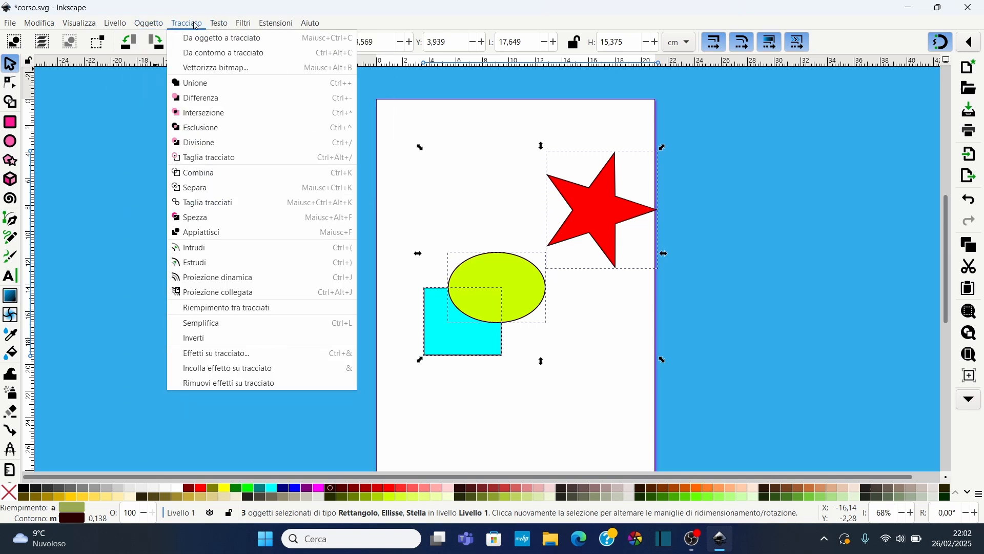
{"action": "left_click", "coordinate": [205, 85]}
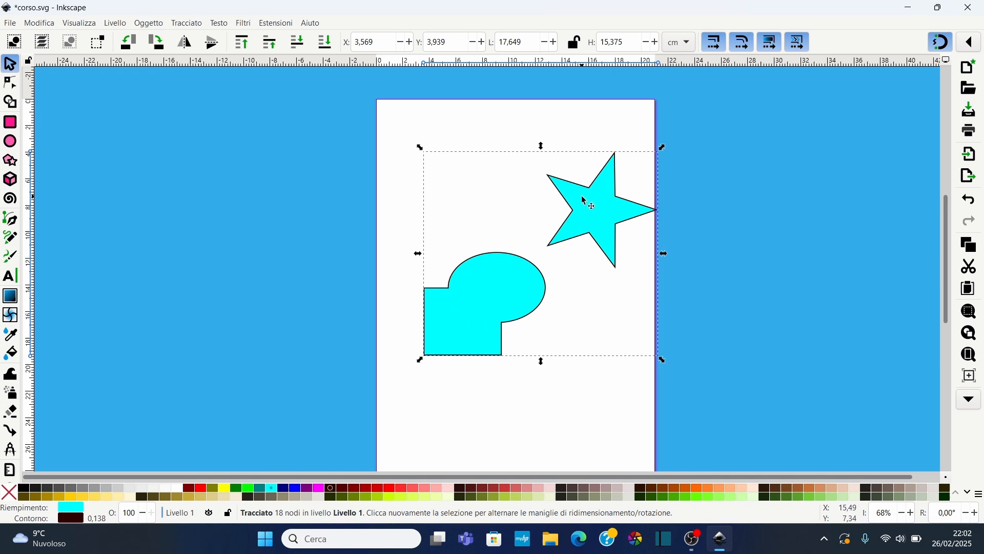
Inspect the united path's nodes with the Node tool, then undo the union and the star's move
{"action": "left_click", "coordinate": [10, 84]}
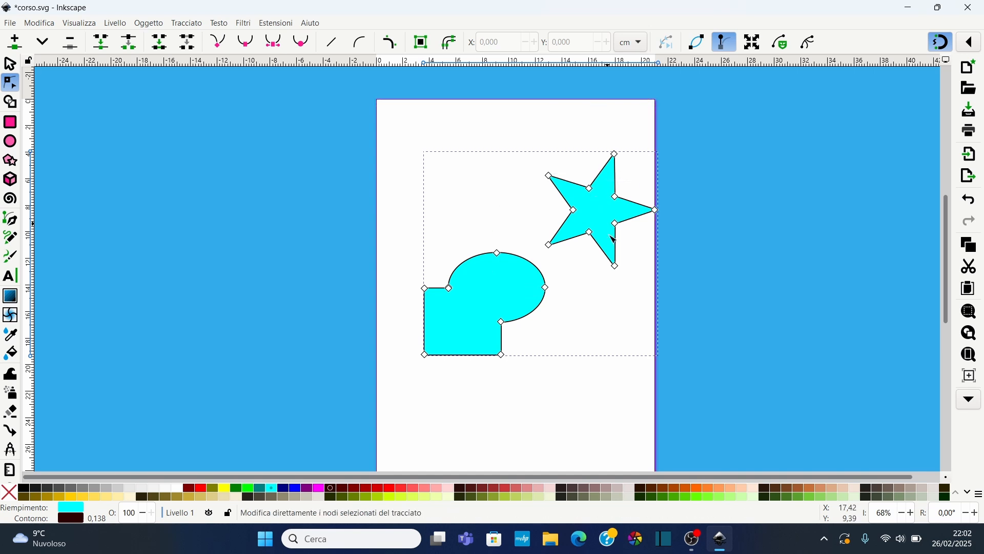
{"action": "left_click_drag", "start_coordinate": [572, 213], "coordinate": [573, 215]}
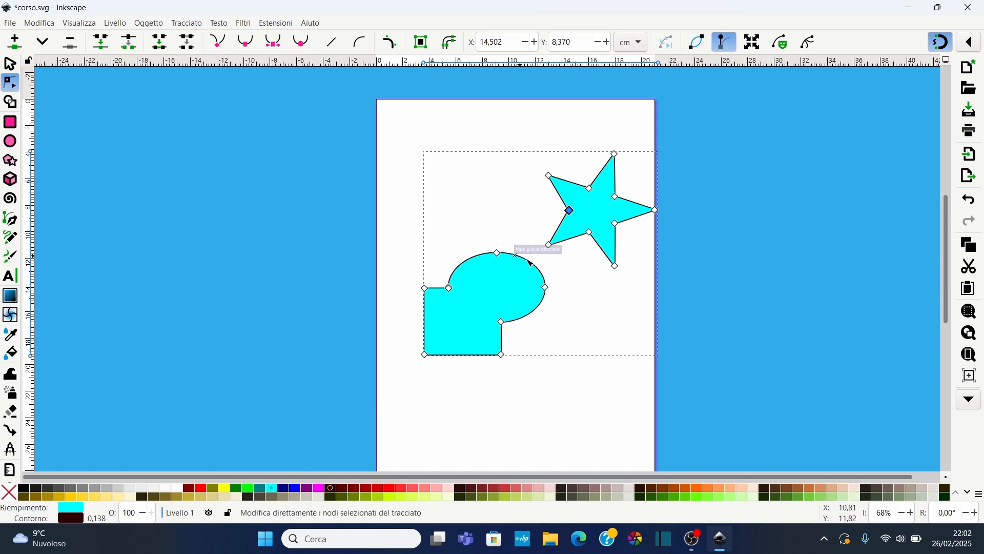
{"action": "key", "text": "ctrl+z"}
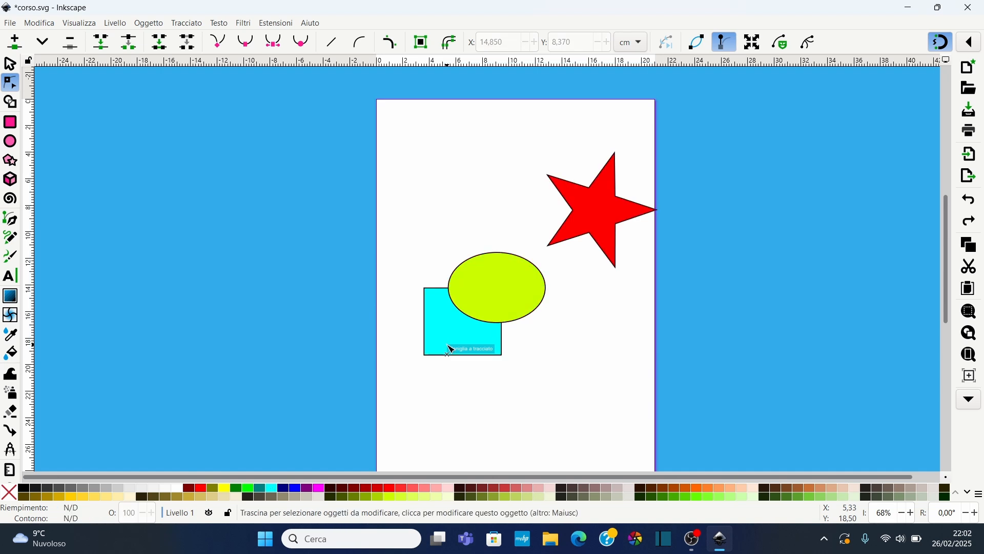
{"action": "key", "text": "ctrl+z"}
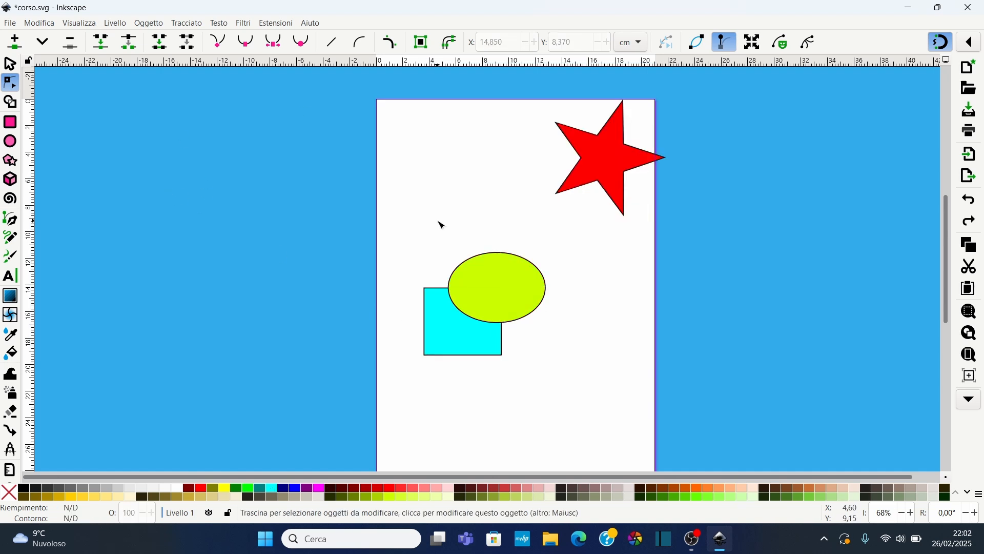
Select the rectangle and ellipse, subtract the ellipse from the rectangle with Difference, then undo it
{"action": "left_click_drag", "start_coordinate": [404, 221], "coordinate": [539, 411]}
{"action": "key", "text": "s"}
{"action": "left_click_drag", "start_coordinate": [399, 211], "coordinate": [563, 396]}
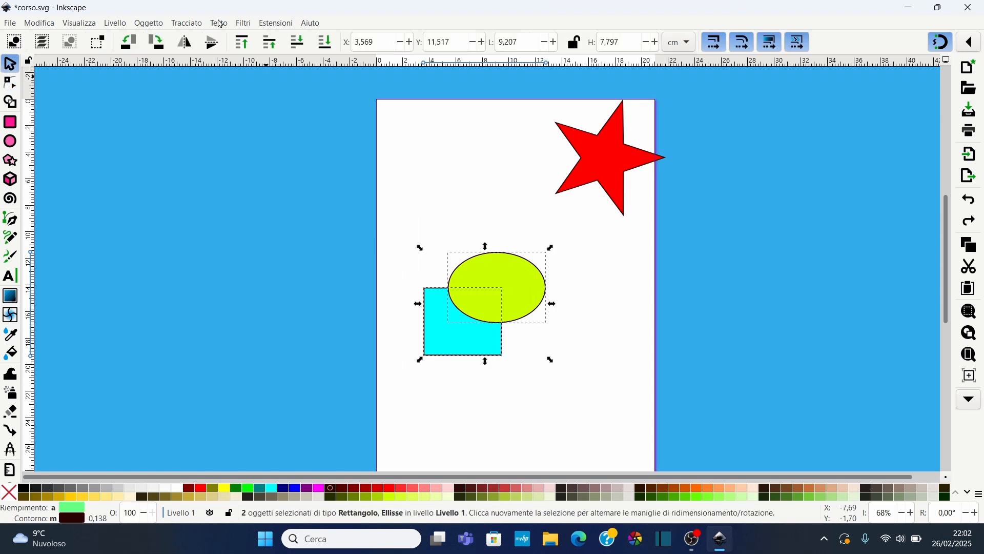
{"action": "left_click", "coordinate": [186, 23]}
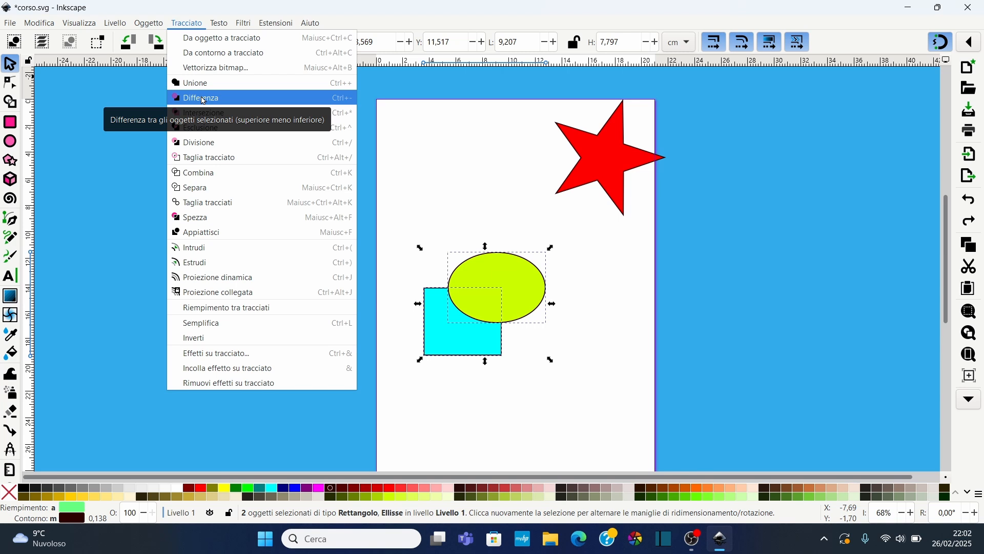
{"action": "left_click", "coordinate": [204, 99]}
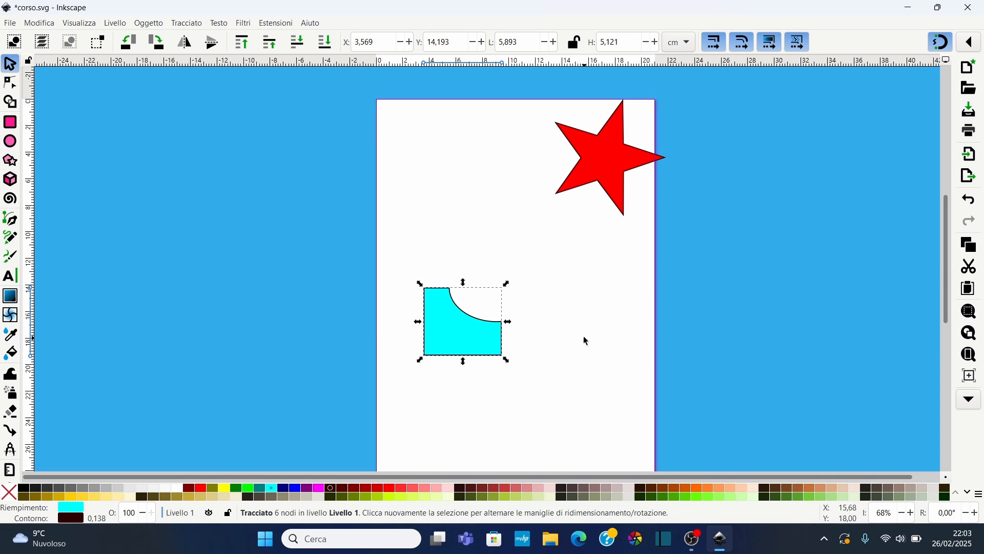
{"action": "key", "text": "ctrl+z"}
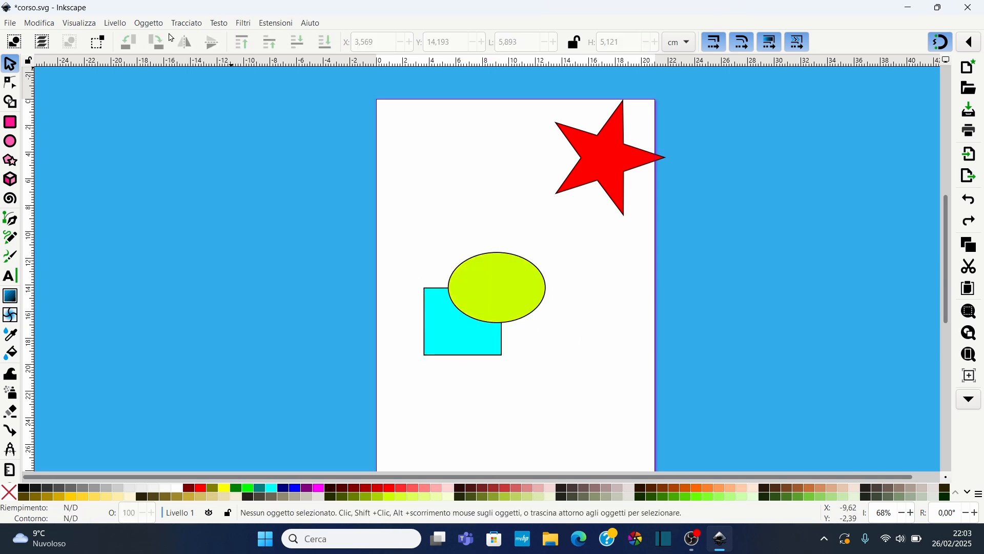
Intersect the rectangle and ellipse with Intersection, nudge the result, then undo both changes
{"action": "left_click_drag", "start_coordinate": [417, 226], "coordinate": [589, 407]}
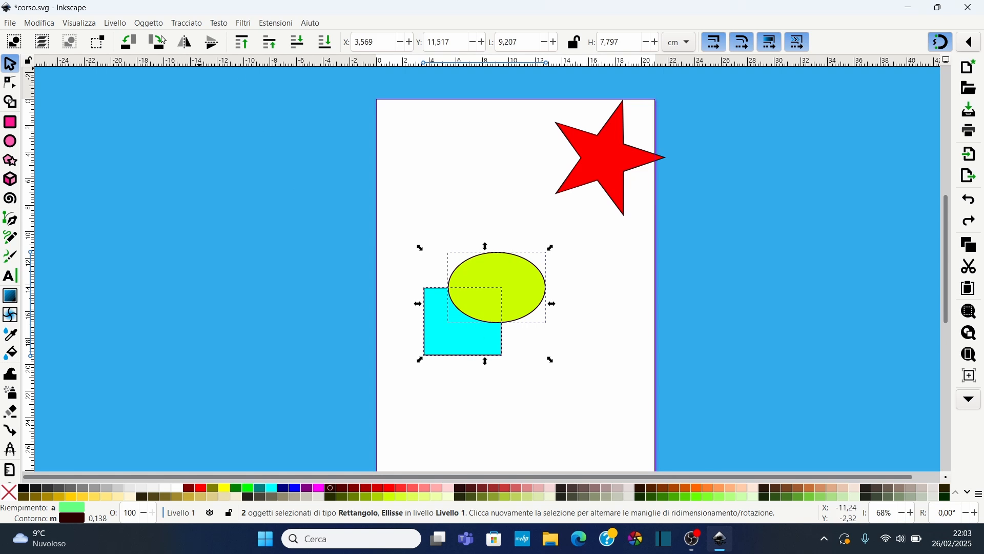
{"action": "left_click", "coordinate": [187, 23]}
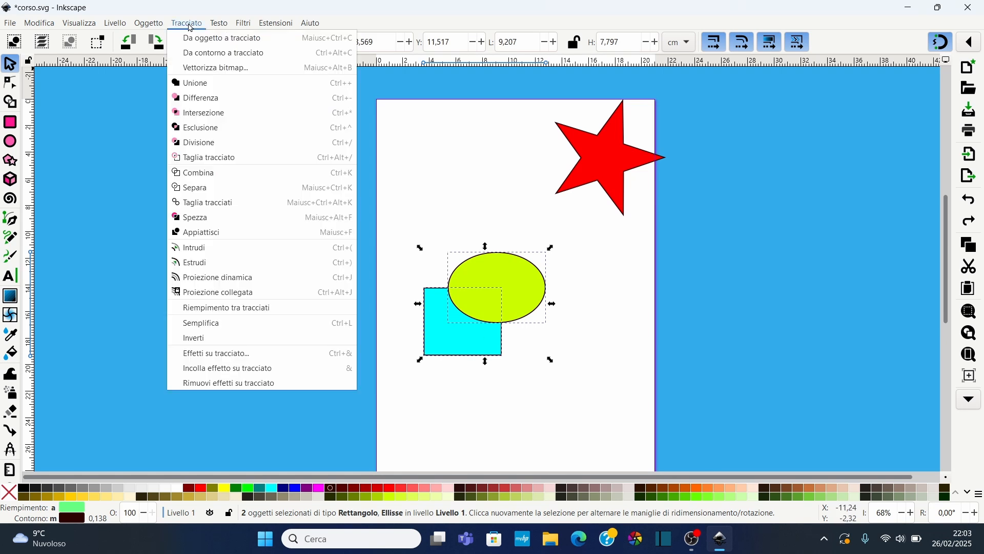
{"action": "left_click", "coordinate": [214, 114]}
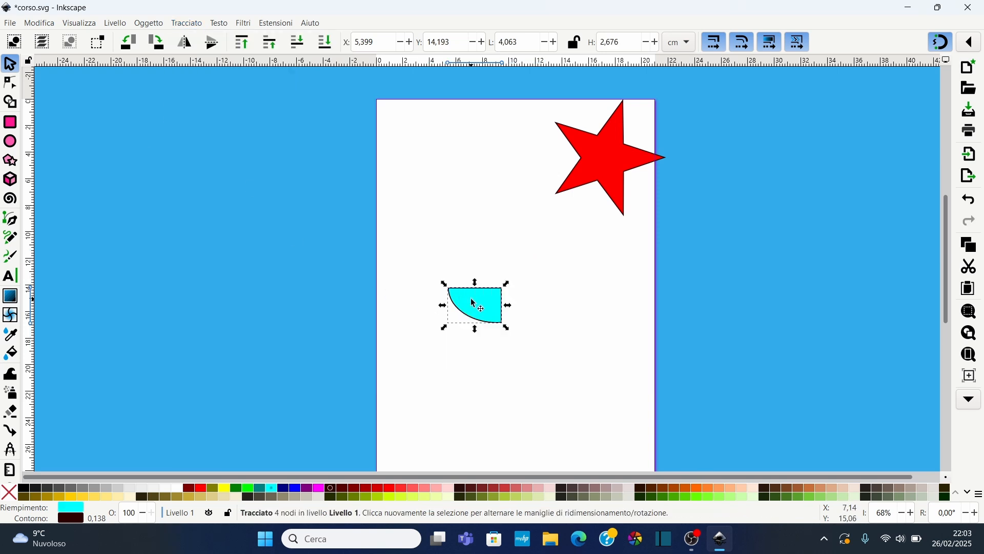
{"action": "mouse_move", "coordinate": [487, 301]}
{"action": "left_mouse_down"}
{"action": "mouse_move", "coordinate": [467, 271]}
{"action": "mouse_move", "coordinate": [487, 305]}
{"action": "mouse_move", "coordinate": [481, 294]}
{"action": "left_mouse_up"}
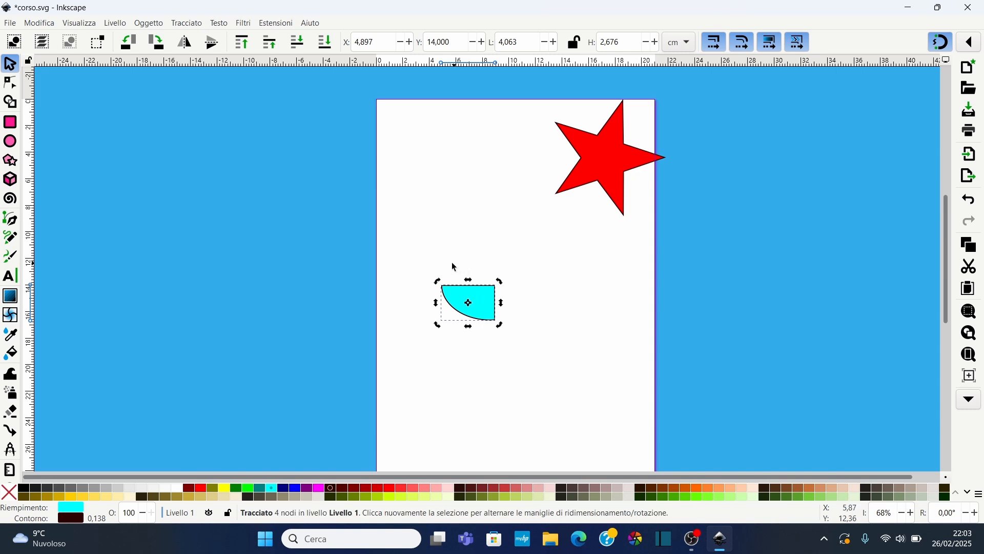
{"action": "key", "text": "ctrl+z"}
{"action": "key", "text": "ctrl+z"}
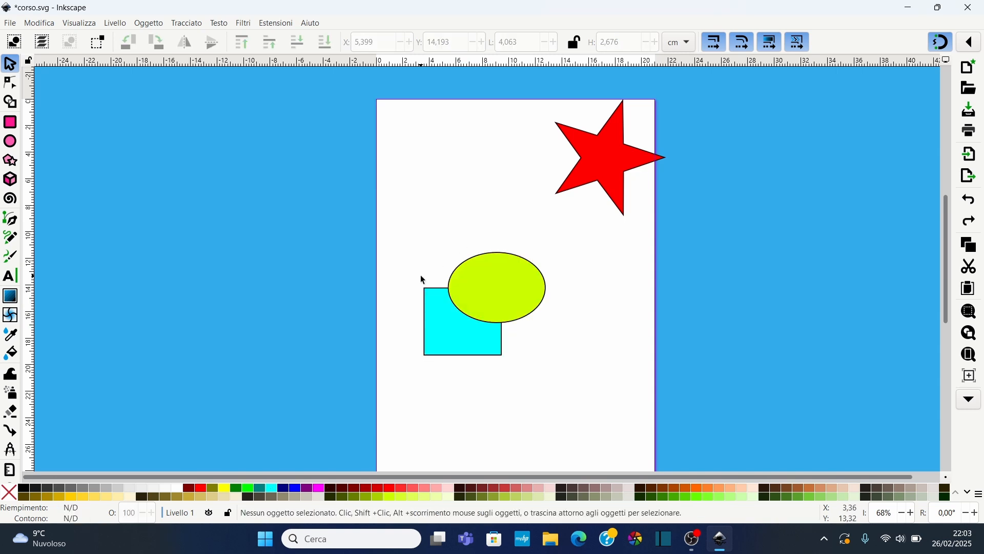
Combine the rectangle and ellipse with Exclusion, try moving parts of the result, then undo it
{"action": "left_click_drag", "start_coordinate": [412, 231], "coordinate": [557, 393]}
{"action": "left_click", "coordinate": [196, 24]}
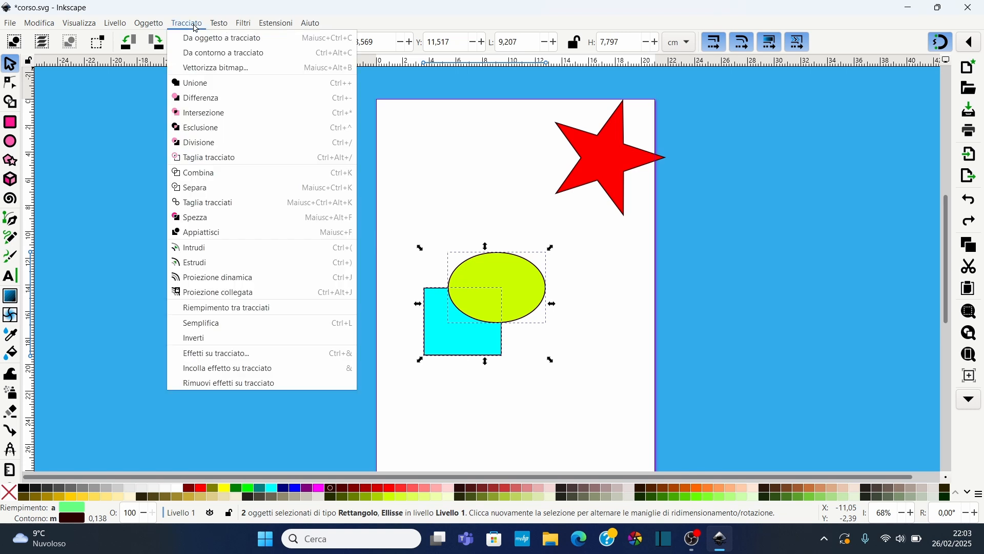
{"action": "left_click", "coordinate": [211, 129]}
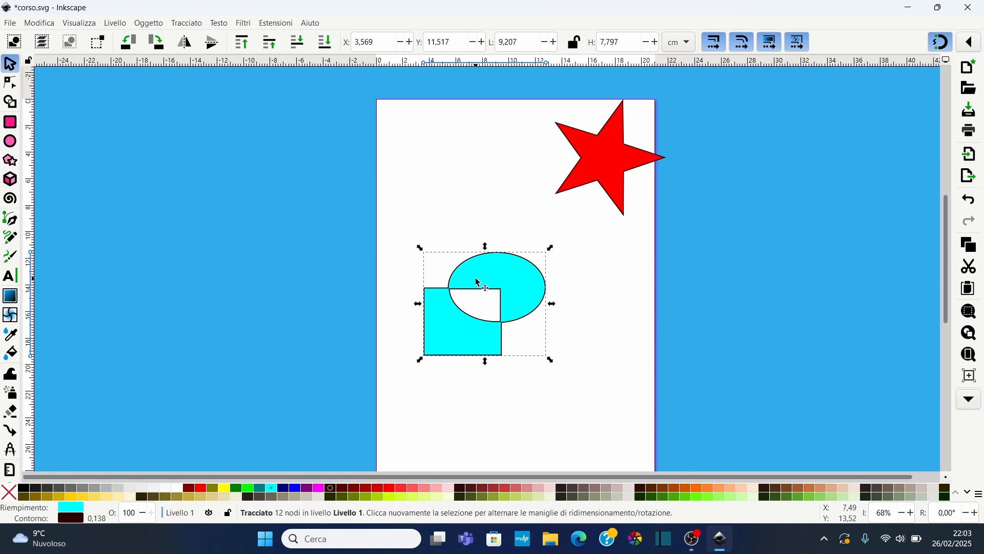
{"action": "left_click", "coordinate": [533, 309]}
{"action": "key", "text": "Escape"}
{"action": "left_click", "coordinate": [509, 272]}
{"action": "mouse_move", "coordinate": [510, 274]}
{"action": "left_mouse_down"}
{"action": "mouse_move", "coordinate": [513, 254]}
{"action": "mouse_move", "coordinate": [487, 268]}
{"action": "mouse_move", "coordinate": [496, 282]}
{"action": "mouse_move", "coordinate": [499, 264]}
{"action": "left_mouse_up"}
{"action": "key", "text": "ctrl+z"}
{"action": "key", "text": "ctrl+z"}
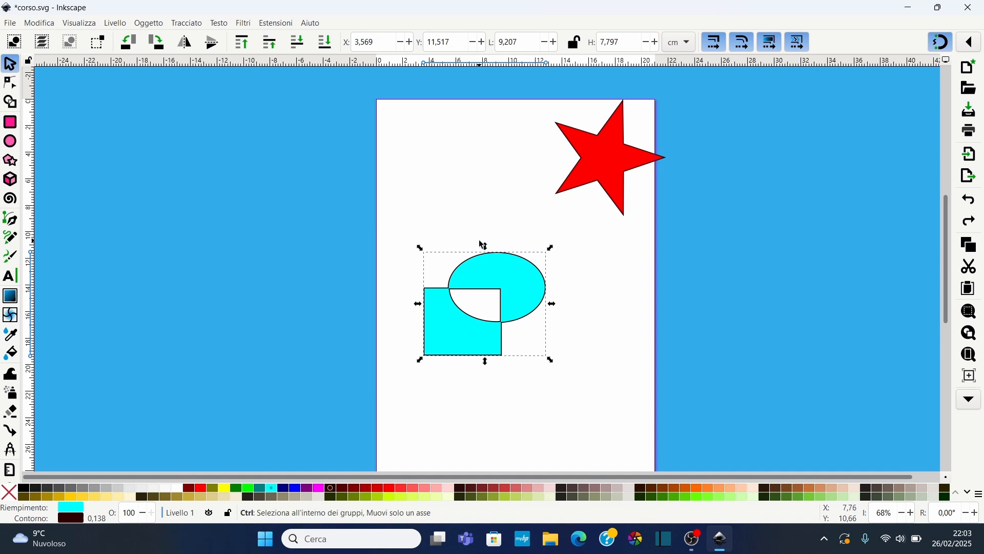
Select the rectangle and ellipse and split the rectangle along the ellipse with Division
{"action": "left_click_drag", "start_coordinate": [400, 237], "coordinate": [547, 383]}
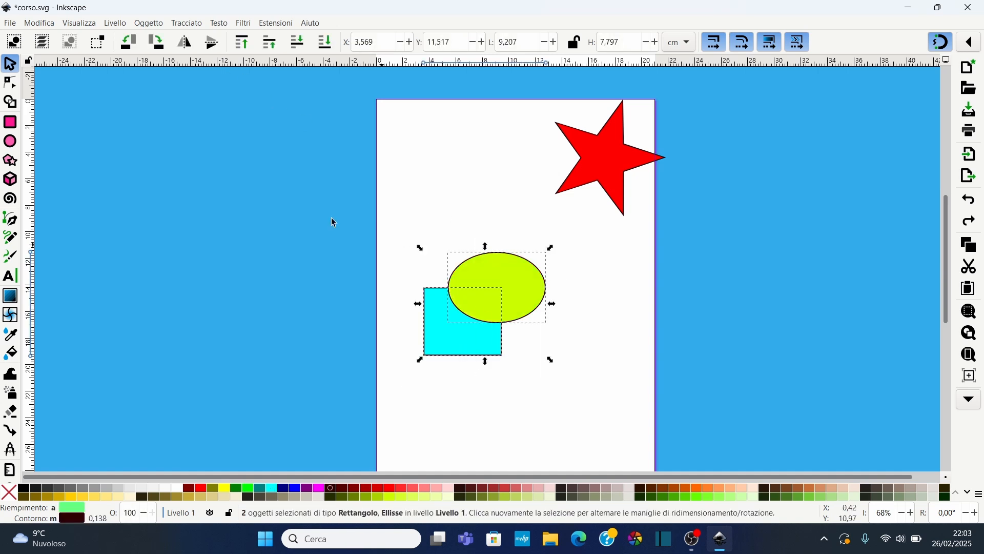
{"action": "left_click", "coordinate": [190, 26]}
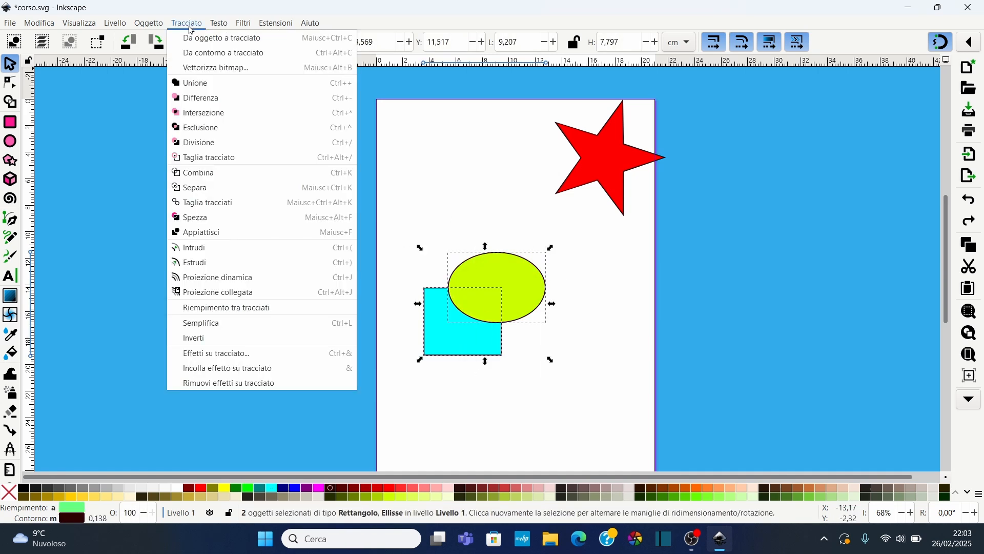
{"action": "left_click", "coordinate": [205, 143]}
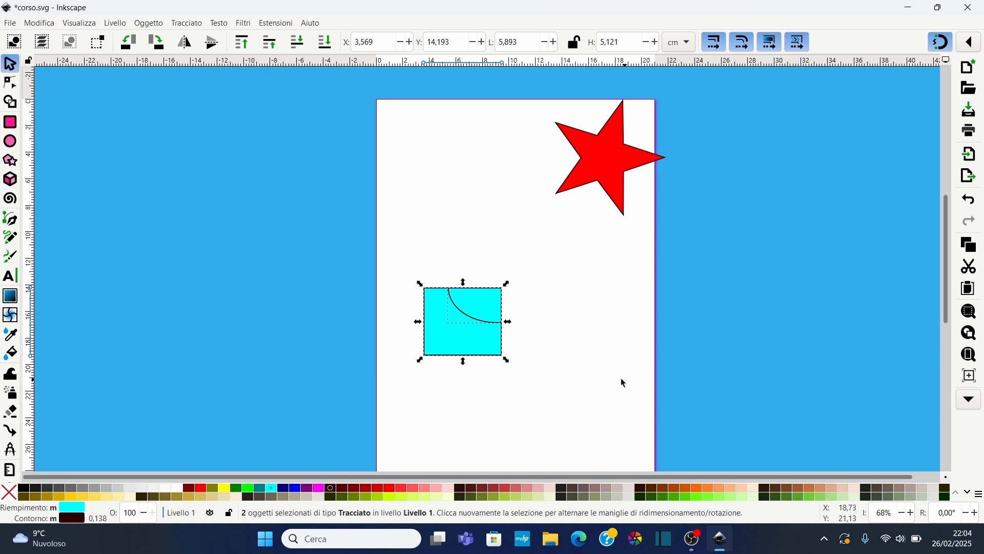
Pull the divided pieces apart, then undo the moves and the division
{"action": "left_click", "coordinate": [470, 237]}
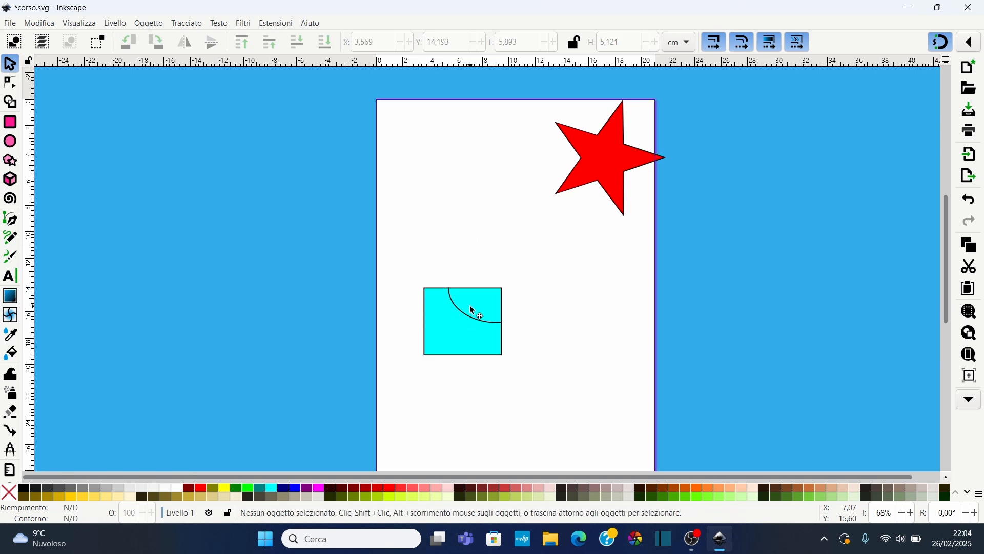
{"action": "left_click", "coordinate": [473, 308]}
{"action": "left_click_drag", "start_coordinate": [482, 307], "coordinate": [517, 278]}
{"action": "left_click", "coordinate": [461, 339]}
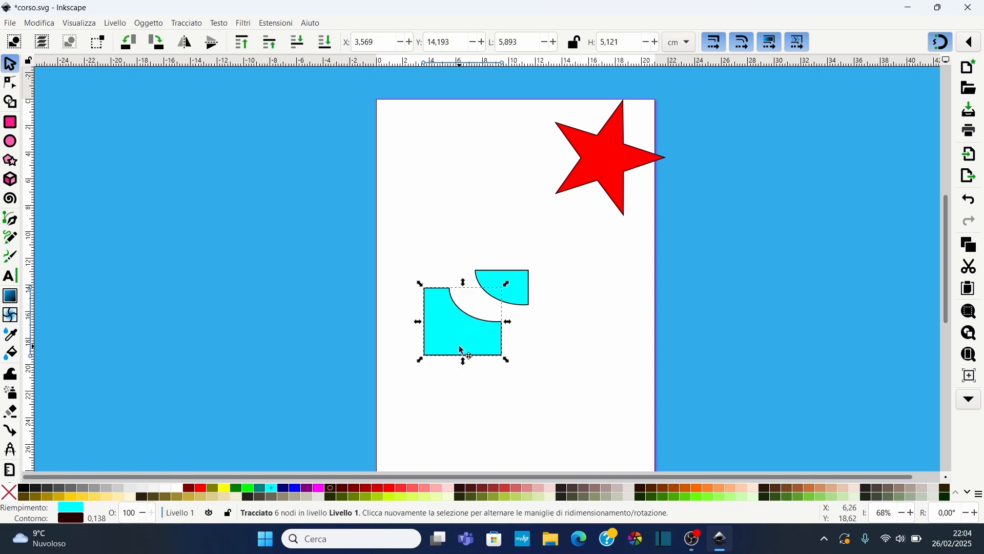
{"action": "left_click_drag", "start_coordinate": [457, 350], "coordinate": [451, 368]}
{"action": "key", "text": "ctrl+z"}
{"action": "key", "text": "ctrl+z"}
{"action": "key", "text": "ctrl+z"}
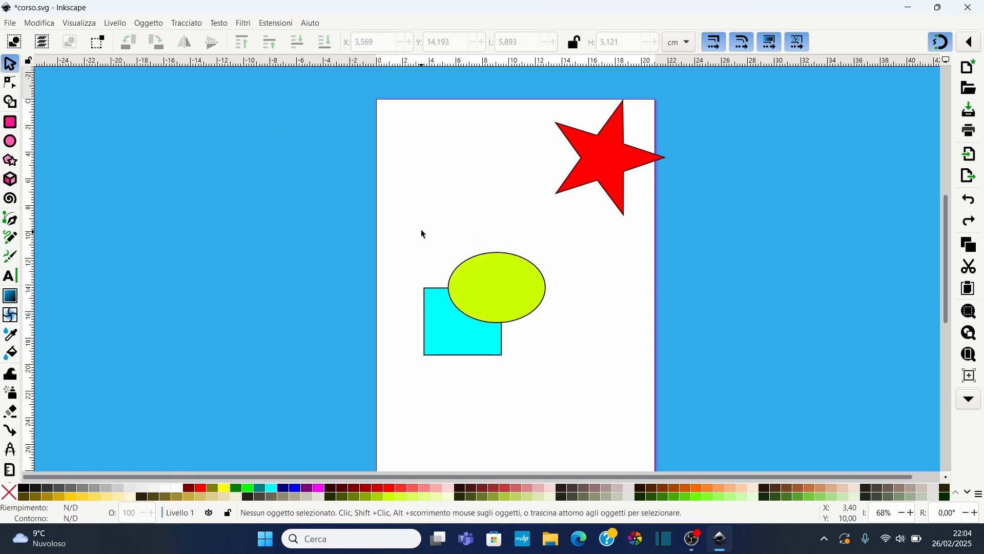
Select the rectangle and ellipse and cut the rectangle along the ellipse with Cut Path
{"action": "left_click_drag", "start_coordinate": [421, 231], "coordinate": [576, 376]}
{"action": "left_click", "coordinate": [192, 23]}
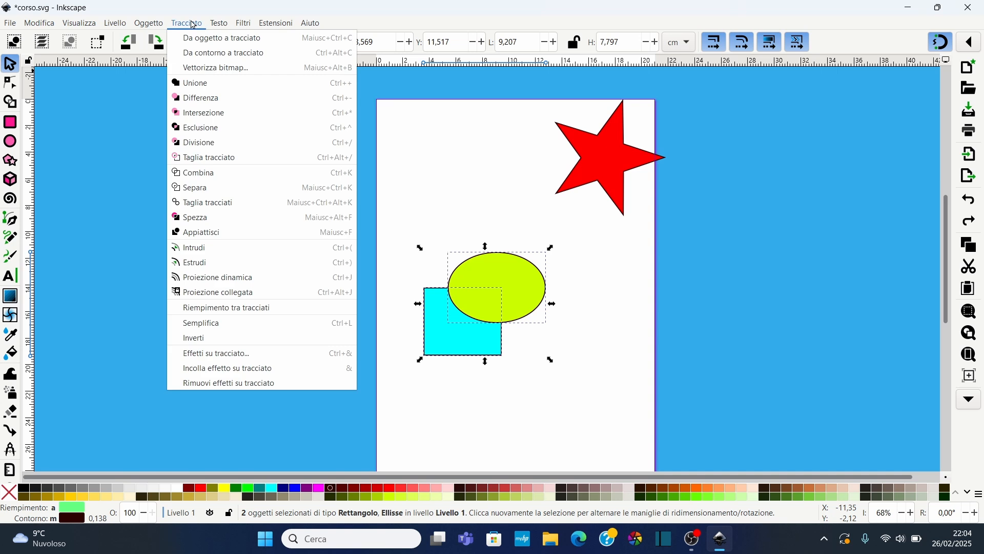
{"action": "left_click", "coordinate": [188, 23]}
{"action": "left_click", "coordinate": [185, 24]}
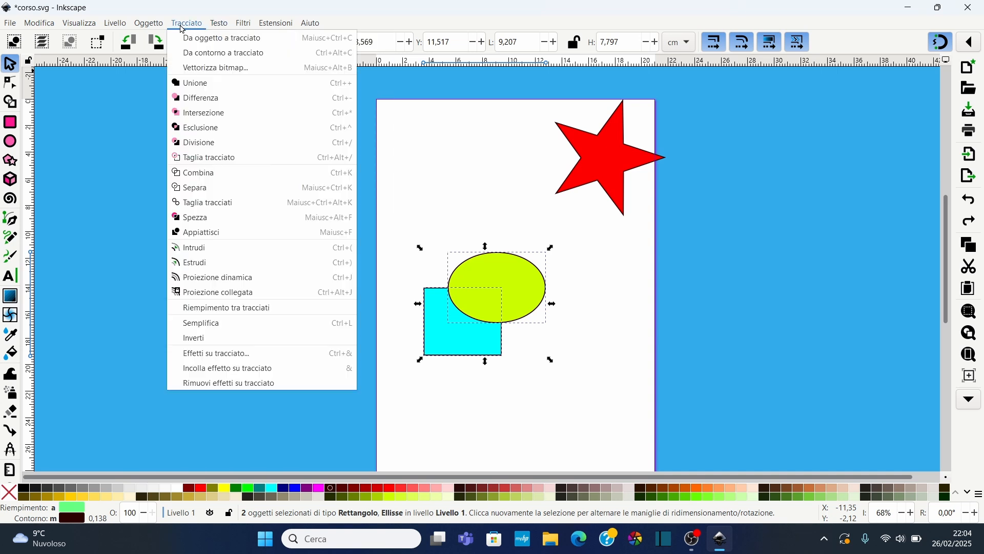
{"action": "left_click", "coordinate": [196, 159]}
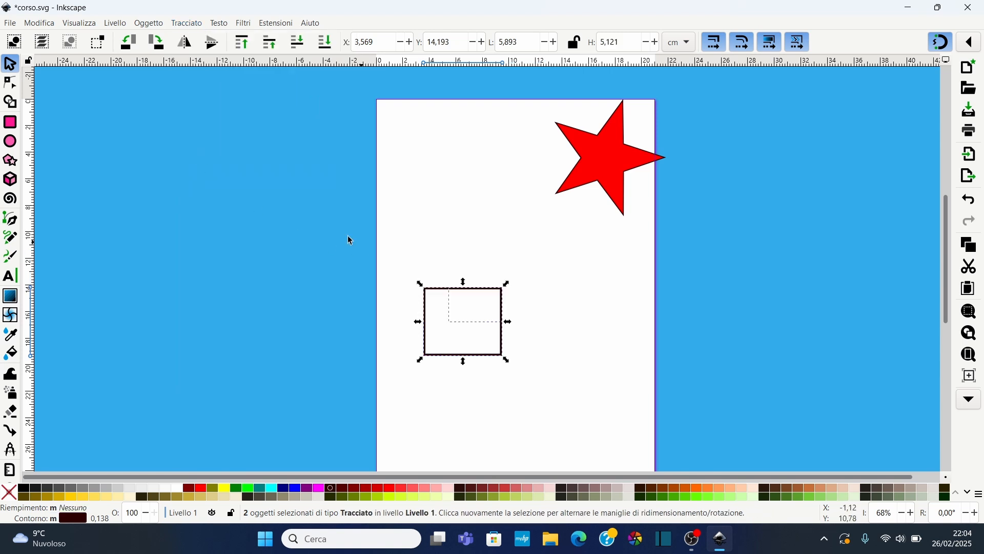
Pull one cut piece away, then undo the move and the cut
{"action": "left_click", "coordinate": [471, 297]}
{"action": "left_click", "coordinate": [487, 290]}
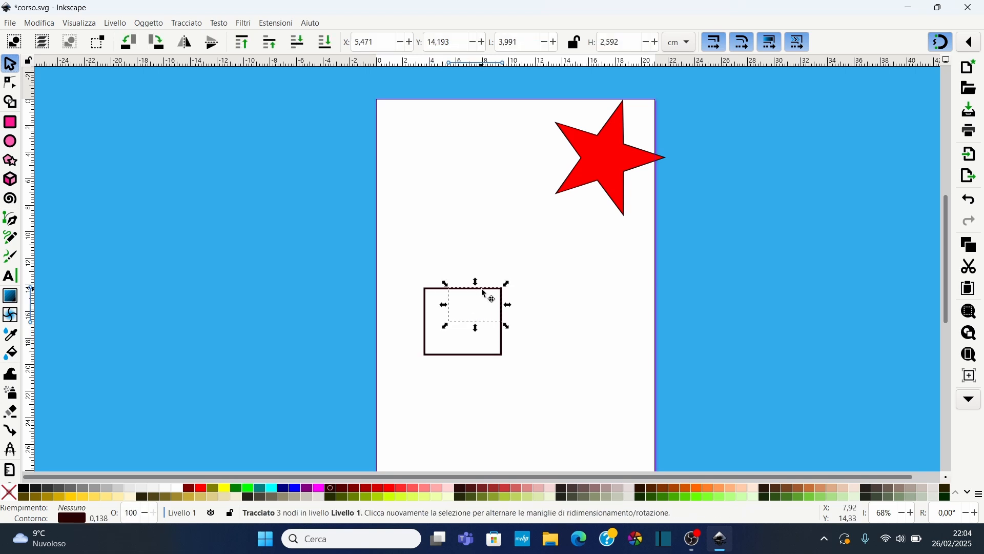
{"action": "left_click_drag", "start_coordinate": [487, 290], "coordinate": [514, 256]}
{"action": "left_click", "coordinate": [439, 289]}
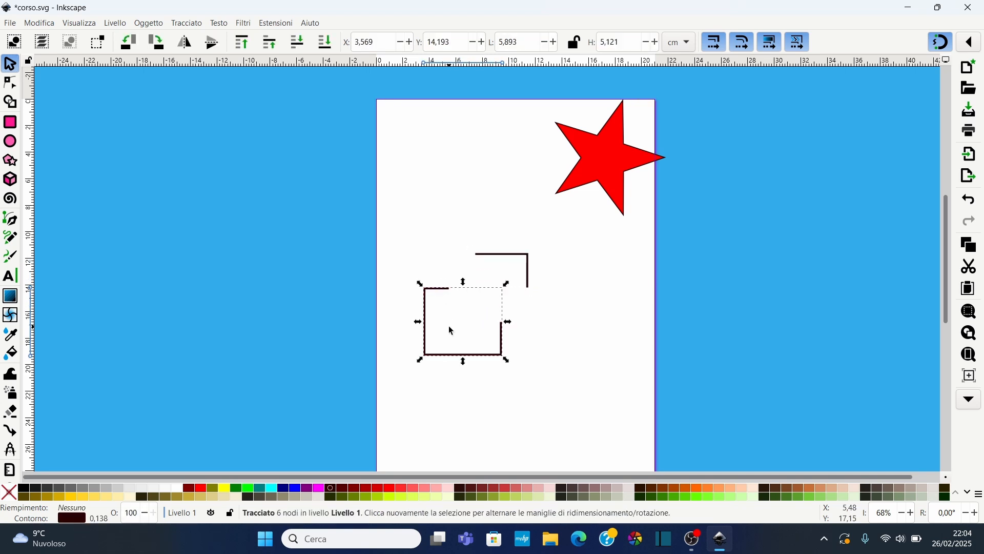
{"action": "key", "text": "ctrl+z"}
{"action": "key", "text": "ctrl+z"}
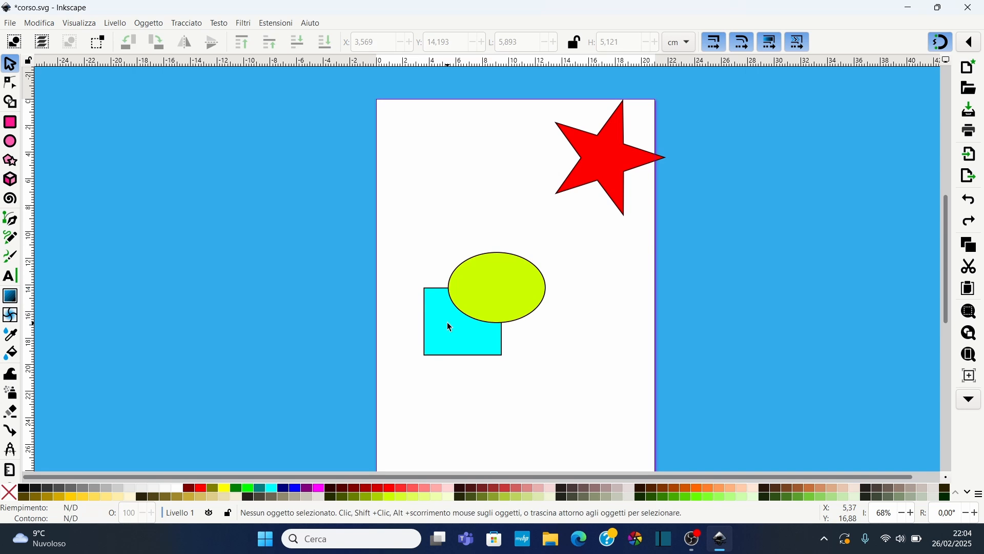
{"action": "left_click_drag", "start_coordinate": [420, 231], "coordinate": [621, 433]}
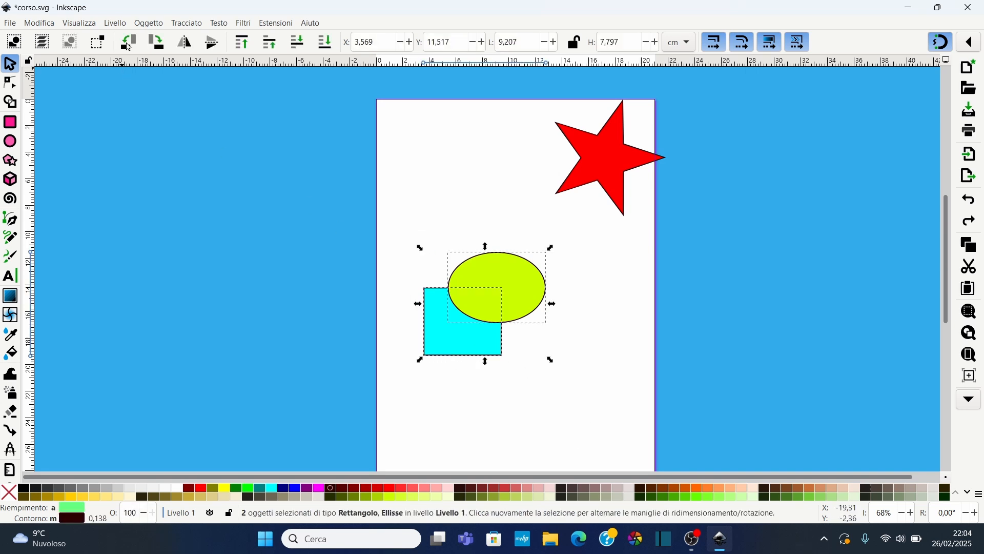
{"action": "left_click", "coordinate": [186, 23]}
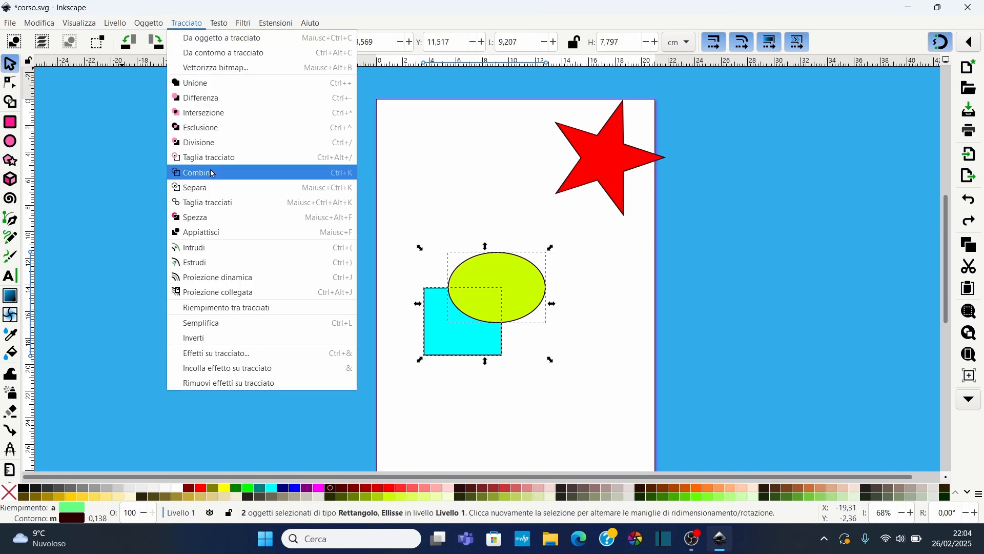
{"action": "left_click", "coordinate": [445, 189]}
Move the star down toward the ellipse and combine all three shapes into one path with Combine
{"action": "left_click", "coordinate": [594, 167]}
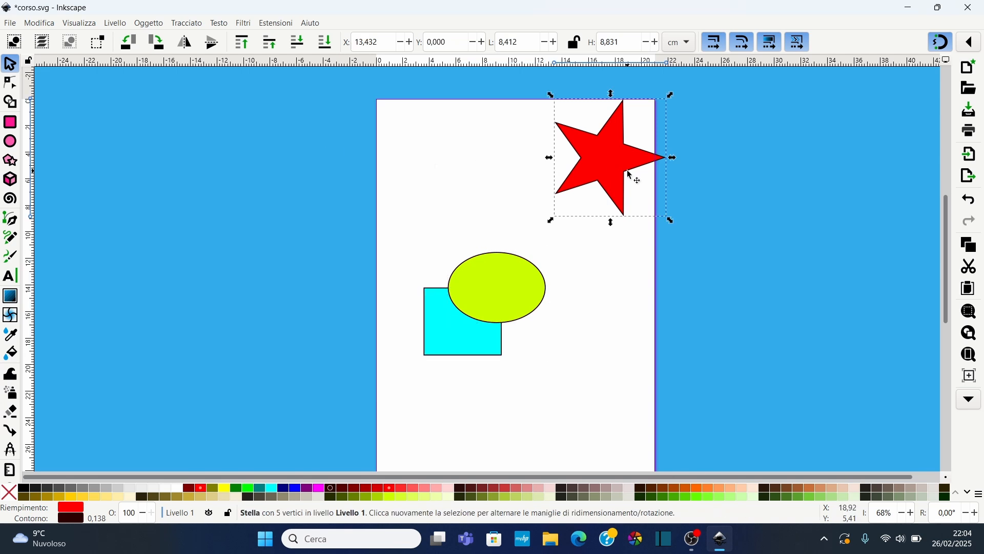
{"action": "left_click_drag", "start_coordinate": [617, 163], "coordinate": [580, 231]}
{"action": "left_click_drag", "start_coordinate": [404, 126], "coordinate": [625, 368]}
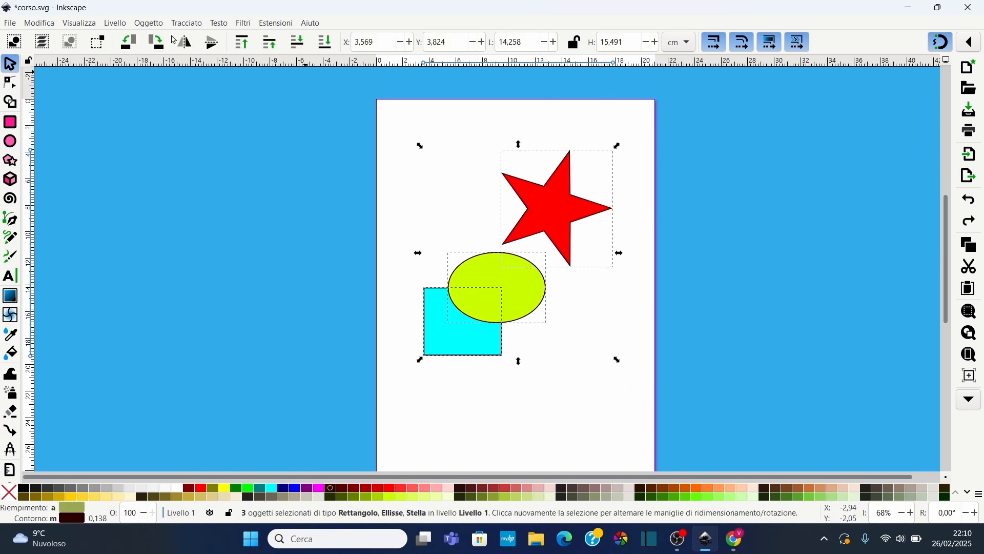
{"action": "left_click", "coordinate": [186, 23]}
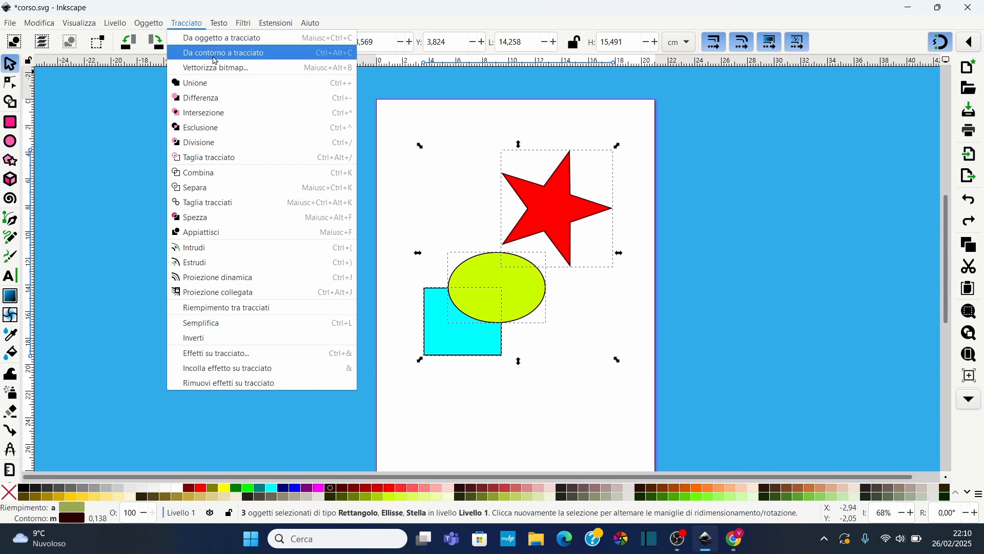
{"action": "left_click", "coordinate": [211, 178]}
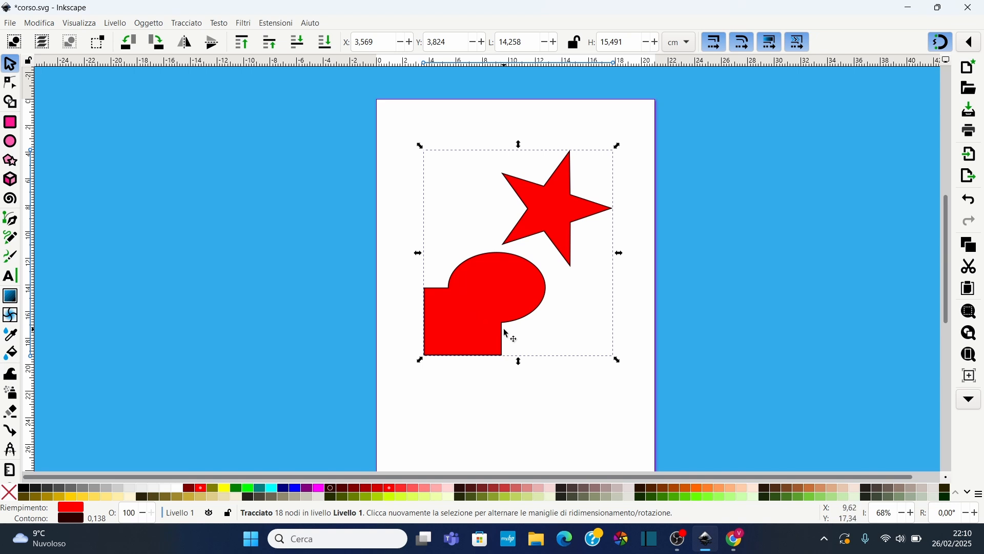
Drag two nodes of the combined path with the Node tool, then undo the node edits and the combination
{"action": "left_click", "coordinate": [10, 83]}
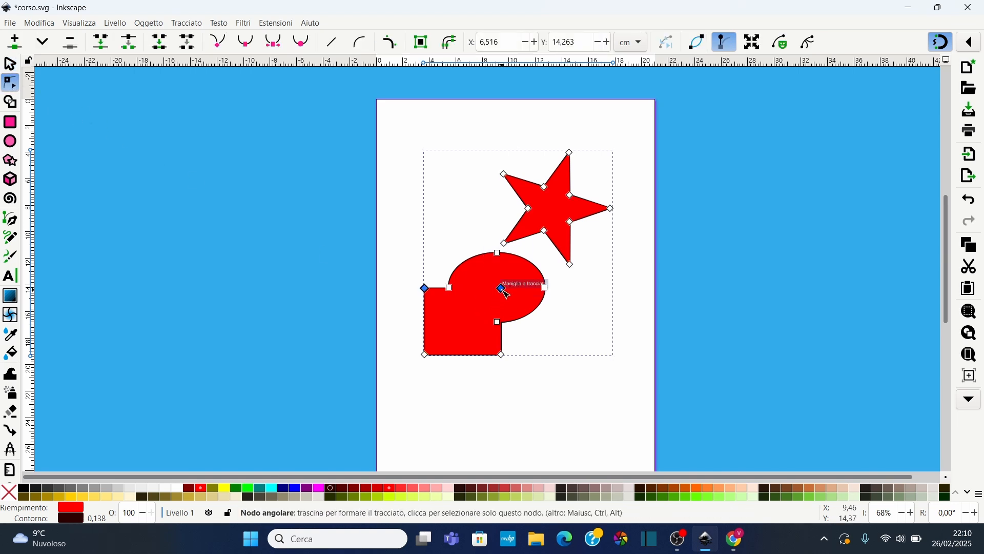
{"action": "left_click_drag", "start_coordinate": [504, 289], "coordinate": [480, 316]}
{"action": "left_click_drag", "start_coordinate": [448, 322], "coordinate": [447, 316]}
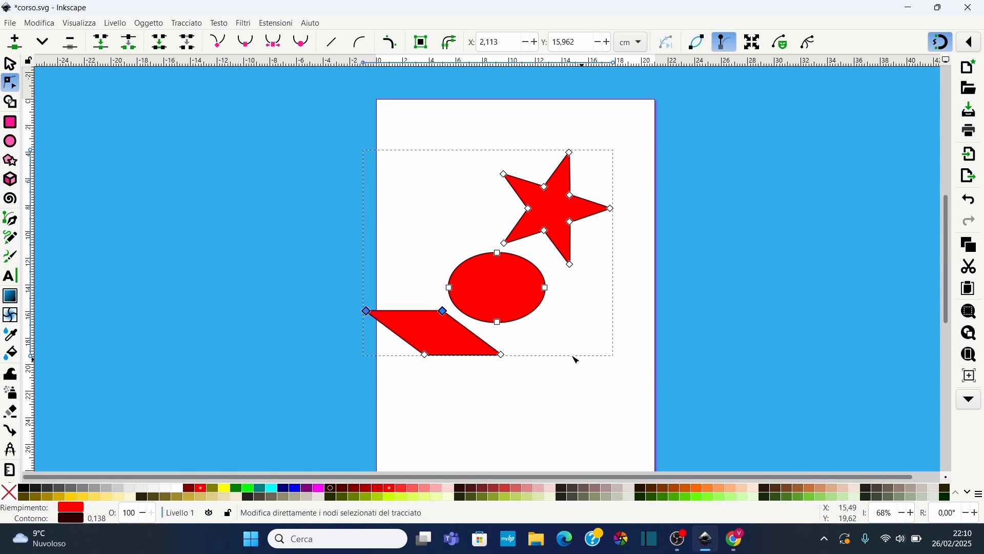
{"action": "key", "text": "ctrl+z"}
{"action": "key", "text": "ctrl+z"}
{"action": "key", "text": "ctrl+z"}
{"action": "key", "text": "ctrl+z"}
{"action": "key", "text": "ctrl+z"}
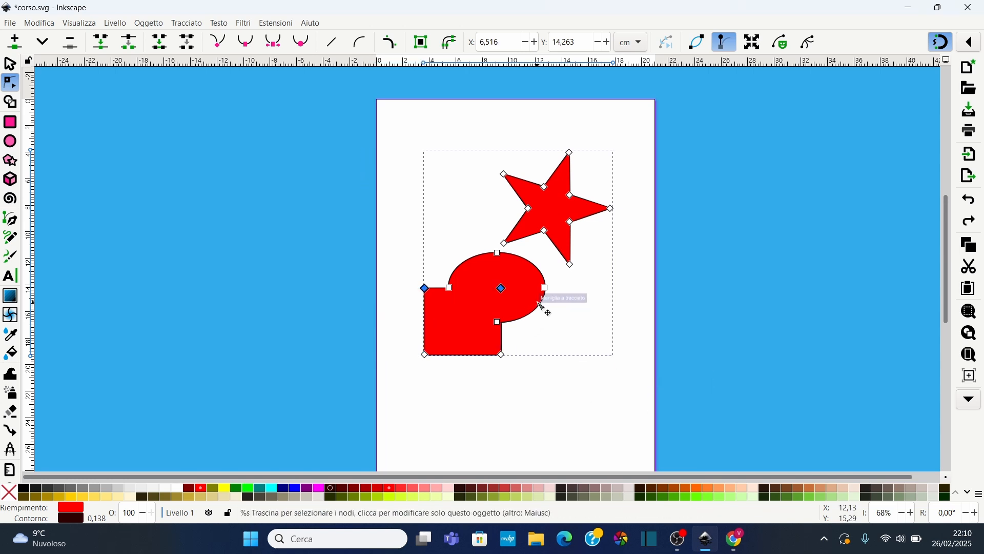
Select all three shapes and combine them again with Combine
{"action": "left_click_drag", "start_coordinate": [426, 292], "coordinate": [628, 378]}
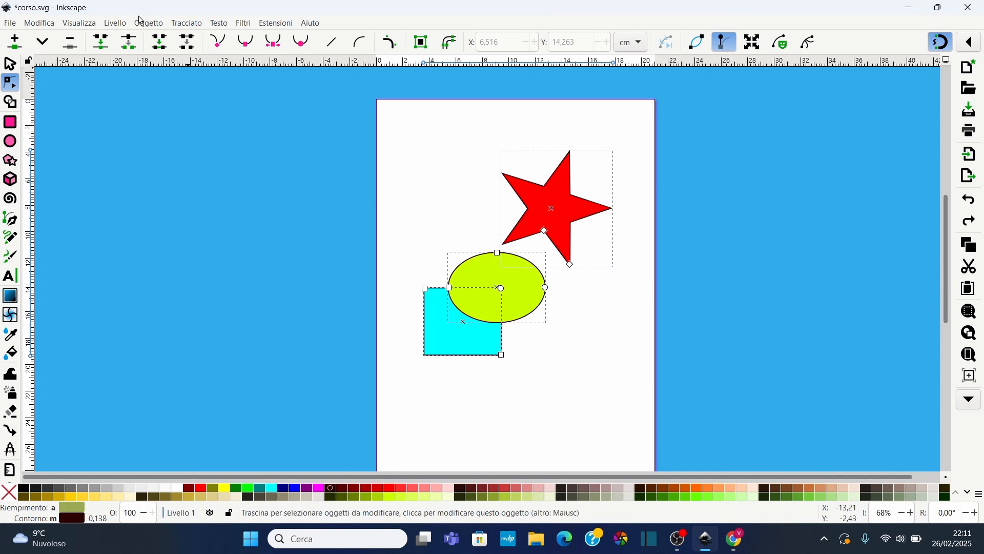
{"action": "left_click", "coordinate": [199, 27]}
{"action": "left_click", "coordinate": [215, 170]}
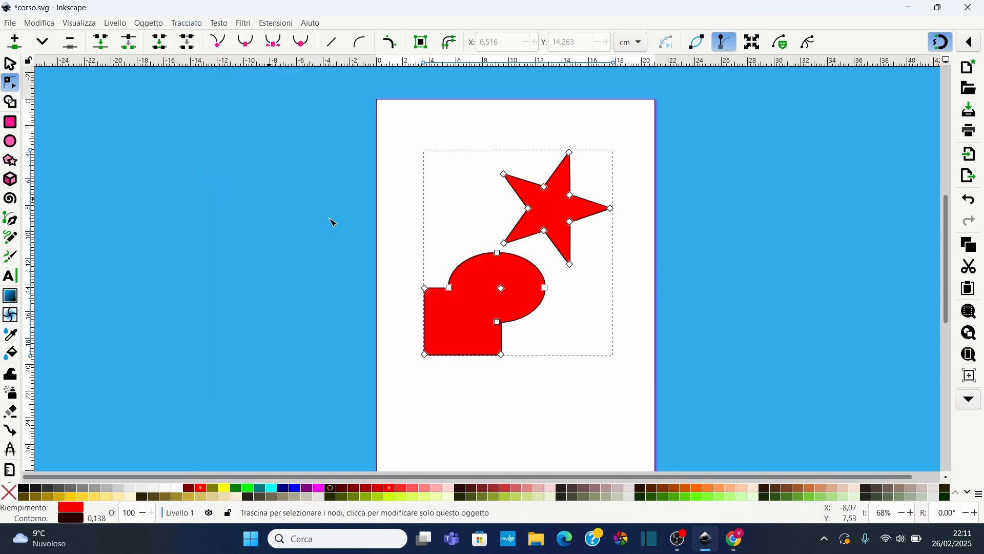
Split the combined path back into separate shapes with Separate
{"action": "left_click", "coordinate": [177, 24]}
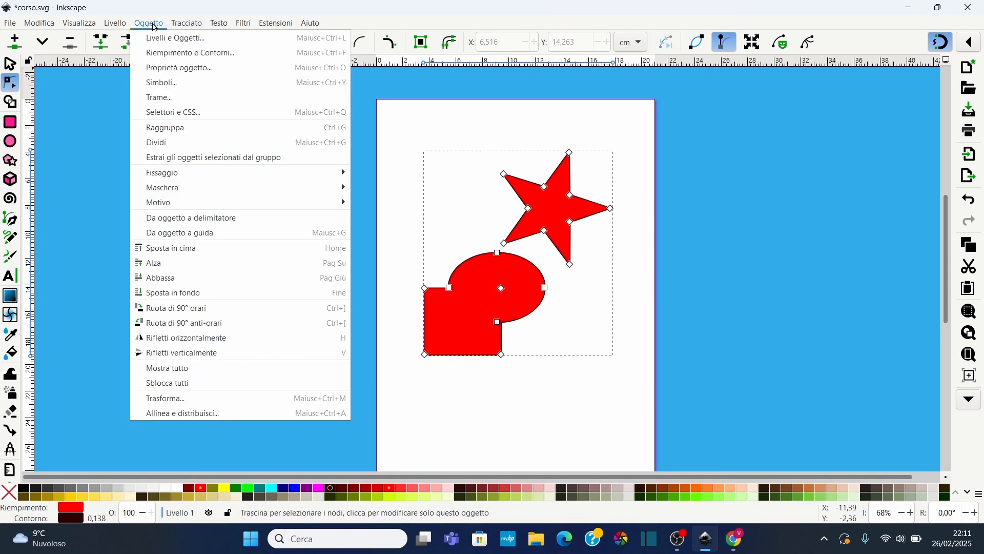
{"action": "left_click", "coordinate": [155, 24]}
{"action": "left_click", "coordinate": [187, 23]}
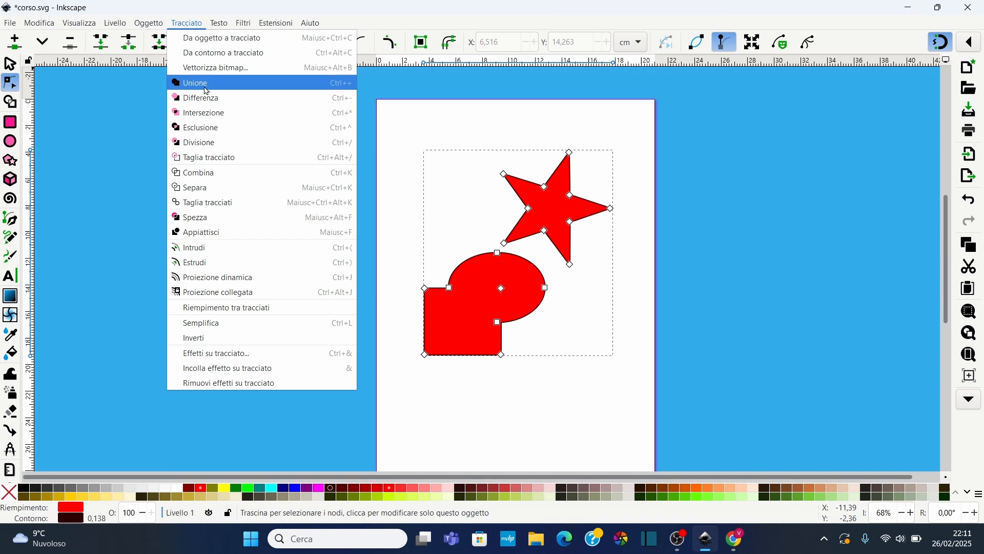
{"action": "left_click", "coordinate": [214, 191]}
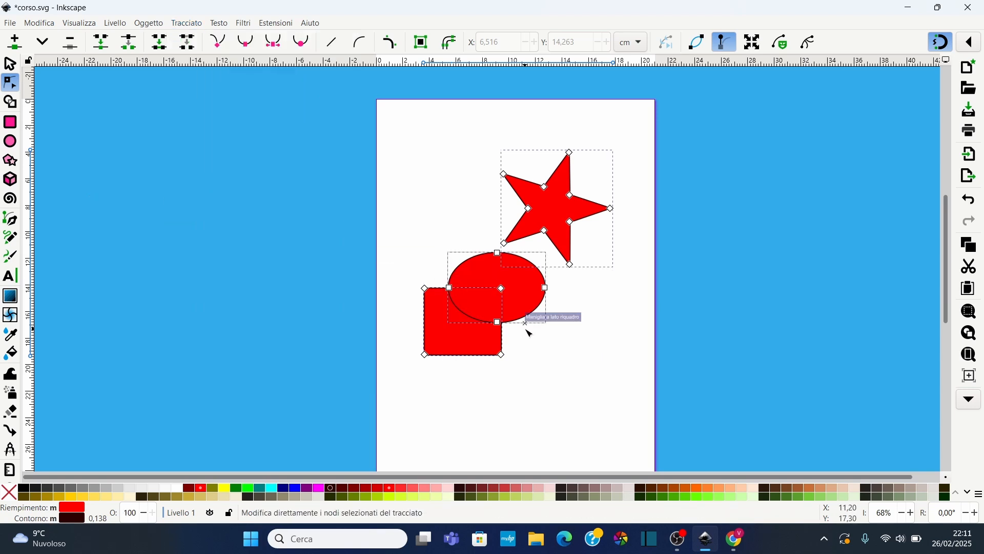
Drag the separated ellipse to the right, then undo the move and the separation
{"action": "key", "text": "s"}
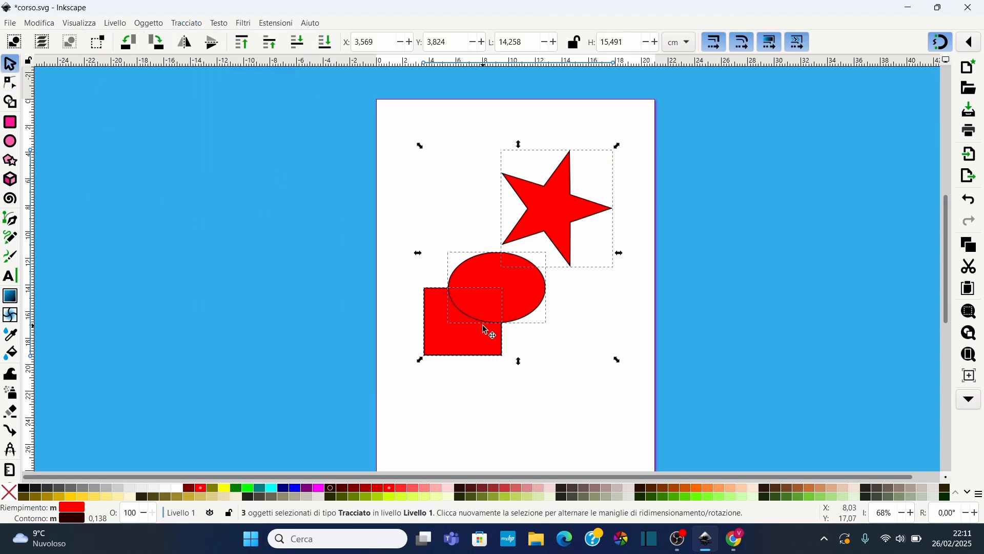
{"action": "left_click", "coordinate": [388, 182]}
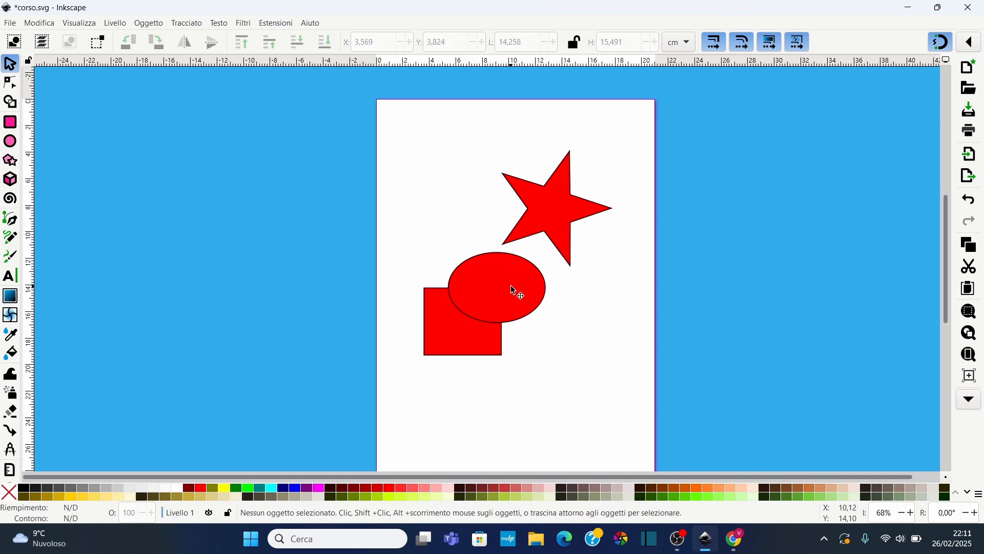
{"action": "left_click_drag", "start_coordinate": [514, 290], "coordinate": [579, 313]}
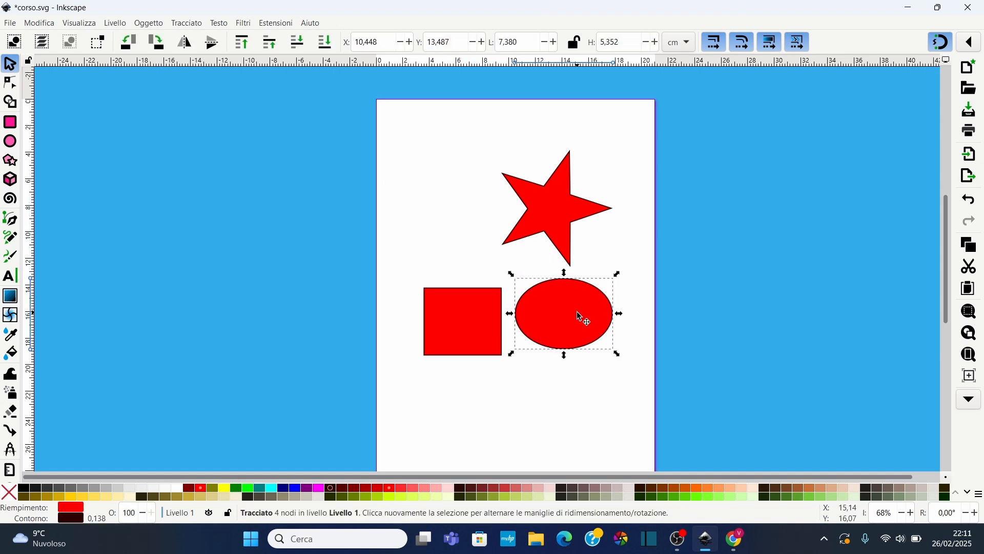
{"action": "key", "text": "ctrl+z"}
{"action": "key", "text": "ctrl+z"}
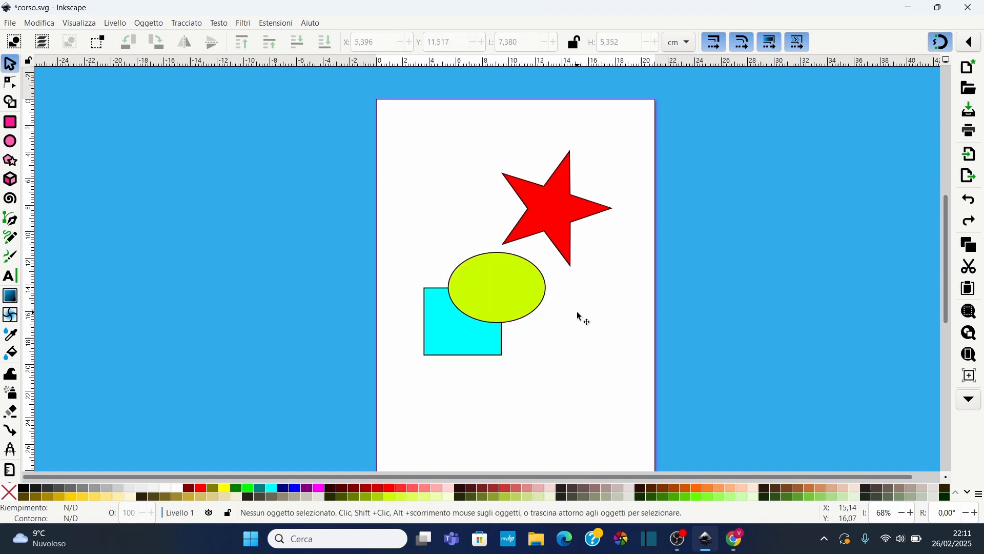
Nudge the ellipse slightly, select it with the rectangle, and cut the rectangle along it with Cut Path
{"action": "left_click", "coordinate": [187, 23]}
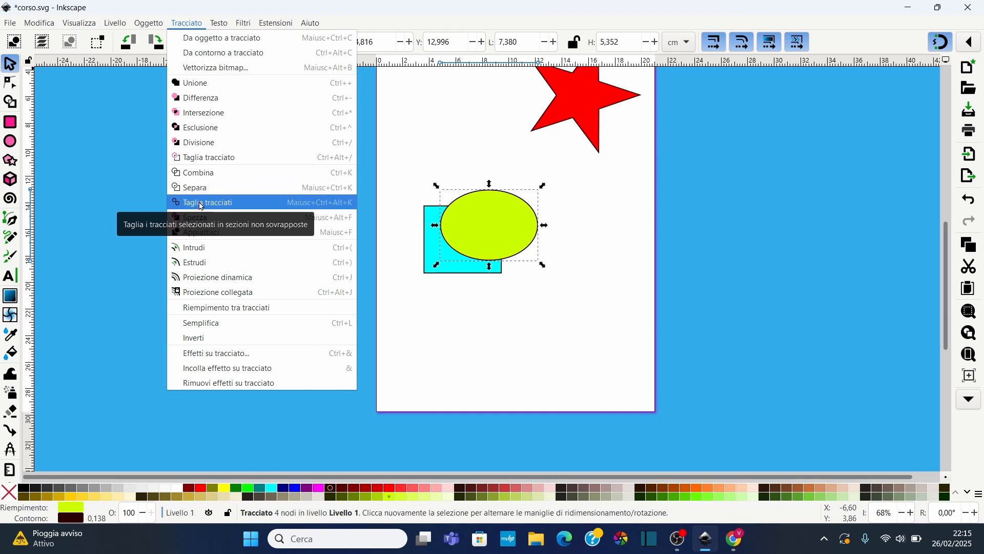
{"action": "key", "text": "Escape"}
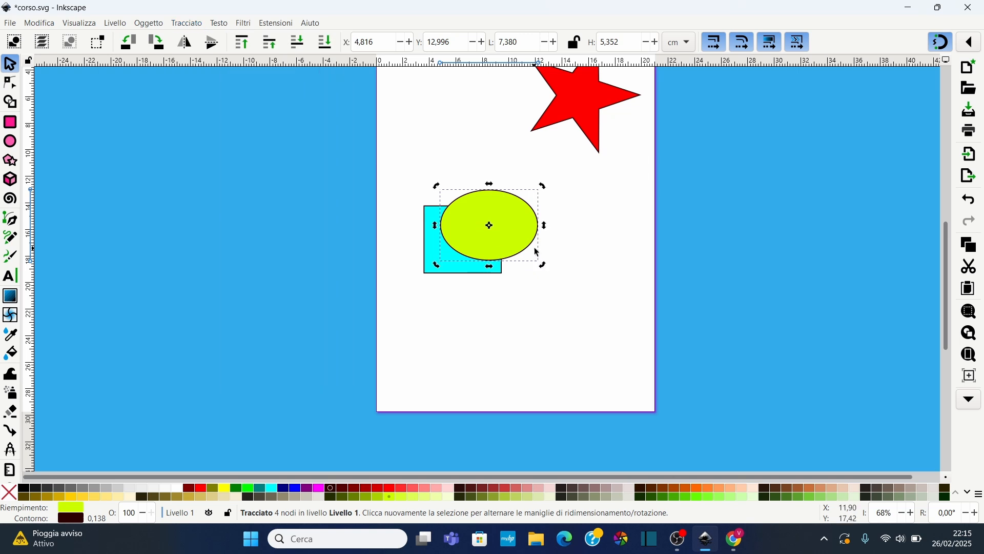
{"action": "mouse_move", "coordinate": [499, 238]}
{"action": "left_mouse_down"}
{"action": "mouse_move", "coordinate": [515, 248]}
{"action": "mouse_move", "coordinate": [505, 249]}
{"action": "left_mouse_up"}
{"action": "left_click_drag", "start_coordinate": [401, 166], "coordinate": [568, 338]}
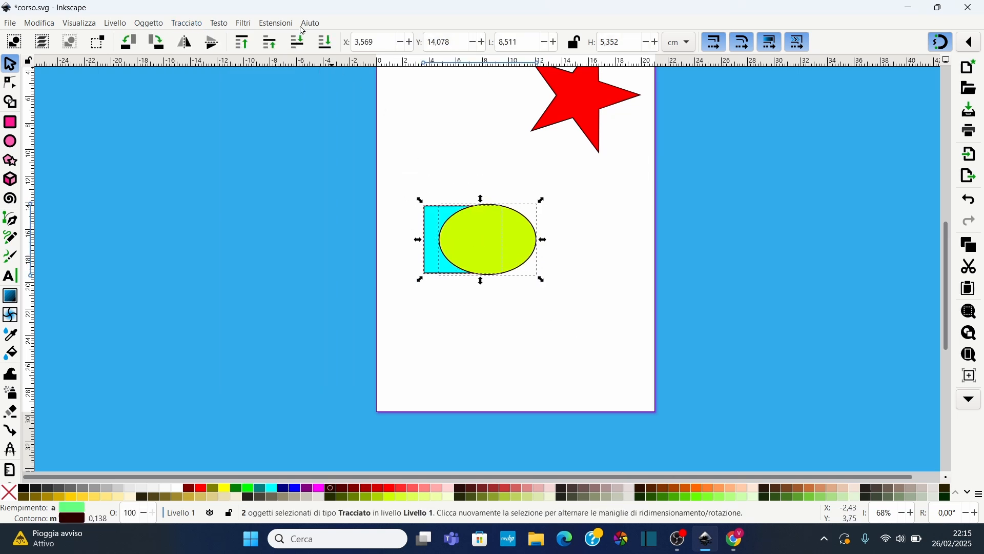
{"action": "left_click", "coordinate": [200, 24]}
{"action": "left_click", "coordinate": [210, 156]}
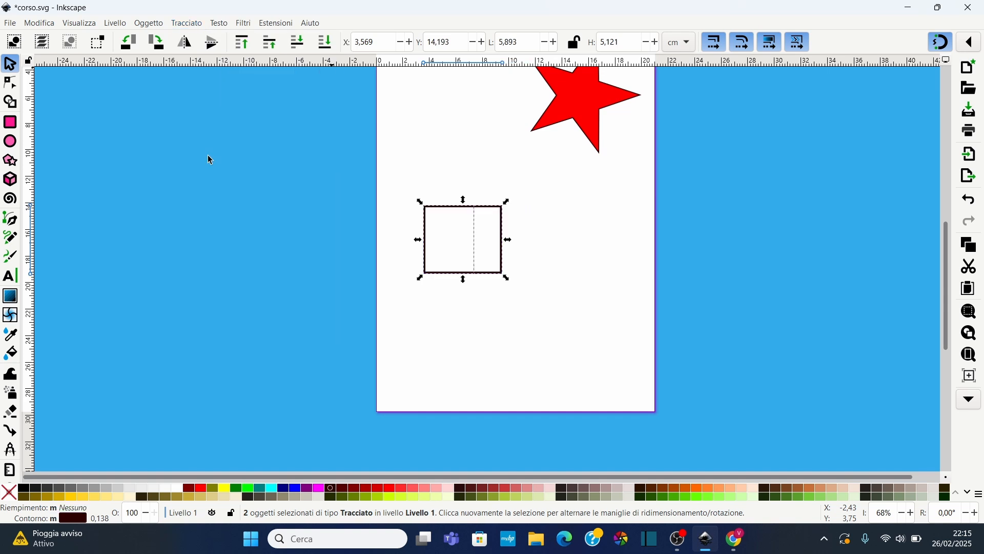
Select a piece of the cut shapes and drag it away
{"action": "left_click", "coordinate": [10, 83]}
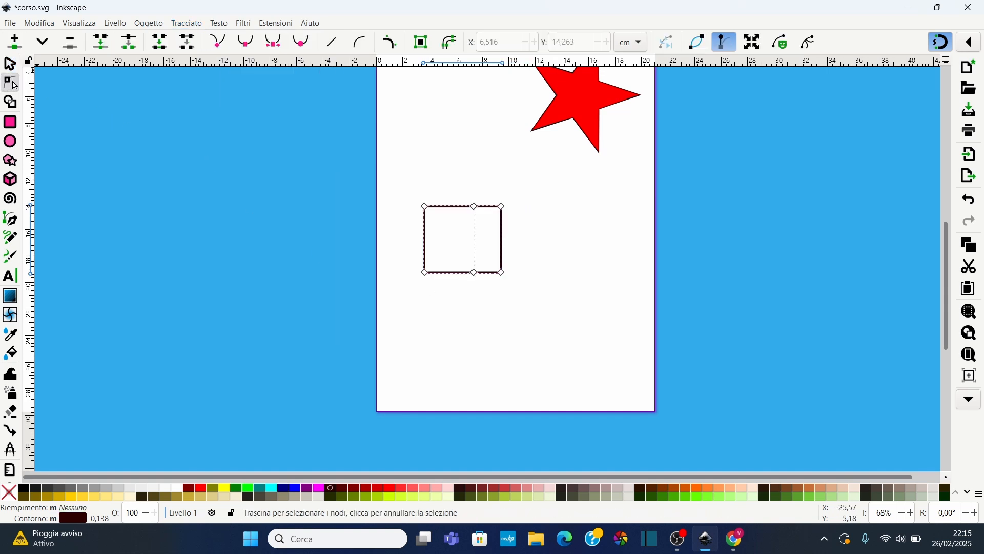
{"action": "key", "text": "s"}
{"action": "left_click", "coordinate": [510, 241]}
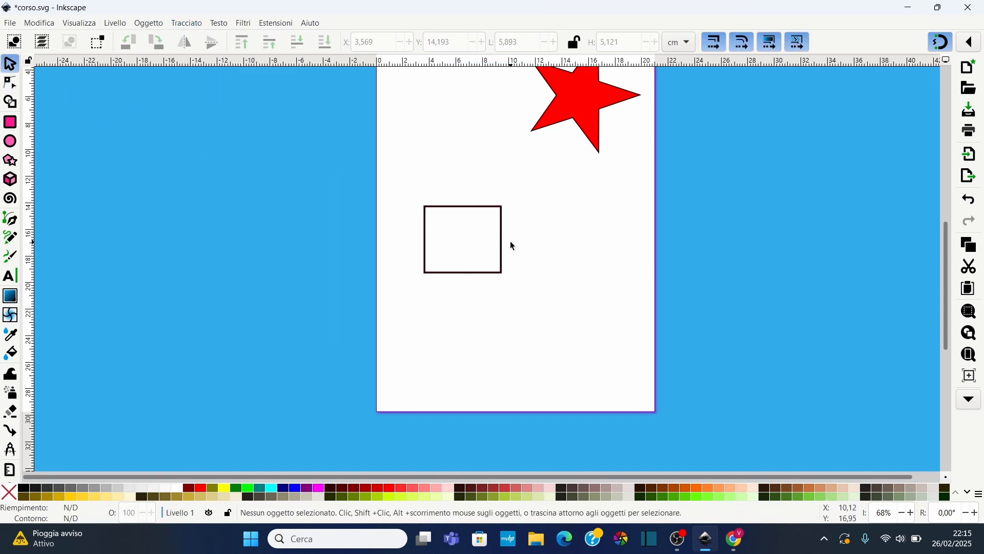
{"action": "left_click", "coordinate": [505, 238]}
{"action": "mouse_move", "coordinate": [507, 238]}
{"action": "left_mouse_down"}
{"action": "mouse_move", "coordinate": [543, 228]}
{"action": "mouse_move", "coordinate": [541, 237]}
{"action": "mouse_move", "coordinate": [528, 227]}
{"action": "mouse_move", "coordinate": [507, 230]}
{"action": "left_mouse_up"}
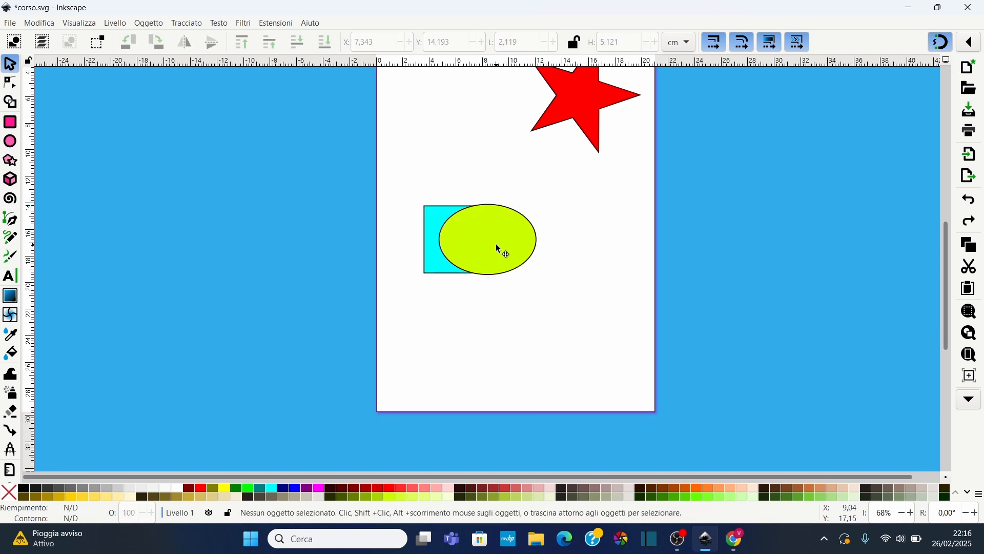
{"action": "left_click_drag", "start_coordinate": [484, 236], "coordinate": [501, 216]}
Move the star down so it overlaps the right side of the ellipse
{"action": "left_click", "coordinate": [185, 28]}
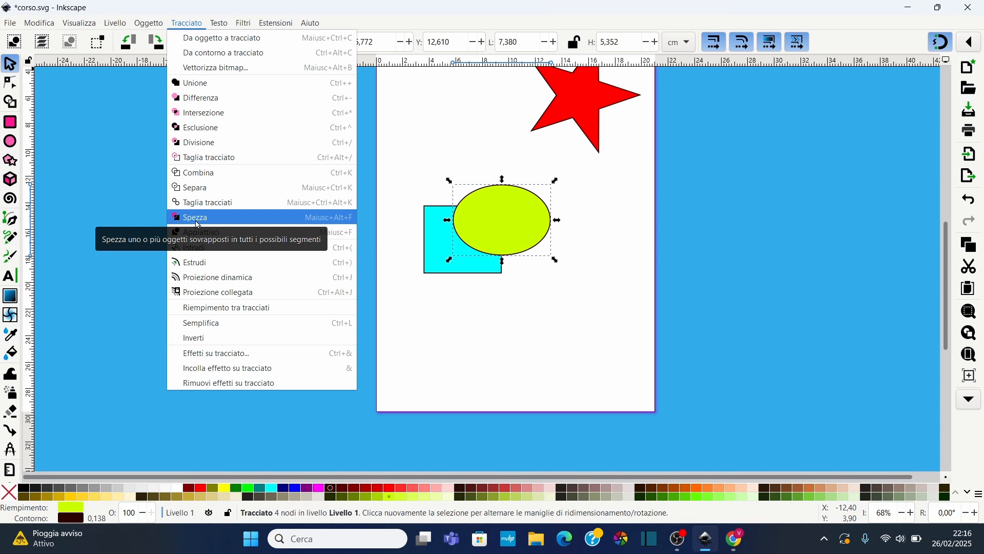
{"action": "left_click", "coordinate": [566, 103]}
{"action": "left_click", "coordinate": [564, 102]}
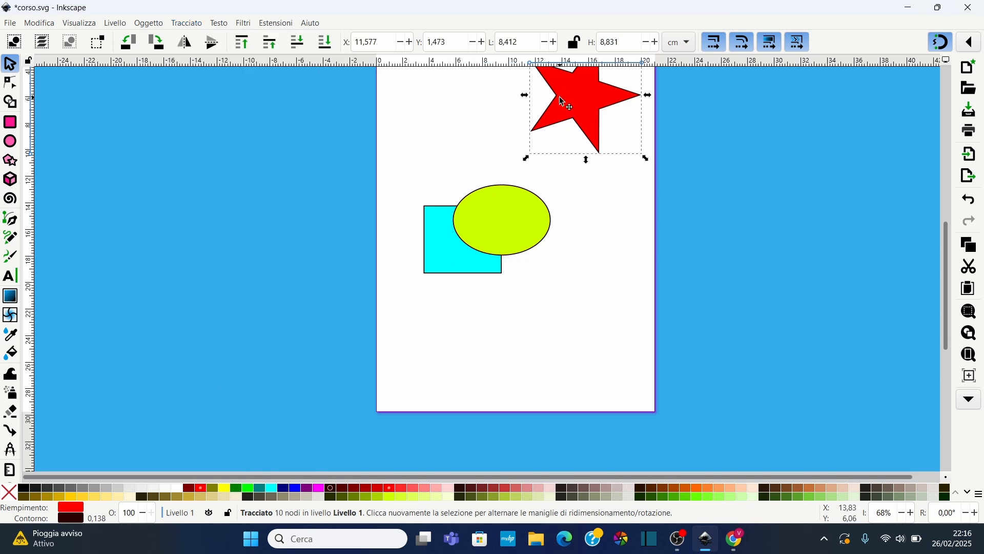
{"action": "left_click_drag", "start_coordinate": [559, 97], "coordinate": [528, 219]}
{"action": "left_click", "coordinate": [395, 118]}
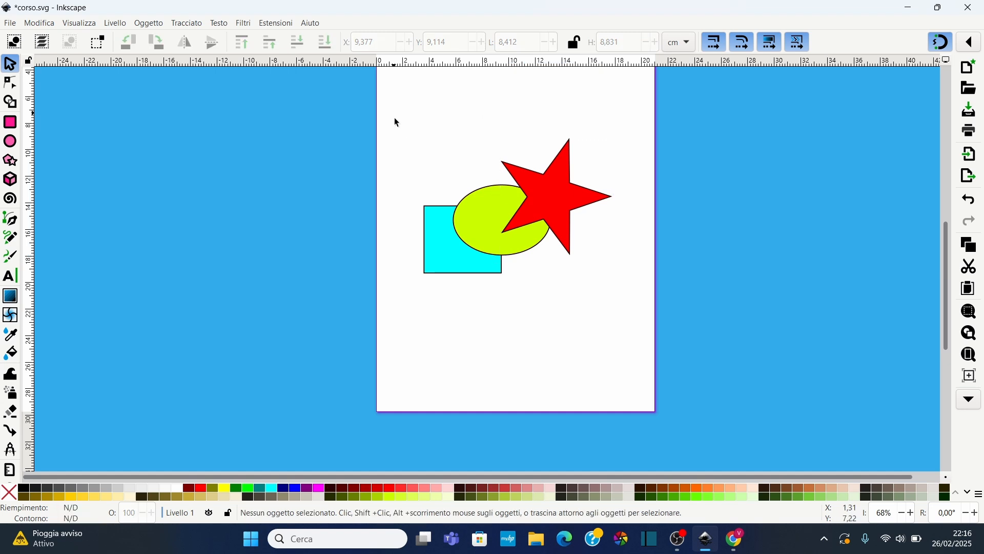
Select the star, ellipse and rectangle and apply Flatten to them
{"action": "left_click_drag", "start_coordinate": [393, 113], "coordinate": [618, 310]}
{"action": "left_click", "coordinate": [186, 23]}
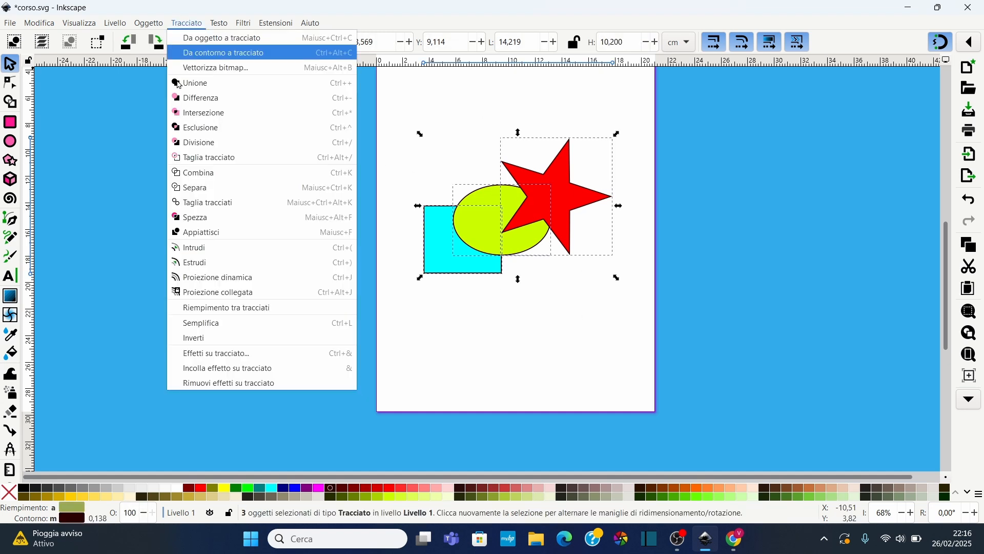
{"action": "left_click", "coordinate": [194, 233]}
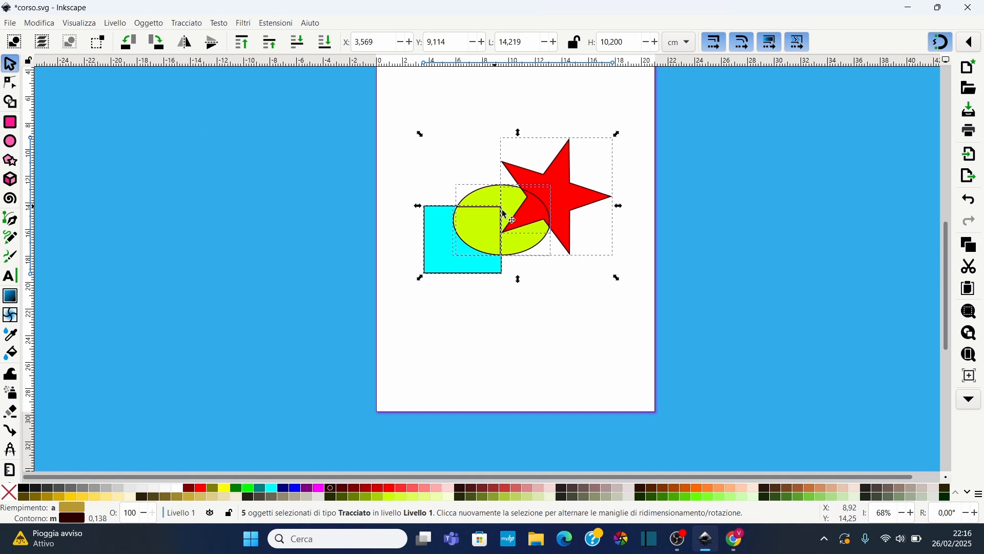
Drag a star piece and two ellipse pieces of the flattened shapes away from each other
{"action": "left_click", "coordinate": [570, 192]}
{"action": "left_click_drag", "start_coordinate": [570, 192], "coordinate": [575, 285]}
{"action": "key", "text": "Escape"}
{"action": "left_click", "coordinate": [564, 188]}
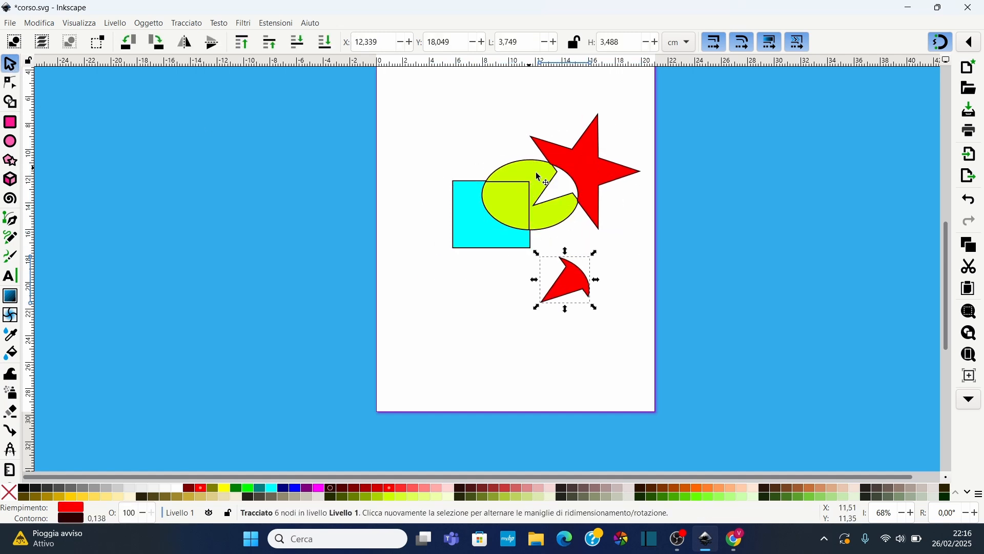
{"action": "left_click_drag", "start_coordinate": [543, 177], "coordinate": [439, 108]}
{"action": "left_click", "coordinate": [496, 201]}
{"action": "left_click_drag", "start_coordinate": [495, 201], "coordinate": [463, 287]}
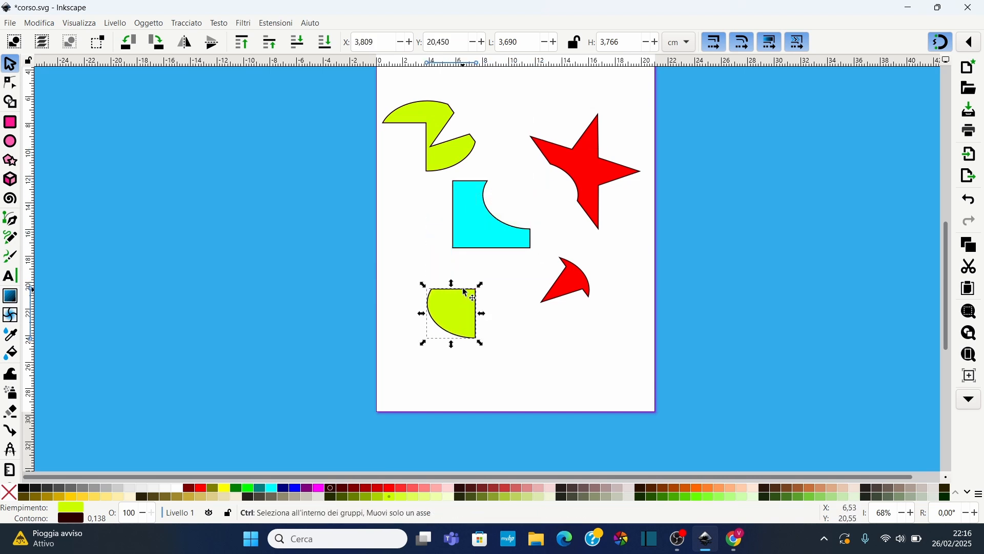
Undo the piece moves and the Flatten operation, then deselect everything
{"action": "key", "text": "ctrl+z"}
{"action": "key", "text": "ctrl+z"}
{"action": "key", "text": "ctrl+z"}
{"action": "key", "text": "ctrl+z"}
{"action": "key", "text": "Escape"}
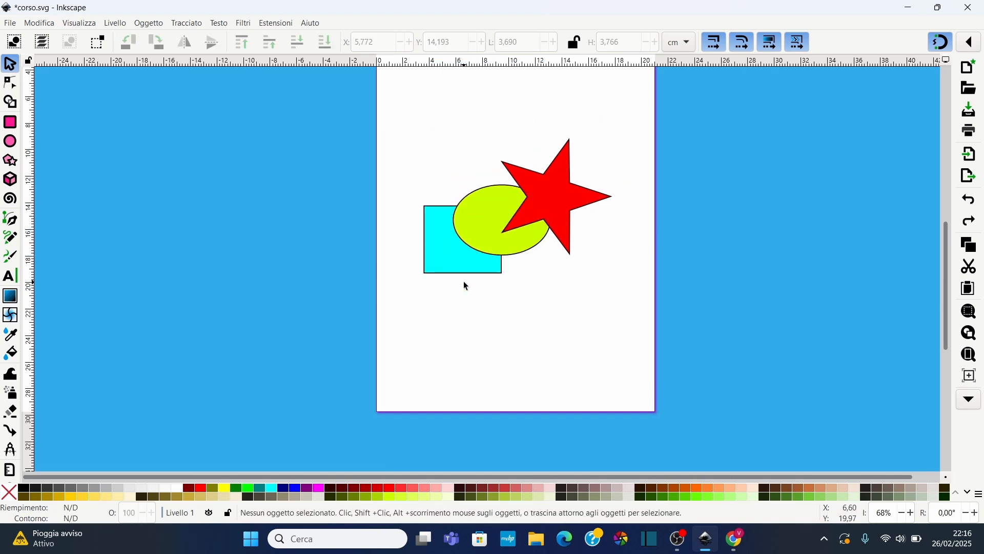
Move the star so it overlaps the lower right part of the ellipse
{"action": "left_click", "coordinate": [555, 196]}
{"action": "left_click_drag", "start_coordinate": [555, 196], "coordinate": [576, 141]}
{"action": "left_click", "coordinate": [187, 23]}
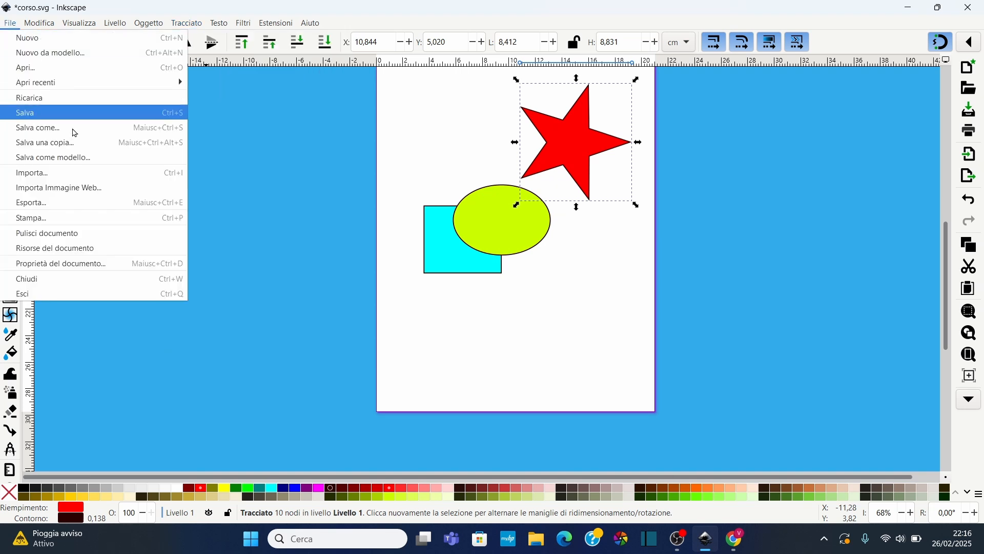
{"action": "left_click", "coordinate": [337, 134]}
{"action": "left_click_drag", "start_coordinate": [570, 161], "coordinate": [552, 275]}
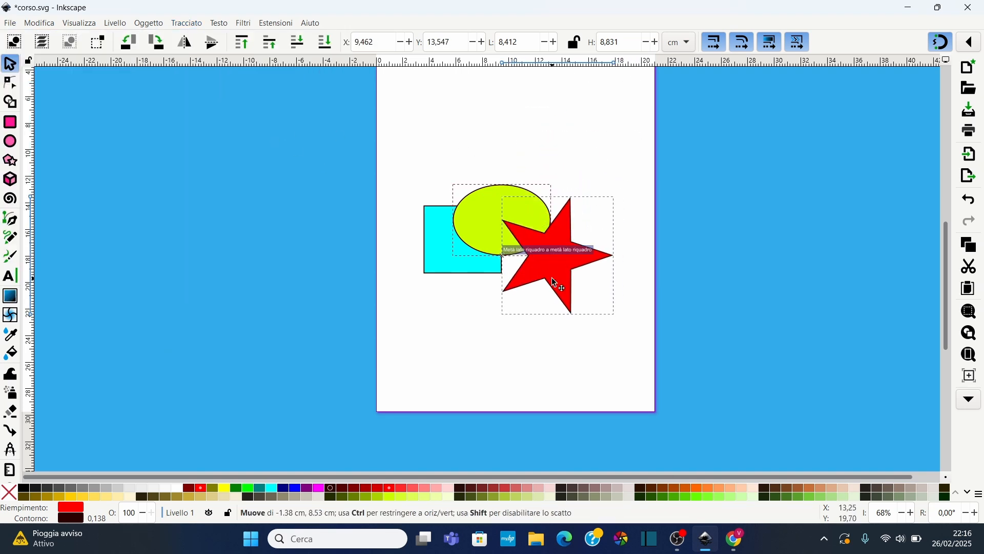
Select the star, ellipse and rectangle together and apply Flatten to them
{"action": "left_click", "coordinate": [399, 150]}
{"action": "left_click_drag", "start_coordinate": [400, 150], "coordinate": [622, 332]}
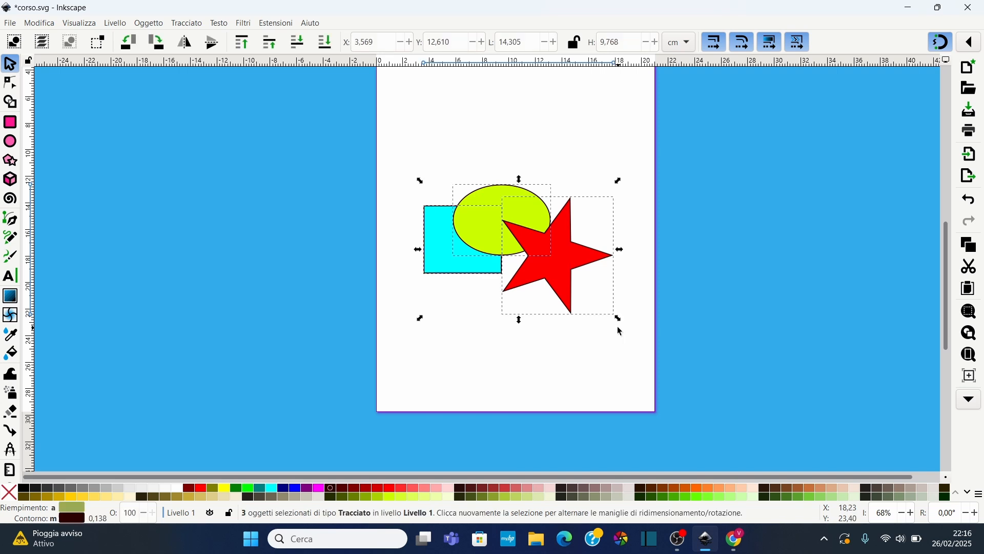
{"action": "left_click", "coordinate": [187, 23]}
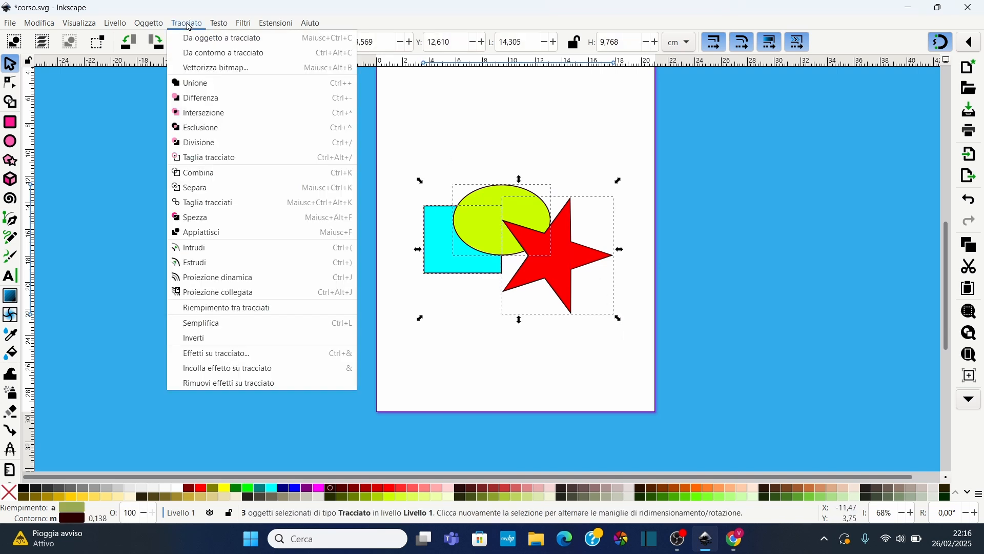
{"action": "left_click", "coordinate": [212, 233]}
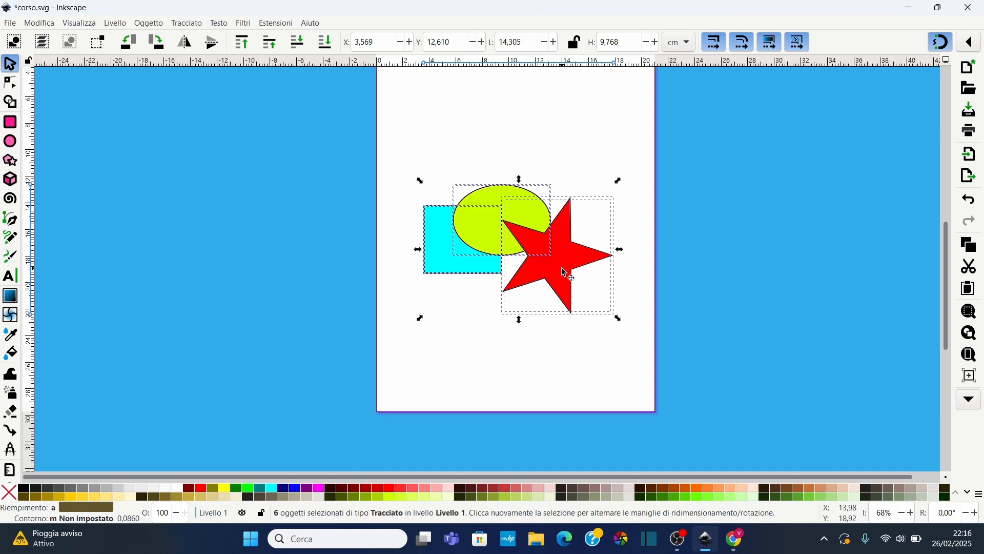
Drag the red star piece down and the outlined star piece to the right
{"action": "left_click_drag", "start_coordinate": [588, 258], "coordinate": [497, 352]}
{"action": "left_click", "coordinate": [580, 333]}
{"action": "key", "text": "Escape"}
{"action": "left_click", "coordinate": [583, 226]}
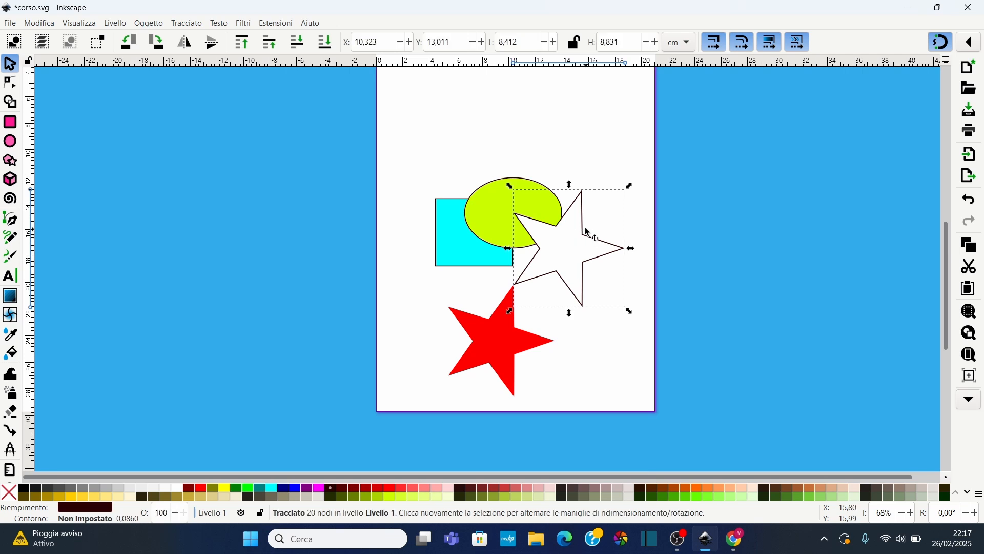
{"action": "left_click_drag", "start_coordinate": [589, 222], "coordinate": [643, 212]}
Pull the yellow ellipse piece up and move the empty ellipse outline to the upper left
{"action": "left_click", "coordinate": [514, 203]}
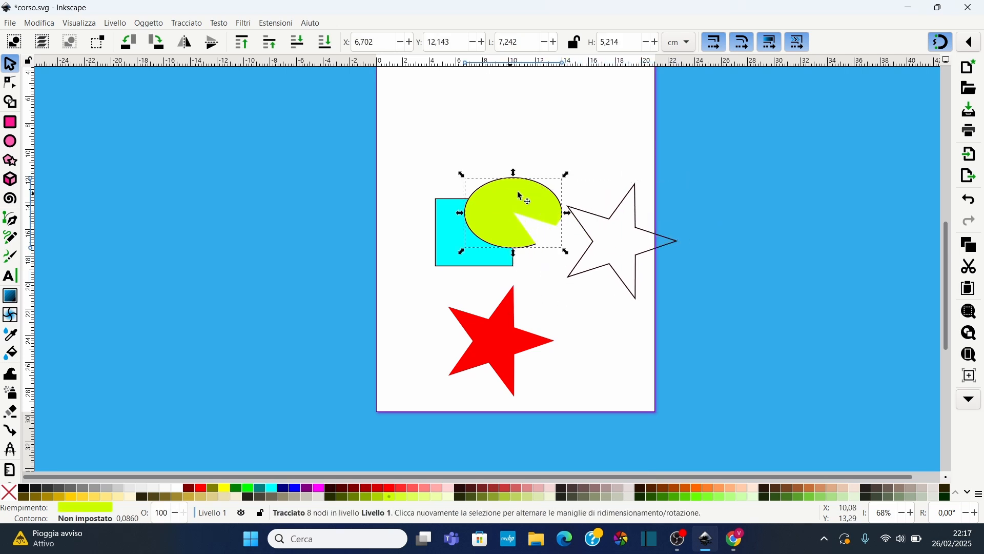
{"action": "left_click_drag", "start_coordinate": [514, 174], "coordinate": [522, 127]}
{"action": "key", "text": "Escape"}
{"action": "left_click", "coordinate": [506, 204]}
{"action": "left_click_drag", "start_coordinate": [505, 204], "coordinate": [547, 137]}
{"action": "left_click", "coordinate": [486, 191]}
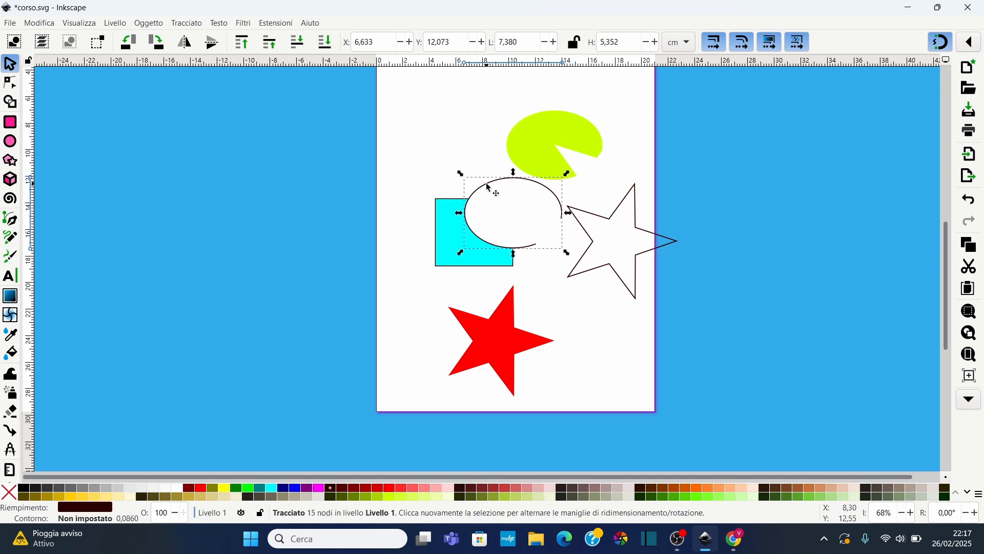
{"action": "left_click_drag", "start_coordinate": [485, 191], "coordinate": [410, 124]}
Drag the cyan rectangle piece out to the left of the page
{"action": "left_click", "coordinate": [528, 148]}
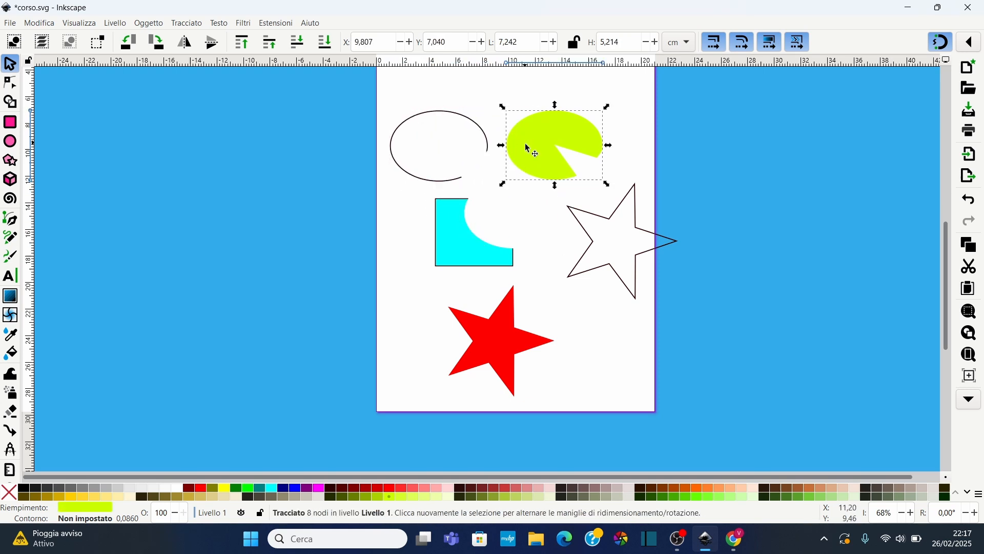
{"action": "left_click", "coordinate": [446, 253]}
{"action": "left_click_drag", "start_coordinate": [441, 228], "coordinate": [331, 280]}
{"action": "left_click_drag", "start_coordinate": [313, 103], "coordinate": [777, 426]}
{"action": "left_click", "coordinate": [182, 23]}
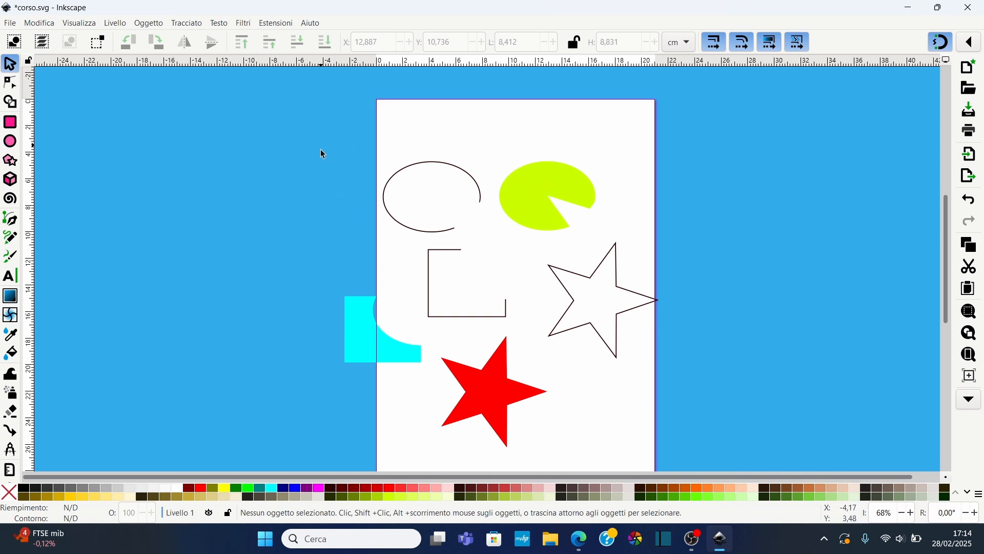
Delete the outlines, the cyan piece and the yellow ellipse piece, keeping only the two stars
{"action": "left_click_drag", "start_coordinate": [321, 150], "coordinate": [536, 454]}
{"action": "key", "text": "Delete"}
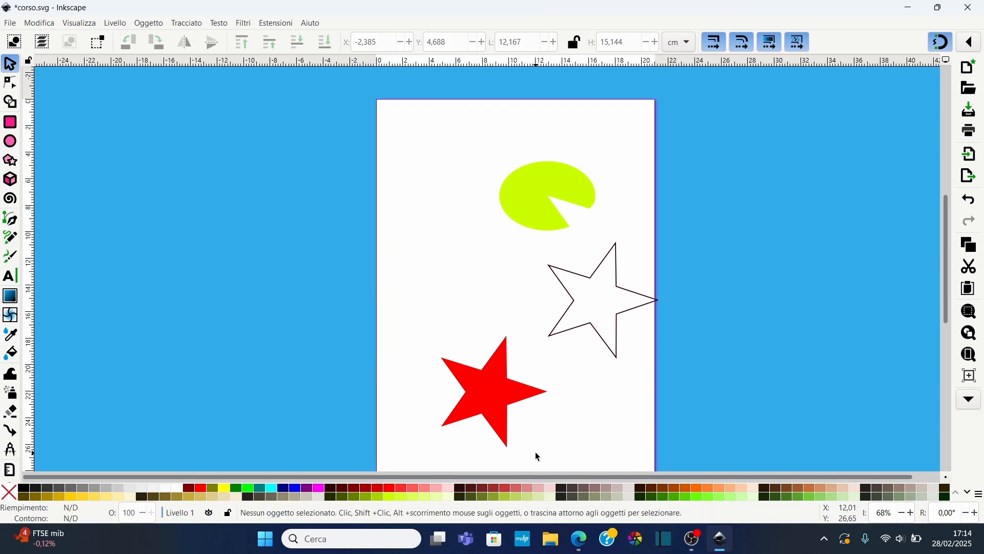
{"action": "left_click", "coordinate": [533, 171]}
{"action": "key", "text": "Delete"}
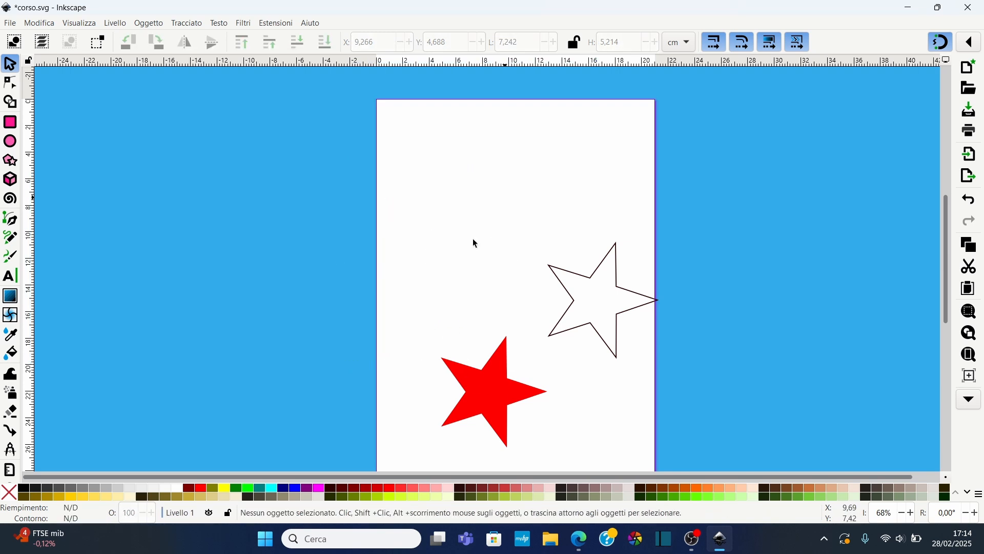
Move the red star up and to the left
{"action": "left_click", "coordinate": [487, 411]}
{"action": "left_click_drag", "start_coordinate": [494, 394], "coordinate": [468, 362]}
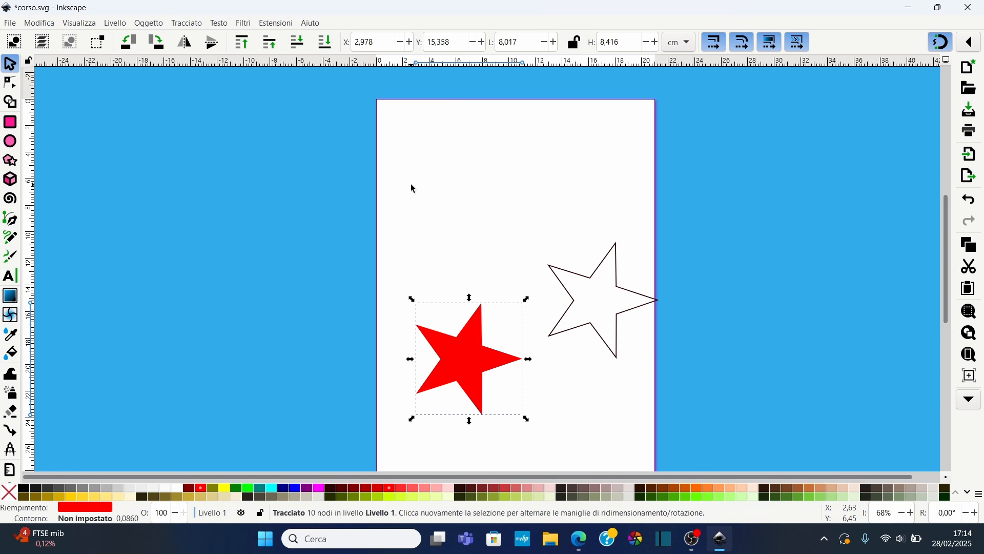
{"action": "scroll", "coordinate": [519, 149], "scroll_direction": "up", "scroll_amount": 1, "text": "ctrl"}
{"action": "scroll", "coordinate": [512, 159], "scroll_direction": "up", "scroll_amount": 2}
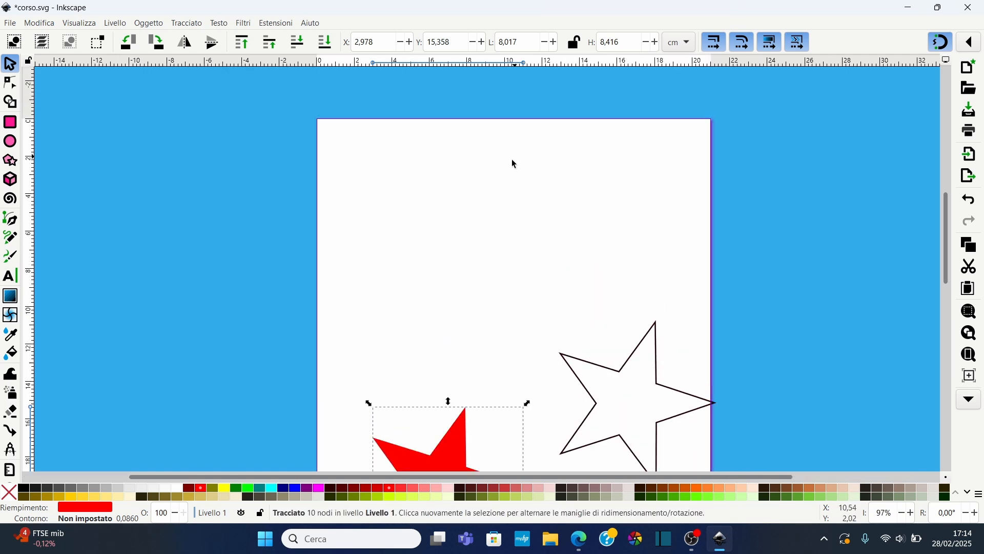
{"action": "scroll", "coordinate": [271, 200], "scroll_direction": "down", "scroll_amount": 2}
Create a vertical guide across the page's left part
{"action": "left_click", "coordinate": [79, 23]}
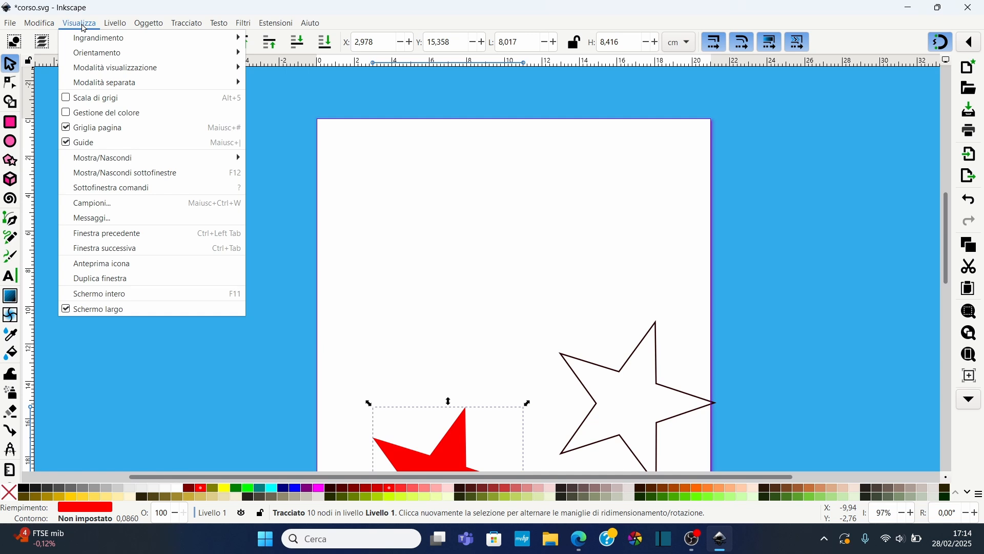
{"action": "mouse_move", "coordinate": [136, 161]}
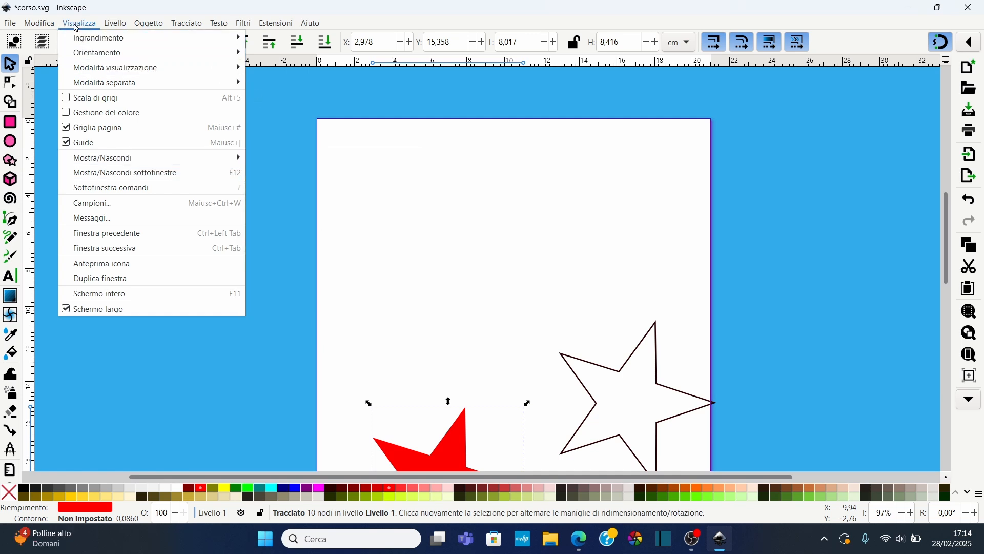
{"action": "left_click", "coordinate": [46, 167]}
{"action": "left_click_drag", "start_coordinate": [31, 145], "coordinate": [413, 193]}
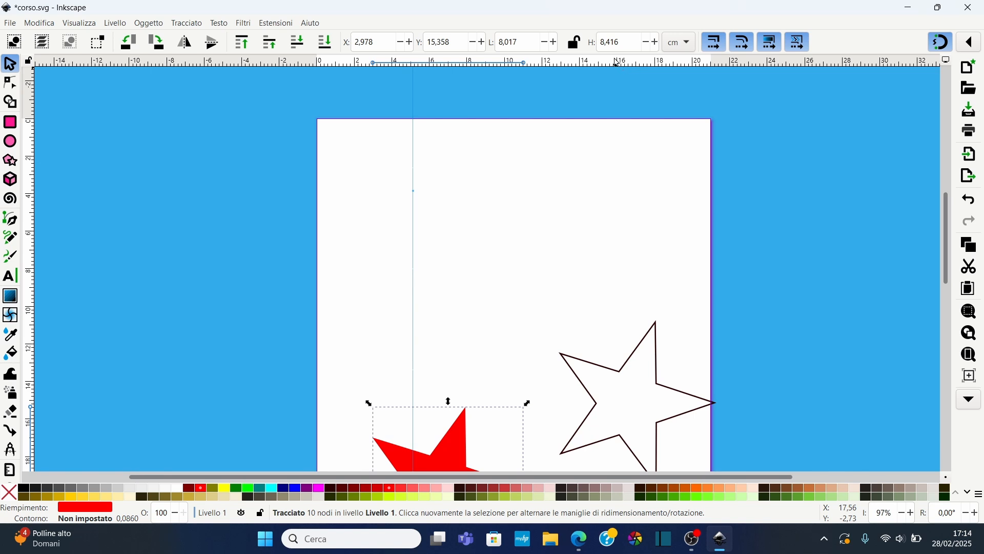
Add a horizontal guide across the upper page and shift the vertical guide slightly left
{"action": "left_click_drag", "start_coordinate": [599, 63], "coordinate": [602, 215]}
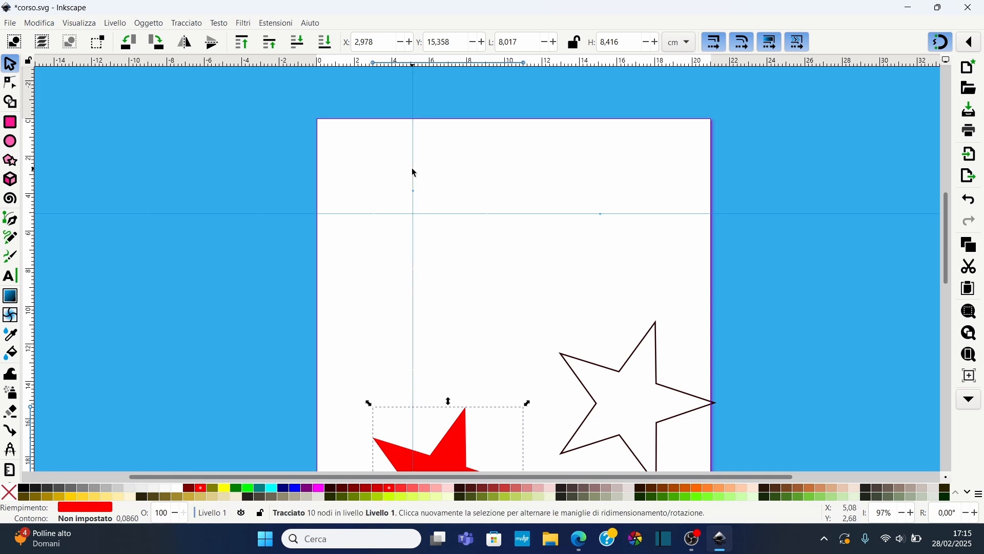
{"action": "mouse_move", "coordinate": [415, 178]}
{"action": "left_mouse_down"}
{"action": "mouse_move", "coordinate": [429, 179]}
{"action": "mouse_move", "coordinate": [404, 182]}
{"action": "mouse_move", "coordinate": [428, 184]}
{"action": "mouse_move", "coordinate": [406, 184]}
{"action": "left_mouse_up"}
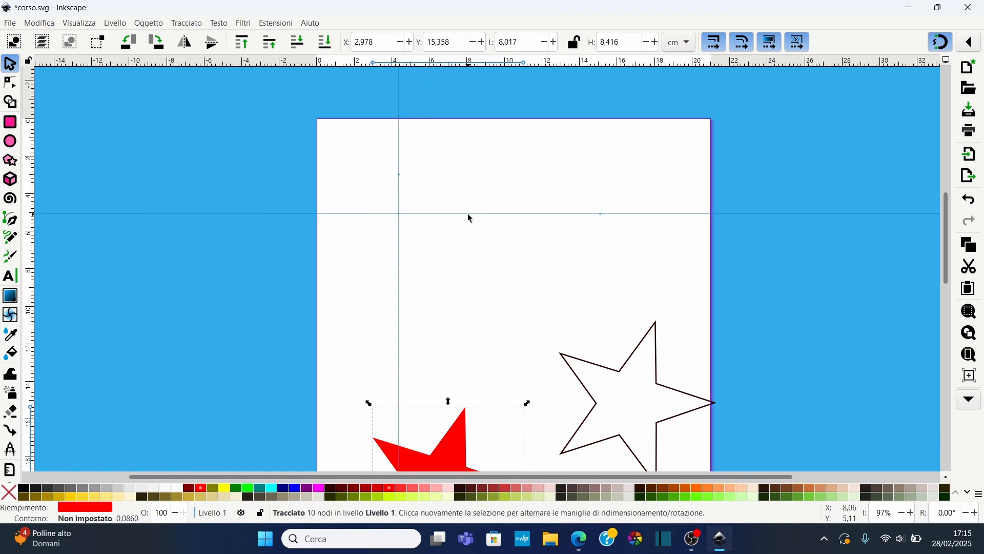
{"action": "key", "text": "Escape"}
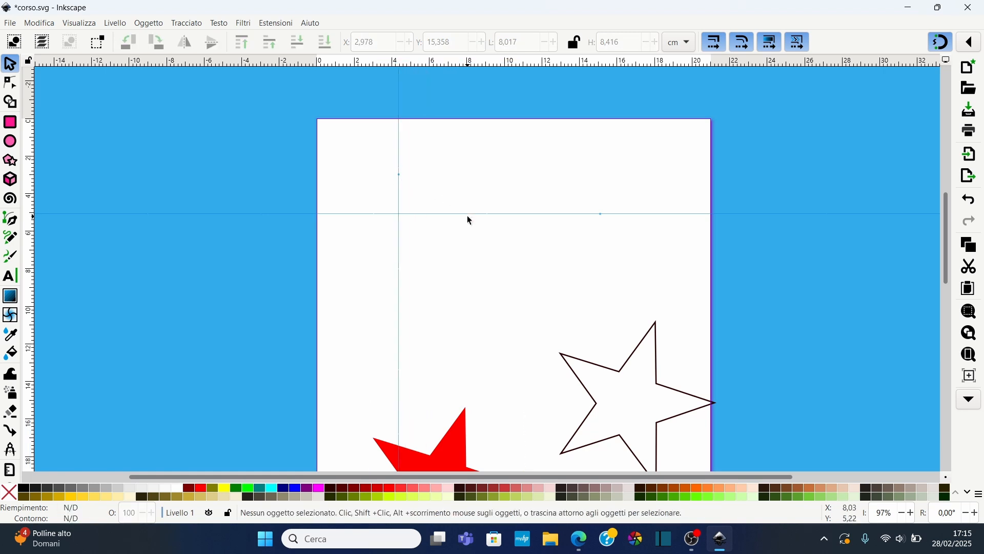
Move the horizontal guide slightly down and rotate it into a slanted line
{"action": "left_click_drag", "start_coordinate": [469, 215], "coordinate": [499, 231]}
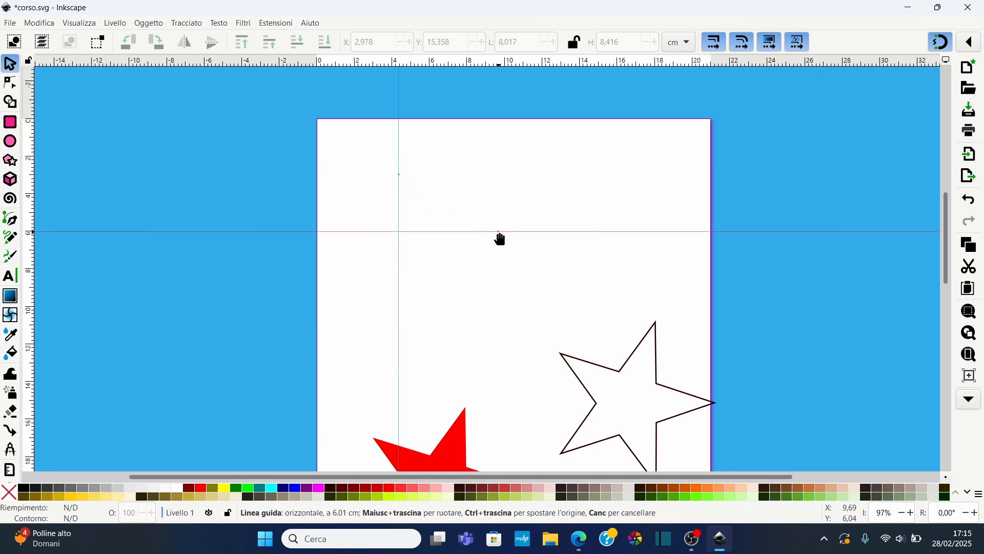
{"action": "left_click_drag", "start_coordinate": [508, 236], "coordinate": [537, 239]}
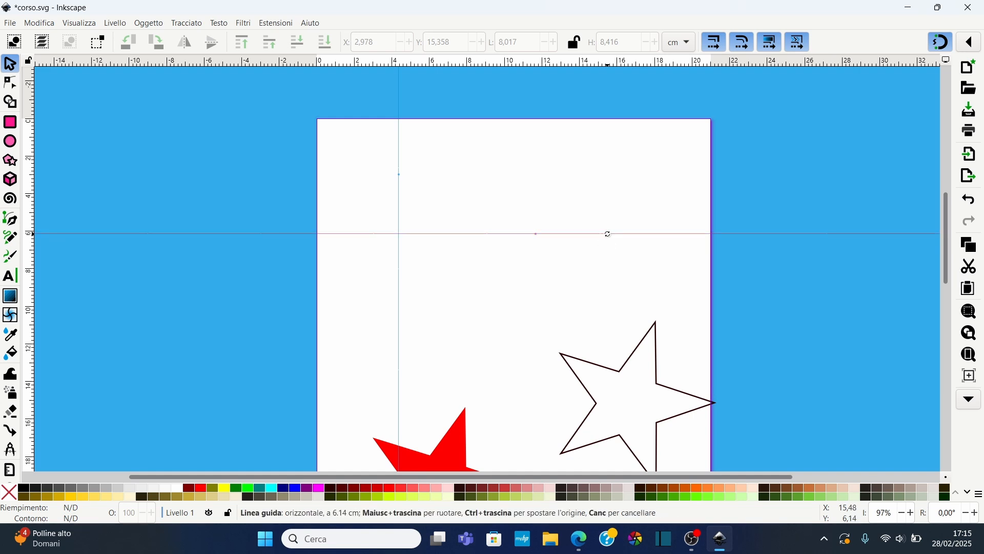
{"action": "left_click_drag", "start_coordinate": [608, 234], "coordinate": [666, 275]}
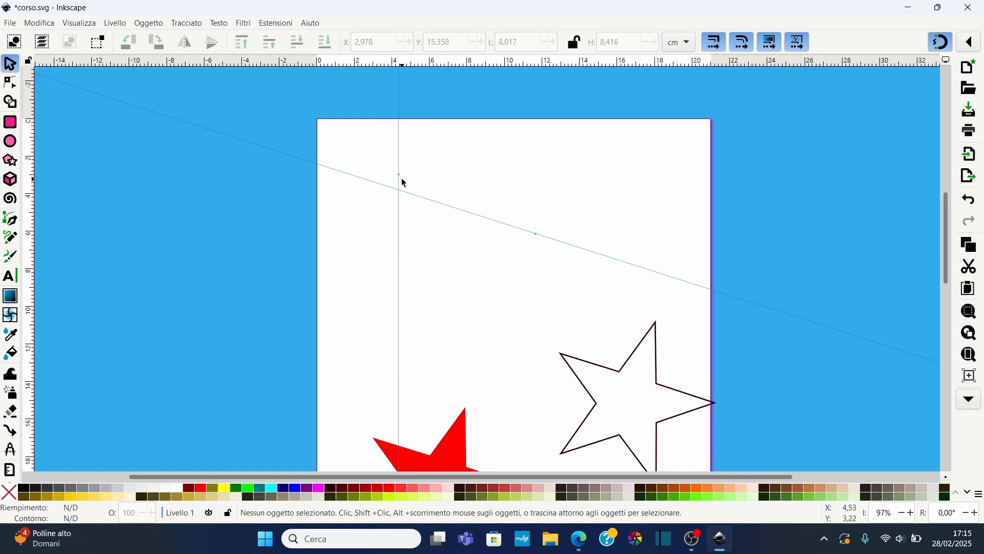
Slide the vertical guide's anchor down and rotate the guide to about -57 degrees
{"action": "left_click_drag", "start_coordinate": [401, 184], "coordinate": [397, 286]}
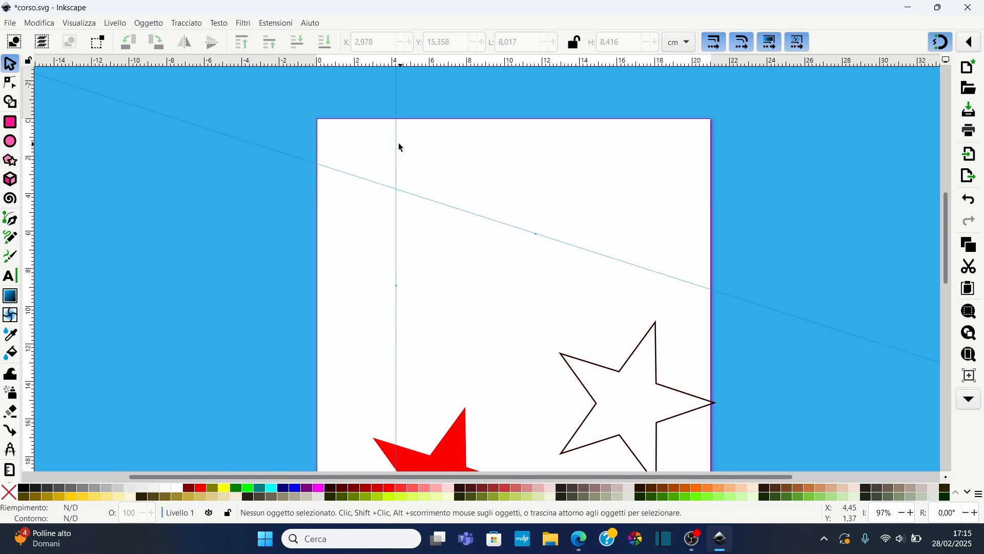
{"action": "left_click_drag", "start_coordinate": [396, 143], "coordinate": [467, 177]}
{"action": "key", "text": "ctrl+z"}
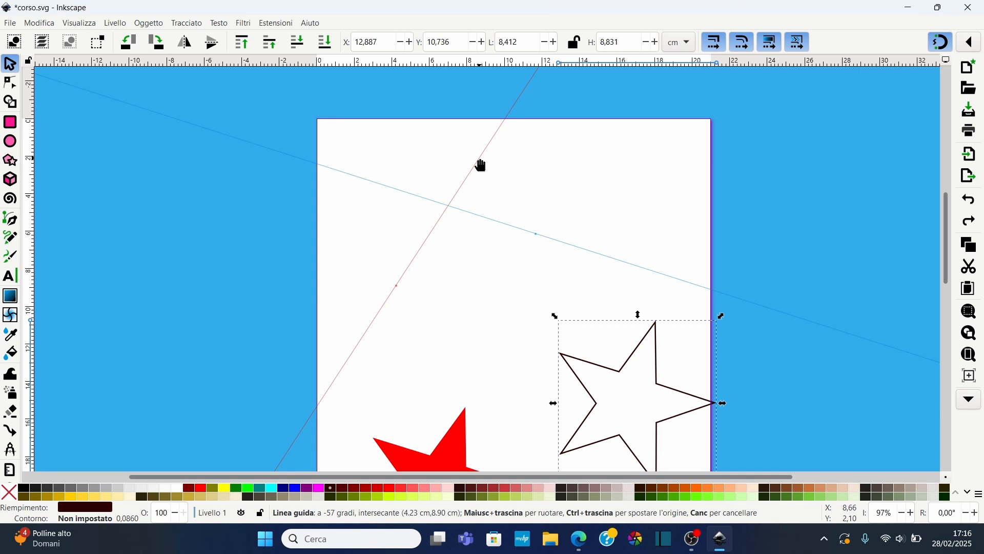
Open the slanted guide's properties dialog and close it
{"action": "double_click", "coordinate": [482, 165]}
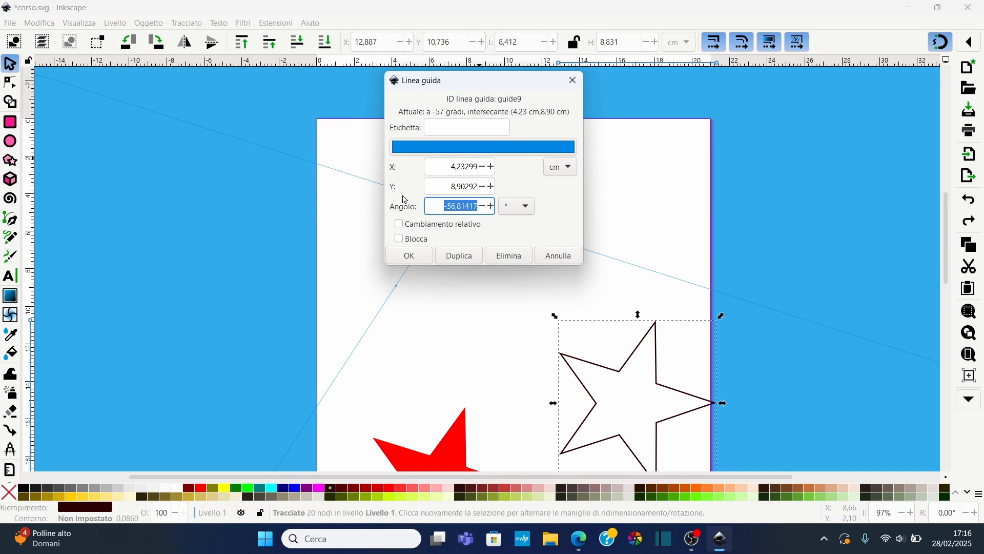
{"action": "left_click", "coordinate": [572, 79]}
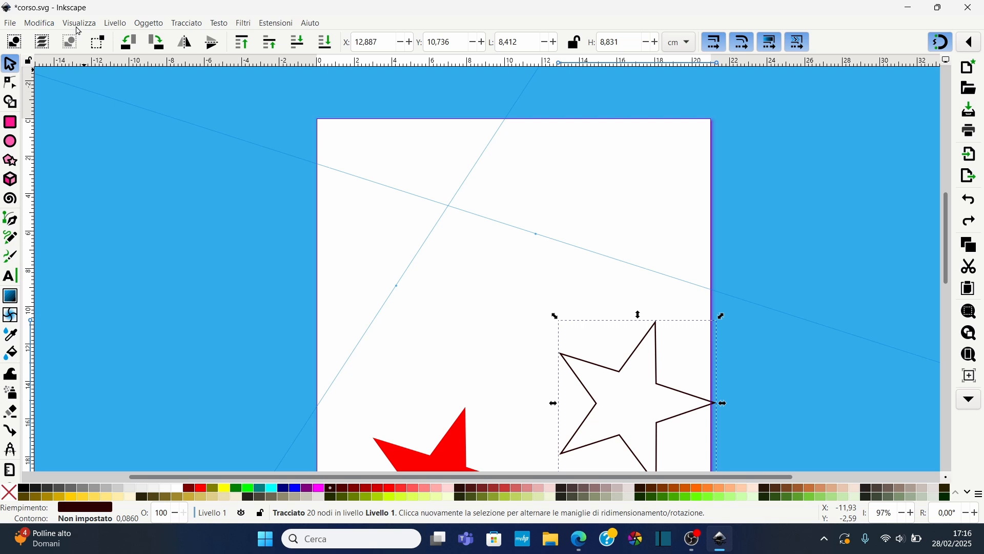
Lock all guides, try selecting a guide, and unlock all guides again
{"action": "left_click", "coordinate": [52, 26]}
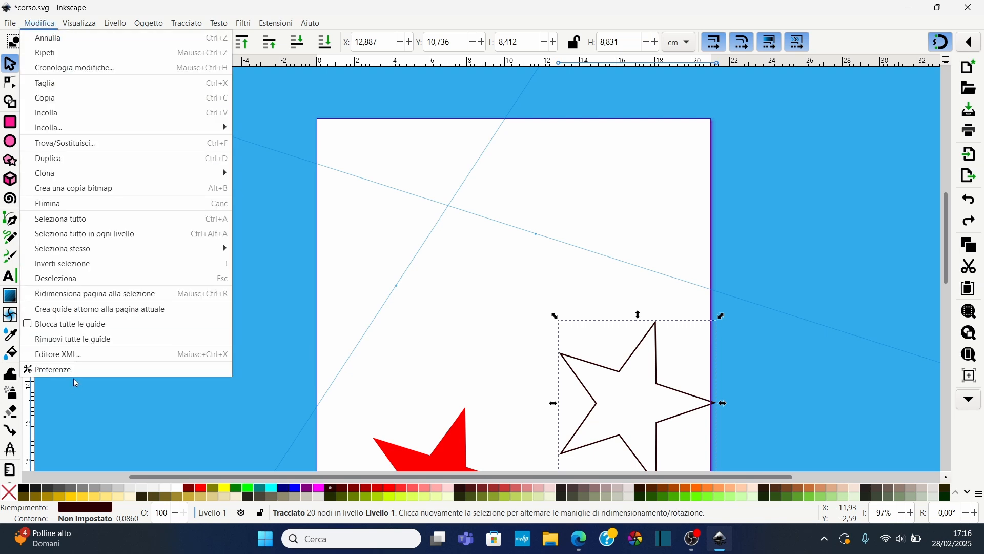
{"action": "left_click", "coordinate": [72, 328]}
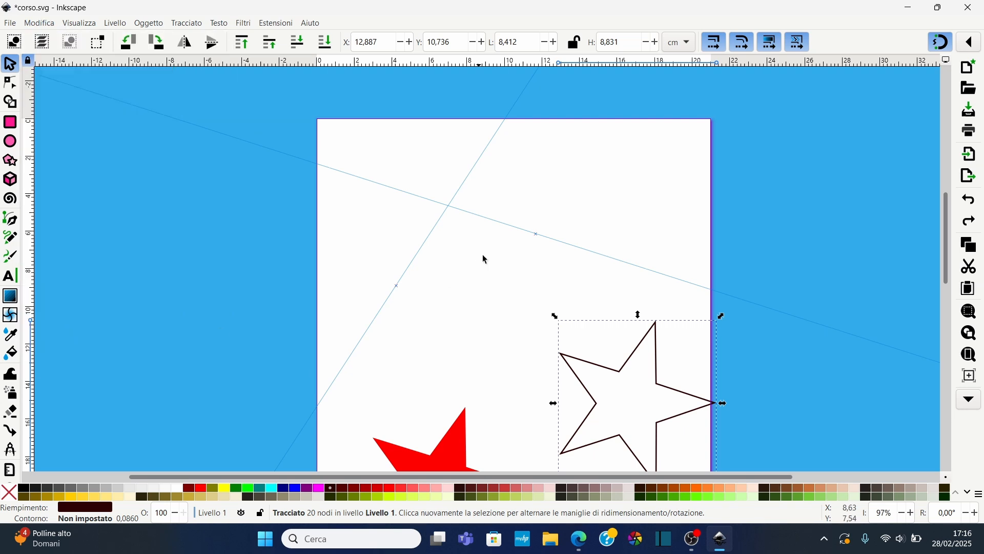
{"action": "left_click", "coordinate": [481, 178]}
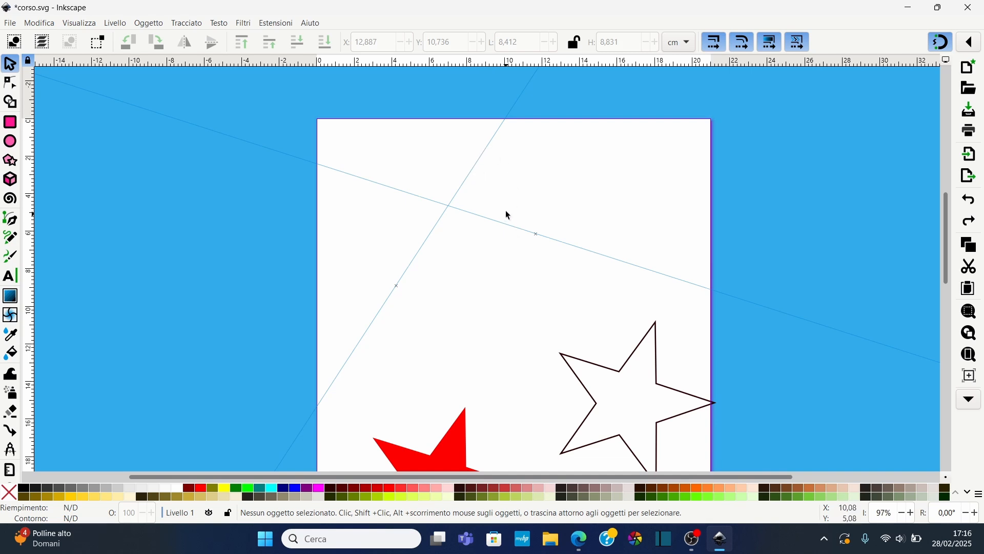
{"action": "left_click", "coordinate": [39, 23]}
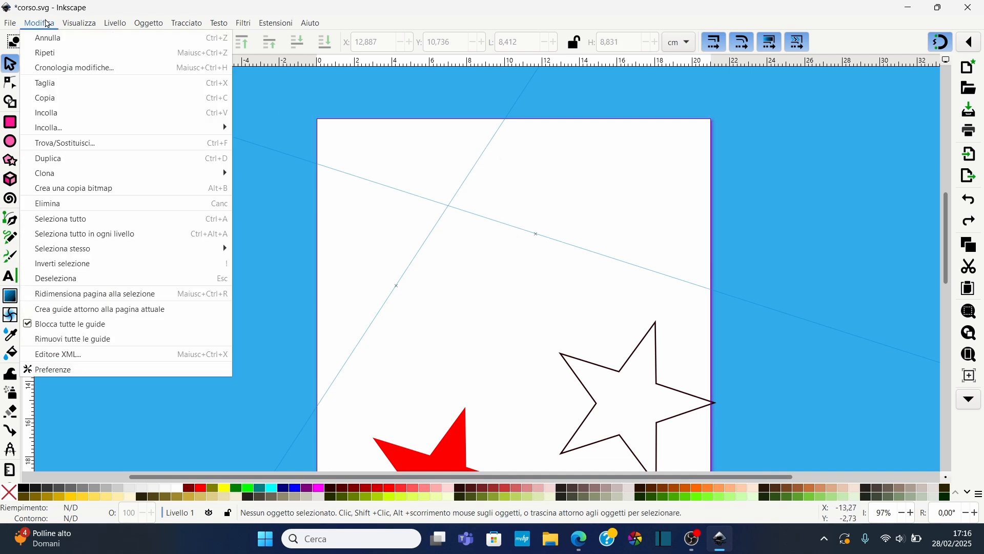
{"action": "left_click", "coordinate": [29, 325]}
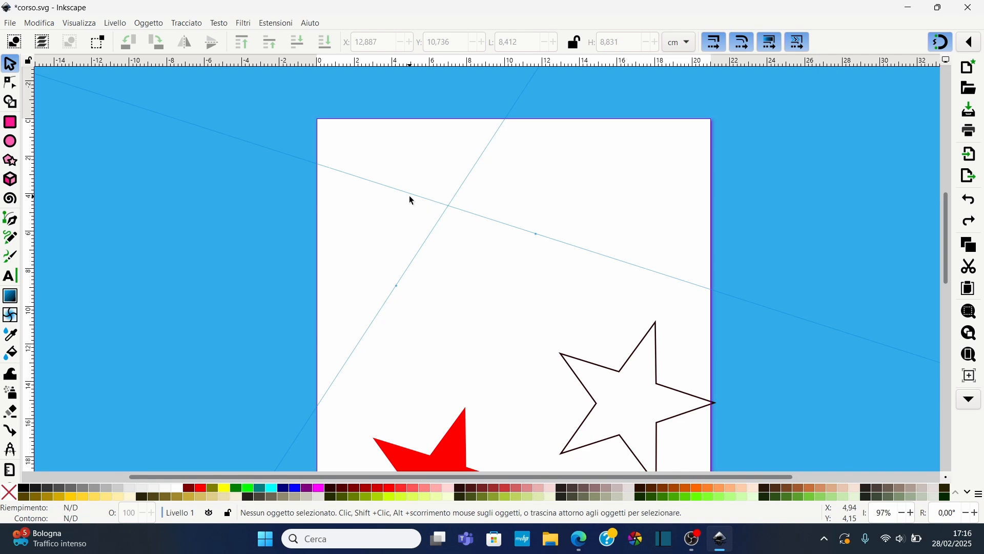
Remove all guides and pull out a new vertical guide and a new horizontal guide across the page
{"action": "left_click", "coordinate": [46, 24]}
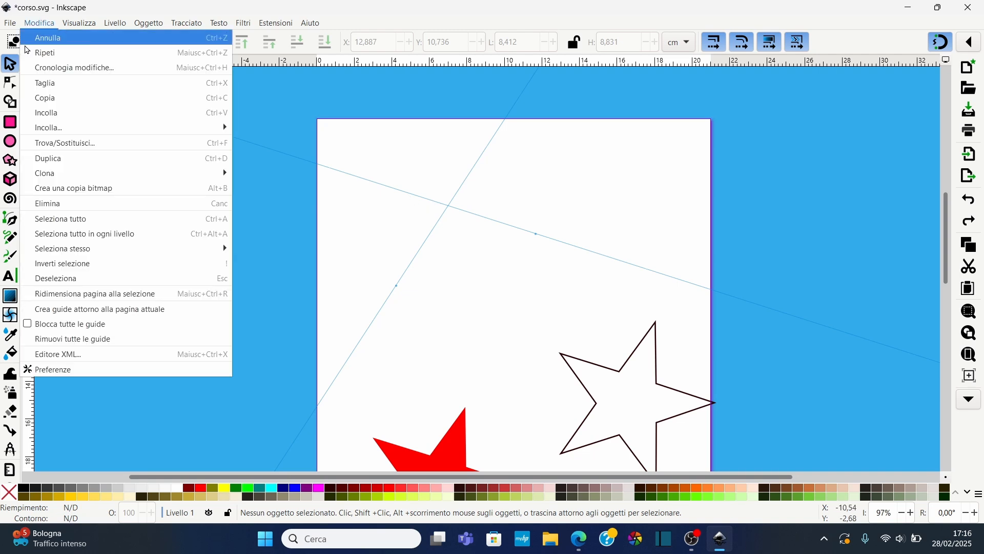
{"action": "left_click", "coordinate": [77, 337]}
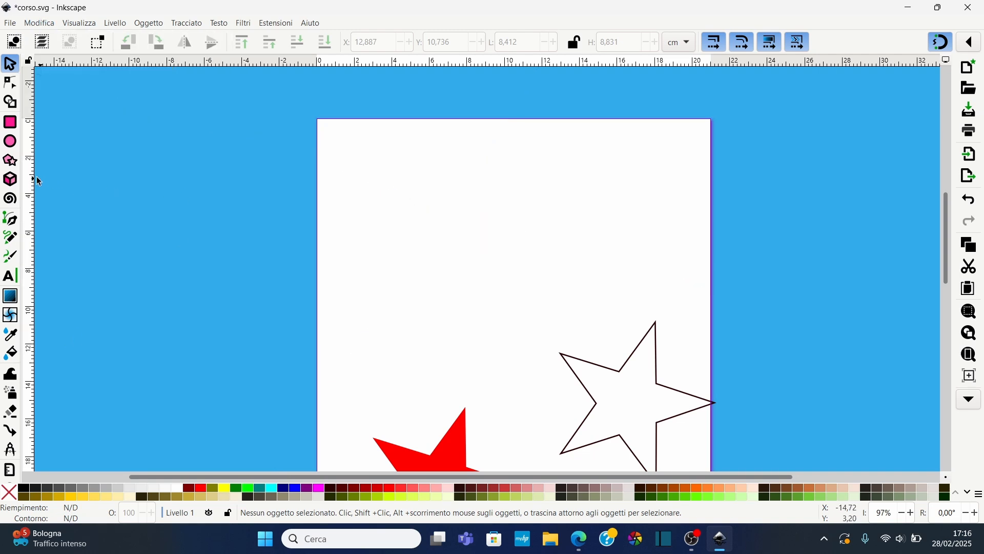
{"action": "left_click_drag", "start_coordinate": [31, 180], "coordinate": [503, 231]}
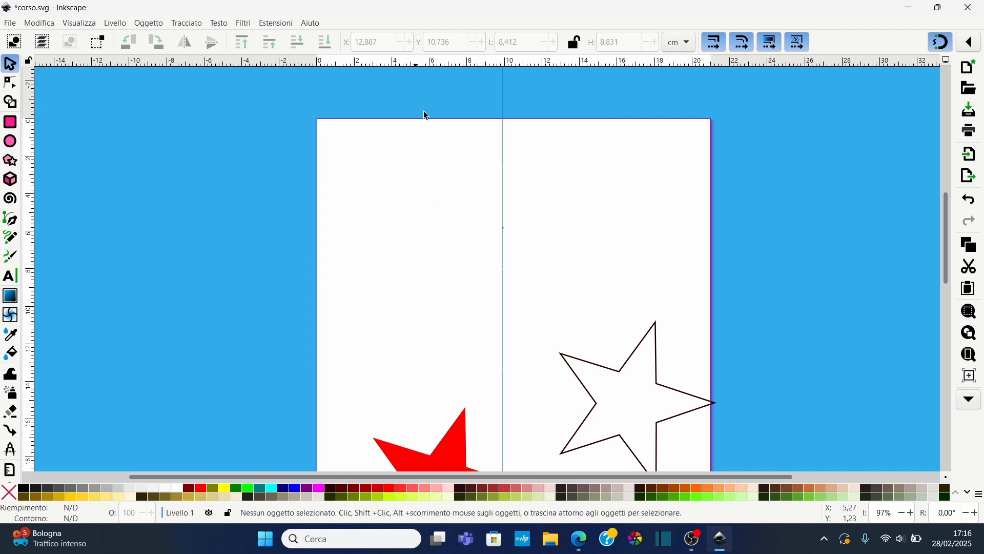
{"action": "left_click_drag", "start_coordinate": [464, 62], "coordinate": [449, 172]}
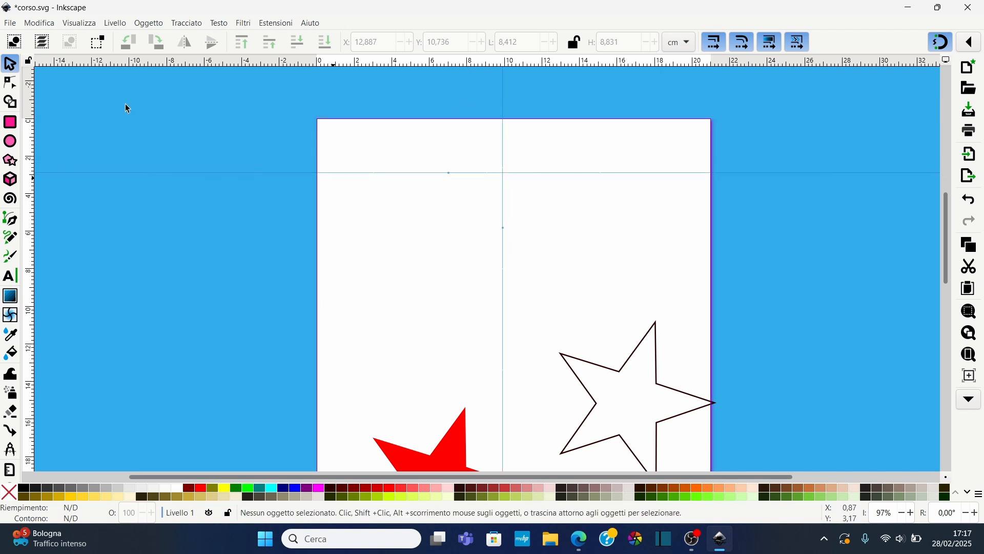
Snap the outlined star's bounding-box corner to the guide intersection and review the snapping options
{"action": "left_click", "coordinate": [627, 377]}
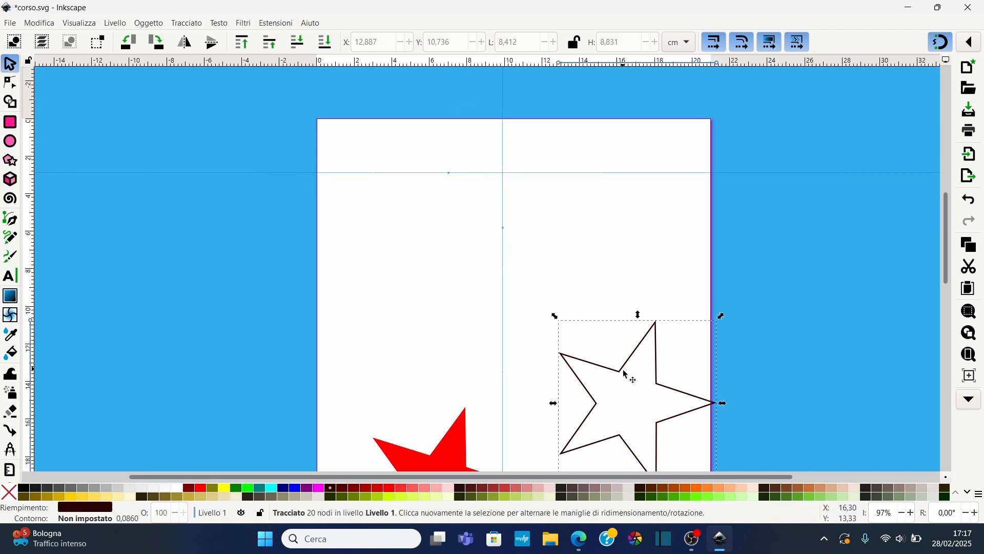
{"action": "left_click_drag", "start_coordinate": [633, 360], "coordinate": [578, 220]}
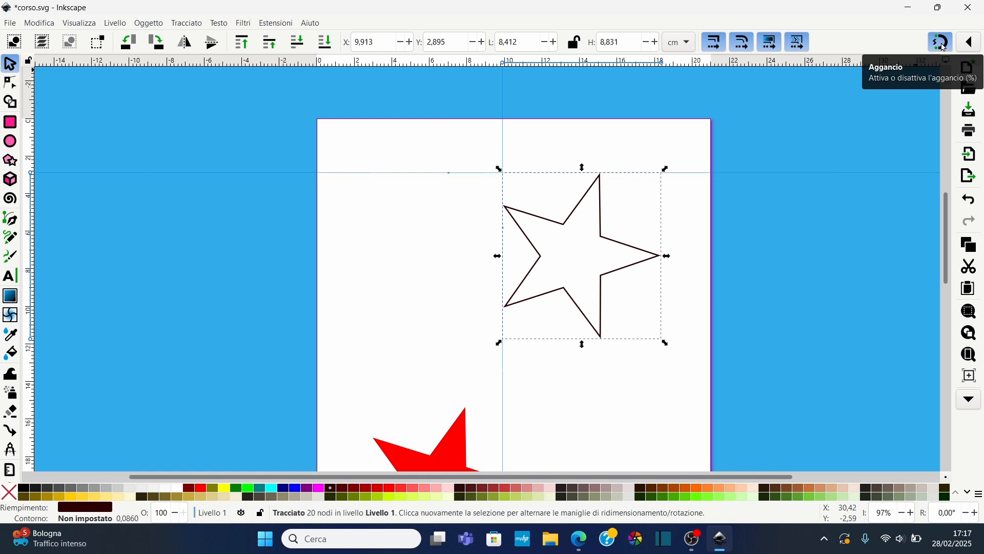
{"action": "left_click", "coordinate": [970, 42]}
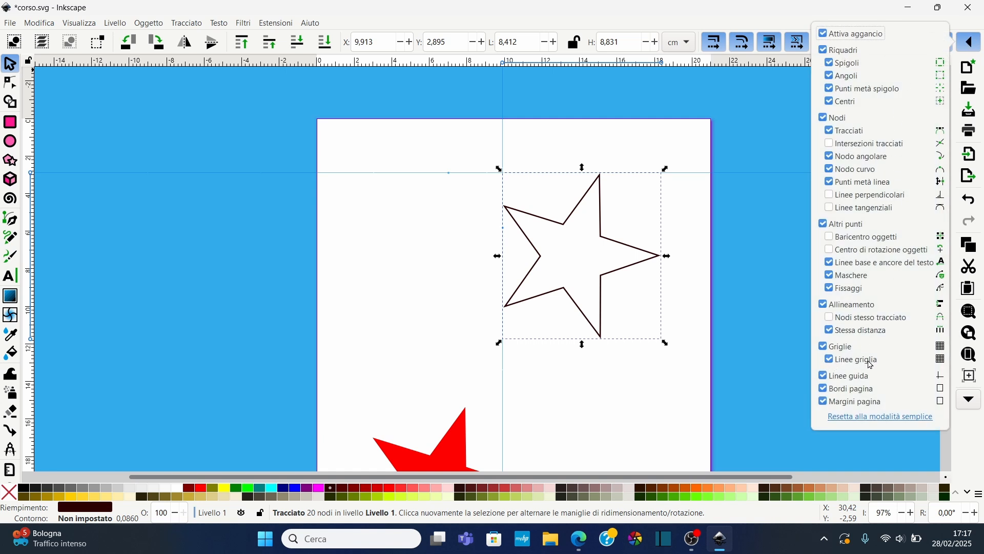
{"action": "left_click", "coordinate": [381, 300]}
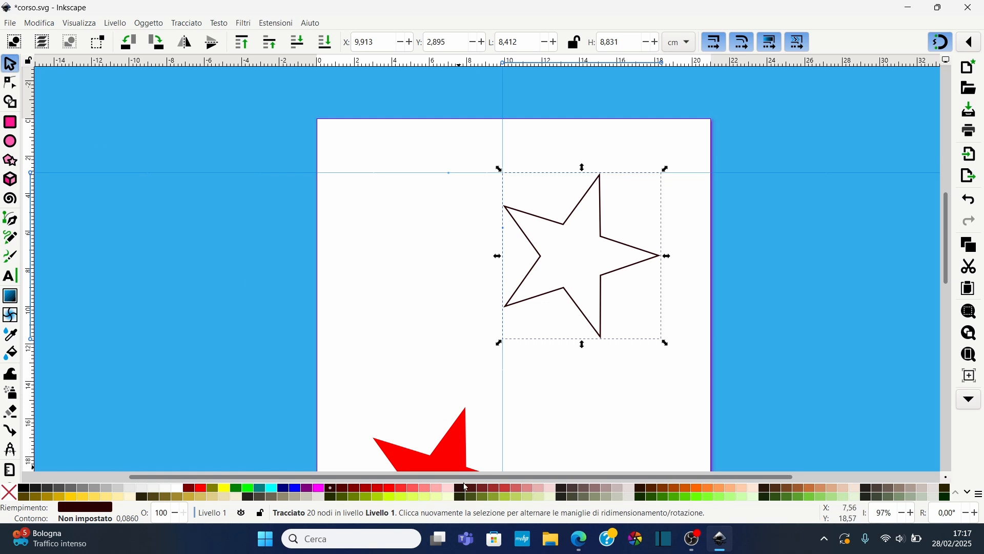
Snap the red star's tips onto the horizontal and vertical guides, then remove all guides
{"action": "left_click_drag", "start_coordinate": [448, 457], "coordinate": [435, 211]}
{"action": "left_click", "coordinate": [453, 181]}
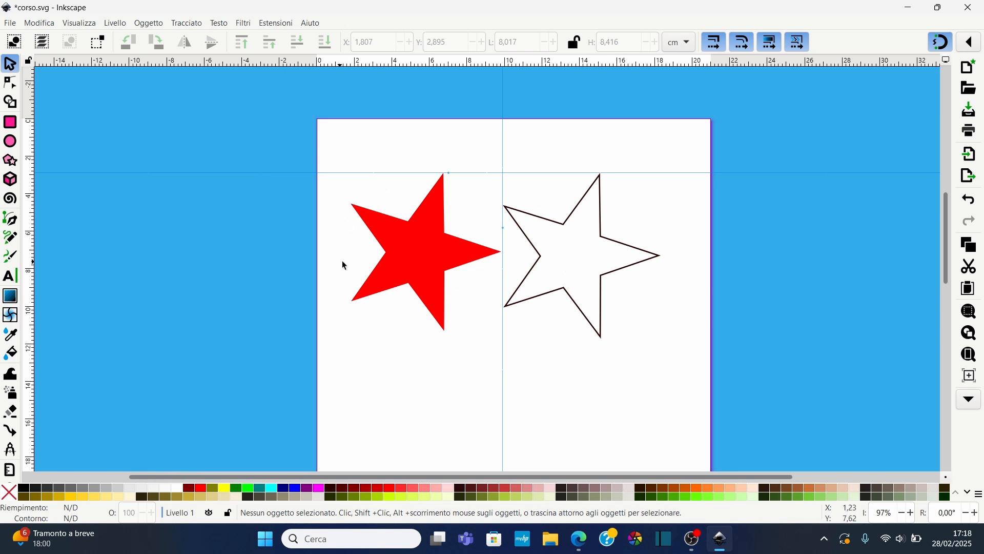
{"action": "left_click", "coordinate": [50, 25]}
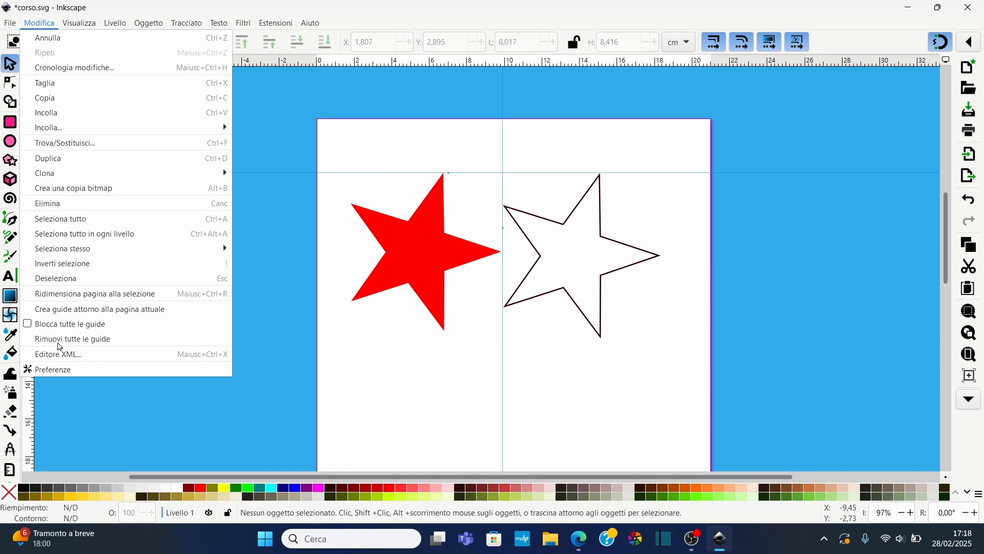
{"action": "left_click", "coordinate": [66, 338]}
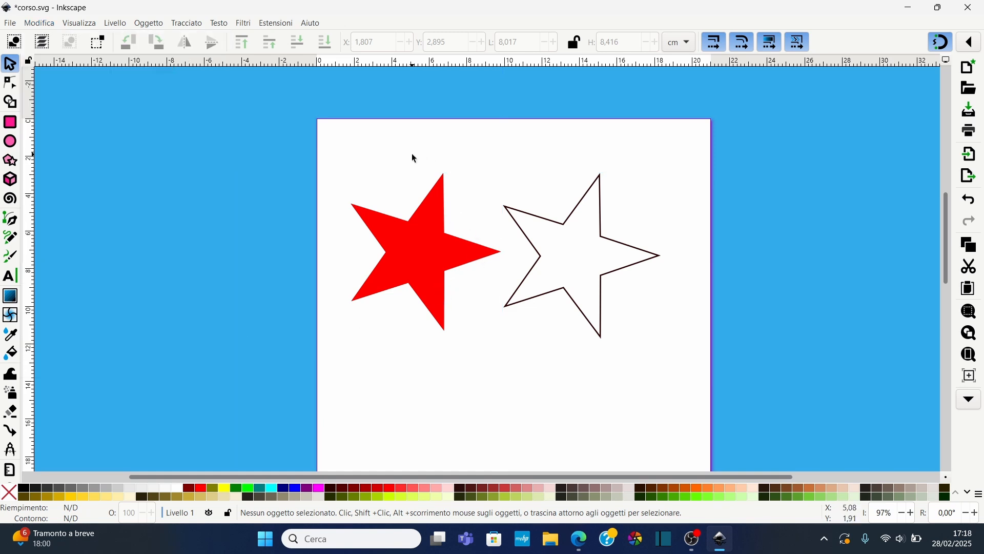
Open Document Properties and add a rectangular grid to the document
{"action": "left_click", "coordinate": [10, 26]}
{"action": "left_click", "coordinate": [69, 263]}
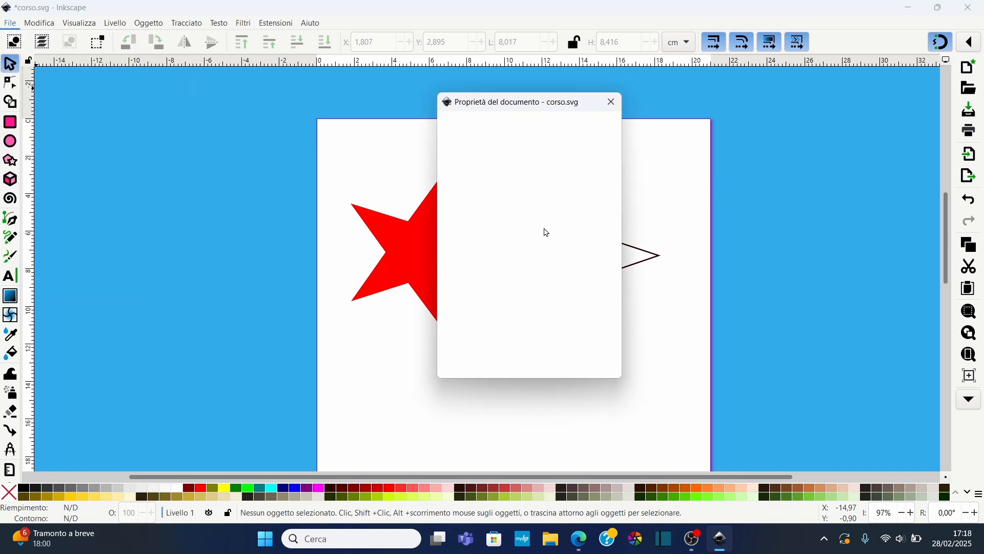
{"action": "left_click_drag", "start_coordinate": [598, 109], "coordinate": [754, 119]}
{"action": "left_click", "coordinate": [467, 472]}
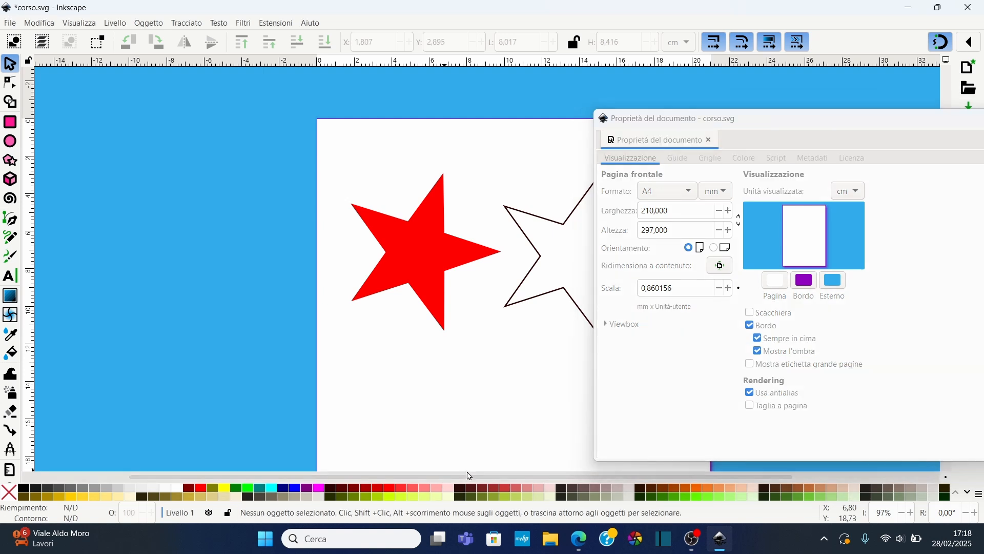
{"action": "left_click_drag", "start_coordinate": [469, 476], "coordinate": [572, 476]}
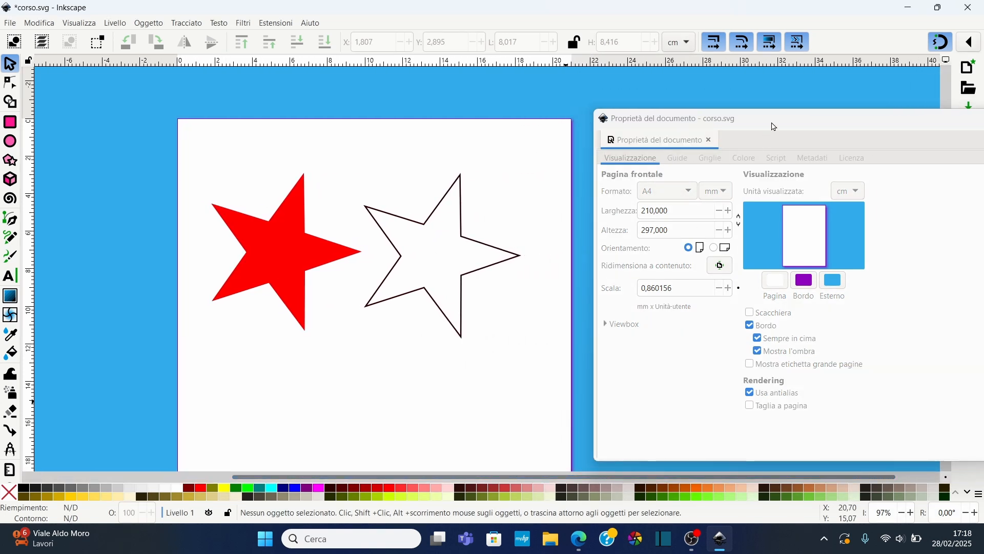
{"action": "left_click_drag", "start_coordinate": [774, 127], "coordinate": [757, 120]}
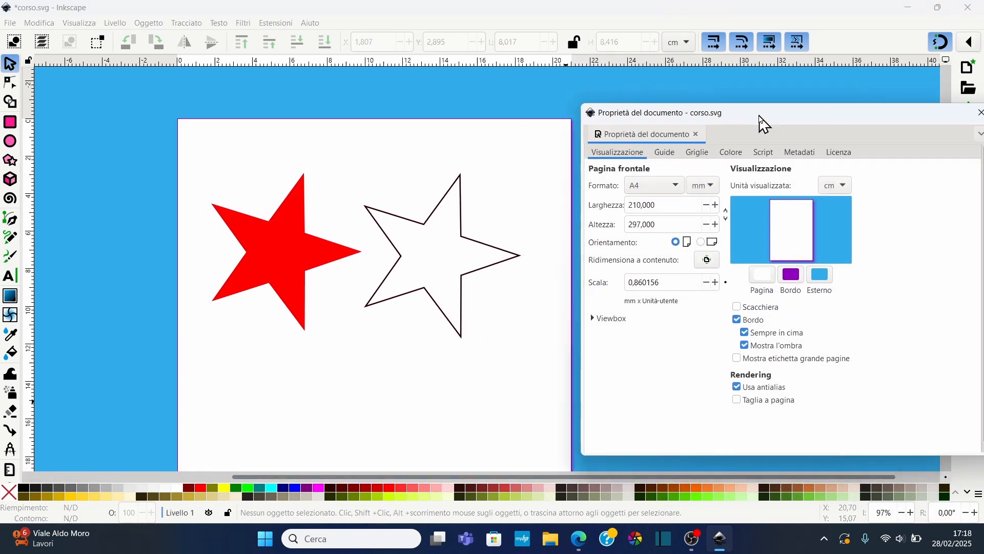
{"action": "left_click", "coordinate": [667, 157]}
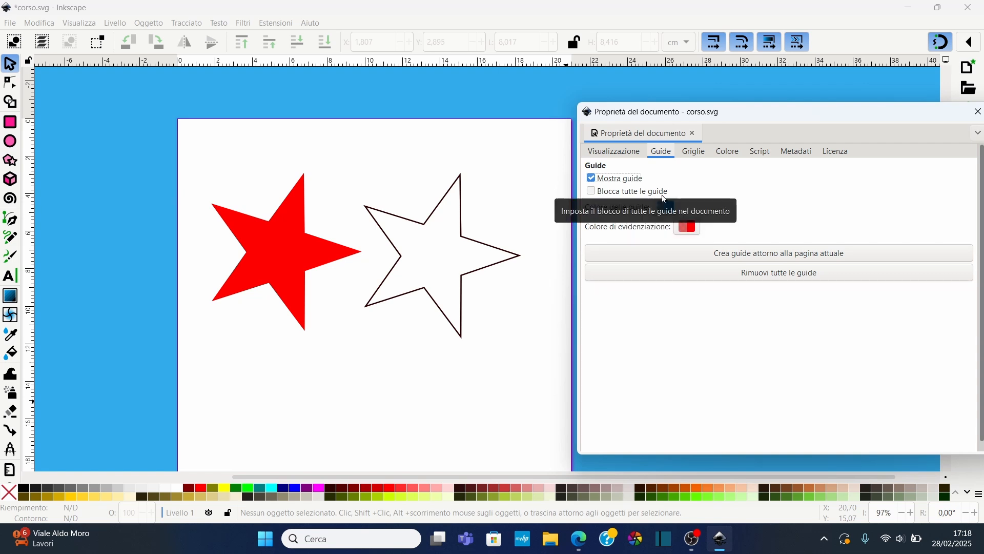
{"action": "left_click", "coordinate": [692, 156]}
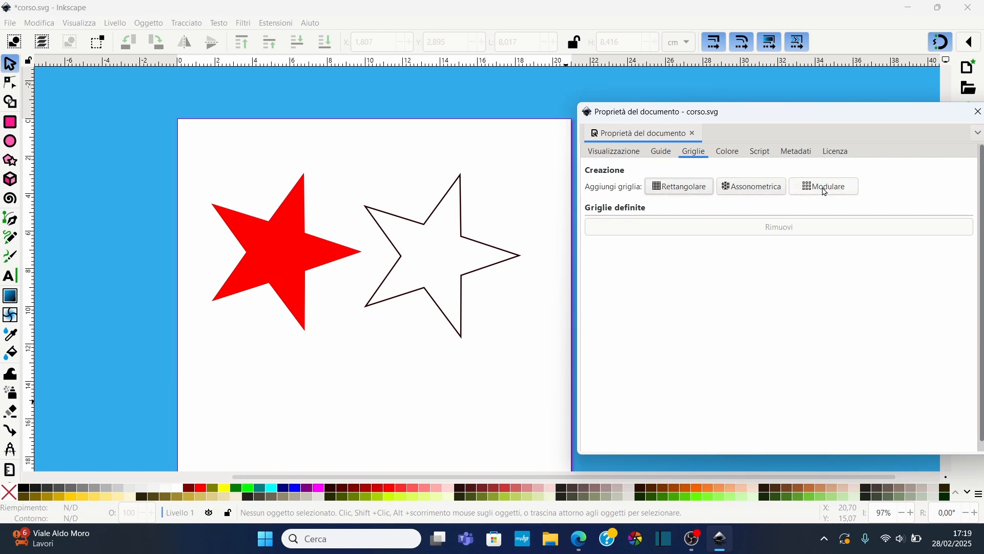
{"action": "left_click", "coordinate": [660, 193]}
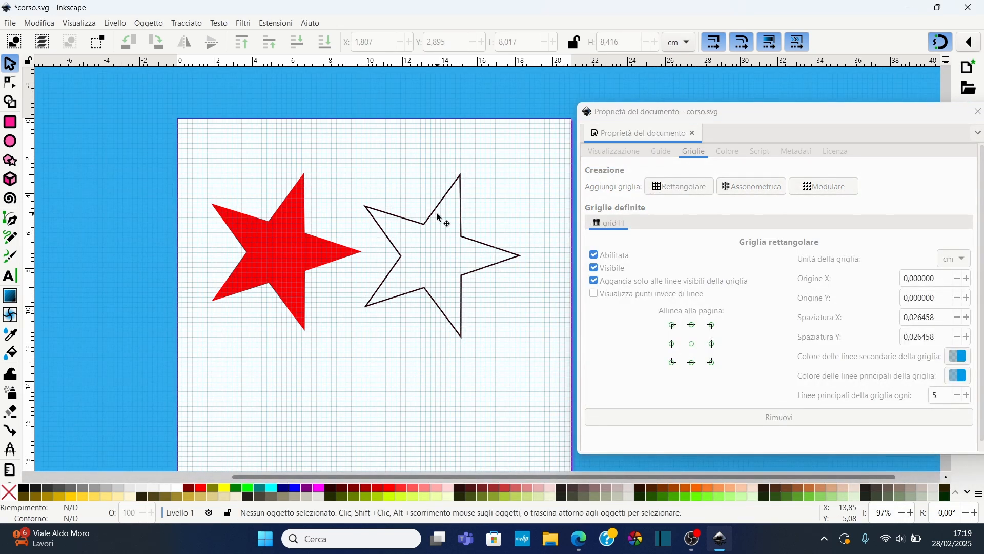
Toggle the grid's Enabled option off and back on
{"action": "scroll", "coordinate": [345, 188], "scroll_direction": "up", "scroll_amount": 1, "text": "ctrl"}
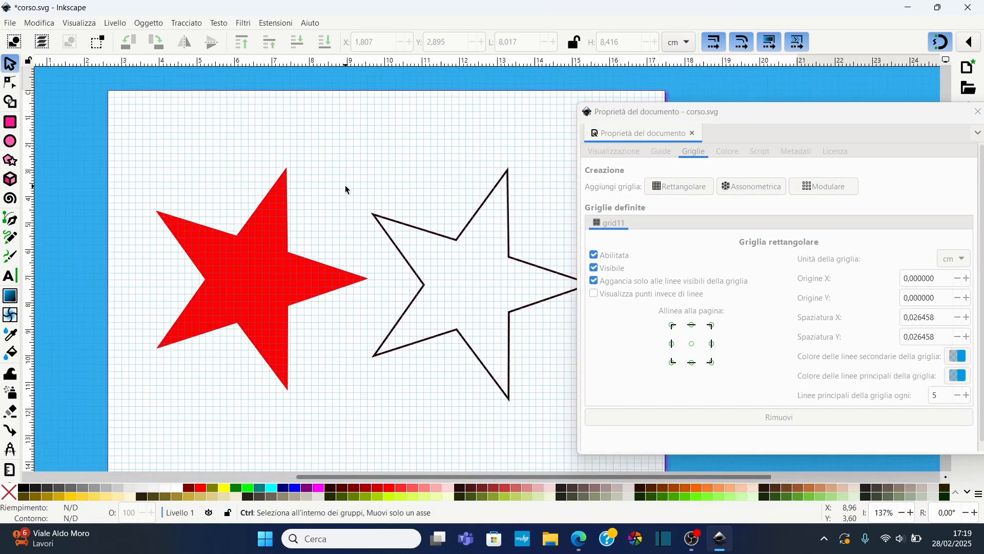
{"action": "scroll", "coordinate": [346, 187], "scroll_direction": "up", "scroll_amount": 2, "text": "ctrl"}
{"action": "scroll", "coordinate": [346, 187], "scroll_direction": "down", "scroll_amount": 4, "text": "ctrl"}
{"action": "scroll", "coordinate": [346, 187], "scroll_direction": "up", "scroll_amount": 2, "text": "ctrl"}
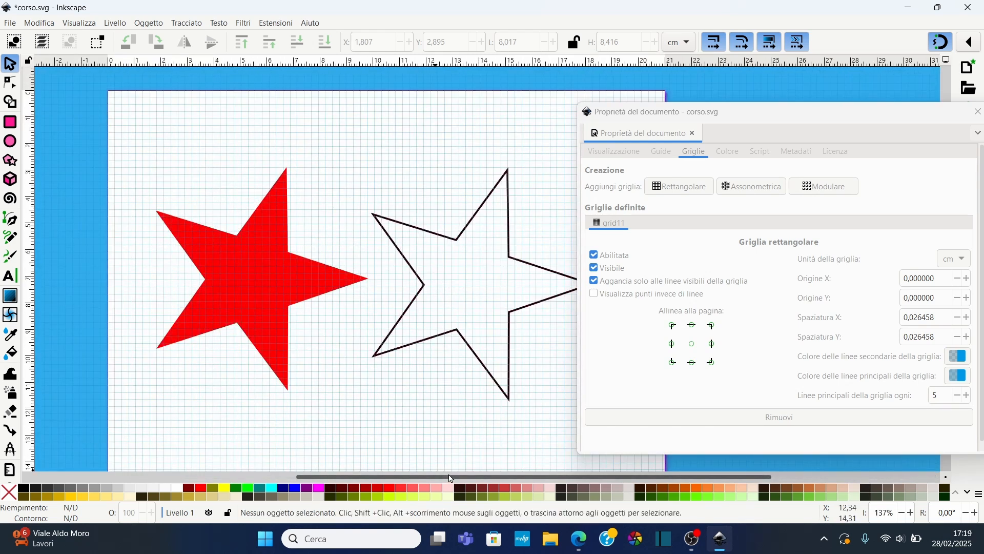
{"action": "left_click_drag", "start_coordinate": [451, 478], "coordinate": [478, 477]}
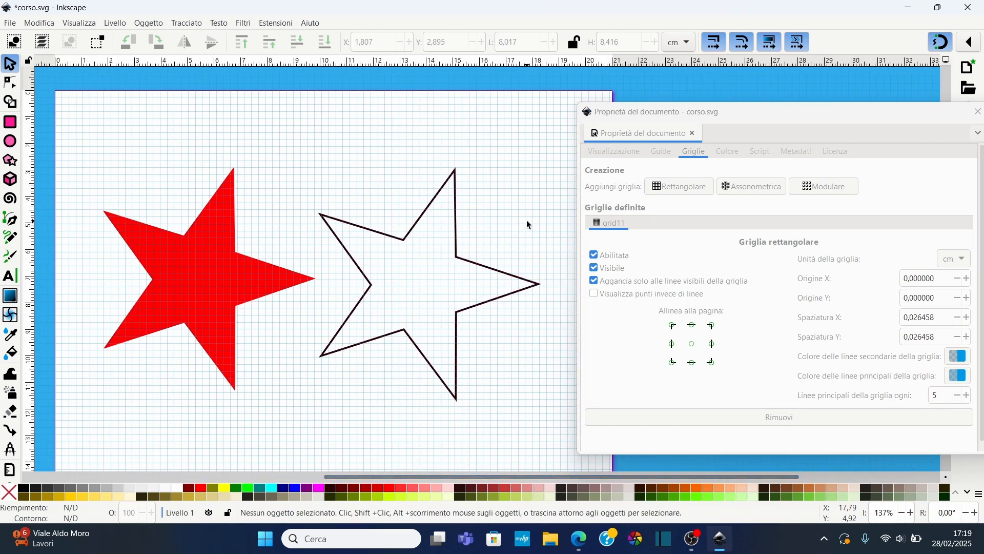
{"action": "left_click", "coordinate": [596, 259]}
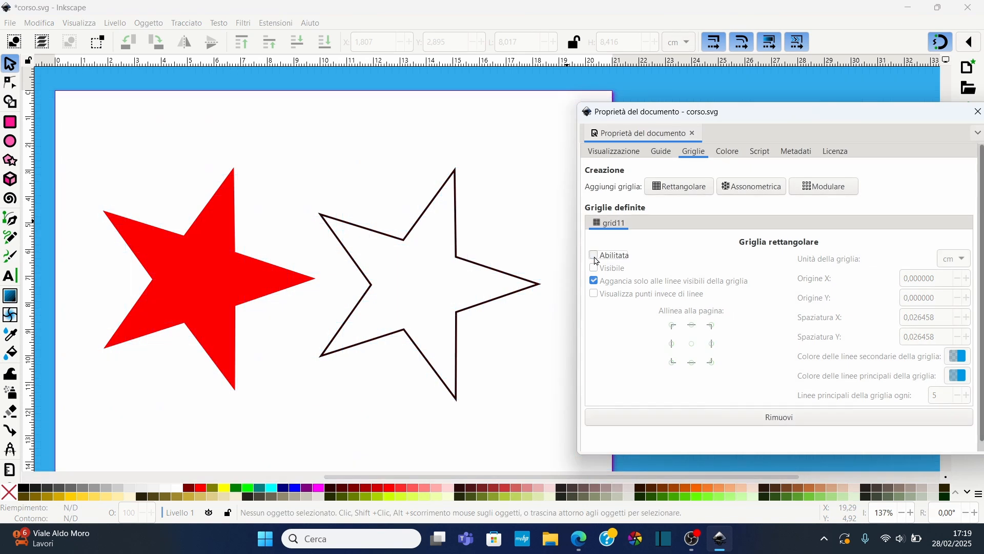
{"action": "left_click", "coordinate": [595, 257]}
{"action": "left_click", "coordinate": [596, 268]}
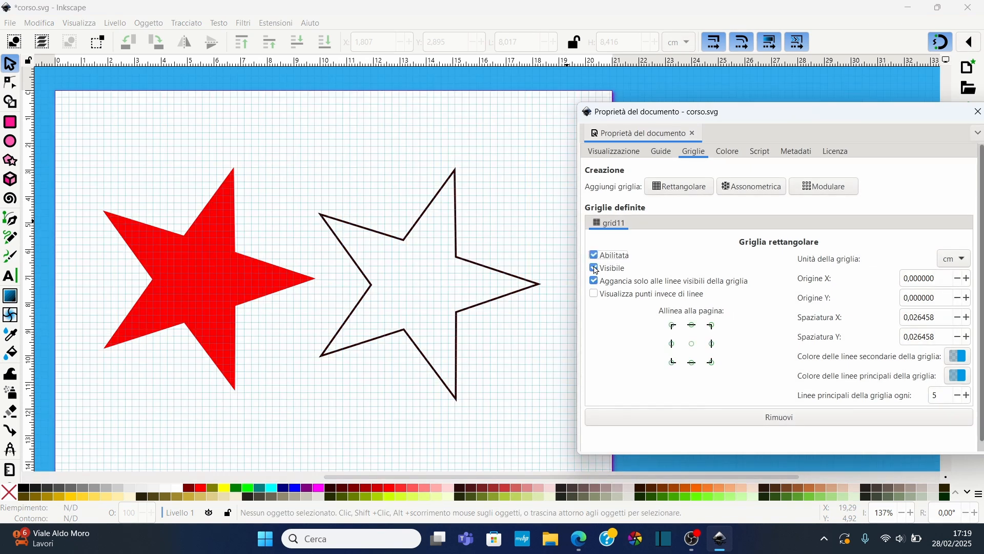
Close Document Properties and move the outlined star so it snaps to the grid
{"action": "left_click", "coordinate": [971, 45]}
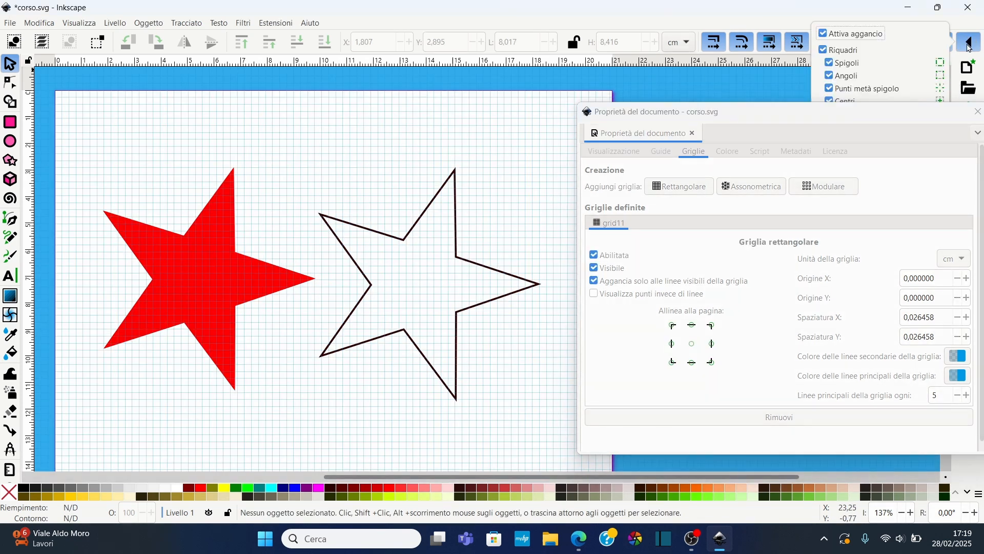
{"action": "left_click", "coordinate": [978, 112]}
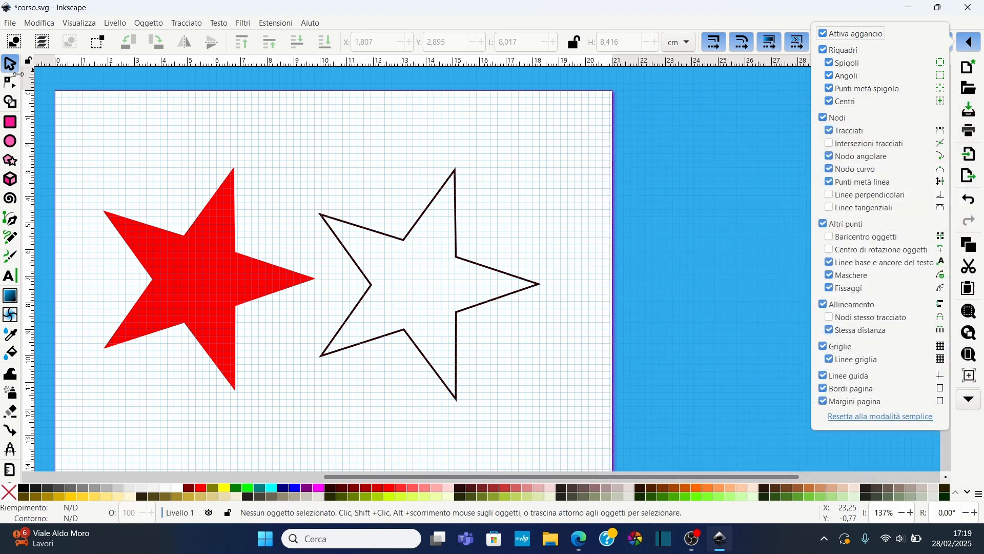
{"action": "left_click", "coordinate": [14, 65]}
{"action": "mouse_move", "coordinate": [424, 225]}
{"action": "left_mouse_down"}
{"action": "mouse_move", "coordinate": [421, 215]}
{"action": "mouse_move", "coordinate": [415, 226]}
{"action": "left_mouse_up"}
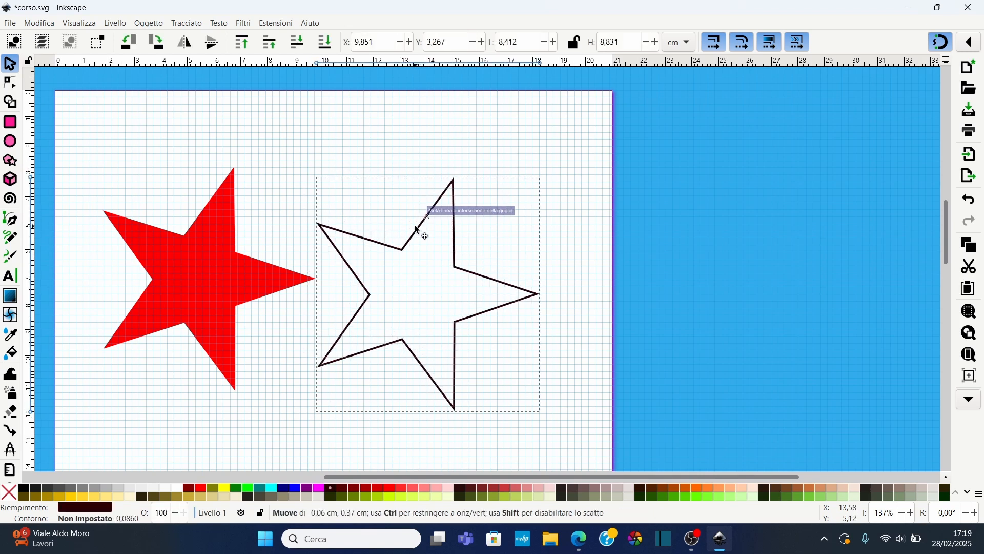
{"action": "mouse_move", "coordinate": [417, 243]}
{"action": "left_mouse_down"}
{"action": "mouse_move", "coordinate": [429, 237]}
{"action": "mouse_move", "coordinate": [417, 229]}
{"action": "left_mouse_up"}
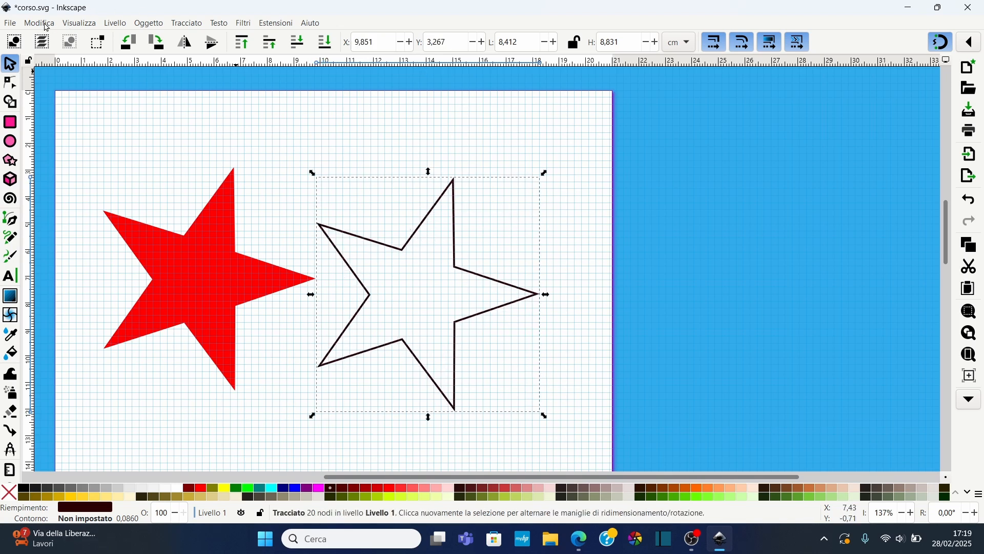
Reopen the document's grid settings and set the grid's Origin X to 0.7 cm
{"action": "left_click", "coordinate": [11, 24]}
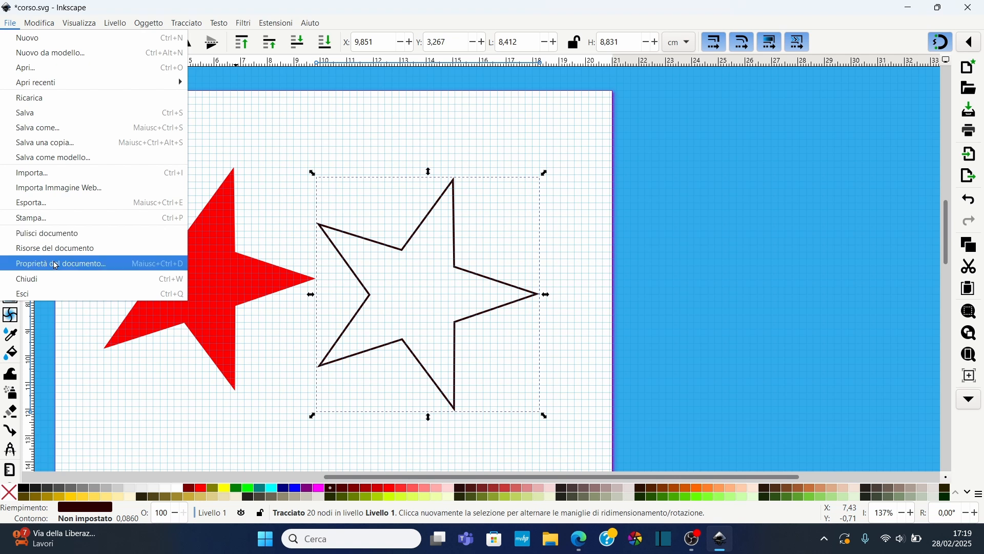
{"action": "left_click", "coordinate": [67, 263]}
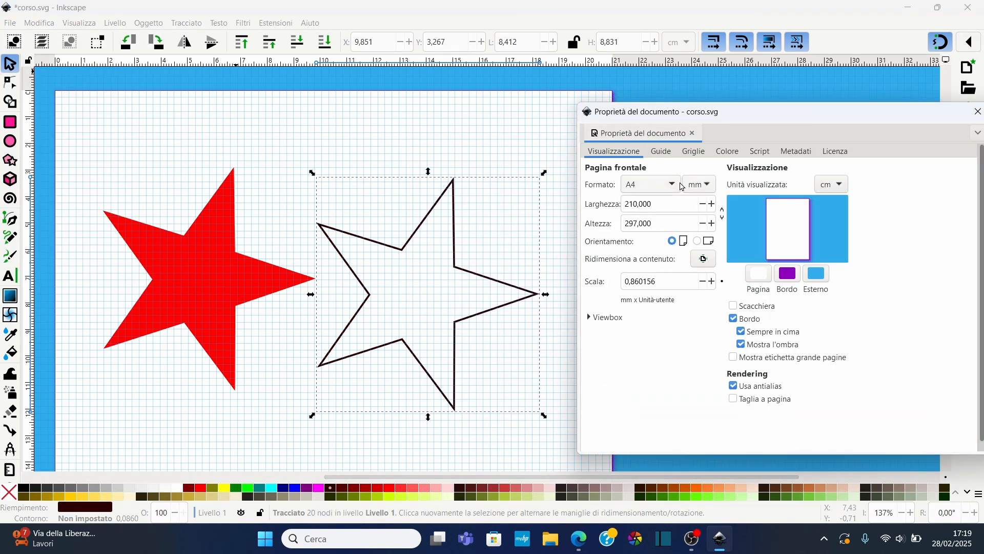
{"action": "left_click", "coordinate": [663, 155]}
{"action": "left_click", "coordinate": [702, 154]}
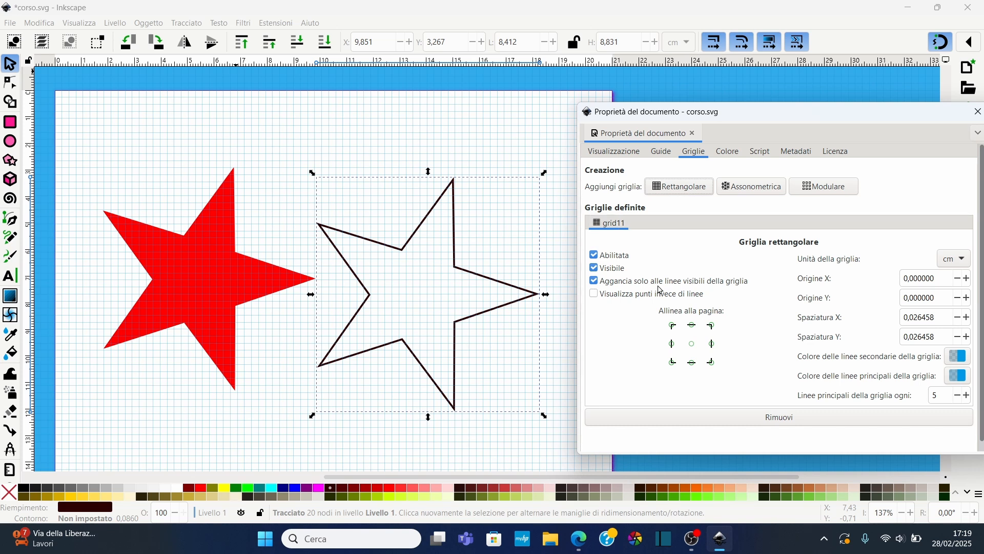
{"action": "left_click", "coordinate": [967, 278]}
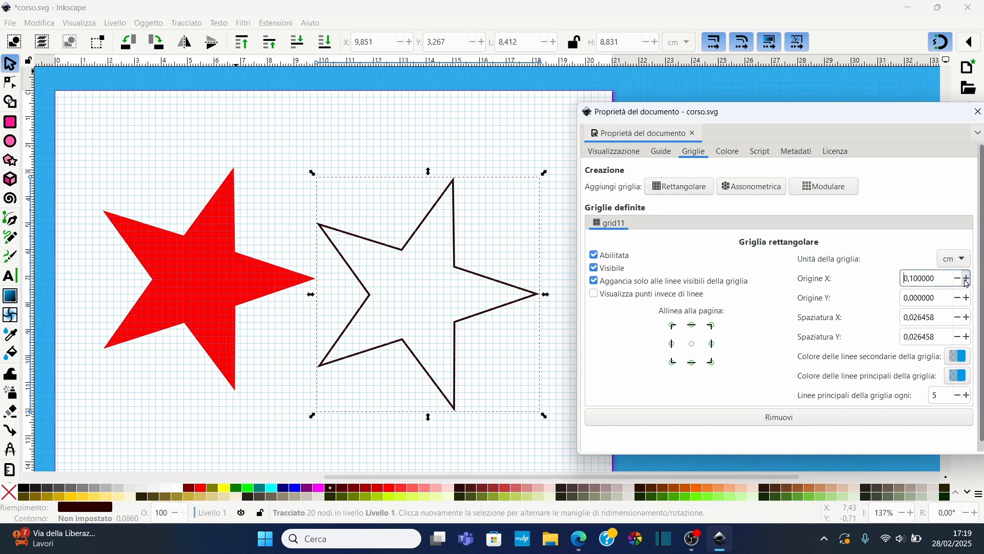
{"action": "left_click", "coordinate": [967, 279]}
{"action": "left_click", "coordinate": [967, 278]}
{"action": "left_click", "coordinate": [967, 278]}
{"action": "left_click", "coordinate": [968, 278]}
{"action": "left_click", "coordinate": [968, 279]}
{"action": "left_click", "coordinate": [967, 278]}
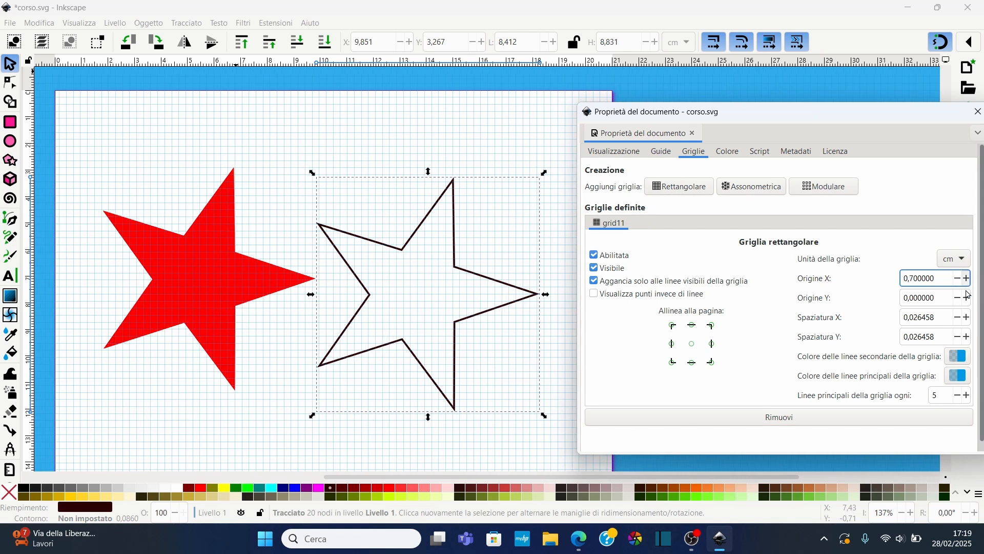
Set the grid's Origin Y to 1 cm and its X spacing to 0.826458 cm
{"action": "left_click", "coordinate": [967, 298]}
{"action": "left_click", "coordinate": [967, 298]}
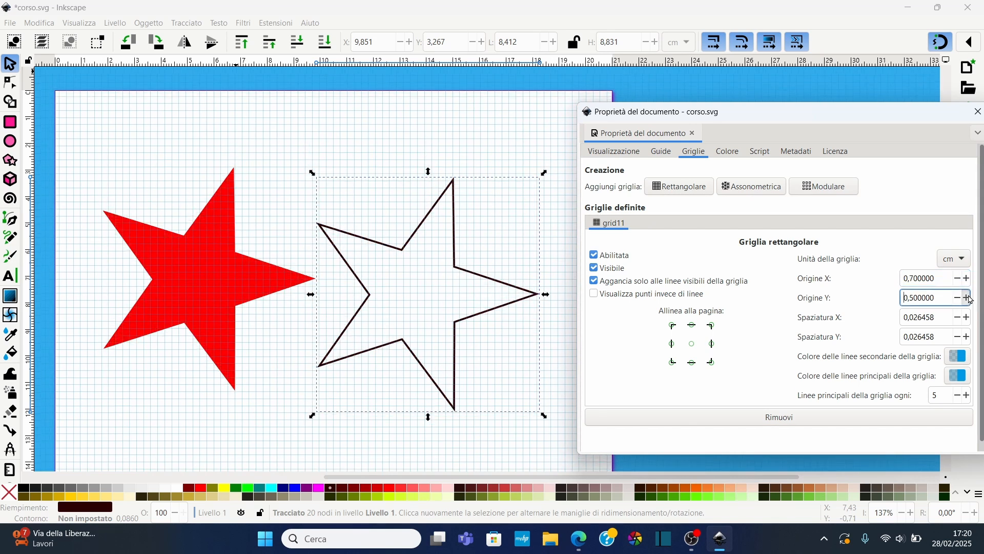
{"action": "left_click", "coordinate": [967, 298]}
{"action": "left_click", "coordinate": [967, 317]}
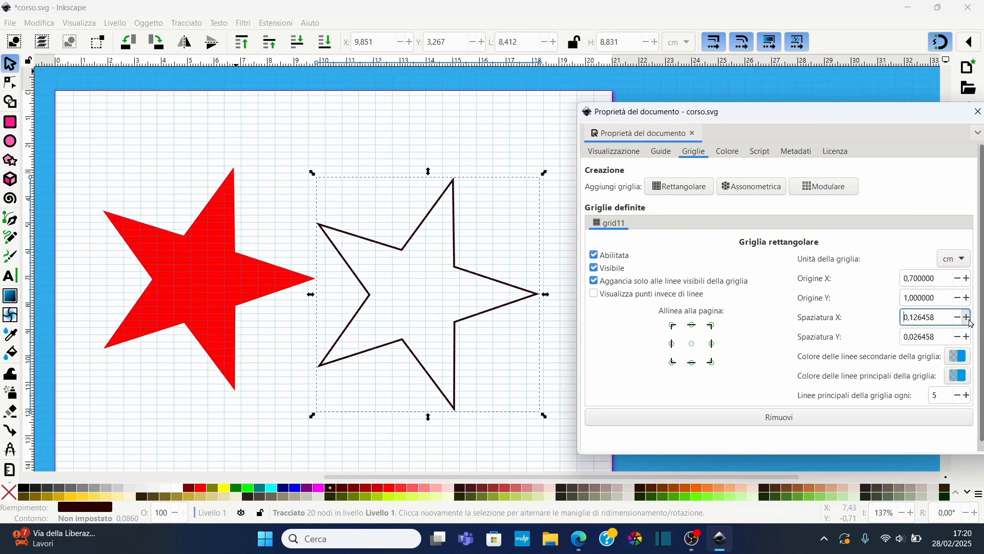
{"action": "left_click", "coordinate": [968, 318]}
{"action": "left_click", "coordinate": [967, 317]}
{"action": "left_click", "coordinate": [967, 317]}
{"action": "left_click", "coordinate": [968, 317]}
{"action": "left_click", "coordinate": [967, 317]}
{"action": "left_click", "coordinate": [968, 317]}
{"action": "left_click", "coordinate": [968, 317]}
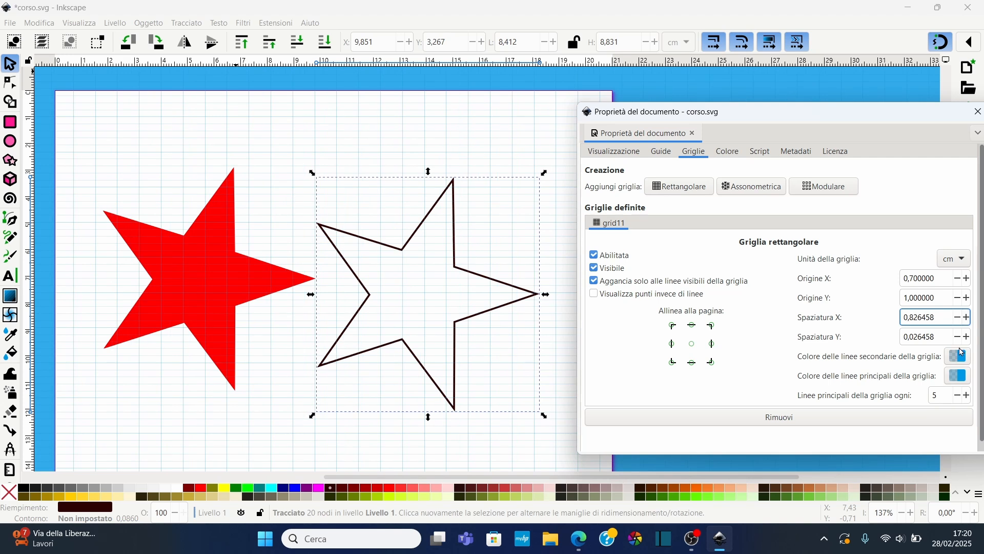
Set the grid's Y spacing to 0.926458 cm and move the outlined star so it snaps to the grid
{"action": "left_click", "coordinate": [967, 337]}
{"action": "left_click", "coordinate": [967, 337]}
{"action": "left_click", "coordinate": [967, 337]}
{"action": "left_click", "coordinate": [967, 337]}
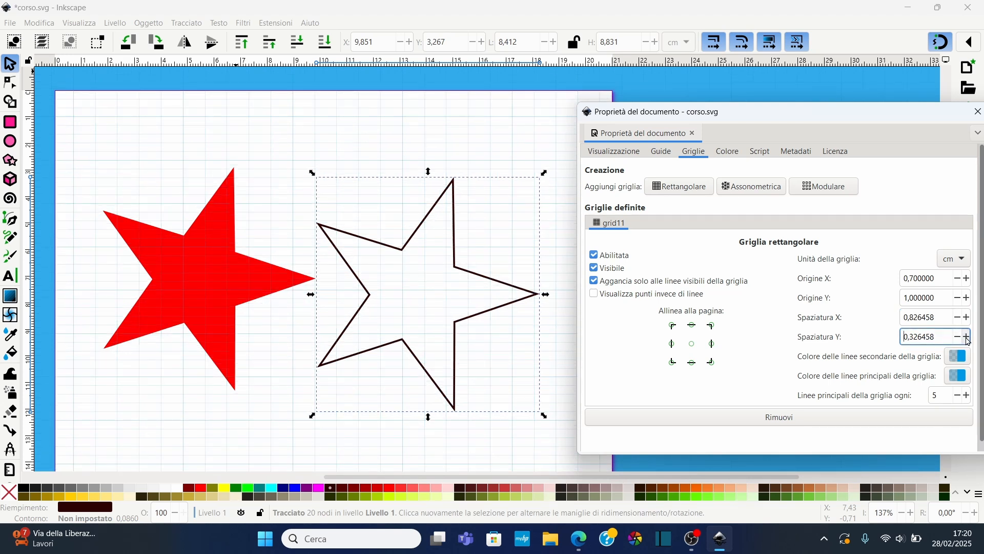
{"action": "left_click", "coordinate": [967, 337]}
{"action": "left_click", "coordinate": [967, 337]}
{"action": "left_click", "coordinate": [967, 338]}
{"action": "left_click", "coordinate": [967, 337]}
{"action": "left_click", "coordinate": [968, 337]}
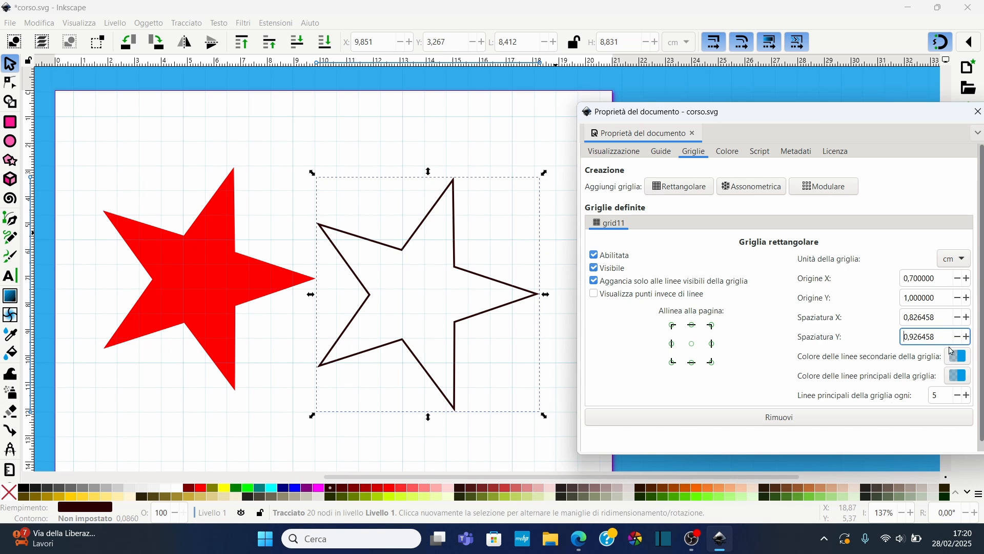
{"action": "left_click", "coordinate": [936, 402]}
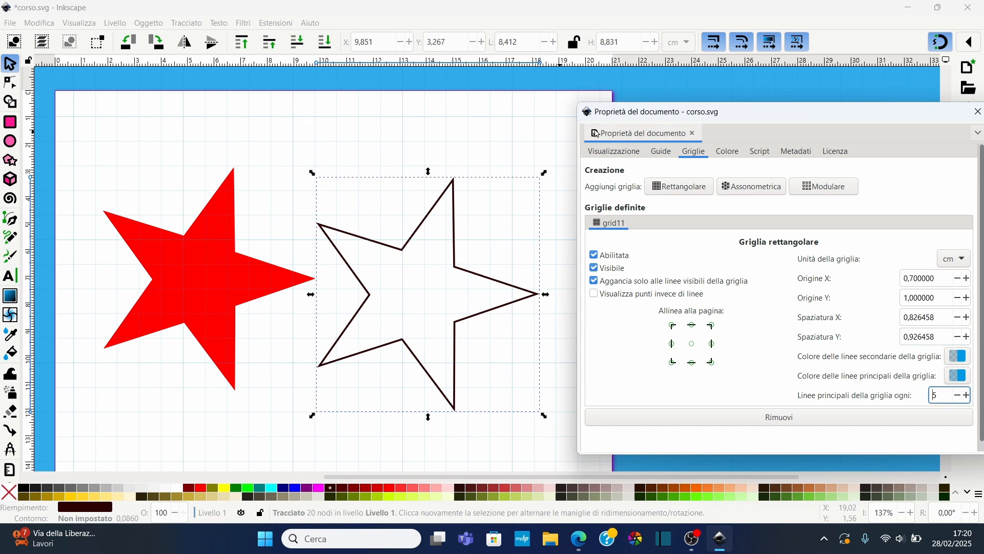
{"action": "left_click_drag", "start_coordinate": [458, 218], "coordinate": [457, 188]}
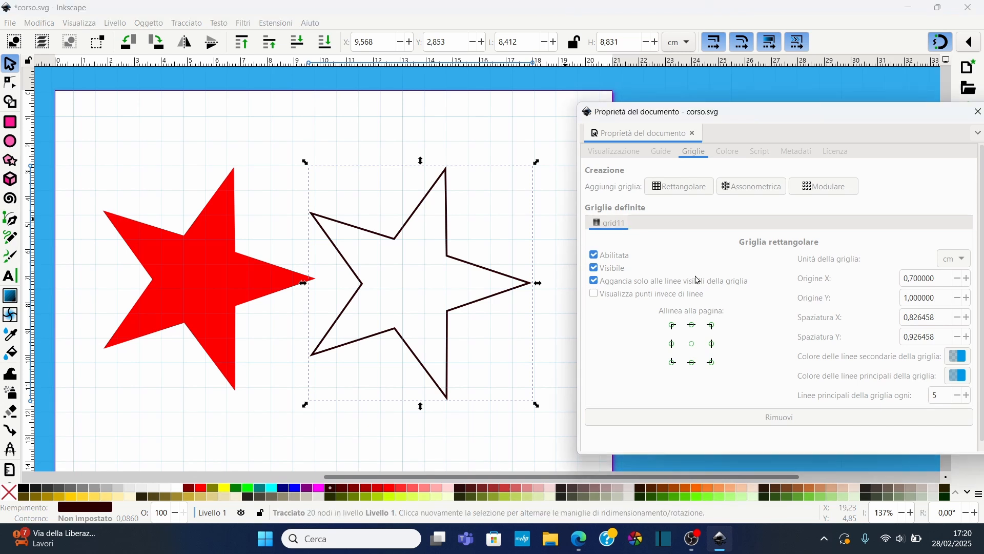
Remove the rectangular grid and add an axonometric grid
{"action": "scroll", "coordinate": [789, 414], "scroll_direction": "down", "scroll_amount": 1}
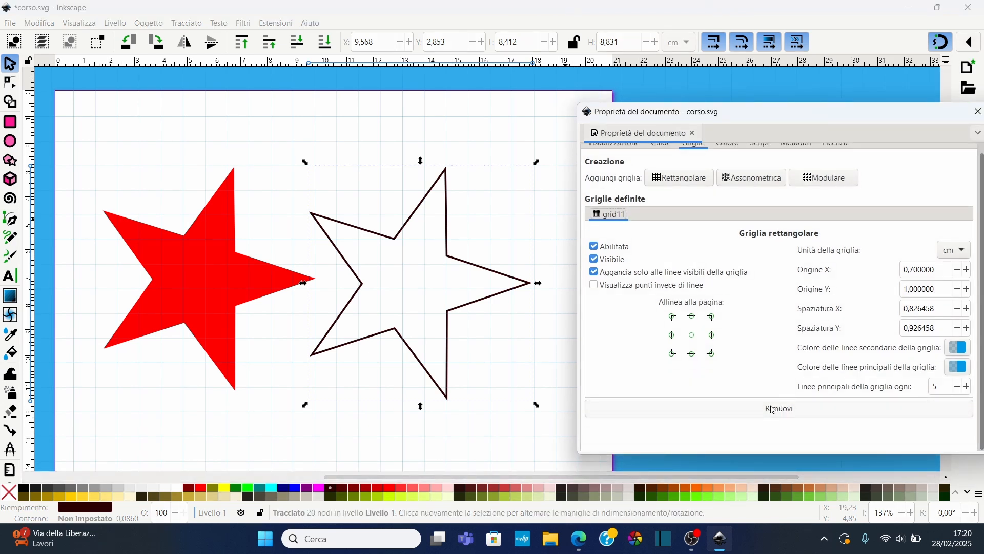
{"action": "left_click", "coordinate": [769, 409]}
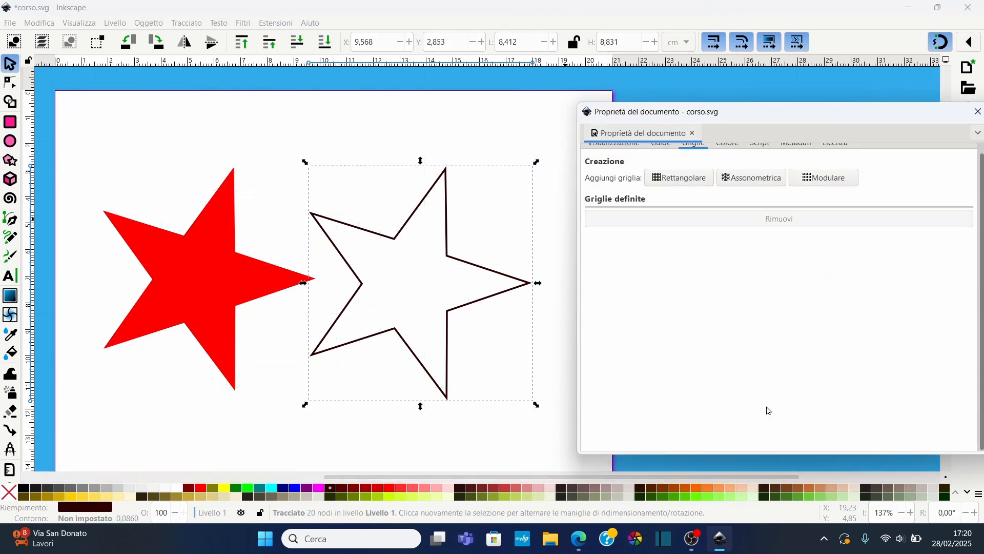
{"action": "left_click", "coordinate": [728, 180]}
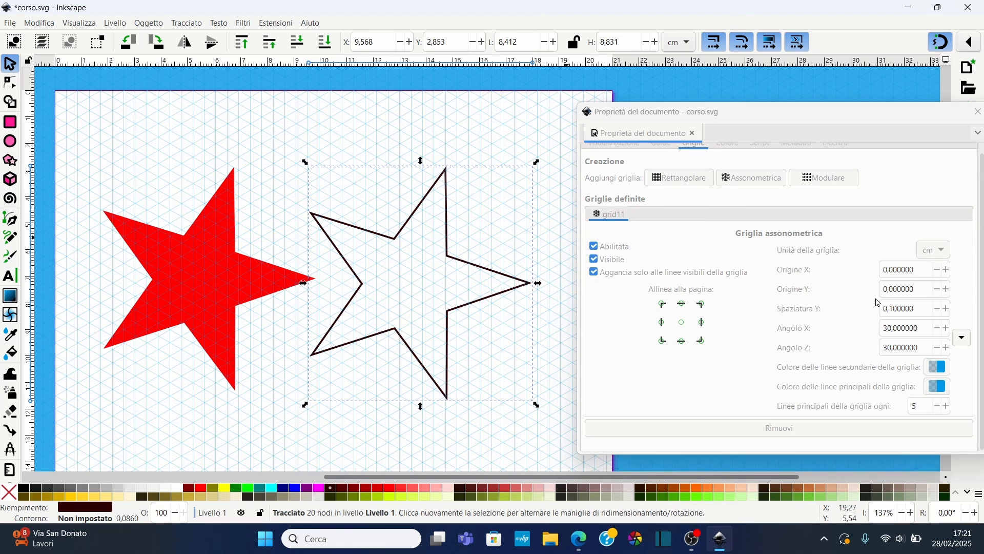
Set the axonometric grid's Origin Y to 0.4 cm
{"action": "left_click", "coordinate": [948, 309]}
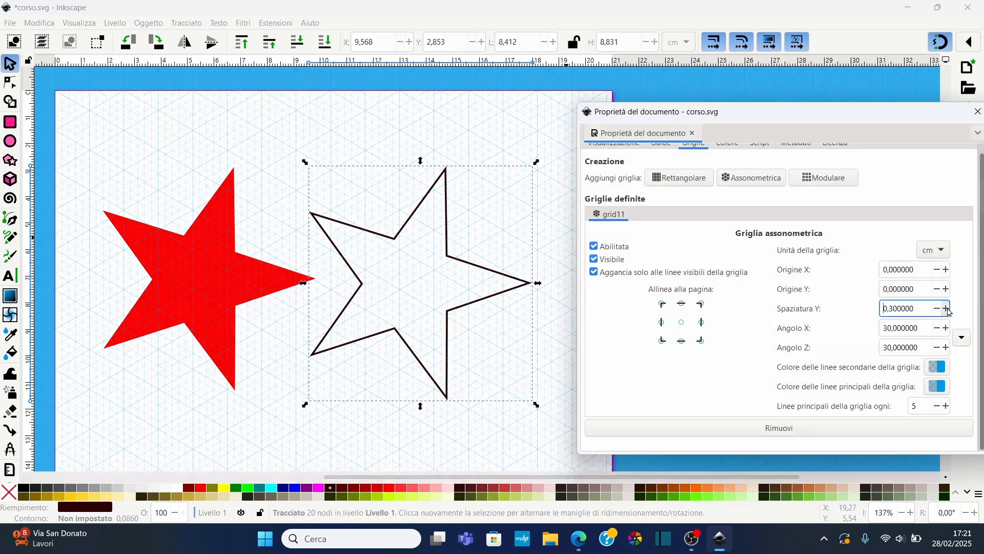
{"action": "left_click", "coordinate": [947, 290]}
{"action": "left_click", "coordinate": [947, 290]}
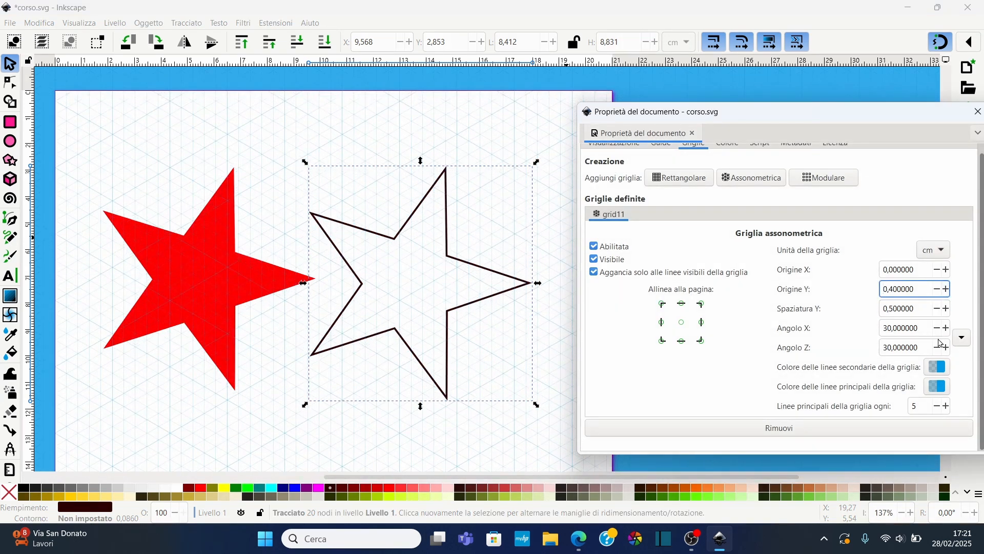
Set the axonometric grid's Angle X and Angle Z to 31.4° and its Spacing Y to 1.5 cm
{"action": "left_click", "coordinate": [948, 328]}
{"action": "left_click", "coordinate": [948, 328]}
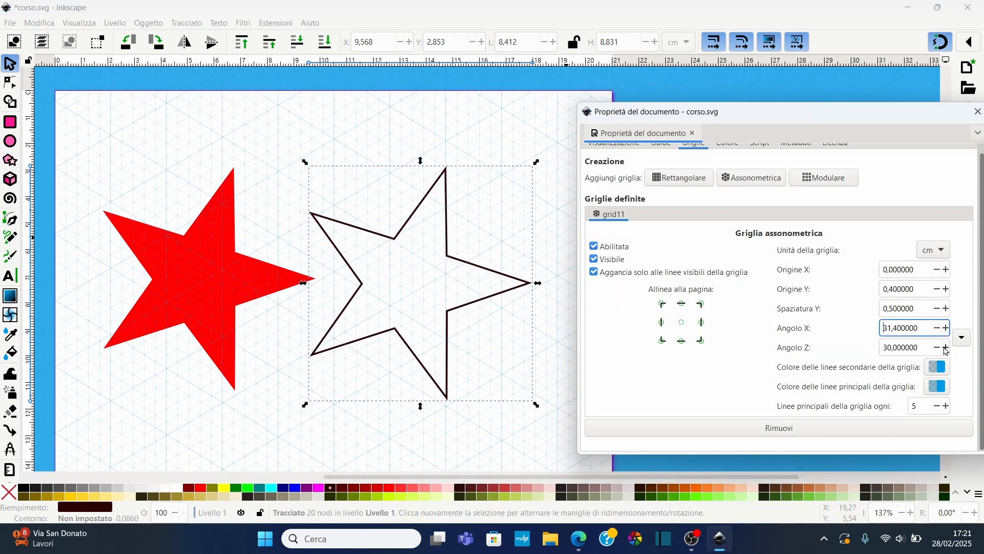
{"action": "left_click", "coordinate": [947, 347]}
{"action": "left_click", "coordinate": [947, 309]}
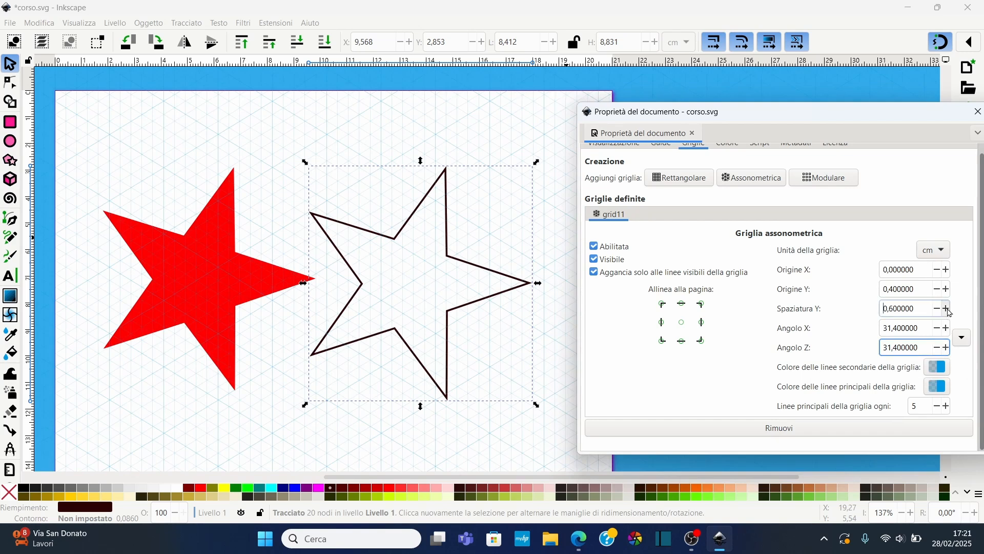
{"action": "left_click", "coordinate": [947, 309]}
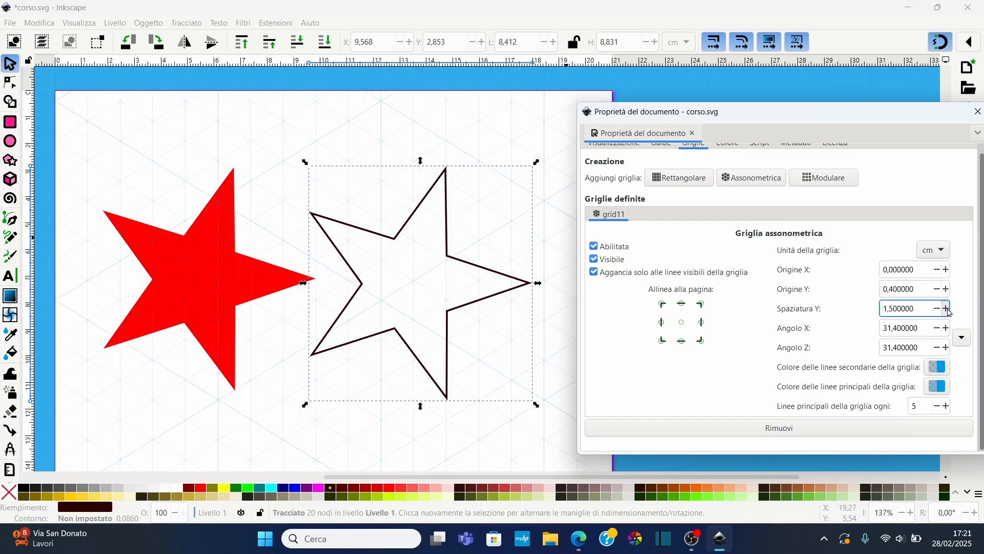
Draw a closed isometric rhombus snapped to the axonometric grid with the Pen tool
{"action": "scroll", "coordinate": [410, 318], "scroll_direction": "down", "scroll_amount": 12}
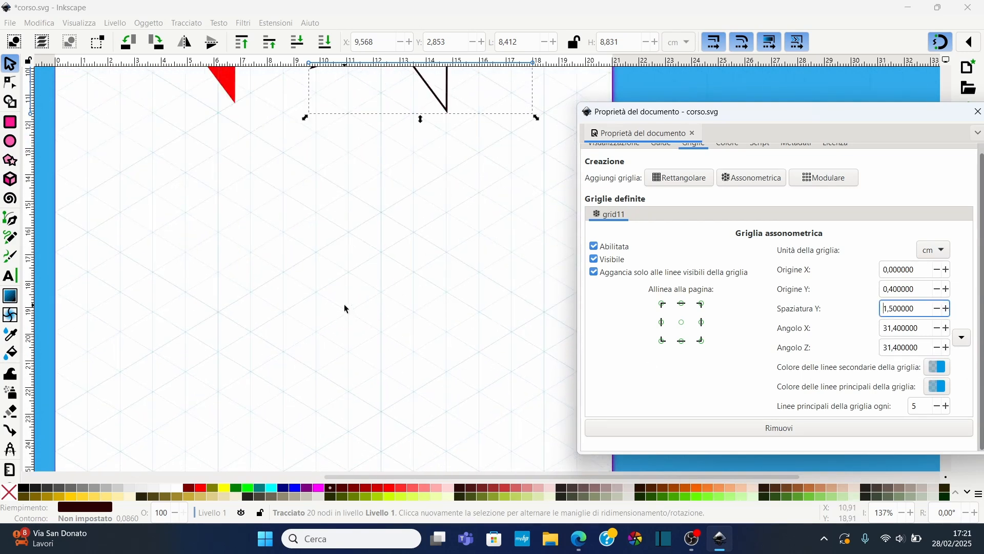
{"action": "left_click", "coordinate": [11, 219]}
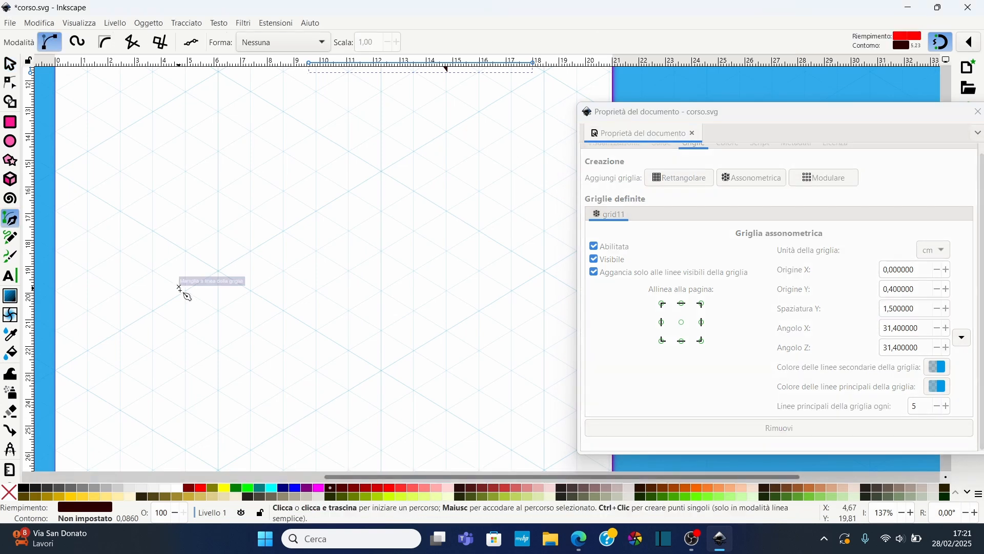
{"action": "left_click", "coordinate": [186, 290]}
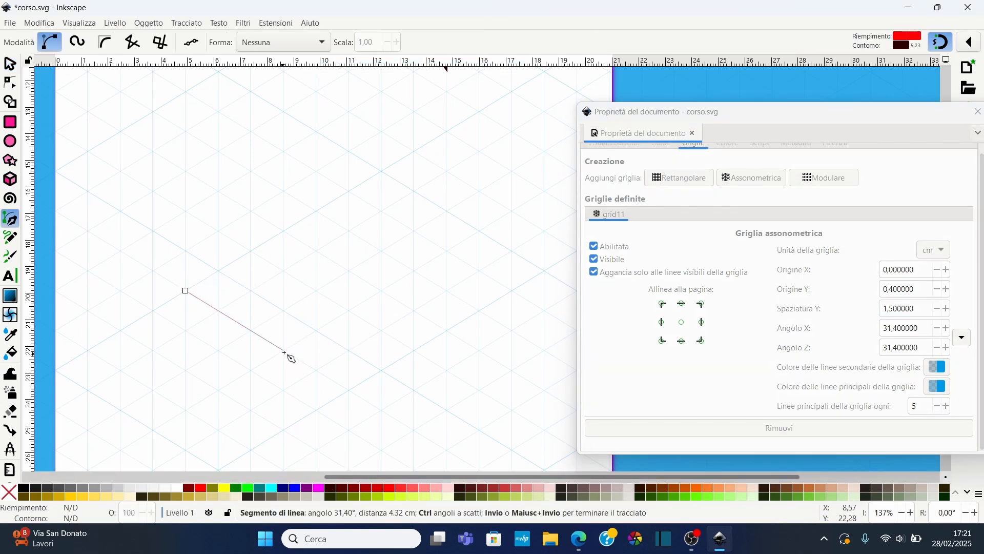
{"action": "left_click", "coordinate": [284, 351]}
{"action": "left_click", "coordinate": [381, 291]}
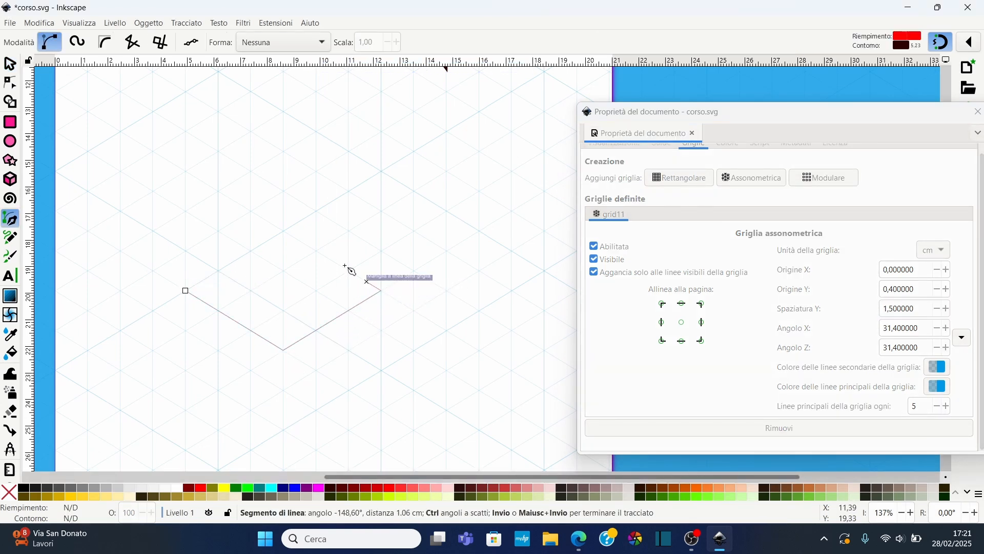
{"action": "left_click", "coordinate": [283, 231]}
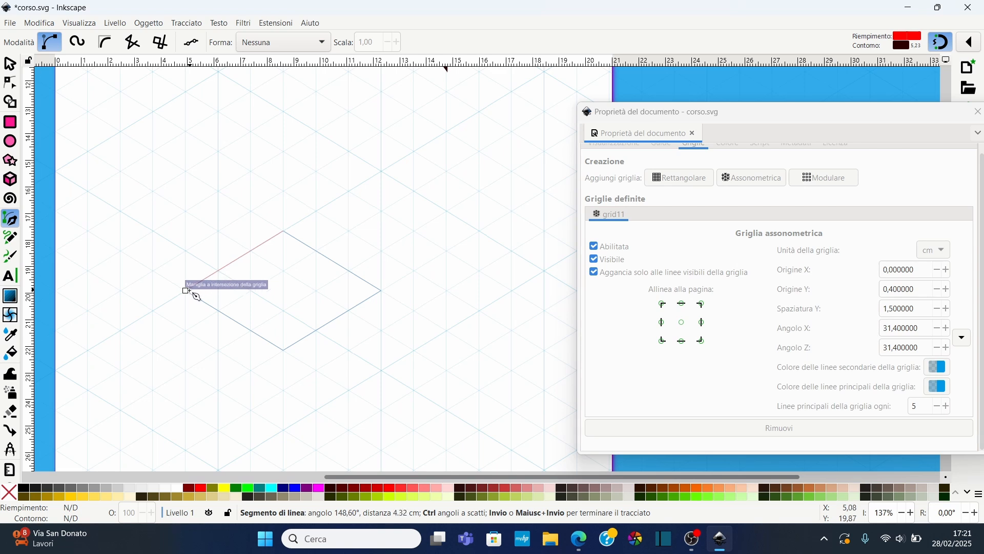
{"action": "left_click", "coordinate": [186, 291]}
{"action": "left_click", "coordinate": [185, 132]}
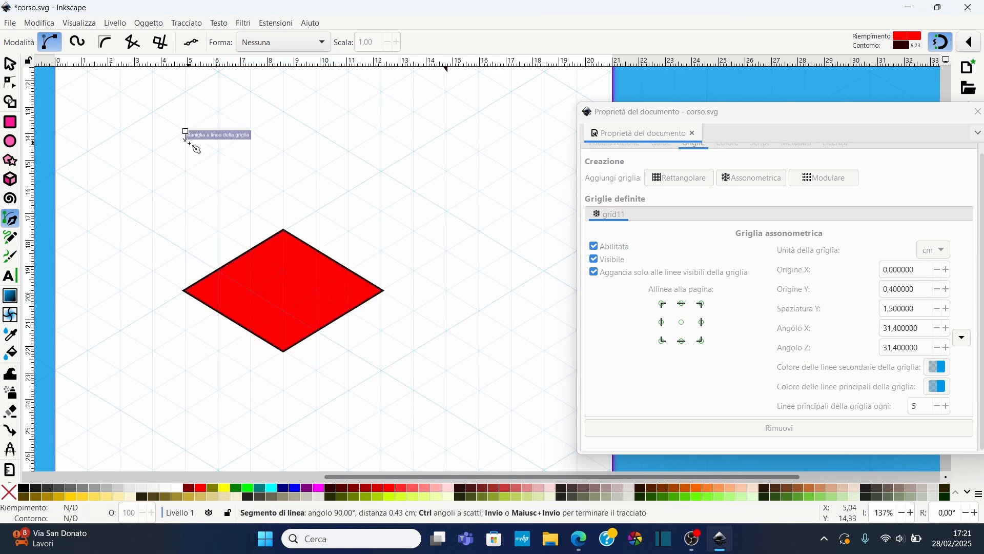
Try to draw the vertical and top edges of an isometric box above the rhombus with the Pen tool
{"action": "double_click", "coordinate": [185, 291]}
{"action": "left_click", "coordinate": [185, 131]}
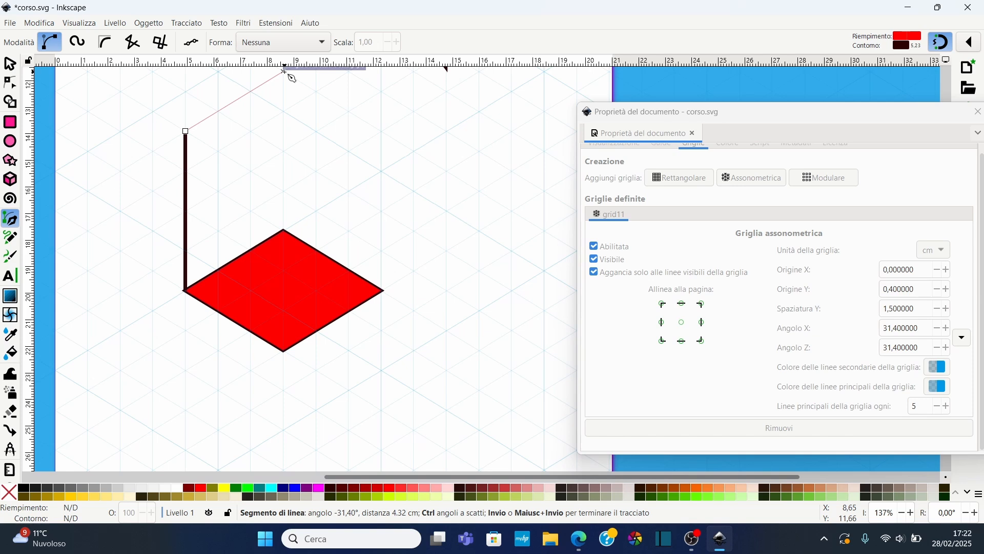
{"action": "left_click", "coordinate": [283, 72]}
{"action": "left_click", "coordinate": [381, 131]}
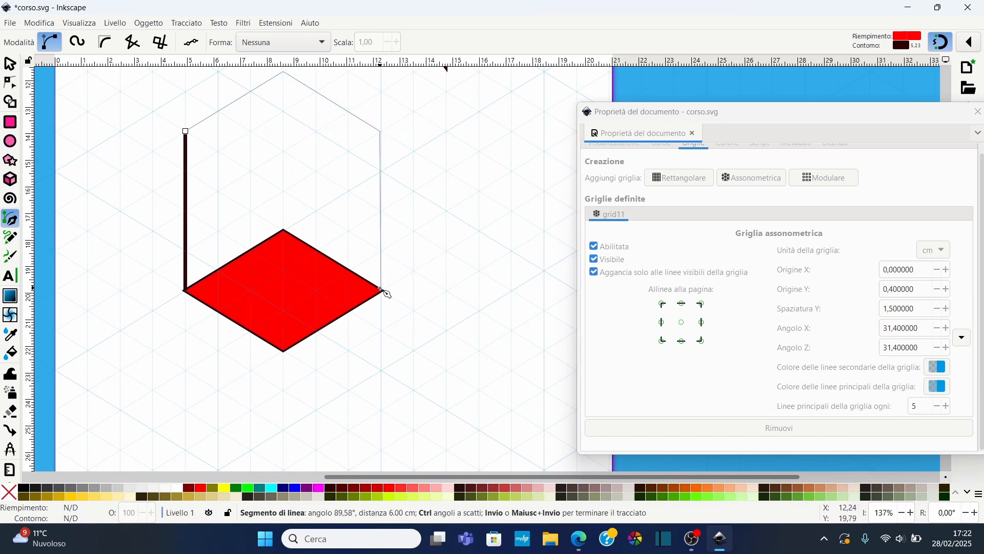
{"action": "left_click", "coordinate": [382, 289]}
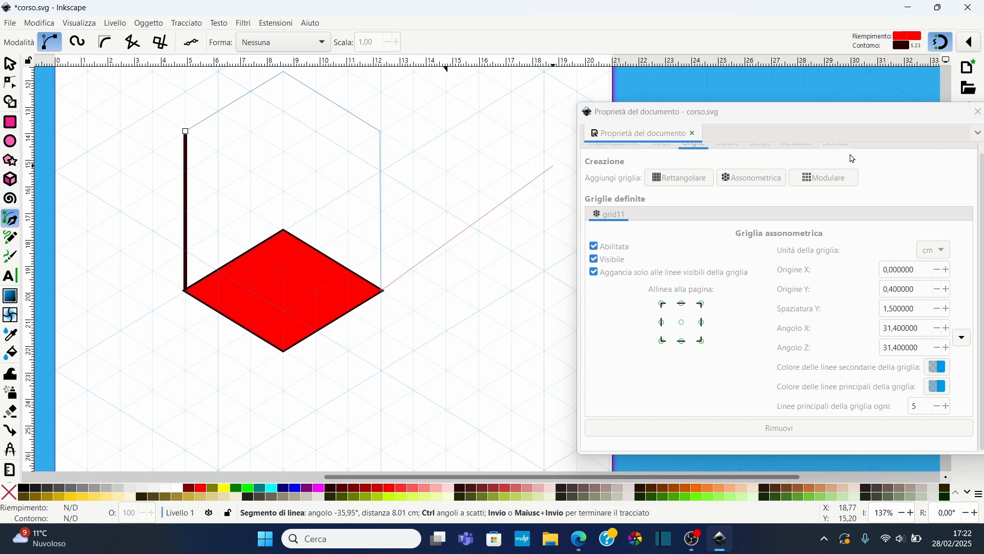
{"action": "left_click", "coordinate": [785, 432]}
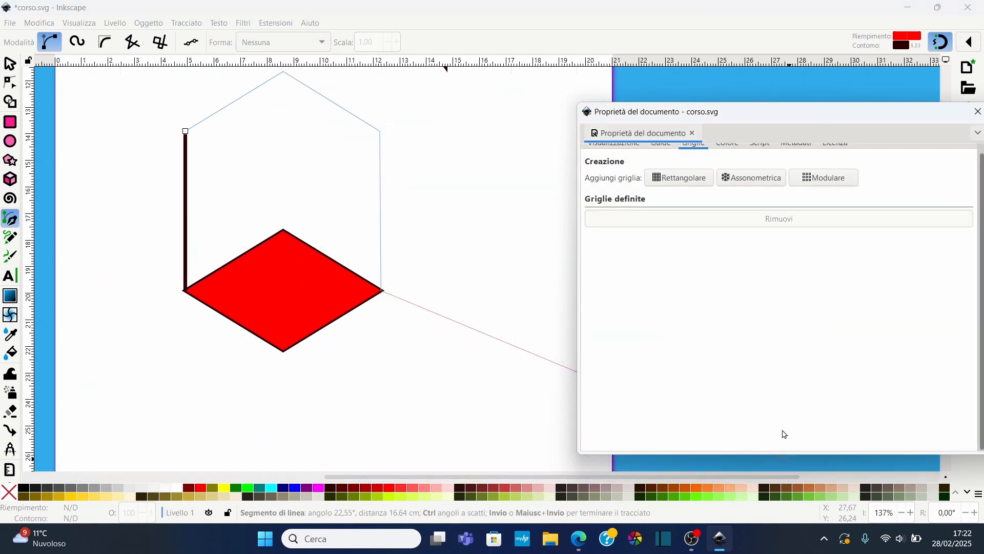
{"action": "key", "text": "ctrl+z"}
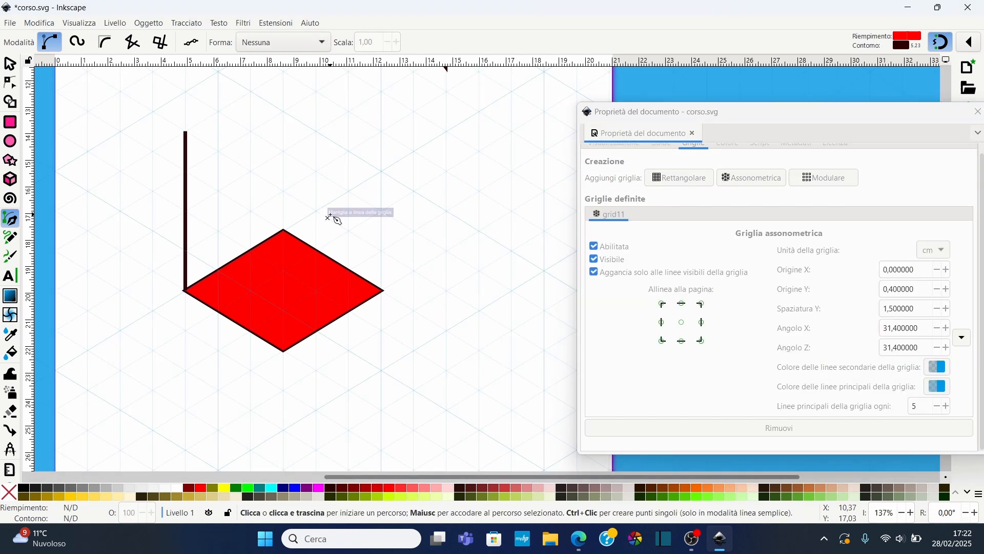
Select the drawn rhombus and edge with a selection box and delete them
{"action": "key", "text": "s"}
{"action": "left_click_drag", "start_coordinate": [154, 124], "coordinate": [433, 396]}
{"action": "key", "text": "Delete"}
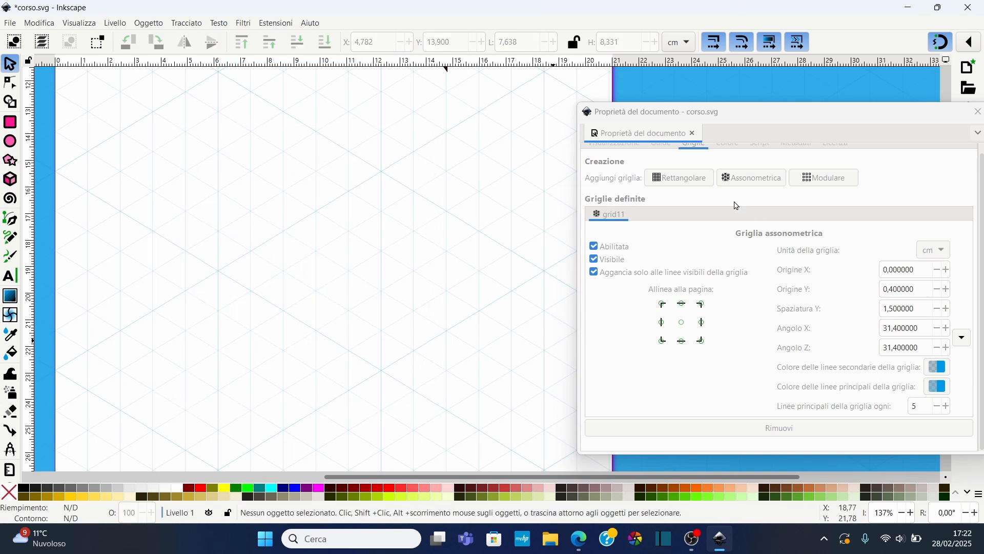
Remove the axonometric grid and add a modular grid
{"action": "left_click", "coordinate": [701, 429]}
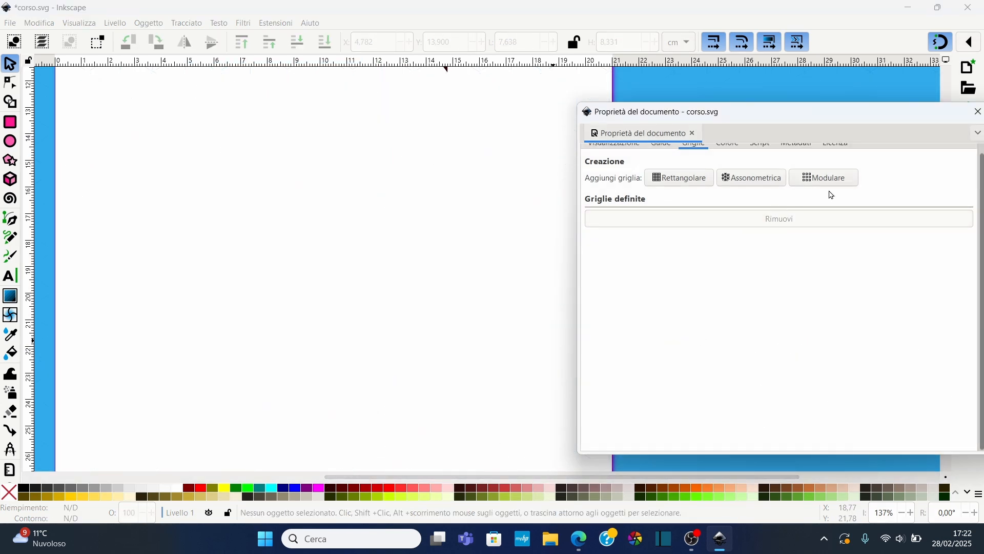
{"action": "scroll", "coordinate": [319, 252], "scroll_direction": "down", "scroll_amount": 2}
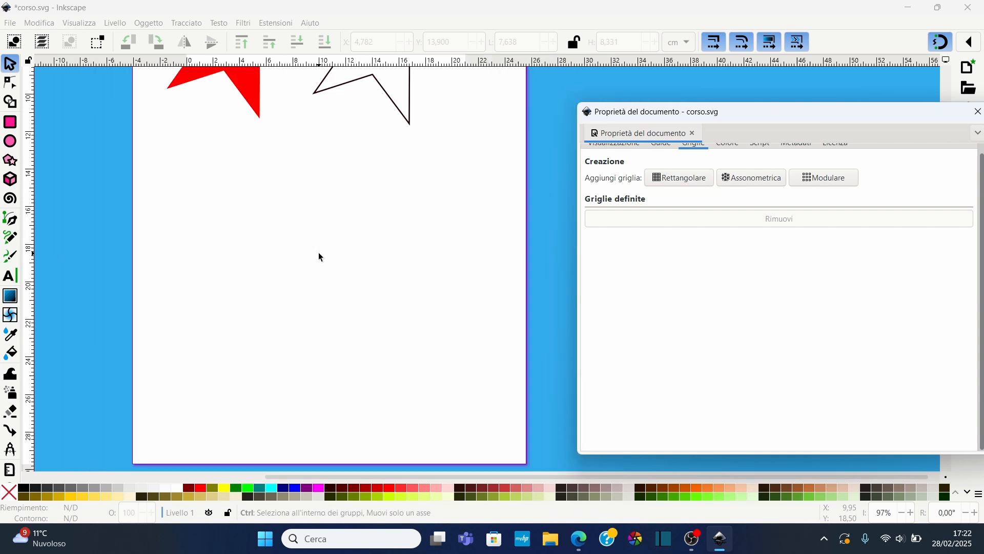
{"action": "left_click", "coordinate": [824, 189]}
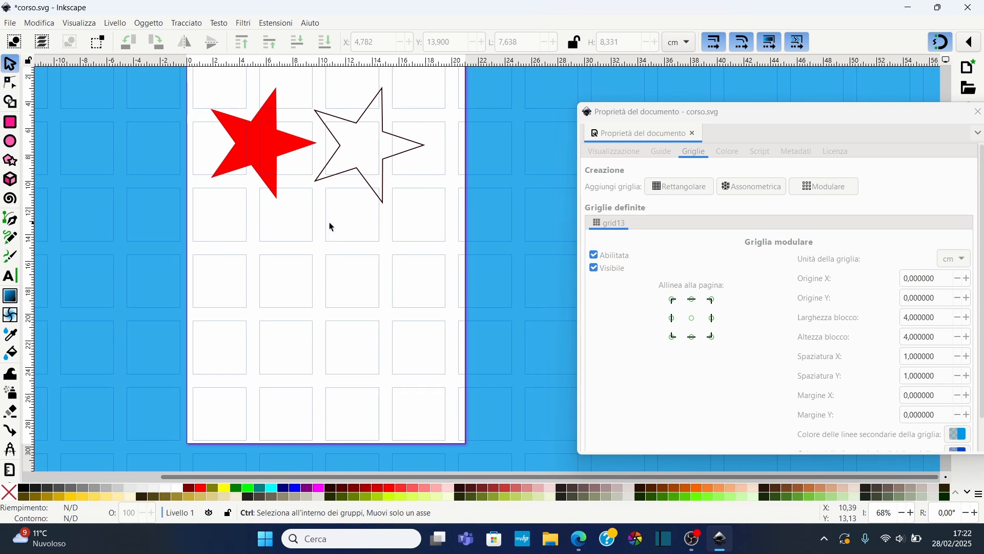
Set the modular grid's block height to 4.4 cm and block width to 1.7 cm
{"action": "left_click", "coordinate": [968, 337]}
{"action": "left_click", "coordinate": [968, 337]}
{"action": "left_click", "coordinate": [968, 337]}
{"action": "left_click", "coordinate": [968, 336]}
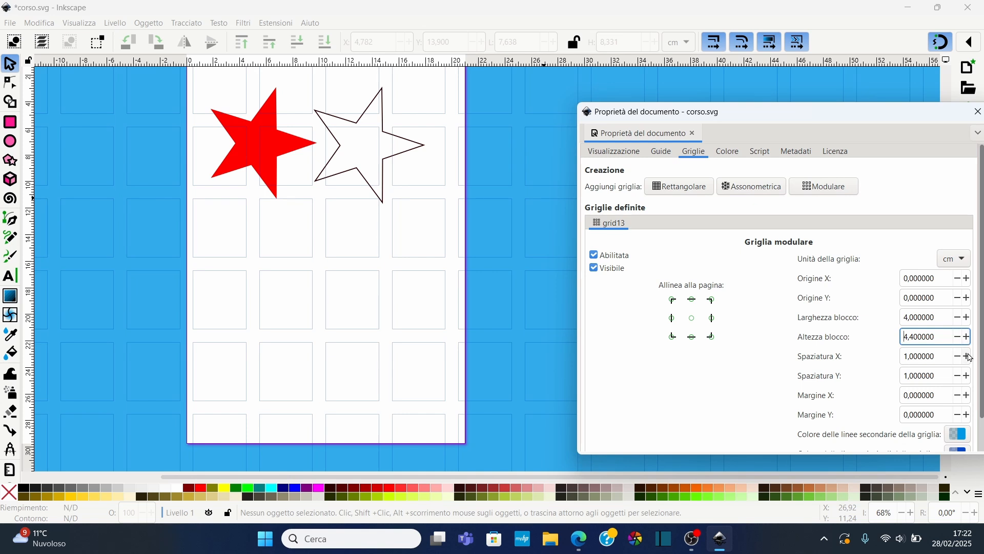
{"action": "left_click", "coordinate": [959, 317]}
{"action": "left_click", "coordinate": [958, 318]}
{"action": "left_click", "coordinate": [958, 318]}
{"action": "left_click", "coordinate": [958, 318]}
{"action": "left_click", "coordinate": [959, 318]}
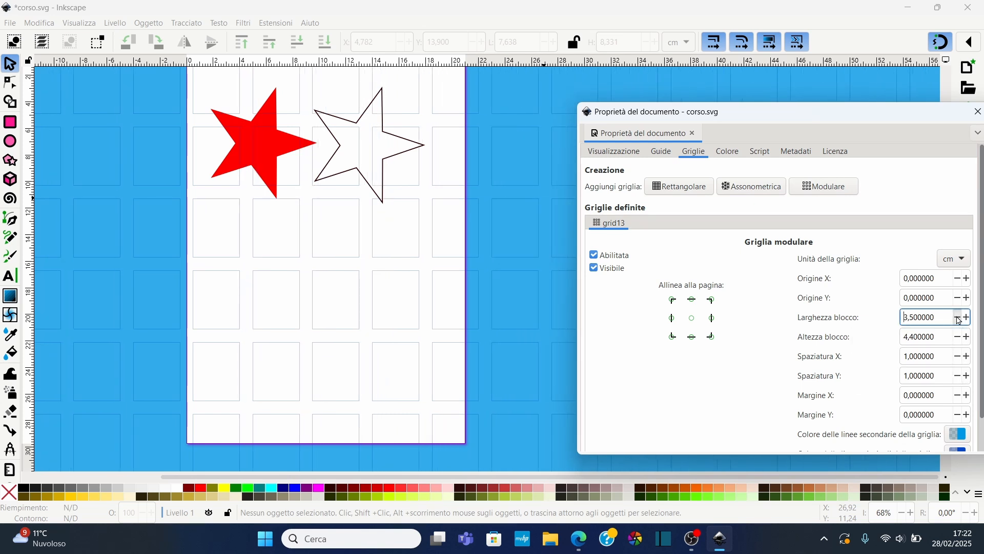
{"action": "left_click", "coordinate": [958, 318]}
{"action": "left_click", "coordinate": [958, 318]}
{"action": "left_click", "coordinate": [958, 318]}
{"action": "left_click", "coordinate": [959, 318]}
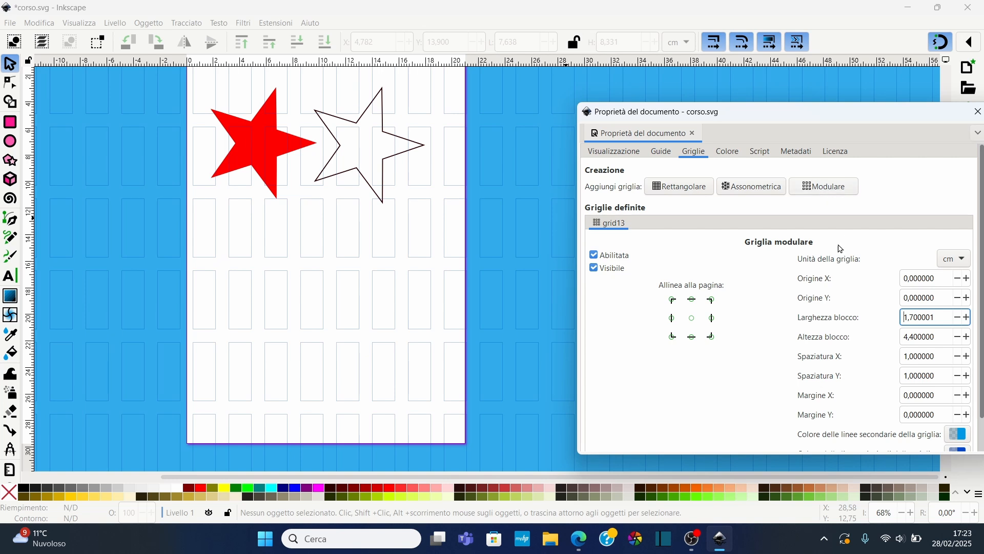
Remove the modular grid from the document
{"action": "scroll", "coordinate": [666, 231], "scroll_direction": "down", "scroll_amount": 1}
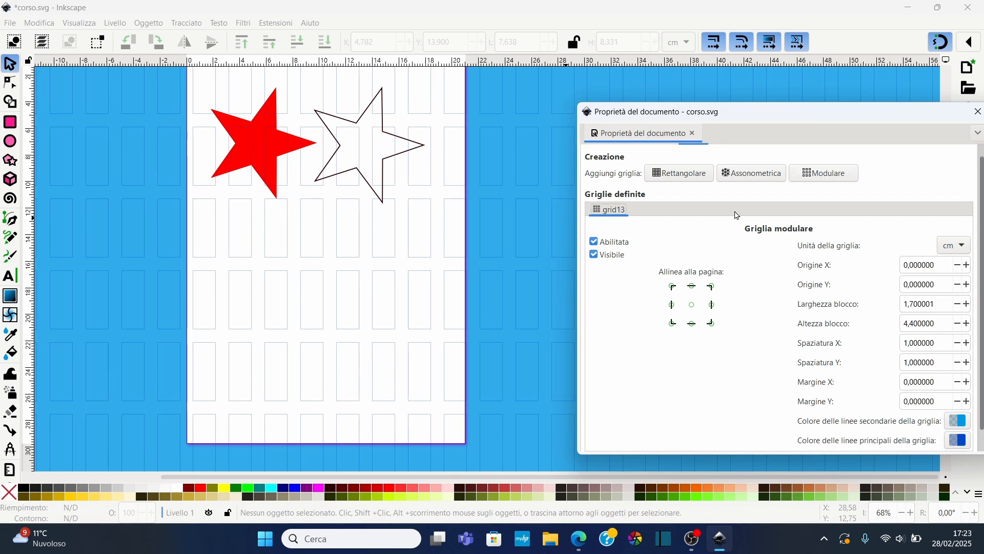
{"action": "scroll", "coordinate": [737, 215], "scroll_direction": "down", "scroll_amount": 1}
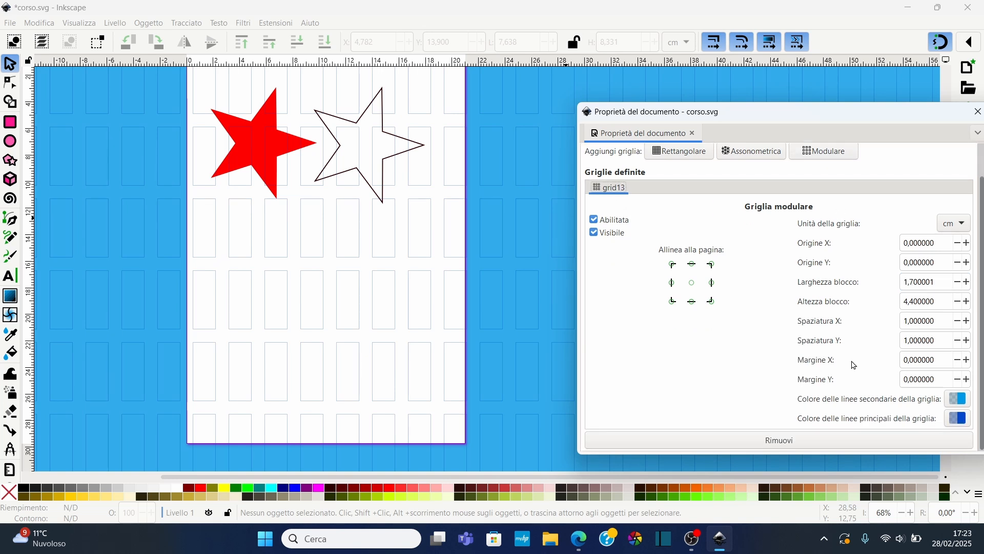
{"action": "left_click", "coordinate": [779, 441]}
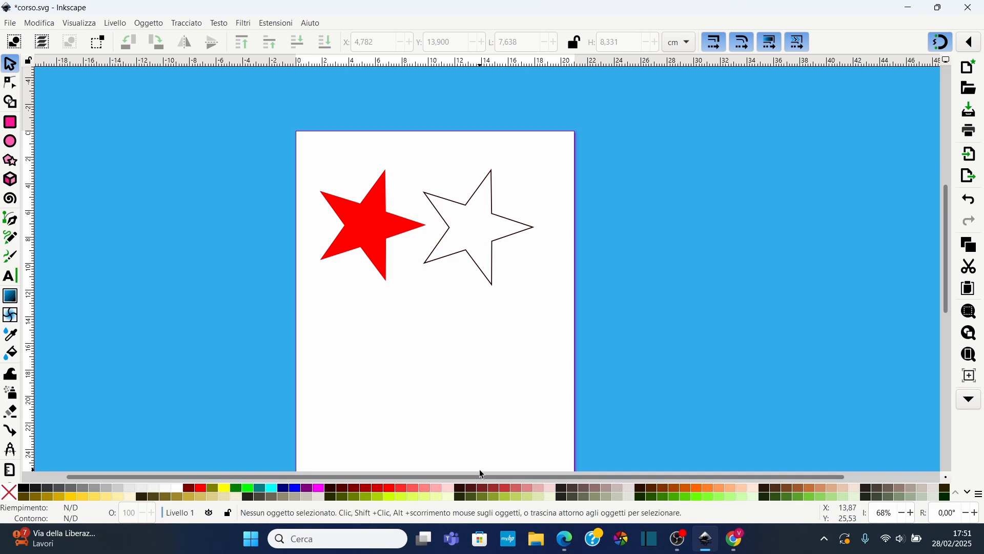
Switch the colour palette to Gold
{"action": "left_click", "coordinate": [979, 495]}
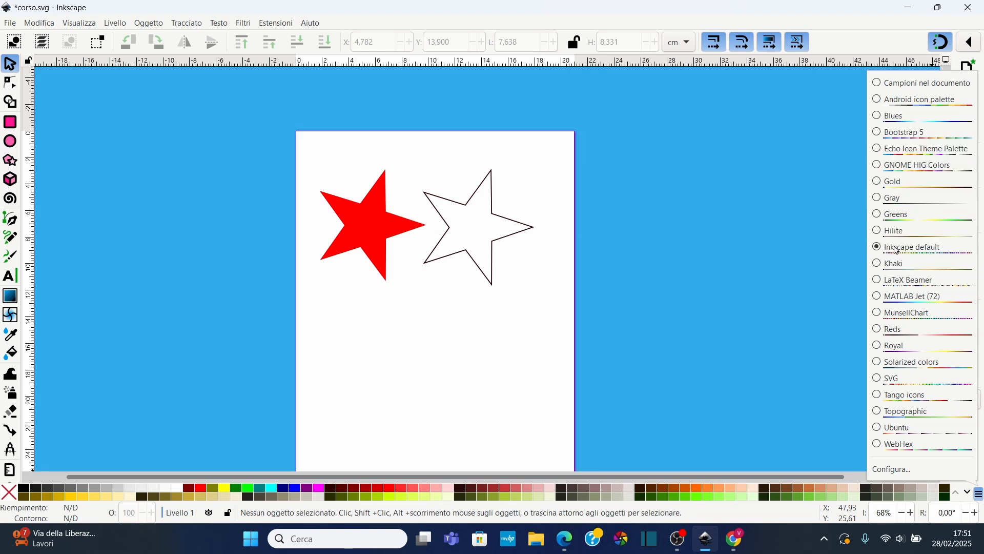
{"action": "left_click", "coordinate": [889, 183]}
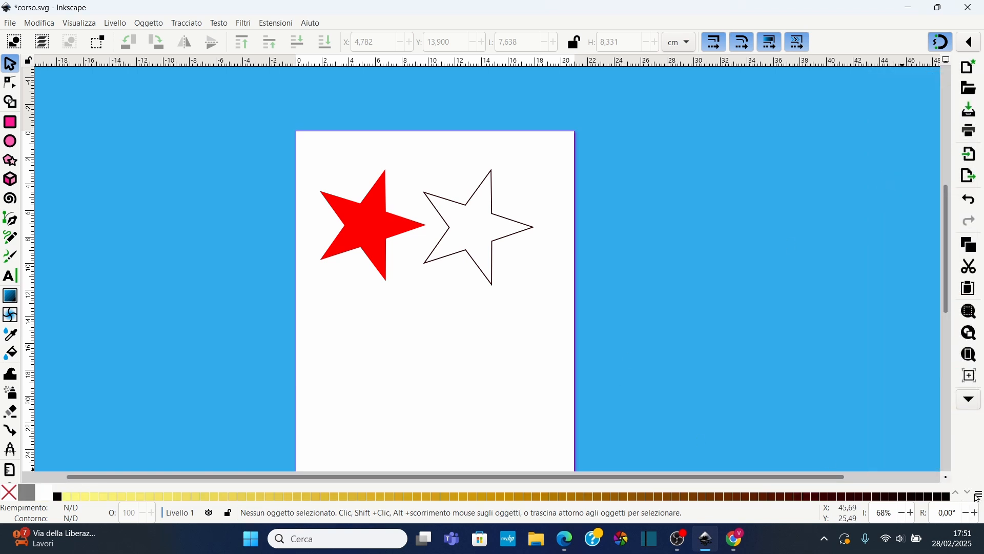
Switch the colour palette to Blues and scroll through its swatches
{"action": "left_click", "coordinate": [979, 496]}
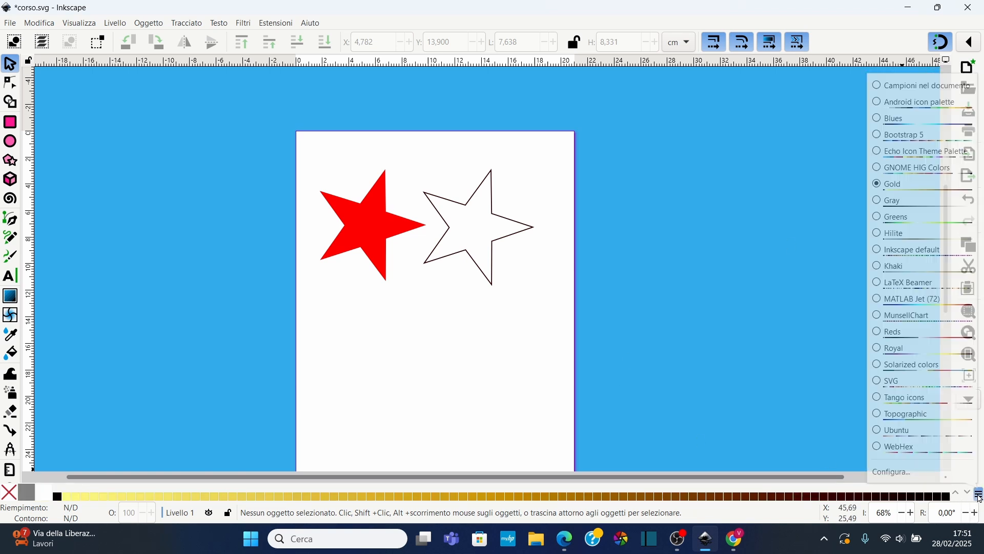
{"action": "left_click", "coordinate": [880, 116]}
{"action": "left_click", "coordinate": [972, 495]}
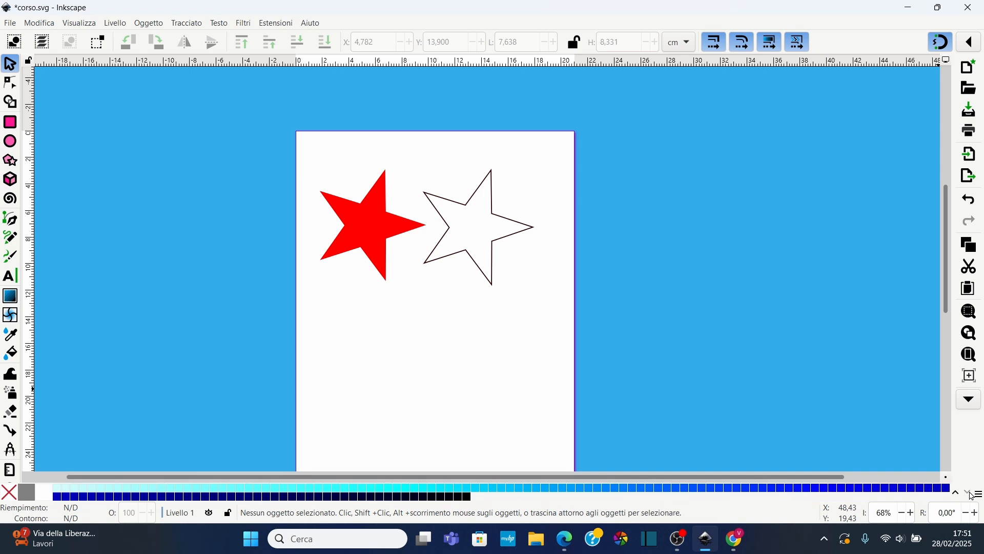
{"action": "left_click", "coordinate": [957, 495]}
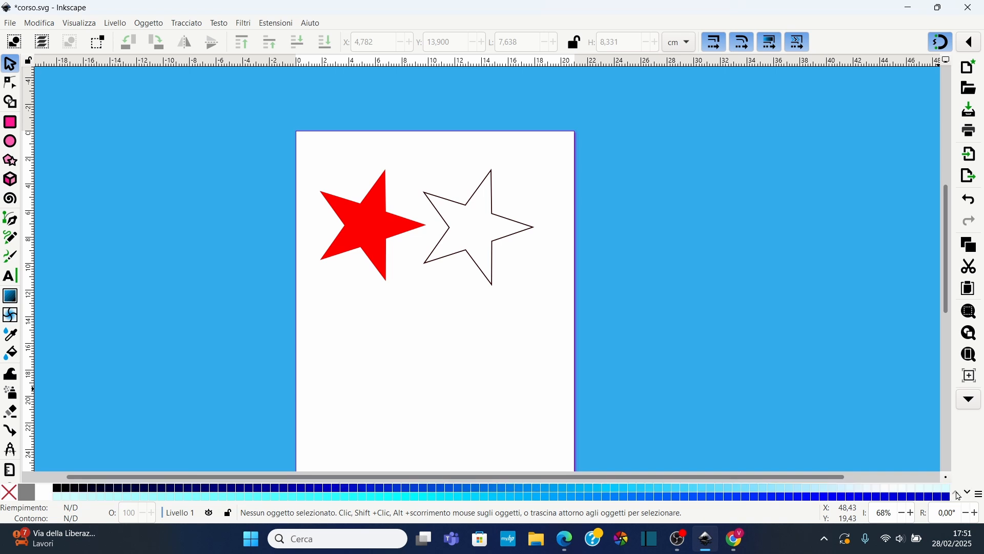
Switch the colour palette to Inkscape default and scroll through its swatch rows
{"action": "left_click", "coordinate": [980, 496]}
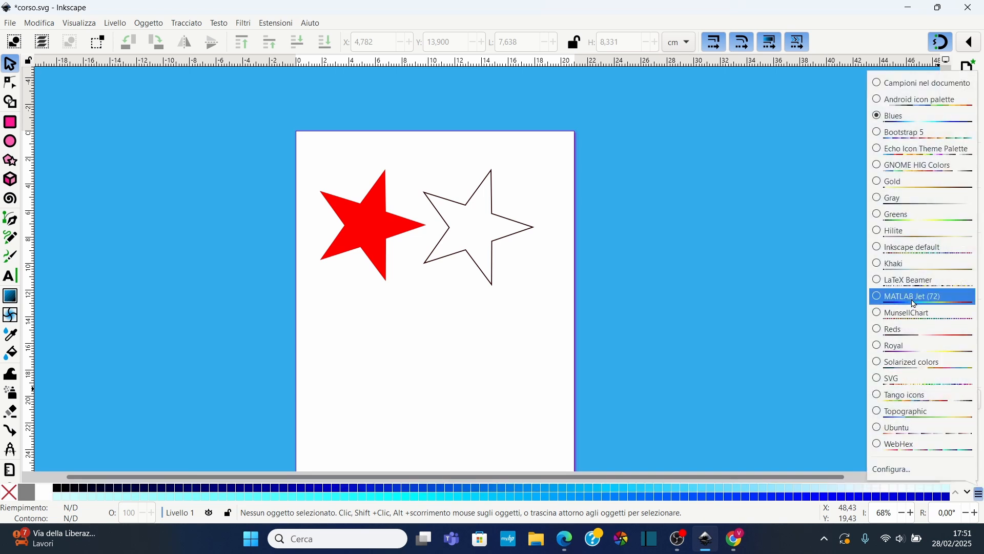
{"action": "left_click", "coordinate": [902, 253]}
{"action": "left_click", "coordinate": [968, 493]}
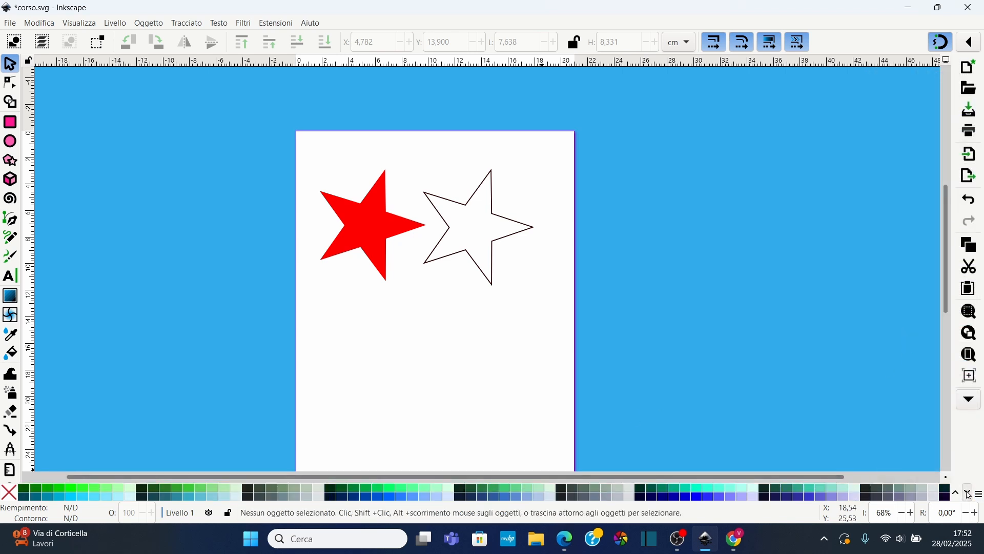
{"action": "left_click", "coordinate": [968, 494]}
{"action": "left_click", "coordinate": [957, 493]}
{"action": "left_click", "coordinate": [957, 493]}
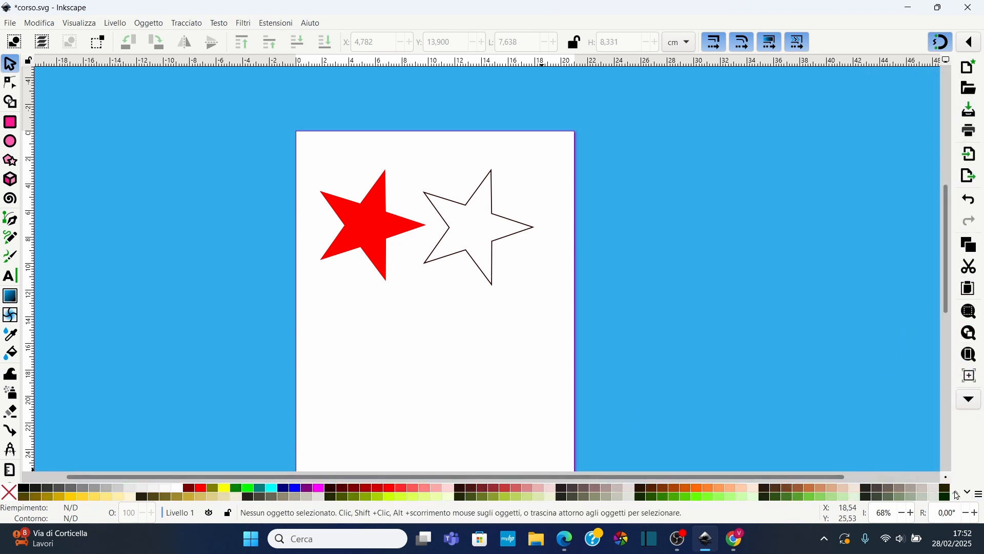
Select the red star and try several palette fills, ending with light red, plus a dark brown stroke
{"action": "left_click", "coordinate": [365, 223]}
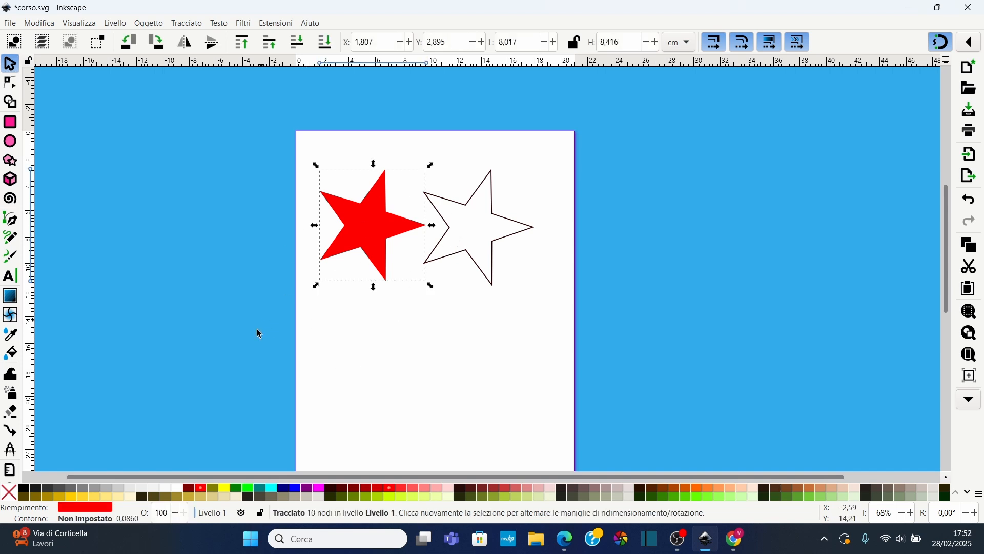
{"action": "left_click", "coordinate": [297, 490]}
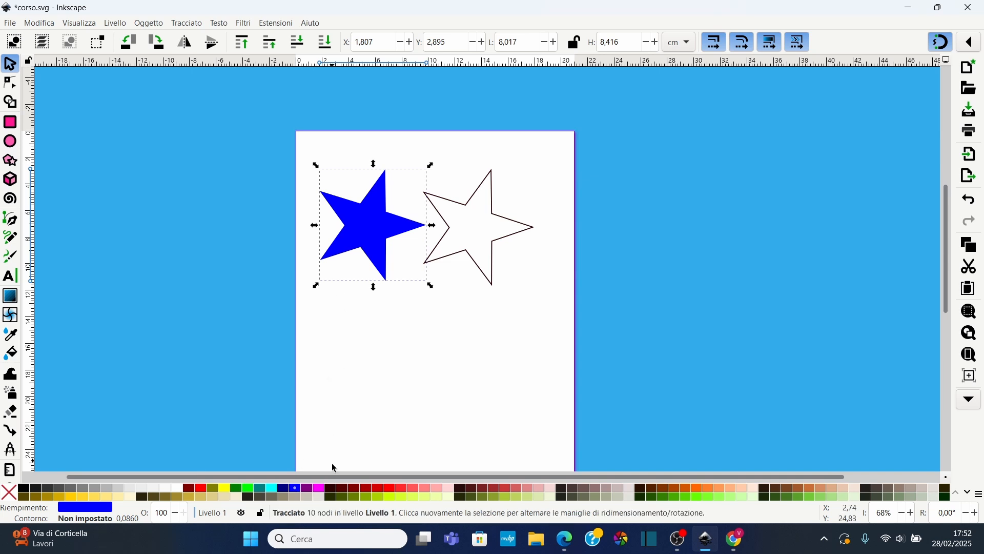
{"action": "left_click", "coordinate": [367, 489]}
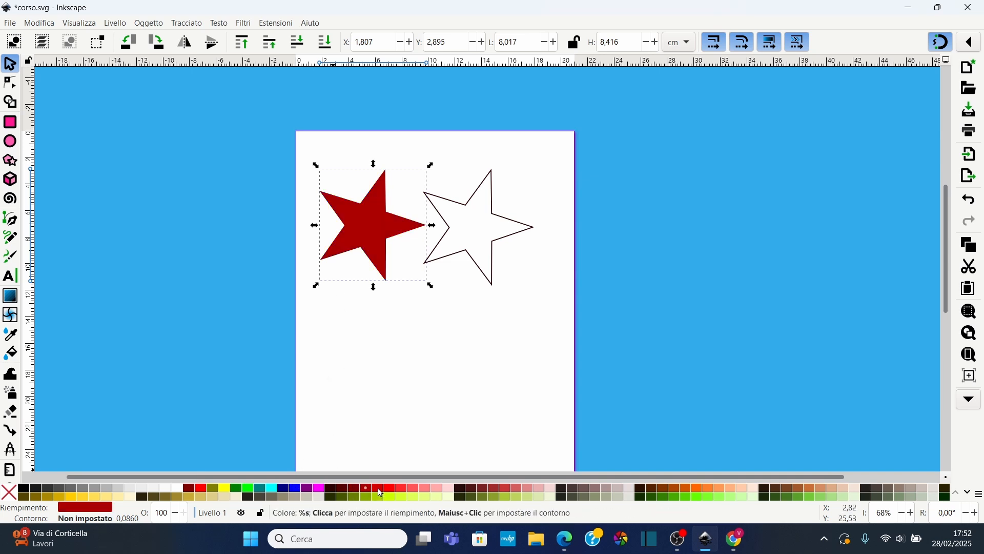
{"action": "left_click", "coordinate": [379, 490]}
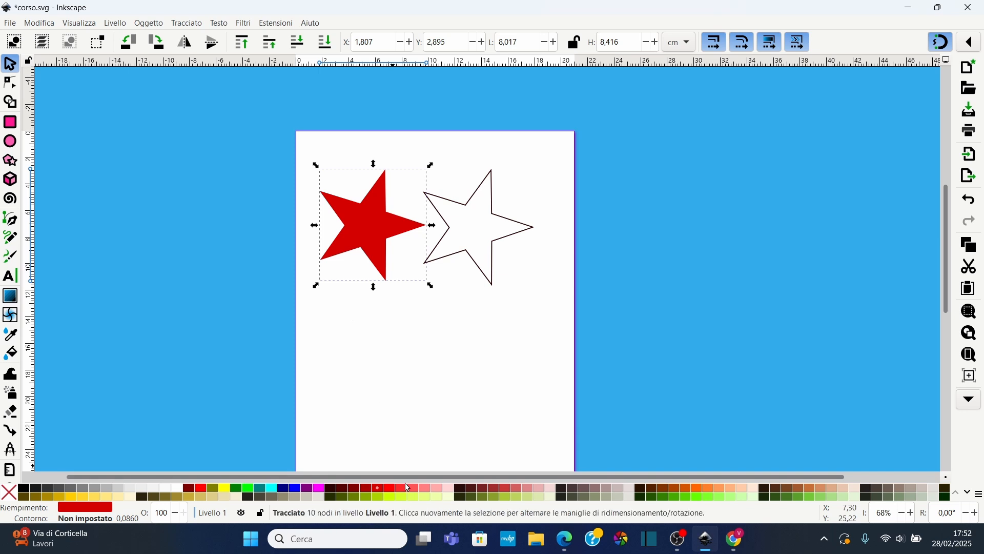
{"action": "left_click", "coordinate": [407, 489]}
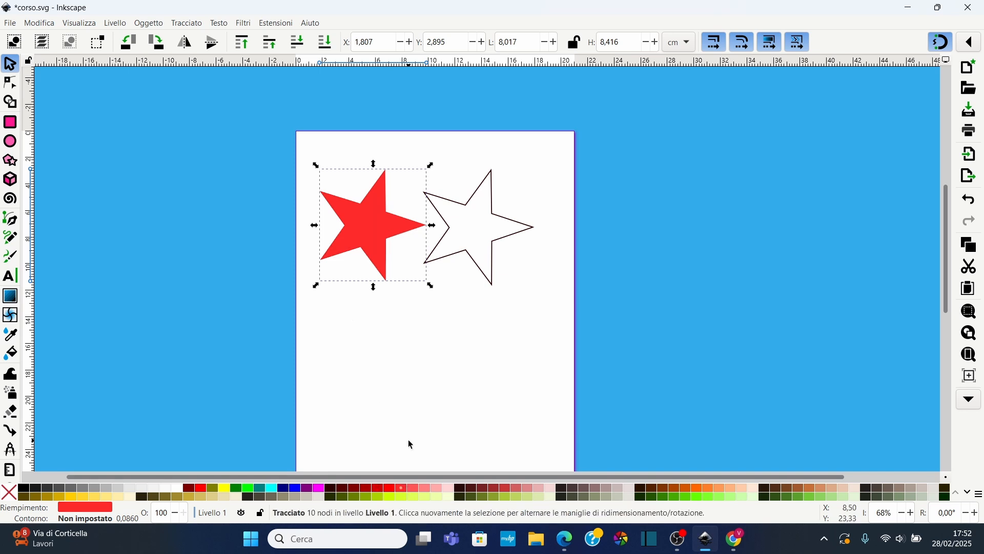
{"action": "left_click", "coordinate": [459, 488], "text": "shift"}
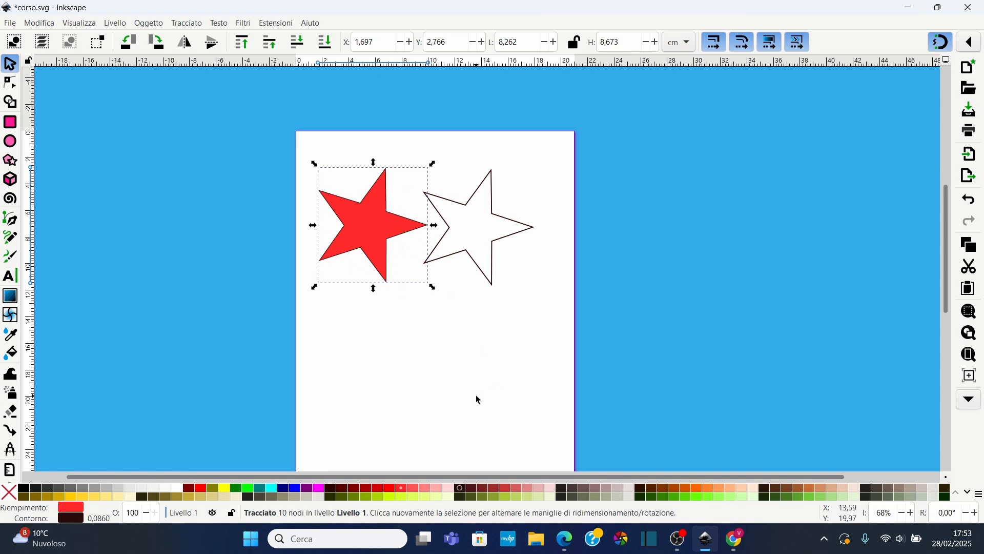
Clear the star's fill and stroke, then fill it blue and give it a #2B0000 stroke
{"action": "left_click", "coordinate": [13, 496]}
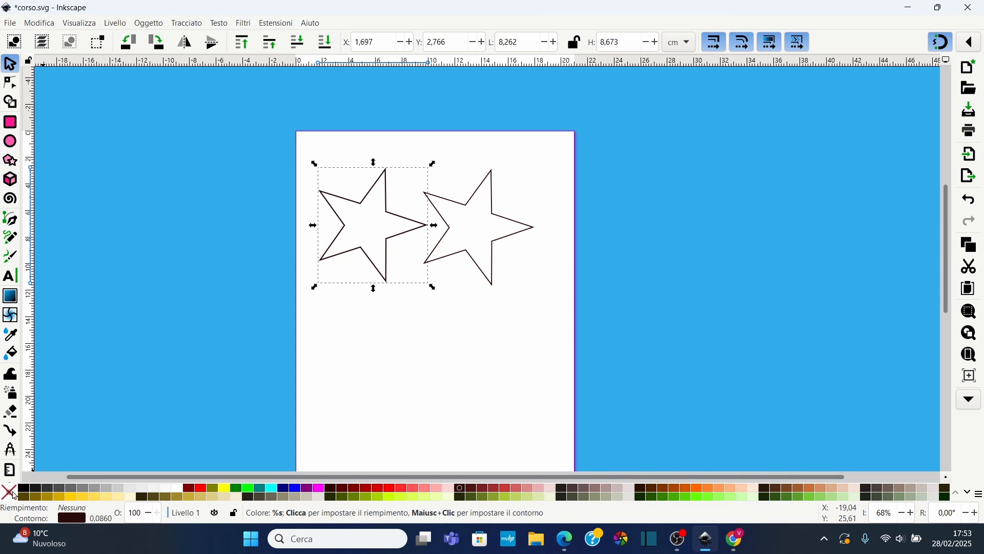
{"action": "left_click", "coordinate": [14, 495], "text": "shift"}
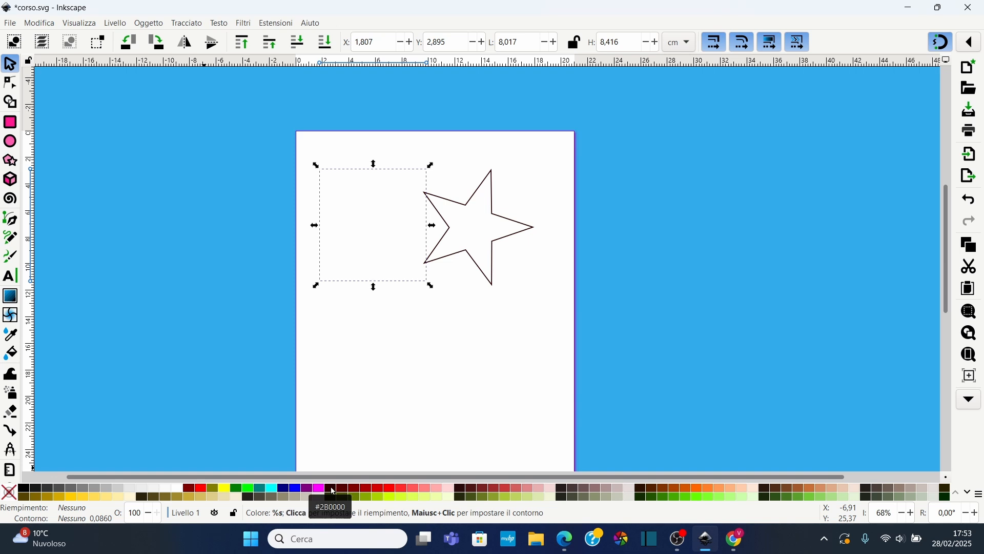
{"action": "left_click", "coordinate": [332, 490], "text": "shift"}
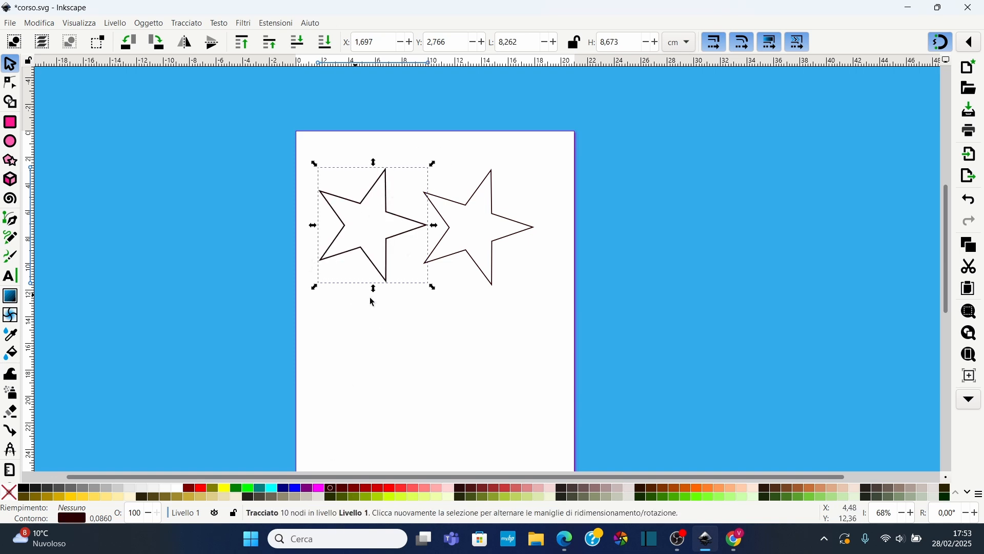
{"action": "left_click", "coordinate": [9, 492], "text": "shift"}
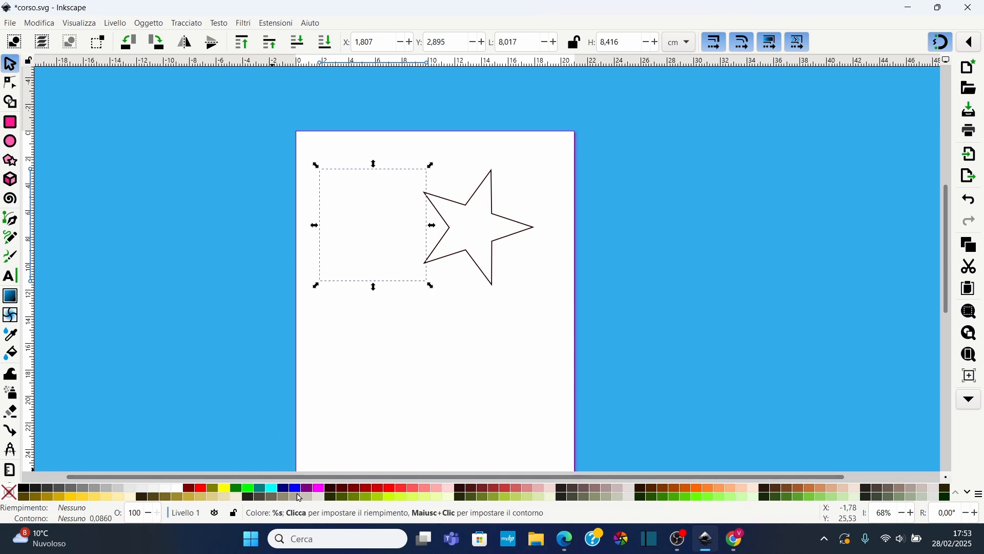
{"action": "left_click", "coordinate": [299, 489]}
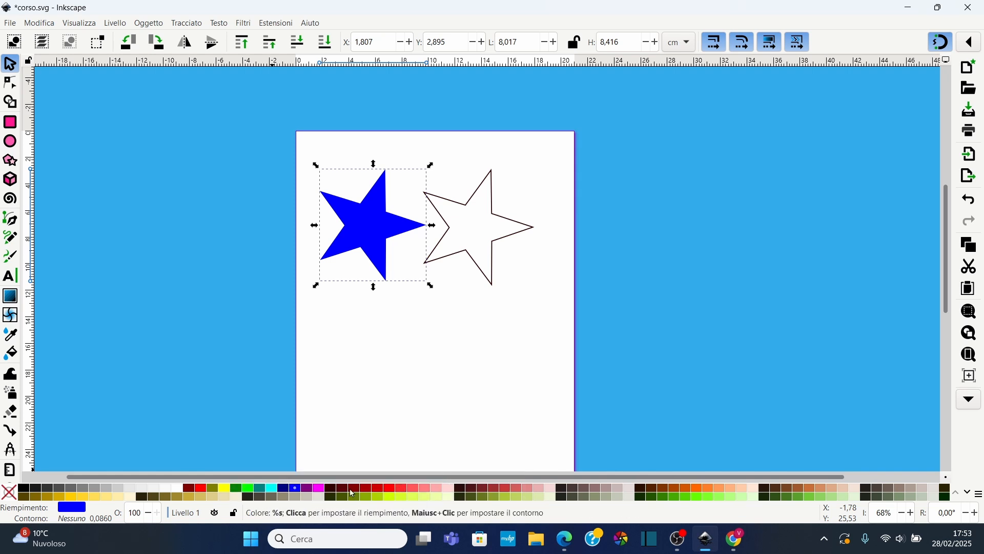
{"action": "left_click", "coordinate": [332, 493], "text": "shift"}
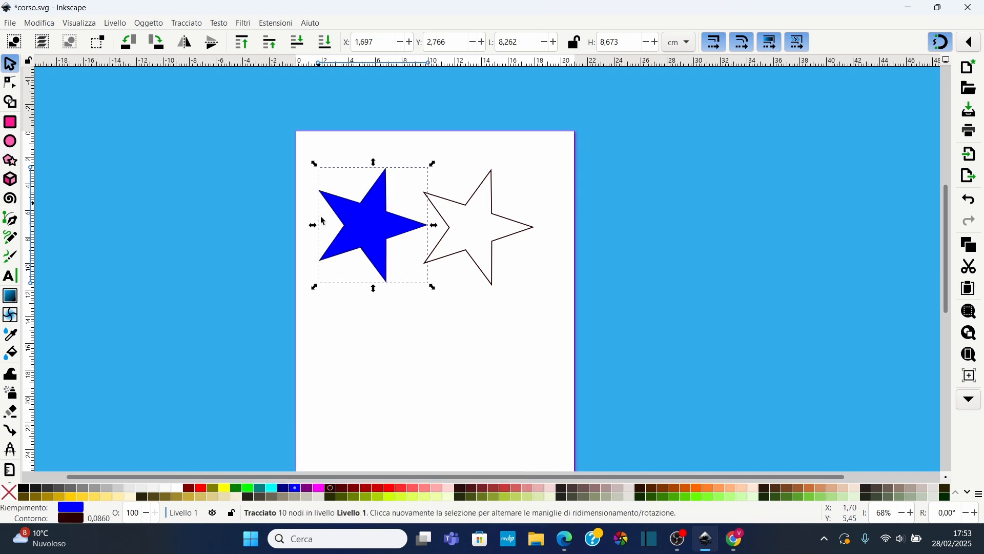
Configure the palette display with a swatch tile height of 17
{"action": "left_click", "coordinate": [980, 495]}
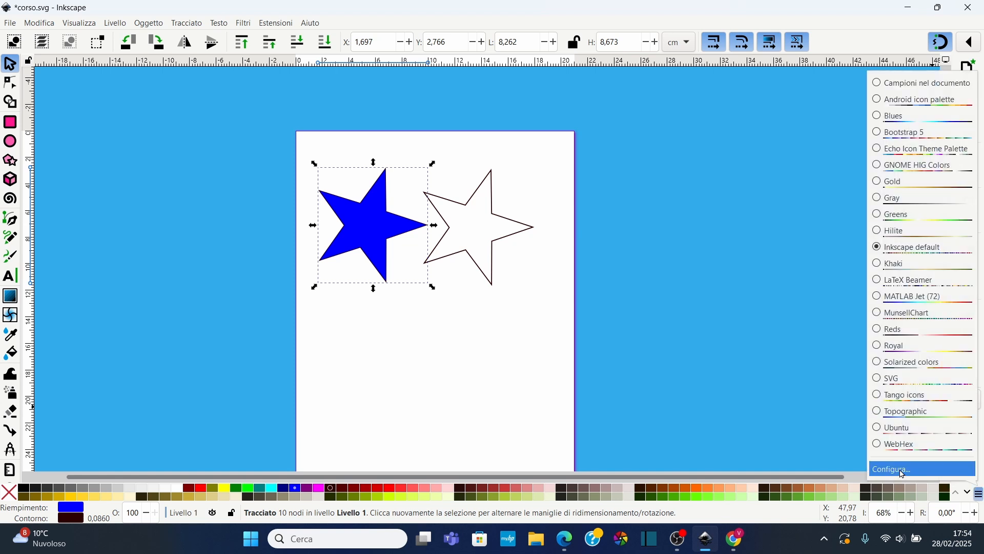
{"action": "left_click", "coordinate": [905, 468]}
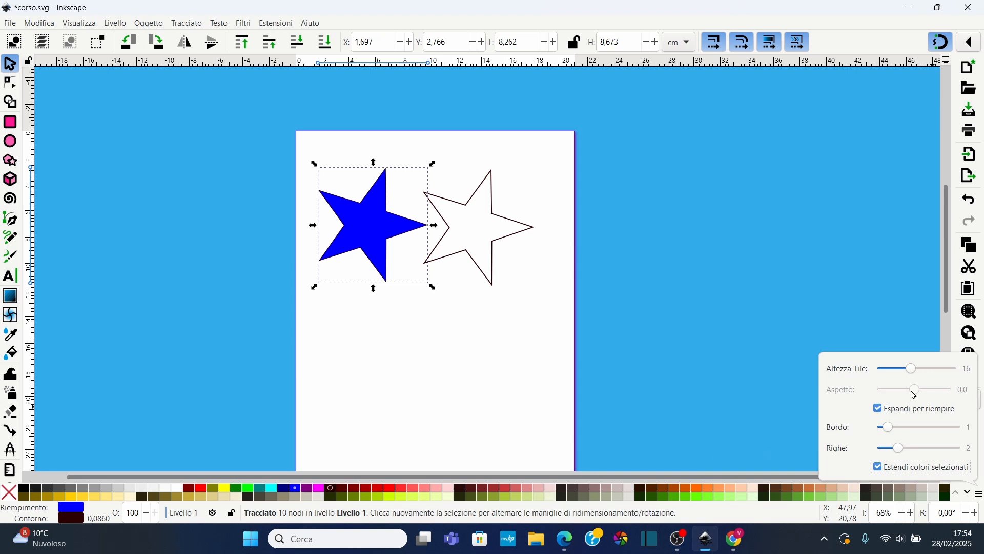
{"action": "mouse_move", "coordinate": [912, 373]}
{"action": "left_mouse_down"}
{"action": "mouse_move", "coordinate": [938, 382]}
{"action": "mouse_move", "coordinate": [929, 382]}
{"action": "left_mouse_up"}
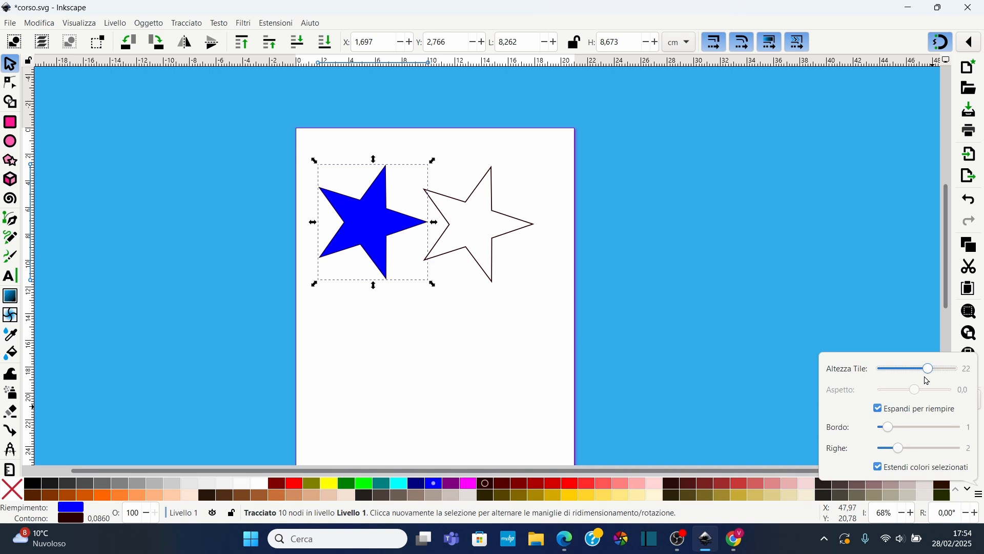
{"action": "left_click_drag", "start_coordinate": [889, 428], "coordinate": [904, 457]}
{"action": "left_click_drag", "start_coordinate": [932, 376], "coordinate": [920, 384]}
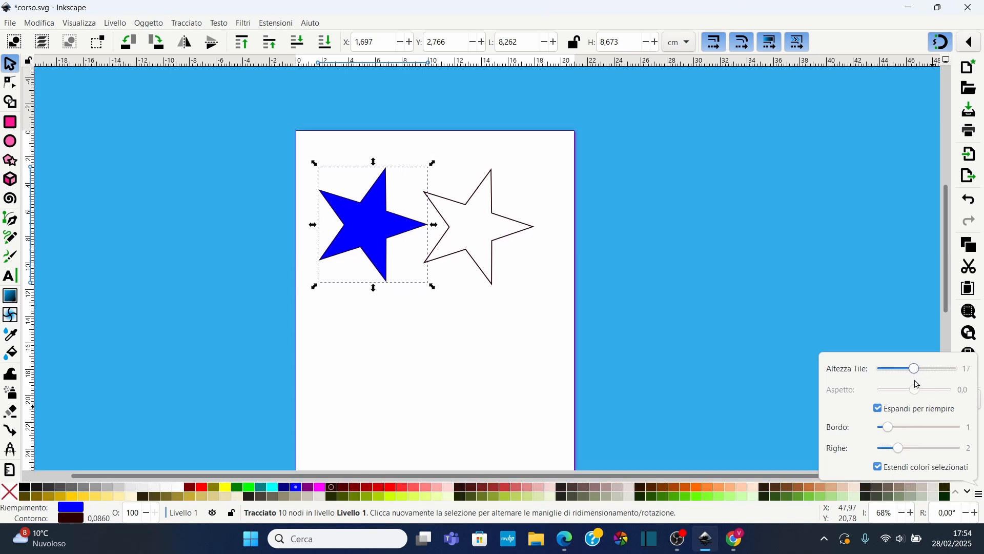
{"action": "left_click", "coordinate": [756, 341]}
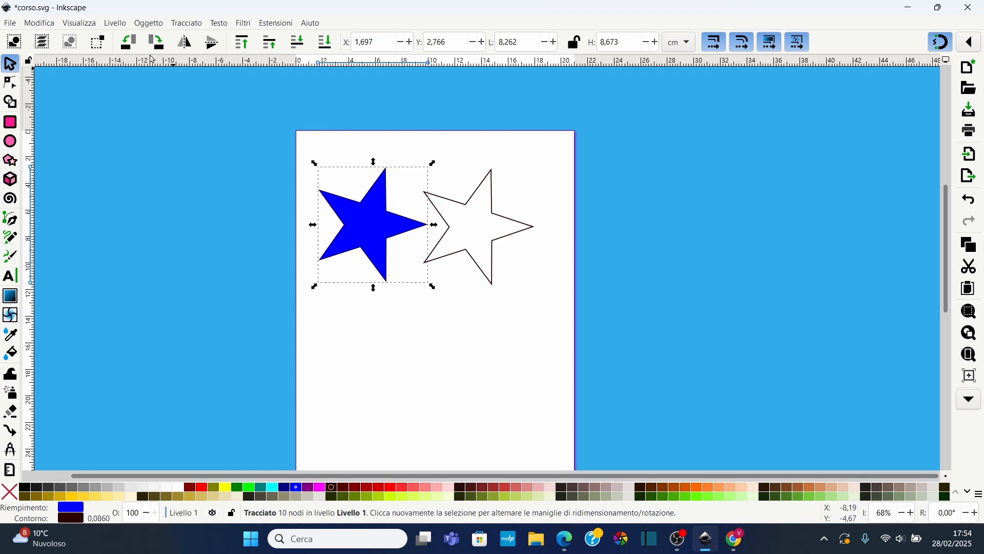
Open the Fill and Stroke dialog and examine its fill, stroke paint, stroke style tabs and colour modes
{"action": "left_click", "coordinate": [149, 23]}
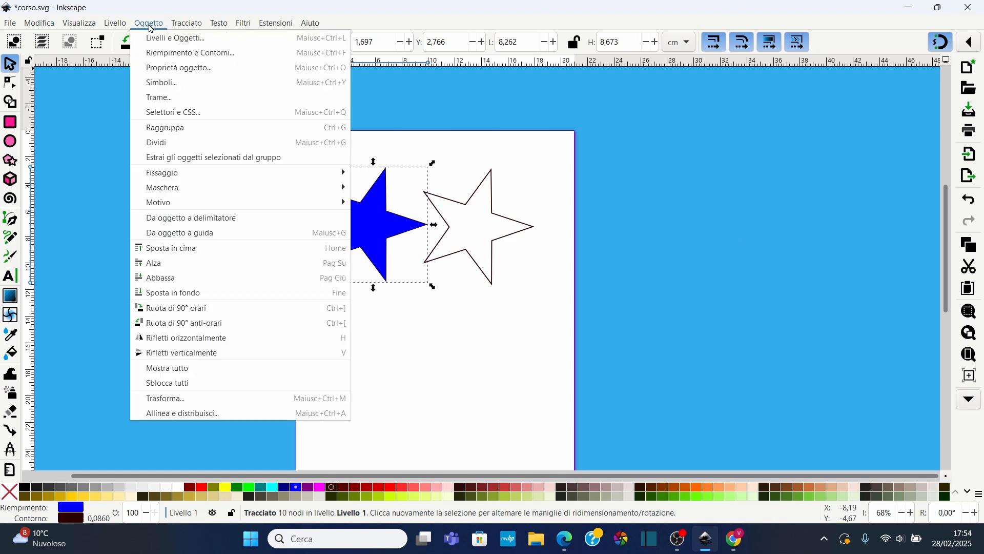
{"action": "left_click", "coordinate": [188, 51]}
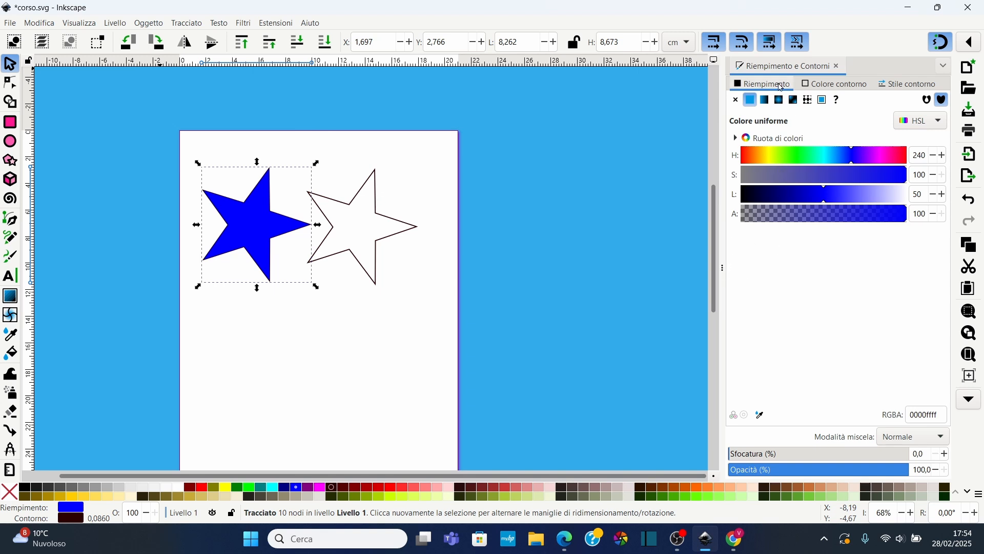
{"action": "left_click", "coordinate": [836, 86]}
{"action": "left_click", "coordinate": [906, 87]}
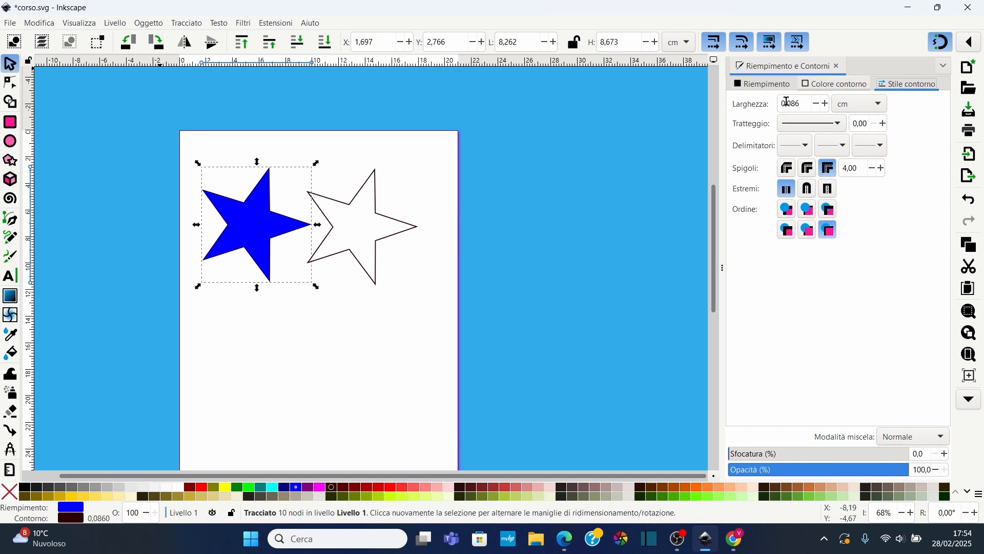
{"action": "left_click", "coordinate": [763, 84]}
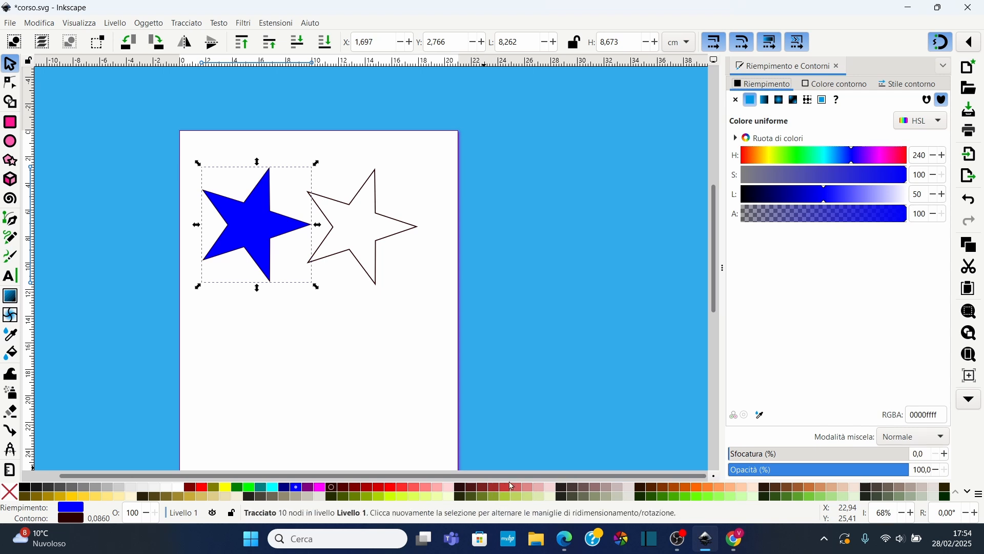
{"action": "left_click", "coordinate": [932, 125]}
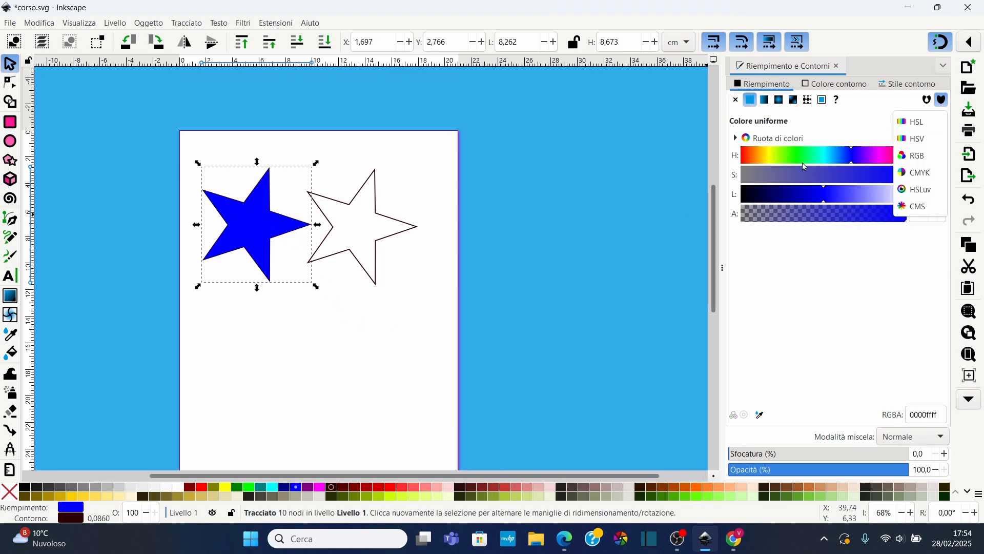
{"action": "left_click", "coordinate": [921, 124]}
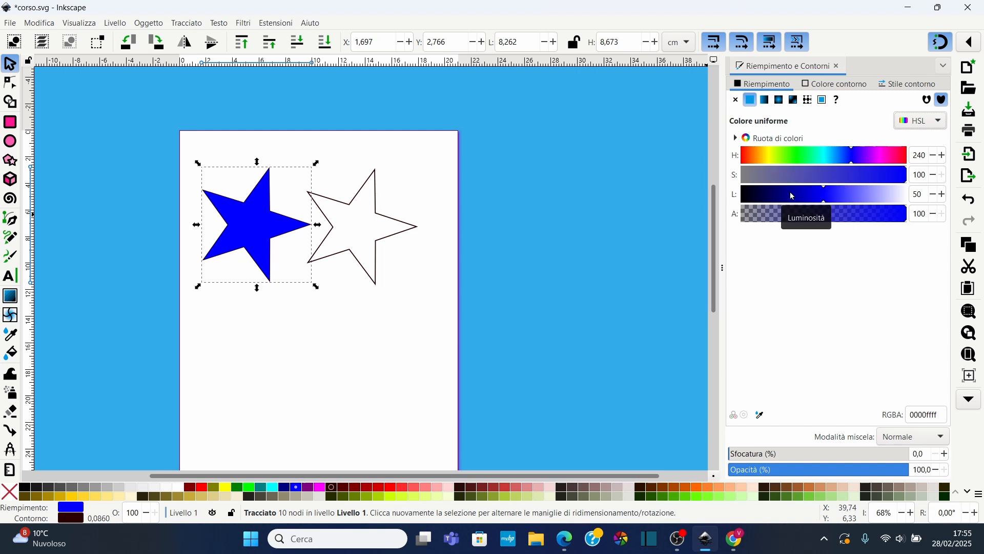
Set the star's fill in HSL to hue 182, saturation 56, lightness 41 and alpha 94
{"action": "left_click_drag", "start_coordinate": [842, 220], "coordinate": [907, 219]}
{"action": "left_click", "coordinate": [826, 156]}
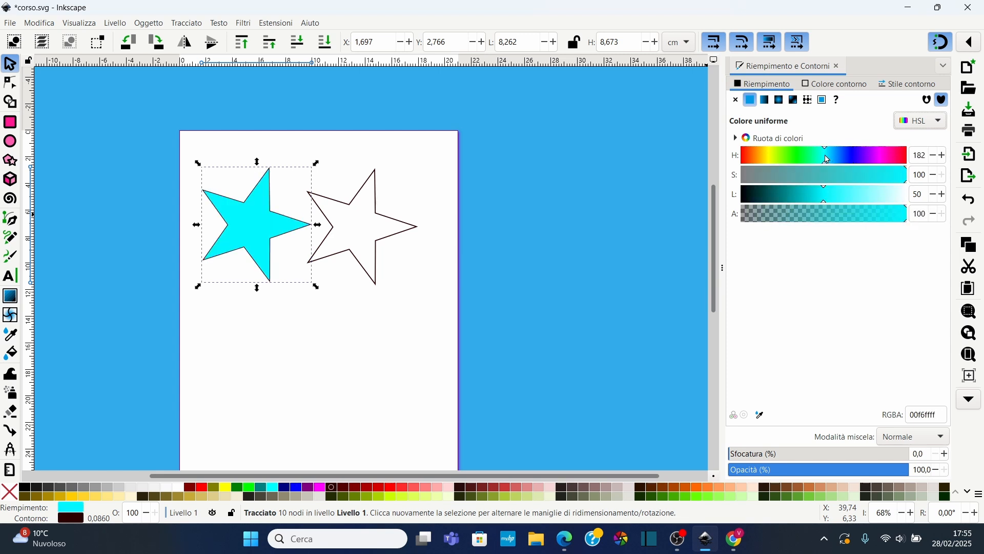
{"action": "left_click", "coordinate": [828, 176]}
{"action": "left_click_drag", "start_coordinate": [825, 175], "coordinate": [900, 215]}
Switch the fill colour mode to RGB and back to HSL, then expand the colour wheel
{"action": "left_click", "coordinate": [926, 132]}
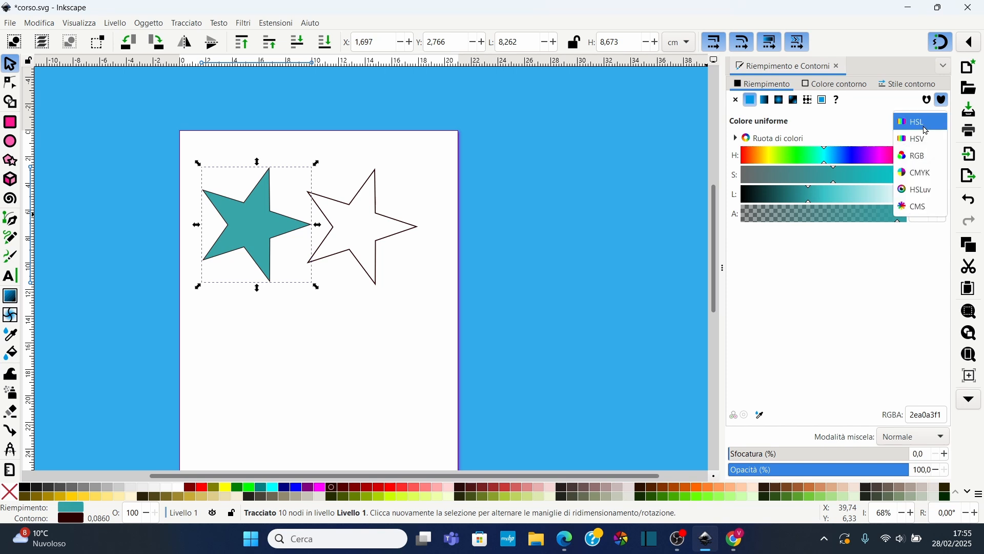
{"action": "left_click", "coordinate": [926, 158]}
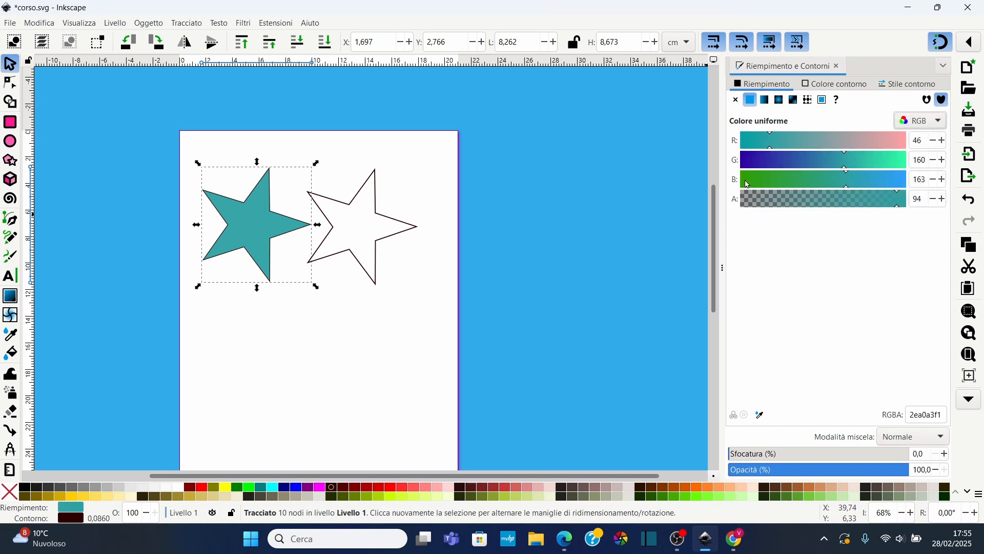
{"action": "left_click", "coordinate": [921, 121]}
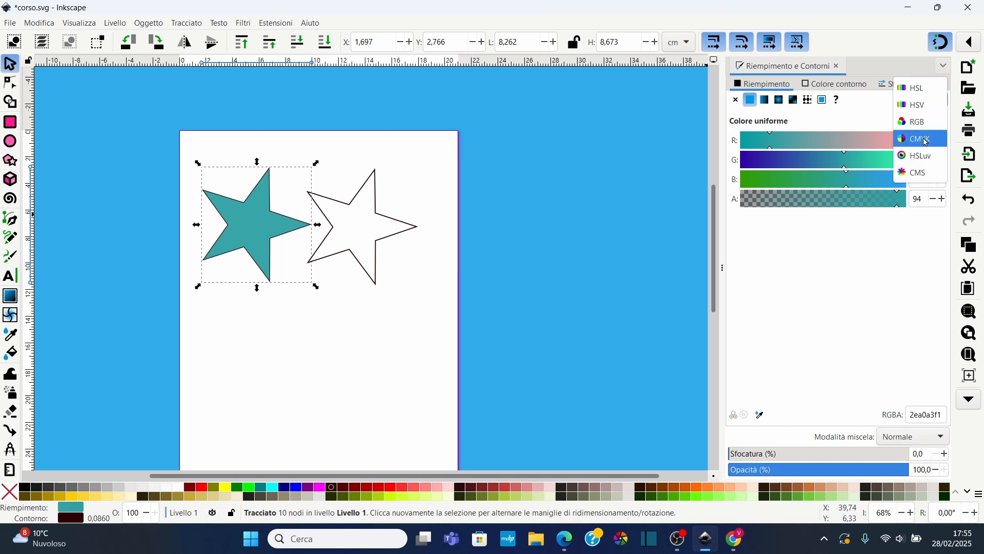
{"action": "left_click", "coordinate": [915, 88]}
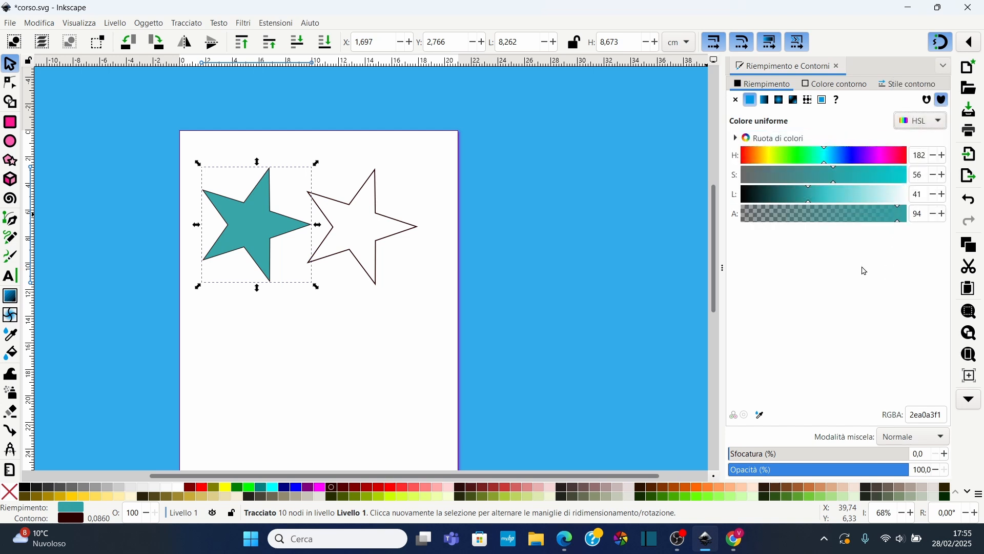
{"action": "left_click", "coordinate": [737, 139]}
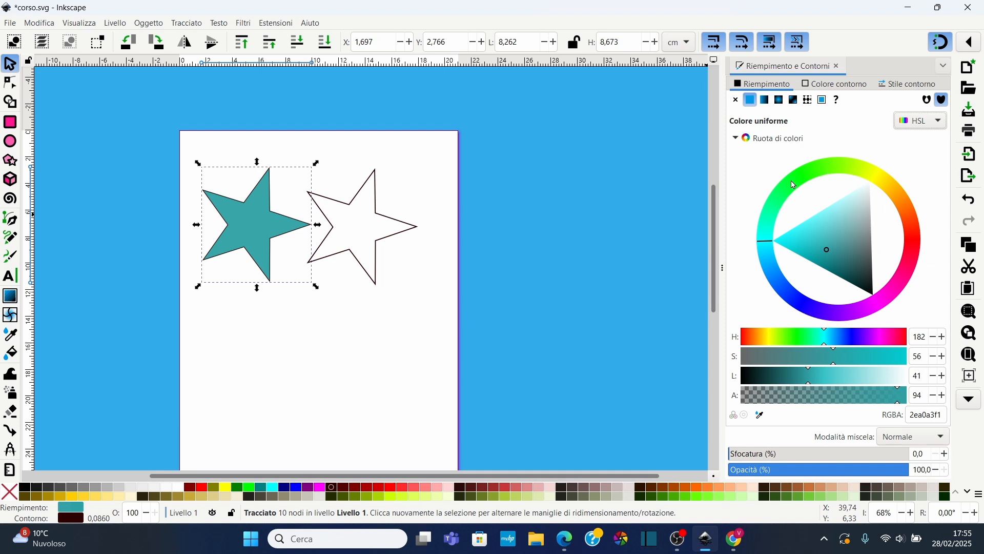
Change the star's fill on the colour wheel to hue 118, saturation 56, lightness 45
{"action": "mouse_move", "coordinate": [793, 186]}
{"action": "left_mouse_down"}
{"action": "mouse_move", "coordinate": [863, 171]}
{"action": "mouse_move", "coordinate": [795, 187]}
{"action": "mouse_move", "coordinate": [806, 177]}
{"action": "left_mouse_up"}
{"action": "mouse_move", "coordinate": [821, 235]}
{"action": "left_mouse_down"}
{"action": "mouse_move", "coordinate": [836, 221]}
{"action": "mouse_move", "coordinate": [832, 205]}
{"action": "mouse_move", "coordinate": [828, 228]}
{"action": "left_mouse_up"}
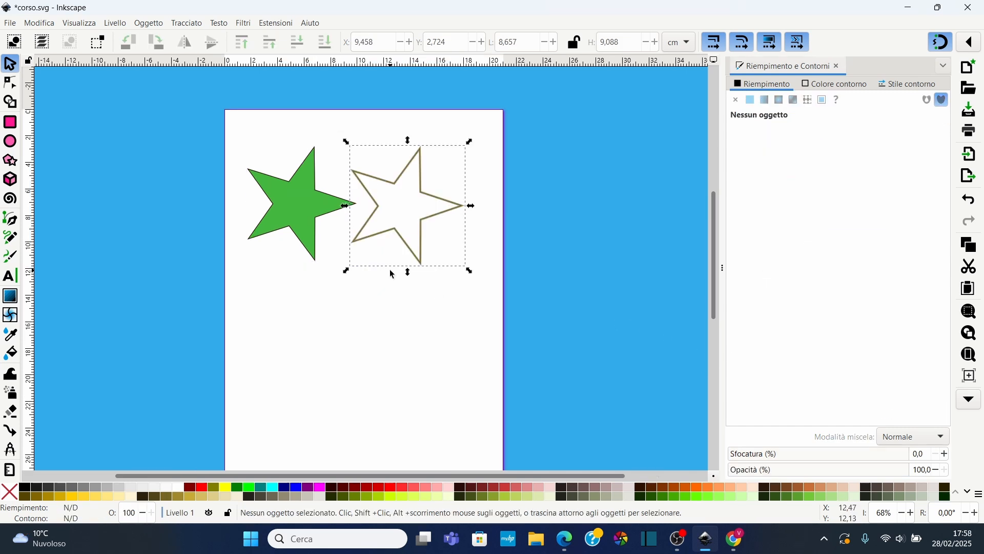
Delete the outlined star, then draw a rectangle about 10.7 × 7.6 cm below the green star and fill it red
{"action": "key", "text": "Delete"}
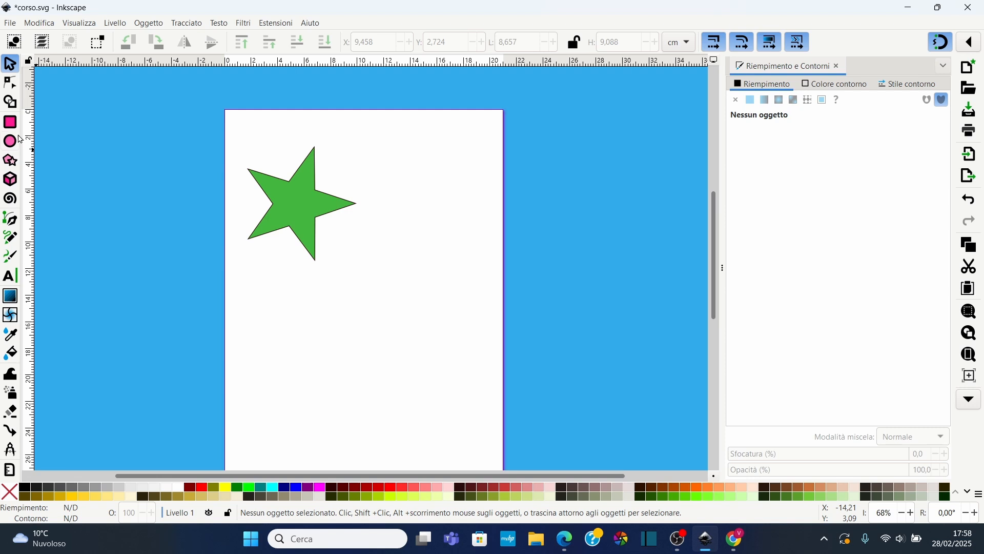
{"action": "left_click", "coordinate": [10, 122]}
{"action": "left_click_drag", "start_coordinate": [331, 275], "coordinate": [474, 377]}
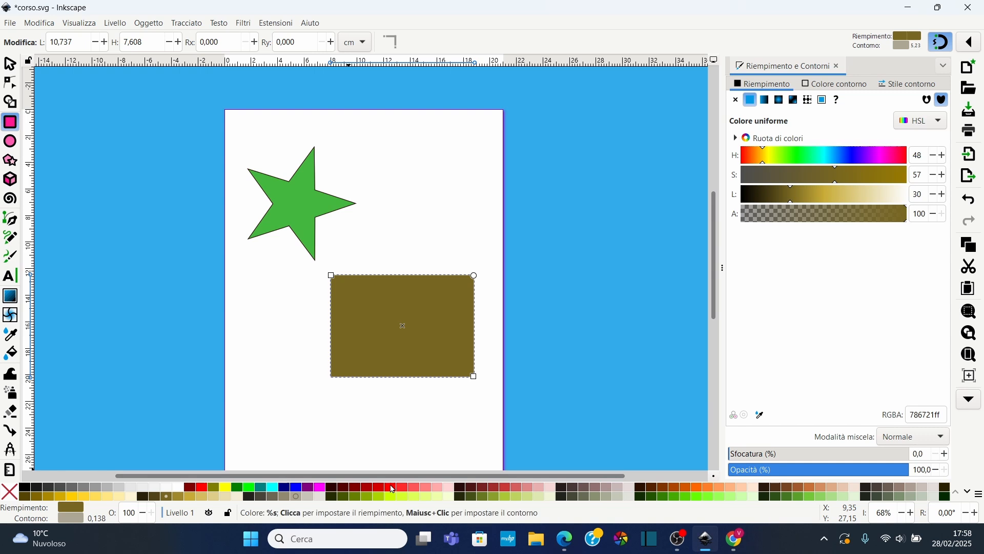
{"action": "left_click", "coordinate": [390, 487]}
{"action": "left_click", "coordinate": [9, 63]}
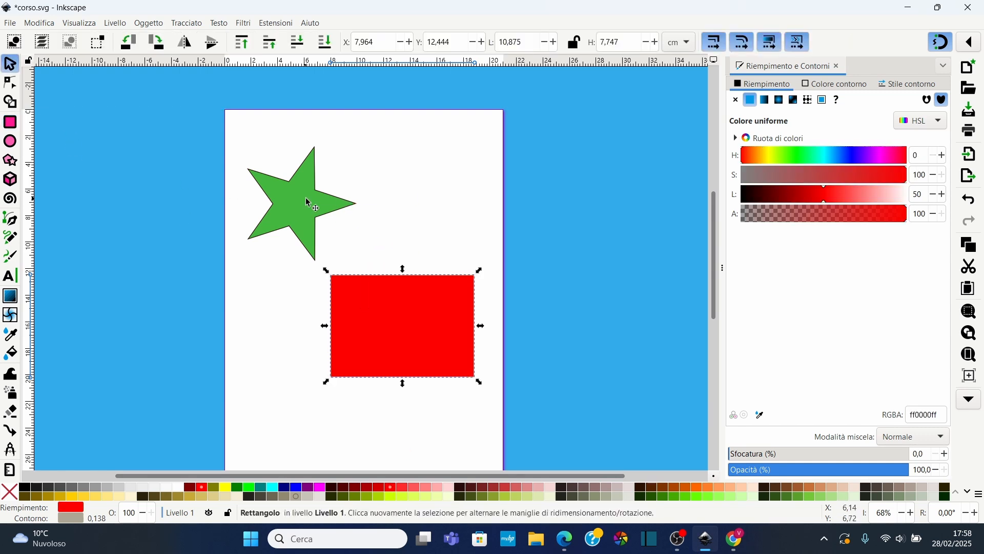
Select the green star and set its blend mode to Scurito
{"action": "left_click", "coordinate": [310, 204]}
{"action": "left_click", "coordinate": [912, 442]}
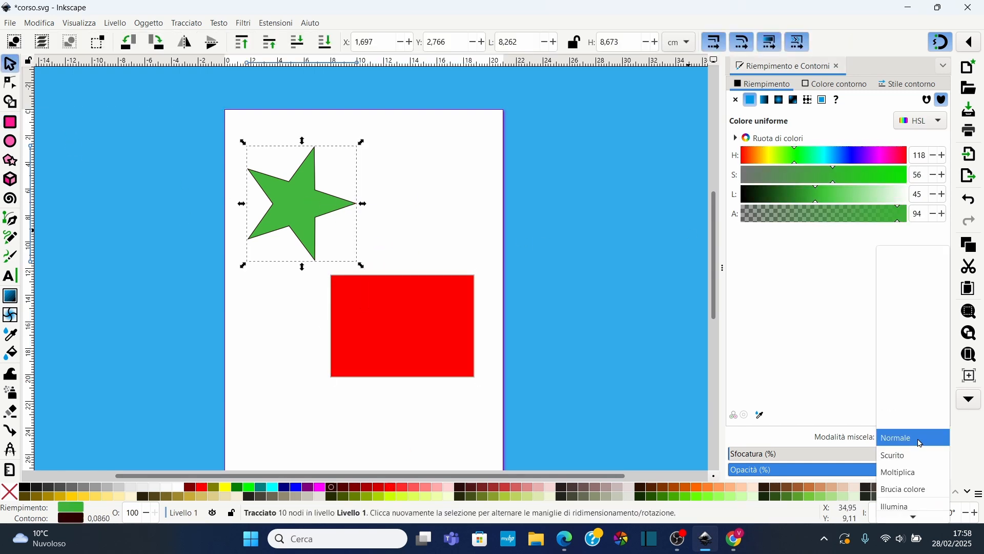
{"action": "left_click", "coordinate": [913, 457]}
Move the star so it overlaps the red rectangle and set its blend mode to Moltiplica
{"action": "left_click", "coordinate": [307, 224]}
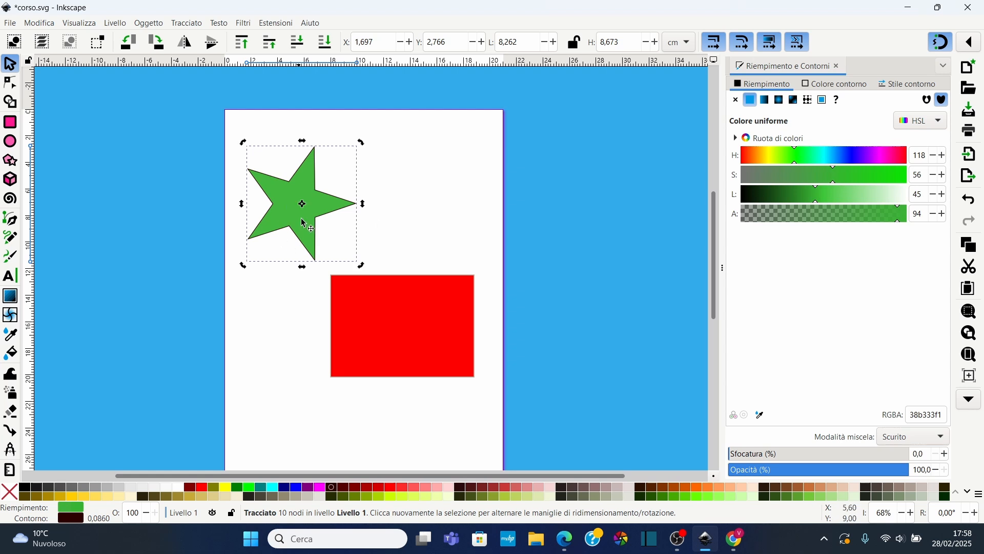
{"action": "left_click_drag", "start_coordinate": [309, 200], "coordinate": [413, 232]}
{"action": "left_click", "coordinate": [902, 441]}
{"action": "left_click", "coordinate": [903, 453]}
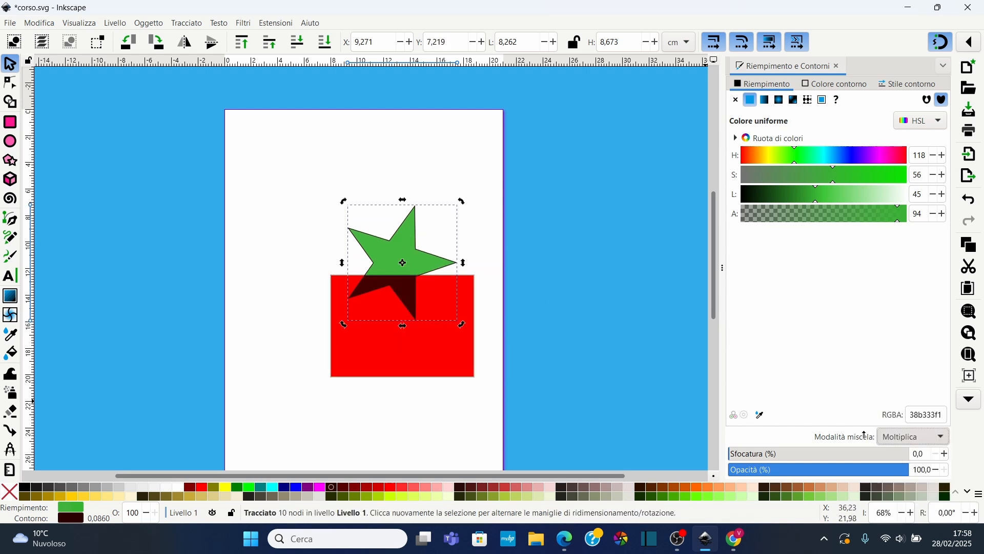
Try the Illumina blend mode, move the star back above the rectangle and restore the Normale blend mode
{"action": "left_click", "coordinate": [920, 441]}
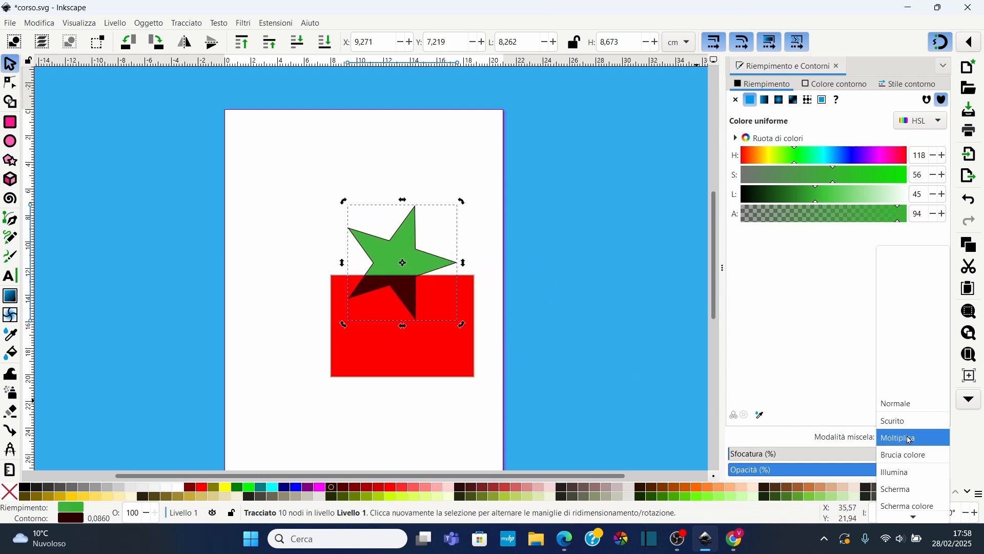
{"action": "left_click", "coordinate": [907, 470]}
{"action": "left_click_drag", "start_coordinate": [426, 273], "coordinate": [340, 195]}
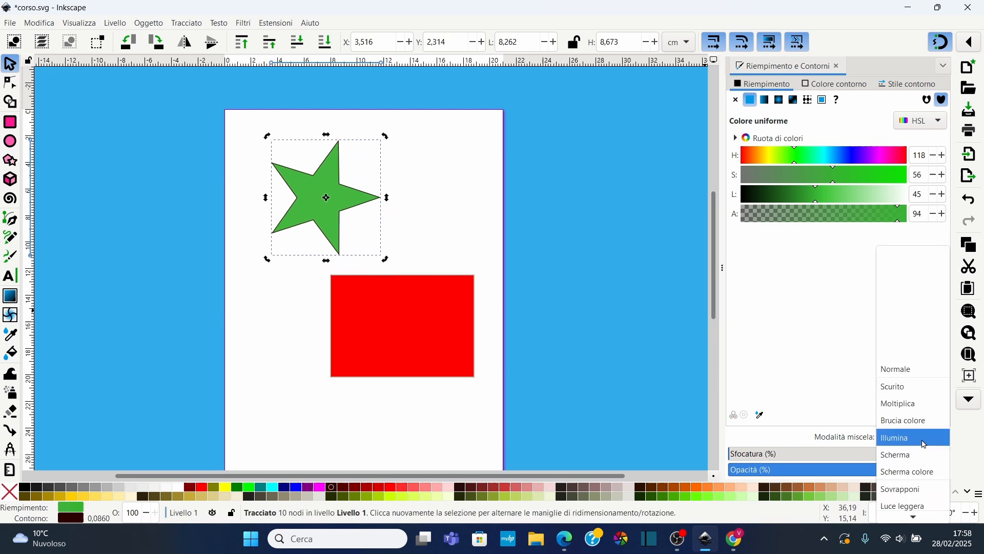
{"action": "left_click", "coordinate": [902, 369]}
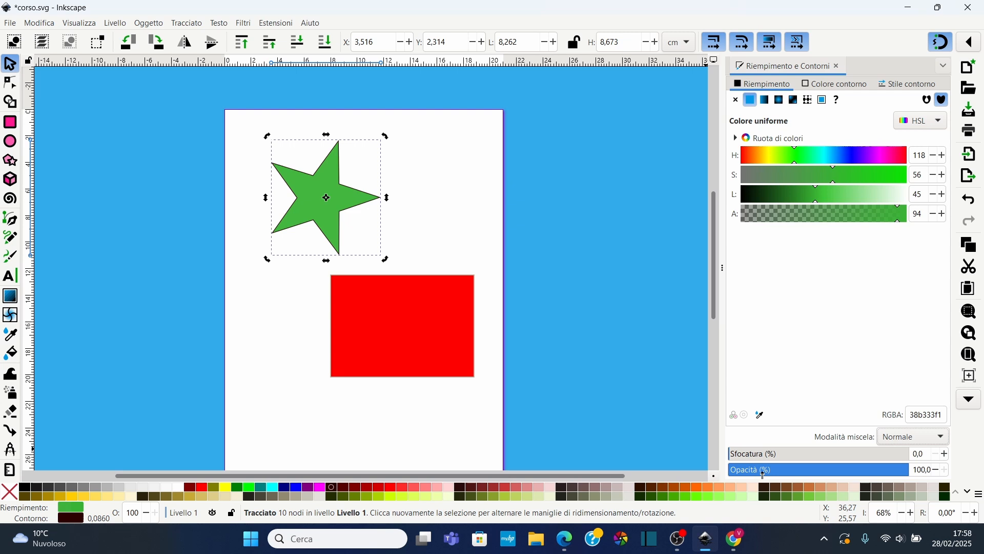
Blur the star, adjusting the blur with the Node tool's on-canvas handles to 0.5%
{"action": "mouse_move", "coordinate": [739, 459]}
{"action": "left_mouse_down"}
{"action": "mouse_move", "coordinate": [784, 462]}
{"action": "mouse_move", "coordinate": [739, 463]}
{"action": "left_mouse_up"}
{"action": "left_click", "coordinate": [16, 83]}
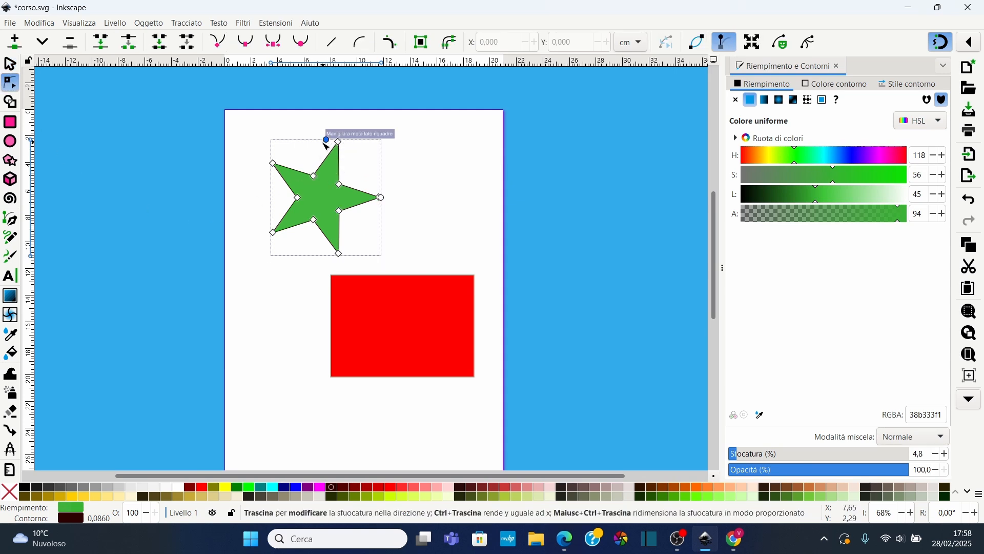
{"action": "mouse_move", "coordinate": [381, 198]}
{"action": "left_mouse_down"}
{"action": "mouse_move", "coordinate": [384, 212]}
{"action": "mouse_move", "coordinate": [380, 203]}
{"action": "left_mouse_up"}
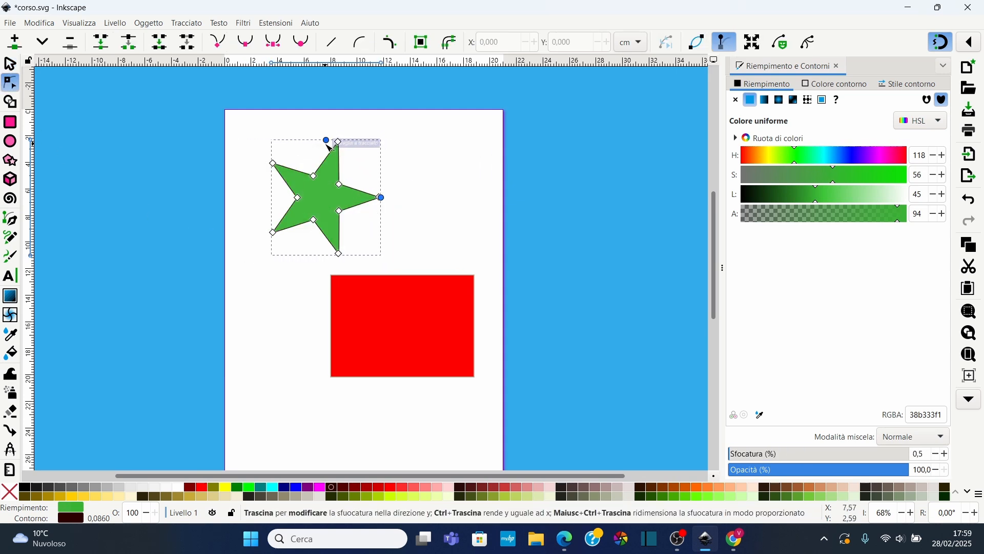
{"action": "mouse_move", "coordinate": [326, 144]}
{"action": "left_mouse_down"}
{"action": "mouse_move", "coordinate": [327, 108]}
{"action": "mouse_move", "coordinate": [327, 128]}
{"action": "left_mouse_up"}
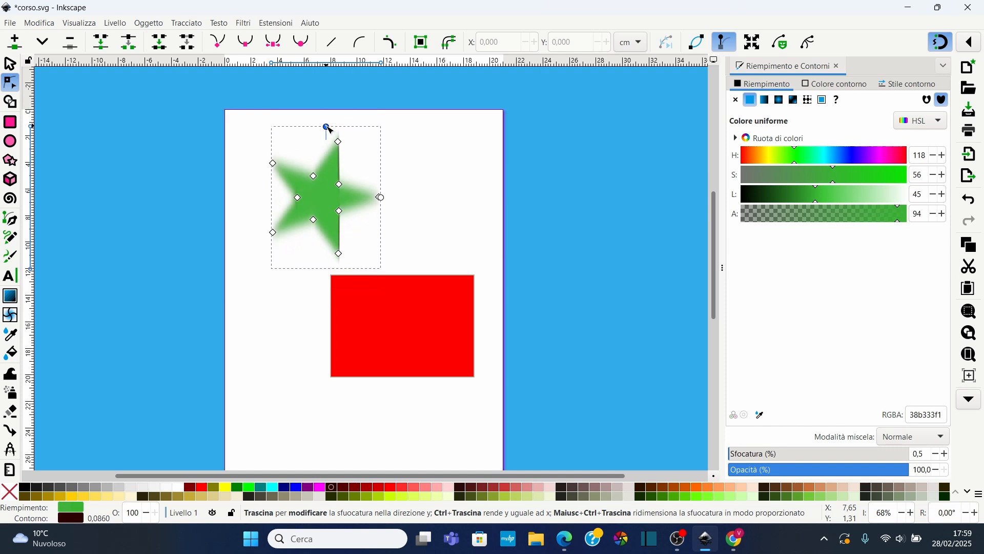
{"action": "mouse_move", "coordinate": [384, 201]}
{"action": "left_mouse_down"}
{"action": "mouse_move", "coordinate": [435, 208]}
{"action": "mouse_move", "coordinate": [381, 207]}
{"action": "left_mouse_up"}
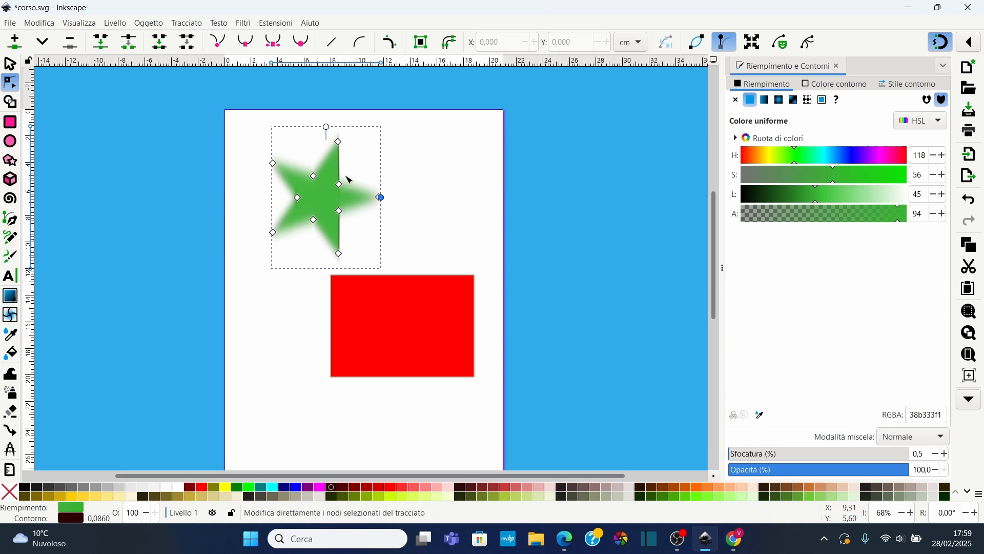
{"action": "left_click_drag", "start_coordinate": [327, 127], "coordinate": [328, 153]}
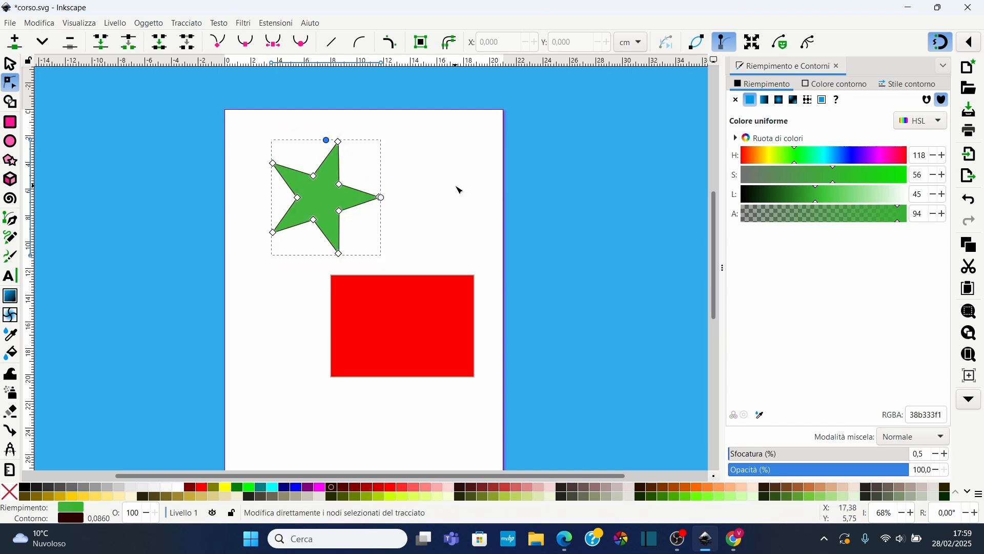
{"action": "left_click", "coordinate": [10, 64]}
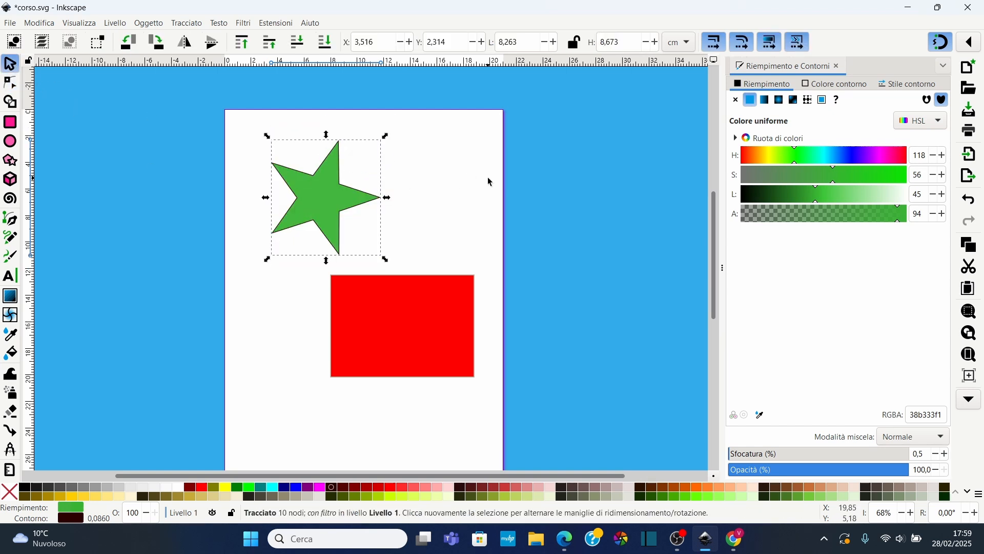
Compare object opacity with fill alpha, leaving opacity at 100 and setting the star's fill alpha to 74
{"action": "left_click_drag", "start_coordinate": [902, 470], "coordinate": [866, 476]}
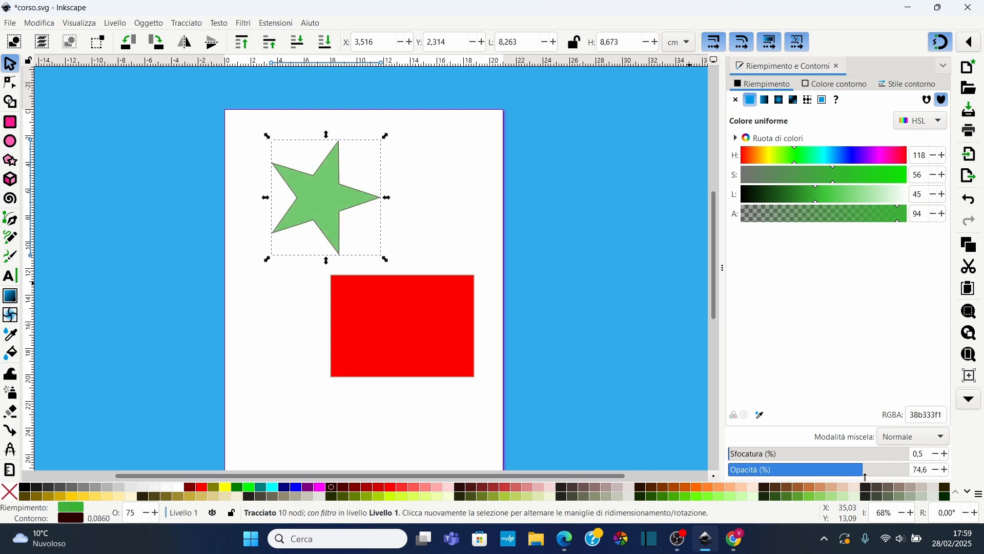
{"action": "left_click_drag", "start_coordinate": [895, 222], "coordinate": [715, 220]}
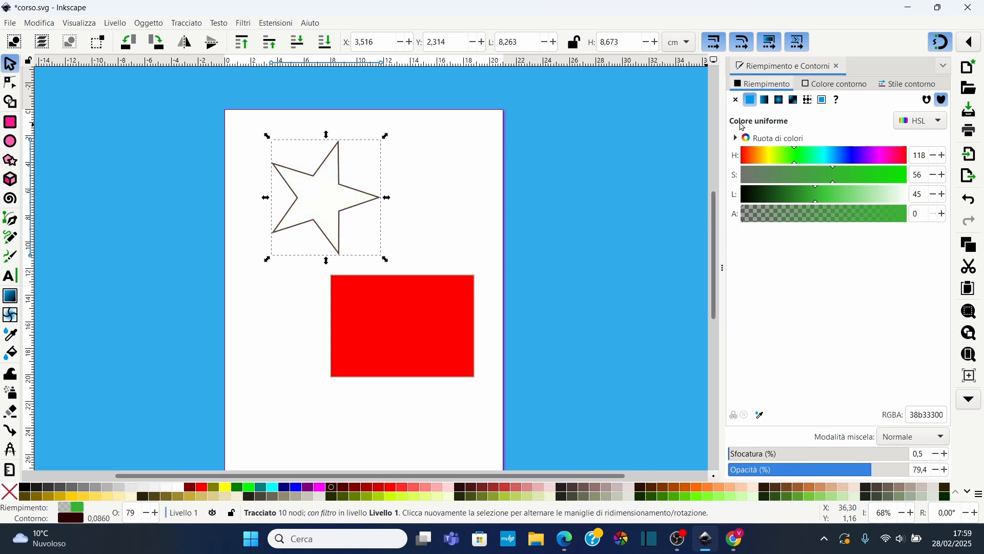
{"action": "left_click_drag", "start_coordinate": [855, 473], "coordinate": [912, 469]}
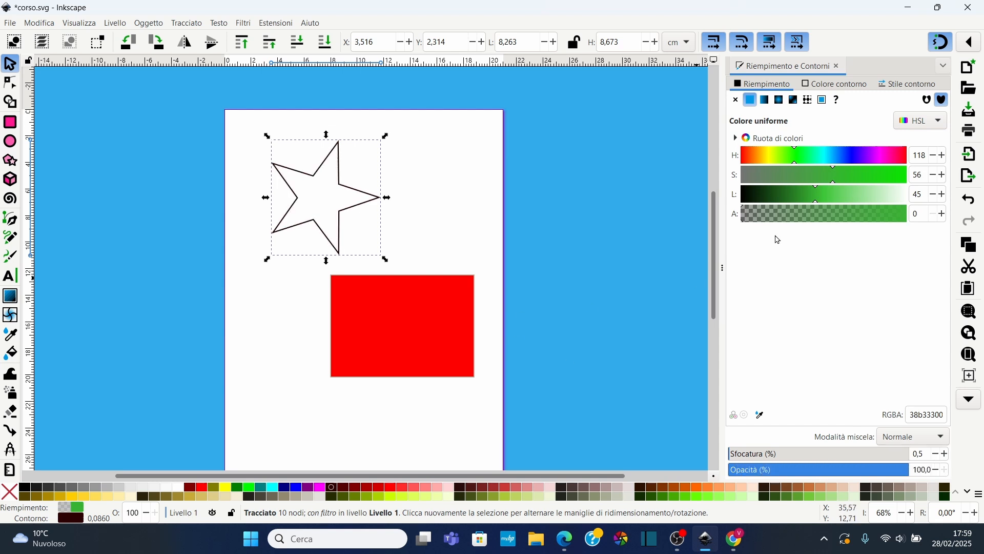
{"action": "left_click_drag", "start_coordinate": [790, 215], "coordinate": [867, 222]}
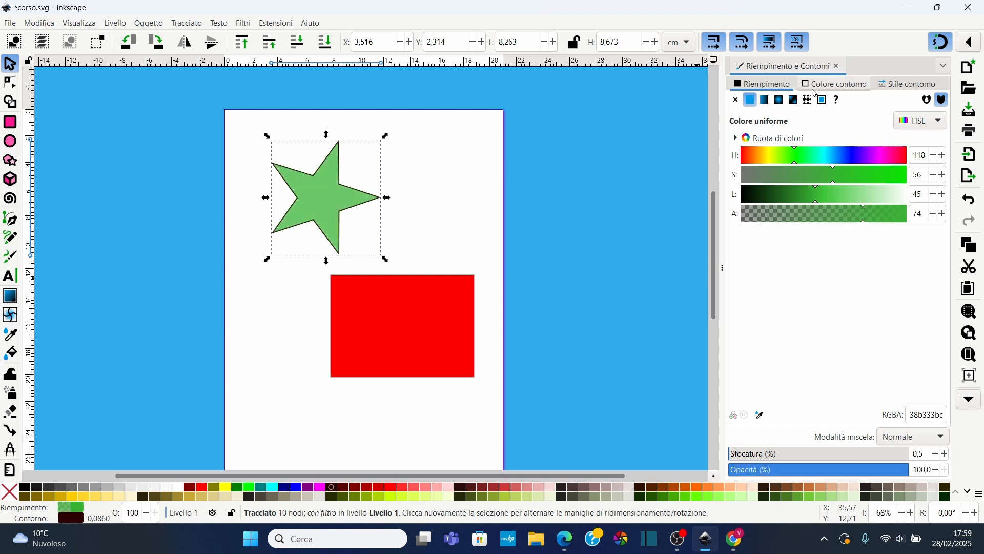
Set the star's stroke colour to hue 42, saturation 74, lightness 75 and alpha 80
{"action": "left_click", "coordinate": [840, 89]}
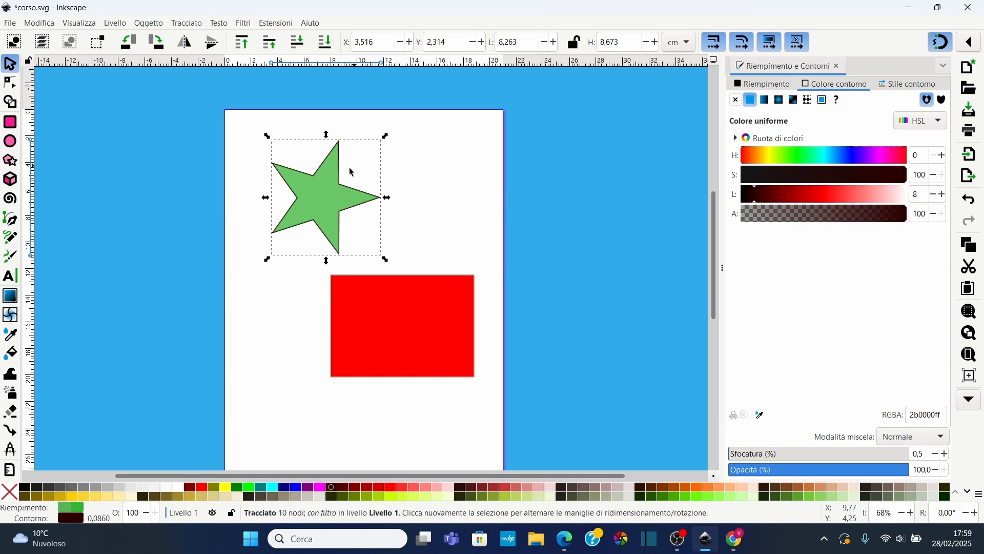
{"action": "scroll", "coordinate": [366, 186], "scroll_direction": "up", "scroll_amount": 2, "text": "ctrl"}
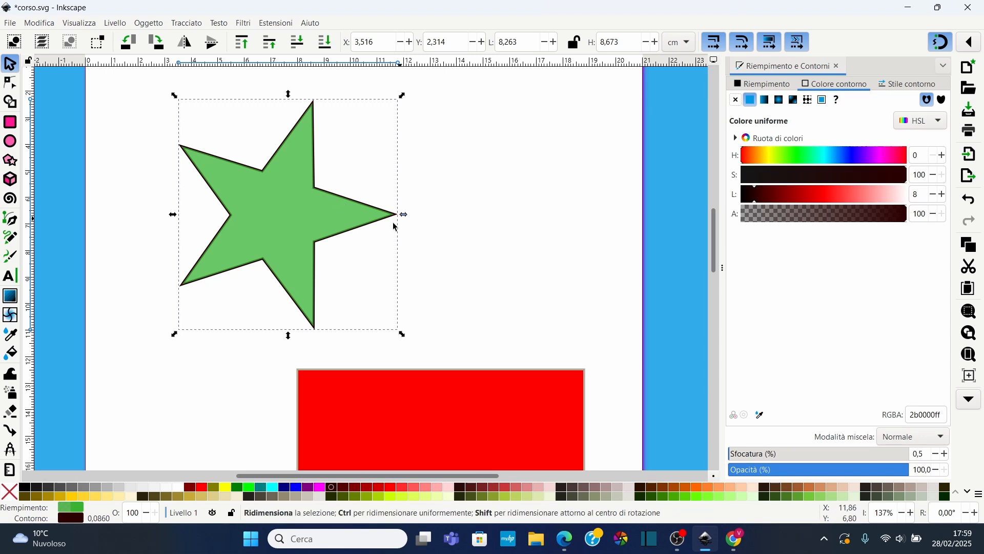
{"action": "left_click", "coordinate": [775, 157]}
{"action": "left_click_drag", "start_coordinate": [774, 156], "coordinate": [761, 157]}
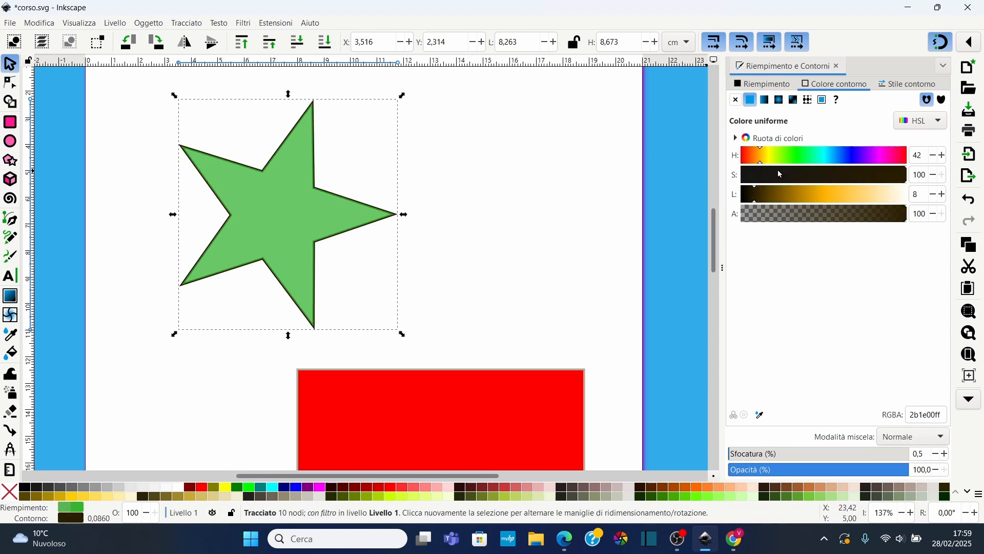
{"action": "left_click_drag", "start_coordinate": [808, 202], "coordinate": [865, 197]}
{"action": "left_click", "coordinate": [872, 216]}
{"action": "left_click", "coordinate": [864, 176]}
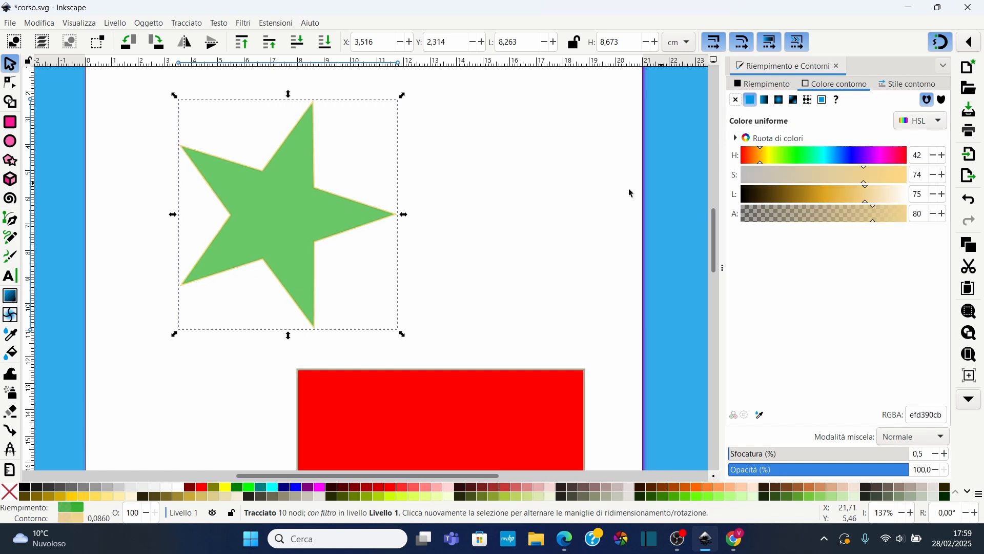
Switch the star's stroke paint to none and back to flat colour
{"action": "left_click", "coordinate": [737, 101]}
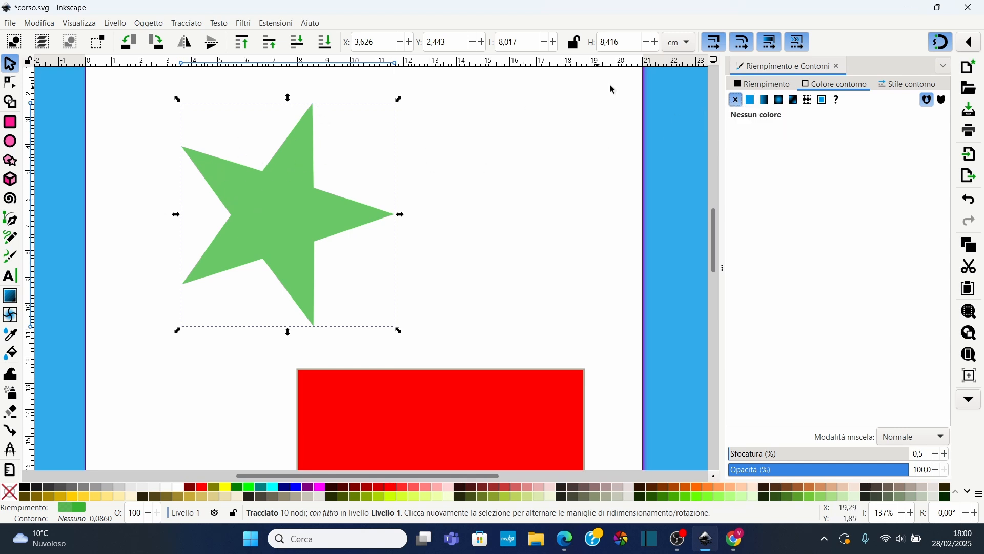
{"action": "left_click", "coordinate": [752, 101]}
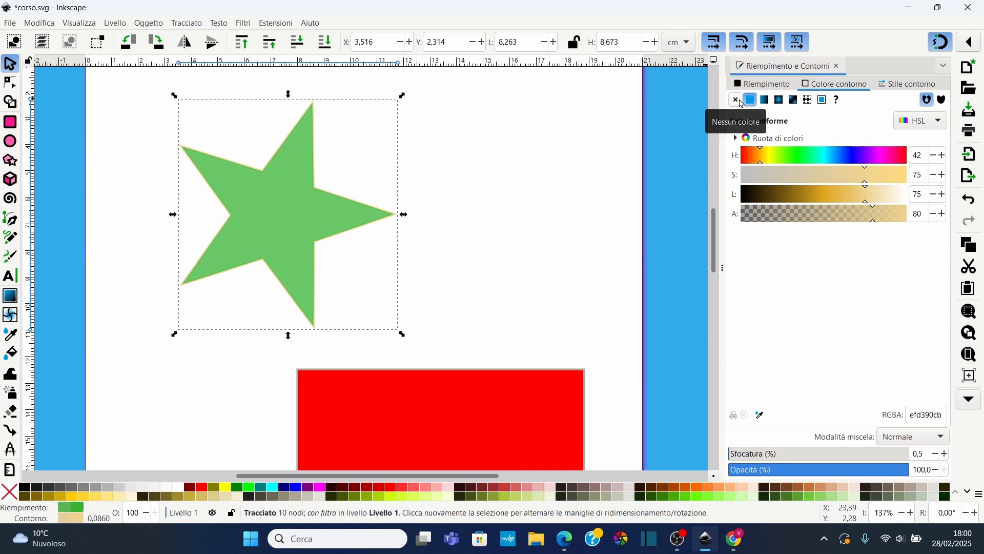
{"action": "left_click", "coordinate": [763, 83]}
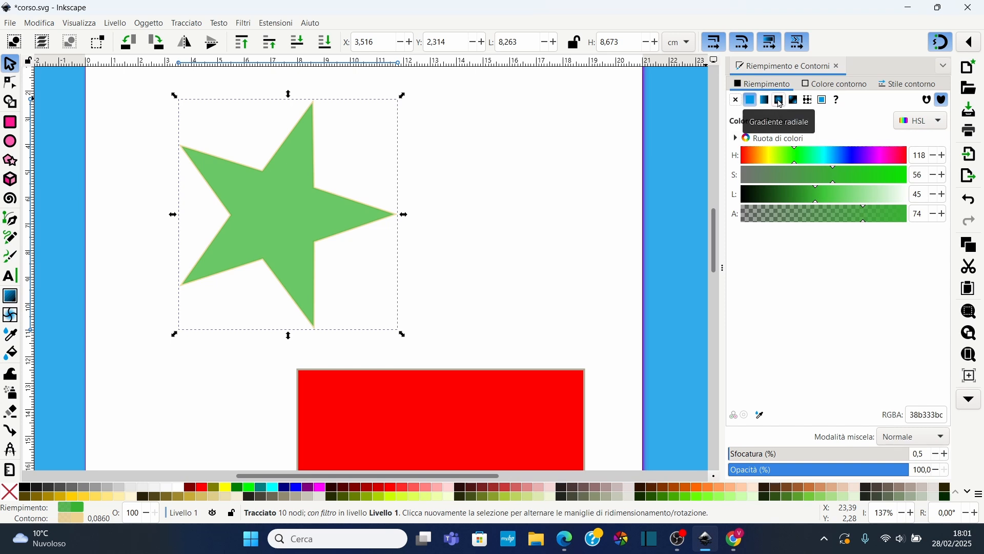
{"action": "left_click", "coordinate": [843, 85]}
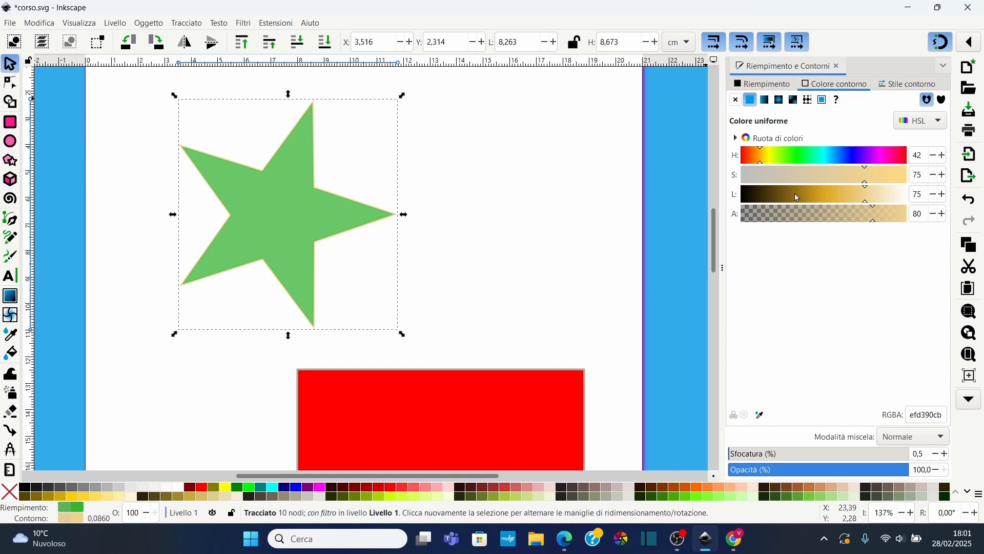
Remove the star's blur and set its stroke width to 0.386 cm
{"action": "mouse_move", "coordinate": [772, 455]}
{"action": "left_mouse_down"}
{"action": "mouse_move", "coordinate": [753, 456]}
{"action": "mouse_move", "coordinate": [771, 457]}
{"action": "mouse_move", "coordinate": [762, 459]}
{"action": "mouse_move", "coordinate": [767, 474]}
{"action": "mouse_move", "coordinate": [812, 475]}
{"action": "mouse_move", "coordinate": [739, 474]}
{"action": "left_mouse_up"}
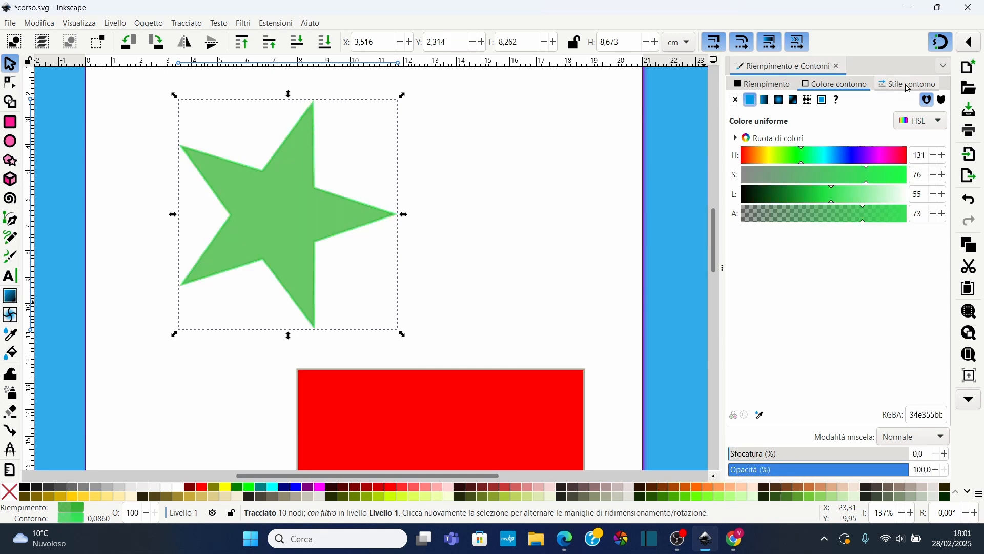
{"action": "left_click", "coordinate": [908, 83]}
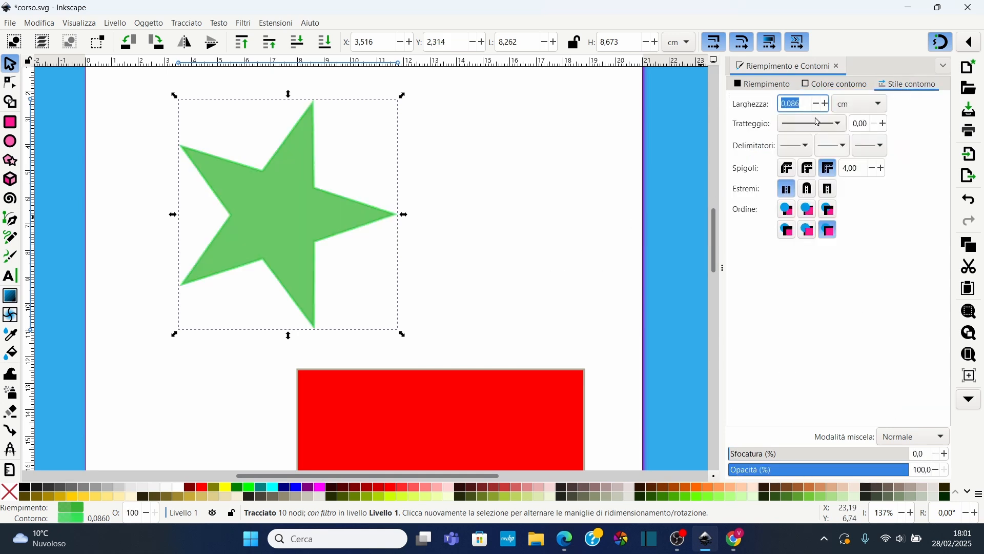
{"action": "left_click", "coordinate": [825, 104]}
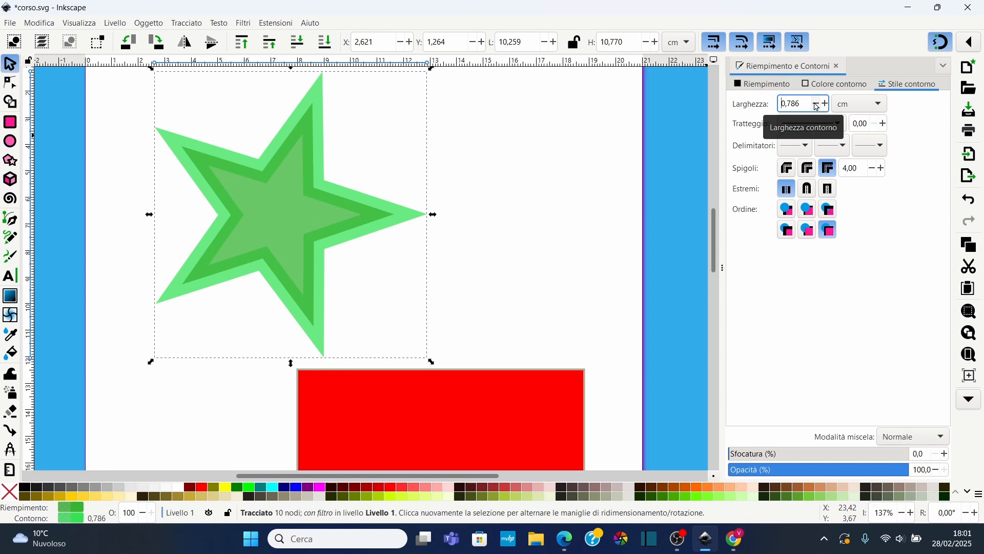
{"action": "left_click", "coordinate": [816, 105]}
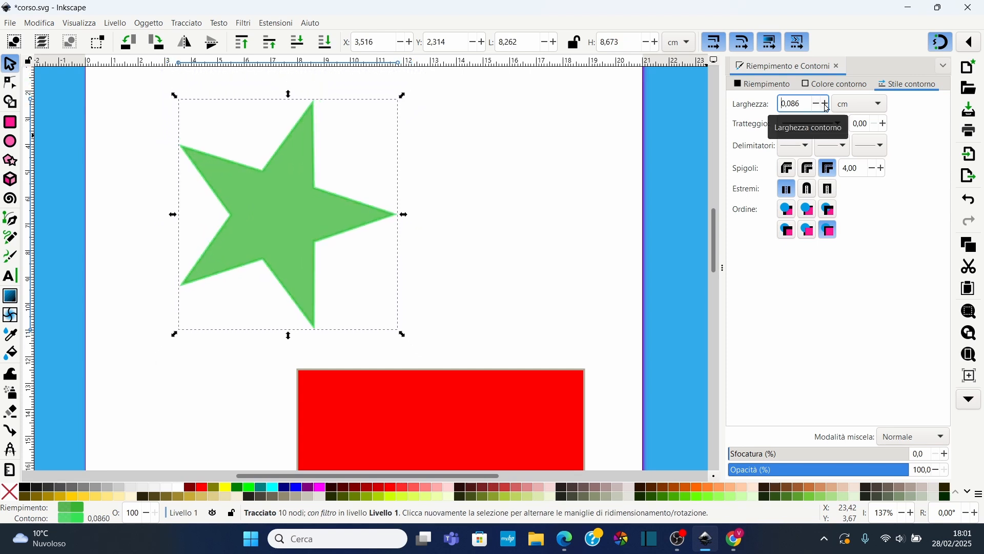
{"action": "left_click", "coordinate": [827, 105]}
Give the stroke a dotted dash pattern (1 1) and add a triangular arrow start marker
{"action": "left_click", "coordinate": [813, 123]}
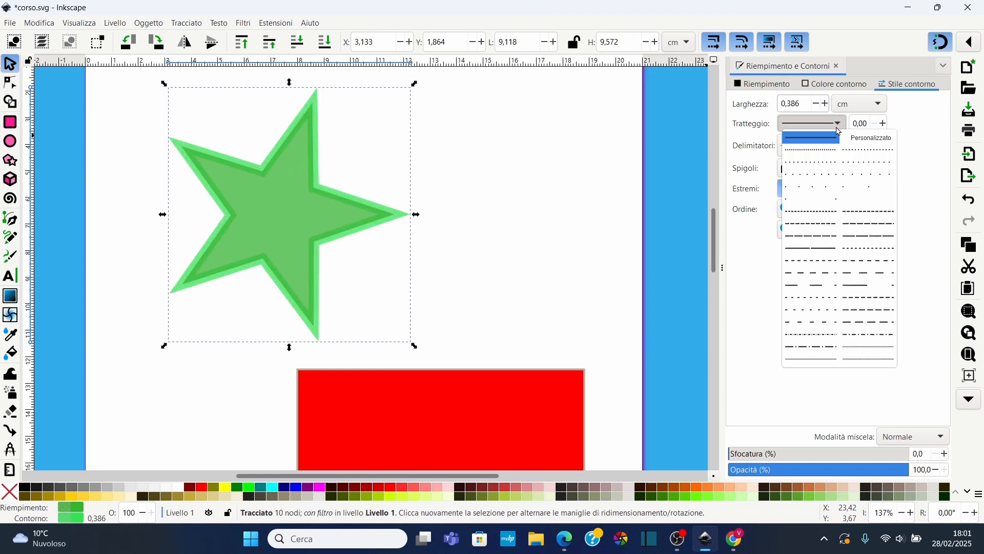
{"action": "left_click", "coordinate": [815, 156]}
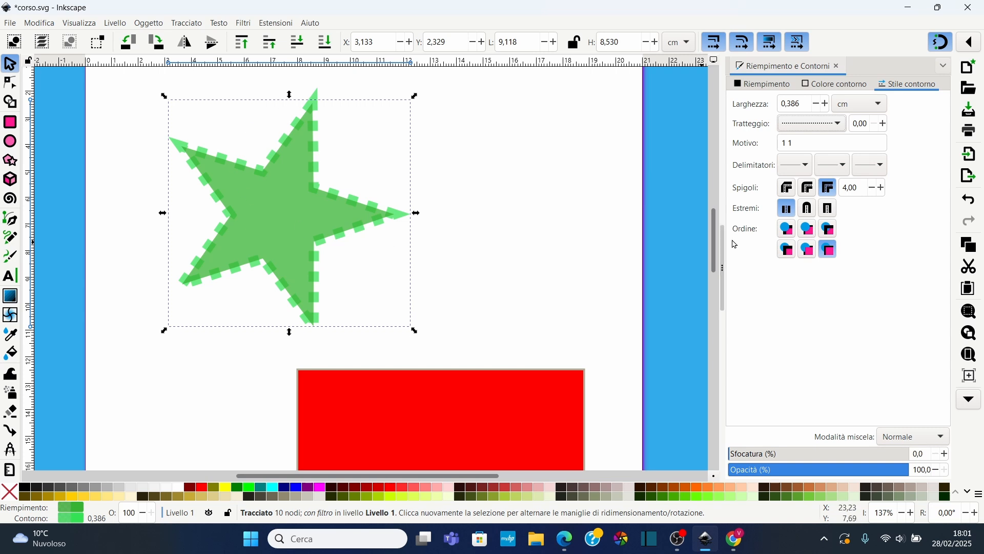
{"action": "left_click", "coordinate": [803, 165]}
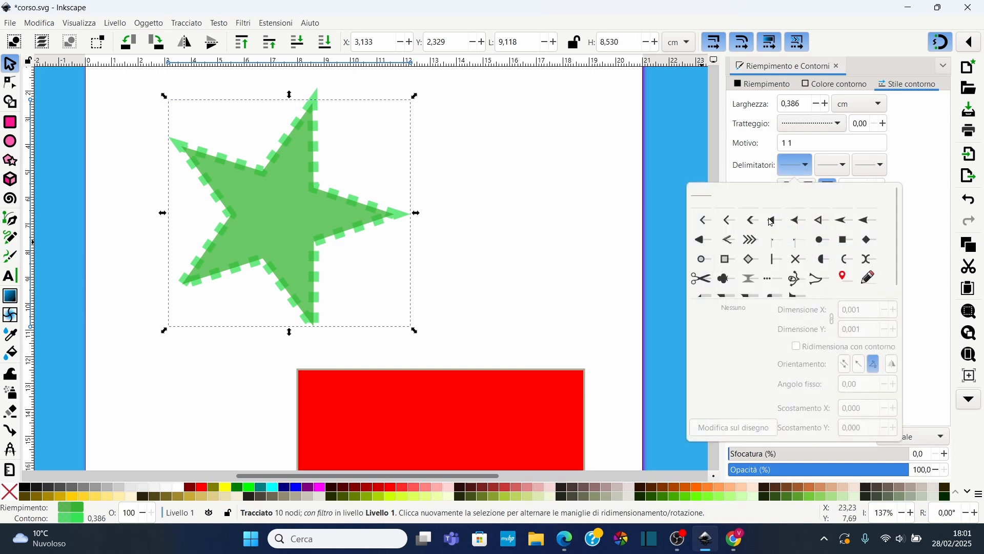
{"action": "left_click", "coordinate": [776, 221]}
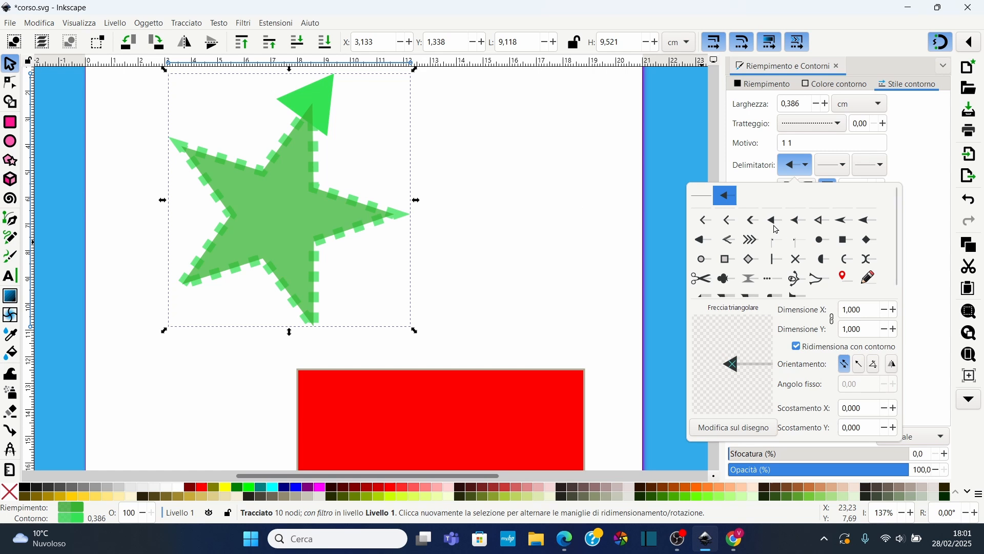
Change the star's start marker to the legs marker and then to the pencil (Matita) marker
{"action": "left_click", "coordinate": [819, 281]}
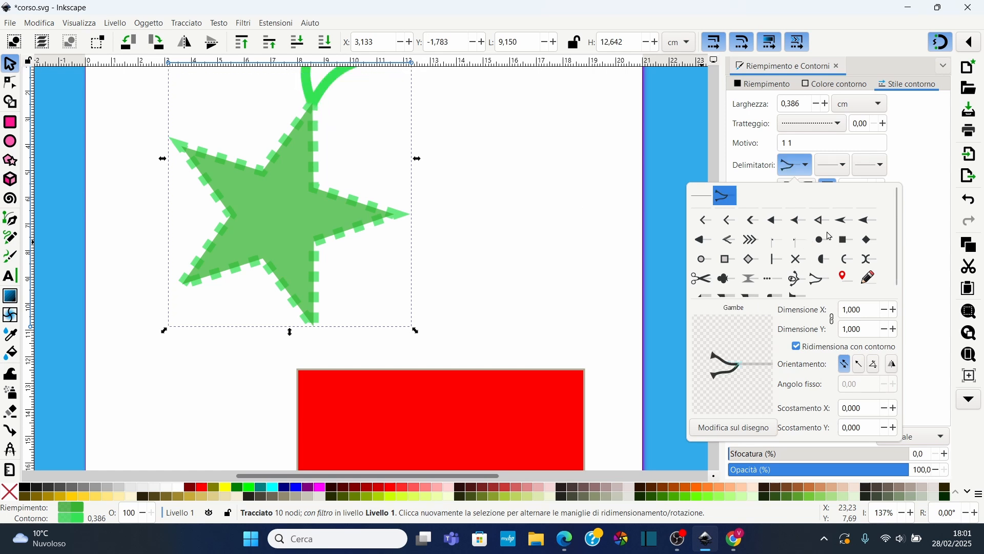
{"action": "left_click", "coordinate": [867, 278]}
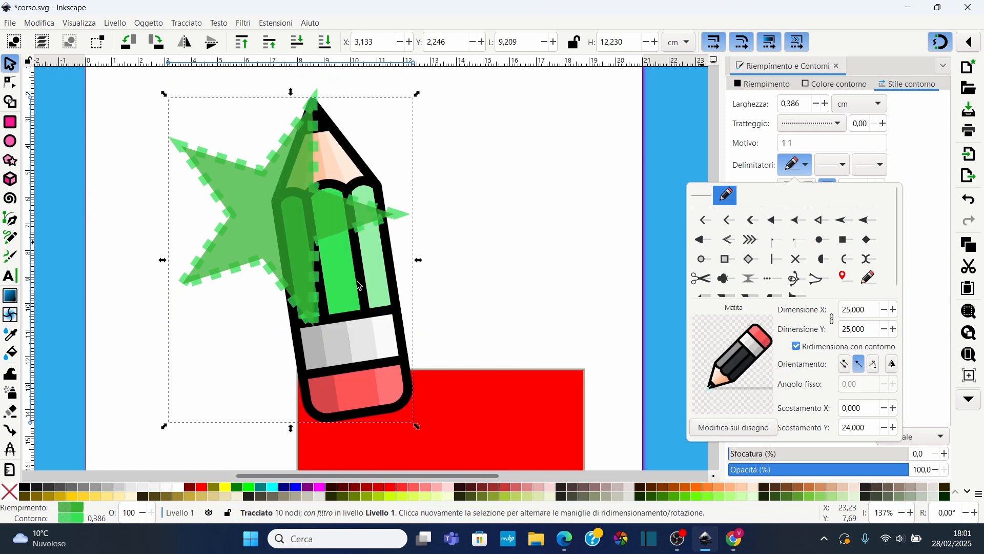
Scale the star with its marker down to about 8 × 11 cm
{"action": "left_click", "coordinate": [413, 422]}
{"action": "mouse_move", "coordinate": [418, 426]}
{"action": "left_mouse_down"}
{"action": "mouse_move", "coordinate": [396, 391]}
{"action": "mouse_move", "coordinate": [424, 417]}
{"action": "mouse_move", "coordinate": [441, 285]}
{"action": "mouse_move", "coordinate": [337, 303]}
{"action": "mouse_move", "coordinate": [411, 373]}
{"action": "mouse_move", "coordinate": [410, 395]}
{"action": "left_mouse_up"}
Try the bevel, round and miter joins on the star's stroke, then set round and finally square caps
{"action": "left_click", "coordinate": [787, 190]}
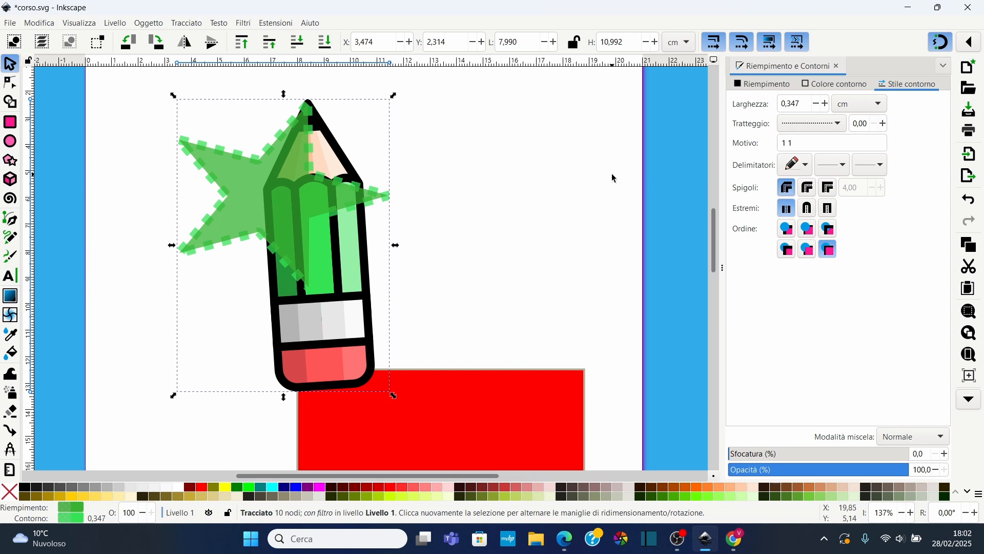
{"action": "scroll", "coordinate": [302, 148], "scroll_direction": "up", "scroll_amount": 2}
{"action": "scroll", "coordinate": [285, 165], "scroll_direction": "up", "scroll_amount": 4}
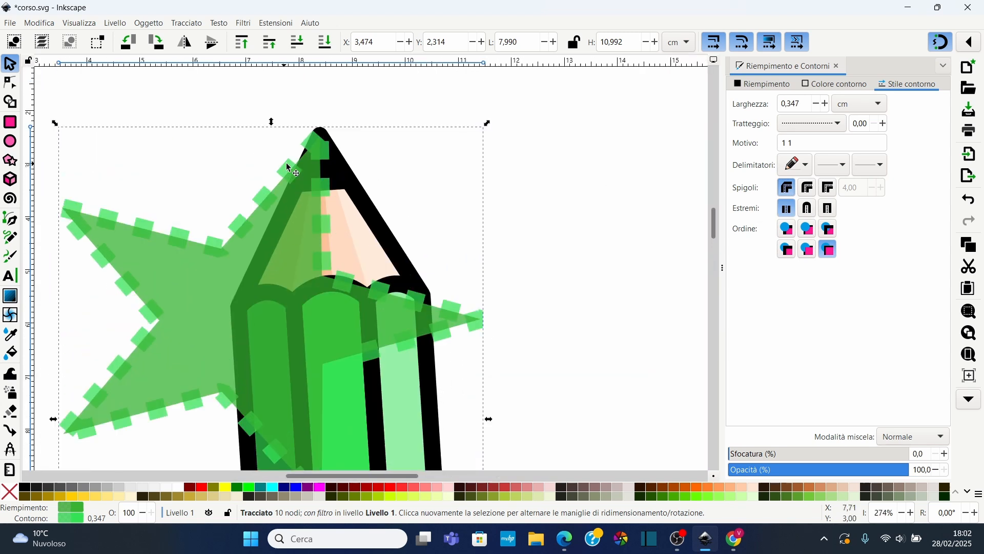
{"action": "left_click", "coordinate": [808, 189]}
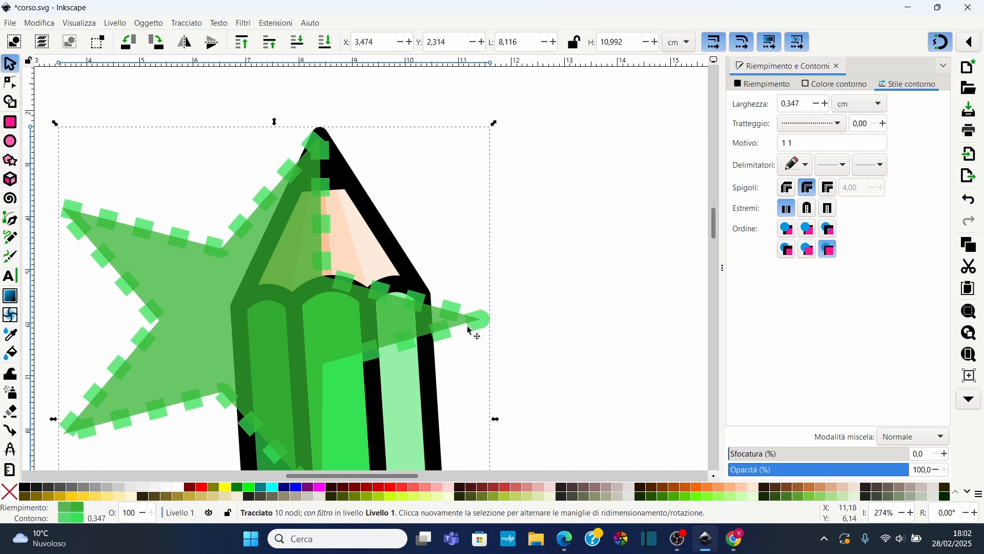
{"action": "left_click", "coordinate": [831, 192]}
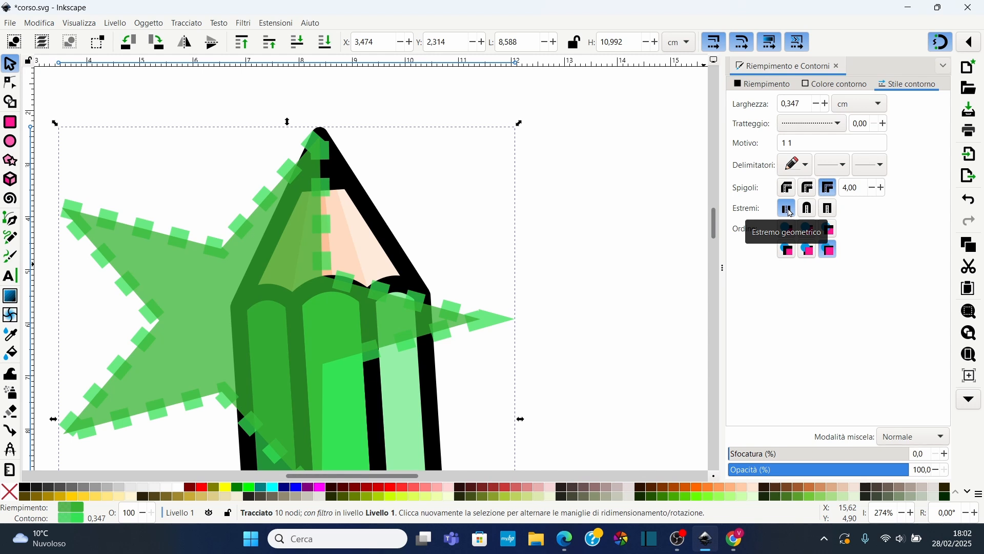
{"action": "left_click", "coordinate": [809, 209]}
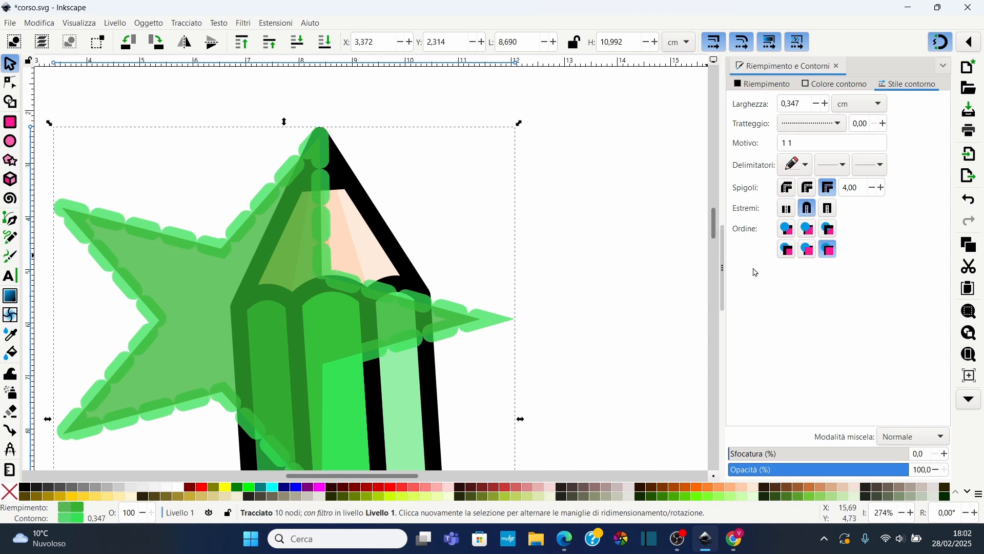
{"action": "left_click", "coordinate": [828, 209]}
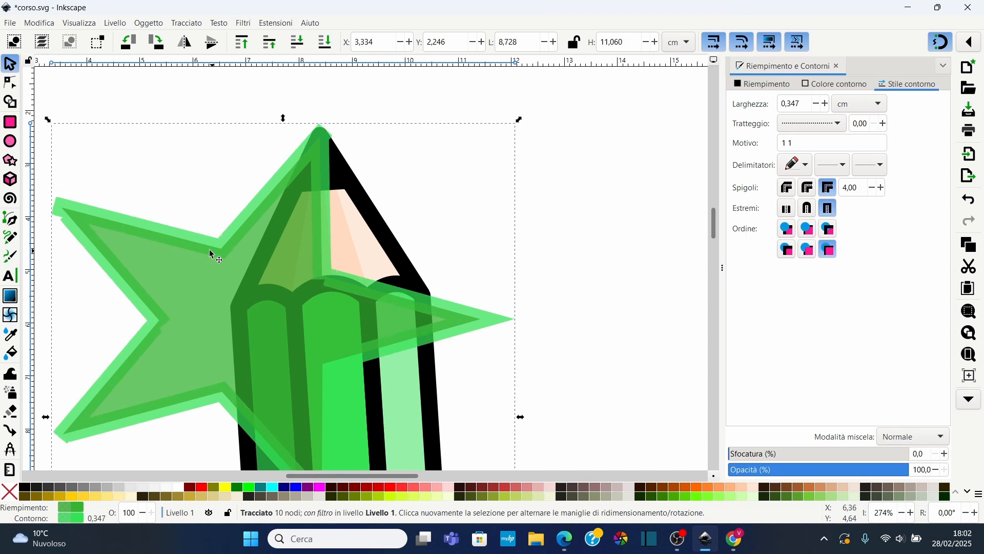
Cycle through the paint order options for fill, stroke and markers, ending on the last order
{"action": "left_click", "coordinate": [792, 232]}
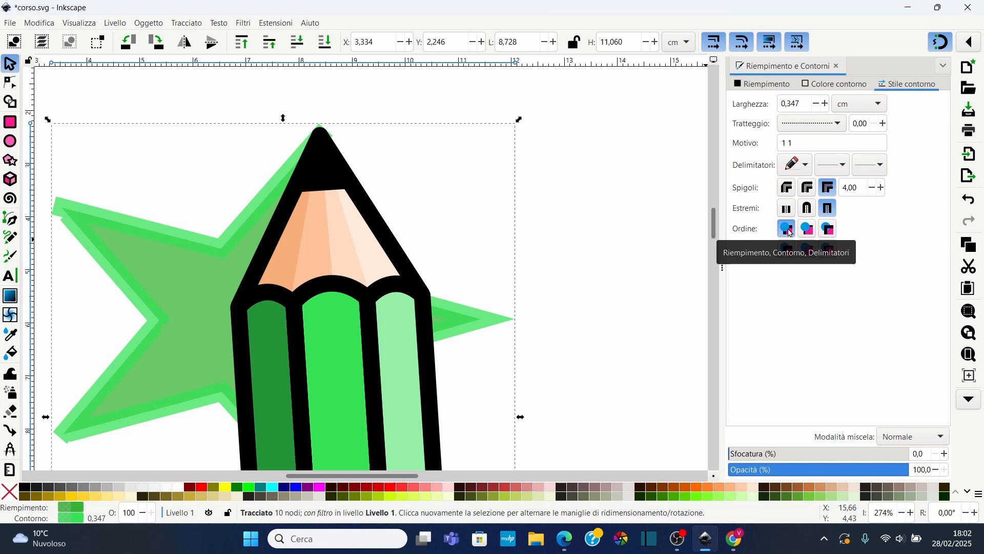
{"action": "left_click", "coordinate": [807, 229]}
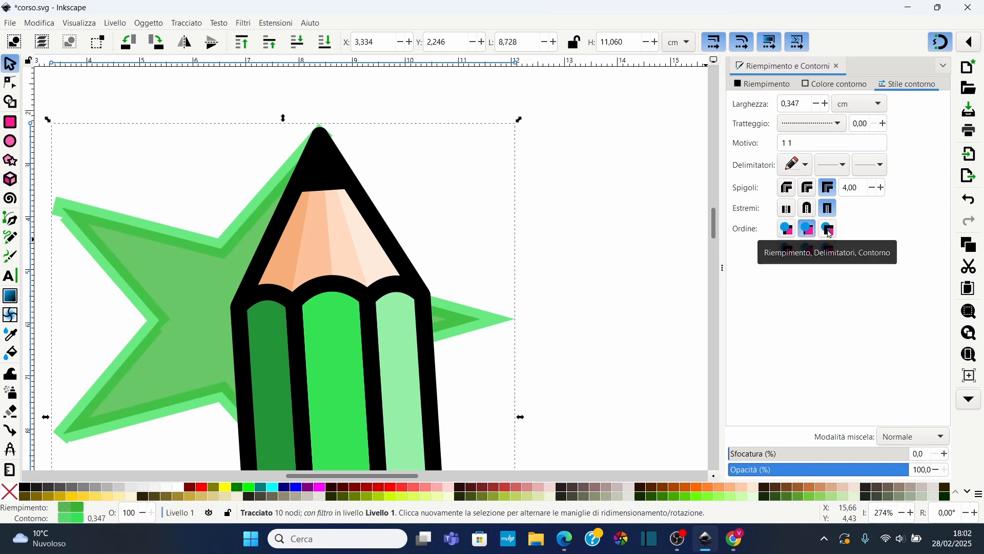
{"action": "left_click", "coordinate": [830, 230]}
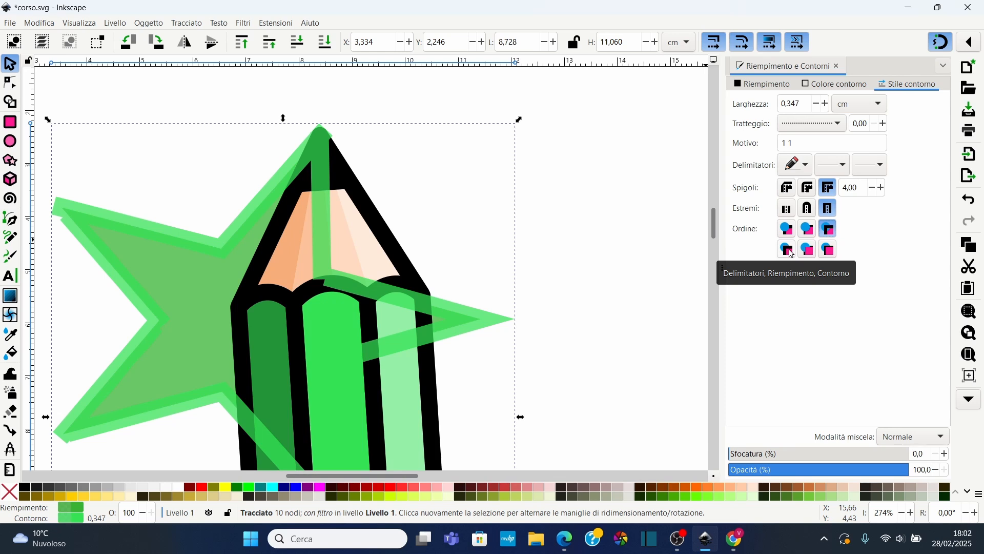
{"action": "left_click", "coordinate": [788, 250]}
{"action": "left_click", "coordinate": [807, 250]}
{"action": "left_click", "coordinate": [829, 250]}
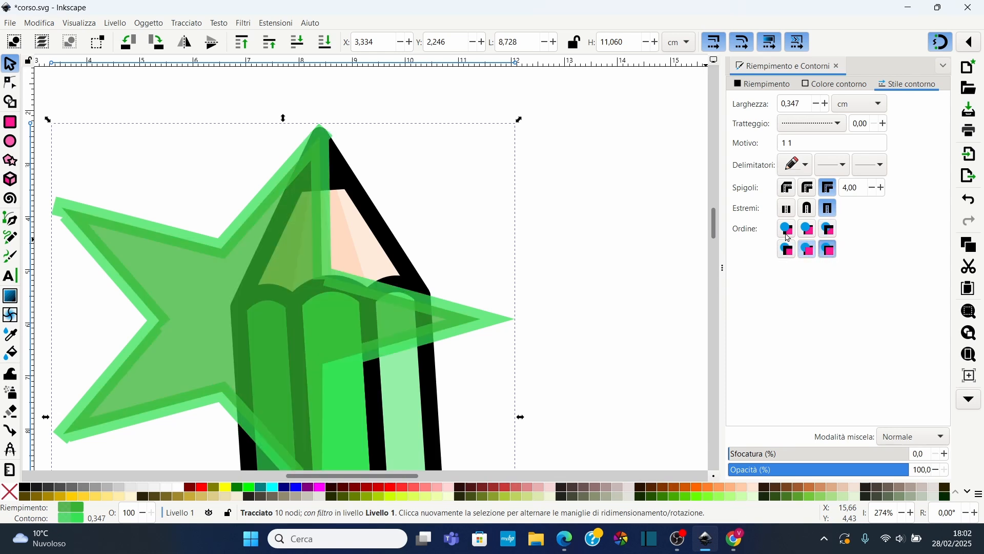
{"action": "left_click", "coordinate": [788, 250]}
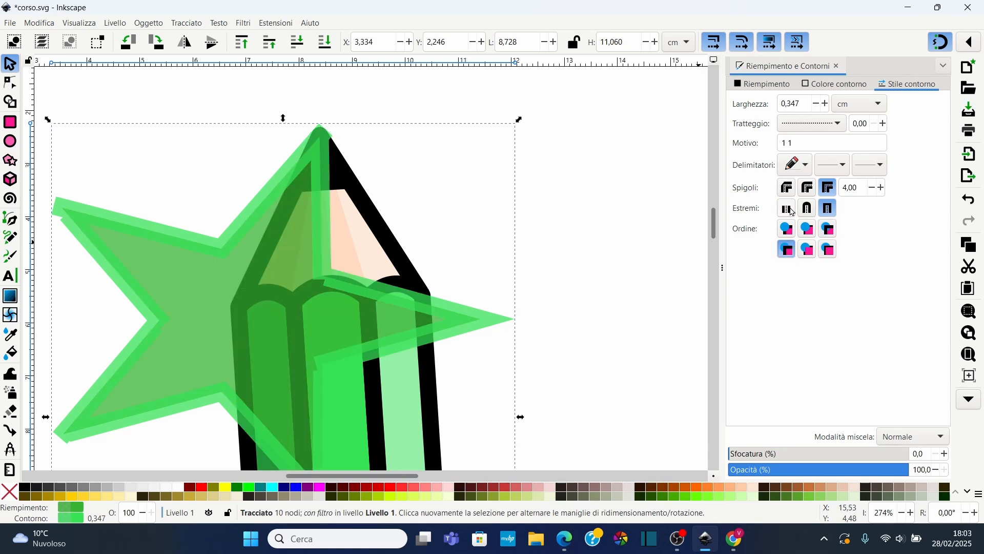
{"action": "left_click", "coordinate": [788, 229]}
{"action": "left_click", "coordinate": [808, 250]}
{"action": "left_click", "coordinate": [829, 249]}
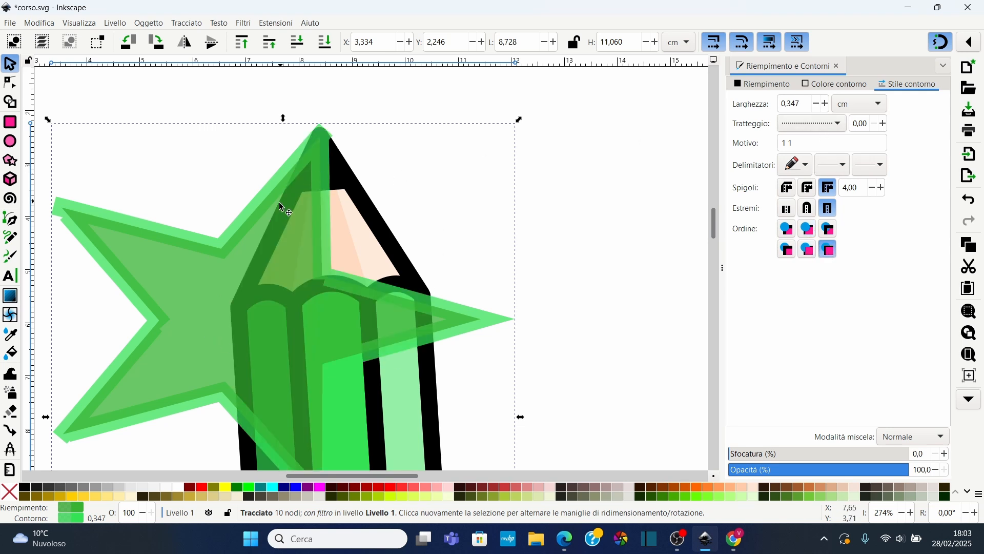
{"action": "scroll", "coordinate": [323, 315], "scroll_direction": "down", "scroll_amount": 4}
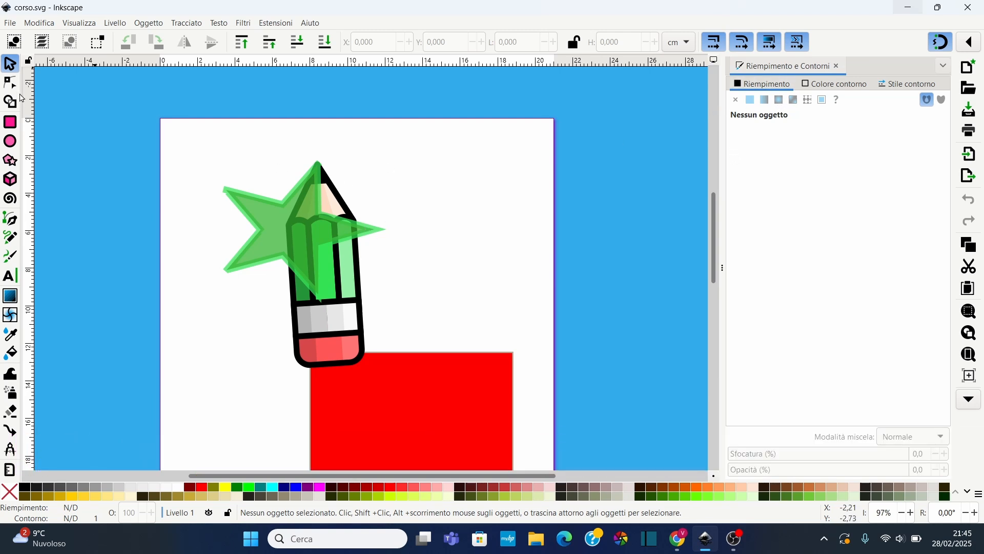
Select the red rectangle and move it slightly down and to the left
{"action": "left_click", "coordinate": [321, 242]}
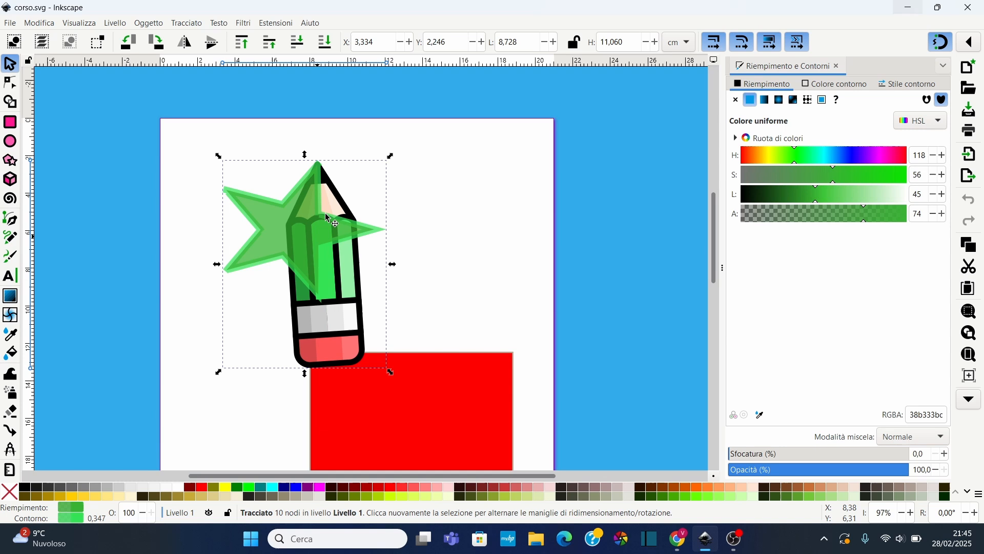
{"action": "left_click", "coordinate": [410, 391]}
{"action": "scroll", "coordinate": [410, 391], "scroll_direction": "down", "scroll_amount": 5}
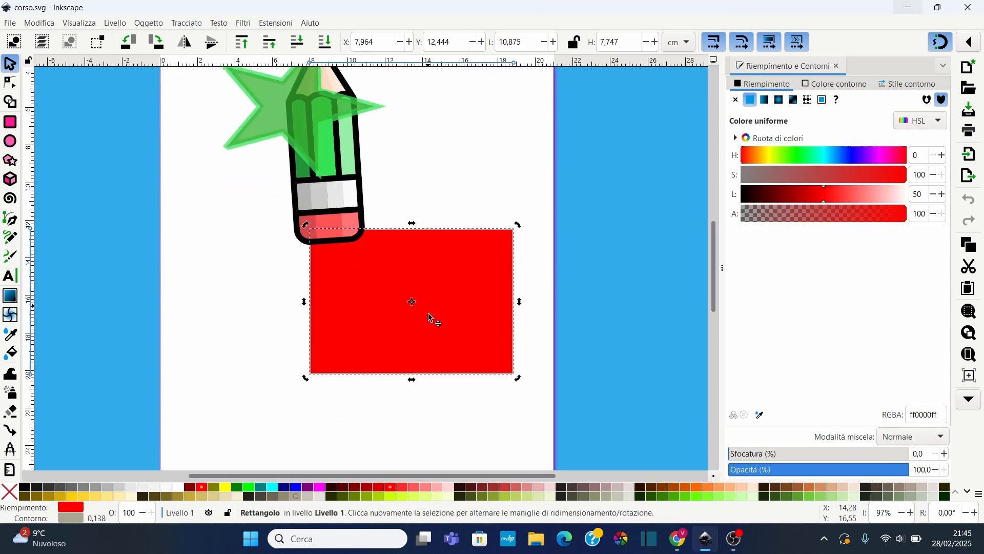
{"action": "left_click_drag", "start_coordinate": [432, 319], "coordinate": [407, 347]}
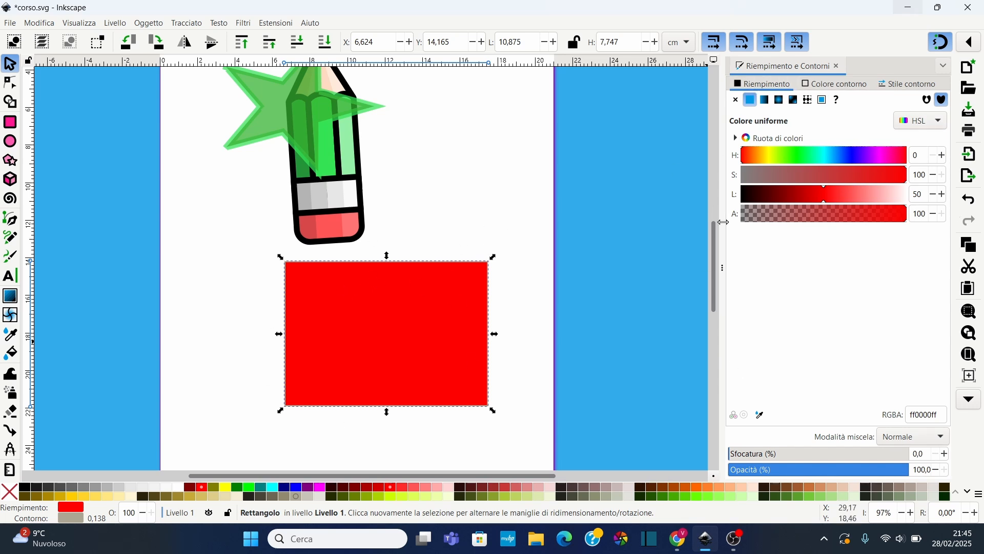
Switch the rectangle's fill from none to flat colour and then to a linear gradient
{"action": "left_click", "coordinate": [737, 102]}
{"action": "left_click", "coordinate": [753, 101]}
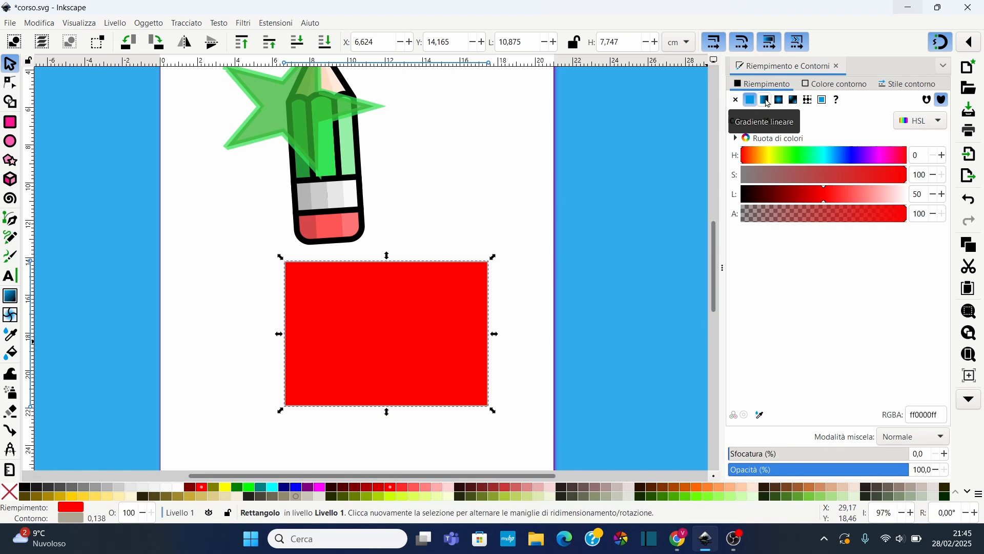
{"action": "left_click", "coordinate": [768, 103]}
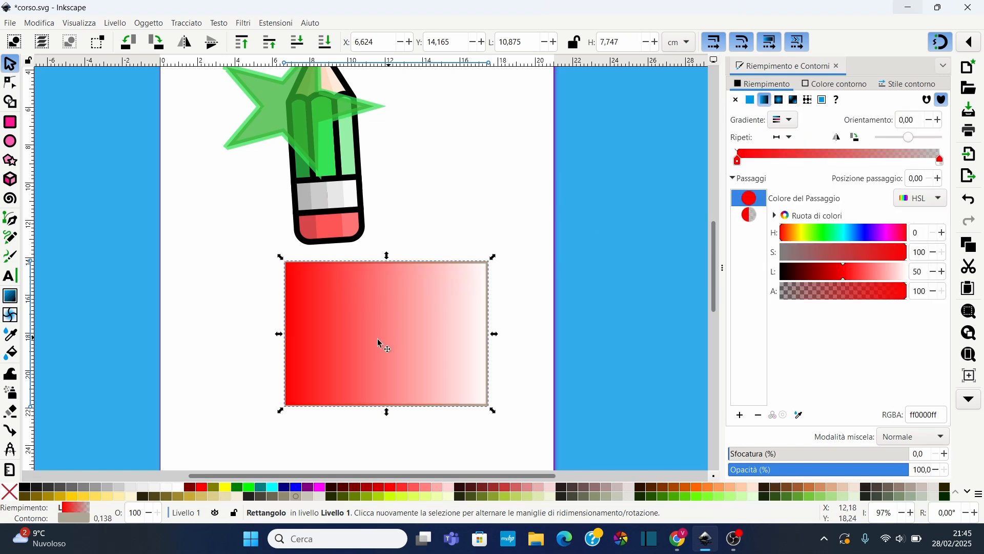
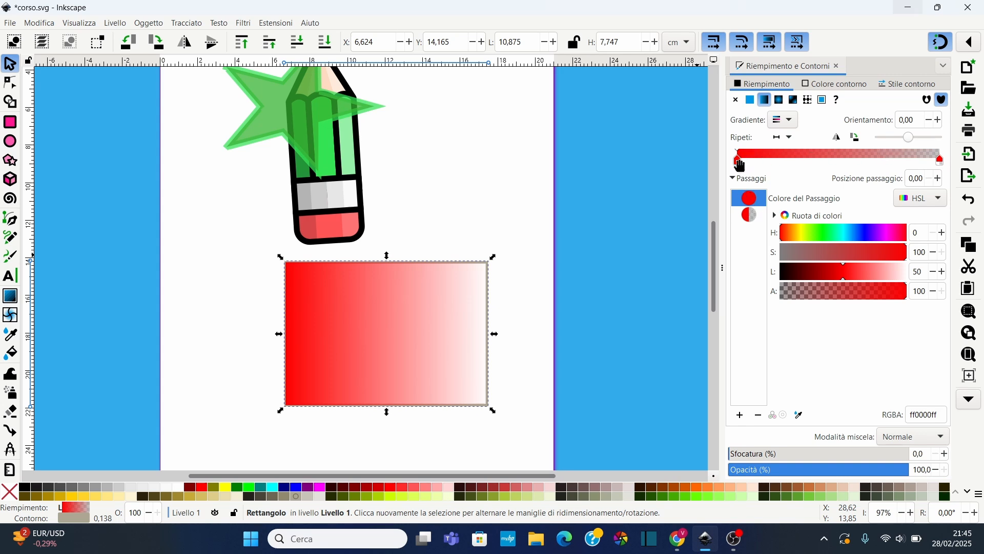
Add two intermediate stops to the linear gradient, at about 0.51 and 0.27
{"action": "mouse_move", "coordinate": [739, 160]}
{"action": "left_mouse_down"}
{"action": "mouse_move", "coordinate": [902, 171]}
{"action": "mouse_move", "coordinate": [725, 164]}
{"action": "left_mouse_up"}
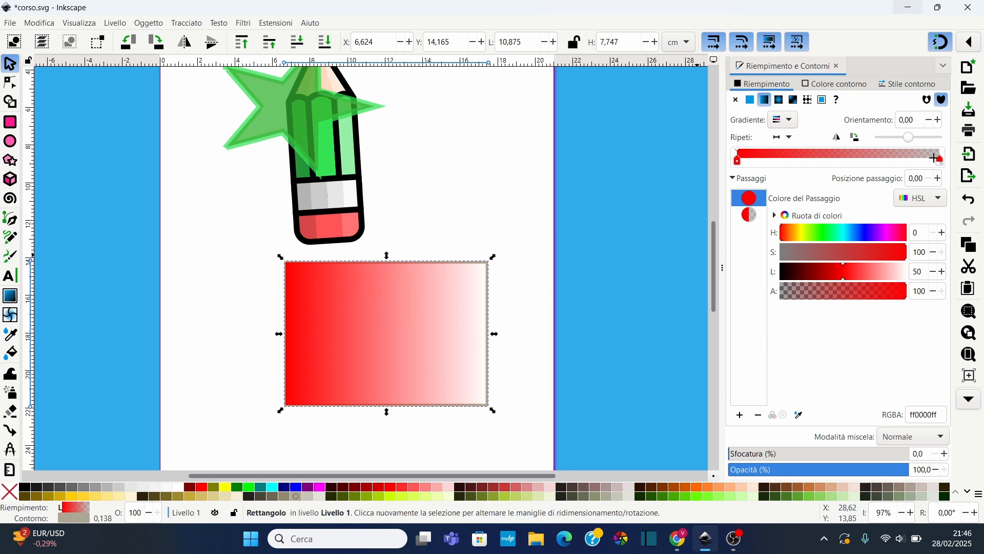
{"action": "mouse_move", "coordinate": [940, 162]}
{"action": "left_mouse_down"}
{"action": "mouse_move", "coordinate": [826, 162]}
{"action": "mouse_move", "coordinate": [950, 157]}
{"action": "left_mouse_up"}
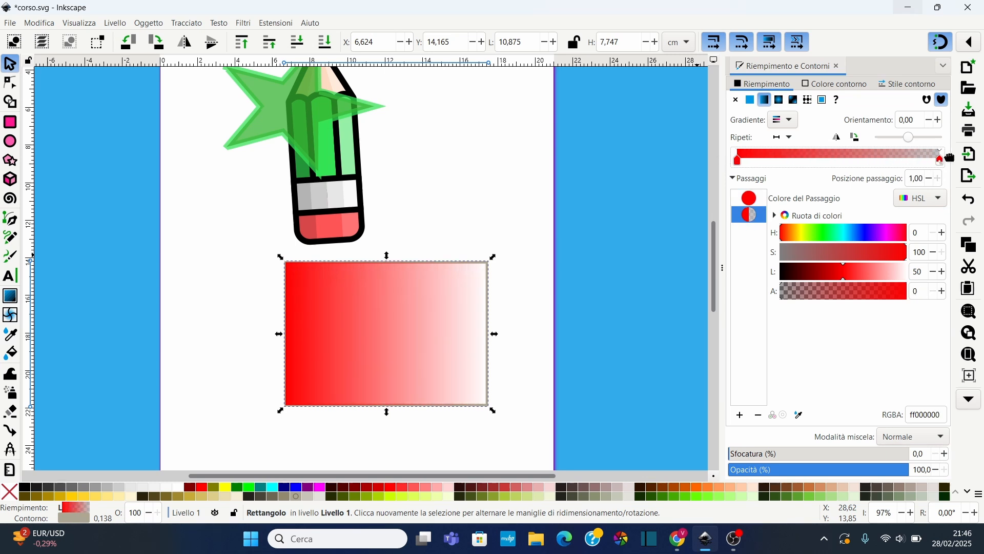
{"action": "double_click", "coordinate": [839, 152]}
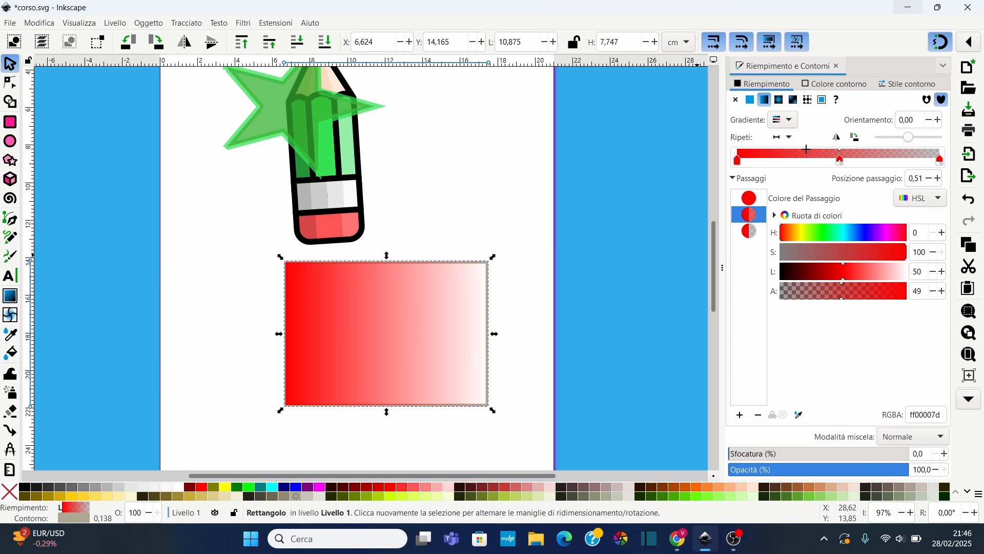
{"action": "double_click", "coordinate": [791, 154]}
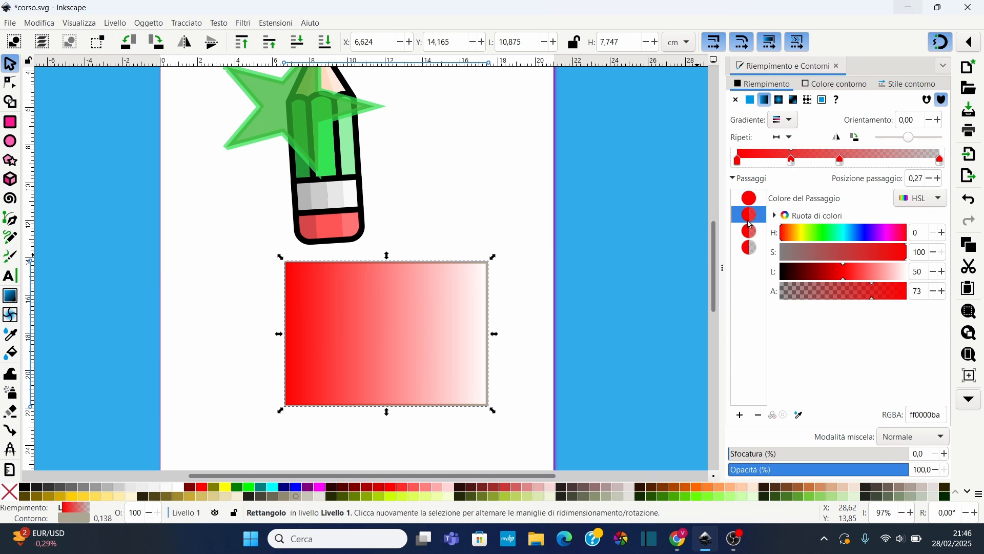
Colour the 0.27 stop cyan with hue 164 and the 0.51 stop blue with hue 241
{"action": "mouse_move", "coordinate": [825, 235]}
{"action": "left_mouse_down"}
{"action": "mouse_move", "coordinate": [843, 235]}
{"action": "mouse_move", "coordinate": [814, 235]}
{"action": "left_mouse_up"}
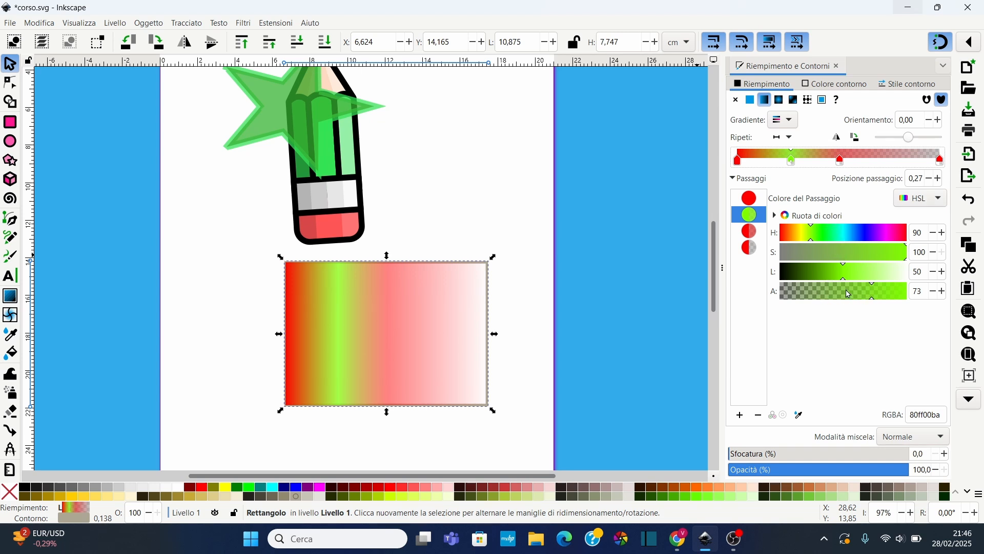
{"action": "left_click_drag", "start_coordinate": [826, 236], "coordinate": [840, 235]}
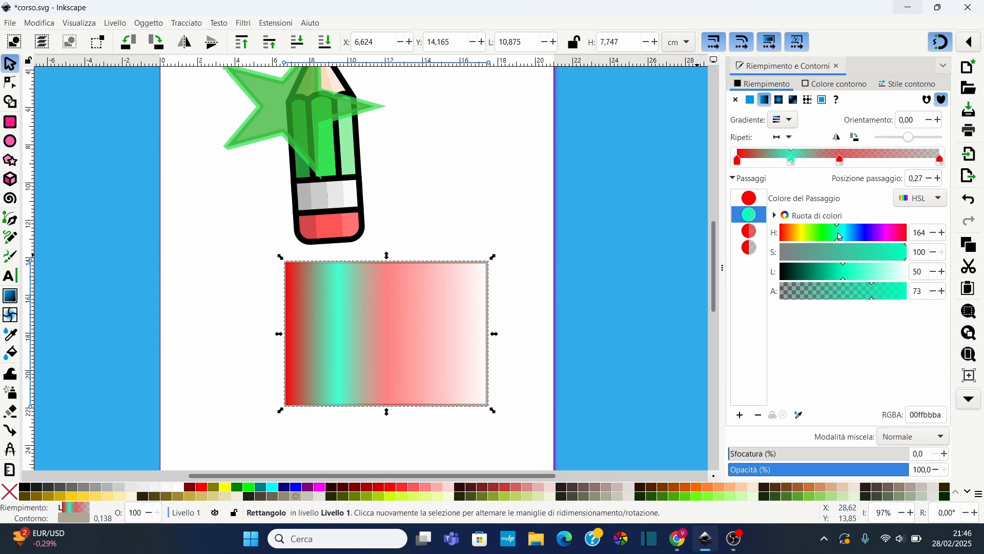
{"action": "left_click", "coordinate": [751, 233]}
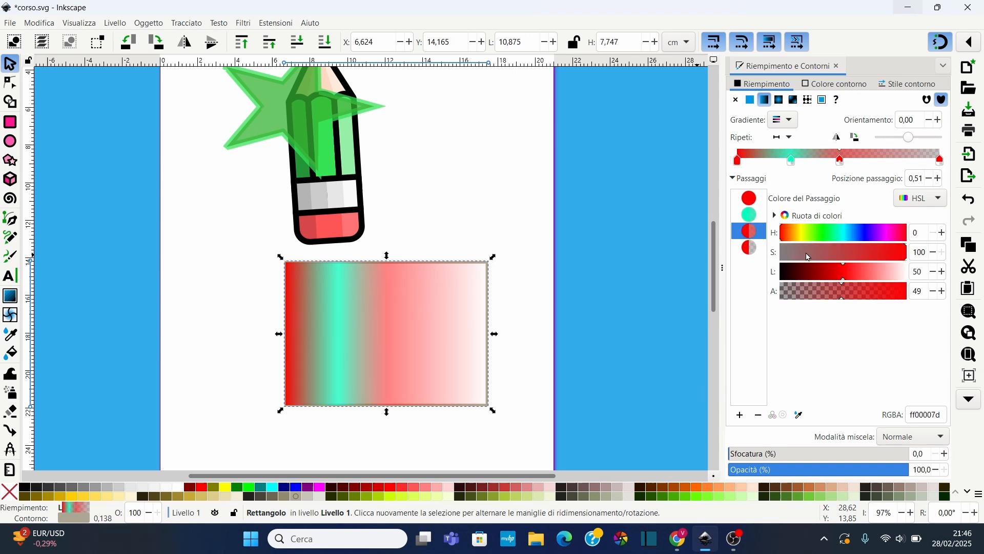
{"action": "left_click", "coordinate": [867, 236]}
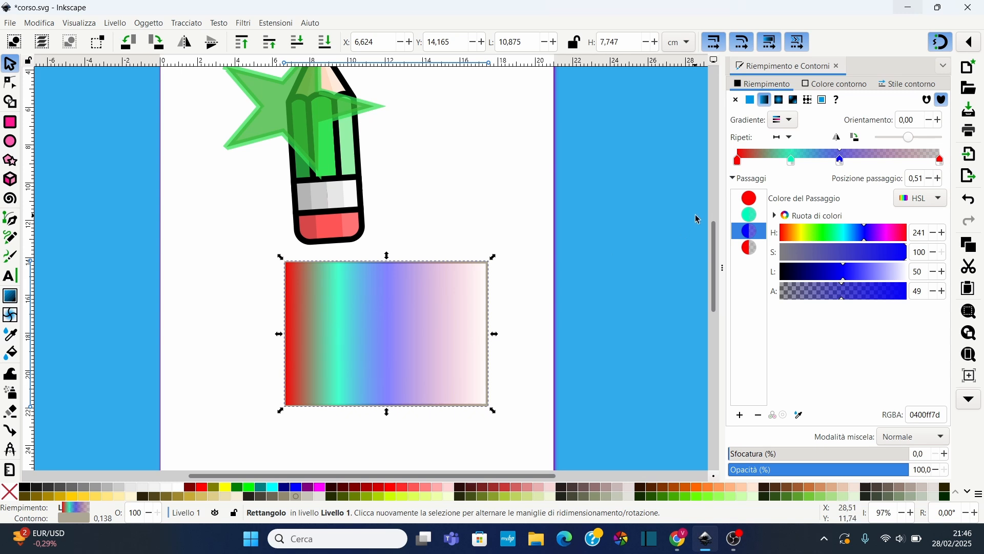
Move the blue stop further right and make the end stop opaque yellow, hue 55 and alpha 100
{"action": "left_click_drag", "start_coordinate": [793, 171], "coordinate": [888, 161]}
{"action": "left_click", "coordinate": [941, 160]}
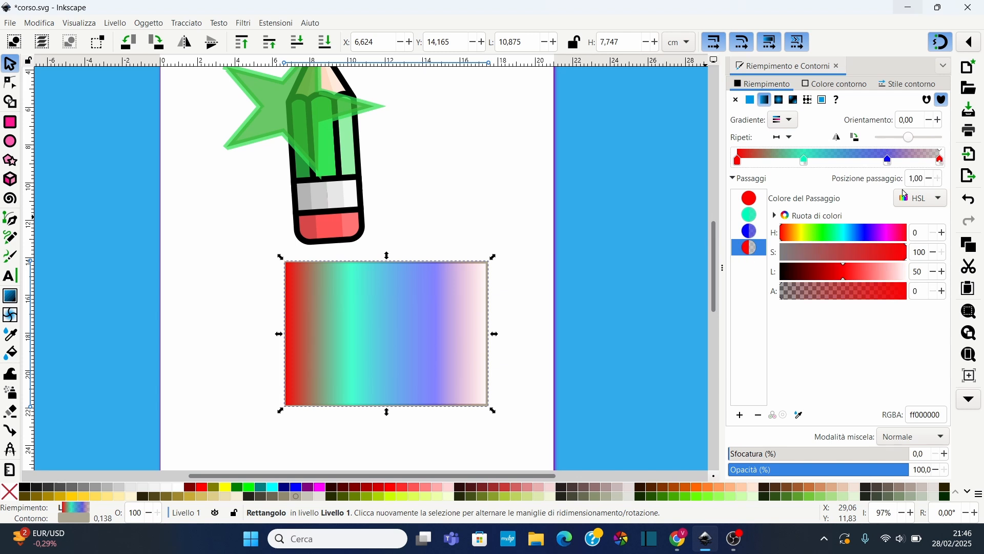
{"action": "left_click_drag", "start_coordinate": [849, 292], "coordinate": [893, 290]}
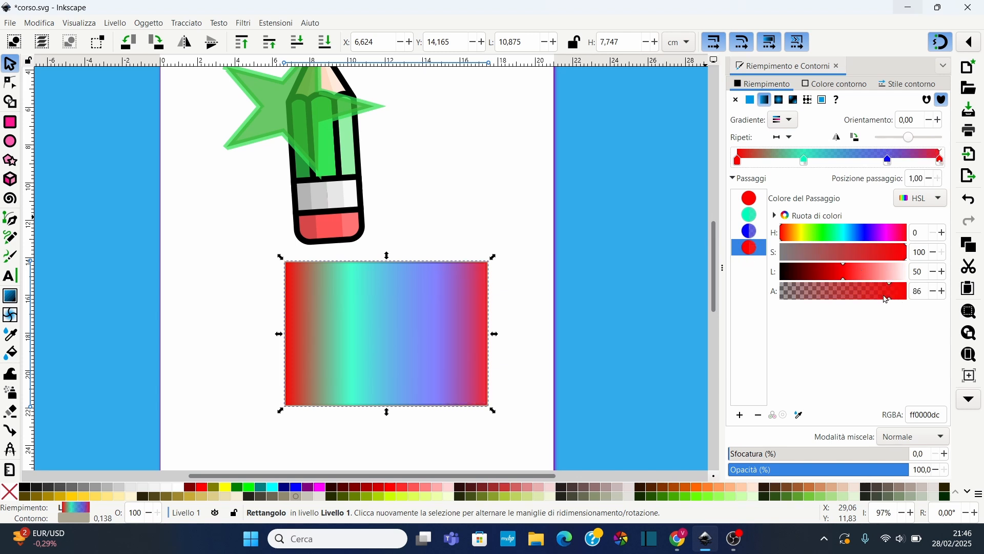
{"action": "left_click_drag", "start_coordinate": [882, 294], "coordinate": [907, 292]}
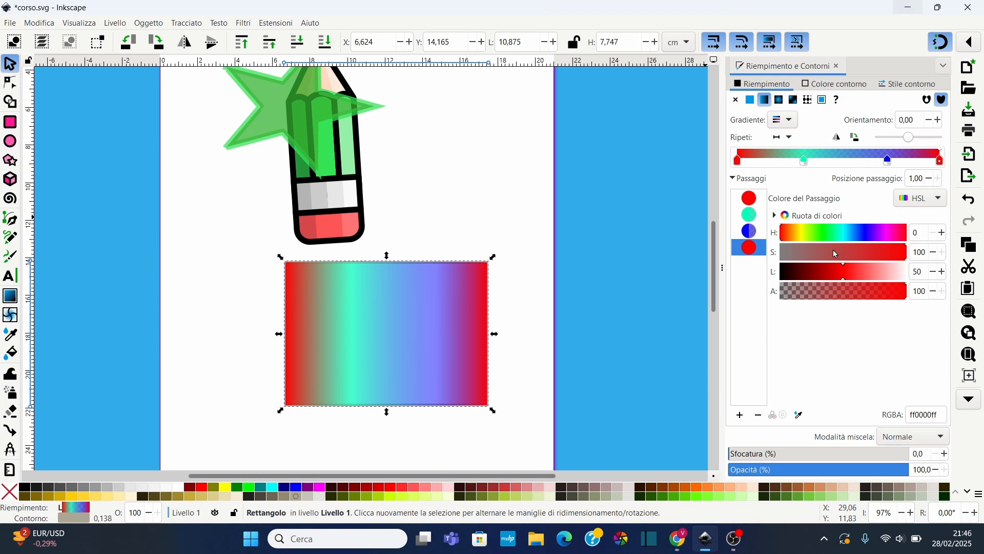
{"action": "left_click", "coordinate": [802, 238]}
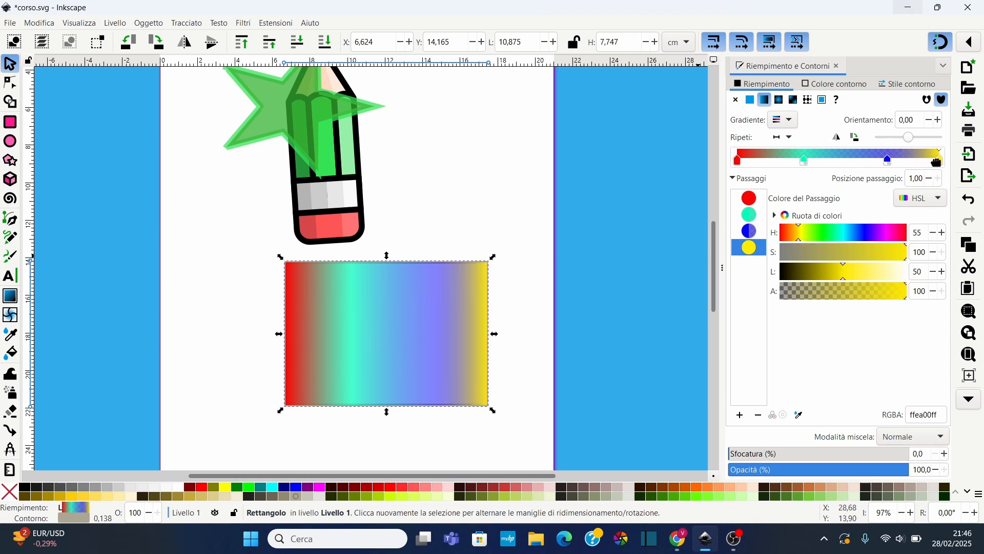
Drag the yellow stop inward to about 0.82 and set the cyan stop at 0.30
{"action": "left_click_drag", "start_coordinate": [939, 161], "coordinate": [864, 162]}
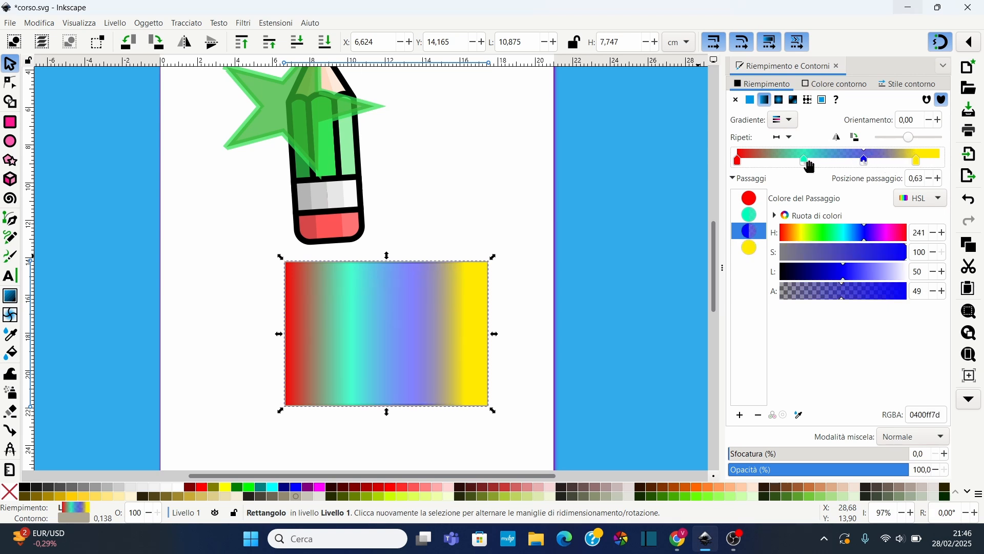
{"action": "left_click_drag", "start_coordinate": [803, 161], "coordinate": [803, 162]}
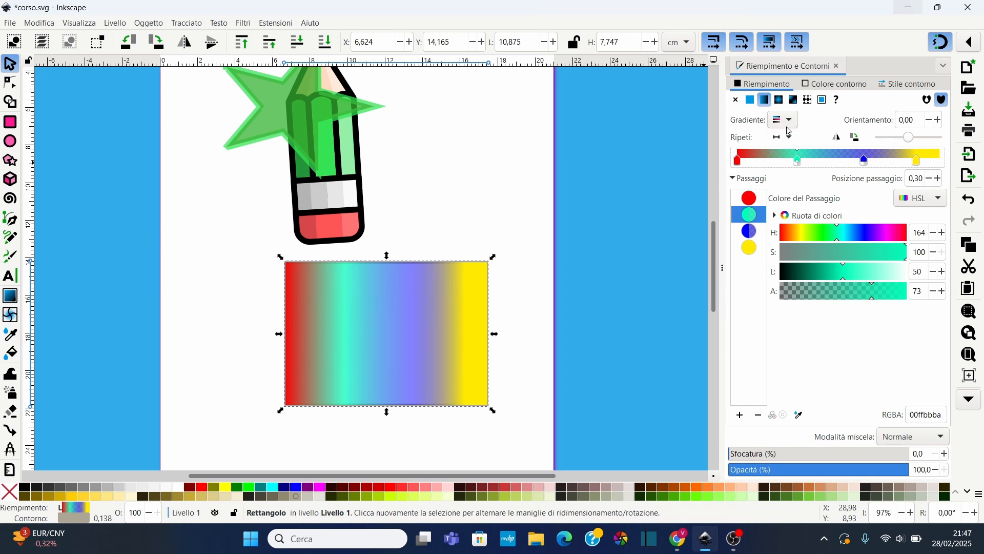
Rotate the gradient's orientation to 29°
{"action": "left_click", "coordinate": [940, 121]}
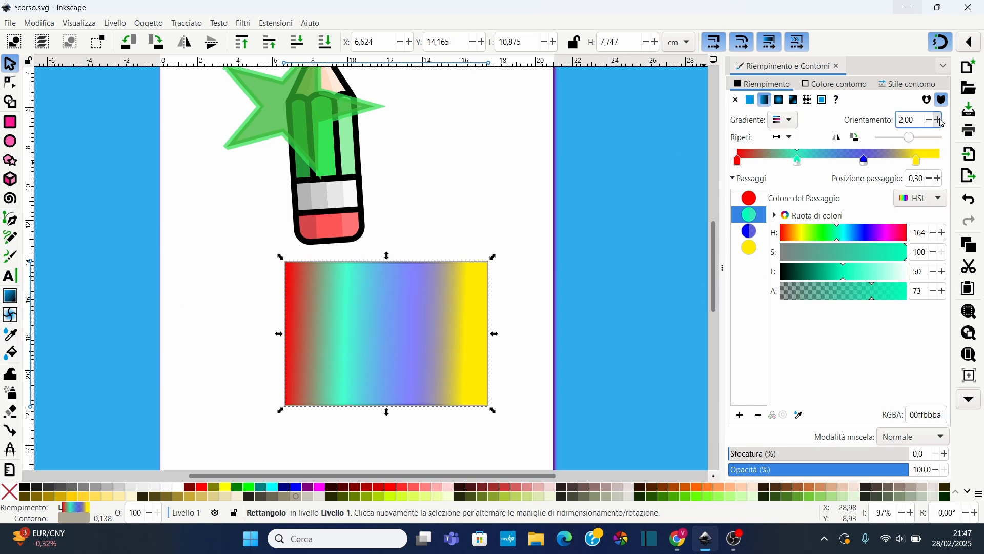
{"action": "scroll", "coordinate": [942, 123], "scroll_direction": "up", "scroll_amount": 16}
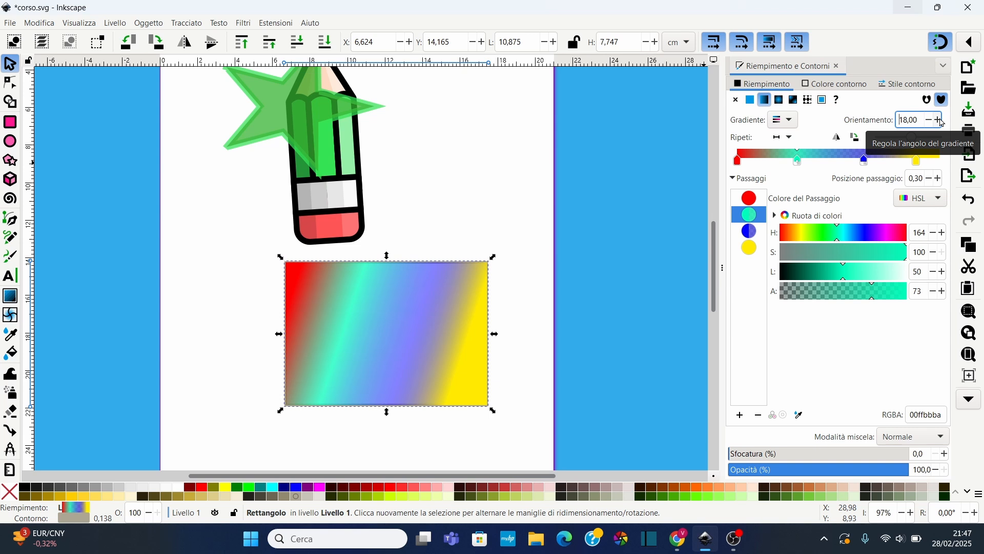
{"action": "scroll", "coordinate": [942, 123], "scroll_direction": "up", "scroll_amount": 11}
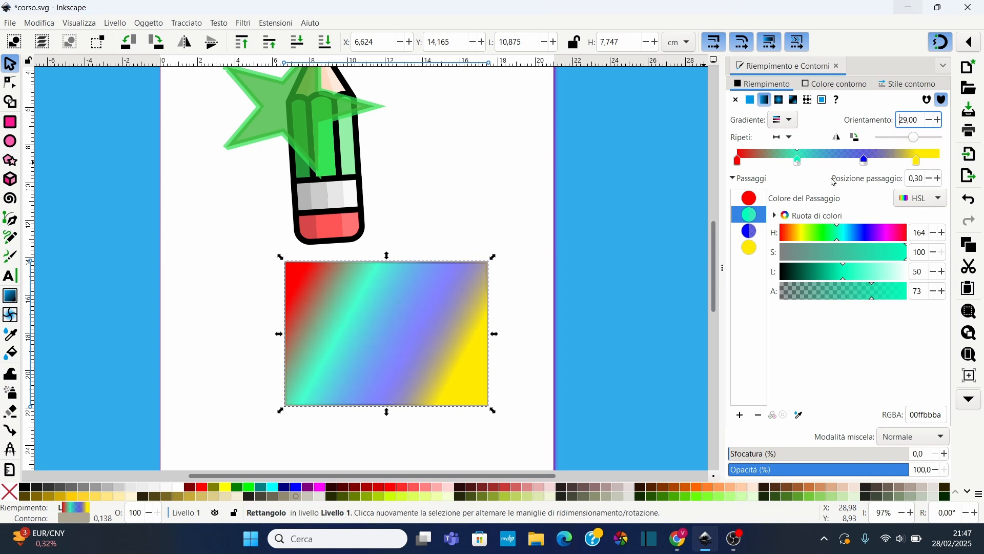
Reverse the gradient direction twice and set its orientation back to 1°
{"action": "left_click", "coordinate": [840, 143]}
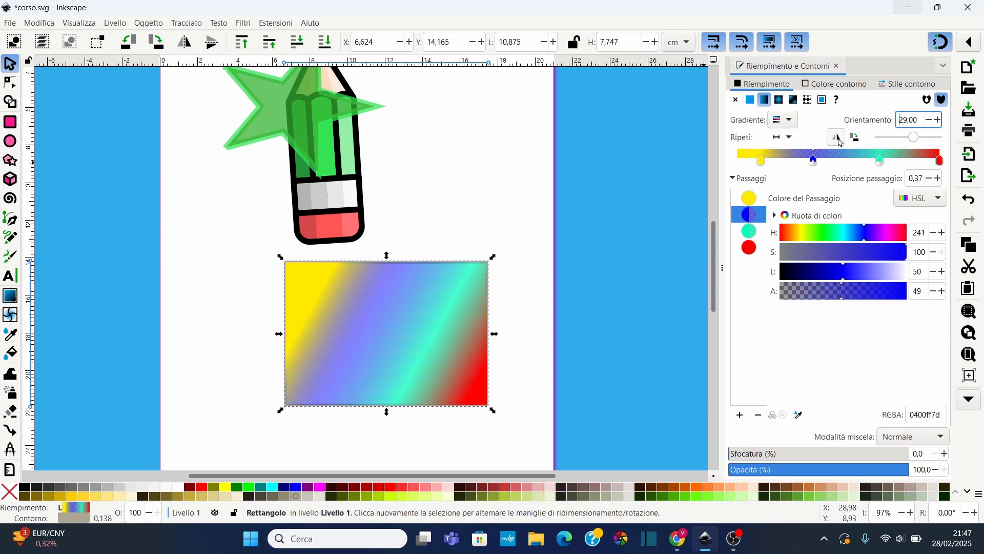
{"action": "left_click", "coordinate": [840, 139]}
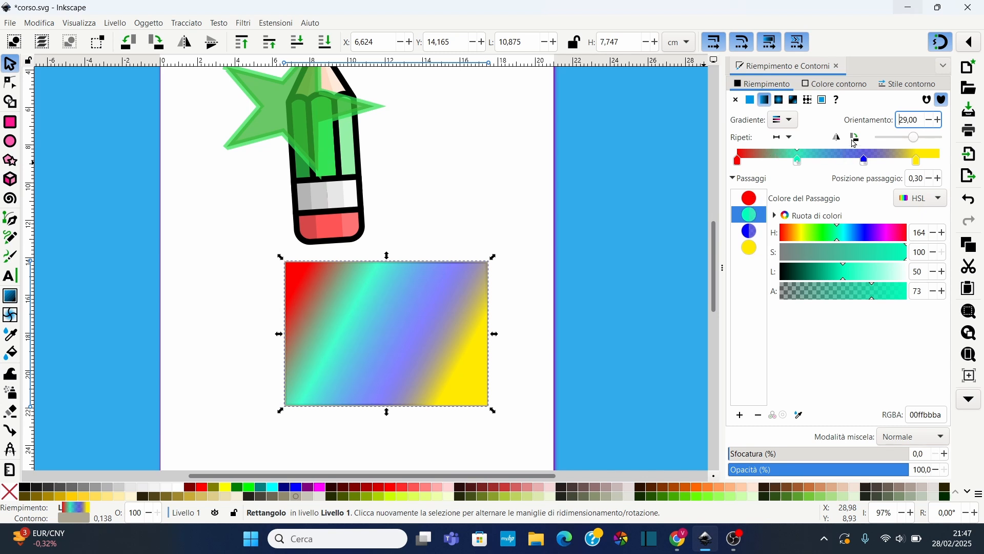
{"action": "left_click", "coordinate": [841, 138]}
{"action": "left_click", "coordinate": [842, 139]}
{"action": "mouse_move", "coordinate": [918, 142]}
{"action": "left_mouse_down"}
{"action": "mouse_move", "coordinate": [897, 143]}
{"action": "mouse_move", "coordinate": [922, 142]}
{"action": "mouse_move", "coordinate": [910, 143]}
{"action": "left_mouse_up"}
Try the direct and reflected repeat modes for the gradient, then set repeat back to none
{"action": "left_click", "coordinate": [793, 144]}
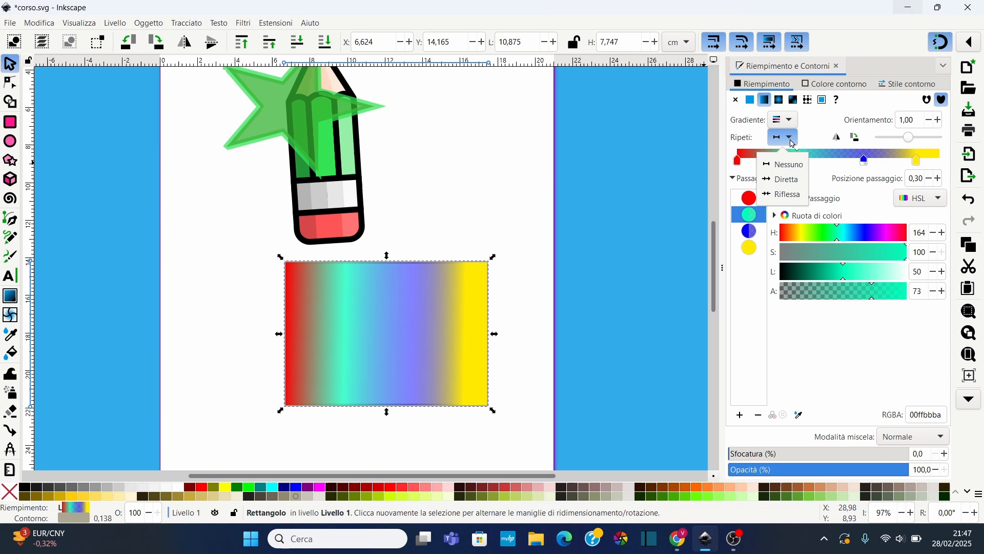
{"action": "left_click", "coordinate": [788, 179]}
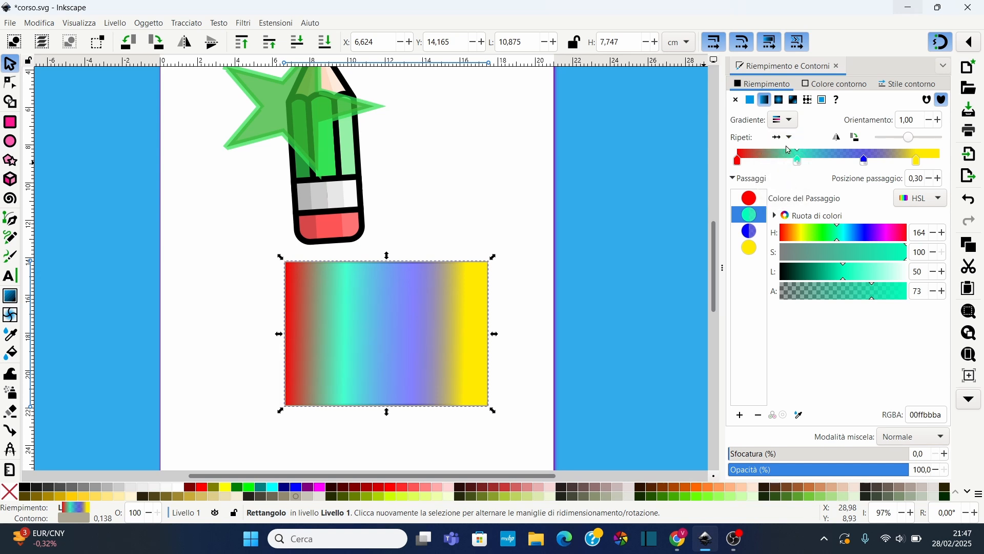
{"action": "left_click", "coordinate": [790, 137]}
{"action": "left_click", "coordinate": [786, 195]}
{"action": "left_click", "coordinate": [785, 137]}
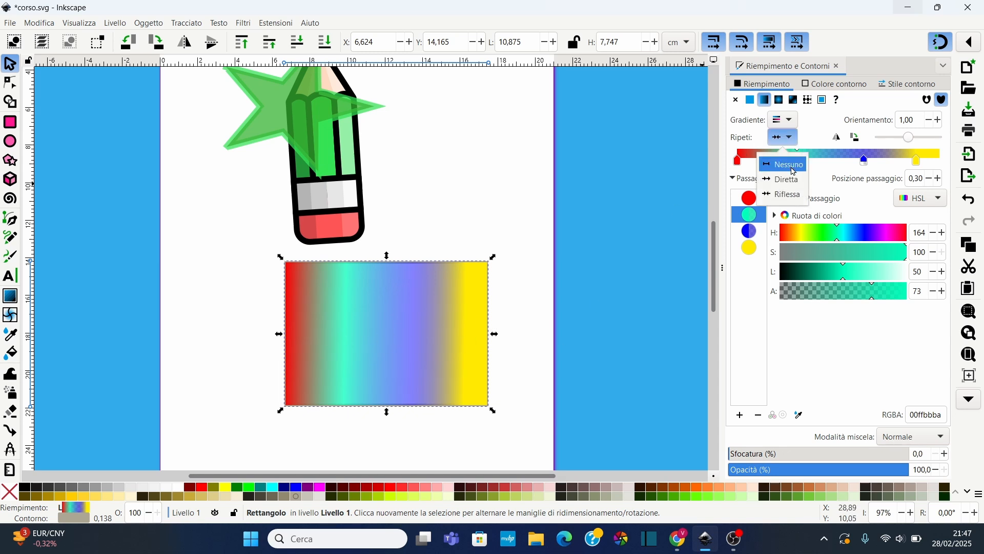
{"action": "left_click", "coordinate": [790, 165]}
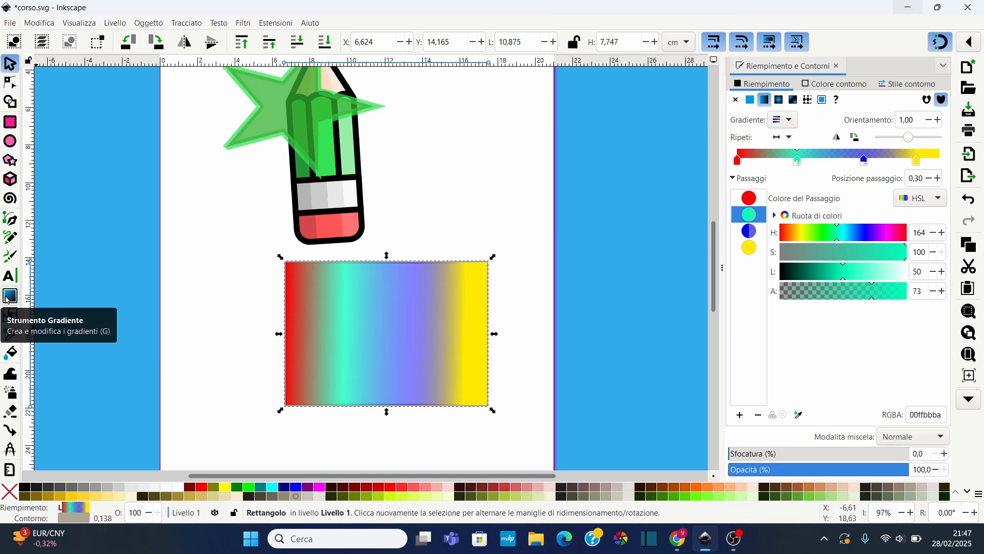
Switch to the Gradient tool, drag a stop on the canvas, and undo the move
{"action": "left_click", "coordinate": [8, 297]}
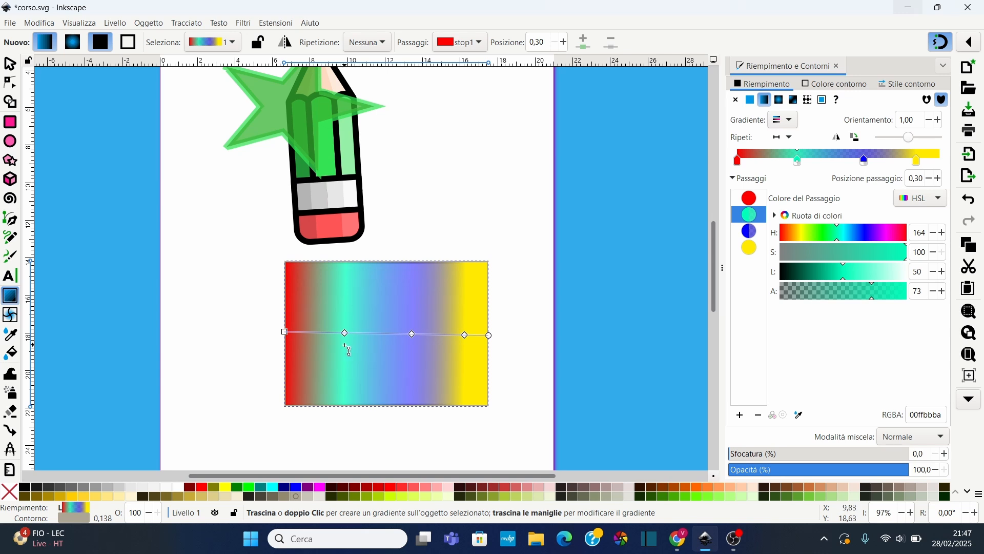
{"action": "left_click_drag", "start_coordinate": [342, 333], "coordinate": [331, 333]}
{"action": "key", "text": "ctrl+z"}
Move the blue stop along the on-canvas gradient line to position 0.81
{"action": "left_click", "coordinate": [413, 334]}
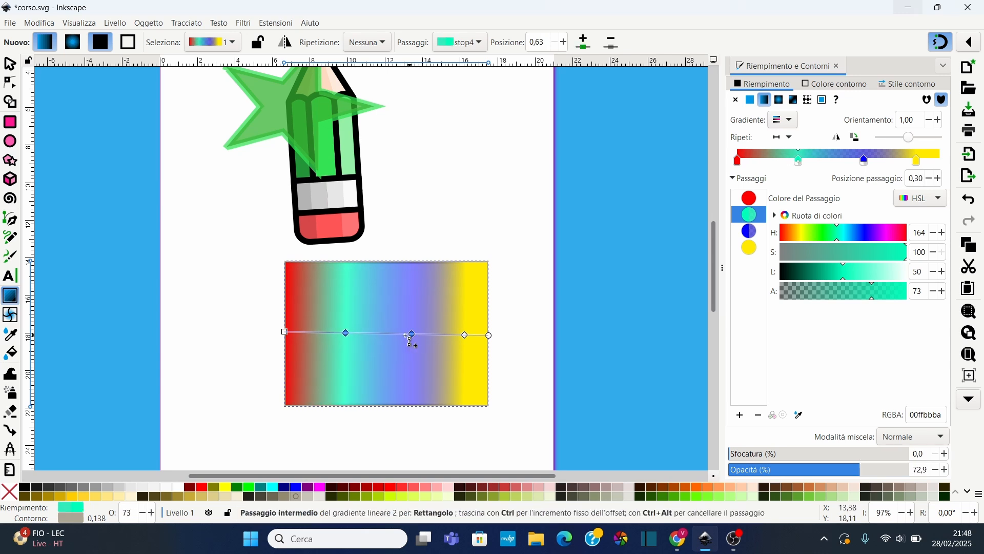
{"action": "left_click_drag", "start_coordinate": [405, 335], "coordinate": [450, 333]}
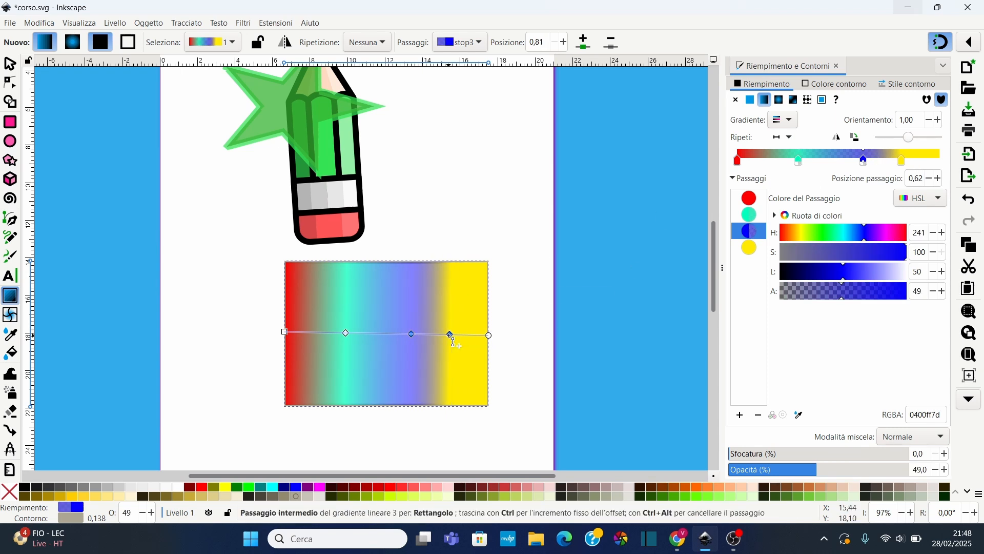
Add a new stop on the gradient line at about 0.43
{"action": "double_click", "coordinate": [373, 333]}
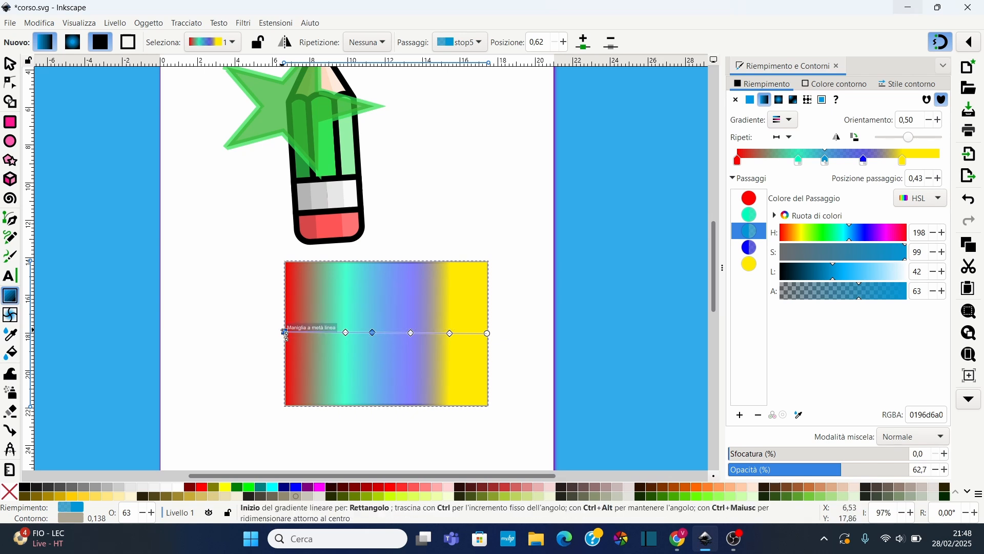
Reposition the gradient's start and end handles so it runs diagonally from upper left to lower right inside the rectangle
{"action": "left_click_drag", "start_coordinate": [284, 332], "coordinate": [286, 280]}
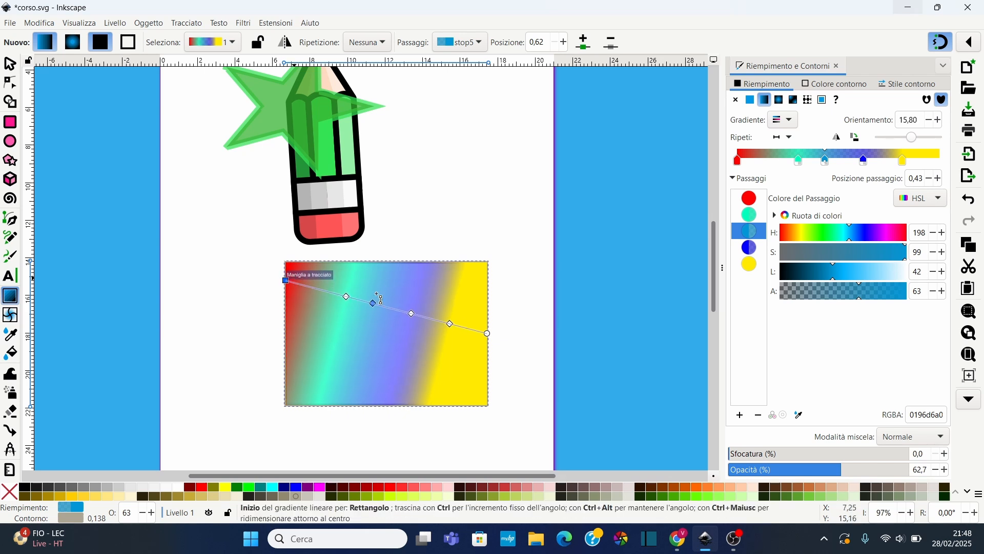
{"action": "left_click_drag", "start_coordinate": [488, 333], "coordinate": [487, 405]}
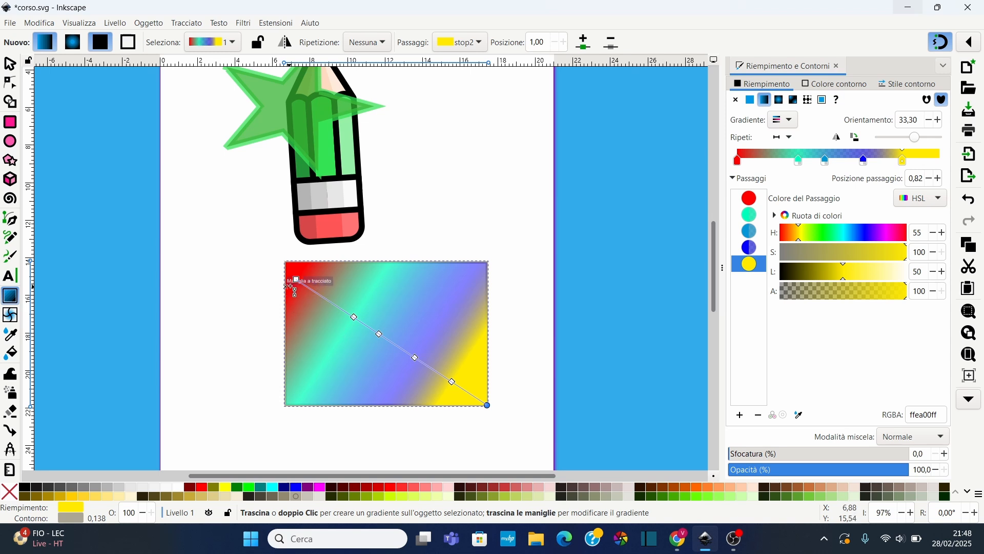
{"action": "left_click_drag", "start_coordinate": [296, 279], "coordinate": [236, 226]}
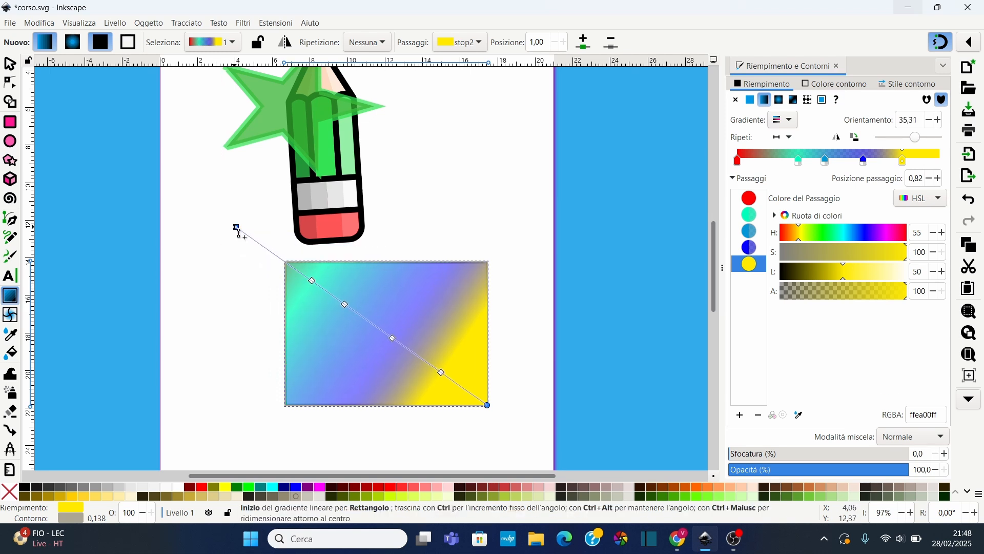
{"action": "left_click_drag", "start_coordinate": [490, 408], "coordinate": [441, 379]}
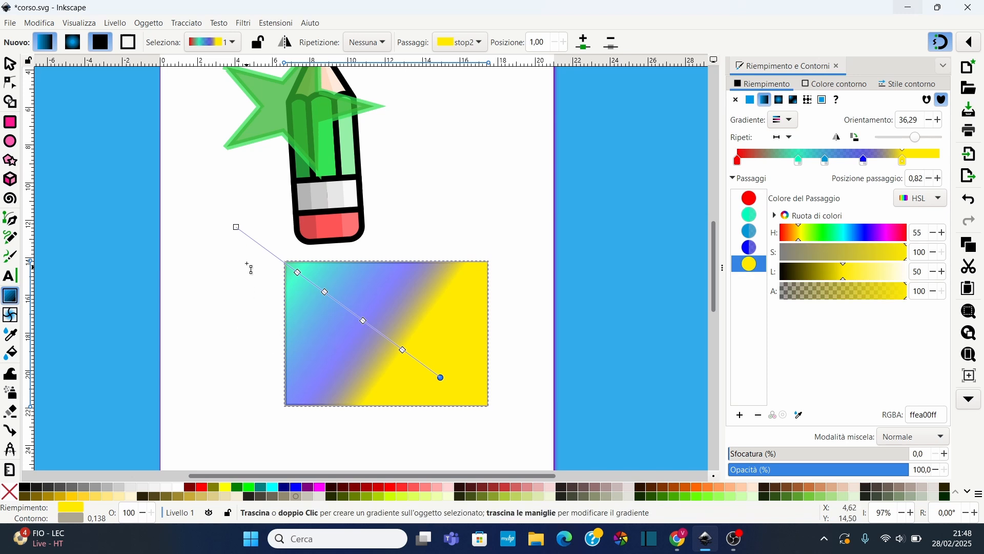
{"action": "left_click_drag", "start_coordinate": [236, 228], "coordinate": [322, 295]}
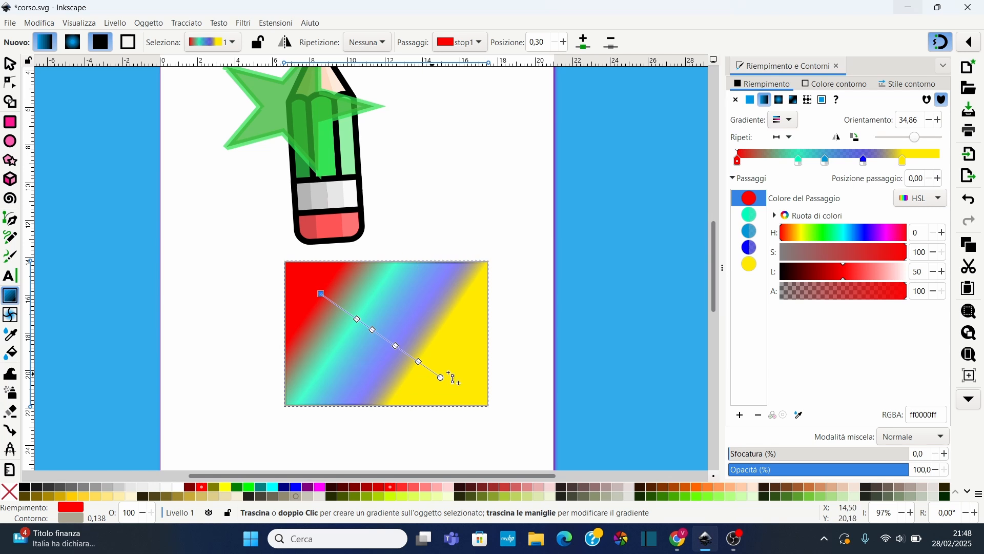
Switch the rectangle's fill to a radial gradient and extend its vertical and horizontal radius handles slightly outward
{"action": "left_click", "coordinate": [780, 101]}
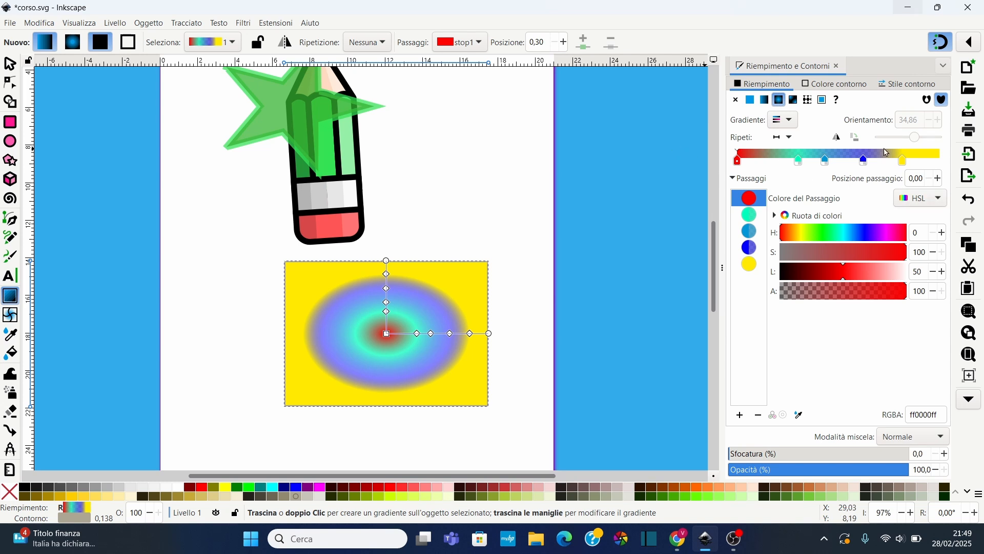
{"action": "mouse_move", "coordinate": [418, 335]}
{"action": "left_mouse_down"}
{"action": "mouse_move", "coordinate": [396, 334]}
{"action": "mouse_move", "coordinate": [414, 334]}
{"action": "left_mouse_up"}
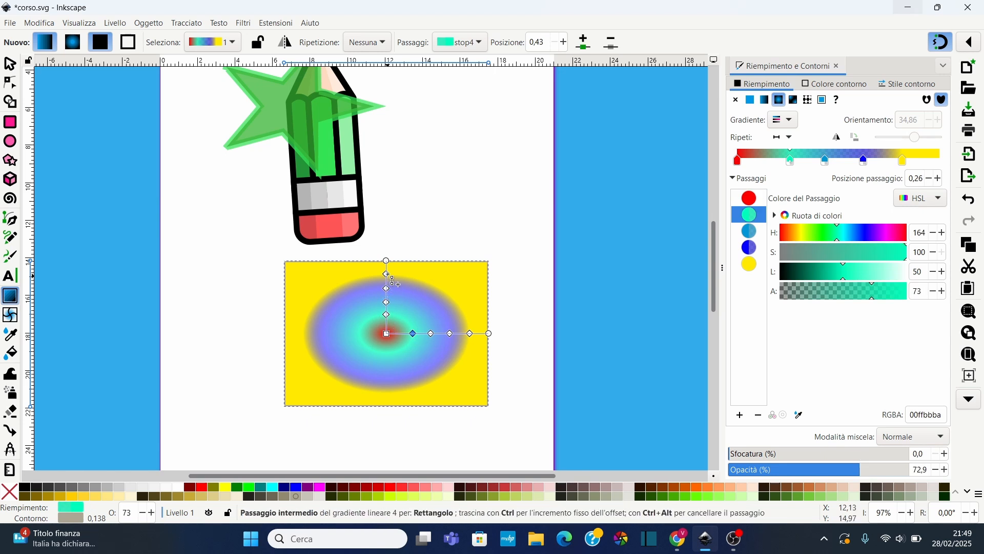
{"action": "mouse_move", "coordinate": [387, 261]}
{"action": "left_mouse_down"}
{"action": "mouse_move", "coordinate": [386, 220]}
{"action": "mouse_move", "coordinate": [387, 244]}
{"action": "left_mouse_up"}
{"action": "left_click", "coordinate": [489, 333]}
{"action": "left_click_drag", "start_coordinate": [502, 334], "coordinate": [506, 334]}
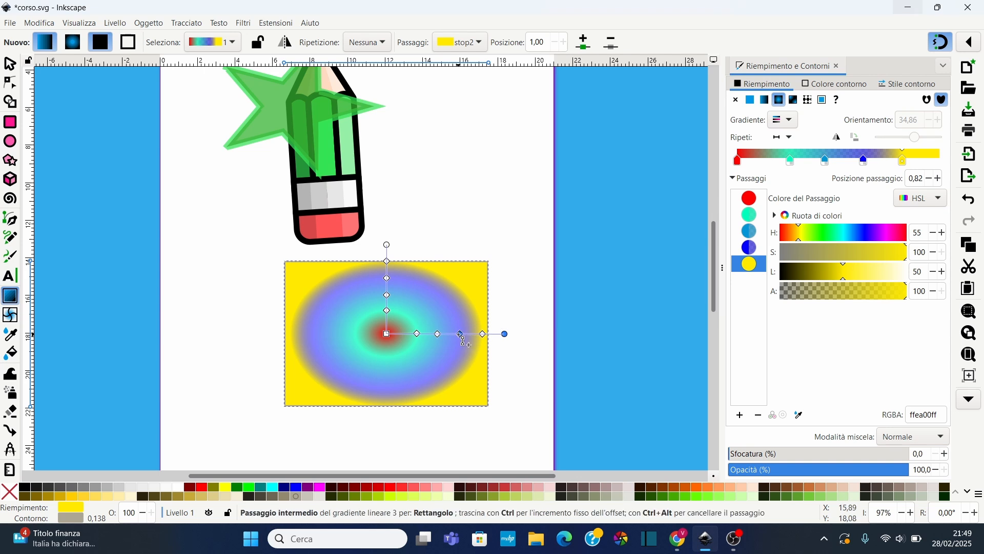
Delete the blue and light-blue stops from the radial gradient, leaving red, teal and yellow
{"action": "left_click", "coordinate": [459, 334]}
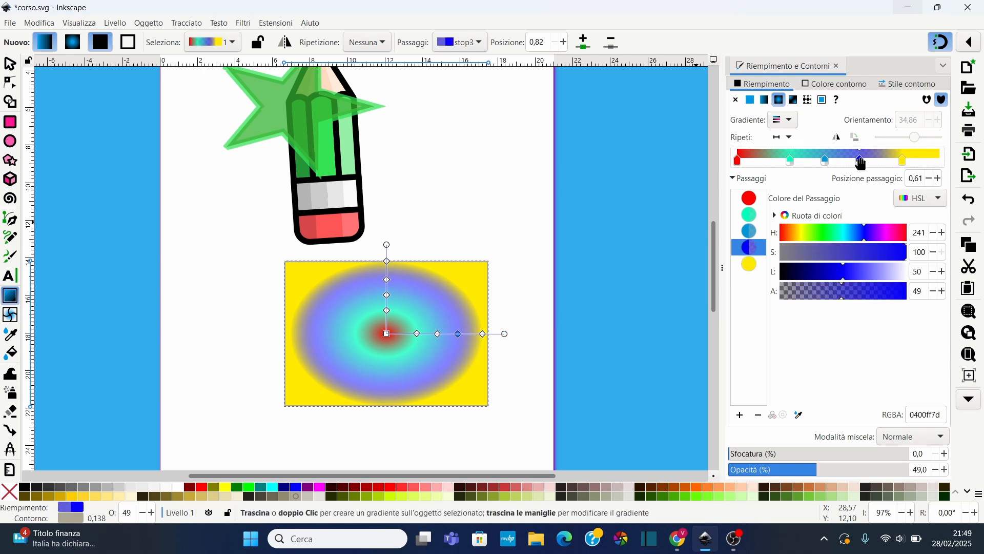
{"action": "left_click", "coordinate": [861, 161]}
{"action": "left_click", "coordinate": [827, 160]}
{"action": "key", "text": "Delete"}
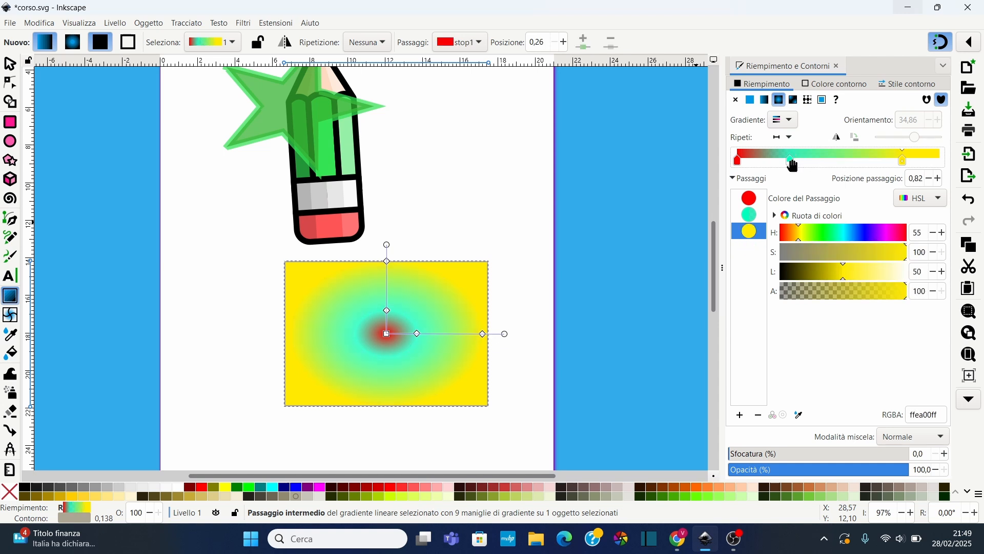
Move the yellow stop to the end of the gradient and the teal stop to about 0.46
{"action": "left_click_drag", "start_coordinate": [792, 163], "coordinate": [830, 163]}
{"action": "left_click_drag", "start_coordinate": [903, 162], "coordinate": [941, 162]}
{"action": "left_click_drag", "start_coordinate": [387, 292], "coordinate": [388, 282]}
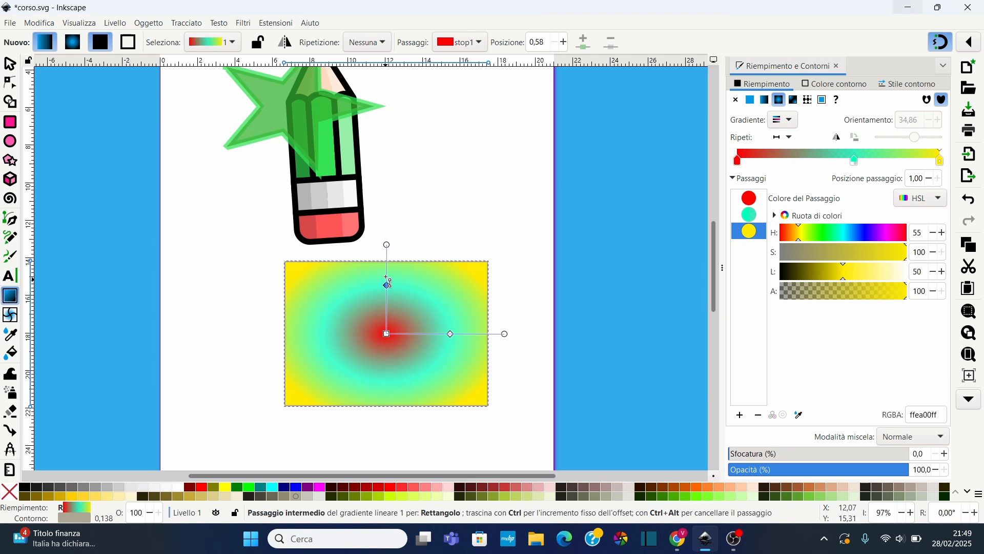
{"action": "left_click", "coordinate": [388, 282]}
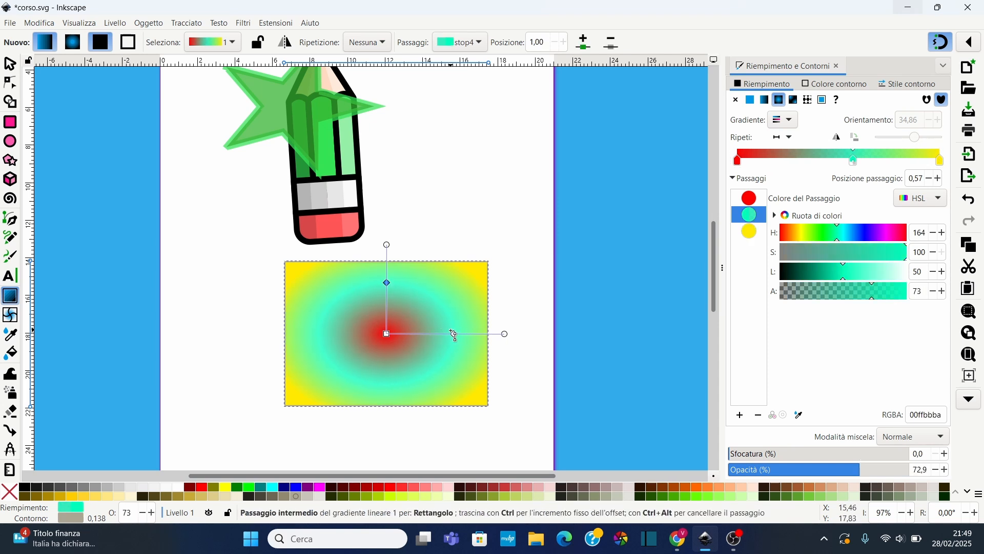
{"action": "left_click_drag", "start_coordinate": [454, 334], "coordinate": [441, 334]}
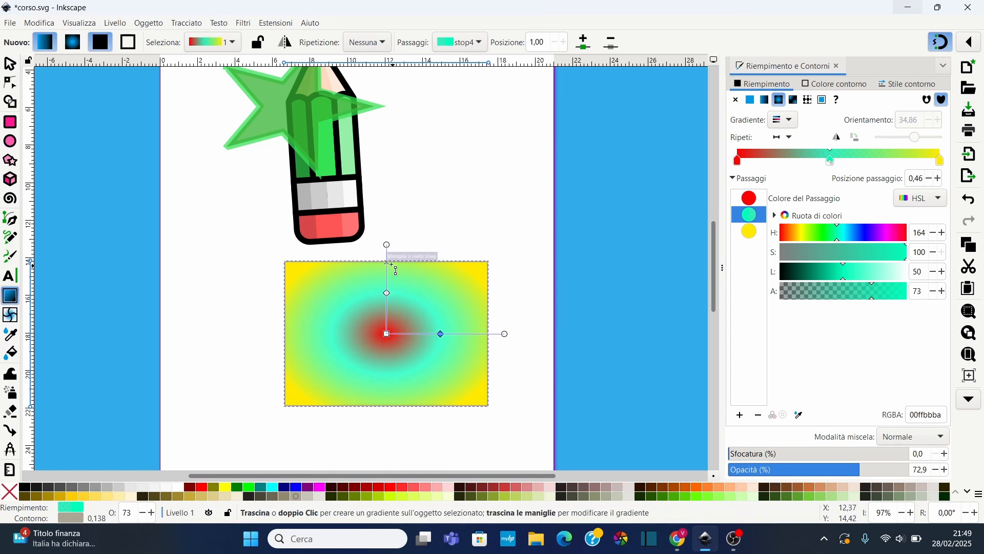
Shorten and rotate the radial gradient's radius handles so they point toward the rectangle's upper corners
{"action": "left_click_drag", "start_coordinate": [387, 245], "coordinate": [387, 261]}
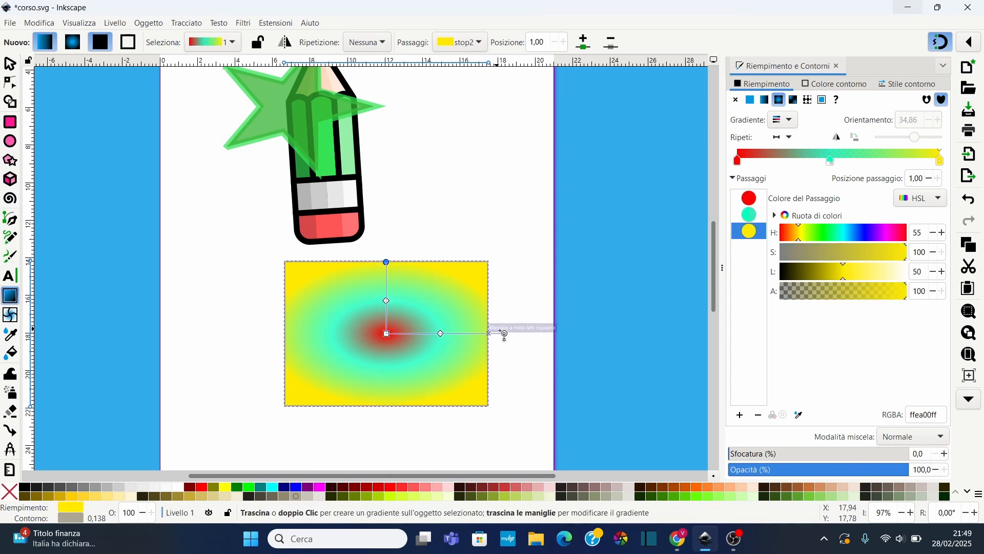
{"action": "left_click_drag", "start_coordinate": [505, 334], "coordinate": [487, 271]}
{"action": "left_click_drag", "start_coordinate": [353, 272], "coordinate": [311, 271]}
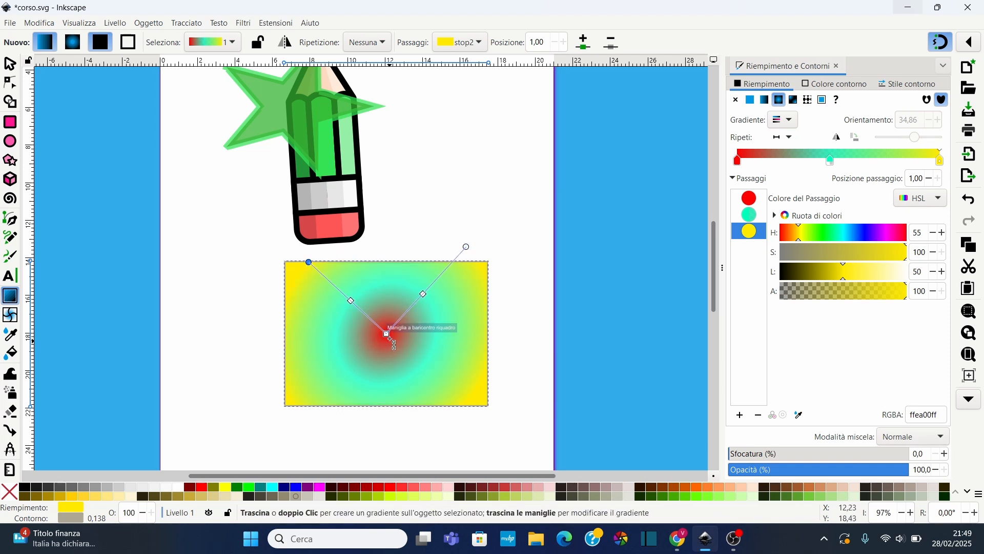
Try moving the radial gradient's centre and extending a radius, then undo those changes
{"action": "left_click_drag", "start_coordinate": [394, 345], "coordinate": [371, 371]}
{"action": "left_click_drag", "start_coordinate": [442, 274], "coordinate": [529, 216]}
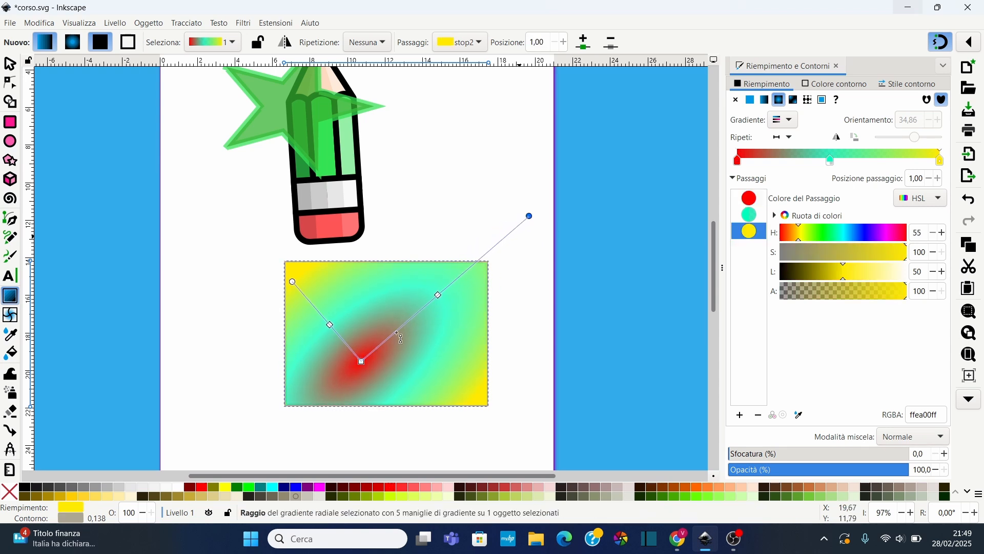
{"action": "key", "text": "ctrl+z"}
{"action": "key", "text": "ctrl+z"}
{"action": "key", "text": "ctrl+z"}
{"action": "key", "text": "ctrl+z"}
{"action": "key", "text": "ctrl+z"}
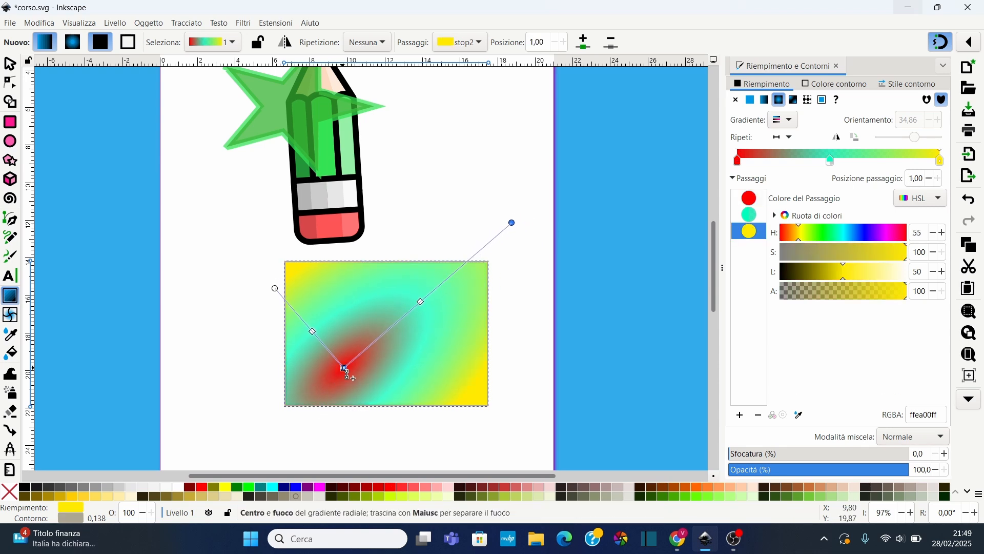
{"action": "key", "text": "ctrl+z"}
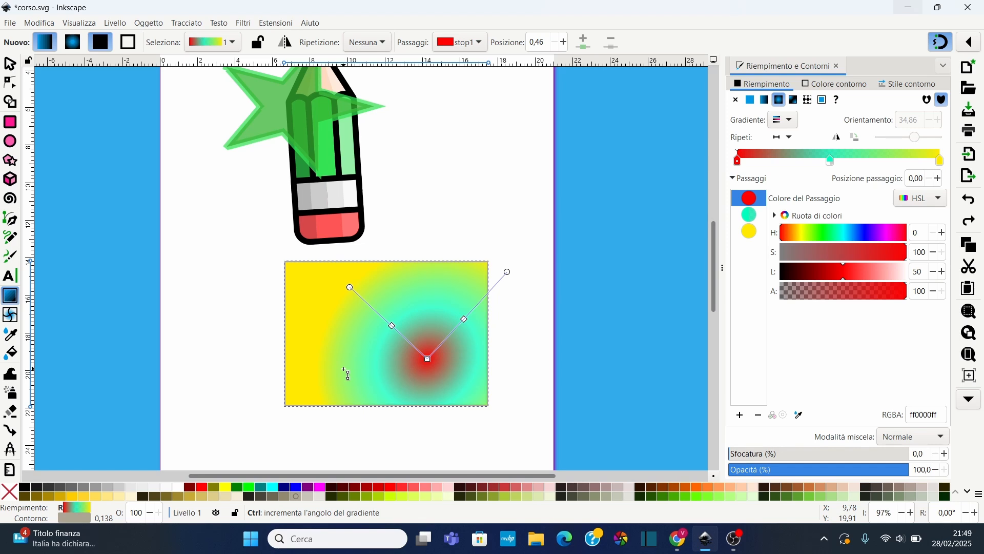
{"action": "key", "text": "ctrl+z"}
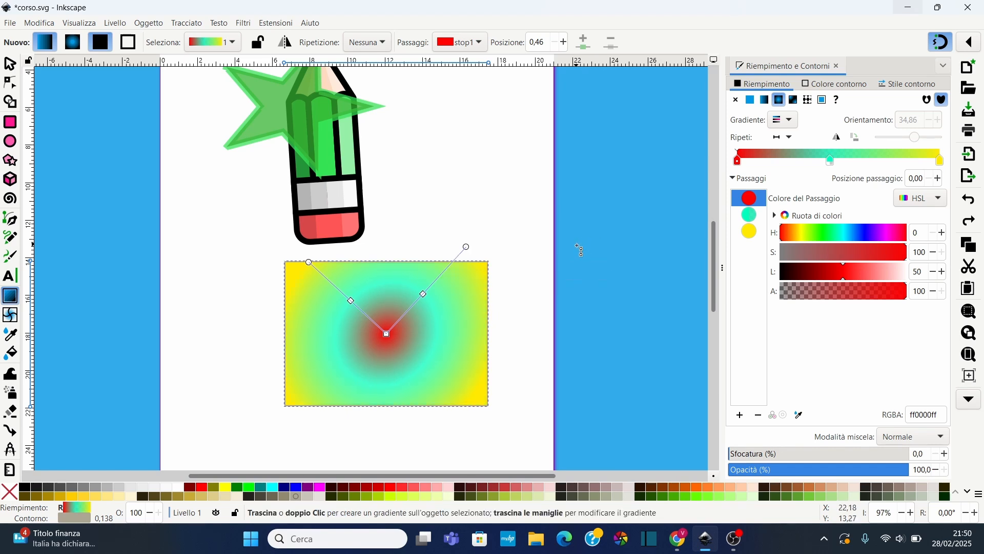
Set the rectangle's stroke width to 1.138 cm
{"action": "left_click", "coordinate": [643, 230]}
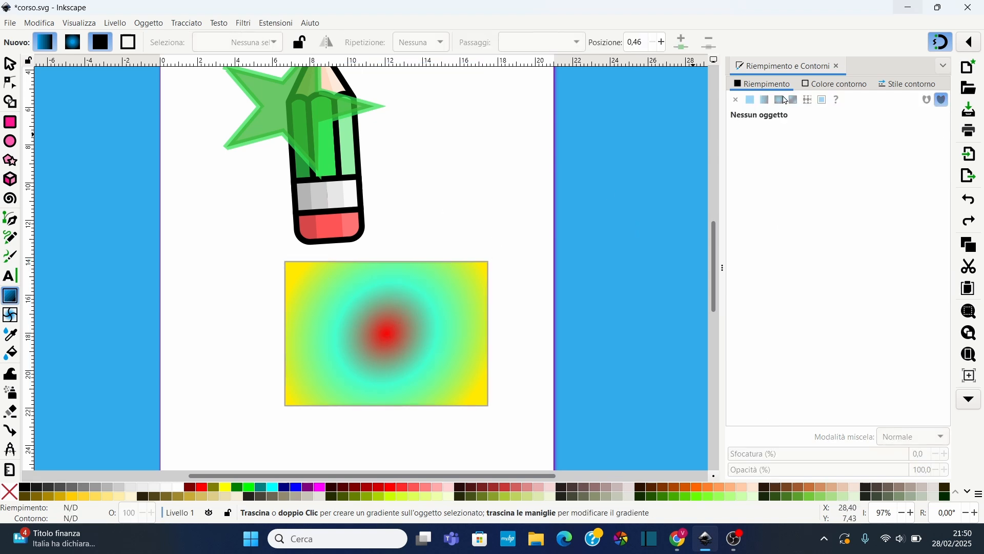
{"action": "left_click", "coordinate": [836, 87]}
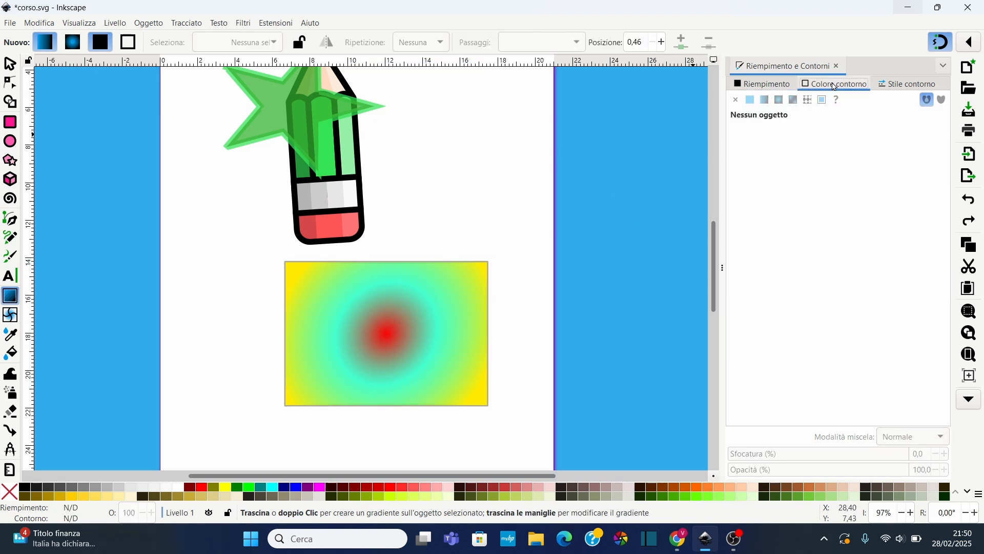
{"action": "left_click", "coordinate": [426, 282]}
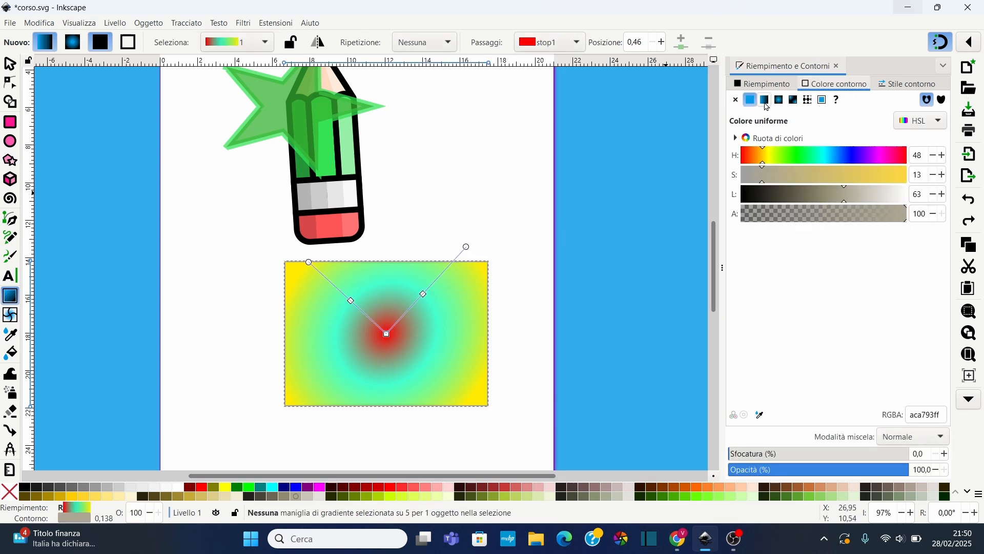
{"action": "left_click", "coordinate": [901, 91]}
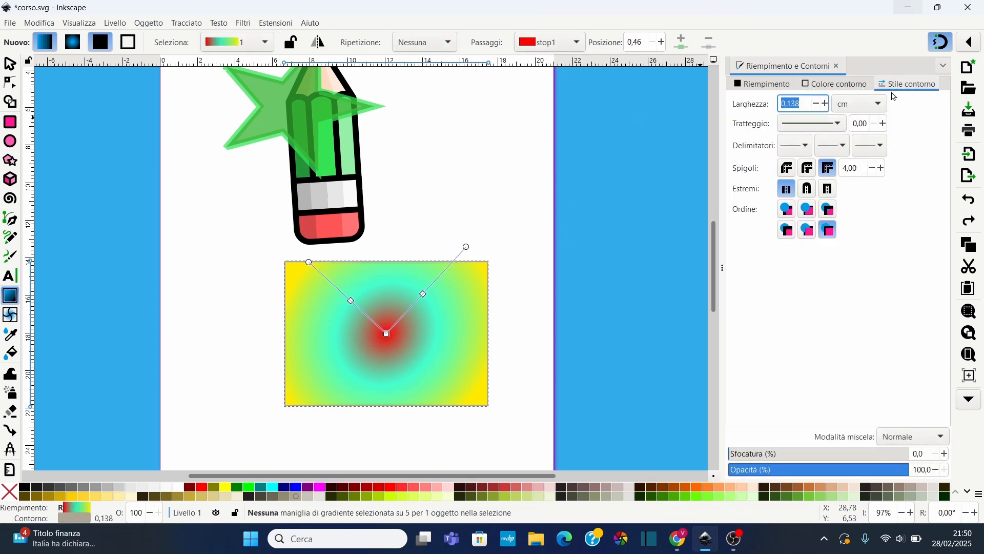
{"action": "left_click", "coordinate": [827, 107]}
{"action": "left_click", "coordinate": [826, 107]}
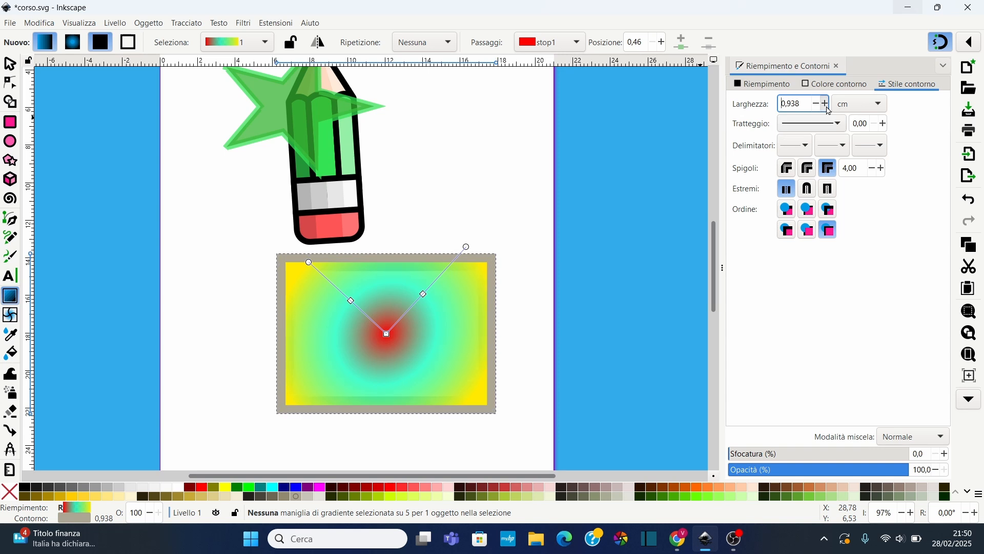
{"action": "left_click", "coordinate": [826, 106]}
{"action": "left_click", "coordinate": [826, 105]}
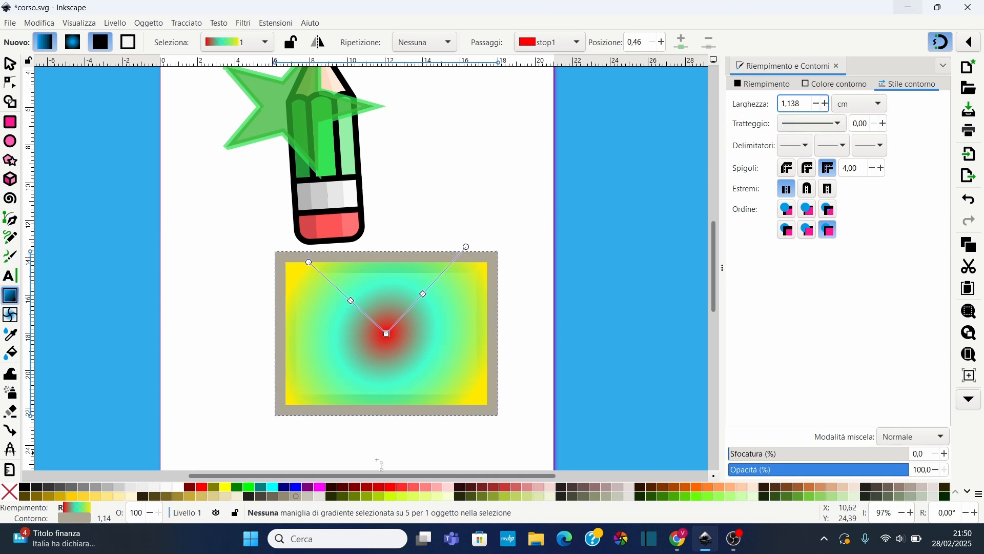
Apply a linear gradient to the stroke and colour its first stop green, RGBA 5fdd30ff
{"action": "left_click", "coordinate": [846, 91]}
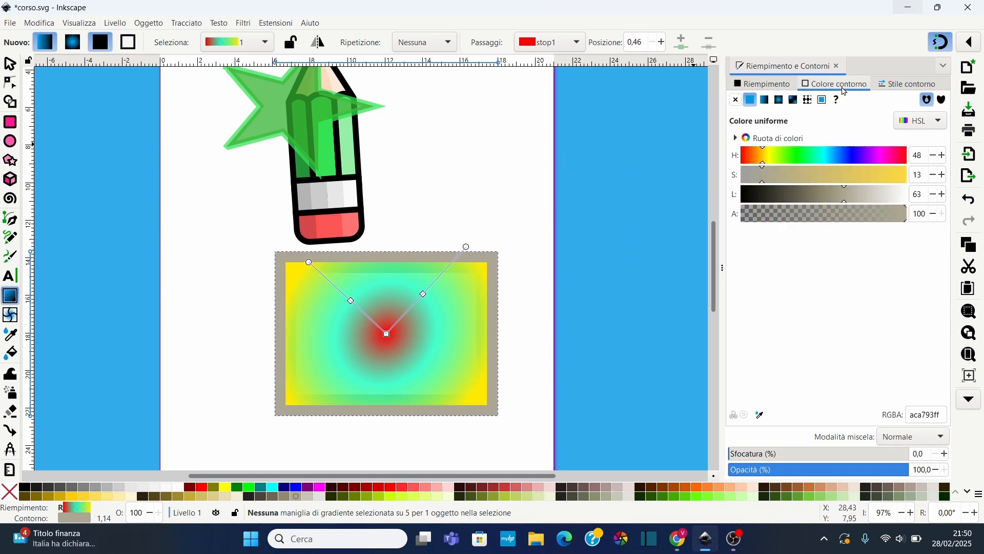
{"action": "left_click", "coordinate": [766, 100]}
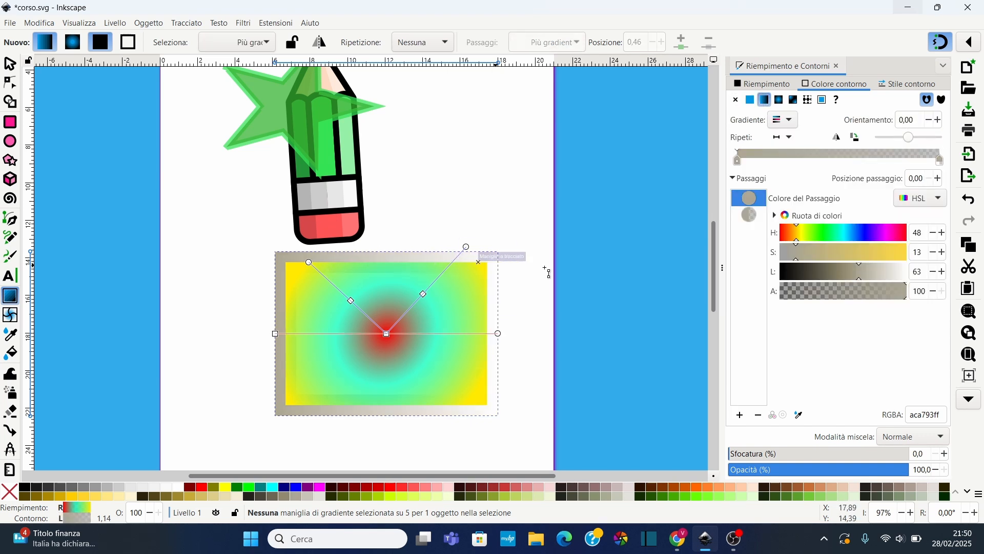
{"action": "left_click", "coordinate": [820, 233]}
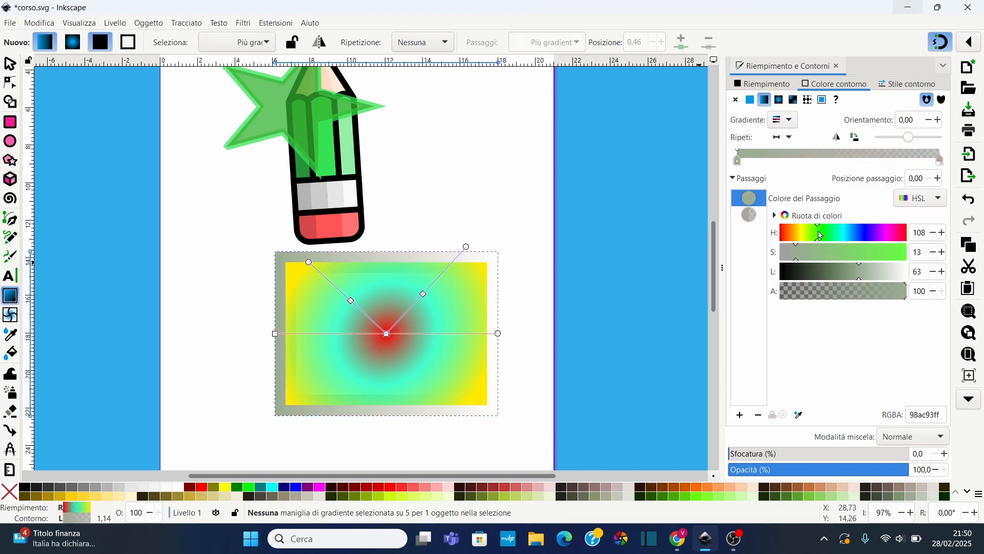
{"action": "left_click_drag", "start_coordinate": [872, 275], "coordinate": [886, 273]}
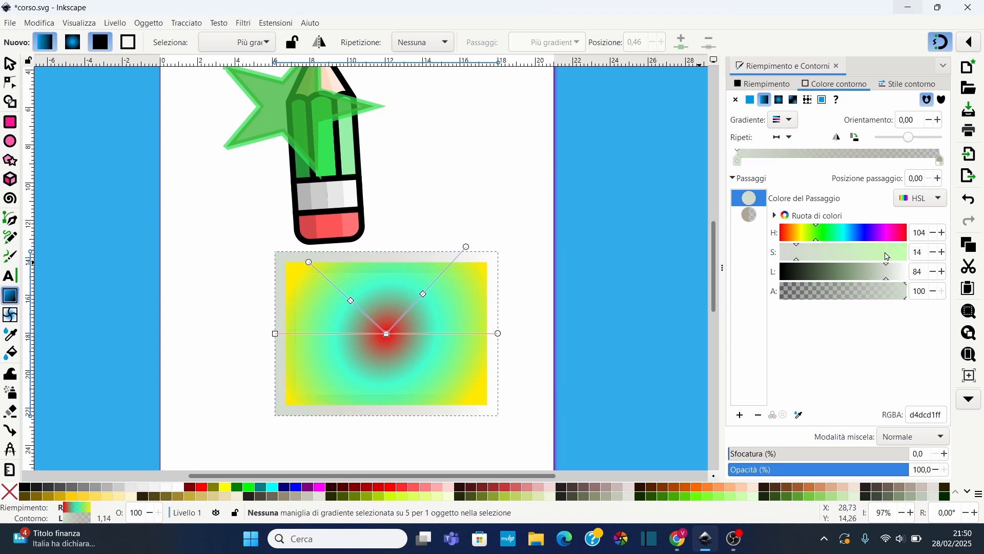
{"action": "left_click", "coordinate": [887, 256]}
{"action": "left_click", "coordinate": [870, 256]}
{"action": "left_click", "coordinate": [849, 276]}
{"action": "left_click", "coordinate": [849, 275]}
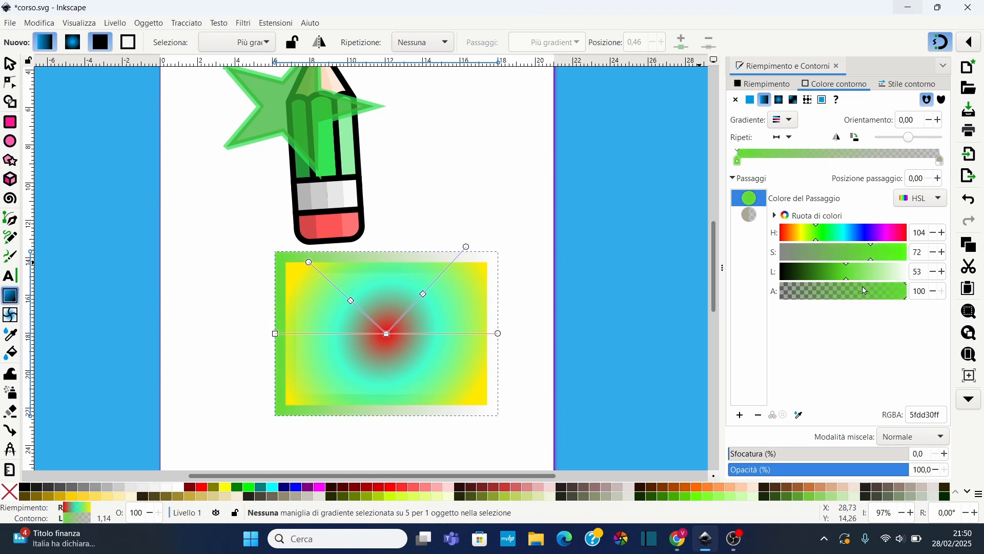
{"action": "left_click", "coordinate": [904, 294]}
{"action": "left_click", "coordinate": [909, 296]}
Colour the stroke gradient's end stop opaque red, RGBA fa1532ff
{"action": "left_click", "coordinate": [754, 217]}
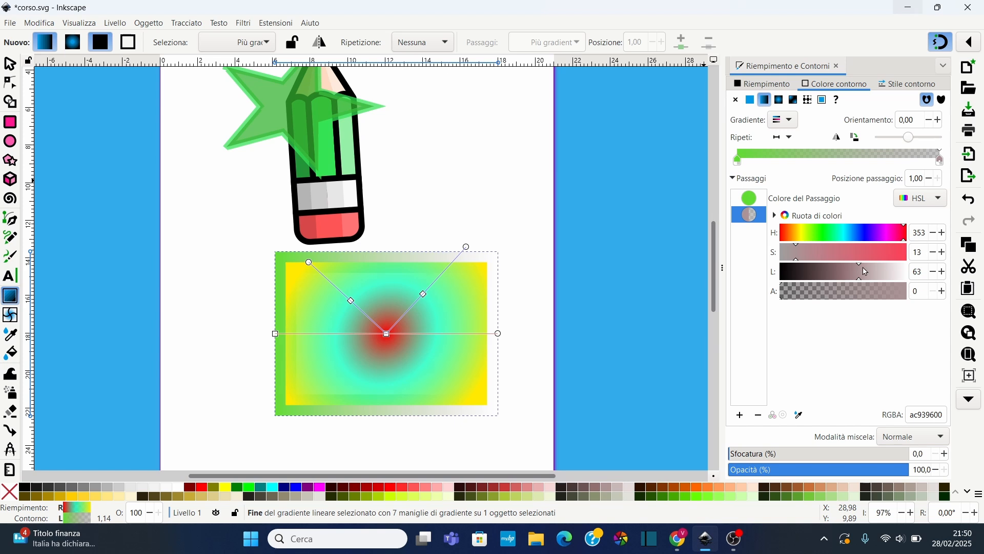
{"action": "left_click", "coordinate": [848, 268]}
{"action": "left_click", "coordinate": [909, 291]}
{"action": "left_click", "coordinate": [905, 256]}
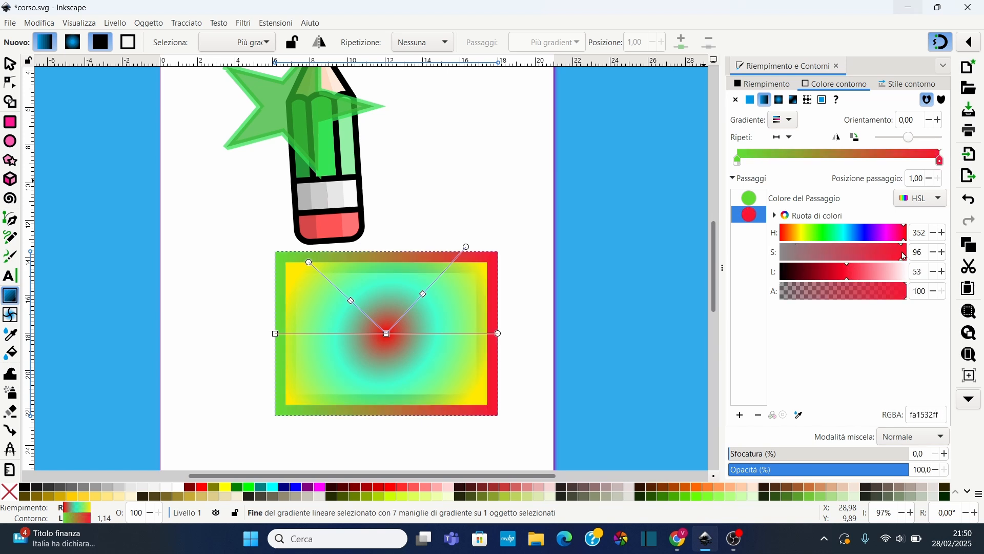
Add a purple (hue 250) middle stop at 0.55 to the stroke gradient and set its orientation to -10
{"action": "scroll", "coordinate": [330, 303], "scroll_direction": "up", "scroll_amount": 2}
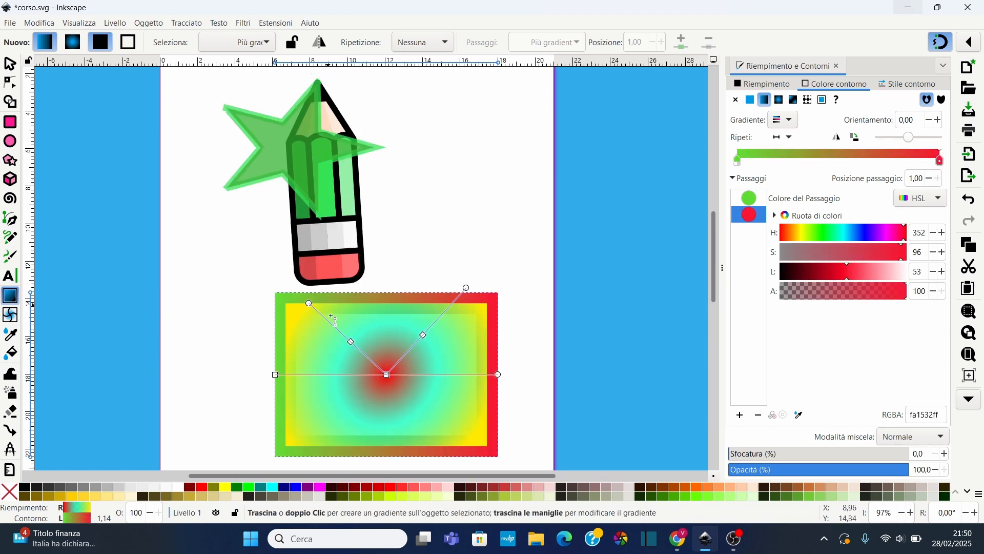
{"action": "scroll", "coordinate": [347, 336], "scroll_direction": "up", "scroll_amount": 1, "text": "ctrl"}
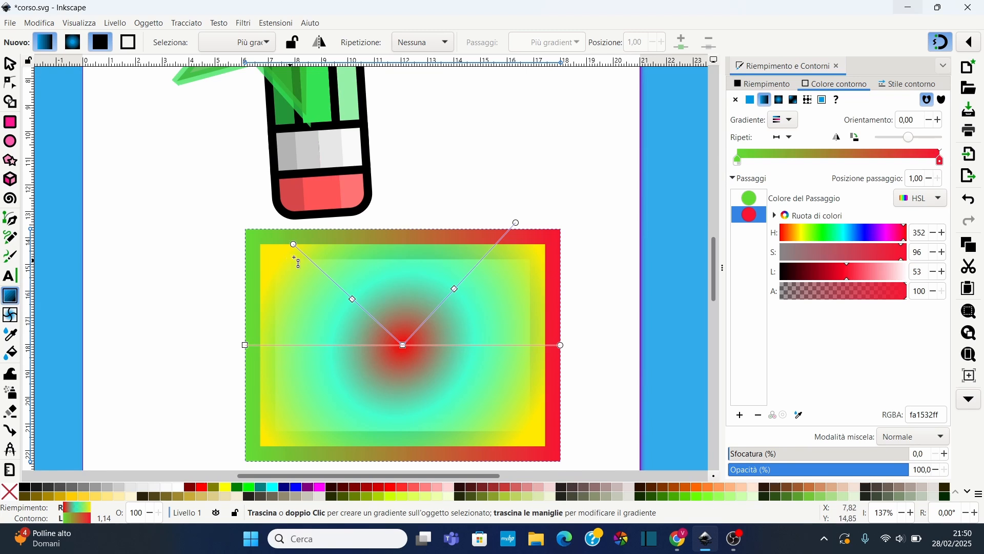
{"action": "double_click", "coordinate": [835, 154]}
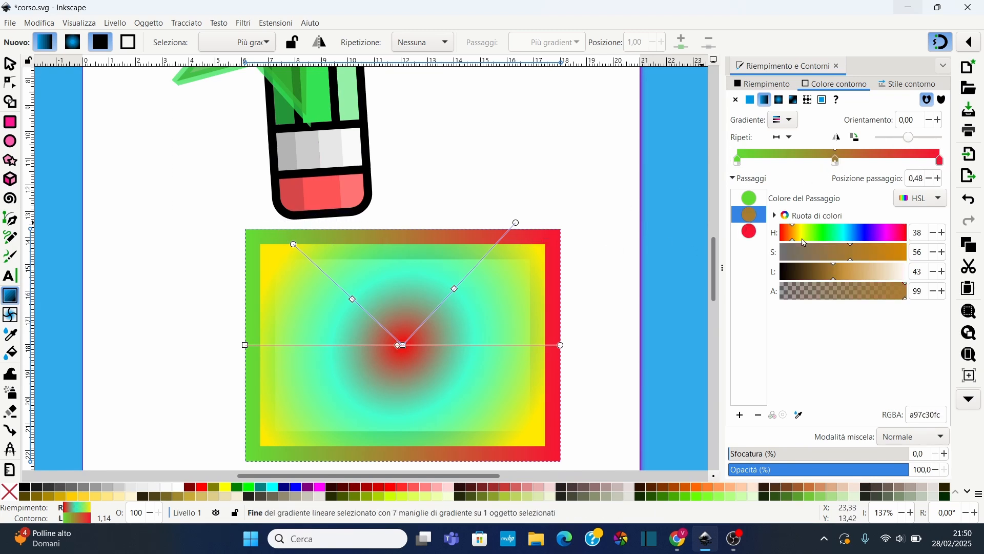
{"action": "left_click", "coordinate": [870, 238]}
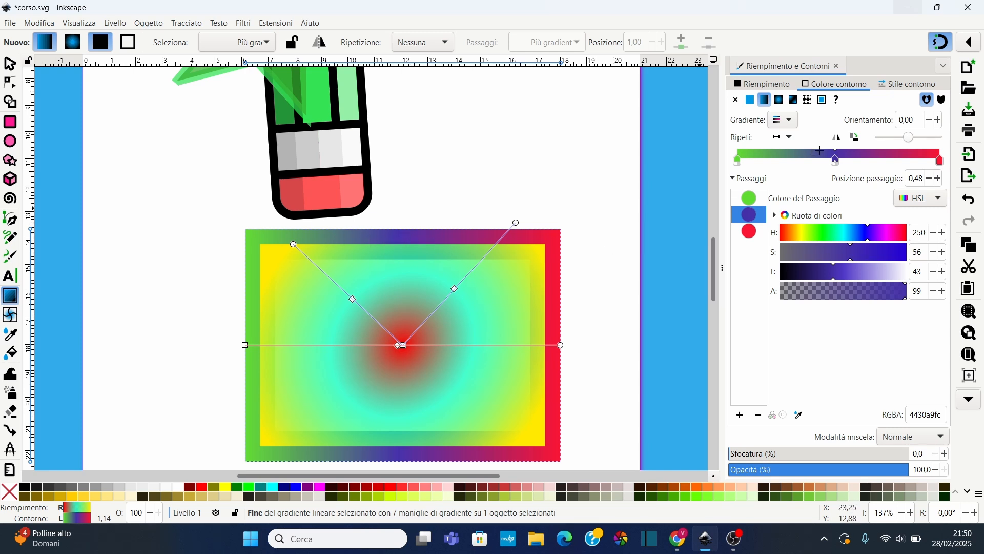
{"action": "left_click_drag", "start_coordinate": [835, 161], "coordinate": [866, 167]}
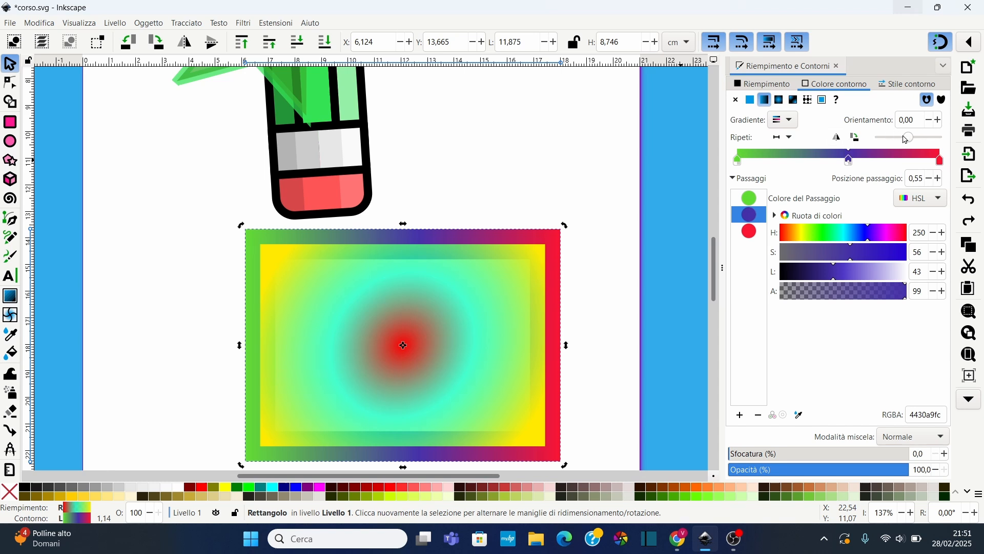
{"action": "mouse_move", "coordinate": [906, 139]}
{"action": "left_mouse_down"}
{"action": "mouse_move", "coordinate": [896, 137]}
{"action": "mouse_move", "coordinate": [941, 141]}
{"action": "mouse_move", "coordinate": [908, 152]}
{"action": "left_mouse_up"}
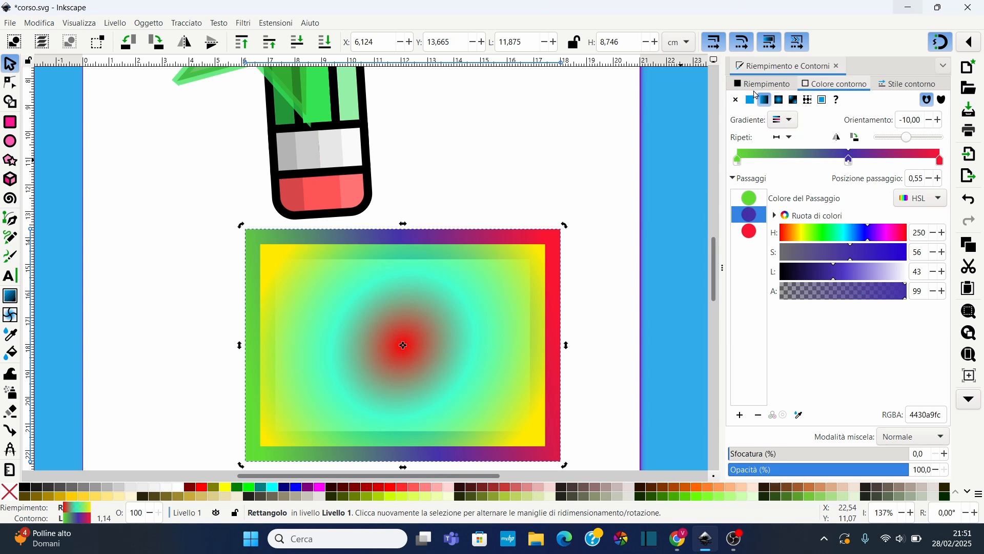
Try a mesh gradient as the rectangle's fill
{"action": "left_click", "coordinate": [758, 85]}
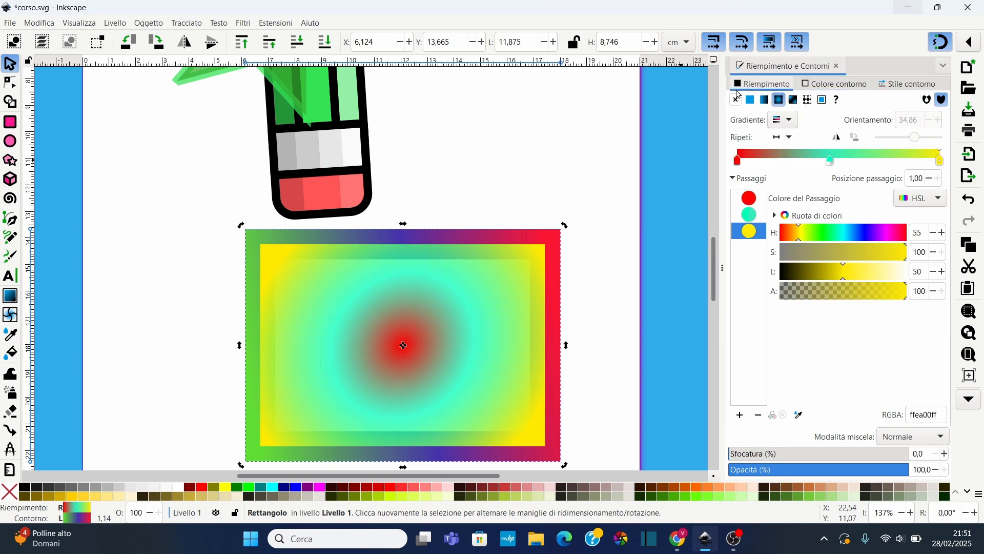
{"action": "left_click", "coordinate": [795, 101]}
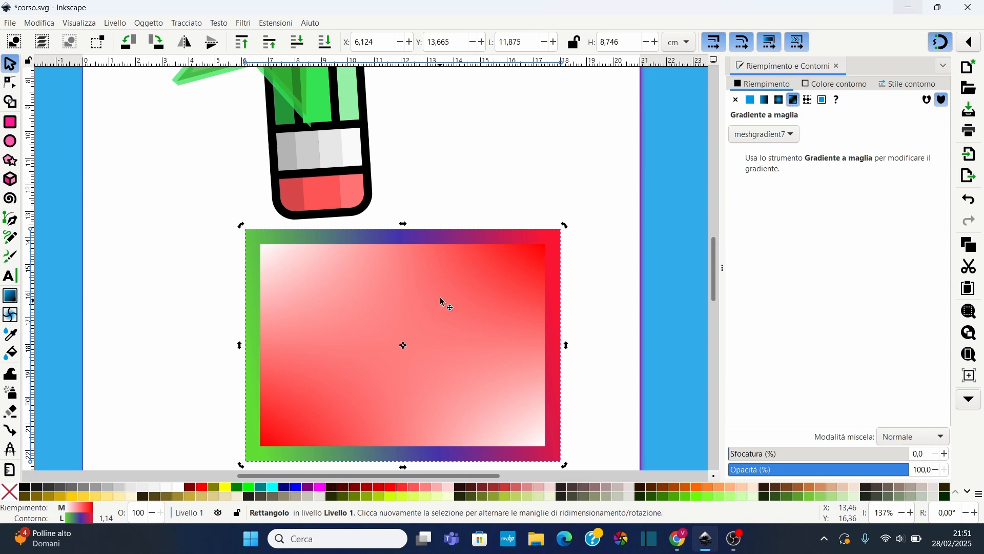
{"action": "left_click", "coordinate": [780, 135]}
{"action": "left_click", "coordinate": [811, 142]}
Apply a pattern fill to the rectangle and browse the Nature patterns and Asian patterns categories
{"action": "left_click", "coordinate": [810, 100]}
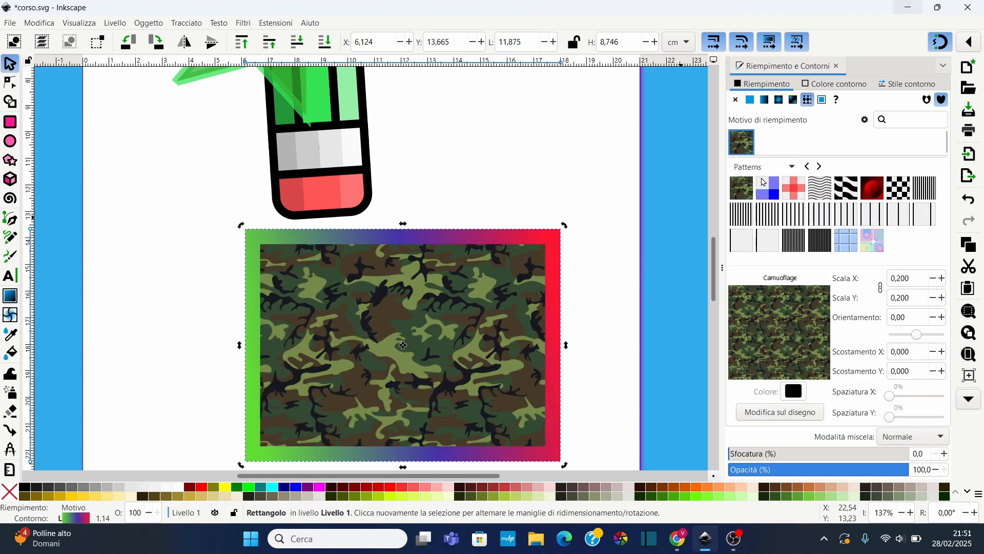
{"action": "left_click", "coordinate": [793, 169]}
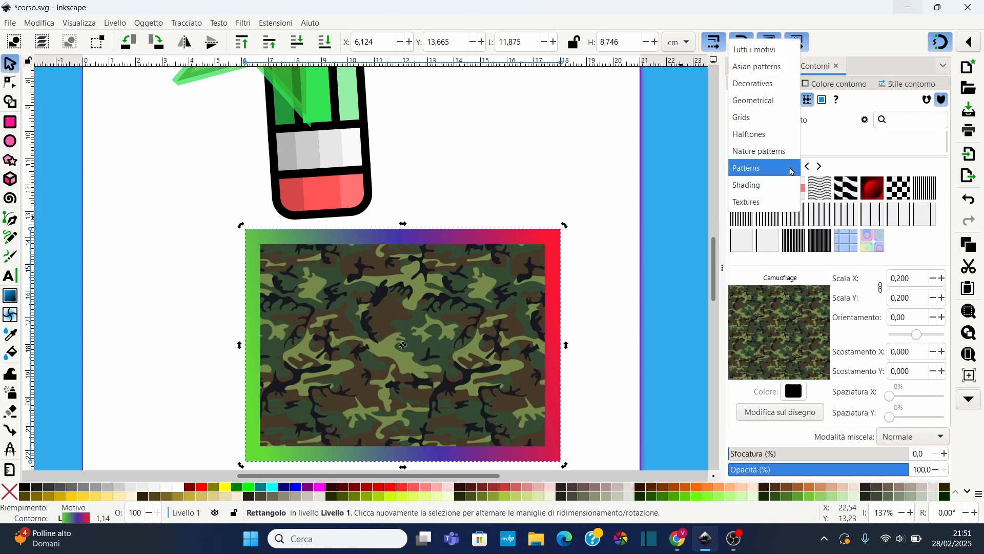
{"action": "left_click", "coordinate": [766, 160]}
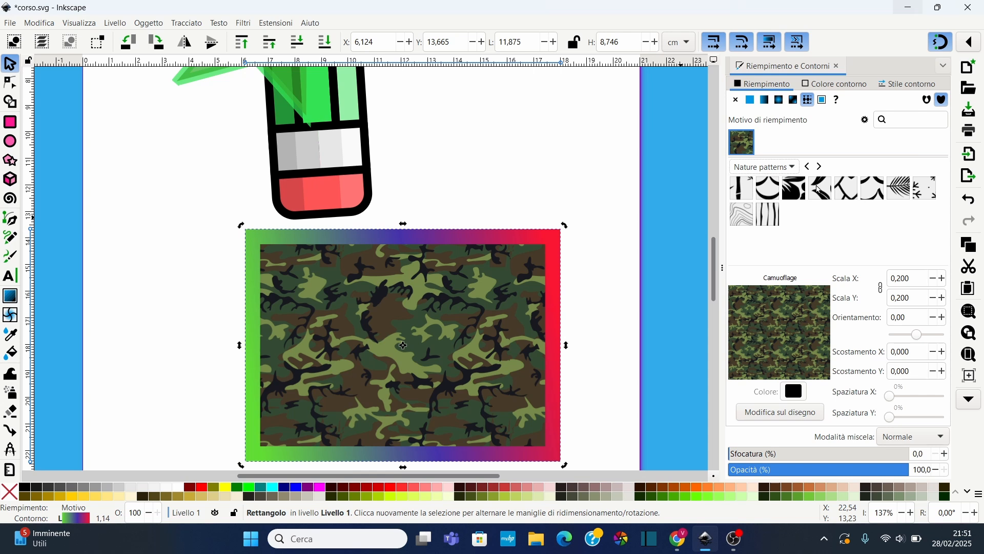
{"action": "left_click", "coordinate": [792, 169]}
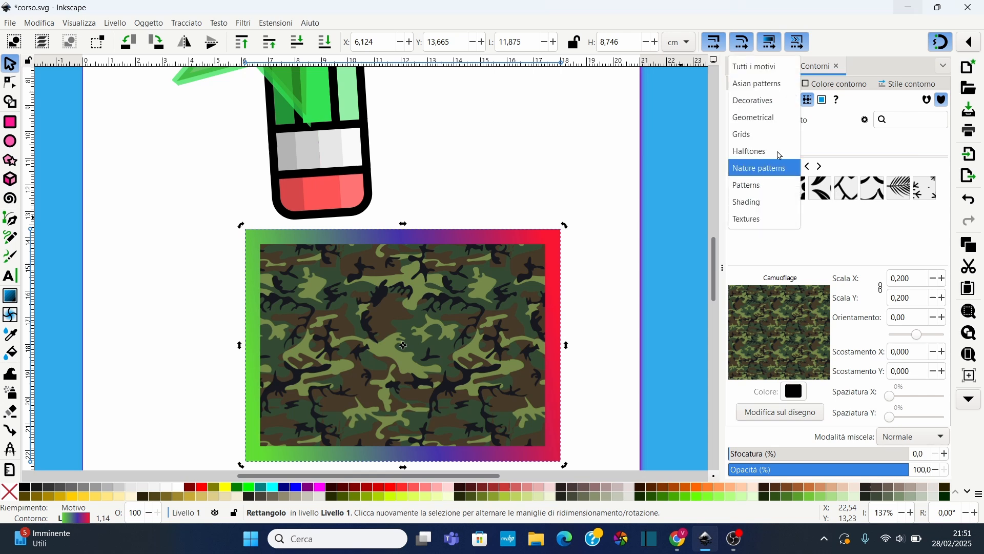
{"action": "left_click", "coordinate": [760, 83]}
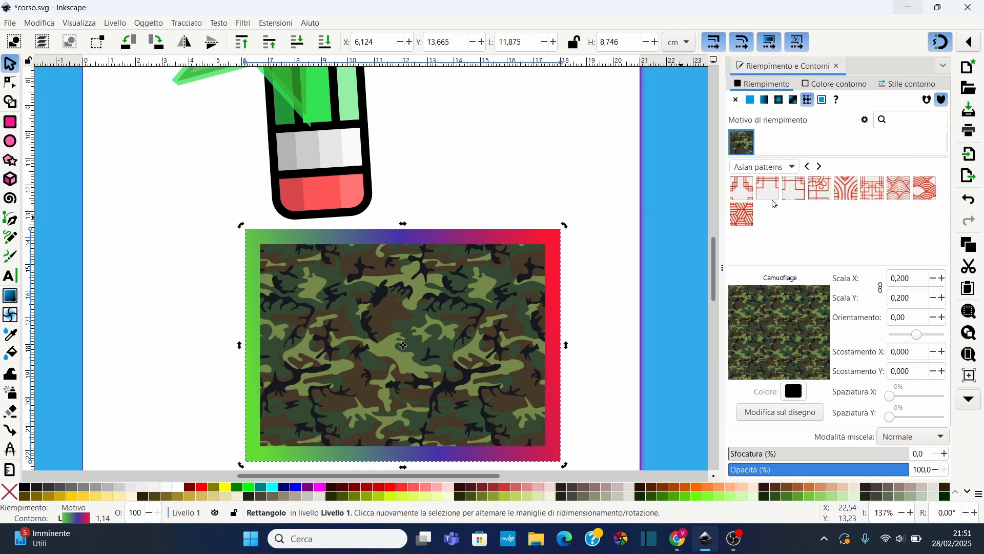
{"action": "left_click", "coordinate": [787, 172]}
{"action": "left_click", "coordinate": [815, 236]}
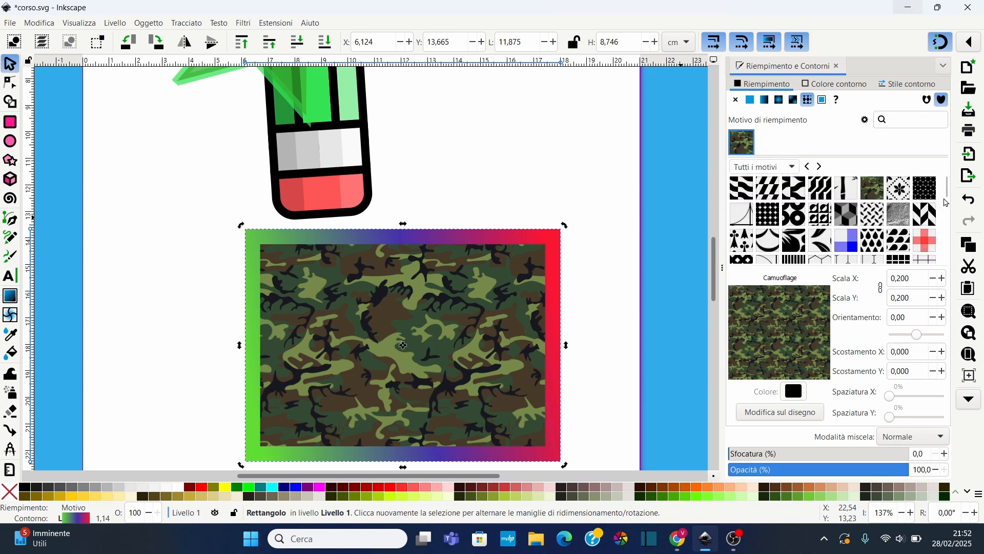
Choose the Piastrella 2 pattern for the rectangle's fill
{"action": "scroll", "coordinate": [948, 201], "scroll_direction": "down", "scroll_amount": 3}
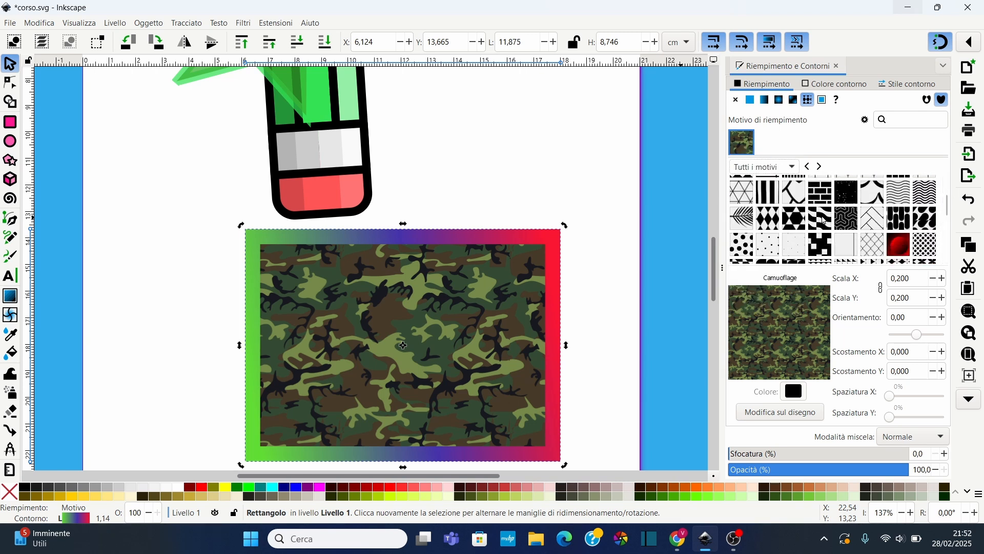
{"action": "left_click", "coordinate": [846, 222]}
{"action": "left_click", "coordinate": [843, 219]}
{"action": "left_click", "coordinate": [823, 221]}
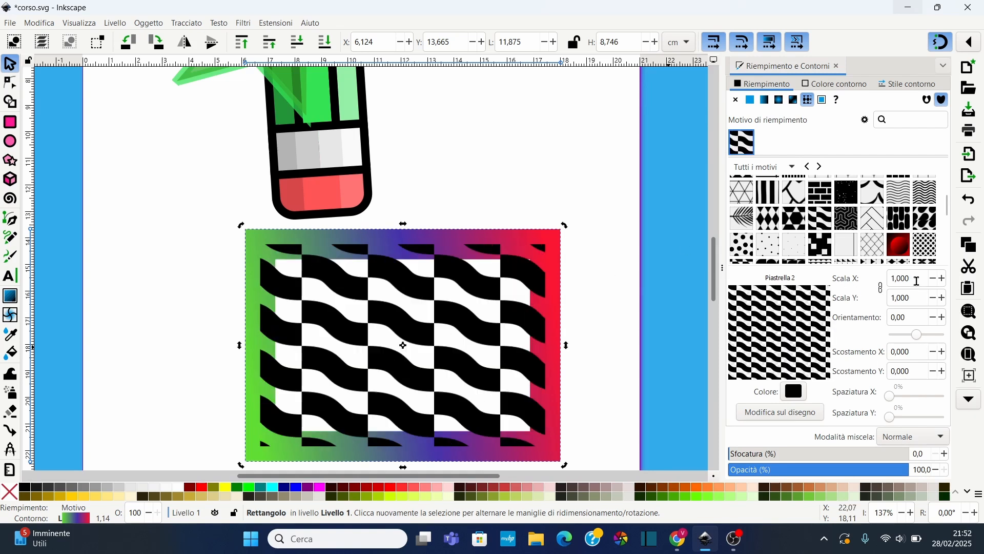
Set the fill pattern's linked scale to 2.800 and its orientation to 30
{"action": "left_click", "coordinate": [943, 278]}
{"action": "left_click", "coordinate": [943, 279]}
{"action": "left_click", "coordinate": [943, 279]}
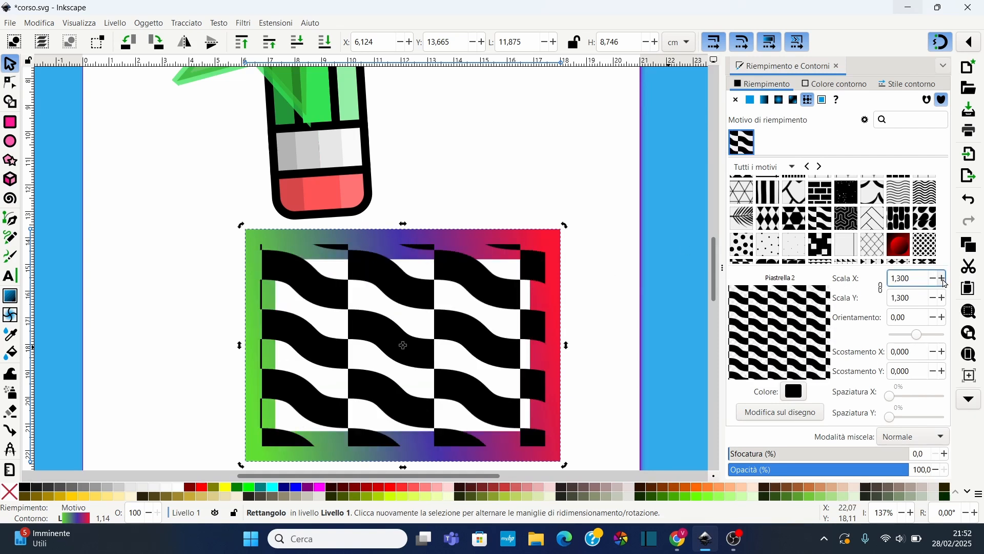
{"action": "left_click", "coordinate": [944, 279]}
{"action": "left_click", "coordinate": [943, 279]}
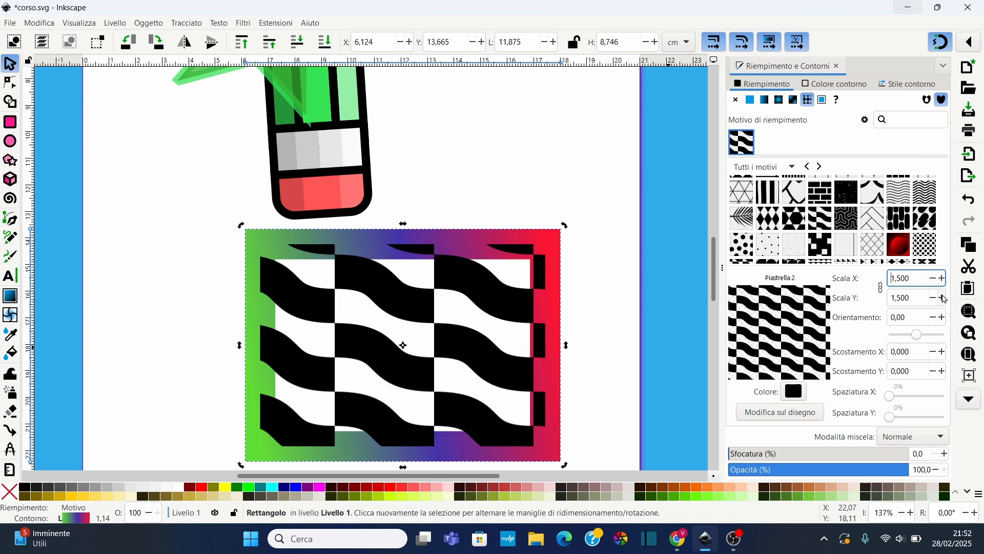
{"action": "left_click", "coordinate": [944, 298]}
{"action": "left_click", "coordinate": [943, 298]}
{"action": "left_click", "coordinate": [943, 298]}
{"action": "left_click", "coordinate": [943, 298]}
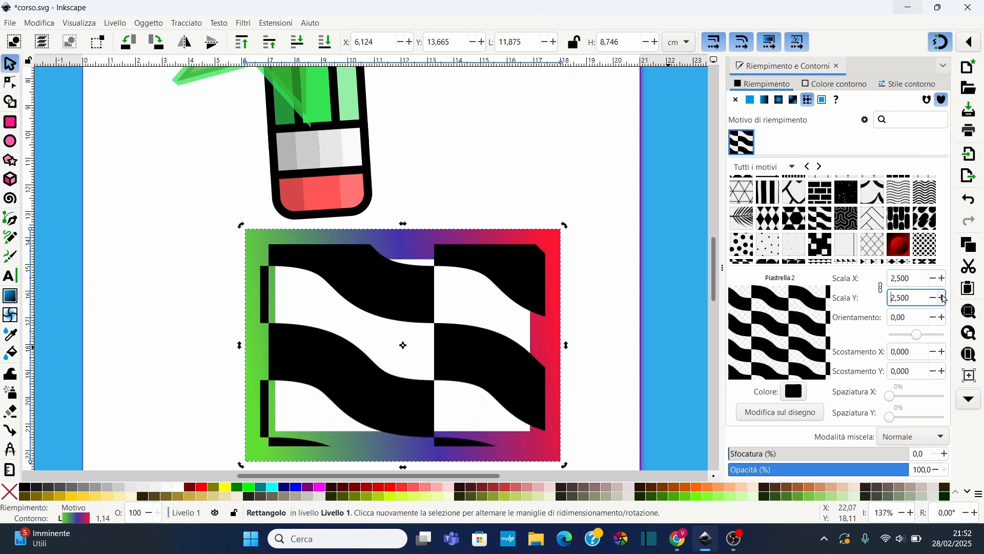
{"action": "left_click", "coordinate": [944, 298]}
{"action": "left_click", "coordinate": [943, 298]}
{"action": "left_click", "coordinate": [943, 297]}
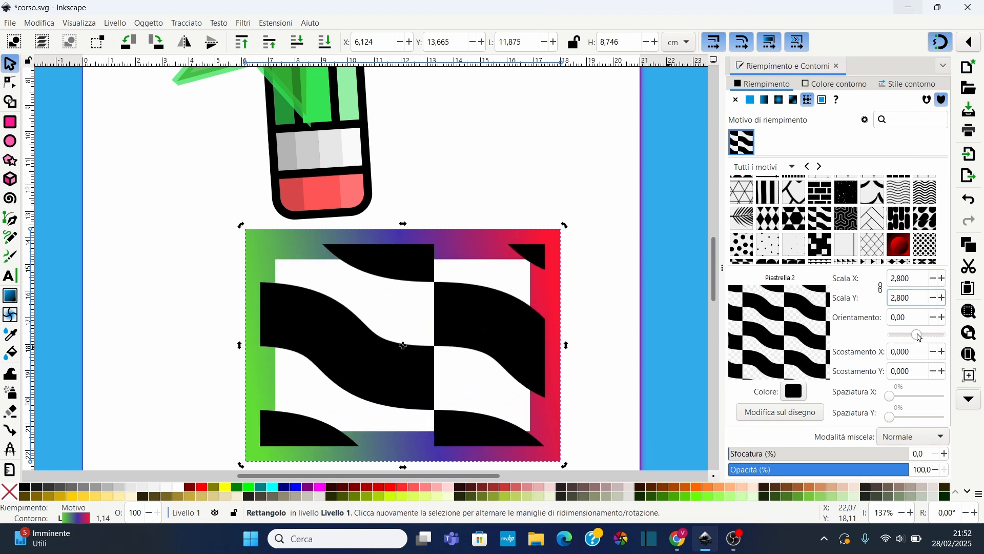
{"action": "mouse_move", "coordinate": [917, 335]}
{"action": "left_mouse_down"}
{"action": "mouse_move", "coordinate": [928, 336]}
{"action": "mouse_move", "coordinate": [909, 337]}
{"action": "mouse_move", "coordinate": [925, 337]}
{"action": "left_mouse_up"}
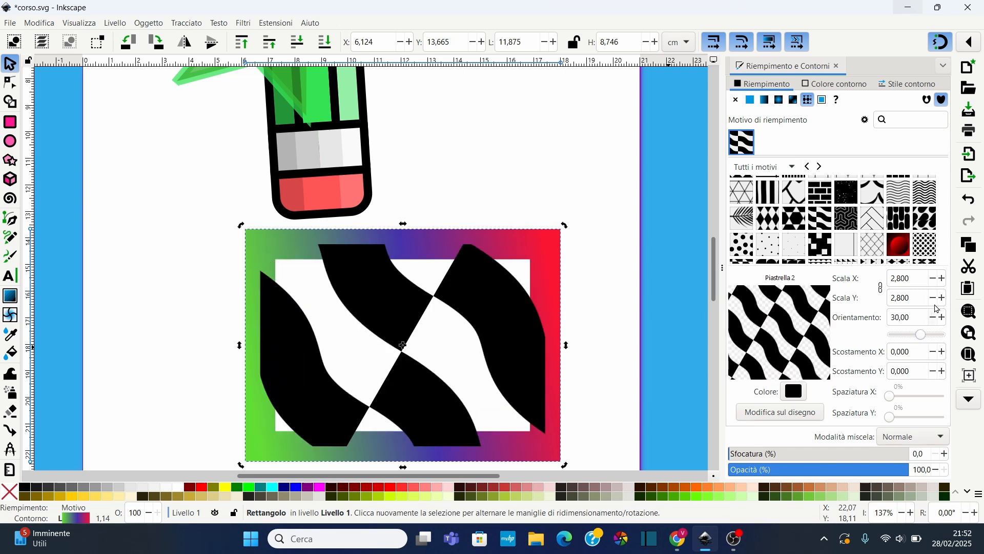
Set the fill pattern's scale to 0.700 and its orientation to -30
{"action": "left_click", "coordinate": [933, 298]}
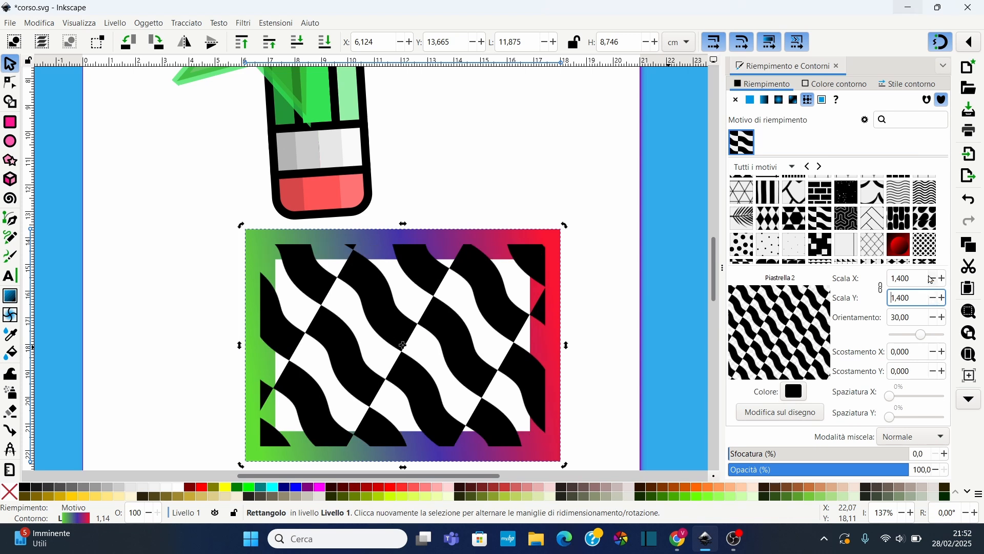
{"action": "left_click", "coordinate": [936, 281]}
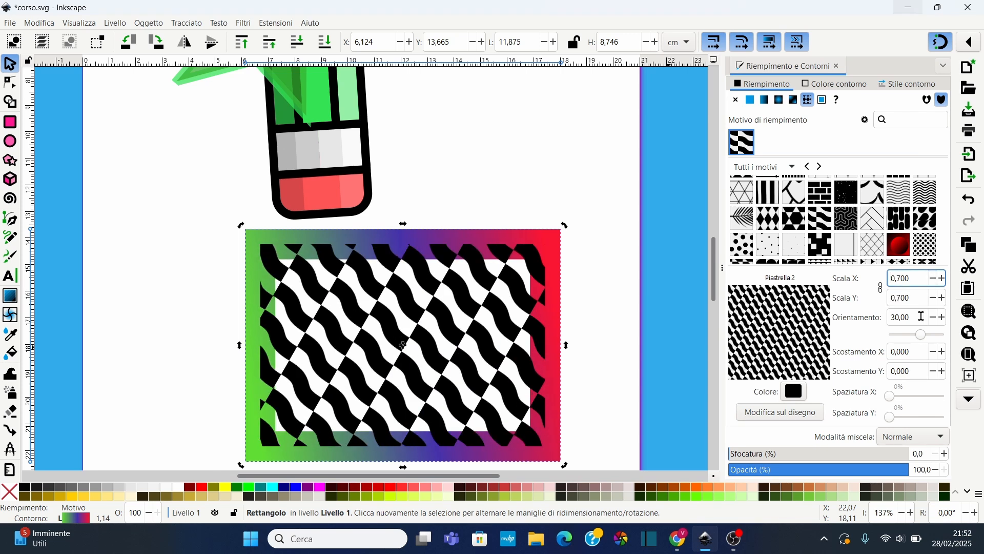
{"action": "left_click_drag", "start_coordinate": [928, 336], "coordinate": [918, 336]}
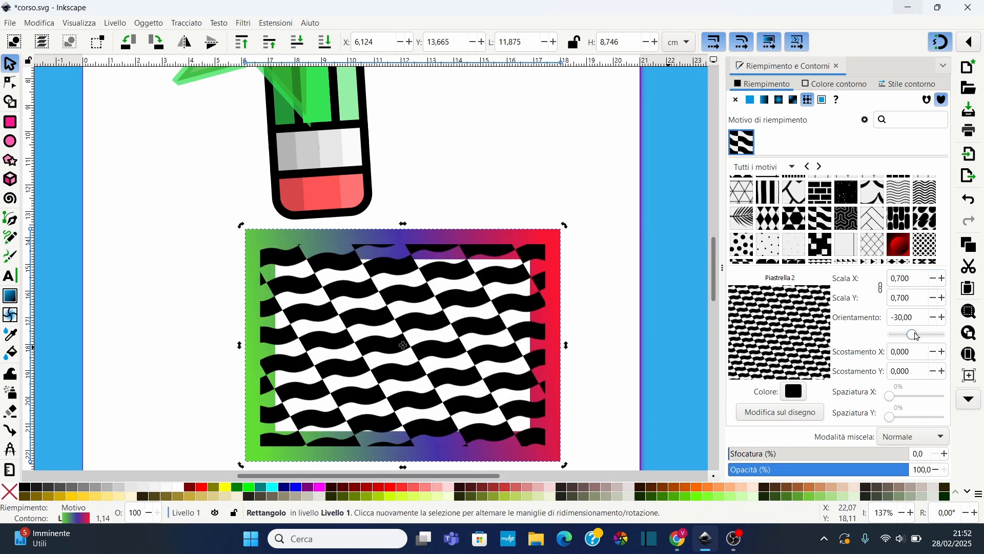
Set the fill pattern's offsets to 22 in X and 23 in Y
{"action": "left_click", "coordinate": [944, 354]}
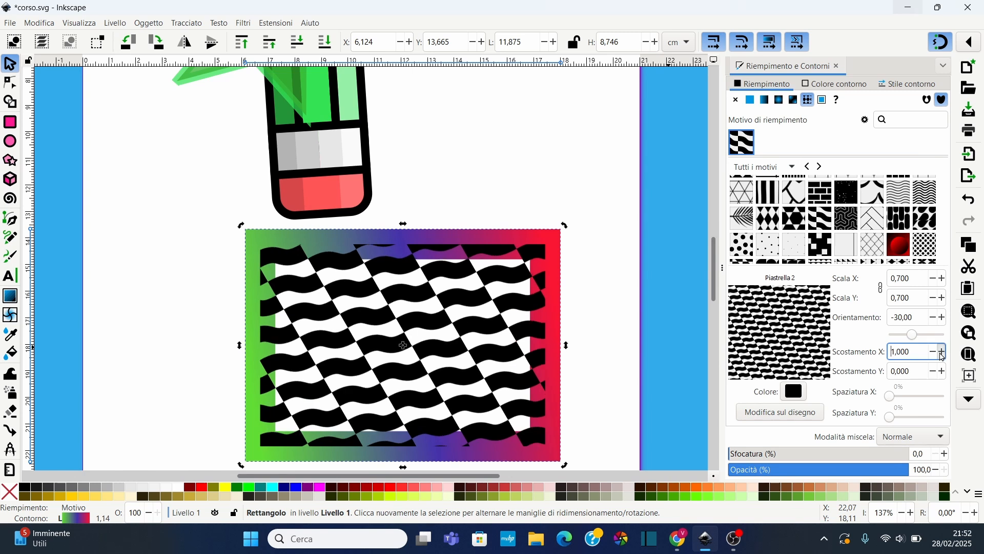
{"action": "left_click", "coordinate": [943, 353]}
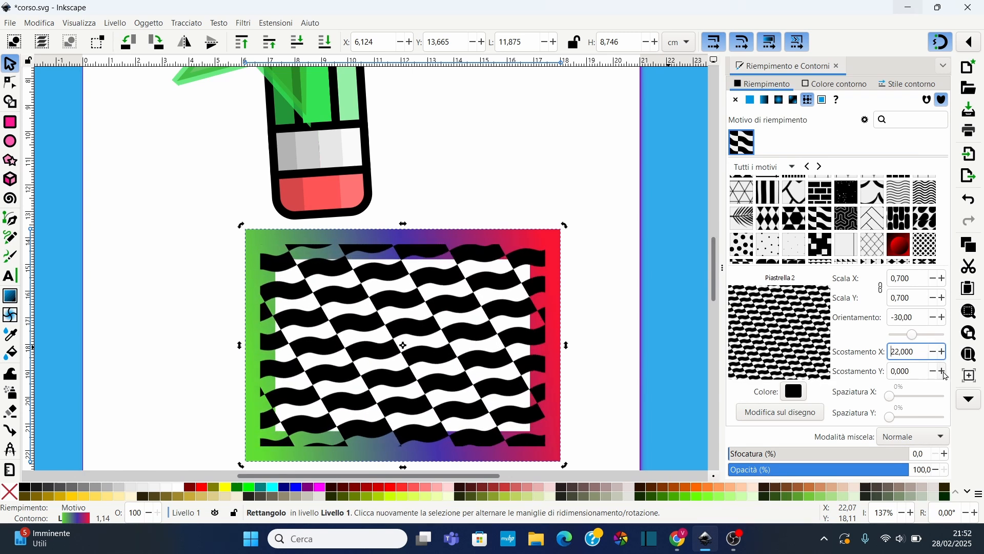
{"action": "left_click", "coordinate": [945, 374]}
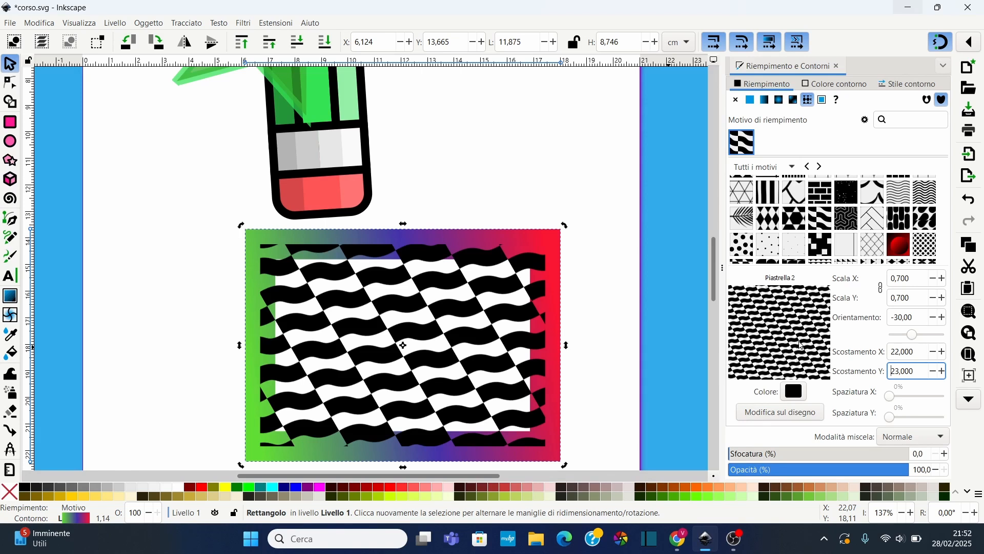
{"action": "mouse_move", "coordinate": [891, 398]}
{"action": "left_mouse_down"}
{"action": "mouse_move", "coordinate": [896, 419]}
{"action": "mouse_move", "coordinate": [891, 401]}
{"action": "left_mouse_up"}
{"action": "left_click", "coordinate": [895, 399]}
Open the fill pattern's colour dialog and close it without changes
{"action": "key", "text": "n"}
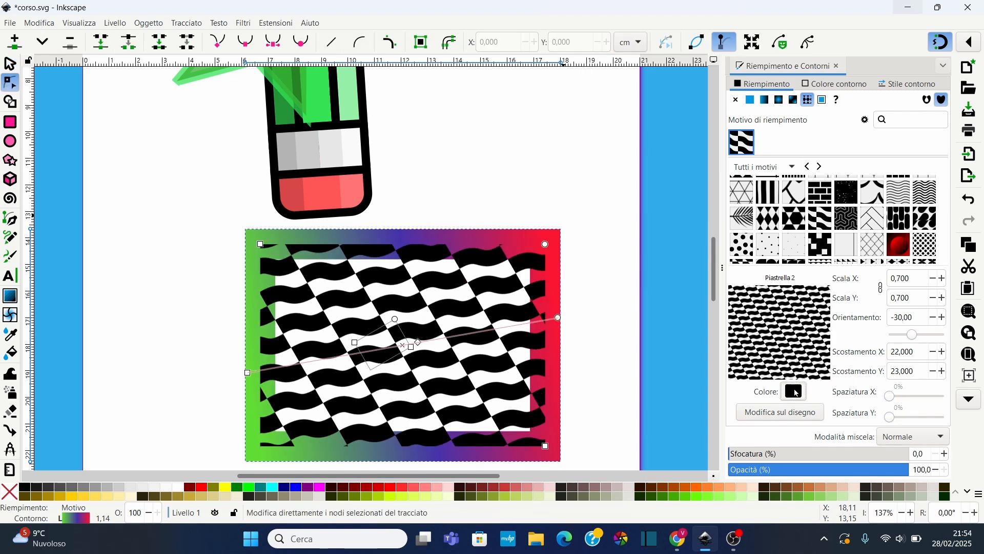
{"action": "left_click", "coordinate": [796, 392]}
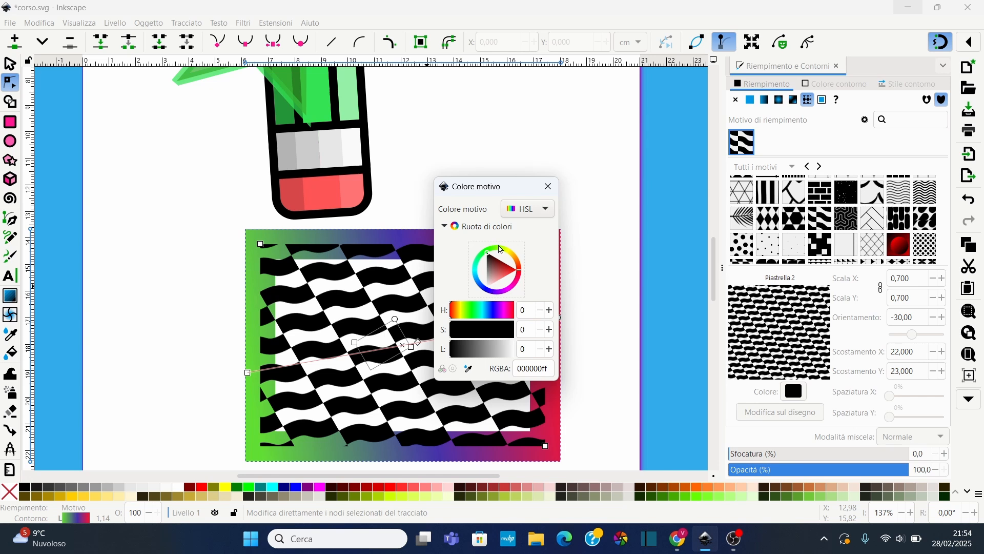
{"action": "left_click", "coordinate": [492, 228]}
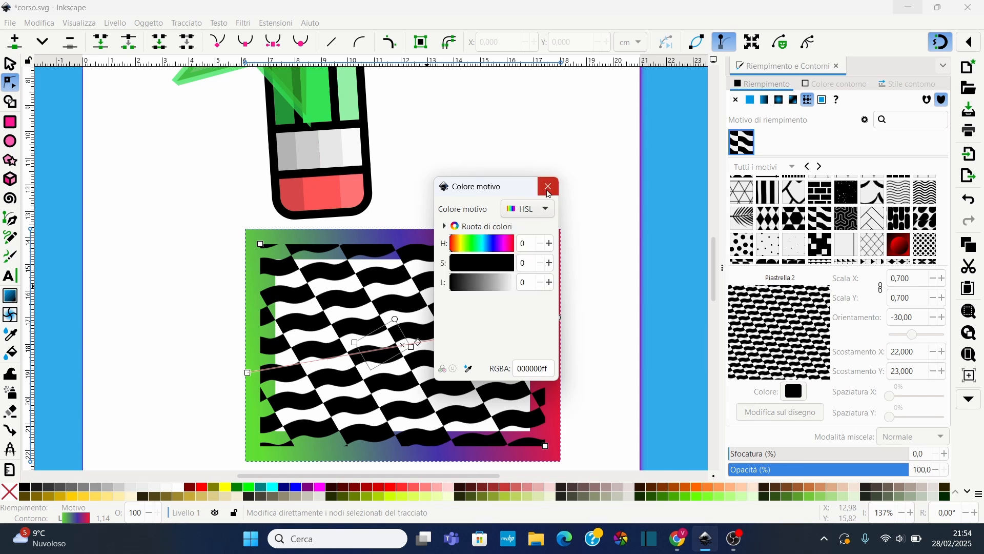
{"action": "left_click", "coordinate": [549, 186]}
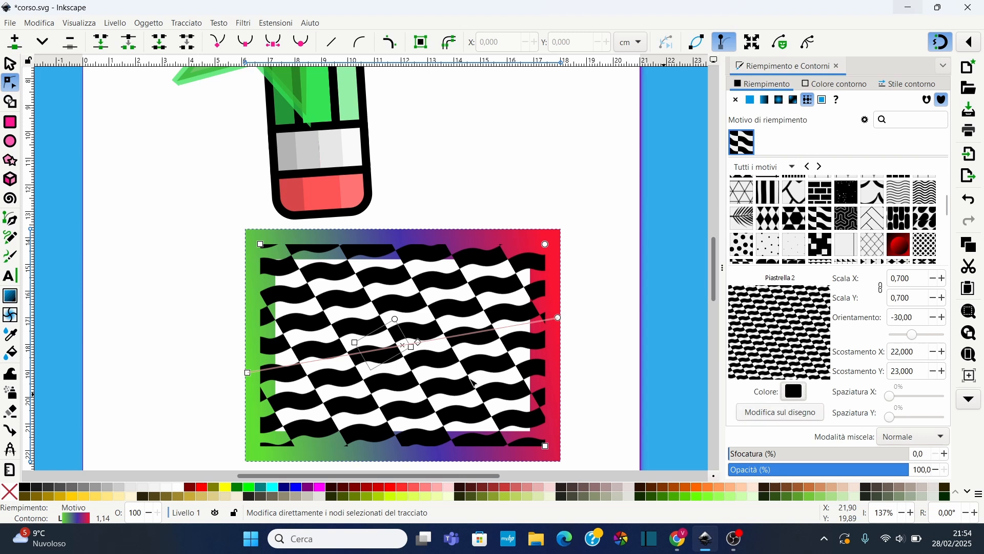
Move, rotate and rescale the fill pattern directly on the canvas with its pattern handles
{"action": "scroll", "coordinate": [367, 363], "scroll_direction": "up", "scroll_amount": 2}
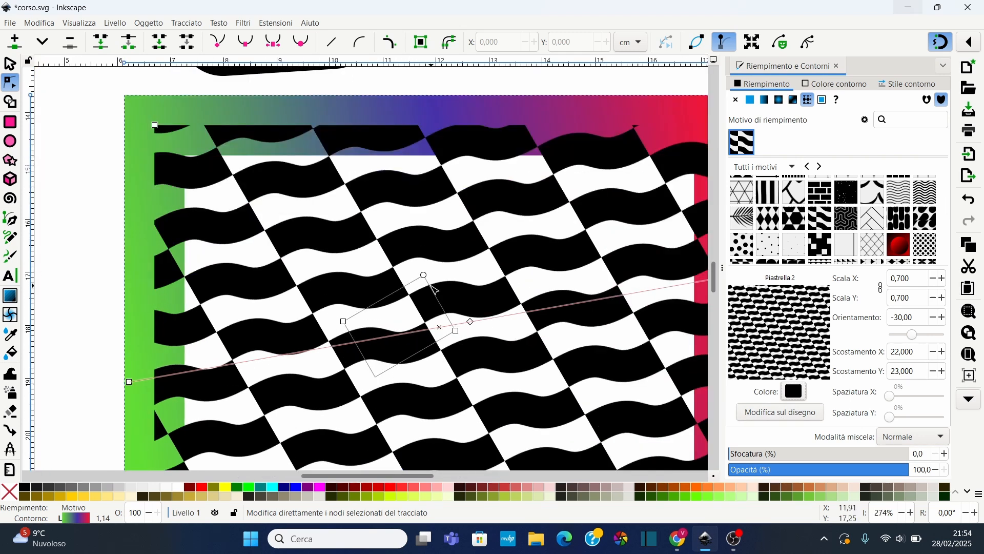
{"action": "mouse_move", "coordinate": [347, 325]}
{"action": "left_mouse_down"}
{"action": "mouse_move", "coordinate": [380, 299]}
{"action": "mouse_move", "coordinate": [382, 324]}
{"action": "mouse_move", "coordinate": [354, 324]}
{"action": "mouse_move", "coordinate": [353, 288]}
{"action": "mouse_move", "coordinate": [383, 266]}
{"action": "left_mouse_up"}
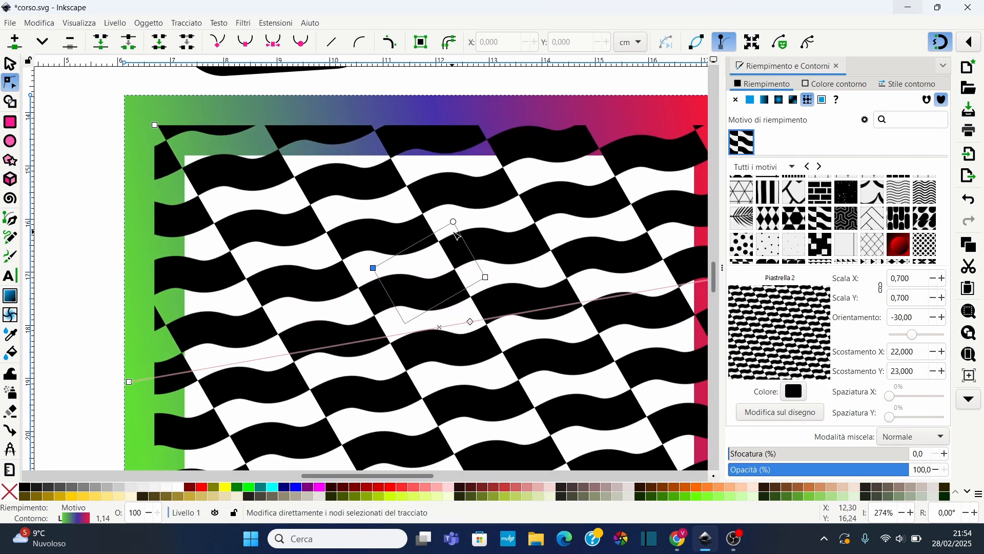
{"action": "mouse_move", "coordinate": [458, 226]}
{"action": "left_mouse_down"}
{"action": "mouse_move", "coordinate": [465, 260]}
{"action": "mouse_move", "coordinate": [435, 225]}
{"action": "left_mouse_up"}
{"action": "left_click_drag", "start_coordinate": [392, 219], "coordinate": [455, 224]}
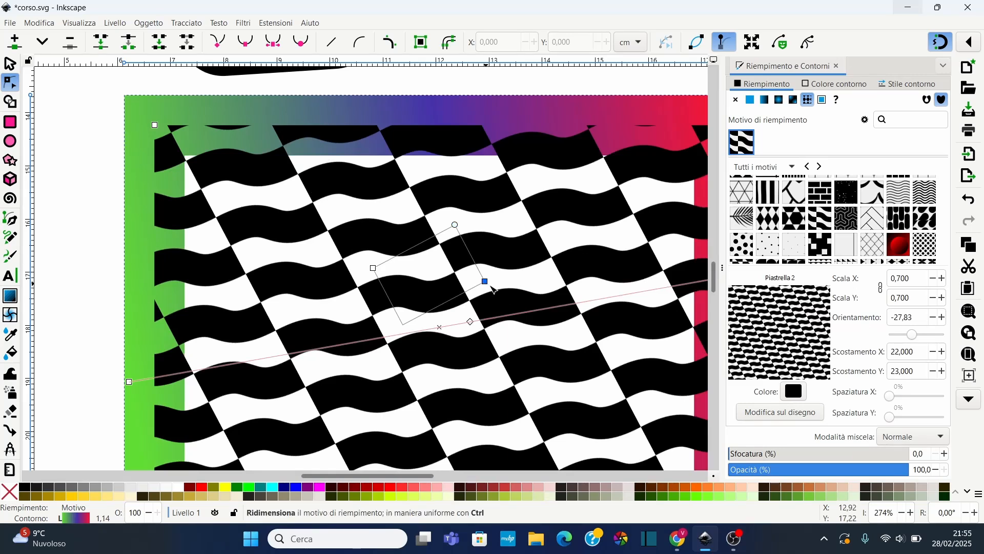
{"action": "left_click_drag", "start_coordinate": [492, 287], "coordinate": [441, 283]}
{"action": "scroll", "coordinate": [509, 281], "scroll_direction": "down", "scroll_amount": 2}
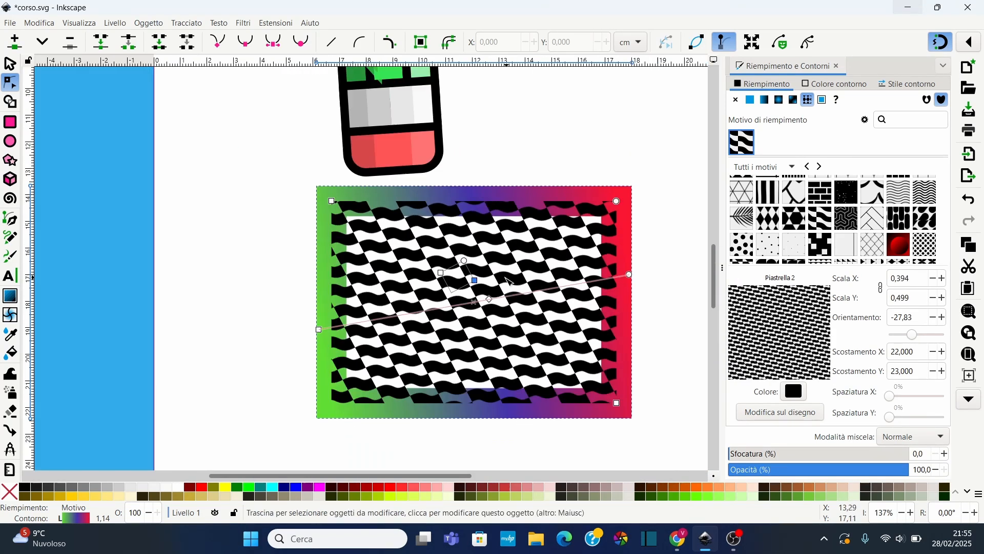
{"action": "scroll", "coordinate": [505, 282], "scroll_direction": "down", "scroll_amount": 1}
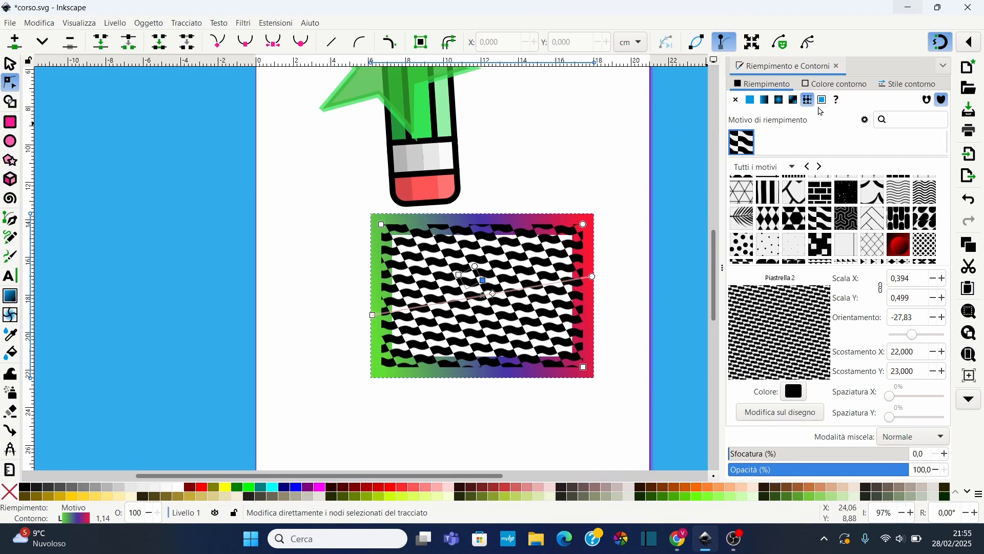
Apply the Griglia pattern to the rectangle's stroke
{"action": "left_click", "coordinate": [833, 88]}
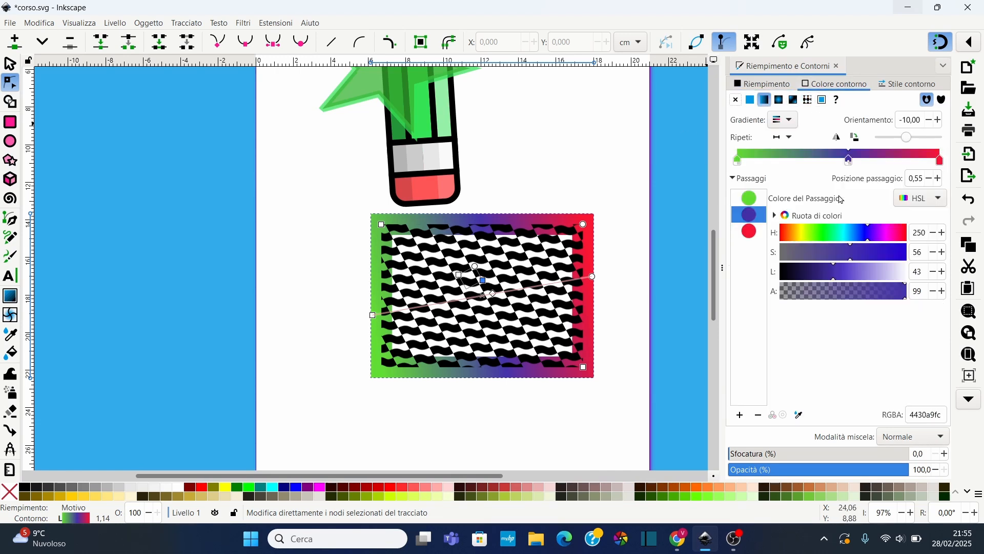
{"action": "scroll", "coordinate": [476, 243], "scroll_direction": "up", "scroll_amount": 1}
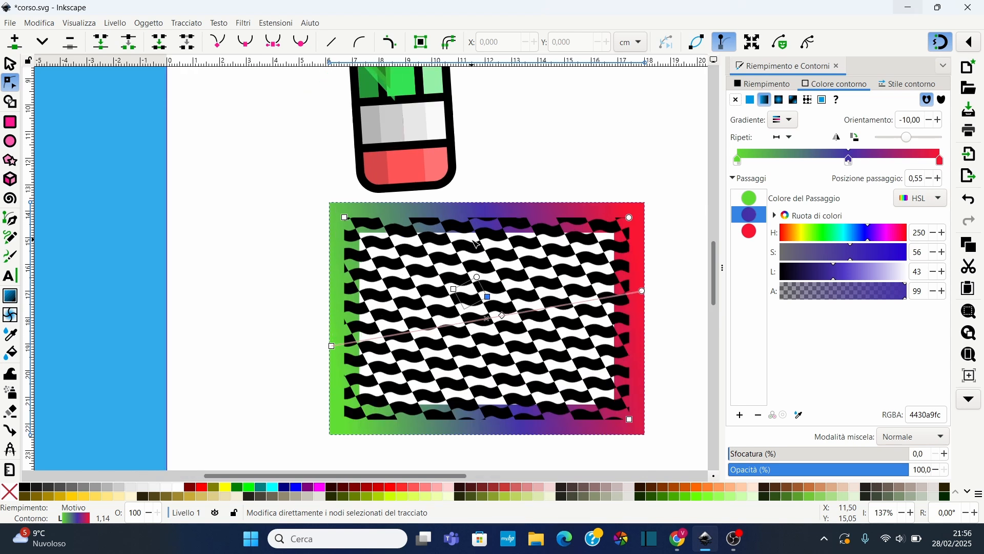
{"action": "left_click", "coordinate": [808, 101]}
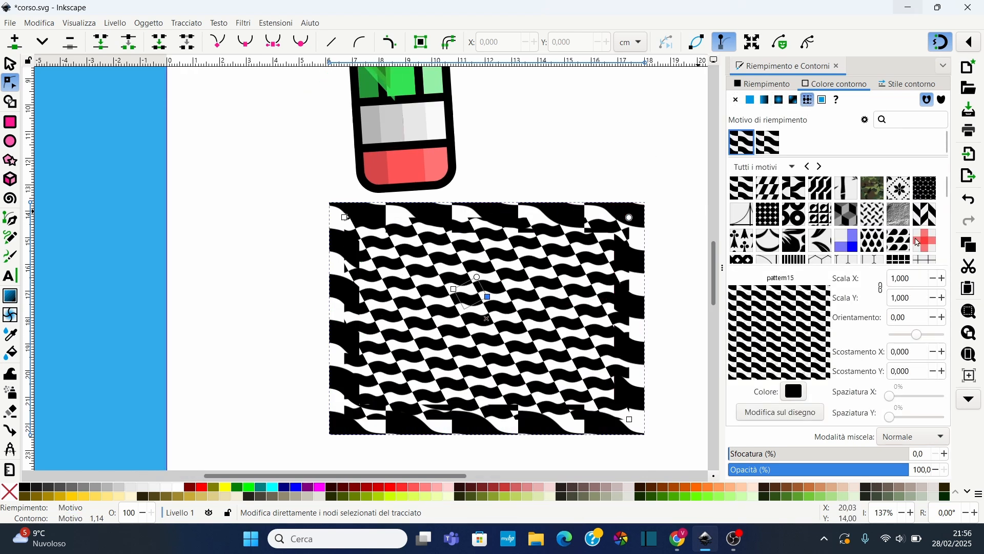
{"action": "left_click", "coordinate": [933, 245]}
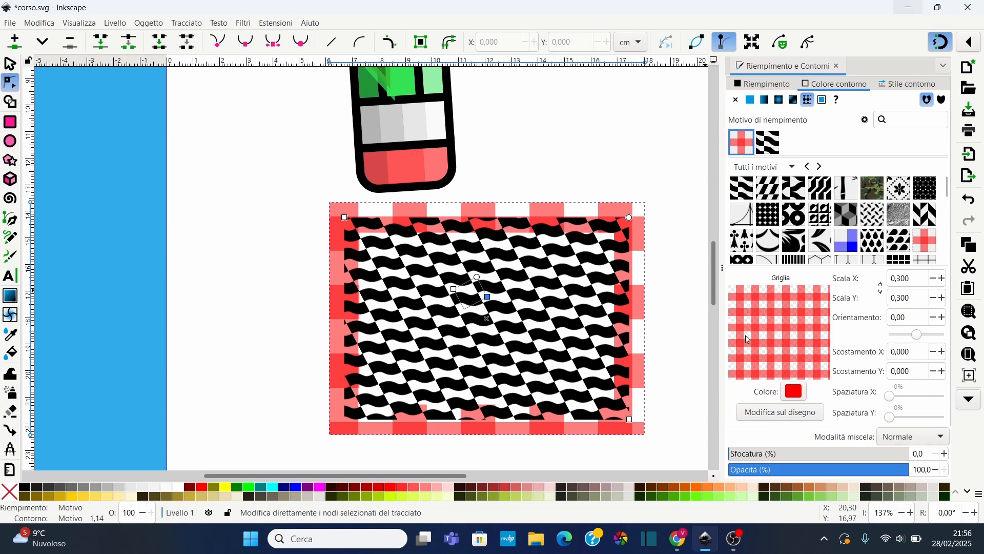
Set the stroke pattern's colour to hue 319, saturation 80, lightness 35
{"action": "left_click", "coordinate": [792, 398]}
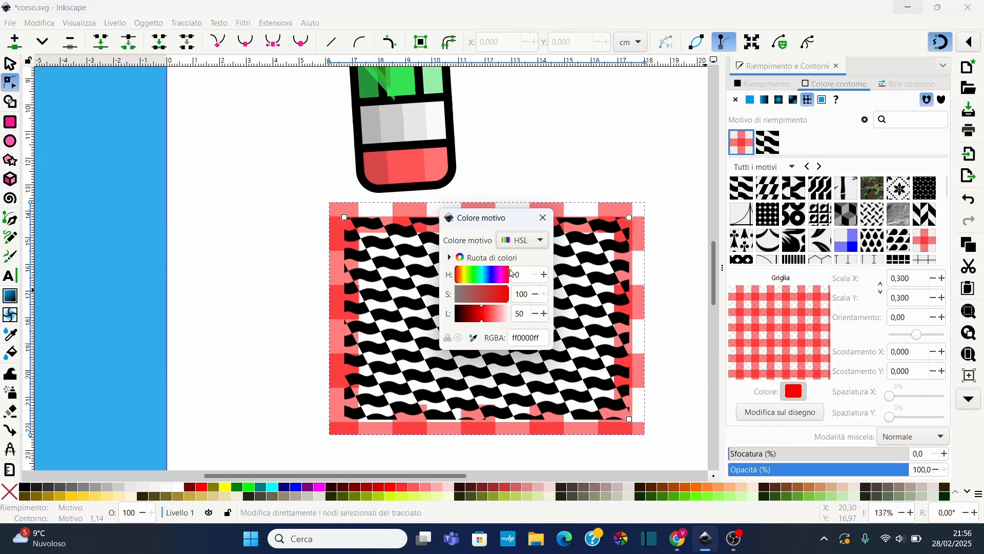
{"action": "left_click", "coordinate": [470, 297]}
{"action": "left_click_drag", "start_coordinate": [468, 293], "coordinate": [489, 277]}
{"action": "left_click_drag", "start_coordinate": [482, 315], "coordinate": [497, 298]}
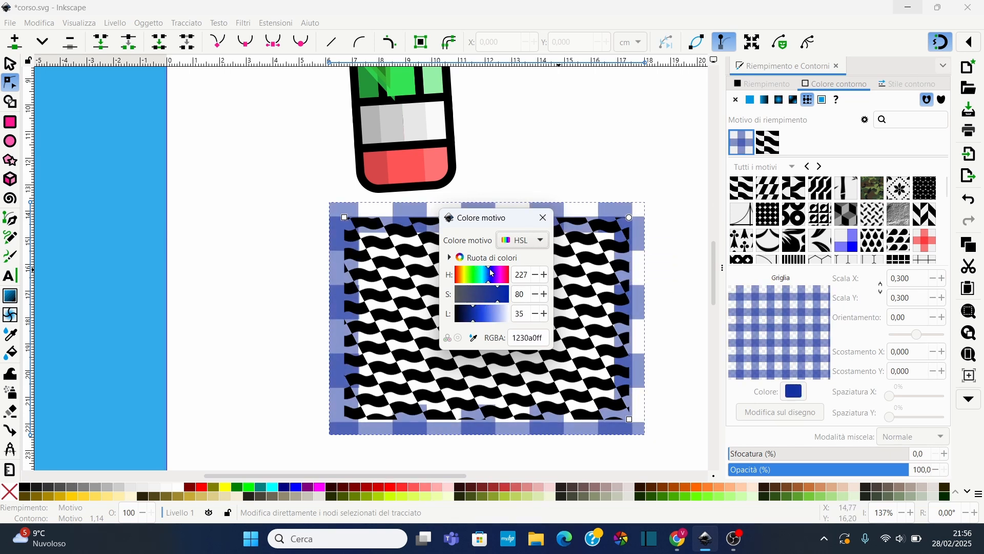
{"action": "left_click_drag", "start_coordinate": [492, 273], "coordinate": [504, 279]}
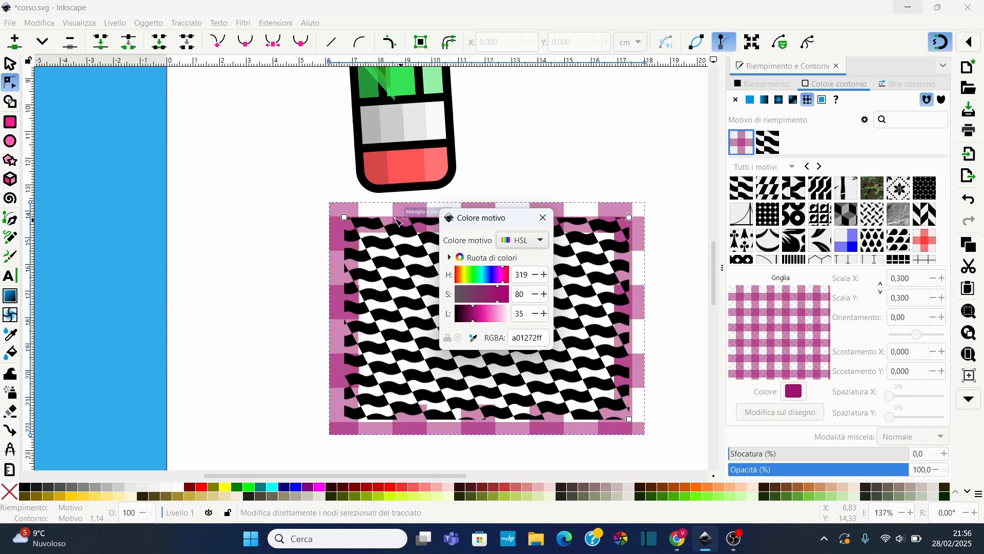
Edit the stroke pattern directly on the canvas, moving, rotating and rescaling it with its pattern handles
{"action": "left_click", "coordinate": [544, 218]}
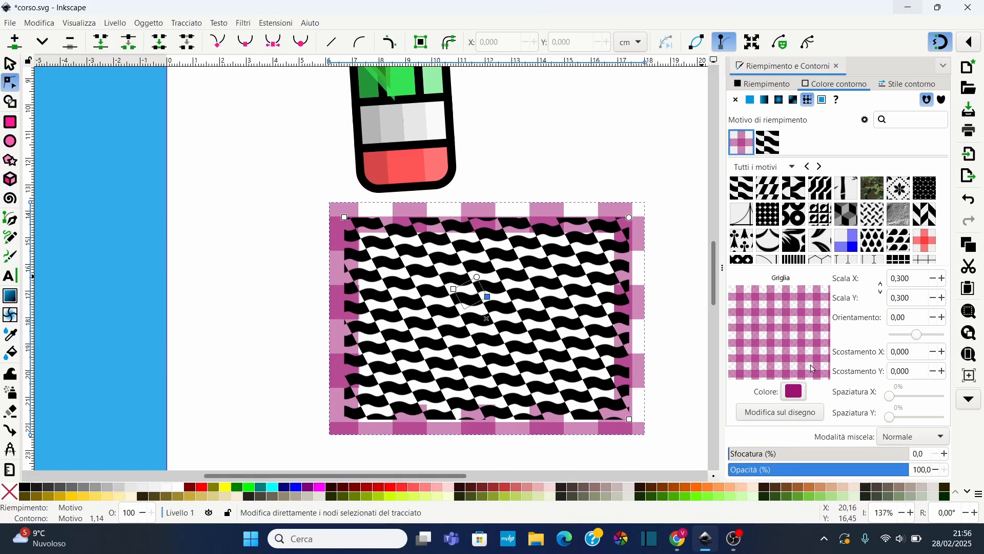
{"action": "left_click", "coordinate": [789, 415]}
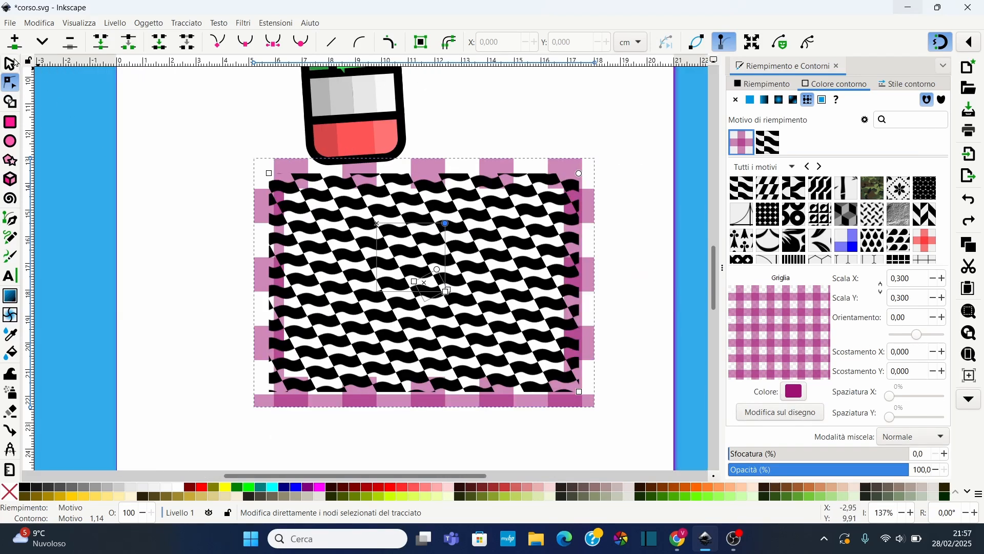
{"action": "left_click", "coordinate": [11, 64]}
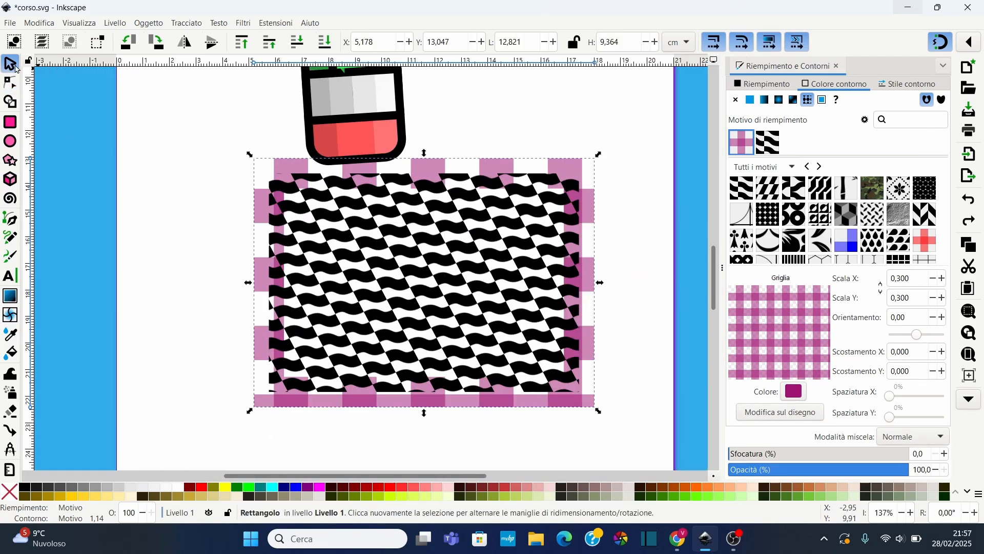
{"action": "left_click", "coordinate": [381, 171]}
{"action": "left_click", "coordinate": [461, 185]}
{"action": "left_click", "coordinate": [779, 412]}
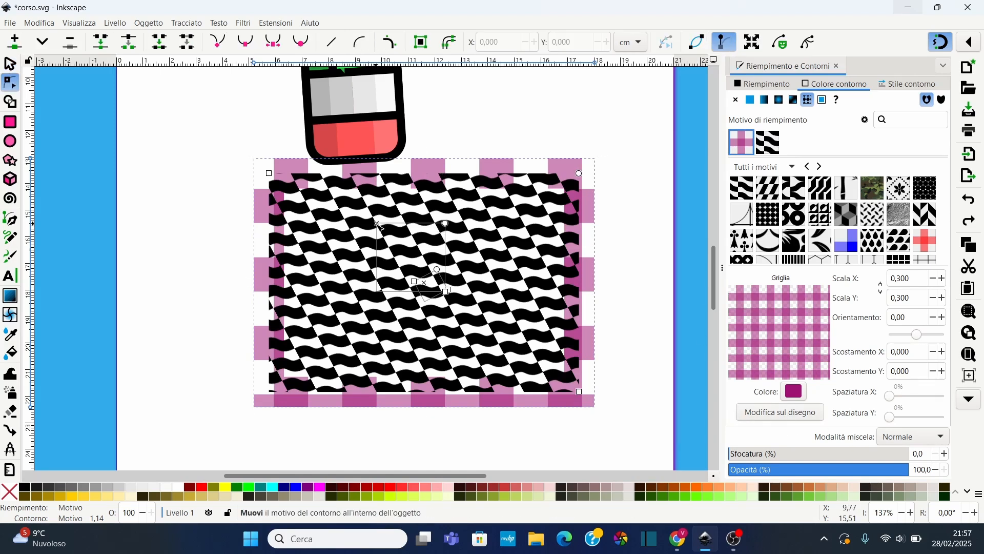
{"action": "mouse_move", "coordinate": [378, 225]}
{"action": "left_mouse_down"}
{"action": "mouse_move", "coordinate": [367, 236]}
{"action": "mouse_move", "coordinate": [461, 228]}
{"action": "left_mouse_up"}
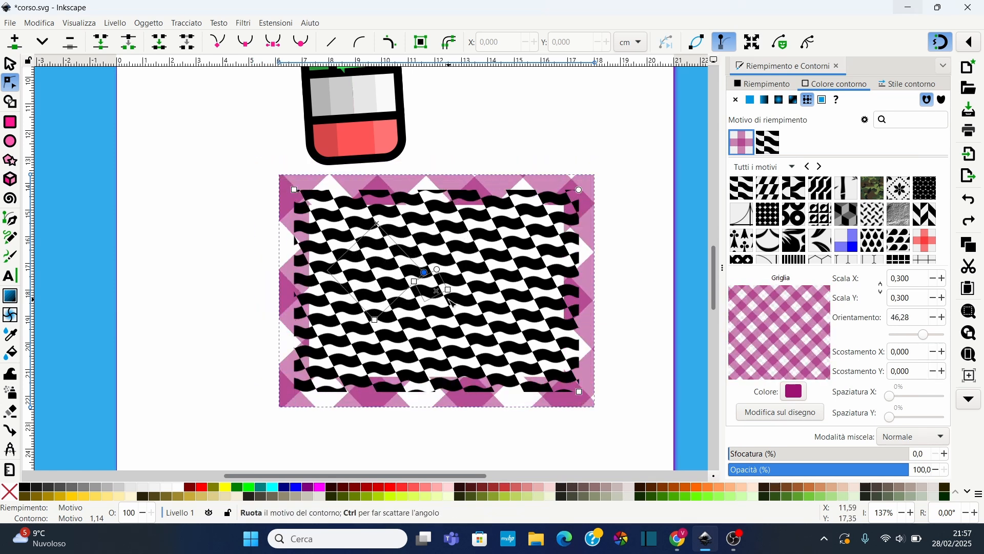
{"action": "mouse_move", "coordinate": [425, 273]}
{"action": "left_mouse_down"}
{"action": "mouse_move", "coordinate": [416, 280]}
{"action": "mouse_move", "coordinate": [492, 250]}
{"action": "left_mouse_up"}
{"action": "left_click_drag", "start_coordinate": [433, 307], "coordinate": [489, 357]}
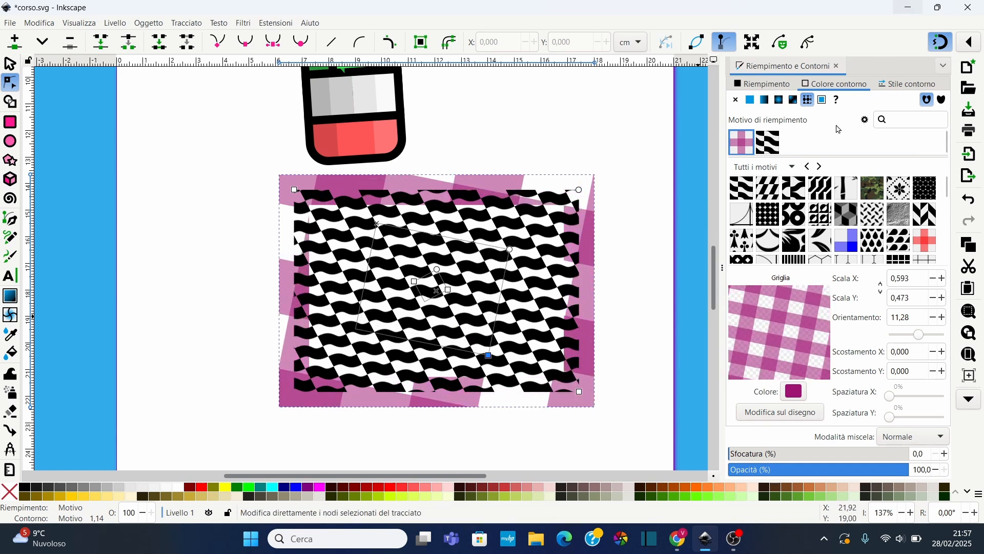
Draw a small five-pointed star about 5 cm wide and convert it into a pattern with Objects to Pattern
{"action": "scroll", "coordinate": [471, 135], "scroll_direction": "down", "scroll_amount": 2}
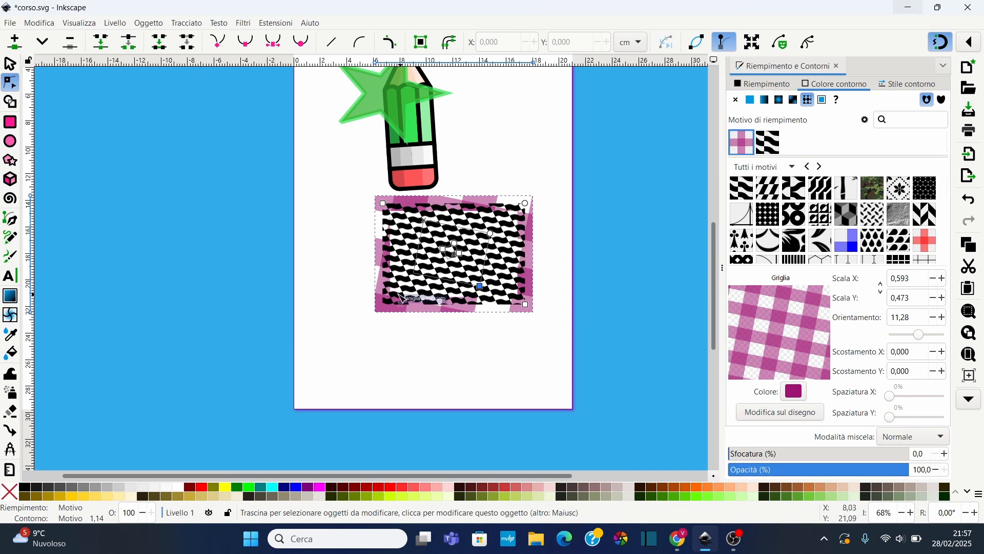
{"action": "scroll", "coordinate": [400, 349], "scroll_direction": "up", "scroll_amount": 1}
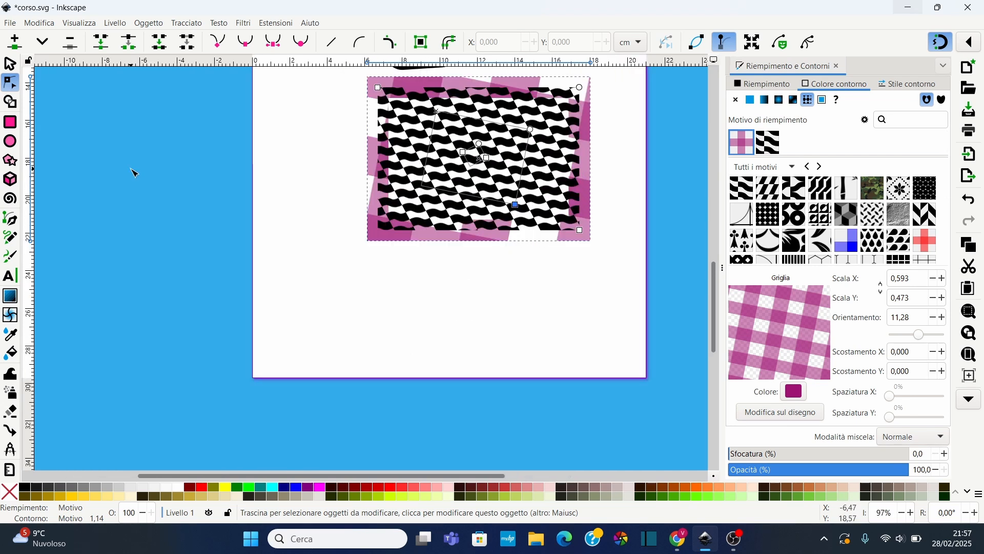
{"action": "left_click", "coordinate": [10, 122]}
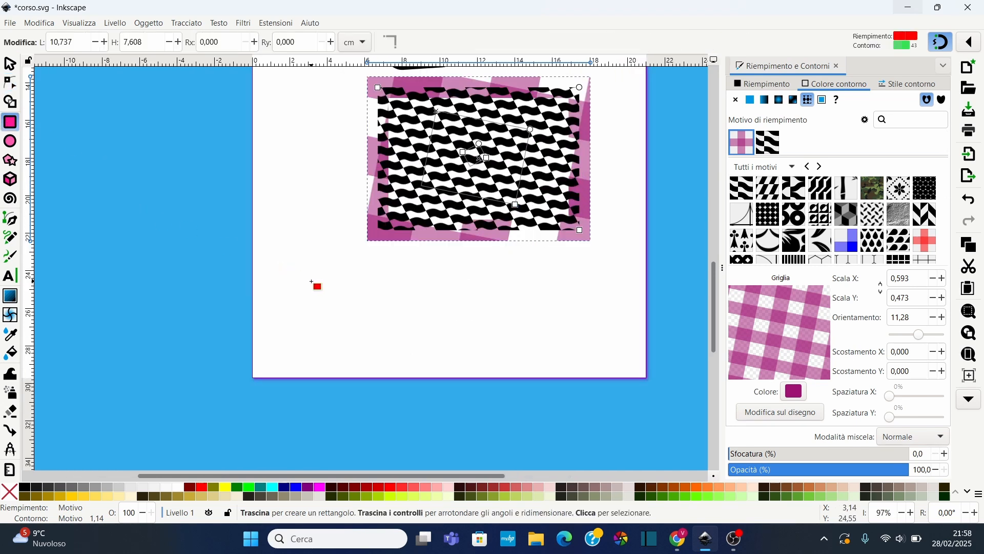
{"action": "left_click", "coordinate": [10, 161]}
{"action": "left_click_drag", "start_coordinate": [360, 288], "coordinate": [373, 300]}
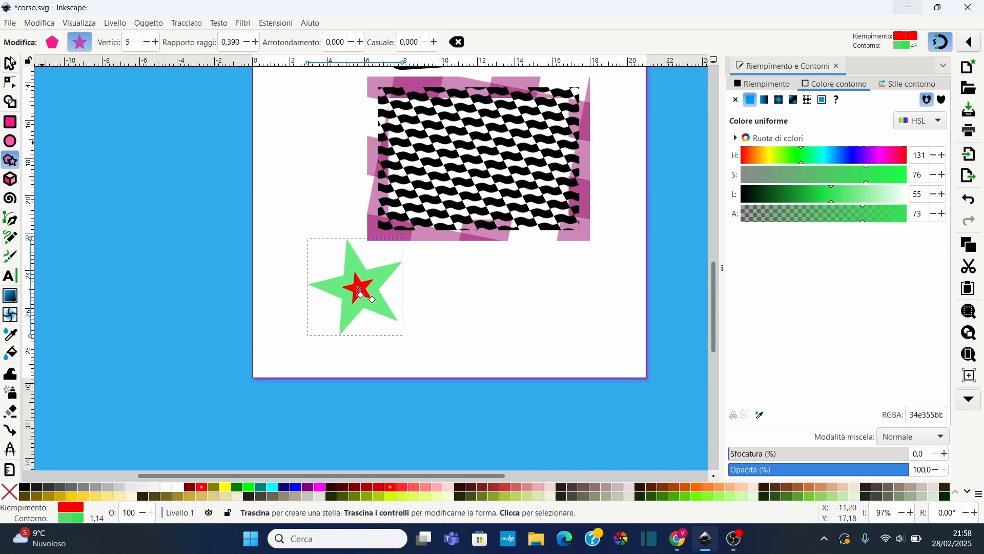
{"action": "left_click", "coordinate": [11, 62]}
{"action": "left_click", "coordinate": [159, 26]}
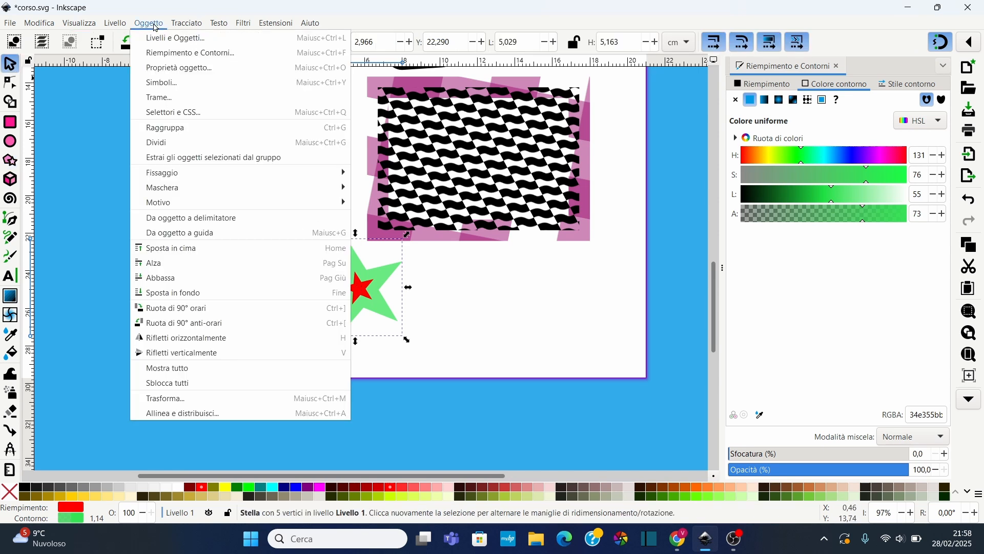
{"action": "mouse_move", "coordinate": [328, 202]}
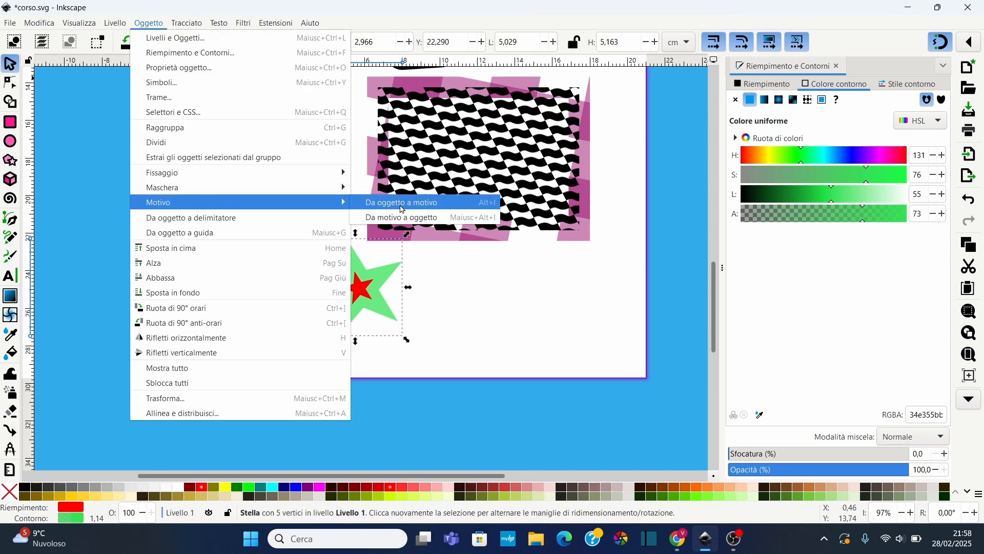
{"action": "left_click", "coordinate": [401, 204]}
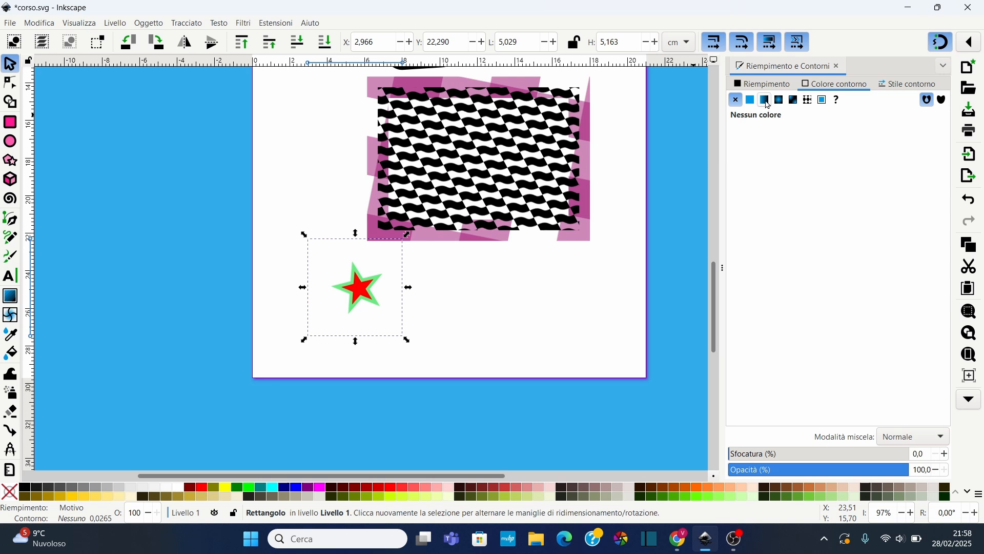
Set the star pattern object's fill pattern scale to 0.300
{"action": "left_click", "coordinate": [763, 84]}
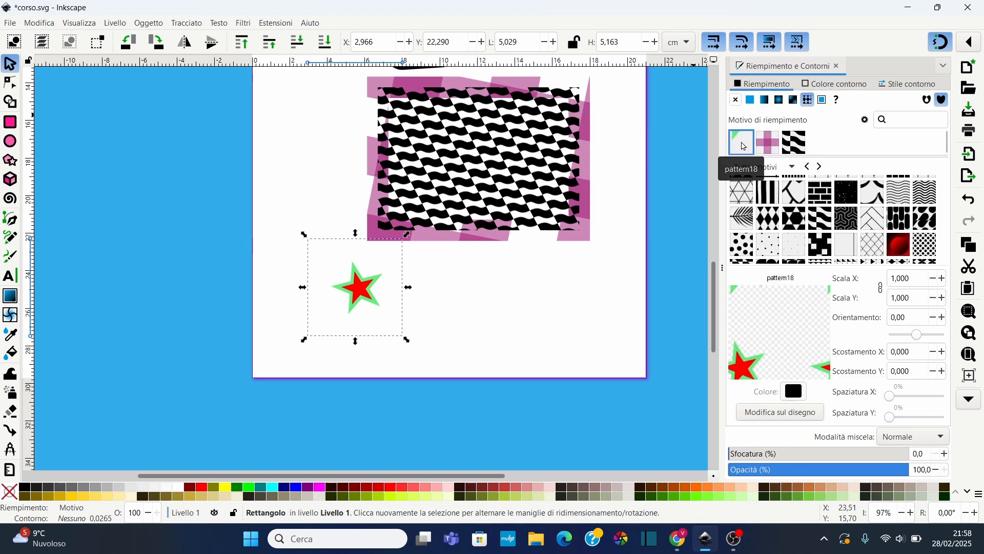
{"action": "left_click", "coordinate": [767, 148]}
{"action": "left_click", "coordinate": [743, 146]}
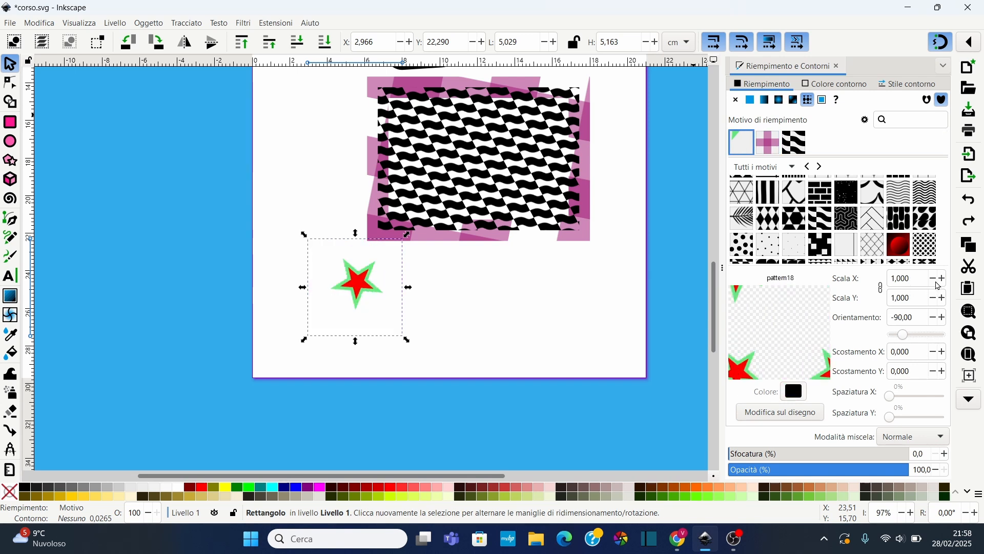
{"action": "left_click", "coordinate": [933, 280]}
{"action": "left_click", "coordinate": [933, 280]}
{"action": "left_click", "coordinate": [936, 281]}
{"action": "left_click", "coordinate": [936, 281]}
{"action": "left_click", "coordinate": [936, 280]}
{"action": "left_click", "coordinate": [936, 281]}
{"action": "left_click", "coordinate": [936, 281]}
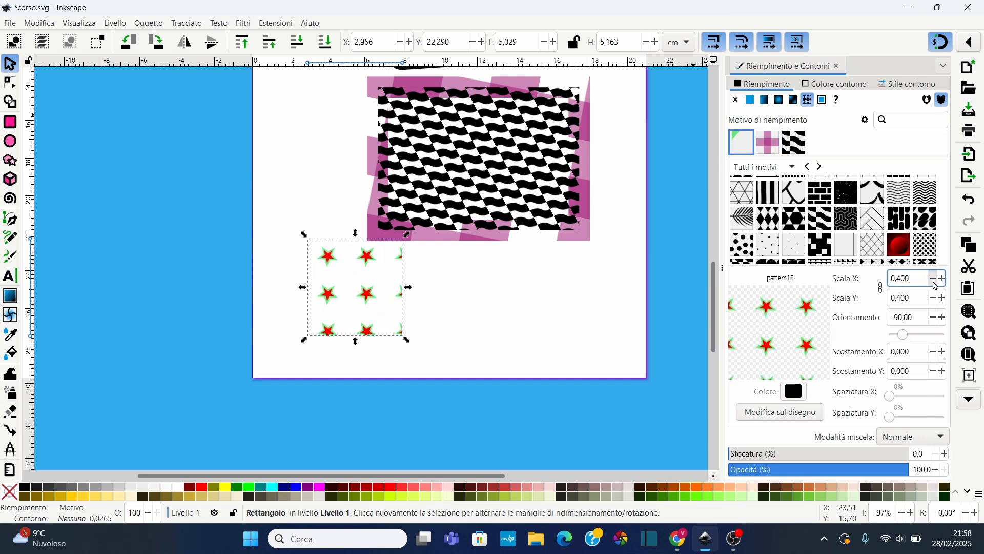
{"action": "left_click", "coordinate": [936, 281]}
{"action": "left_click", "coordinate": [936, 281]}
{"action": "left_click", "coordinate": [944, 279]}
{"action": "left_click", "coordinate": [944, 279]}
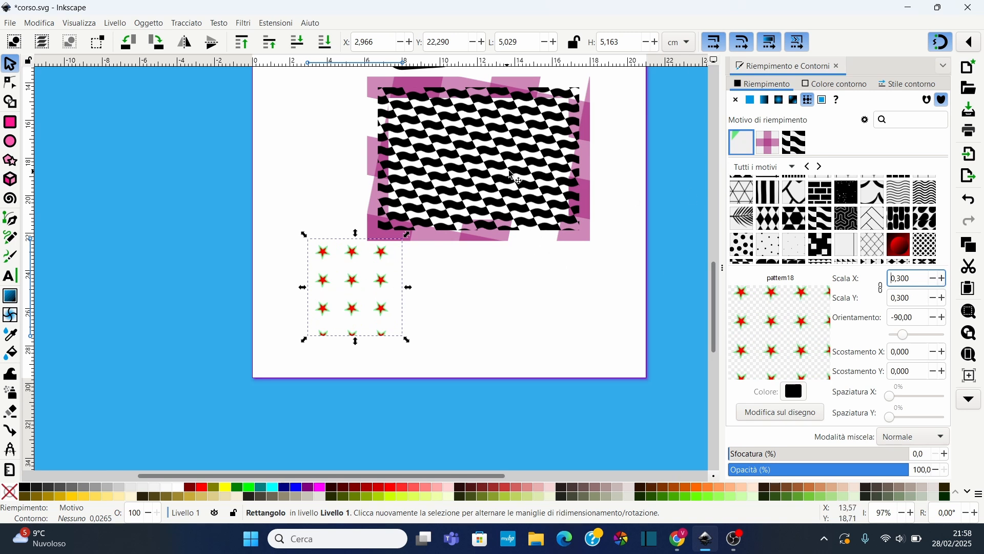
Fill the large rectangle with the star pattern, scaled to 0.110 and oriented at -60 degrees
{"action": "left_click", "coordinate": [517, 178]}
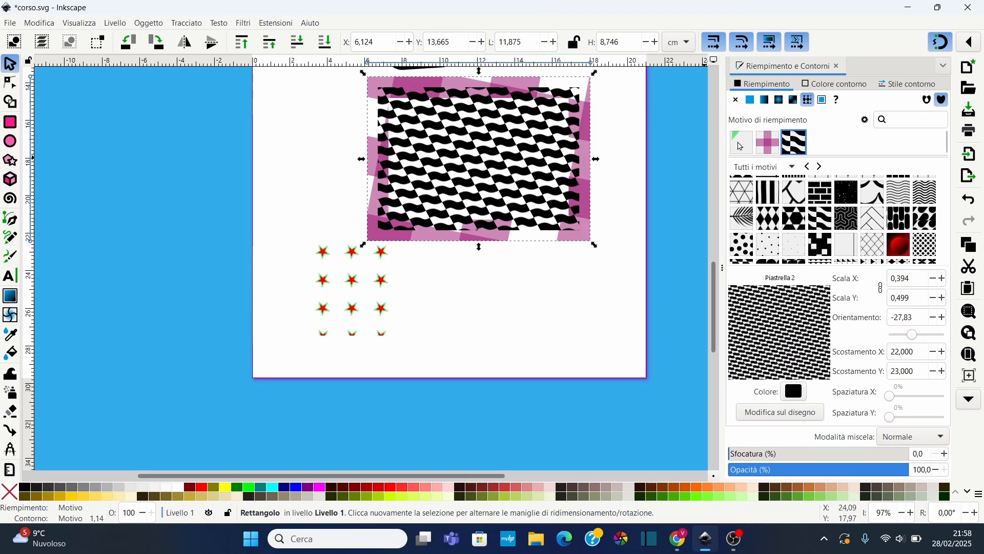
{"action": "left_click", "coordinate": [741, 142]}
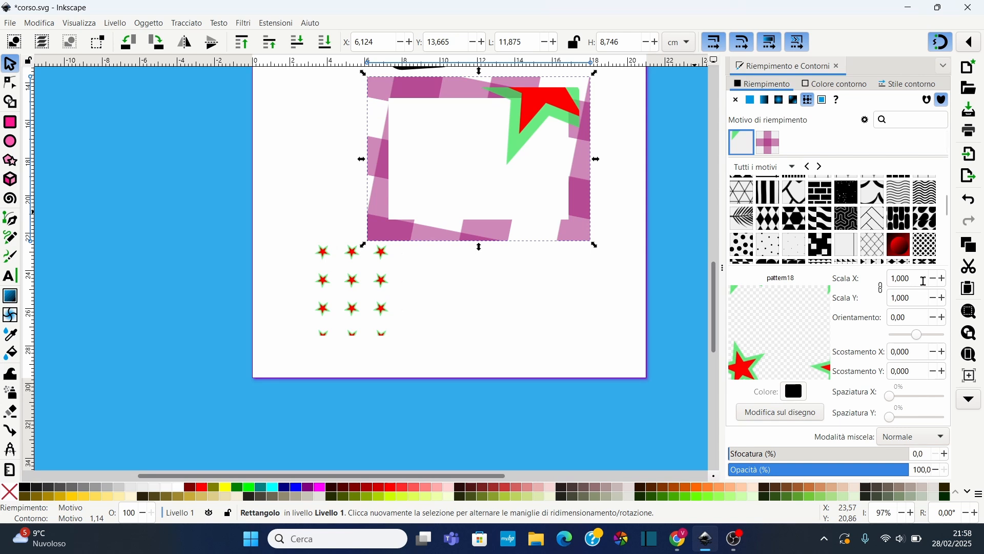
{"action": "left_click", "coordinate": [934, 282]}
{"action": "left_click", "coordinate": [933, 282]}
{"action": "left_click", "coordinate": [933, 282]}
{"action": "left_click", "coordinate": [933, 282]}
{"action": "left_click", "coordinate": [934, 281]}
{"action": "left_click", "coordinate": [933, 281]}
{"action": "left_click", "coordinate": [933, 282]}
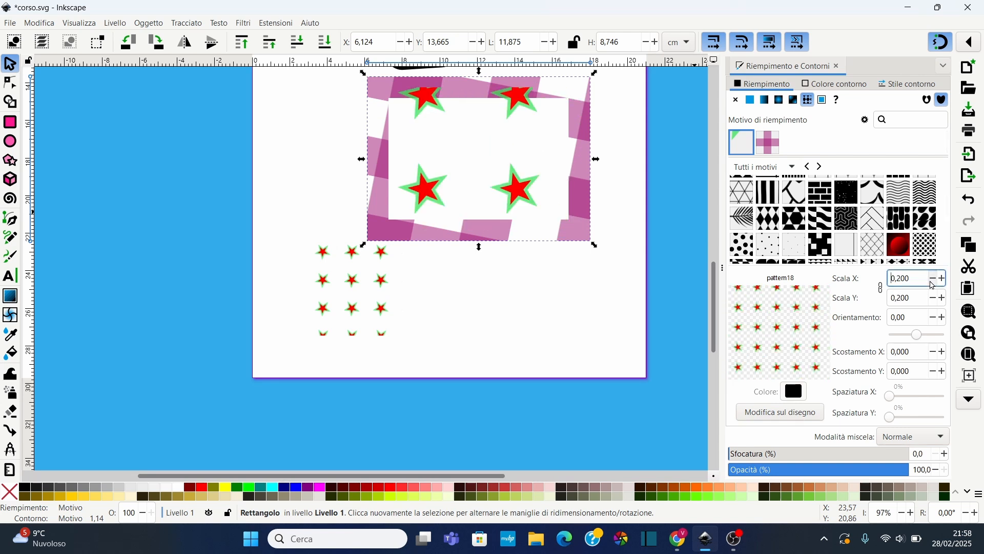
{"action": "left_click", "coordinate": [933, 282]}
{"action": "left_click", "coordinate": [934, 282]}
{"action": "left_click", "coordinate": [943, 298]}
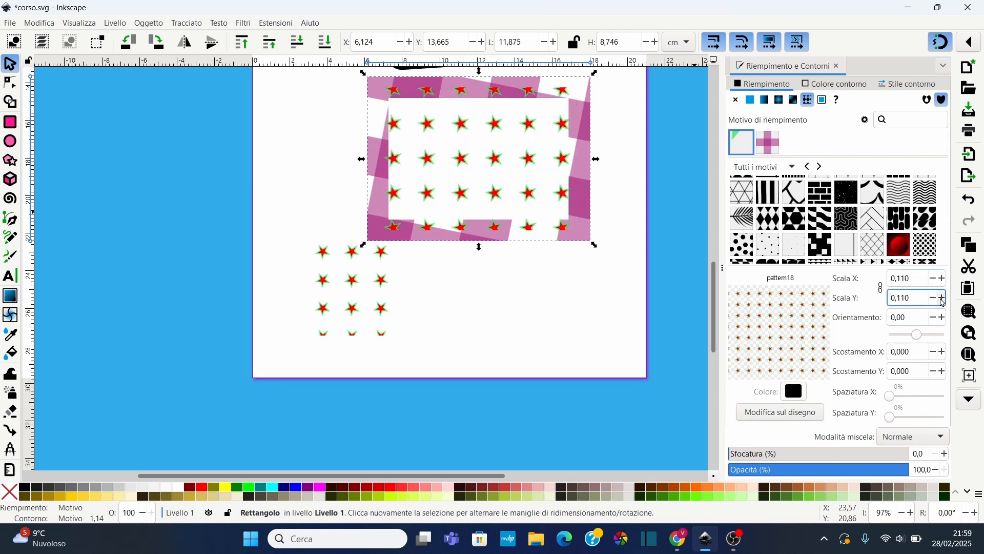
{"action": "left_click_drag", "start_coordinate": [920, 340], "coordinate": [912, 341]}
Delete the small star pattern object
{"action": "scroll", "coordinate": [582, 179], "scroll_direction": "up", "scroll_amount": 4}
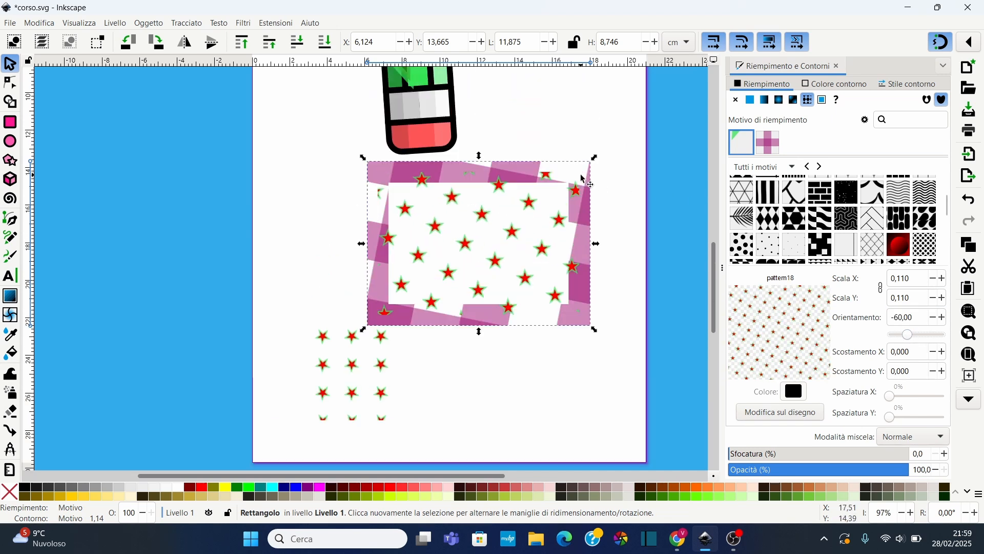
{"action": "left_click", "coordinate": [343, 370]}
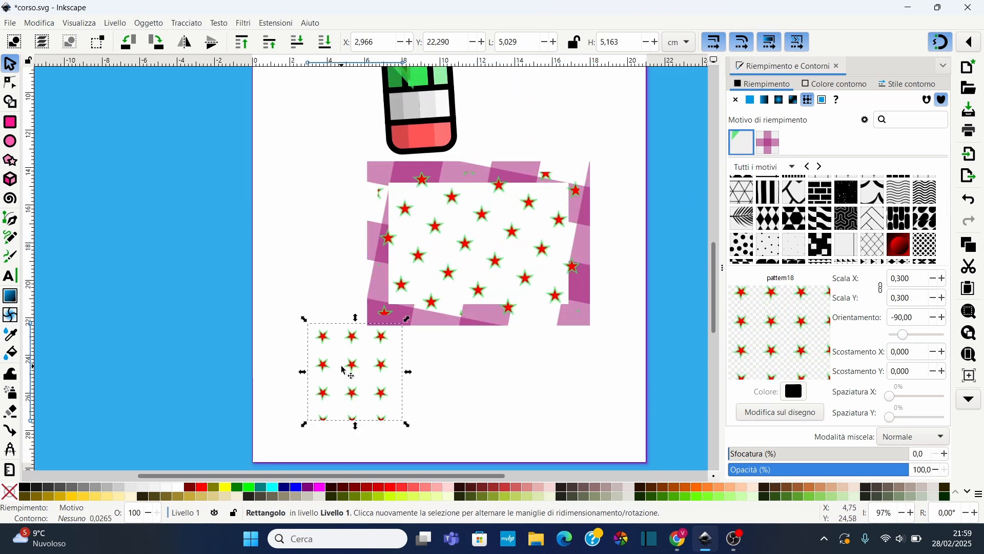
{"action": "key", "text": "Delete"}
Apply the star pattern to the large rectangle's stroke and set its scale to 0.400
{"action": "scroll", "coordinate": [539, 223], "scroll_direction": "up", "scroll_amount": 1, "text": "ctrl"}
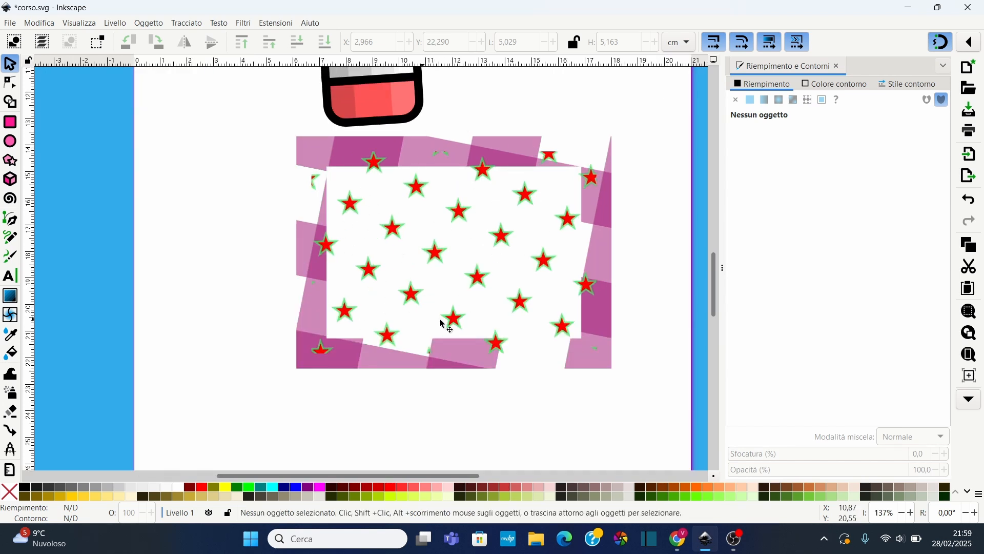
{"action": "scroll", "coordinate": [451, 210], "scroll_direction": "up", "scroll_amount": 4}
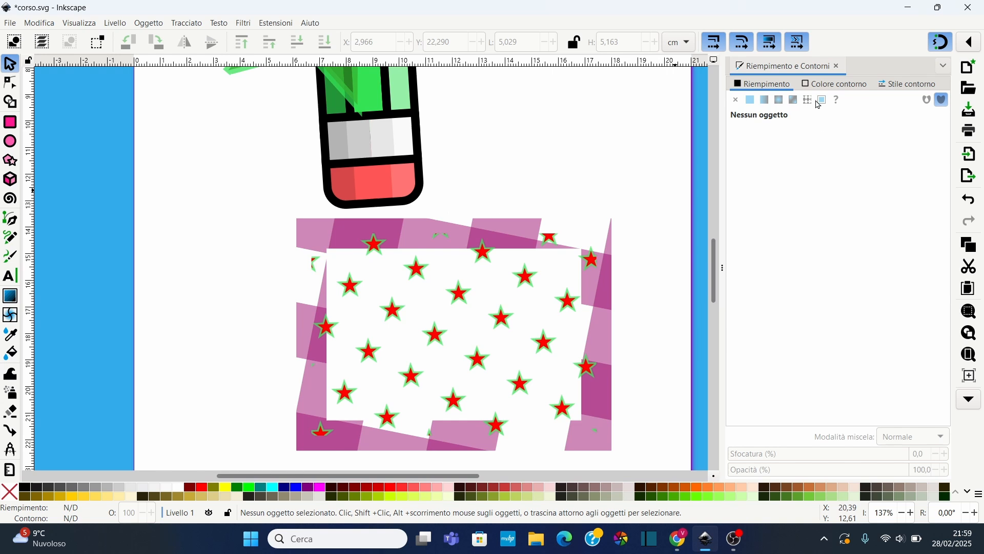
{"action": "left_click", "coordinate": [835, 83]}
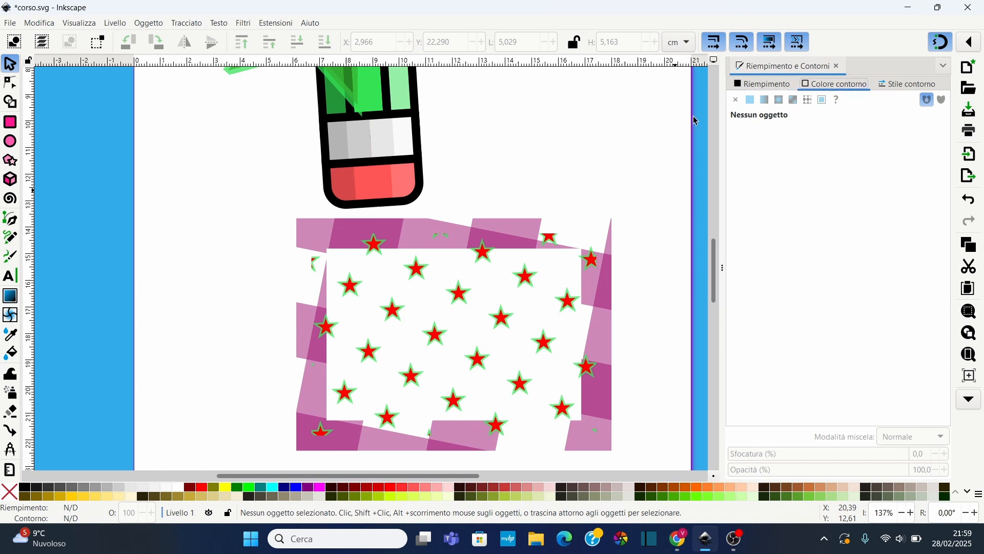
{"action": "left_click", "coordinate": [453, 243]}
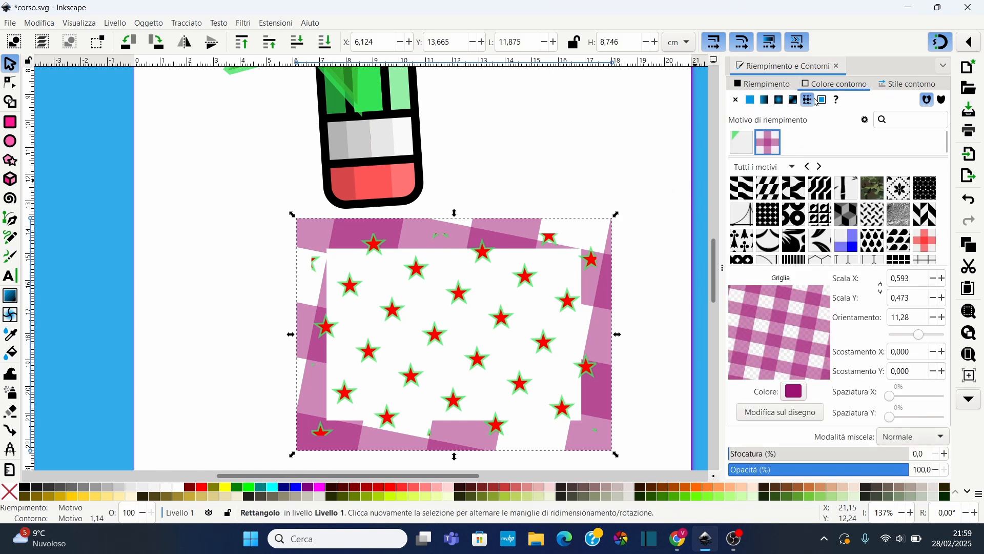
{"action": "left_click", "coordinate": [733, 147]}
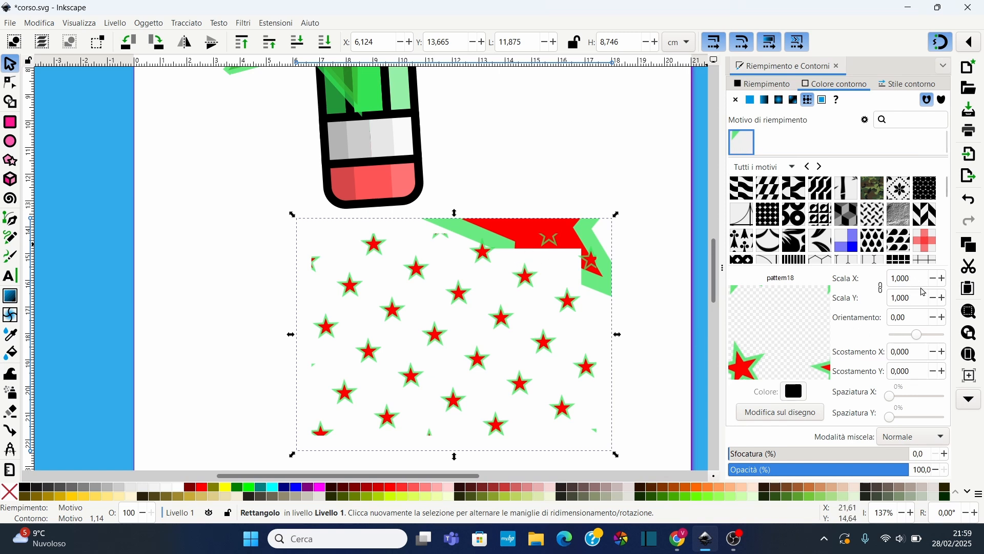
{"action": "left_click_drag", "start_coordinate": [910, 279], "coordinate": [902, 279]}
{"action": "left_click", "coordinate": [935, 281]}
{"action": "left_click", "coordinate": [935, 281]}
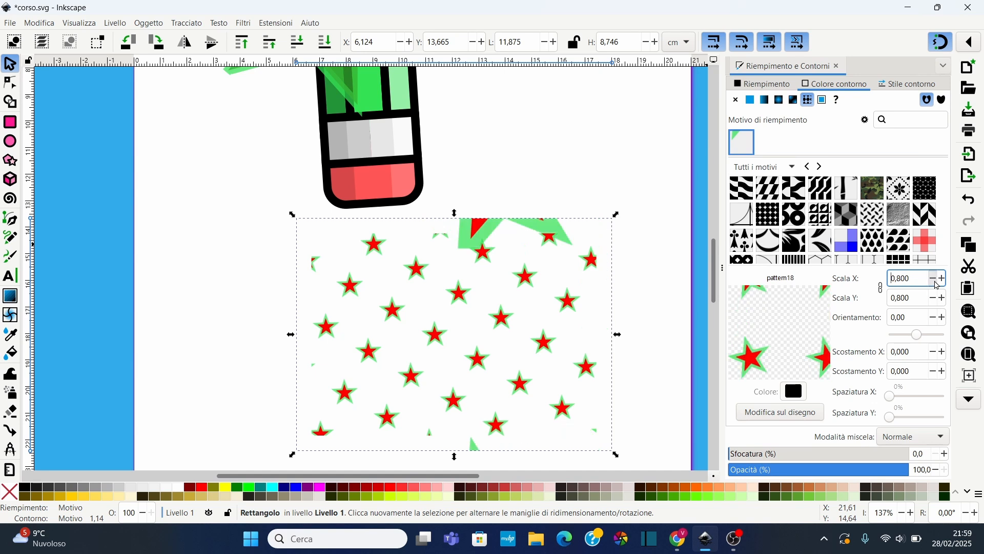
{"action": "left_click", "coordinate": [935, 281]}
{"action": "left_click", "coordinate": [935, 281]}
{"action": "left_click", "coordinate": [935, 281]}
{"action": "left_click", "coordinate": [938, 282]}
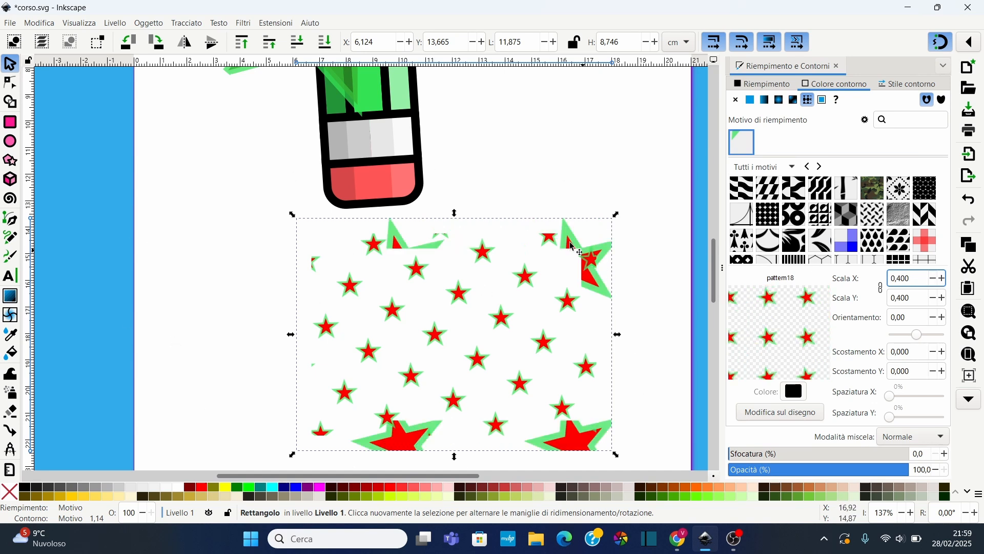
Write the text VERO EROE ACADEMY on the page with the Text tool
{"action": "scroll", "coordinate": [516, 263], "scroll_direction": "down", "scroll_amount": 2}
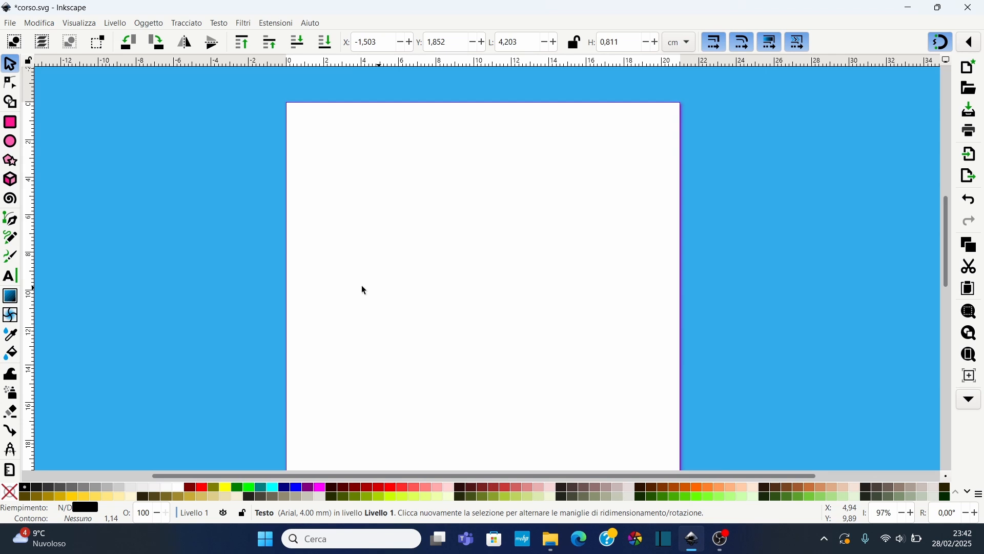
{"action": "left_click", "coordinate": [9, 277]}
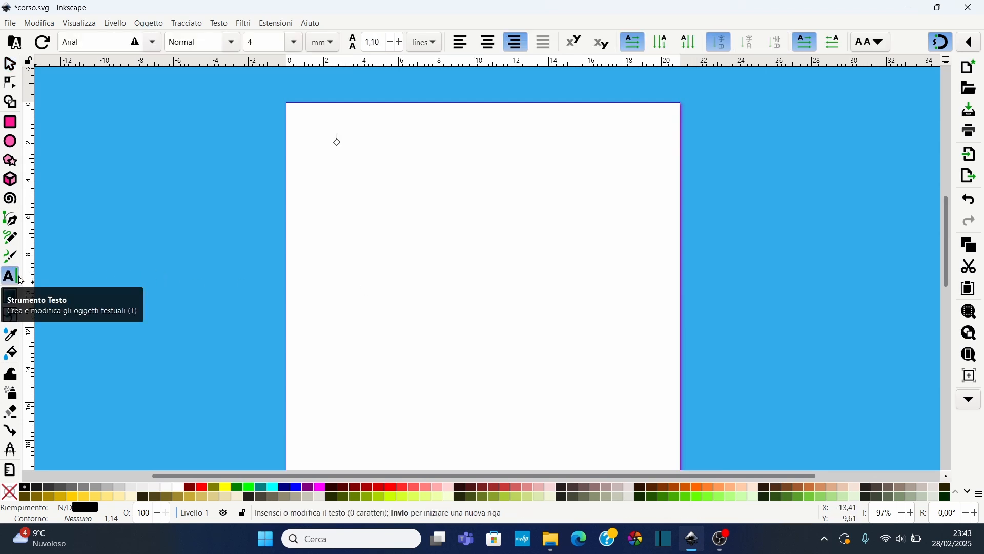
{"action": "left_click", "coordinate": [352, 178]}
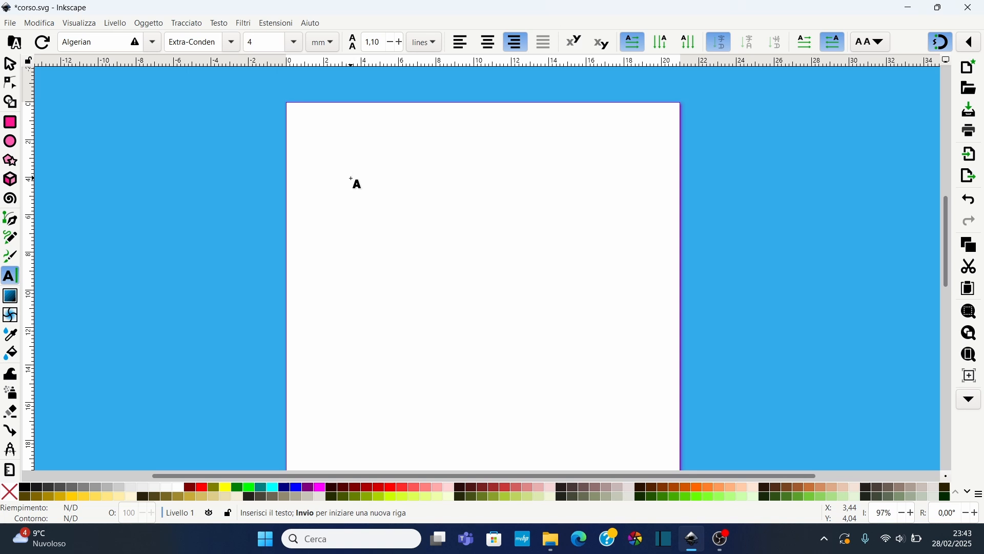
{"action": "type", "text": "VERO"}
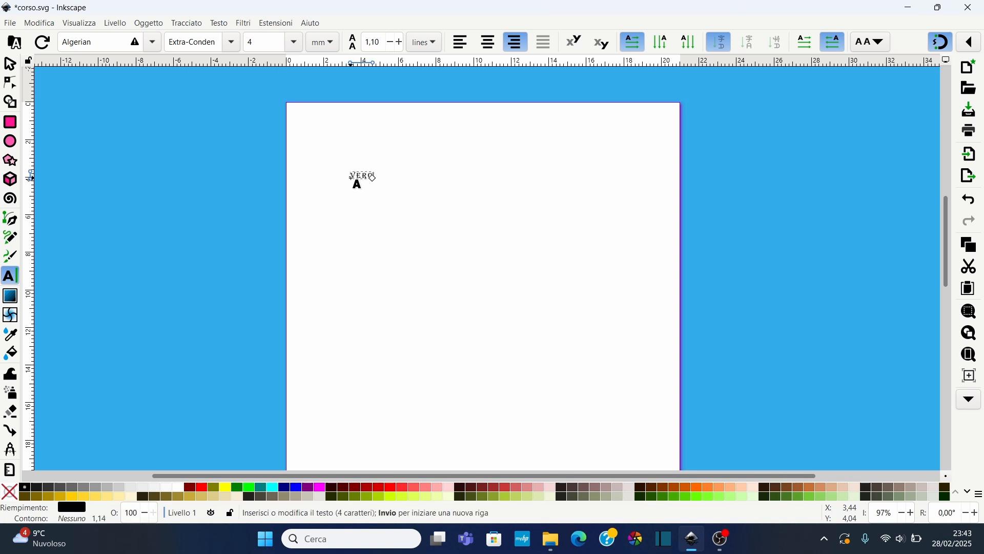
{"action": "type", "text": " EROE A"}
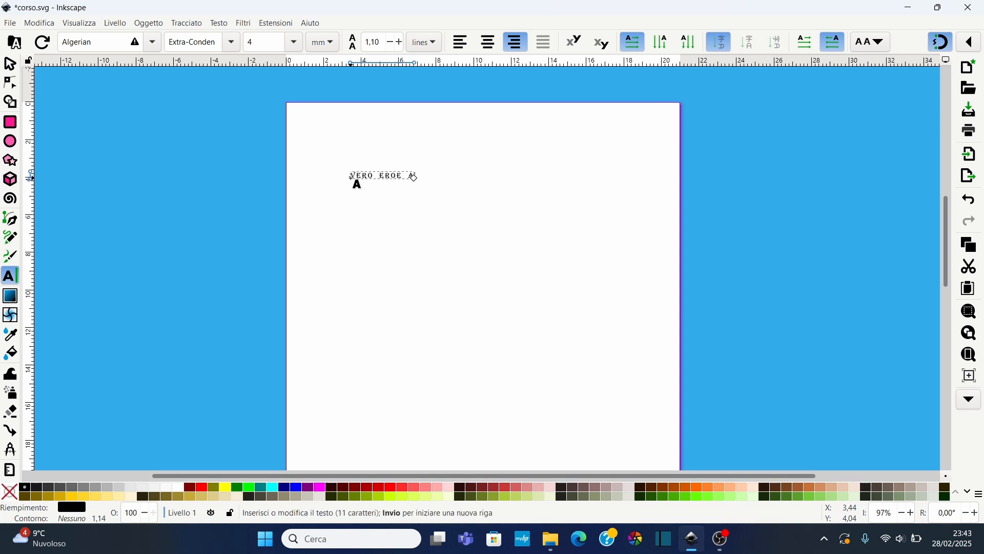
{"action": "type", "text": "CADEMY"}
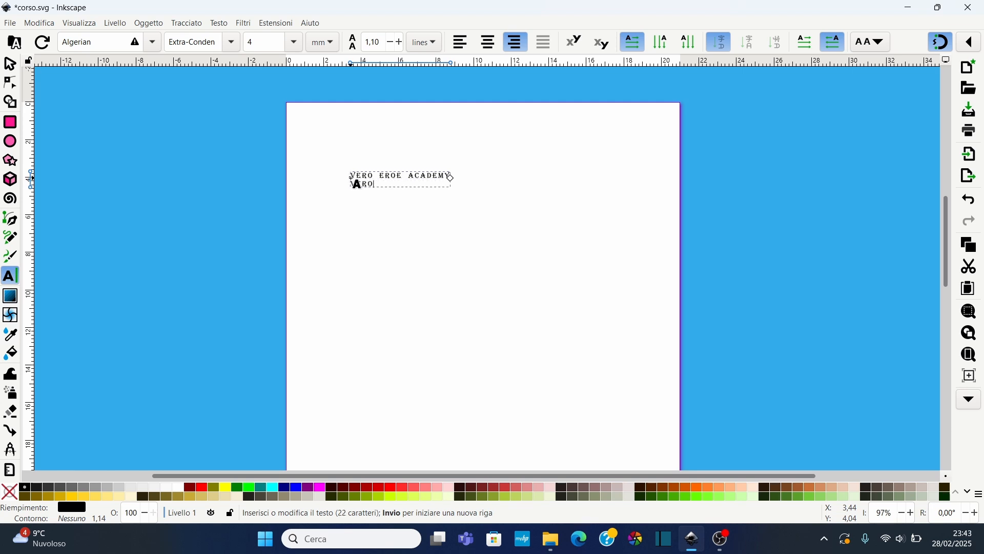
{"action": "type", "text": " VARO E"}
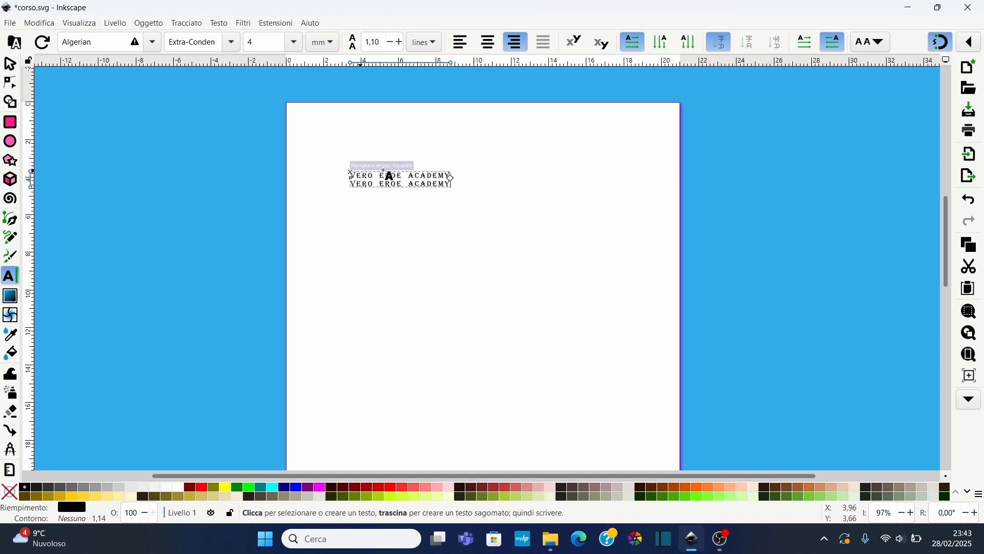
Type a second text line VERO EROE ACADEMY beneath the first
{"action": "scroll", "coordinate": [398, 184], "scroll_direction": "up", "scroll_amount": 1}
{"action": "scroll", "coordinate": [400, 184], "scroll_direction": "up", "scroll_amount": 1}
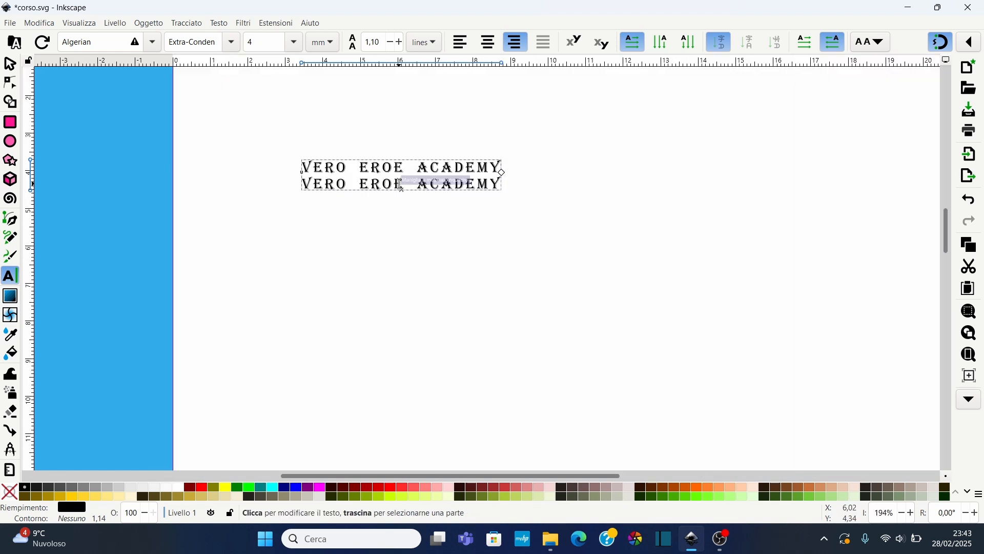
{"action": "scroll", "coordinate": [346, 159], "scroll_direction": "up", "scroll_amount": 1}
{"action": "scroll", "coordinate": [366, 220], "scroll_direction": "up", "scroll_amount": 1}
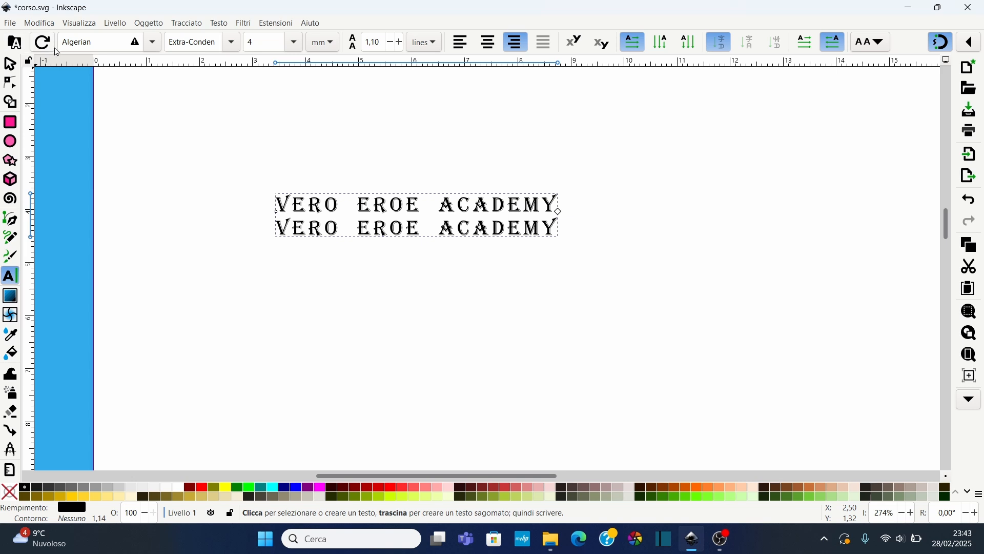
Change the text's font to Berlin Sans FB Demi, trying Amiri Quran along the way
{"action": "left_click", "coordinate": [153, 43]}
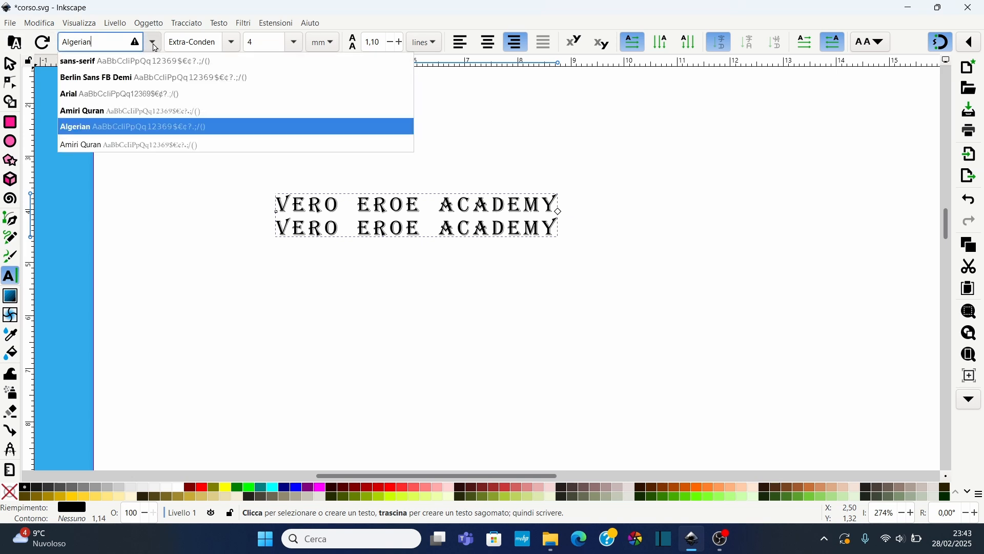
{"action": "left_click", "coordinate": [113, 77]}
{"action": "left_click", "coordinate": [152, 42]}
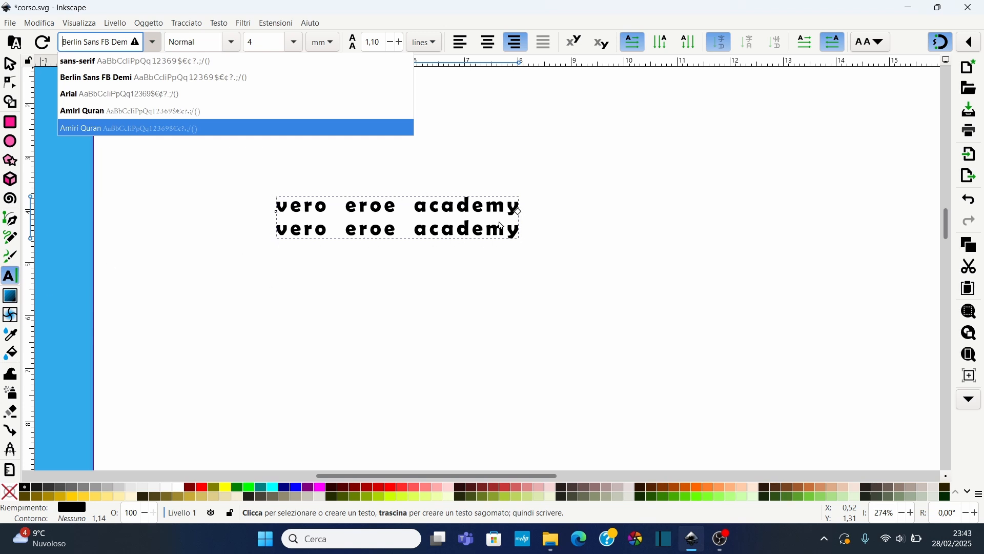
{"action": "left_click", "coordinate": [84, 124]}
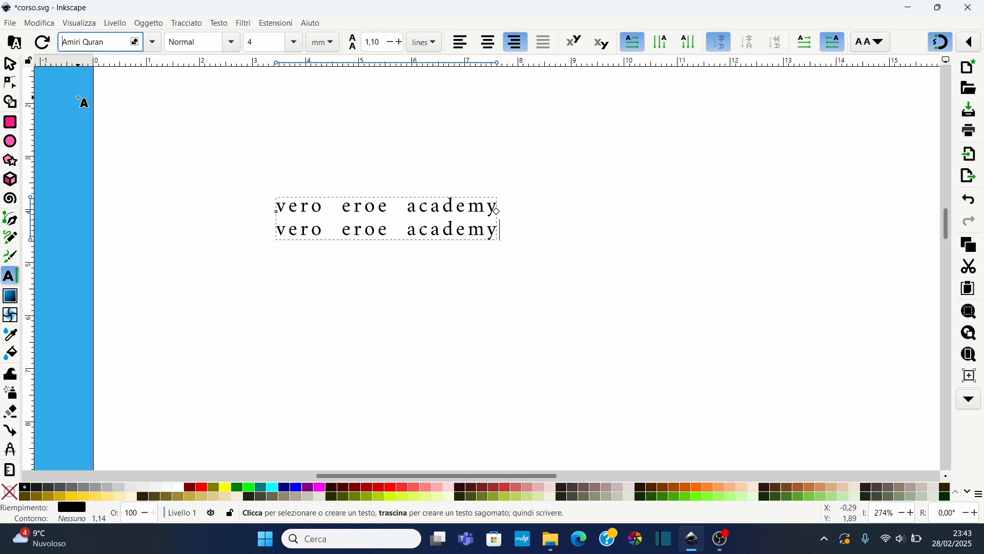
{"action": "left_click", "coordinate": [151, 45]}
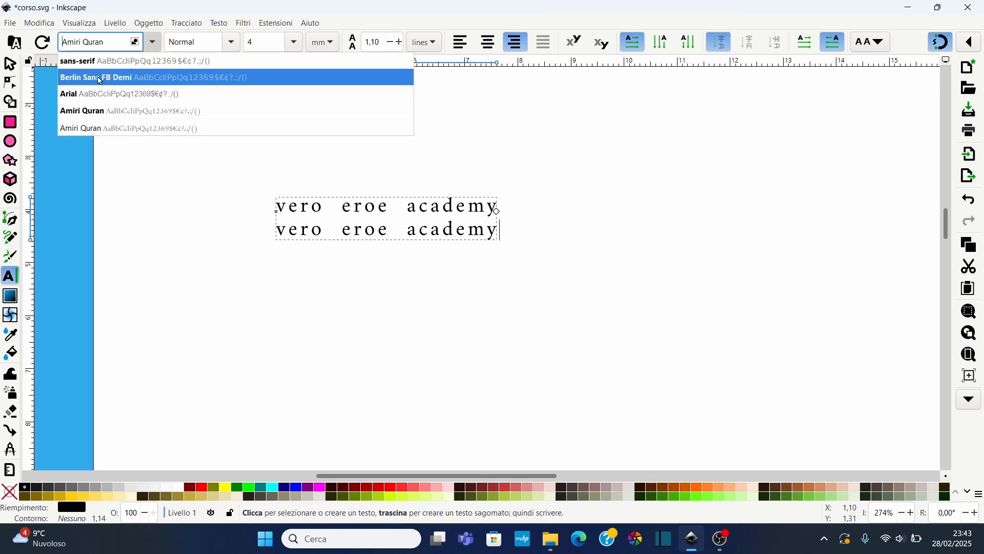
{"action": "left_click", "coordinate": [131, 77]}
Set the font size to 6 mm
{"action": "left_click", "coordinate": [231, 42]}
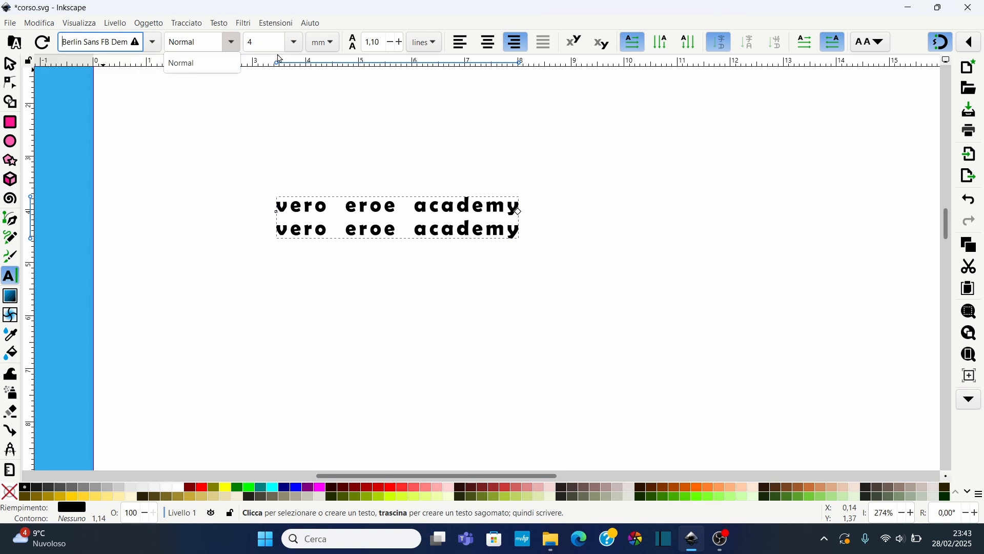
{"action": "left_click", "coordinate": [297, 46]}
{"action": "left_click", "coordinate": [295, 43]}
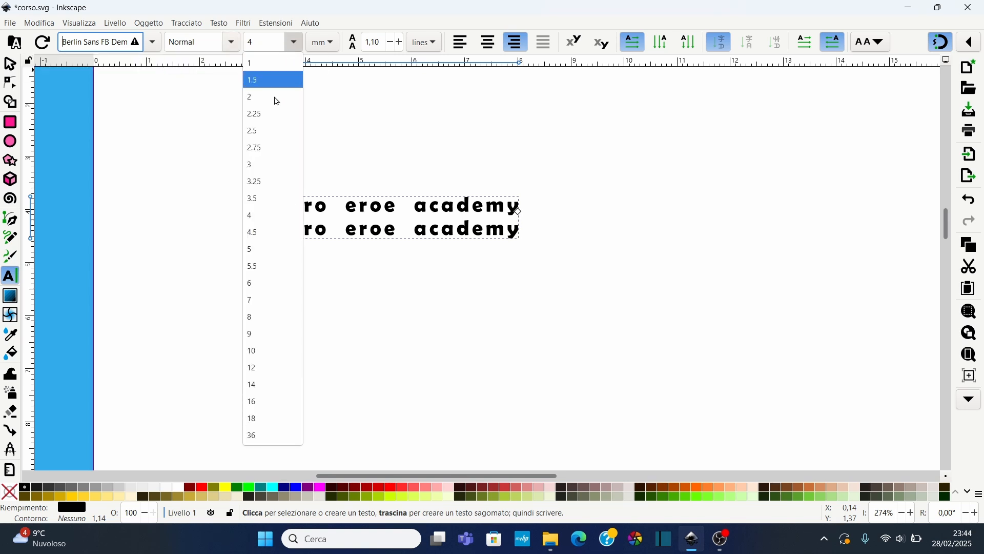
{"action": "left_click", "coordinate": [259, 232]}
{"action": "left_click", "coordinate": [295, 43]}
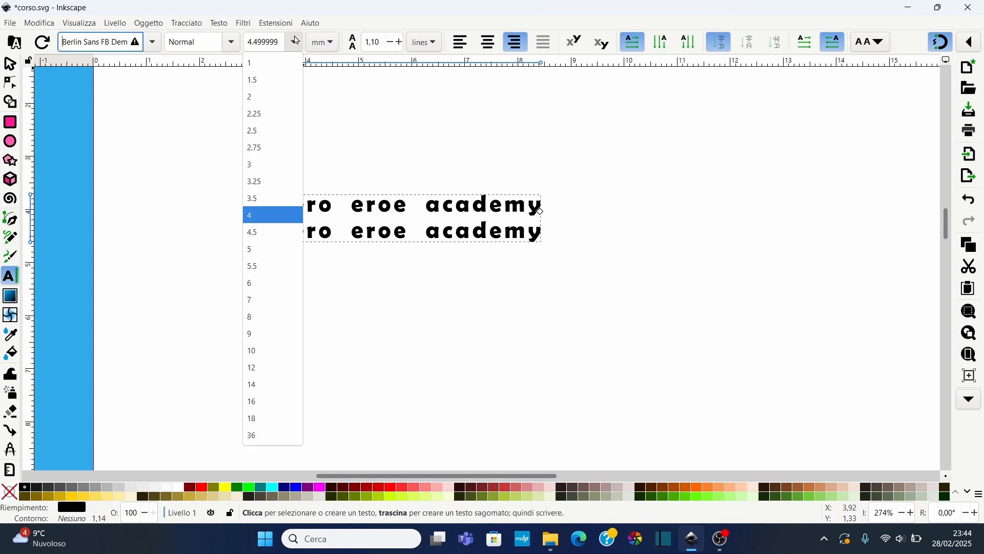
{"action": "left_click", "coordinate": [261, 283]}
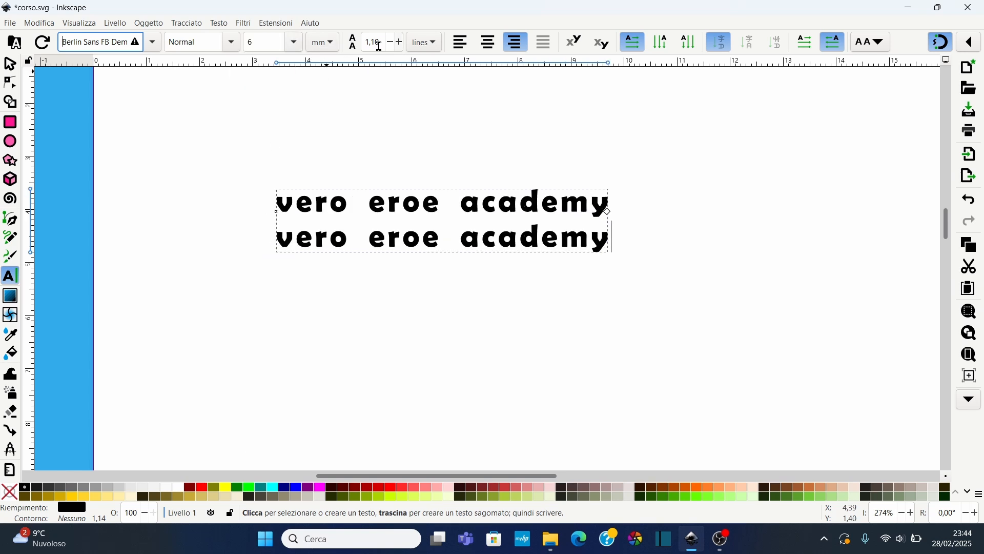
Adjust the line spacing, settling on 1.30 lines
{"action": "left_click", "coordinate": [401, 43]}
{"action": "left_click", "coordinate": [400, 43]}
{"action": "left_click", "coordinate": [401, 43]}
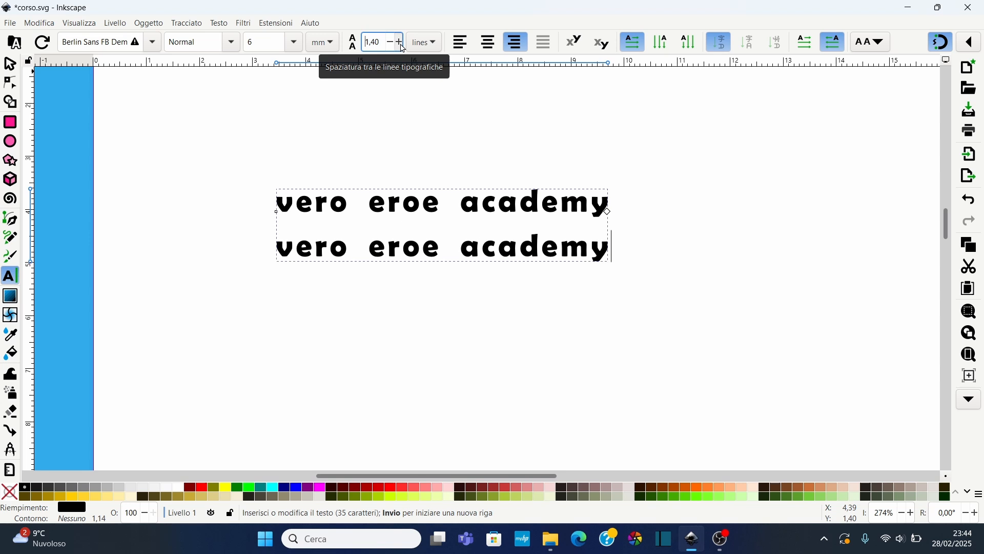
{"action": "left_click", "coordinate": [400, 43]}
{"action": "left_click", "coordinate": [401, 43]}
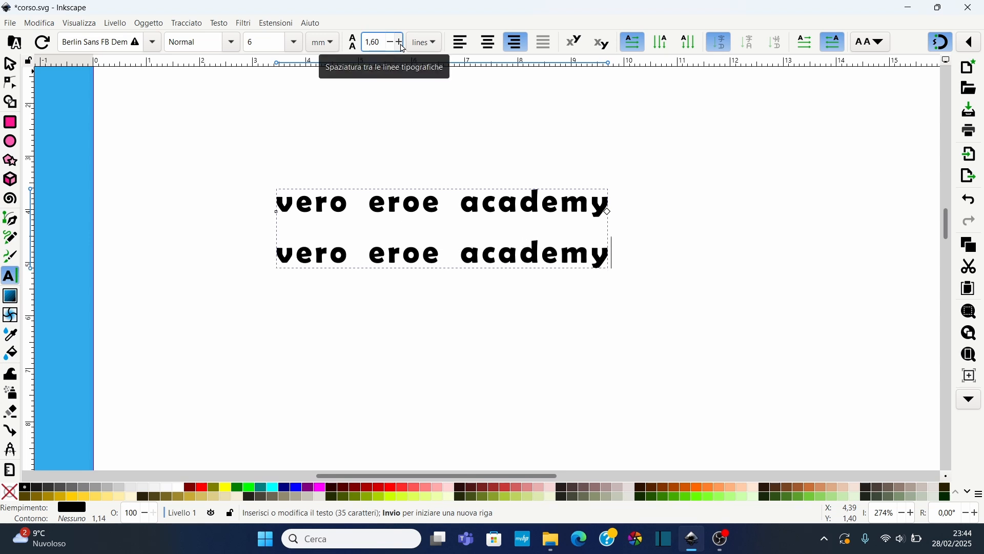
{"action": "left_click", "coordinate": [401, 43]}
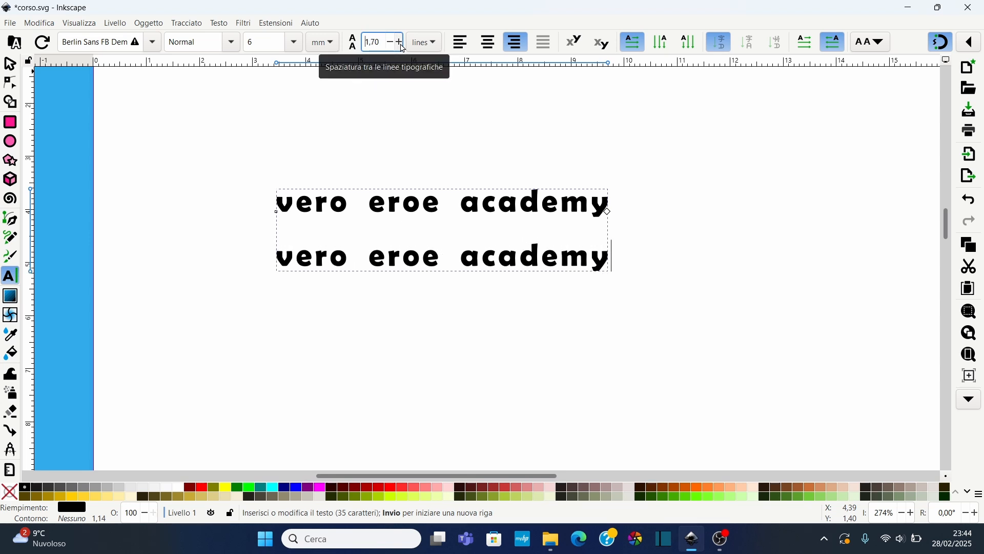
{"action": "left_click", "coordinate": [400, 43]}
{"action": "left_click", "coordinate": [391, 44]}
{"action": "left_click", "coordinate": [391, 44]}
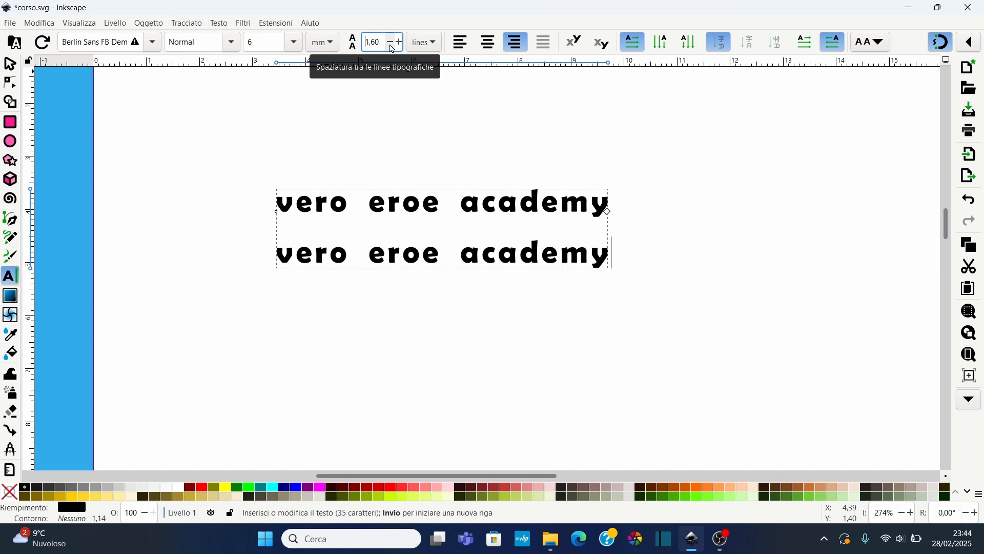
{"action": "left_click", "coordinate": [392, 45]}
{"action": "left_click", "coordinate": [391, 44]}
{"action": "left_click", "coordinate": [391, 44]}
Try left and centre alignment on the text, then return it to right alignment
{"action": "left_click", "coordinate": [424, 43]}
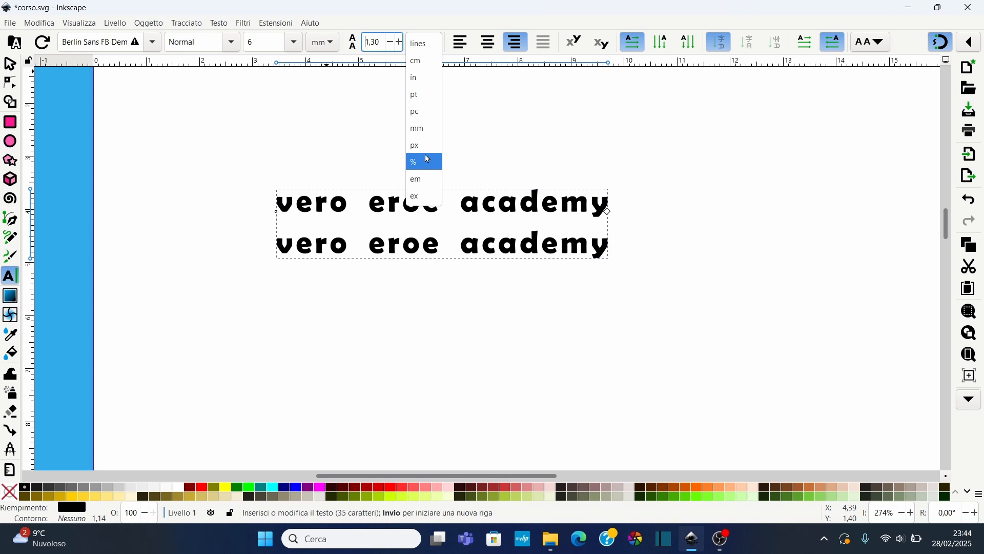
{"action": "left_click", "coordinate": [464, 42]}
{"action": "left_click", "coordinate": [462, 44]}
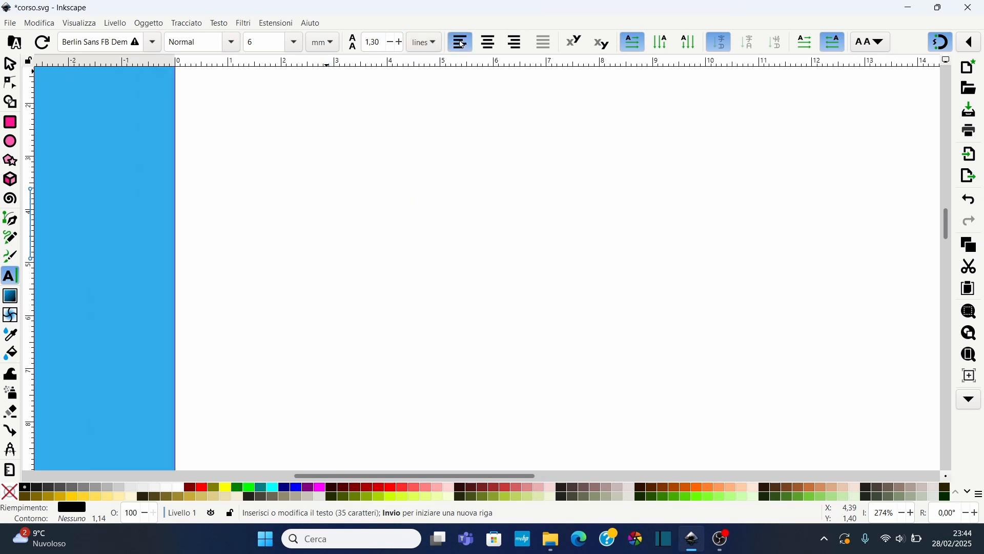
{"action": "scroll", "coordinate": [488, 87], "scroll_direction": "up", "scroll_amount": 2}
{"action": "scroll", "coordinate": [490, 86], "scroll_direction": "down", "scroll_amount": 3}
{"action": "left_click", "coordinate": [488, 44]}
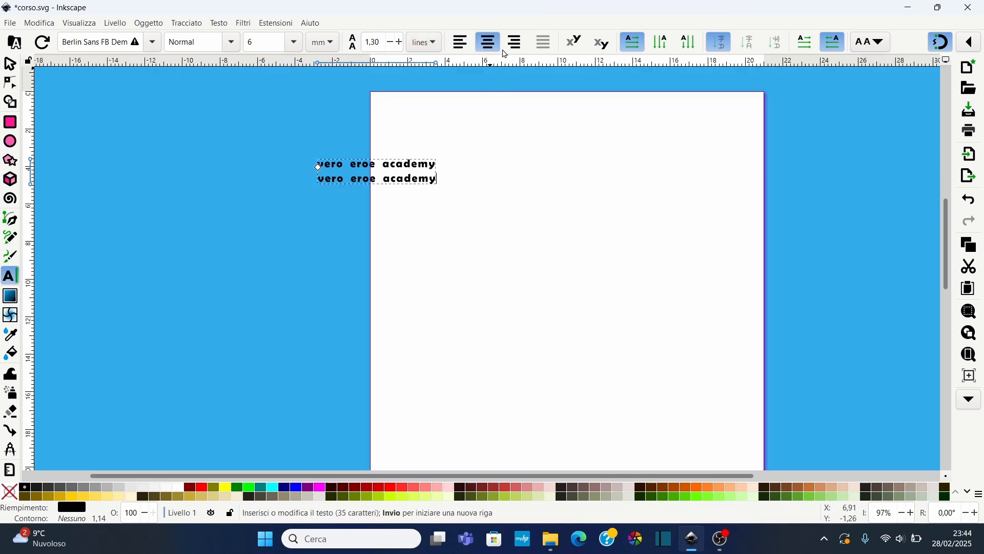
{"action": "left_click", "coordinate": [515, 42]}
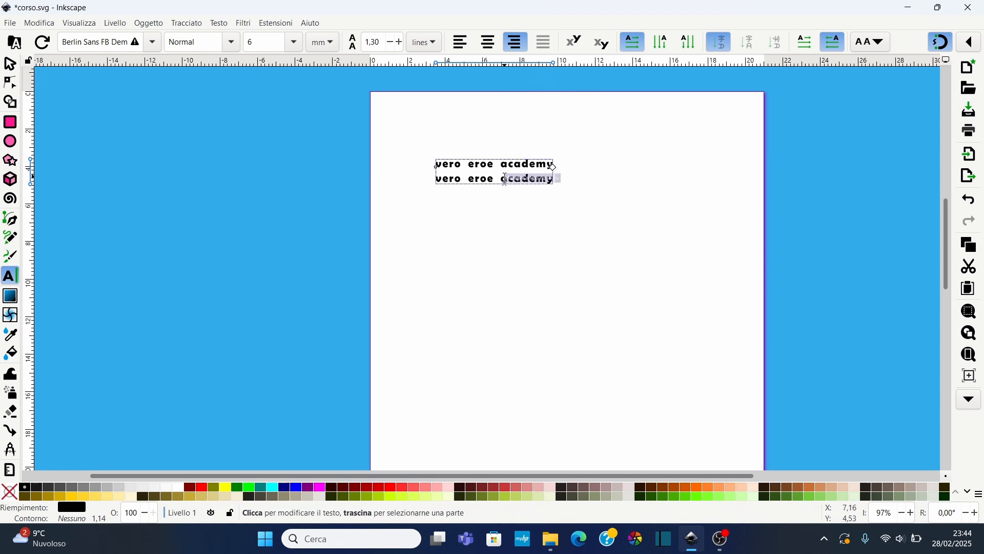
Select the letters er in the first line and make them superscript, then subscript
{"action": "scroll", "coordinate": [505, 176], "scroll_direction": "up", "scroll_amount": 3}
{"action": "scroll", "coordinate": [482, 180], "scroll_direction": "up", "scroll_amount": 2}
{"action": "scroll", "coordinate": [460, 183], "scroll_direction": "up", "scroll_amount": 1}
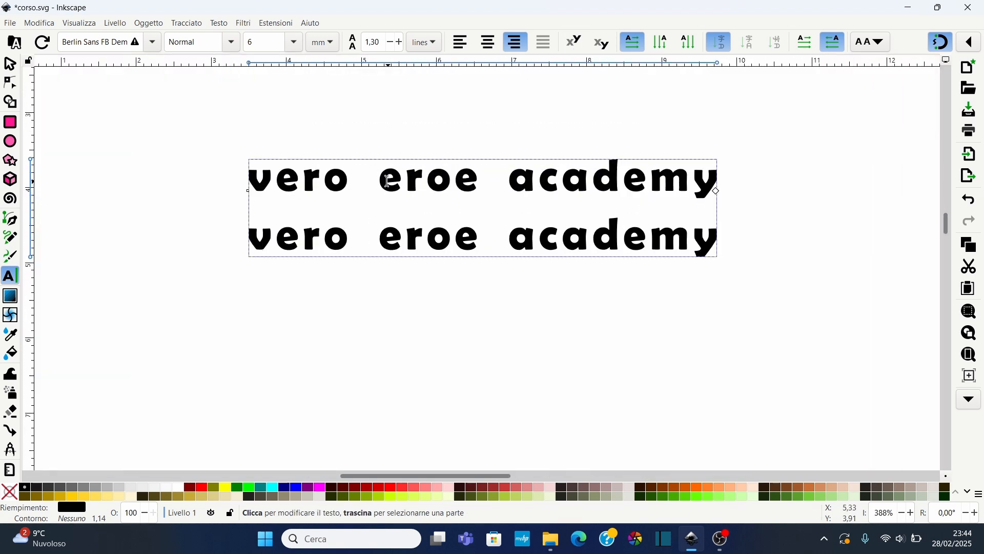
{"action": "left_click_drag", "start_coordinate": [380, 179], "coordinate": [427, 181]}
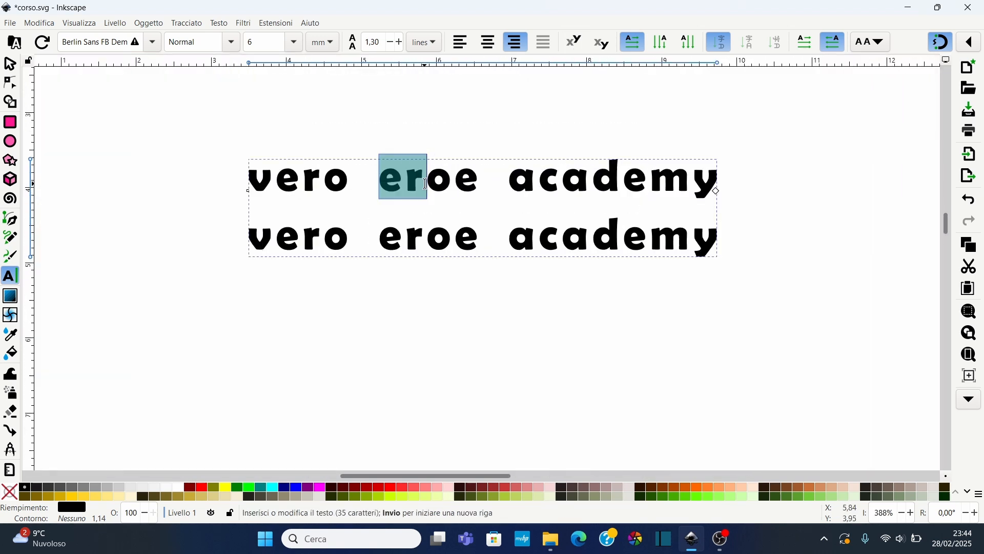
{"action": "left_click", "coordinate": [574, 41]}
{"action": "left_click", "coordinate": [601, 45]}
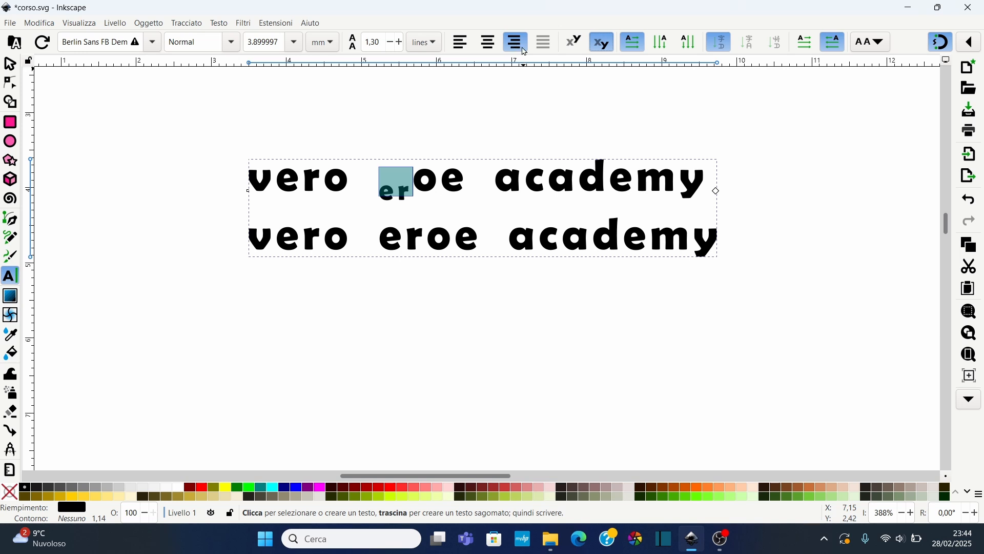
Centre-align the text and switch the selected letters back to normal script
{"action": "left_click", "coordinate": [496, 43]}
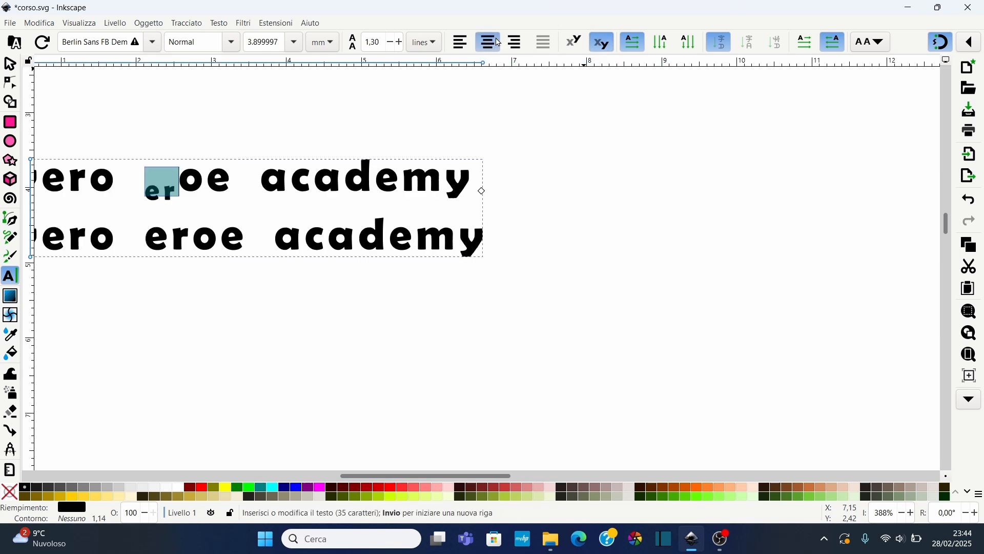
{"action": "left_click", "coordinate": [602, 42]}
{"action": "left_click_drag", "start_coordinate": [354, 476], "coordinate": [329, 481]}
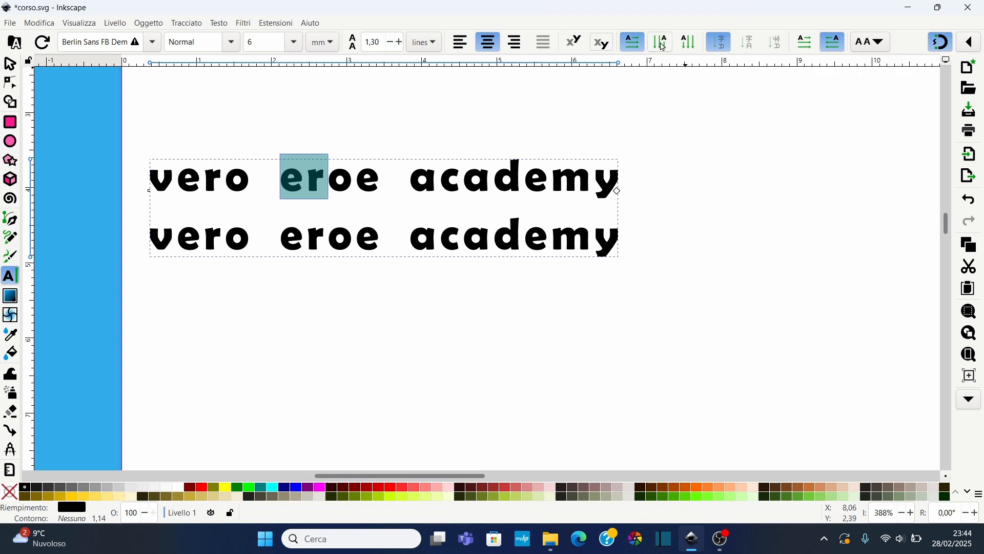
Switch the text to vertical writing, first with right-to-left then left-to-right lines
{"action": "left_click", "coordinate": [390, 236]}
{"action": "left_click", "coordinate": [661, 43]}
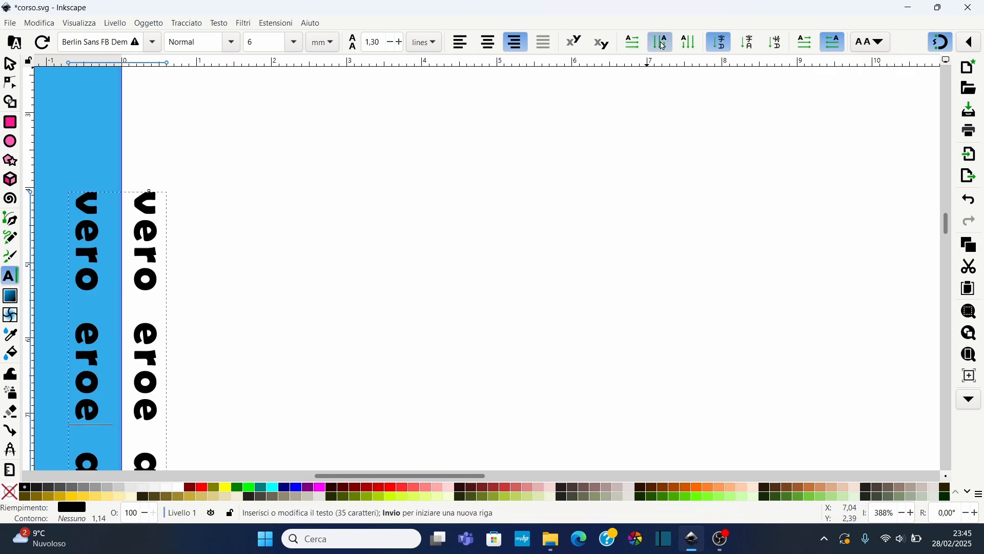
{"action": "scroll", "coordinate": [307, 241], "scroll_direction": "down", "scroll_amount": 2}
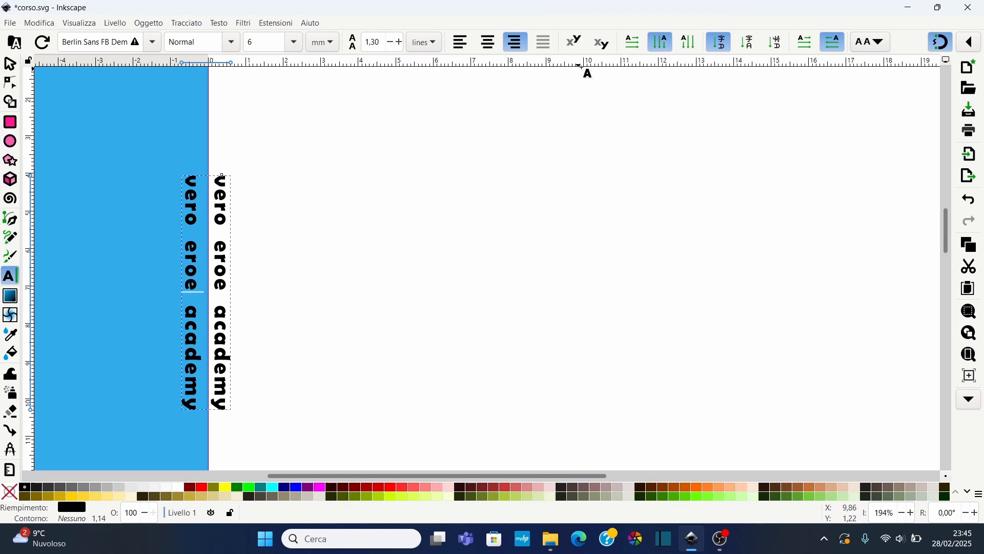
{"action": "left_click", "coordinate": [694, 45]}
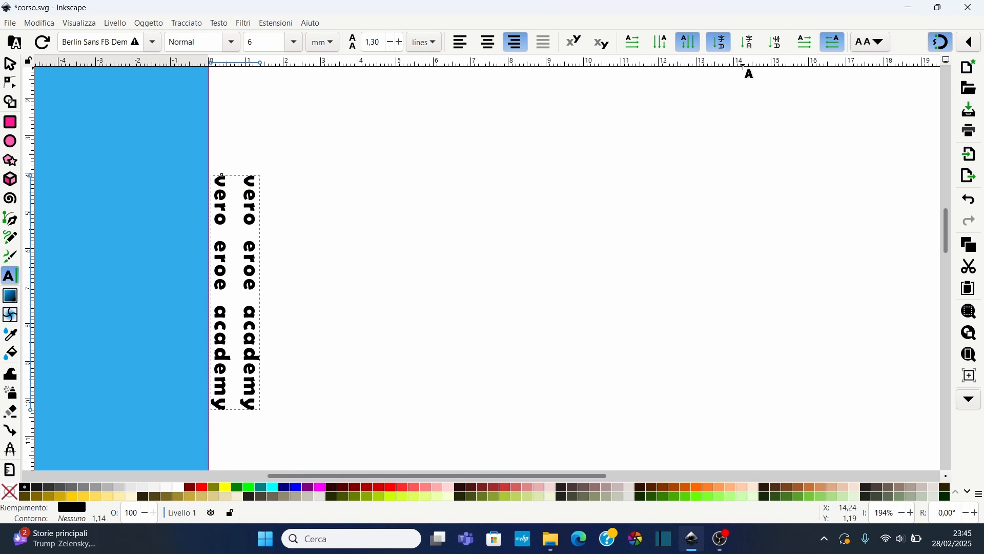
Try upright and sideways glyph orientation, then return the text to horizontal writing
{"action": "left_click", "coordinate": [751, 43]}
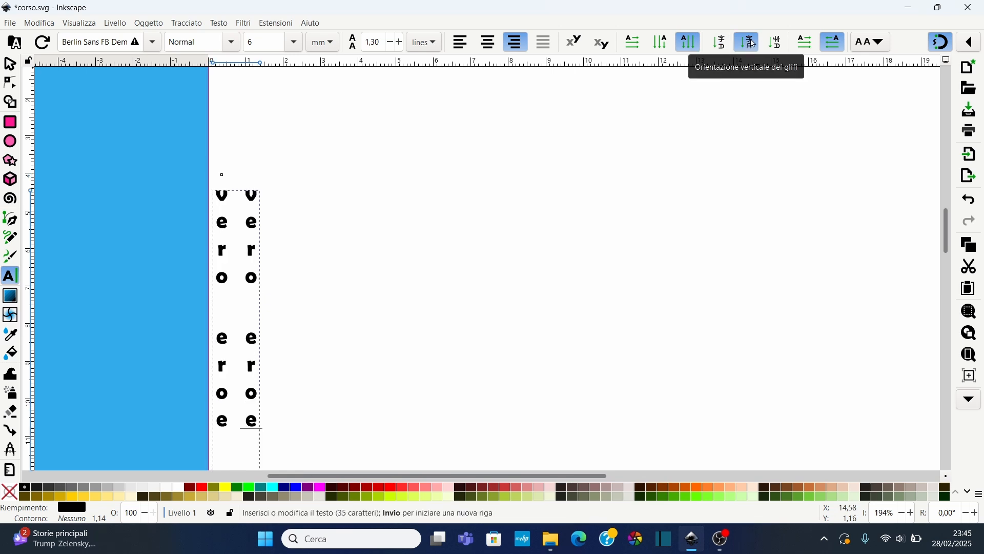
{"action": "left_click", "coordinate": [778, 45]}
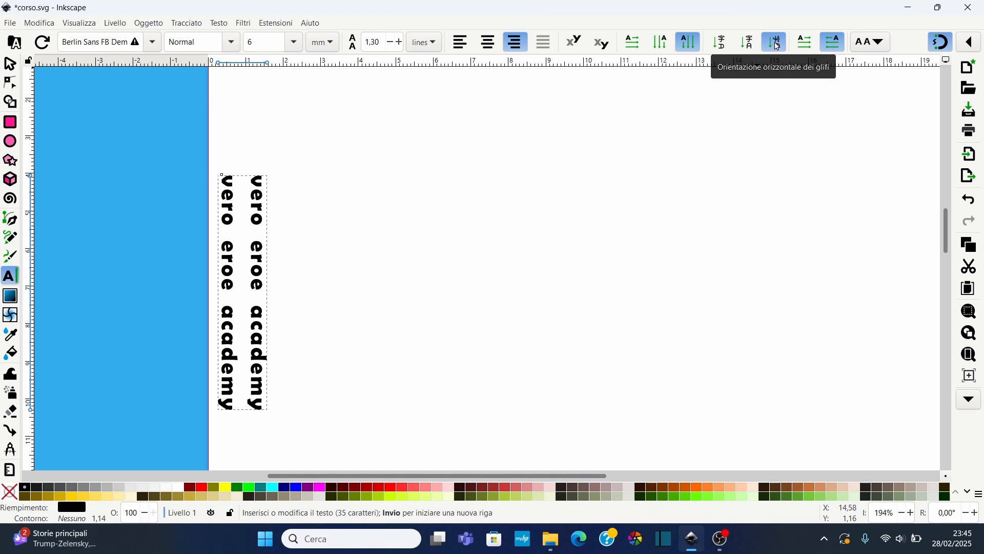
{"action": "left_click", "coordinate": [632, 42]}
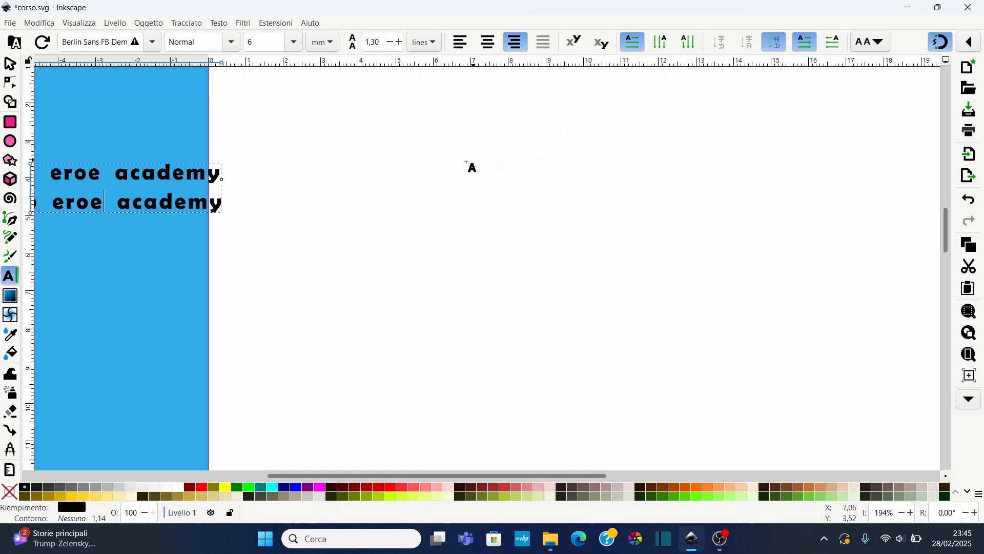
Move the two-line text block onto the page with the selector
{"action": "key", "text": "F1"}
{"action": "left_click_drag", "start_coordinate": [117, 178], "coordinate": [458, 166]}
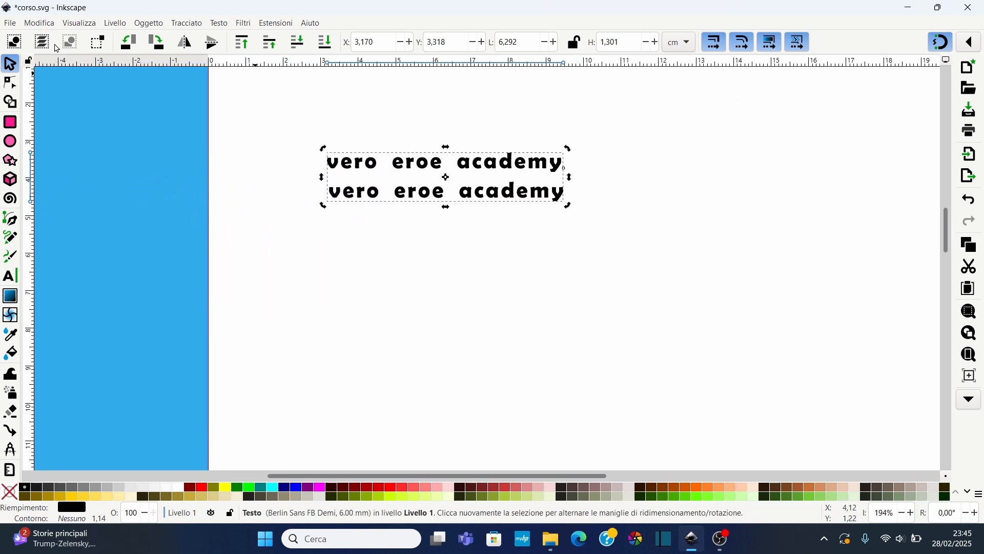
Switch to the Text tool and increase the text's letter spacing to 4.79 and word spacing to 14.43
{"action": "key", "text": "F8"}
{"action": "left_click", "coordinate": [883, 46]}
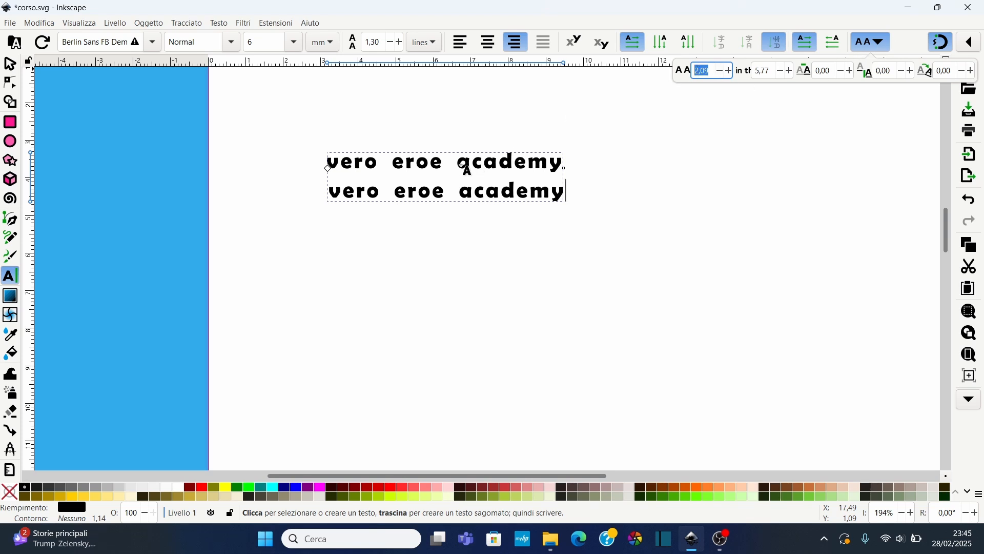
{"action": "left_click", "coordinate": [728, 72]}
{"action": "left_click", "coordinate": [729, 73]}
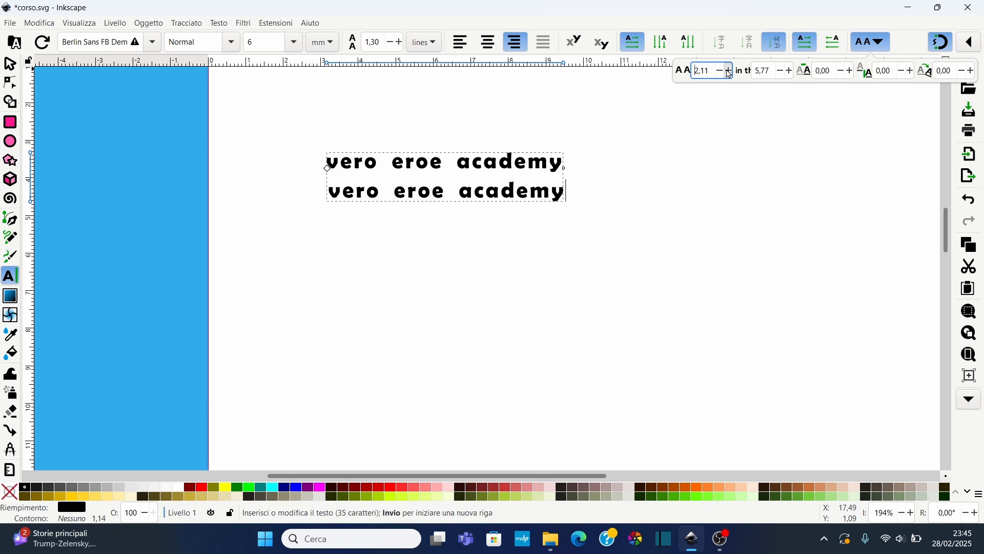
{"action": "left_click", "coordinate": [729, 72]}
{"action": "left_click", "coordinate": [729, 72]}
{"action": "left_click", "coordinate": [729, 73]}
{"action": "left_click_drag", "start_coordinate": [729, 72], "coordinate": [729, 73]}
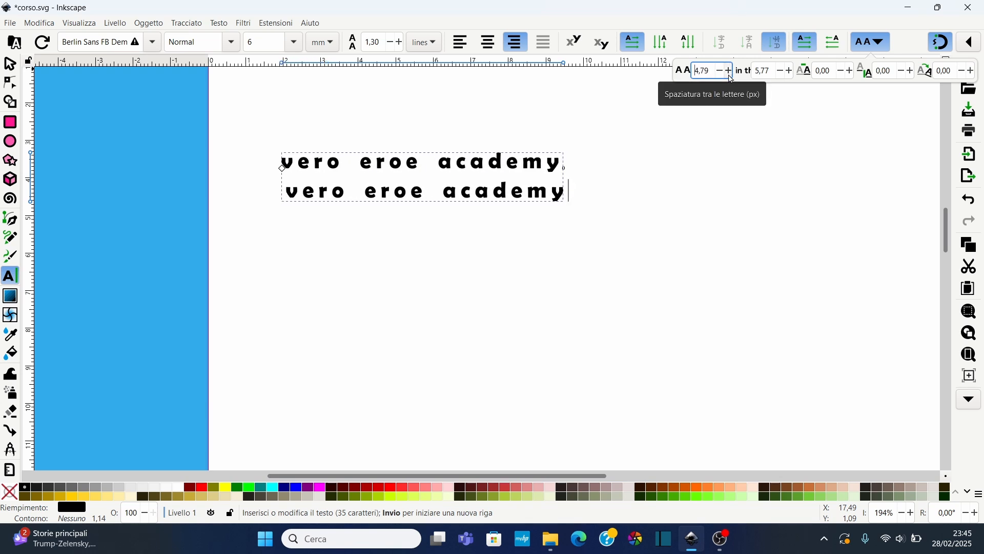
{"action": "left_click", "coordinate": [790, 71]}
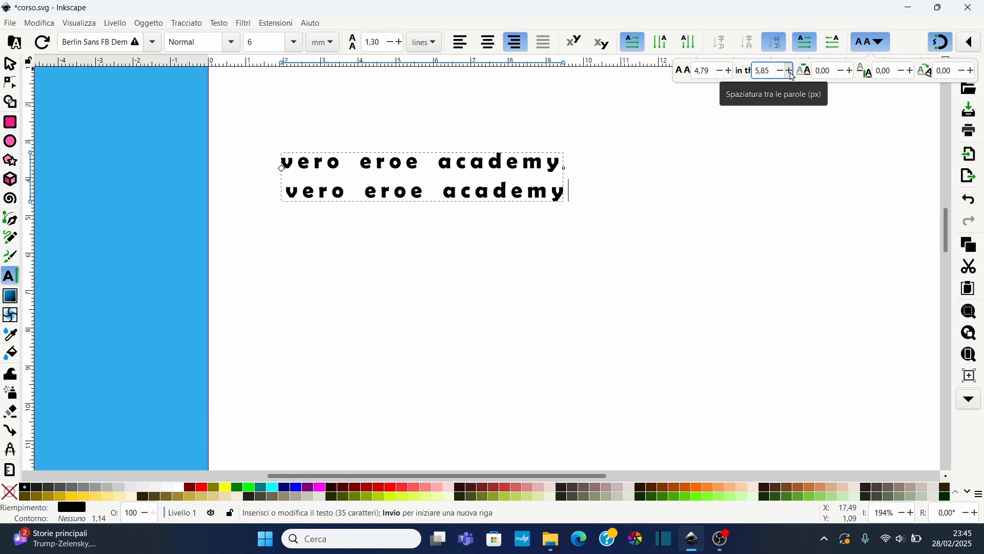
{"action": "left_click_drag", "start_coordinate": [790, 71], "coordinate": [792, 75]}
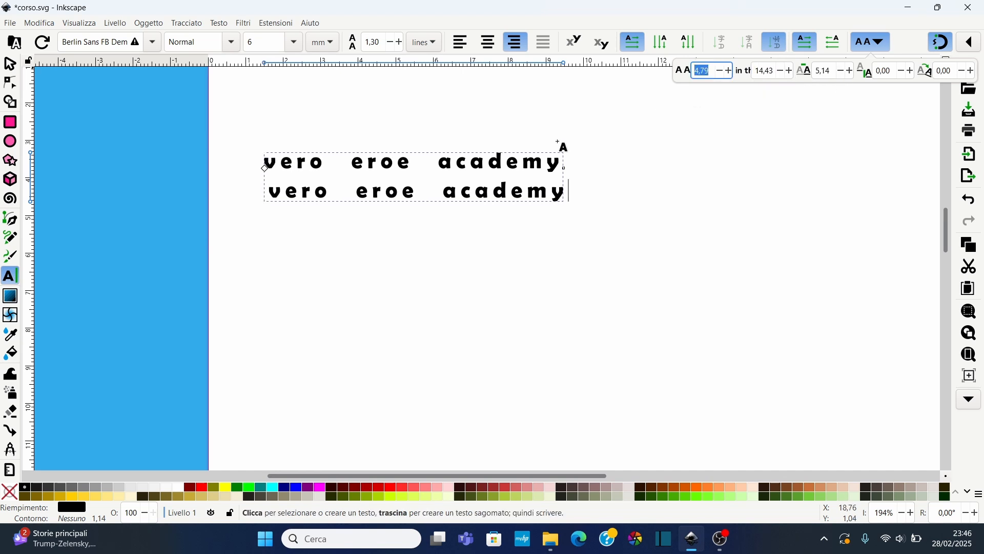
Select the letters "aca" in the first line and set their horizontal kerning to 0
{"action": "left_click", "coordinate": [444, 166]}
{"action": "left_click_drag", "start_coordinate": [444, 167], "coordinate": [488, 164]}
{"action": "left_click", "coordinate": [878, 49]}
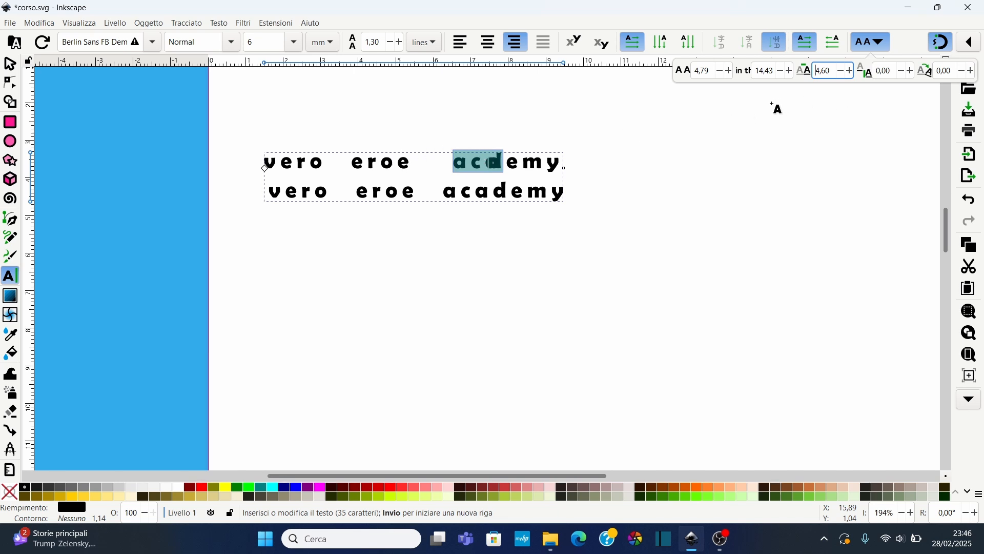
{"action": "left_click", "coordinate": [840, 71]}
Try raising the selected letters with vertical shift, then set the vertical shift back to 0
{"action": "left_click", "coordinate": [910, 73]}
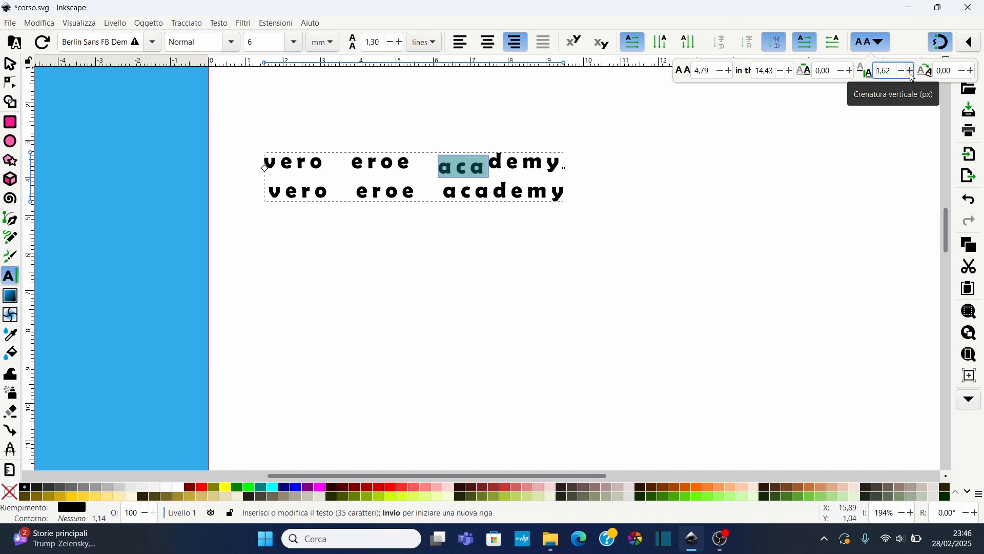
{"action": "left_click", "coordinate": [911, 73]}
{"action": "left_click", "coordinate": [911, 73]}
{"action": "left_click", "coordinate": [910, 73]}
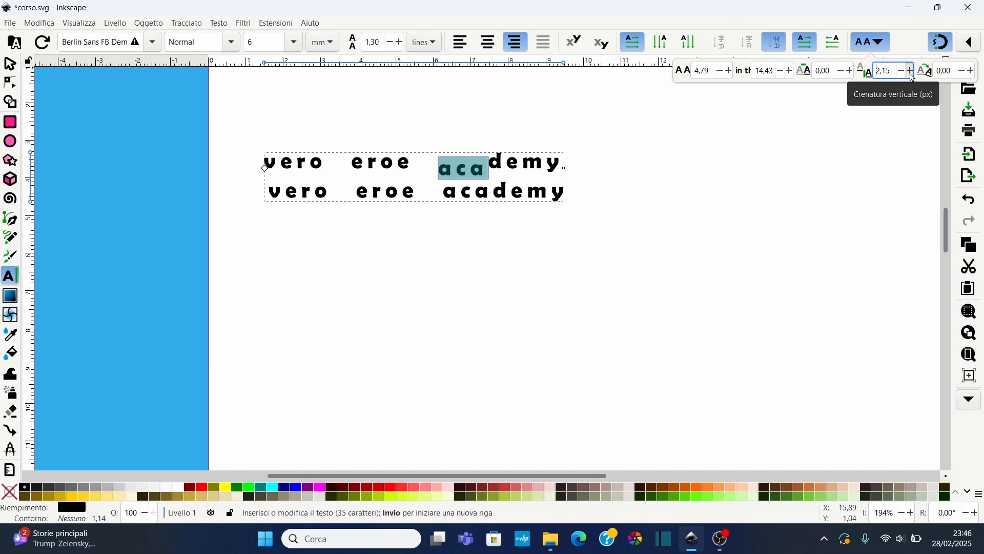
{"action": "left_click_drag", "start_coordinate": [894, 71], "coordinate": [868, 70]}
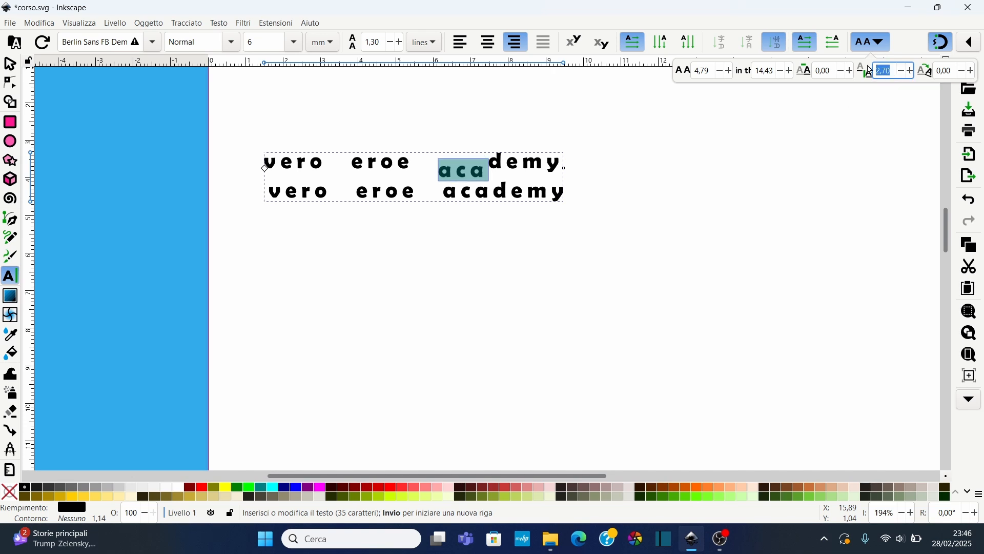
{"action": "type", "text": "0"}
{"action": "key", "text": "Return"}
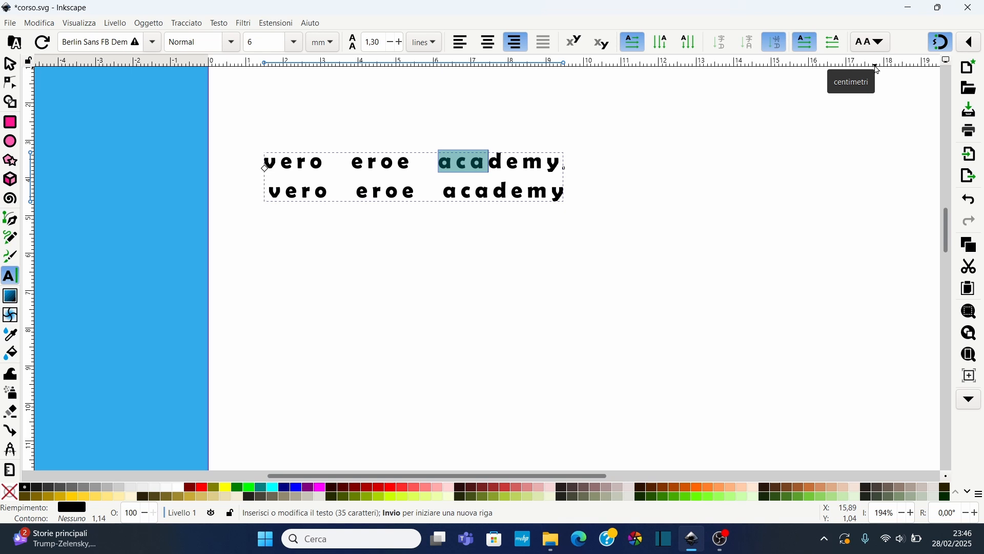
Try rotating the selected letters by 32.20 degrees, then undo the rotation
{"action": "left_click", "coordinate": [883, 45]}
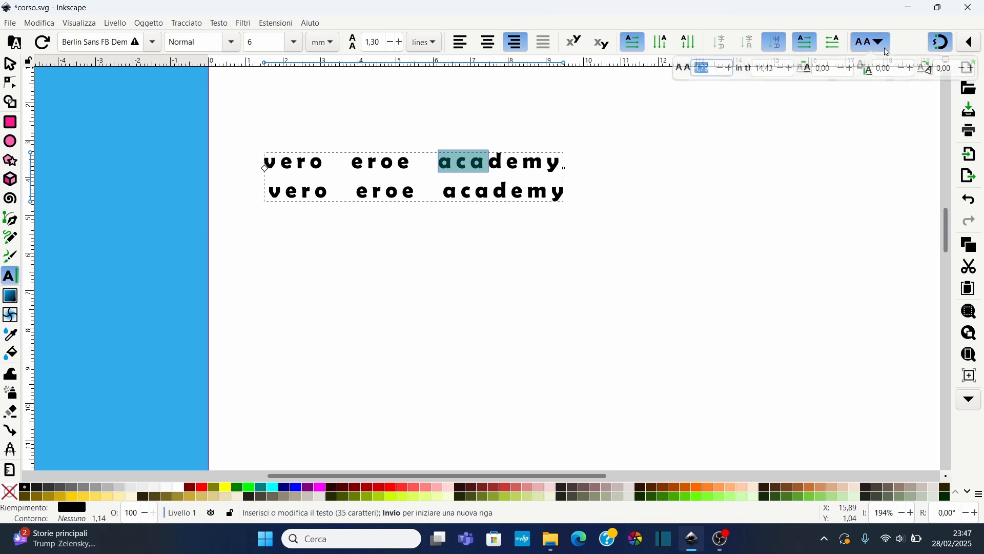
{"action": "left_click", "coordinate": [971, 75]}
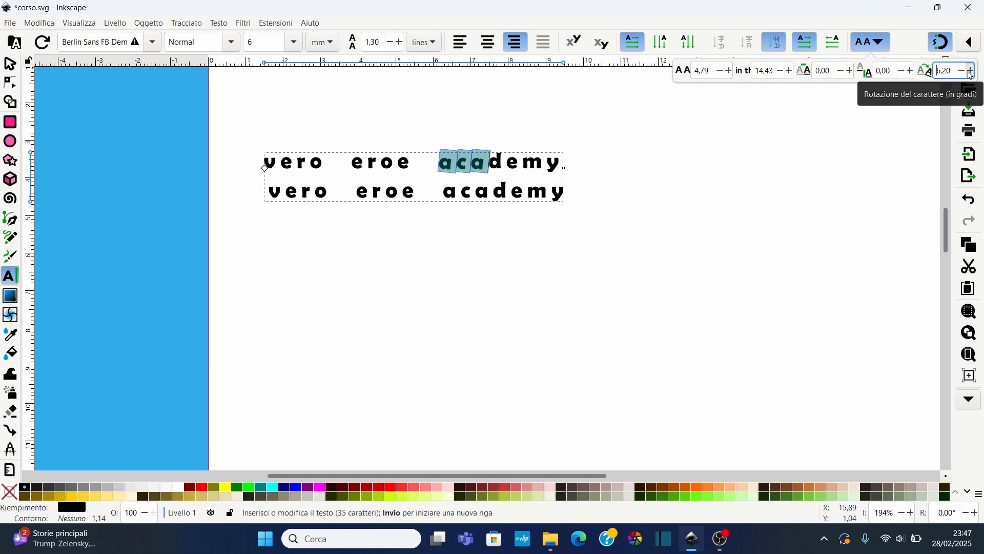
{"action": "left_click_drag", "start_coordinate": [971, 75], "coordinate": [971, 75]}
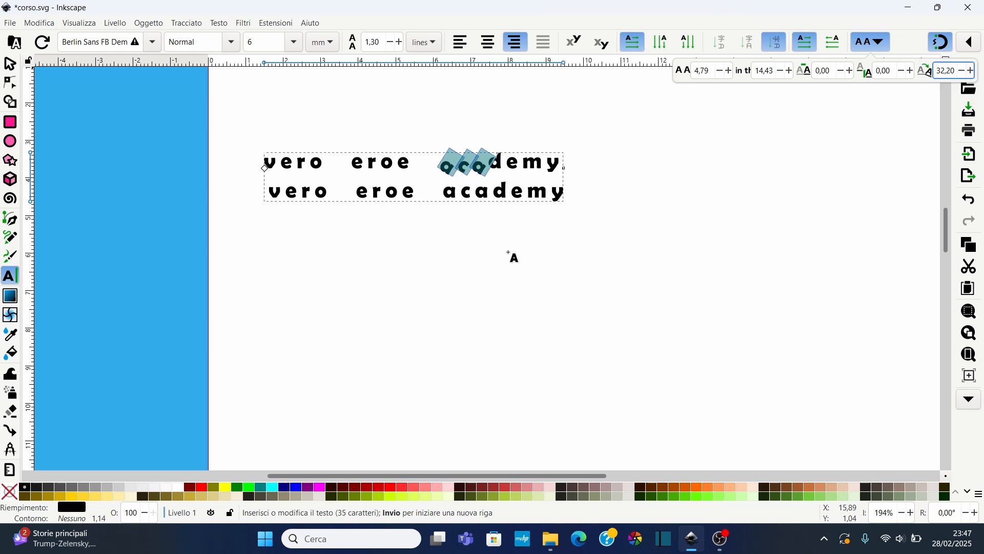
{"action": "left_click", "coordinate": [458, 226]}
{"action": "key", "text": "ctrl+z"}
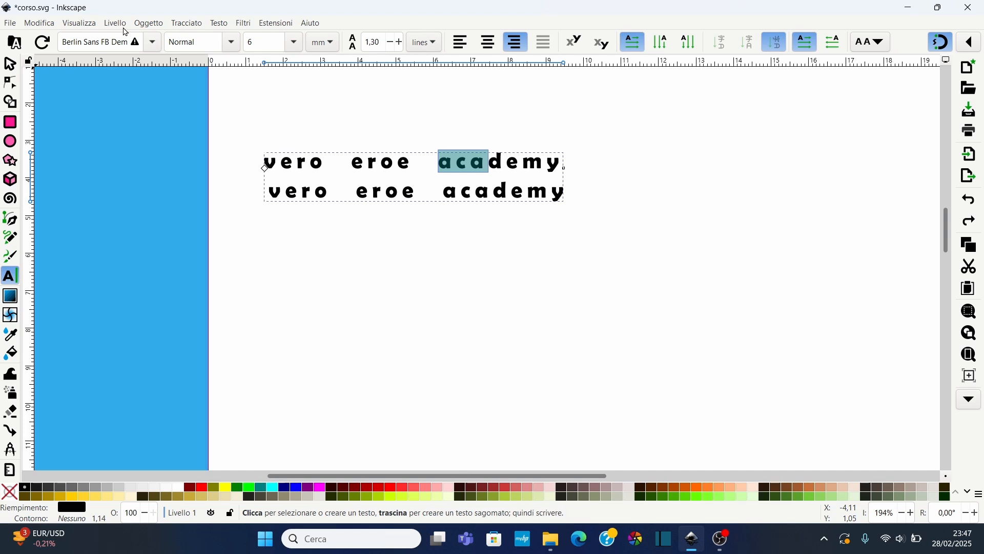
Open the Text and Font dialog on its font tab and widen the docked panel
{"action": "left_click", "coordinate": [219, 23]}
{"action": "left_click", "coordinate": [264, 37]}
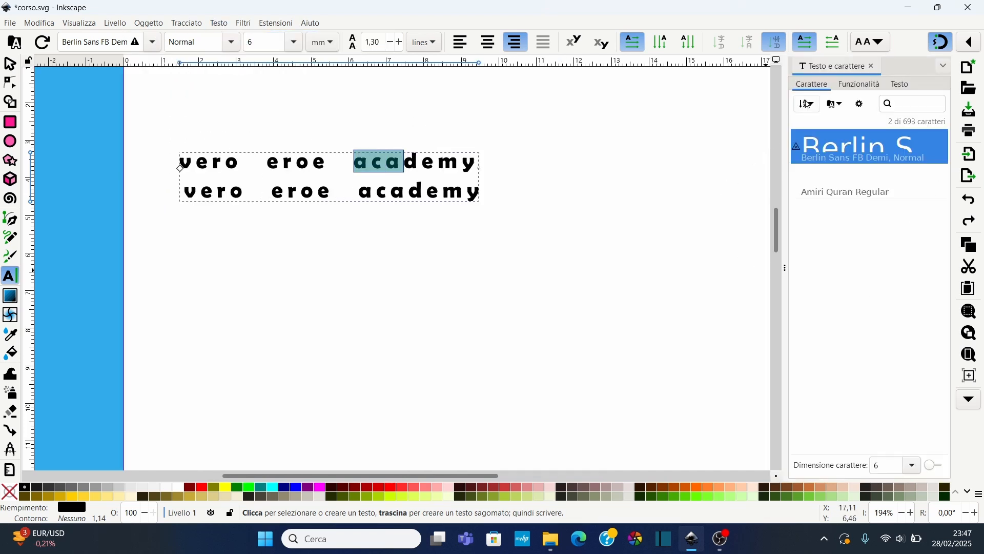
{"action": "left_click", "coordinate": [815, 85]}
{"action": "left_click_drag", "start_coordinate": [788, 254], "coordinate": [689, 251]}
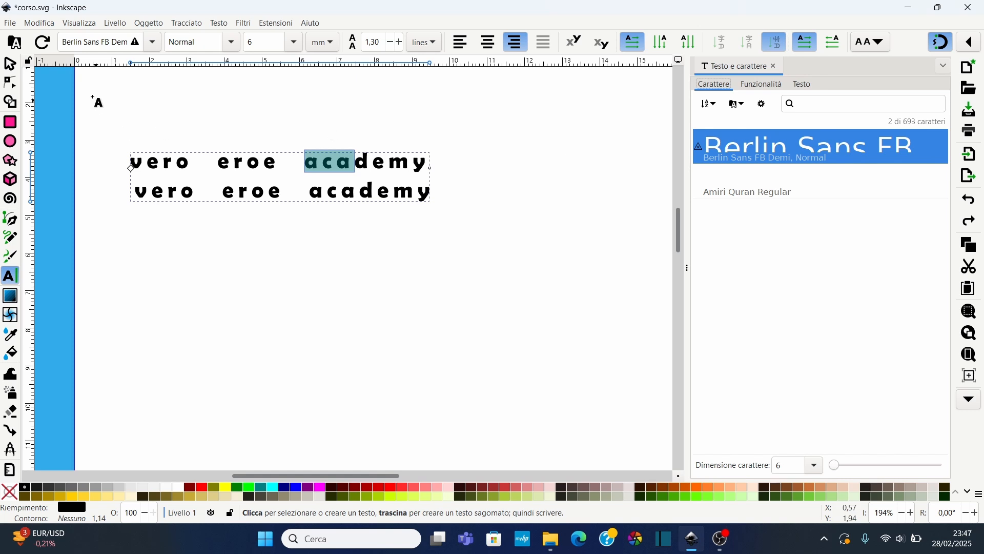
Filter the font list by the font collections, then clear the filters to show all fonts
{"action": "left_click", "coordinate": [12, 45]}
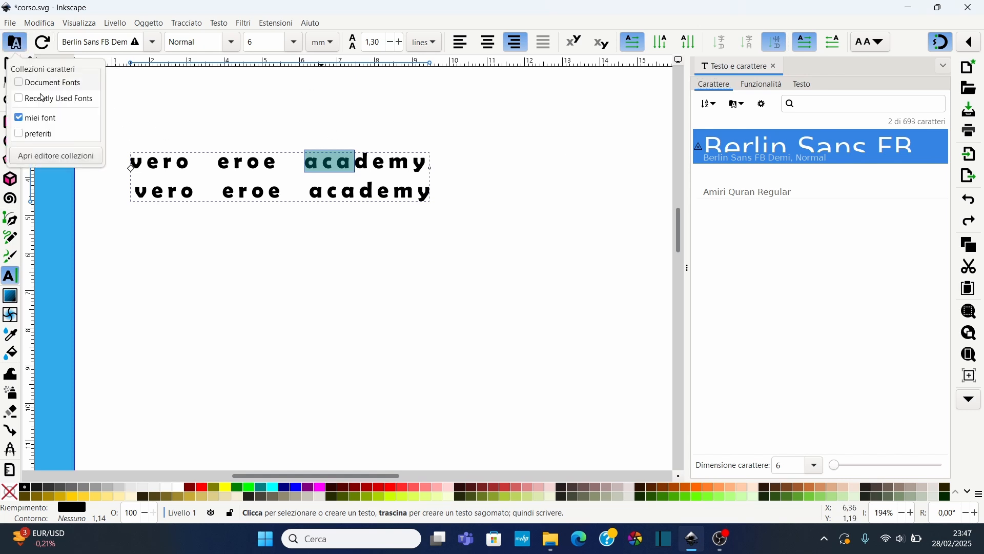
{"action": "left_click", "coordinate": [21, 120]}
{"action": "left_click", "coordinate": [20, 82]}
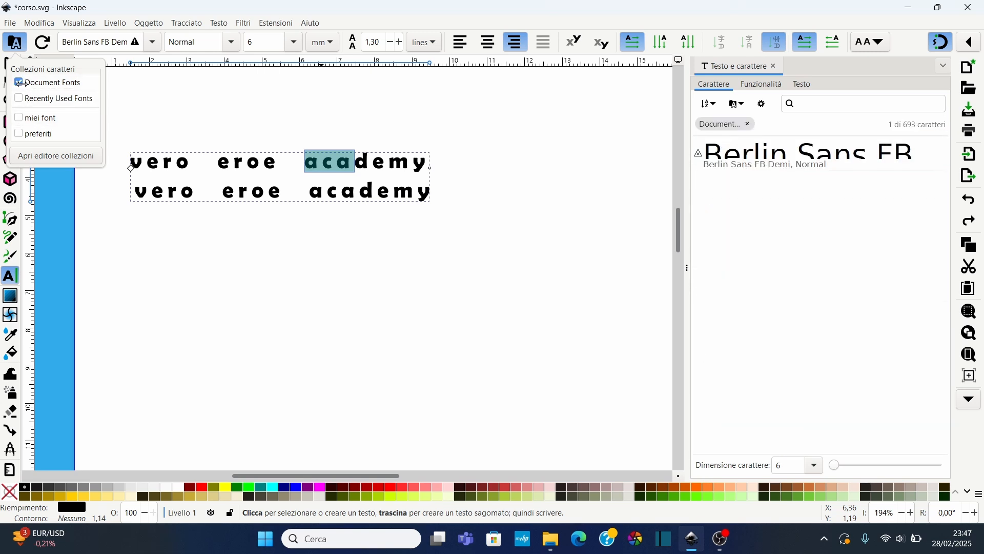
{"action": "left_click", "coordinate": [19, 82]}
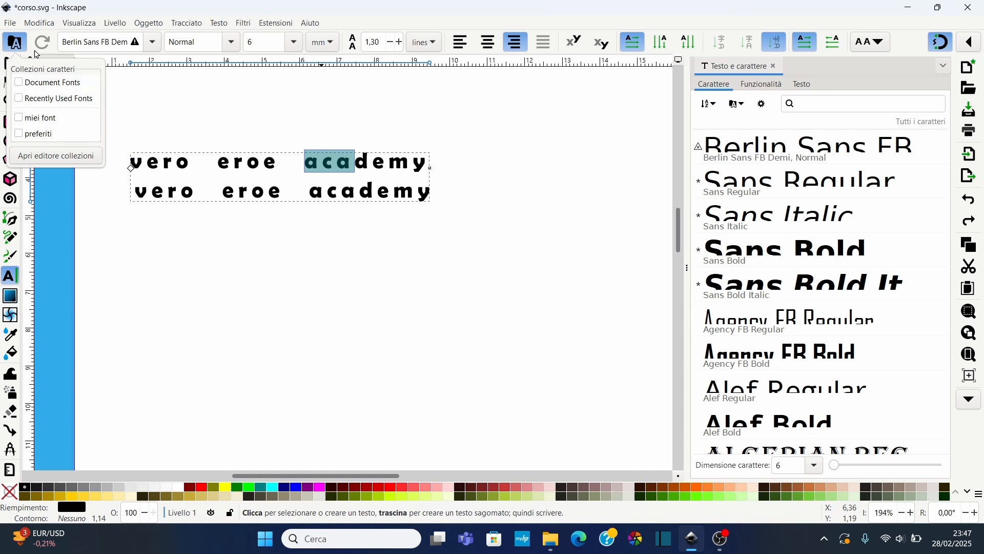
Apply the Sans Italic font to the selected letters "aca"
{"action": "left_click", "coordinate": [206, 89]}
{"action": "left_click", "coordinate": [787, 147]}
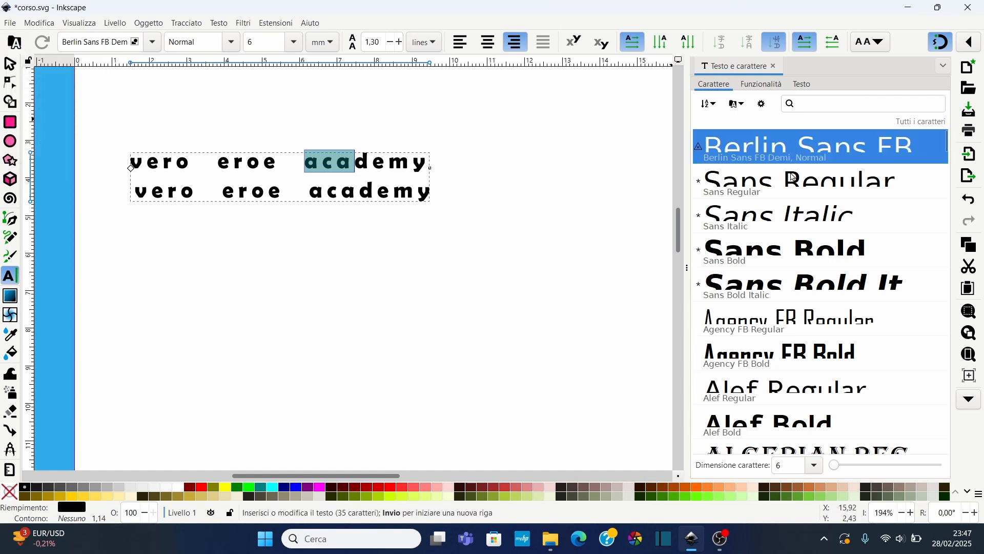
{"action": "left_click", "coordinate": [792, 176]}
{"action": "left_click", "coordinate": [788, 211]}
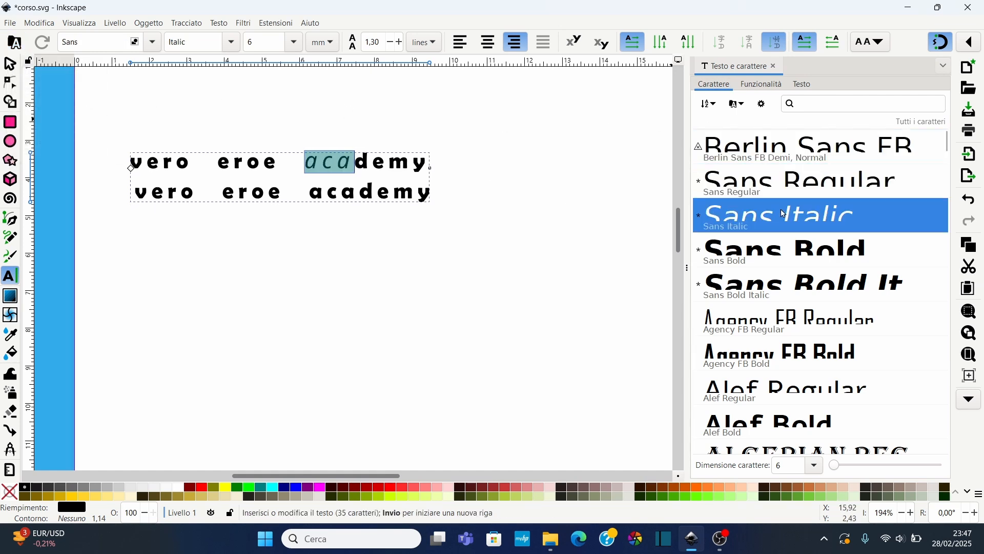
{"action": "left_click", "coordinate": [369, 179]}
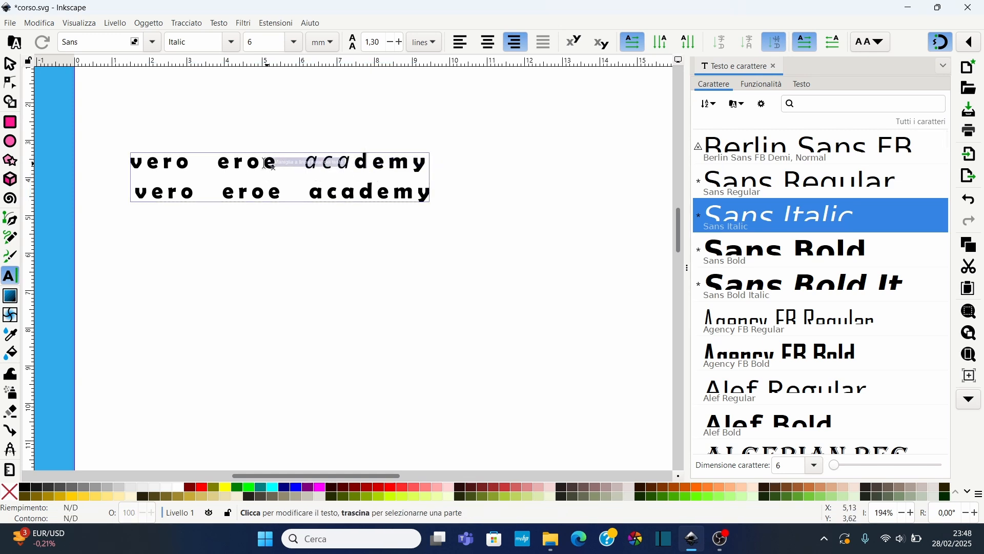
{"action": "left_click", "coordinate": [142, 168]}
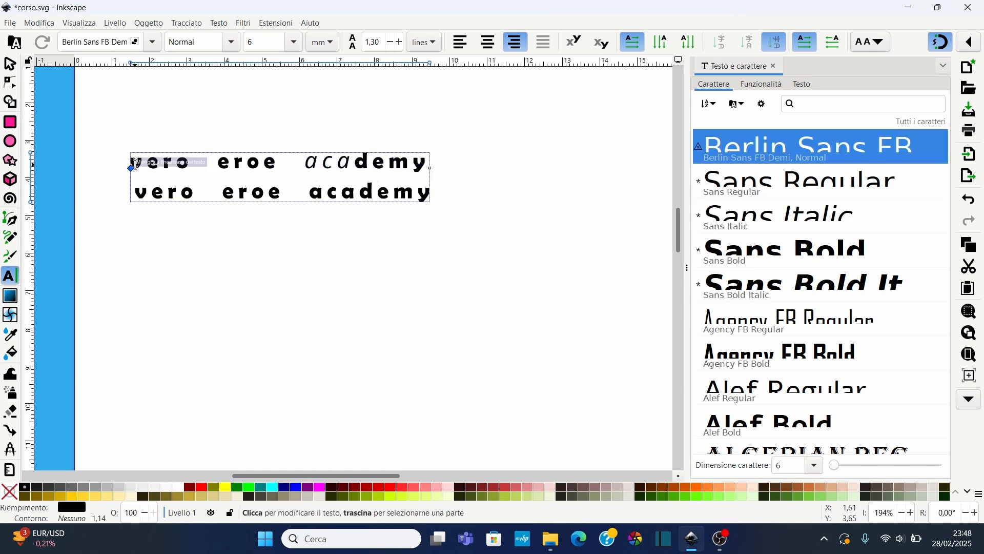
{"action": "left_click_drag", "start_coordinate": [131, 168], "coordinate": [182, 169]}
{"action": "key", "text": "ctrl+z"}
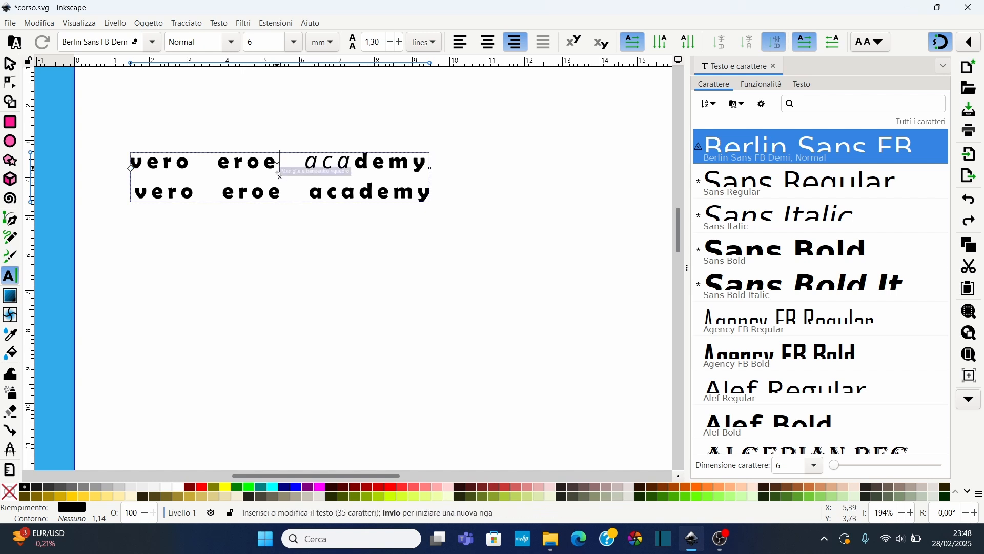
Select all the text and change its font to Agency FB Bold, trying several Sans styles first
{"action": "double_click", "coordinate": [226, 169]}
{"action": "key", "text": "ctrl+a"}
{"action": "left_click", "coordinate": [774, 177]}
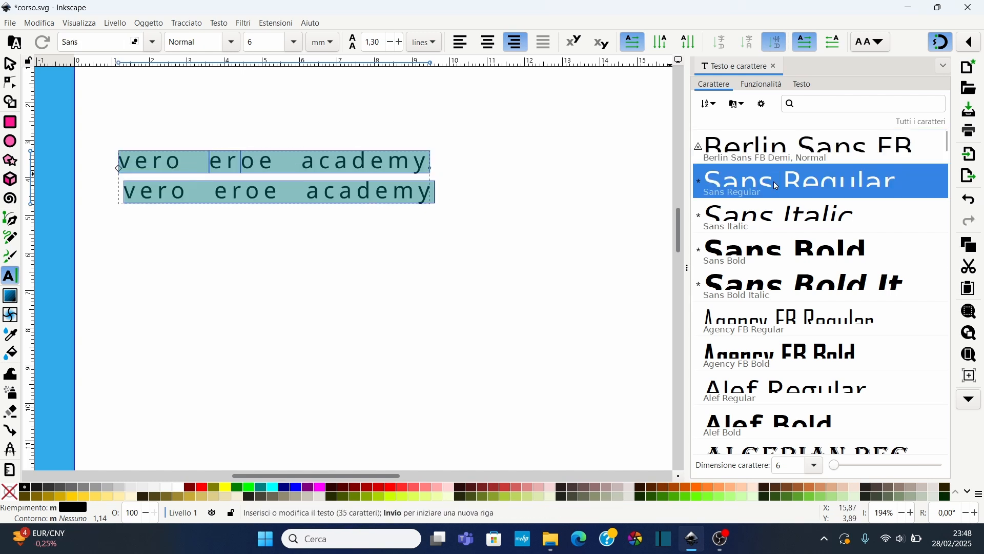
{"action": "left_click", "coordinate": [784, 218]}
{"action": "left_click", "coordinate": [783, 247]}
{"action": "left_click", "coordinate": [801, 279]}
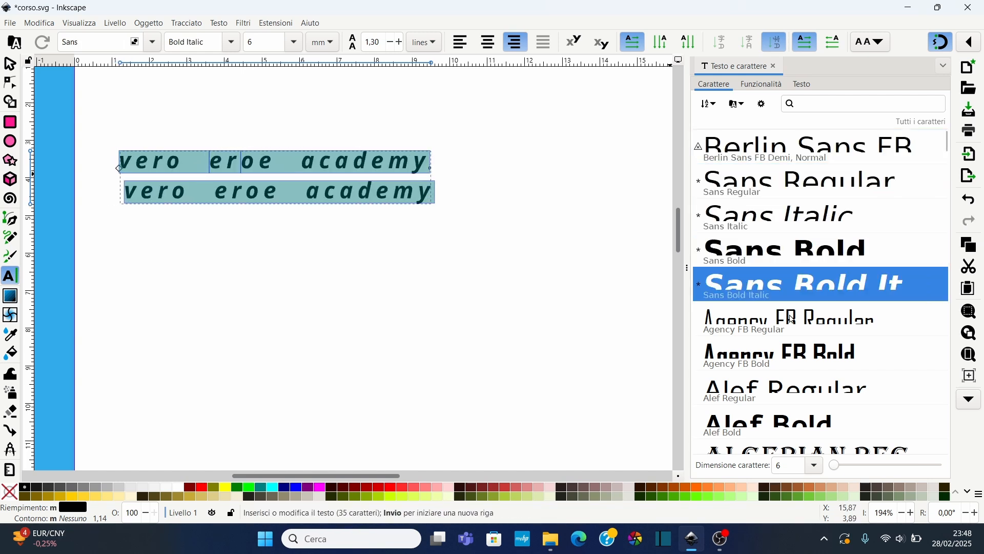
{"action": "left_click", "coordinate": [794, 317]}
{"action": "left_click", "coordinate": [792, 348]}
Set the selected text's font size to 9 in the Text and Font dialog
{"action": "scroll", "coordinate": [792, 349], "scroll_direction": "down", "scroll_amount": 1}
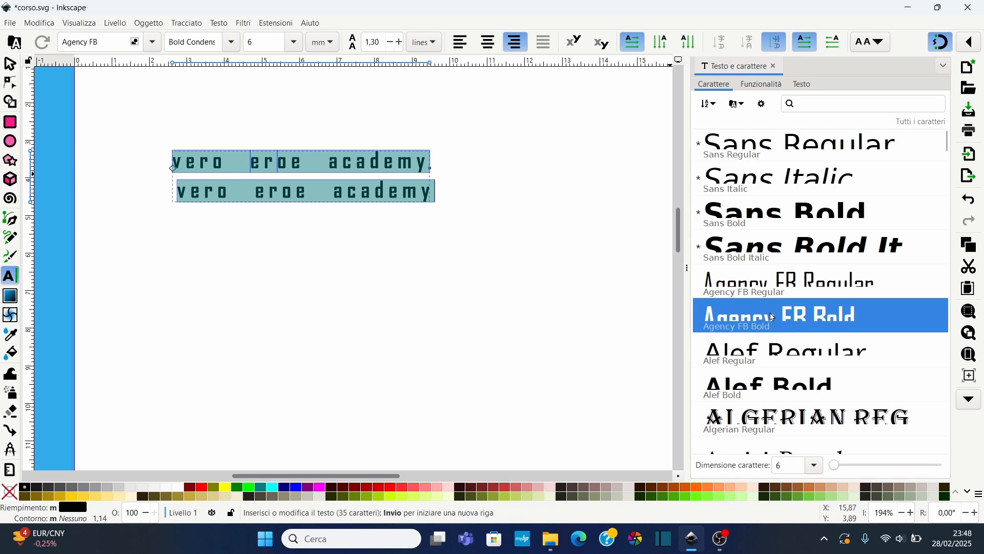
{"action": "scroll", "coordinate": [897, 358], "scroll_direction": "down", "scroll_amount": 3}
{"action": "scroll", "coordinate": [892, 369], "scroll_direction": "up", "scroll_amount": 3}
{"action": "left_click", "coordinate": [817, 470]}
{"action": "left_click", "coordinate": [791, 326]}
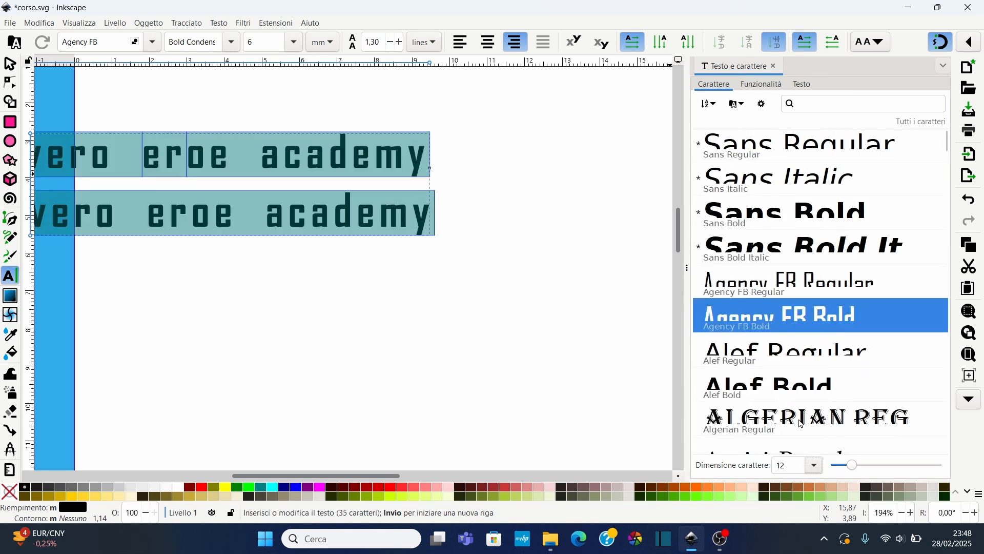
{"action": "scroll", "coordinate": [850, 468], "scroll_direction": "up", "scroll_amount": 2}
{"action": "scroll", "coordinate": [853, 469], "scroll_direction": "down", "scroll_amount": 4}
{"action": "scroll", "coordinate": [853, 469], "scroll_direction": "up", "scroll_amount": 1}
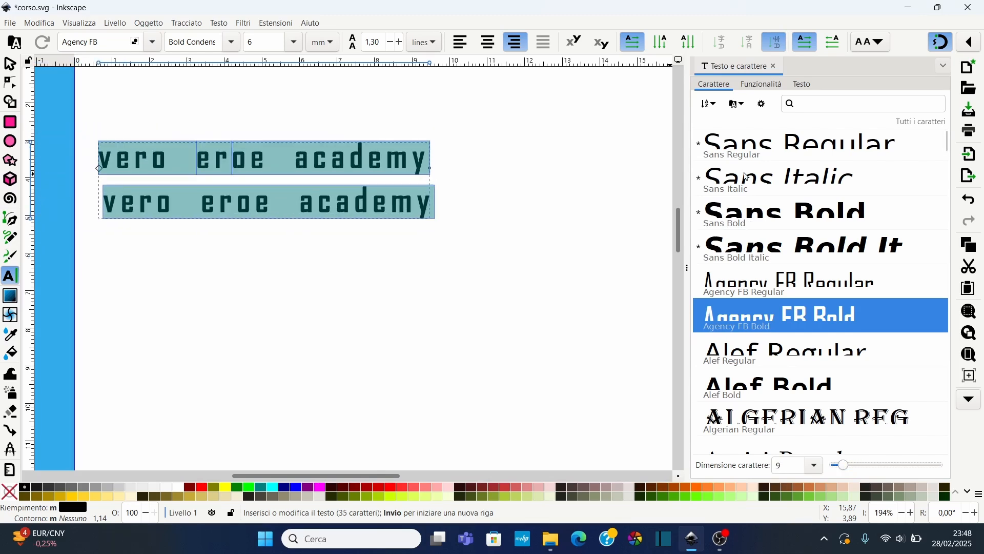
Sort the font list from light to heavy, then back to alphabetical order
{"action": "left_click", "coordinate": [716, 109]}
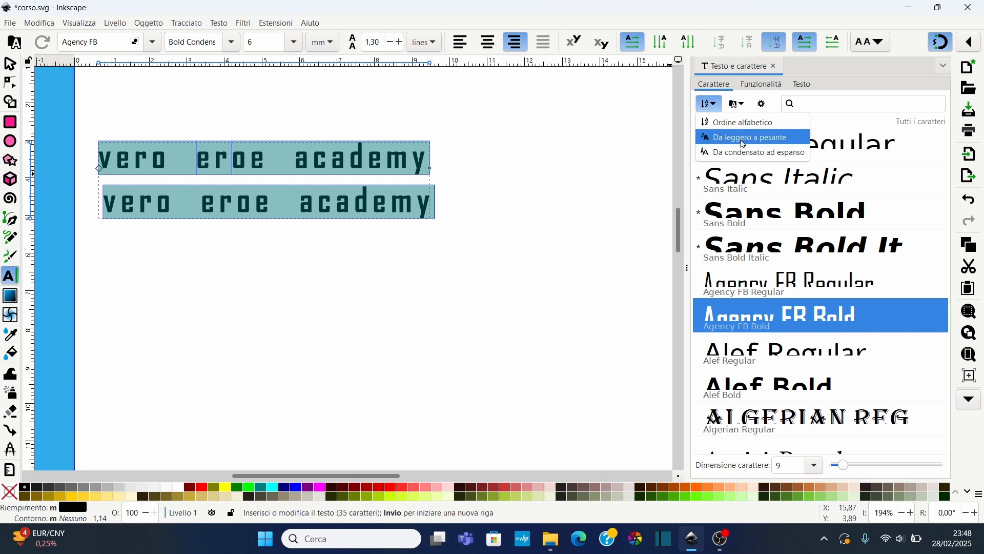
{"action": "left_click", "coordinate": [777, 138]}
{"action": "left_click", "coordinate": [721, 106]}
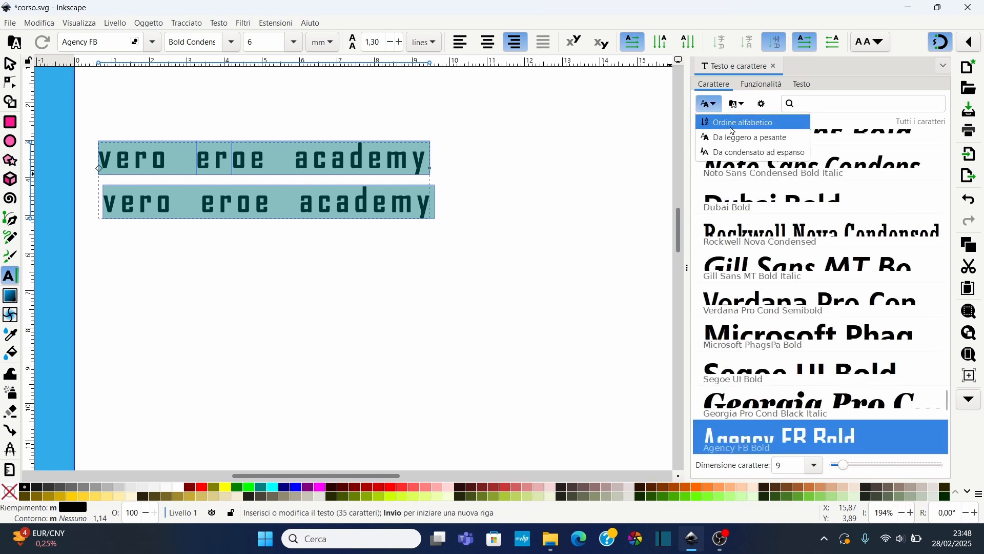
{"action": "left_click", "coordinate": [732, 127]}
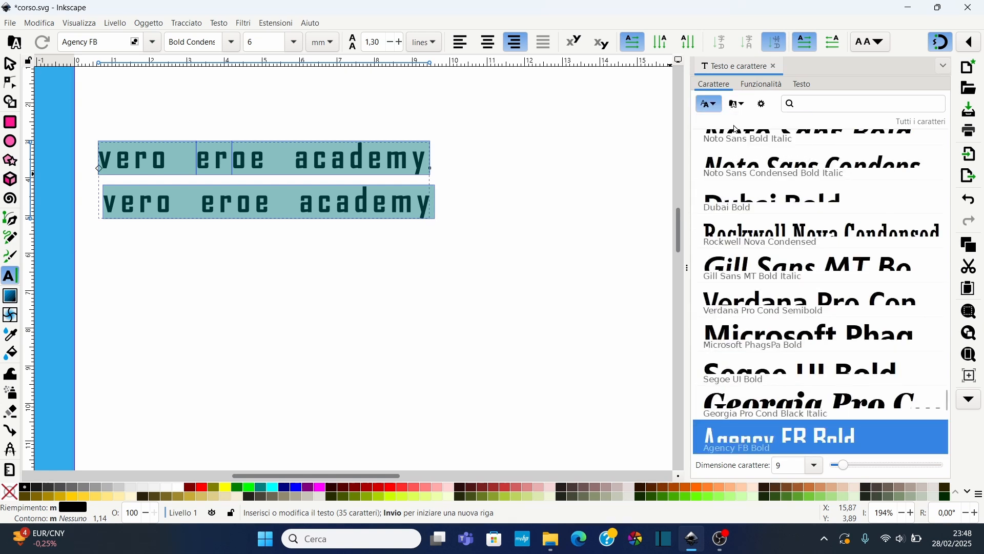
Open the font list settings and enlarge the preview size to 400%
{"action": "left_click", "coordinate": [764, 105]}
{"action": "mouse_move", "coordinate": [913, 159]}
{"action": "left_mouse_down"}
{"action": "mouse_move", "coordinate": [866, 166]}
{"action": "mouse_move", "coordinate": [925, 160]}
{"action": "left_mouse_up"}
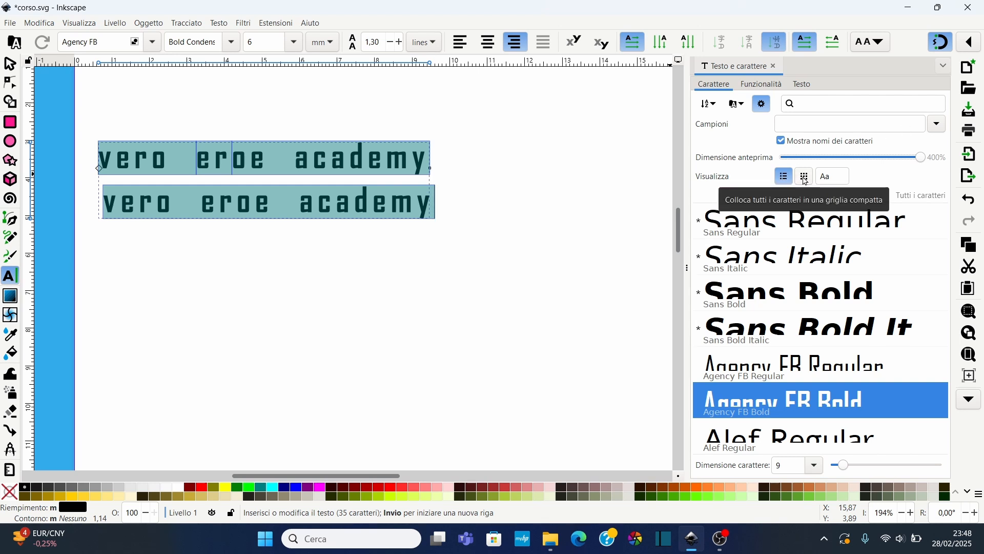
Open the font features tab and expand the Ligatures section
{"action": "left_click", "coordinate": [758, 90]}
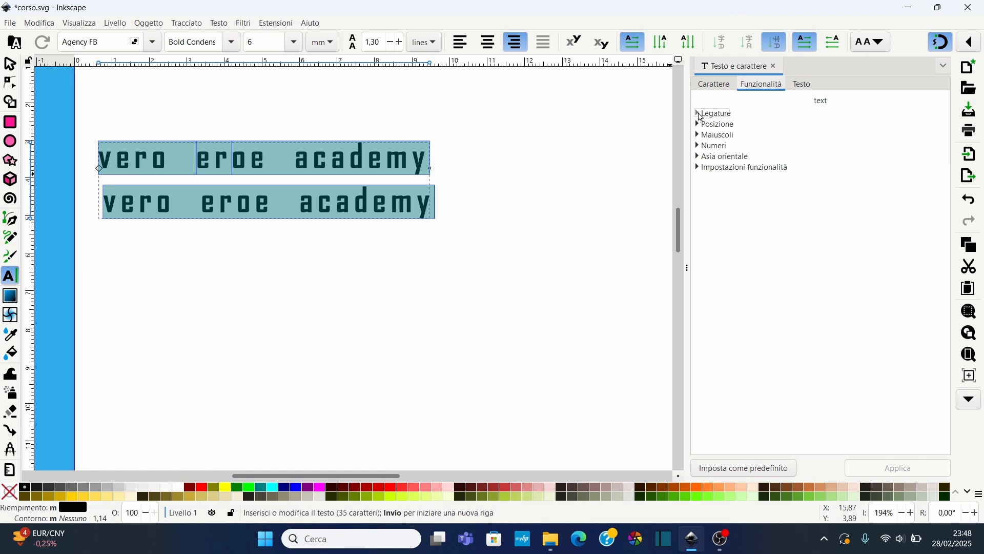
{"action": "left_click", "coordinate": [700, 114]}
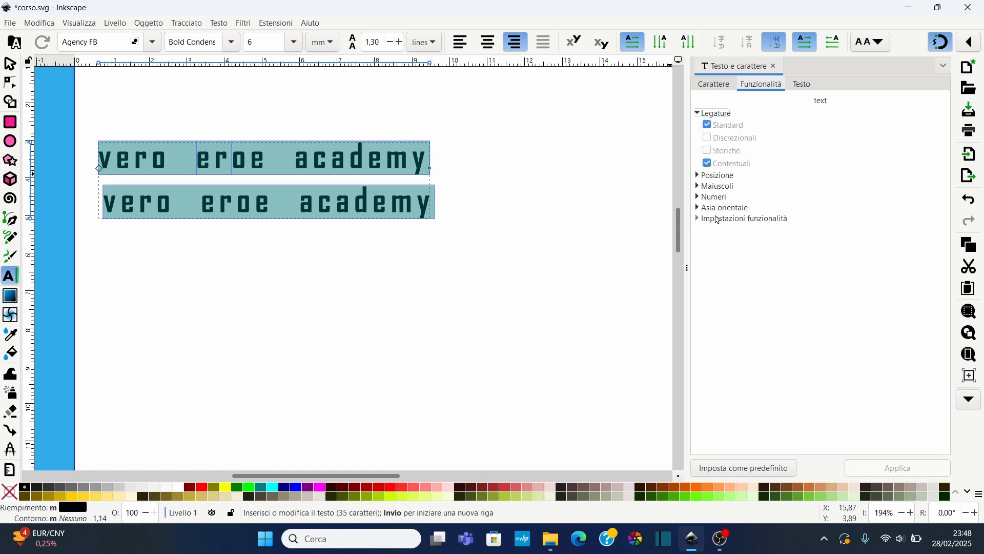
Expand the Maiuscoli (capitals) section of the font features
{"action": "left_click", "coordinate": [699, 187]}
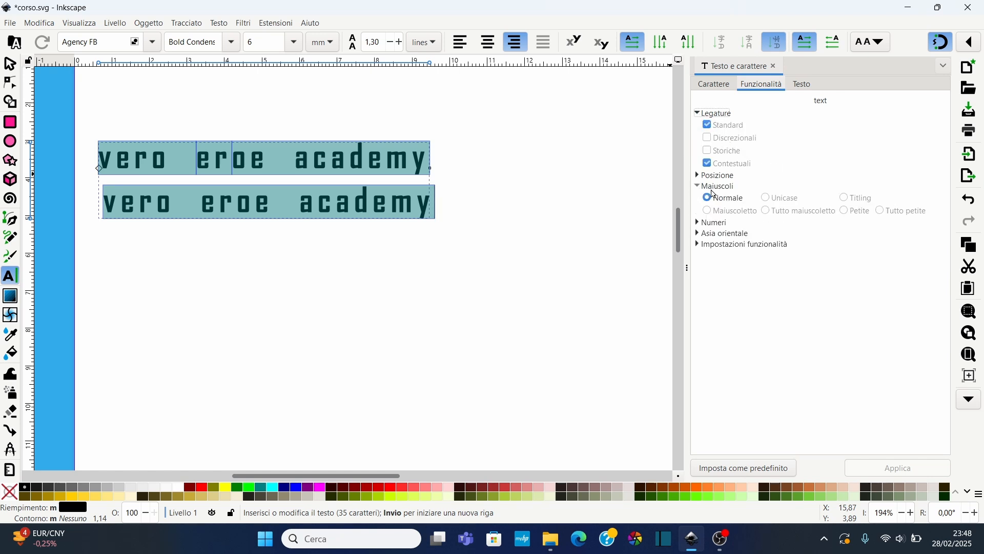
Add the word esempio to the second text line in the Text tab, apply it, and undo the change
{"action": "left_click", "coordinate": [801, 84]}
{"action": "type", "text": "ero eroe academy esempio"}
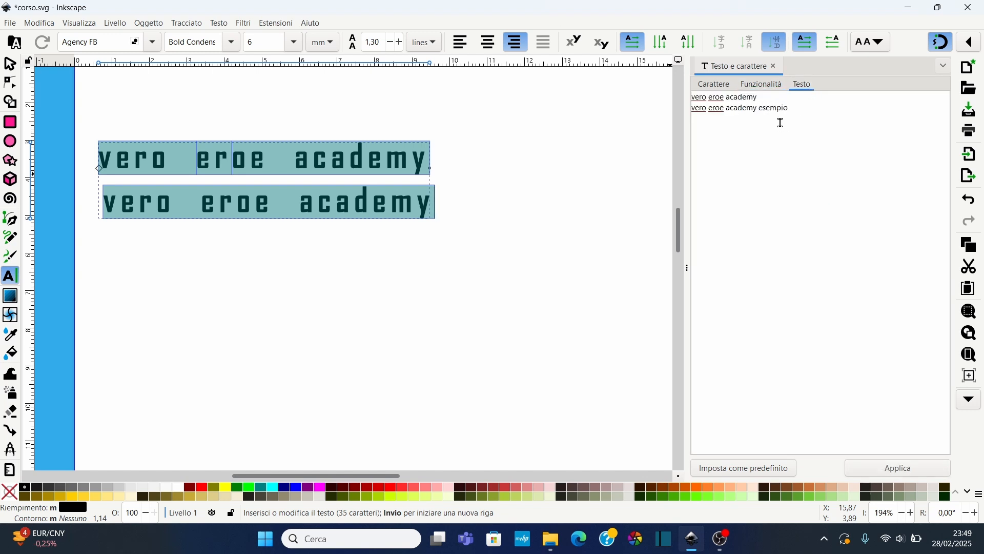
{"action": "left_click", "coordinate": [908, 471]}
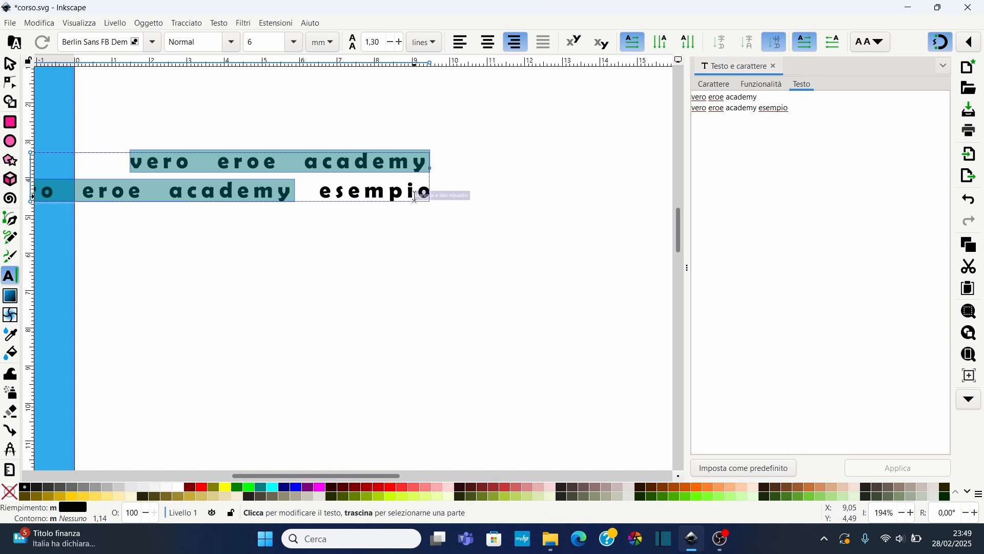
{"action": "key", "text": "ctrl+z"}
Deselect the text and close the Text and Font dialog
{"action": "left_click", "coordinate": [512, 203]}
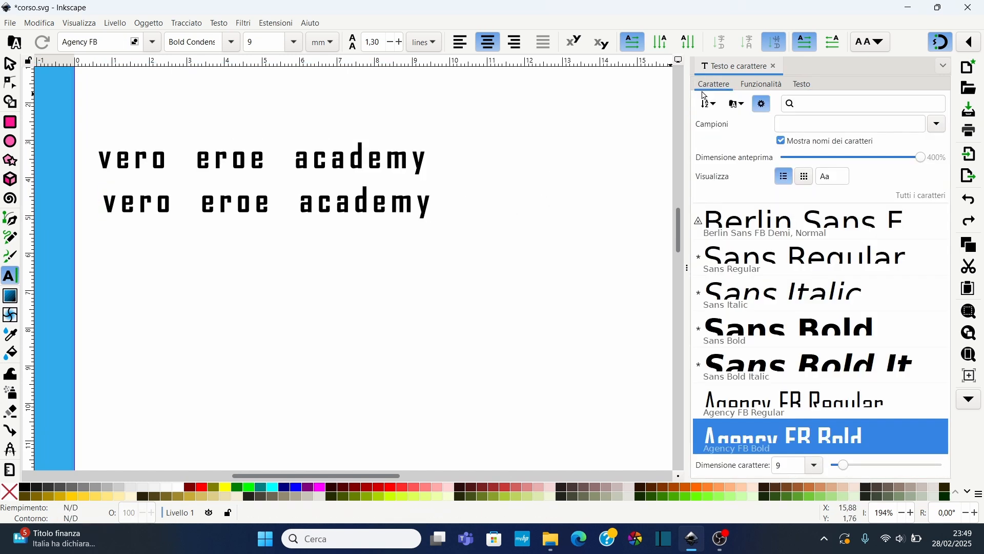
{"action": "left_click", "coordinate": [774, 68]}
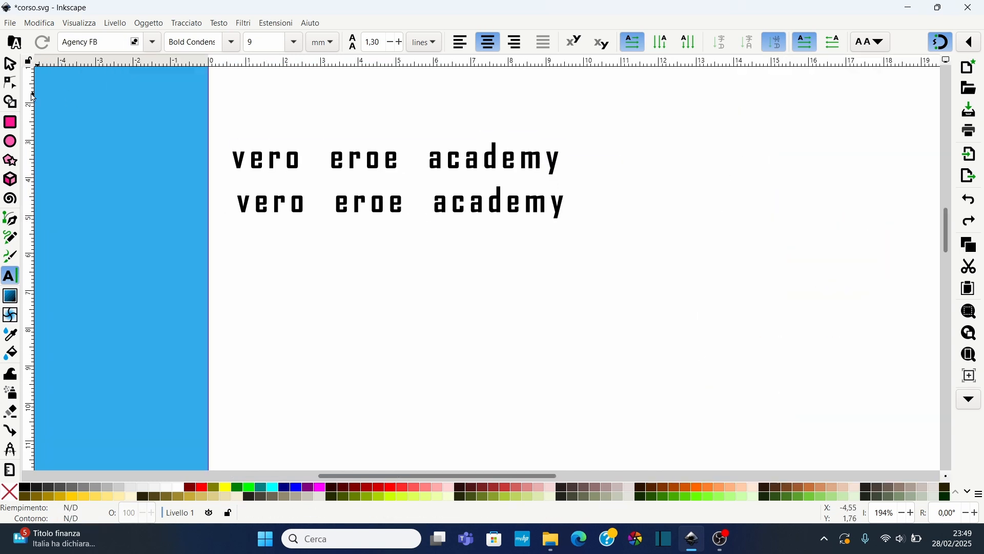
Enable the Document Fonts collection filter and view the filtered font list
{"action": "left_click", "coordinate": [15, 43]}
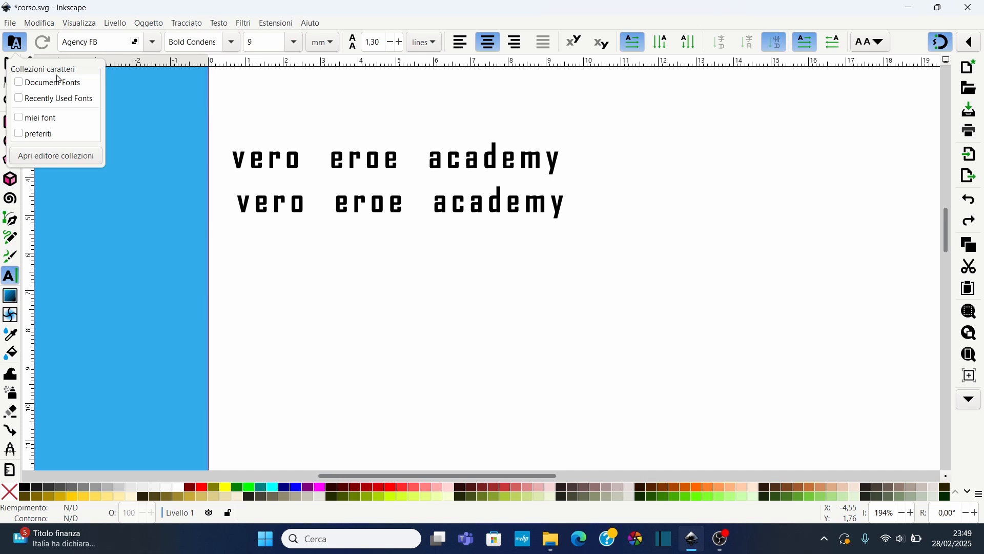
{"action": "left_click", "coordinate": [20, 83]}
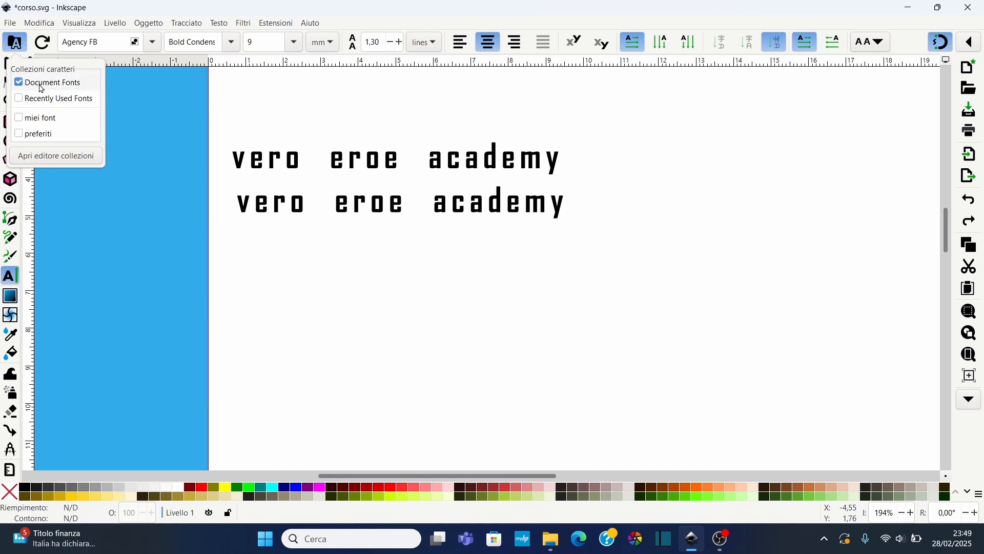
{"action": "left_click", "coordinate": [153, 48]}
{"action": "left_click", "coordinate": [152, 43]}
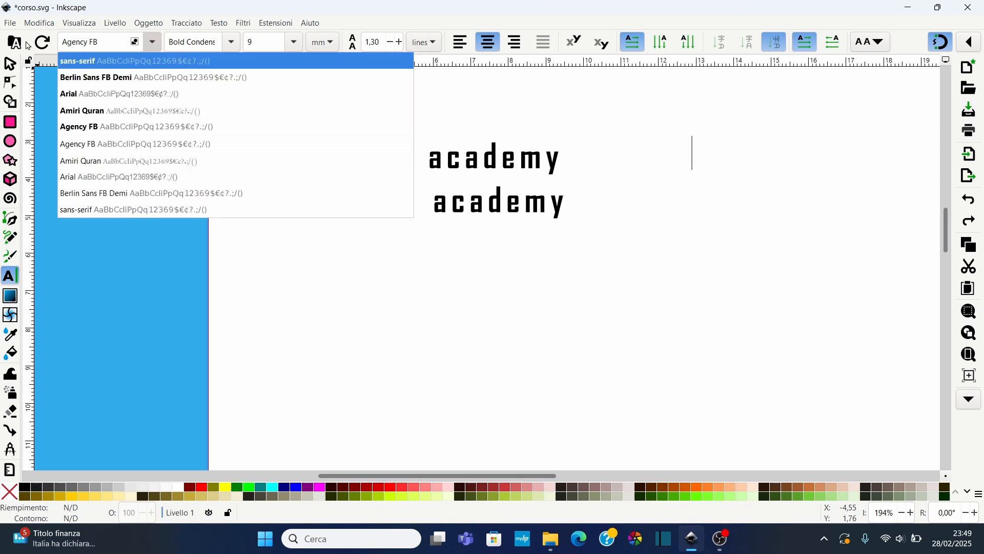
Switch the font collection filter from Document Fonts to Recently Used Fonts and view the font list
{"action": "left_click", "coordinate": [16, 62]}
{"action": "left_click", "coordinate": [14, 43]}
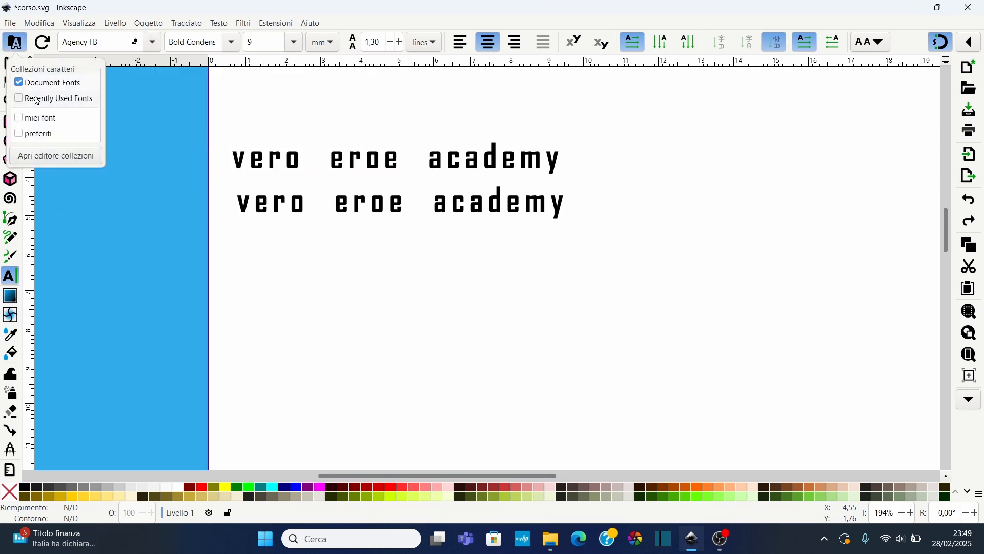
{"action": "left_click", "coordinate": [20, 82]}
{"action": "left_click", "coordinate": [21, 100]}
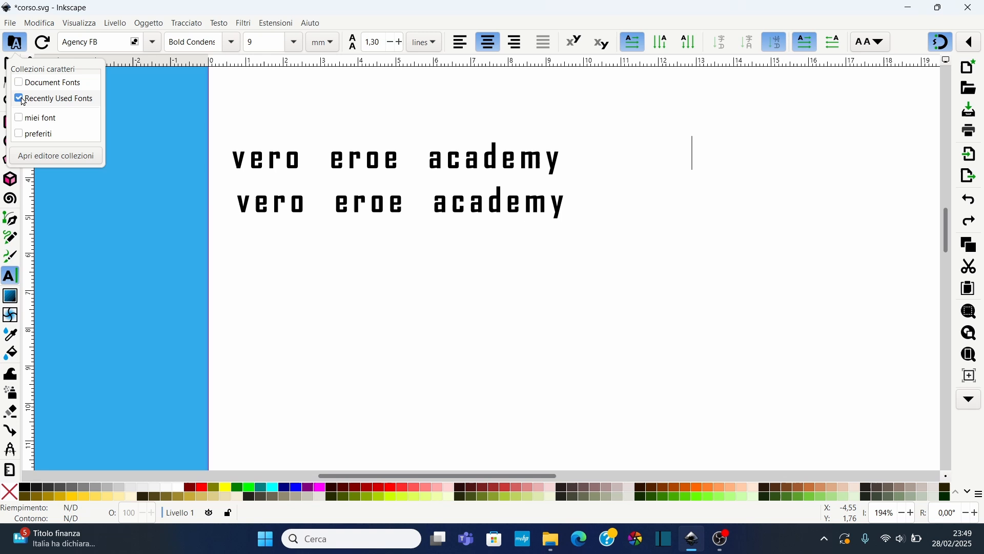
{"action": "left_click", "coordinate": [140, 48]}
{"action": "left_click", "coordinate": [152, 43]}
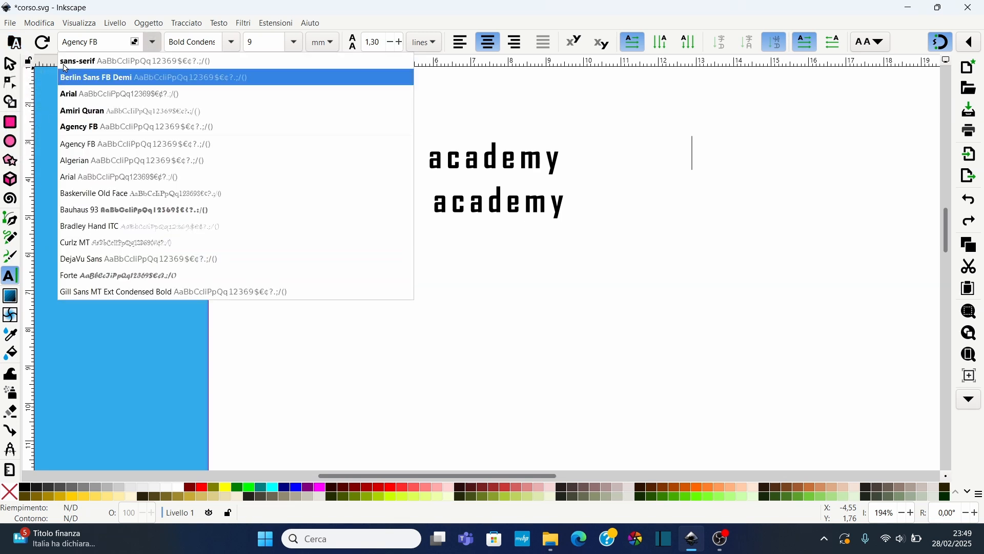
Open the font collections editor and create a new collection named i miei nuovi font
{"action": "left_click", "coordinate": [15, 43]}
{"action": "left_click", "coordinate": [15, 43]}
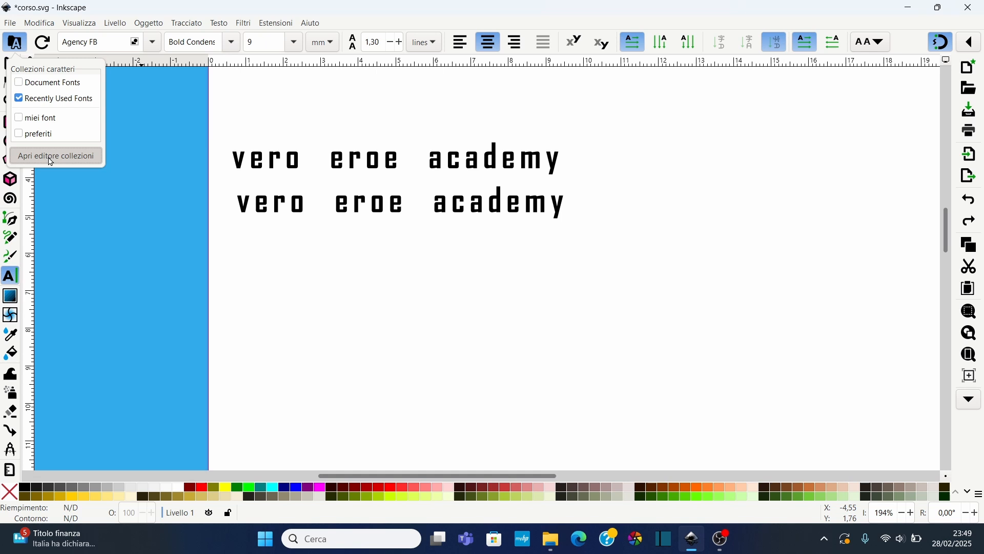
{"action": "left_click", "coordinate": [74, 166]}
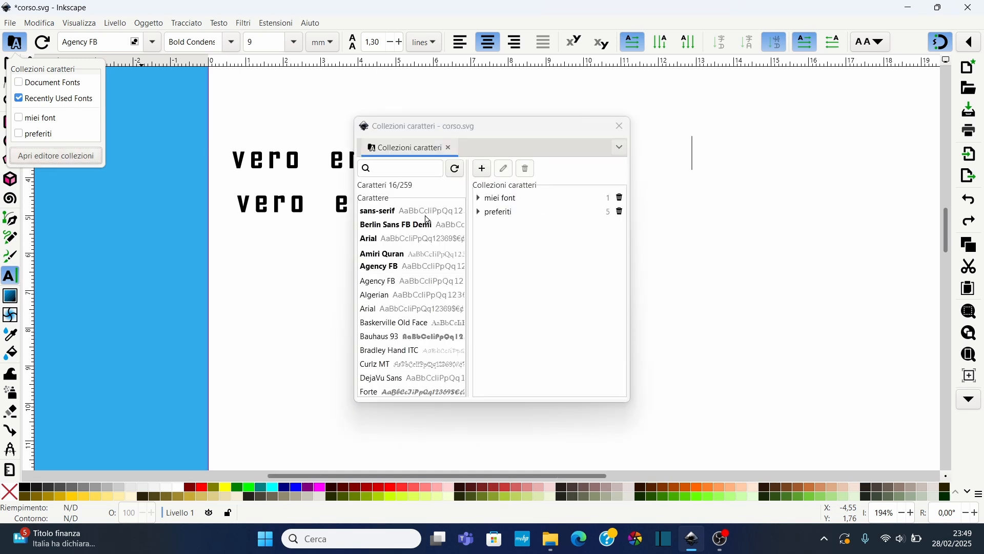
{"action": "left_click", "coordinate": [483, 169]}
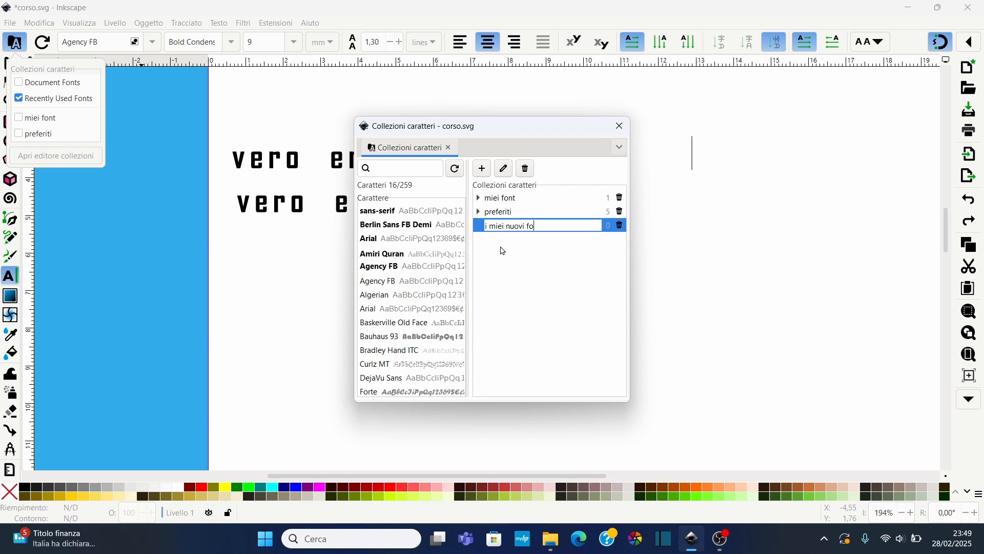
{"action": "key", "text": "Return"}
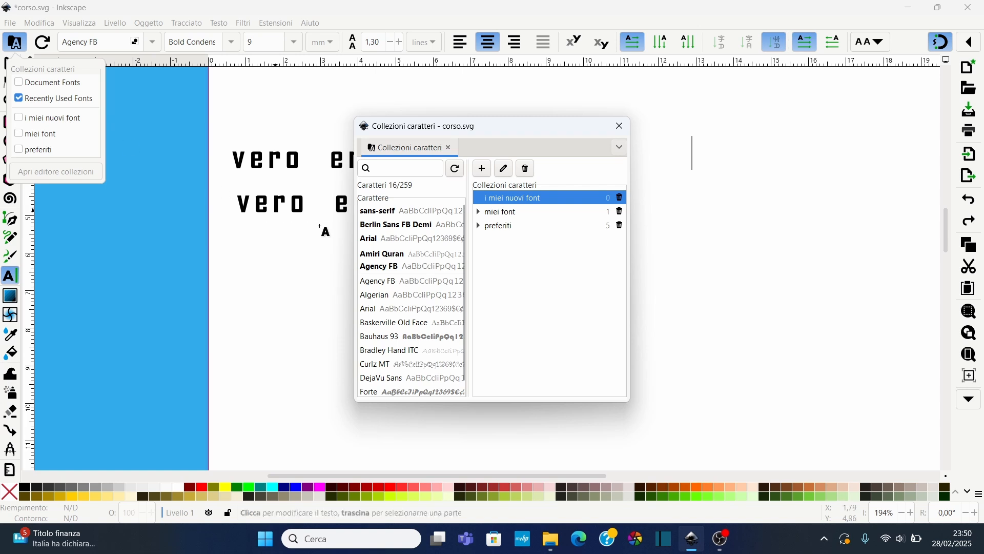
Add Amiri Quran and Arial to the i miei nuovi font collection and filter the font list by it
{"action": "left_click_drag", "start_coordinate": [376, 226], "coordinate": [505, 198]}
{"action": "left_click_drag", "start_coordinate": [380, 240], "coordinate": [518, 201]}
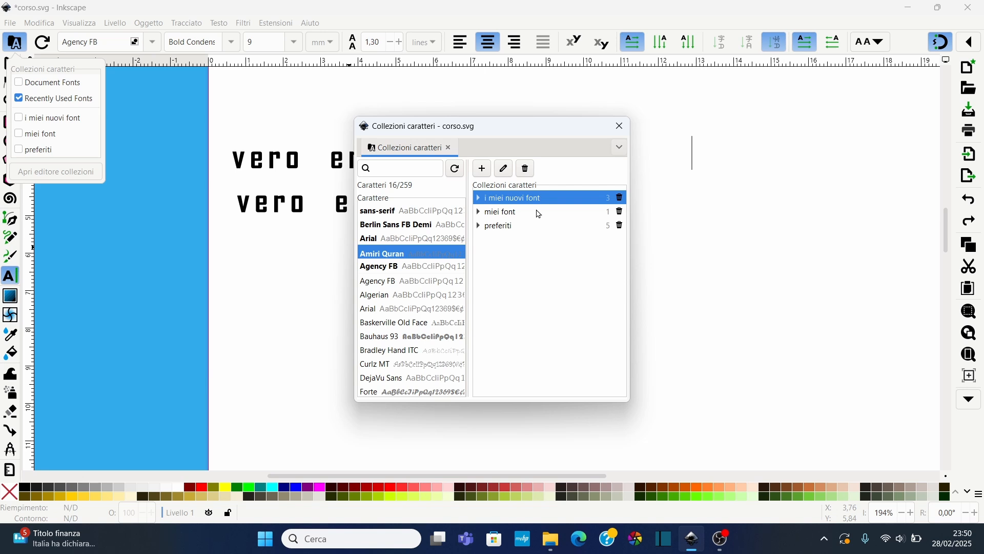
{"action": "left_click", "coordinate": [19, 102]}
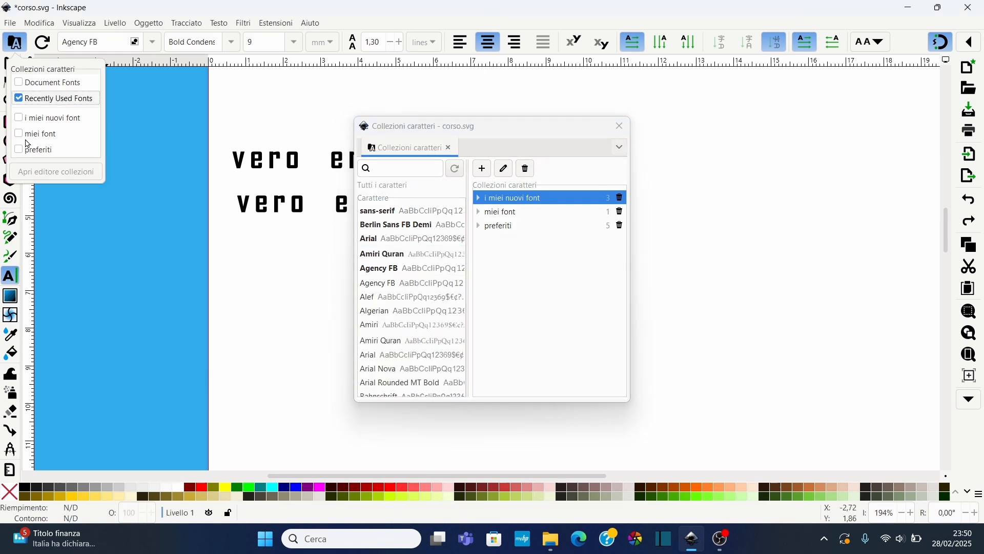
{"action": "left_click", "coordinate": [19, 118]}
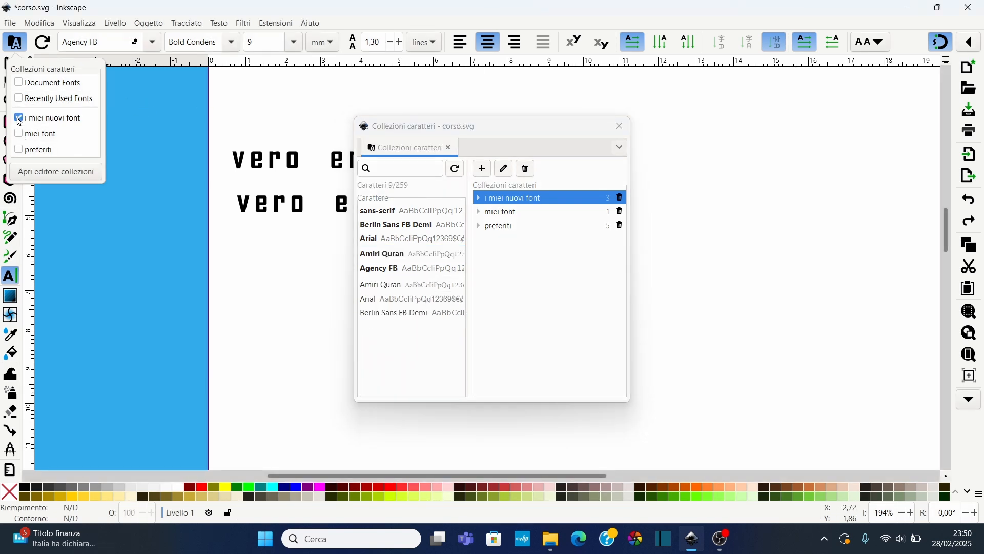
Check the collection-filtered font list and close the font collections editor
{"action": "left_click", "coordinate": [152, 41]}
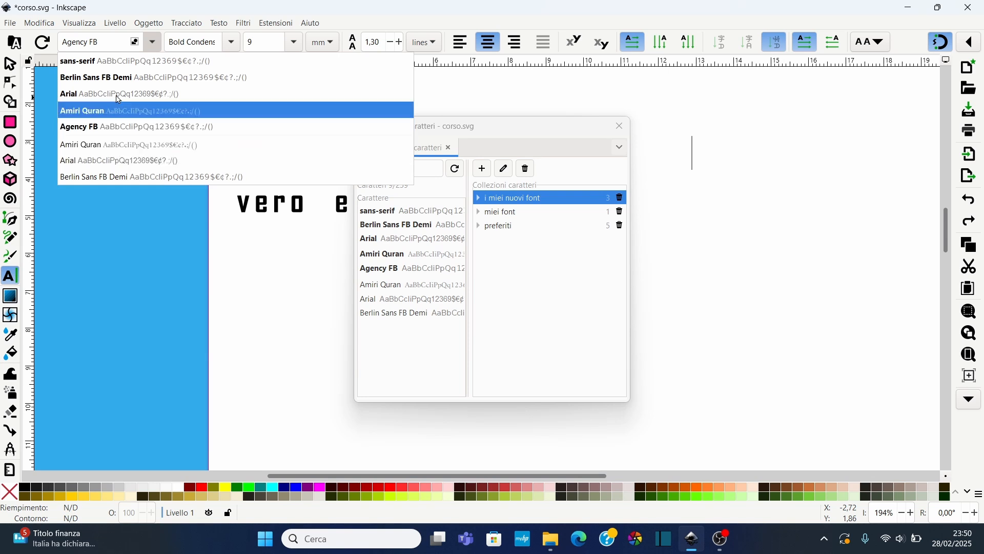
{"action": "key", "text": "Escape"}
{"action": "left_click", "coordinate": [14, 42]}
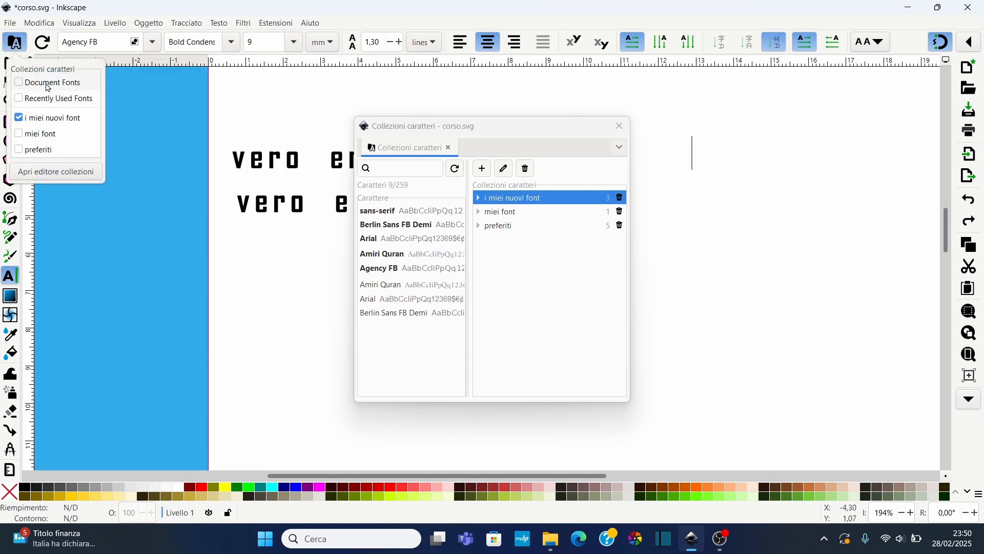
{"action": "left_click", "coordinate": [619, 126]}
{"action": "left_click", "coordinate": [152, 42]}
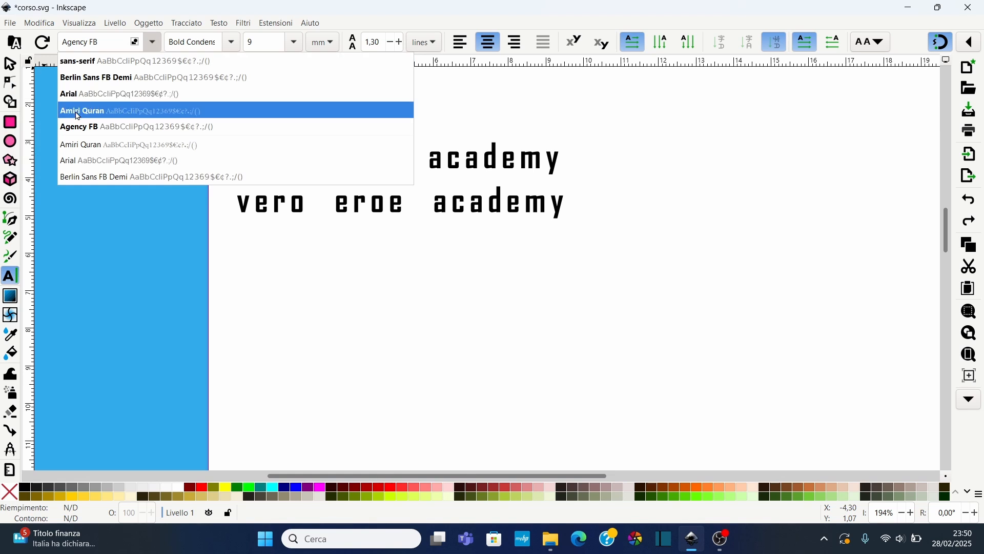
{"action": "left_click", "coordinate": [551, 277]}
{"action": "scroll", "coordinate": [552, 277], "scroll_direction": "up", "scroll_amount": 4}
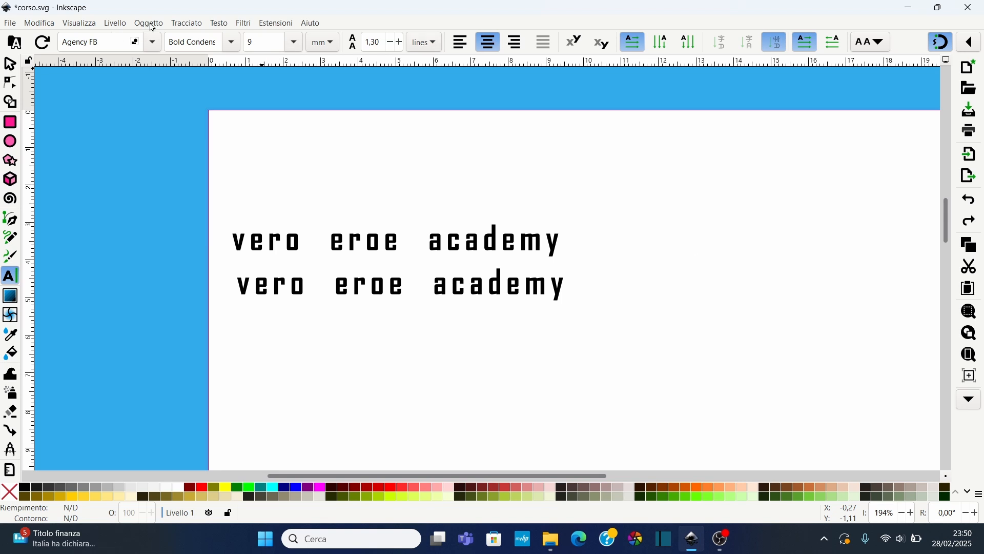
{"action": "left_click", "coordinate": [219, 23]}
{"action": "left_click", "coordinate": [239, 41]}
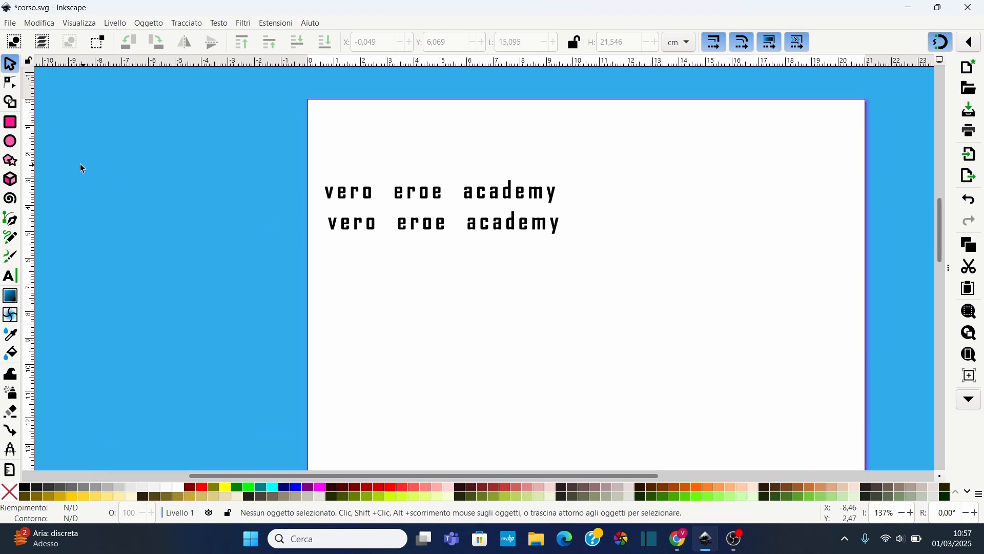
Create a new text reading Vero eroe academy below the existing lines
{"action": "left_click", "coordinate": [10, 276]}
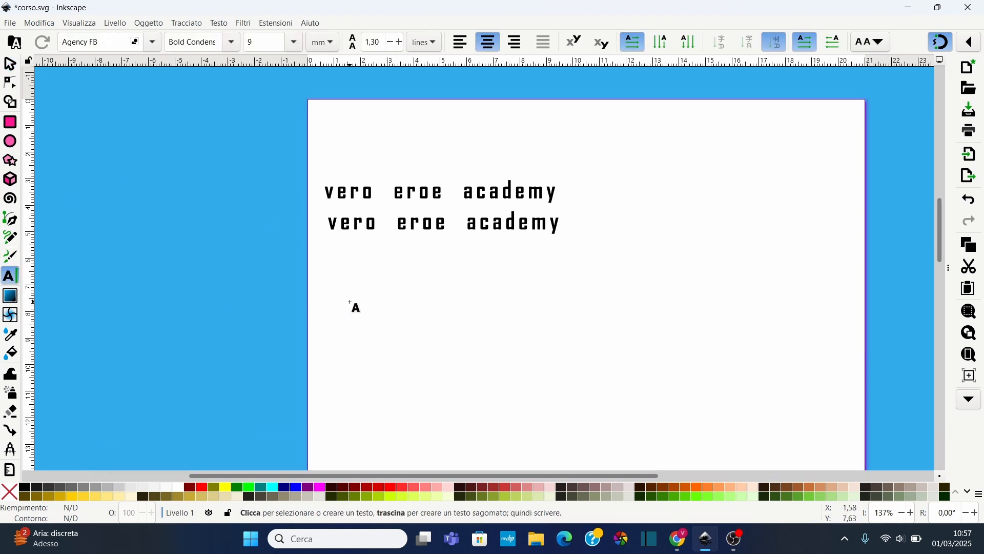
{"action": "left_click", "coordinate": [401, 311]}
{"action": "type", "text": "Vero e"}
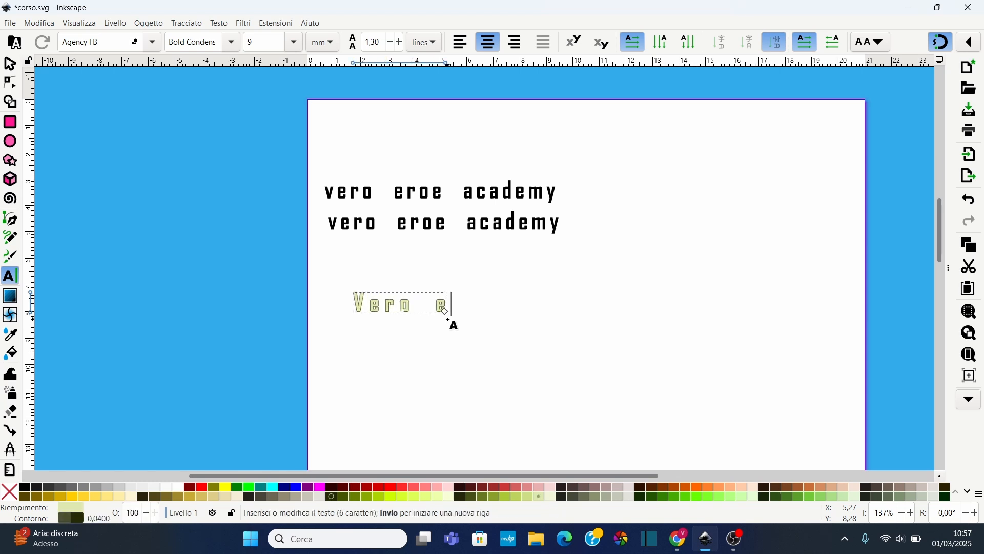
{"action": "type", "text": "roe academ"}
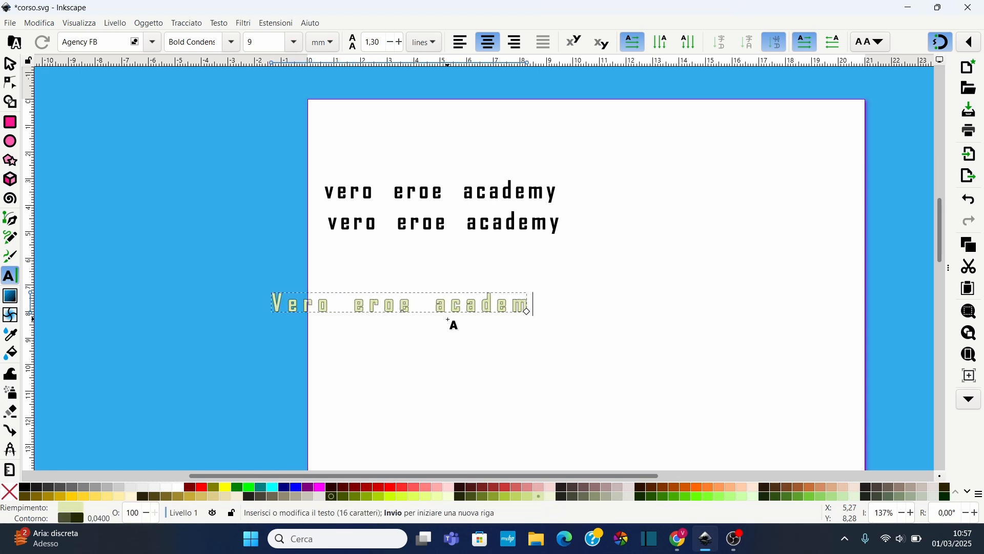
{"action": "type", "text": "y"}
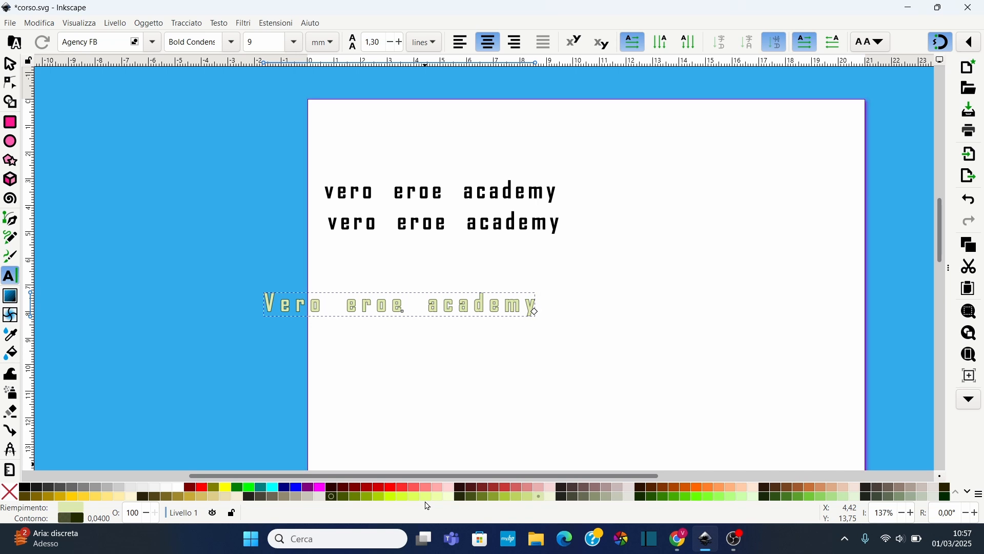
Fill the new text with magenta and move it under the other lines
{"action": "left_click", "coordinate": [323, 487]}
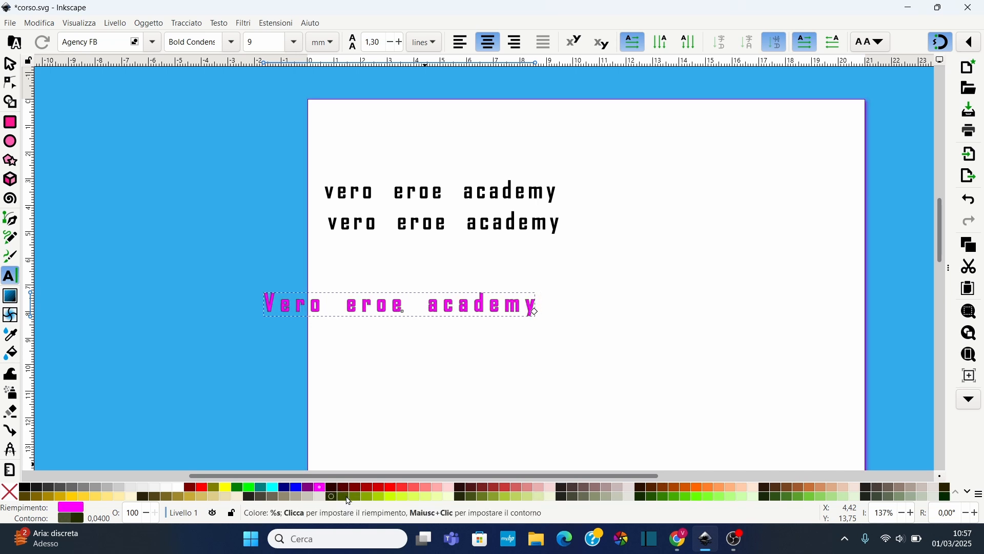
{"action": "left_click", "coordinate": [10, 64]}
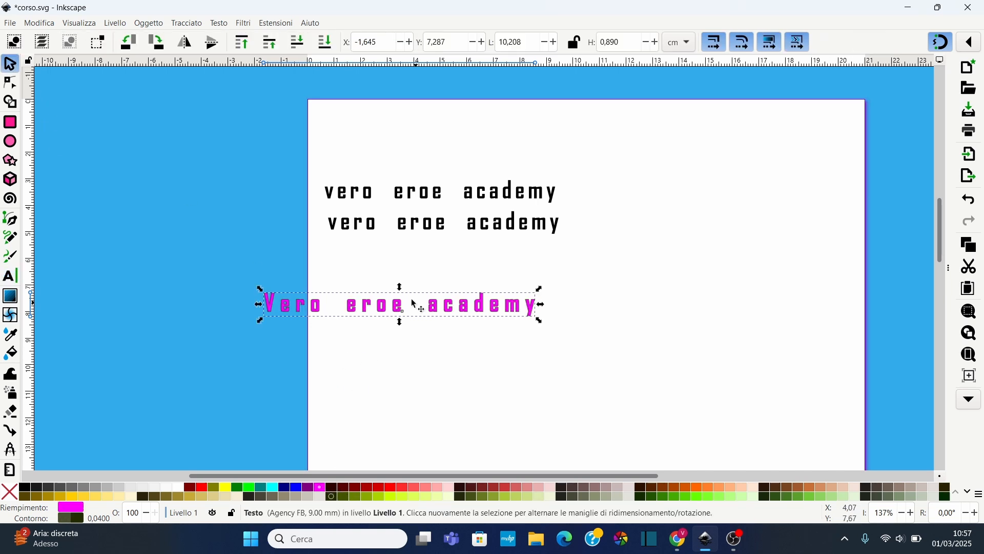
{"action": "left_click_drag", "start_coordinate": [404, 314], "coordinate": [534, 308]}
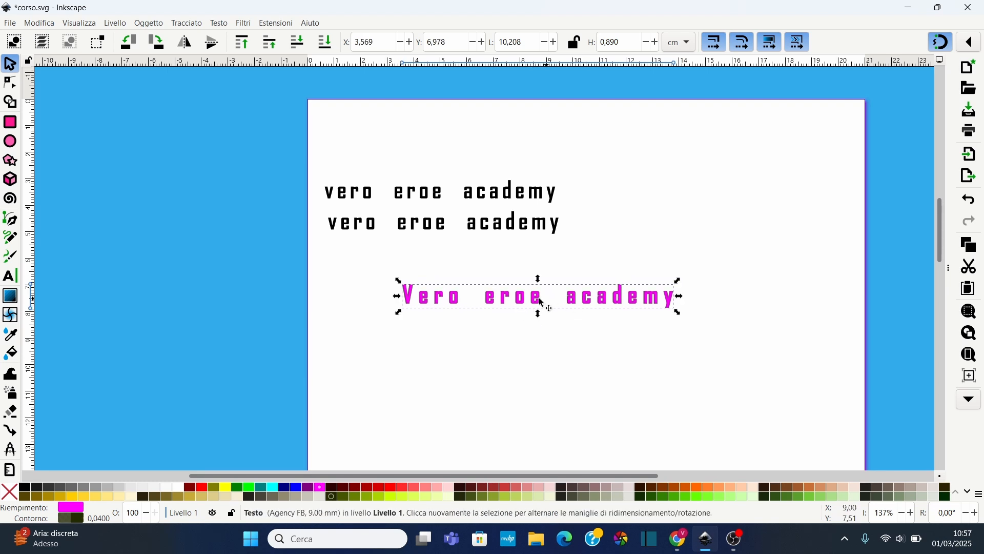
Turn the new text into auto-wrapped text by dragging its line-length handle with the Node tool, ending on one line
{"action": "left_click", "coordinate": [10, 83]}
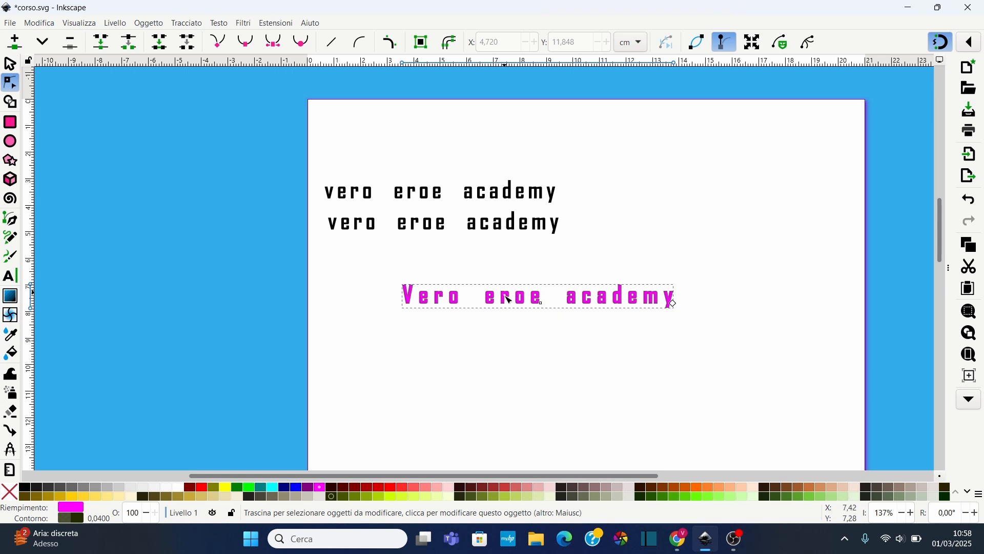
{"action": "scroll", "coordinate": [623, 316], "scroll_direction": "up", "scroll_amount": 3}
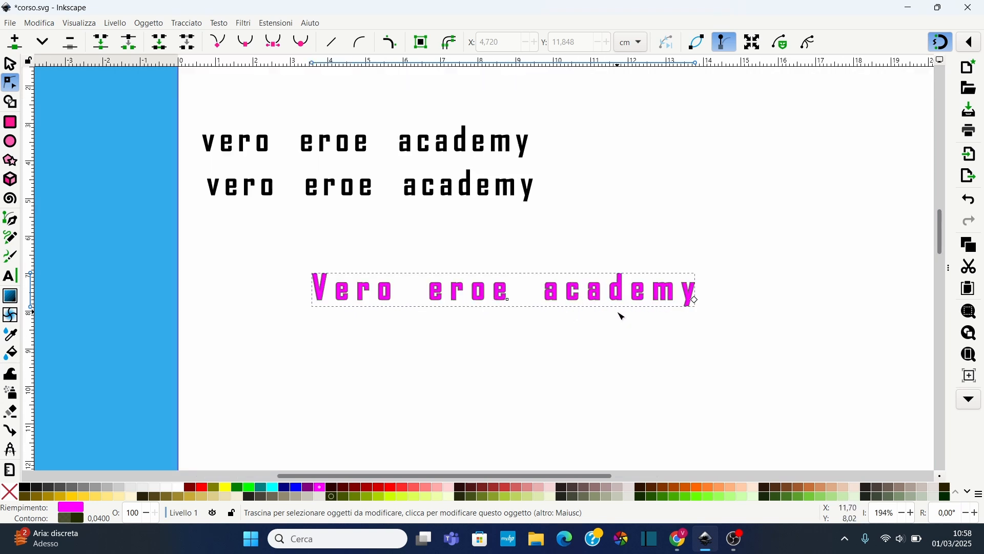
{"action": "scroll", "coordinate": [577, 297], "scroll_direction": "down", "scroll_amount": 2}
{"action": "scroll", "coordinate": [546, 306], "scroll_direction": "up", "scroll_amount": 1}
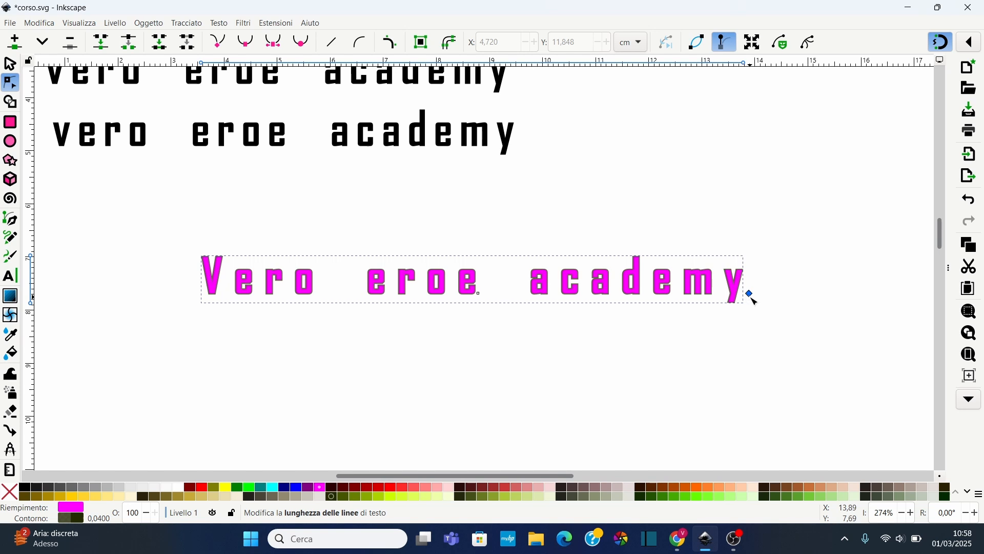
{"action": "left_click_drag", "start_coordinate": [745, 314], "coordinate": [734, 320]}
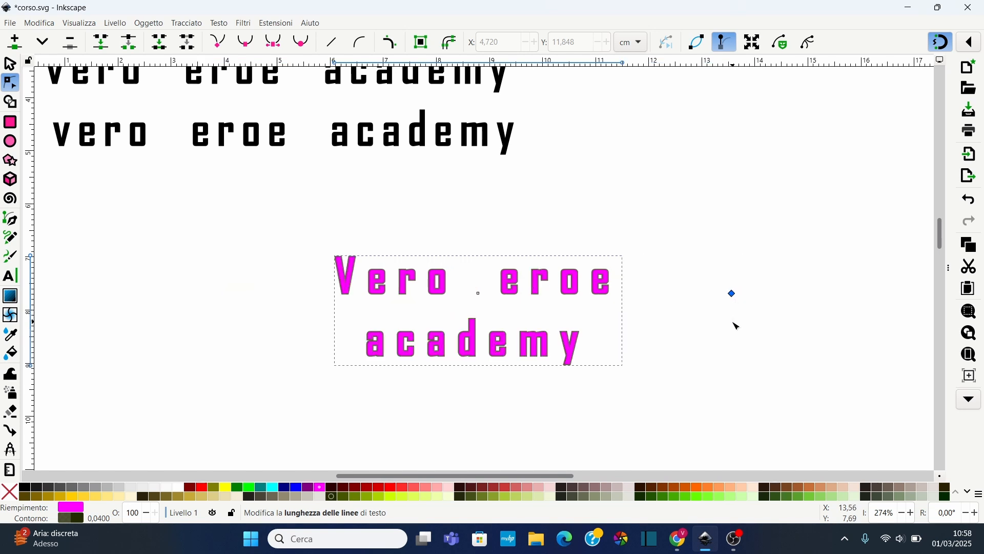
{"action": "mouse_move", "coordinate": [610, 325]}
{"action": "left_mouse_down"}
{"action": "mouse_move", "coordinate": [552, 336]}
{"action": "mouse_move", "coordinate": [627, 327]}
{"action": "left_mouse_up"}
{"action": "left_click_drag", "start_coordinate": [688, 324], "coordinate": [760, 327]}
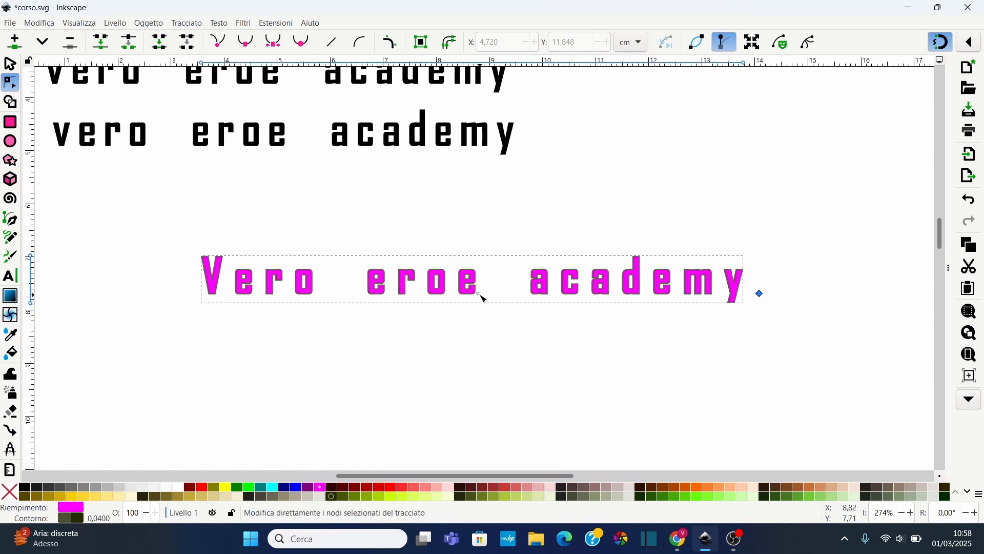
Convert the selected magenta text into paths with Stroke to Path
{"action": "key", "text": "s"}
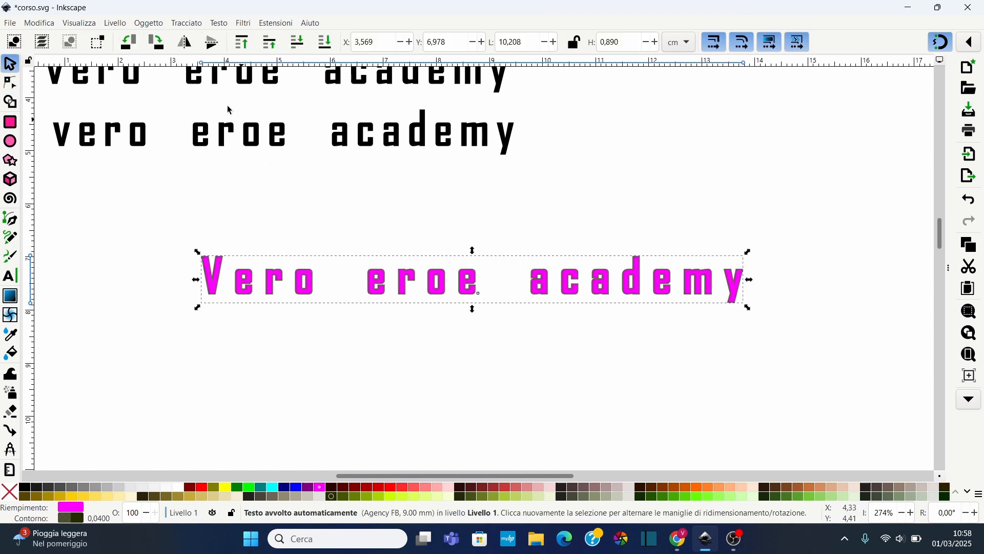
{"action": "left_click", "coordinate": [194, 26]}
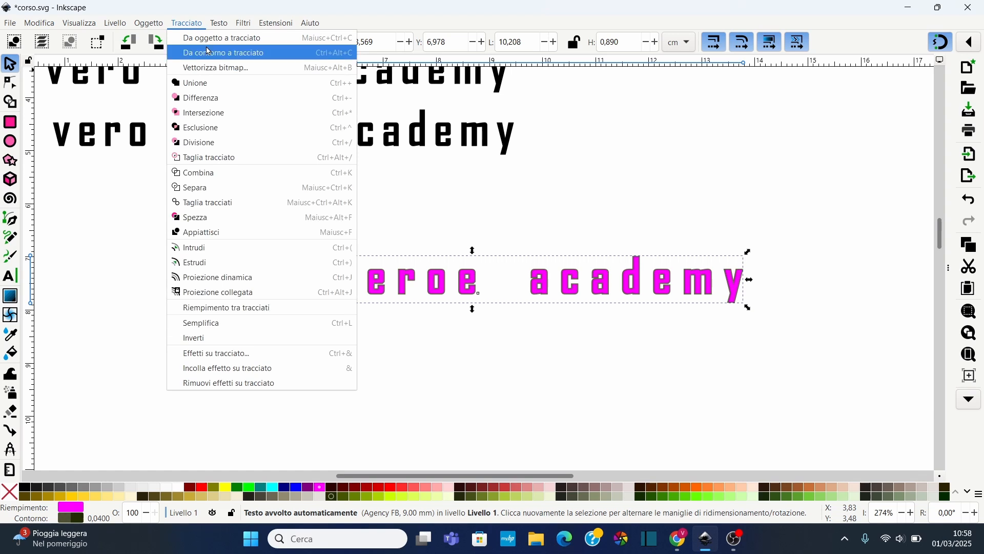
{"action": "left_click", "coordinate": [205, 51]}
Reshape the V by dragging its top-left corner node outward with the Node tool
{"action": "left_click", "coordinate": [10, 82]}
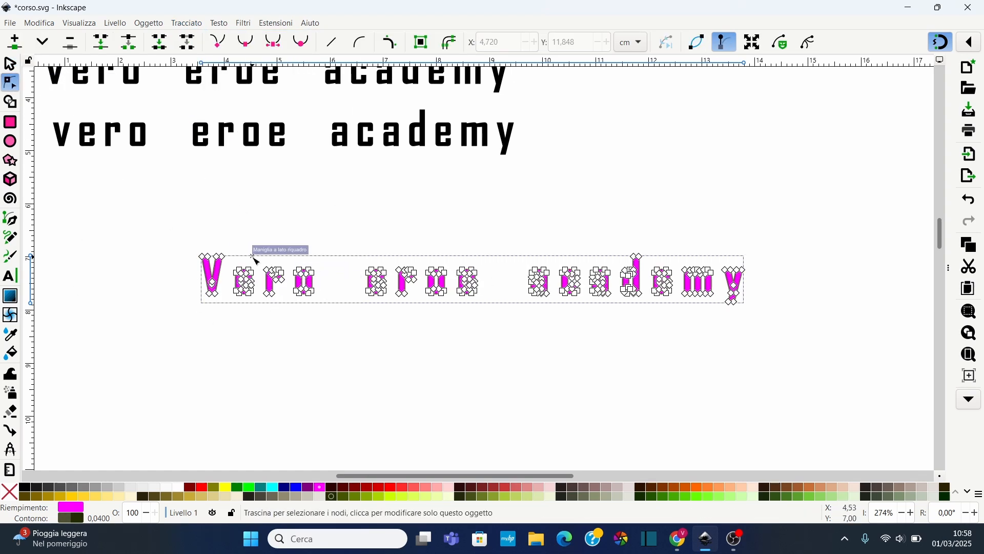
{"action": "scroll", "coordinate": [255, 259], "scroll_direction": "up", "scroll_amount": 3}
{"action": "left_click", "coordinate": [266, 275]}
{"action": "scroll", "coordinate": [318, 280], "scroll_direction": "down", "scroll_amount": 2}
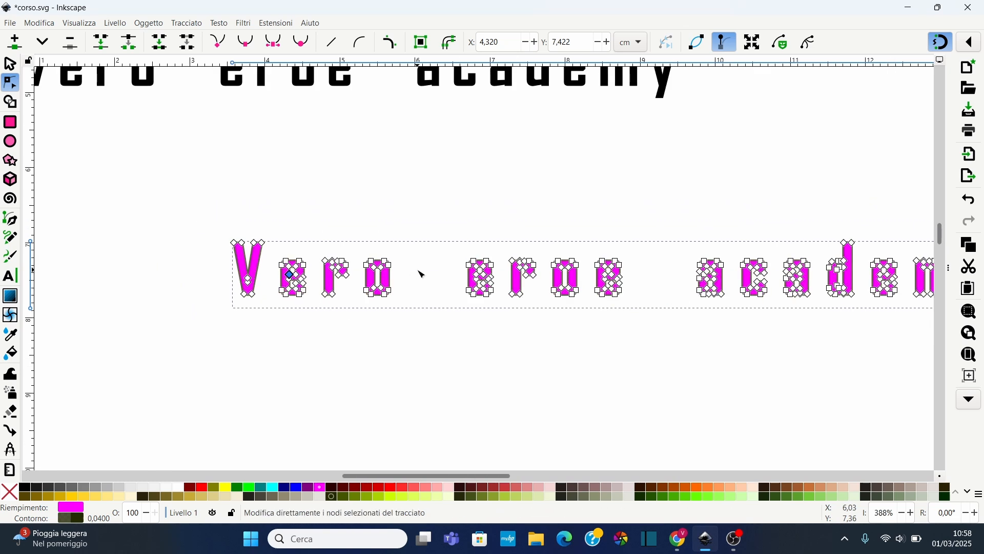
{"action": "scroll", "coordinate": [237, 240], "scroll_direction": "up", "scroll_amount": 1}
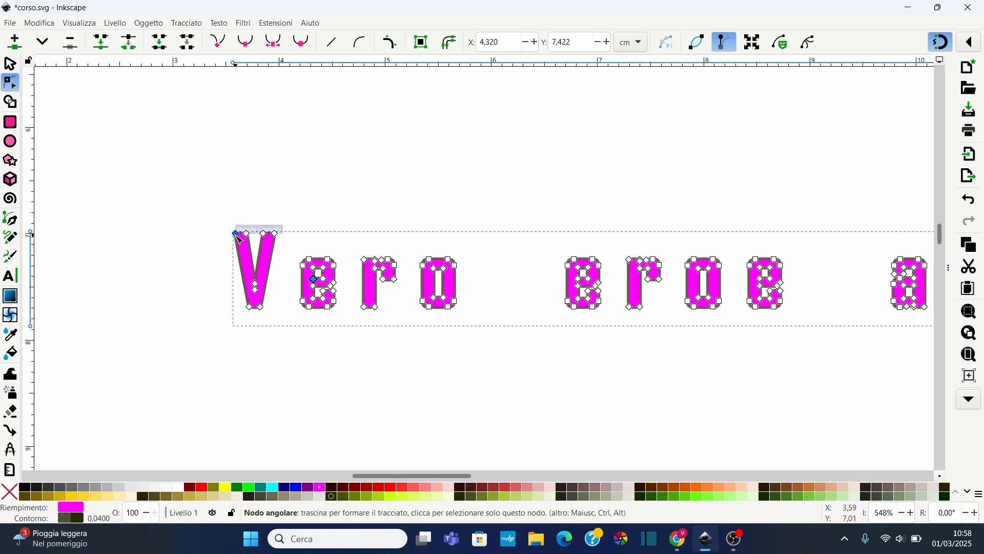
{"action": "left_click_drag", "start_coordinate": [236, 233], "coordinate": [281, 223]}
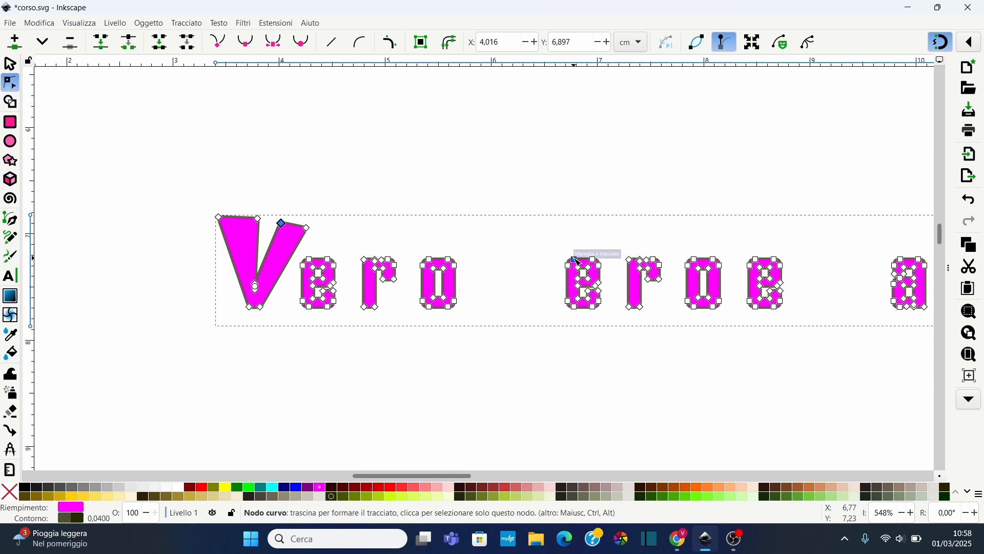
Split the converted text path so each letter becomes a separate object
{"action": "scroll", "coordinate": [625, 248], "scroll_direction": "down", "scroll_amount": 3, "text": "ctrl"}
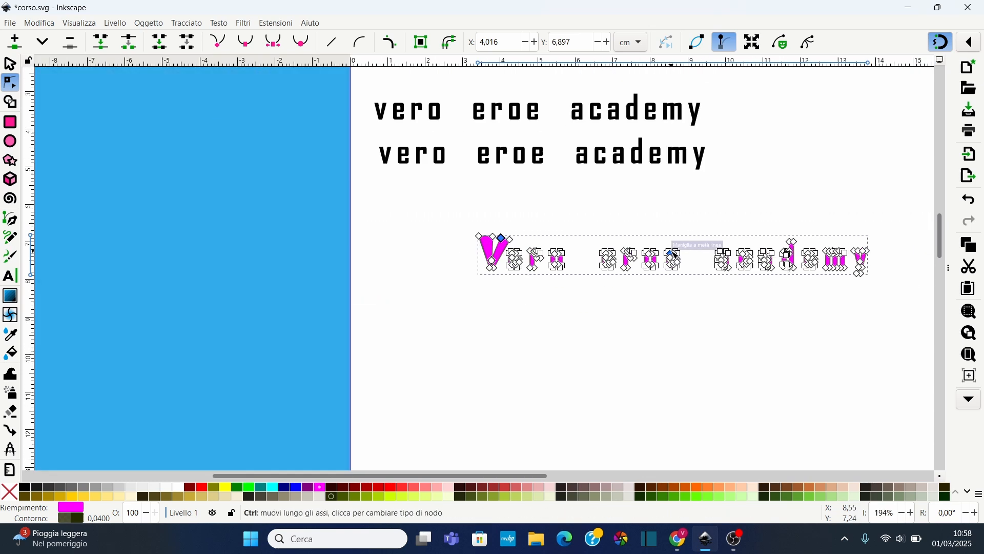
{"action": "left_click", "coordinate": [604, 294]}
{"action": "scroll", "coordinate": [604, 294], "scroll_direction": "right", "scroll_amount": 5}
{"action": "scroll", "coordinate": [485, 261], "scroll_direction": "up", "scroll_amount": 2, "text": "ctrl"}
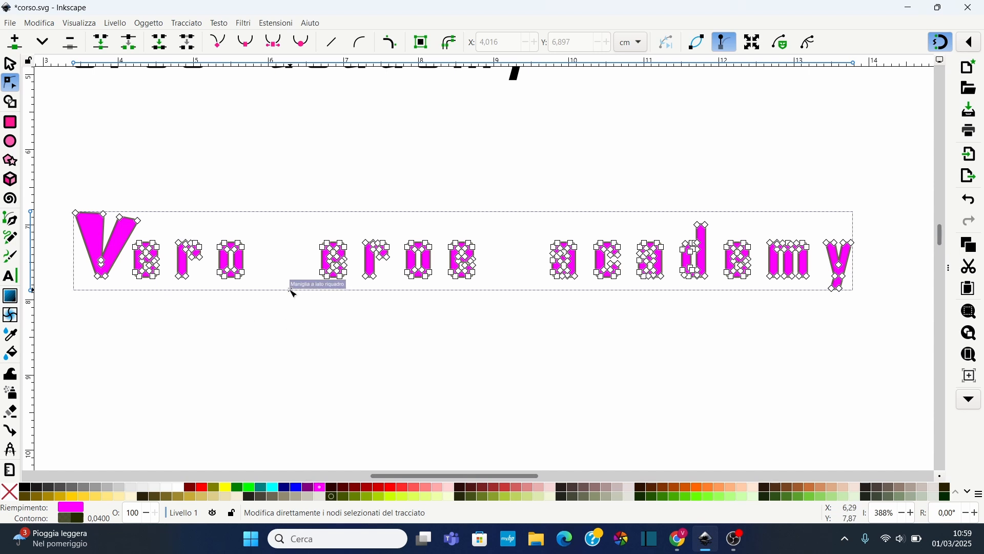
{"action": "left_click", "coordinate": [192, 27]}
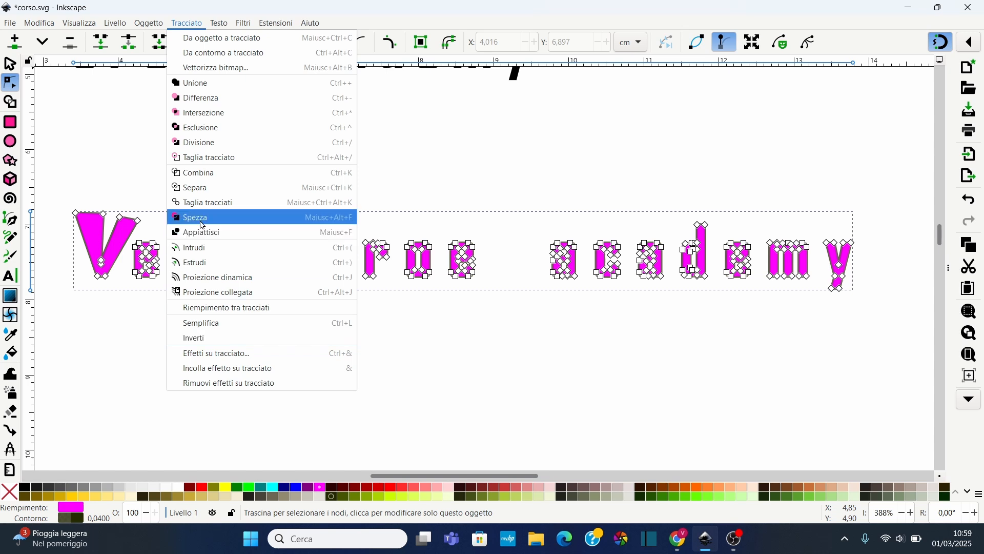
{"action": "left_click", "coordinate": [204, 202]}
{"action": "left_click", "coordinate": [267, 194]}
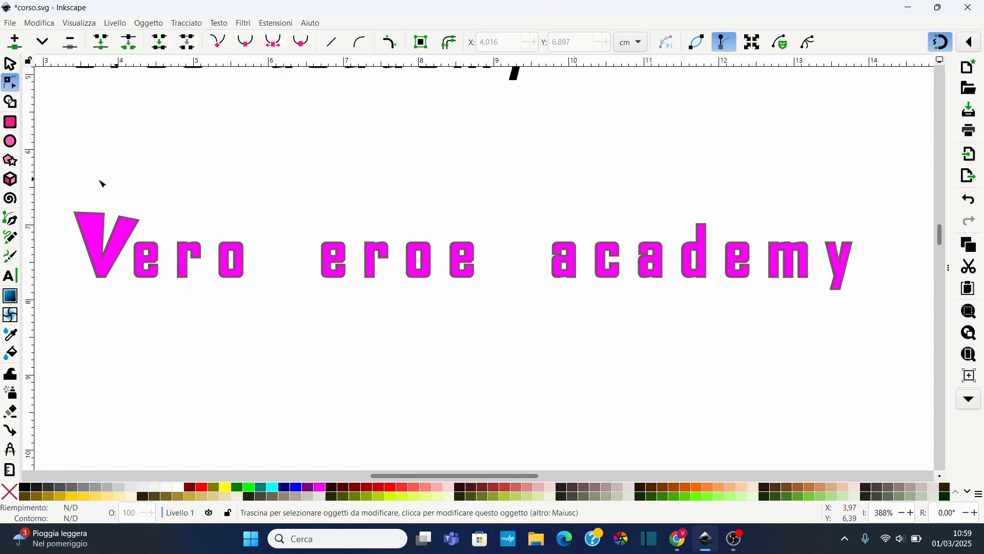
Select individual letters with the Node tool to check they are separate paths
{"action": "left_click", "coordinate": [98, 239]}
{"action": "left_click", "coordinate": [154, 263]}
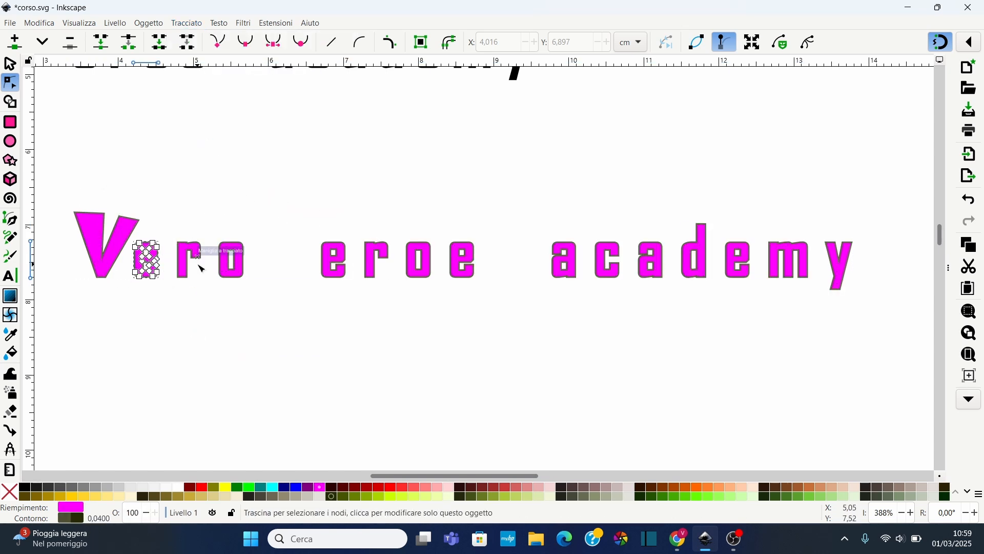
{"action": "left_click", "coordinate": [202, 269]}
{"action": "left_click", "coordinate": [231, 273]}
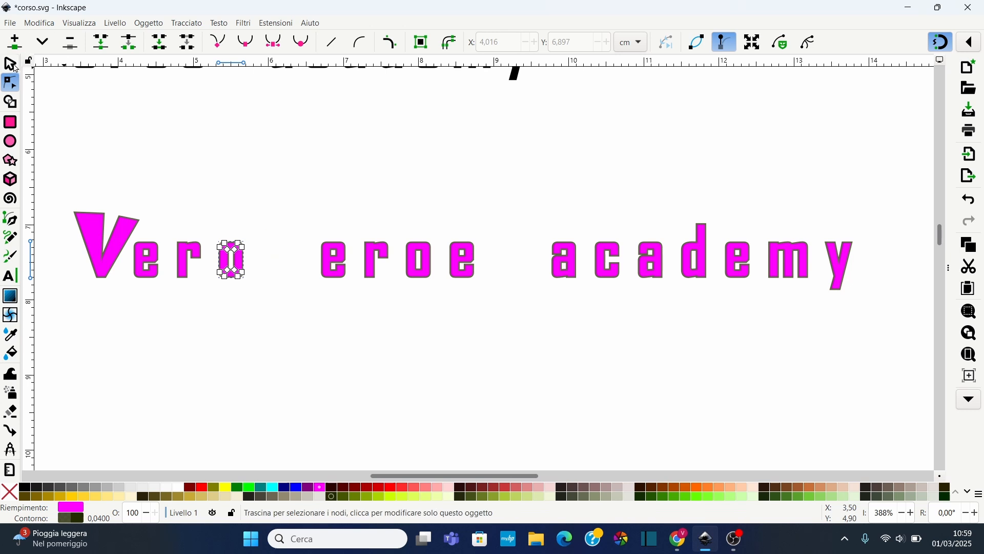
Fill each letter of eroe with a different shade of red from the palette
{"action": "left_click", "coordinate": [16, 67]}
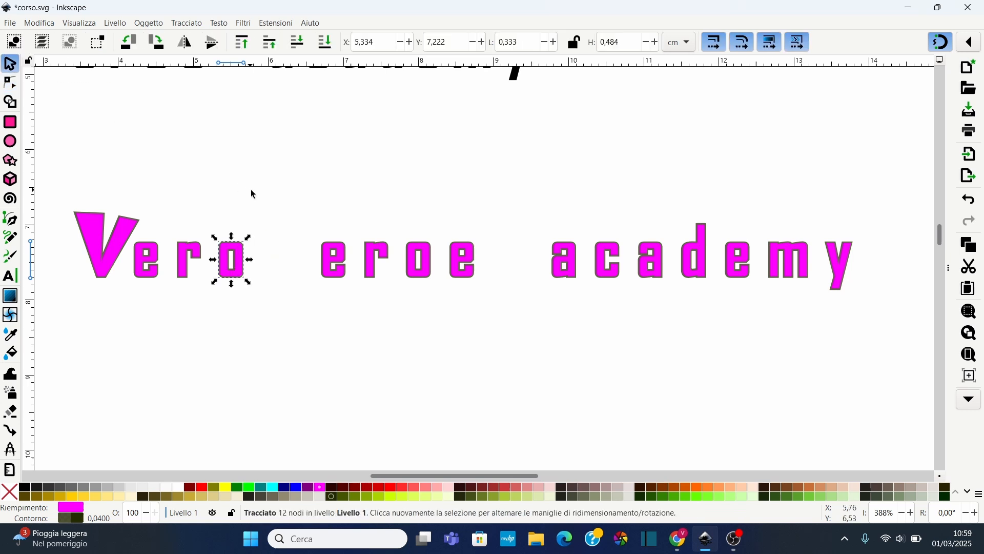
{"action": "left_click", "coordinate": [345, 267]}
{"action": "left_click", "coordinate": [426, 487]}
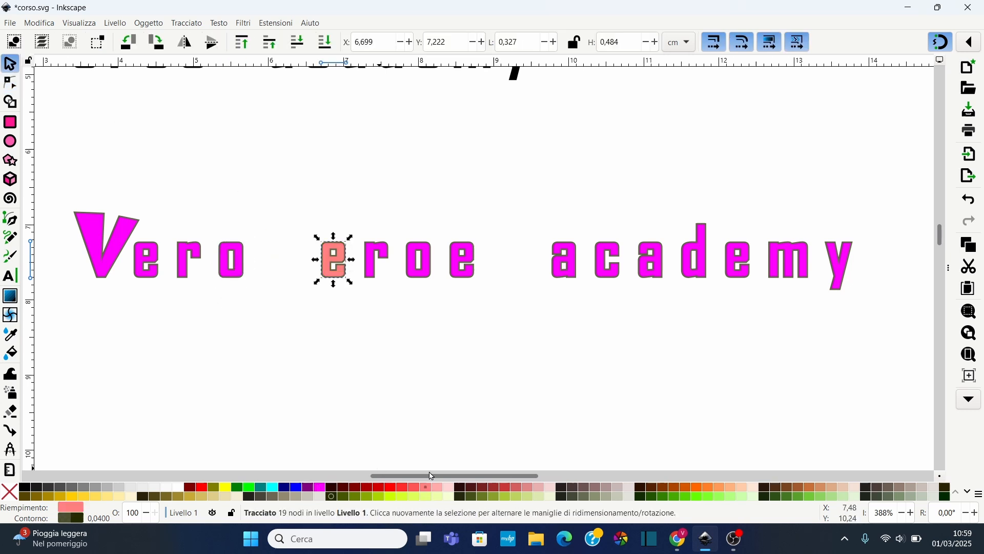
{"action": "left_click", "coordinate": [385, 257]}
{"action": "left_click", "coordinate": [410, 487]}
{"action": "key", "text": "Tab"}
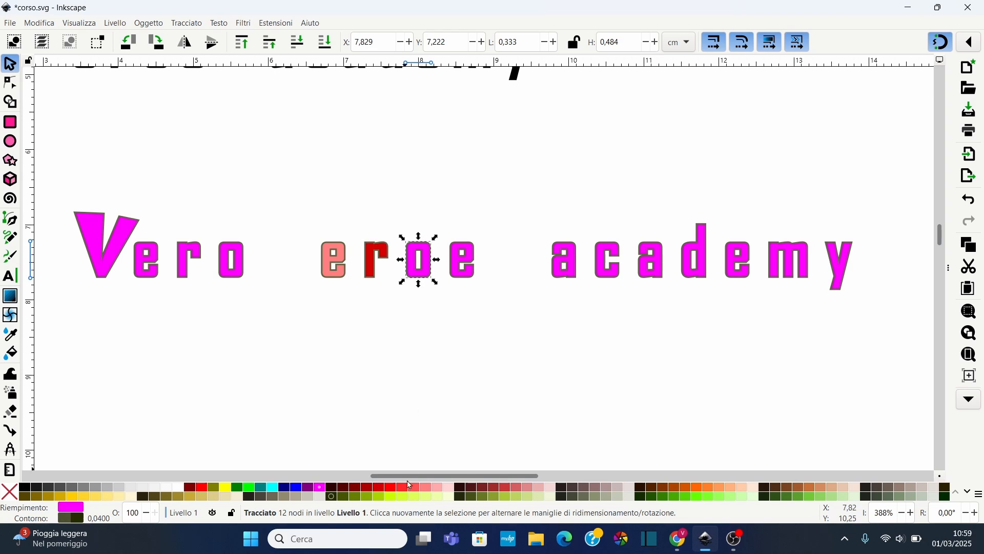
{"action": "left_click", "coordinate": [342, 487]}
{"action": "left_click", "coordinate": [472, 270]}
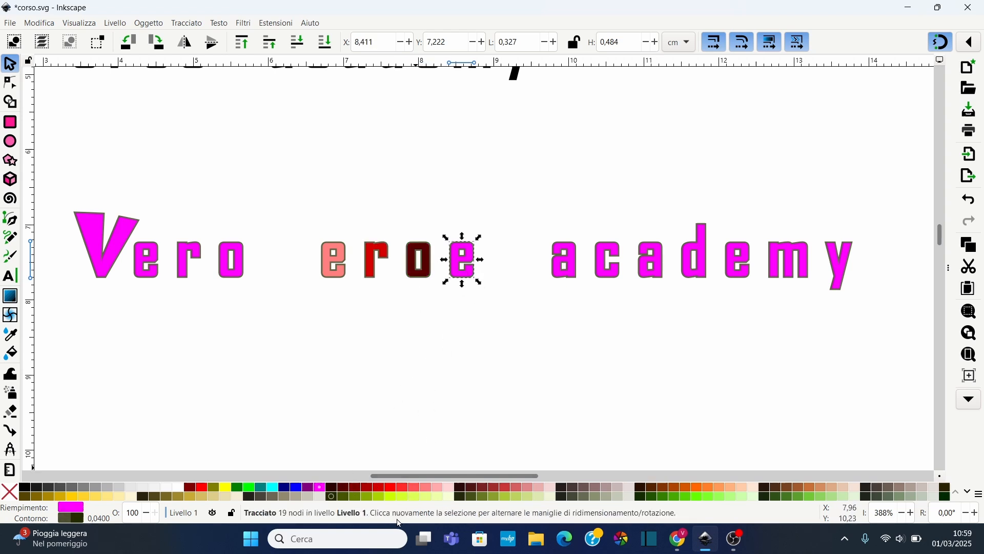
{"action": "left_click", "coordinate": [420, 488]}
{"action": "left_click", "coordinate": [341, 304]}
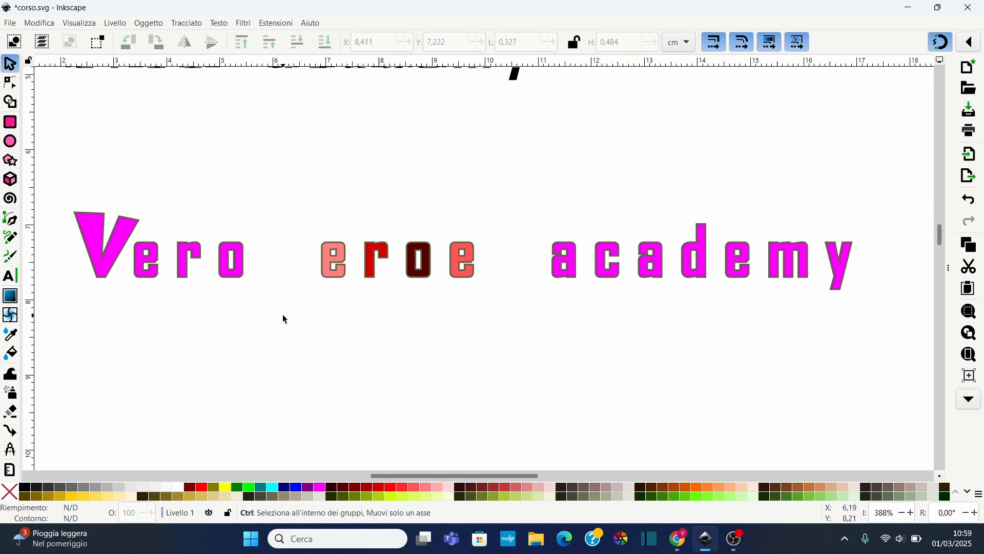
Create a new text reading Vero Eroe Academy below the multicoloured line
{"action": "scroll", "coordinate": [286, 319], "scroll_direction": "down", "scroll_amount": 2, "text": "ctrl"}
{"action": "scroll", "coordinate": [258, 362], "scroll_direction": "down", "scroll_amount": 2}
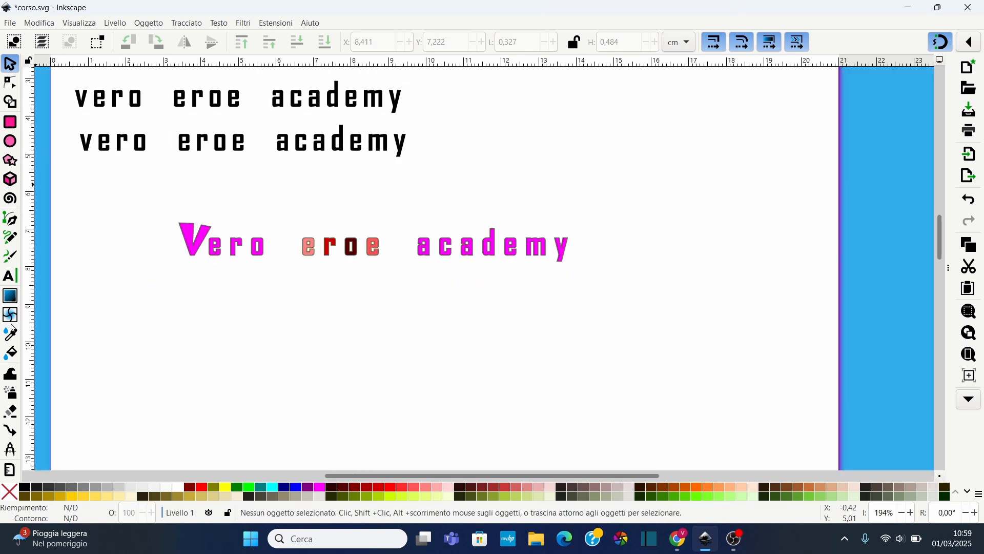
{"action": "left_click", "coordinate": [11, 275]}
{"action": "left_click", "coordinate": [219, 330]}
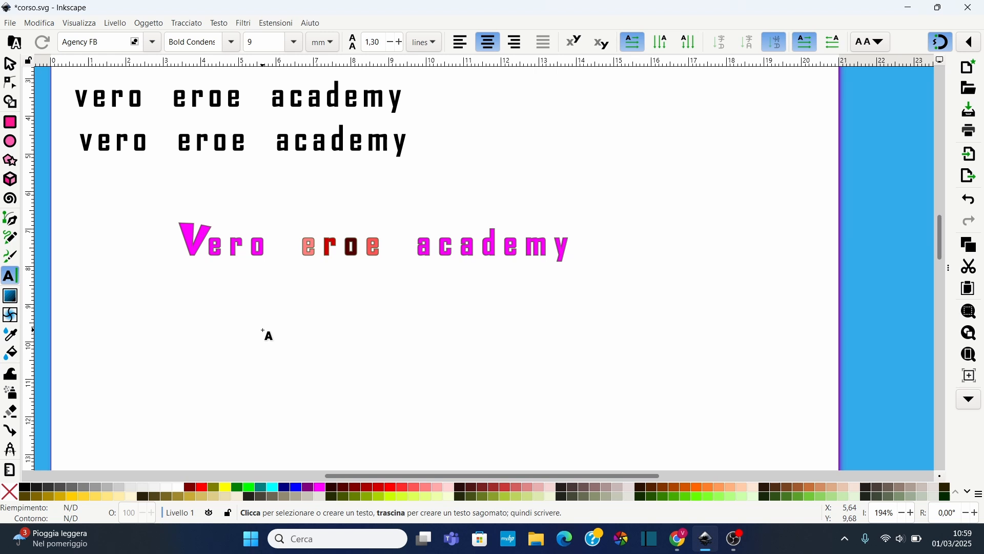
{"action": "type", "text": "Vero Eroe"}
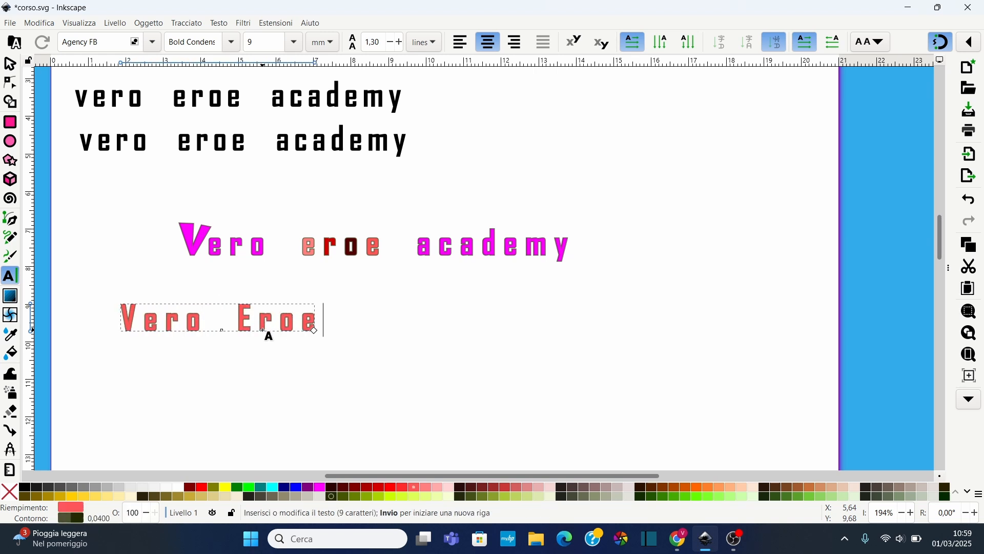
{"action": "type", "text": " Academt"}
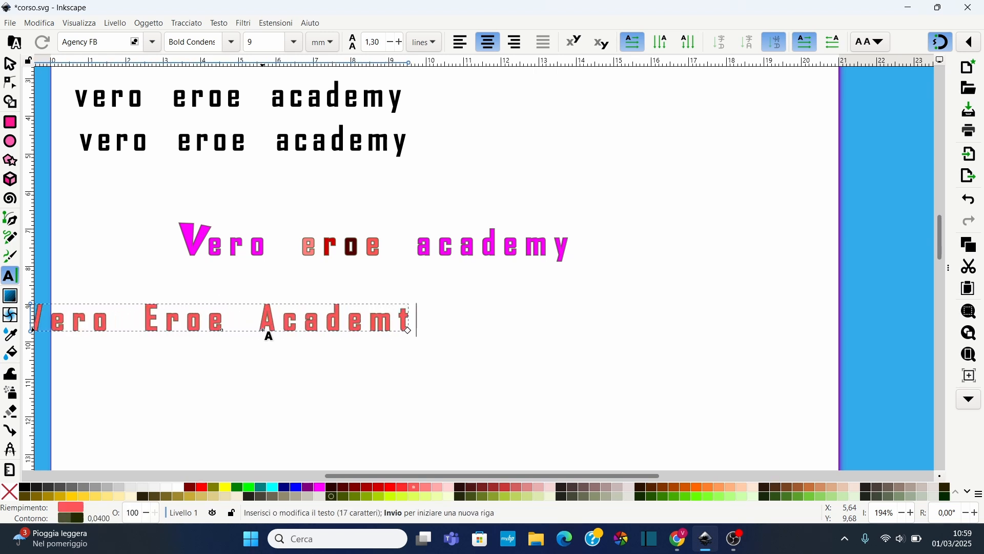
{"action": "key", "text": "BackSpace"}
{"action": "type", "text": "y"}
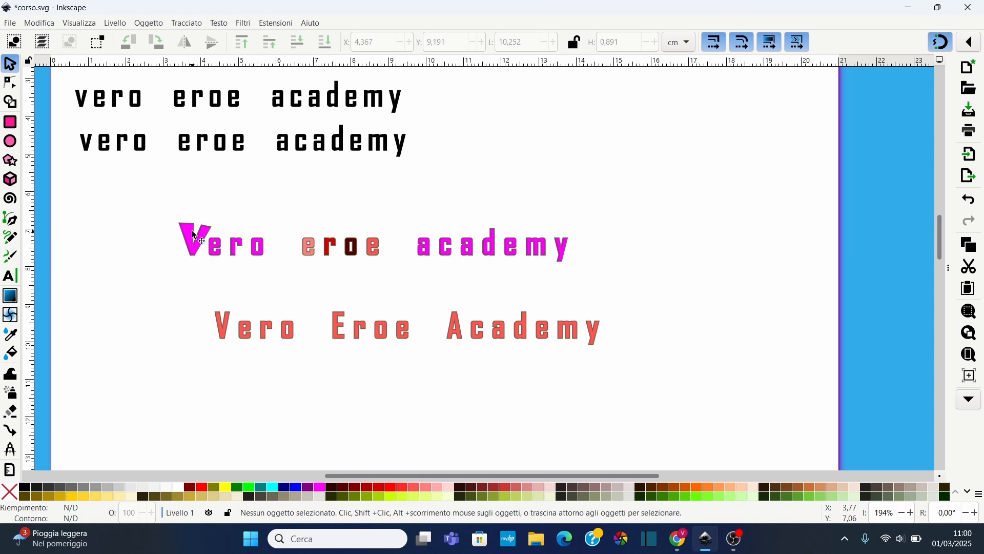
Select single letters of the multicoloured line and switch to the Text tool
{"action": "left_click", "coordinate": [203, 237]}
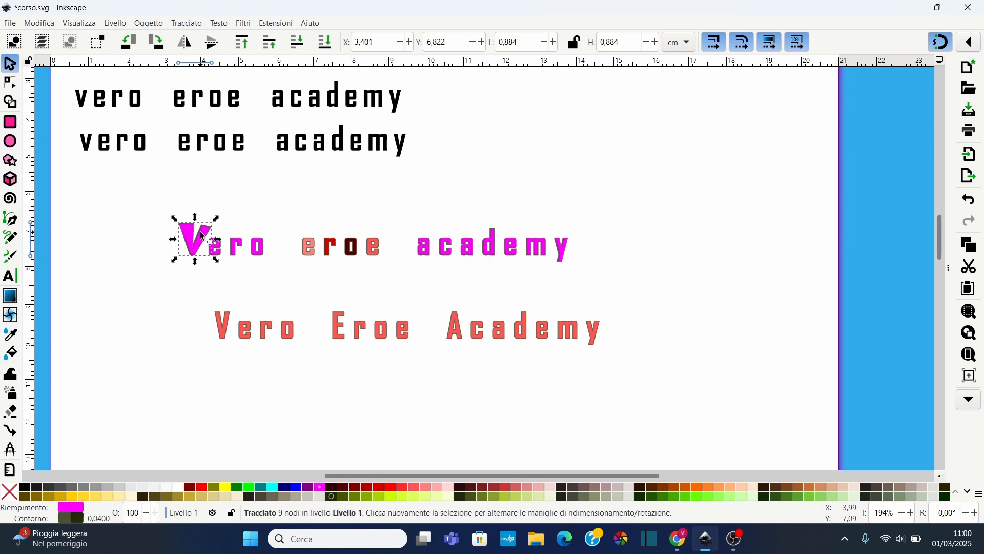
{"action": "left_click", "coordinate": [239, 250]}
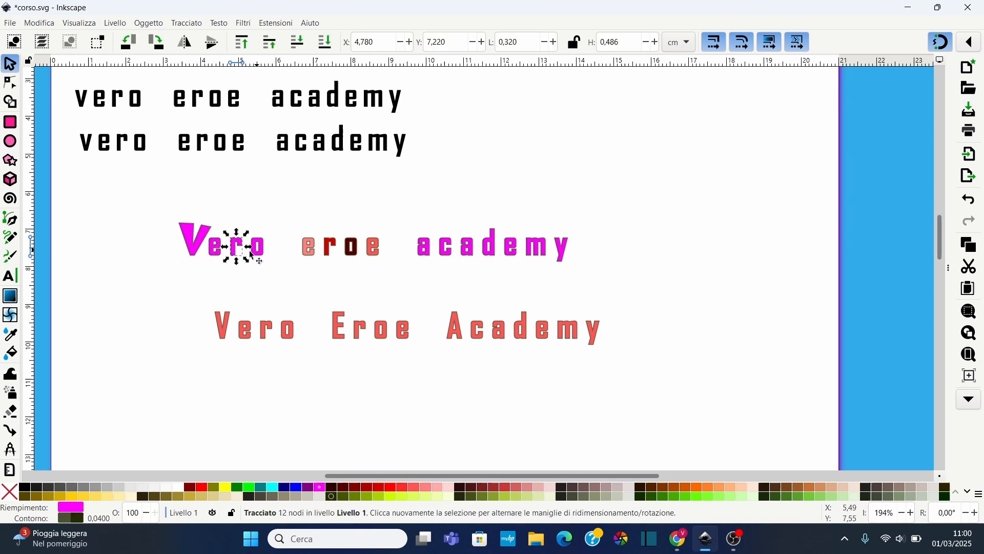
{"action": "left_click", "coordinate": [12, 279]}
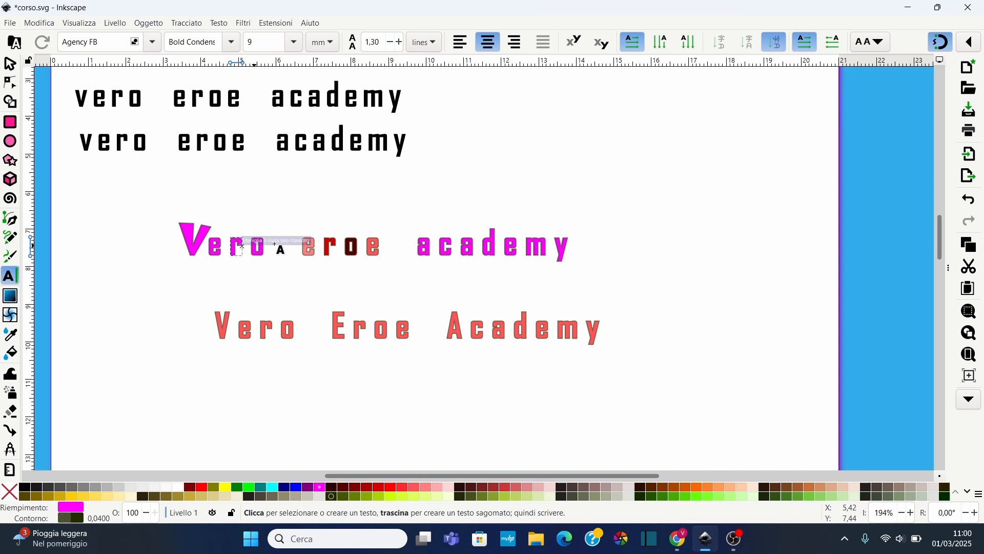
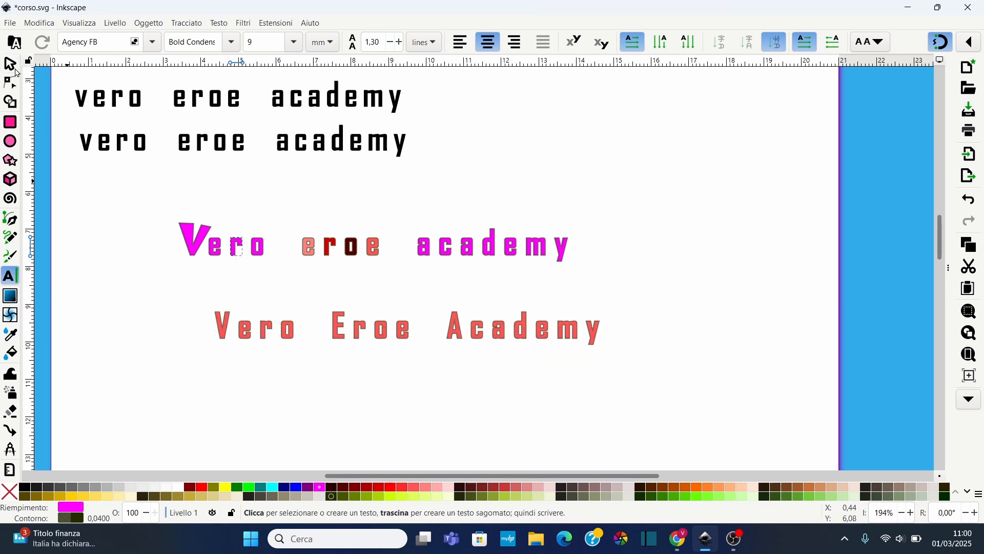
Draw a wavy open Bezier curve below the "Vero Eroe Academy" text and remove its fill
{"action": "left_click", "coordinate": [12, 83]}
{"action": "left_click", "coordinate": [265, 335]}
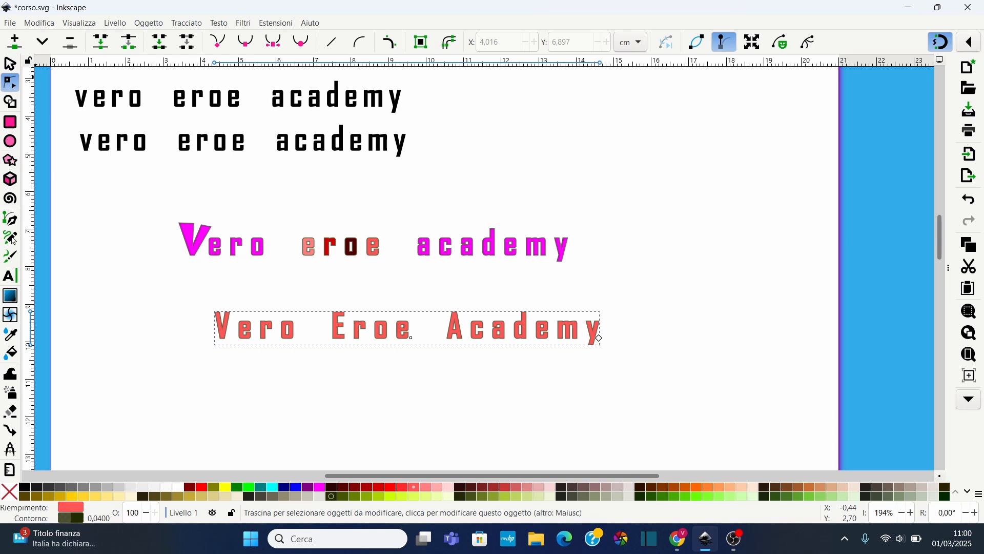
{"action": "left_click", "coordinate": [10, 220]}
{"action": "scroll", "coordinate": [249, 383], "scroll_direction": "down", "scroll_amount": 2}
{"action": "scroll", "coordinate": [164, 432], "scroll_direction": "down", "scroll_amount": 2}
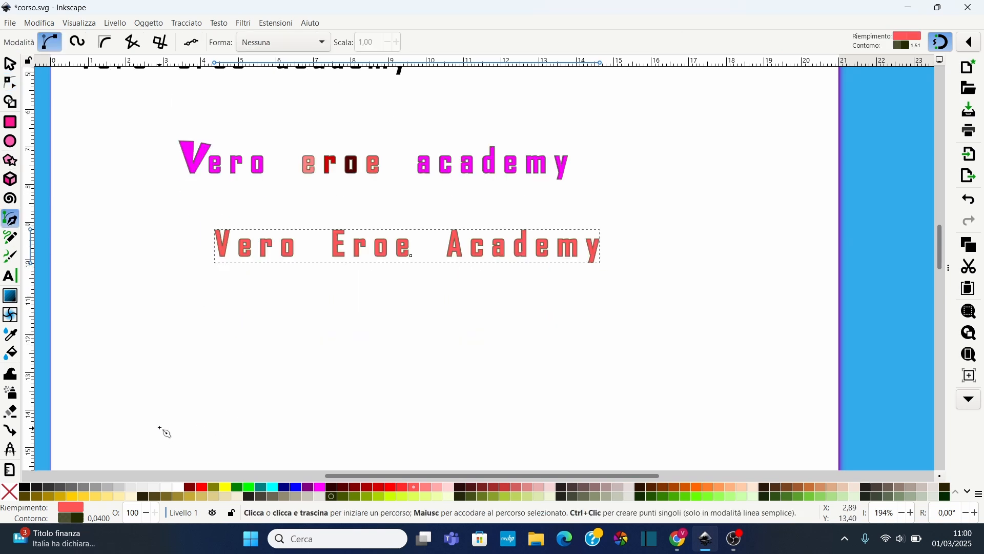
{"action": "scroll", "coordinate": [240, 362], "scroll_direction": "down", "scroll_amount": 1}
{"action": "left_click", "coordinate": [191, 405]}
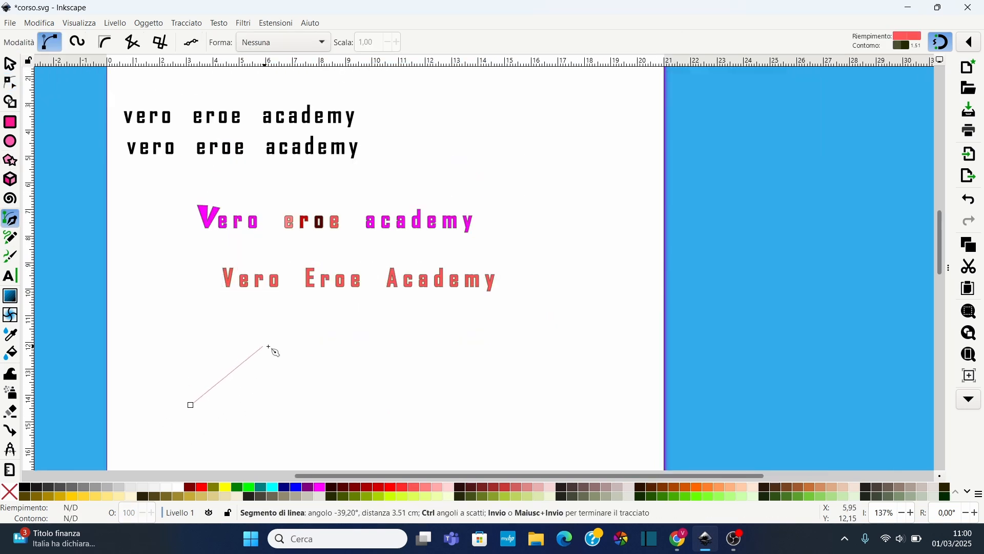
{"action": "left_click_drag", "start_coordinate": [263, 346], "coordinate": [332, 368]}
{"action": "left_click_drag", "start_coordinate": [375, 426], "coordinate": [464, 423]}
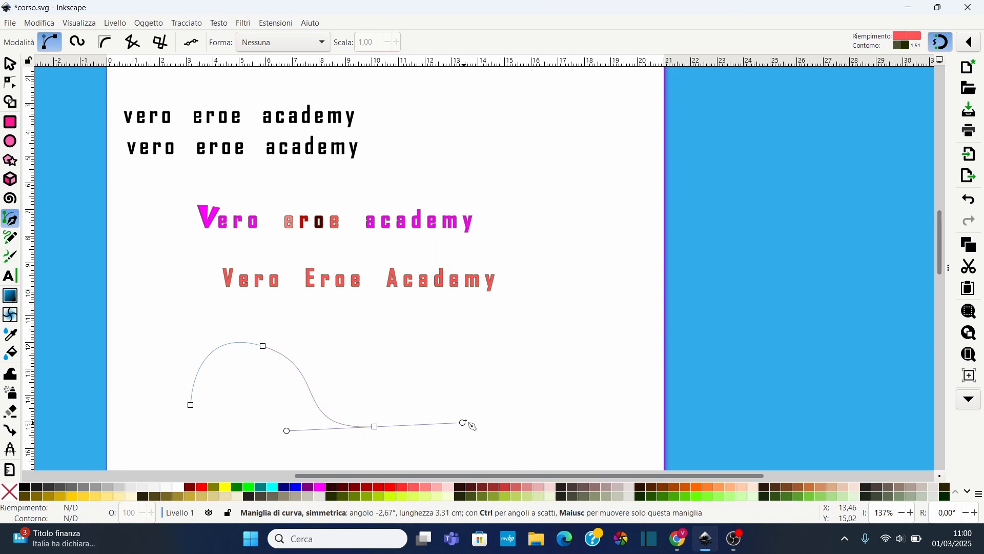
{"action": "left_click_drag", "start_coordinate": [528, 350], "coordinate": [596, 353]}
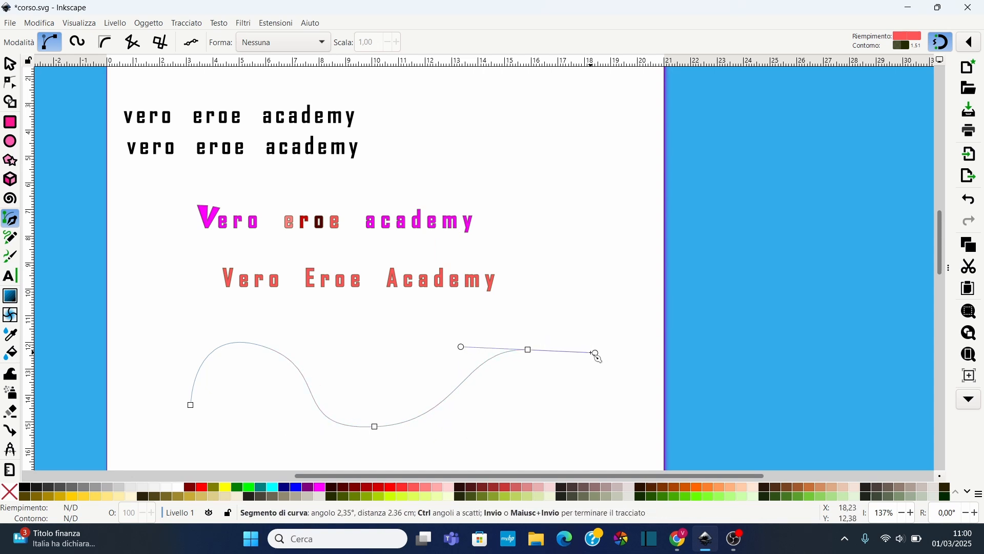
{"action": "key", "text": "Return"}
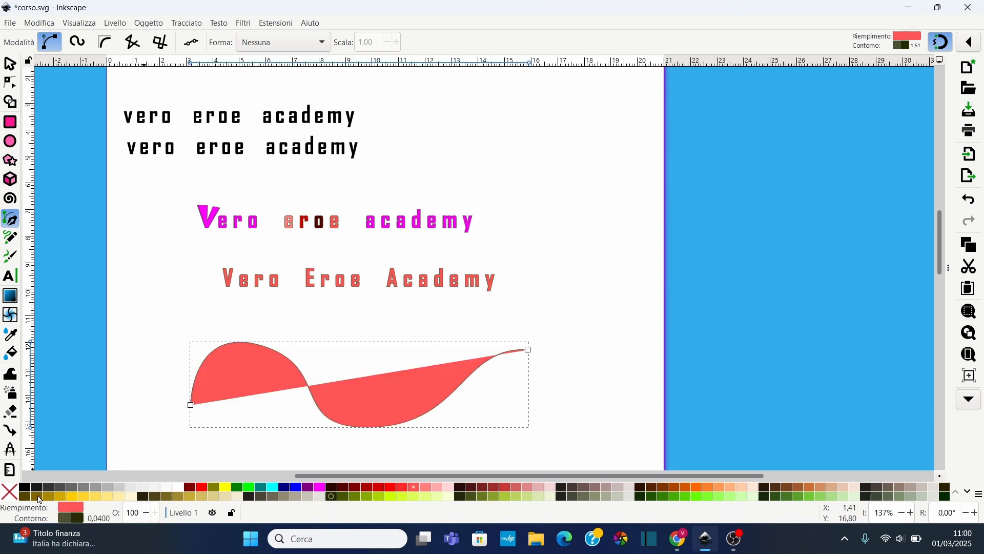
{"action": "left_click", "coordinate": [11, 491]}
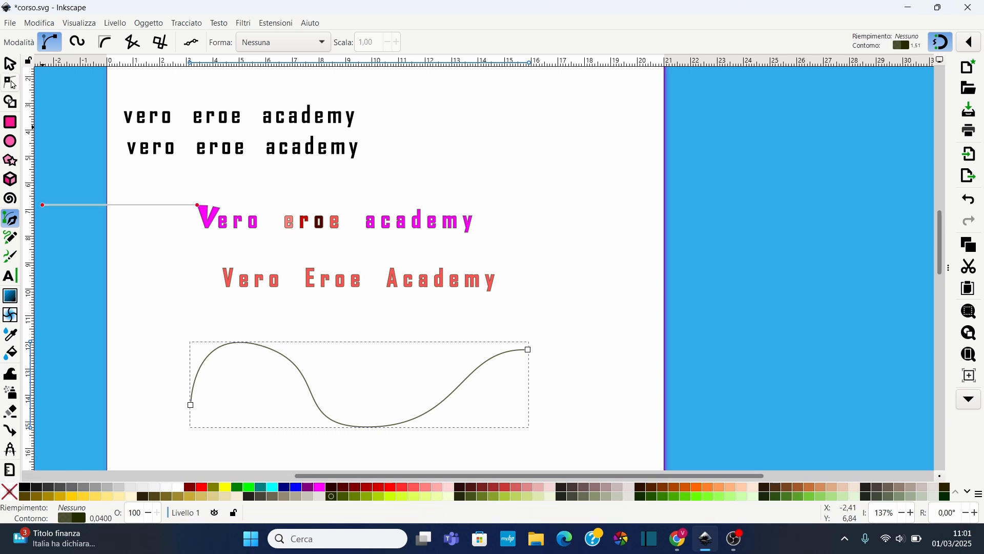
Reshape the curve by adjusting its nodes and handles with the Node tool
{"action": "left_click", "coordinate": [11, 83]}
{"action": "left_click_drag", "start_coordinate": [264, 345], "coordinate": [290, 365]}
{"action": "left_click_drag", "start_coordinate": [376, 429], "coordinate": [392, 429]}
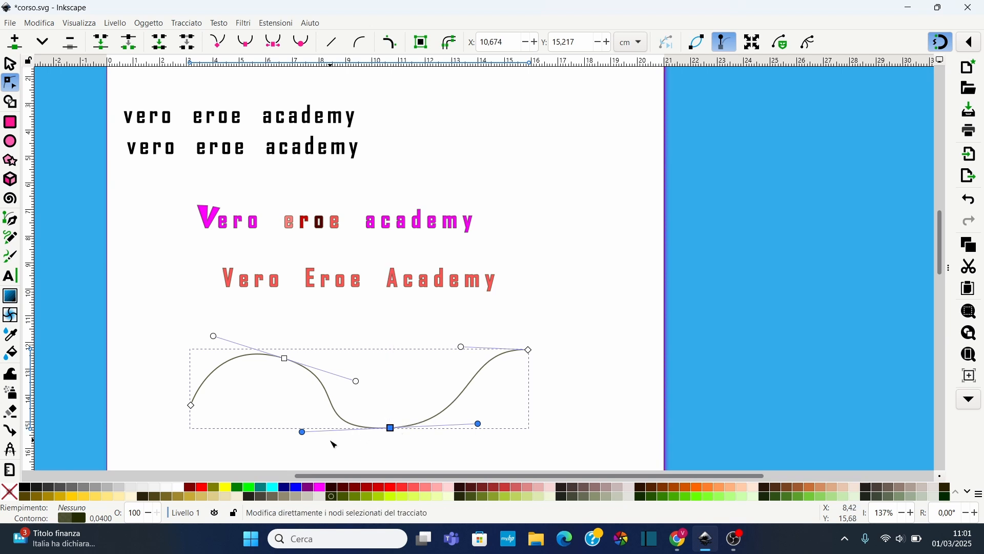
{"action": "left_click_drag", "start_coordinate": [305, 432], "coordinate": [310, 435]}
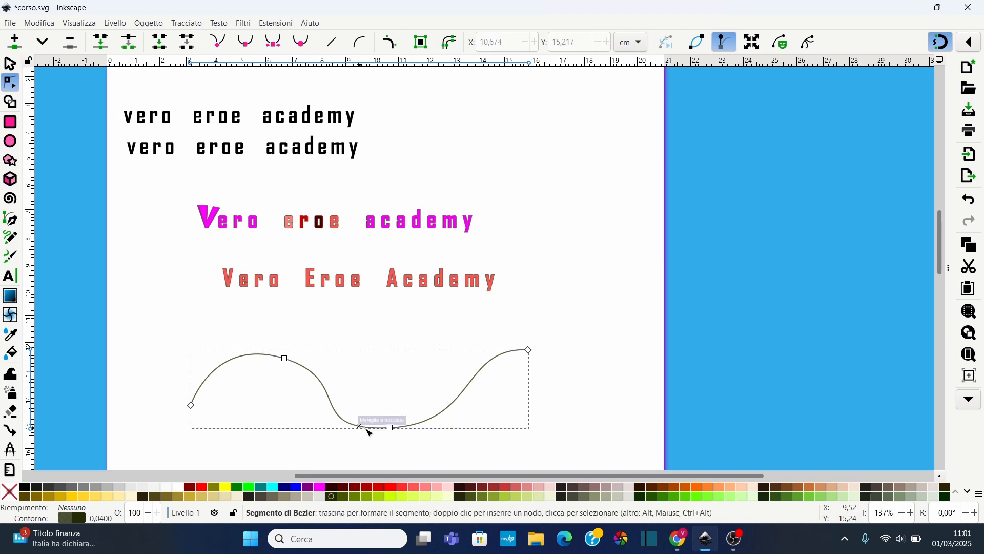
{"action": "left_click", "coordinate": [390, 428]}
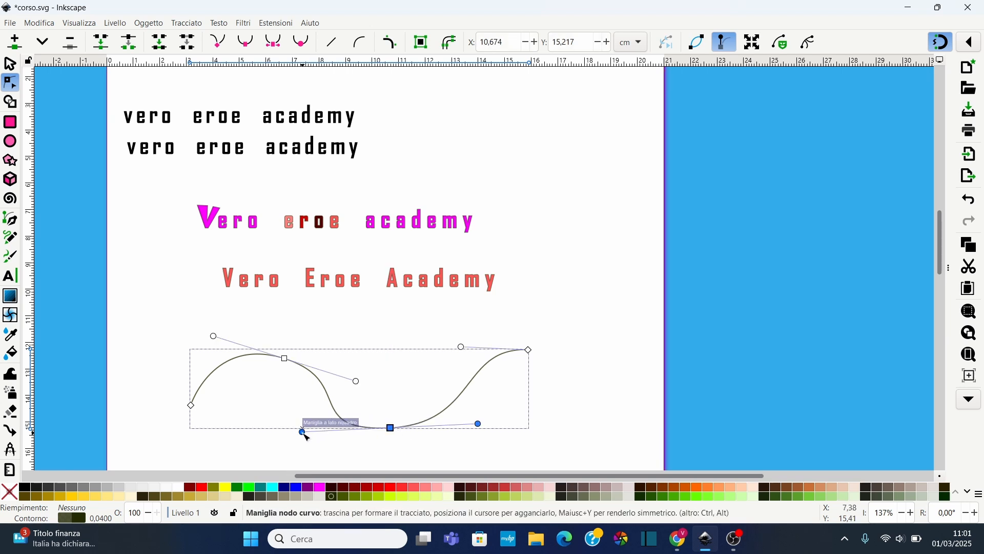
{"action": "left_click_drag", "start_coordinate": [304, 434], "coordinate": [315, 409]}
{"action": "left_click", "coordinate": [411, 308]}
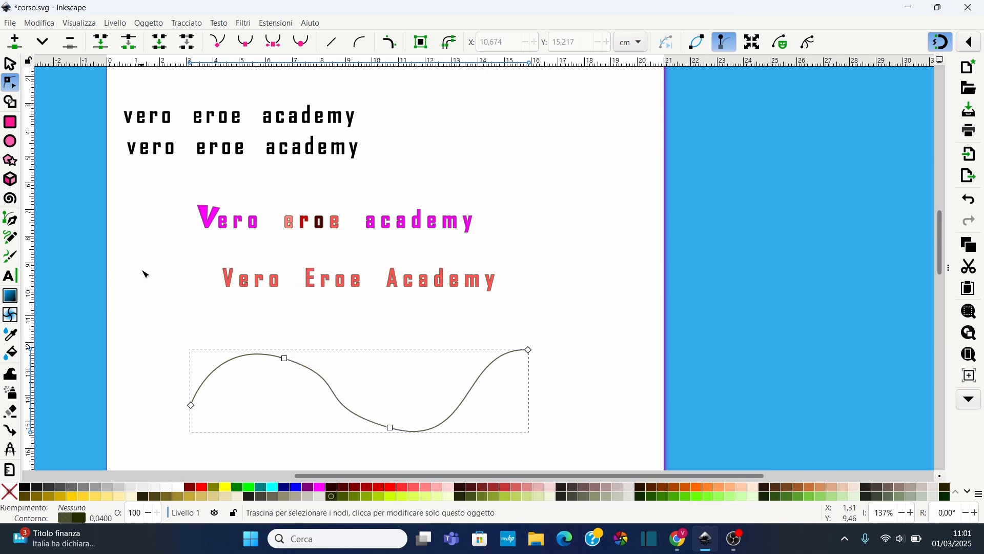
Select the "Vero Eroe Academy" text together with the curve and put the text on the path
{"action": "key", "text": "s"}
{"action": "left_click_drag", "start_coordinate": [153, 253], "coordinate": [632, 457]}
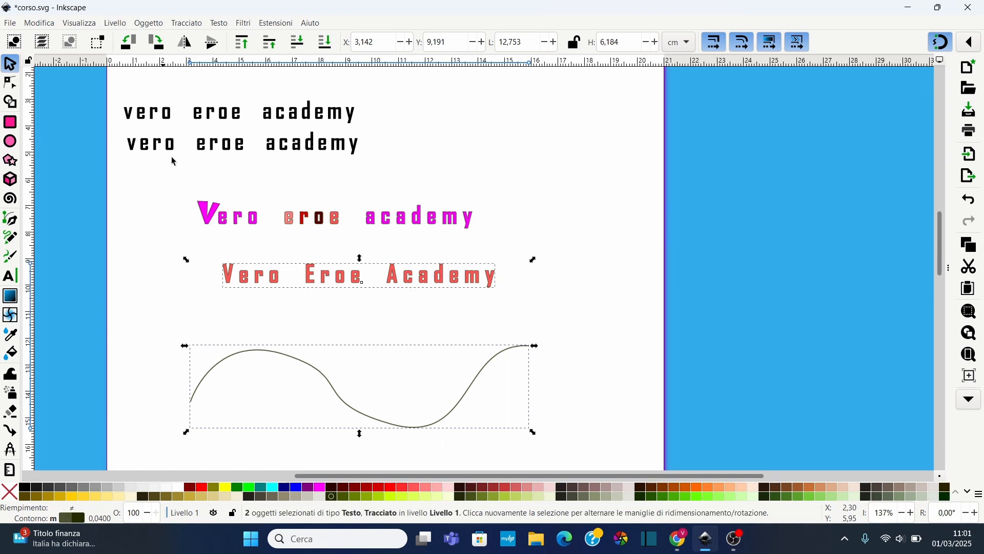
{"action": "left_click", "coordinate": [191, 24]}
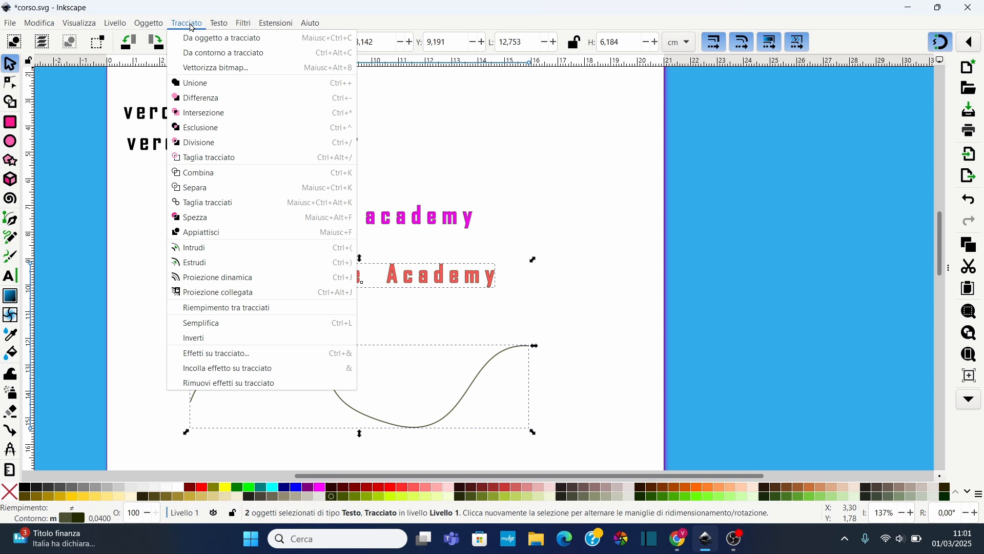
{"action": "left_click", "coordinate": [191, 24]}
{"action": "left_click", "coordinate": [213, 24]}
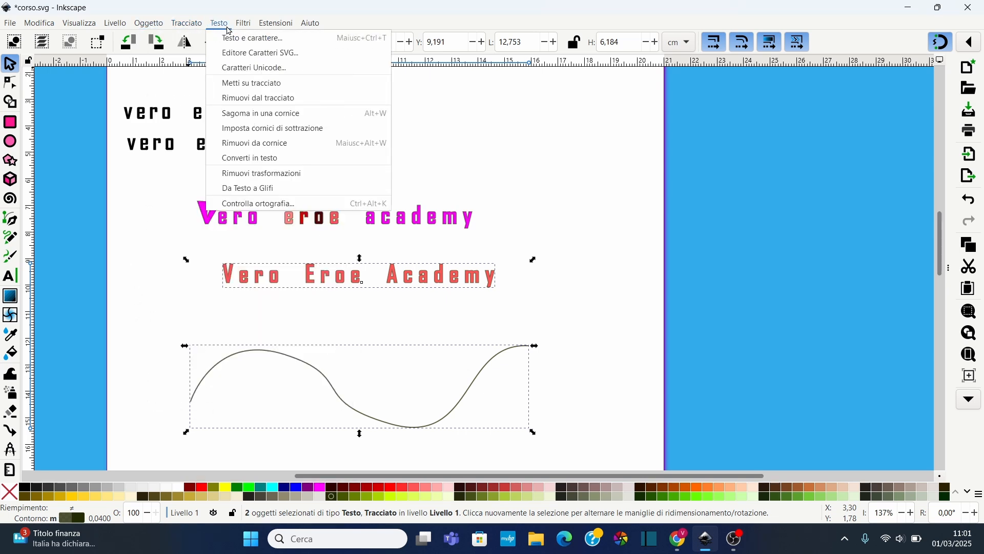
{"action": "left_click", "coordinate": [259, 83]}
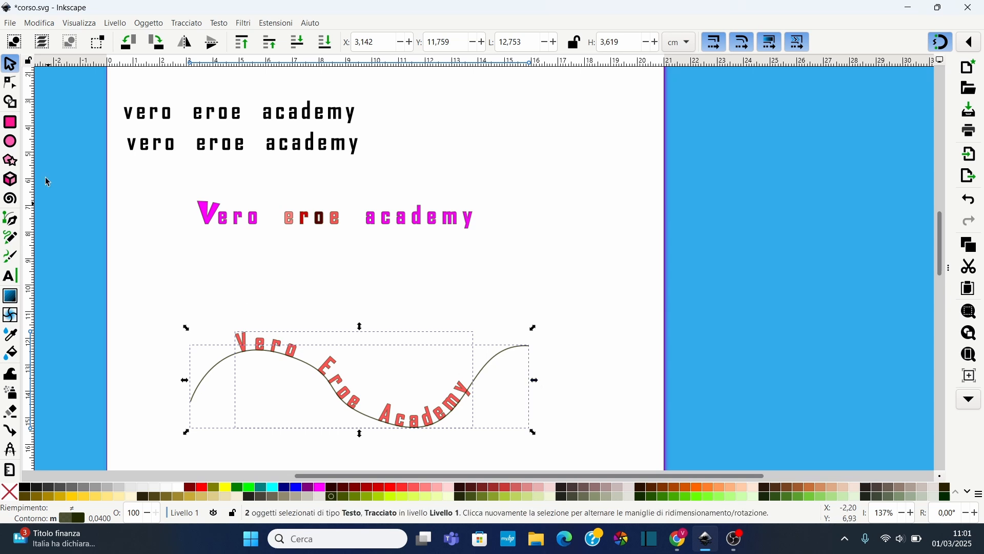
Edit the curve's nodes and handles to change how the text flows along it
{"action": "left_click", "coordinate": [10, 83]}
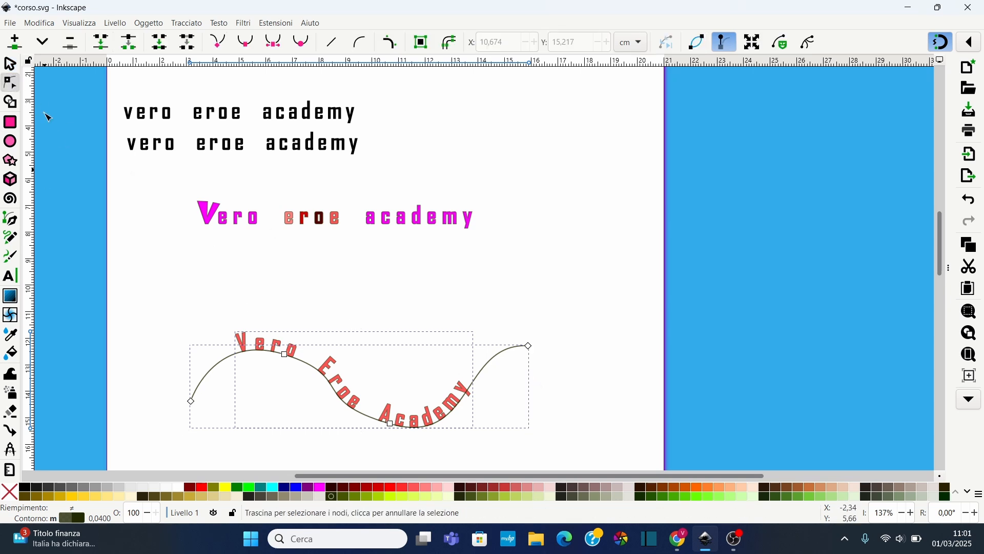
{"action": "left_click_drag", "start_coordinate": [530, 346], "coordinate": [608, 330]}
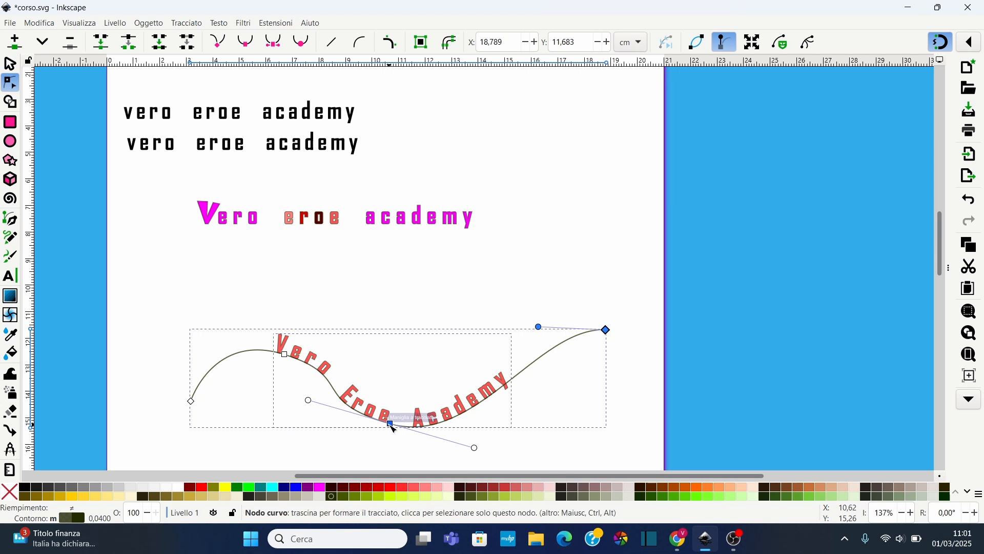
{"action": "mouse_move", "coordinate": [391, 425]}
{"action": "left_mouse_down"}
{"action": "mouse_move", "coordinate": [411, 390]}
{"action": "mouse_move", "coordinate": [371, 401]}
{"action": "mouse_move", "coordinate": [404, 417]}
{"action": "left_mouse_up"}
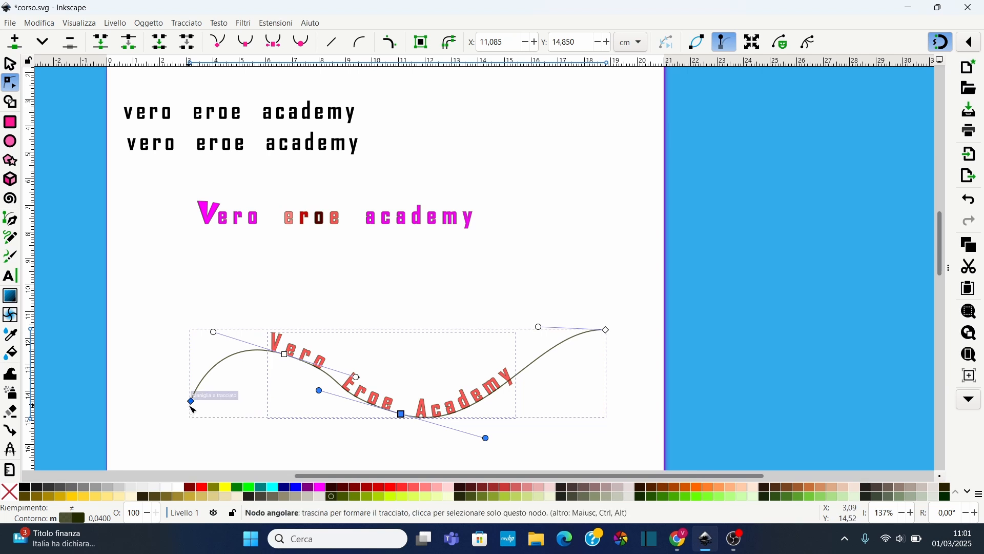
{"action": "left_click_drag", "start_coordinate": [196, 407], "coordinate": [232, 400]}
{"action": "left_click_drag", "start_coordinate": [613, 337], "coordinate": [612, 354]}
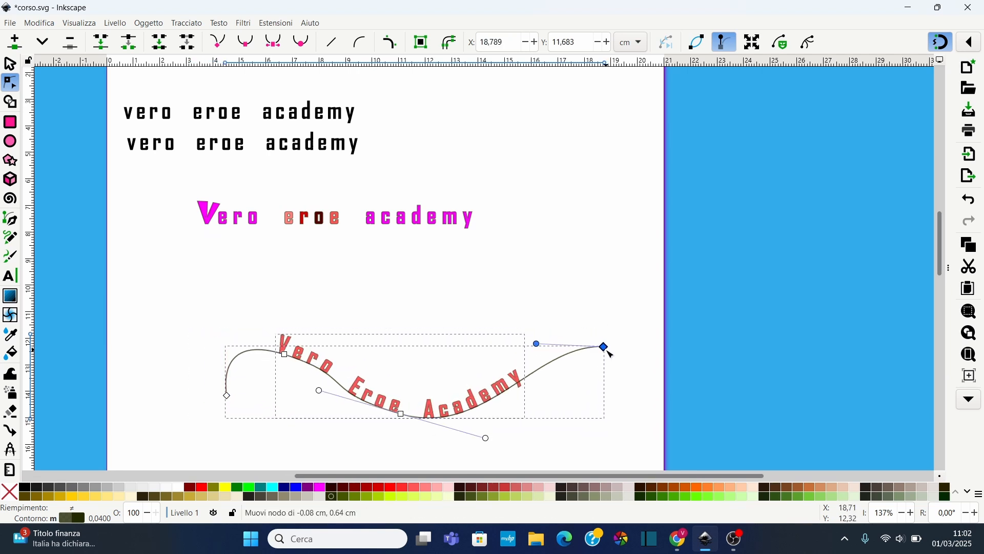
Try removing the text from the path, then undo the removal
{"action": "left_click", "coordinate": [205, 351]}
{"action": "left_click_drag", "start_coordinate": [205, 304], "coordinate": [596, 428]}
{"action": "left_click", "coordinate": [219, 23]}
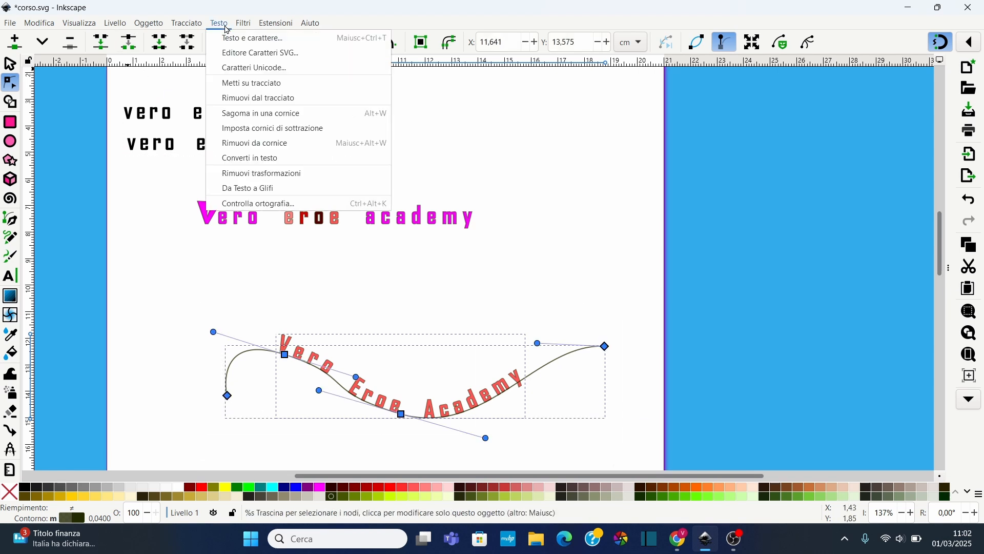
{"action": "left_click", "coordinate": [261, 98]}
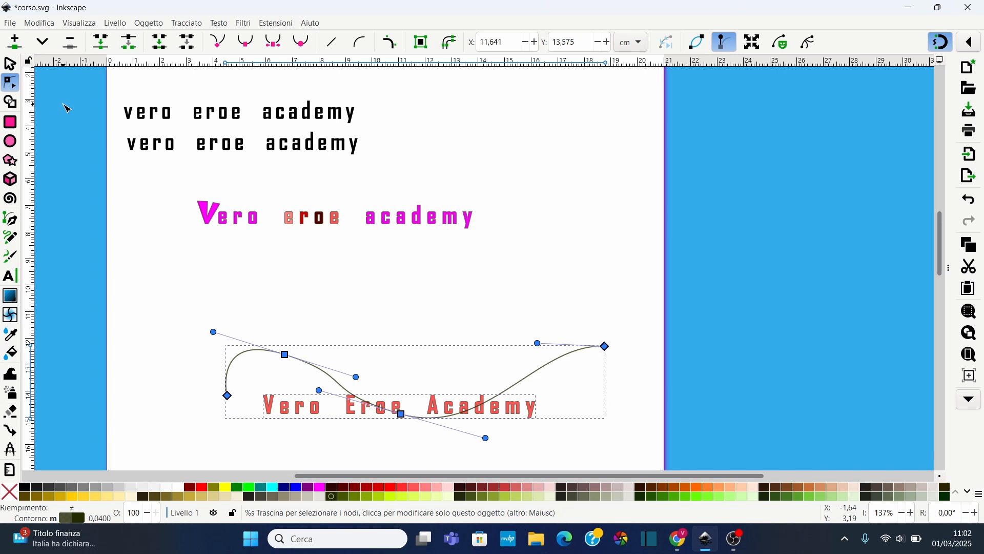
{"action": "key", "text": "ctrl+z"}
Select the curved text and convert it from object to path
{"action": "left_click", "coordinate": [352, 250]}
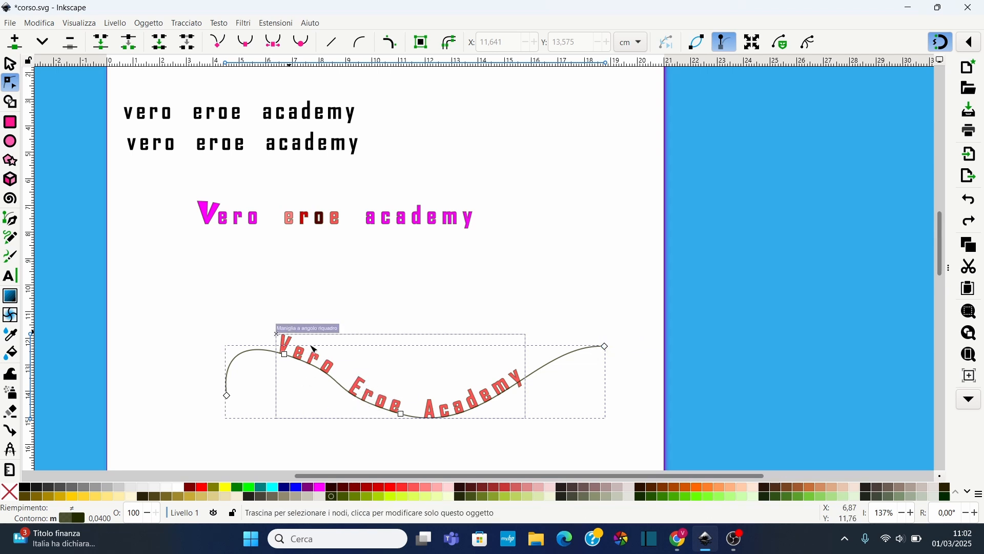
{"action": "left_click", "coordinate": [290, 340]}
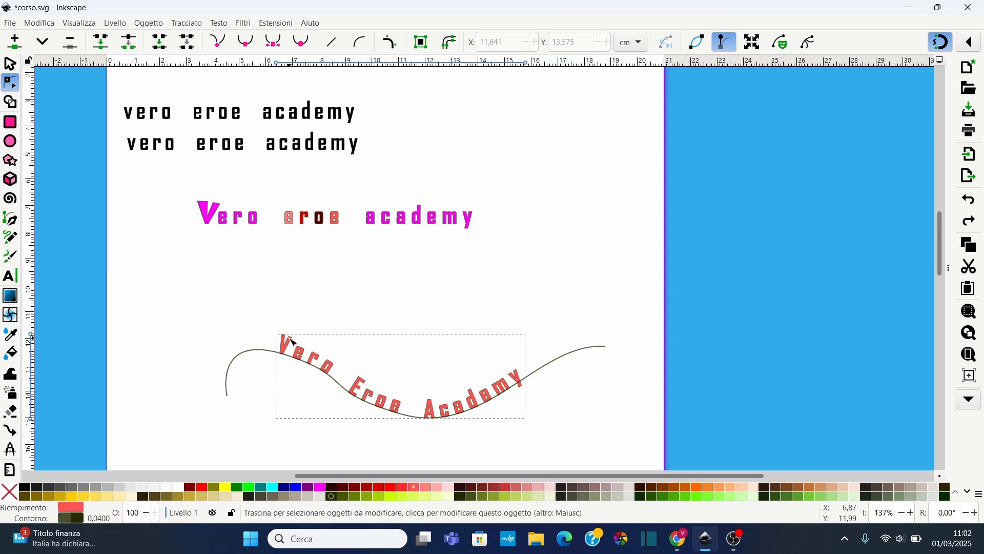
{"action": "left_click", "coordinate": [188, 23]}
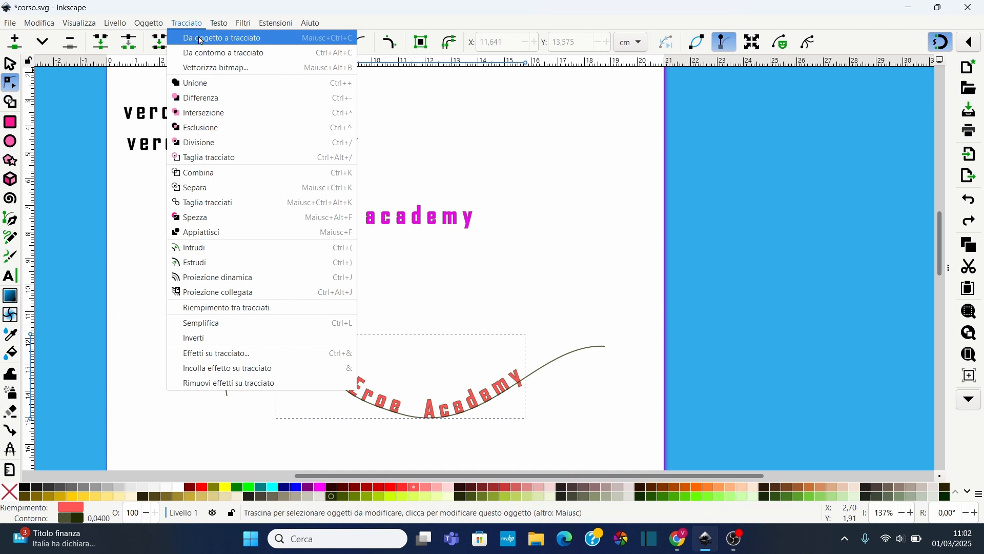
{"action": "left_click", "coordinate": [201, 38]}
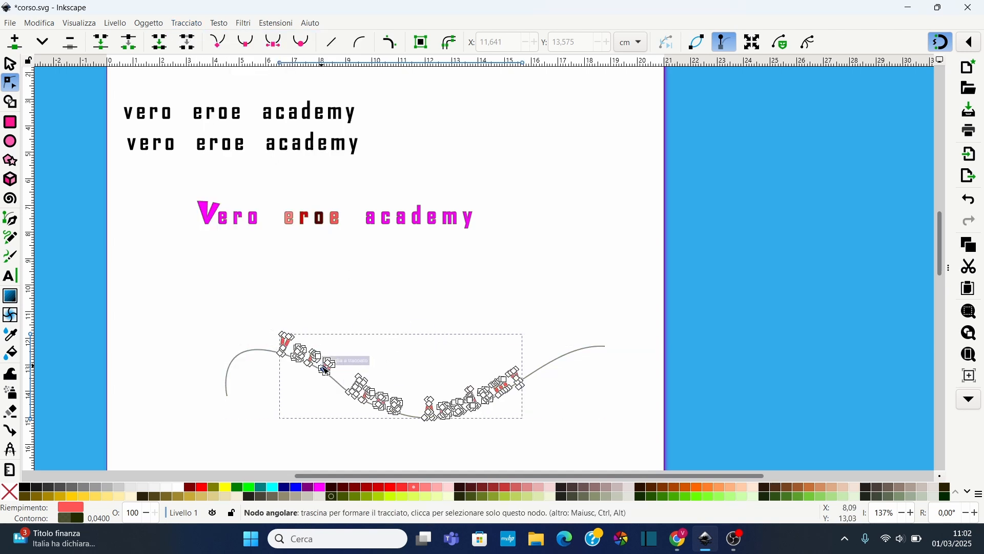
Select the guide curve and delete it
{"action": "left_click", "coordinate": [10, 64]}
{"action": "left_click", "coordinate": [249, 357]}
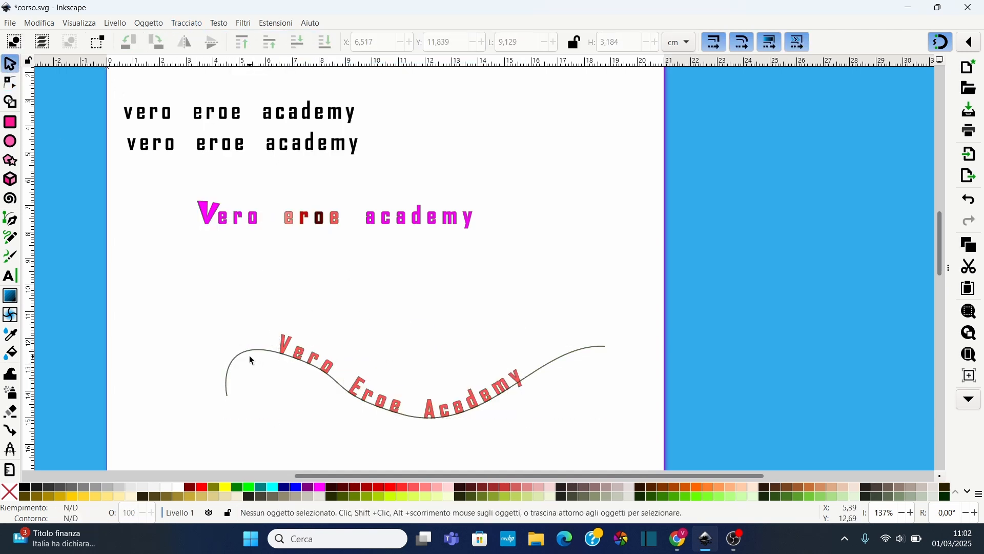
{"action": "left_click", "coordinate": [240, 359]}
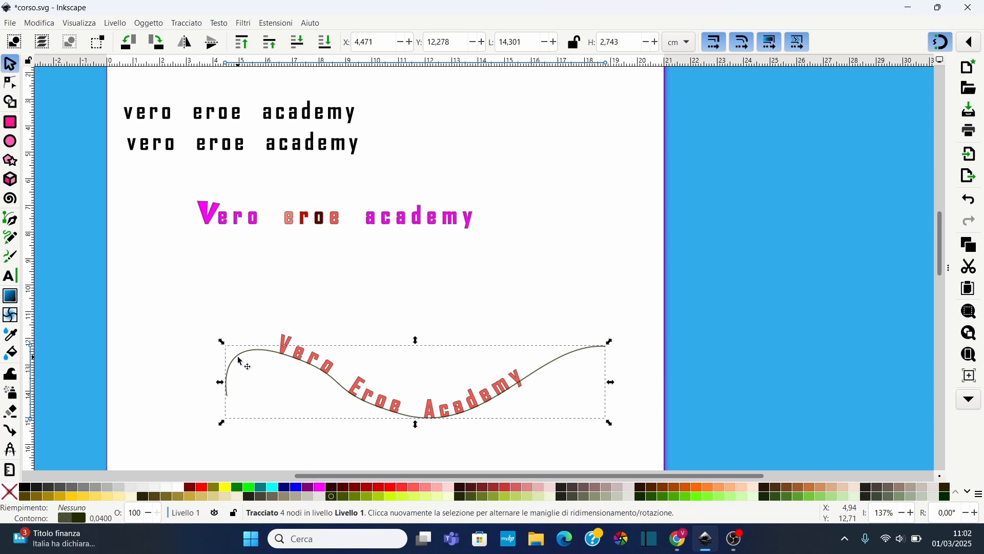
{"action": "key", "text": "Delete"}
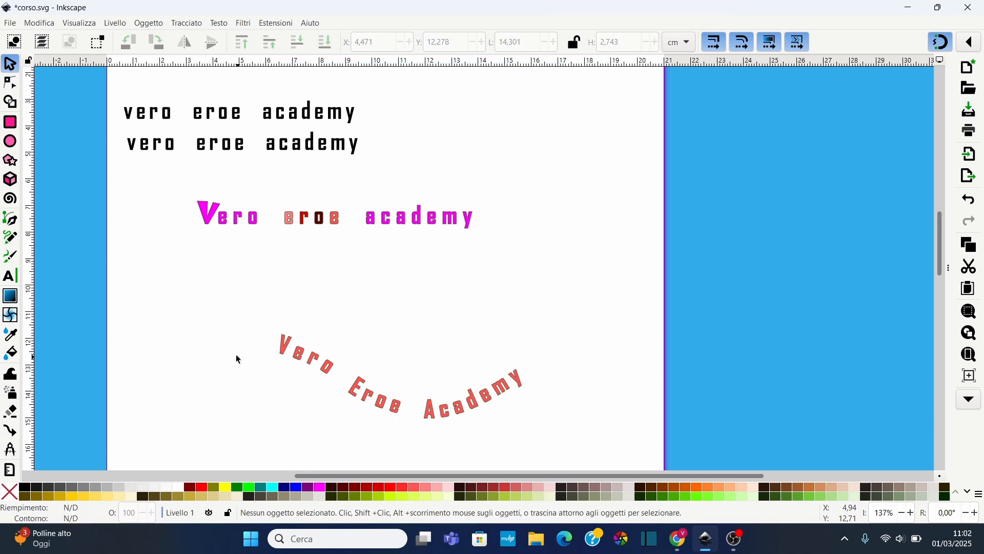
Move the curved text outline upward and scale it to about 7.5 cm wide by 4.5 cm high
{"action": "left_click", "coordinate": [371, 393]}
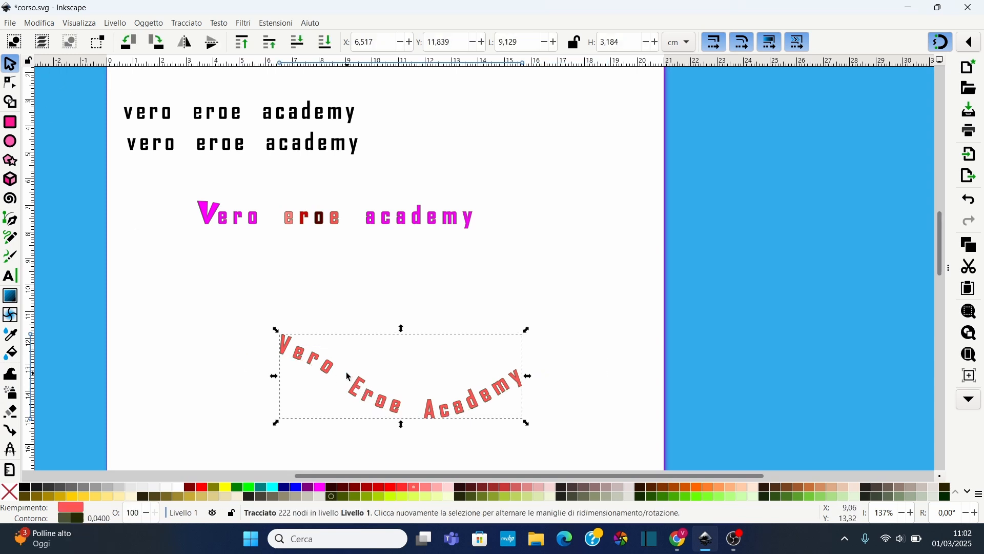
{"action": "left_click_drag", "start_coordinate": [321, 363], "coordinate": [265, 304]}
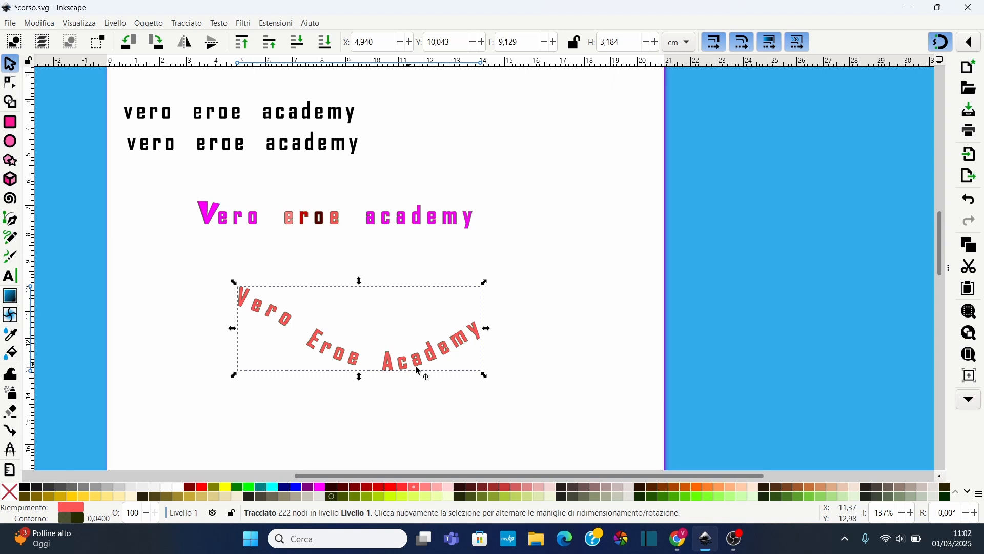
{"action": "left_click_drag", "start_coordinate": [485, 375], "coordinate": [436, 410]}
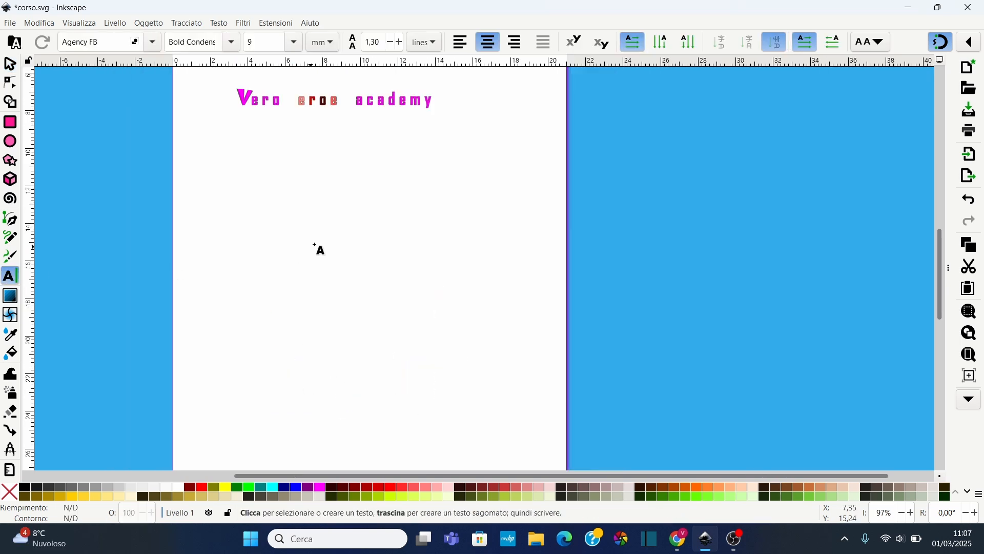
Create a new text object reading "Vero Eroe Academy" on the page
{"action": "left_click", "coordinate": [310, 218]}
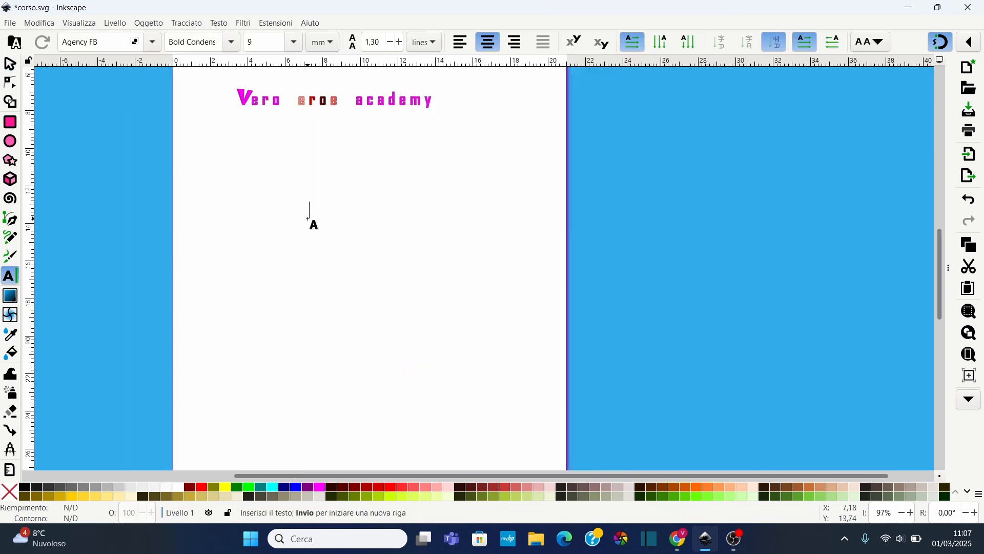
{"action": "type", "text": "Vero"}
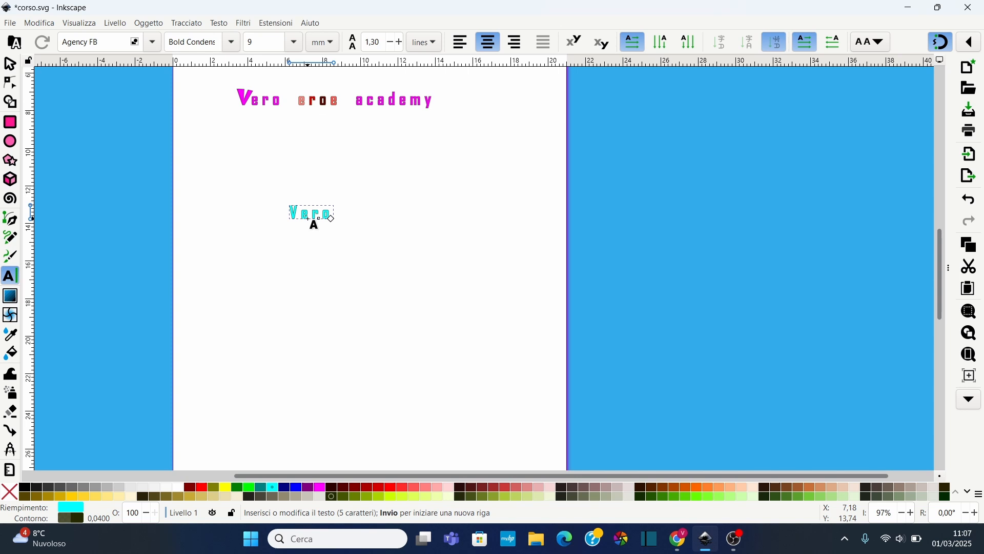
{"action": "type", "text": " Eroe Ac"}
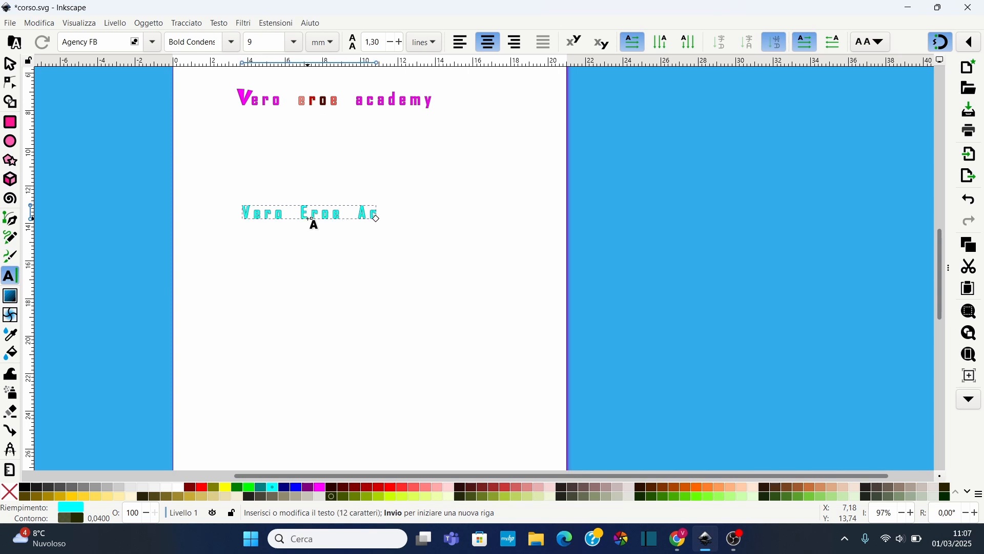
{"action": "type", "text": "ademy"}
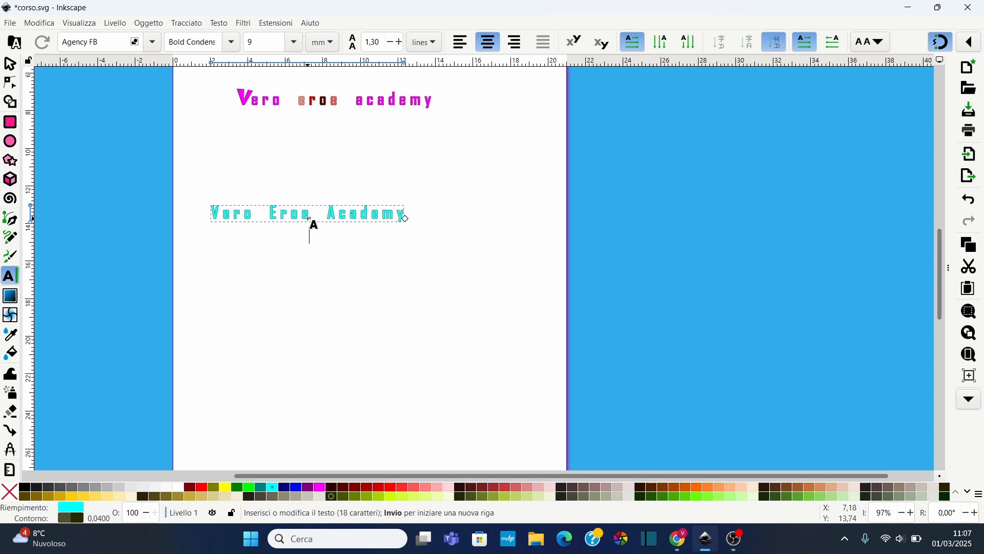
Finish the new text and give it a dark maroon fill
{"action": "key", "text": "Return"}
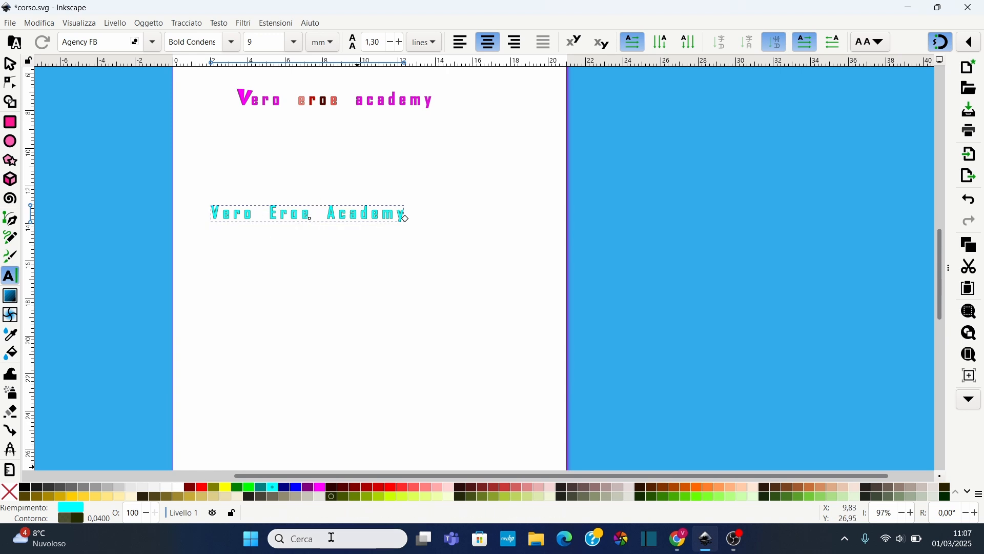
{"action": "left_click", "coordinate": [337, 490]}
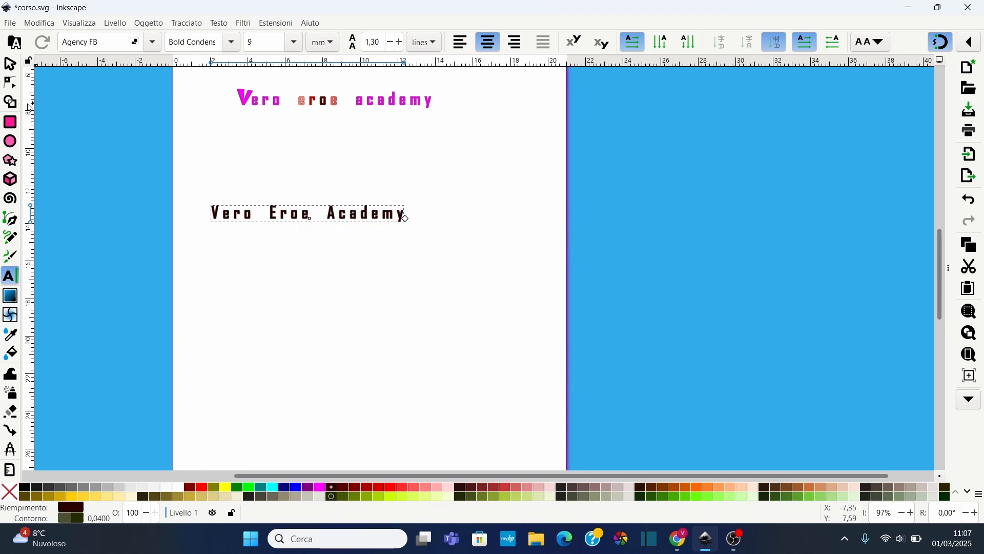
Draw a circle about 9.4 cm by 9 cm below the text and fill it cyan
{"action": "left_click", "coordinate": [11, 144]}
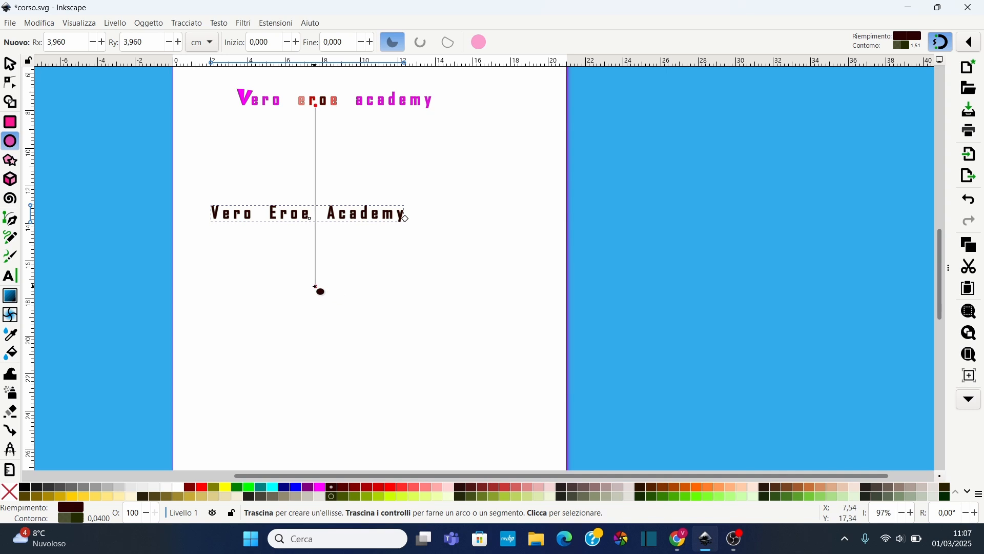
{"action": "left_click_drag", "start_coordinate": [323, 285], "coordinate": [504, 453]}
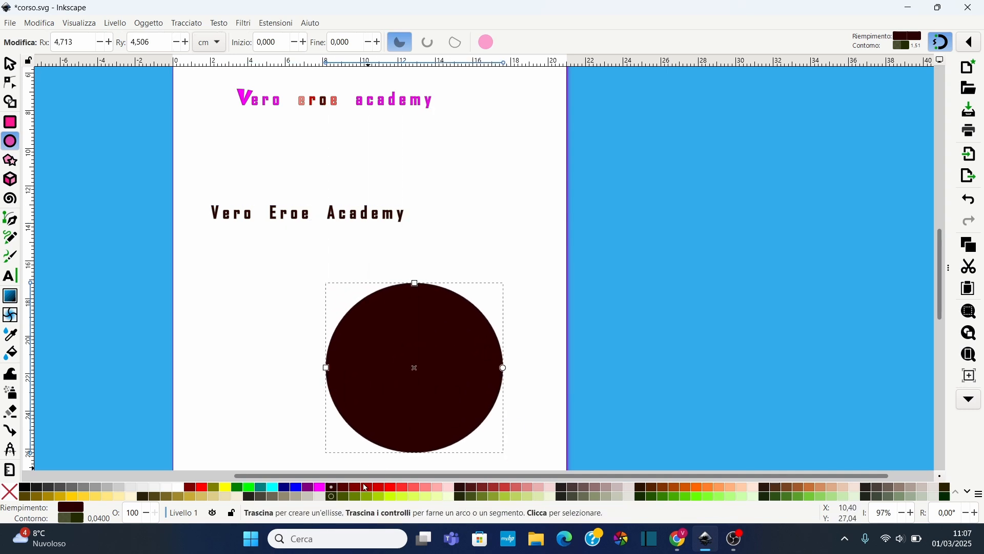
{"action": "left_click", "coordinate": [273, 486]}
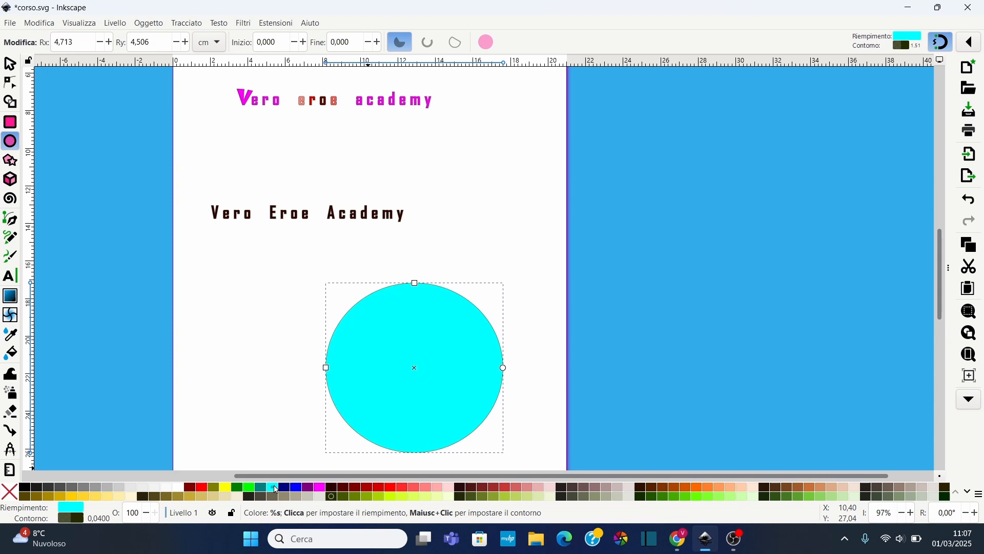
Move the "Vero Eroe Academy" text just above the cyan circle
{"action": "left_click", "coordinate": [10, 64]}
{"action": "scroll", "coordinate": [258, 203], "scroll_direction": "down", "scroll_amount": 2}
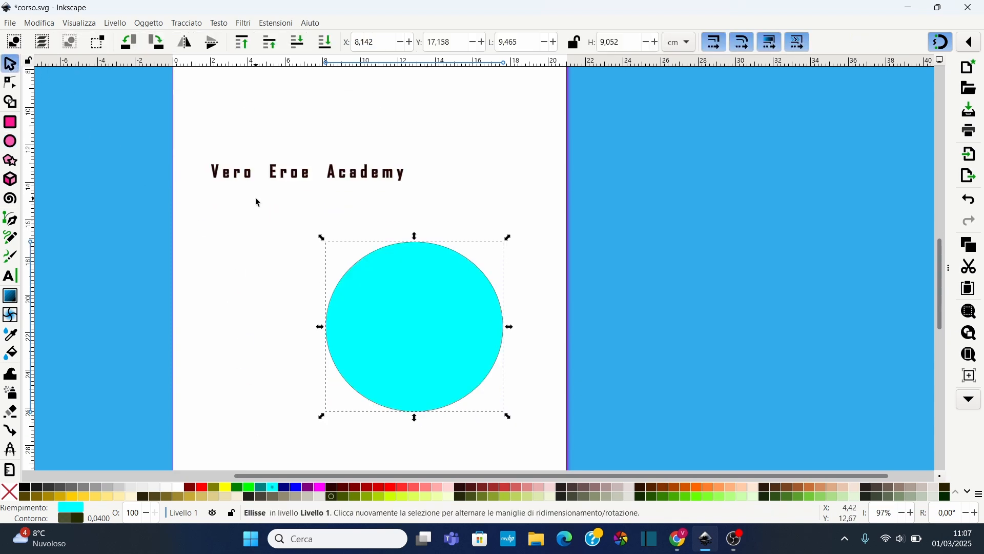
{"action": "left_click", "coordinate": [235, 182]}
{"action": "left_click_drag", "start_coordinate": [235, 182], "coordinate": [365, 216]}
Select the text and the circle together and flow the text into the circle as its frame
{"action": "left_click_drag", "start_coordinate": [267, 165], "coordinate": [537, 433]}
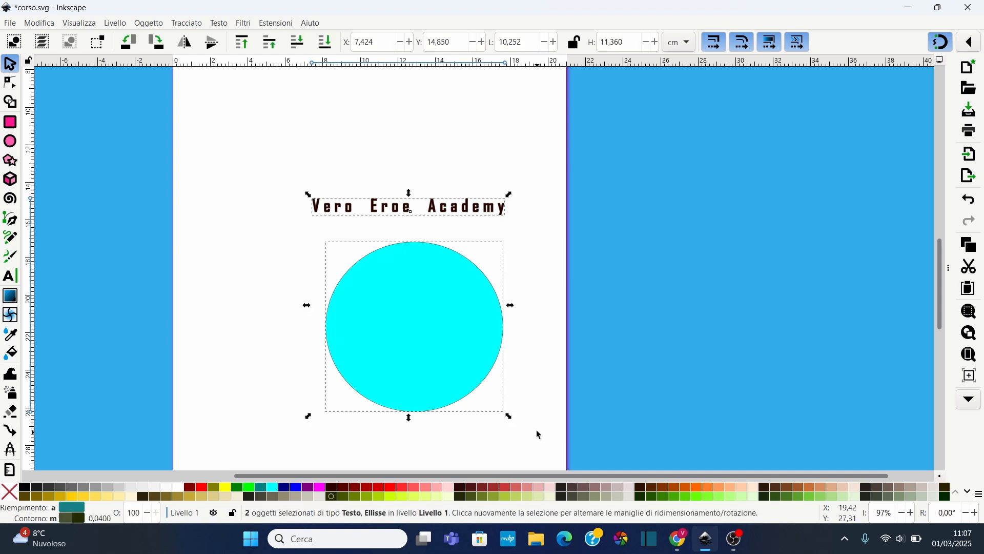
{"action": "left_click", "coordinate": [219, 24]}
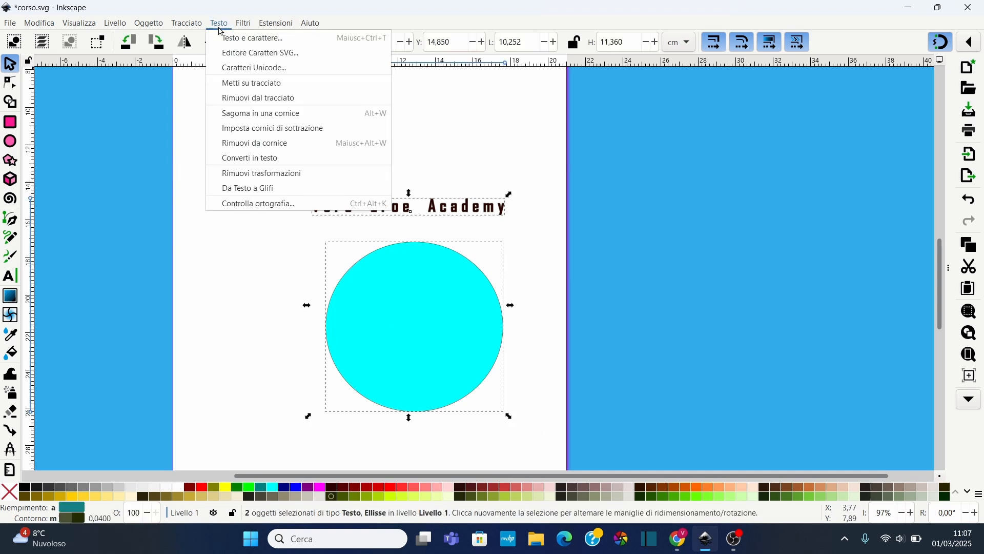
{"action": "left_click", "coordinate": [261, 113]}
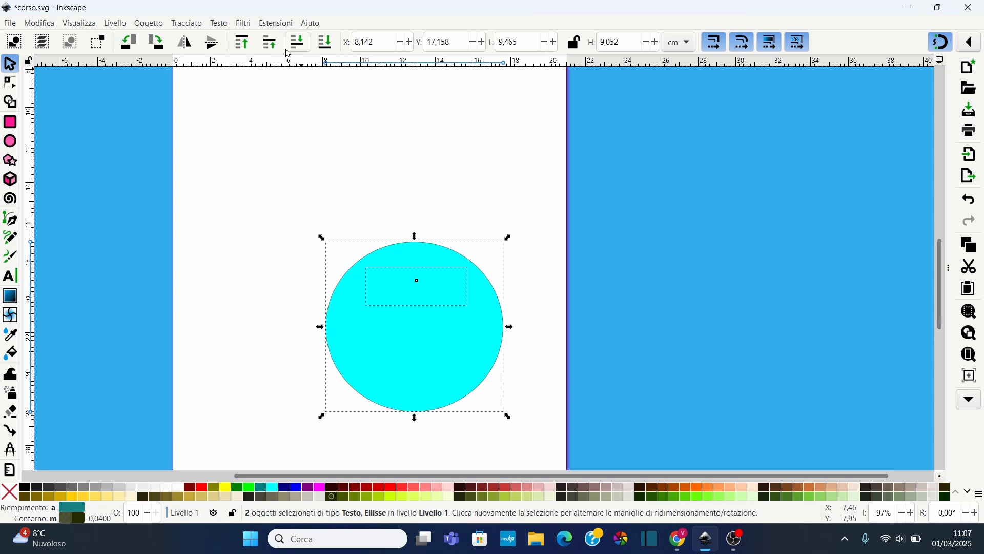
Select the circle and lower it to the bottom so the flowed text sits on top
{"action": "left_click", "coordinate": [435, 217]}
{"action": "left_click", "coordinate": [481, 380]}
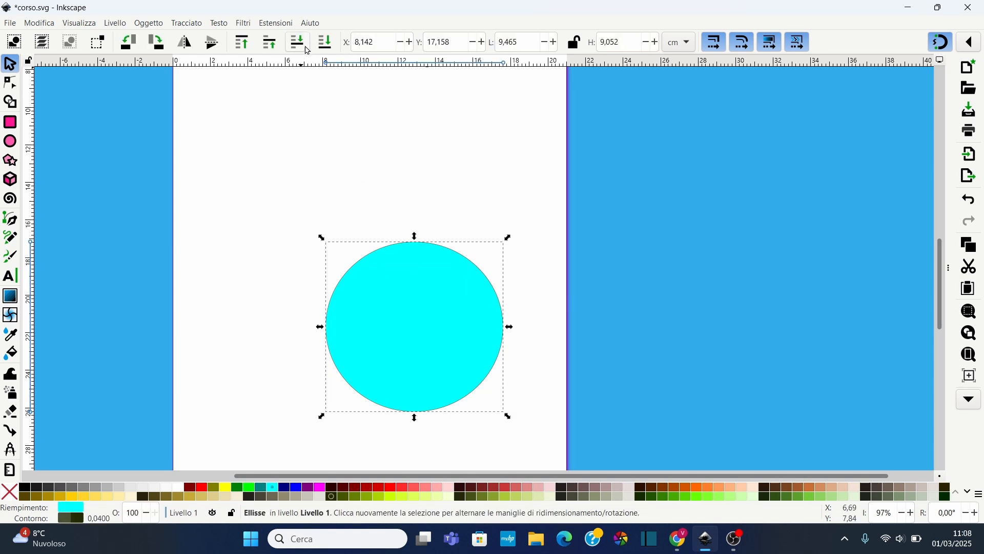
{"action": "left_click", "coordinate": [325, 42]}
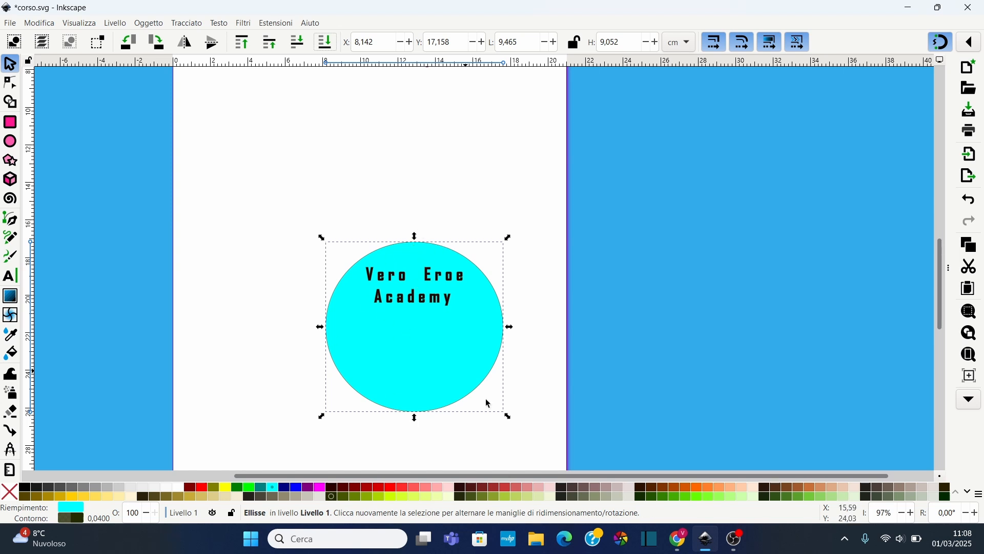
Scale the circle frame down to about 7.3 cm by 6.8 cm
{"action": "left_click_drag", "start_coordinate": [509, 415], "coordinate": [463, 370]}
{"action": "left_click", "coordinate": [493, 337]}
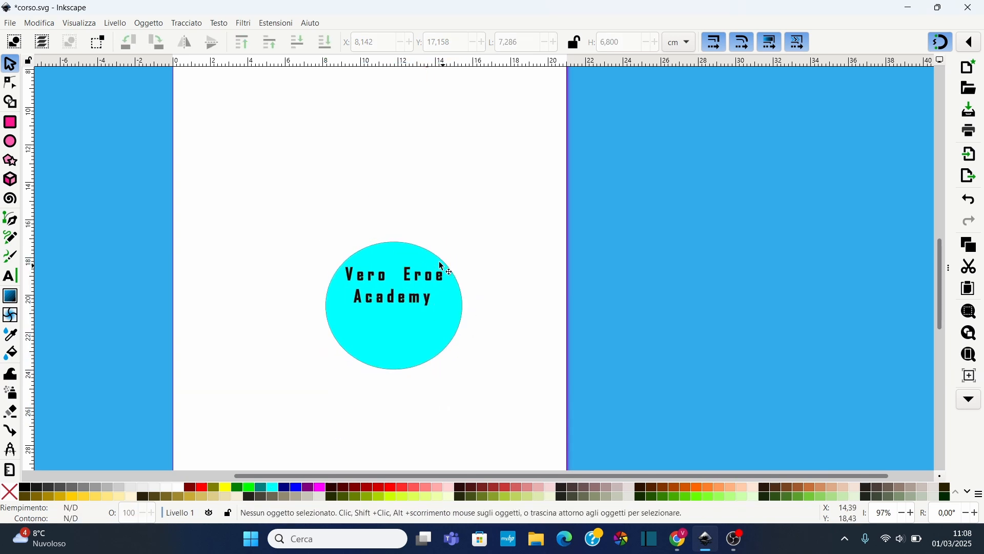
Move the frame up and stretch it into an ellipse about 13 cm wide by 3.3 cm high
{"action": "left_click", "coordinate": [397, 262]}
{"action": "left_click_drag", "start_coordinate": [396, 263], "coordinate": [328, 161]}
{"action": "left_click", "coordinate": [387, 269]}
{"action": "left_click", "coordinate": [356, 265]}
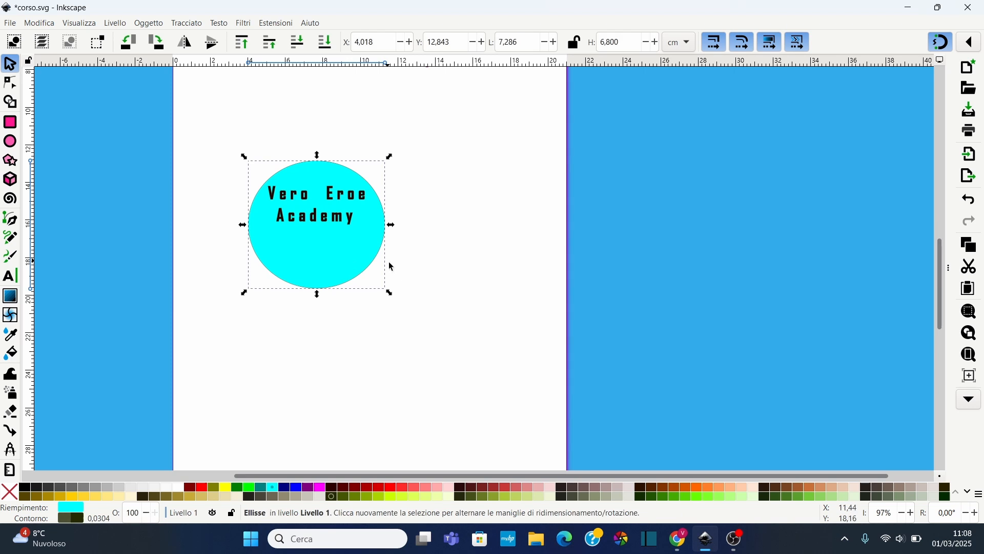
{"action": "left_click_drag", "start_coordinate": [391, 226], "coordinate": [498, 228]}
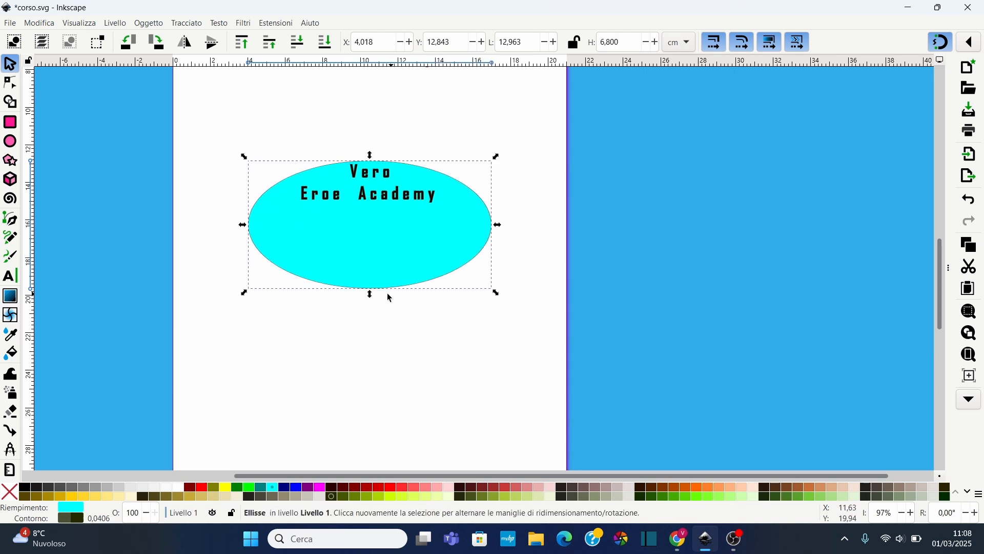
{"action": "left_click_drag", "start_coordinate": [371, 297], "coordinate": [388, 234]}
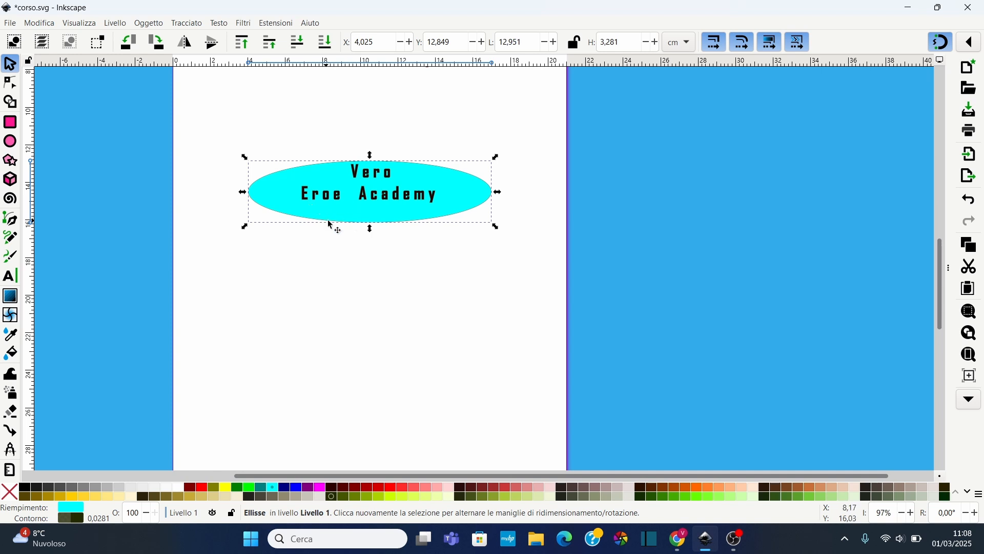
Select the ellipse and the flowed text together and remove the text from its frame
{"action": "left_click", "coordinate": [190, 131]}
{"action": "left_click_drag", "start_coordinate": [237, 156], "coordinate": [529, 278]}
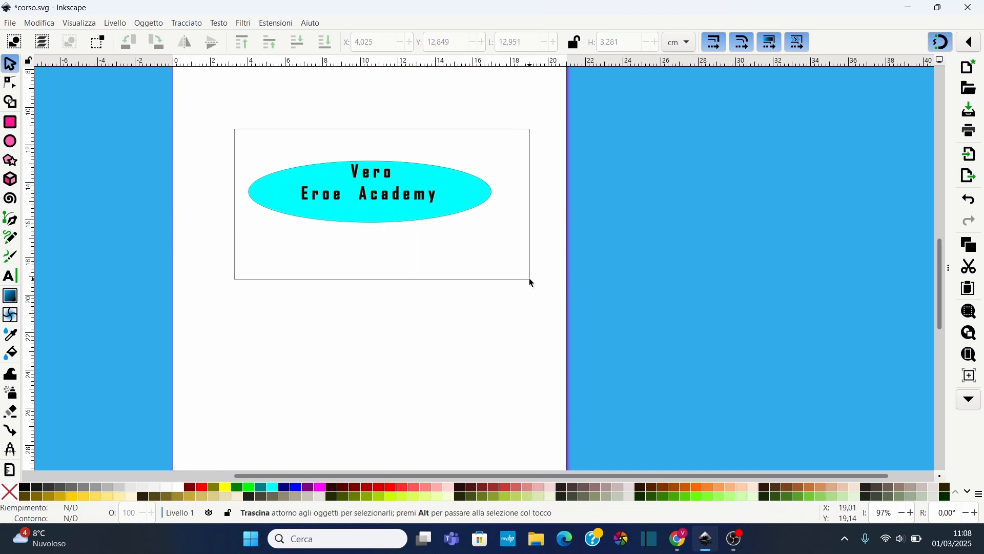
{"action": "left_click", "coordinate": [219, 24]}
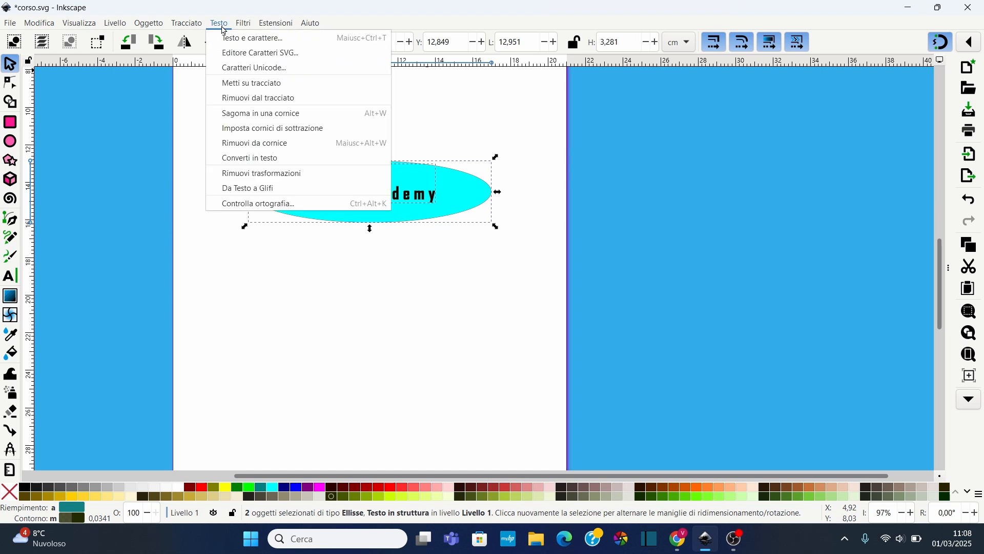
{"action": "left_click", "coordinate": [287, 144]}
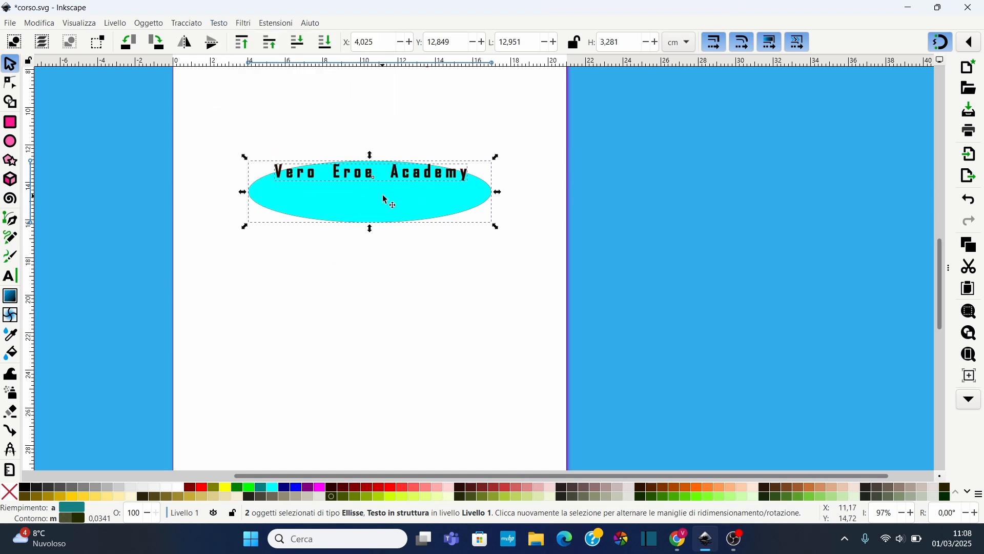
Select the released text and move it up above the ellipse
{"action": "left_click", "coordinate": [368, 269]}
{"action": "left_click", "coordinate": [392, 174]}
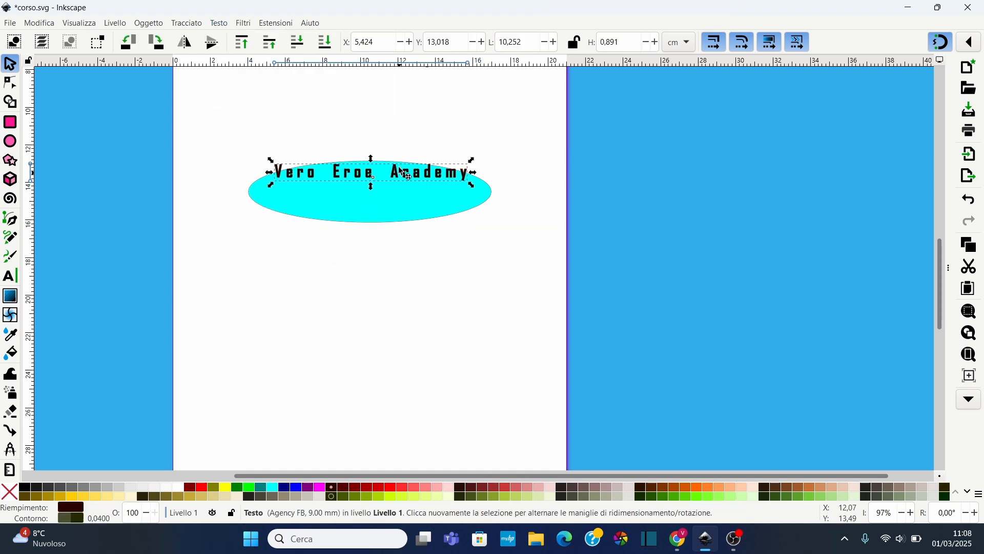
{"action": "left_click_drag", "start_coordinate": [392, 174], "coordinate": [392, 131]}
{"action": "left_click", "coordinate": [254, 308]}
{"action": "left_click_drag", "start_coordinate": [222, 101], "coordinate": [500, 279]}
{"action": "left_click", "coordinate": [468, 308]}
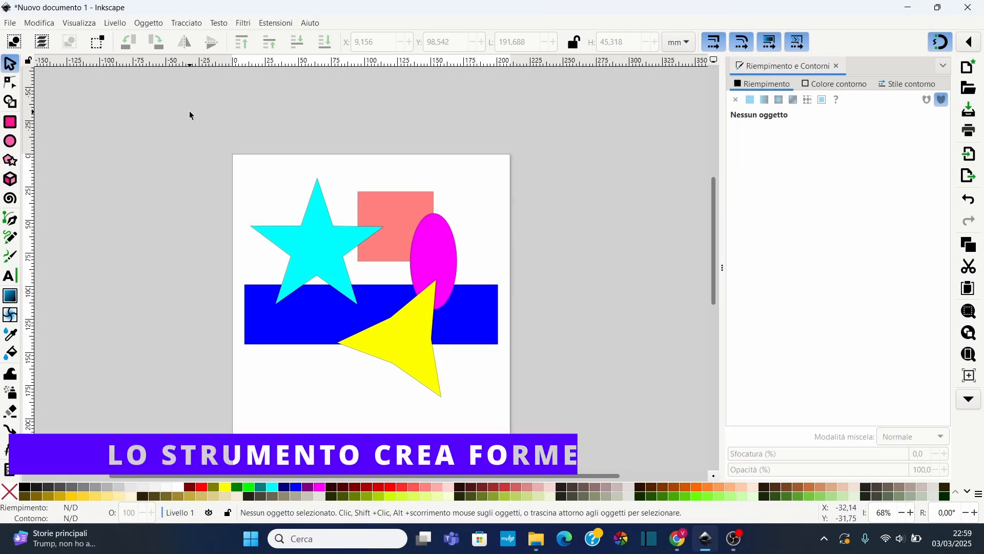
{"action": "left_click", "coordinate": [186, 23]}
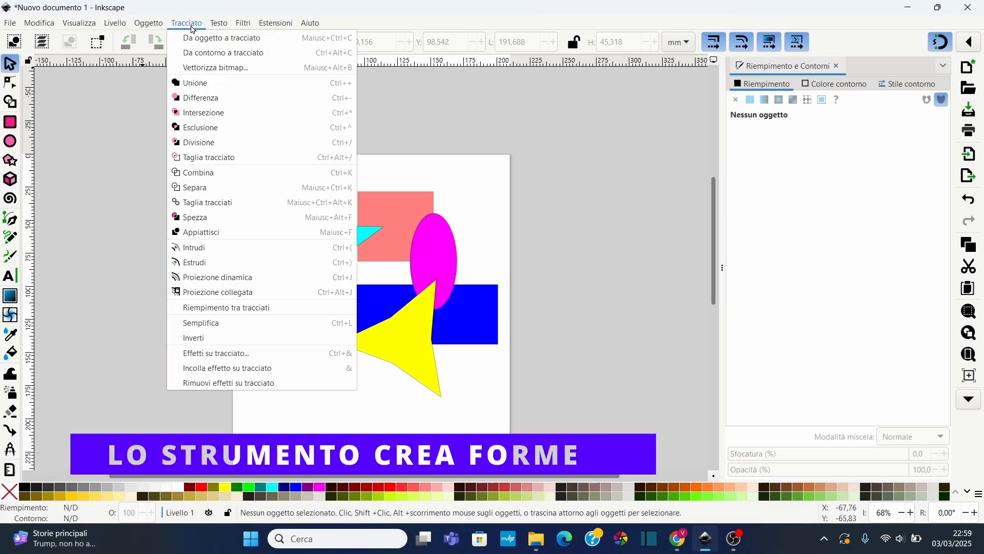
{"action": "left_click", "coordinate": [107, 145]}
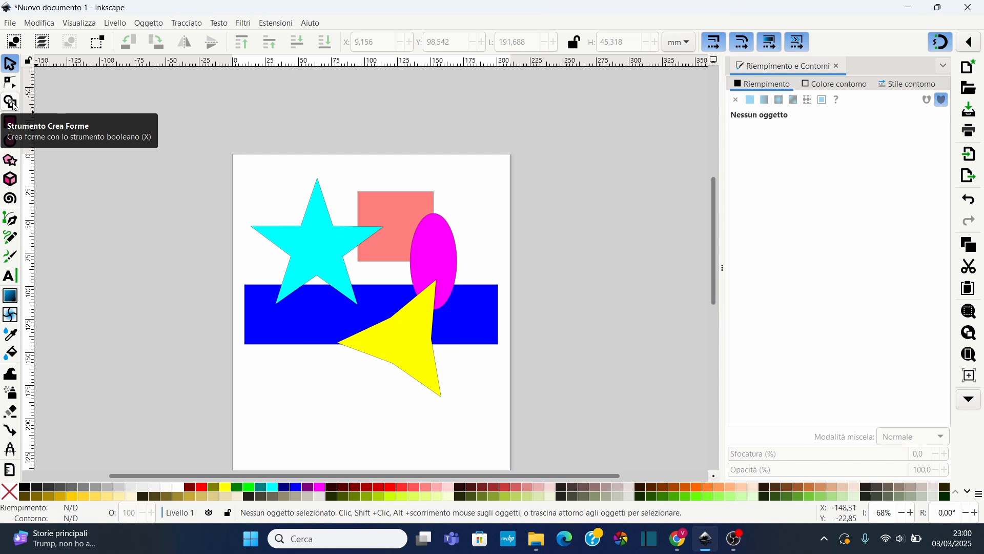
Select all five shapes and unite the square, ellipse, star and blue bar fragments with the Shape Builder tool
{"action": "left_click_drag", "start_coordinate": [237, 162], "coordinate": [531, 405]}
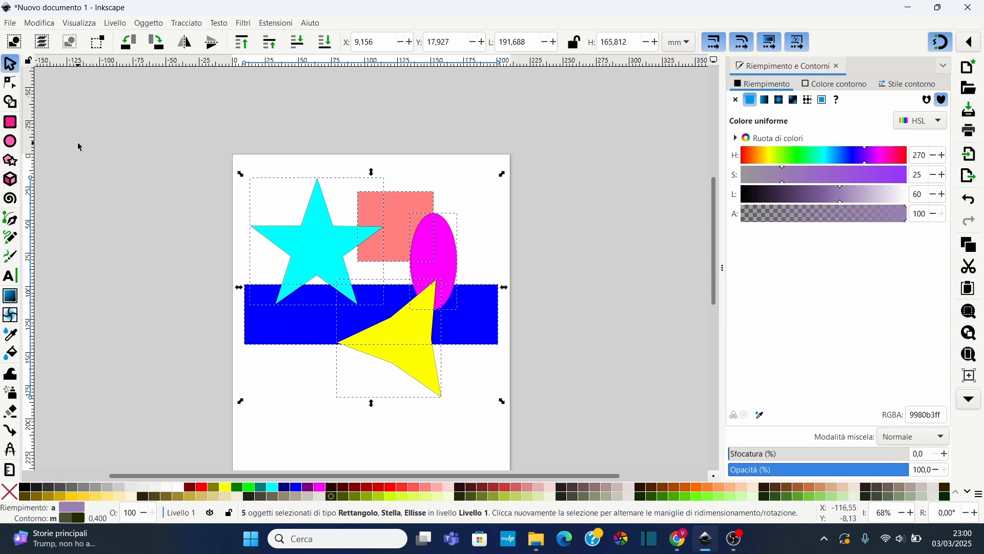
{"action": "left_click", "coordinate": [14, 103]}
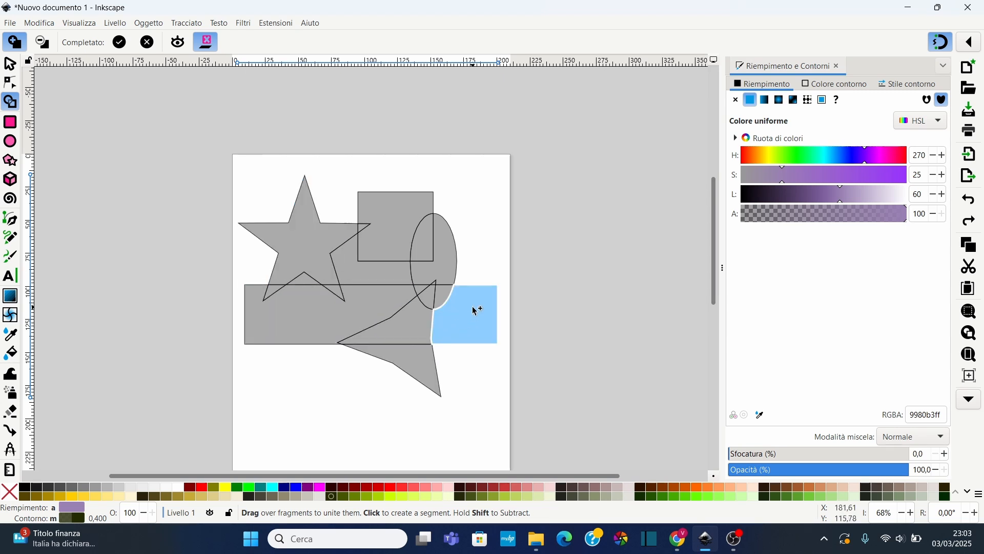
{"action": "left_click", "coordinate": [397, 216]}
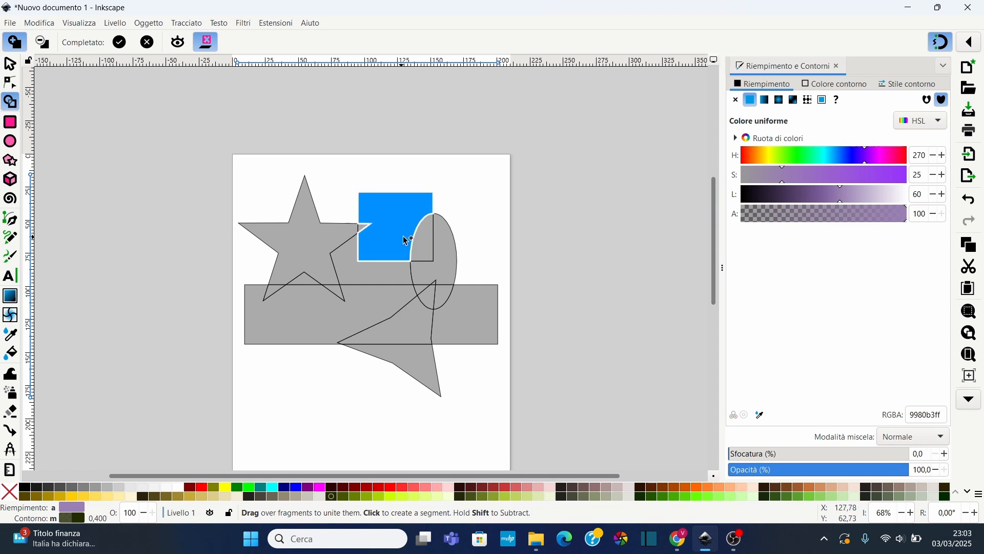
{"action": "left_click", "coordinate": [429, 241]}
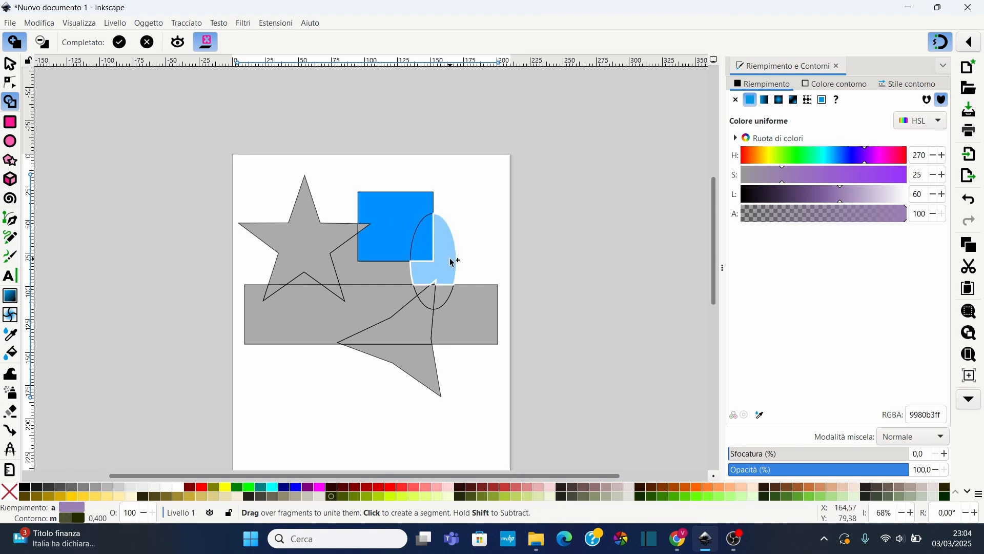
{"action": "left_click", "coordinate": [453, 262]}
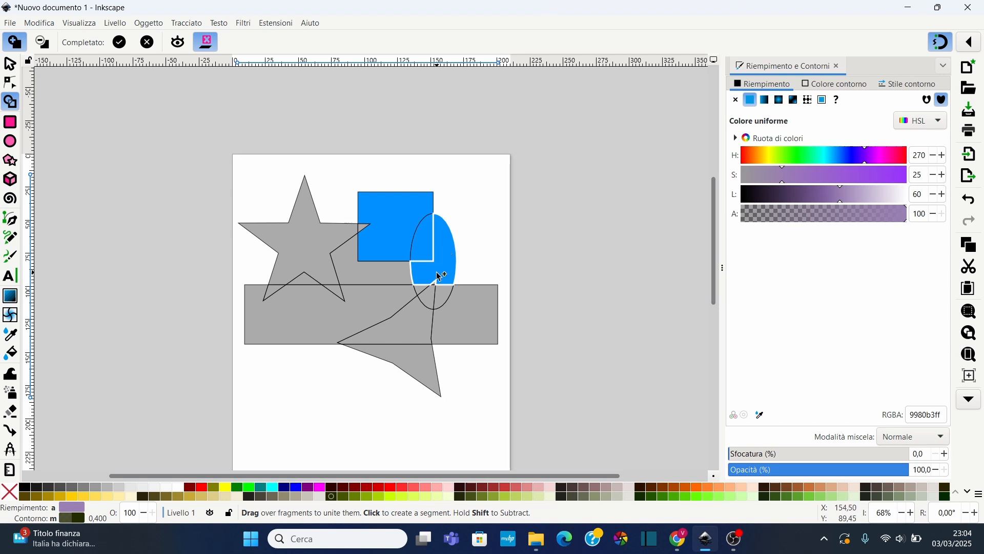
{"action": "mouse_move", "coordinate": [440, 270]}
{"action": "left_mouse_down"}
{"action": "mouse_move", "coordinate": [427, 237]}
{"action": "mouse_move", "coordinate": [404, 228]}
{"action": "left_mouse_up"}
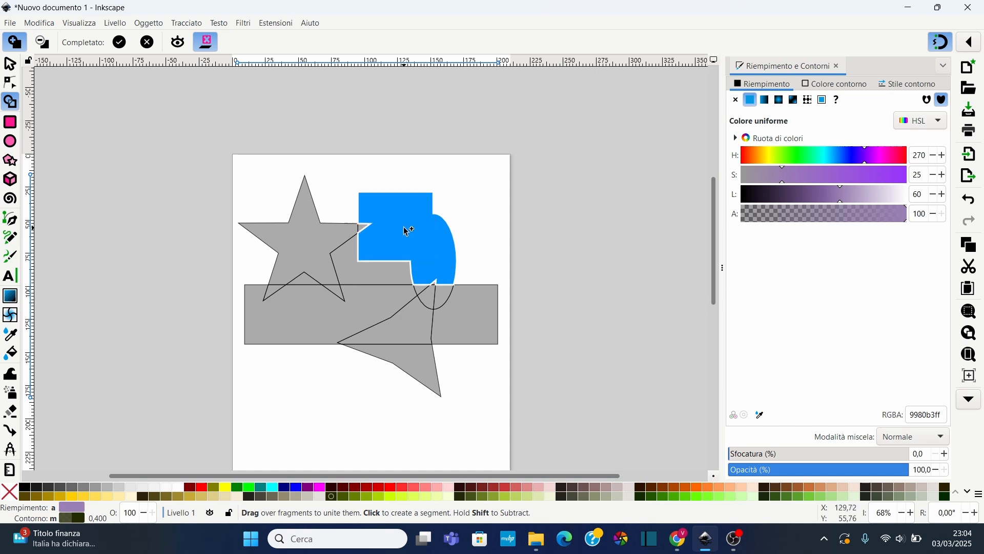
{"action": "mouse_move", "coordinate": [444, 285]}
{"action": "left_mouse_down"}
{"action": "mouse_move", "coordinate": [464, 306]}
{"action": "mouse_move", "coordinate": [453, 325]}
{"action": "mouse_move", "coordinate": [433, 330]}
{"action": "mouse_move", "coordinate": [336, 292]}
{"action": "mouse_move", "coordinate": [288, 292]}
{"action": "mouse_move", "coordinate": [288, 270]}
{"action": "left_mouse_up"}
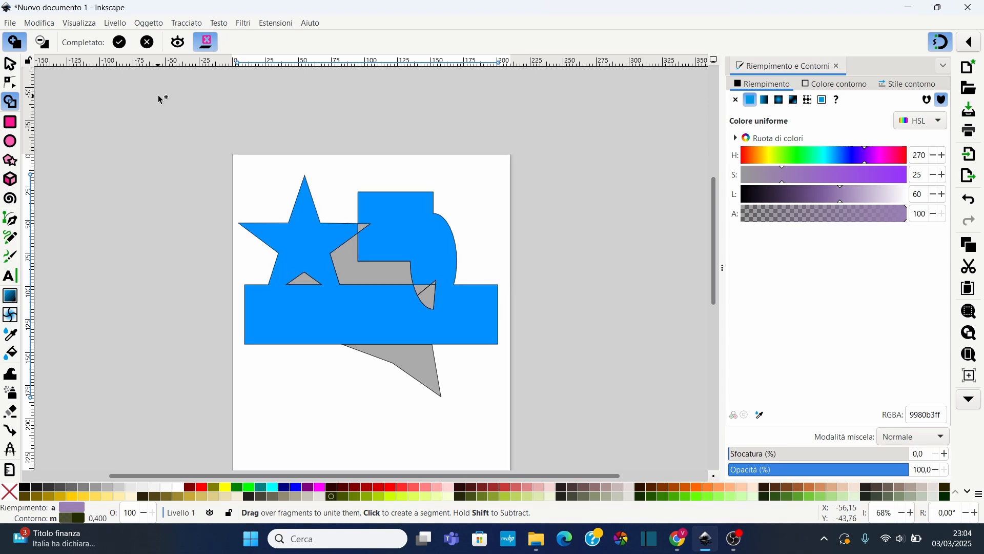
{"action": "left_click", "coordinate": [120, 43]}
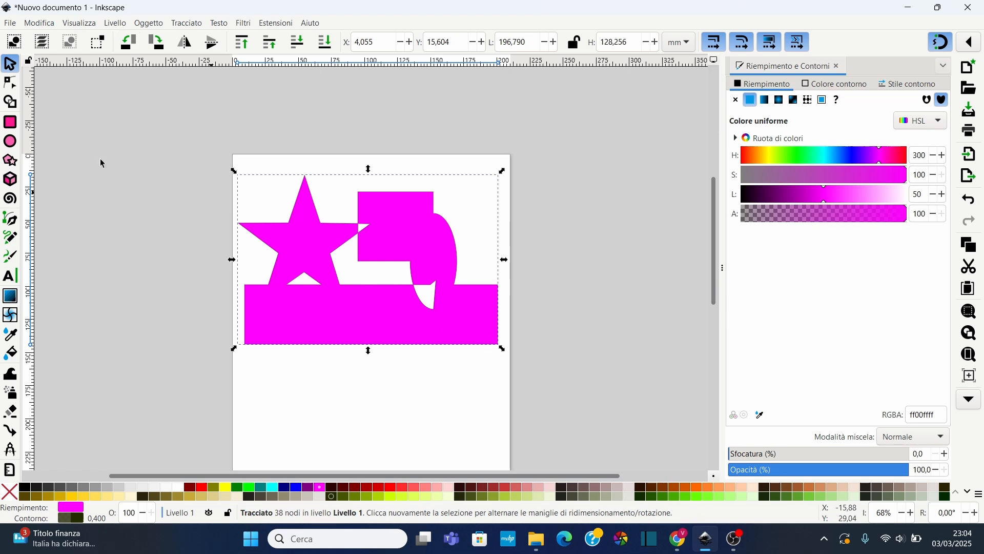
Move and slightly resize the united magenta shape
{"action": "left_click", "coordinate": [360, 384]}
{"action": "mouse_move", "coordinate": [366, 335]}
{"action": "left_mouse_down"}
{"action": "mouse_move", "coordinate": [346, 390]}
{"action": "mouse_move", "coordinate": [369, 345]}
{"action": "left_mouse_up"}
{"action": "mouse_move", "coordinate": [505, 179]}
{"action": "left_mouse_down"}
{"action": "mouse_move", "coordinate": [449, 208]}
{"action": "mouse_move", "coordinate": [502, 216]}
{"action": "mouse_move", "coordinate": [445, 183]}
{"action": "mouse_move", "coordinate": [509, 217]}
{"action": "mouse_move", "coordinate": [433, 211]}
{"action": "mouse_move", "coordinate": [466, 164]}
{"action": "mouse_move", "coordinate": [498, 175]}
{"action": "left_mouse_up"}
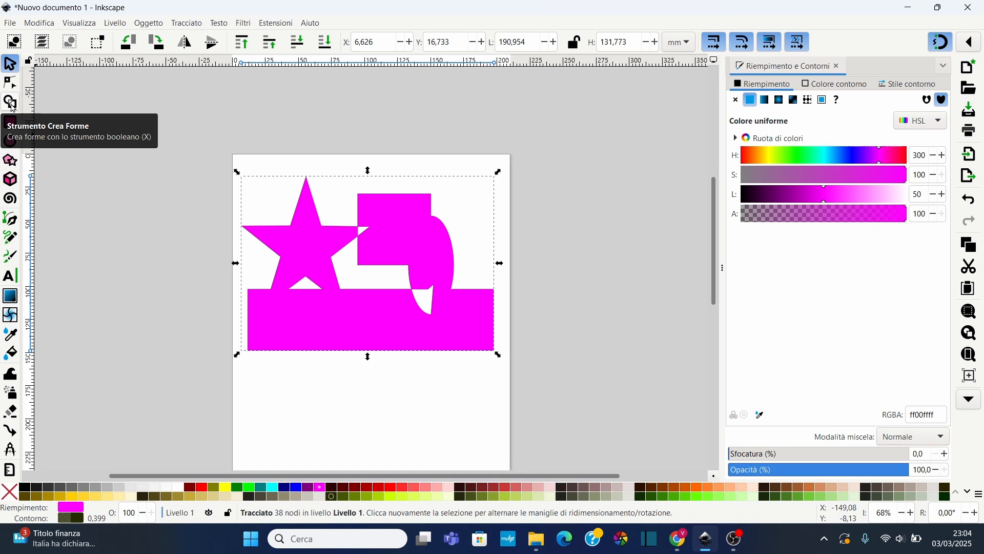
Undo the last three changes to restore the original shapes
{"action": "key", "text": "ctrl+z"}
{"action": "key", "text": "ctrl+z"}
{"action": "key", "text": "ctrl+z"}
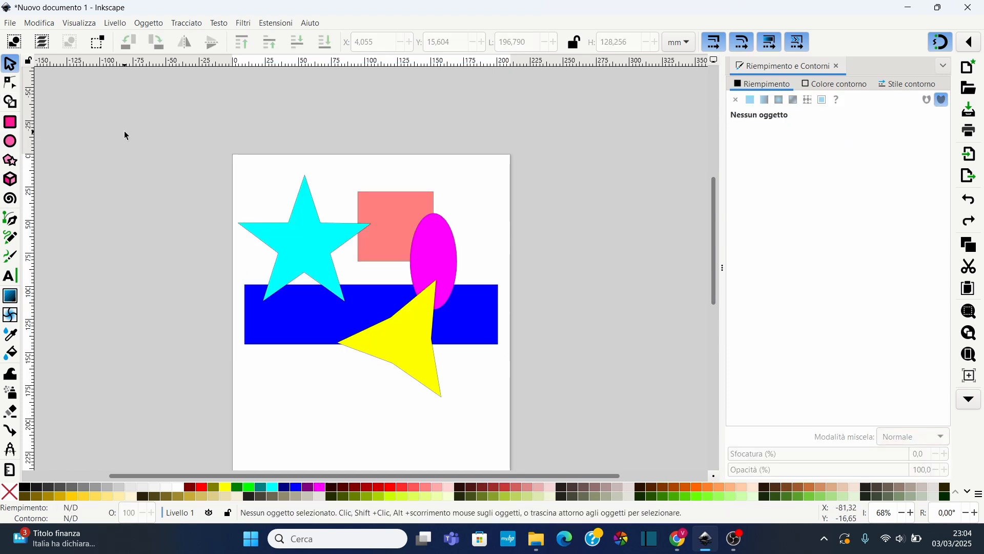
Select all shapes and, with the Shape Builder in delete mode, remove the star, square and left blue bar fragments
{"action": "key", "text": "ctrl+a"}
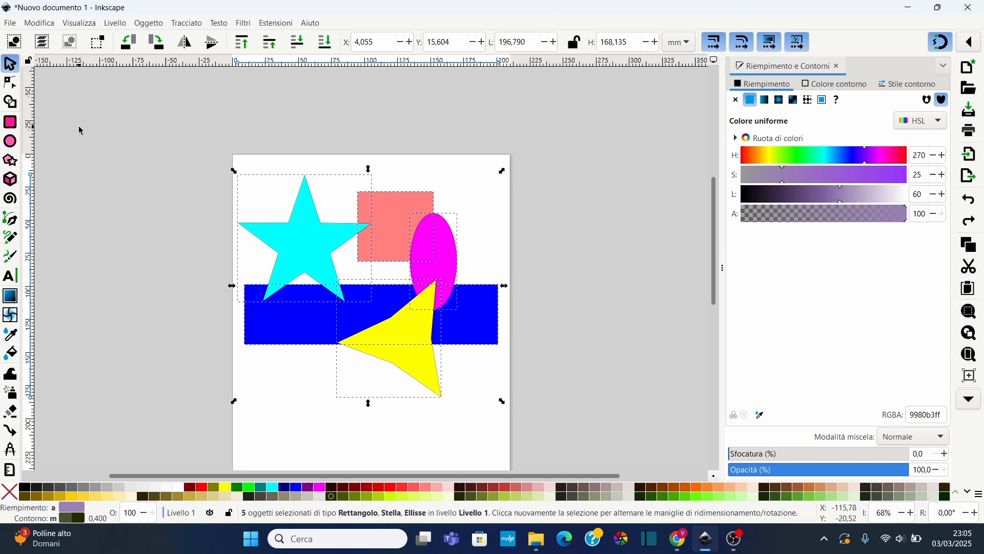
{"action": "left_click", "coordinate": [11, 102]}
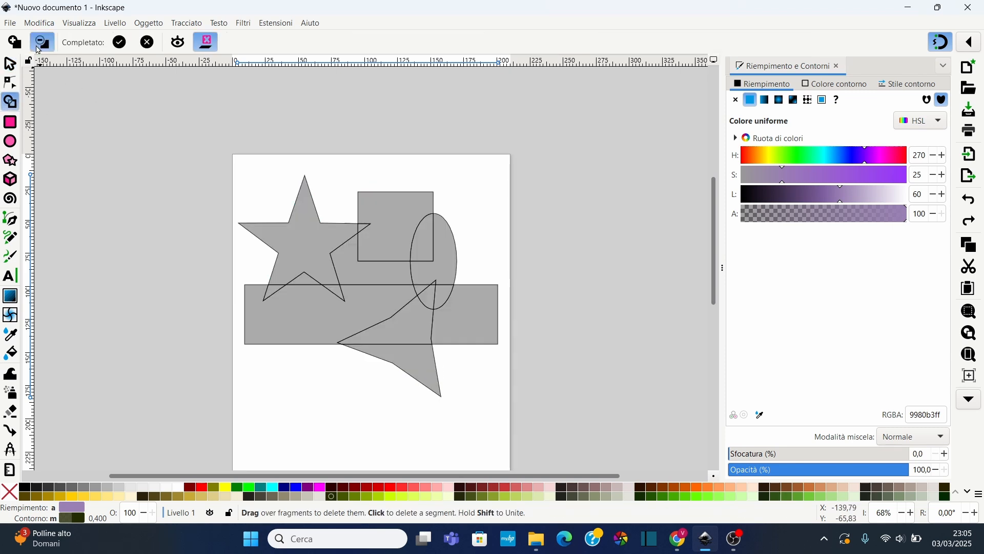
{"action": "left_click", "coordinate": [19, 42]}
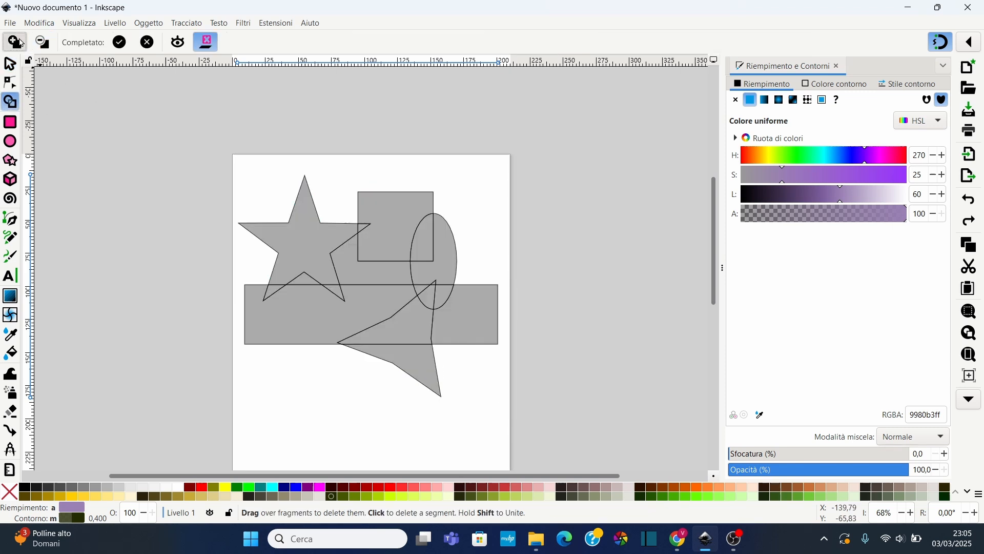
{"action": "left_click", "coordinate": [45, 47]}
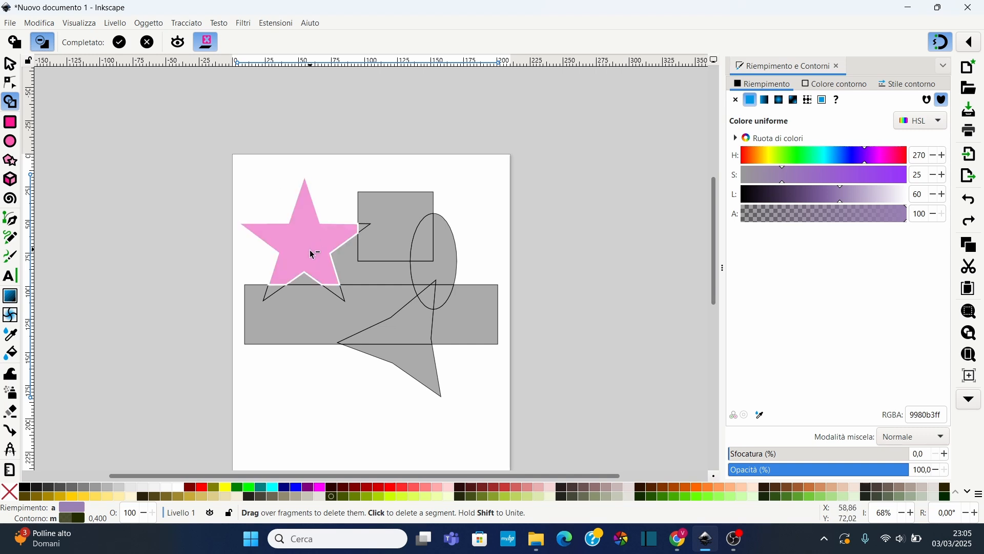
{"action": "mouse_move", "coordinate": [303, 260]}
{"action": "left_mouse_down"}
{"action": "mouse_move", "coordinate": [270, 283]}
{"action": "mouse_move", "coordinate": [273, 307]}
{"action": "mouse_move", "coordinate": [405, 340]}
{"action": "left_mouse_up"}
{"action": "left_click_drag", "start_coordinate": [412, 304], "coordinate": [379, 282]}
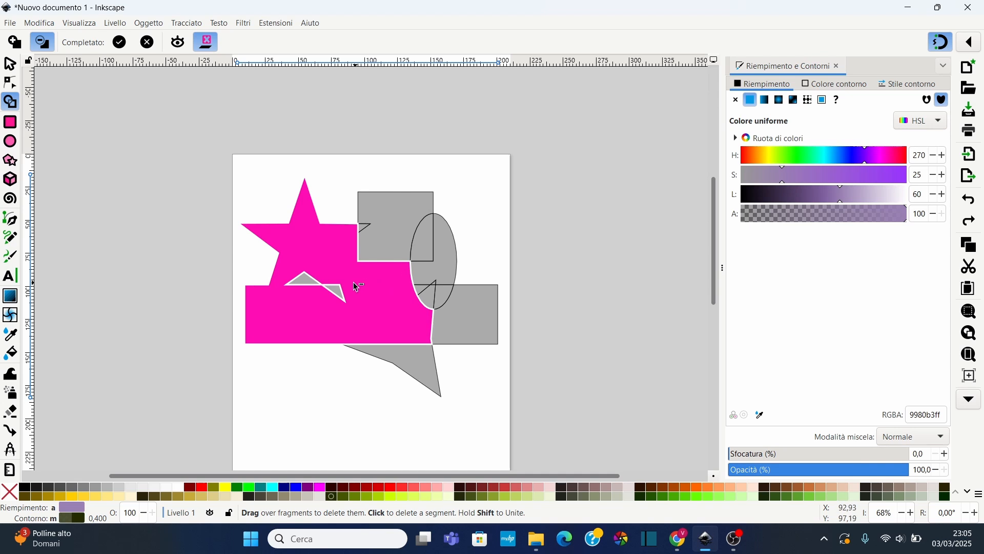
{"action": "left_click_drag", "start_coordinate": [321, 267], "coordinate": [362, 229]}
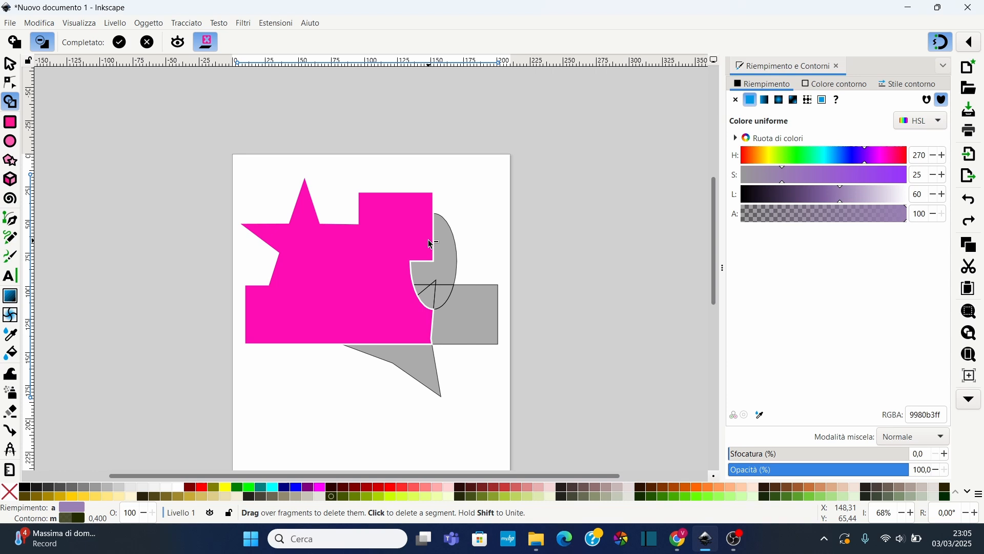
{"action": "left_click_drag", "start_coordinate": [431, 245], "coordinate": [430, 244]}
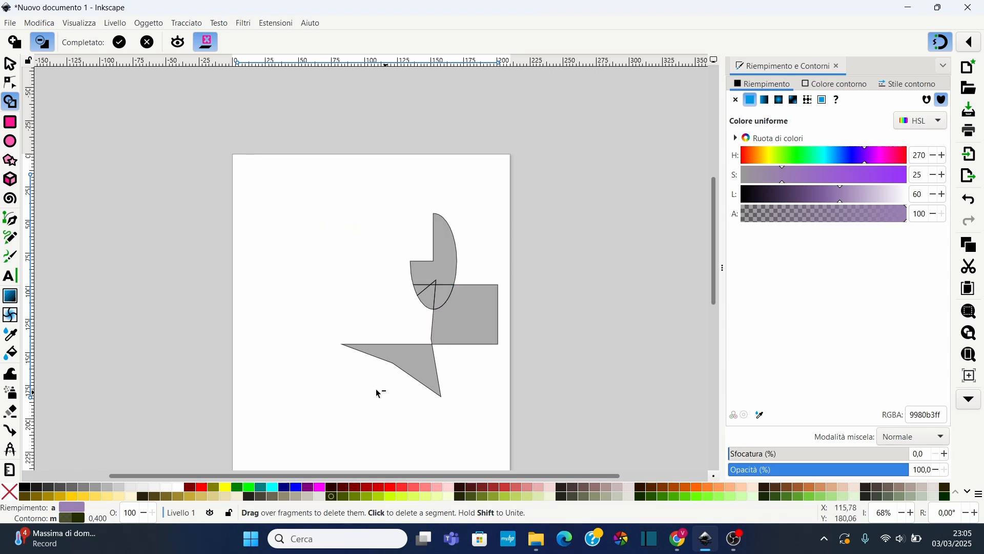
{"action": "key", "text": "Return"}
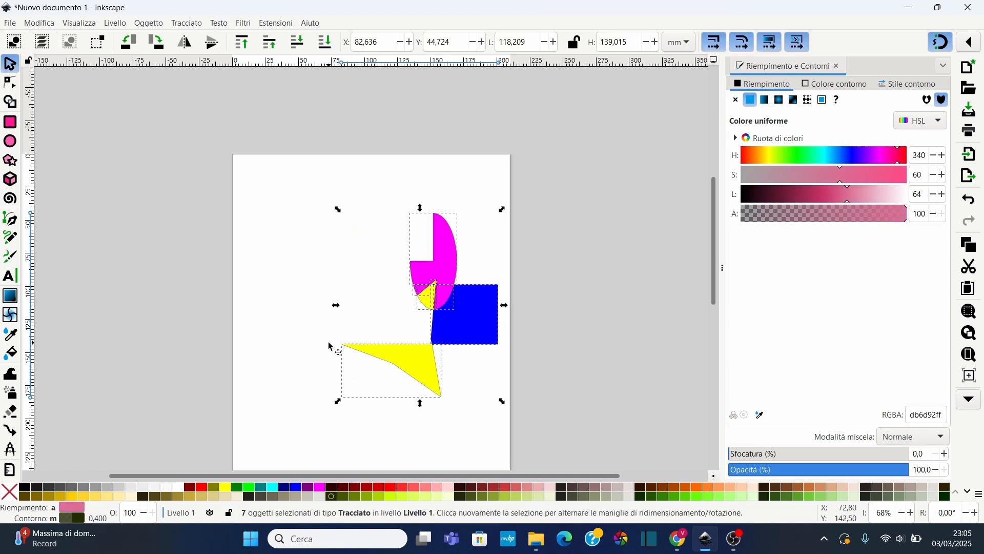
Pull the yellow and blue fragments apart to show they are separate pieces
{"action": "left_click", "coordinate": [307, 216]}
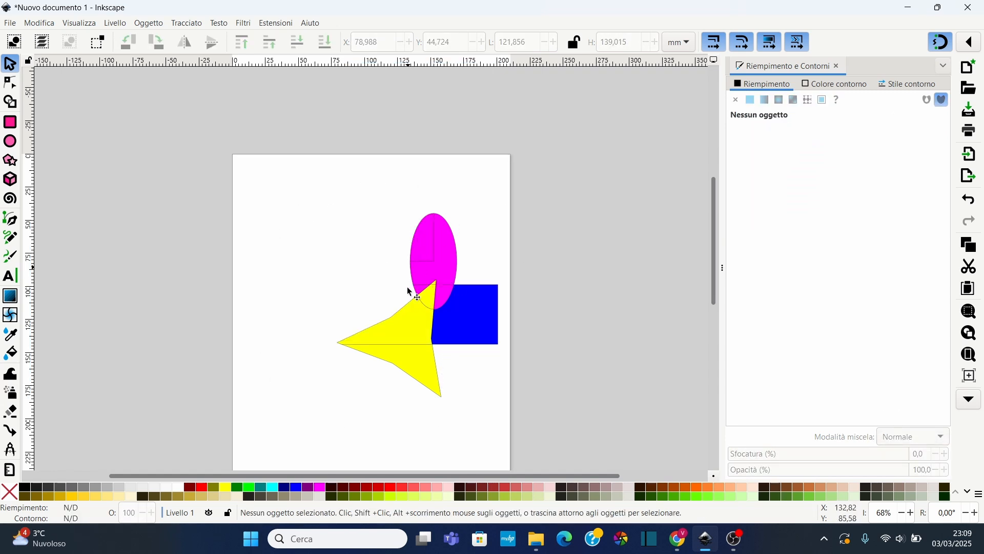
{"action": "left_click", "coordinate": [419, 359]}
{"action": "left_click_drag", "start_coordinate": [418, 359], "coordinate": [417, 377]}
{"action": "left_click_drag", "start_coordinate": [405, 336], "coordinate": [390, 343]}
{"action": "left_click", "coordinate": [468, 321]}
{"action": "left_click_drag", "start_coordinate": [468, 321], "coordinate": [474, 325]}
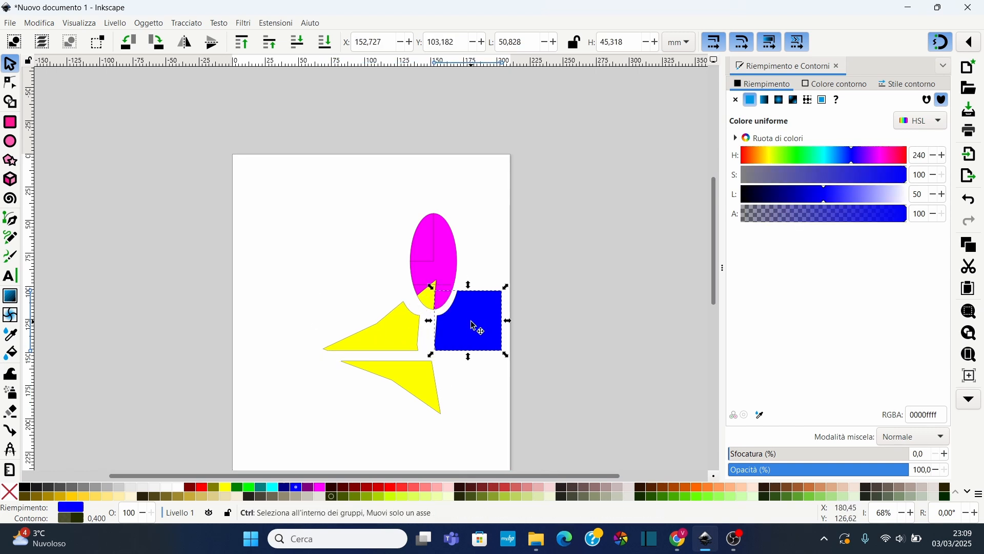
Undo the three fragment moves
{"action": "key", "text": "ctrl+z"}
{"action": "key", "text": "ctrl+z"}
{"action": "key", "text": "ctrl+z"}
{"action": "left_click", "coordinate": [306, 189]}
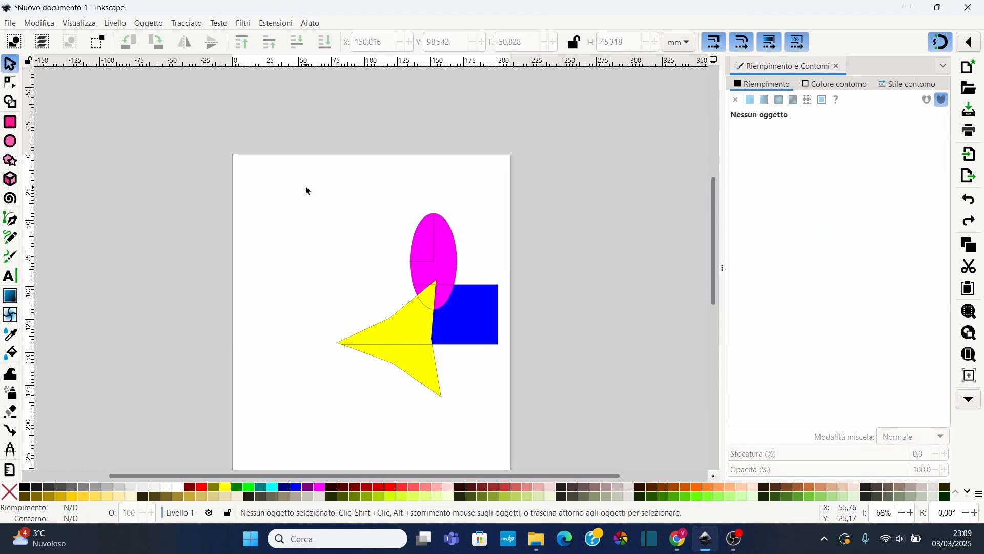
Select all remaining fragments, unite them into one path, and move the result up and left
{"action": "left_click_drag", "start_coordinate": [306, 188], "coordinate": [536, 394]}
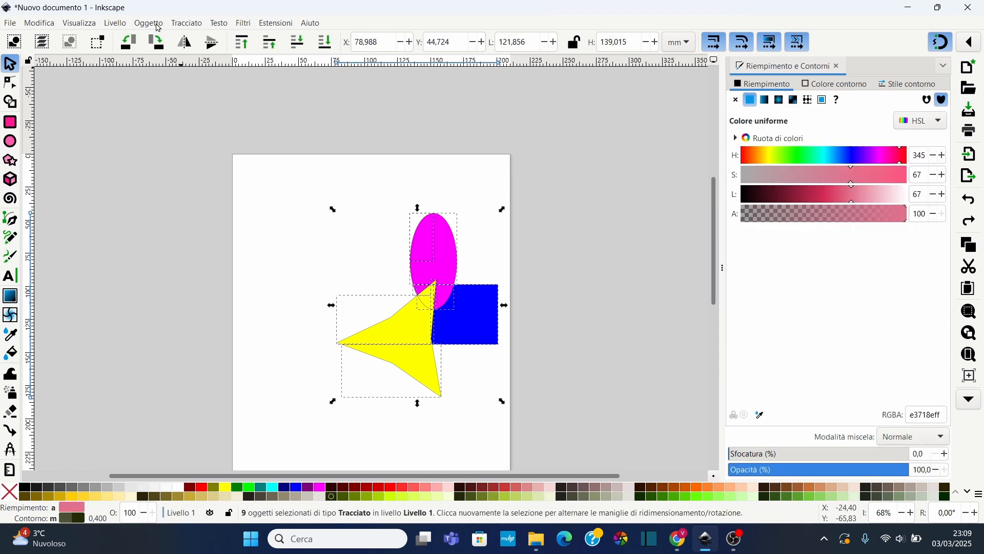
{"action": "left_click", "coordinate": [185, 23]}
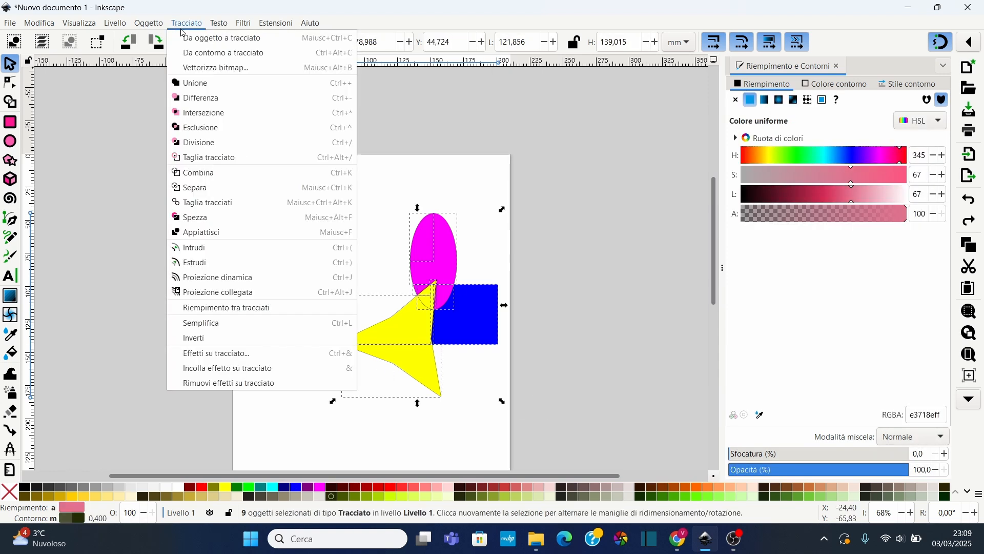
{"action": "left_click", "coordinate": [202, 84]}
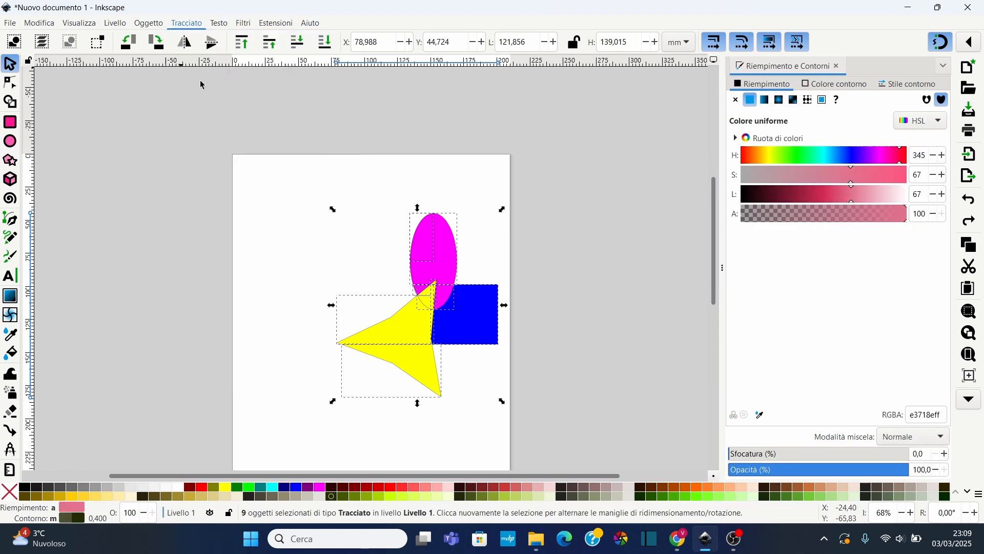
{"action": "left_click", "coordinate": [358, 203]}
{"action": "left_click_drag", "start_coordinate": [465, 318], "coordinate": [405, 299]}
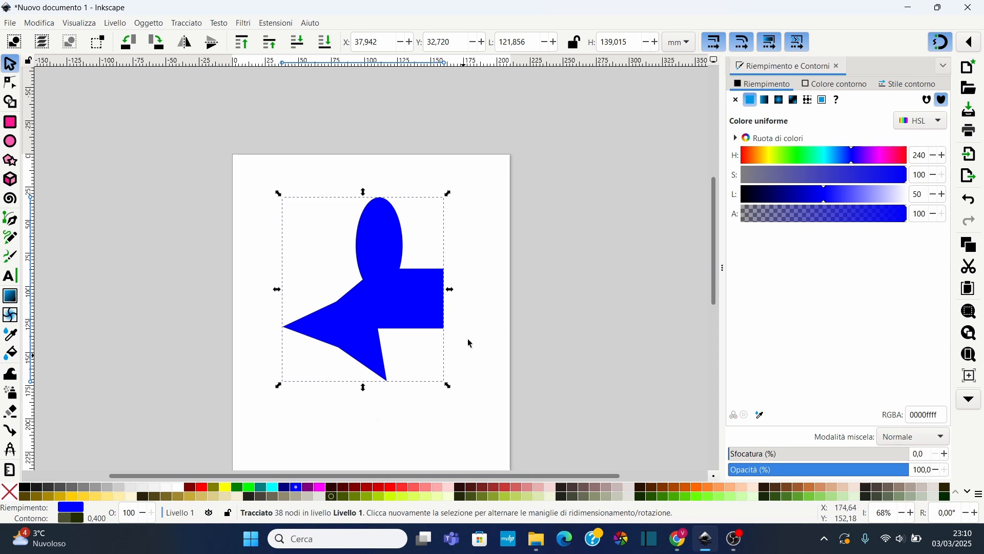
Create a new document from the Nodo celtico template in the Crea Forme template category
{"action": "left_click", "coordinate": [12, 24]}
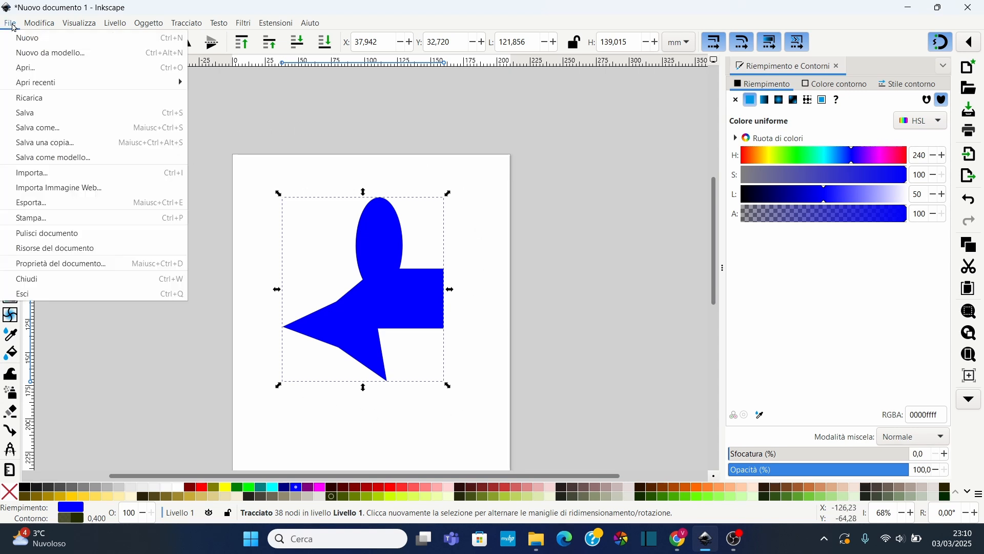
{"action": "left_click", "coordinate": [58, 53]}
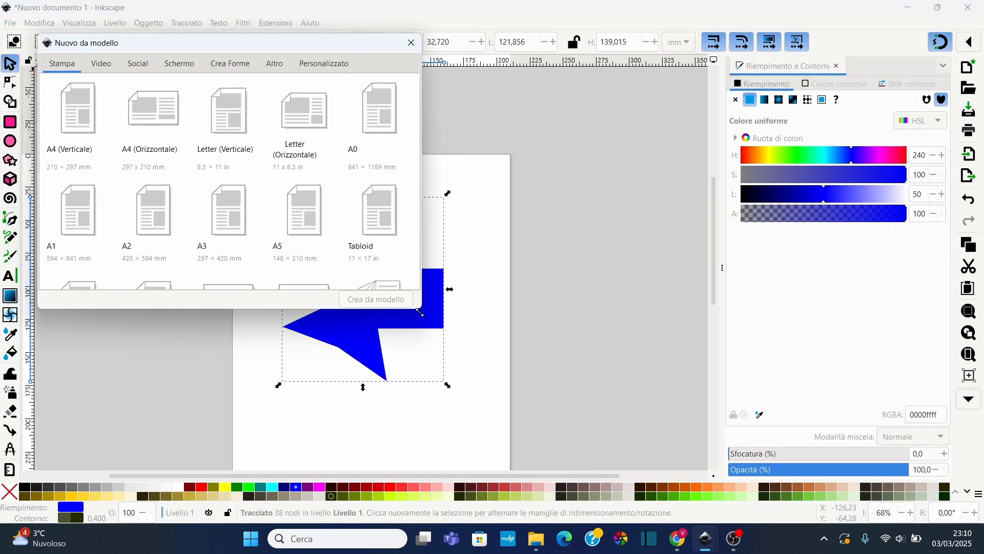
{"action": "left_click_drag", "start_coordinate": [421, 312], "coordinate": [568, 446]}
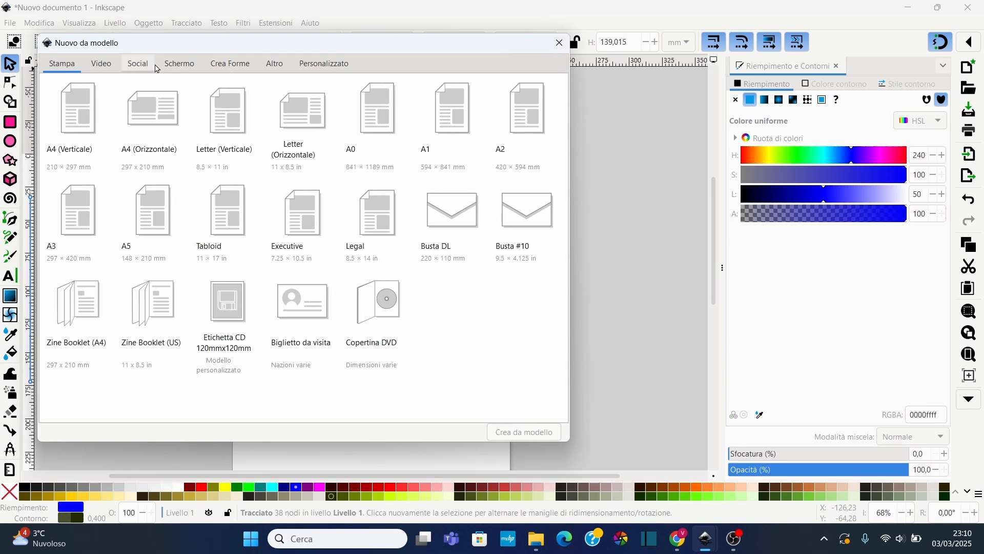
{"action": "left_click", "coordinate": [229, 64]}
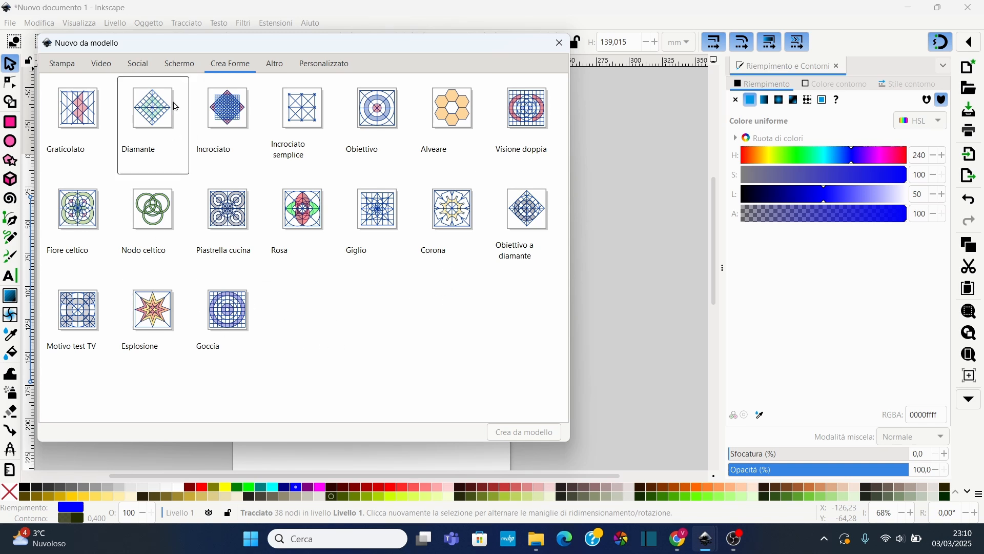
{"action": "left_click", "coordinate": [164, 220]}
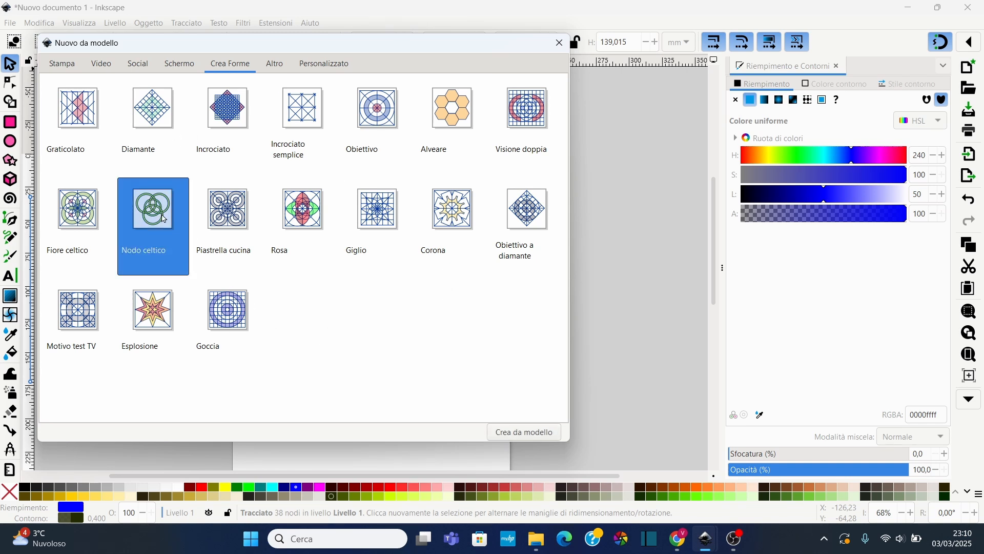
{"action": "left_click", "coordinate": [524, 429]}
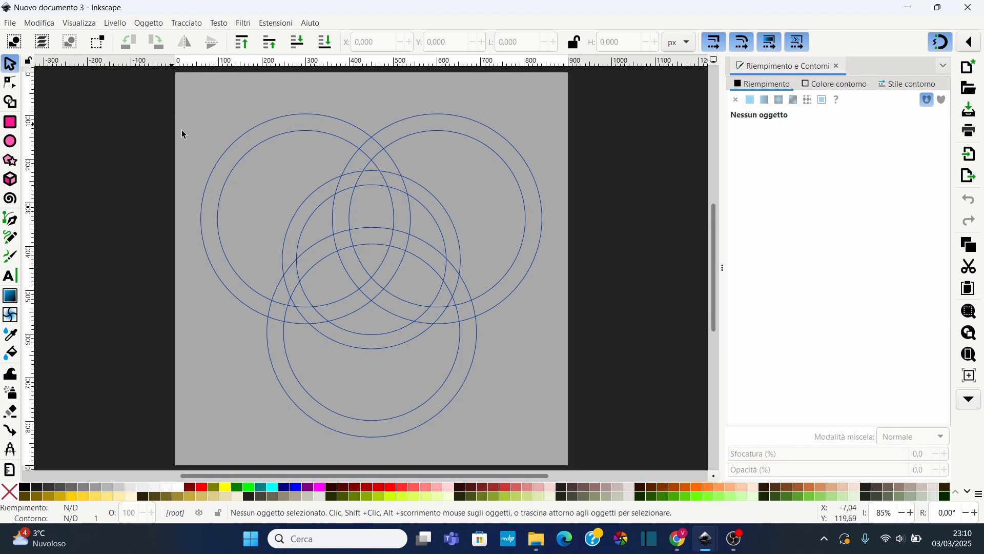
Select the knot and delete the left circle's fragments with the Shape Builder in delete mode, then finish
{"action": "left_click_drag", "start_coordinate": [189, 90], "coordinate": [583, 464]}
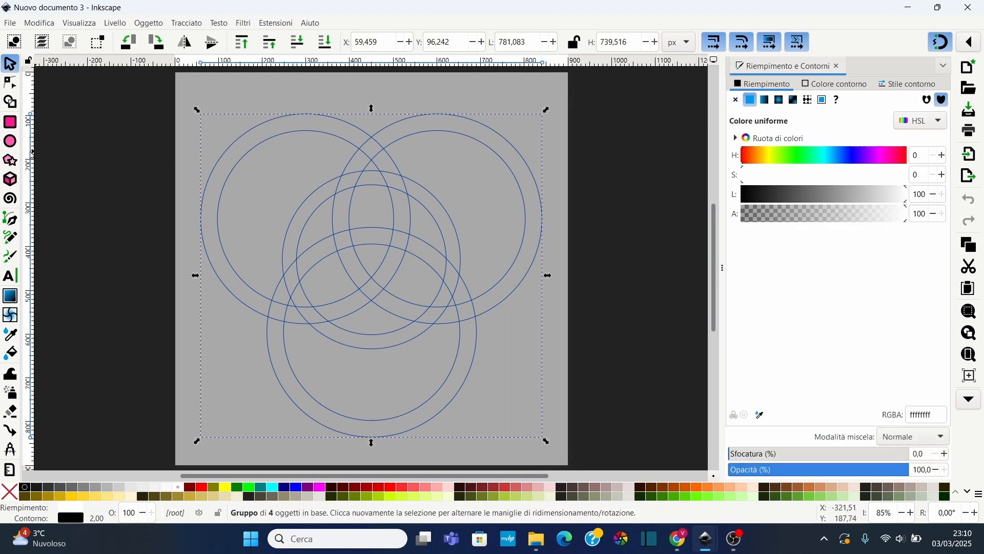
{"action": "left_click", "coordinate": [11, 102]}
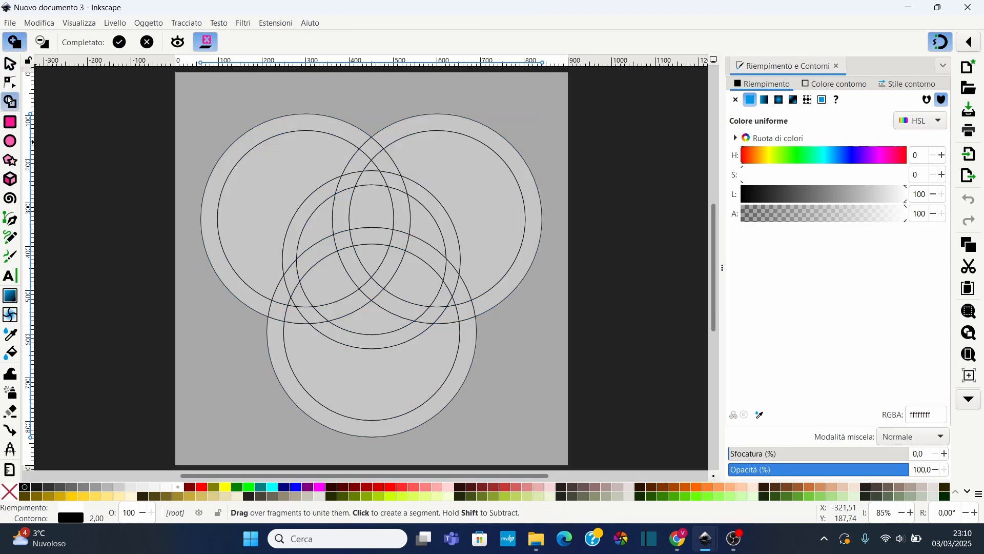
{"action": "left_click", "coordinate": [42, 42]}
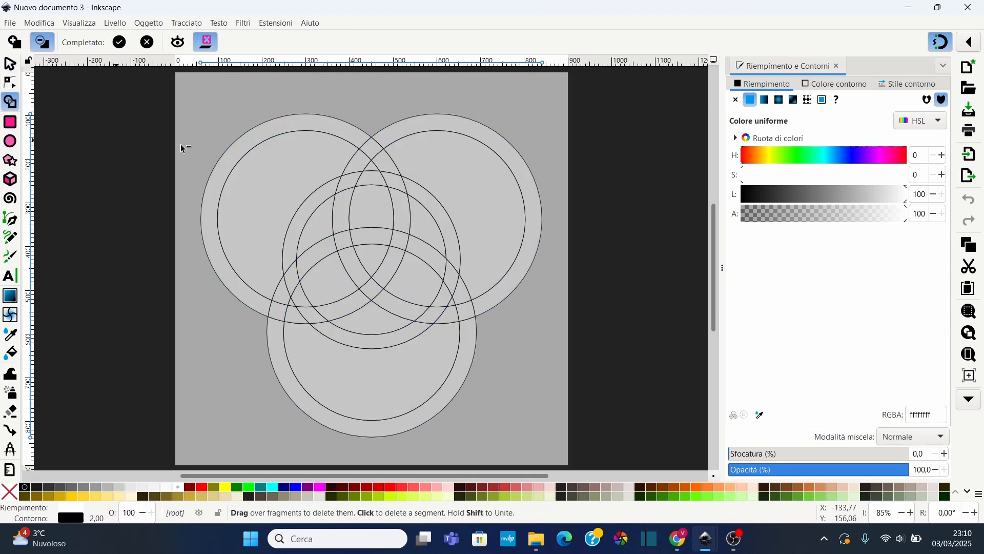
{"action": "left_click_drag", "start_coordinate": [297, 130], "coordinate": [378, 209]}
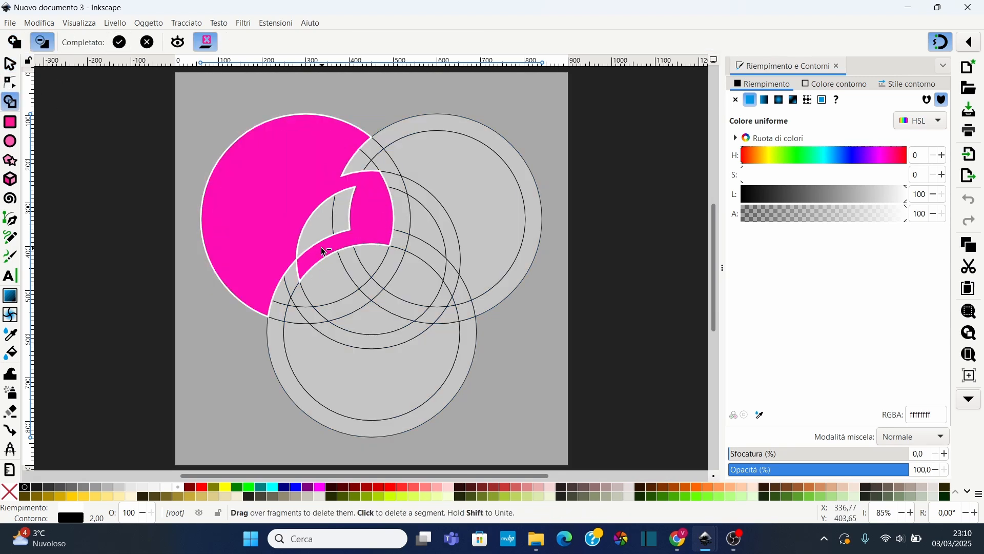
{"action": "mouse_move", "coordinate": [303, 266]}
{"action": "left_mouse_down"}
{"action": "mouse_move", "coordinate": [301, 301]}
{"action": "mouse_move", "coordinate": [351, 276]}
{"action": "mouse_move", "coordinate": [363, 237]}
{"action": "mouse_move", "coordinate": [358, 162]}
{"action": "mouse_move", "coordinate": [384, 186]}
{"action": "mouse_move", "coordinate": [382, 231]}
{"action": "mouse_move", "coordinate": [398, 229]}
{"action": "mouse_move", "coordinate": [403, 201]}
{"action": "mouse_move", "coordinate": [374, 148]}
{"action": "mouse_move", "coordinate": [390, 215]}
{"action": "mouse_move", "coordinate": [386, 255]}
{"action": "mouse_move", "coordinate": [345, 294]}
{"action": "mouse_move", "coordinate": [304, 305]}
{"action": "mouse_move", "coordinate": [277, 294]}
{"action": "mouse_move", "coordinate": [376, 283]}
{"action": "left_mouse_up"}
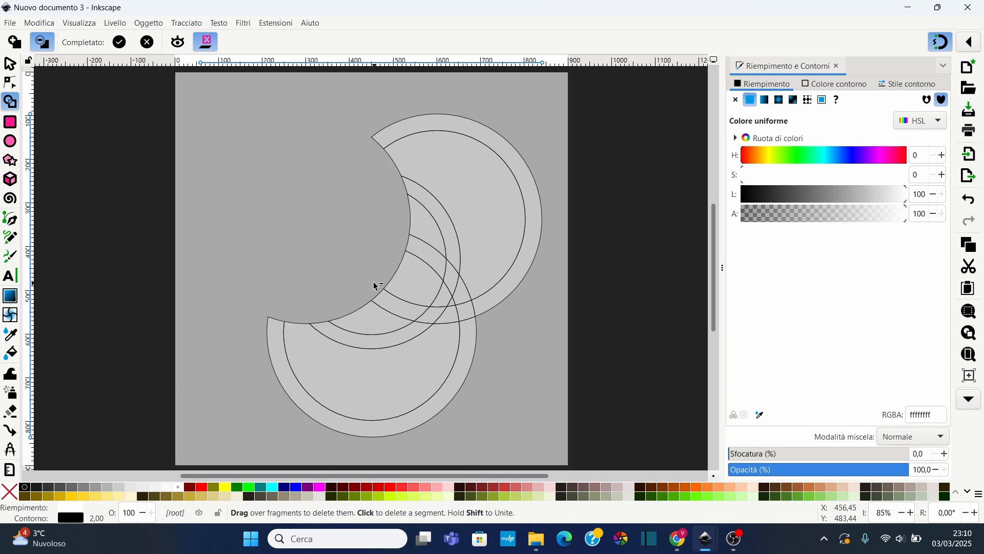
{"action": "left_click", "coordinate": [121, 43]}
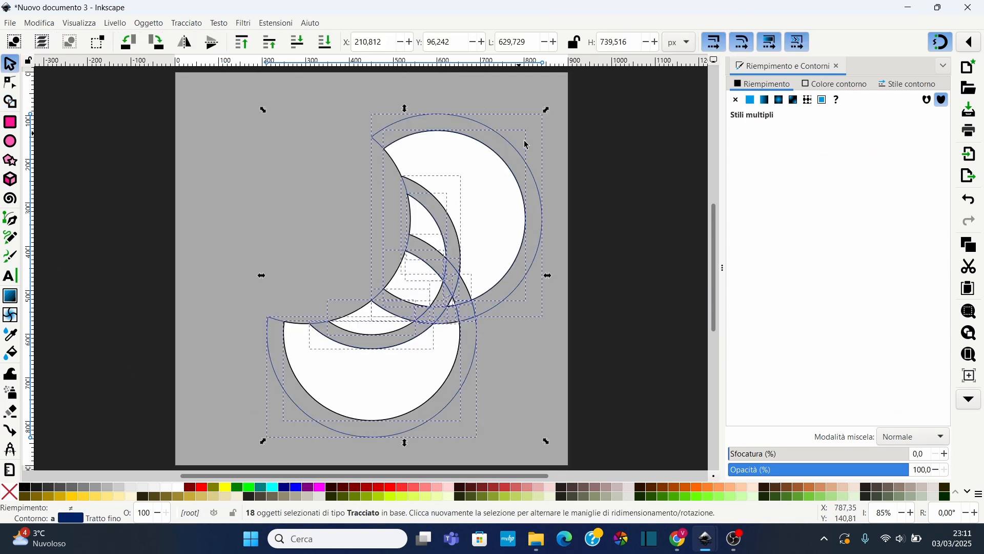
Drag several of the resulting knot fragments away from each other to separate them
{"action": "left_click", "coordinate": [212, 197]}
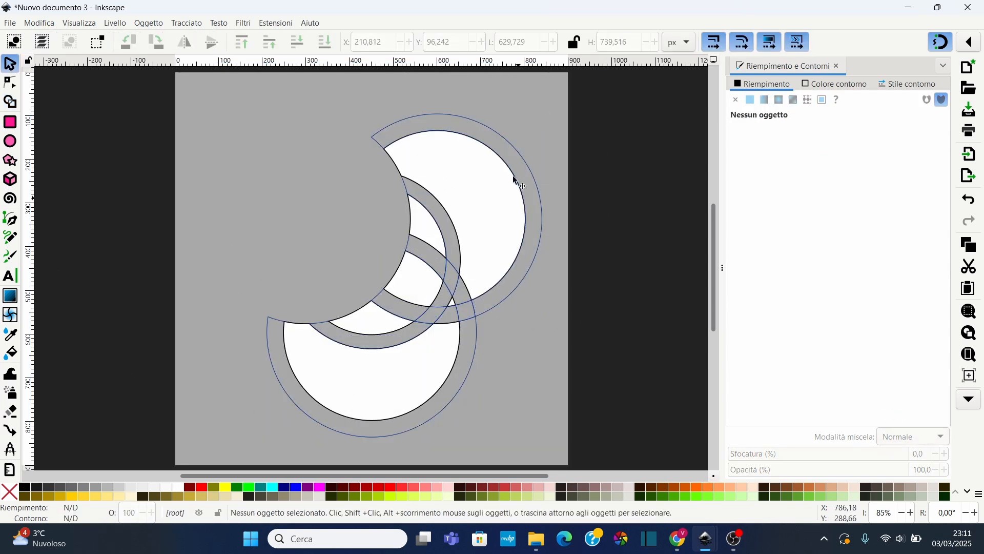
{"action": "left_click", "coordinate": [502, 146]}
{"action": "left_click_drag", "start_coordinate": [444, 169], "coordinate": [475, 160]}
{"action": "left_click", "coordinate": [358, 391]}
{"action": "left_click_drag", "start_coordinate": [359, 392], "coordinate": [252, 238]}
{"action": "left_click", "coordinate": [301, 390]}
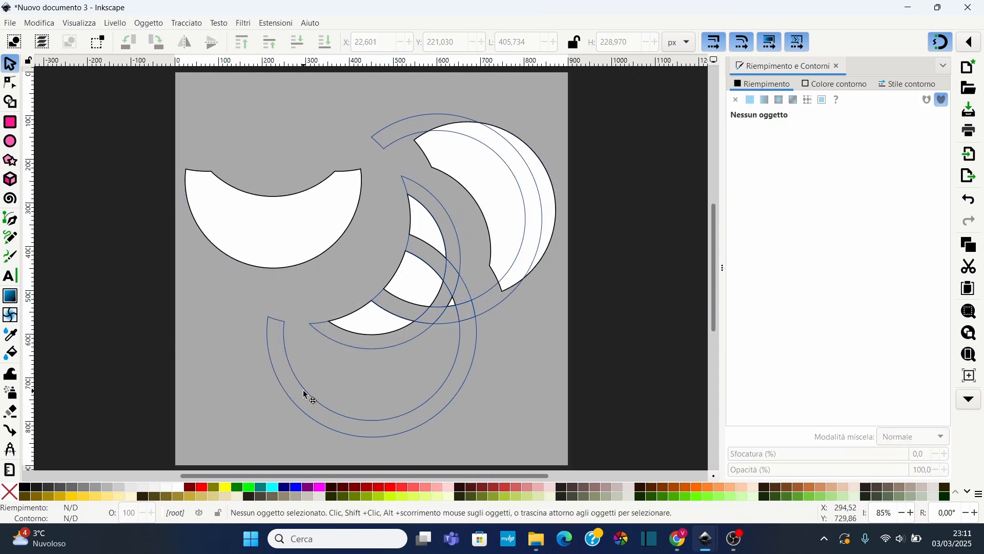
{"action": "left_click", "coordinate": [312, 397]}
{"action": "left_click_drag", "start_coordinate": [310, 396], "coordinate": [236, 441]}
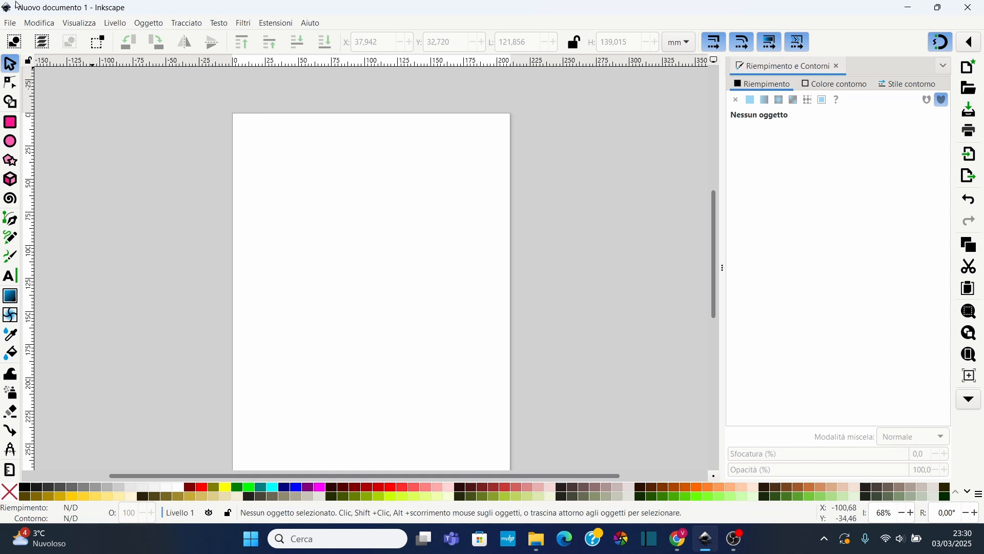
Import a JPEG illustration as an embedded image and move it over the page
{"action": "left_click", "coordinate": [12, 24]}
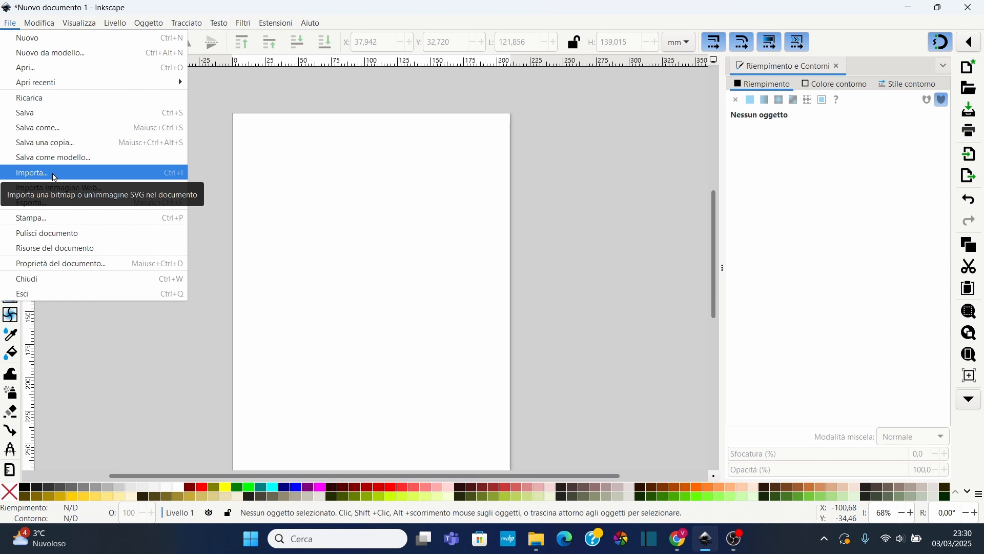
{"action": "left_click", "coordinate": [55, 173]}
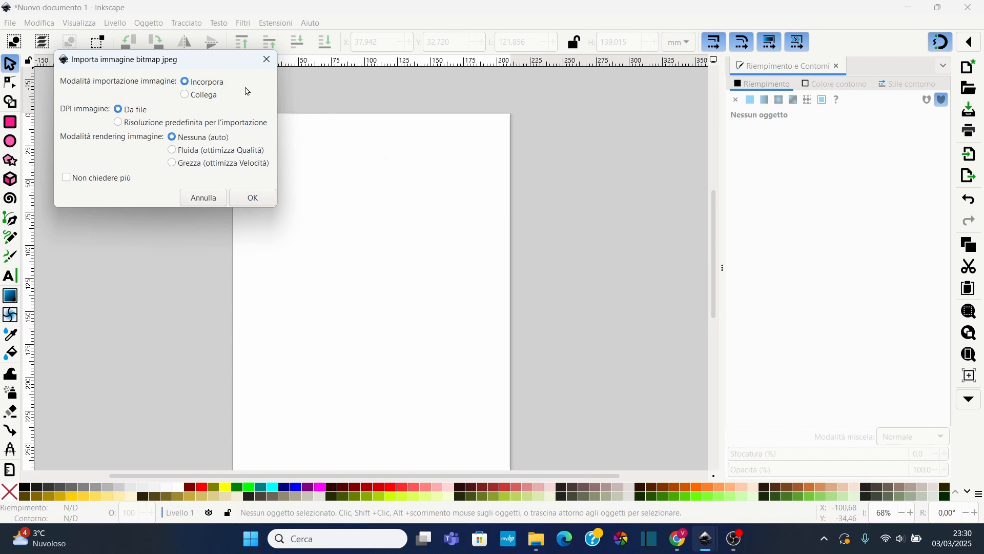
{"action": "left_click_drag", "start_coordinate": [217, 64], "coordinate": [415, 144]}
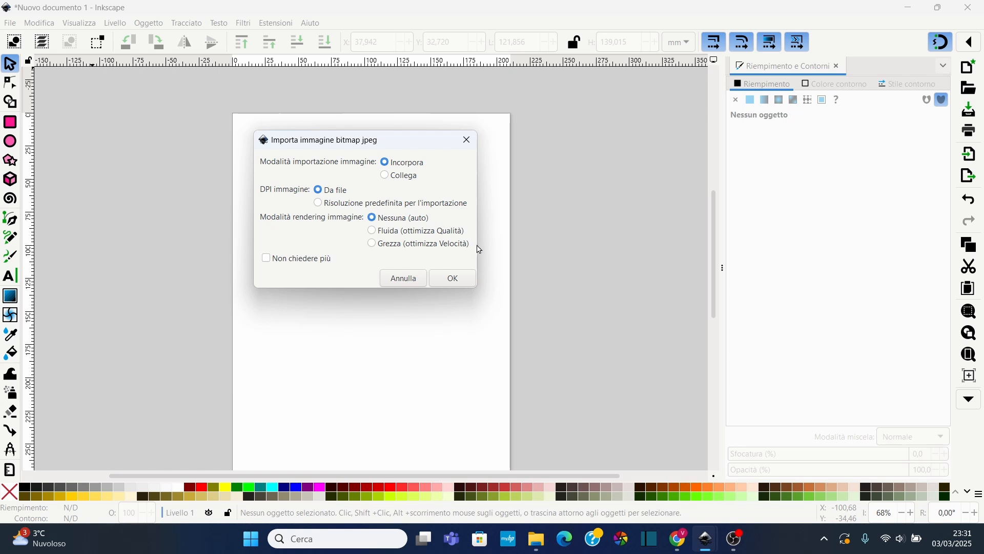
{"action": "left_click", "coordinate": [454, 279]}
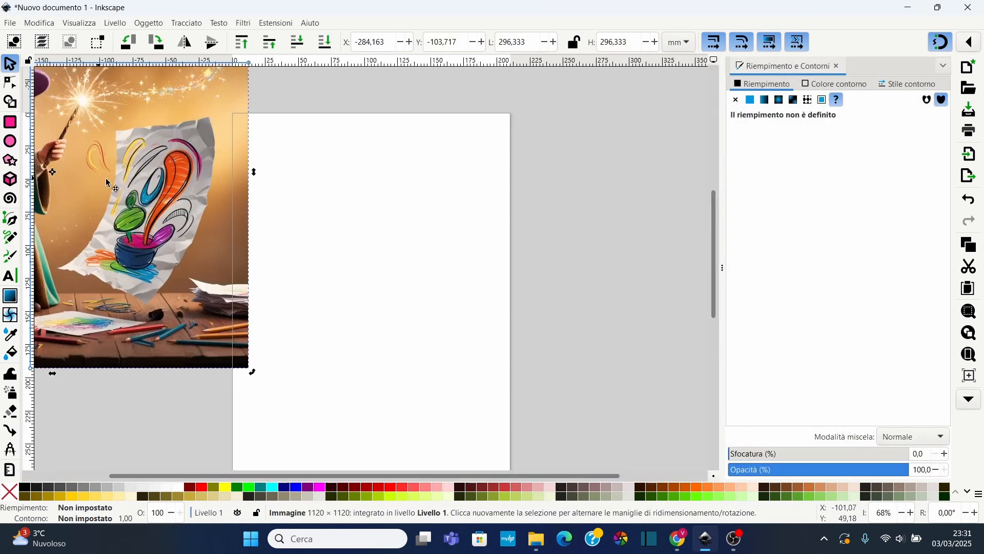
{"action": "left_click_drag", "start_coordinate": [127, 173], "coordinate": [421, 290]}
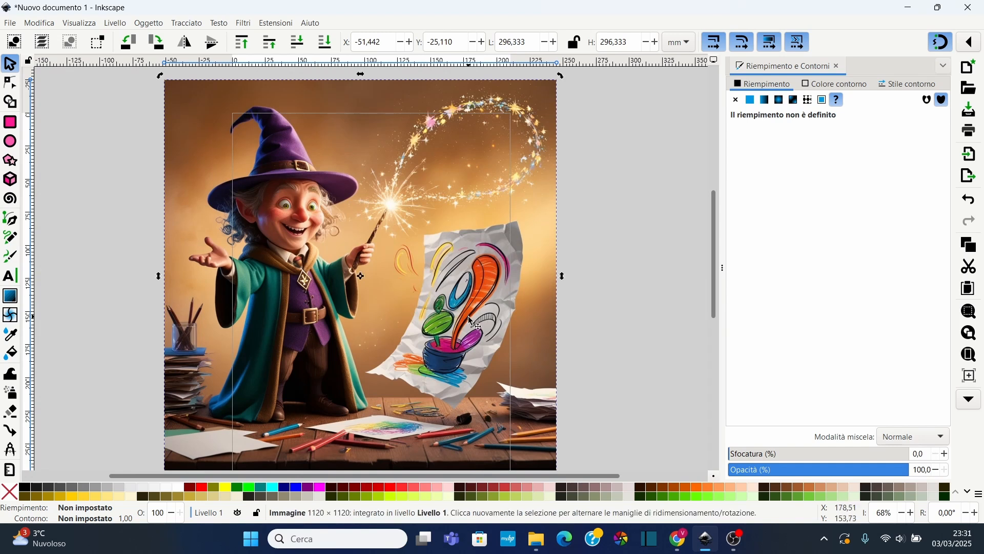
Scale the imported image down to about 157 × 165 mm and move it onto the page
{"action": "scroll", "coordinate": [469, 316], "scroll_direction": "down", "scroll_amount": 2}
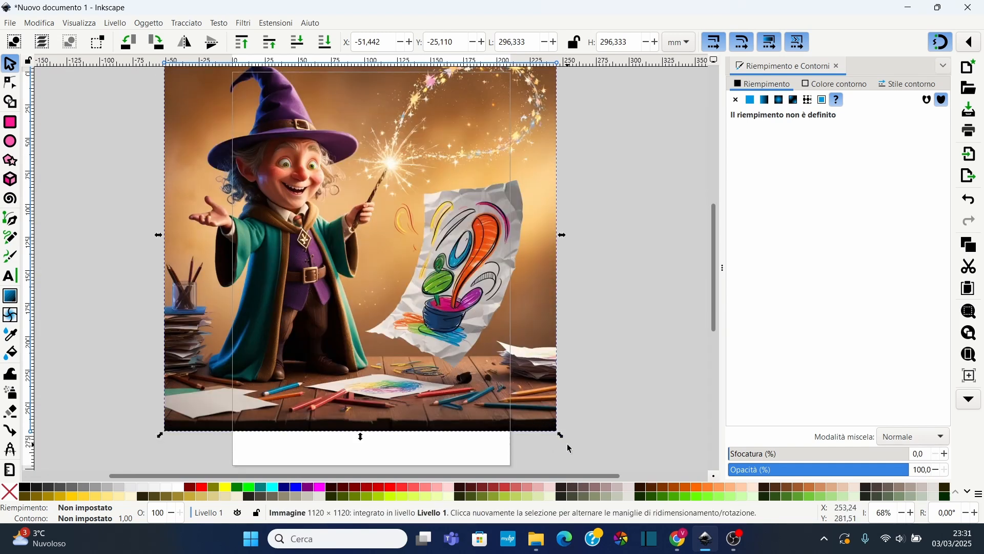
{"action": "left_click_drag", "start_coordinate": [561, 436], "coordinate": [415, 305]}
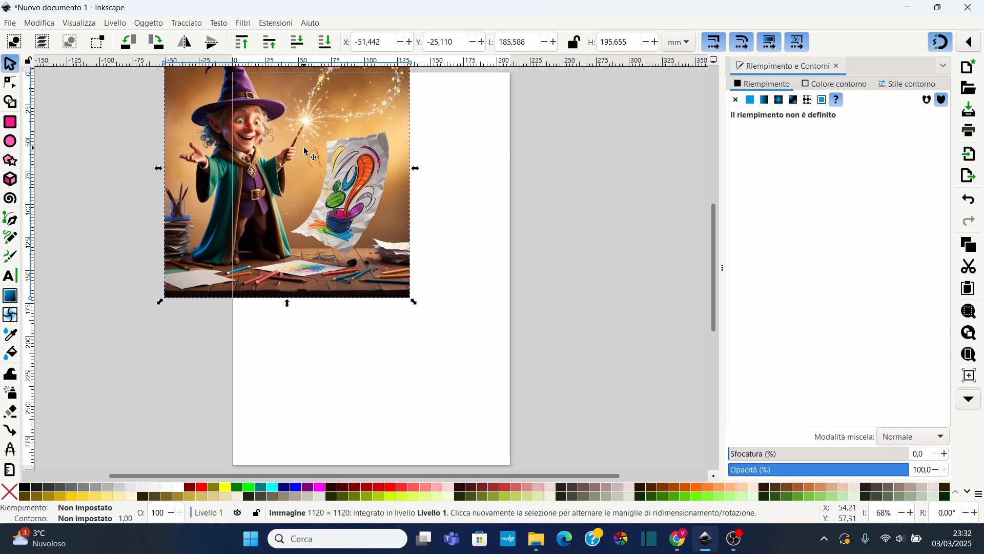
{"action": "scroll", "coordinate": [306, 152], "scroll_direction": "up", "scroll_amount": 2}
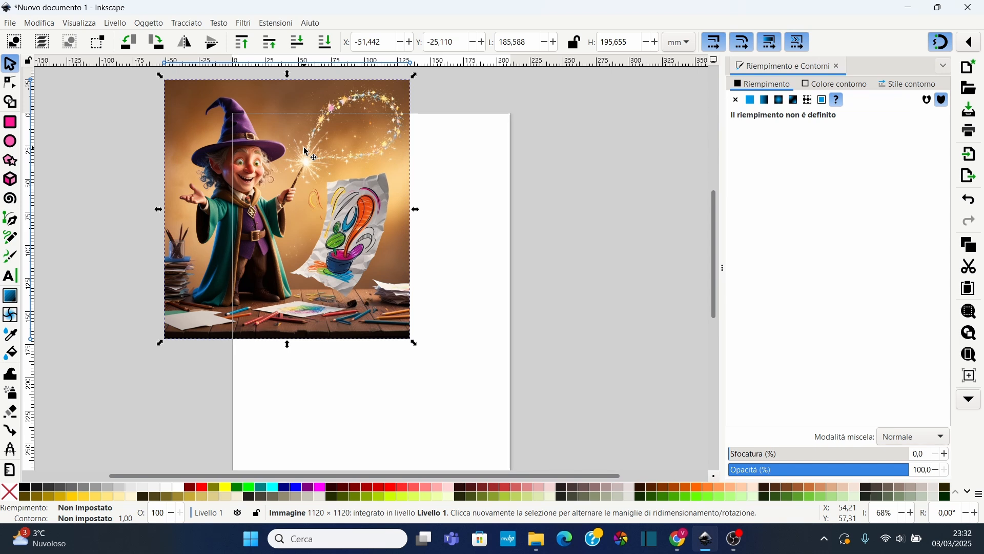
{"action": "left_click_drag", "start_coordinate": [323, 159], "coordinate": [373, 246]}
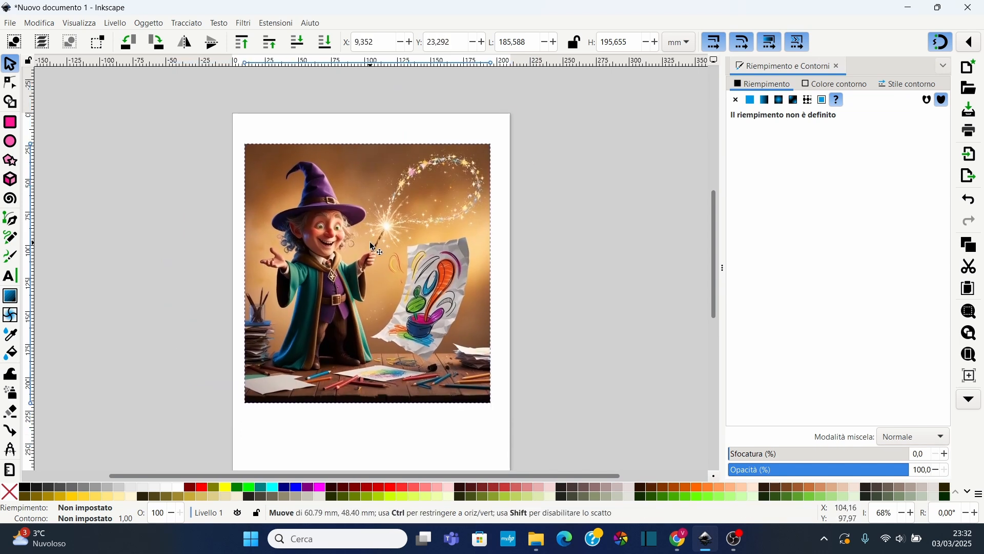
{"action": "left_click_drag", "start_coordinate": [496, 408], "coordinate": [456, 368]}
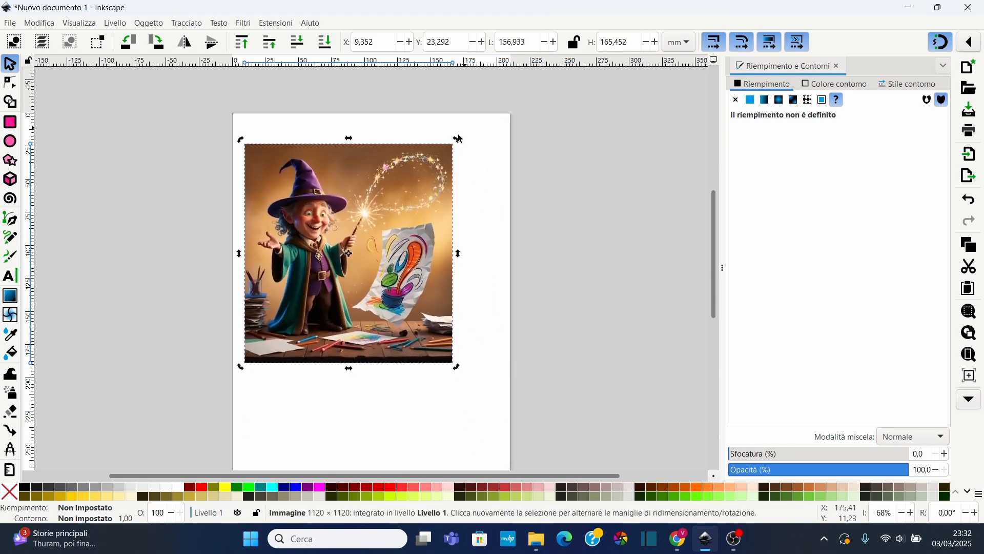
{"action": "left_click_drag", "start_coordinate": [460, 139], "coordinate": [453, 202]}
{"action": "key", "text": "ctrl+z"}
Deselect the image and zoom deep into it to examine its pixel detail, then zoom back out
{"action": "scroll", "coordinate": [410, 223], "scroll_direction": "up", "scroll_amount": 1, "text": "ctrl"}
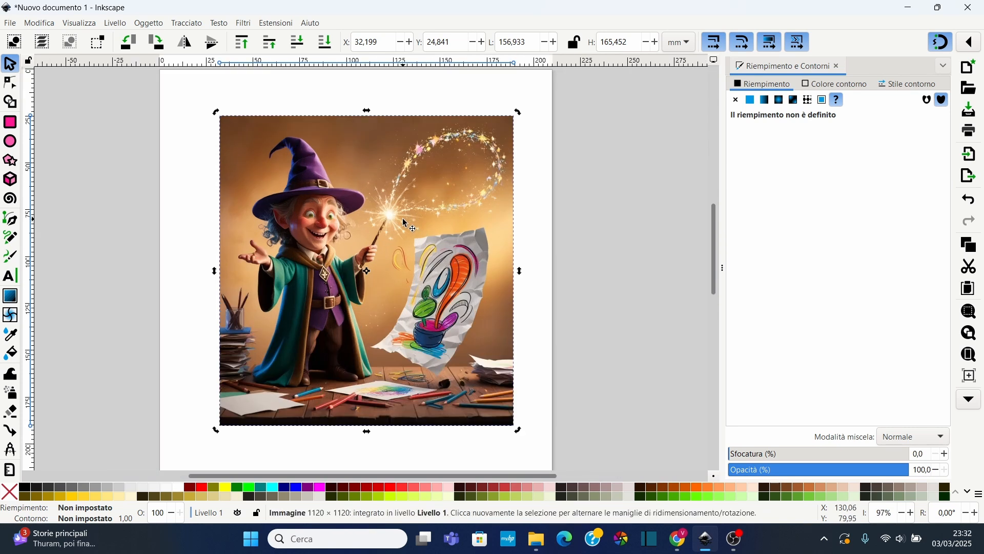
{"action": "left_click", "coordinate": [531, 262]}
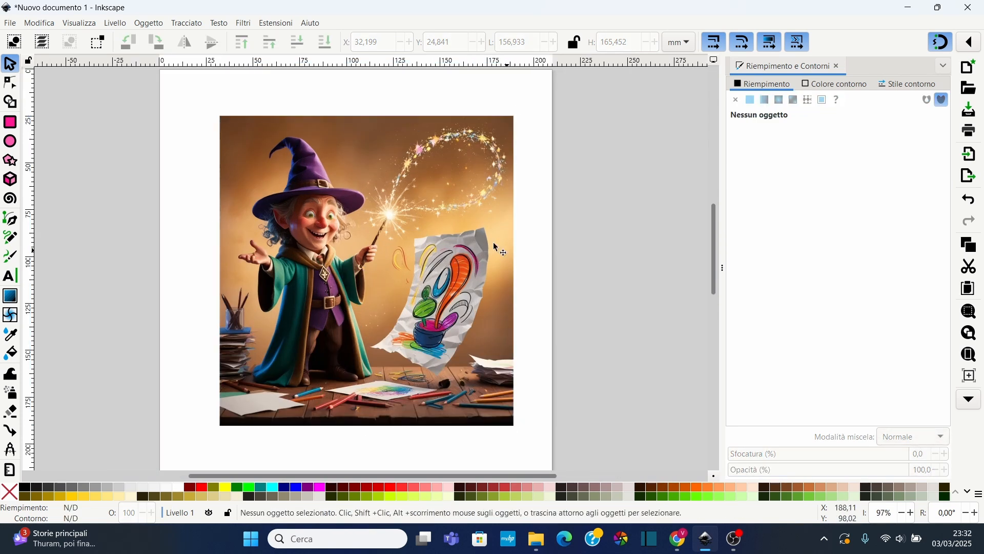
{"action": "scroll", "coordinate": [361, 223], "scroll_direction": "up", "scroll_amount": 13, "text": "ctrl"}
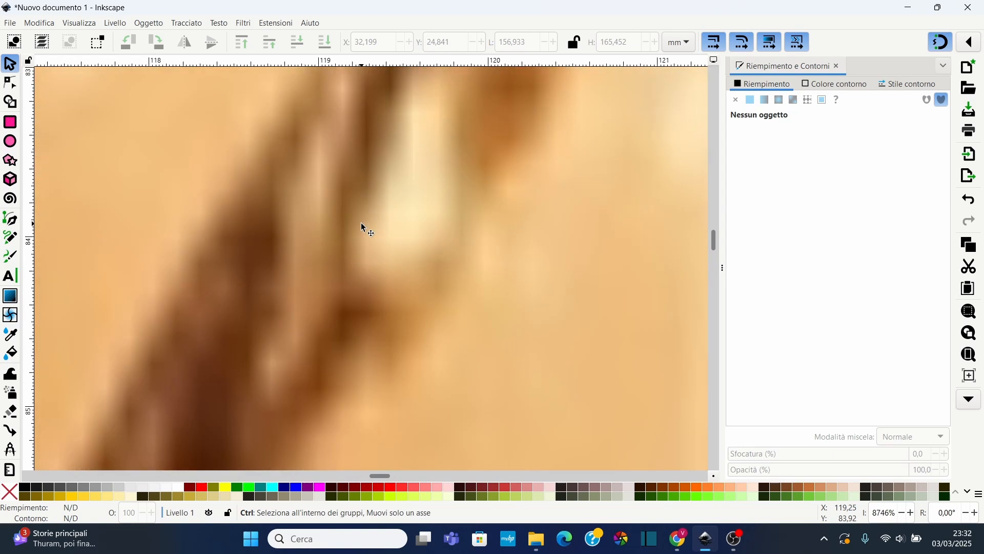
{"action": "scroll", "coordinate": [310, 207], "scroll_direction": "down", "scroll_amount": 5, "text": "ctrl"}
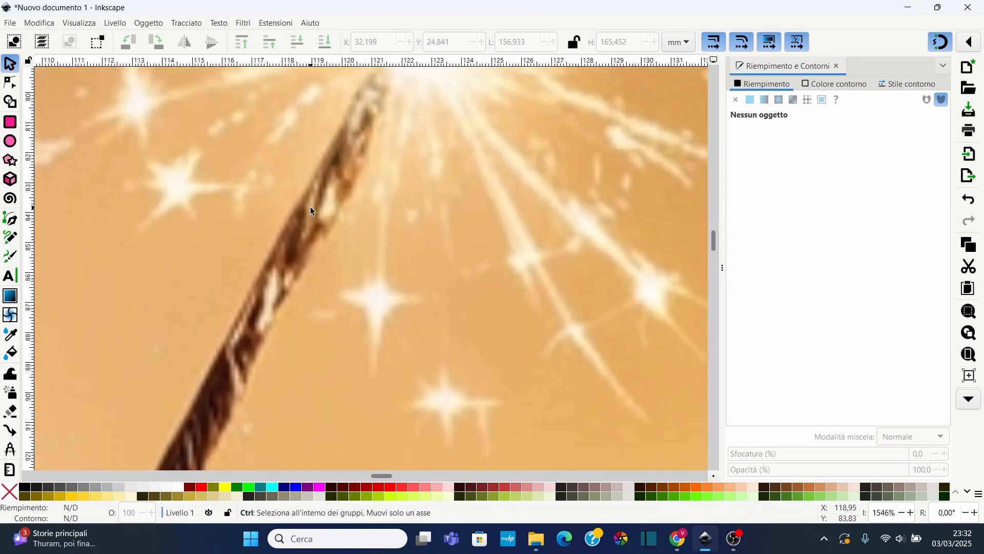
{"action": "scroll", "coordinate": [311, 209], "scroll_direction": "up", "scroll_amount": 4, "text": "ctrl"}
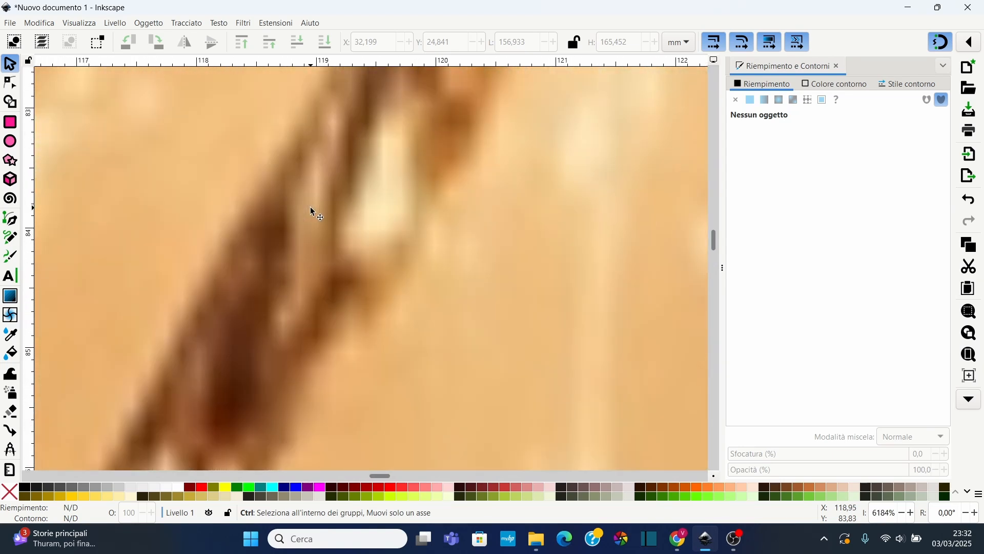
{"action": "scroll", "coordinate": [310, 209], "scroll_direction": "down", "scroll_amount": 4, "text": "ctrl"}
{"action": "scroll", "coordinate": [311, 209], "scroll_direction": "up", "scroll_amount": 6, "text": "ctrl"}
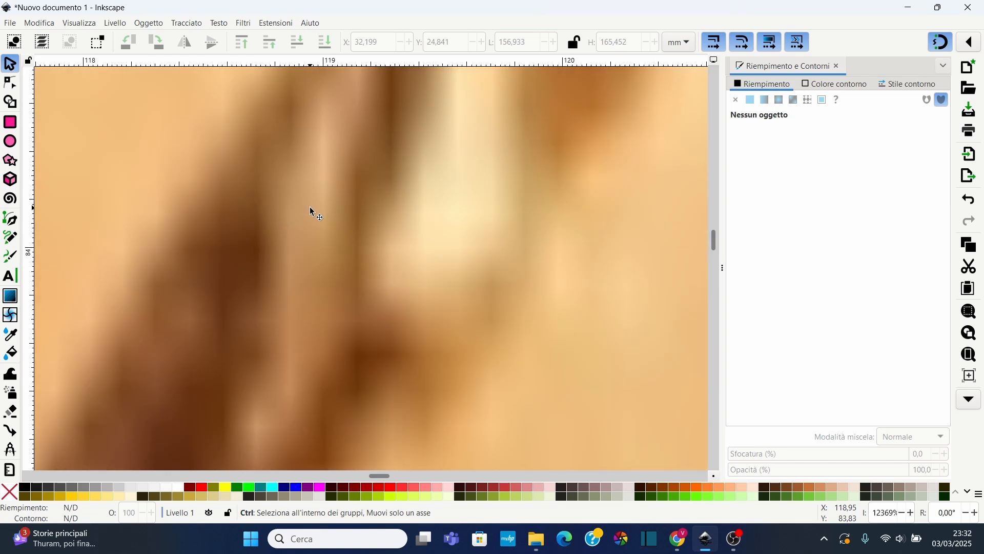
{"action": "scroll", "coordinate": [310, 209], "scroll_direction": "down", "scroll_amount": 6, "text": "ctrl"}
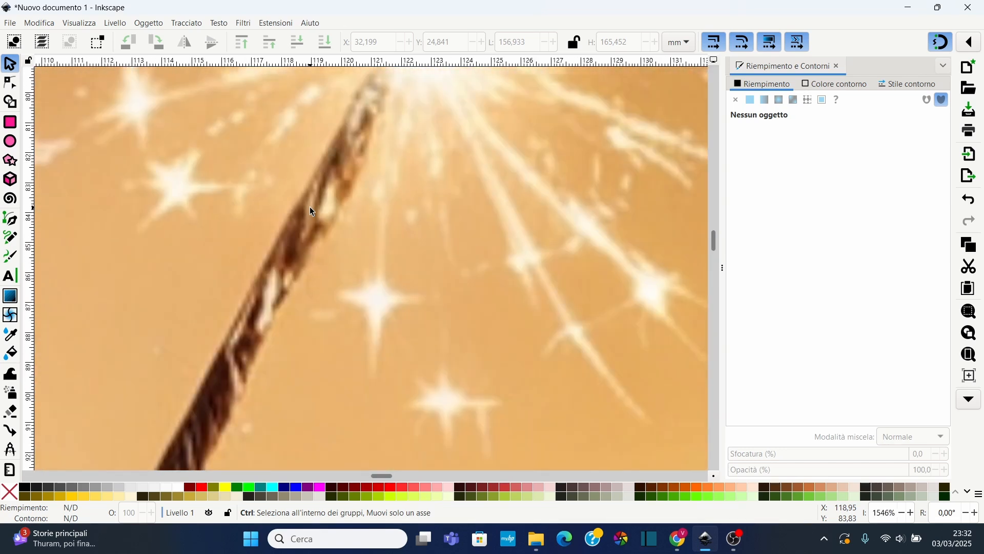
{"action": "scroll", "coordinate": [310, 209], "scroll_direction": "down", "scroll_amount": 8, "text": "ctrl"}
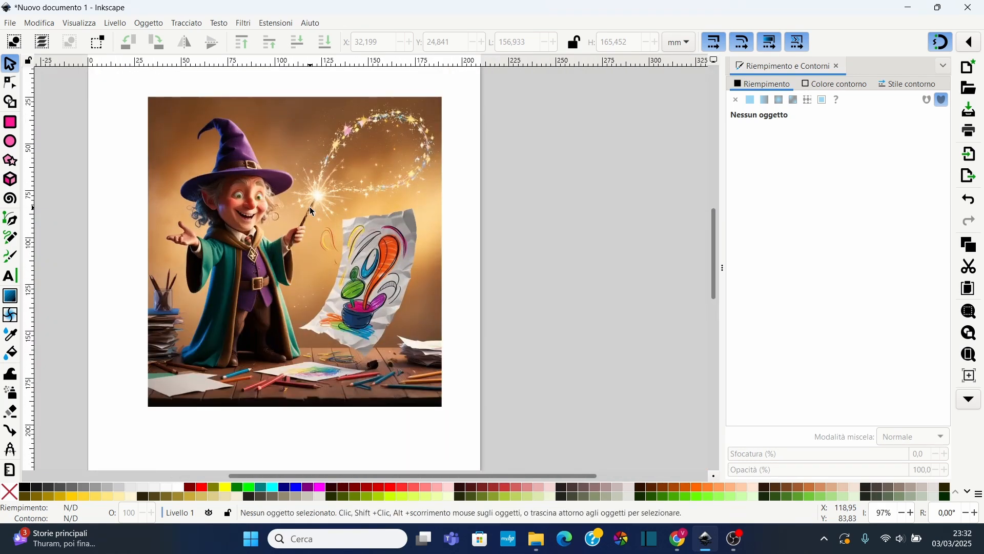
{"action": "scroll", "coordinate": [324, 210], "scroll_direction": "up", "scroll_amount": 2}
{"action": "scroll", "coordinate": [324, 210], "scroll_direction": "down", "scroll_amount": 2}
{"action": "scroll", "coordinate": [325, 211], "scroll_direction": "up", "scroll_amount": 2}
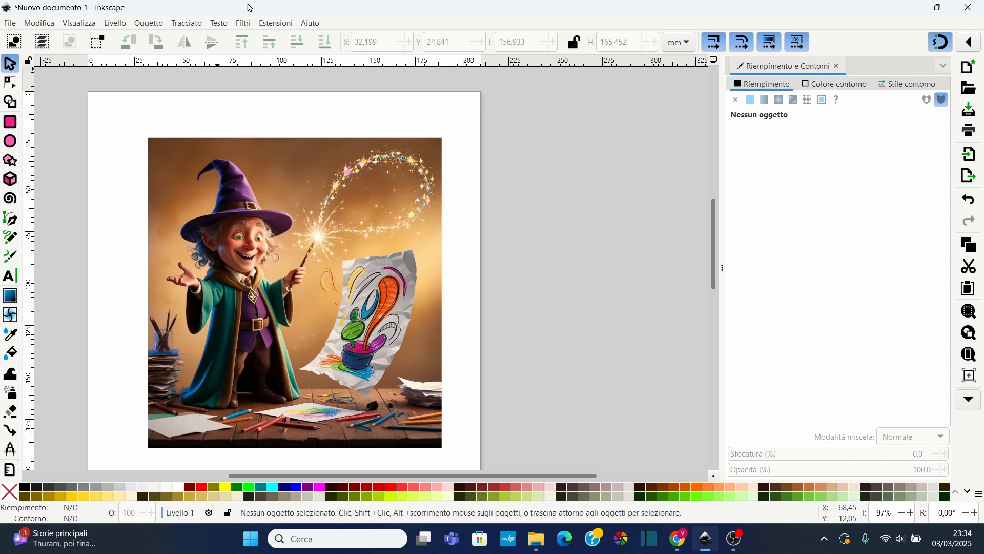
Open the Filter Gallery and browse its Colore, Colore e pittura immagine and Distorsione categories
{"action": "left_click", "coordinate": [244, 23]}
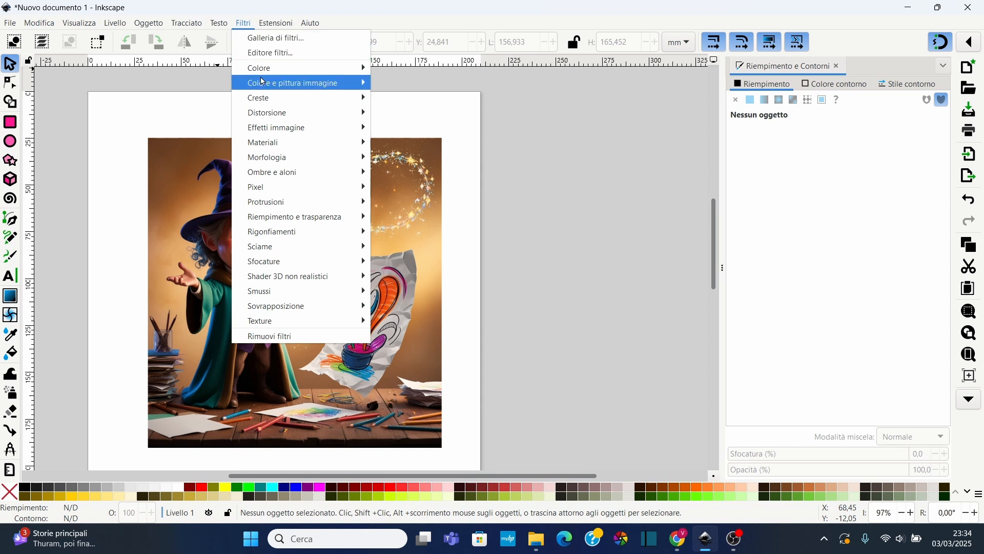
{"action": "mouse_move", "coordinate": [266, 171]}
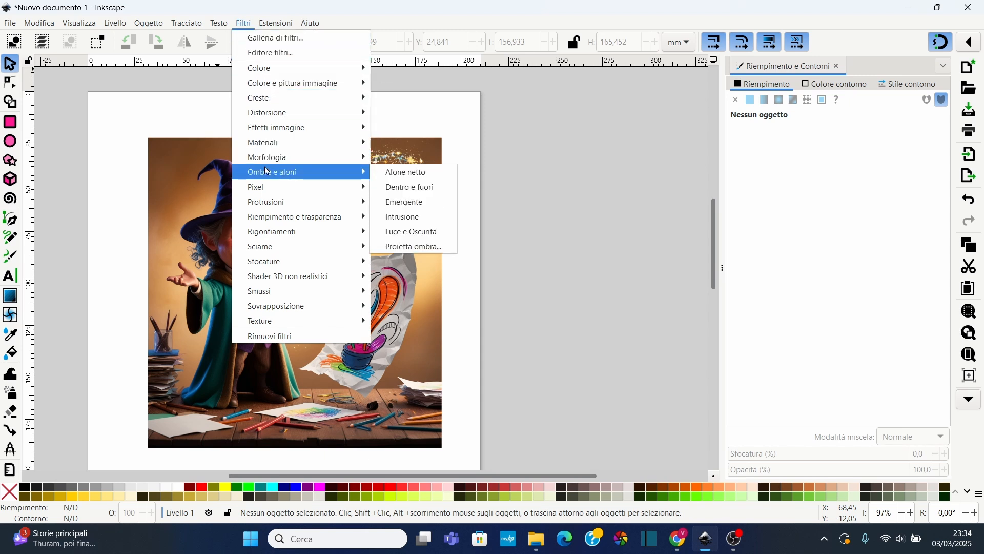
{"action": "mouse_move", "coordinate": [269, 99]}
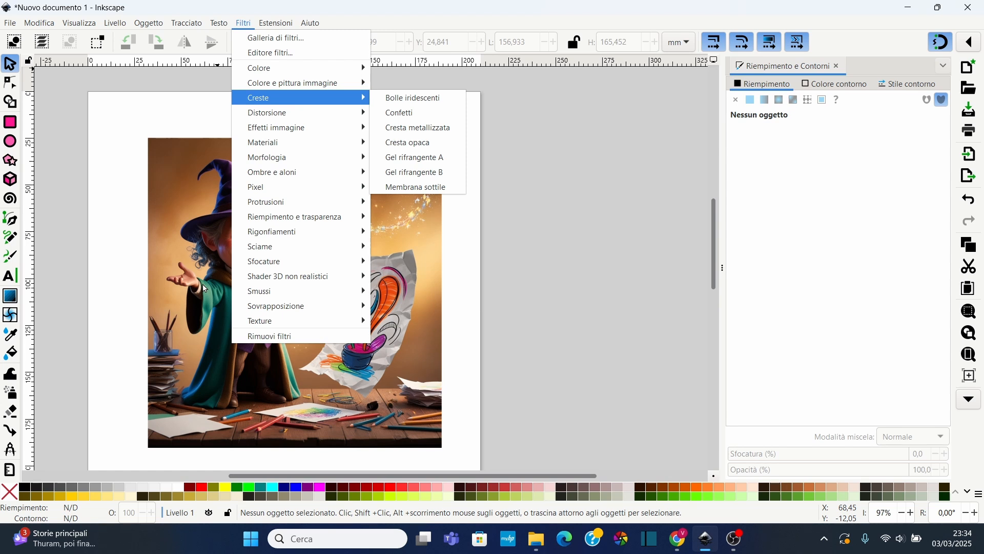
{"action": "mouse_move", "coordinate": [288, 66]}
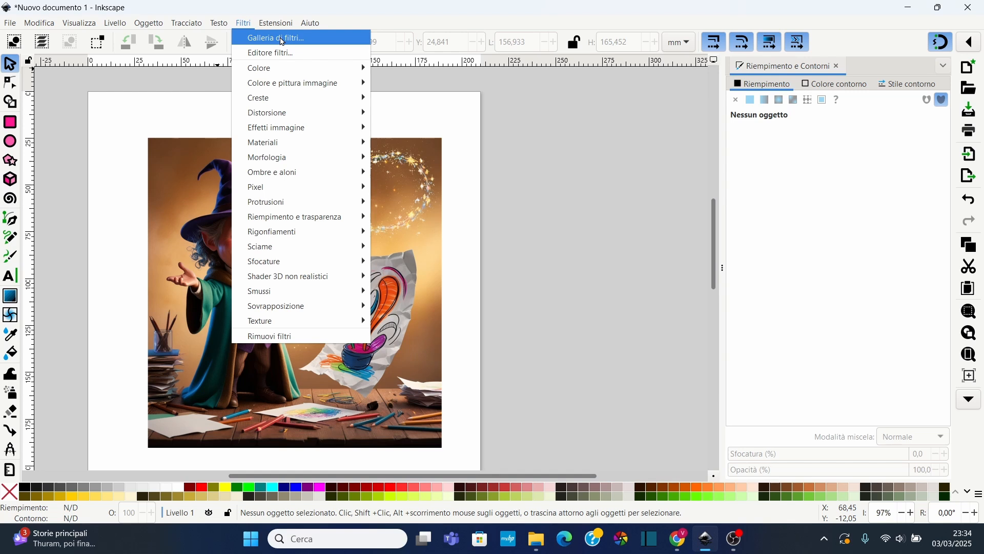
{"action": "left_click", "coordinate": [282, 41]}
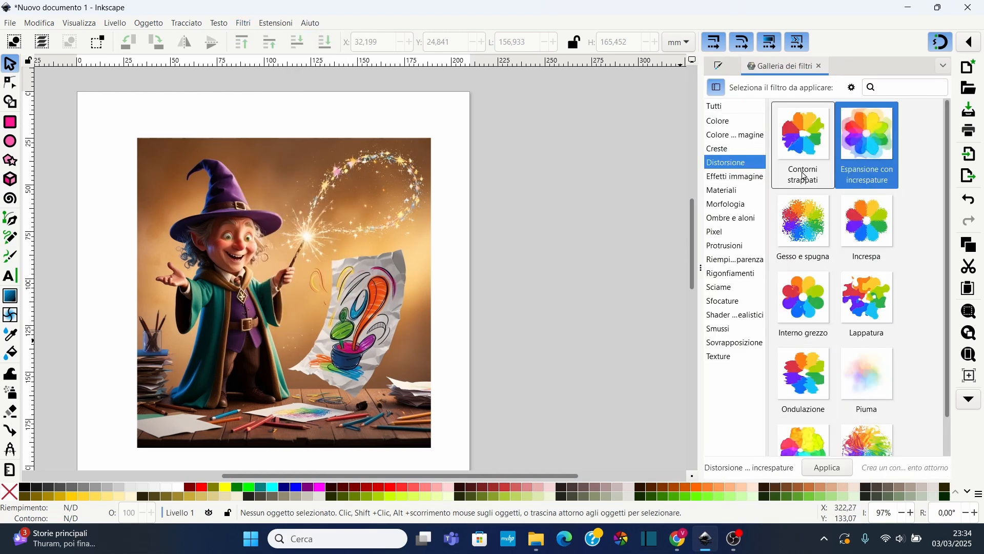
{"action": "left_click", "coordinate": [719, 122]}
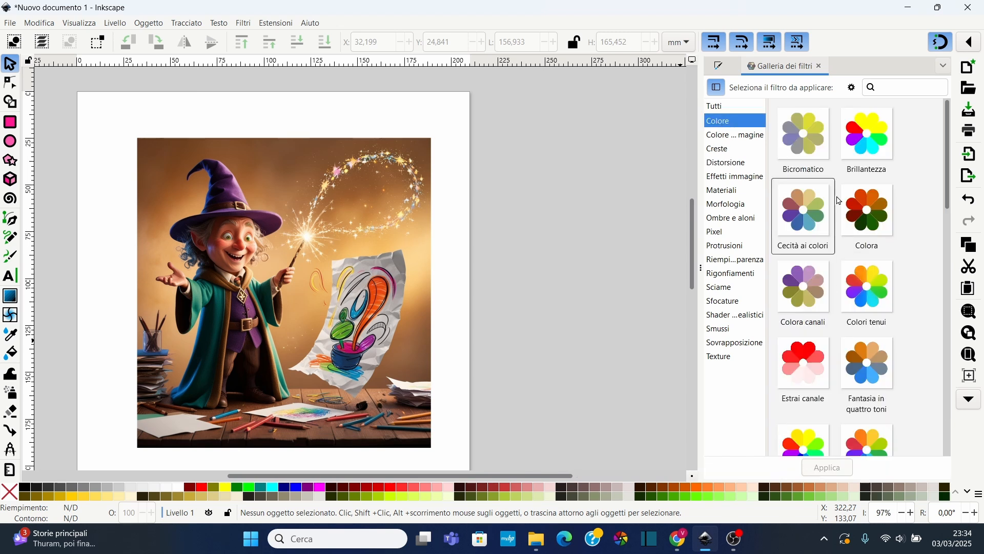
{"action": "left_click", "coordinate": [718, 135]}
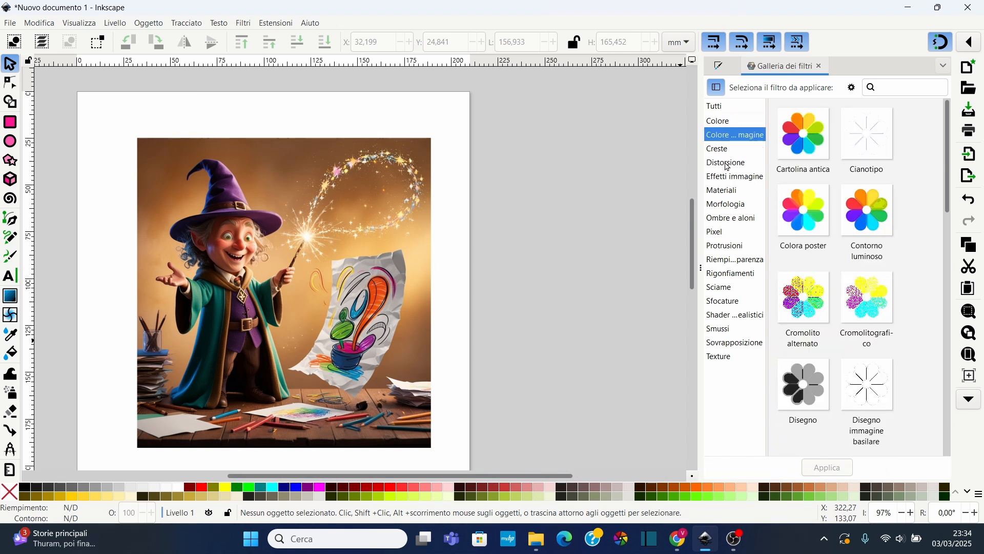
{"action": "left_click", "coordinate": [728, 163]}
Select the image and apply the Lappatura distortion filter to it
{"action": "left_click", "coordinate": [273, 220]}
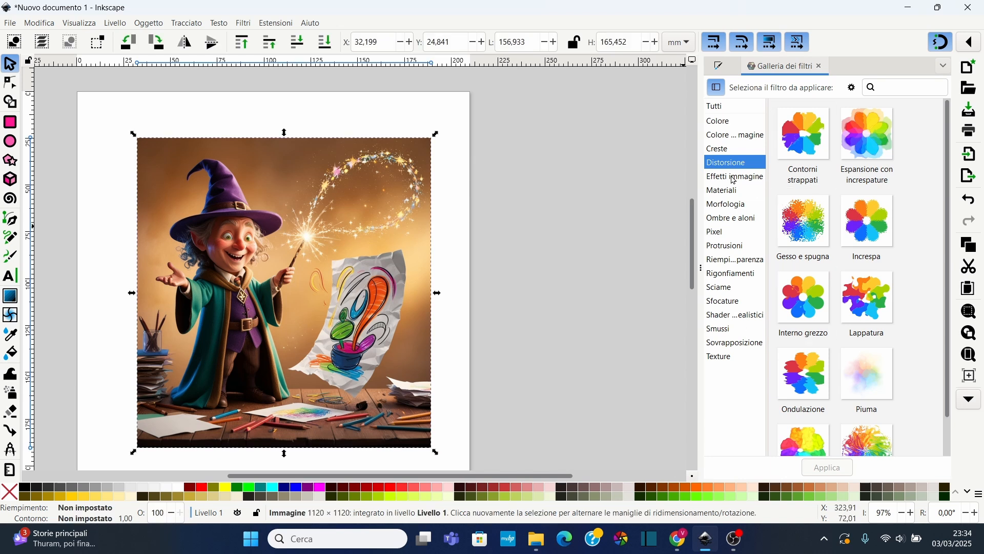
{"action": "left_click", "coordinate": [872, 301]}
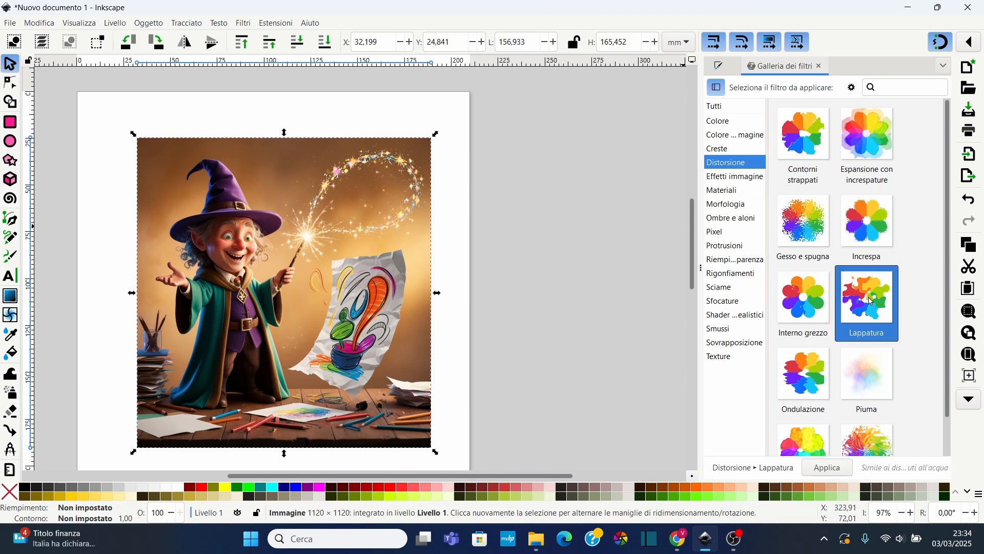
{"action": "left_click", "coordinate": [829, 469]}
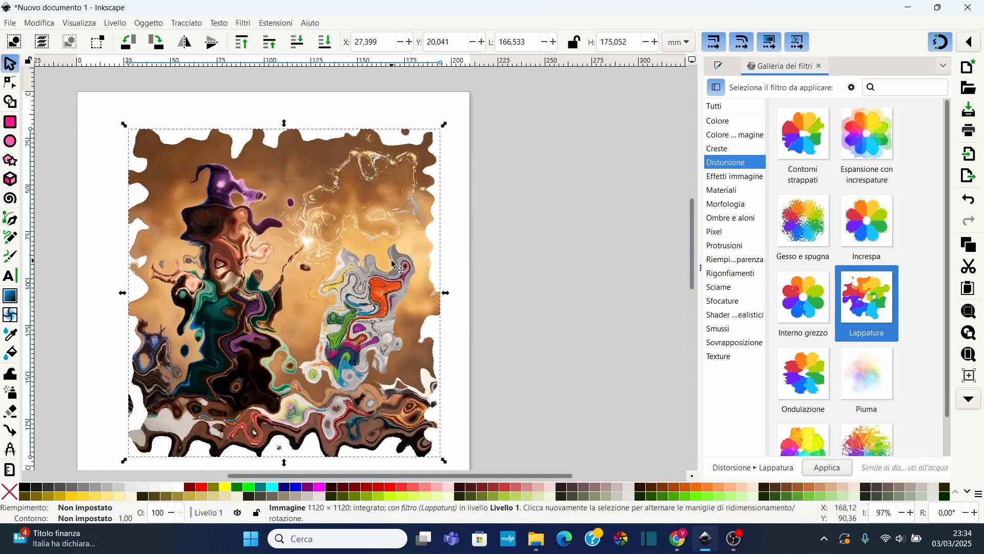
Undo the Lappatura filter on the image
{"action": "left_click", "coordinate": [723, 232]}
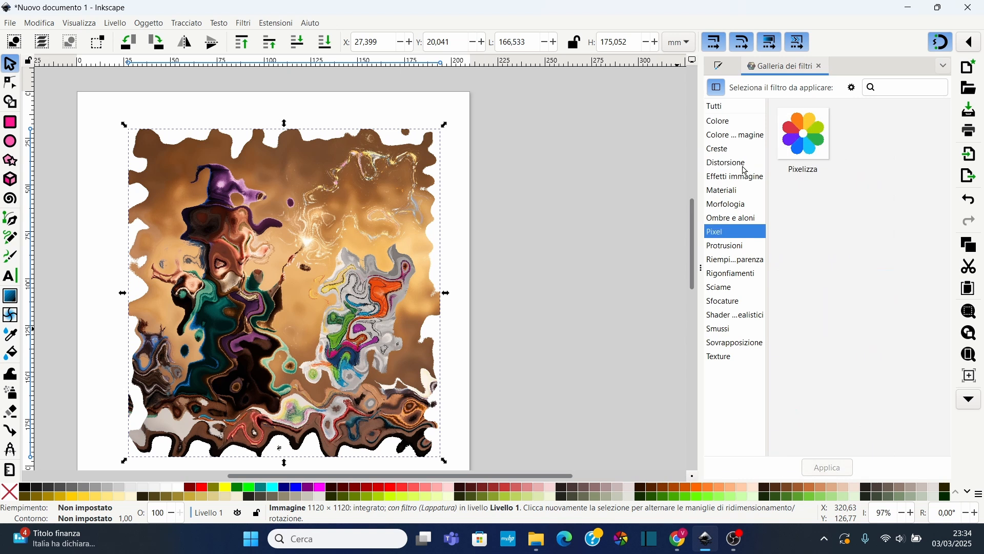
{"action": "key", "text": "ctrl+z"}
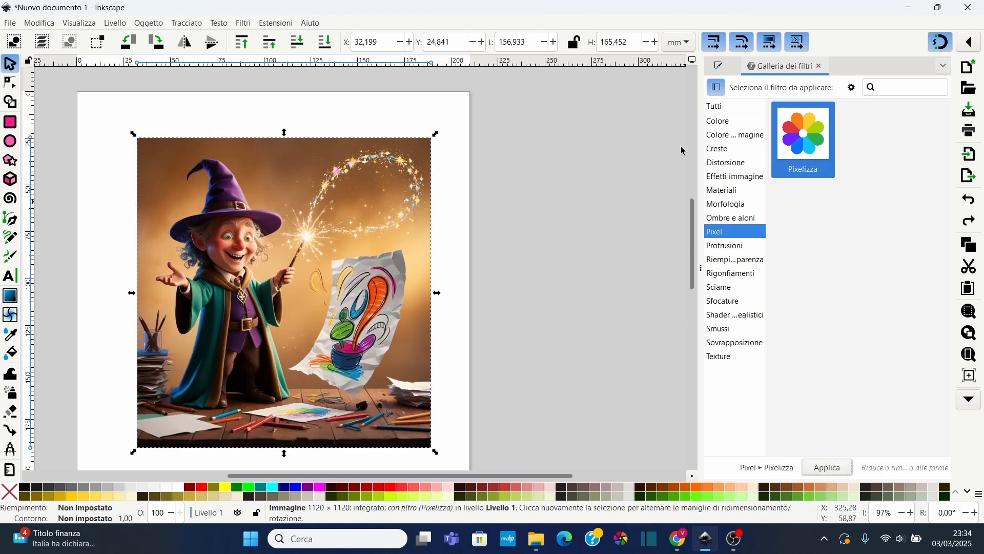
{"action": "left_click", "coordinate": [738, 125]}
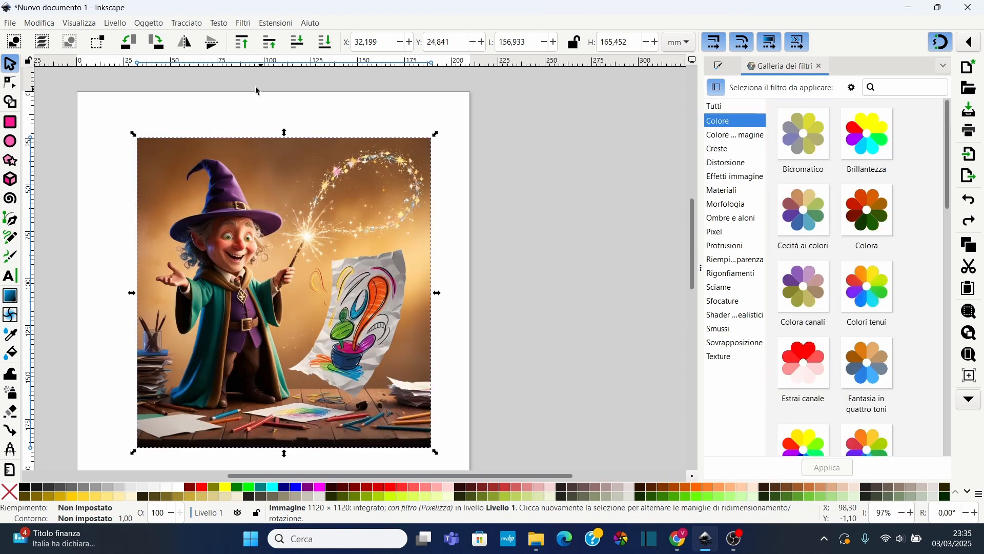
{"action": "left_click", "coordinate": [243, 23]}
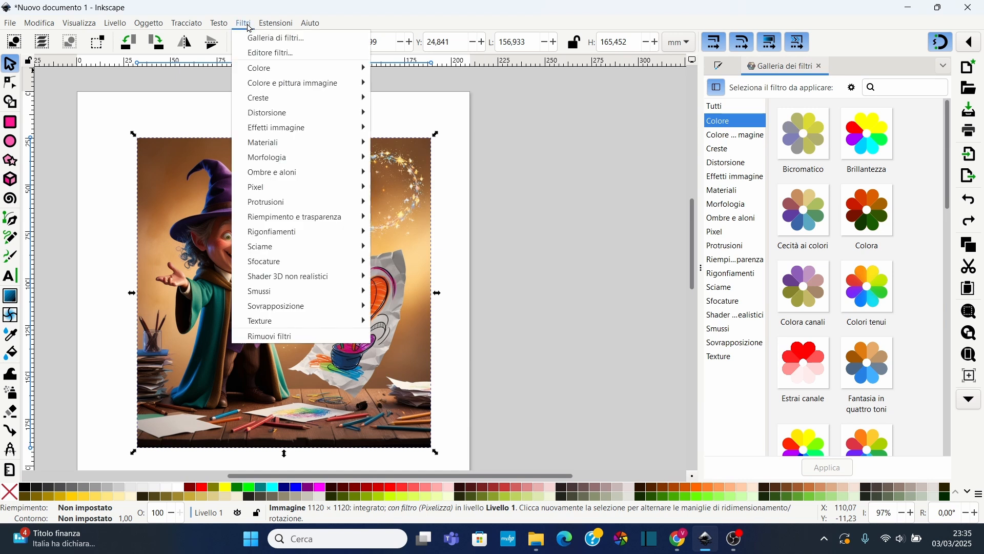
{"action": "mouse_move", "coordinate": [275, 70]}
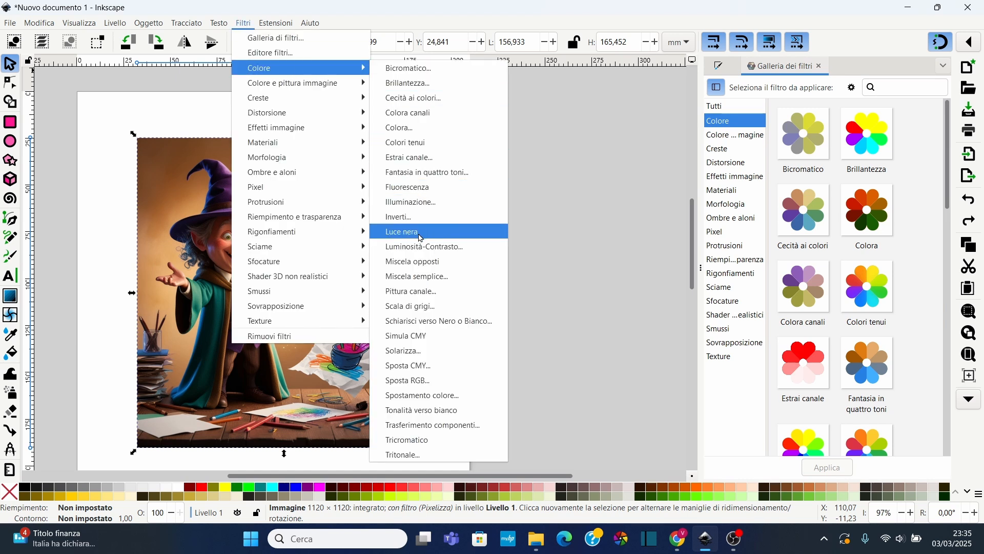
{"action": "left_click", "coordinate": [415, 306]}
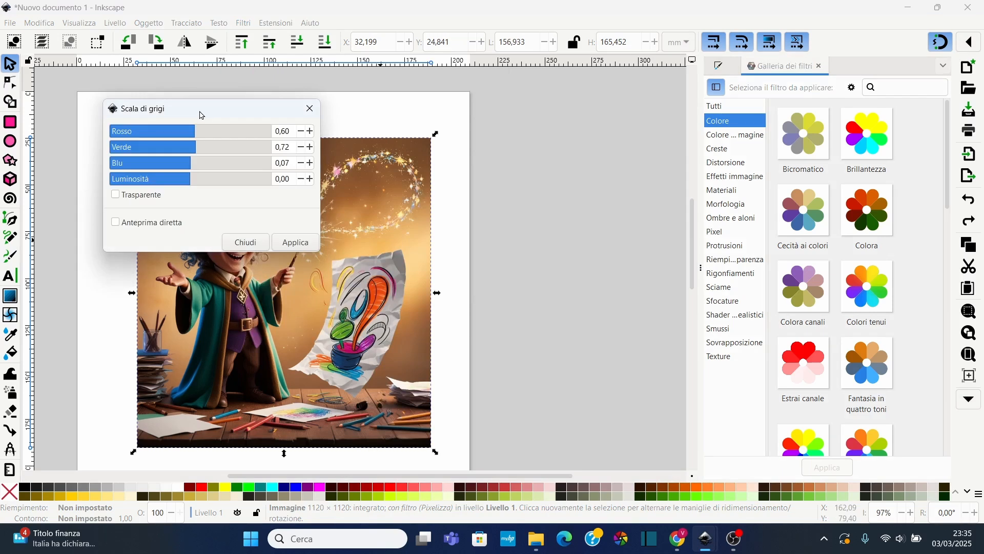
{"action": "left_click_drag", "start_coordinate": [199, 114], "coordinate": [552, 99]}
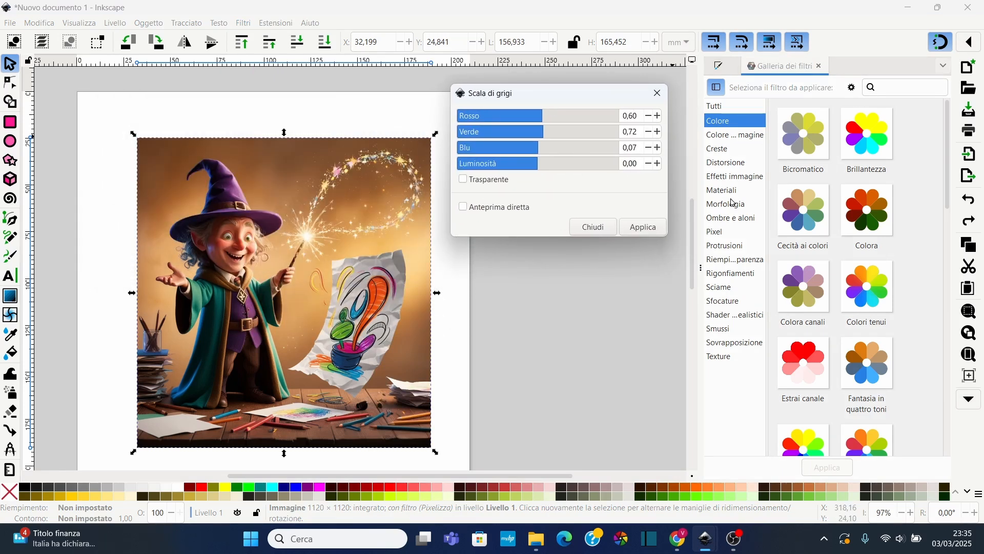
{"action": "left_click", "coordinate": [701, 269]}
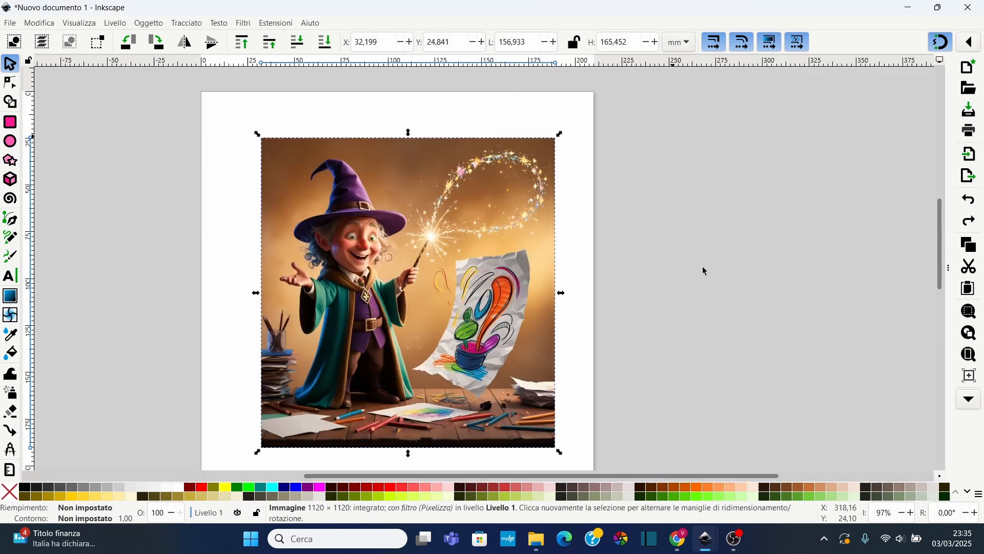
Apply the Scala di grigi colour filter to the image with luminosity set to -0.47
{"action": "left_click", "coordinate": [244, 23]}
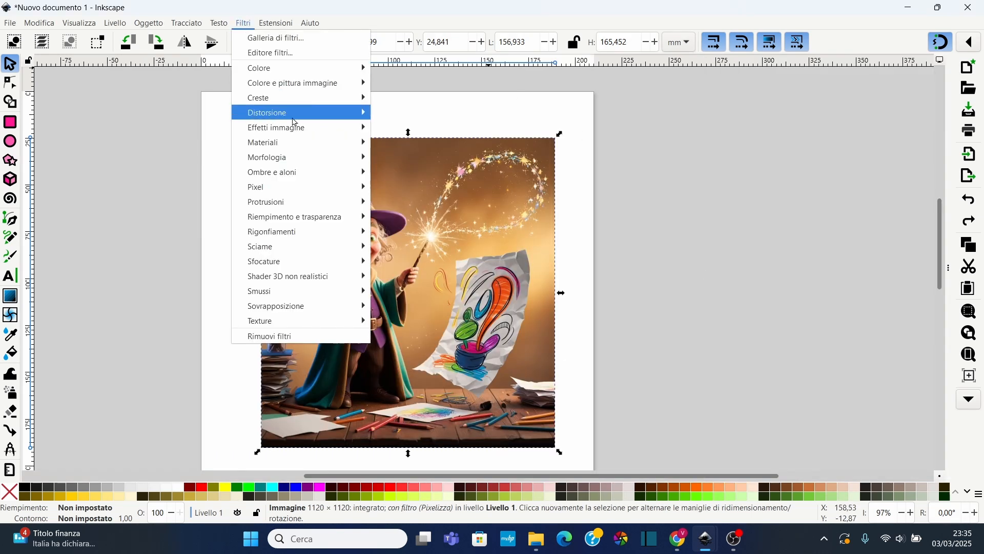
{"action": "mouse_move", "coordinate": [307, 70]}
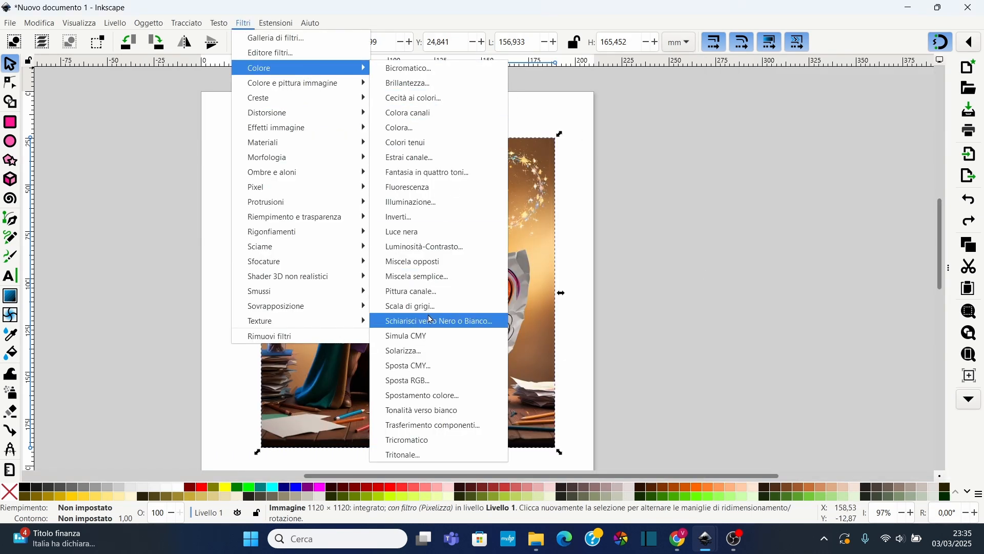
{"action": "left_click", "coordinate": [410, 306]}
{"action": "left_click_drag", "start_coordinate": [539, 103], "coordinate": [691, 109]}
{"action": "left_click", "coordinate": [613, 210]}
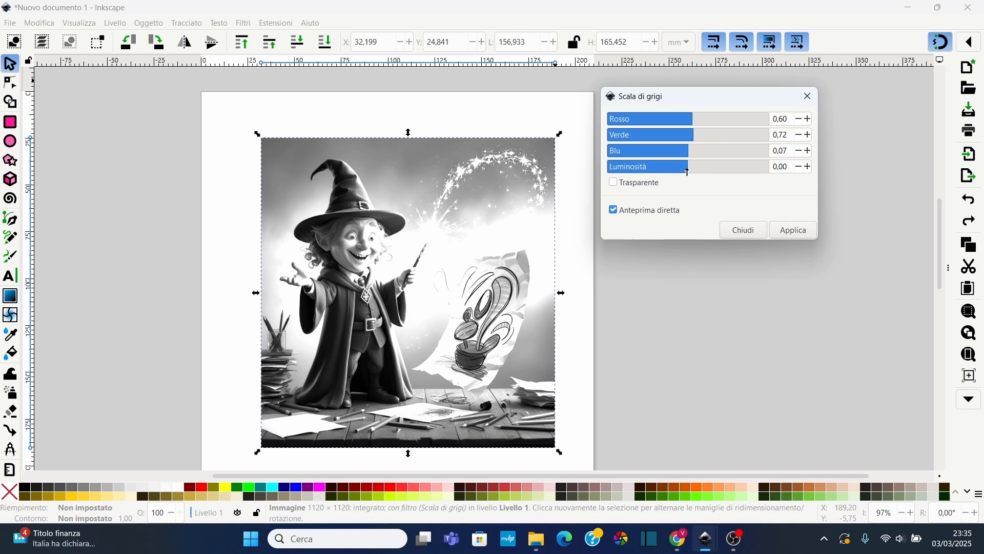
{"action": "left_click_drag", "start_coordinate": [688, 172], "coordinate": [684, 173]}
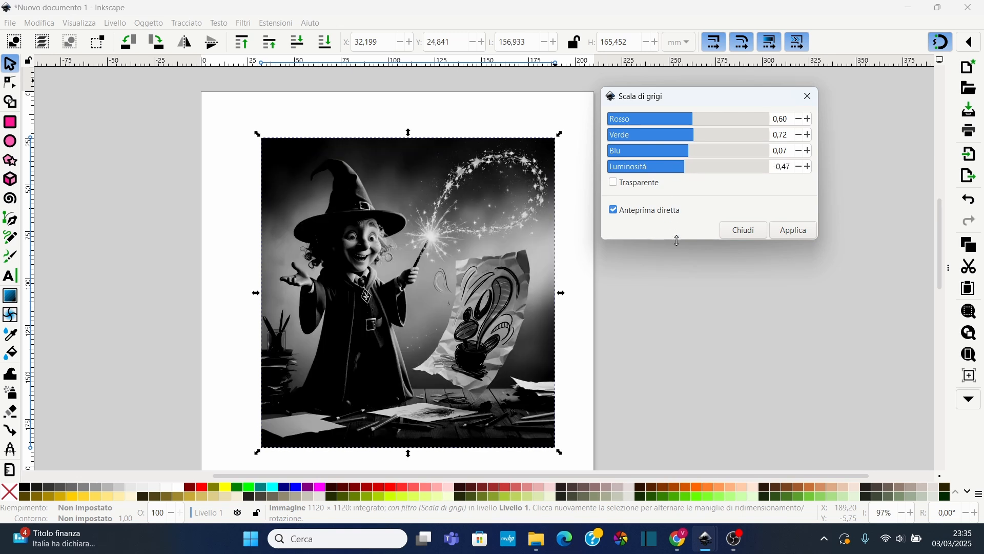
{"action": "left_click", "coordinate": [795, 237]}
{"action": "left_click", "coordinate": [795, 237]}
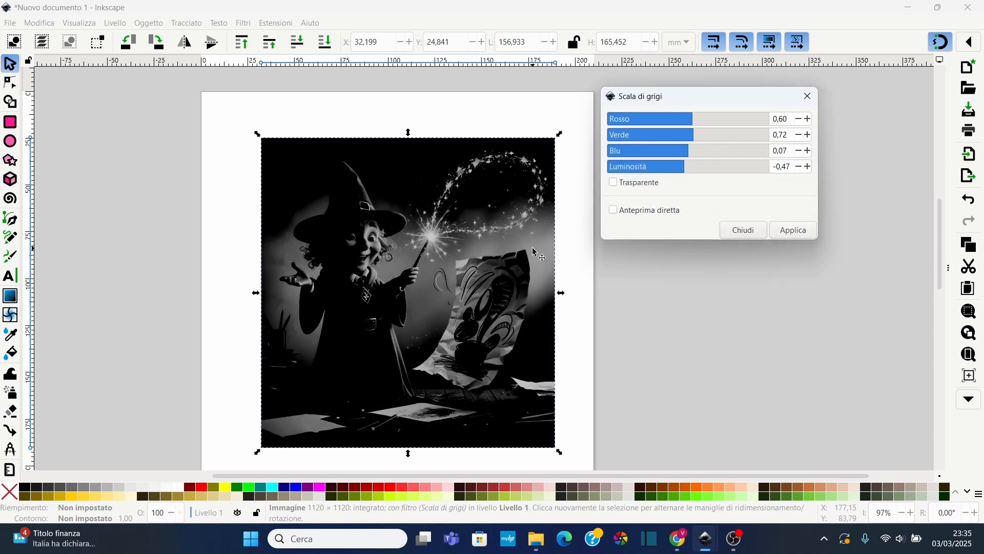
{"action": "left_click", "coordinate": [808, 96]}
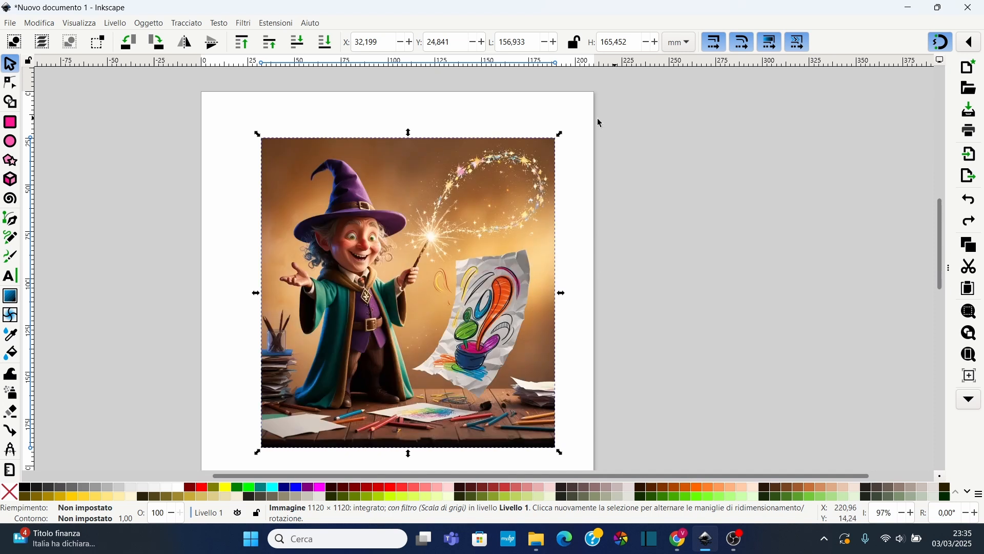
Open the Proietta ombra filter and set an Esterna shadow with horizontal offset -9.1 px and vertical offset 8.2 px
{"action": "left_click", "coordinate": [246, 25]}
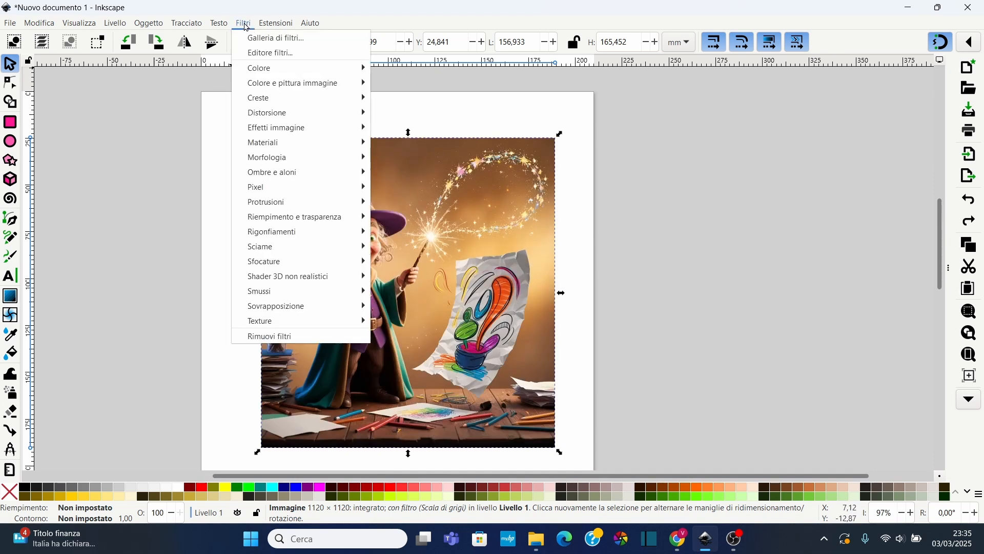
{"action": "mouse_move", "coordinate": [293, 171]}
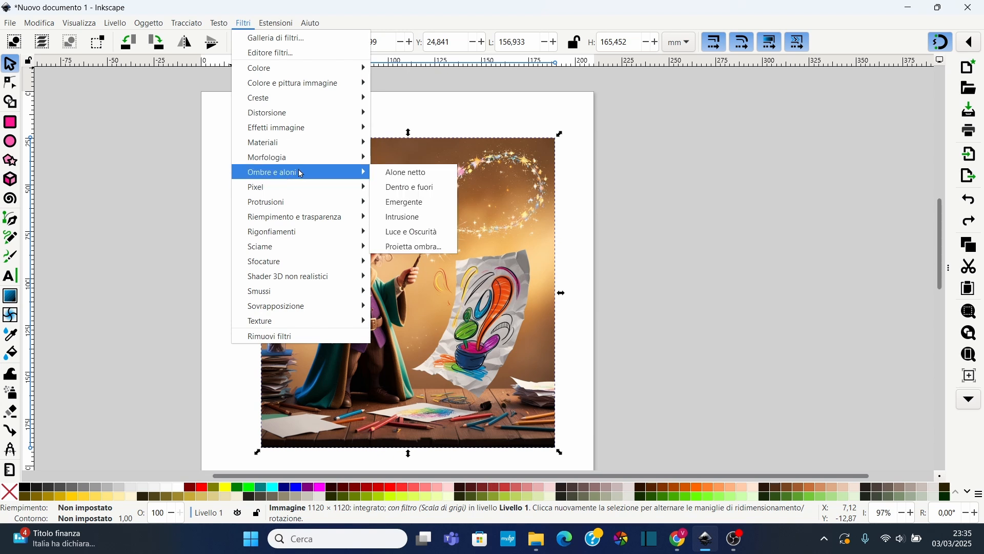
{"action": "left_click", "coordinate": [413, 247]}
{"action": "left_click", "coordinate": [116, 123]}
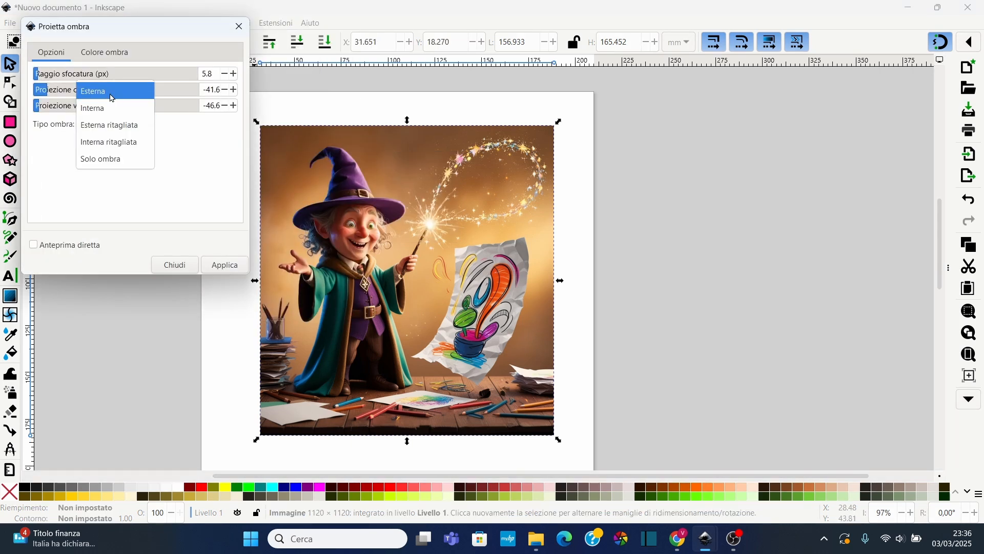
{"action": "left_click", "coordinate": [110, 96]}
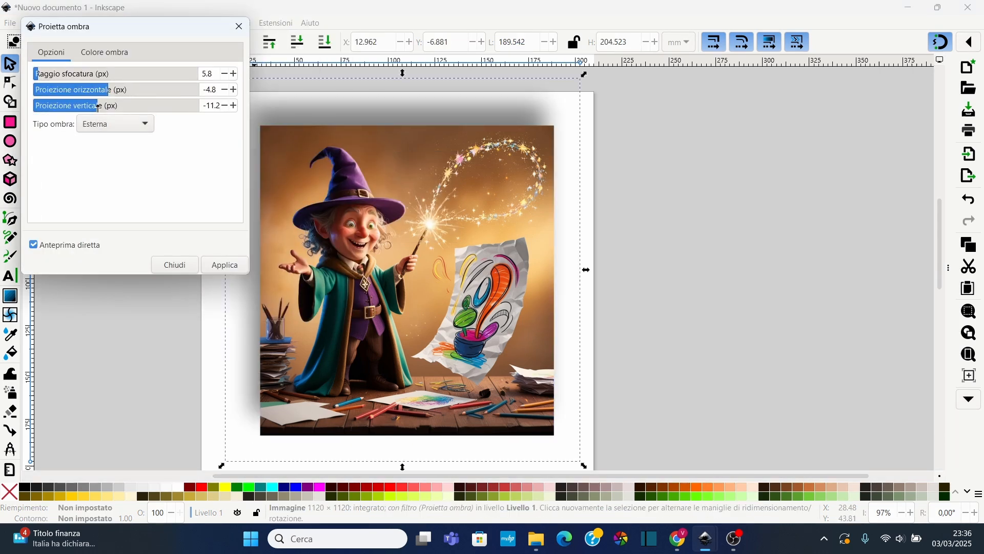
{"action": "left_click_drag", "start_coordinate": [97, 109], "coordinate": [105, 92]}
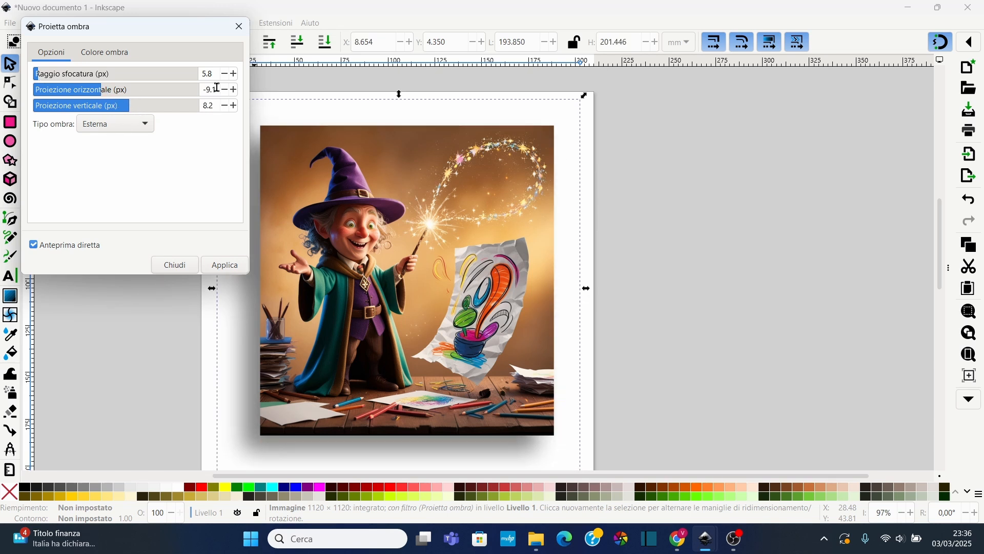
Reduce the shadow blur radius to 1.0 px and apply the drop shadow to the image
{"action": "left_click", "coordinate": [228, 78]}
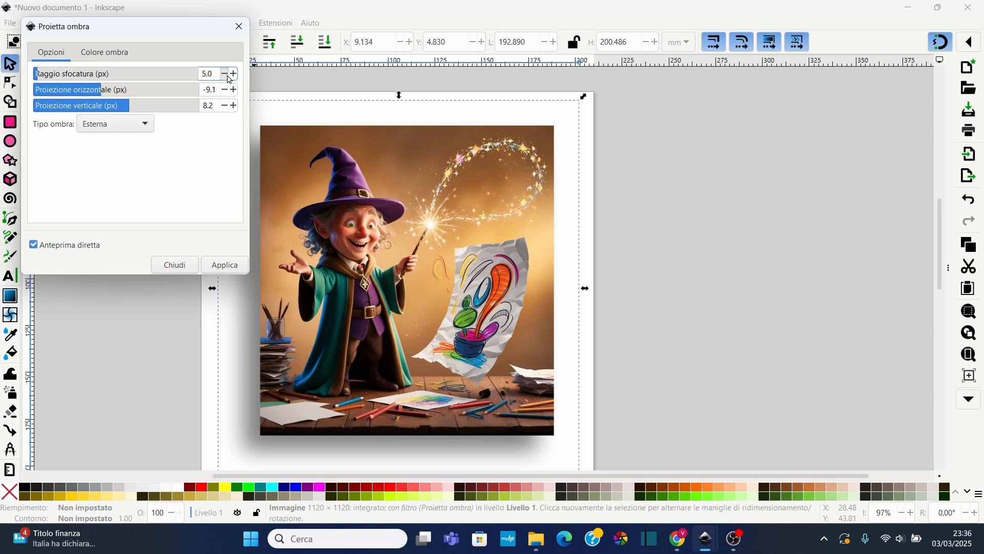
{"action": "left_click", "coordinate": [229, 78]}
{"action": "left_click", "coordinate": [229, 78]}
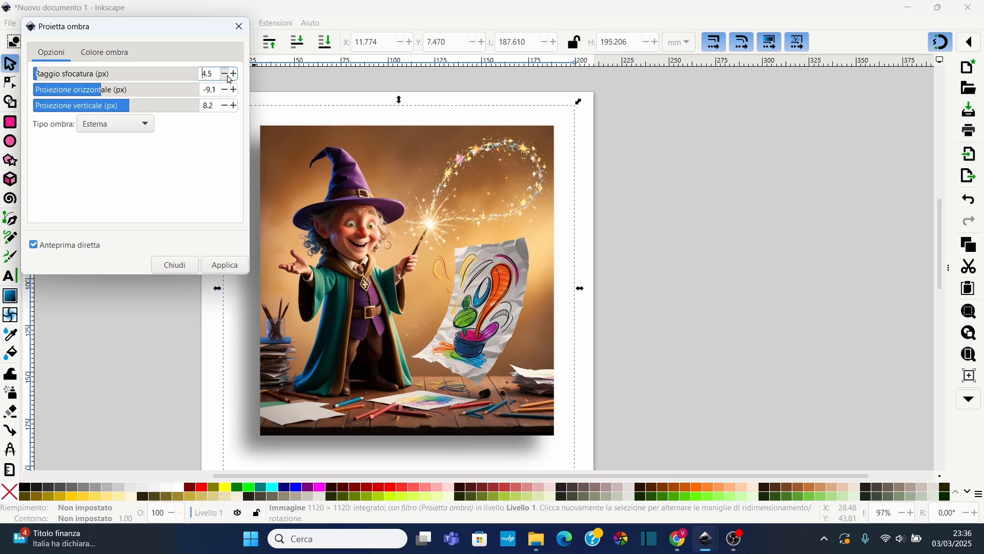
{"action": "left_click", "coordinate": [229, 78]}
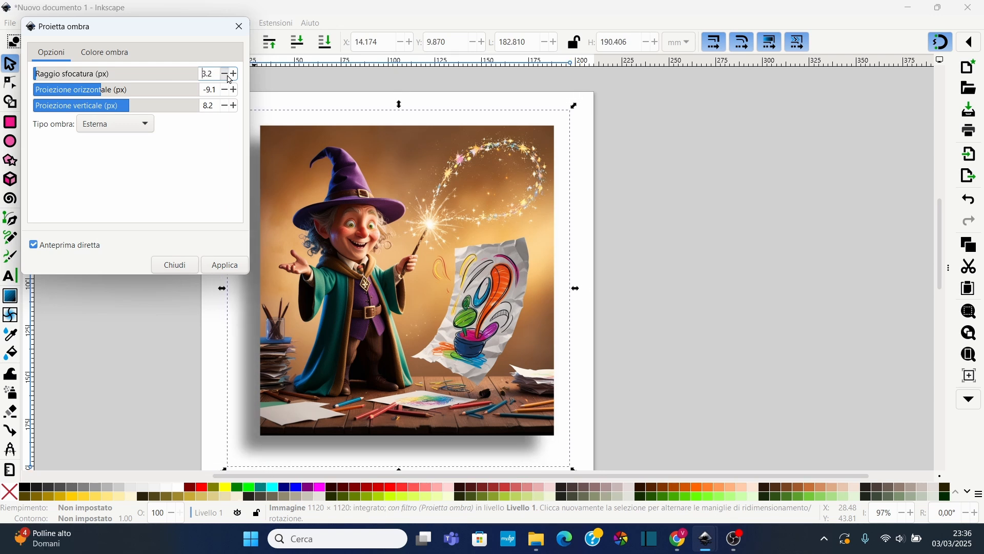
{"action": "left_click", "coordinate": [229, 77]}
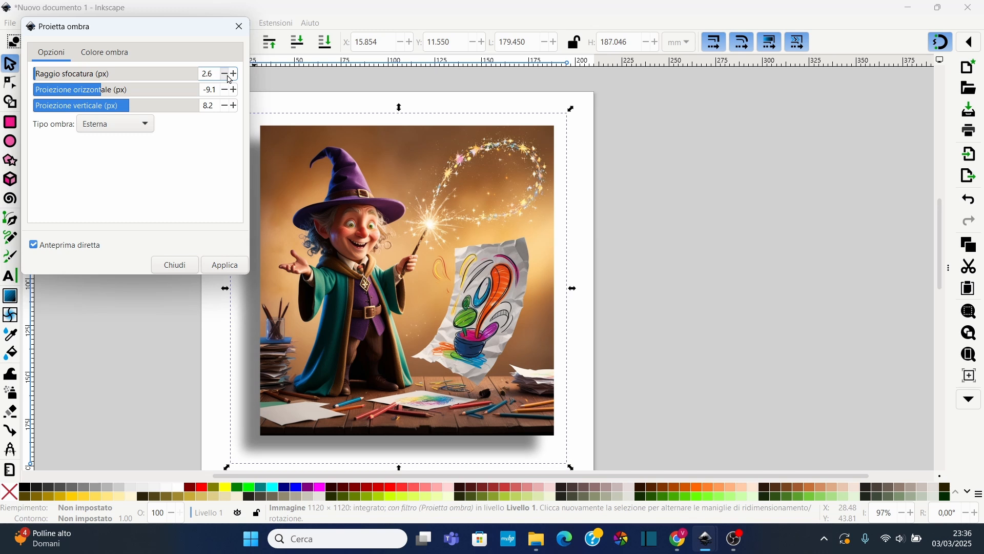
{"action": "left_click", "coordinate": [229, 78]}
{"action": "left_click", "coordinate": [229, 78]}
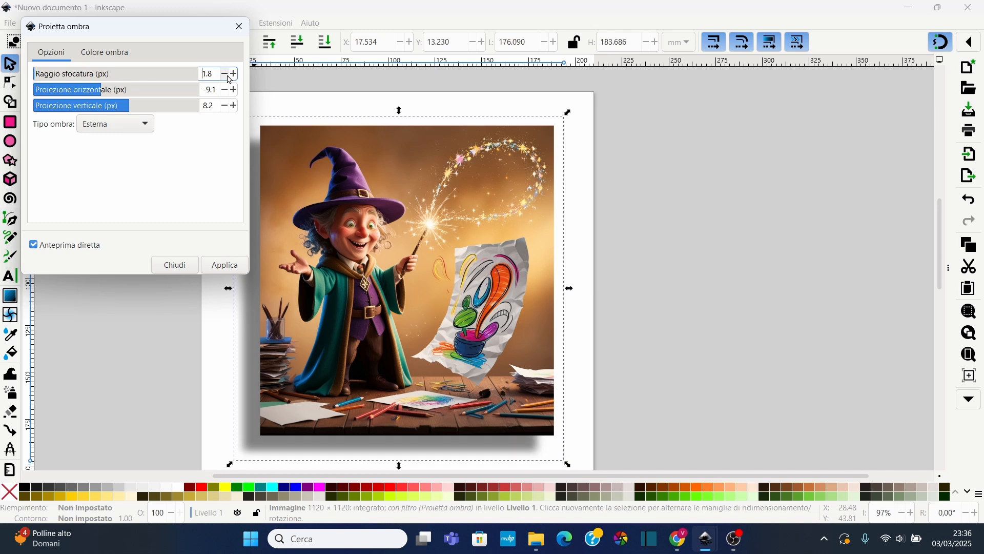
{"action": "left_click", "coordinate": [229, 78]}
{"action": "left_click", "coordinate": [229, 77]}
{"action": "left_click", "coordinate": [229, 77]}
{"action": "left_click", "coordinate": [229, 78]}
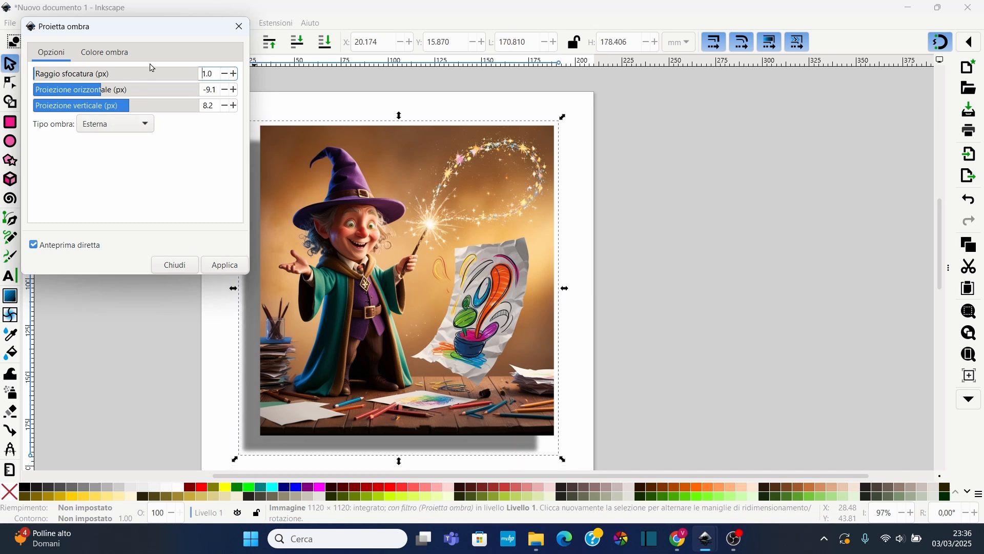
{"action": "left_click_drag", "start_coordinate": [206, 32], "coordinate": [876, 64]}
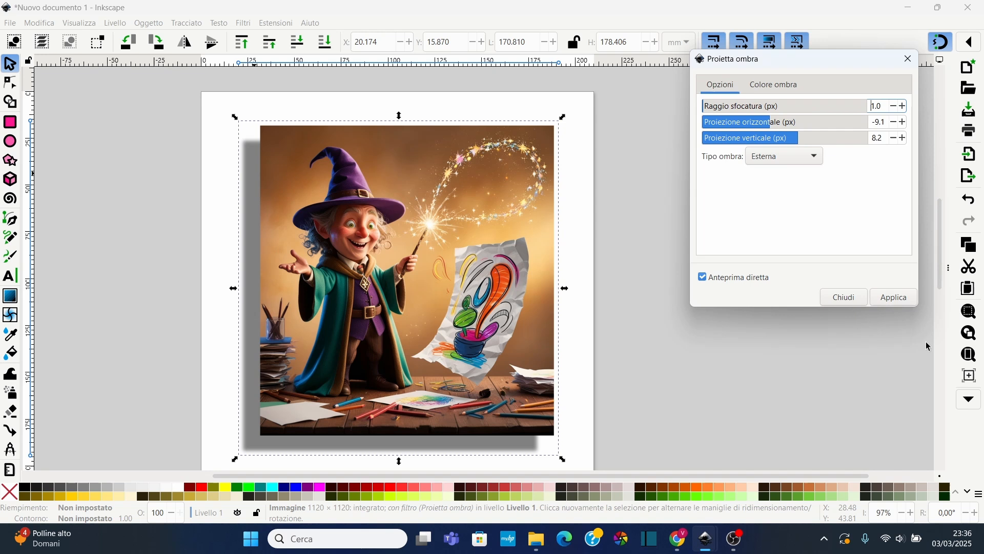
{"action": "left_click", "coordinate": [898, 303]}
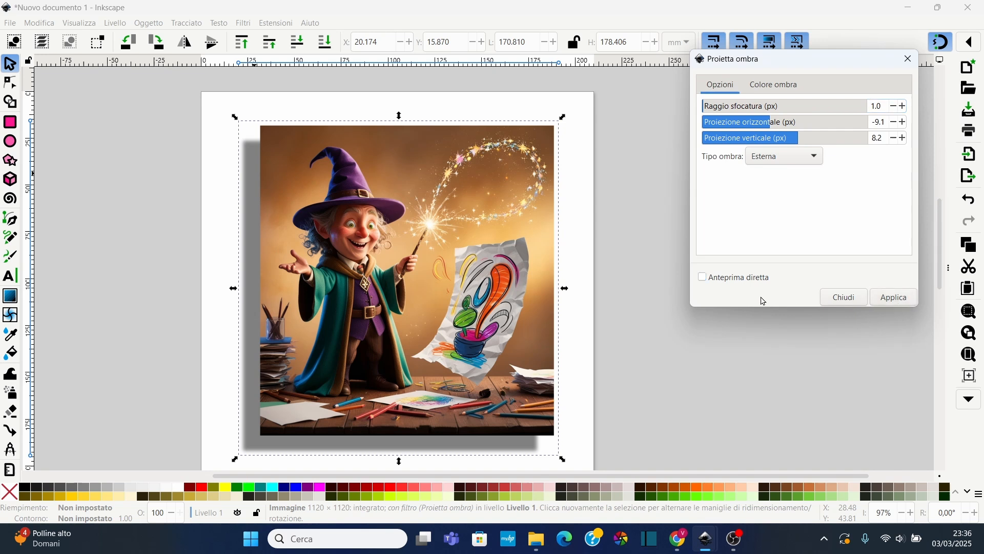
{"action": "left_click", "coordinate": [908, 59]}
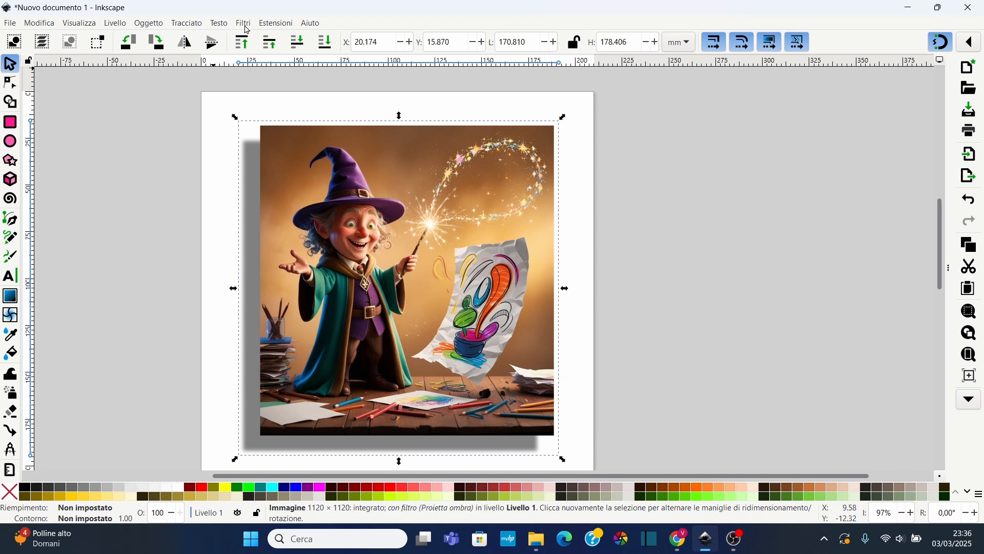
Apply the Bordi sfumati blur filter to the image with strength 3.18
{"action": "left_click", "coordinate": [244, 24]}
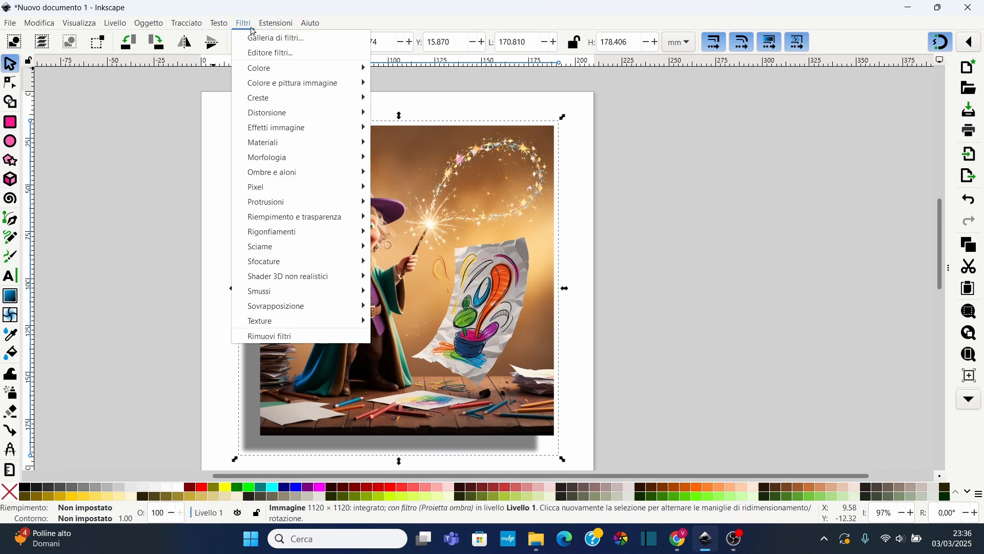
{"action": "mouse_move", "coordinate": [326, 262]}
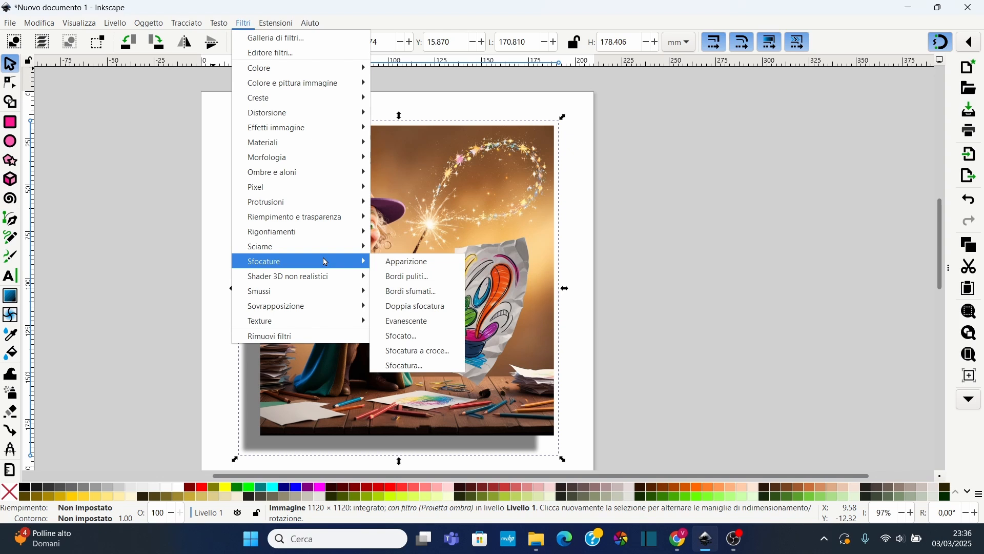
{"action": "left_click", "coordinate": [411, 291]}
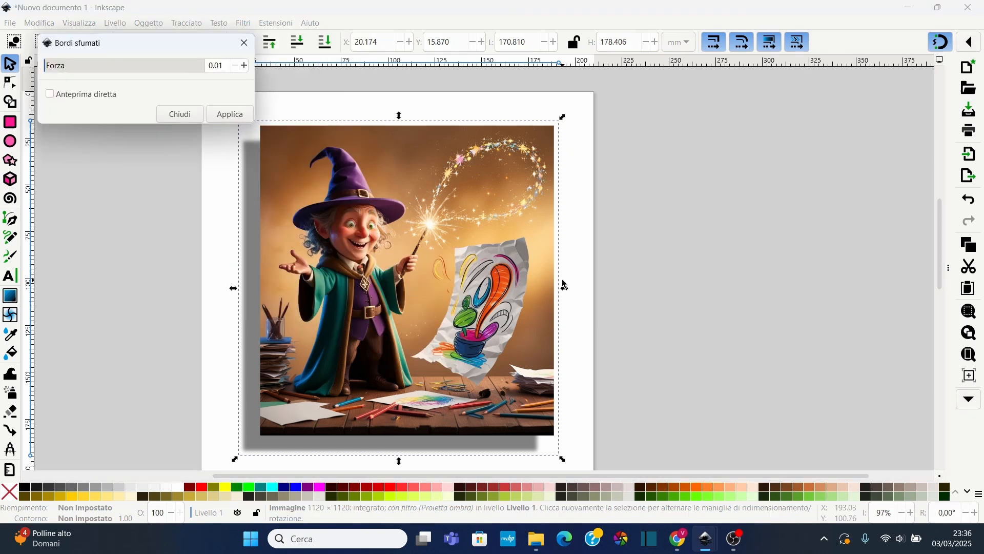
{"action": "left_click", "coordinate": [50, 94]}
{"action": "left_click", "coordinate": [51, 66]}
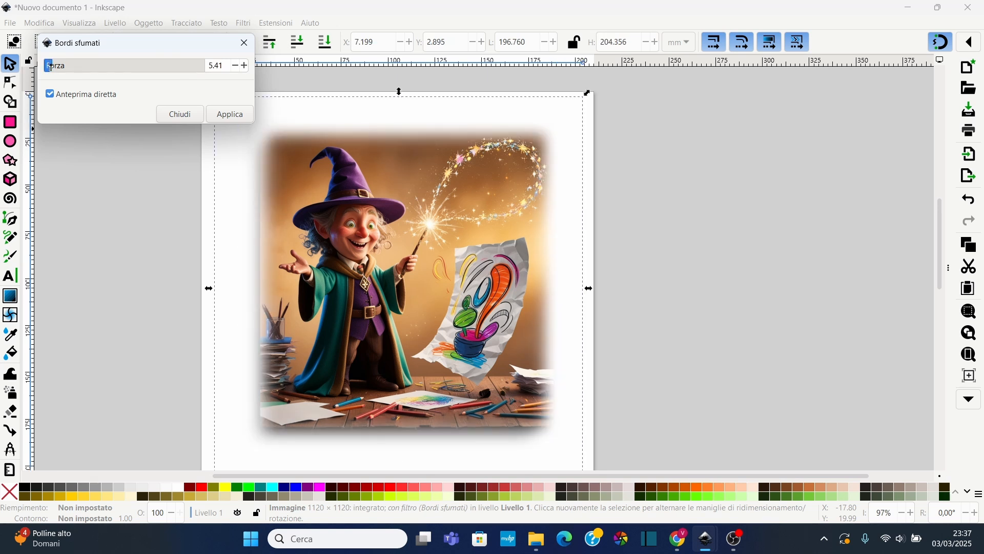
{"action": "left_click_drag", "start_coordinate": [51, 67], "coordinate": [49, 67]}
{"action": "left_click", "coordinate": [232, 114]}
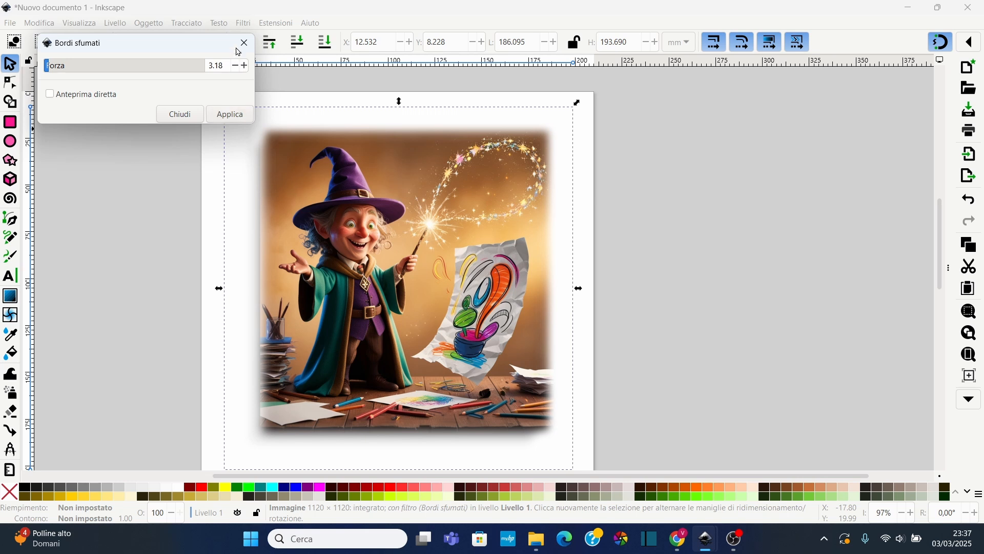
{"action": "left_click", "coordinate": [245, 43]}
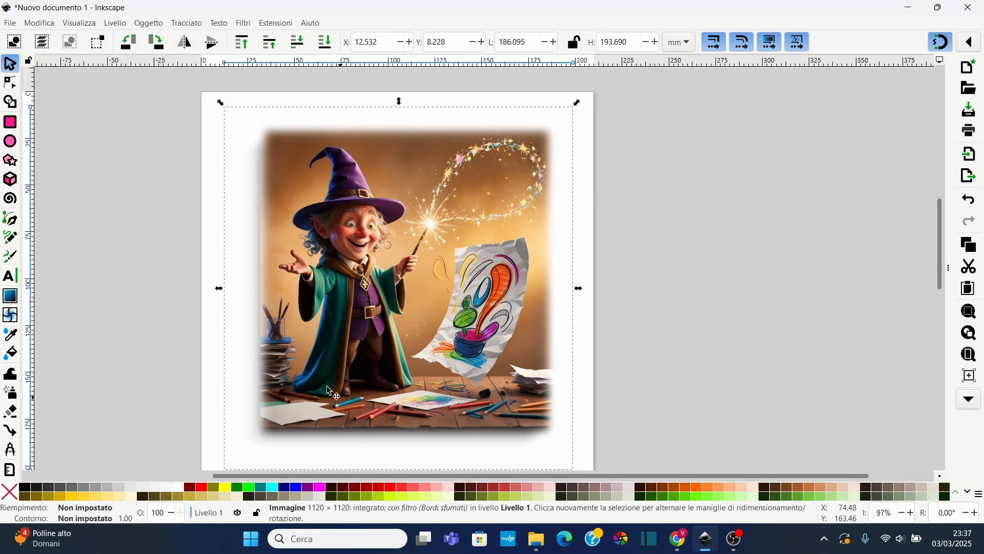
Apply the Carta ruvida texture filter to the image
{"action": "left_click", "coordinate": [248, 26]}
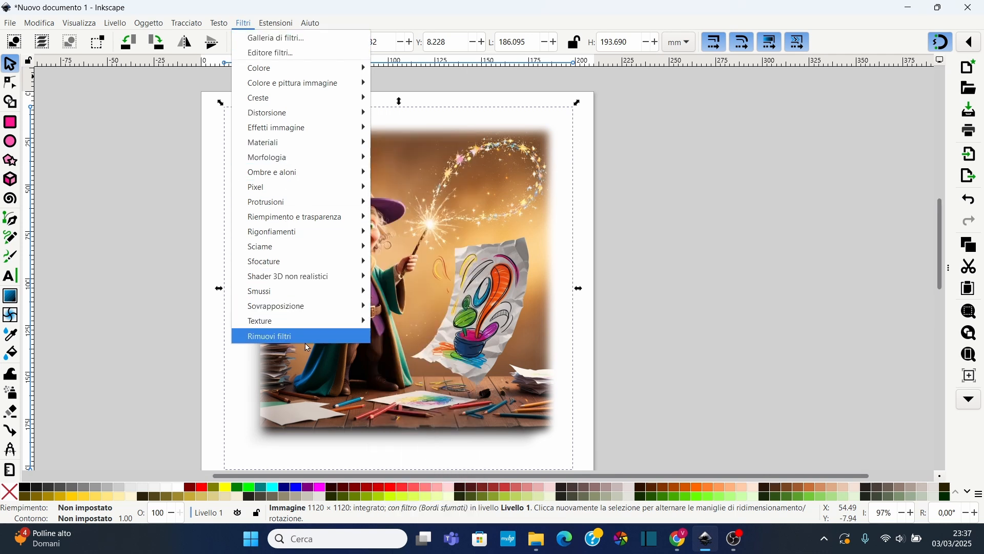
{"action": "mouse_move", "coordinate": [302, 327]}
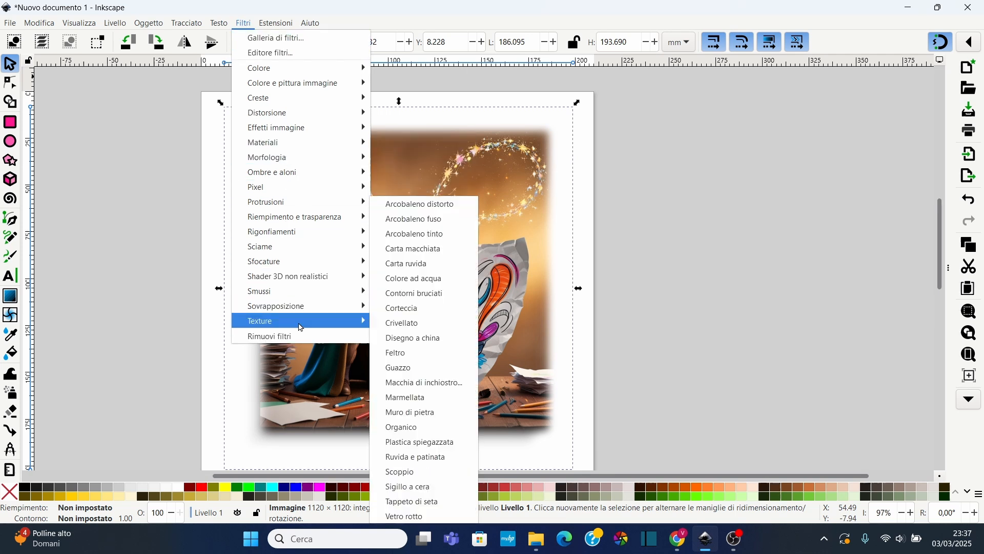
{"action": "left_click", "coordinate": [415, 268]}
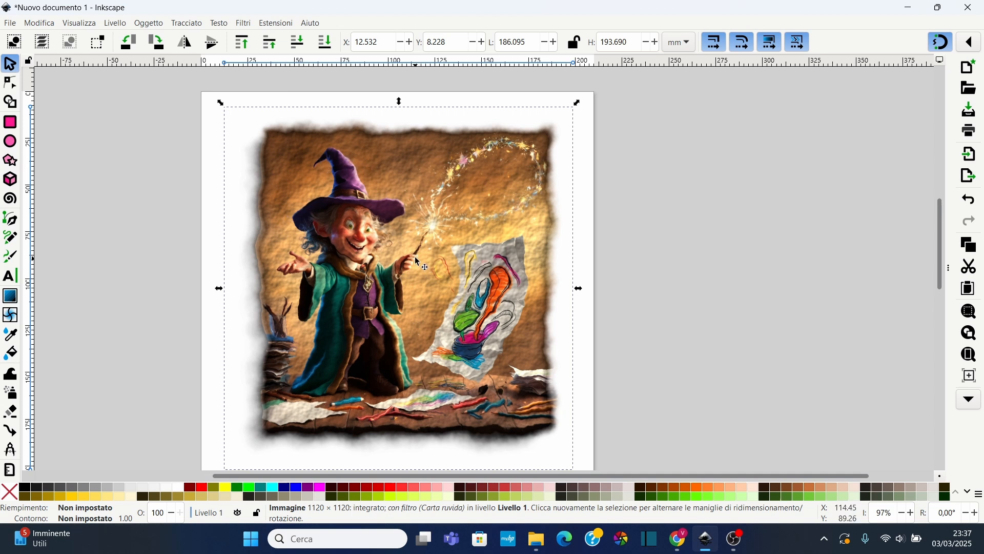
{"action": "left_click", "coordinate": [221, 23]}
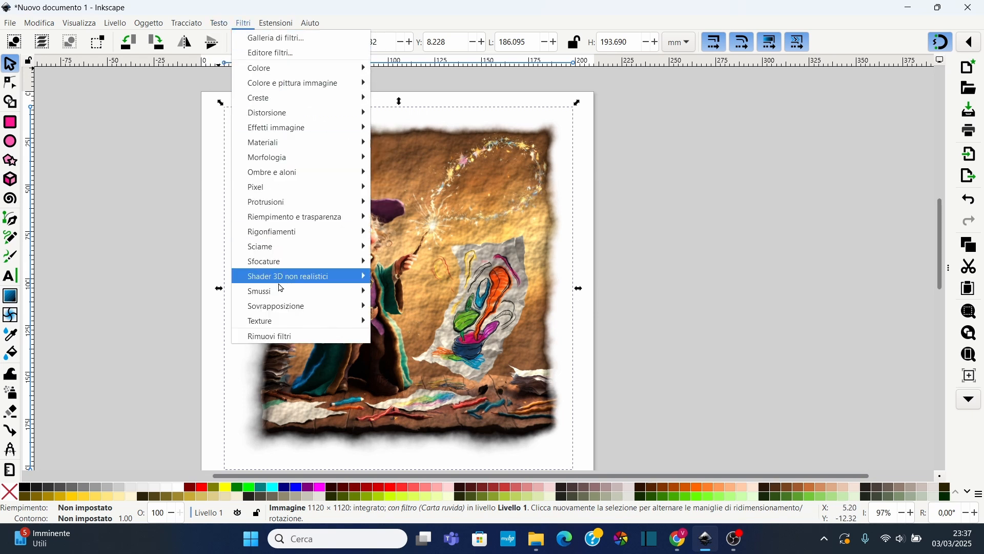
{"action": "mouse_move", "coordinate": [297, 304]}
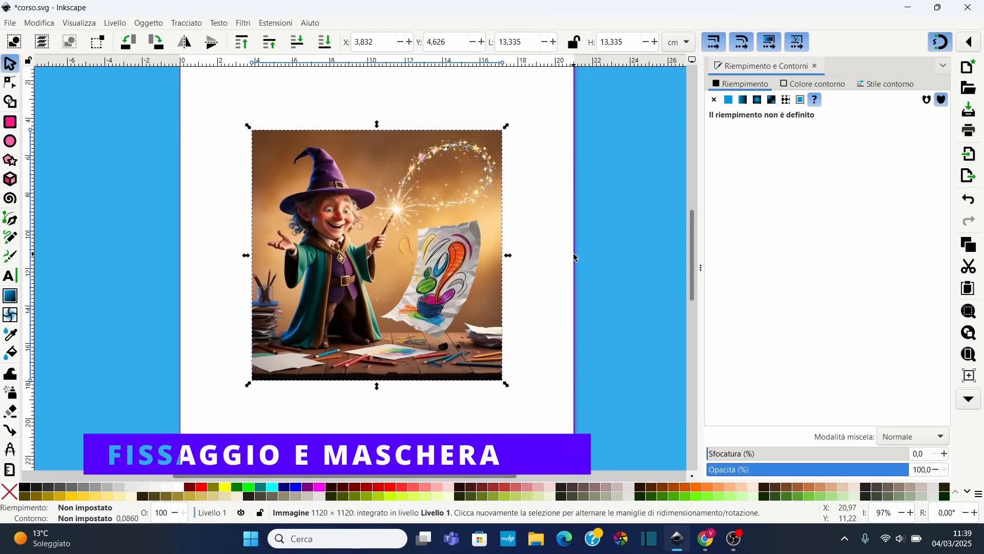
{"action": "left_click", "coordinate": [485, 103]}
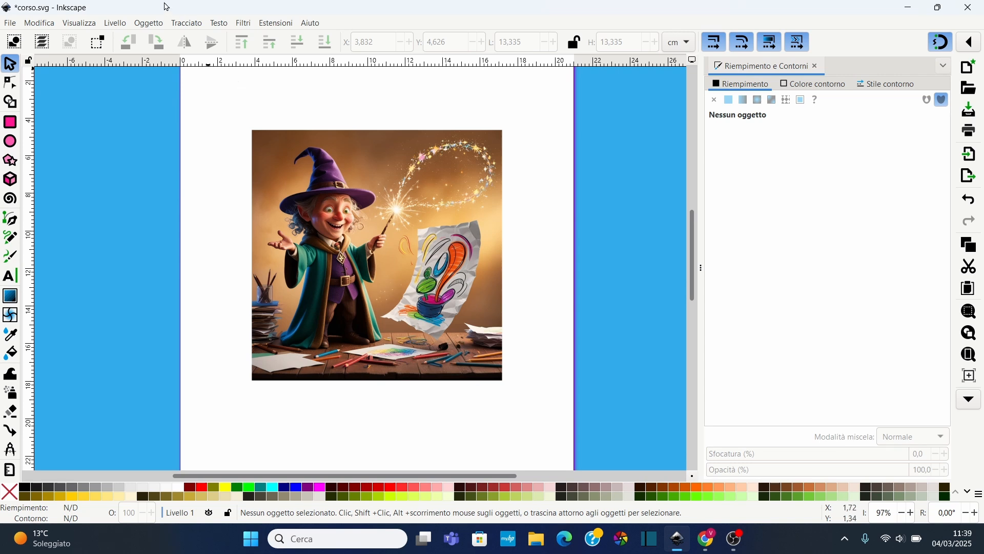
{"action": "left_click", "coordinate": [150, 24]}
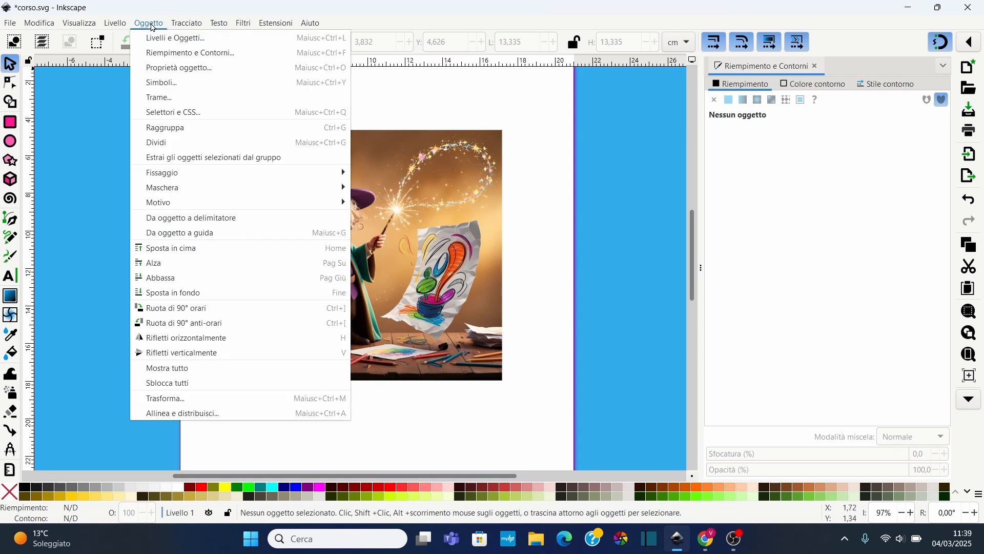
{"action": "left_click", "coordinate": [334, 24]}
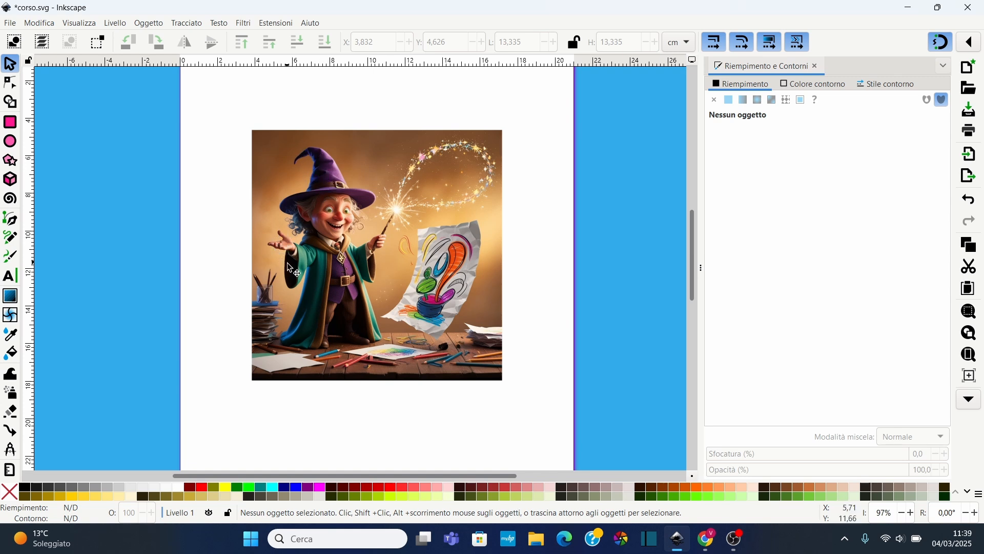
Zoom in on the paper sheet and start tracing its lower edge with the Pen tool
{"action": "key", "text": "ctrl"}
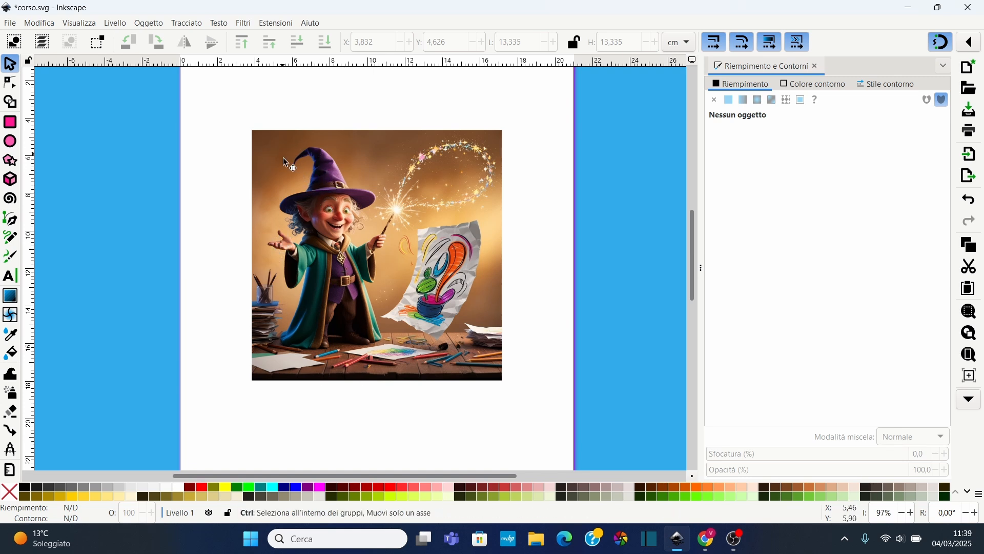
{"action": "scroll", "coordinate": [283, 164], "scroll_direction": "up", "scroll_amount": 1}
{"action": "scroll", "coordinate": [505, 342], "scroll_direction": "up", "scroll_amount": 1}
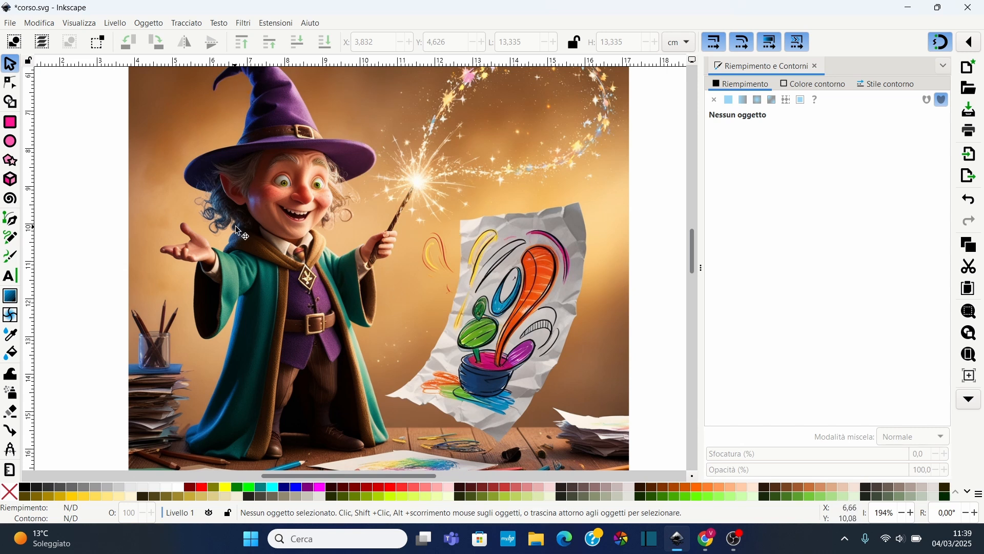
{"action": "left_click", "coordinate": [11, 220]}
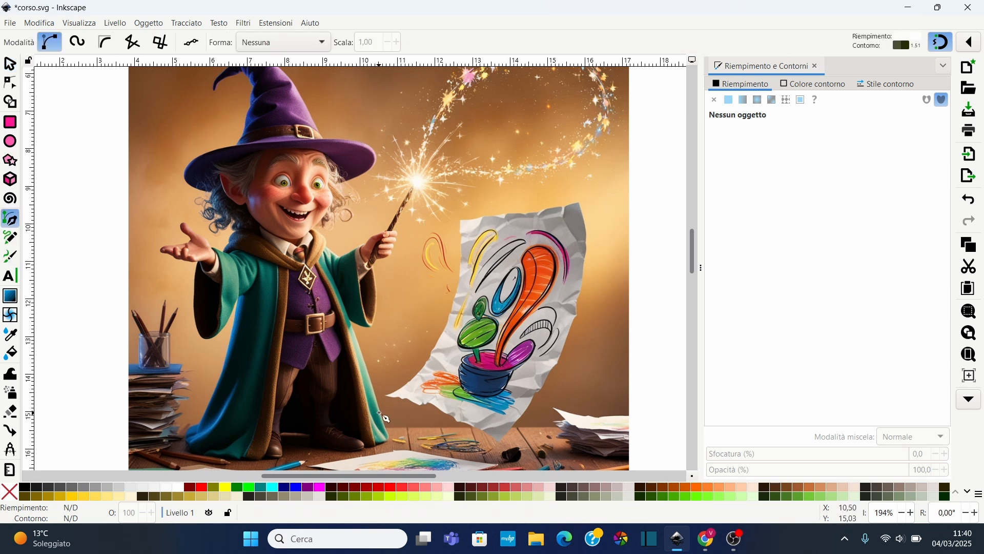
{"action": "scroll", "coordinate": [380, 403], "scroll_direction": "up", "scroll_amount": 2}
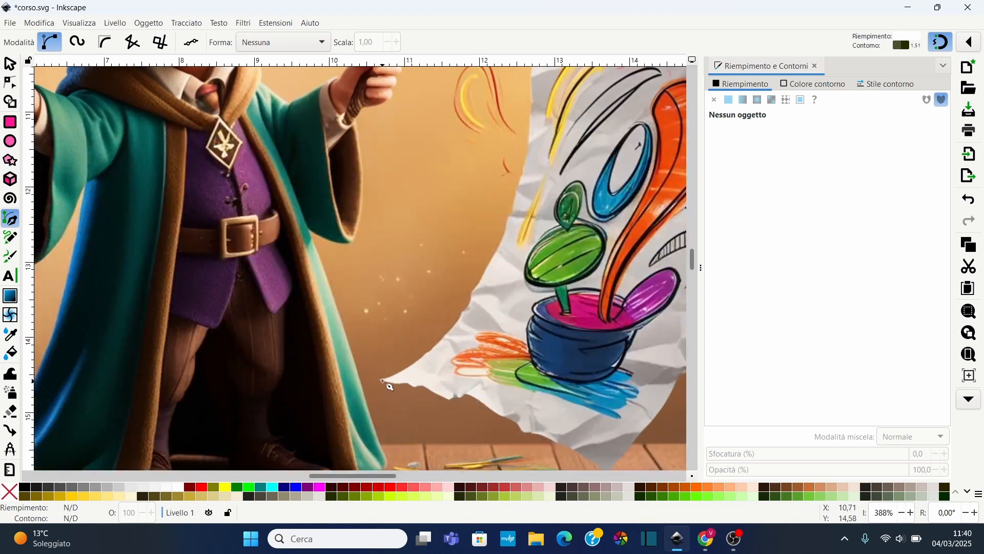
{"action": "left_click", "coordinate": [388, 395]}
{"action": "left_click", "coordinate": [451, 398]}
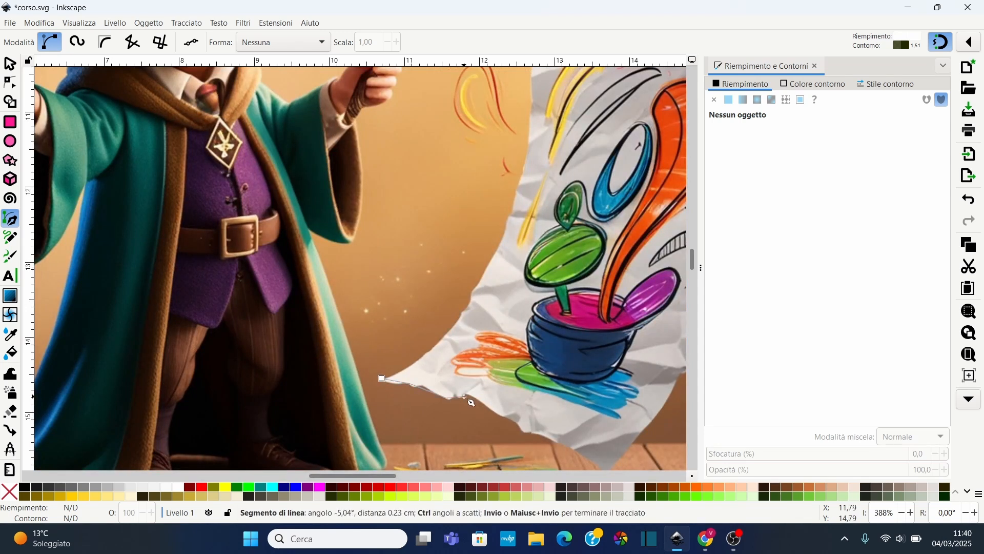
{"action": "left_click", "coordinate": [465, 398]}
{"action": "left_click", "coordinate": [564, 449]}
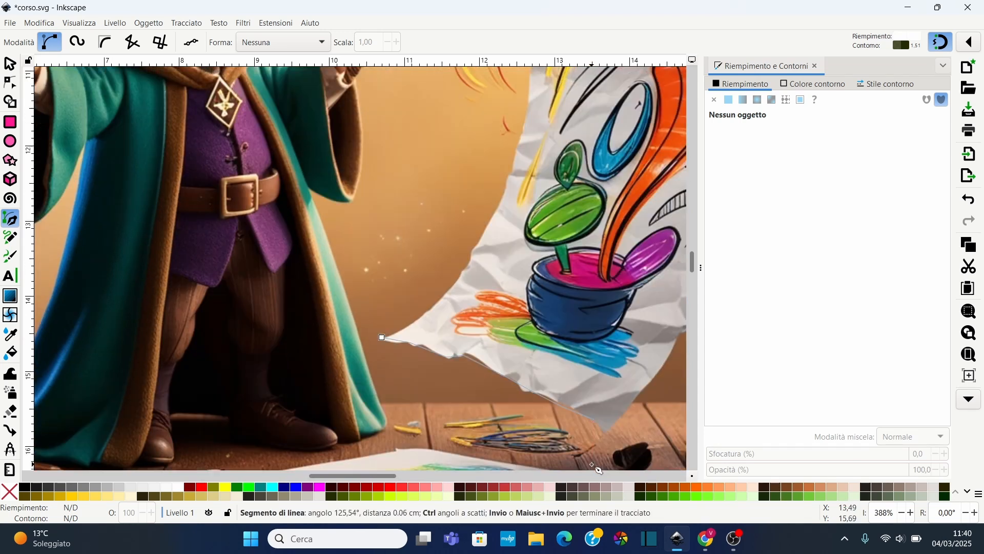
{"action": "scroll", "coordinate": [594, 462], "scroll_direction": "down", "scroll_amount": 2}
{"action": "left_click", "coordinate": [606, 432]}
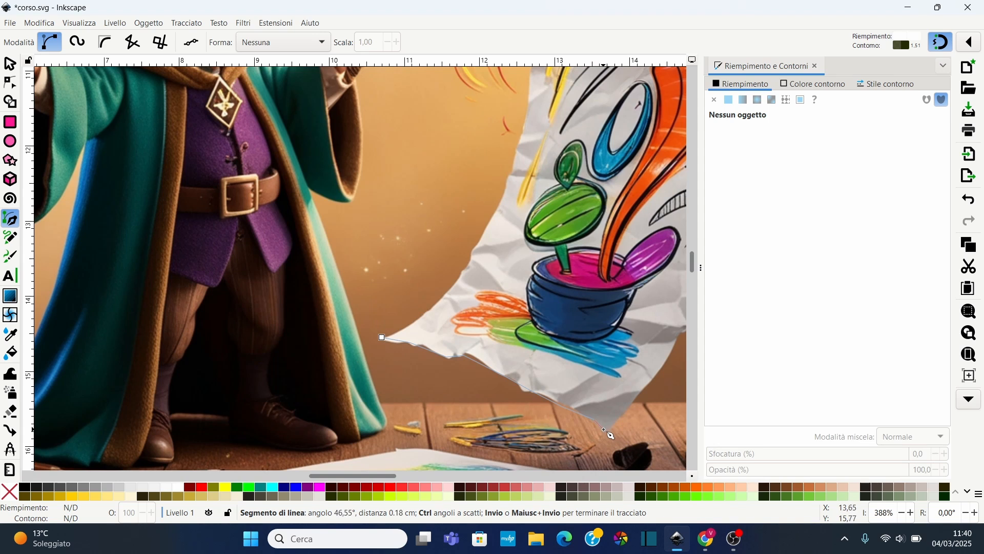
{"action": "scroll", "coordinate": [636, 392], "scroll_direction": "right", "scroll_amount": 8}
{"action": "scroll", "coordinate": [564, 349], "scroll_direction": "up", "scroll_amount": 1}
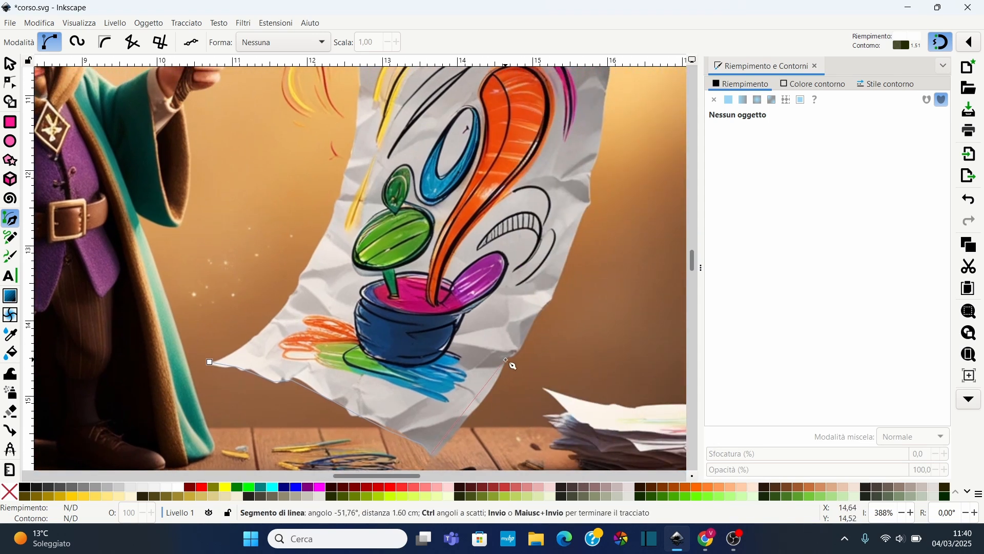
Continue the Pen path up the sheet's right side, across its top and down its left side, closing it at the starting point
{"action": "left_click", "coordinate": [539, 315]}
{"action": "left_click", "coordinate": [558, 287]}
{"action": "left_click", "coordinate": [601, 120]}
{"action": "key", "text": "space"}
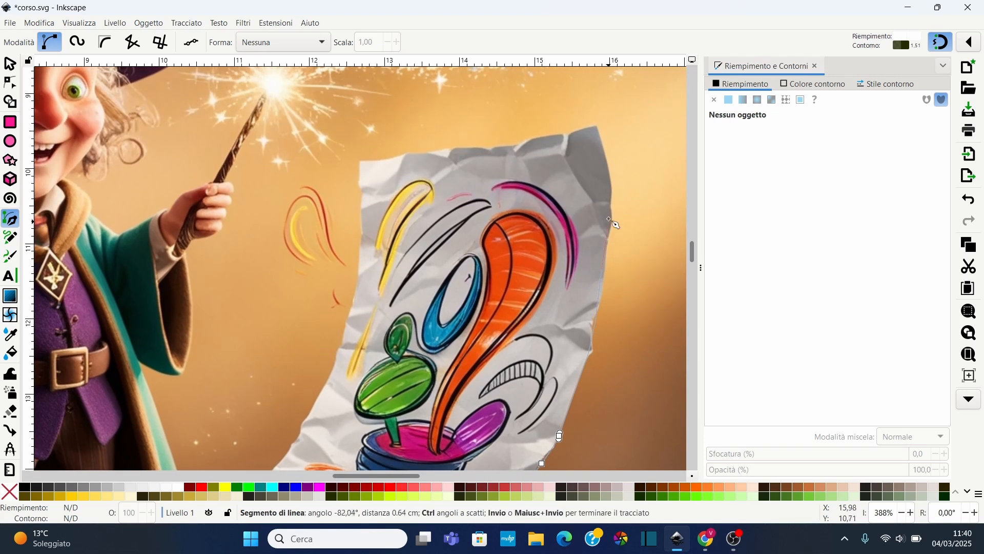
{"action": "left_click", "coordinate": [609, 217]}
{"action": "left_click", "coordinate": [612, 197]}
{"action": "left_click", "coordinate": [606, 153]}
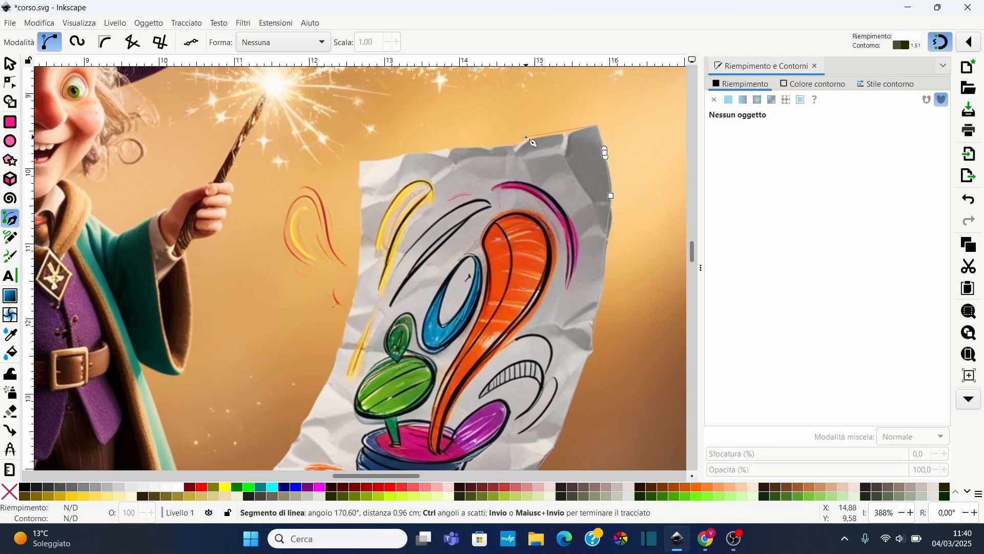
{"action": "left_click", "coordinate": [484, 147]}
{"action": "left_click", "coordinate": [457, 147]}
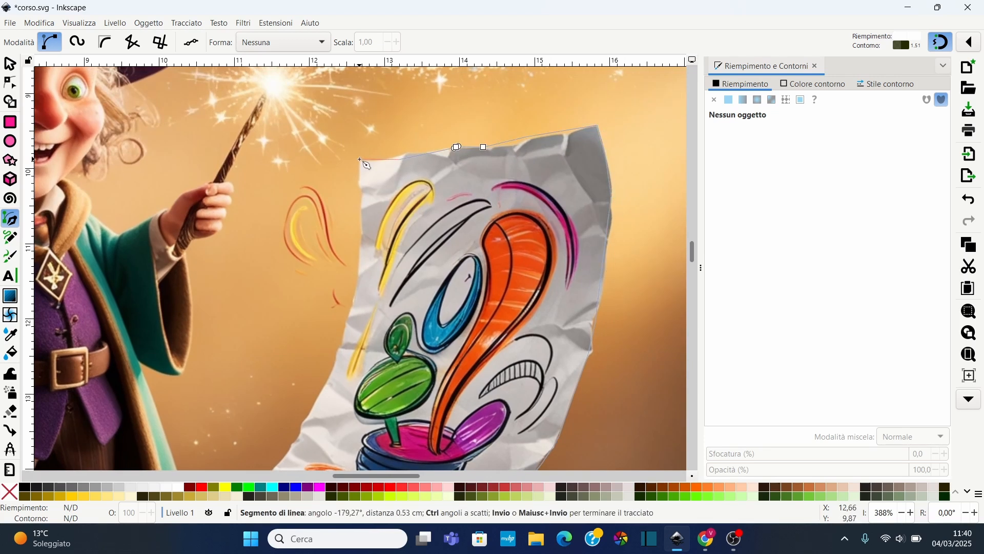
{"action": "key", "text": "space"}
{"action": "left_click", "coordinate": [403, 170]}
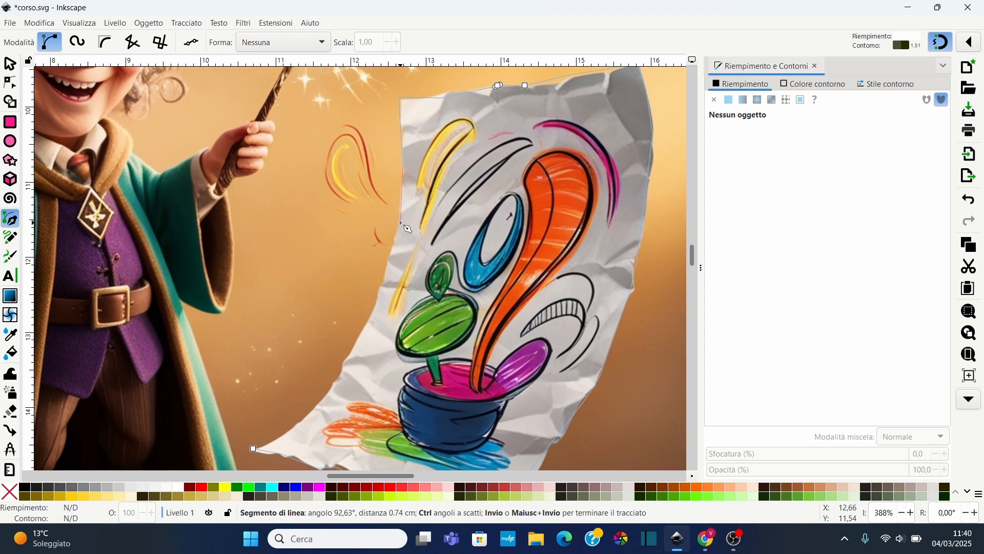
{"action": "left_click", "coordinate": [400, 222]}
{"action": "left_click", "coordinate": [358, 335]}
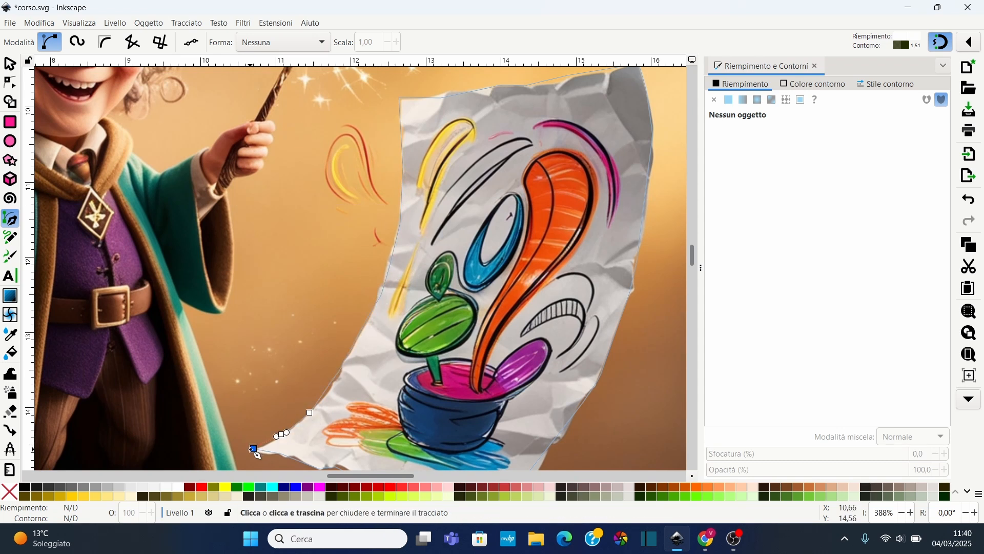
{"action": "left_click", "coordinate": [253, 448]}
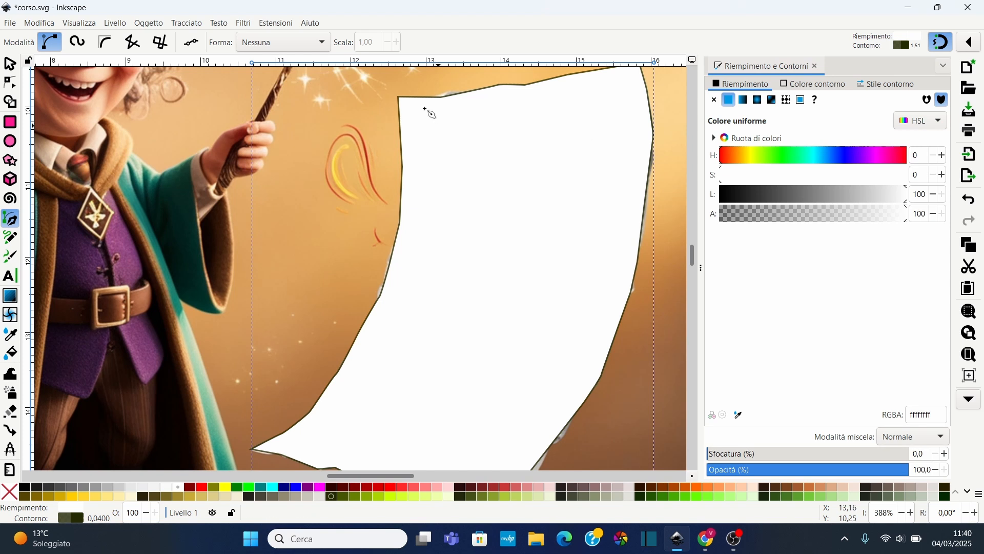
Move nodes of the traced path with the Node tool so it follows the sheet's top-left corner and left edge
{"action": "scroll", "coordinate": [483, 83], "scroll_direction": "up", "scroll_amount": 4}
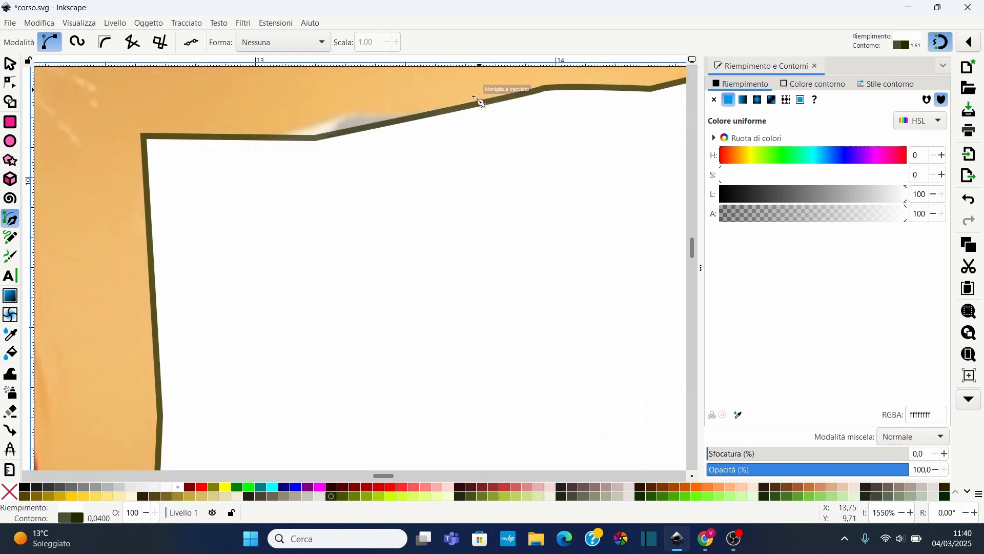
{"action": "scroll", "coordinate": [481, 84], "scroll_direction": "up", "scroll_amount": 1}
{"action": "left_click", "coordinate": [17, 88]}
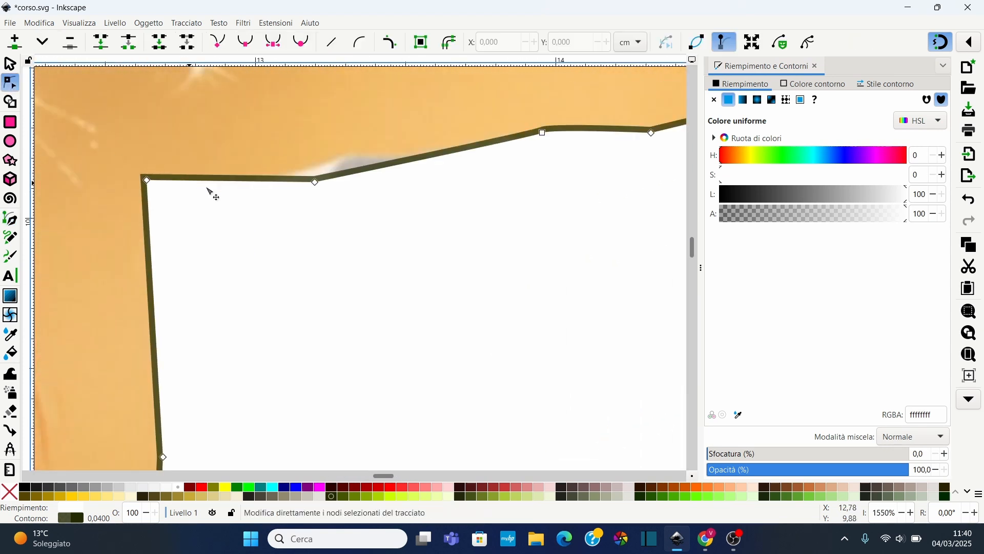
{"action": "left_click_drag", "start_coordinate": [316, 182], "coordinate": [350, 163]}
{"action": "scroll", "coordinate": [217, 233], "scroll_direction": "down", "scroll_amount": 10}
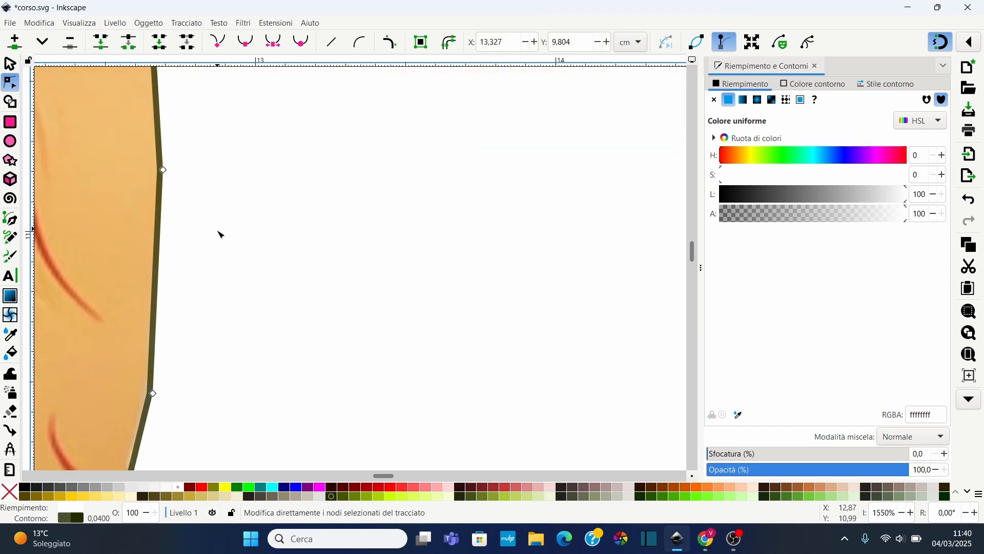
{"action": "left_click_drag", "start_coordinate": [71, 364], "coordinate": [75, 346]}
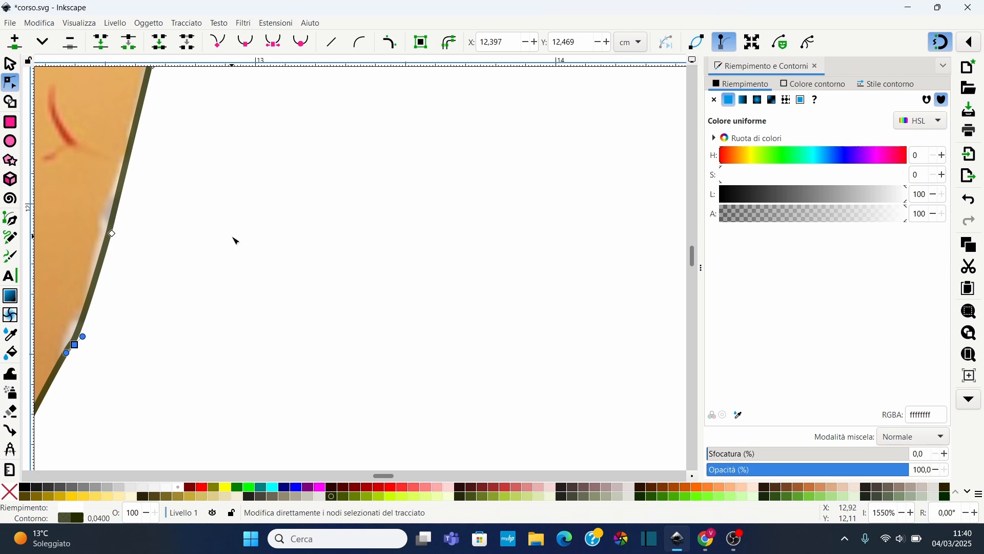
Bend the straight segments along the sheet's lower right edge into curves
{"action": "scroll", "coordinate": [235, 239], "scroll_direction": "down", "scroll_amount": 6}
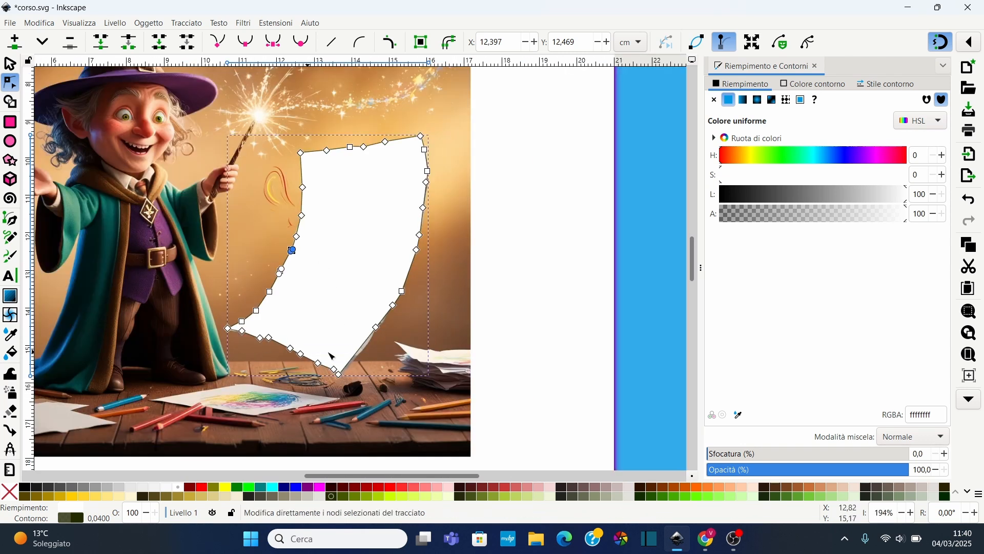
{"action": "scroll", "coordinate": [328, 353], "scroll_direction": "up", "scroll_amount": 5}
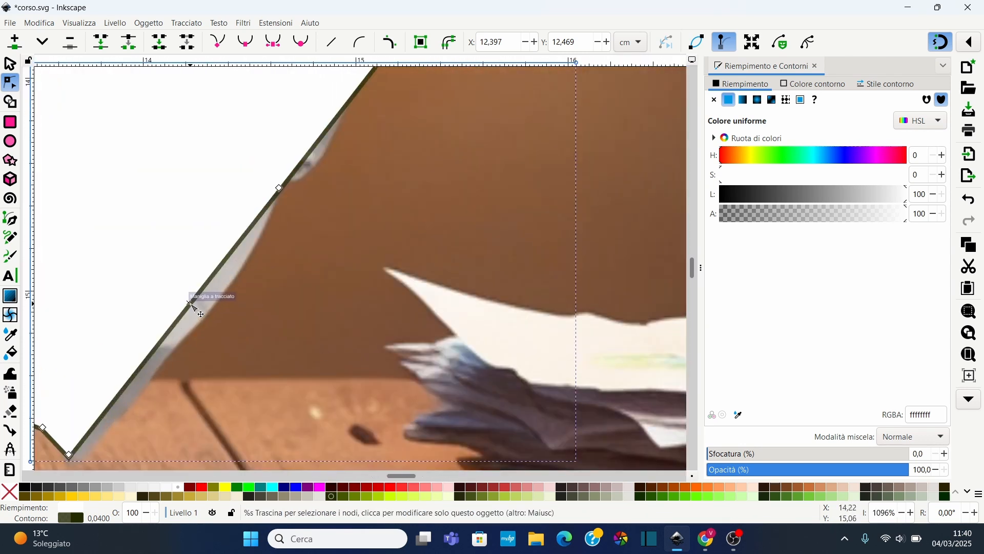
{"action": "left_click_drag", "start_coordinate": [203, 306], "coordinate": [206, 318]}
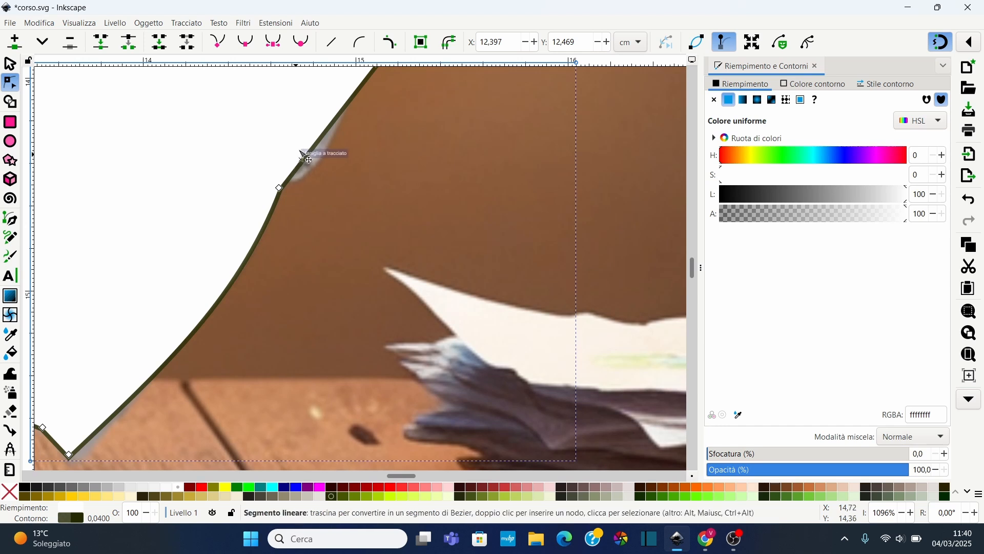
{"action": "left_click_drag", "start_coordinate": [309, 156], "coordinate": [325, 167]}
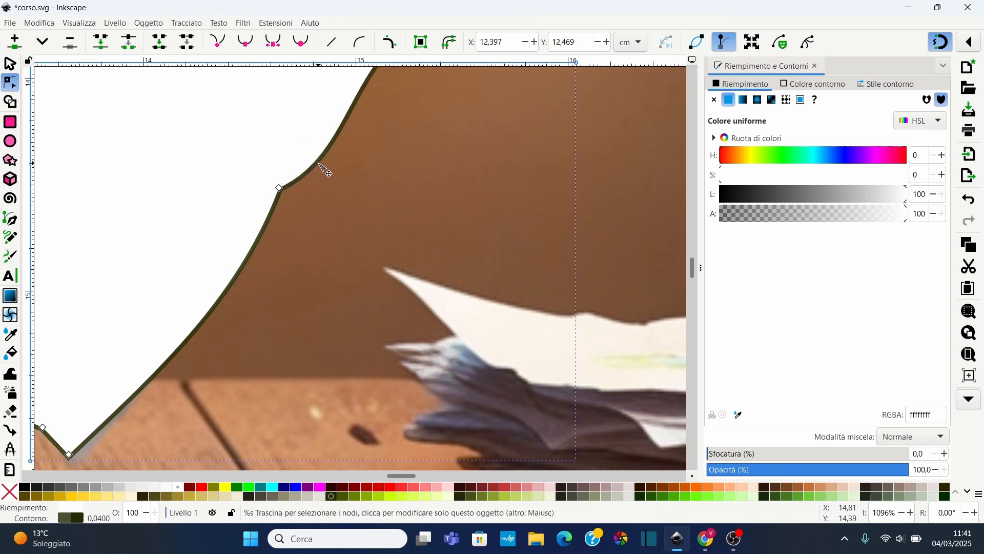
{"action": "scroll", "coordinate": [391, 114], "scroll_direction": "up", "scroll_amount": 8}
{"action": "scroll", "coordinate": [393, 135], "scroll_direction": "up", "scroll_amount": 10}
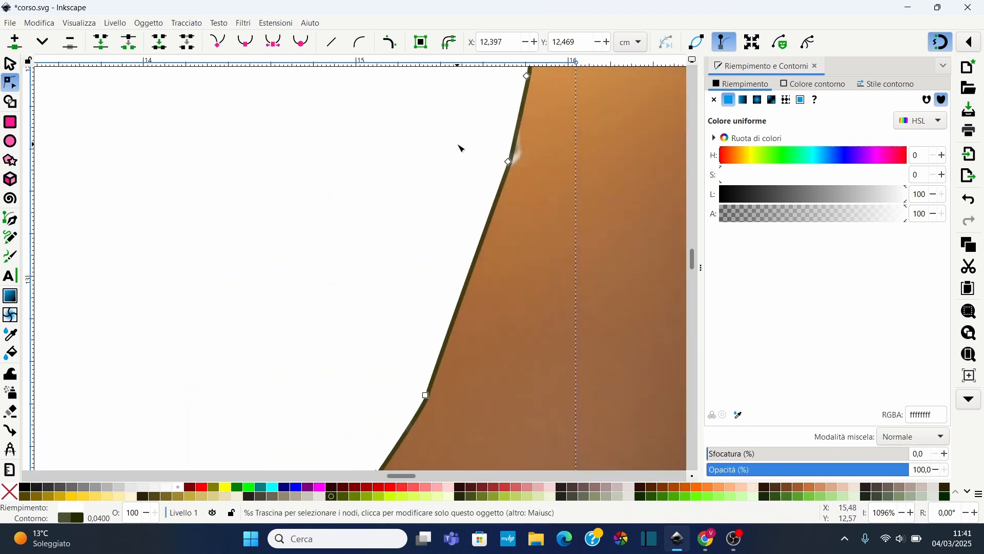
{"action": "left_click", "coordinate": [510, 243]}
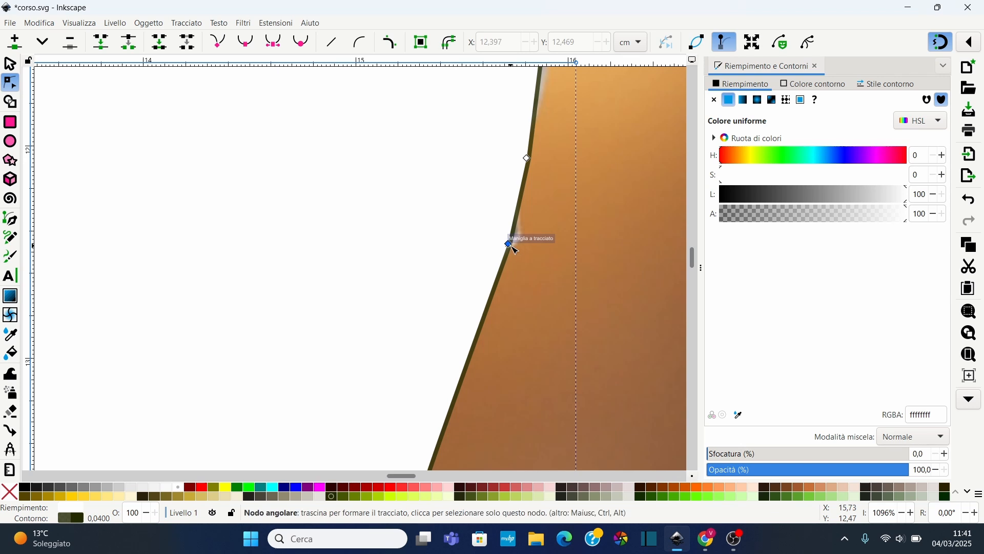
{"action": "scroll", "coordinate": [306, 178], "scroll_direction": "down", "scroll_amount": 5}
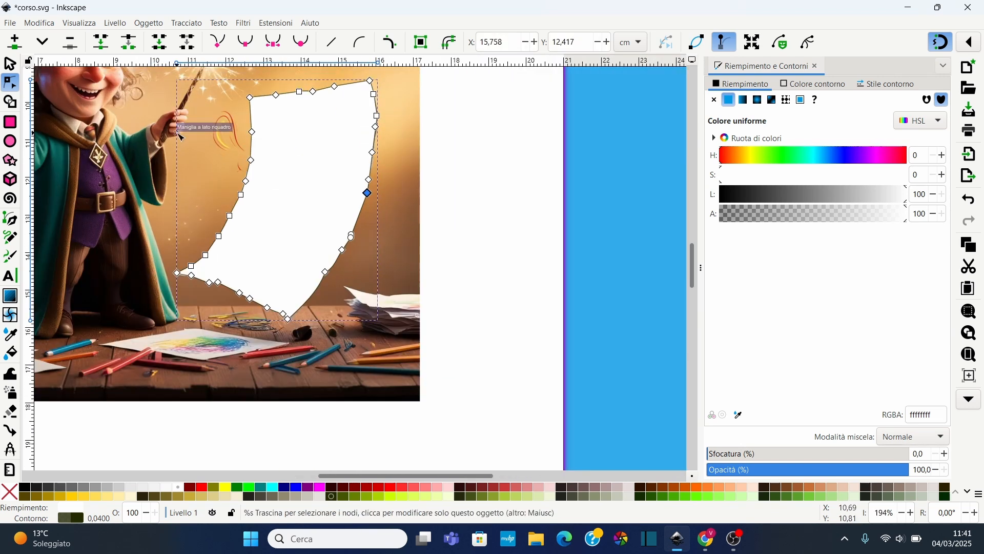
Curve the segment next to the path's leftmost point along the sheet's bottom edge
{"action": "scroll", "coordinate": [175, 118], "scroll_direction": "up", "scroll_amount": 1}
{"action": "scroll", "coordinate": [199, 172], "scroll_direction": "up", "scroll_amount": 1}
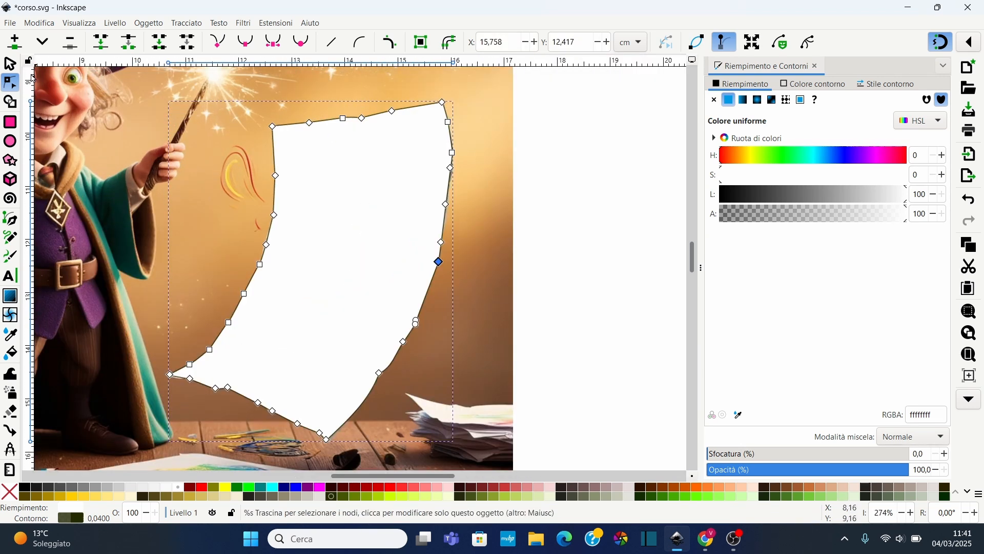
{"action": "left_click", "coordinate": [10, 220]}
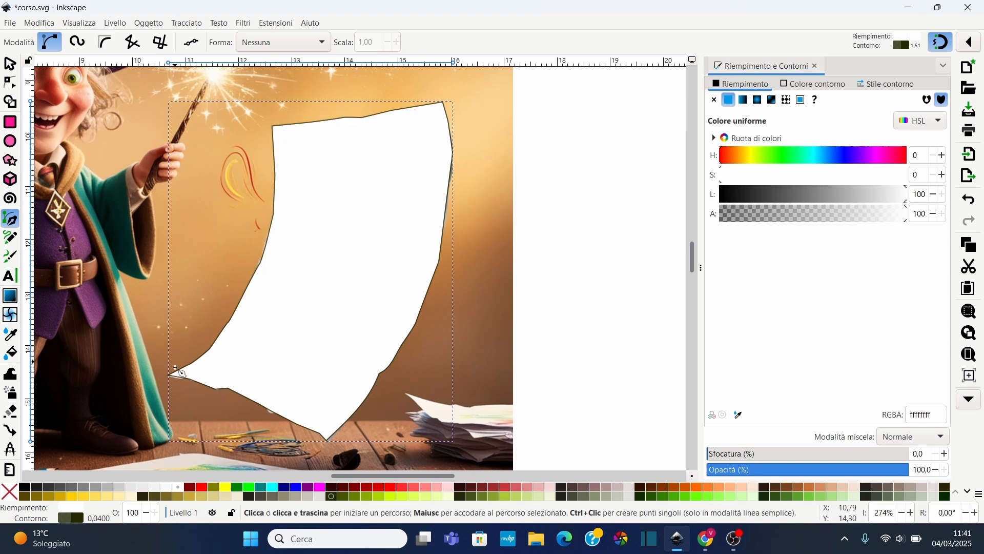
{"action": "scroll", "coordinate": [184, 389], "scroll_direction": "up", "scroll_amount": 3}
{"action": "scroll", "coordinate": [185, 390], "scroll_direction": "up", "scroll_amount": 3}
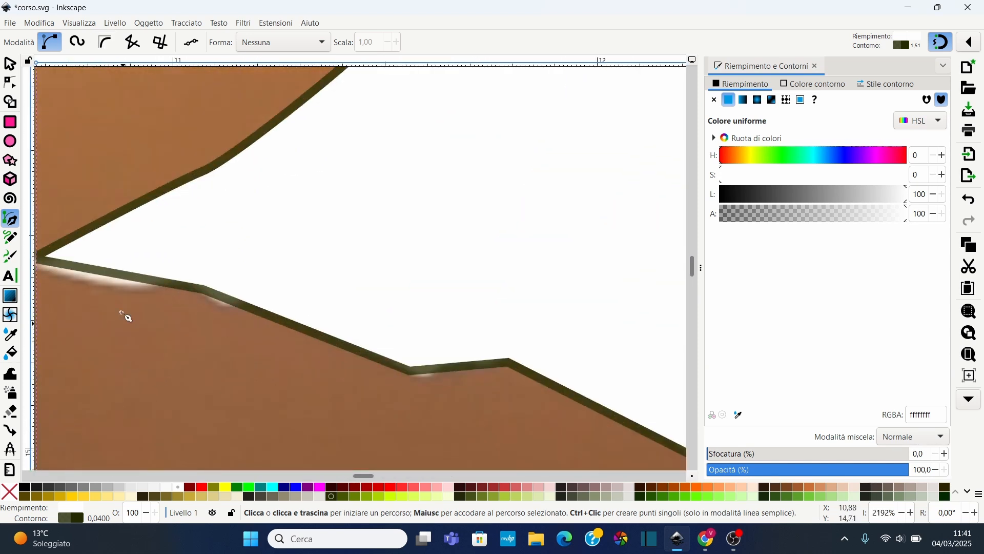
{"action": "left_click", "coordinate": [11, 85]}
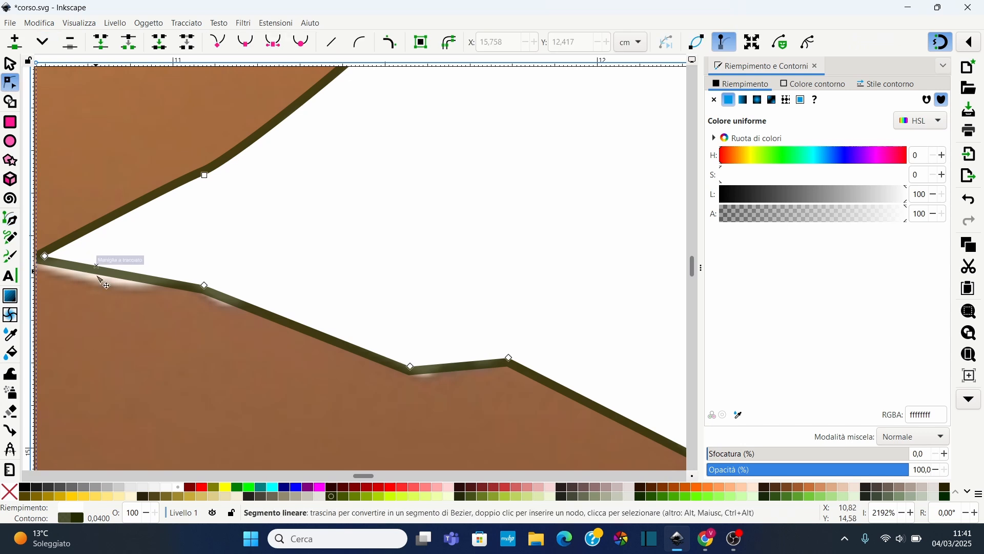
{"action": "left_click_drag", "start_coordinate": [100, 273], "coordinate": [50, 273]}
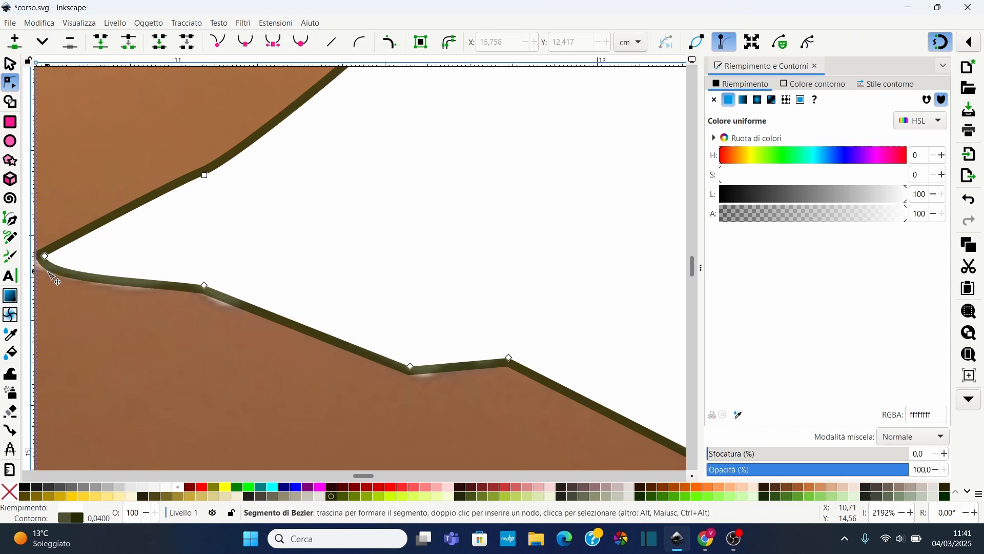
{"action": "left_click", "coordinate": [411, 366]}
Fill the traced sheet shape with the yellow-green colour ccff00ff
{"action": "scroll", "coordinate": [400, 225], "scroll_direction": "down", "scroll_amount": 4}
{"action": "scroll", "coordinate": [517, 207], "scroll_direction": "down", "scroll_amount": 4}
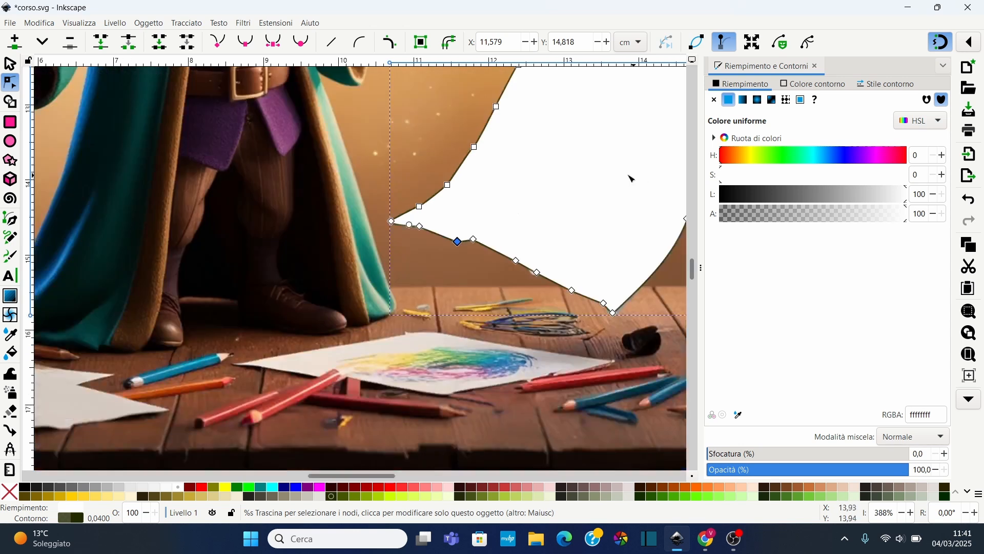
{"action": "left_click_drag", "start_coordinate": [386, 476], "coordinate": [418, 482]}
{"action": "scroll", "coordinate": [446, 176], "scroll_direction": "right", "scroll_amount": 6}
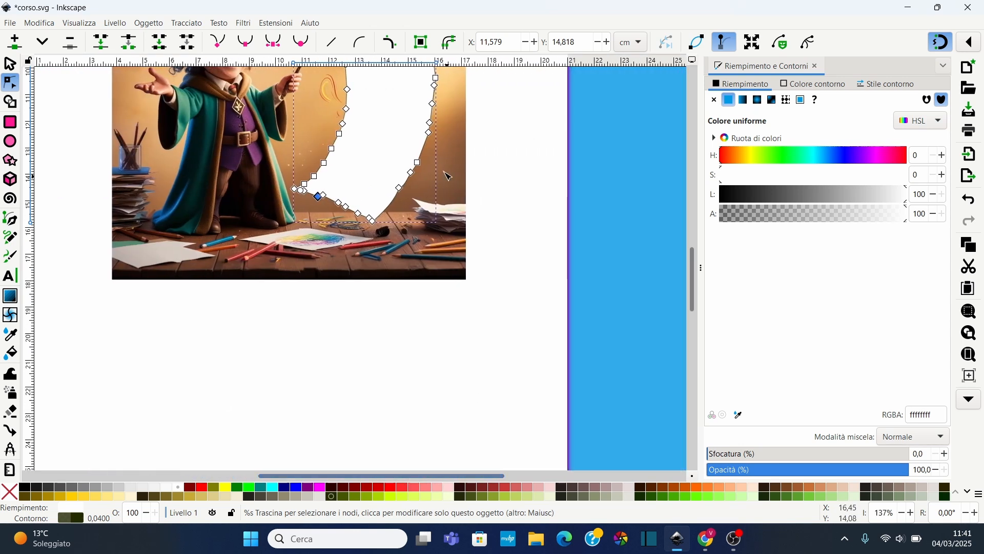
{"action": "scroll", "coordinate": [382, 187], "scroll_direction": "up", "scroll_amount": 6}
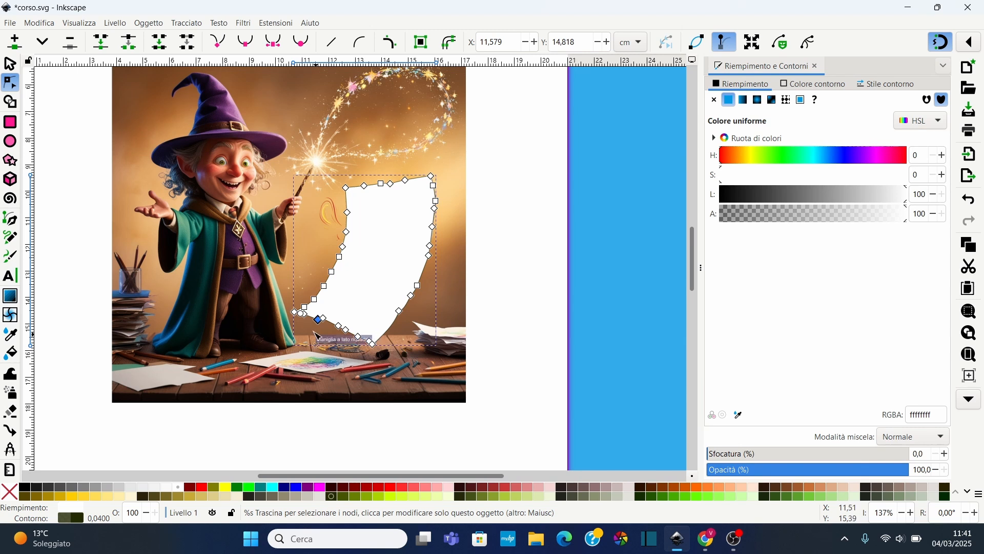
{"action": "left_click", "coordinate": [371, 497]}
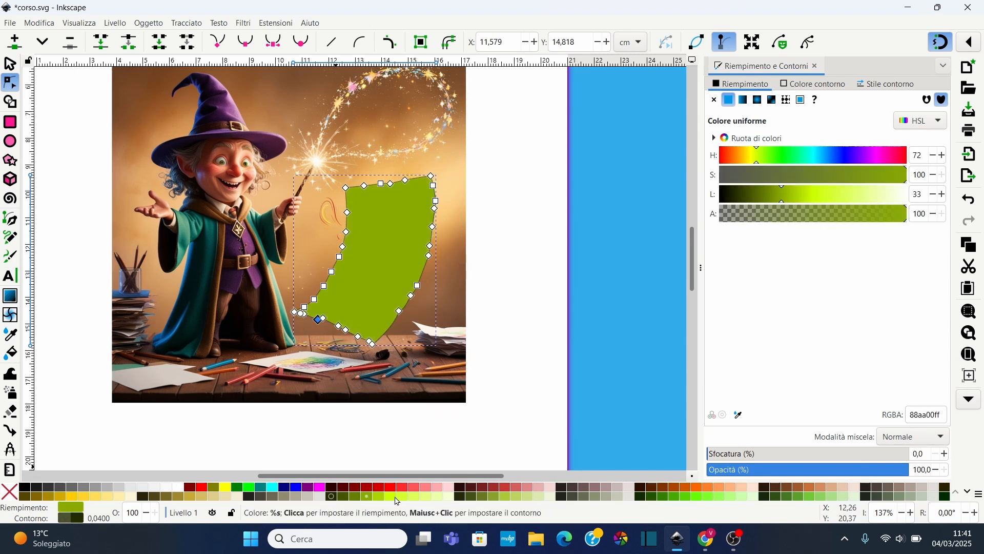
{"action": "left_click", "coordinate": [392, 497]}
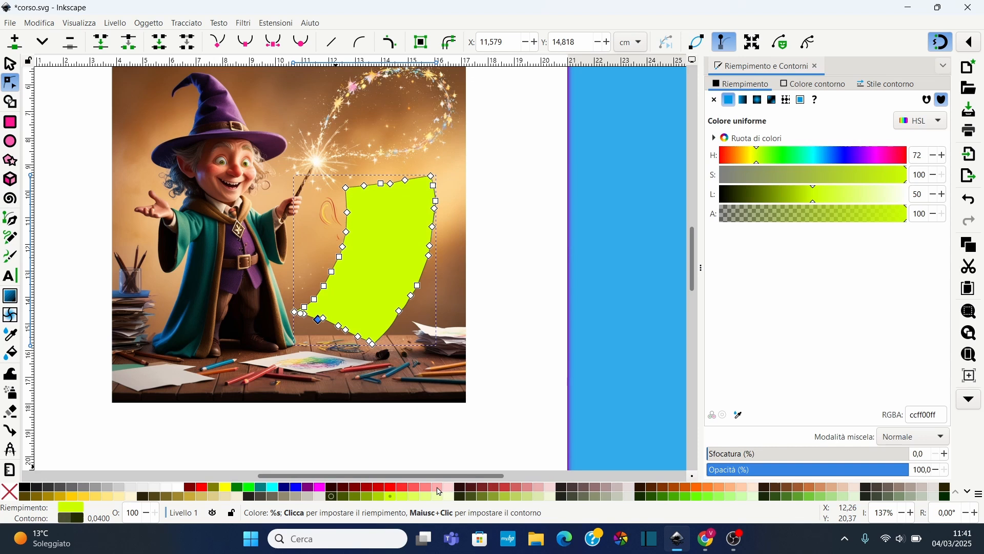
Change the traced sheet path's fill to the yellow ffff00ff swatch
{"action": "left_click", "coordinate": [427, 487]}
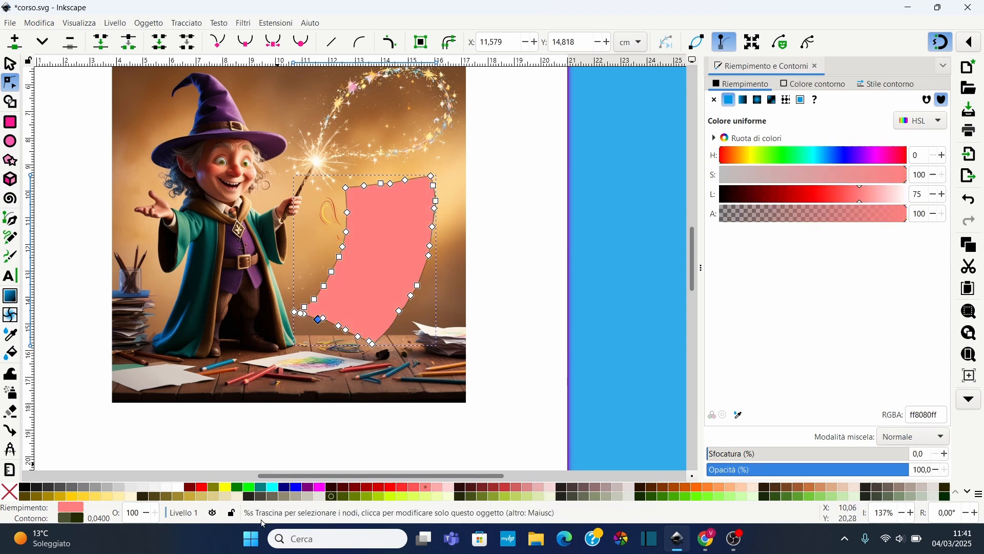
{"action": "left_click", "coordinate": [226, 488]}
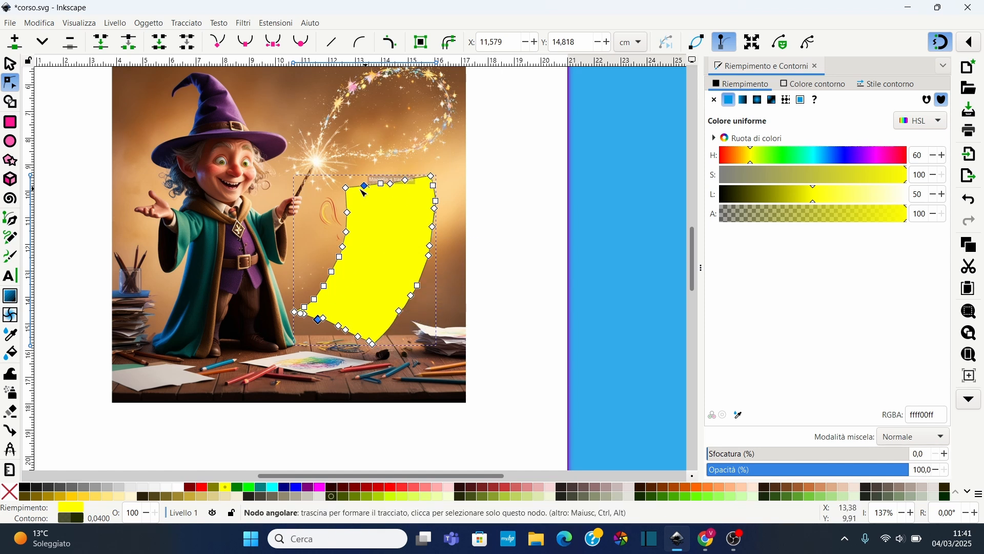
Select the wizard image and the yellow sheet path together and set a clip with the path
{"action": "scroll", "coordinate": [251, 193], "scroll_direction": "down", "scroll_amount": 2}
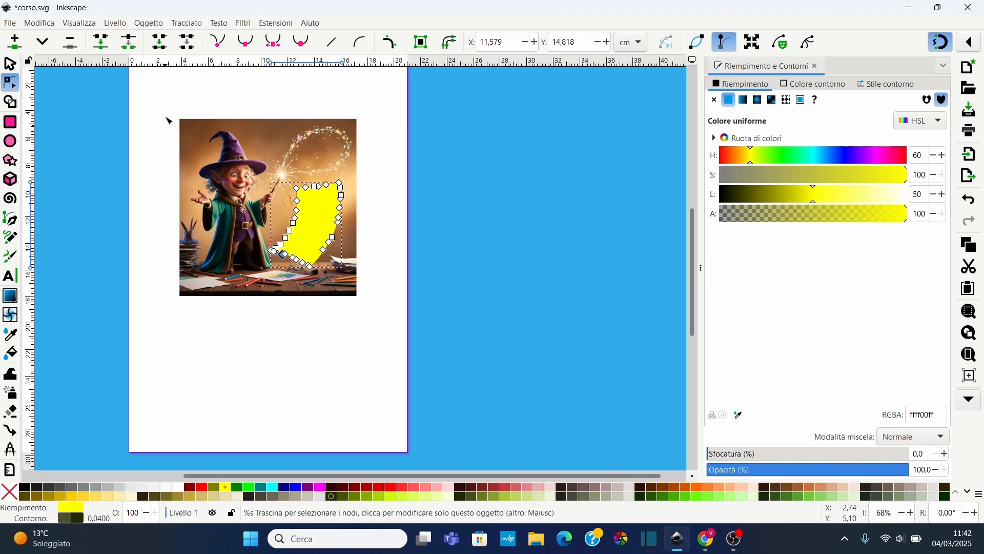
{"action": "key", "text": "s"}
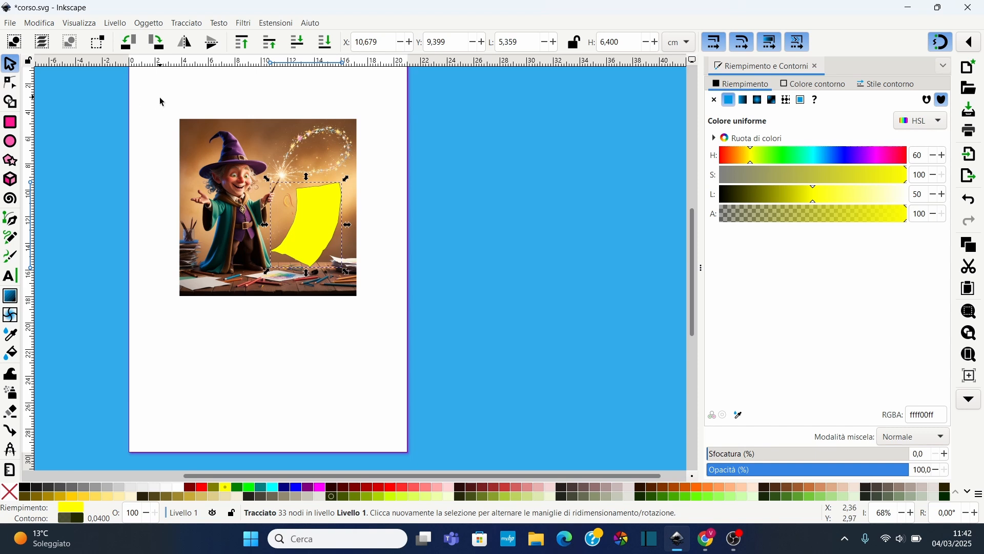
{"action": "left_click_drag", "start_coordinate": [159, 97], "coordinate": [422, 330]}
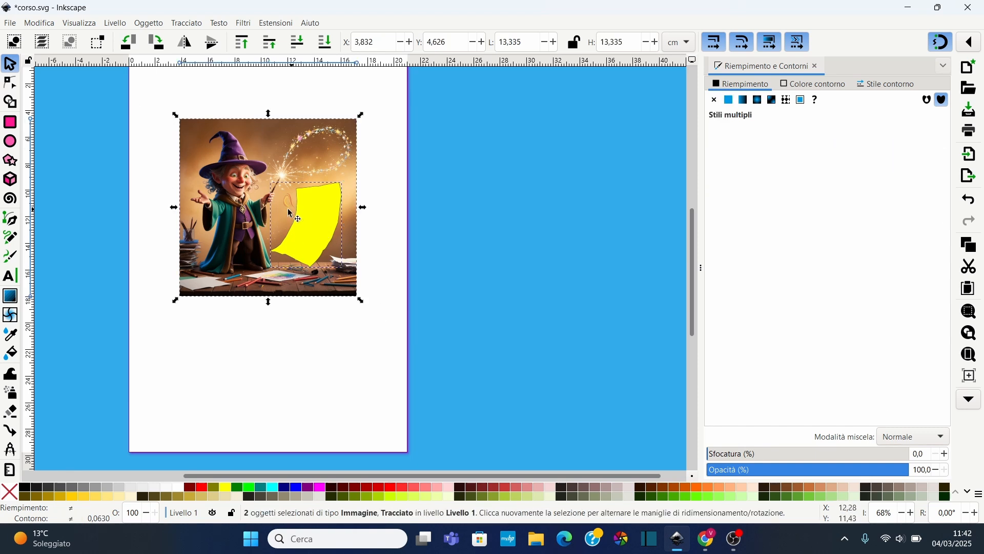
{"action": "left_click", "coordinate": [312, 232], "text": "shift"}
{"action": "left_click", "coordinate": [314, 230], "text": "shift"}
{"action": "left_click", "coordinate": [381, 232]}
{"action": "left_click_drag", "start_coordinate": [152, 89], "coordinate": [384, 316]}
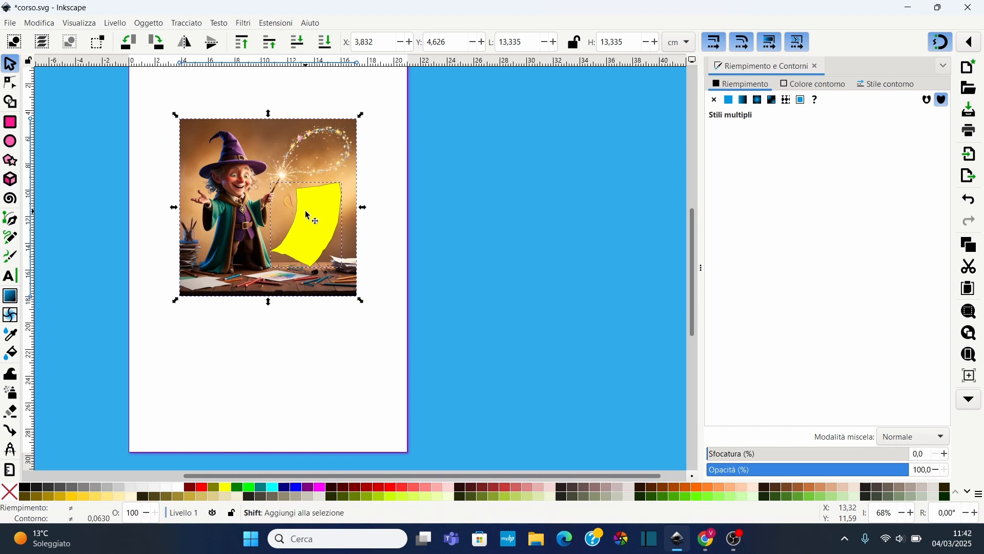
{"action": "left_click", "coordinate": [323, 210], "text": "shift"}
{"action": "left_click", "coordinate": [323, 211], "text": "shift"}
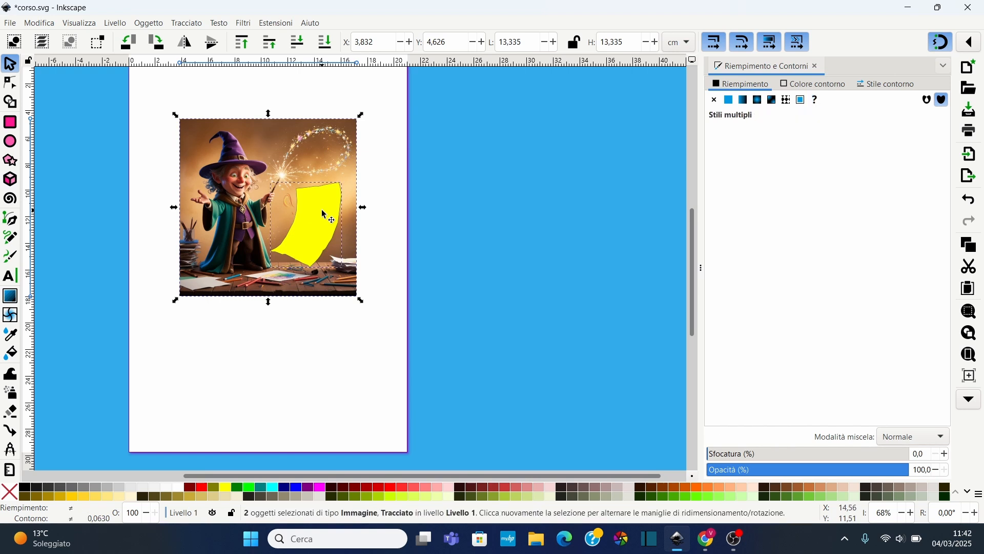
{"action": "left_click", "coordinate": [323, 211], "text": "shift"}
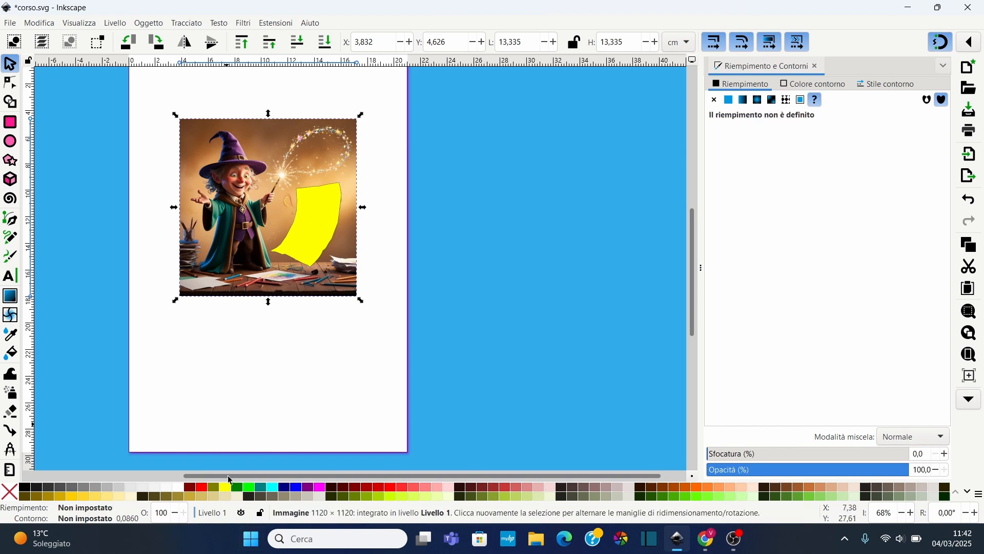
{"action": "left_click", "coordinate": [317, 225], "text": "shift"}
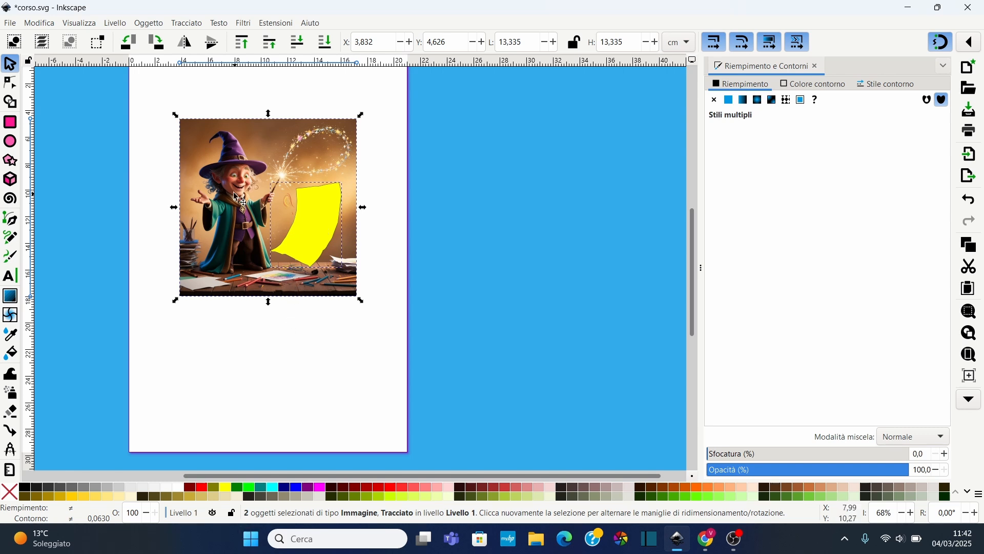
{"action": "scroll", "coordinate": [229, 192], "scroll_direction": "up", "scroll_amount": 2}
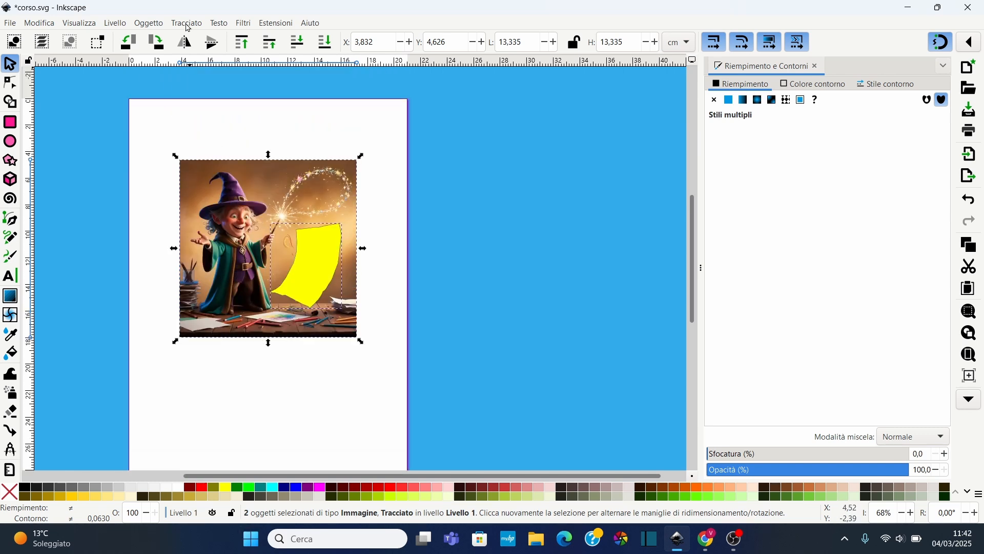
{"action": "left_click", "coordinate": [157, 25]}
{"action": "mouse_move", "coordinate": [170, 178]}
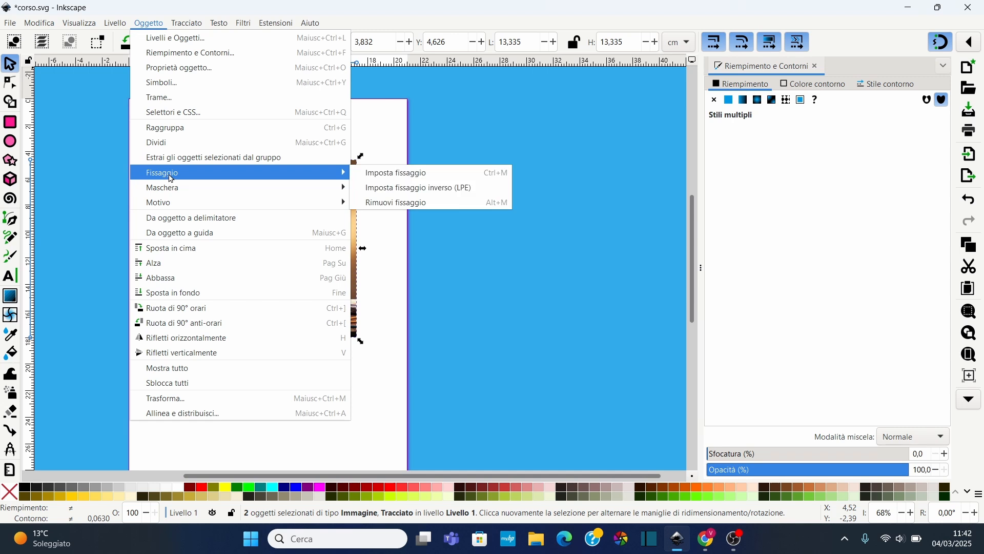
{"action": "left_click", "coordinate": [410, 174]}
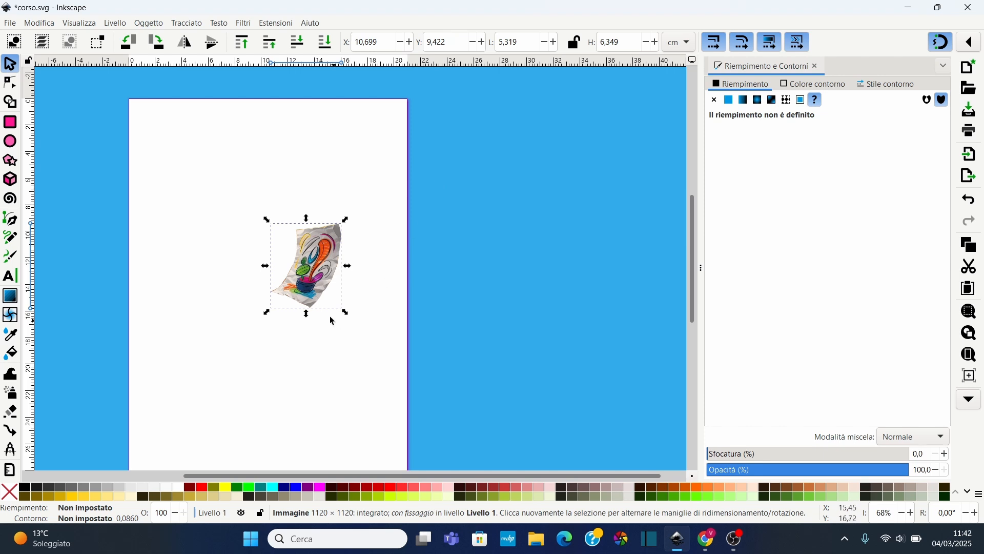
Undo the clip on the wizard image
{"action": "scroll", "coordinate": [318, 286], "scroll_direction": "up", "scroll_amount": 3}
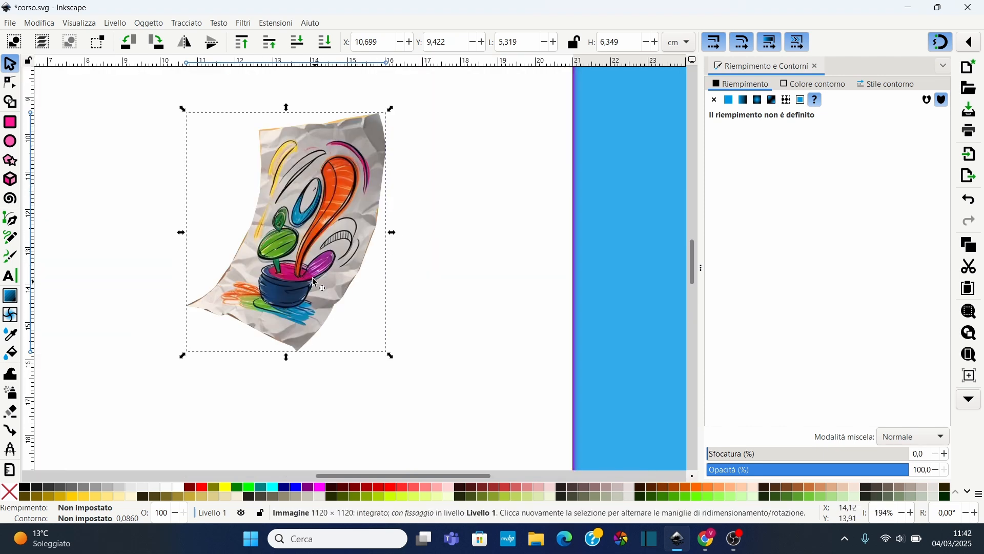
{"action": "scroll", "coordinate": [318, 287], "scroll_direction": "down", "scroll_amount": 2}
{"action": "scroll", "coordinate": [306, 318], "scroll_direction": "up", "scroll_amount": 1}
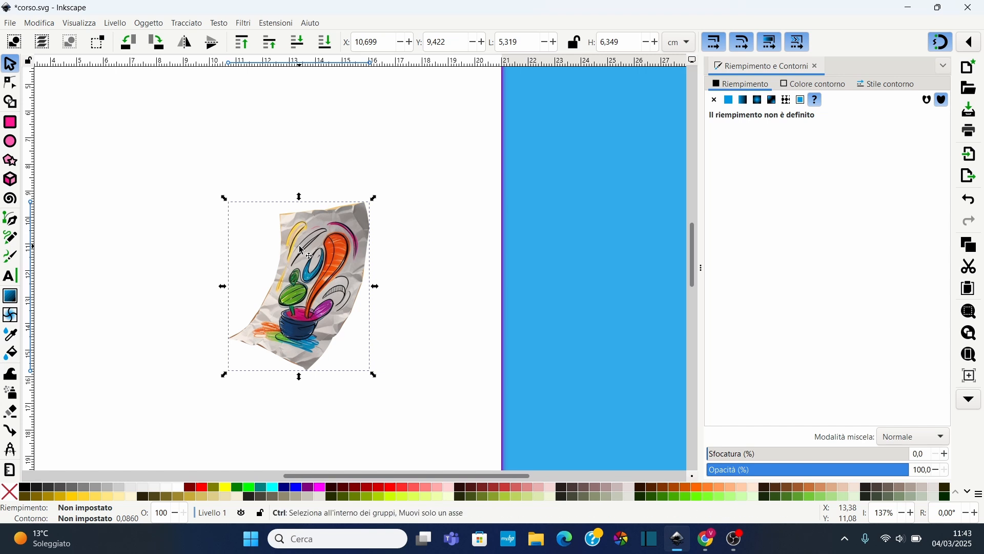
{"action": "key", "text": "ctrl+z"}
Clip the wizard image again with the sheet path using Imposta fissaggio
{"action": "scroll", "coordinate": [221, 249], "scroll_direction": "down", "scroll_amount": 2}
{"action": "left_click_drag", "start_coordinate": [115, 136], "coordinate": [338, 367]}
{"action": "right_click", "coordinate": [265, 274]}
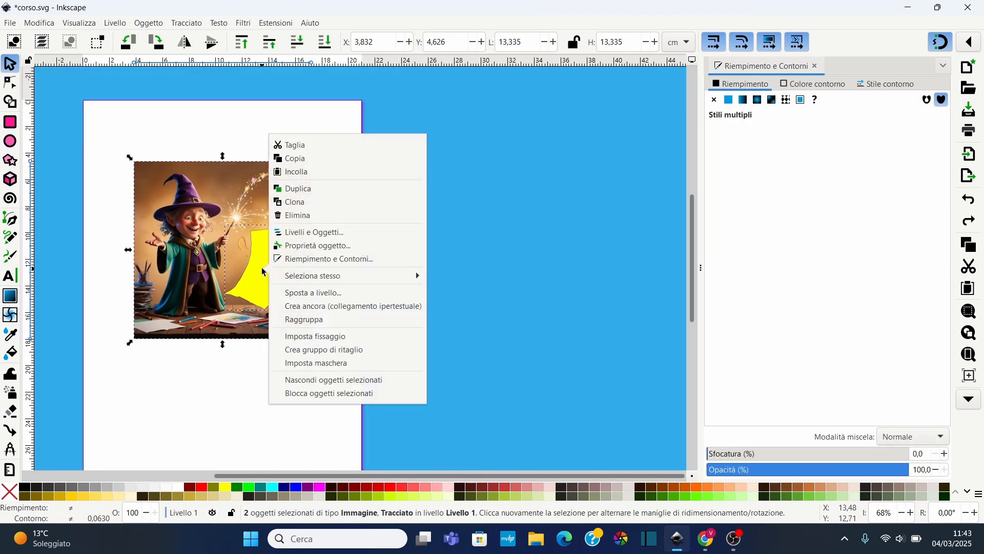
{"action": "left_click", "coordinate": [338, 335]}
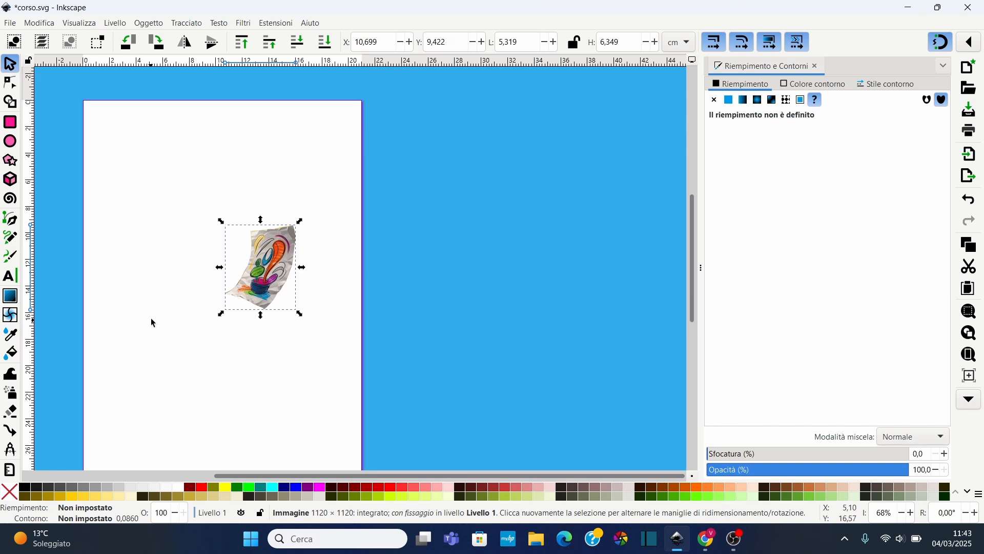
Release the clip from the wizard image
{"action": "scroll", "coordinate": [151, 317], "scroll_direction": "up", "scroll_amount": 2}
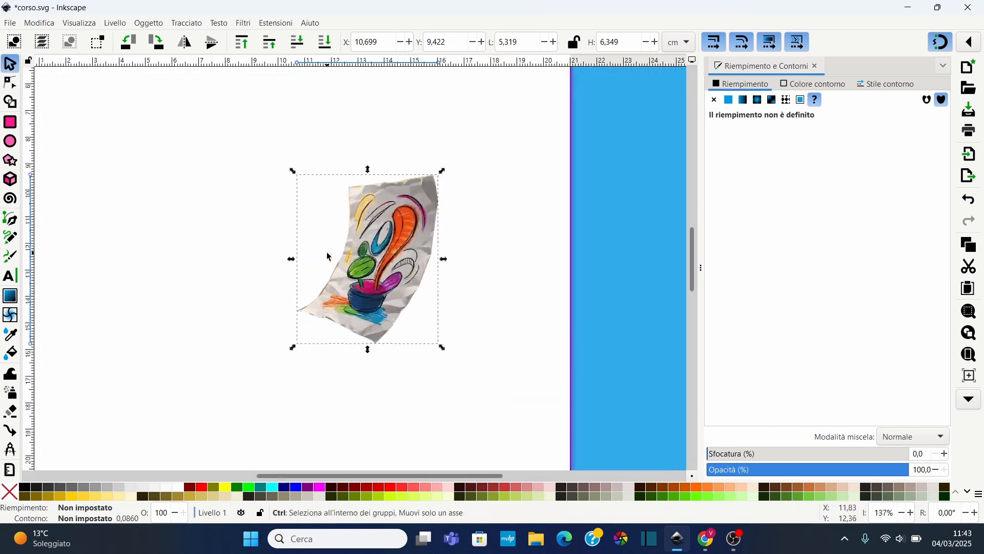
{"action": "scroll", "coordinate": [328, 251], "scroll_direction": "down", "scroll_amount": 2}
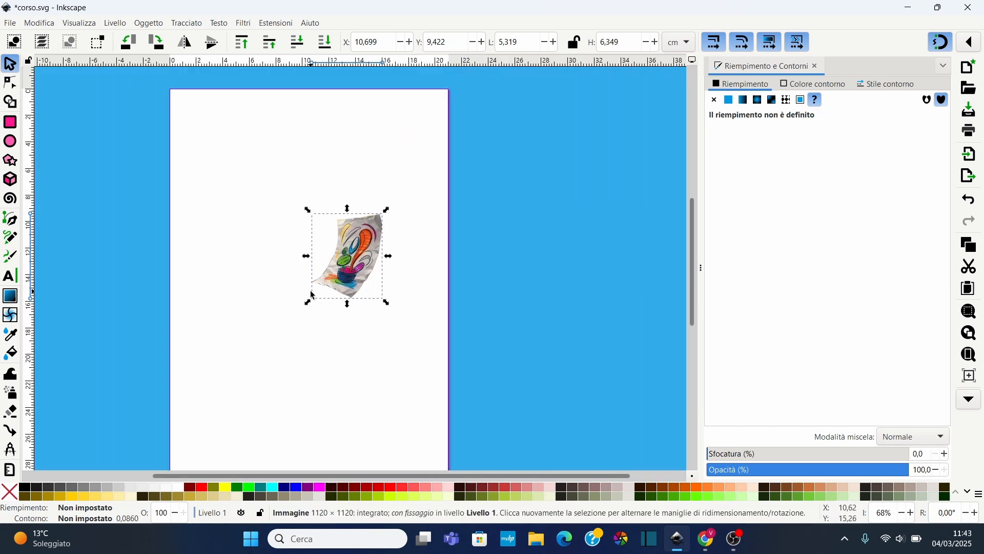
{"action": "right_click", "coordinate": [355, 252]}
{"action": "left_click", "coordinate": [408, 344]}
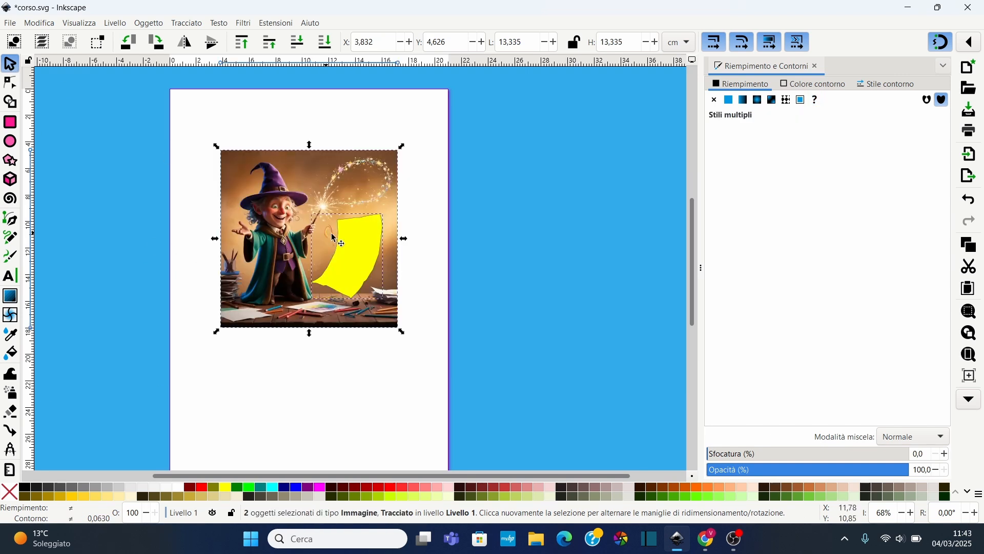
Move the yellow sheet path off the image, then undo the move
{"action": "left_click_drag", "start_coordinate": [363, 255], "coordinate": [419, 259]}
{"action": "left_click", "coordinate": [391, 256]}
{"action": "left_click", "coordinate": [353, 259]}
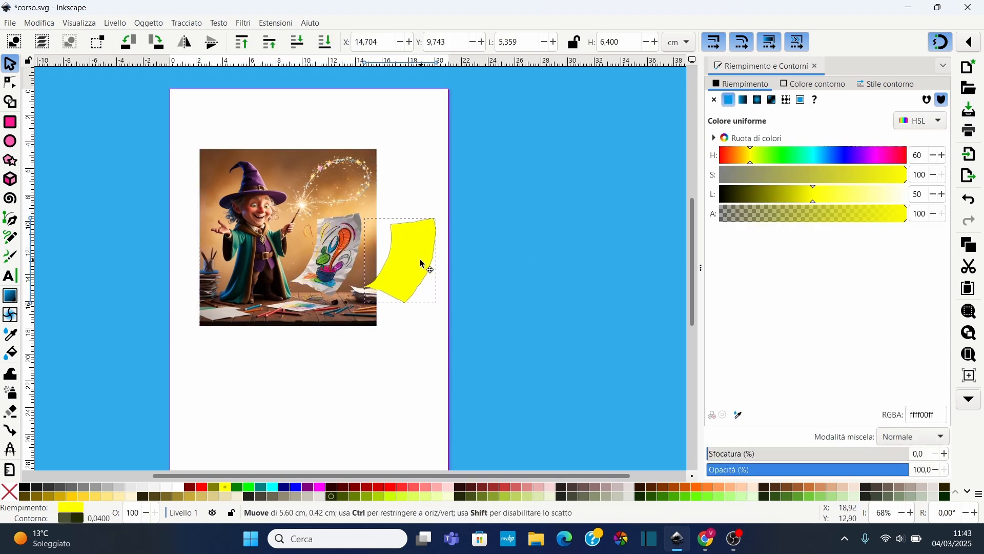
{"action": "left_click", "coordinate": [419, 261]}
{"action": "key", "text": "ctrl+z"}
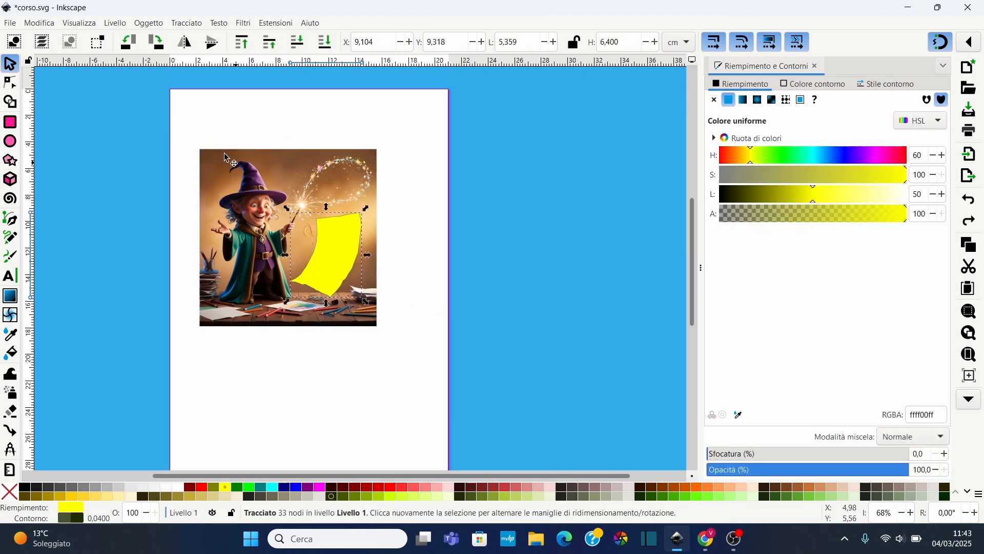
Select the image and sheet path together, shift them slightly on the page, and deselect them
{"action": "left_click_drag", "start_coordinate": [180, 123], "coordinate": [434, 449]}
{"action": "left_click_drag", "start_coordinate": [328, 263], "coordinate": [347, 268]}
{"action": "left_click", "coordinate": [428, 226]}
{"action": "scroll", "coordinate": [295, 198], "scroll_direction": "up", "scroll_amount": 1}
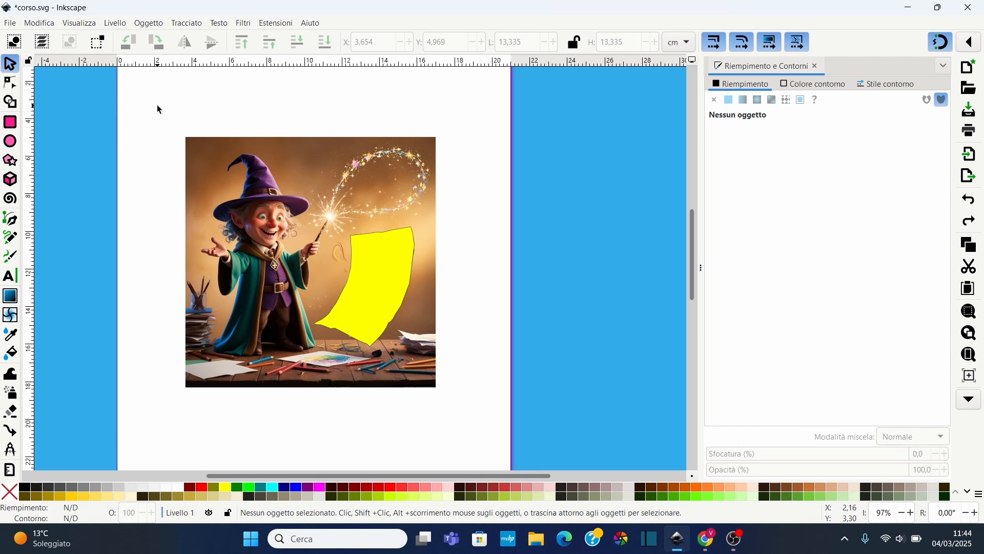
Try masking the wizard image with the sheet path filled white, then undo the mask
{"action": "left_click", "coordinate": [385, 297]}
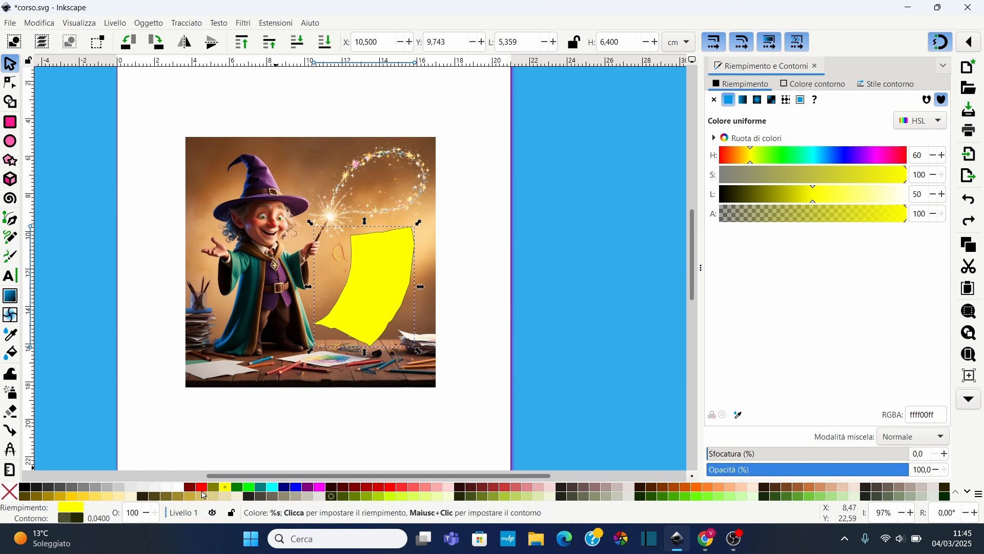
{"action": "left_click", "coordinate": [180, 487]}
{"action": "left_click", "coordinate": [189, 150]}
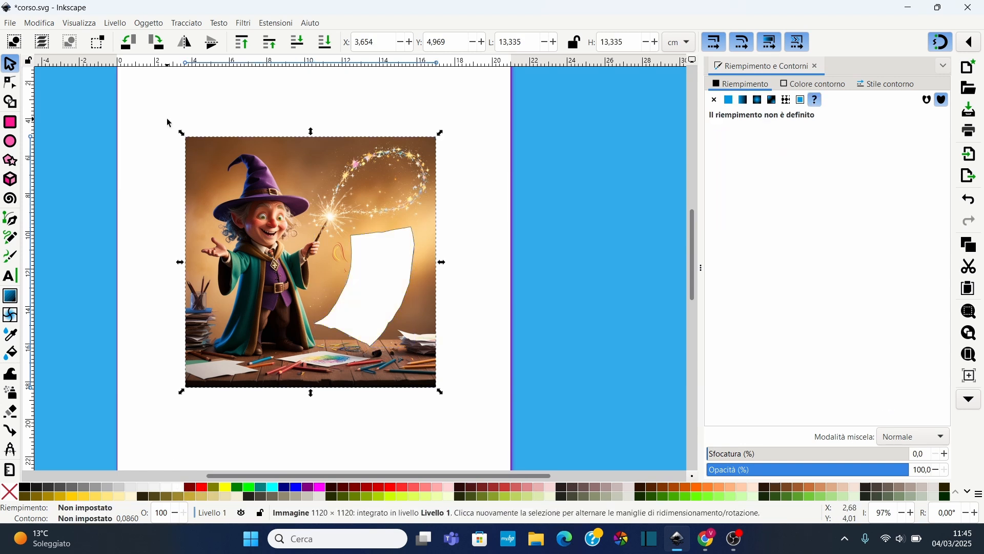
{"action": "left_click", "coordinate": [164, 103]}
{"action": "left_click_drag", "start_coordinate": [163, 101], "coordinate": [507, 468]}
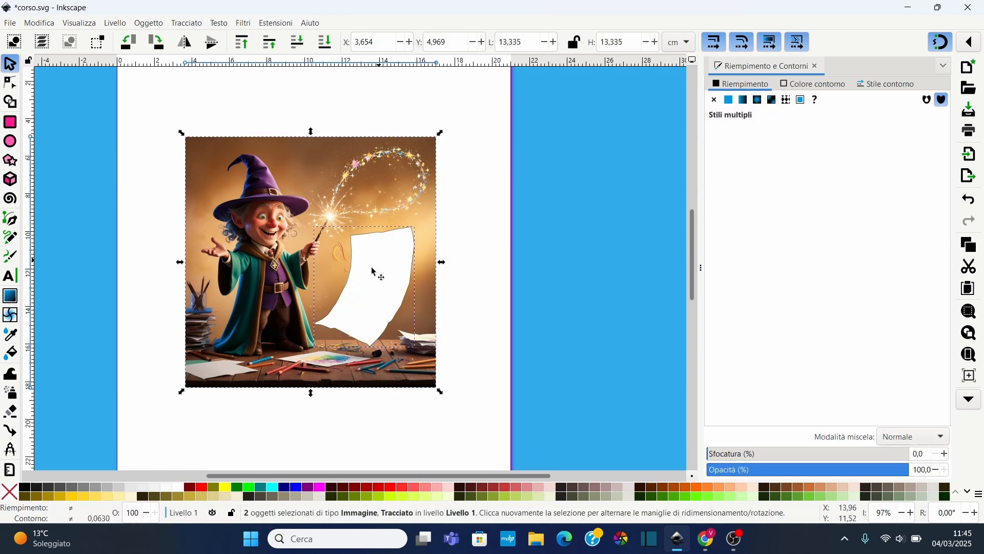
{"action": "left_click", "coordinate": [195, 24]}
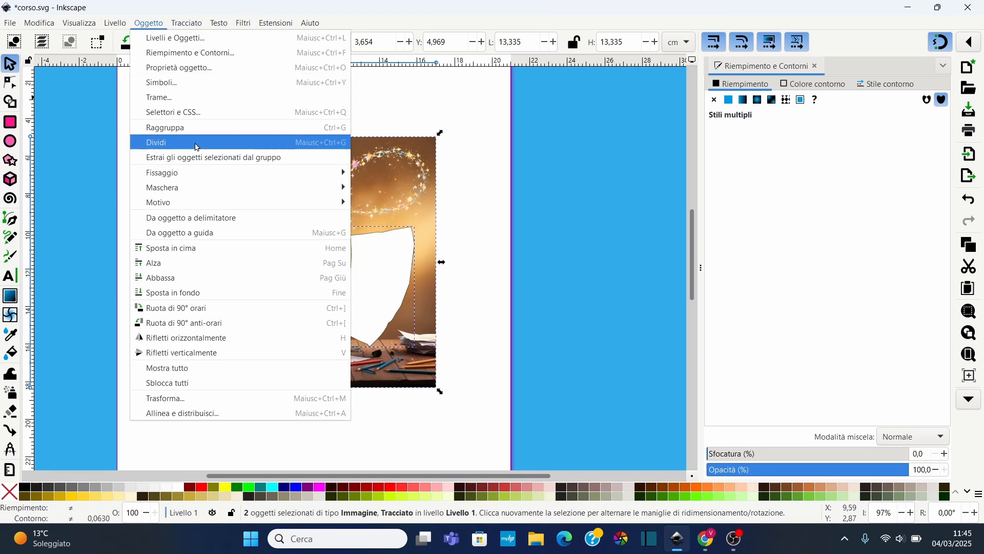
{"action": "mouse_move", "coordinate": [216, 191]}
{"action": "left_click", "coordinate": [382, 187]}
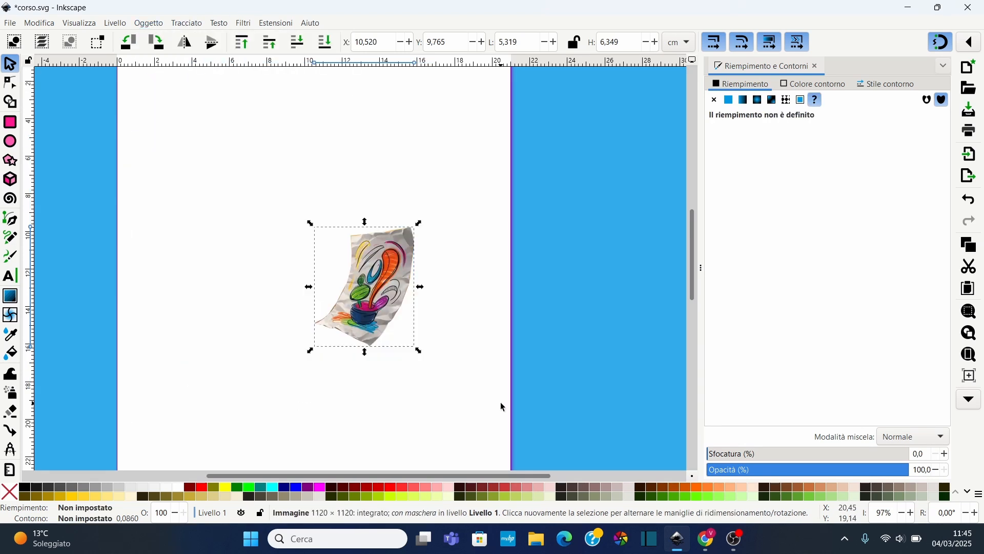
{"action": "scroll", "coordinate": [359, 315], "scroll_direction": "up", "scroll_amount": 2, "text": "ctrl"}
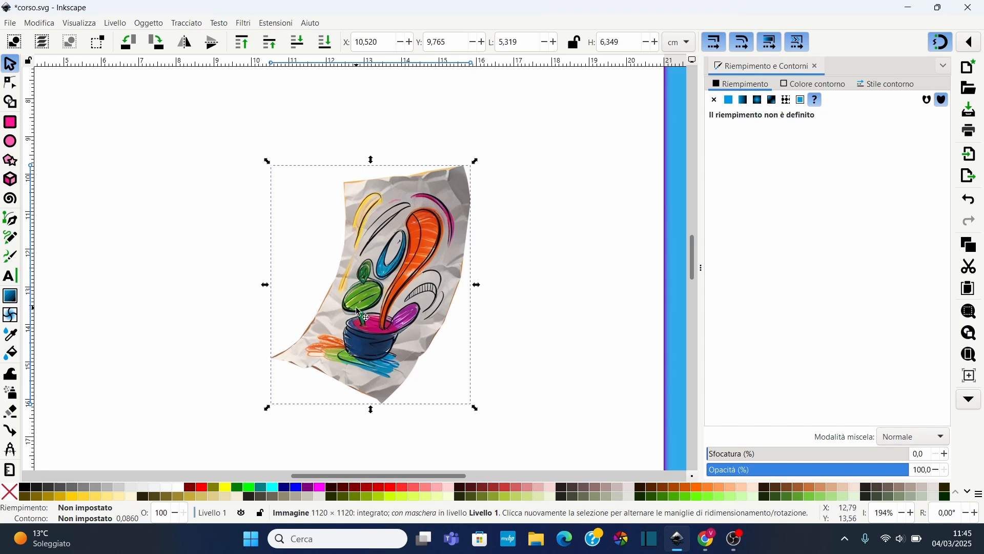
{"action": "scroll", "coordinate": [350, 306], "scroll_direction": "down", "scroll_amount": 2, "text": "ctrl"}
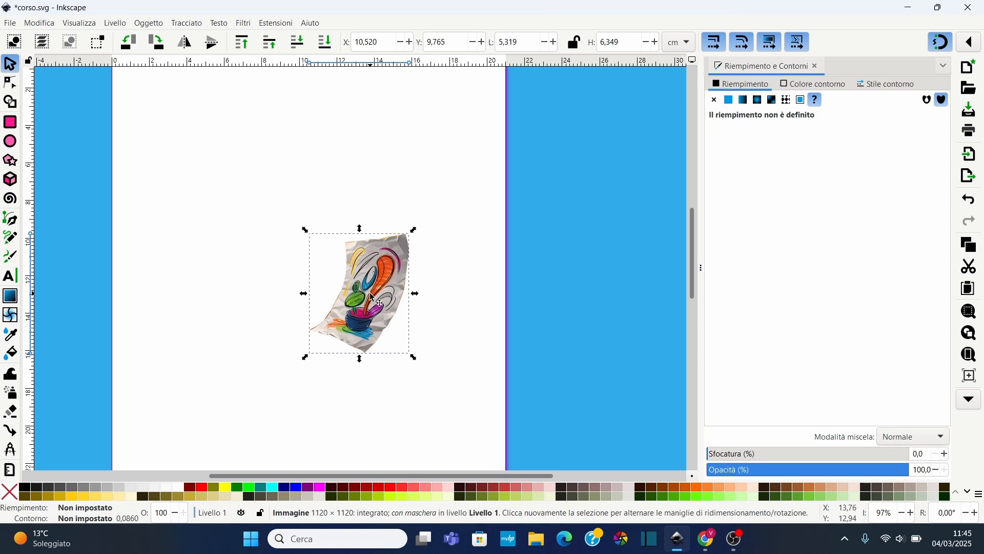
{"action": "key", "text": "ctrl+z"}
{"action": "left_click_drag", "start_coordinate": [376, 277], "coordinate": [396, 245]}
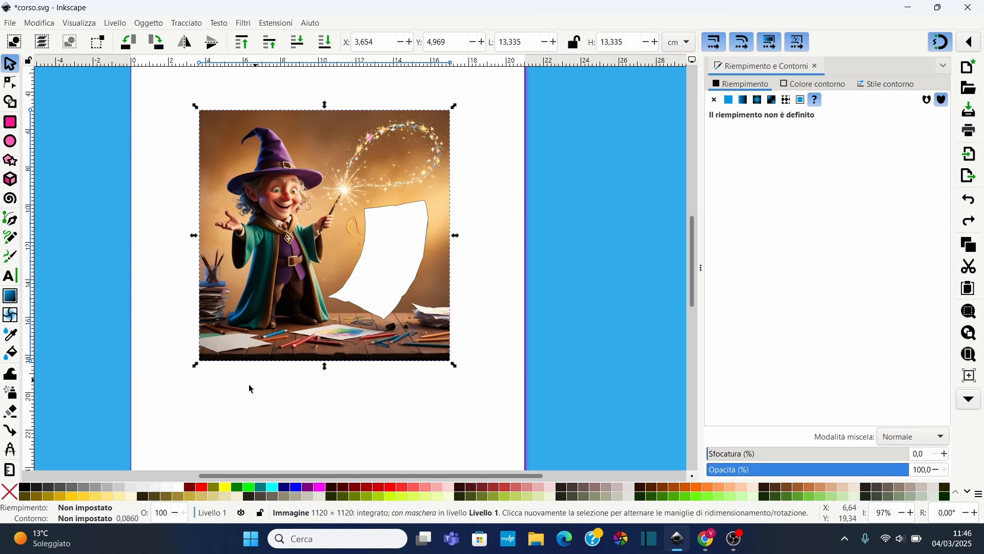
Try masking the wizard image with the sheet path filled black, then undo the mask
{"action": "left_click", "coordinate": [391, 243]}
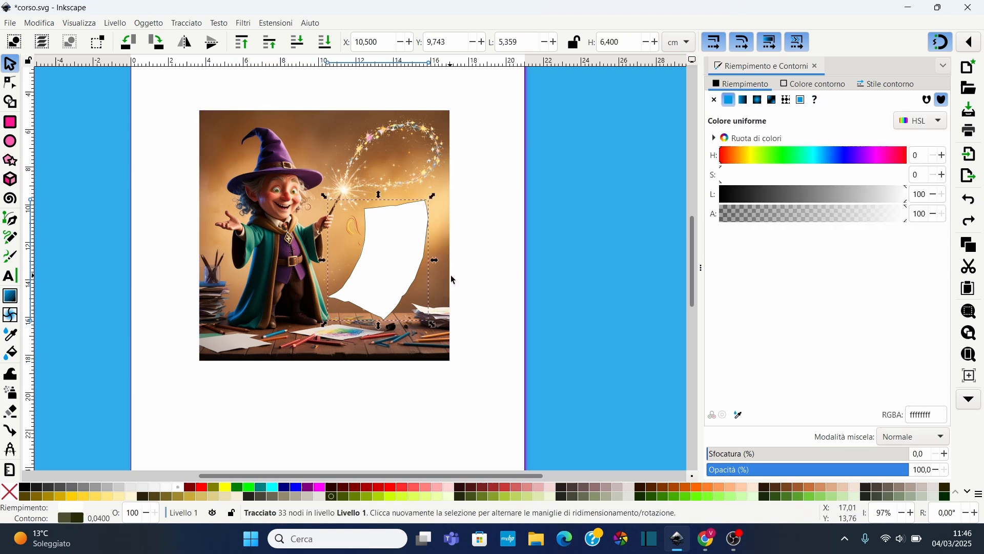
{"action": "left_click", "coordinate": [25, 488]}
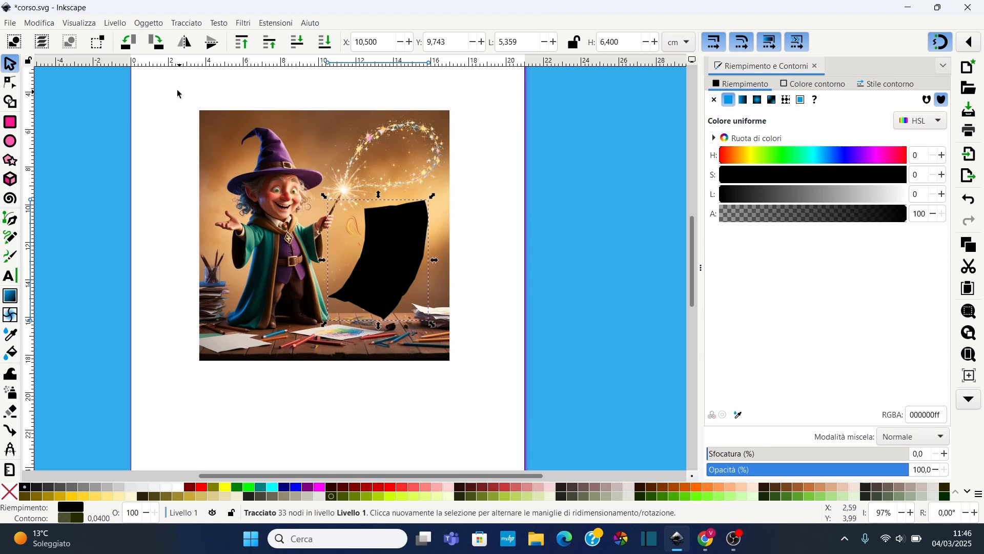
{"action": "left_click_drag", "start_coordinate": [179, 94], "coordinate": [528, 435]}
{"action": "right_click", "coordinate": [387, 258]}
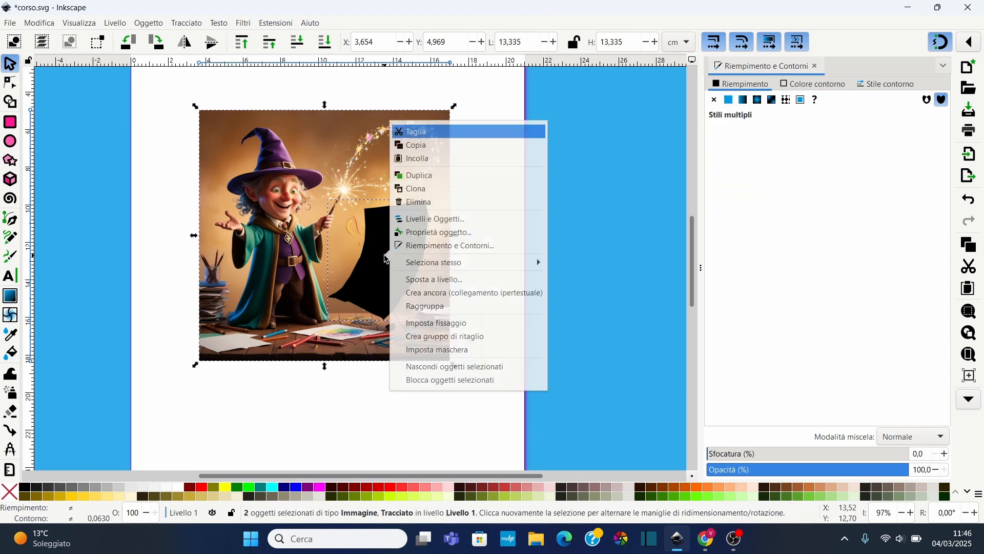
{"action": "left_click", "coordinate": [453, 352]}
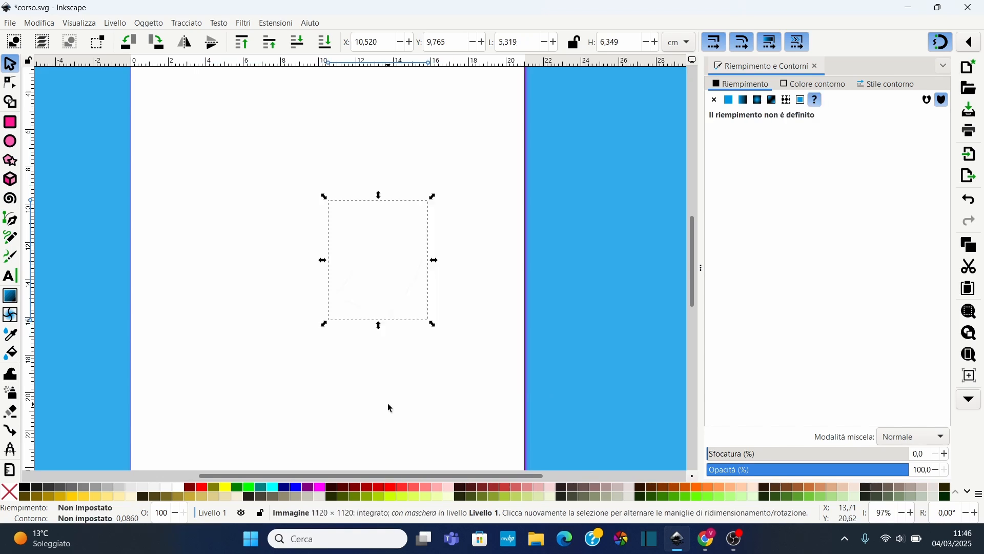
{"action": "left_click", "coordinate": [500, 170]}
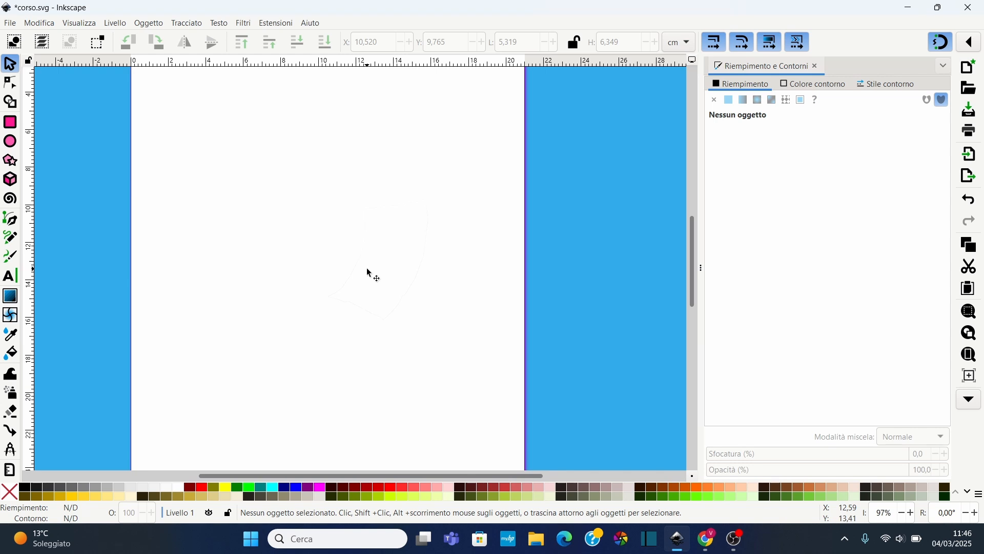
{"action": "key", "text": "ctrl+z"}
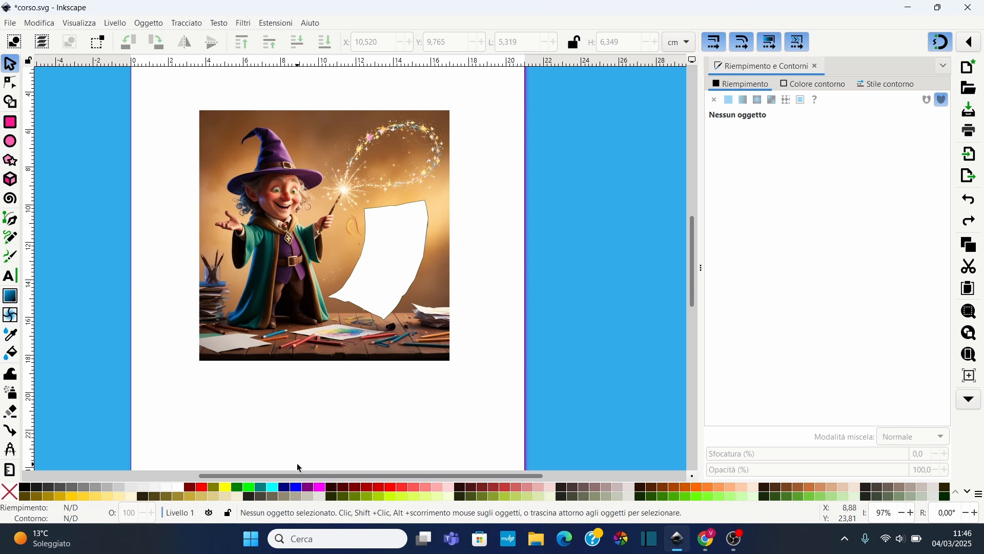
{"action": "left_click", "coordinate": [274, 498]}
Try masking the wizard image with the sheet path filled dark gray and inspect the result
{"action": "left_click", "coordinate": [391, 283]}
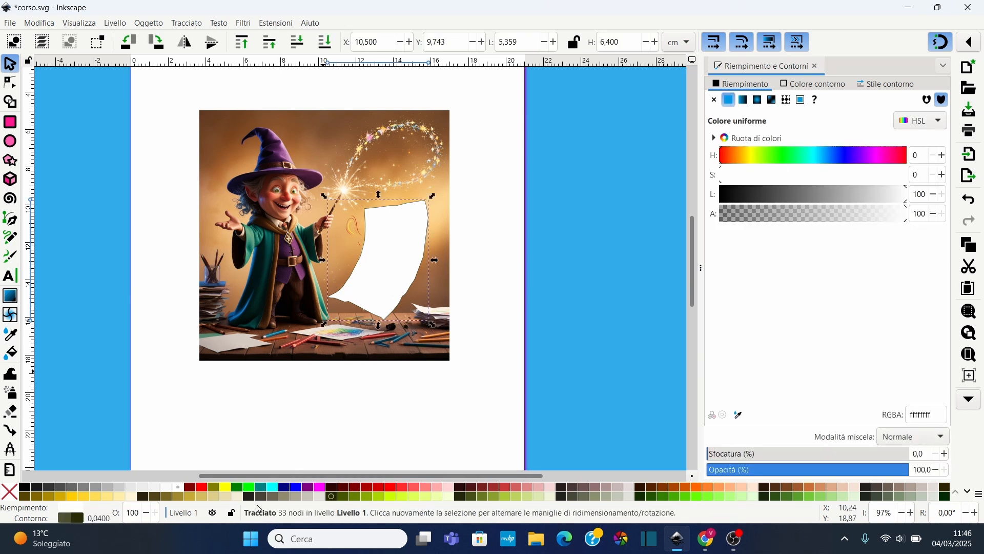
{"action": "left_click", "coordinate": [277, 499]}
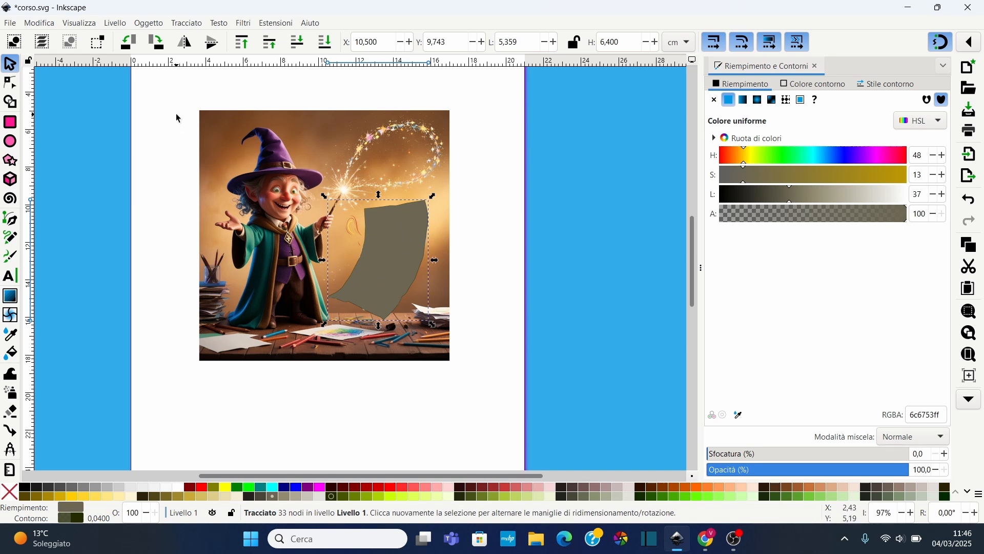
{"action": "left_click_drag", "start_coordinate": [171, 82], "coordinate": [520, 417]}
{"action": "right_click", "coordinate": [393, 240]}
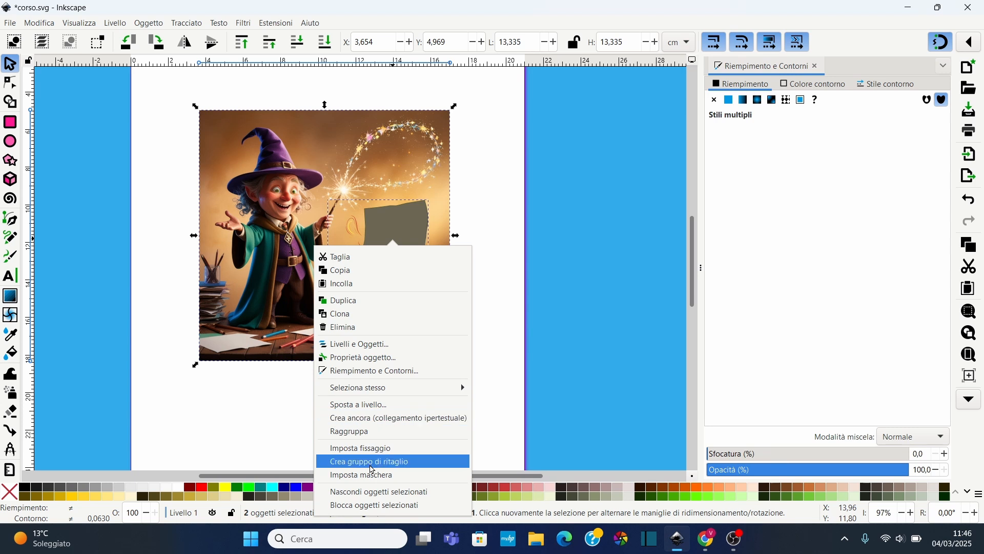
{"action": "left_click", "coordinate": [373, 475]}
{"action": "scroll", "coordinate": [408, 282], "scroll_direction": "up", "scroll_amount": 2}
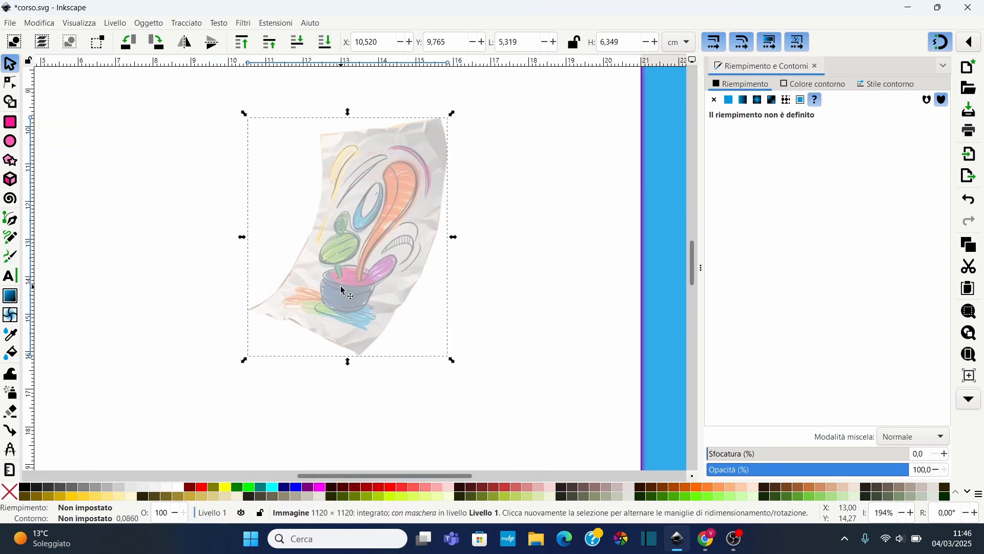
{"action": "left_click_drag", "start_coordinate": [898, 472], "coordinate": [945, 487]}
{"action": "scroll", "coordinate": [290, 193], "scroll_direction": "down", "scroll_amount": 3}
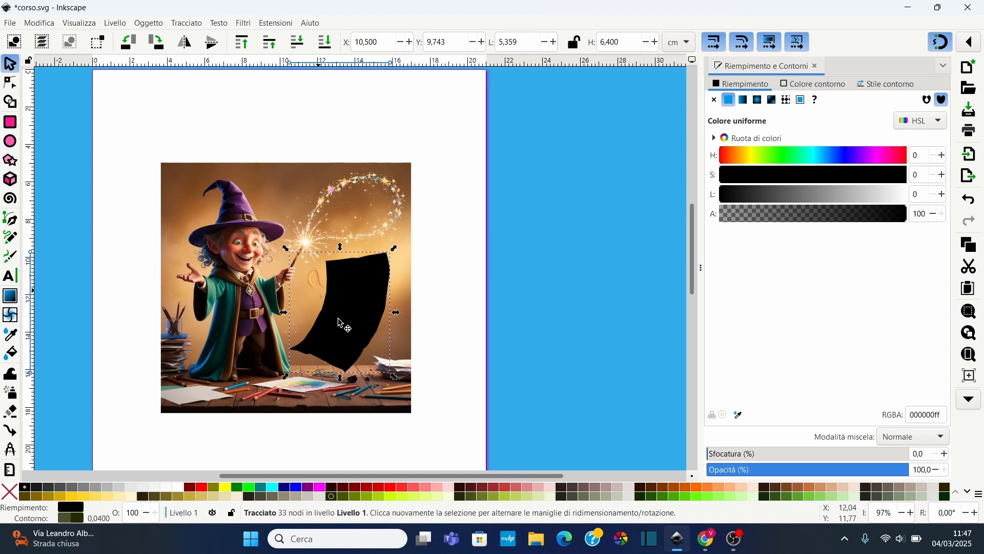
Give the sheet path a linear gradient fill and angle it diagonally across the sheet with the Gradient tool
{"action": "left_click", "coordinate": [745, 100]}
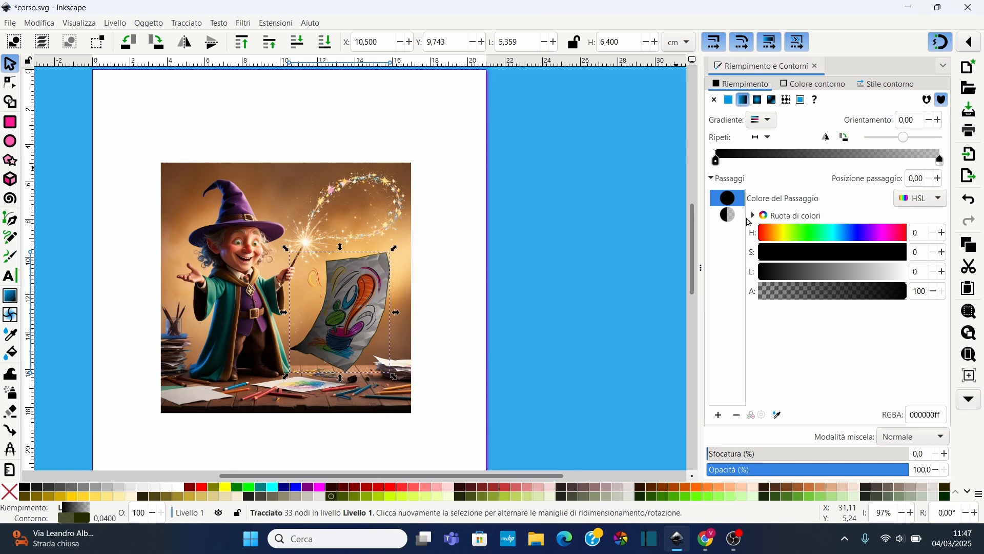
{"action": "left_click", "coordinate": [736, 215]}
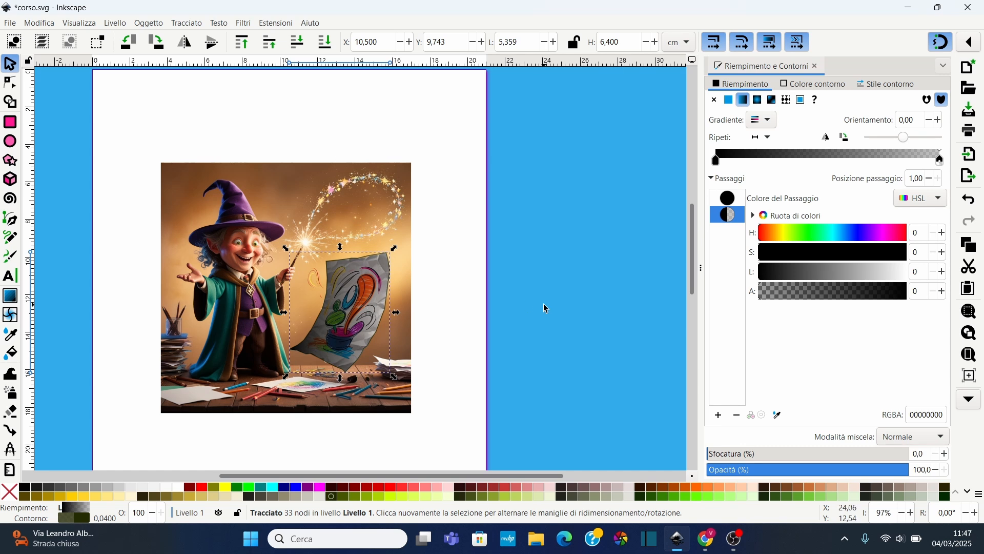
{"action": "left_click", "coordinate": [12, 316]}
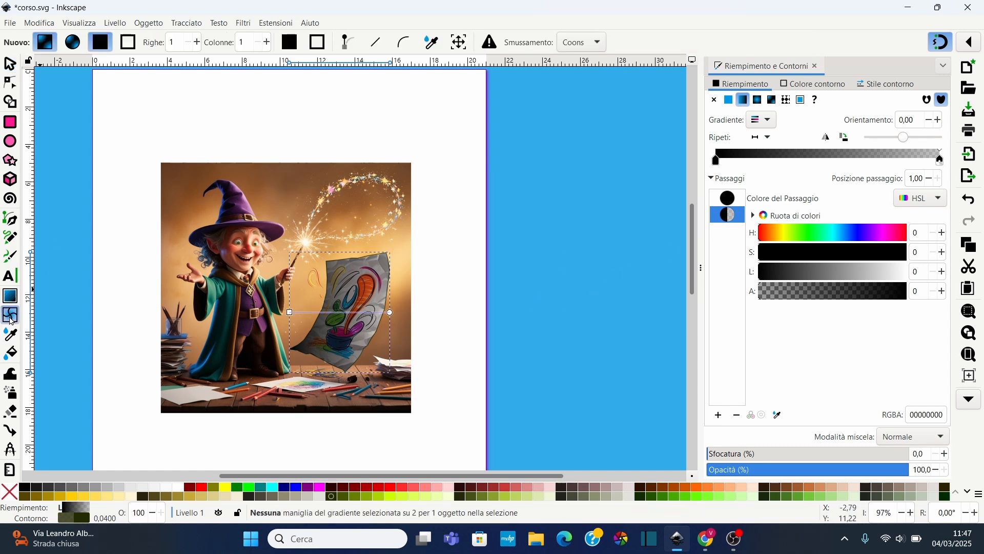
{"action": "left_click_drag", "start_coordinate": [390, 312], "coordinate": [411, 250]}
{"action": "left_click_drag", "start_coordinate": [290, 312], "coordinate": [302, 352]}
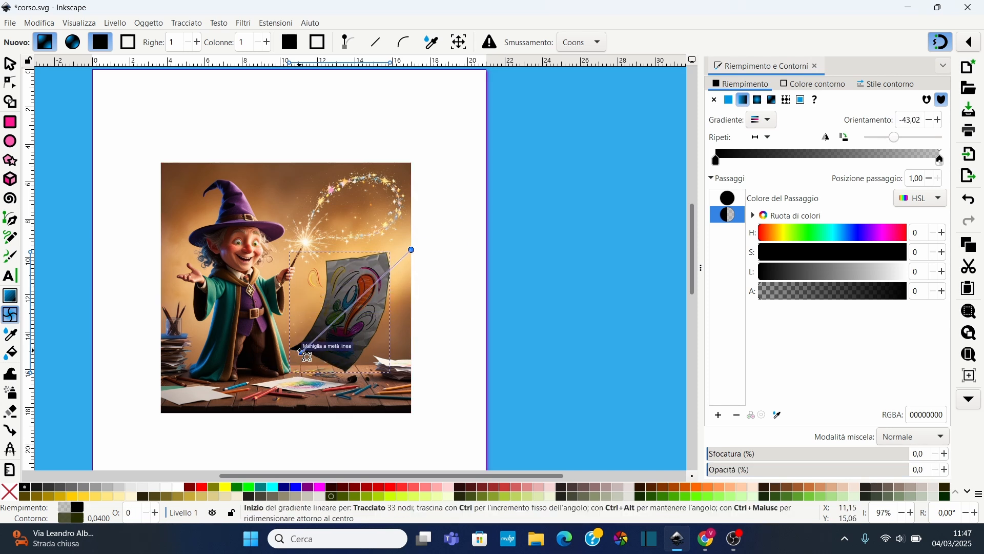
{"action": "left_click_drag", "start_coordinate": [411, 250], "coordinate": [389, 260]}
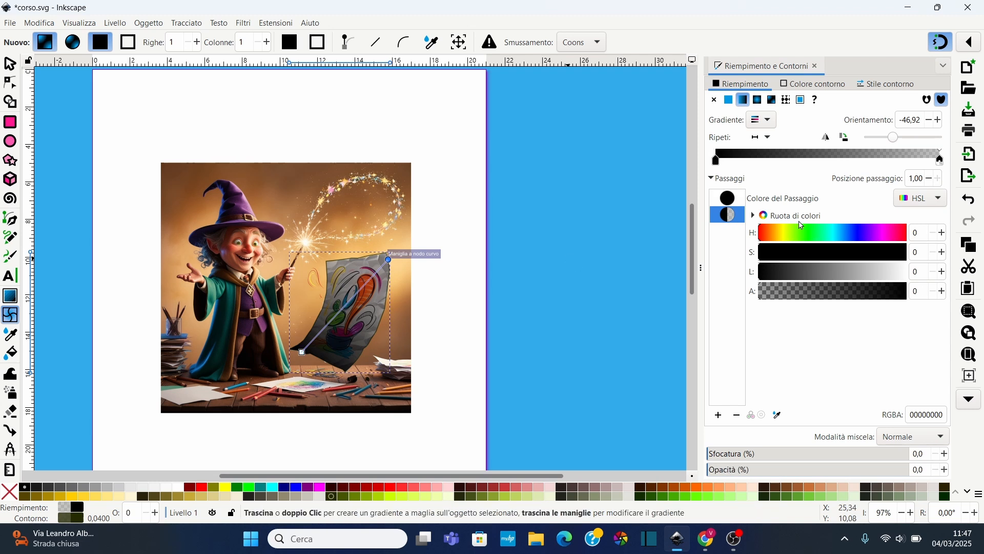
Lighten the gradient's end stop, add a middle stop, and set its lightness to 59
{"action": "left_click", "coordinate": [898, 277]}
{"action": "double_click", "coordinate": [830, 155]}
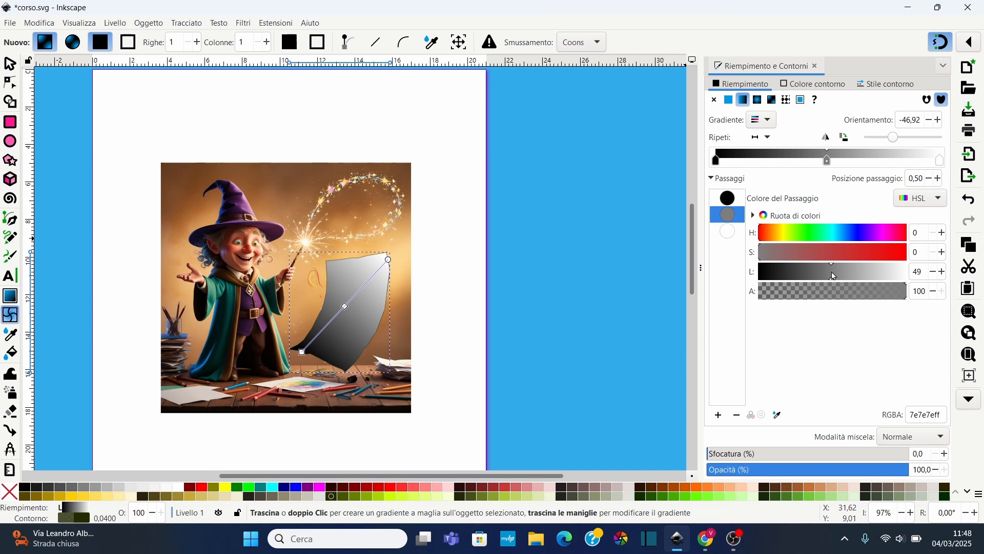
{"action": "left_click_drag", "start_coordinate": [834, 276], "coordinate": [846, 276]}
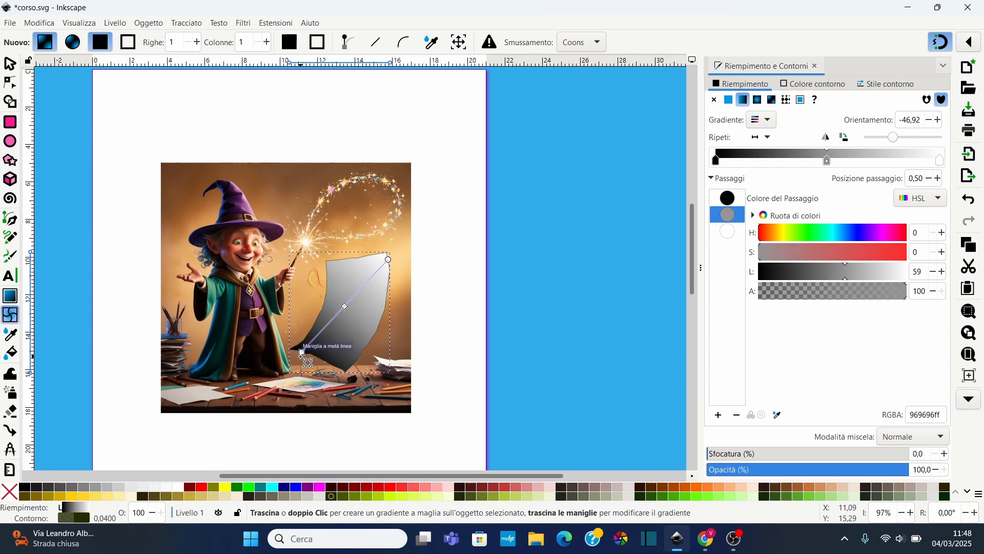
{"action": "left_click", "coordinate": [245, 153]}
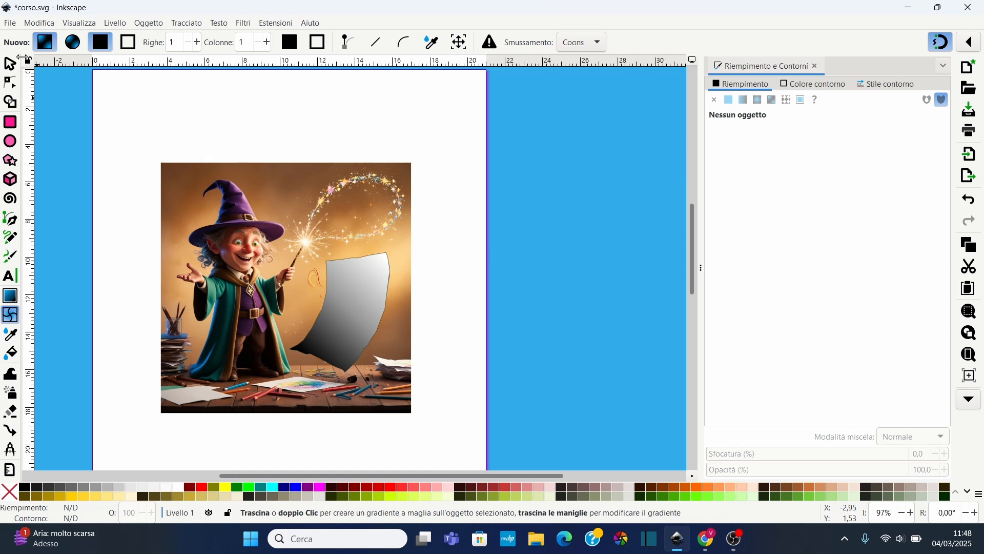
Select the wizard image and gradient sheet together and apply Imposta maschera to mask the image
{"action": "left_click", "coordinate": [10, 64]}
{"action": "left_click_drag", "start_coordinate": [113, 124], "coordinate": [461, 437]}
{"action": "left_click", "coordinate": [155, 24]}
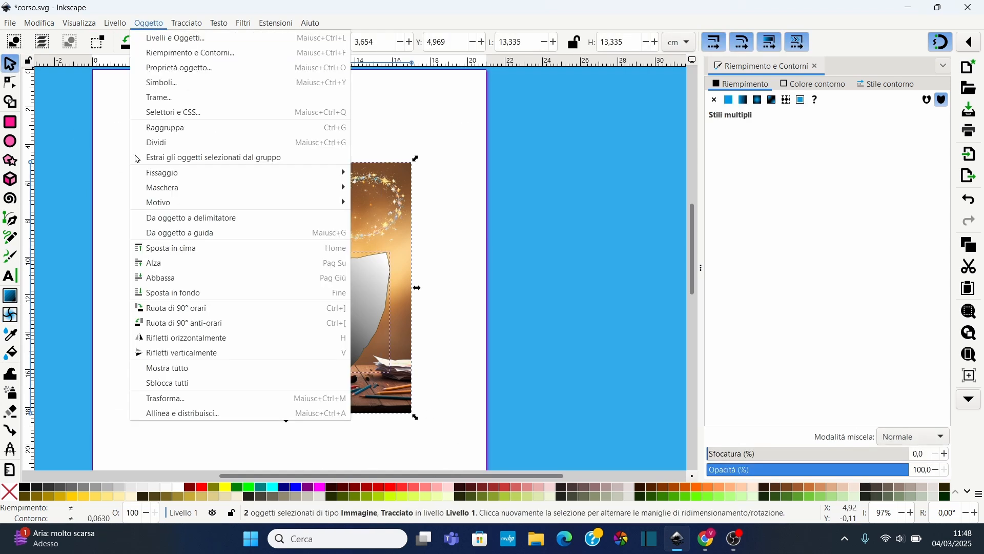
{"action": "mouse_move", "coordinate": [322, 190]}
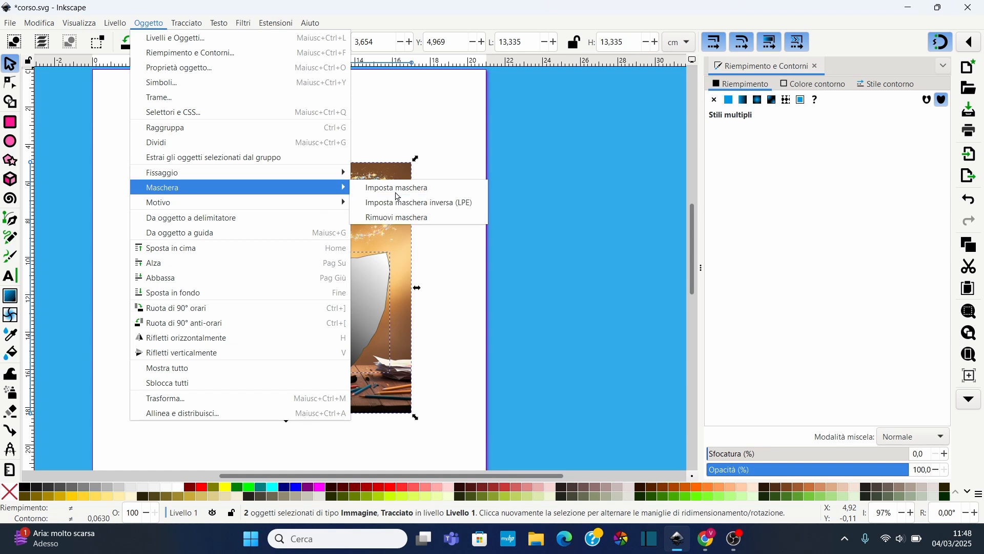
{"action": "left_click", "coordinate": [399, 189]}
{"action": "key", "text": "3"}
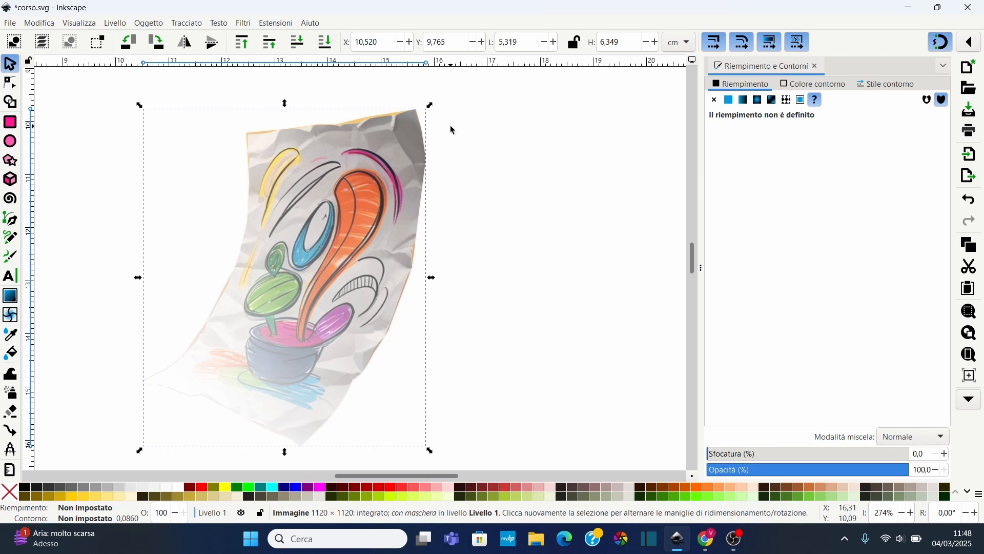
{"action": "scroll", "coordinate": [225, 190], "scroll_direction": "down", "scroll_amount": 4}
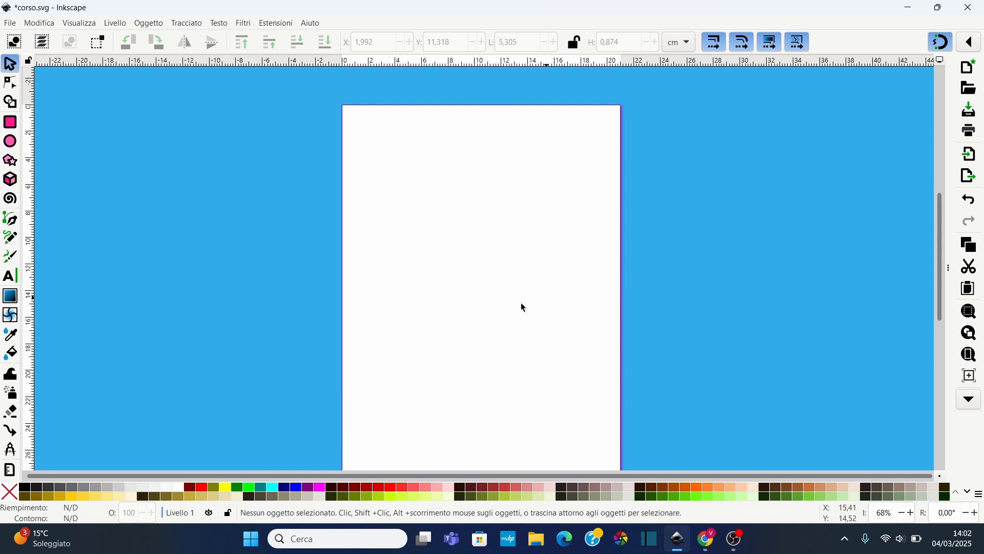
Create a text object reading Bologna on the page with the Text tool
{"action": "left_click", "coordinate": [10, 276]}
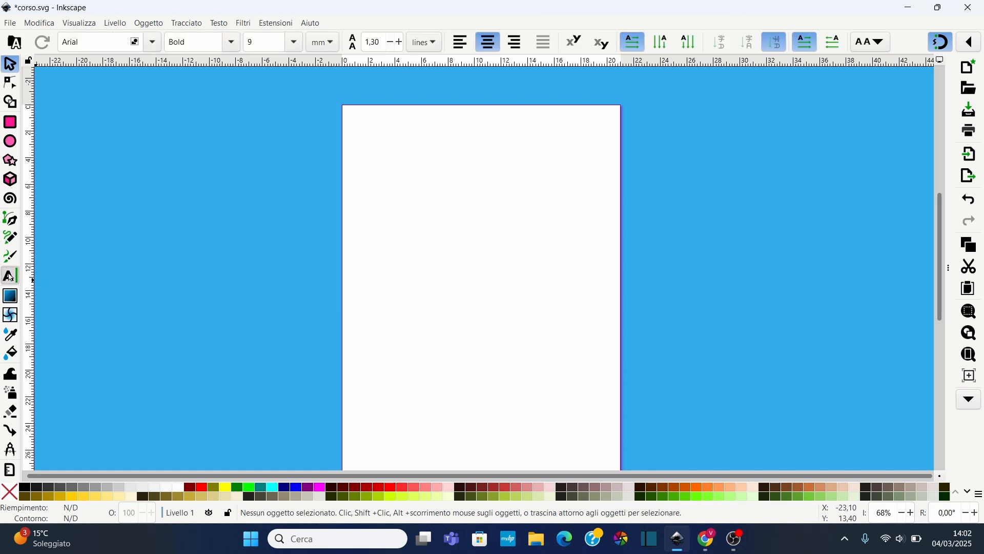
{"action": "left_click", "coordinate": [395, 202]}
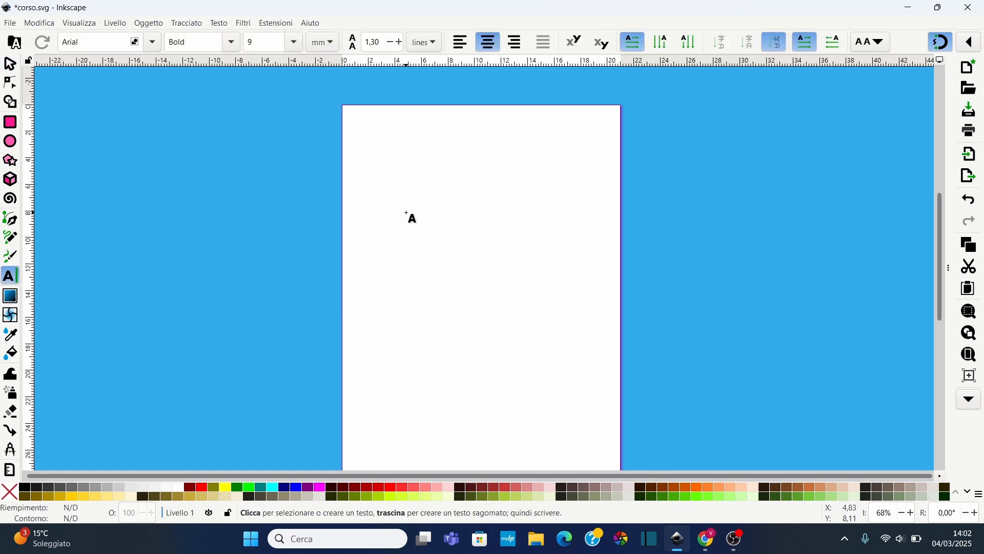
{"action": "type", "text": "Bologna"}
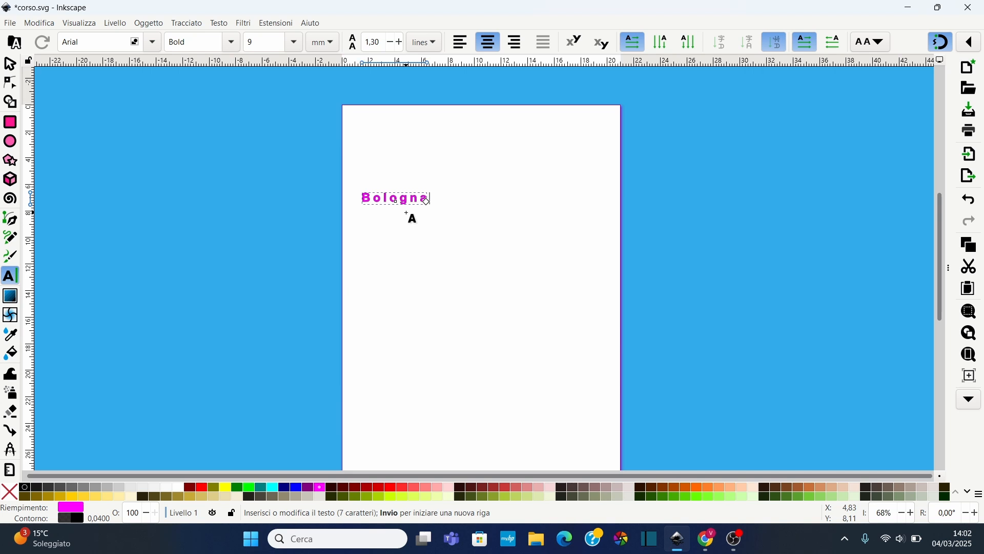
{"action": "scroll", "coordinate": [405, 211], "scroll_direction": "up", "scroll_amount": 3}
{"action": "scroll", "coordinate": [405, 199], "scroll_direction": "up", "scroll_amount": 2}
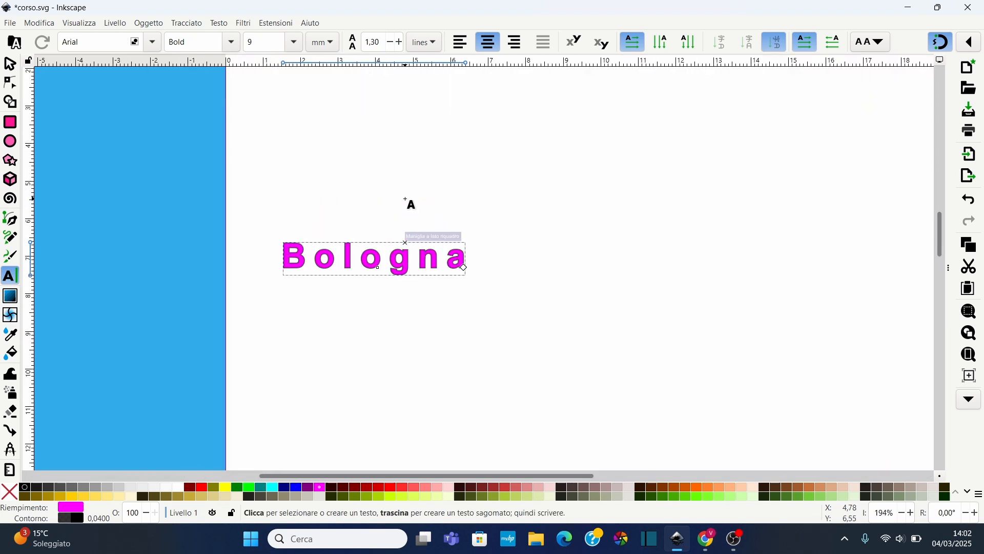
Fill the Bologna text with red
{"action": "left_click", "coordinate": [9, 64]}
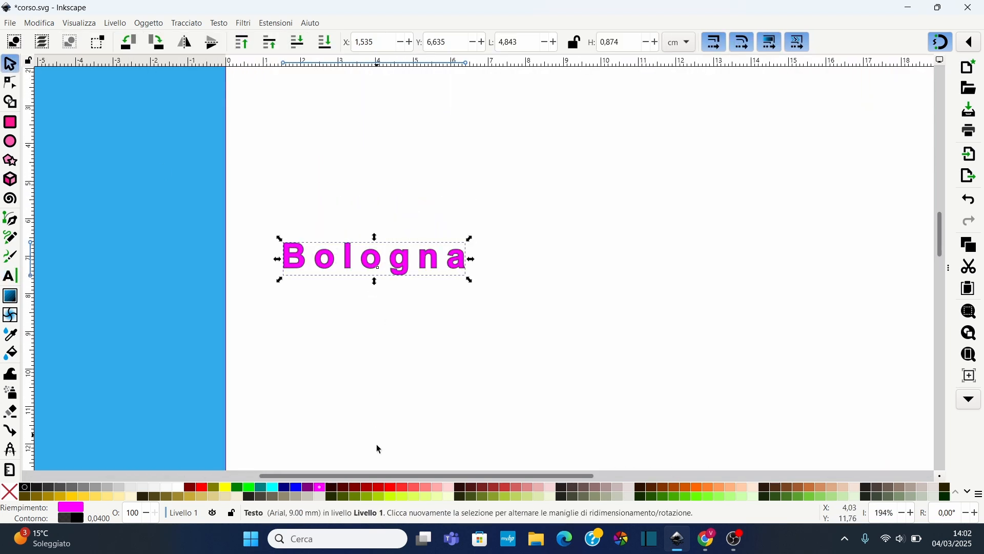
{"action": "left_click", "coordinate": [381, 487]}
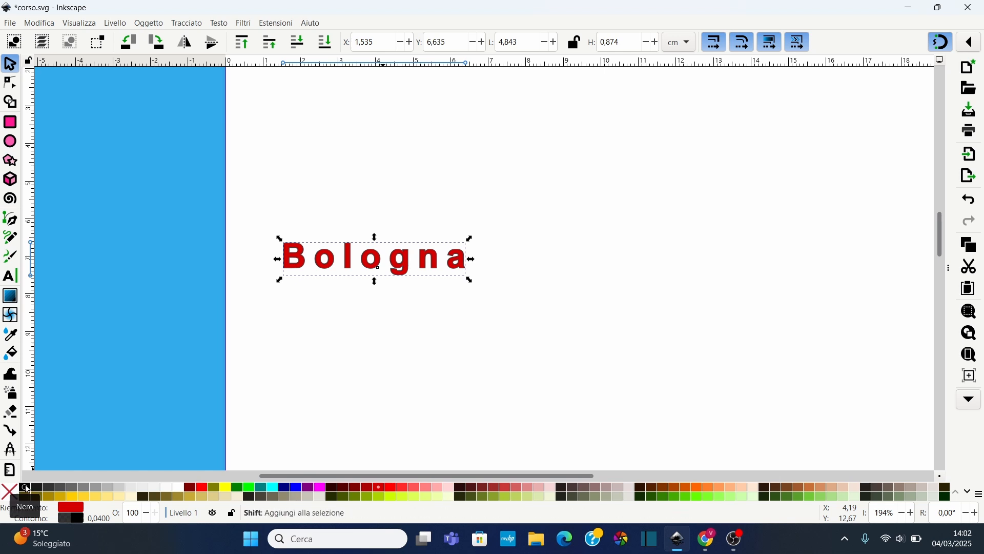
{"action": "scroll", "coordinate": [395, 268], "scroll_direction": "up", "scroll_amount": 3}
{"action": "scroll", "coordinate": [394, 268], "scroll_direction": "down", "scroll_amount": 2}
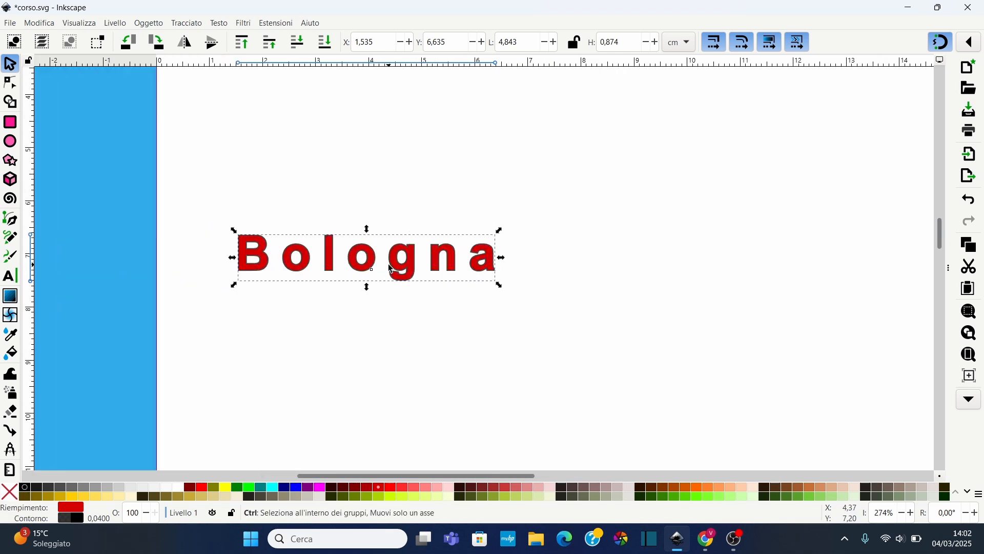
Set the whole Bologna text to the Algerian font at size 12
{"action": "left_click", "coordinate": [13, 275]}
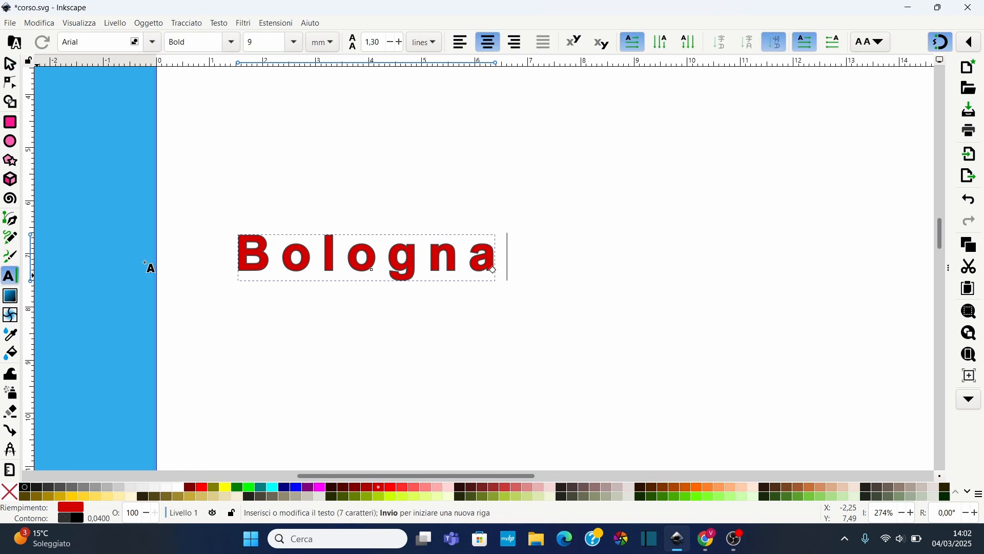
{"action": "left_click_drag", "start_coordinate": [243, 250], "coordinate": [518, 256]}
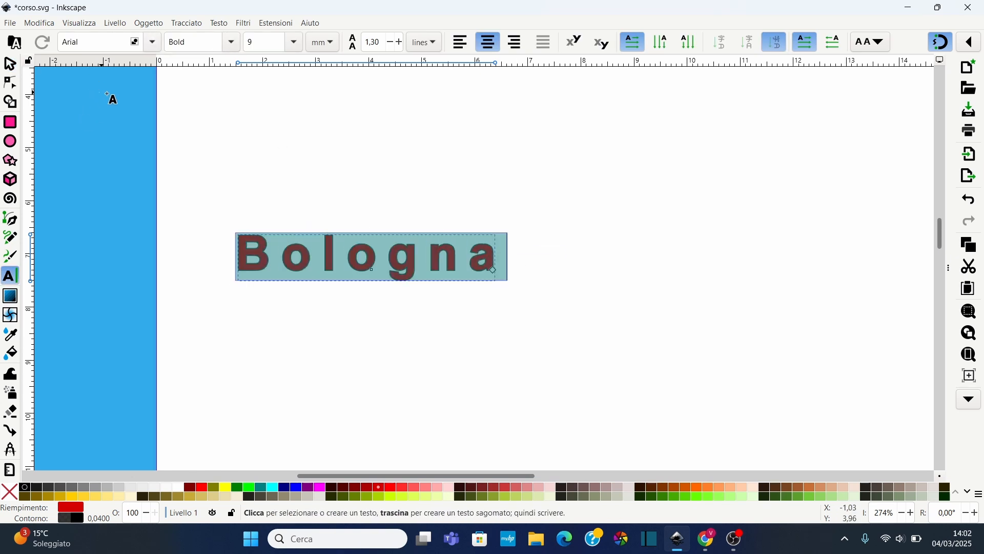
{"action": "left_click", "coordinate": [155, 42]}
{"action": "left_click", "coordinate": [95, 61]}
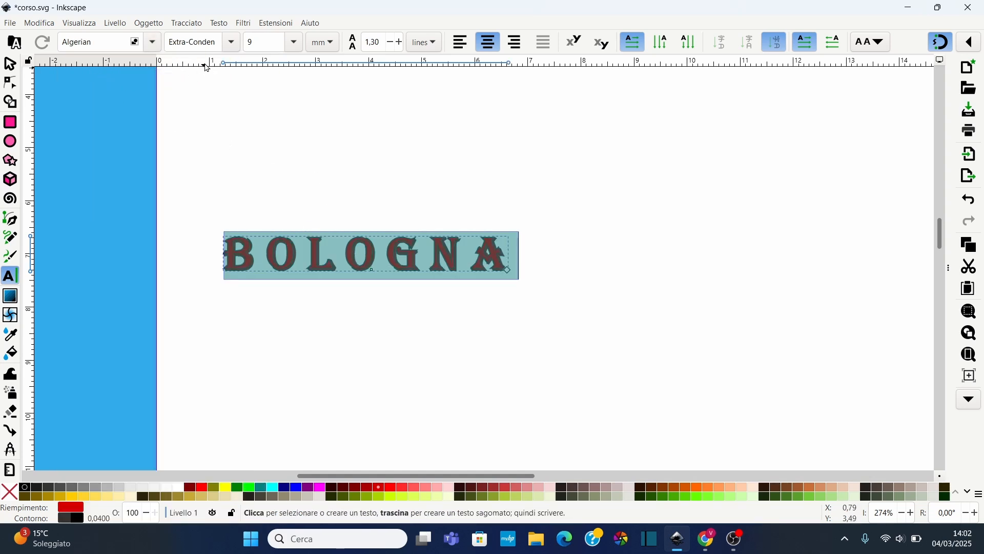
{"action": "left_click", "coordinate": [295, 42]}
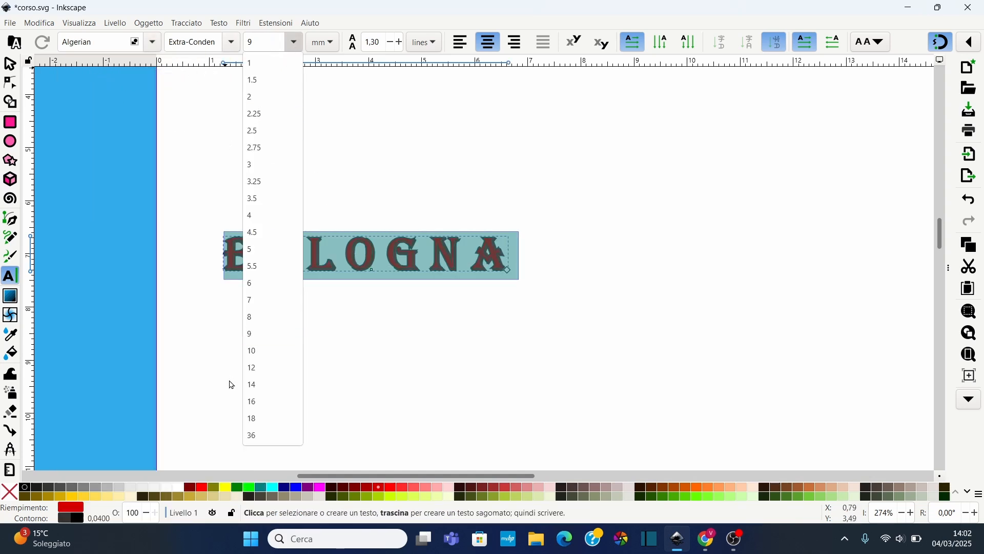
{"action": "left_click", "coordinate": [261, 374]}
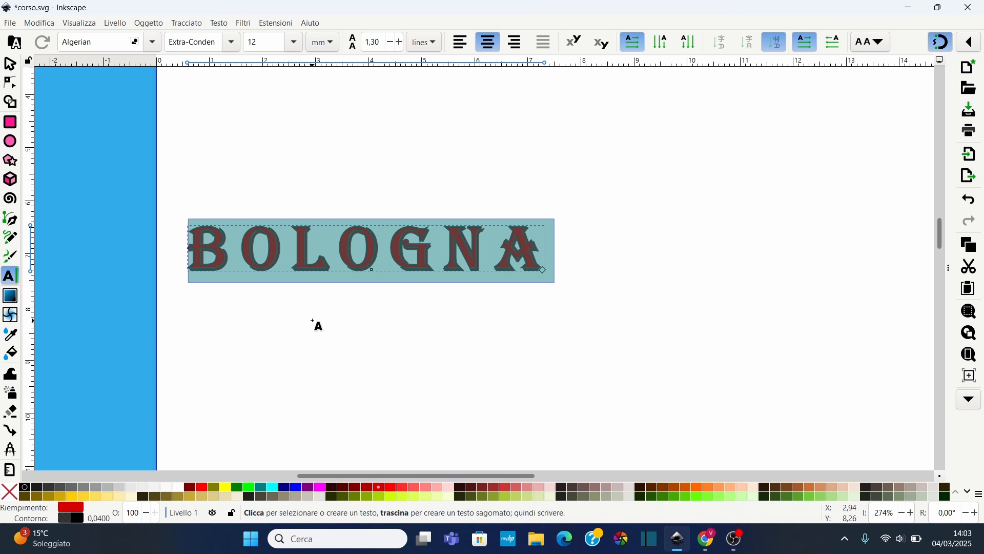
{"action": "left_click", "coordinate": [313, 320]}
{"action": "left_click", "coordinate": [10, 64]}
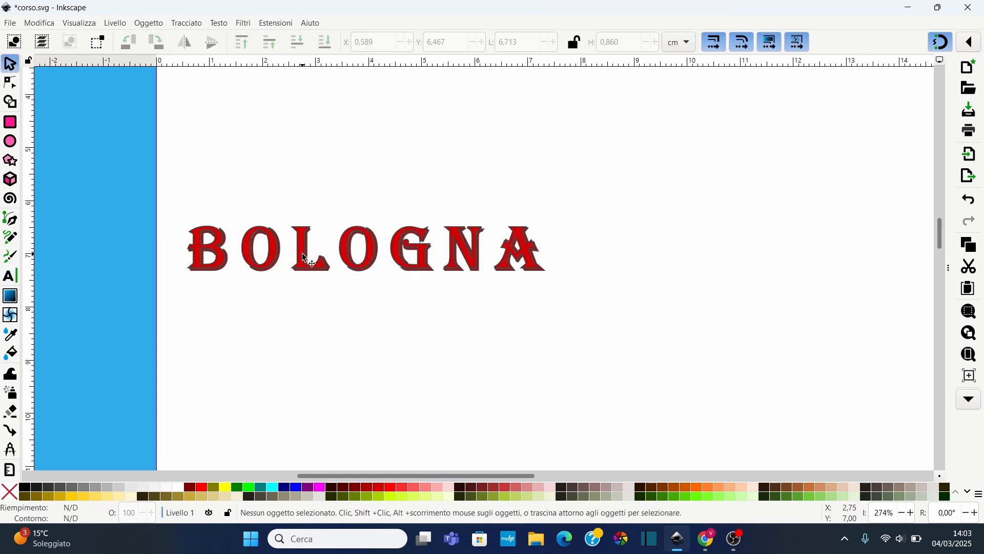
Move the Bologna text about 4 cm to the right on the page
{"action": "left_click_drag", "start_coordinate": [171, 219], "coordinate": [651, 382]}
{"action": "left_click_drag", "start_coordinate": [389, 254], "coordinate": [612, 237]}
{"action": "scroll", "coordinate": [872, 276], "scroll_direction": "down", "scroll_amount": 4}
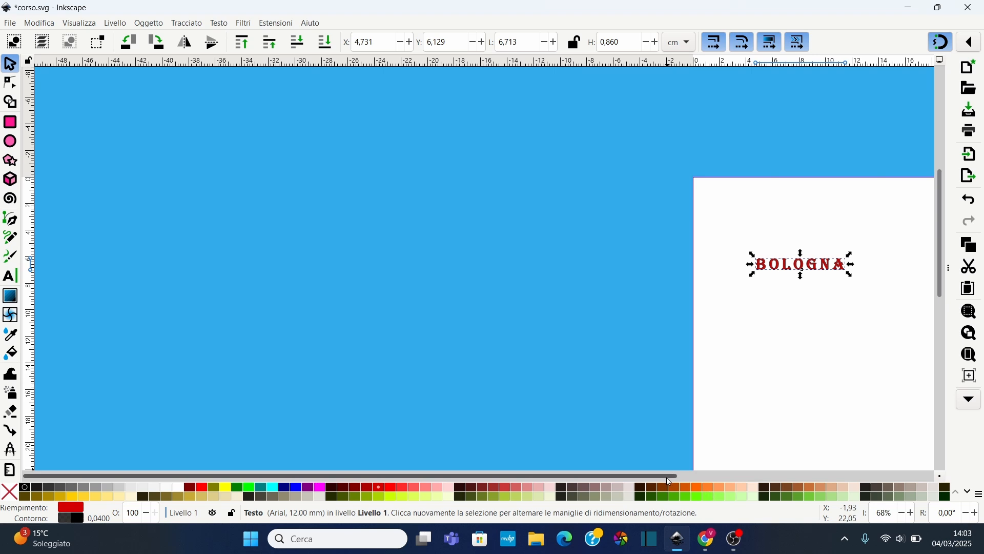
{"action": "left_click_drag", "start_coordinate": [672, 477], "coordinate": [806, 481]}
{"action": "scroll", "coordinate": [718, 307], "scroll_direction": "up", "scroll_amount": 2}
{"action": "scroll", "coordinate": [395, 272], "scroll_direction": "down", "scroll_amount": 1}
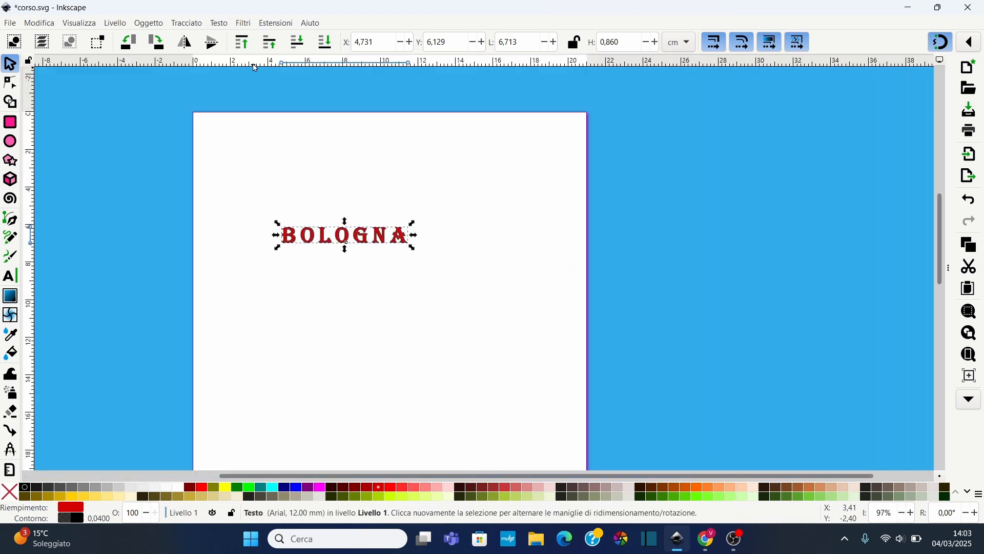
Open the Path Effects dialog for the selected Bologna text
{"action": "left_click", "coordinate": [189, 24]}
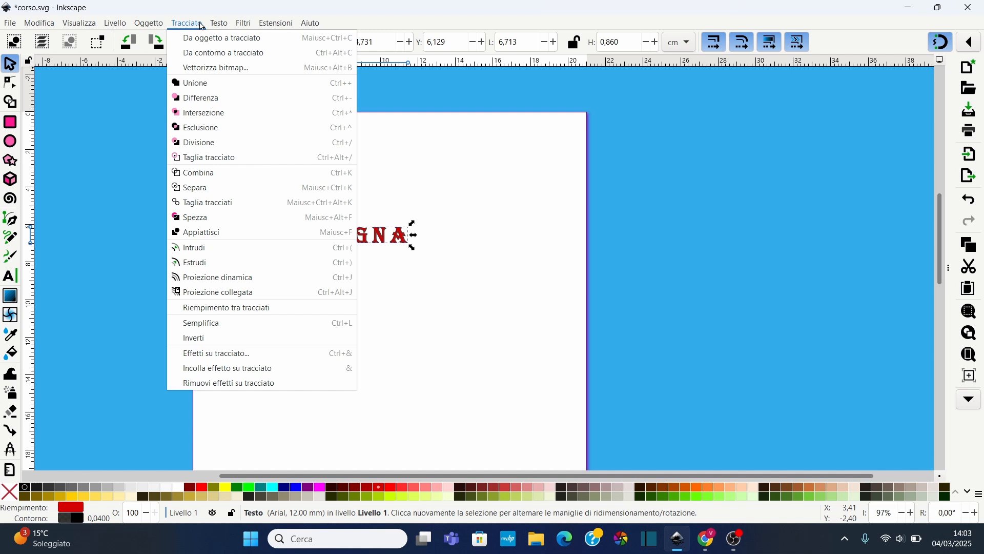
{"action": "left_click", "coordinate": [219, 353]}
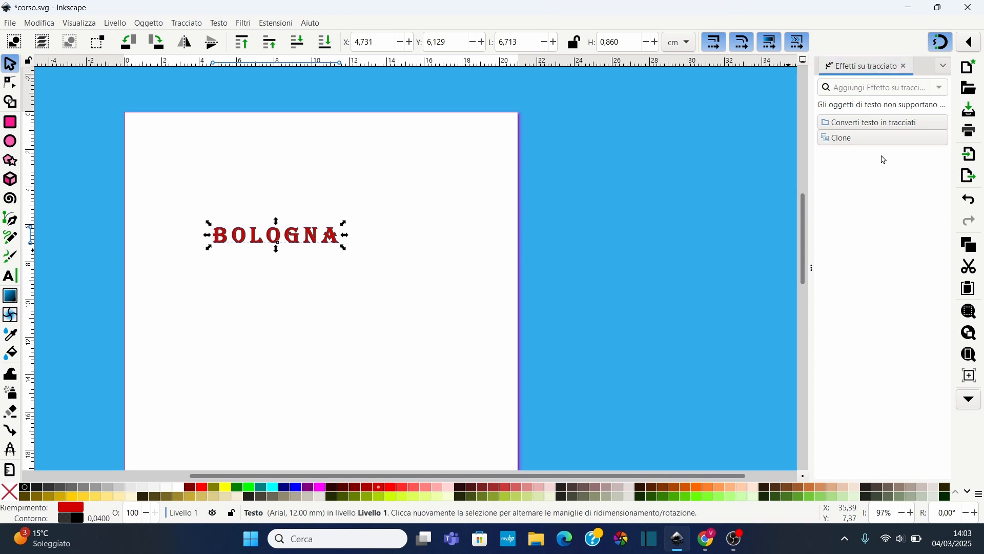
{"action": "left_click_drag", "start_coordinate": [807, 268], "coordinate": [737, 268]}
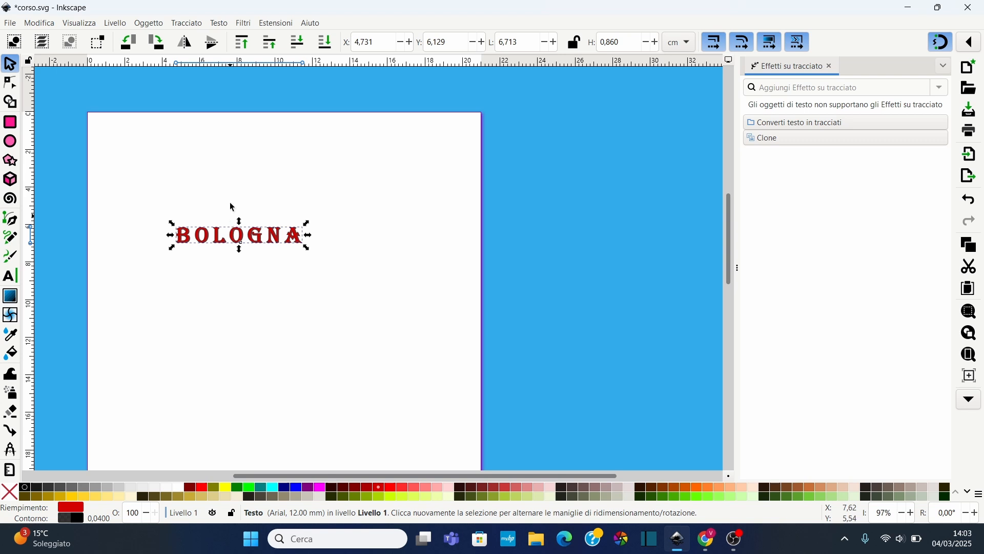
Convert the Bologna text to paths and inspect its nodes
{"action": "left_click", "coordinate": [179, 23]}
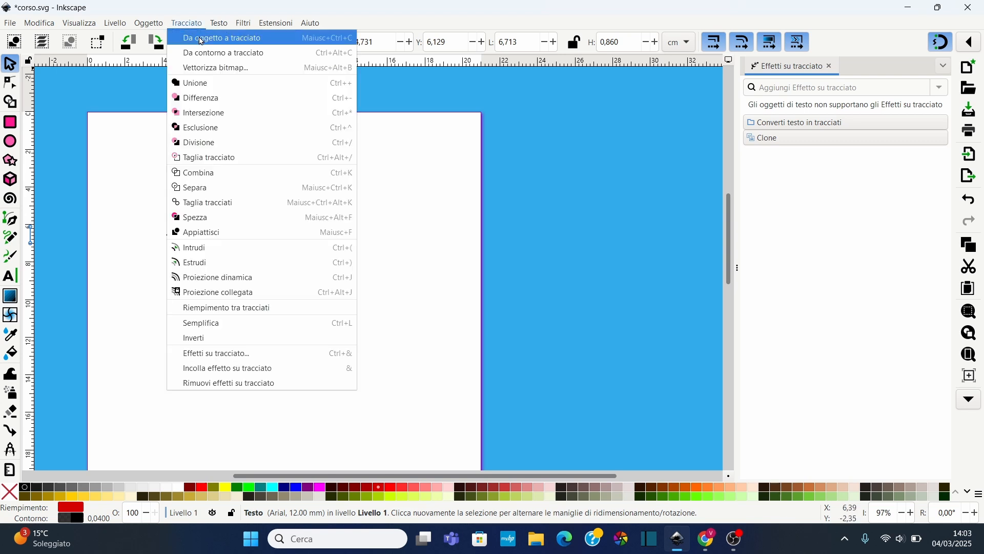
{"action": "left_click", "coordinate": [787, 169]}
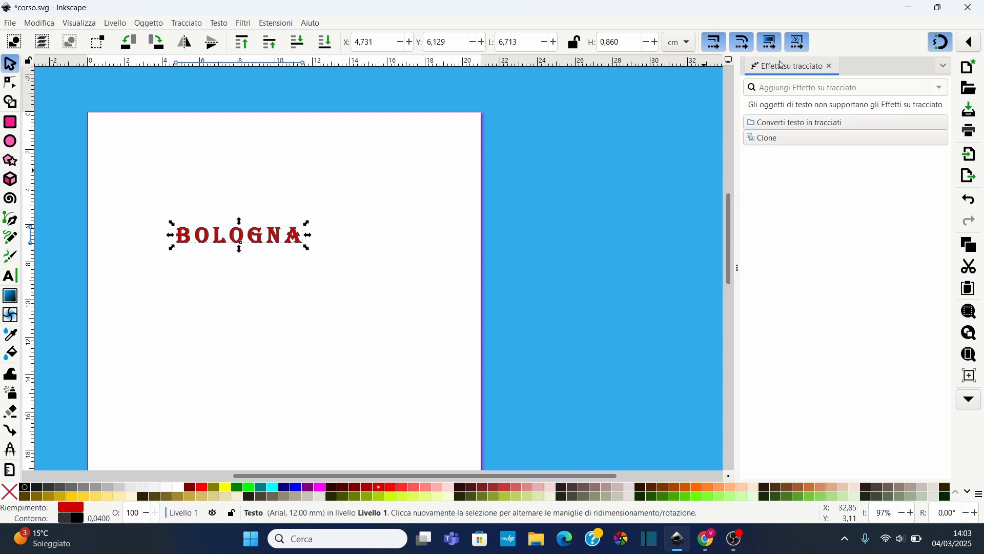
{"action": "left_click", "coordinate": [813, 127]}
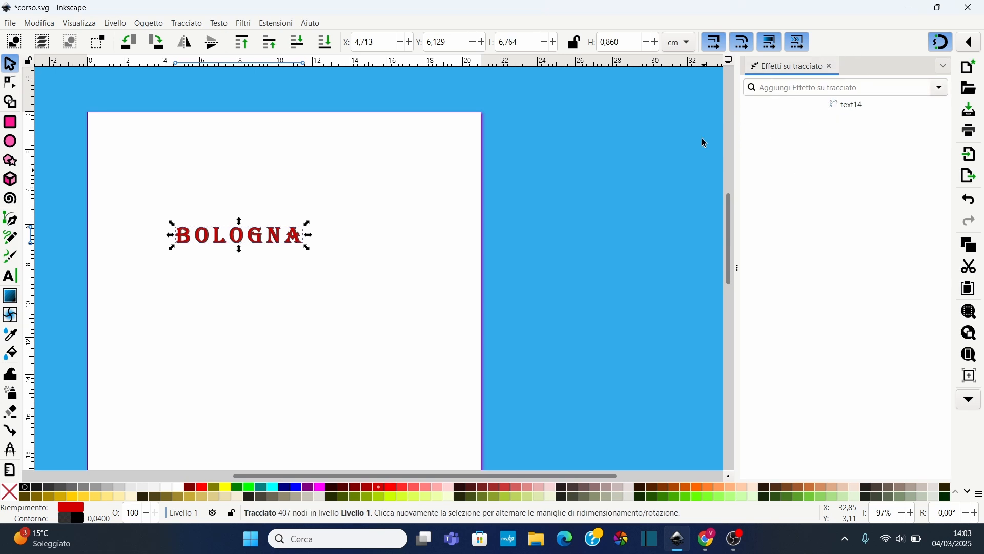
{"action": "left_click", "coordinate": [10, 82]}
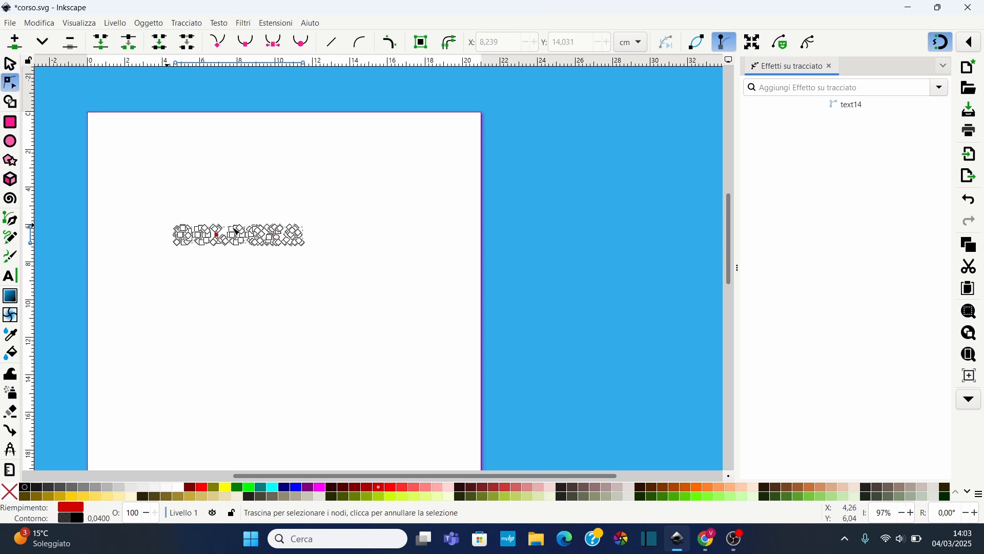
{"action": "scroll", "coordinate": [203, 240], "scroll_direction": "up", "scroll_amount": 1}
{"action": "scroll", "coordinate": [203, 240], "scroll_direction": "up", "scroll_amount": 3}
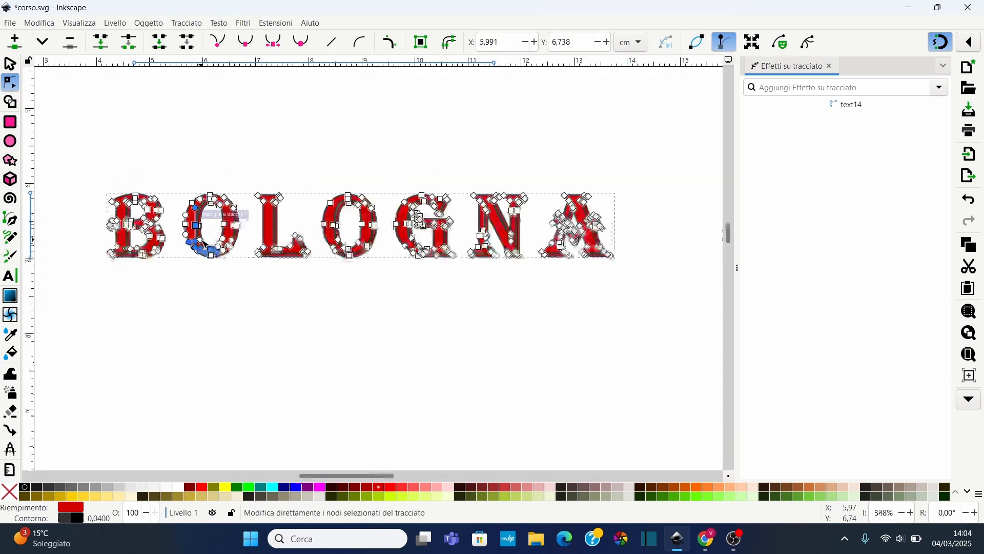
{"action": "scroll", "coordinate": [204, 241], "scroll_direction": "down", "scroll_amount": 4}
{"action": "key", "text": "Escape"}
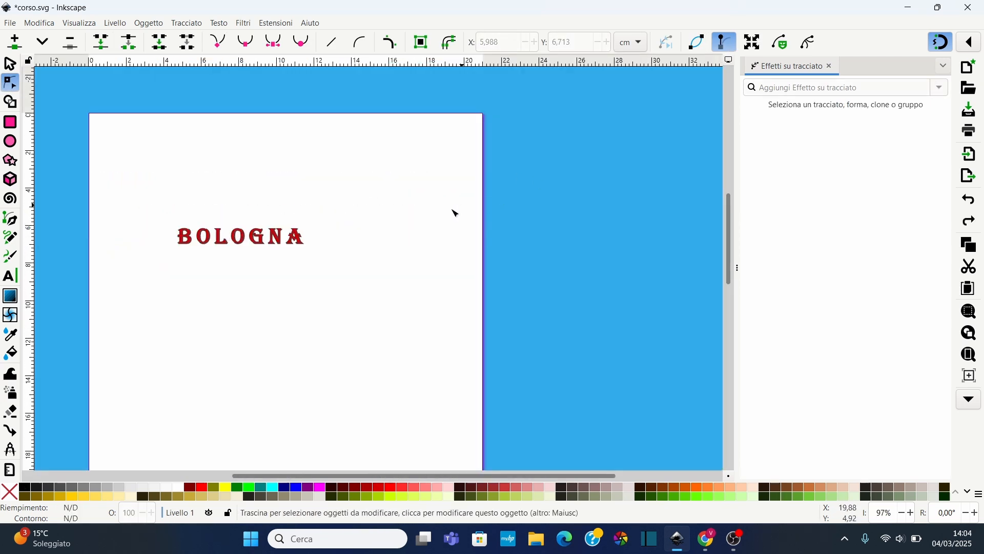
Select the Bologna text again and convert it to paths from the Path Effects dialog
{"action": "left_click", "coordinate": [10, 64]}
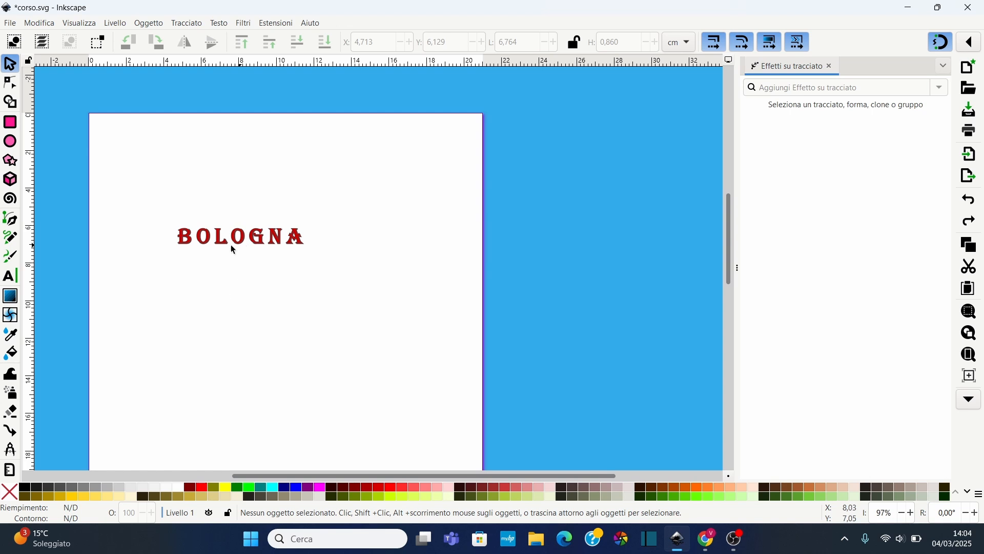
{"action": "left_click", "coordinate": [213, 236]}
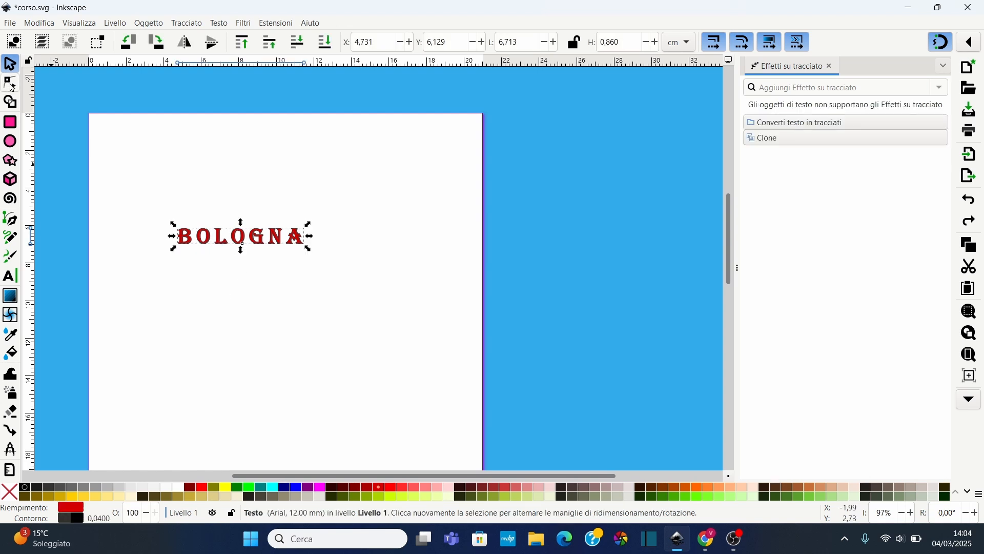
{"action": "left_click", "coordinate": [10, 83]}
{"action": "scroll", "coordinate": [229, 245], "scroll_direction": "up", "scroll_amount": 1}
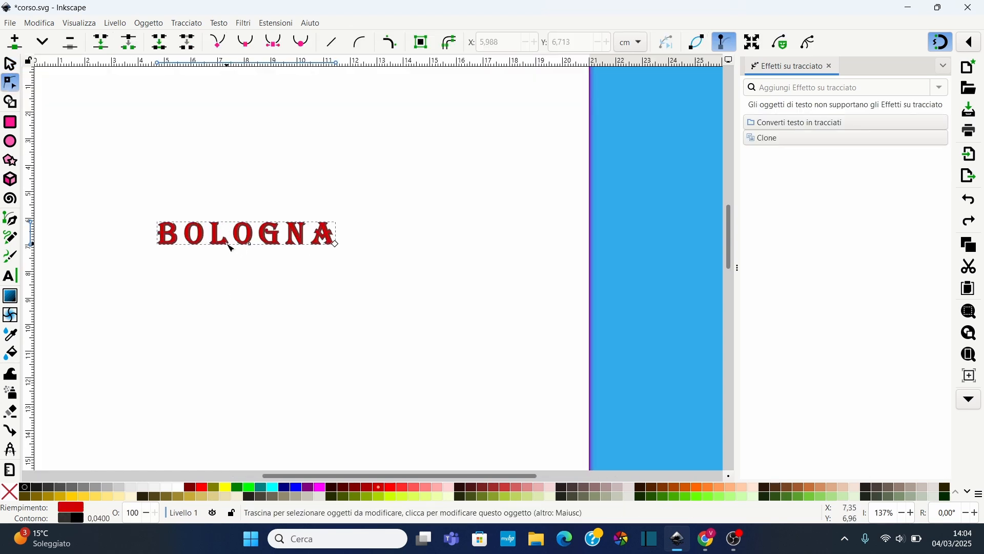
{"action": "scroll", "coordinate": [230, 248], "scroll_direction": "up", "scroll_amount": 1}
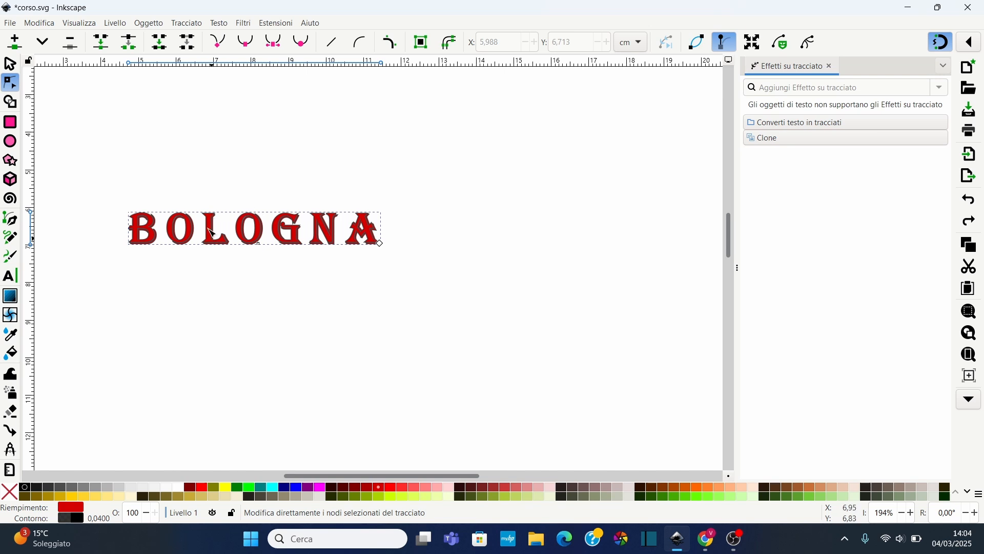
{"action": "key", "text": "s"}
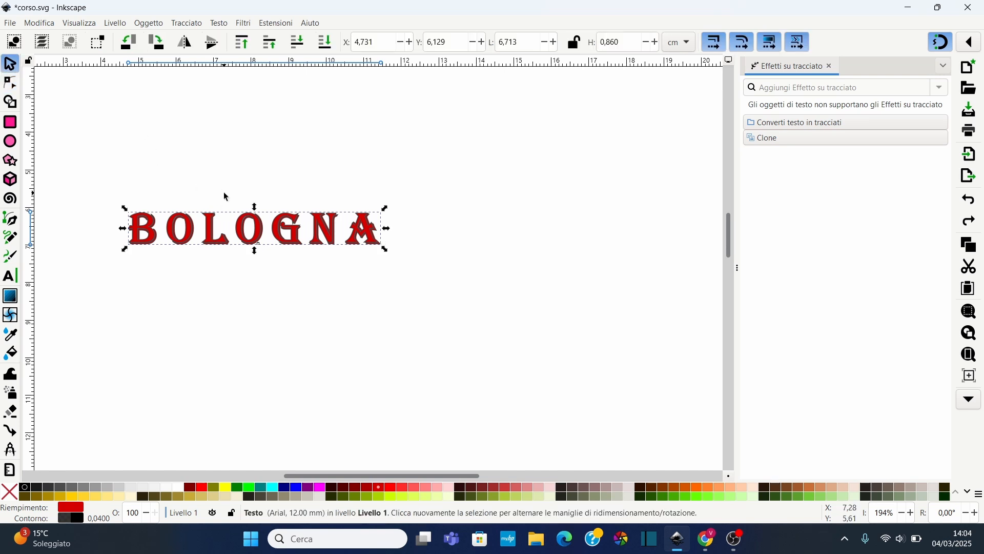
{"action": "scroll", "coordinate": [225, 196], "scroll_direction": "down", "scroll_amount": 1}
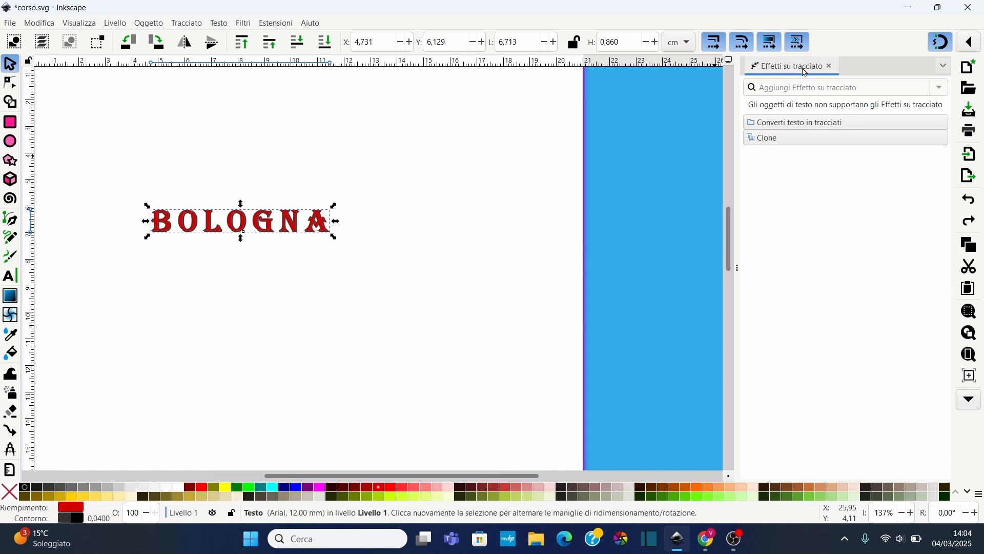
{"action": "left_click", "coordinate": [790, 127]}
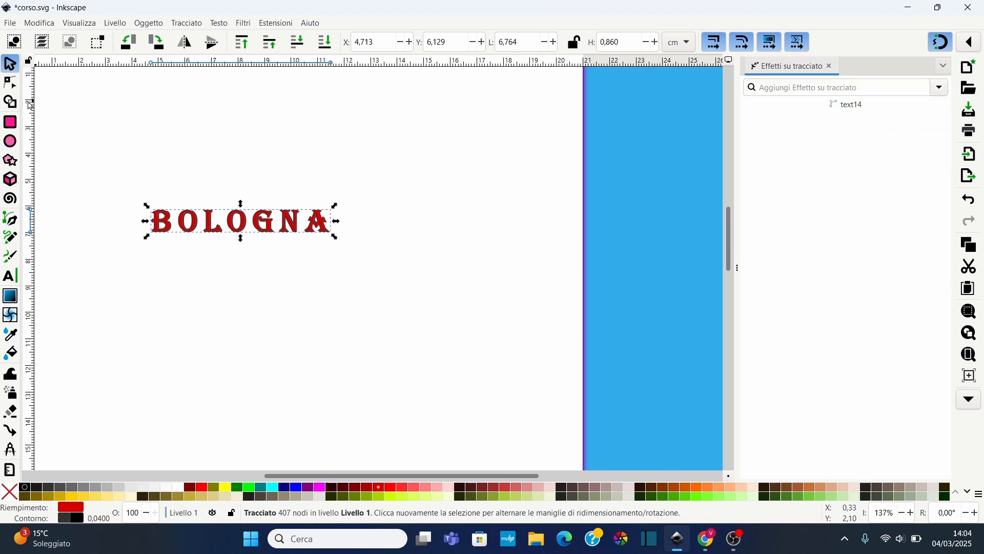
{"action": "left_click", "coordinate": [10, 83]}
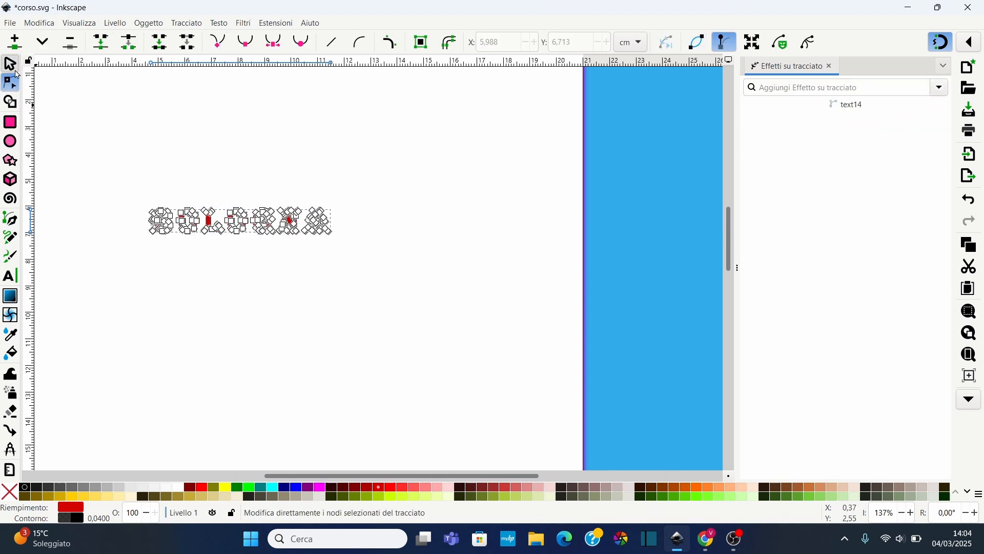
{"action": "left_click", "coordinate": [10, 63]}
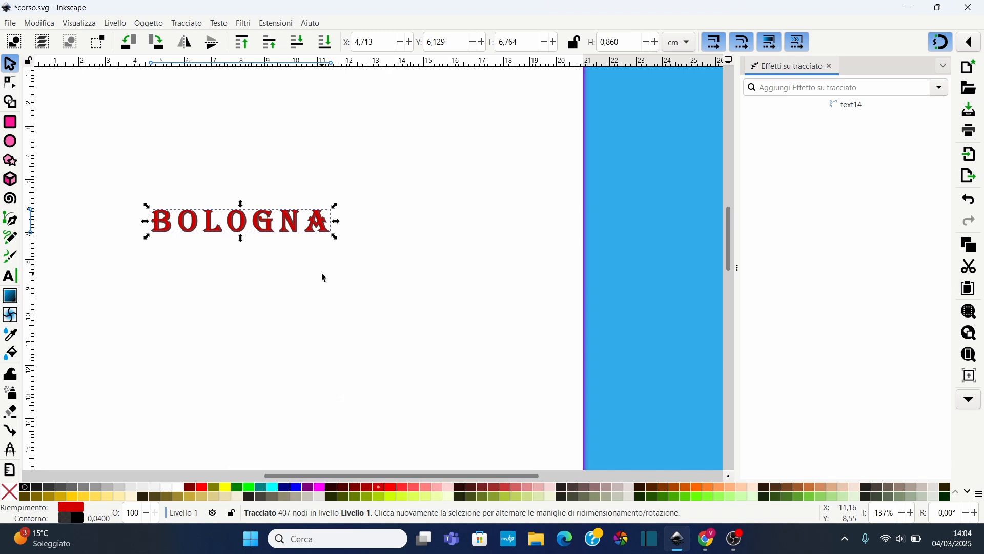
Apply the Piega path effect to the Bologna path and switch to editing its bend path on the canvas
{"action": "left_click", "coordinate": [942, 90]}
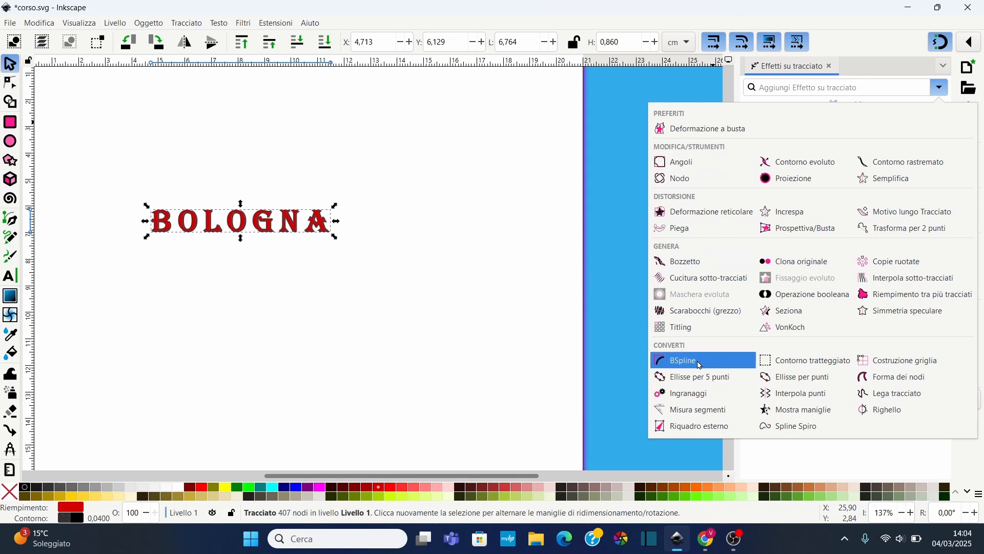
{"action": "left_click", "coordinate": [678, 232]}
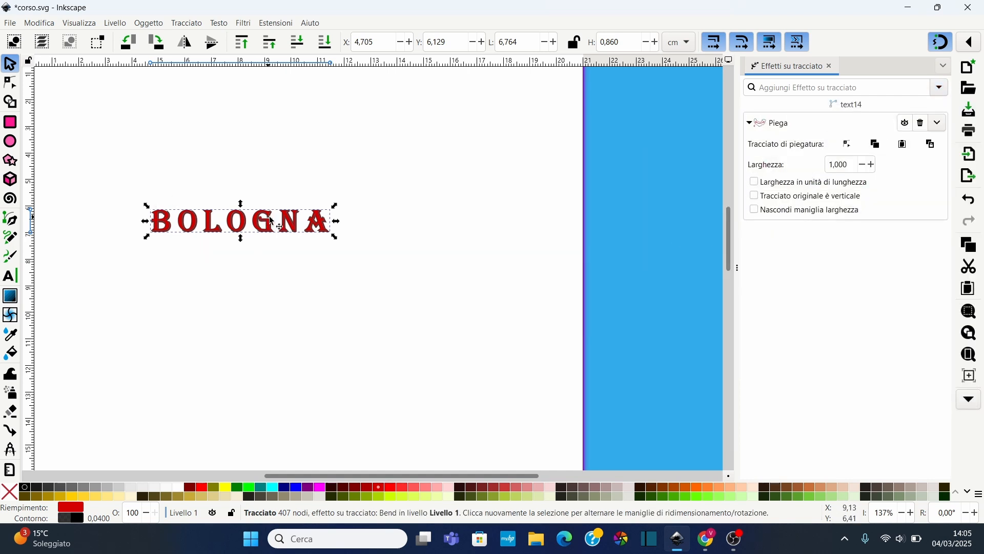
{"action": "left_click", "coordinate": [849, 146]}
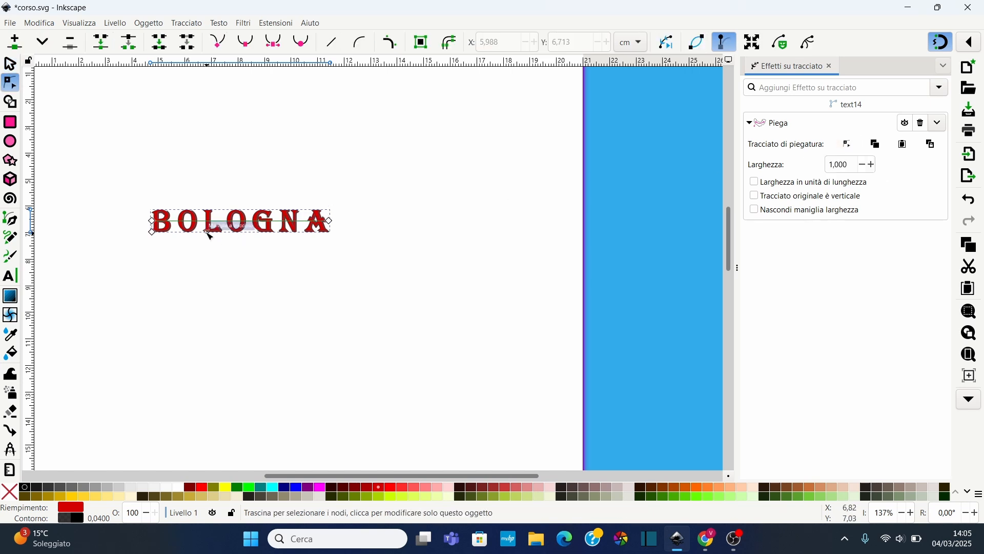
Bend the Bologna lettering into an upward arch by pulling the bend path and its end handle
{"action": "scroll", "coordinate": [200, 232], "scroll_direction": "up", "scroll_amount": 1}
{"action": "scroll", "coordinate": [200, 231], "scroll_direction": "up", "scroll_amount": 1}
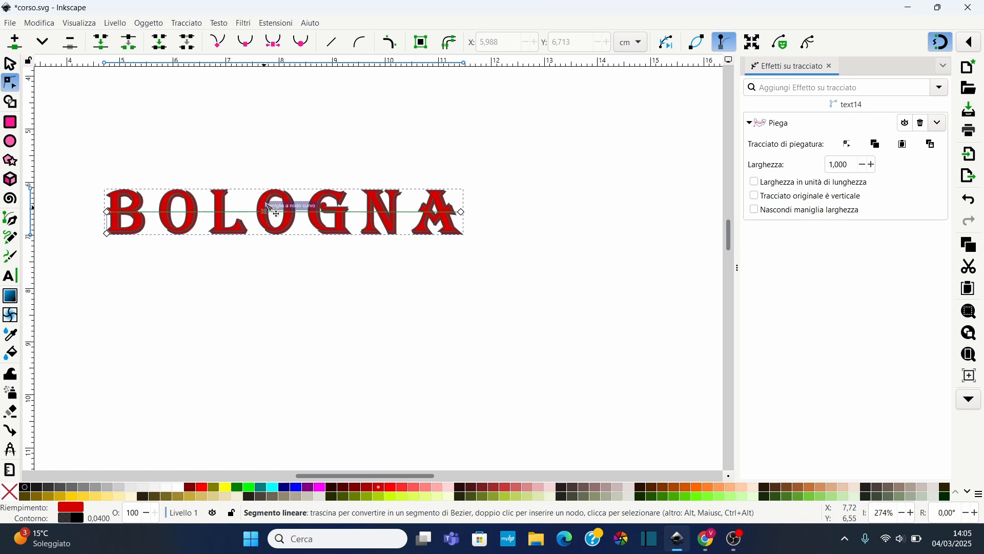
{"action": "left_click_drag", "start_coordinate": [272, 206], "coordinate": [289, 131]}
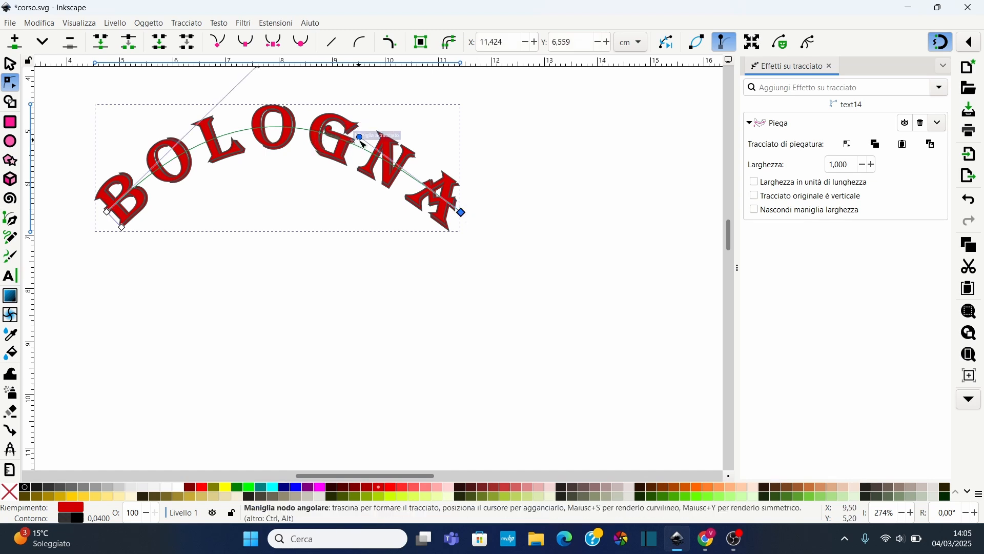
{"action": "left_click_drag", "start_coordinate": [361, 137], "coordinate": [476, 125]}
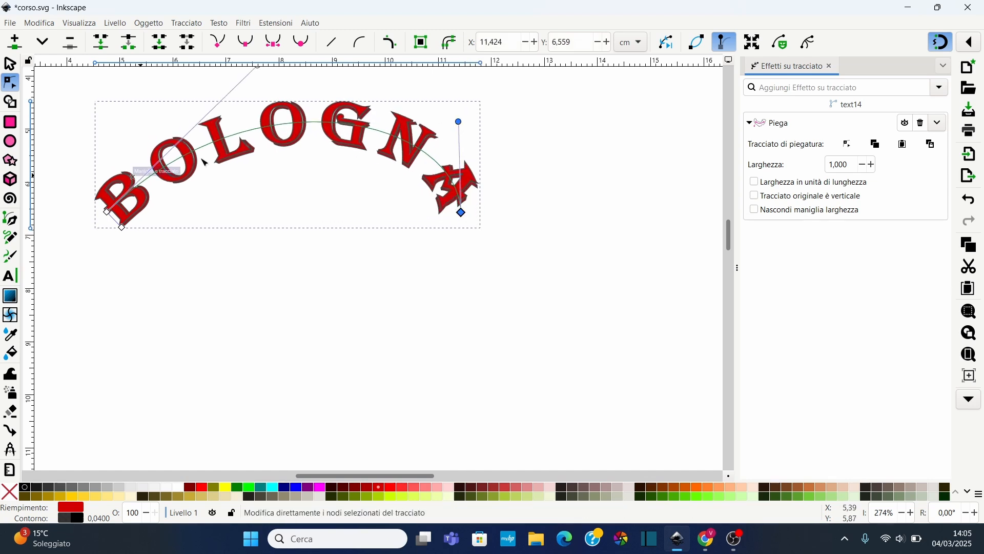
Raise the Bologna lettering's arch higher by adjusting the bend path's handle and pulling its curve upward
{"action": "scroll", "coordinate": [272, 154], "scroll_direction": "up", "scroll_amount": 4}
{"action": "left_click_drag", "start_coordinate": [261, 149], "coordinate": [127, 155]}
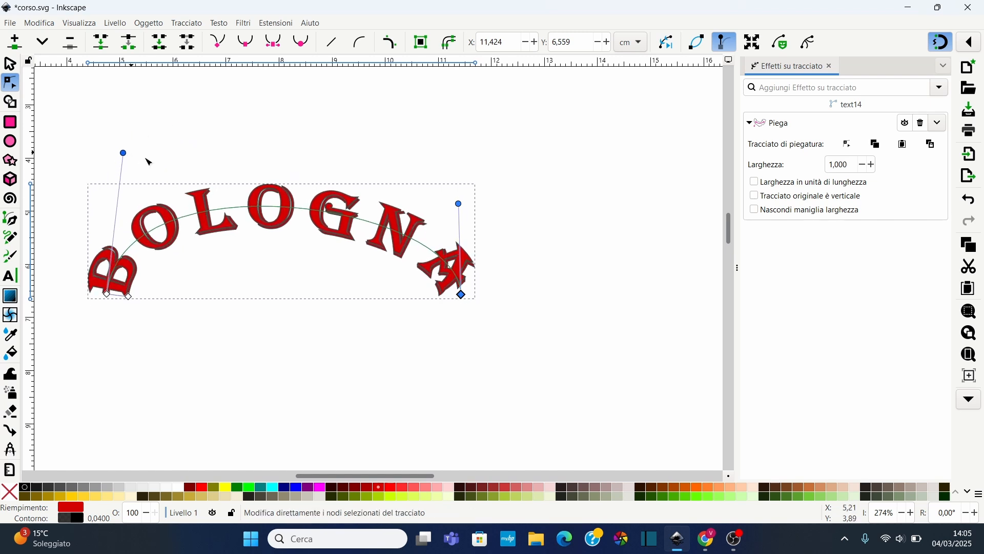
{"action": "left_click", "coordinate": [272, 208]}
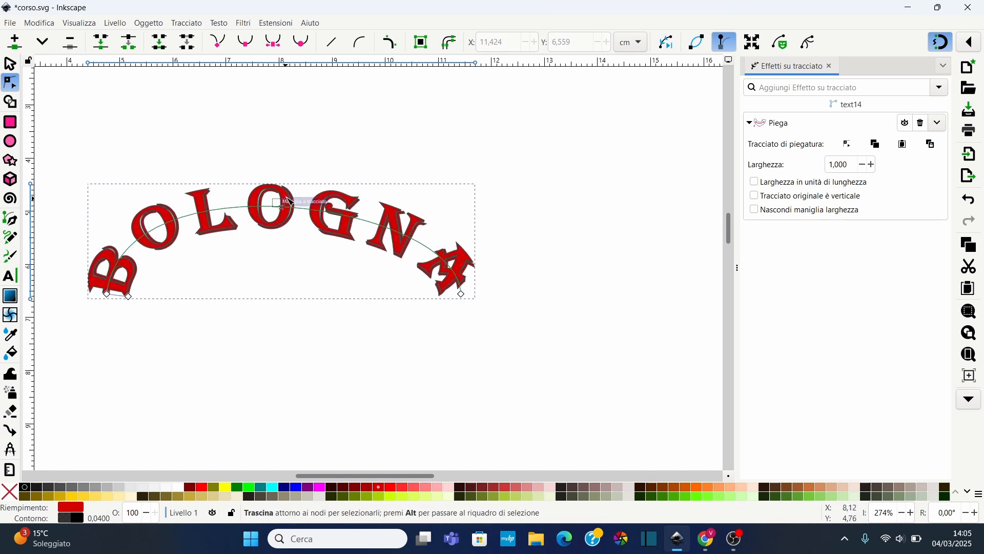
{"action": "left_click_drag", "start_coordinate": [275, 208], "coordinate": [305, 199]}
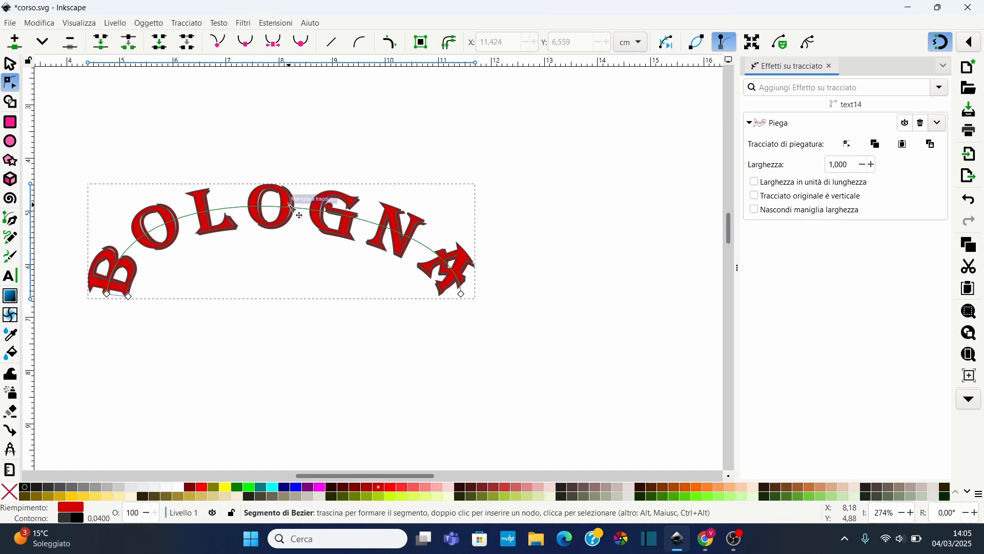
{"action": "left_click_drag", "start_coordinate": [304, 208], "coordinate": [296, 140]}
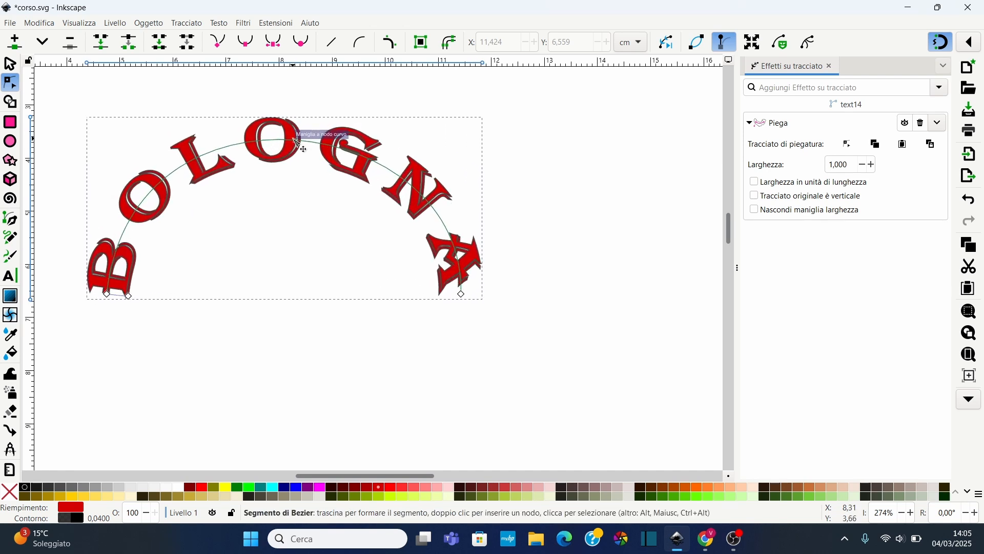
Add the Prospettiva/Busta path effect to the bent Bologna path and switch to editing its corner handles
{"action": "left_click", "coordinate": [940, 87]}
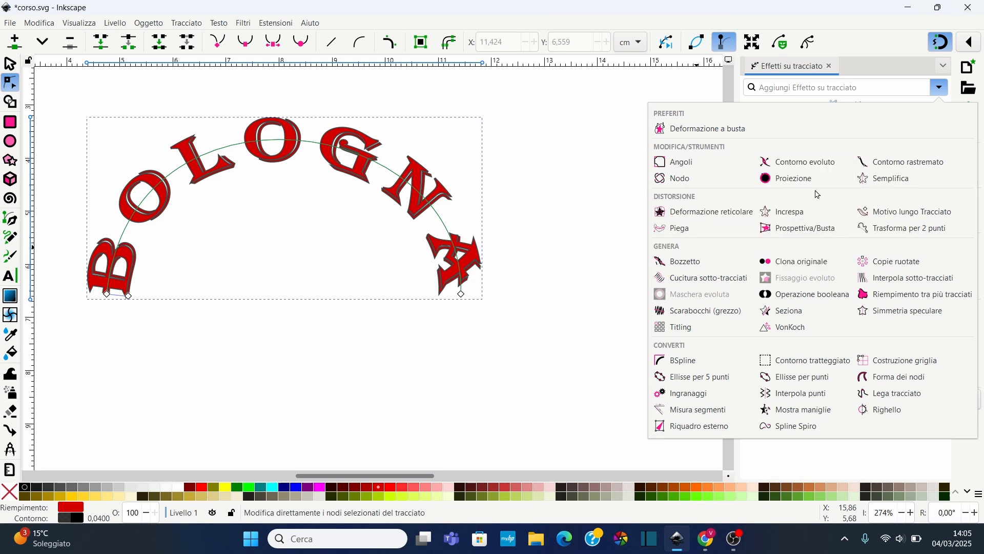
{"action": "left_click", "coordinate": [803, 231]}
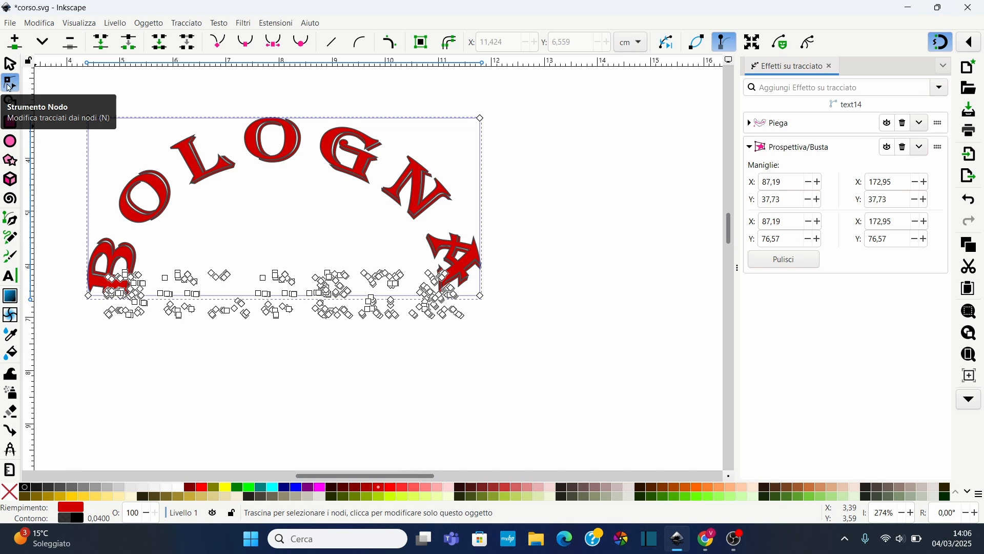
{"action": "left_click", "coordinate": [9, 64]}
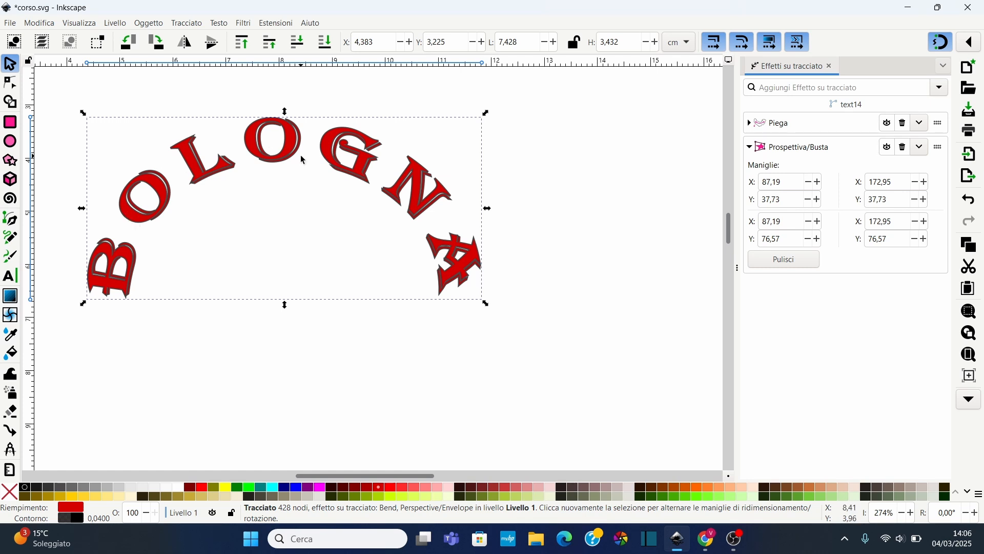
{"action": "left_click", "coordinate": [10, 83]}
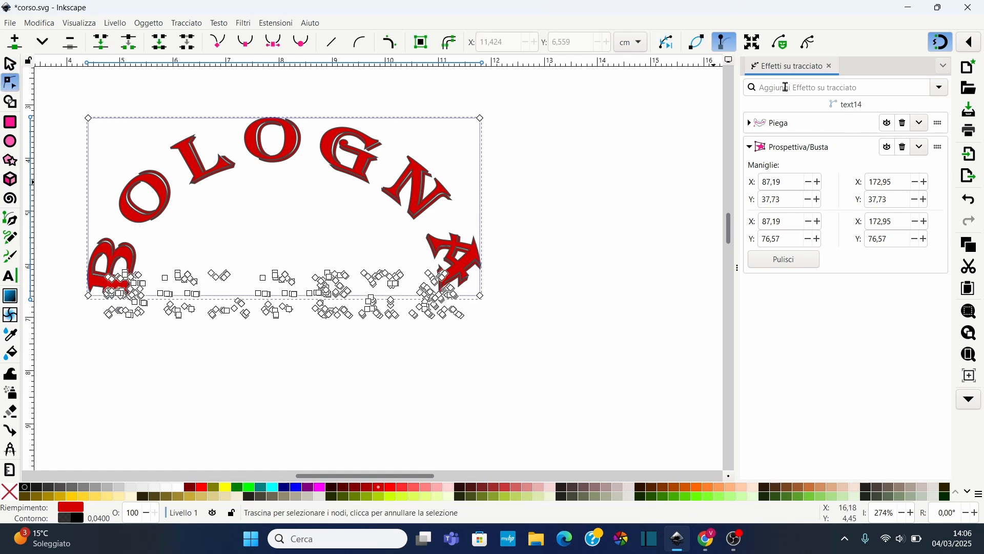
Distort the Bologna envelope by pulling the left corners outward and the right corners inward
{"action": "scroll", "coordinate": [114, 174], "scroll_direction": "up", "scroll_amount": 3}
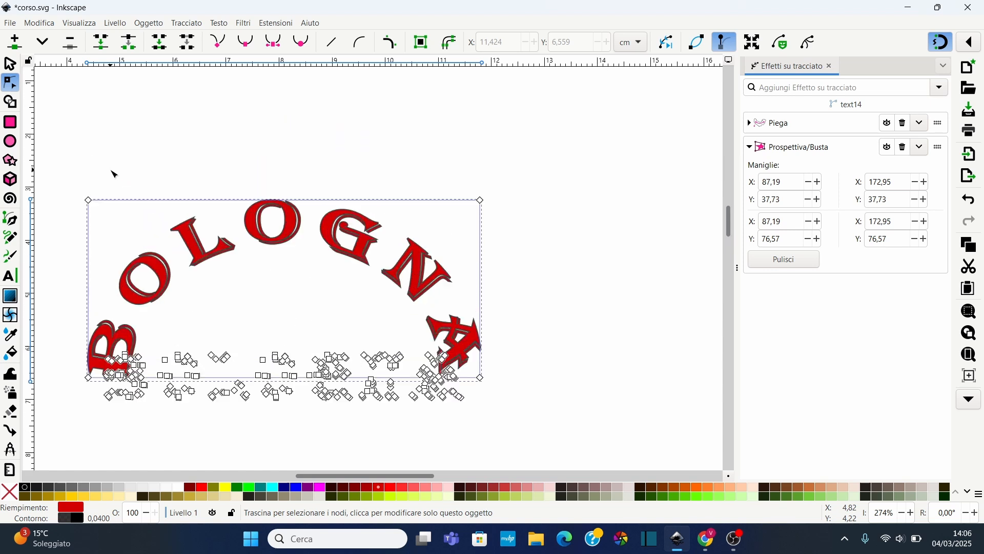
{"action": "left_click_drag", "start_coordinate": [88, 200], "coordinate": [85, 127]}
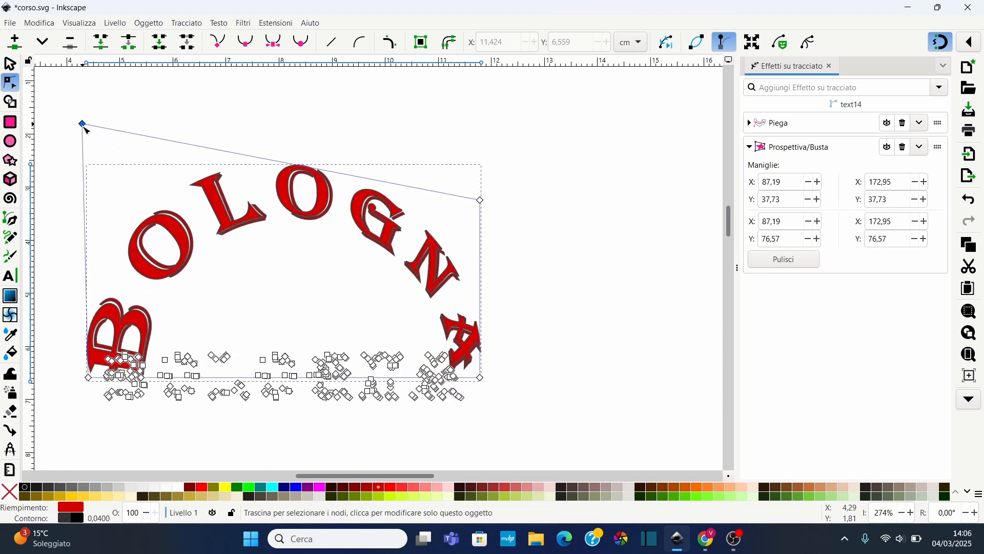
{"action": "left_click_drag", "start_coordinate": [89, 378], "coordinate": [78, 409]}
{"action": "left_click", "coordinate": [405, 254]}
{"action": "left_click", "coordinate": [234, 201]}
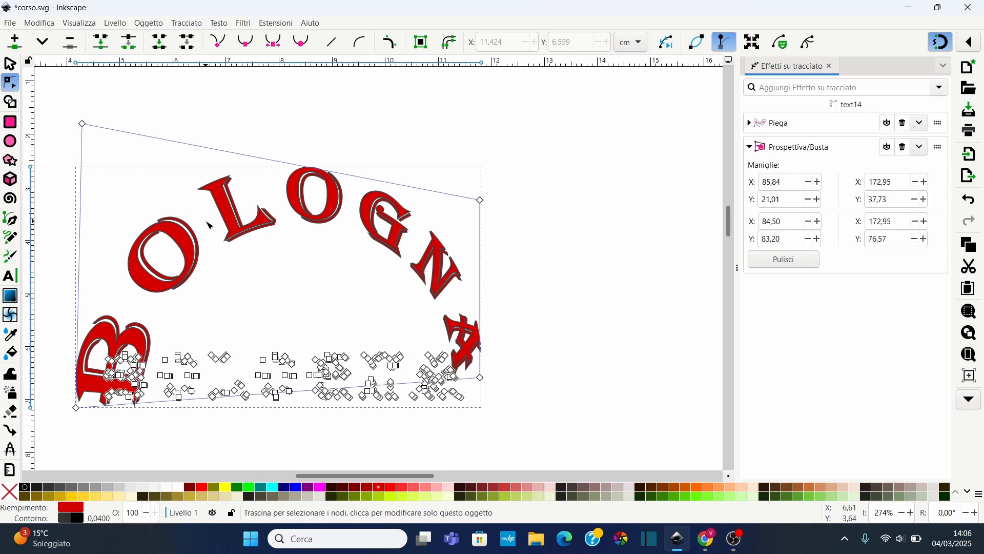
{"action": "left_click_drag", "start_coordinate": [481, 200], "coordinate": [442, 205]}
{"action": "left_click_drag", "start_coordinate": [480, 378], "coordinate": [416, 354]}
{"action": "left_click_drag", "start_coordinate": [441, 205], "coordinate": [418, 208]}
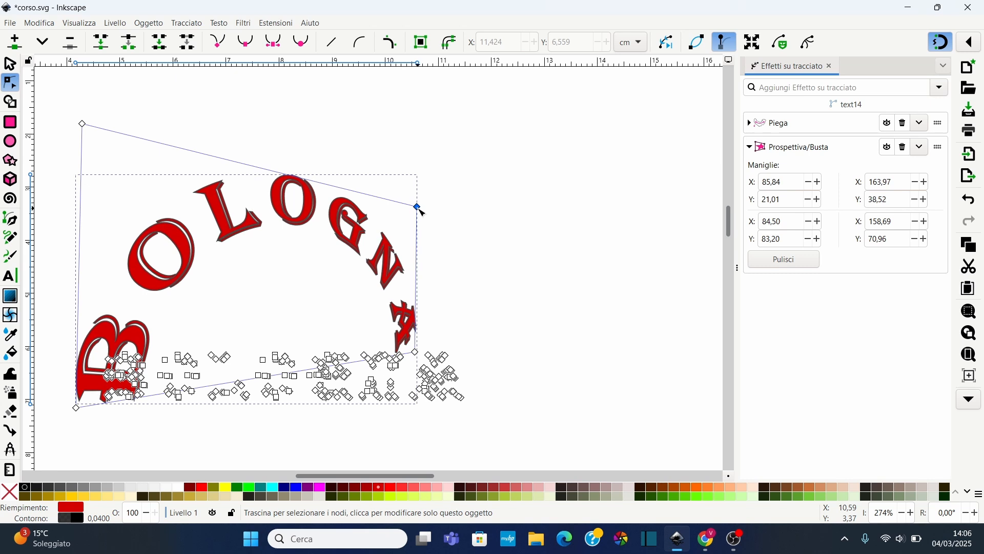
Reselect the distorted Bologna path and browse the list of available path effects
{"action": "left_click", "coordinate": [498, 367]}
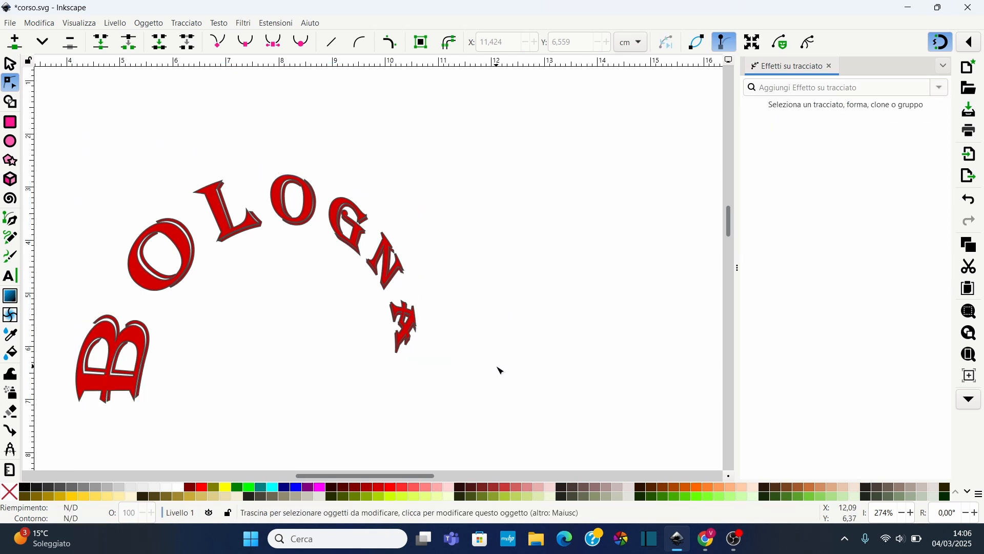
{"action": "left_click", "coordinate": [10, 64]}
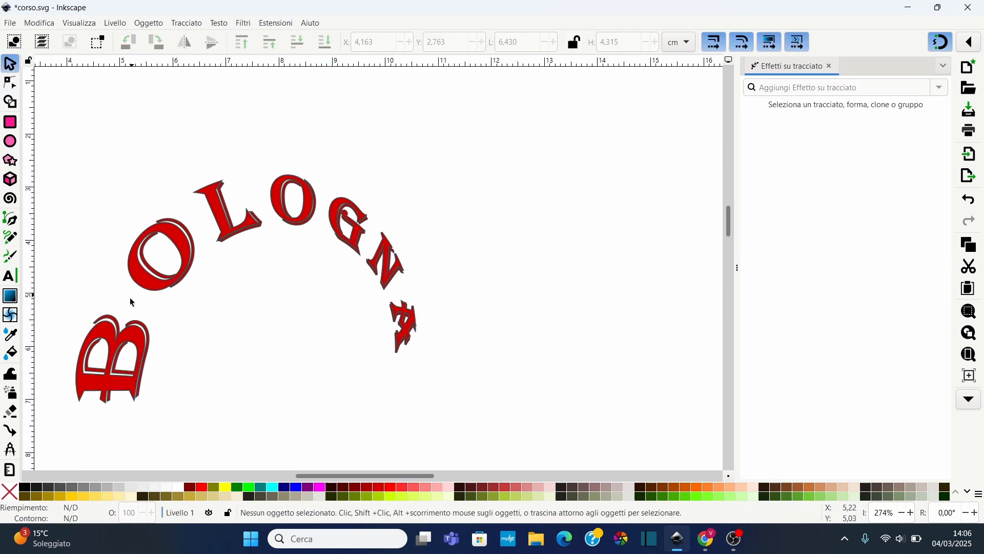
{"action": "left_click", "coordinate": [163, 283]}
{"action": "left_click_drag", "start_coordinate": [71, 409], "coordinate": [104, 365]}
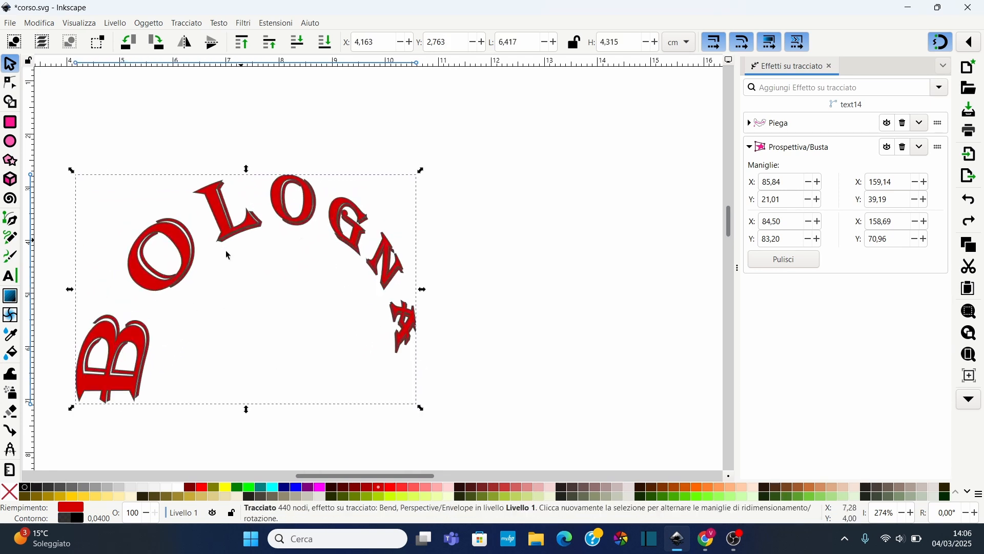
{"action": "left_click", "coordinate": [942, 89]}
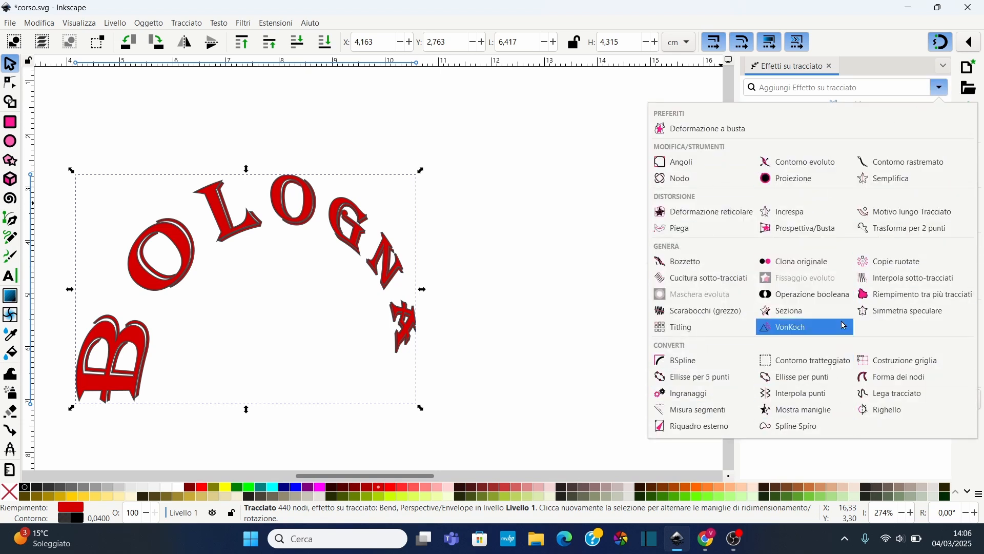
{"action": "left_click", "coordinate": [866, 67]}
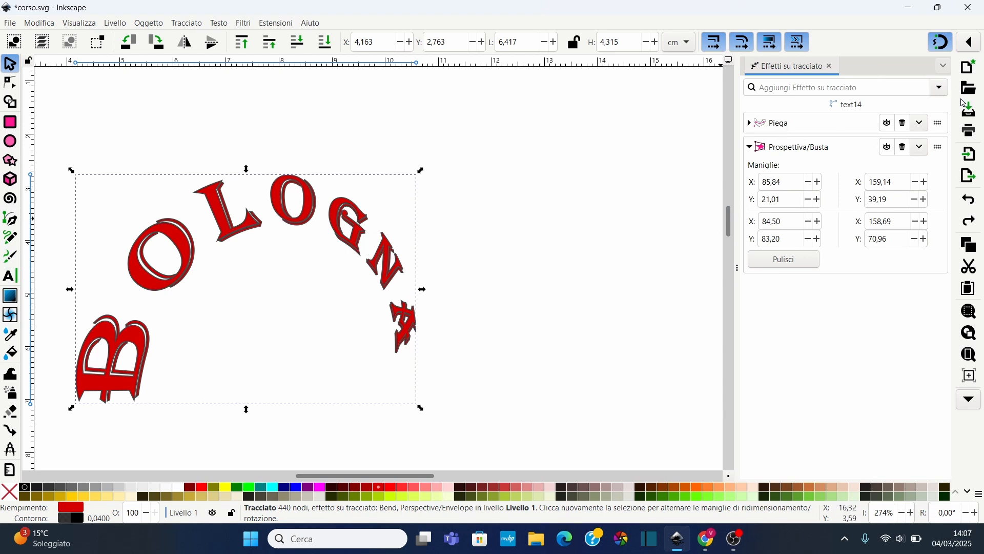
{"action": "left_click", "coordinate": [942, 87]}
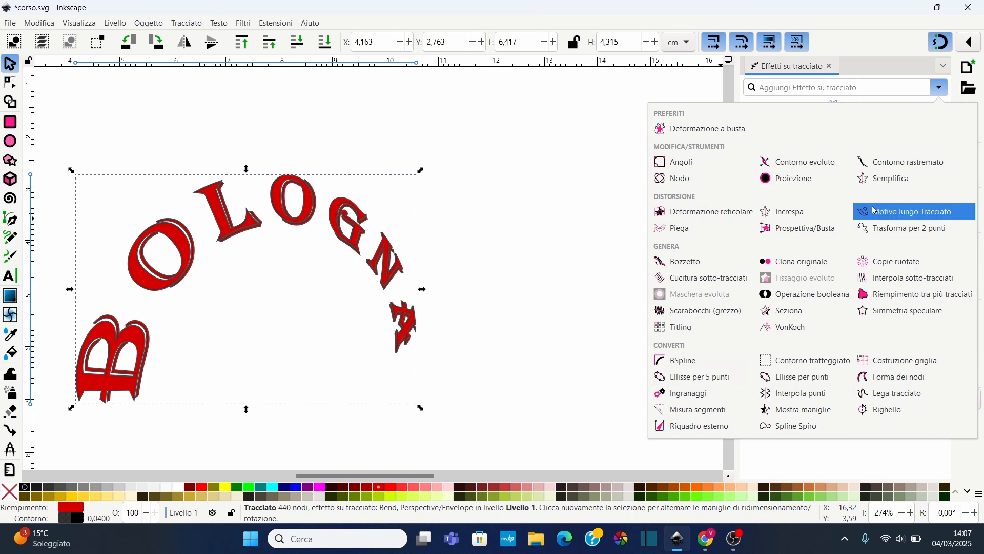
{"action": "left_click", "coordinate": [856, 76]}
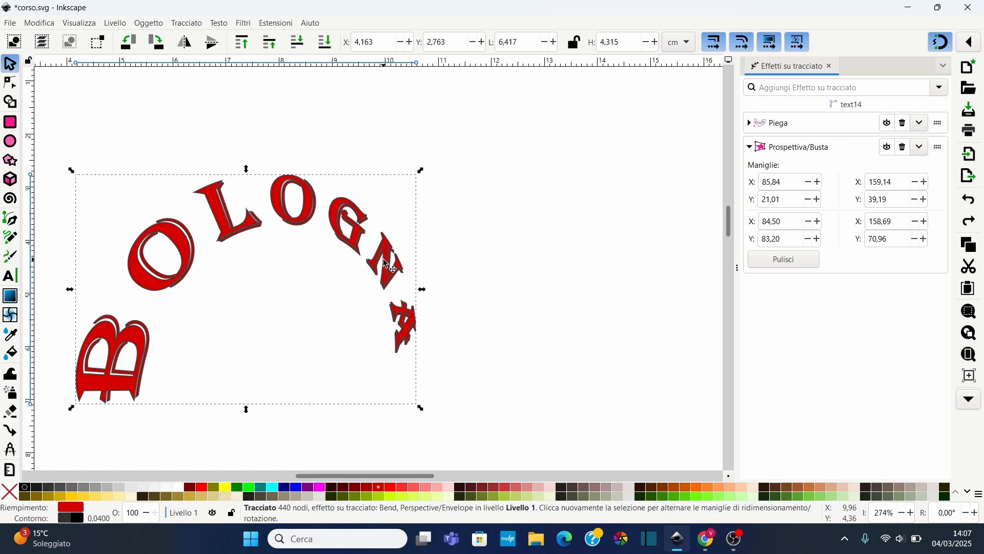
{"action": "left_click", "coordinate": [11, 275]}
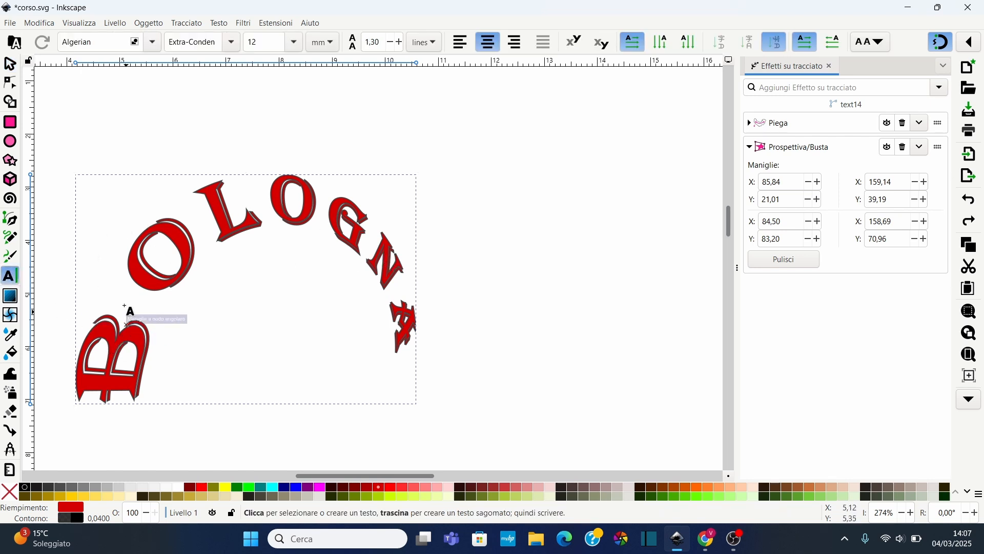
{"action": "left_click", "coordinate": [184, 232]}
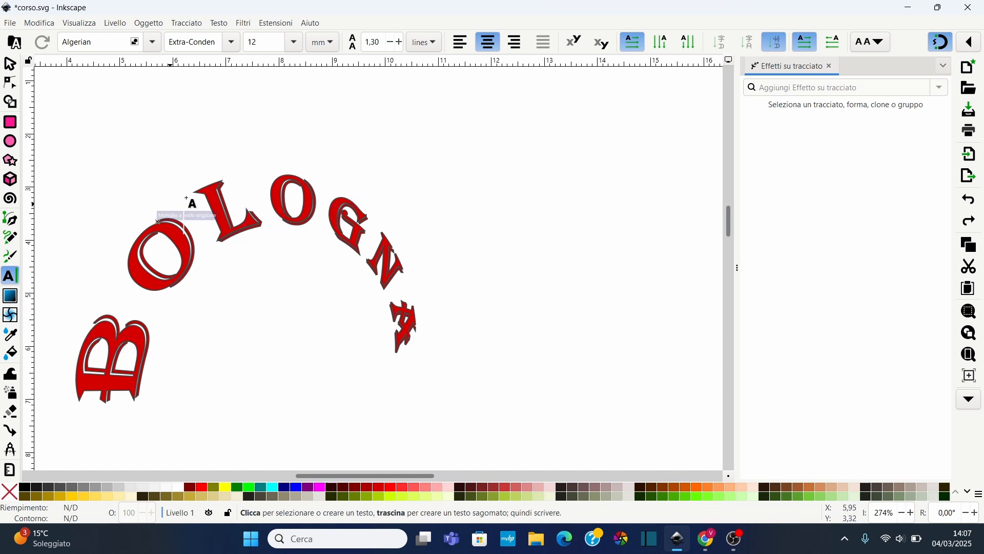
{"action": "type", "text": "FERF"}
{"action": "key", "text": "BackSpace"}
{"action": "key", "text": "BackSpace"}
{"action": "key", "text": "BackSpace"}
{"action": "key", "text": "BackSpace"}
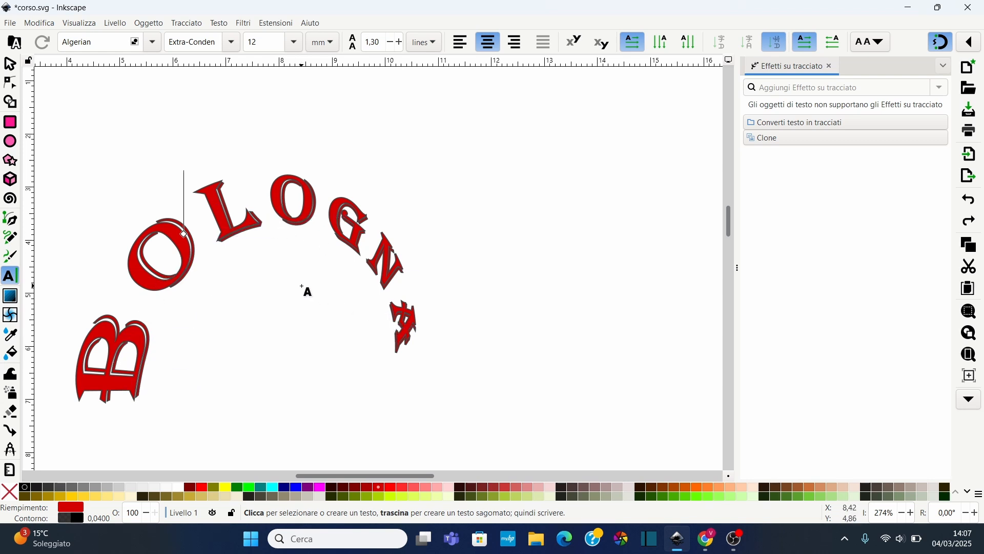
Create a new text reading BOLOGNA below the bent lettering
{"action": "scroll", "coordinate": [305, 290], "scroll_direction": "down", "scroll_amount": 2}
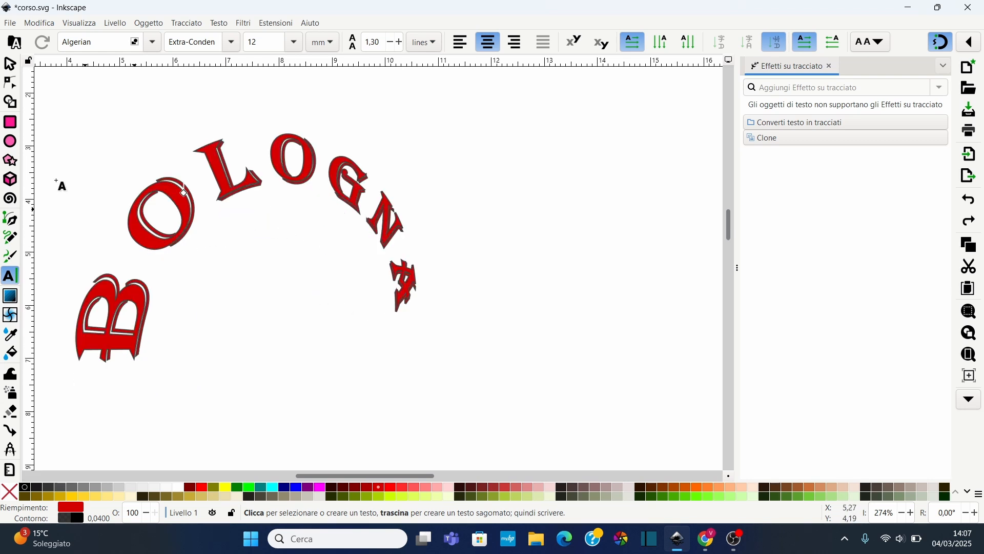
{"action": "scroll", "coordinate": [268, 333], "scroll_direction": "down", "scroll_amount": 12}
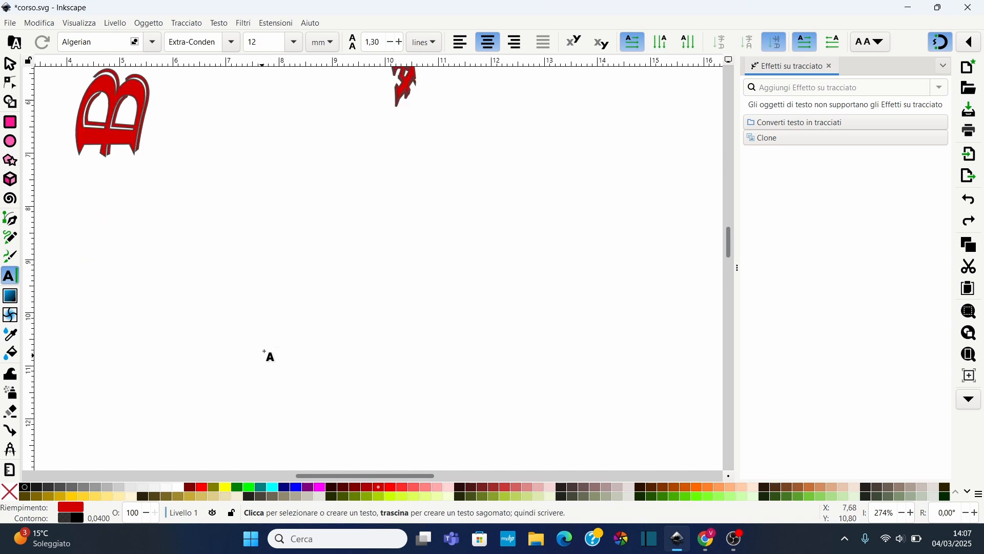
{"action": "left_click", "coordinate": [247, 241]}
{"action": "type", "text": "B"}
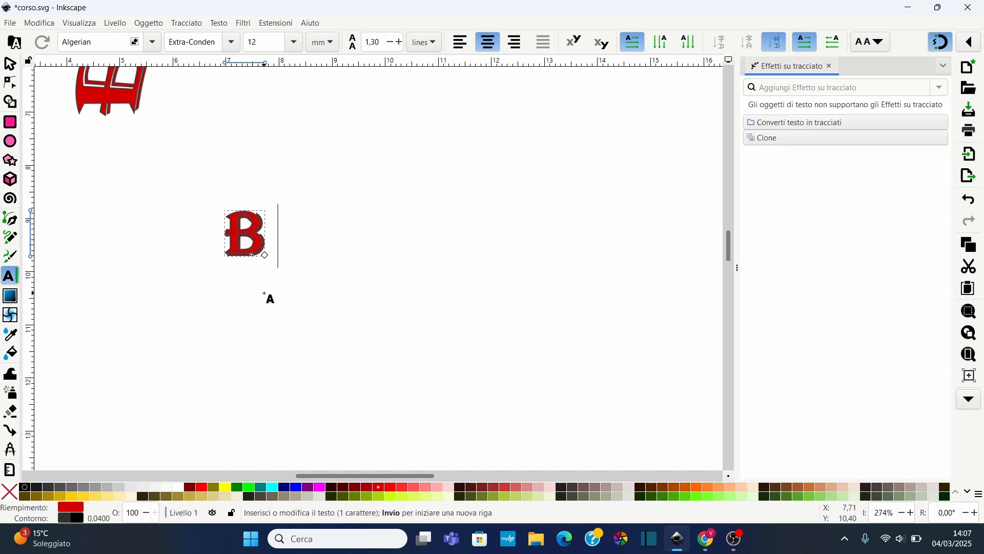
{"action": "type", "text": "OLOGNA"}
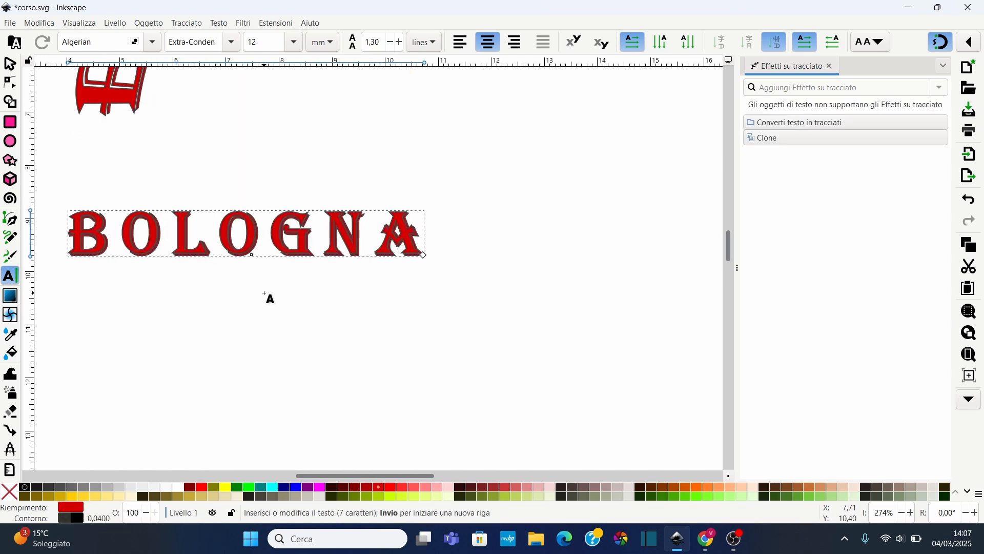
Clone the new BOLOGNA text from the Path Effects dialog and move the clone below the original
{"action": "left_click_drag", "start_coordinate": [334, 477], "coordinate": [314, 479]}
{"action": "left_click", "coordinate": [10, 64]}
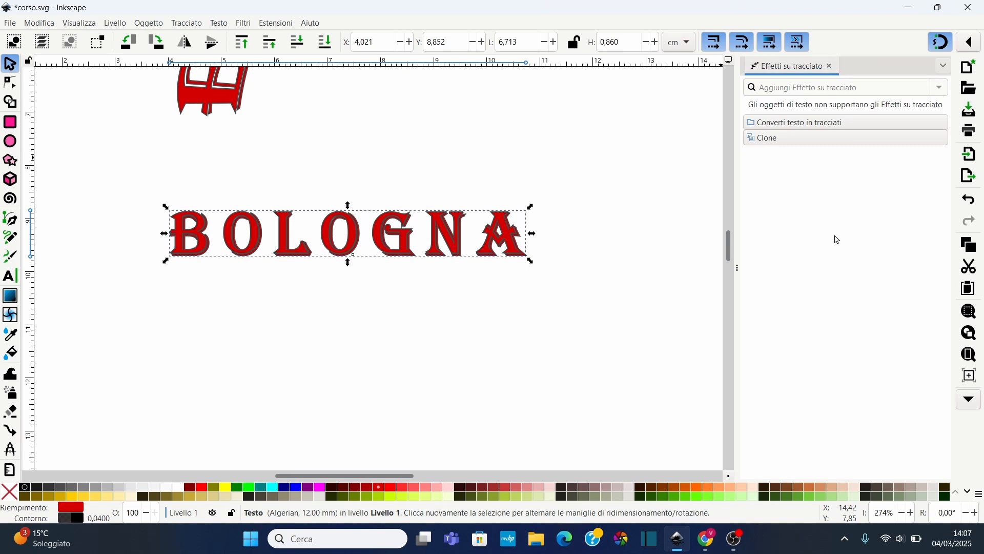
{"action": "left_click", "coordinate": [767, 141]}
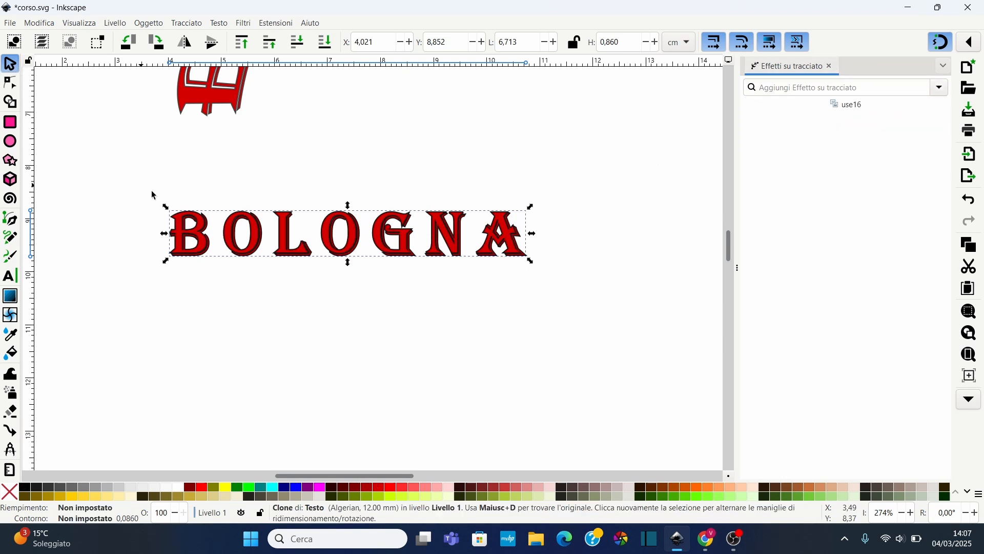
{"action": "left_click_drag", "start_coordinate": [281, 226], "coordinate": [282, 371]}
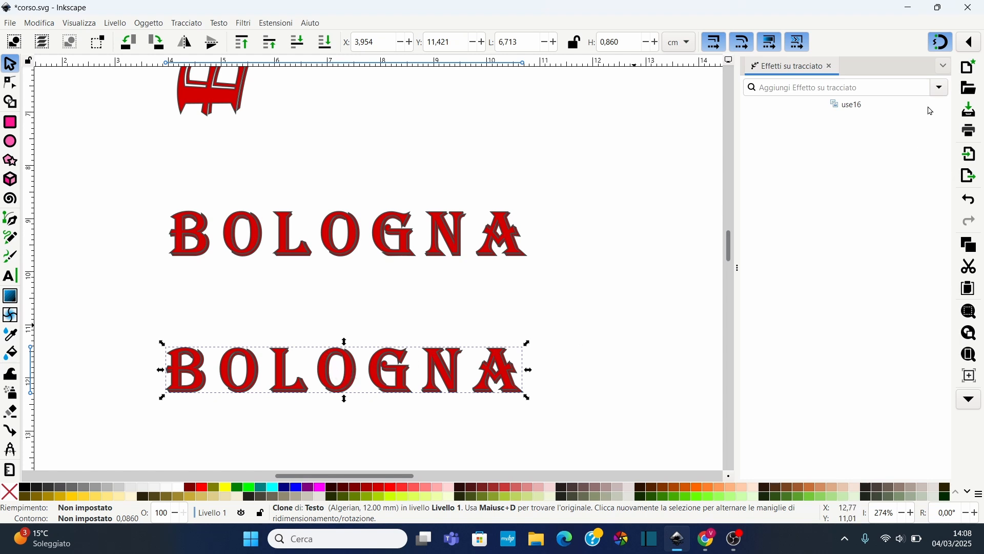
Apply the Piega effect to the clone and bend it into an upward arch by pulling its bend path
{"action": "left_click", "coordinate": [940, 88]}
{"action": "left_click", "coordinate": [684, 226]}
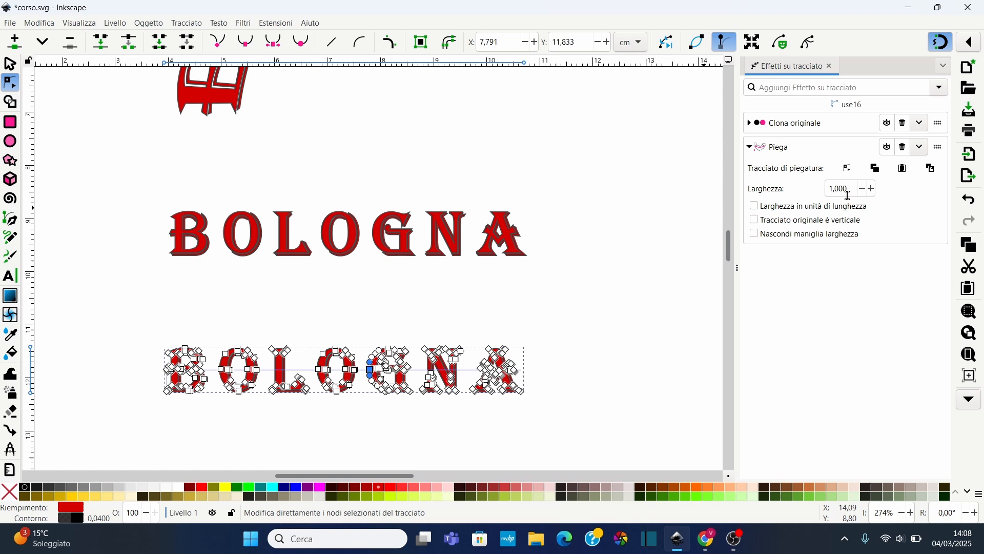
{"action": "left_click", "coordinate": [852, 169]}
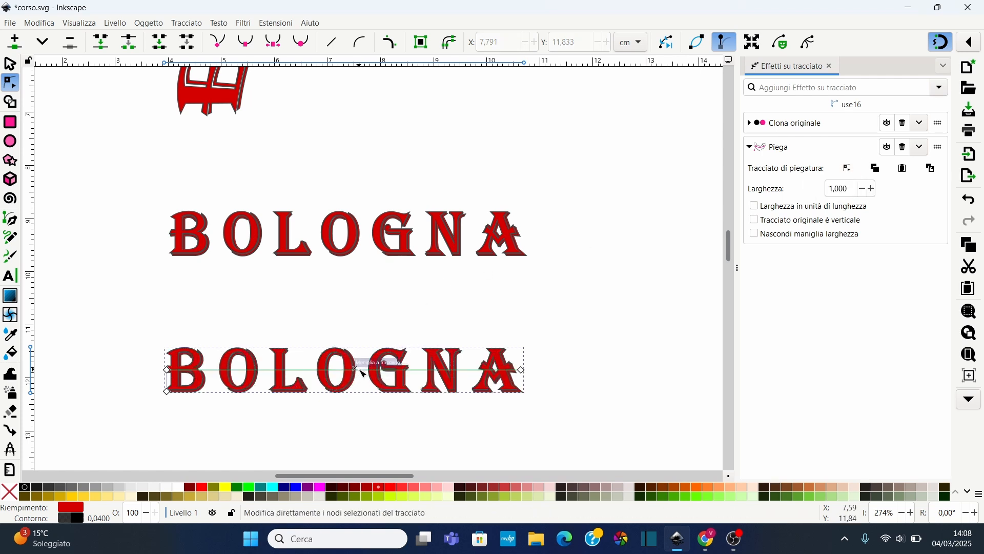
{"action": "mouse_move", "coordinate": [361, 369]}
{"action": "left_mouse_down"}
{"action": "mouse_move", "coordinate": [354, 313]}
{"action": "mouse_move", "coordinate": [337, 295]}
{"action": "left_mouse_up"}
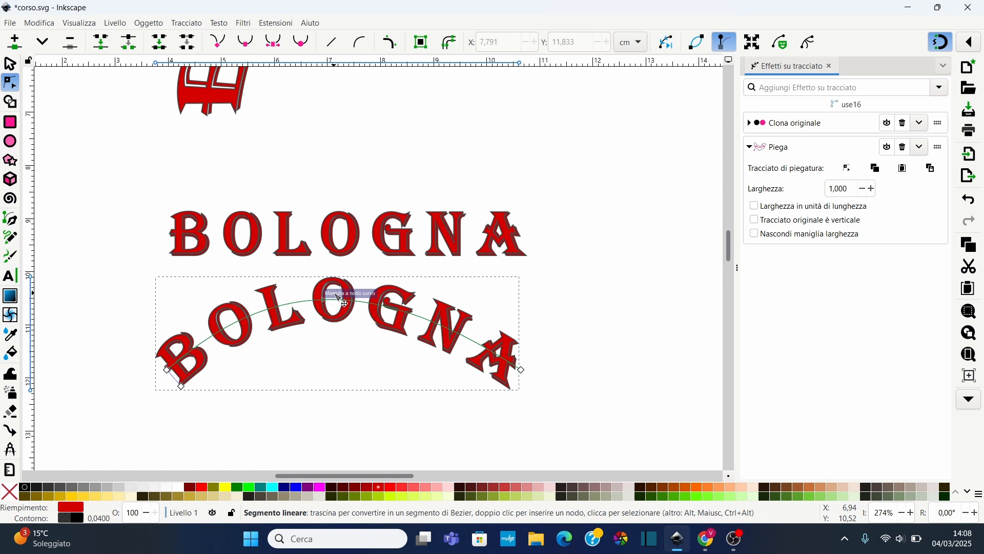
Add the Perspective/Envelope (Prospettiva/Busta) effect to the bent clone and distort it by pulling its corner handles
{"action": "left_click", "coordinate": [942, 88]}
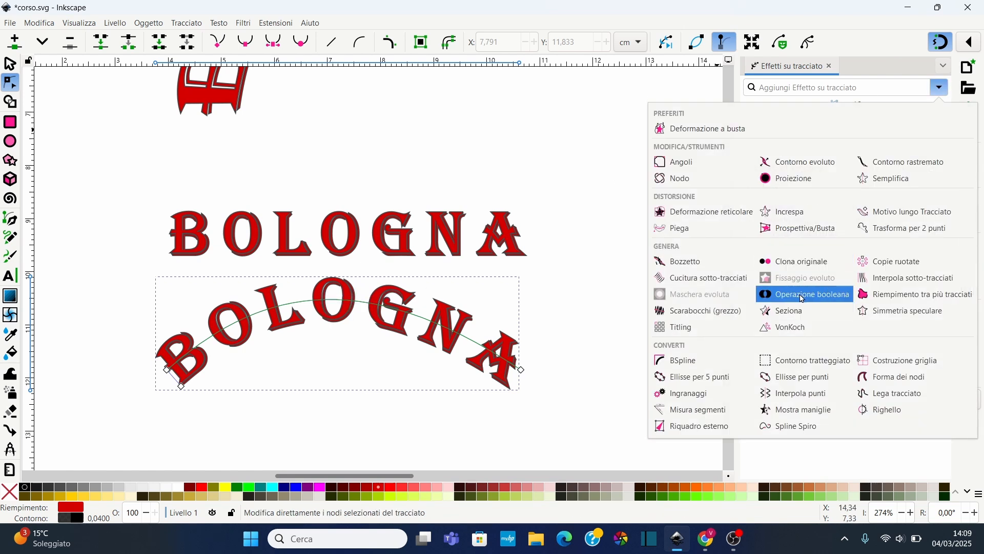
{"action": "left_click", "coordinate": [809, 229]}
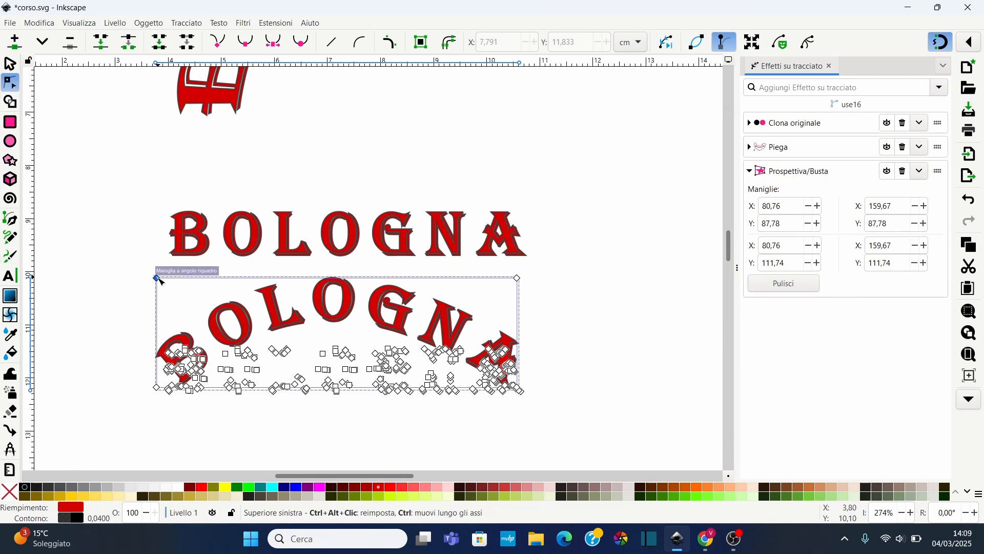
{"action": "left_click_drag", "start_coordinate": [158, 279], "coordinate": [144, 242]}
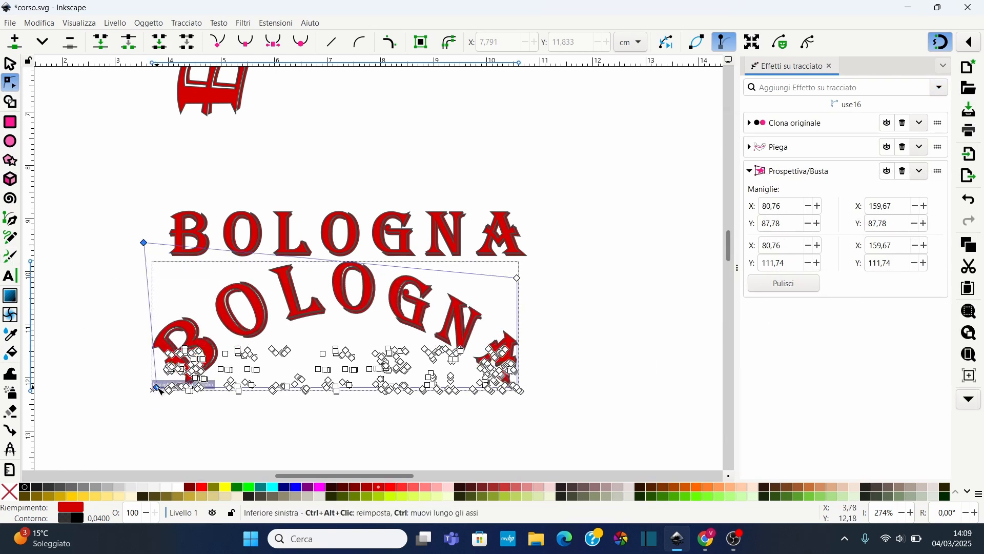
{"action": "left_click_drag", "start_coordinate": [157, 388], "coordinate": [156, 391]}
{"action": "left_click_drag", "start_coordinate": [146, 423], "coordinate": [126, 437]}
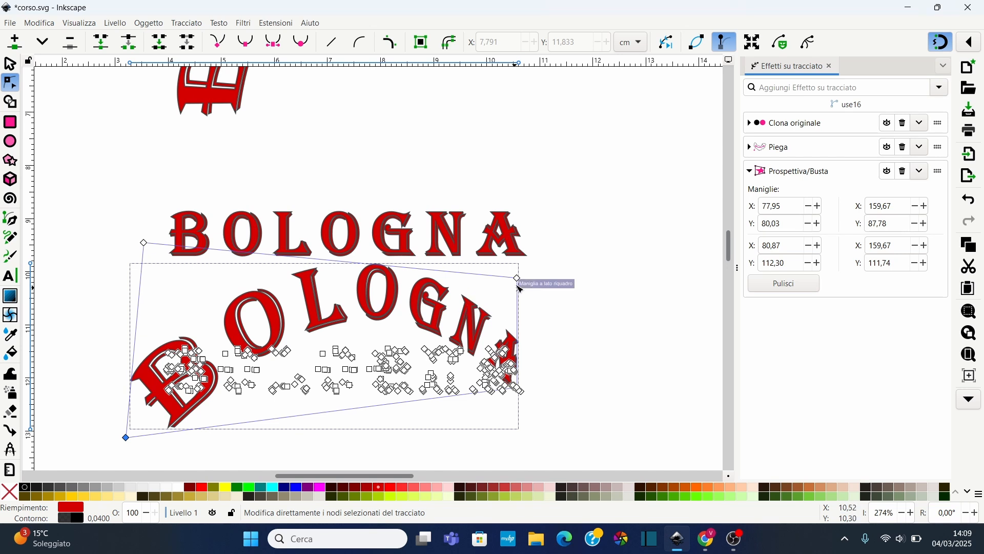
{"action": "left_click_drag", "start_coordinate": [518, 279], "coordinate": [455, 292]}
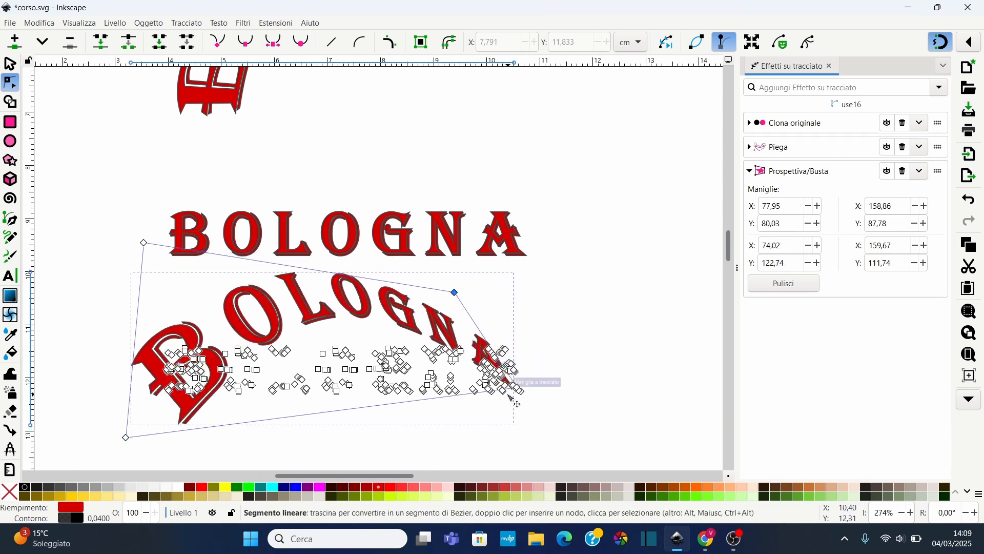
{"action": "left_click", "coordinate": [533, 417]}
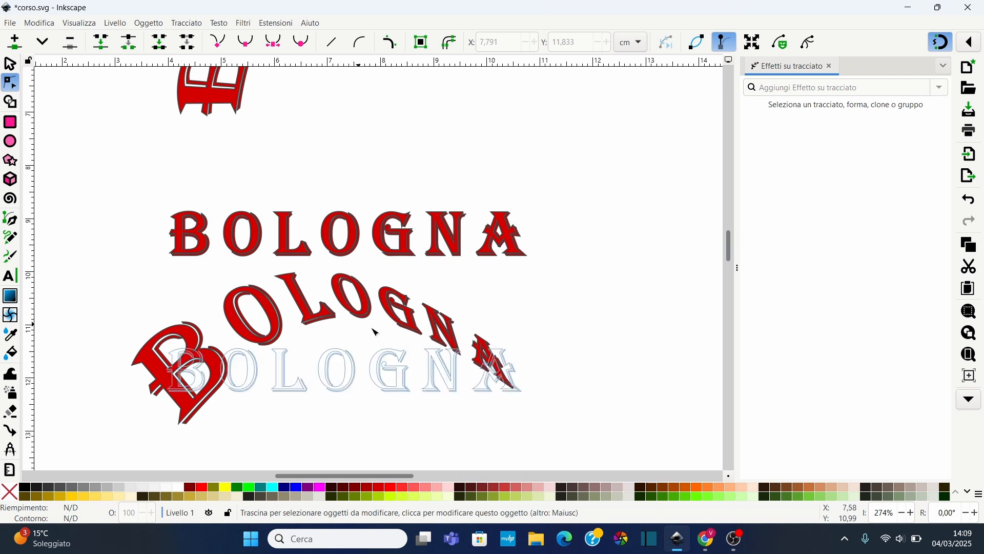
Append 2025 to the original BOLOGNA text so the linked clone updates with it
{"action": "left_click", "coordinate": [521, 236]}
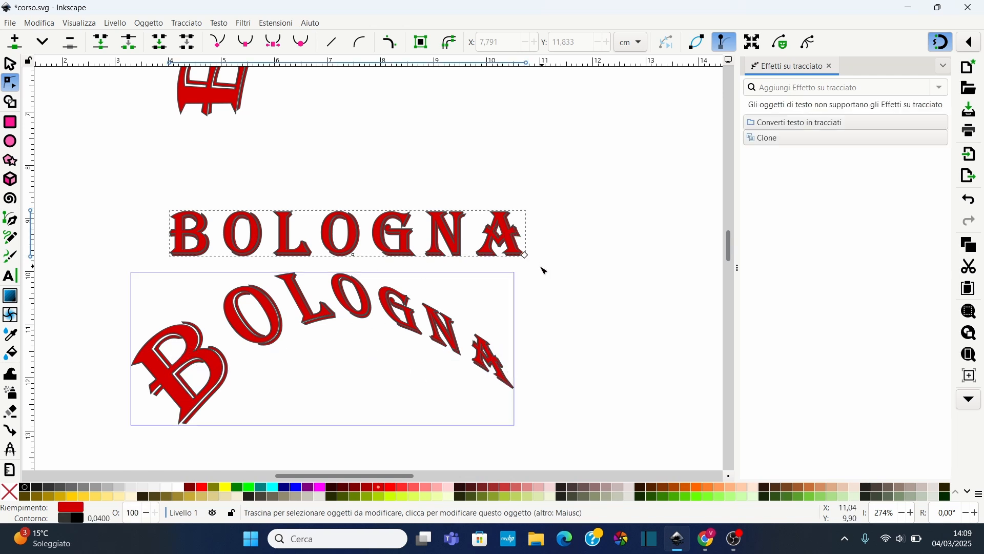
{"action": "left_click", "coordinate": [11, 276]}
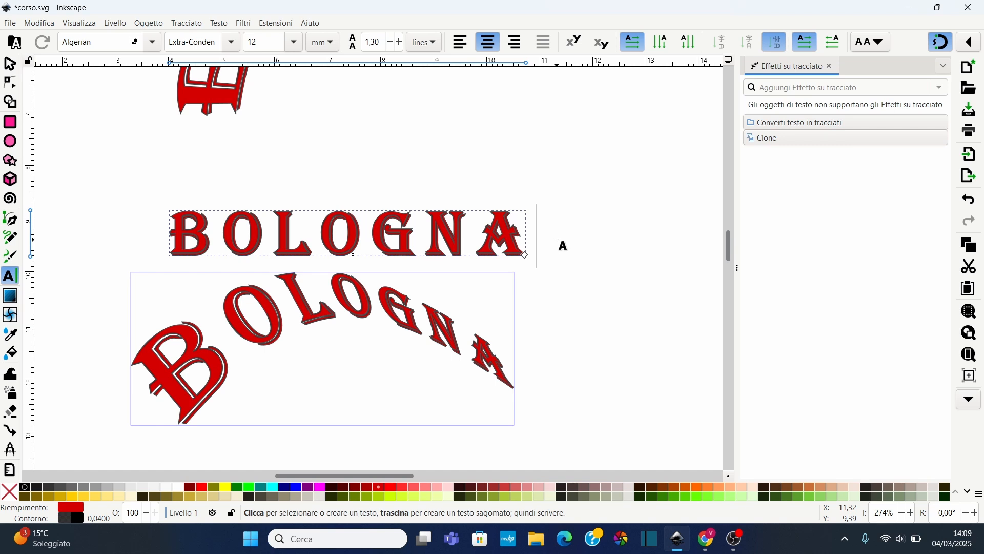
{"action": "type", "text": "2"}
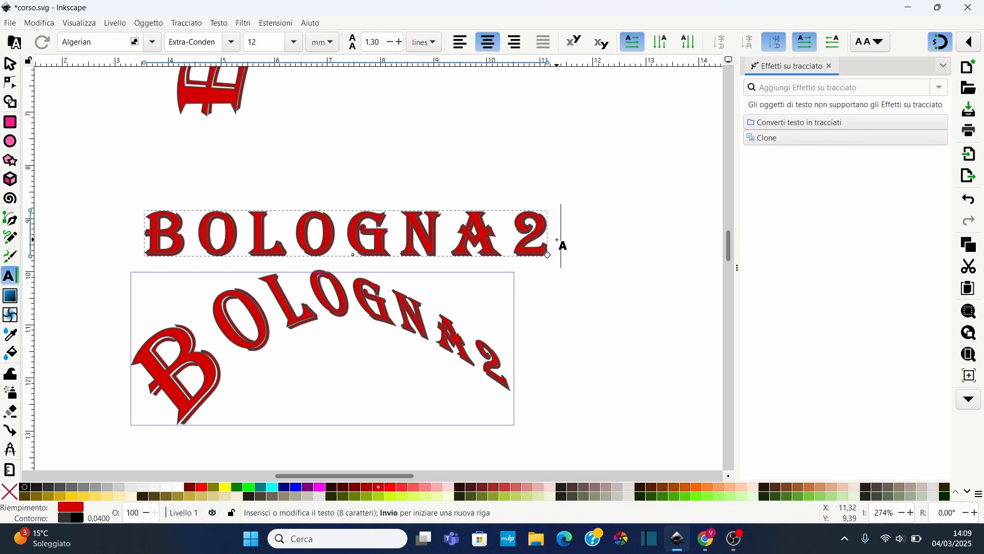
{"action": "type", "text": "025"}
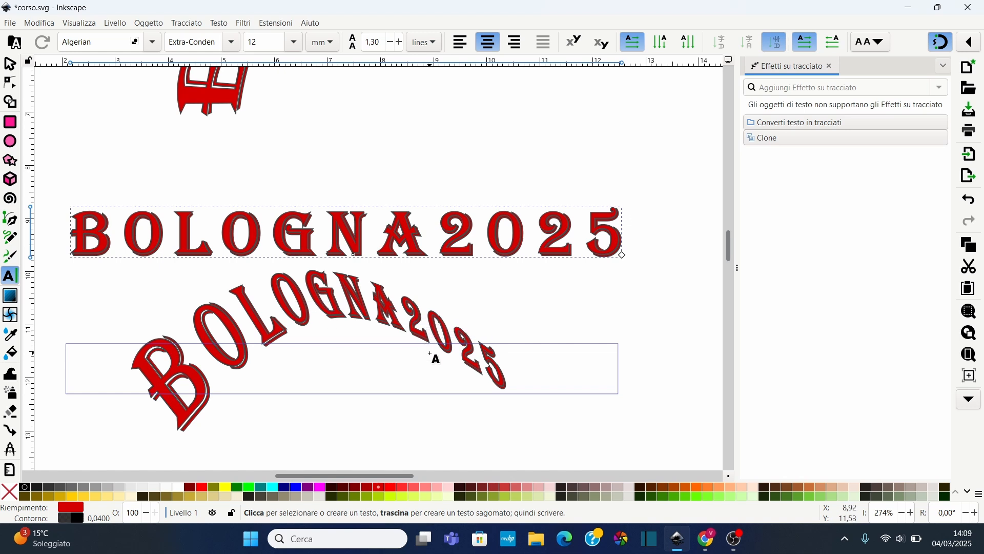
Delete the original BOLOGNA2025 text and enlarge the distorted clone by pulling its corner handle
{"action": "left_click", "coordinate": [7, 65]}
{"action": "left_click", "coordinate": [253, 325]}
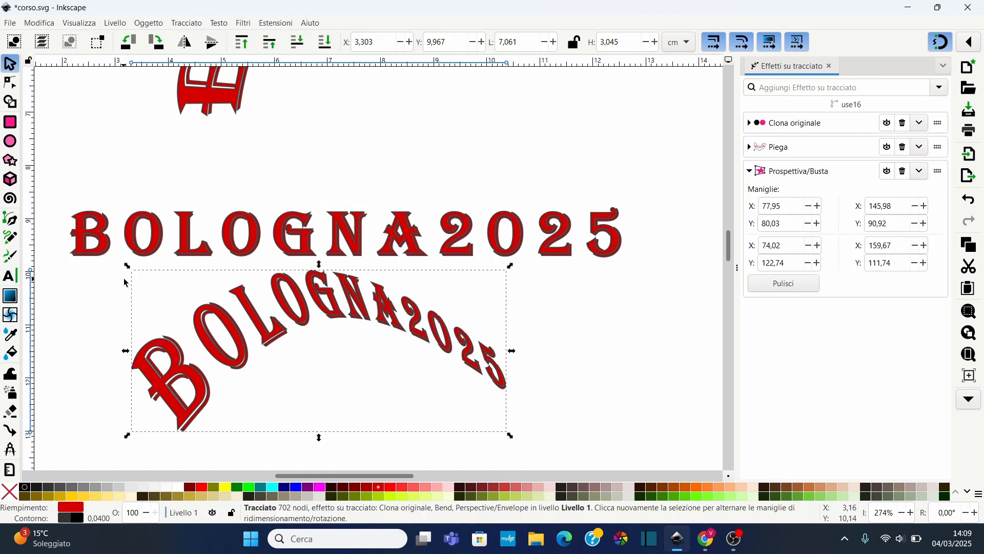
{"action": "scroll", "coordinate": [286, 309], "scroll_direction": "down", "scroll_amount": 4}
{"action": "left_click_drag", "start_coordinate": [304, 215], "coordinate": [299, 285]}
{"action": "left_click", "coordinate": [295, 160]}
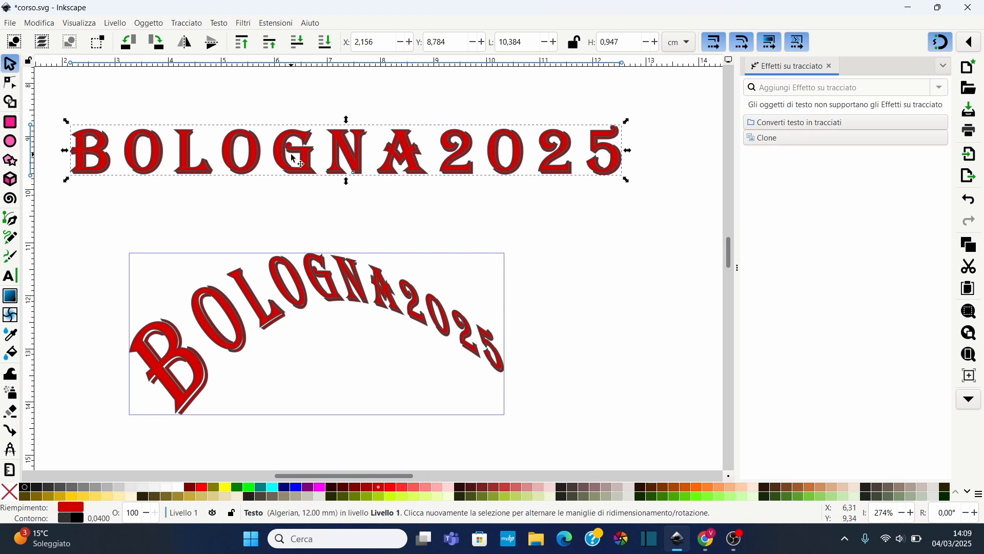
{"action": "key", "text": "Delete"}
{"action": "left_click", "coordinate": [300, 303]}
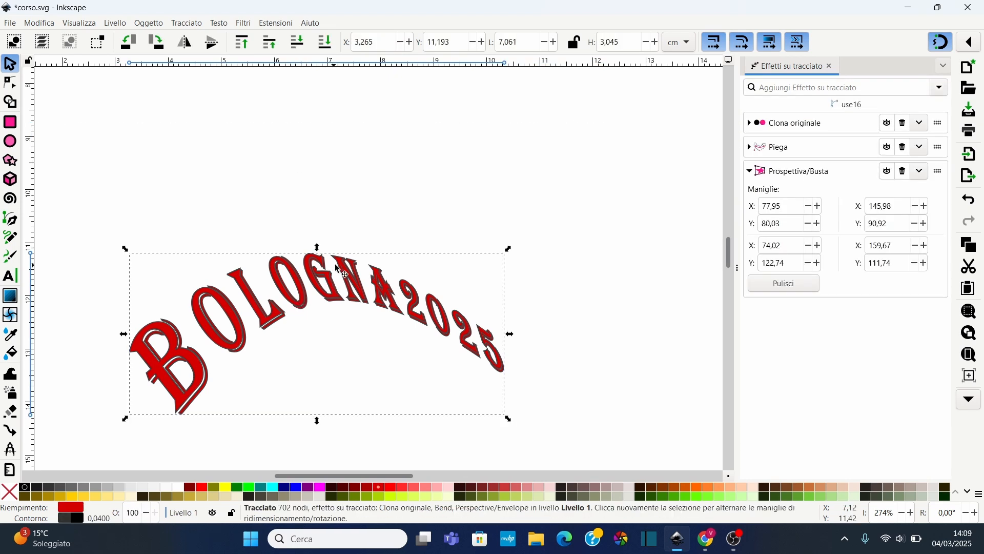
{"action": "left_click_drag", "start_coordinate": [508, 251], "coordinate": [579, 179]}
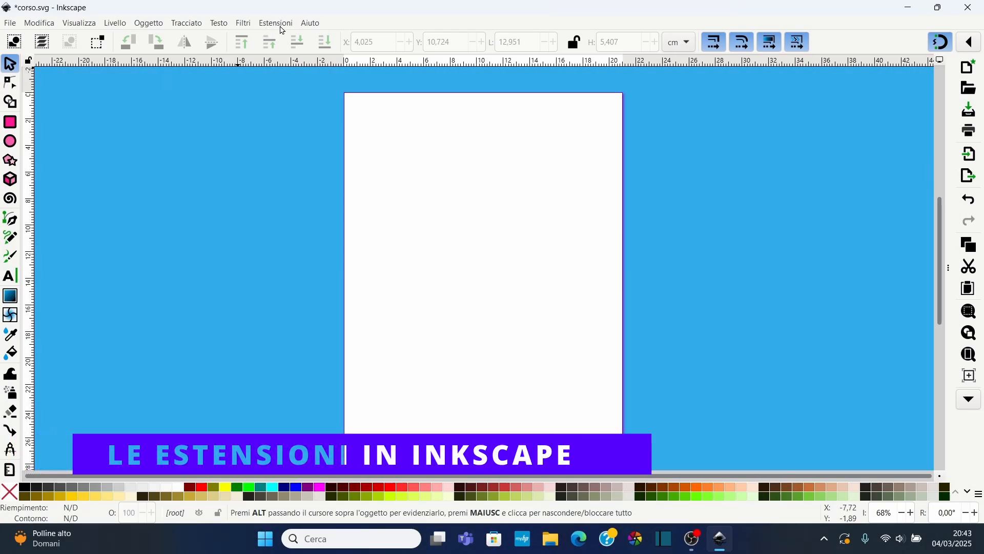
Browse the Extensions menu and its submenus such as Documento and Genera da tracciato
{"action": "left_click", "coordinate": [277, 24]}
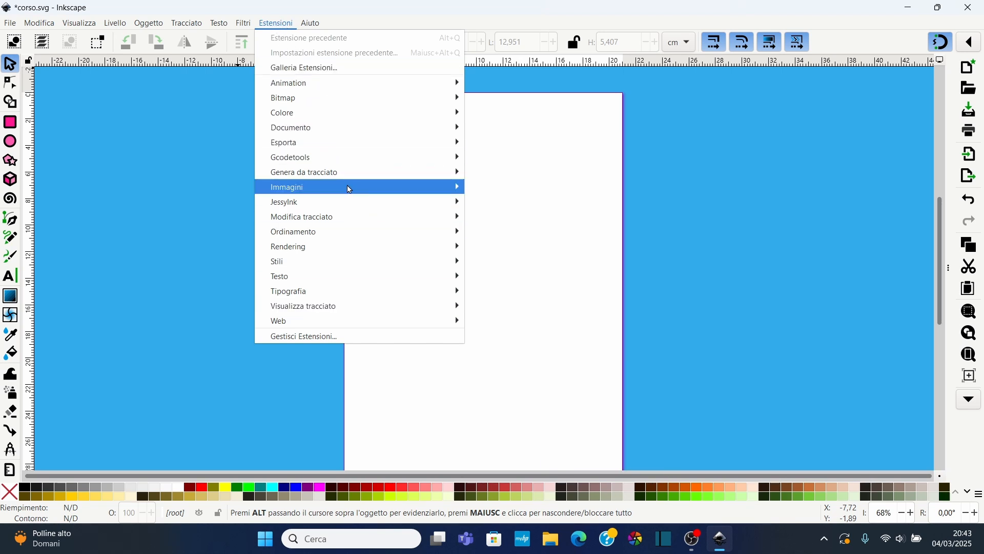
{"action": "mouse_move", "coordinate": [187, 24]}
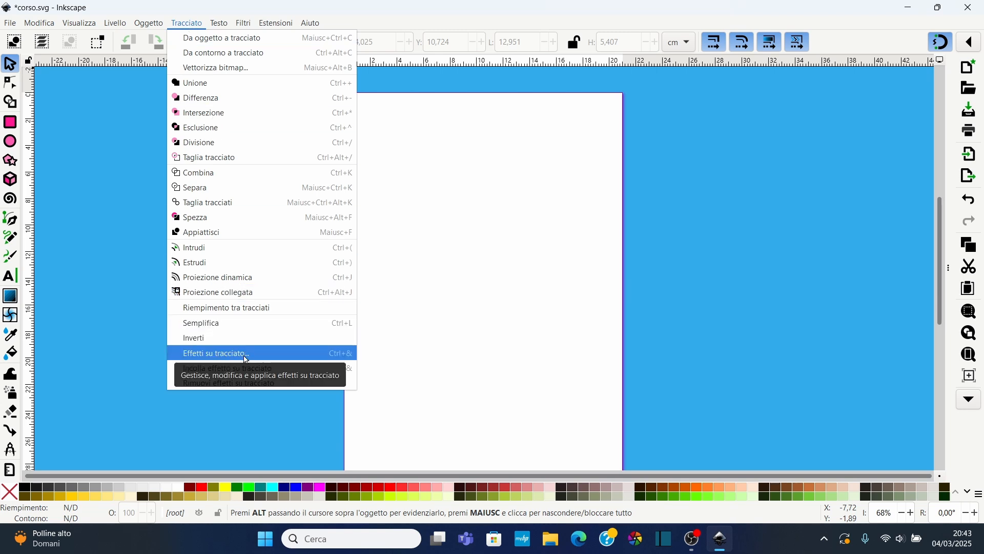
{"action": "mouse_move", "coordinate": [276, 24]}
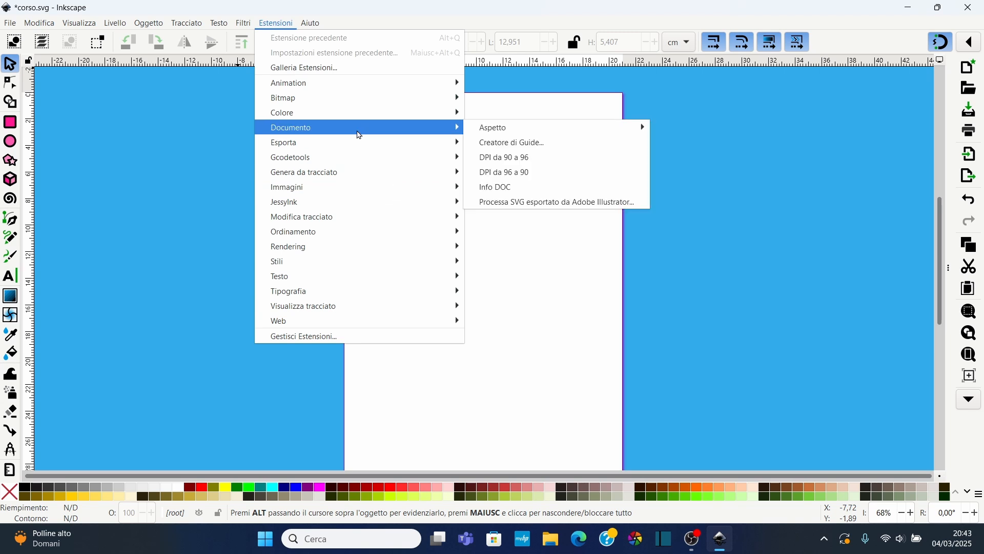
{"action": "mouse_move", "coordinate": [420, 200]}
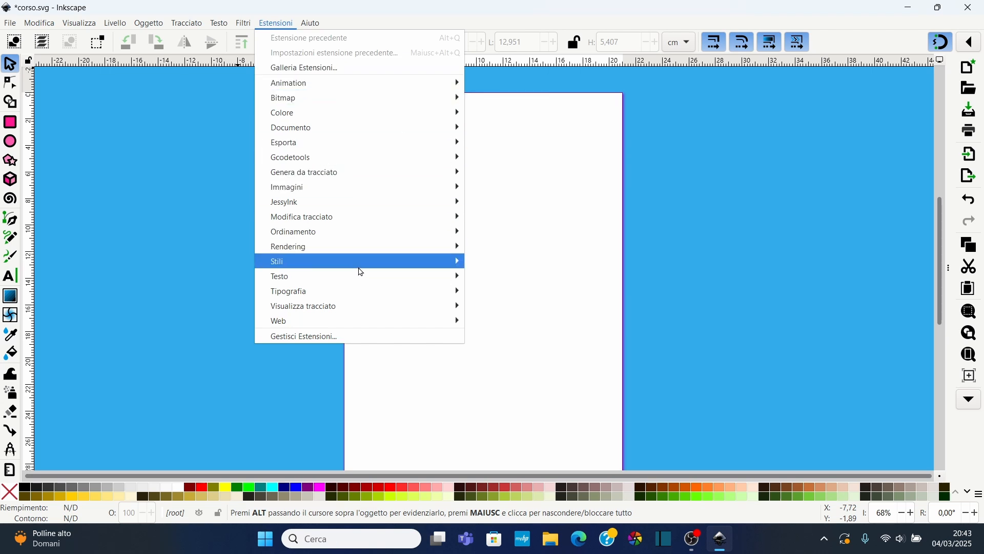
{"action": "mouse_move", "coordinate": [385, 105]}
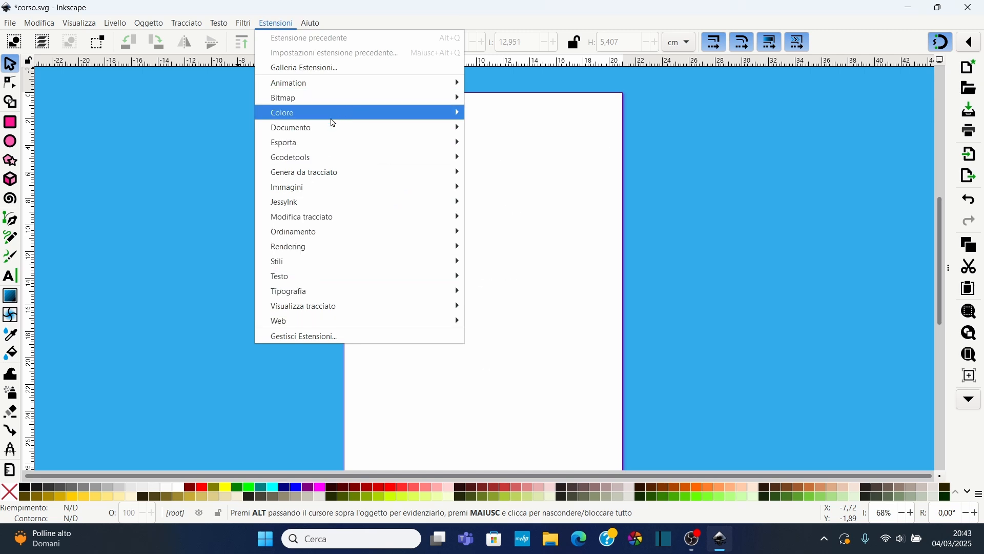
{"action": "mouse_move", "coordinate": [404, 176]}
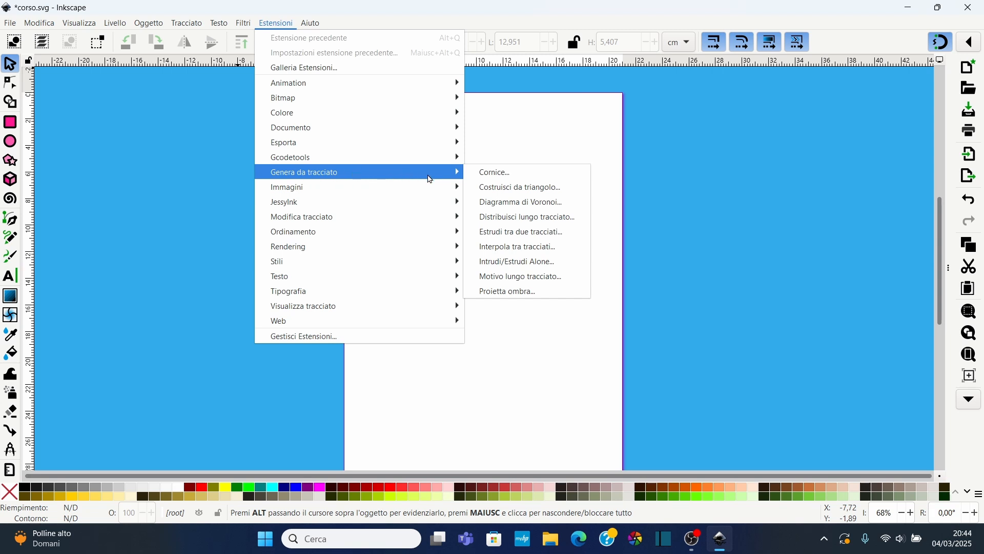
{"action": "left_click", "coordinate": [525, 270]}
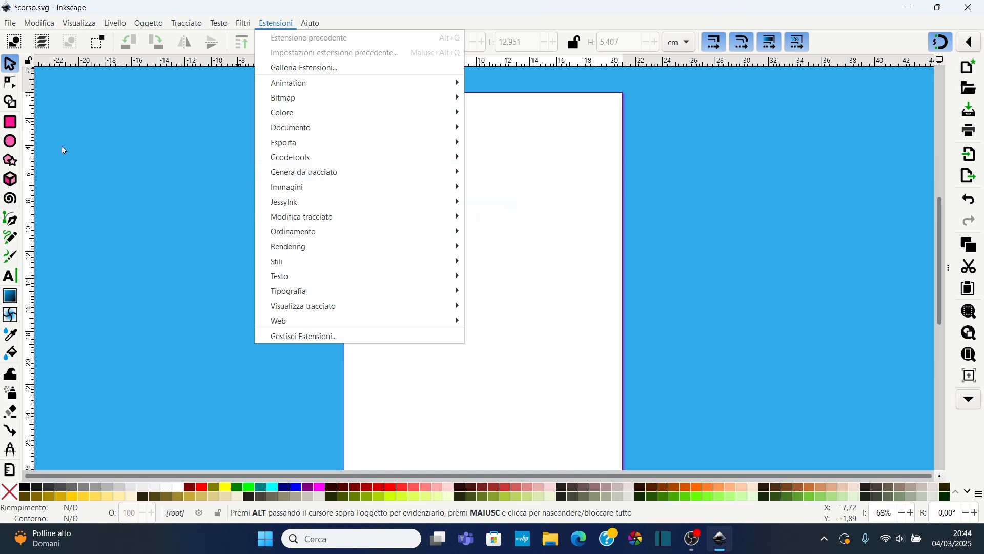
Draw a wavy Bezier curve across the upper part of the page and set it to no fill
{"action": "left_click", "coordinate": [11, 143]}
{"action": "key", "text": "b"}
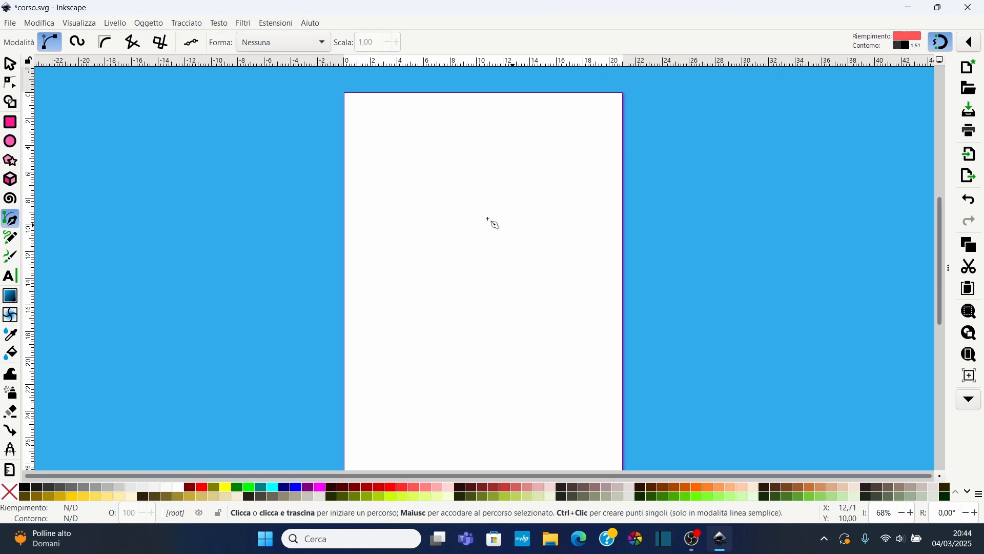
{"action": "left_click", "coordinate": [377, 204]}
{"action": "mouse_move", "coordinate": [434, 168]}
{"action": "left_mouse_down"}
{"action": "mouse_move", "coordinate": [560, 204]}
{"action": "mouse_move", "coordinate": [578, 195]}
{"action": "left_mouse_up"}
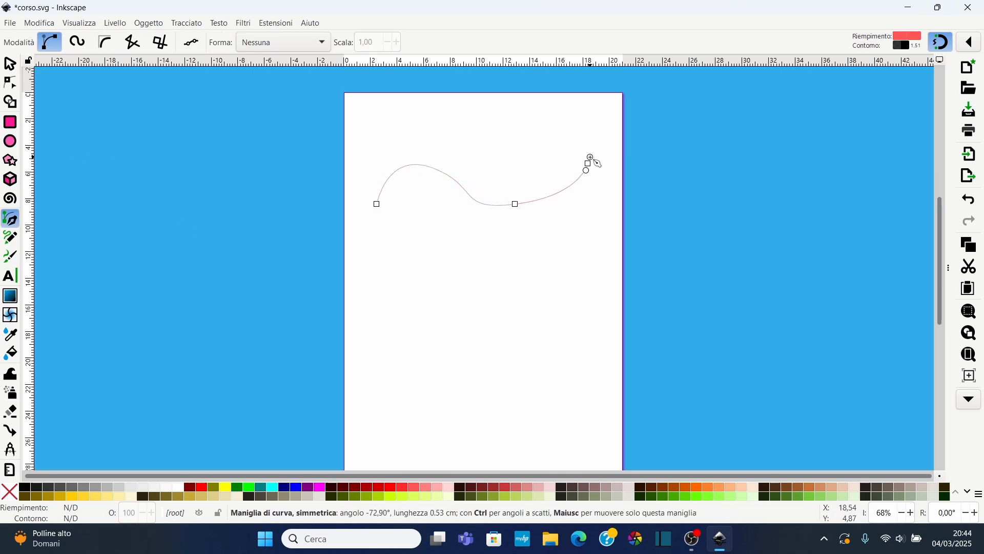
{"action": "double_click", "coordinate": [587, 163]}
{"action": "left_click", "coordinate": [12, 493]}
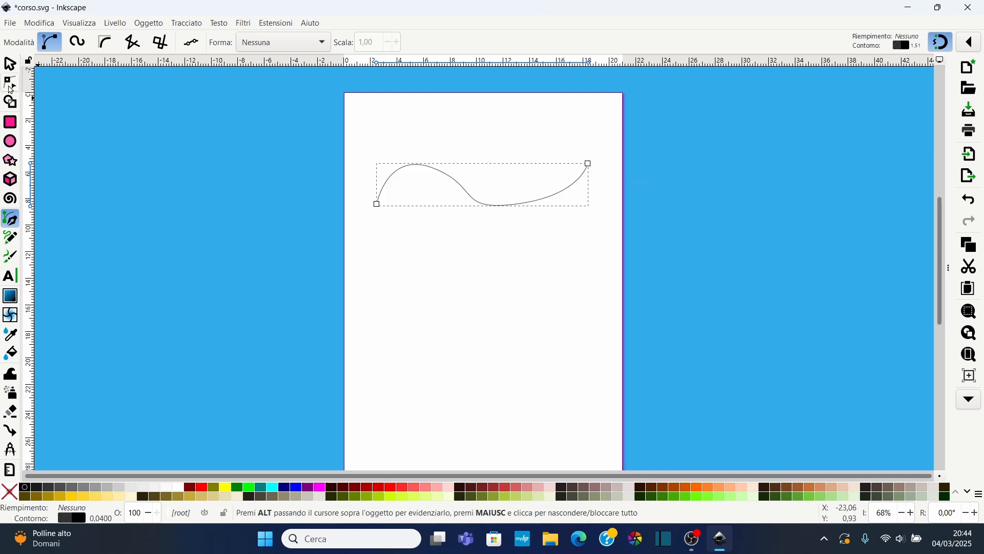
Reshape the wavy curve by adjusting the handles of its middle nodes
{"action": "left_click", "coordinate": [10, 84]}
{"action": "left_click", "coordinate": [434, 168]}
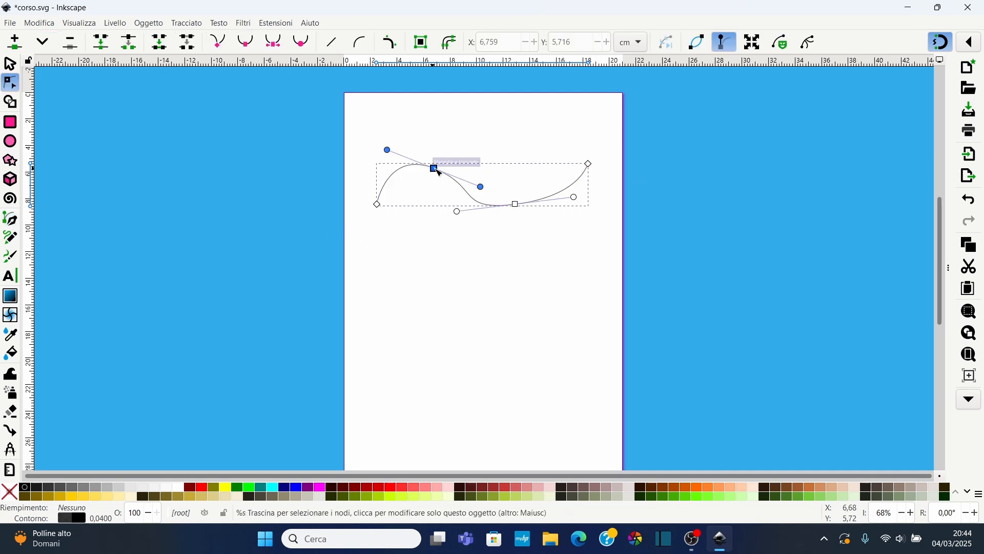
{"action": "left_click_drag", "start_coordinate": [481, 187], "coordinate": [492, 181]}
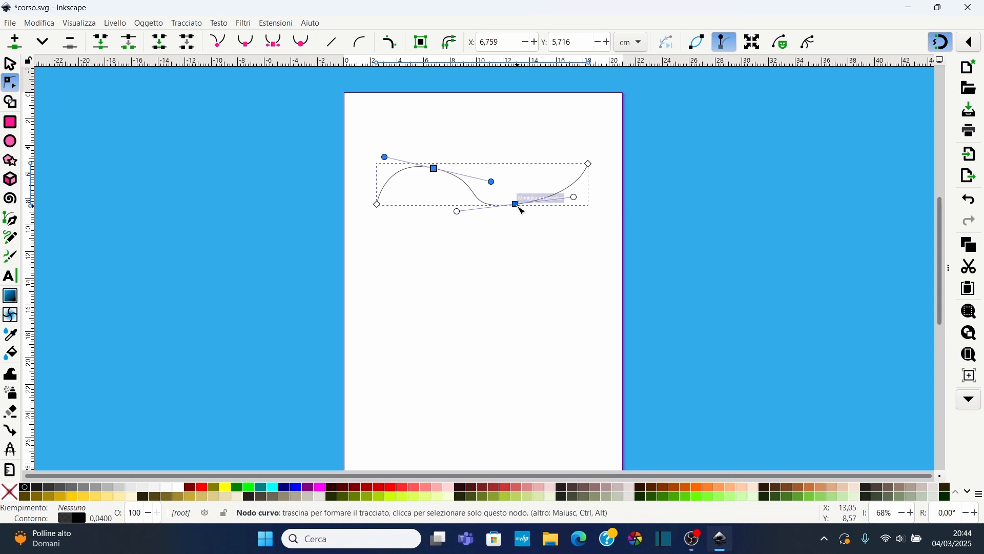
{"action": "left_click_drag", "start_coordinate": [458, 211], "coordinate": [462, 198]}
{"action": "left_click", "coordinate": [515, 204]}
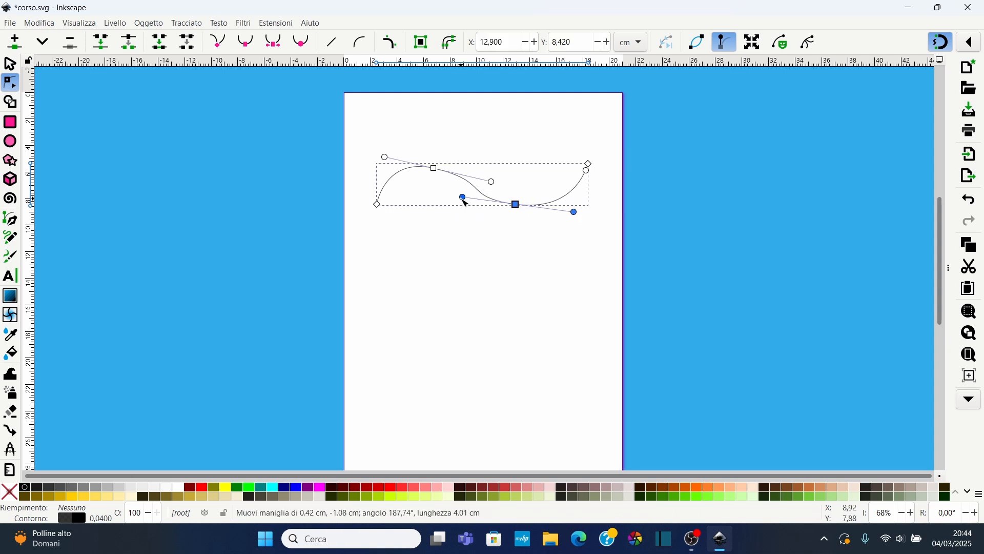
{"action": "left_click", "coordinate": [502, 238]}
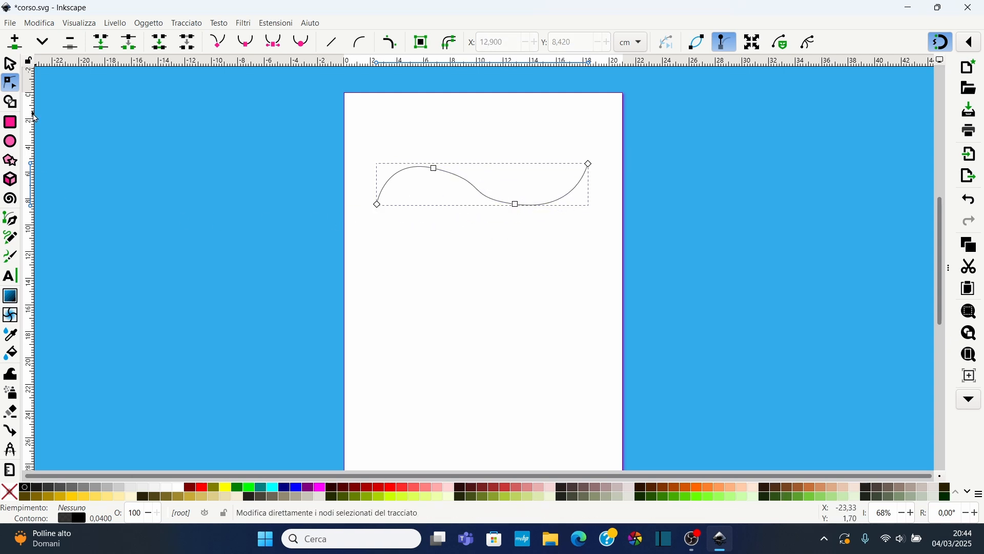
Draw an ellipse about 2.7 by 3.2 cm near the page's top-left corner and give it a linear gradient fill
{"action": "left_click", "coordinate": [11, 143]}
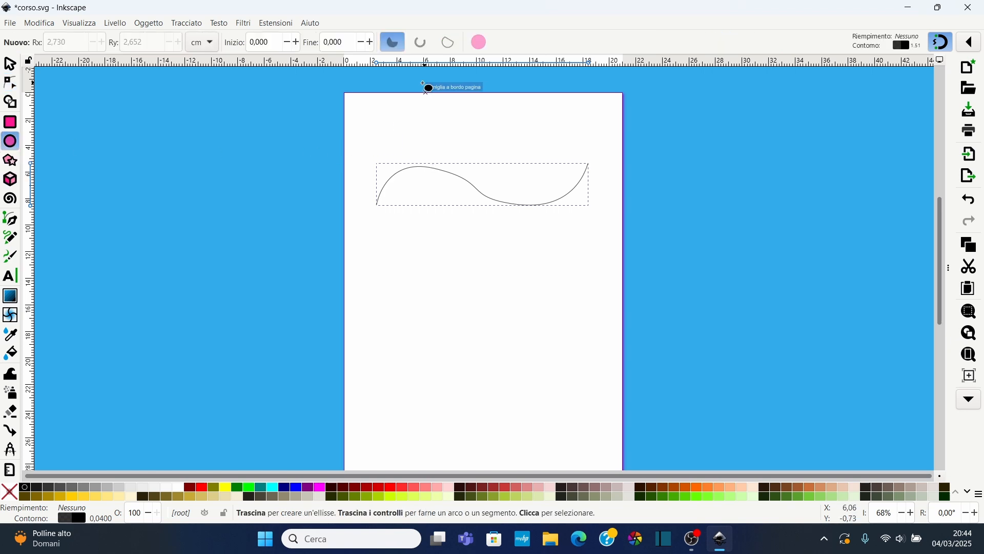
{"action": "left_click_drag", "start_coordinate": [377, 105], "coordinate": [412, 147]}
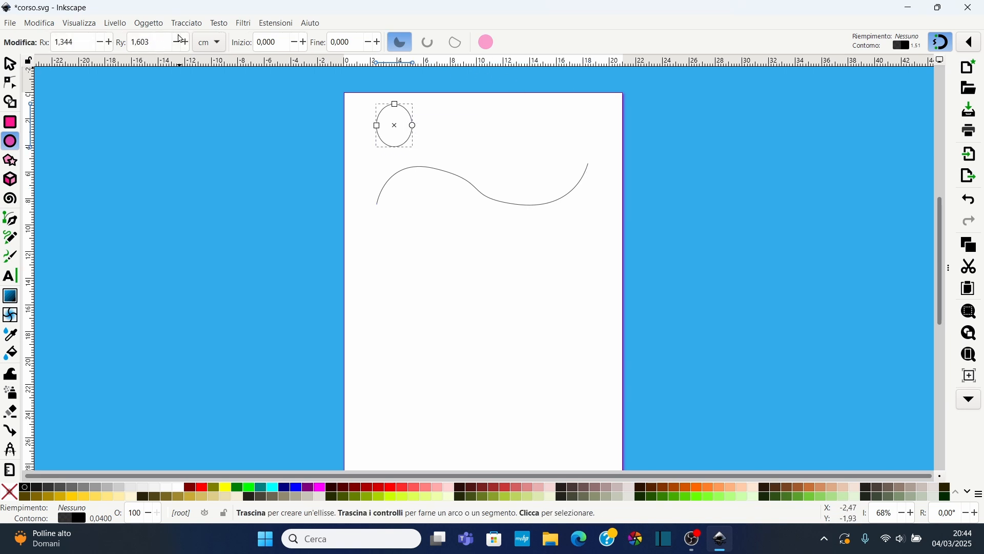
{"action": "left_click", "coordinate": [148, 23]}
{"action": "left_click", "coordinate": [180, 51]}
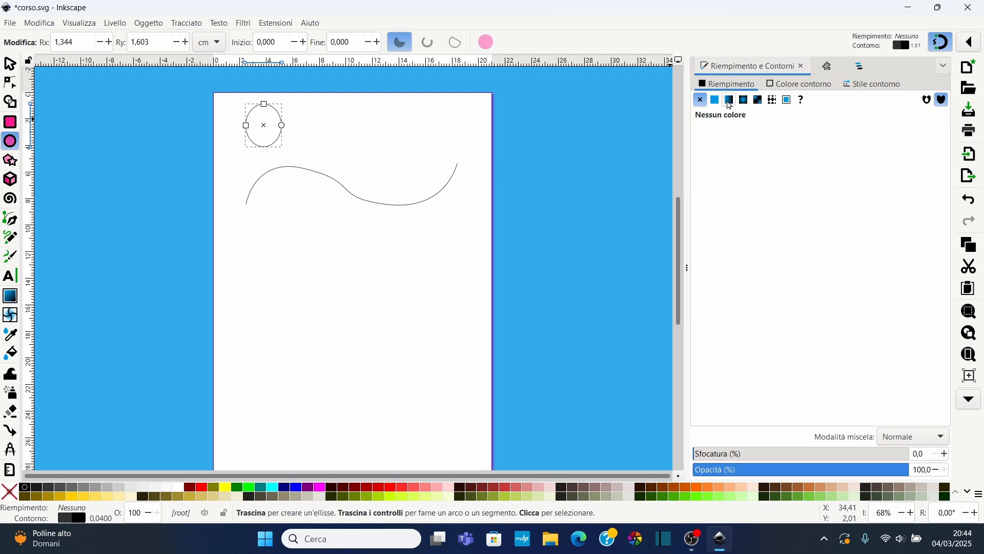
{"action": "left_click", "coordinate": [729, 99]}
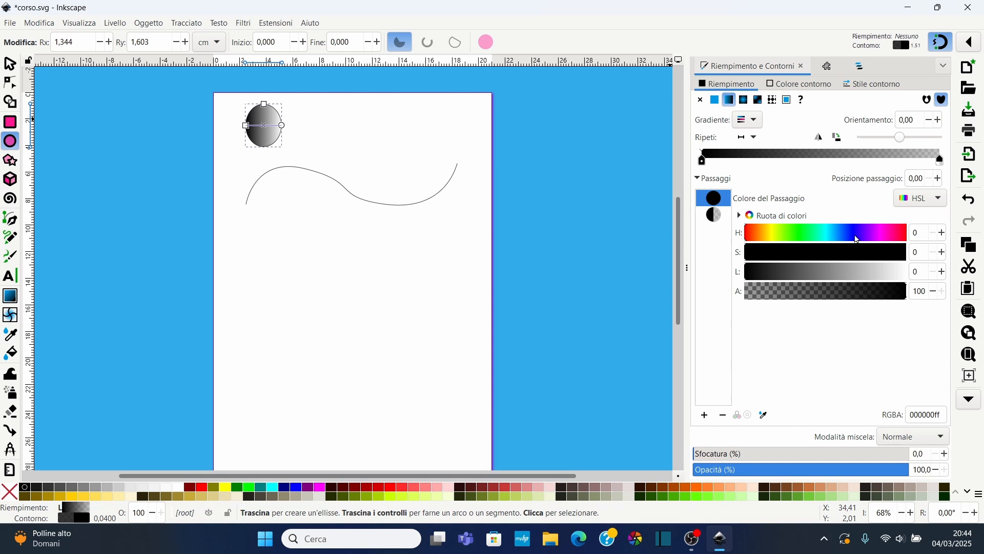
Set the gradient's first stop to blue (H 246, S 100, L 56) and its second stop to yellow (H 59, S 66, L 50, A 69)
{"action": "left_click", "coordinate": [857, 239]}
{"action": "left_click_drag", "start_coordinate": [857, 279], "coordinate": [835, 272]}
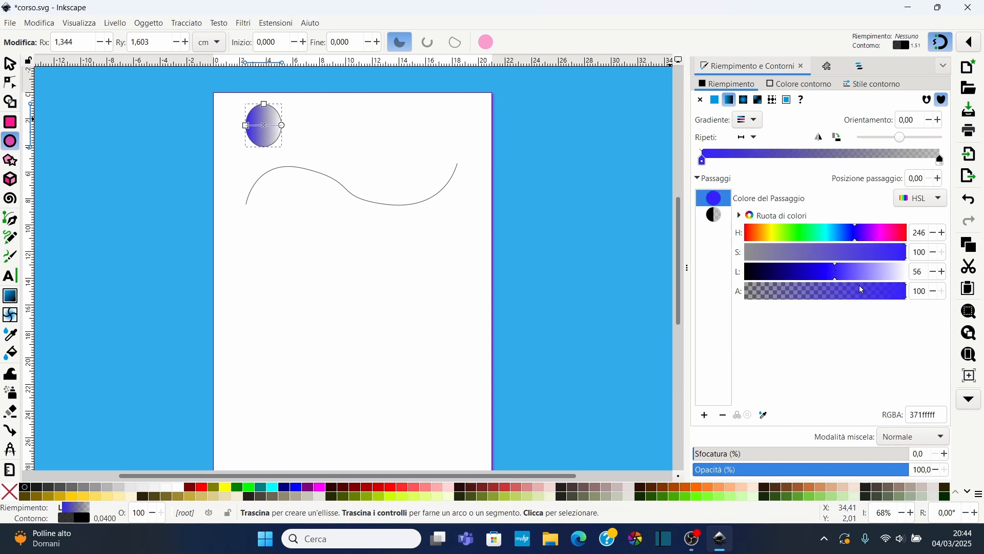
{"action": "left_click", "coordinate": [714, 214]}
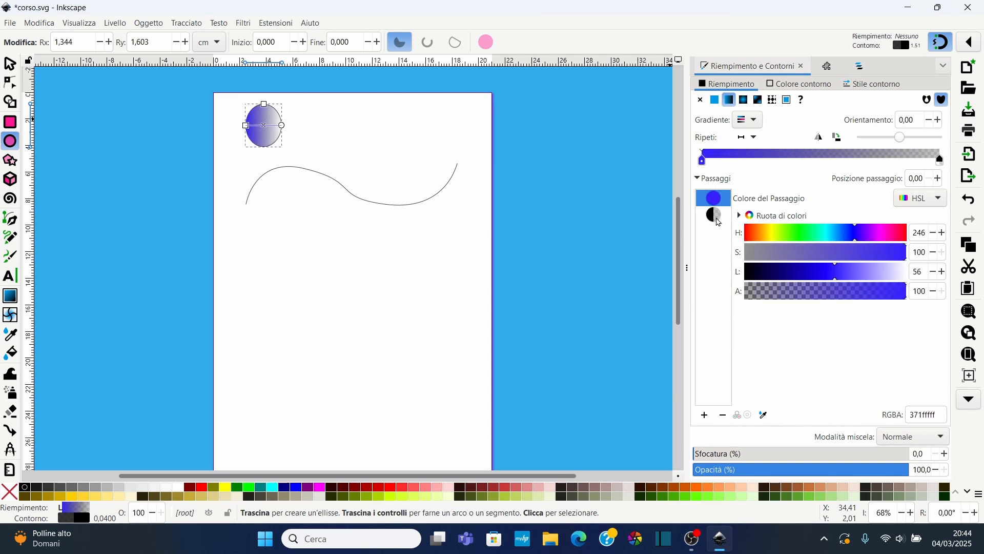
{"action": "left_click", "coordinate": [772, 235]}
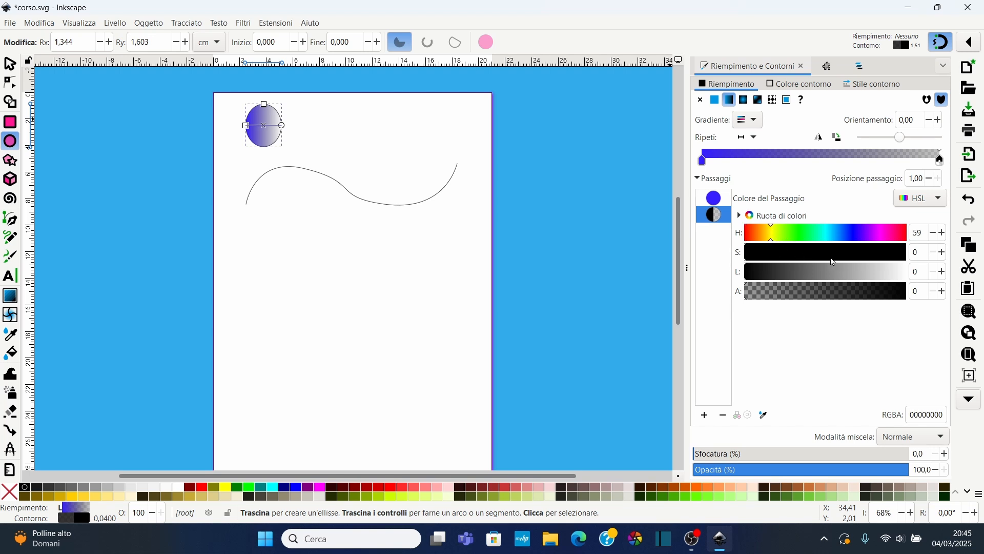
{"action": "left_click_drag", "start_coordinate": [834, 263], "coordinate": [852, 257]}
{"action": "left_click", "coordinate": [851, 271]}
{"action": "left_click", "coordinate": [826, 272]}
{"action": "left_click", "coordinate": [856, 292]}
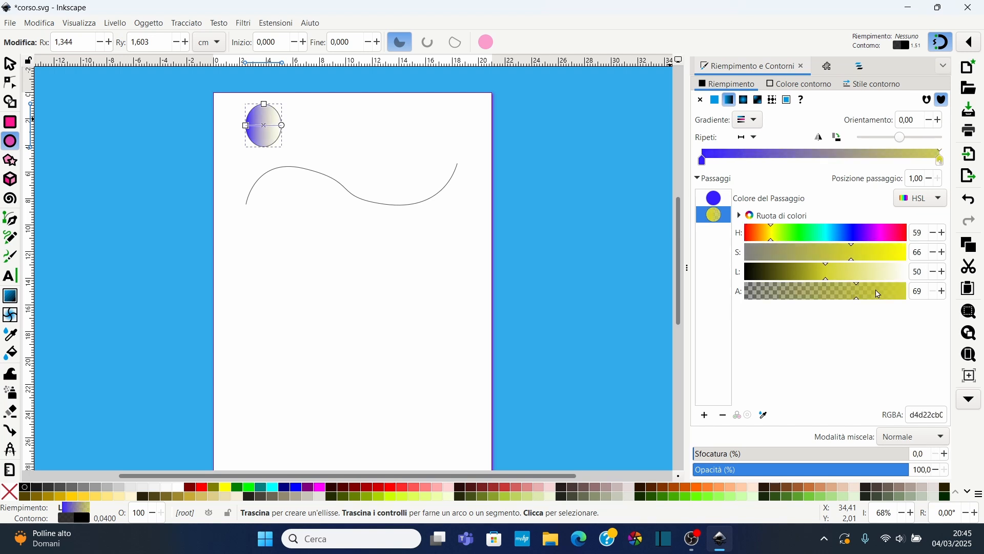
Set the gradient's second stop to full opacity (A 100), saturation 94 and lightness 57
{"action": "left_click_drag", "start_coordinate": [879, 295], "coordinate": [908, 293]}
{"action": "left_click", "coordinate": [875, 254]}
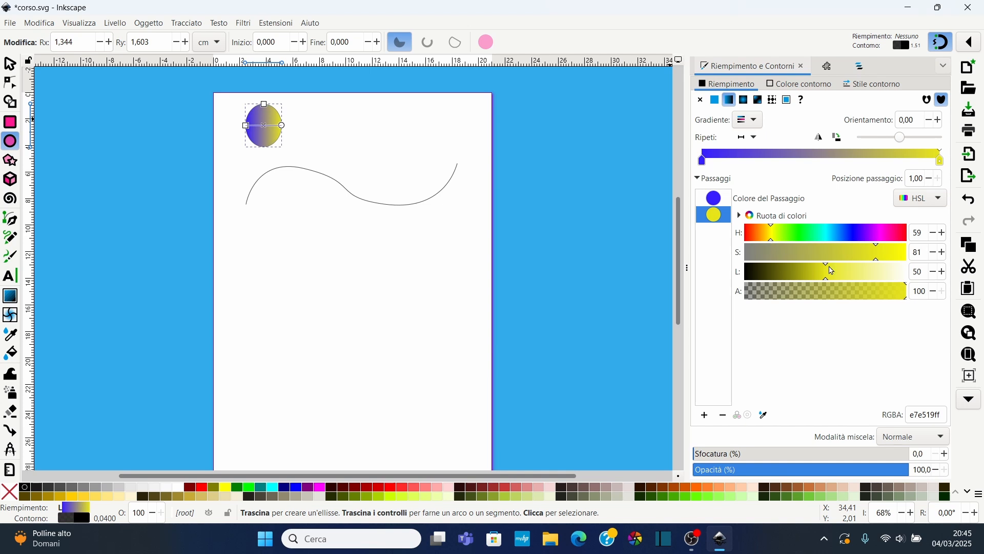
{"action": "left_click_drag", "start_coordinate": [877, 260], "coordinate": [899, 257]}
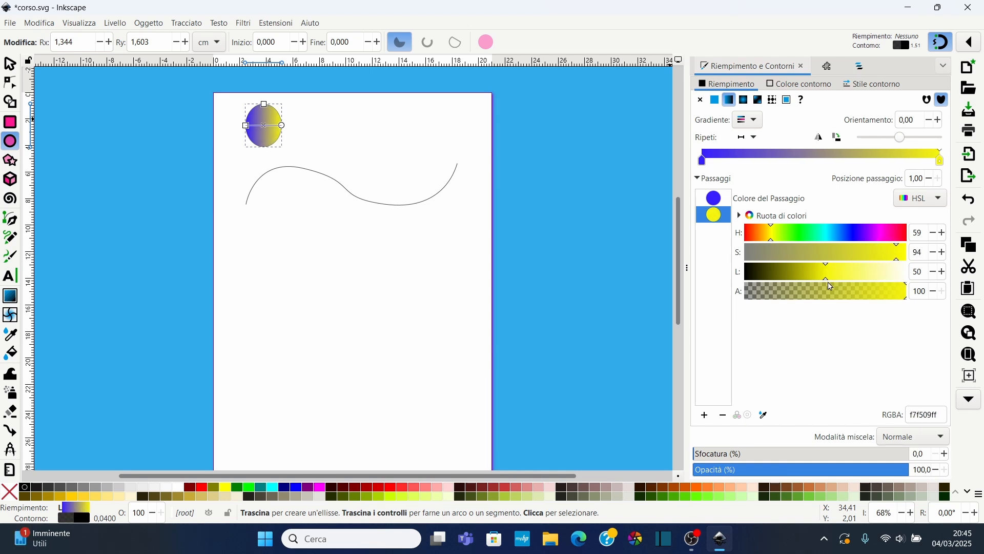
{"action": "left_click_drag", "start_coordinate": [834, 281], "coordinate": [839, 281]}
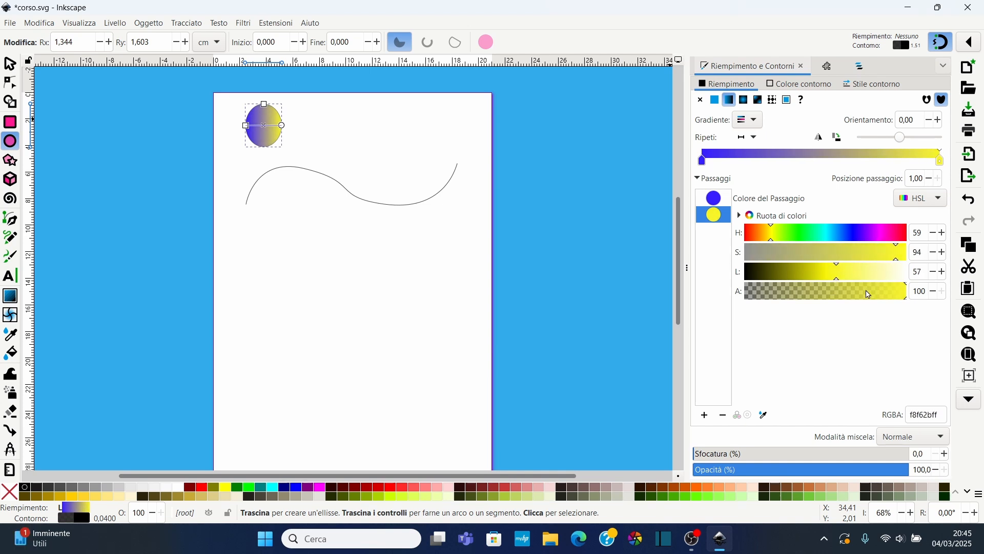
Add two intermediate stops to the ellipse's gradient
{"action": "left_click", "coordinate": [772, 232]}
{"action": "double_click", "coordinate": [782, 153]}
{"action": "double_click", "coordinate": [866, 153]}
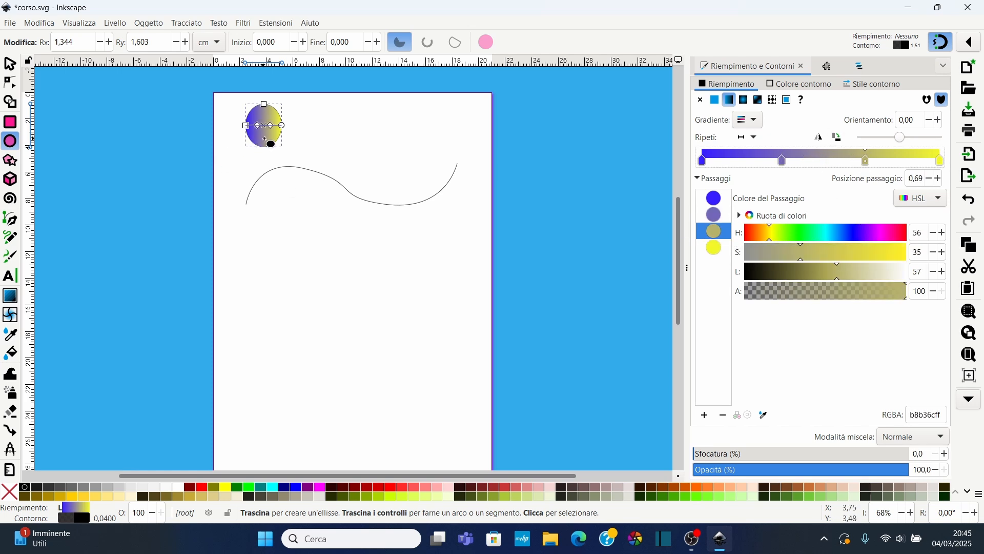
Select both the gradient ellipse and the wavy curve together
{"action": "scroll", "coordinate": [265, 131], "scroll_direction": "up", "scroll_amount": 2, "text": "ctrl"}
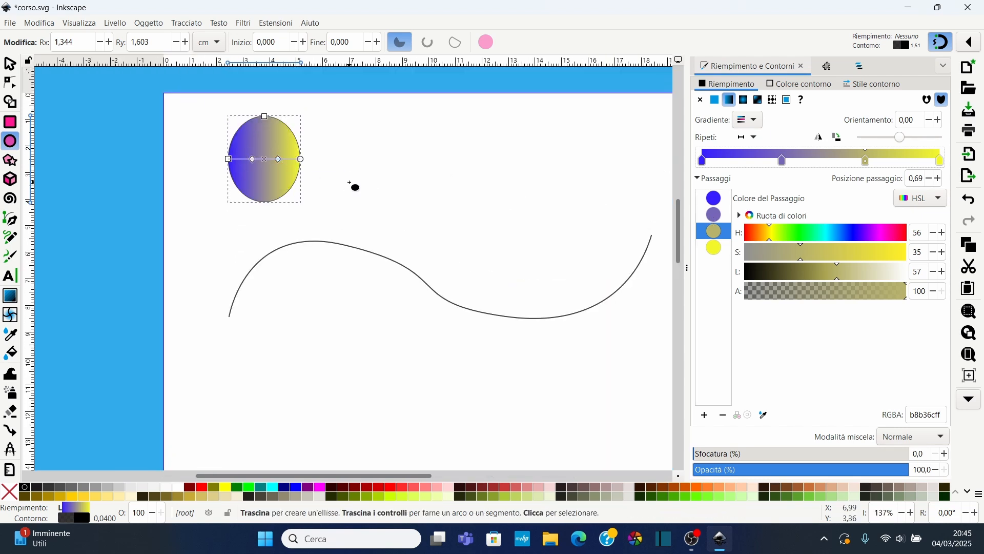
{"action": "scroll", "coordinate": [551, 232], "scroll_direction": "down", "scroll_amount": 1, "text": "ctrl"}
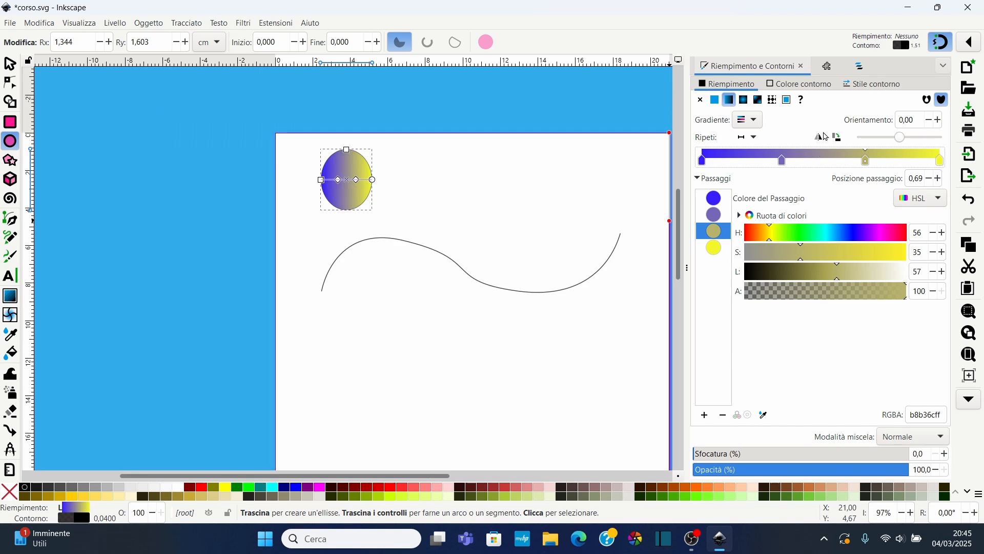
{"action": "left_click_drag", "start_coordinate": [340, 475], "coordinate": [416, 468]}
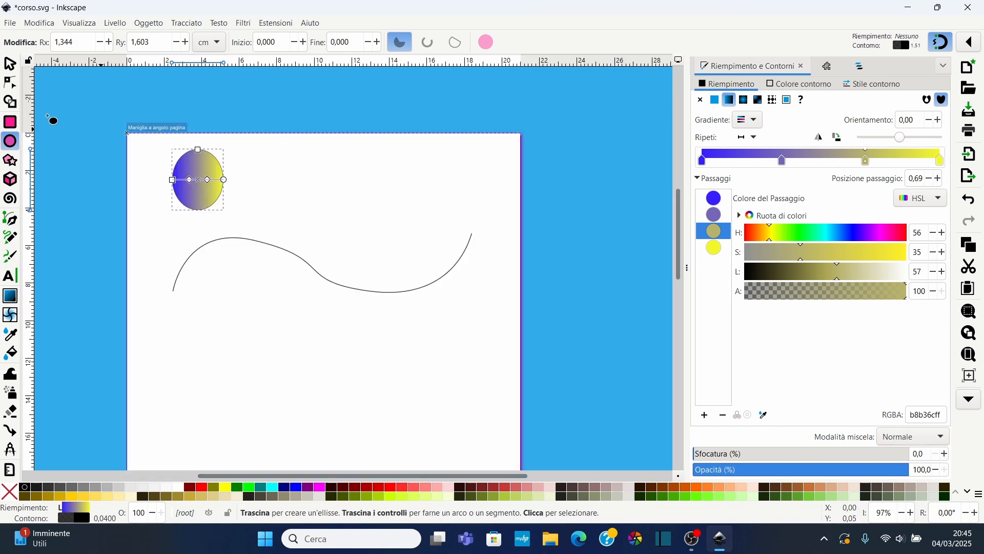
{"action": "left_click", "coordinate": [10, 64]}
{"action": "left_click_drag", "start_coordinate": [128, 118], "coordinate": [549, 359]}
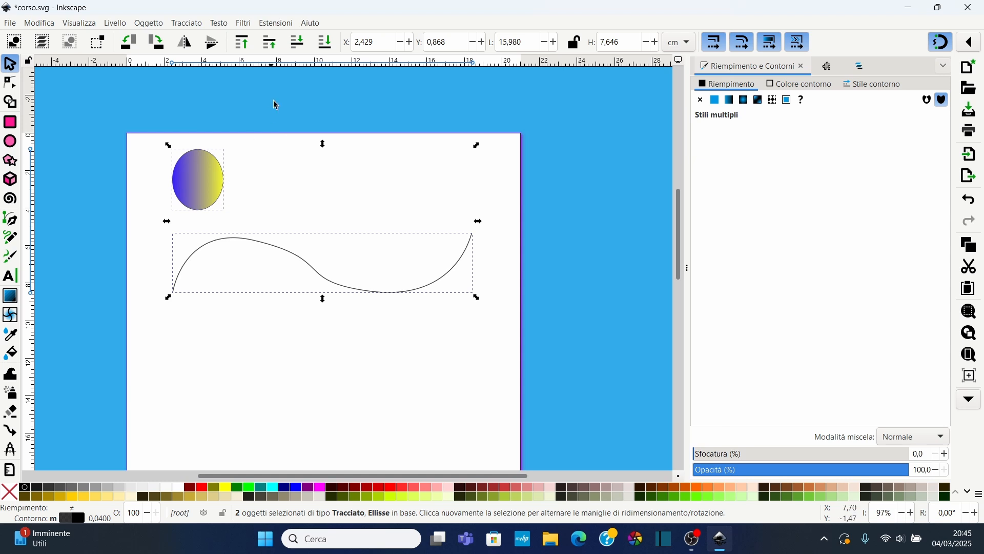
Open the extensions gallery and run Distribuisci lungo tracciato on the selection with live preview enabled
{"action": "left_click", "coordinate": [264, 27]}
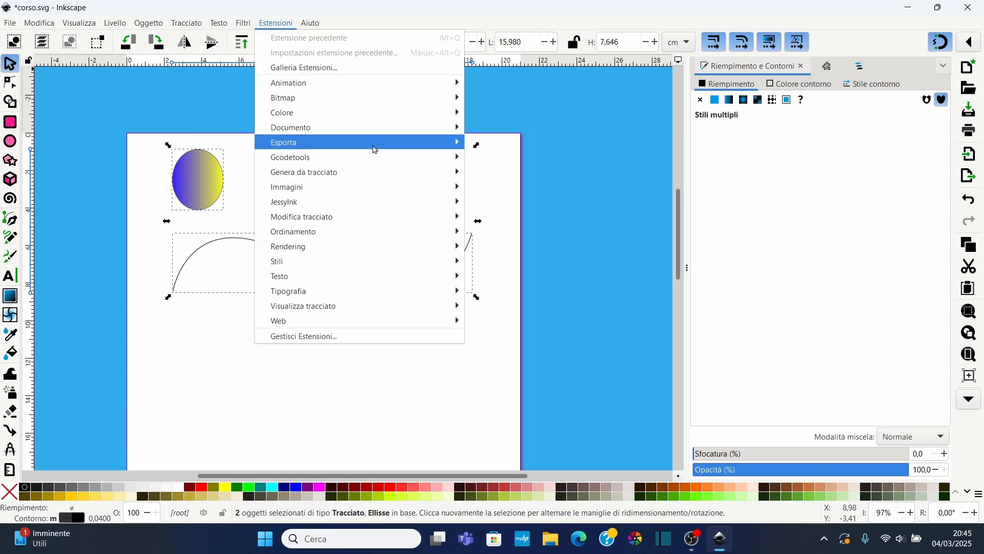
{"action": "mouse_move", "coordinate": [332, 175]}
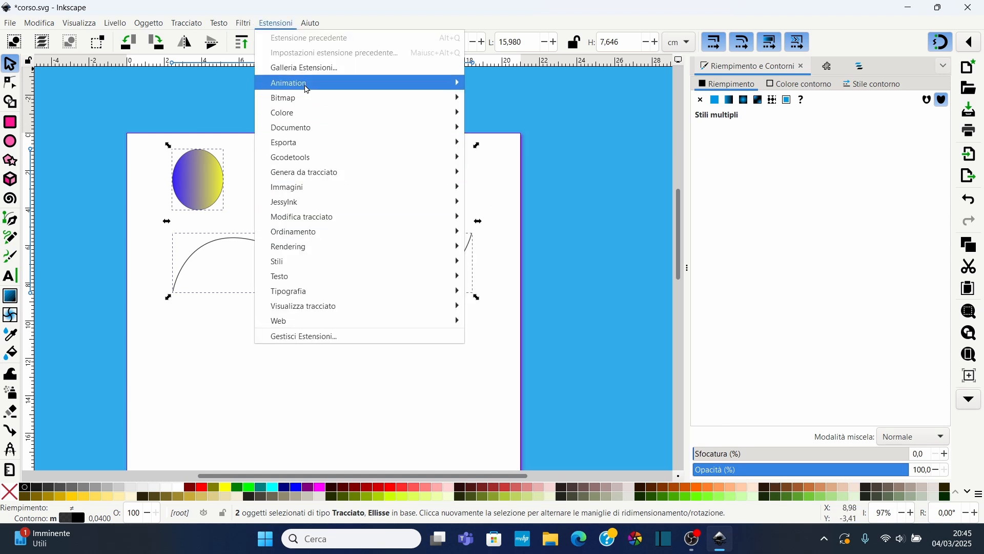
{"action": "left_click", "coordinate": [343, 69]}
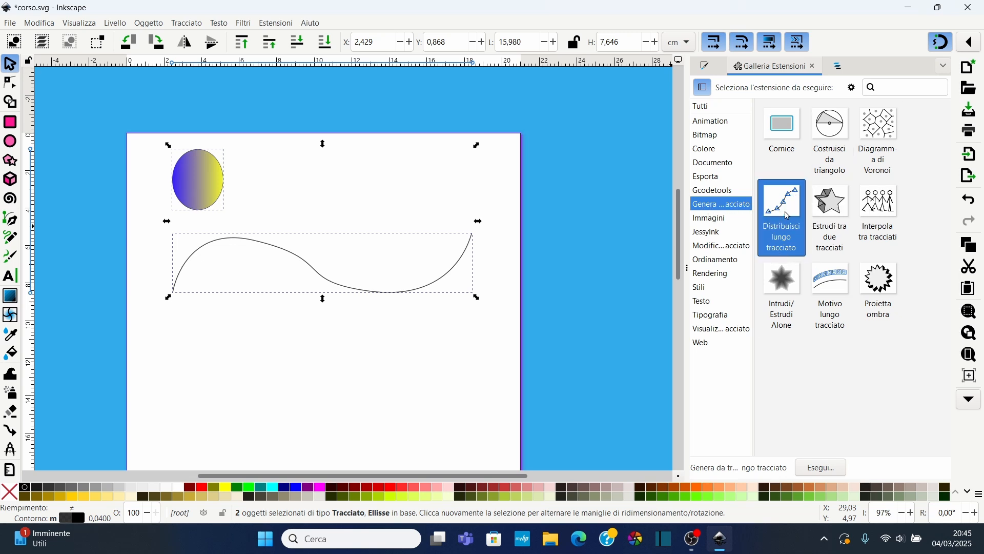
{"action": "left_click", "coordinate": [824, 469]}
{"action": "left_click_drag", "start_coordinate": [173, 31], "coordinate": [685, 63]}
{"action": "left_click", "coordinate": [550, 284]}
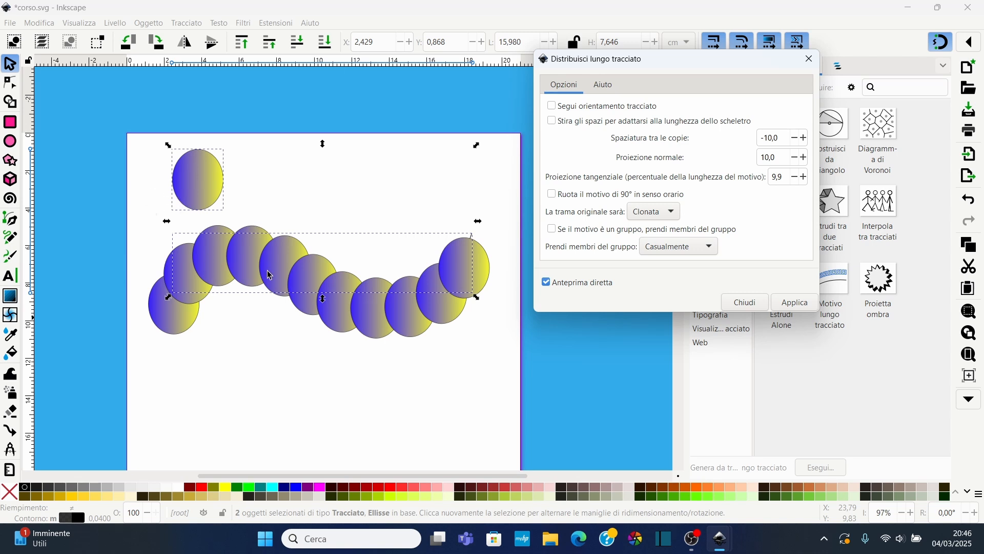
Enable Segui orientamento tracciato and set the spacing between copies to -30
{"action": "left_click", "coordinate": [552, 105]}
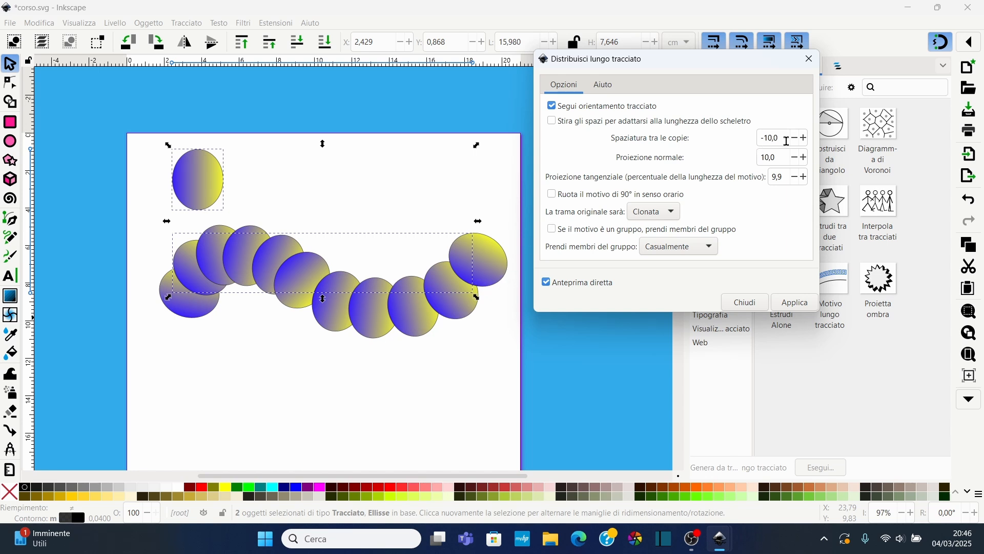
{"action": "left_click_drag", "start_coordinate": [788, 141], "coordinate": [761, 139]}
{"action": "type", "text": "-"}
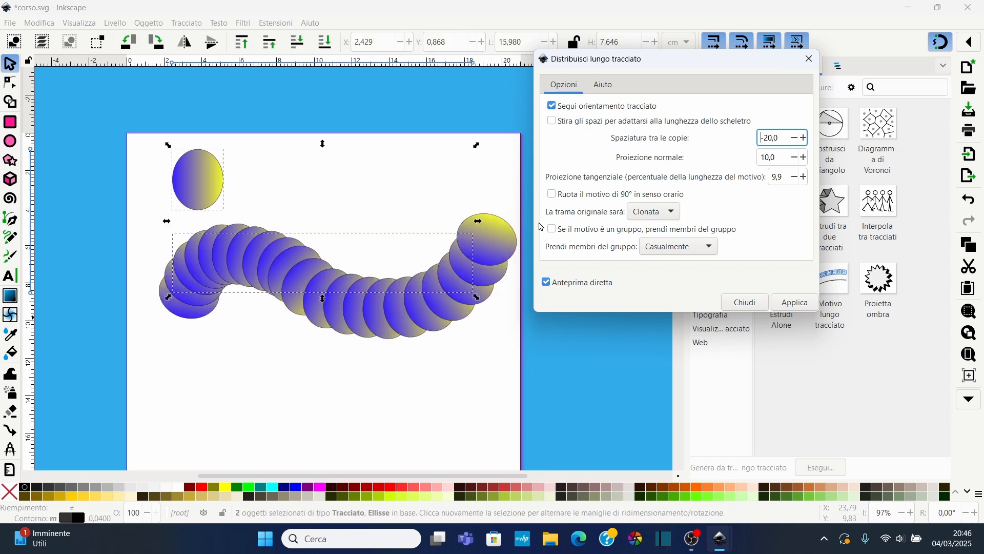
{"action": "left_click_drag", "start_coordinate": [784, 137], "coordinate": [680, 136]}
{"action": "type", "text": "-40"}
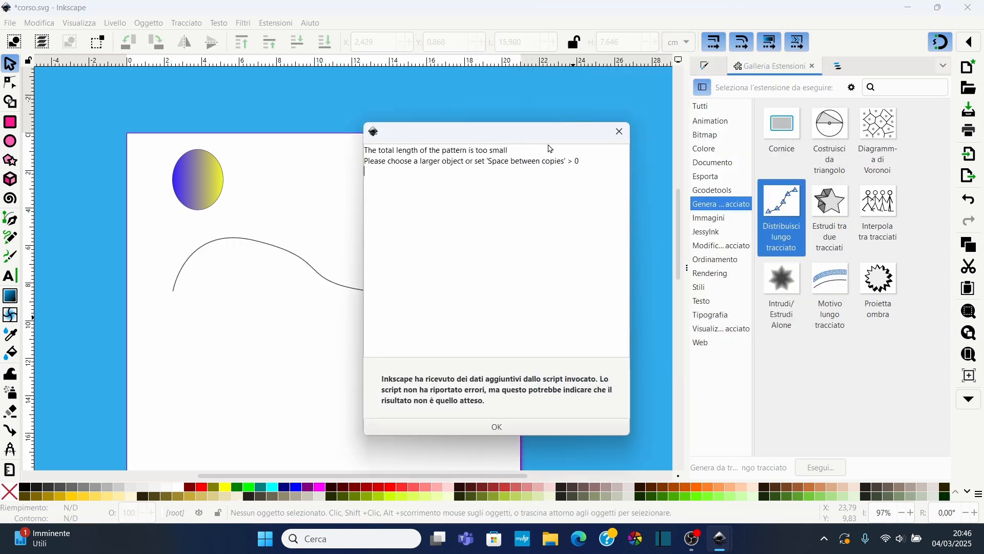
{"action": "left_click", "coordinate": [620, 137]}
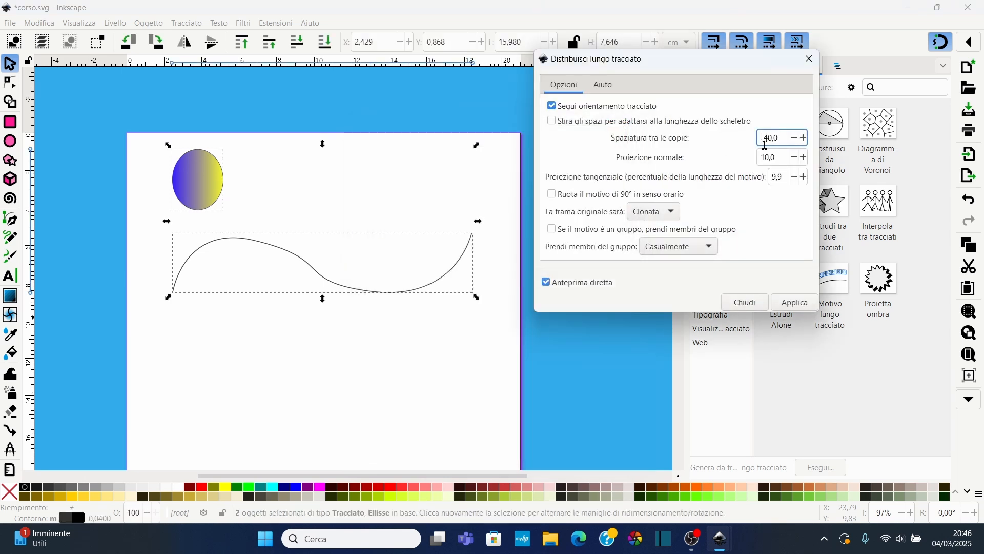
{"action": "key", "text": "BackSpace"}
{"action": "type", "text": "3"}
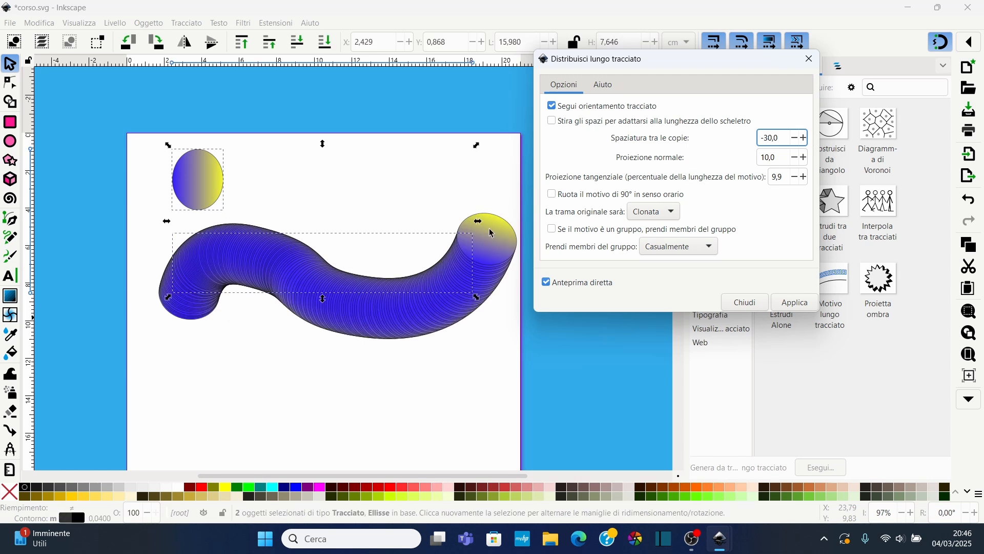
Set the normal offset to 0, apply the pattern along the path and close the dialog
{"action": "left_click", "coordinate": [766, 161]}
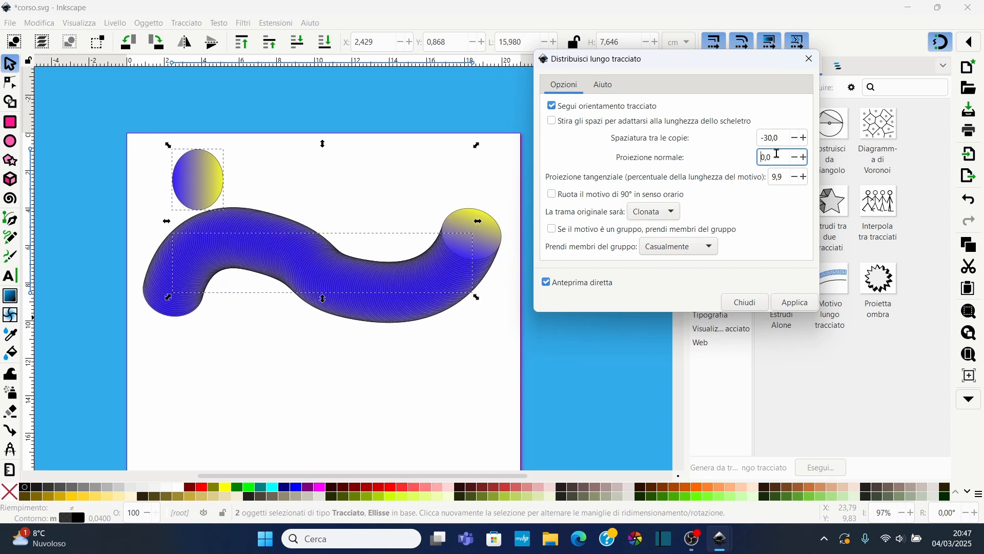
{"action": "left_click_drag", "start_coordinate": [777, 154], "coordinate": [708, 156]}
{"action": "type", "text": "20,0"}
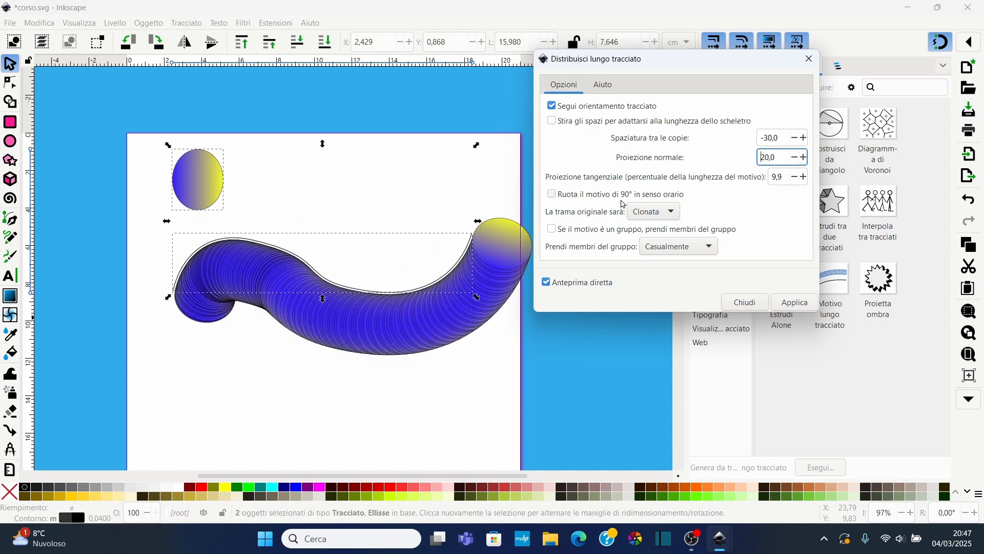
{"action": "left_click_drag", "start_coordinate": [783, 157], "coordinate": [669, 163]}
{"action": "key", "text": "BackSpace"}
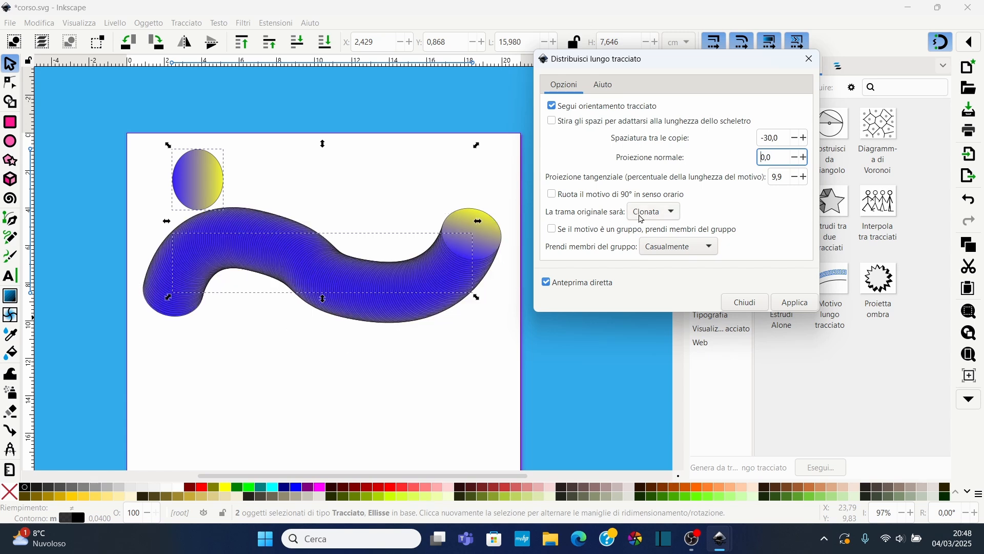
{"action": "left_click", "coordinate": [794, 302]}
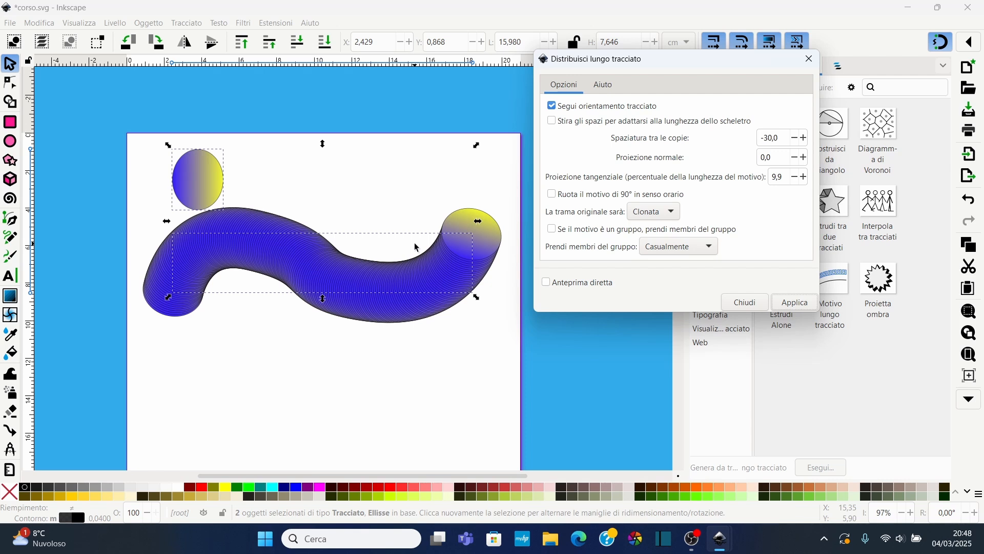
{"action": "left_click", "coordinate": [810, 59]}
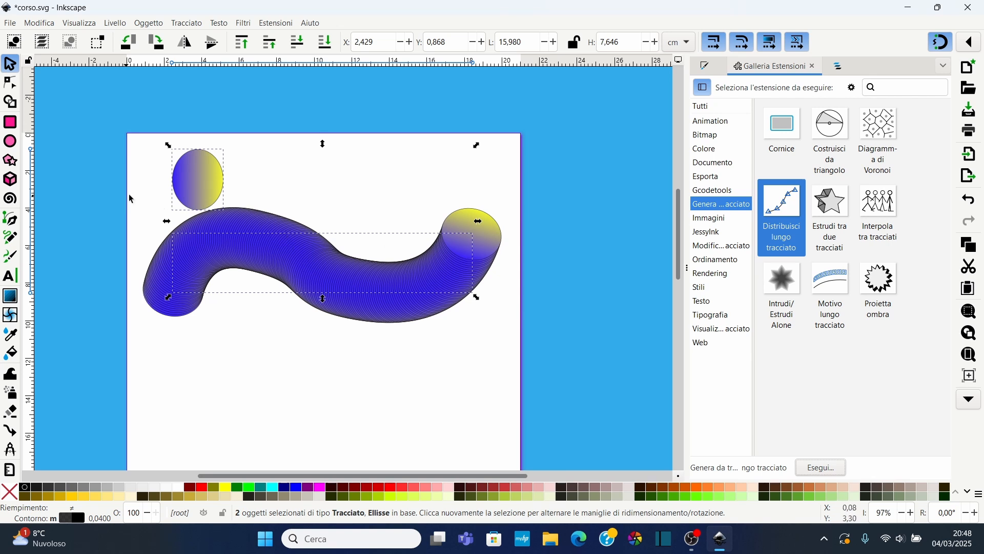
Select the original ellipse and fill it with red so its clones follow
{"action": "left_click", "coordinate": [248, 134]}
{"action": "left_click", "coordinate": [222, 191]}
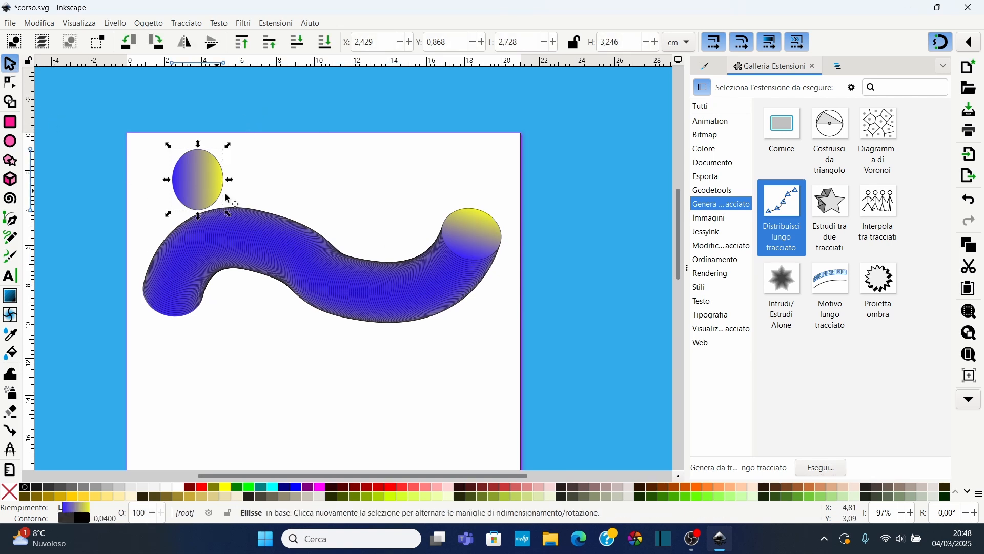
{"action": "left_click", "coordinate": [838, 65]}
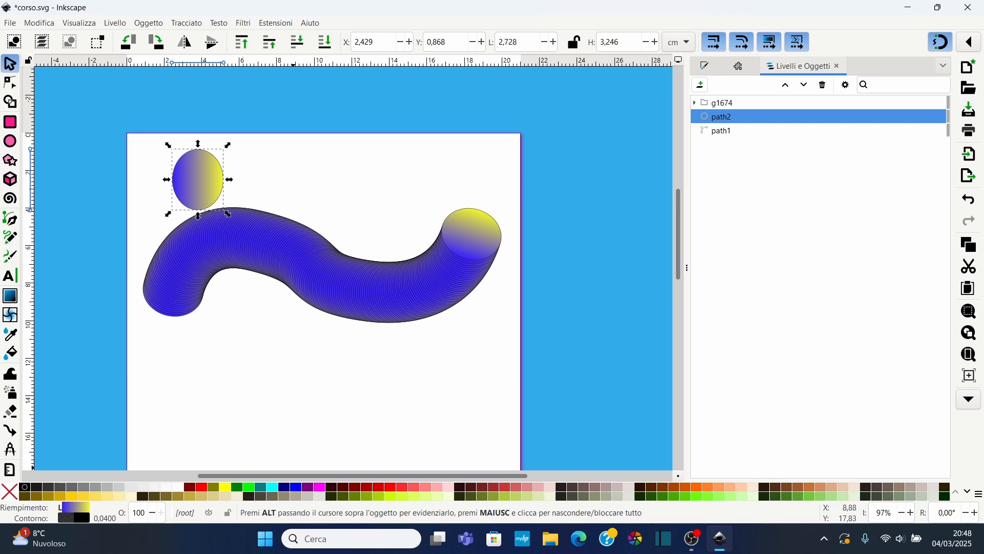
{"action": "left_click", "coordinate": [356, 487]}
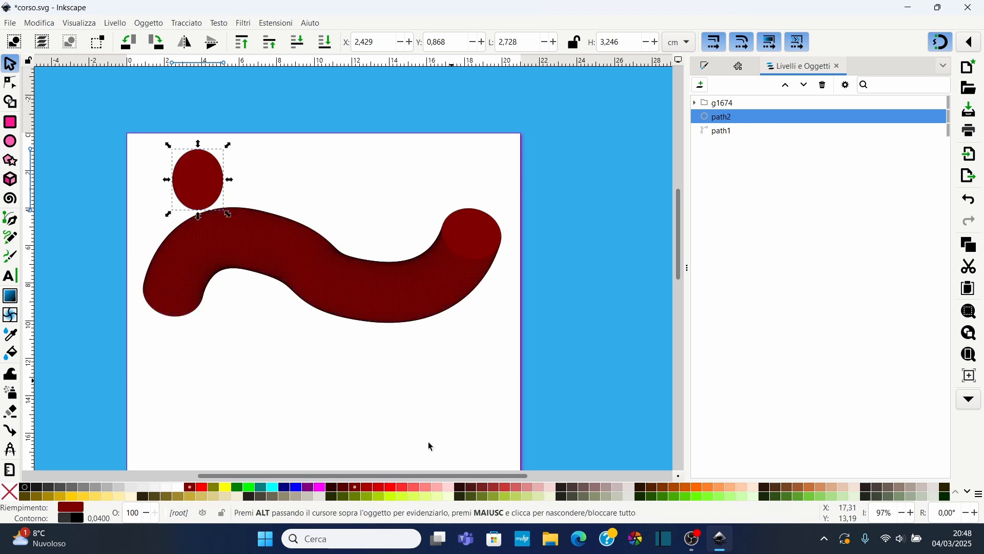
{"action": "left_click", "coordinate": [391, 490]}
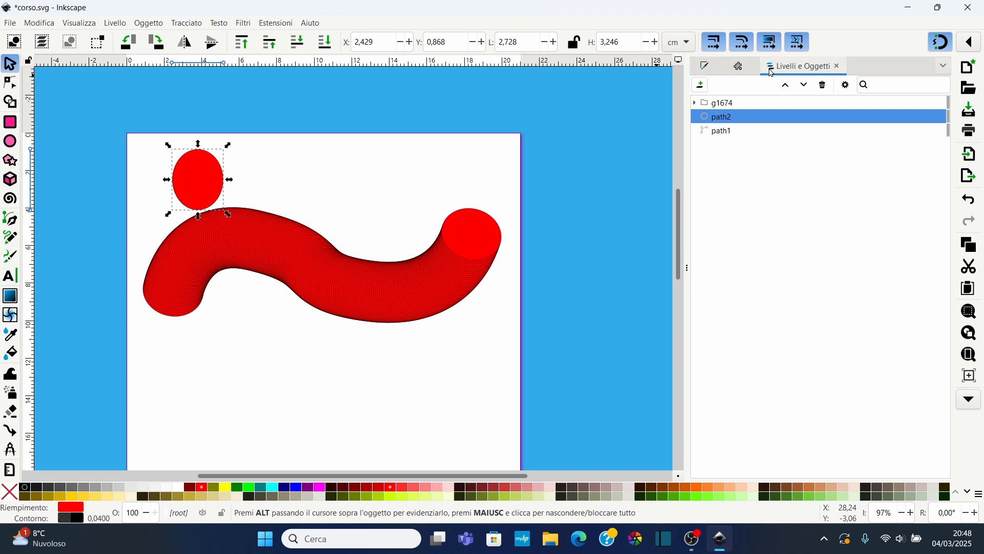
Give the ellipse a linear gradient from red to green (H 133, L 46, A 100)
{"action": "left_click", "coordinate": [740, 68]}
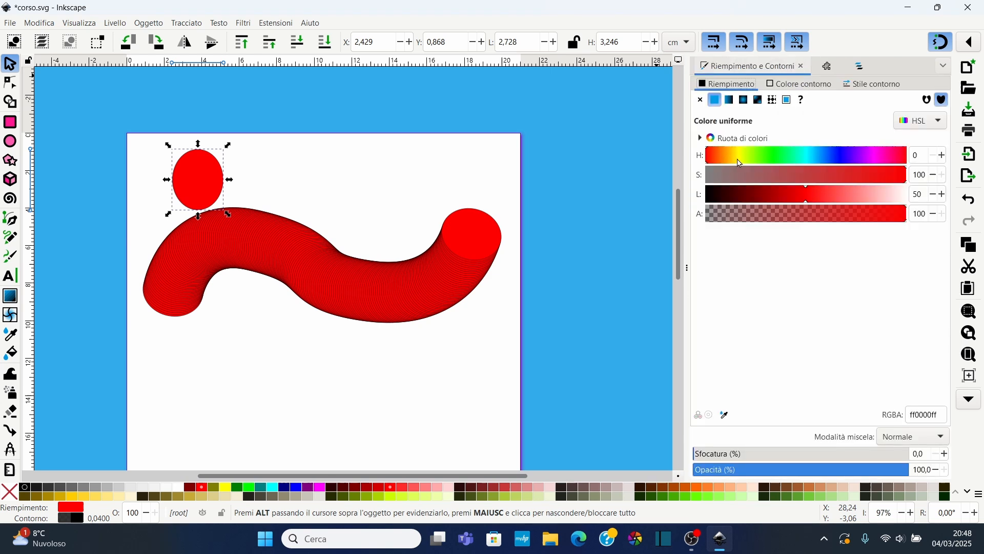
{"action": "left_click", "coordinate": [729, 100]}
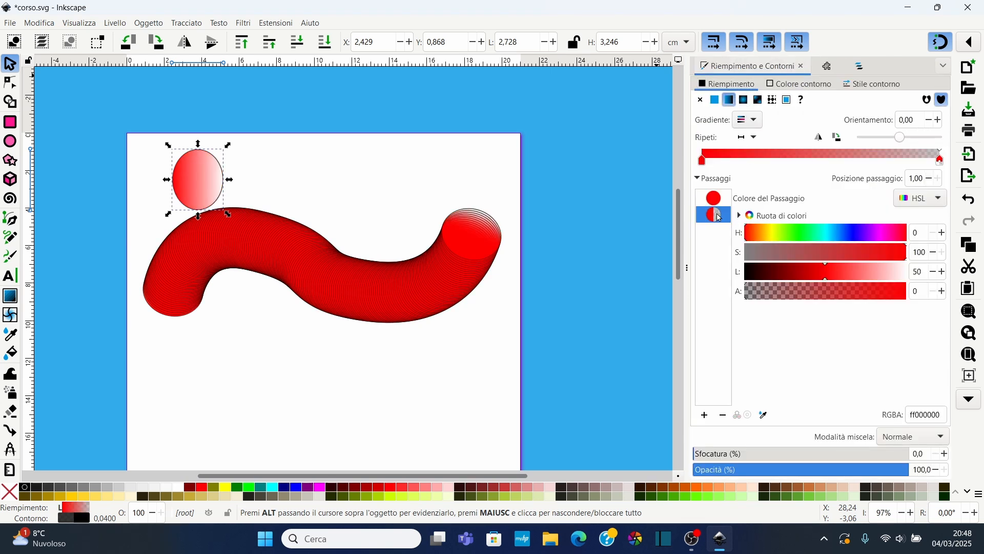
{"action": "left_click", "coordinate": [805, 230]}
{"action": "left_click", "coordinate": [818, 271]}
{"action": "left_click_drag", "start_coordinate": [871, 291], "coordinate": [926, 293]}
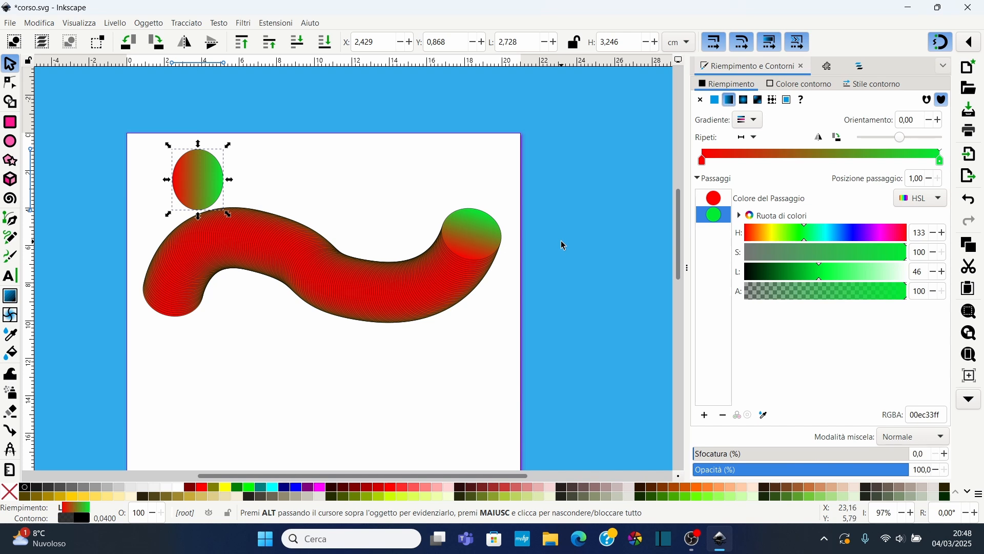
Draw a circle about 4.3 by 4.1 cm below the pattern on the page
{"action": "scroll", "coordinate": [561, 240], "scroll_direction": "down", "scroll_amount": 6}
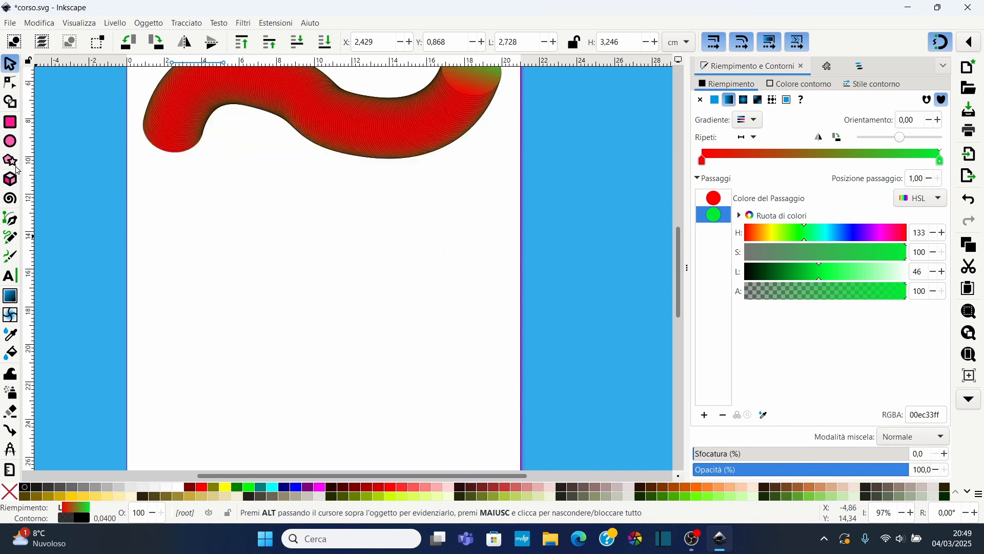
{"action": "left_click", "coordinate": [11, 161]}
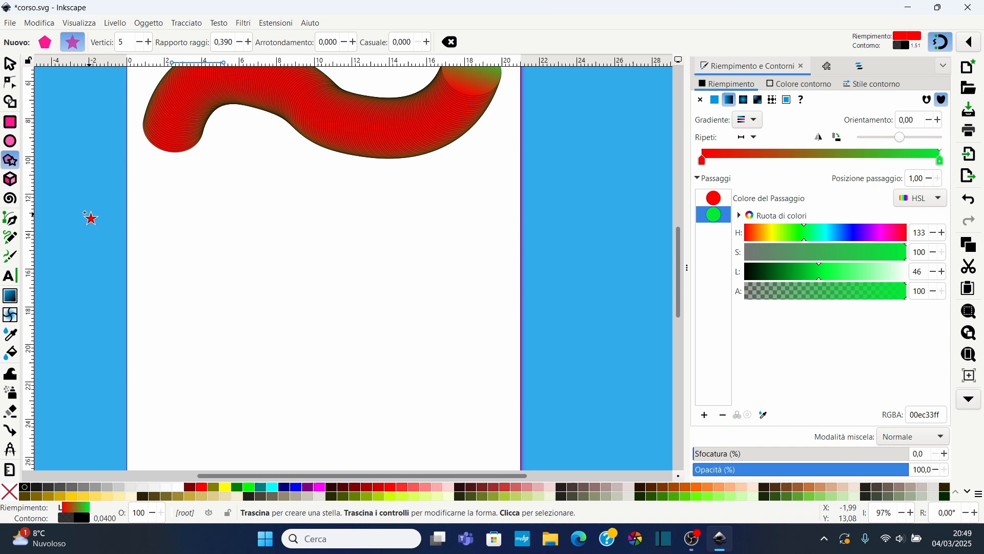
{"action": "left_click", "coordinate": [10, 142]}
{"action": "left_click_drag", "start_coordinate": [179, 268], "coordinate": [260, 346]}
Draw a five-pointed star about 4.7 cm wide to the right of the circle and nudge it into place
{"action": "left_click", "coordinate": [10, 161]}
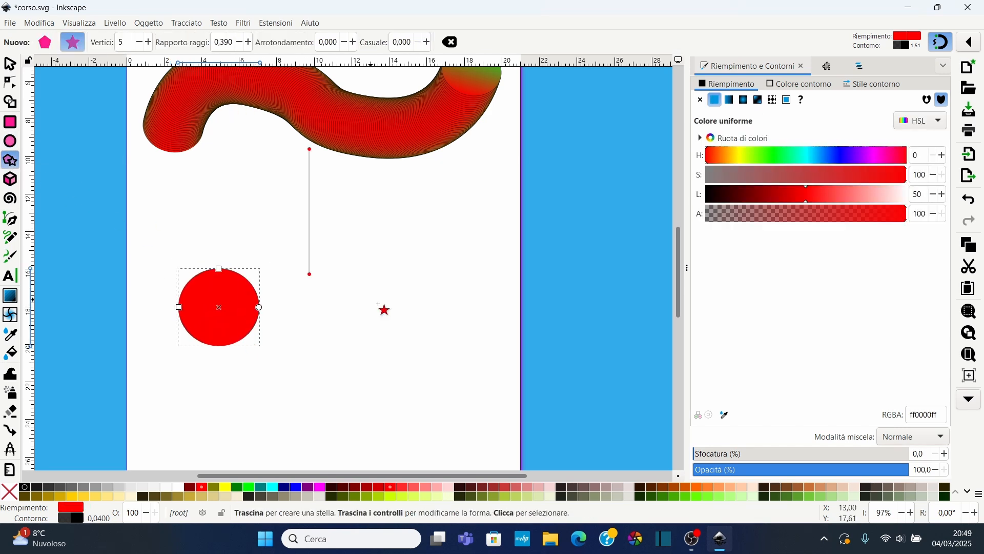
{"action": "left_click_drag", "start_coordinate": [368, 304], "coordinate": [401, 337]}
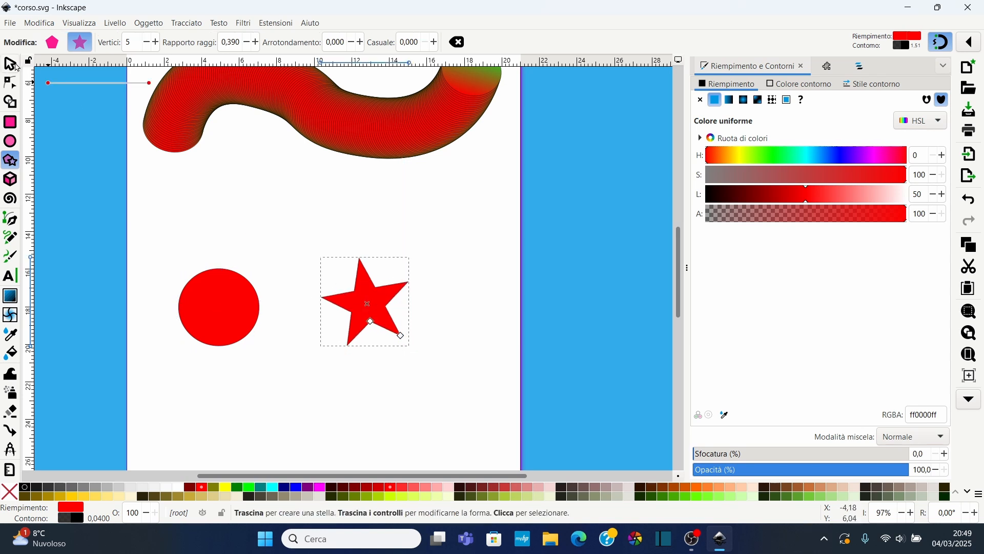
{"action": "left_click", "coordinate": [11, 65]}
{"action": "left_click_drag", "start_coordinate": [375, 305], "coordinate": [363, 311]}
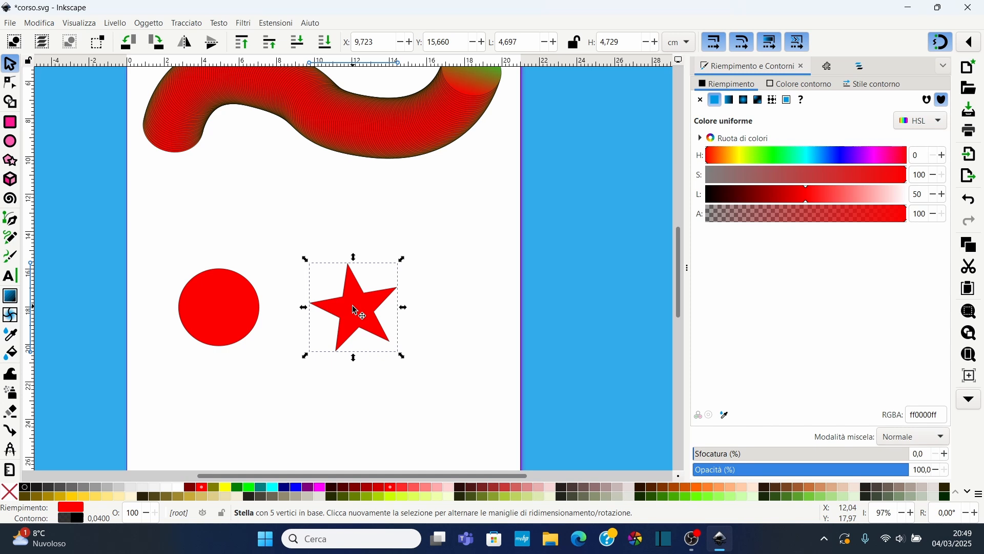
Fill the circle with cyan
{"action": "left_click", "coordinate": [258, 298]}
{"action": "left_click", "coordinate": [266, 491]}
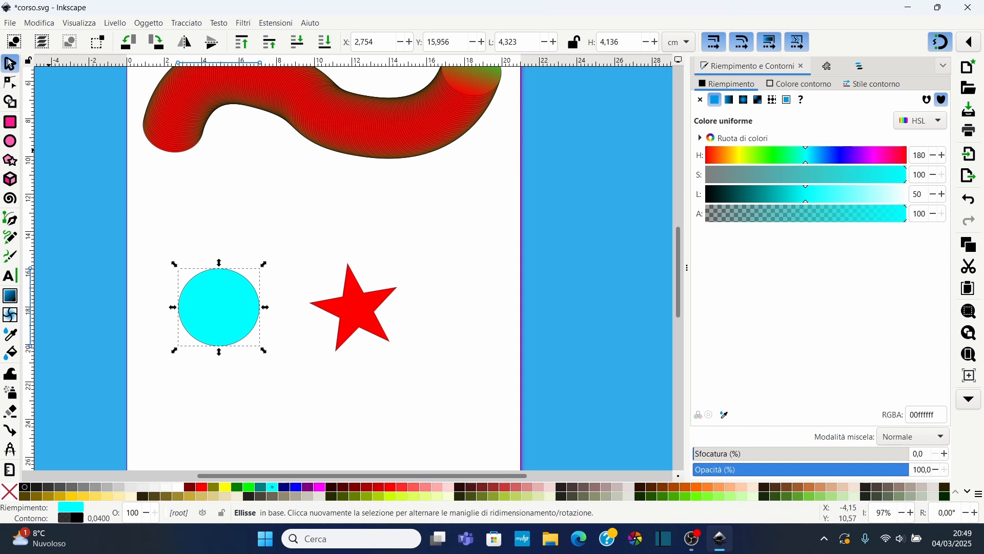
Try to interpolate between the selected circle and star with the Interpola tra tracciati extension
{"action": "left_click_drag", "start_coordinate": [163, 252], "coordinate": [434, 383]}
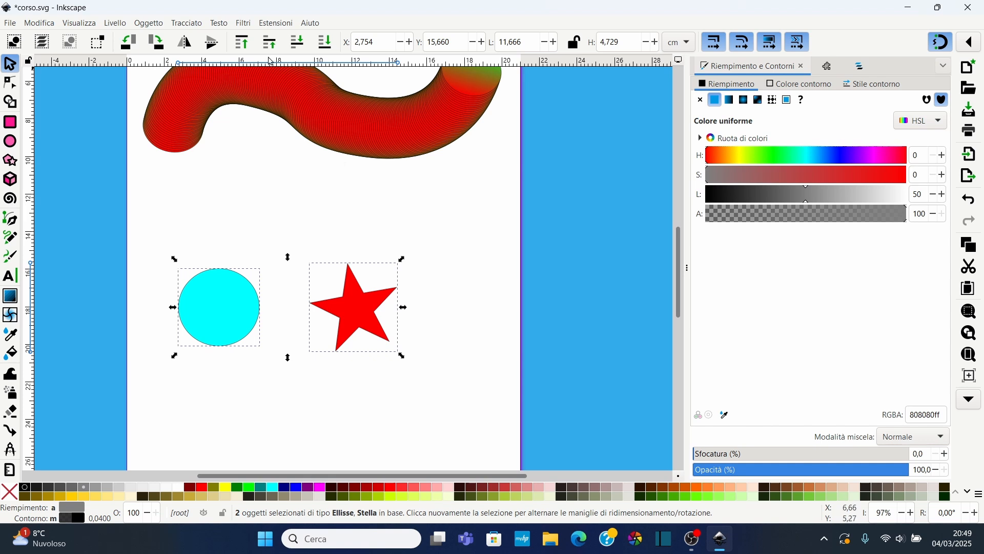
{"action": "left_click", "coordinate": [827, 66]}
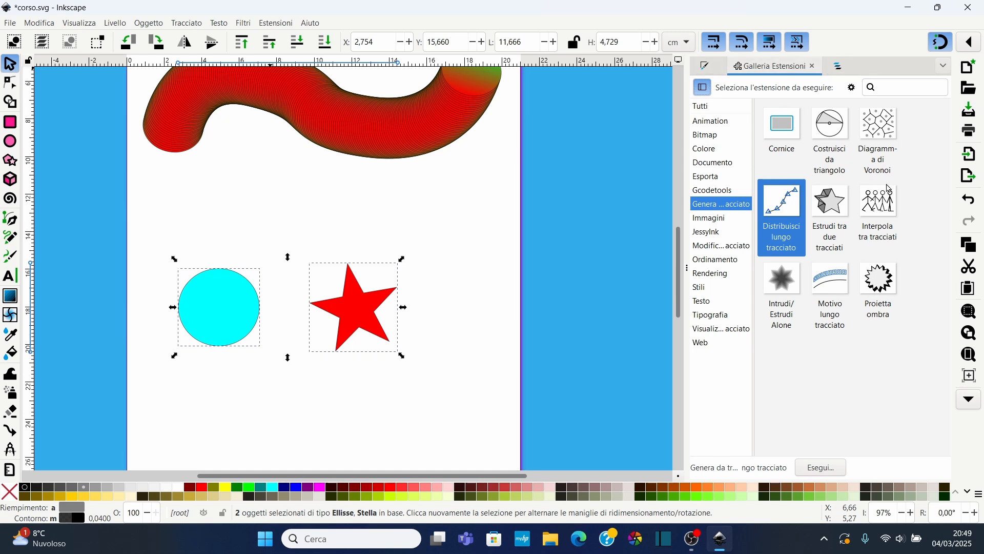
{"action": "left_click", "coordinate": [880, 210]}
{"action": "left_click", "coordinate": [822, 468]}
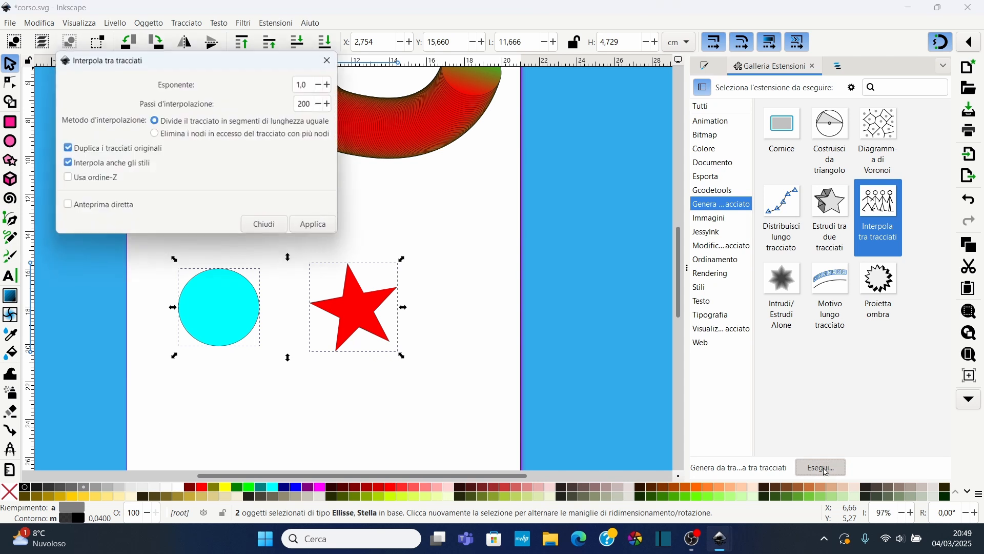
{"action": "left_click_drag", "start_coordinate": [180, 64], "coordinate": [582, 150]}
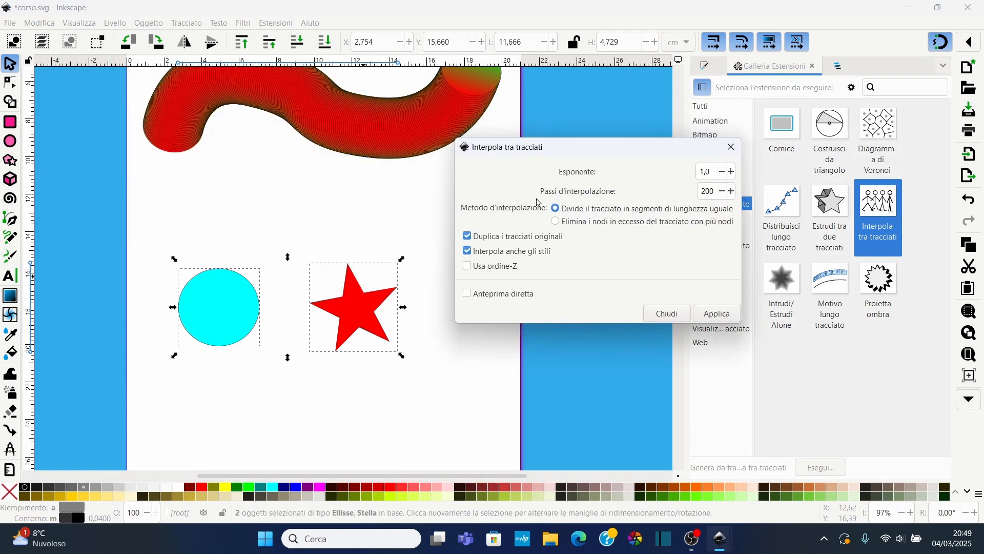
{"action": "left_click", "coordinate": [467, 293]}
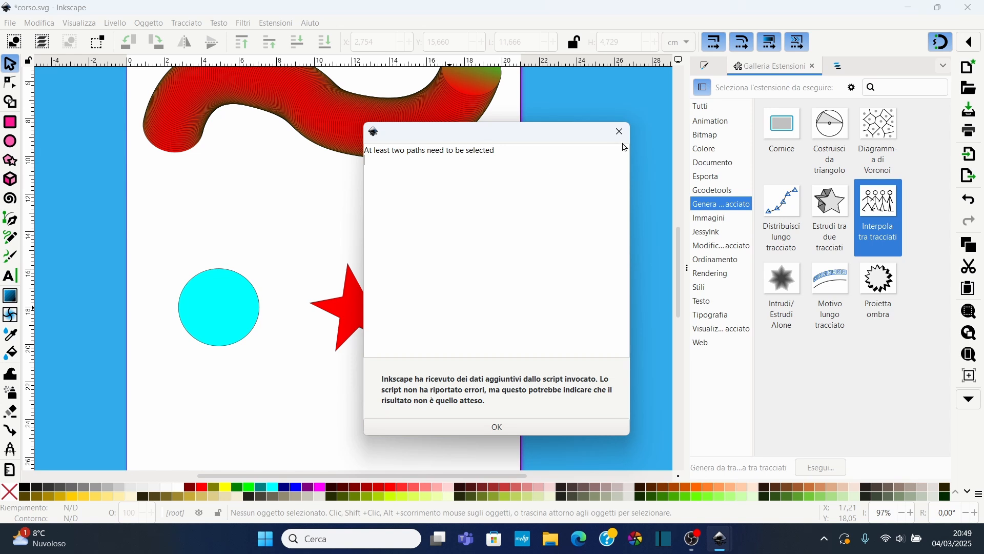
{"action": "left_click", "coordinate": [622, 134]}
{"action": "key", "text": "Escape"}
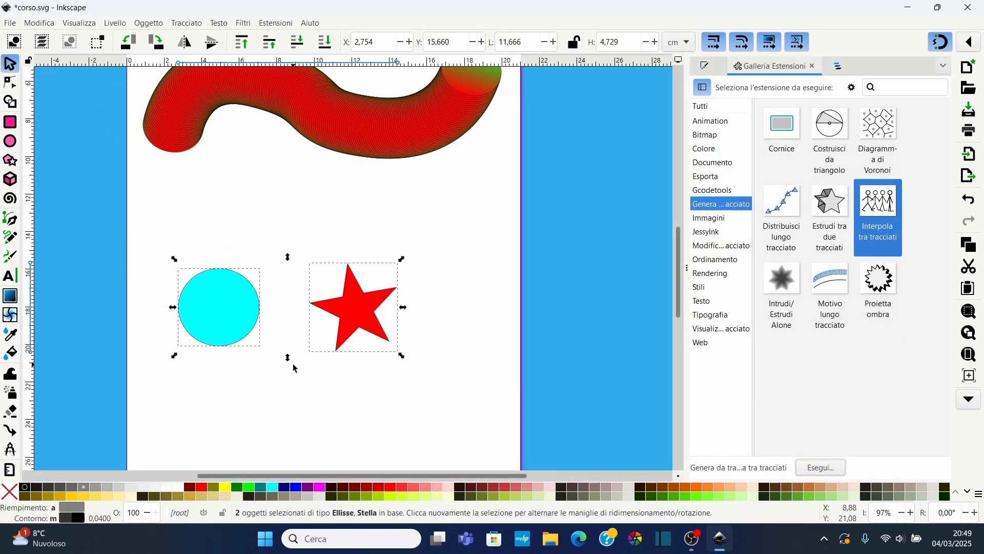
Convert the selected circle and star to paths
{"action": "left_click", "coordinate": [187, 23]}
{"action": "left_click", "coordinate": [221, 36]}
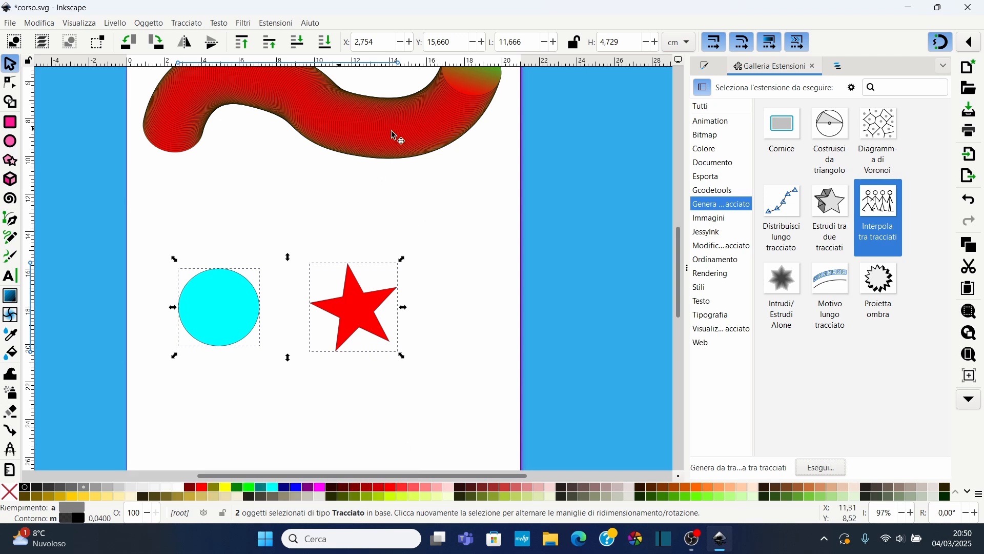
Run Interpola tra tracciati on the circle and star with live preview and 20 interpolation steps
{"action": "left_click", "coordinate": [825, 469]}
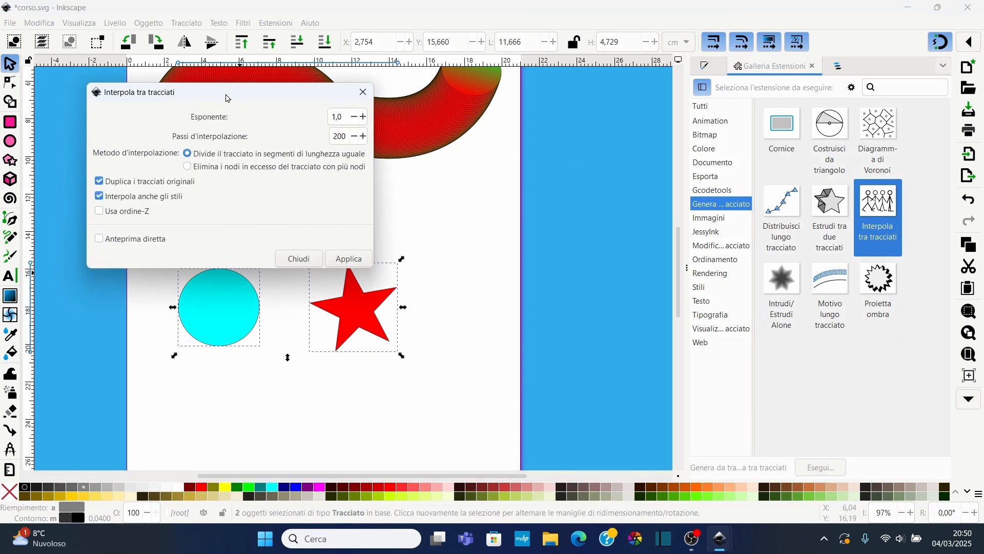
{"action": "left_click_drag", "start_coordinate": [226, 97], "coordinate": [630, 134]}
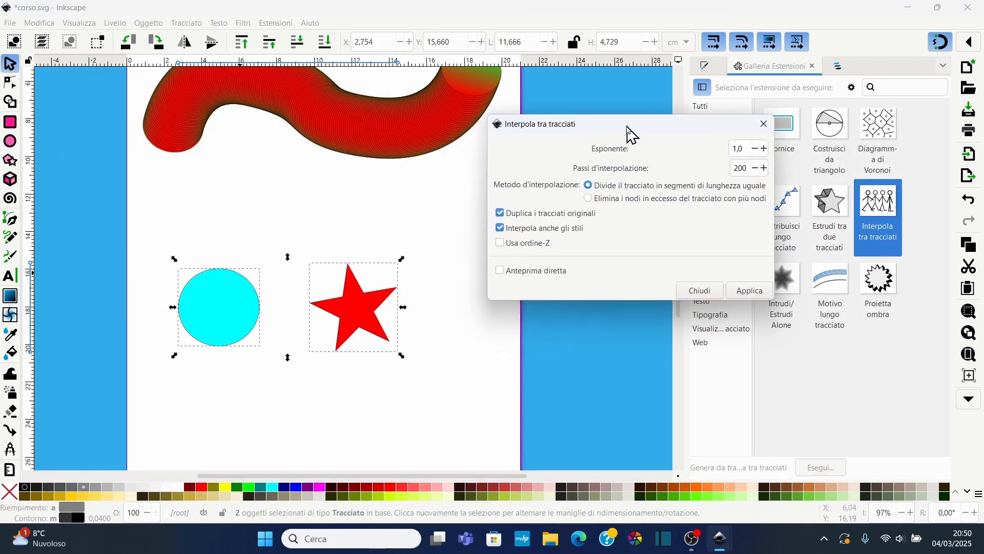
{"action": "left_click", "coordinate": [501, 271]}
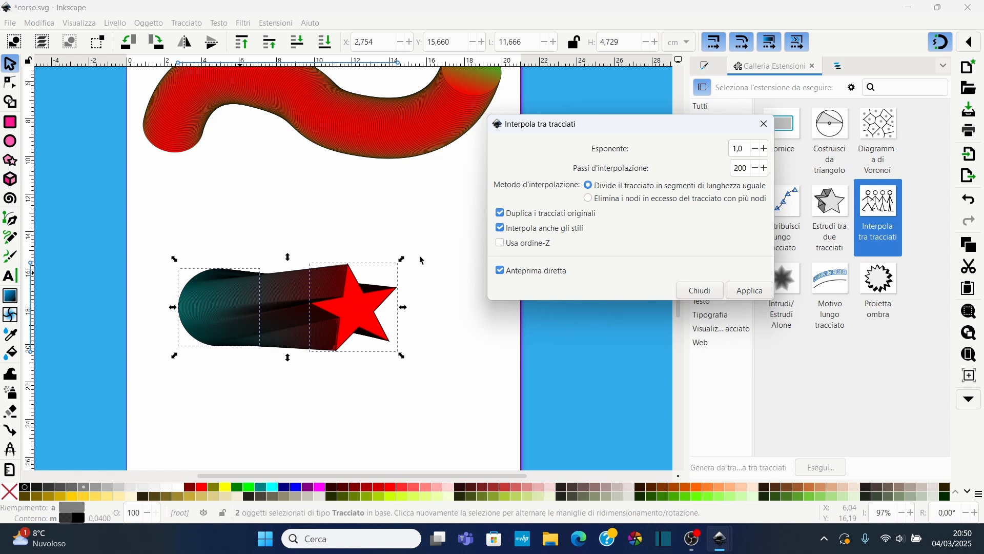
{"action": "double_click", "coordinate": [744, 168]}
{"action": "type", "text": "1"}
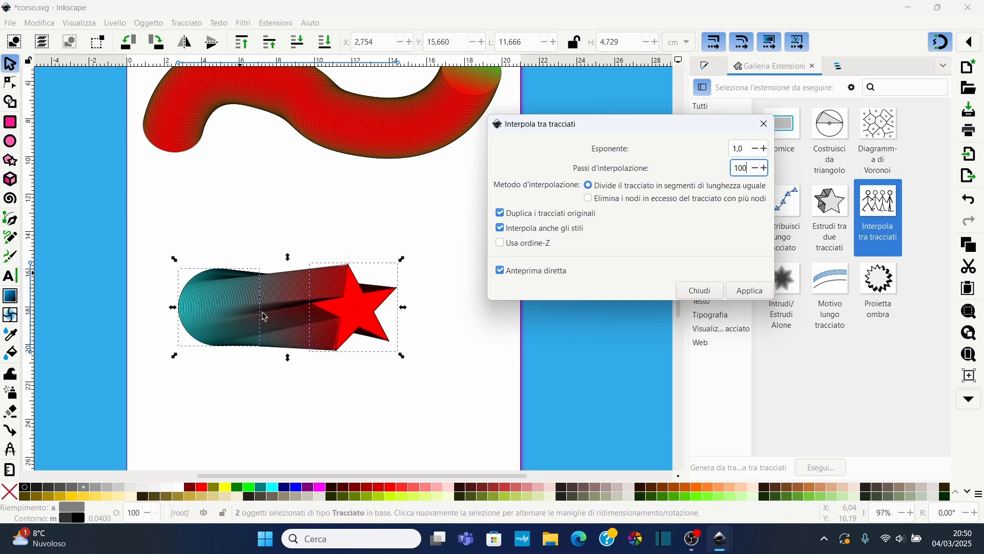
{"action": "double_click", "coordinate": [750, 168]}
{"action": "type", "text": "10"}
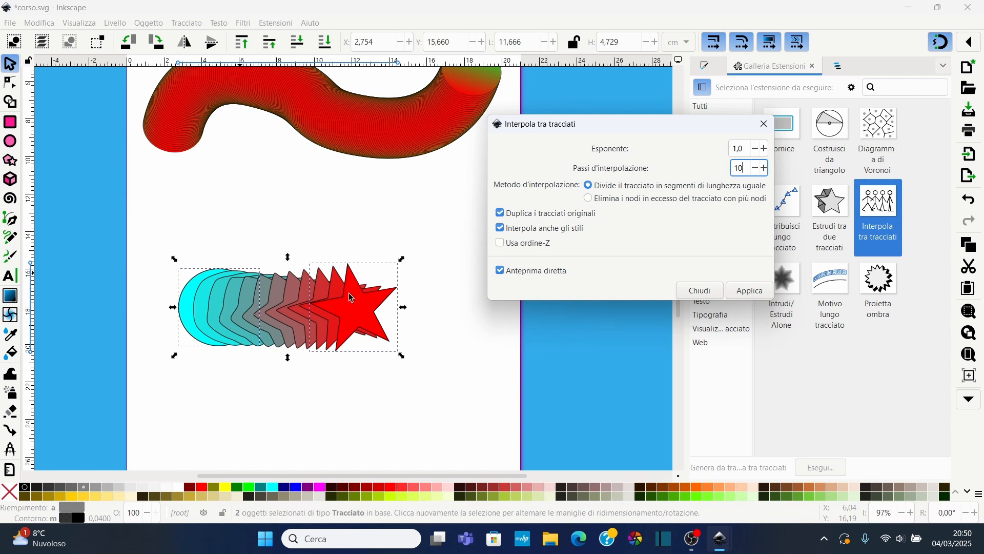
{"action": "left_click_drag", "start_coordinate": [748, 168], "coordinate": [695, 174]}
{"action": "type", "text": "20"}
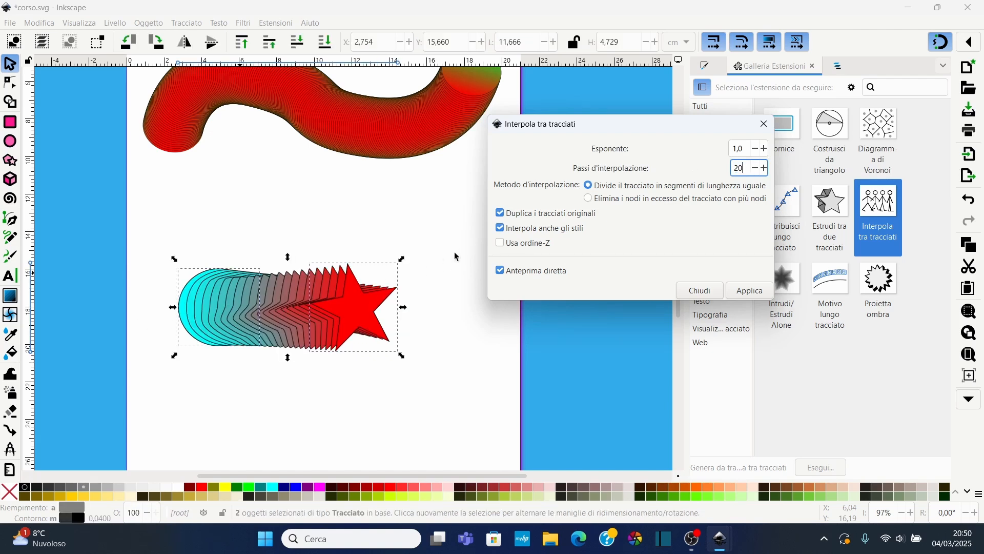
Set the interpolation exponent to 0.5 with style interpolation enabled, apply it and close the dialog
{"action": "left_click", "coordinate": [501, 228]}
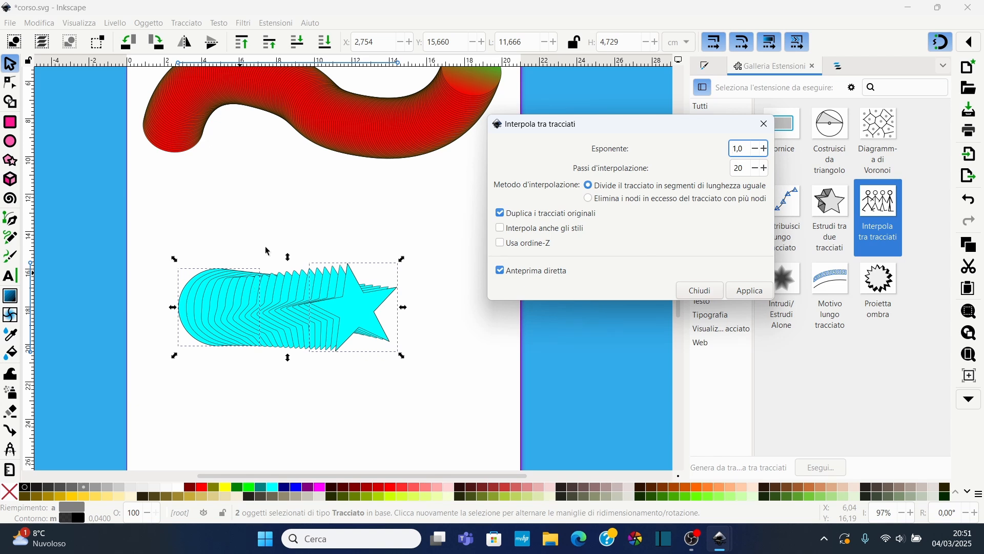
{"action": "double_click", "coordinate": [747, 146]}
{"action": "type", "text": "10"}
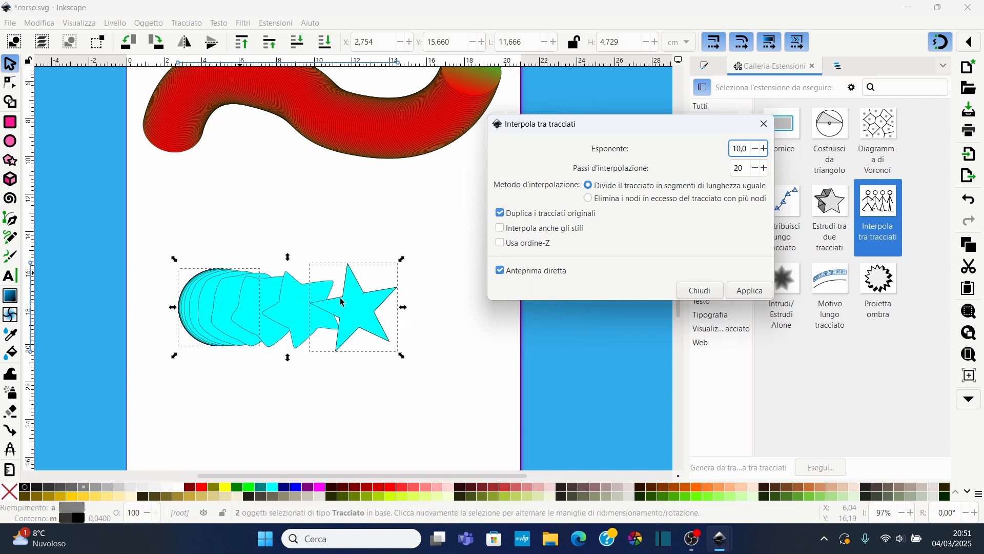
{"action": "double_click", "coordinate": [744, 148]}
{"action": "type", "text": "-"}
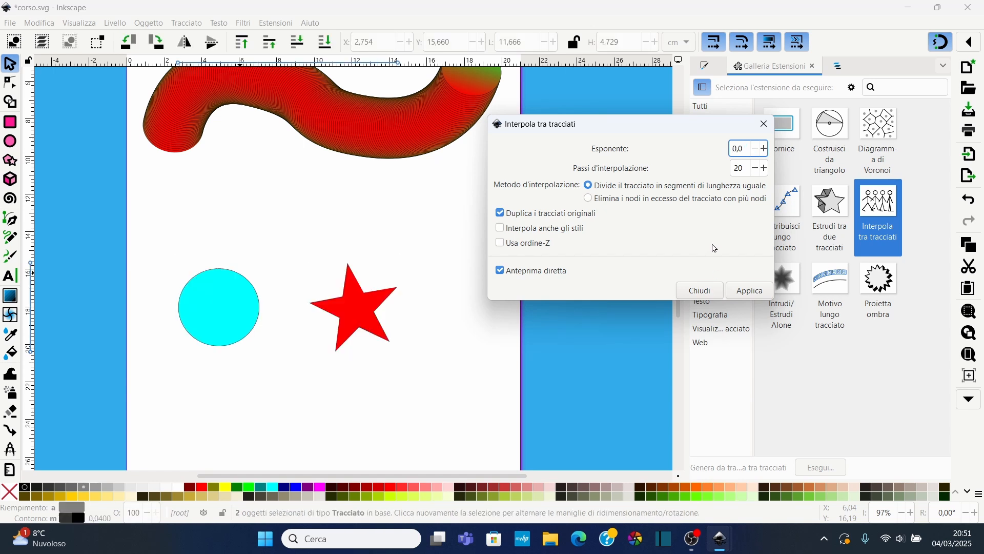
{"action": "type", "text": "0"}
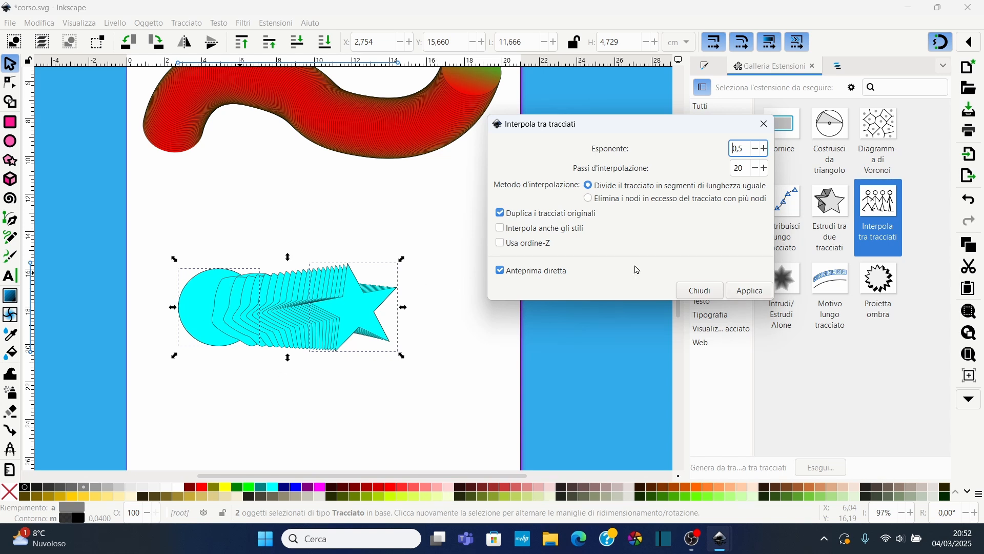
{"action": "left_click", "coordinate": [499, 227]}
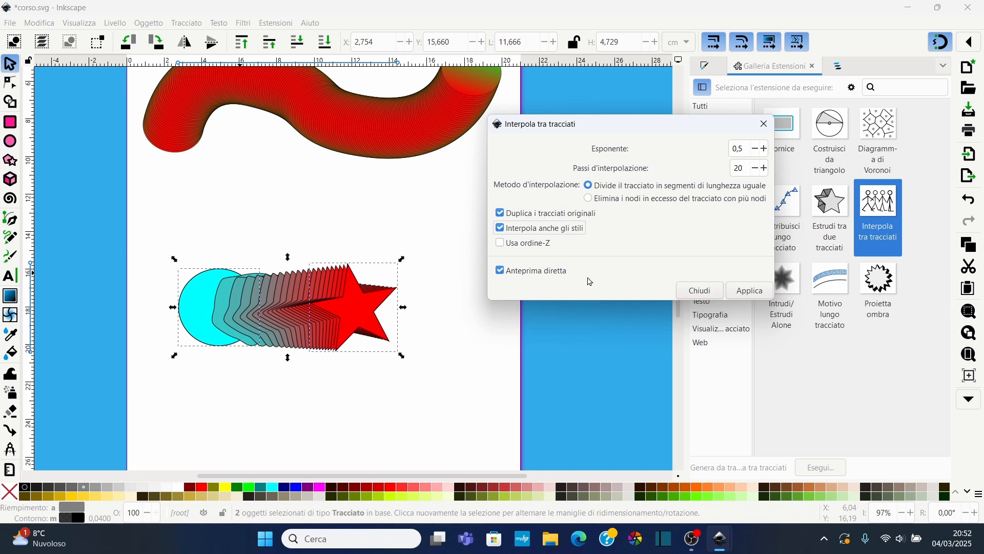
{"action": "left_click", "coordinate": [738, 298]}
{"action": "left_click", "coordinate": [764, 124]}
Write the text BOLOGNA below the interpolated shapes
{"action": "scroll", "coordinate": [249, 305], "scroll_direction": "down", "scroll_amount": 5}
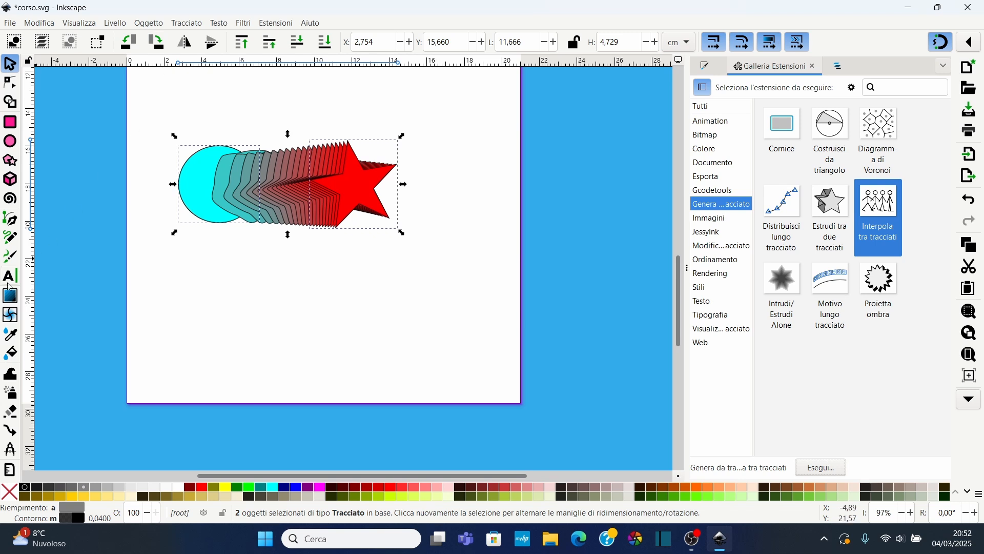
{"action": "key", "text": "t"}
{"action": "left_click", "coordinate": [218, 315]}
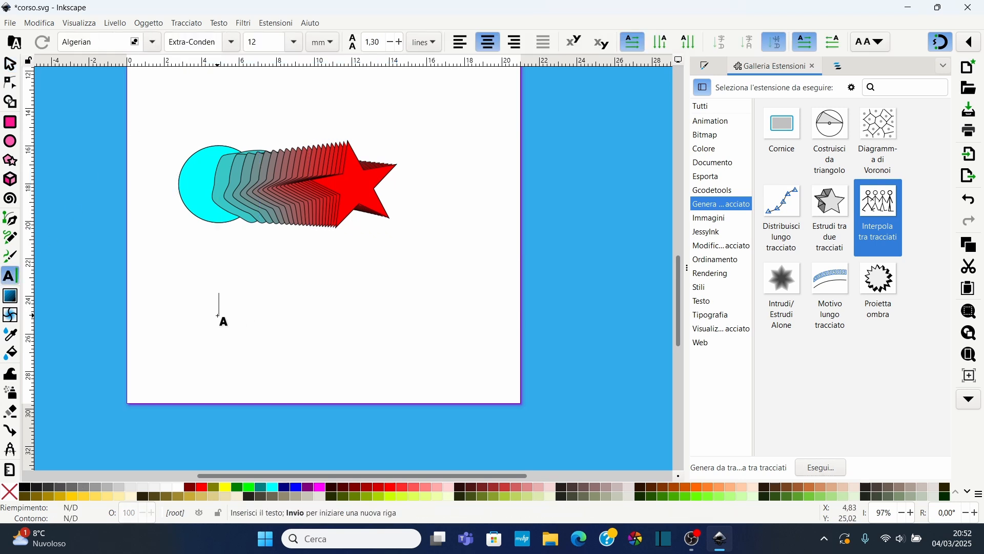
{"action": "type", "text": "B"}
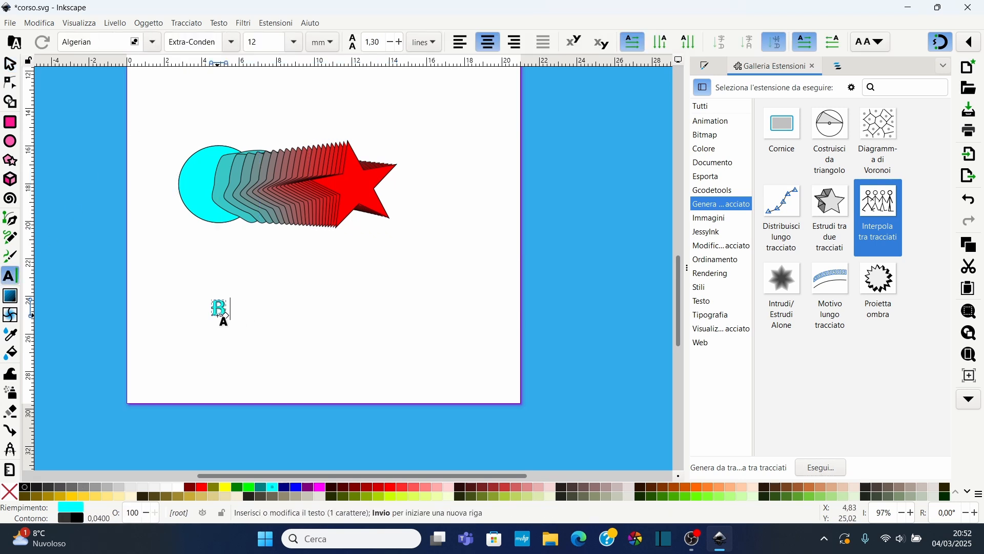
{"action": "type", "text": "OLOGNA"}
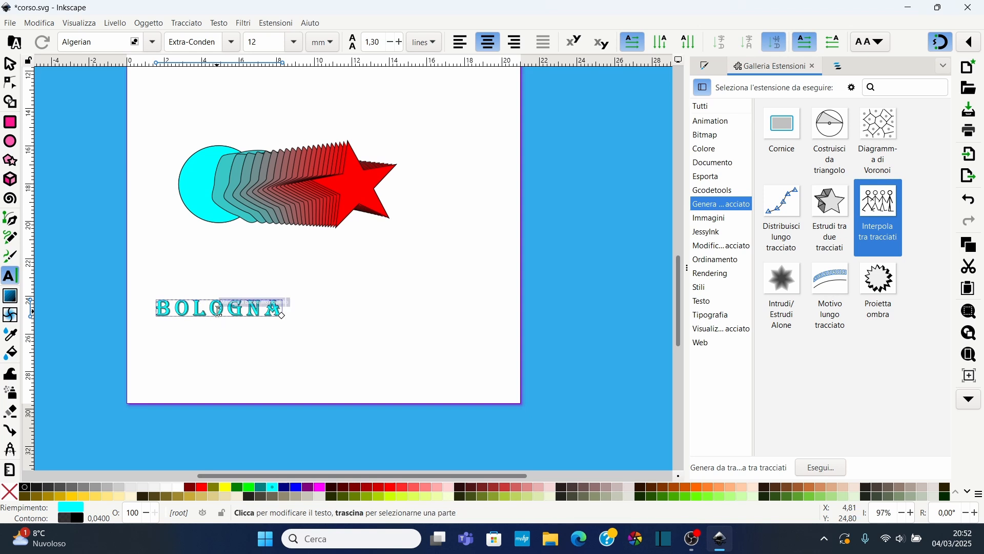
Fill the BOLOGNA text with yellow and move it to the right
{"action": "key", "text": "F1"}
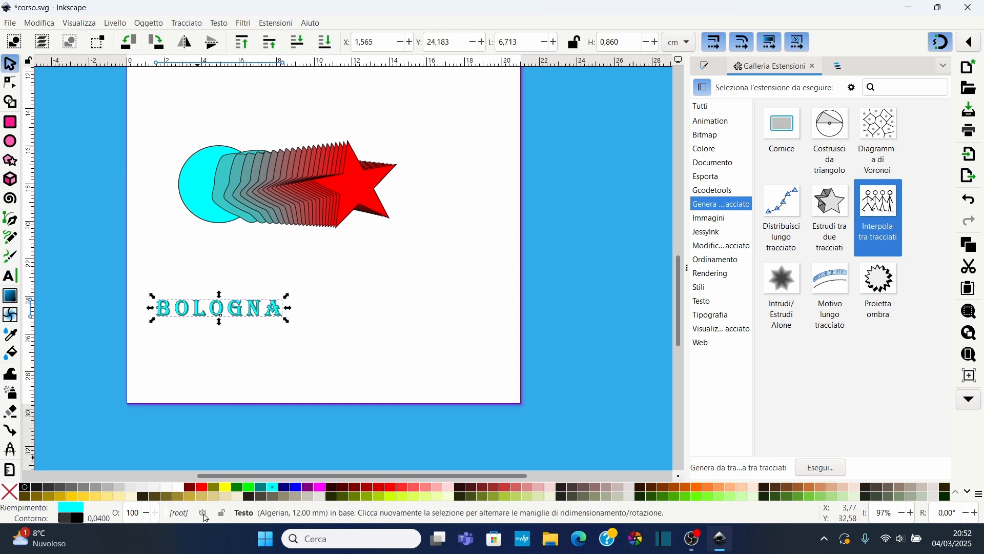
{"action": "left_click", "coordinate": [224, 496]}
{"action": "left_click_drag", "start_coordinate": [220, 311], "coordinate": [309, 300]}
Convert the BOLOGNA text to a path
{"action": "scroll", "coordinate": [329, 307], "scroll_direction": "up", "scroll_amount": 2}
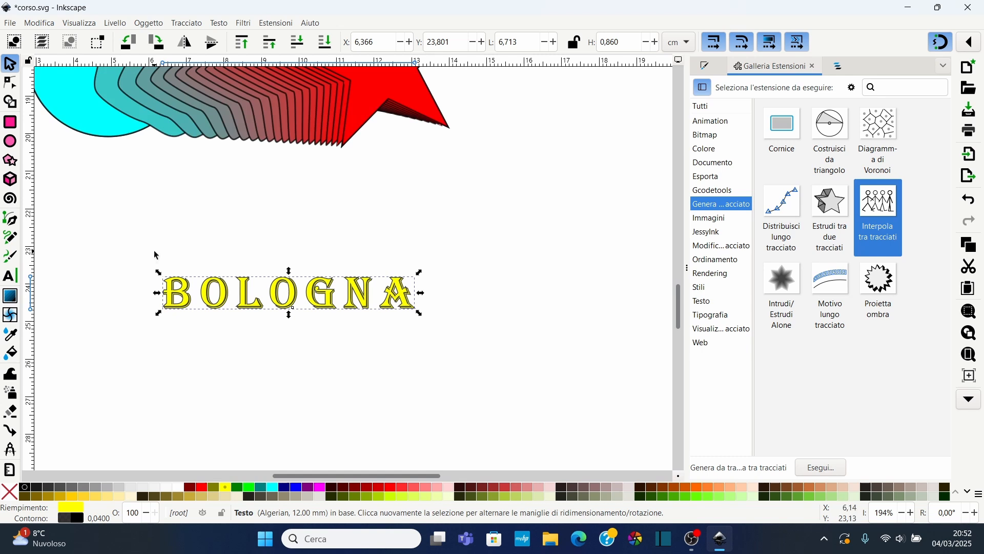
{"action": "left_click_drag", "start_coordinate": [140, 242], "coordinate": [567, 345]}
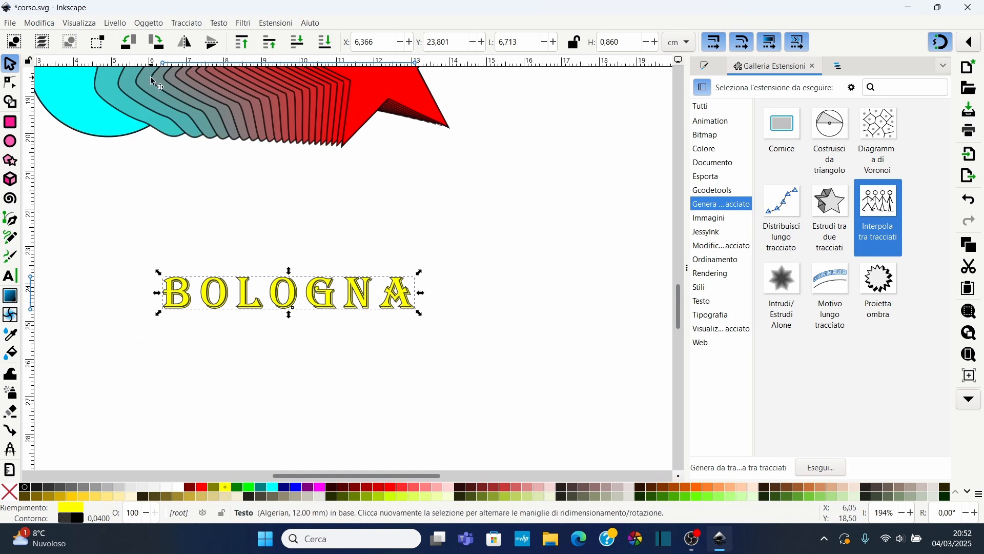
{"action": "left_click", "coordinate": [190, 23]}
{"action": "left_click", "coordinate": [215, 36]}
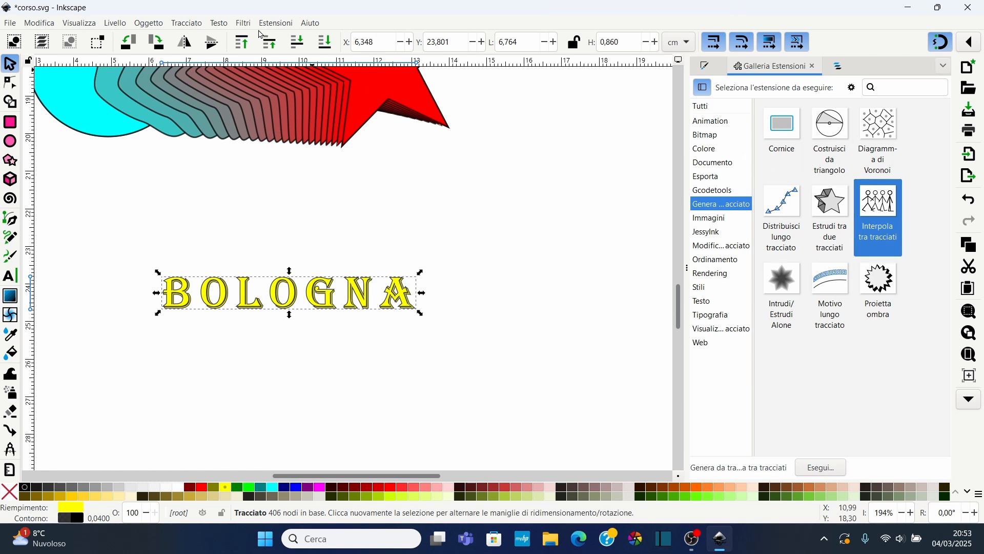
Apply the Proietta ombra extension to the text with length 5, angle 45 and shadow filled with the stroke colour
{"action": "left_click", "coordinate": [280, 23]}
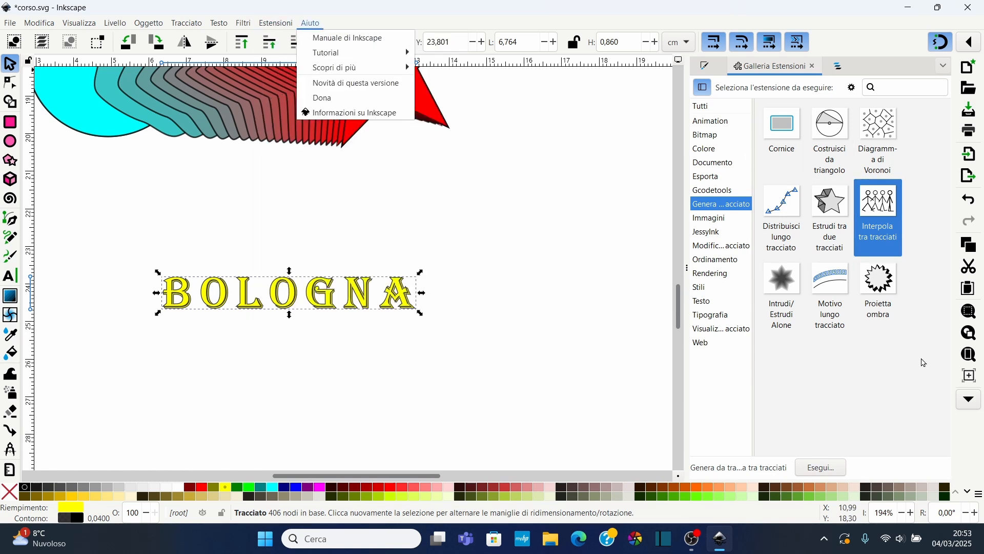
{"action": "left_click", "coordinate": [879, 290]}
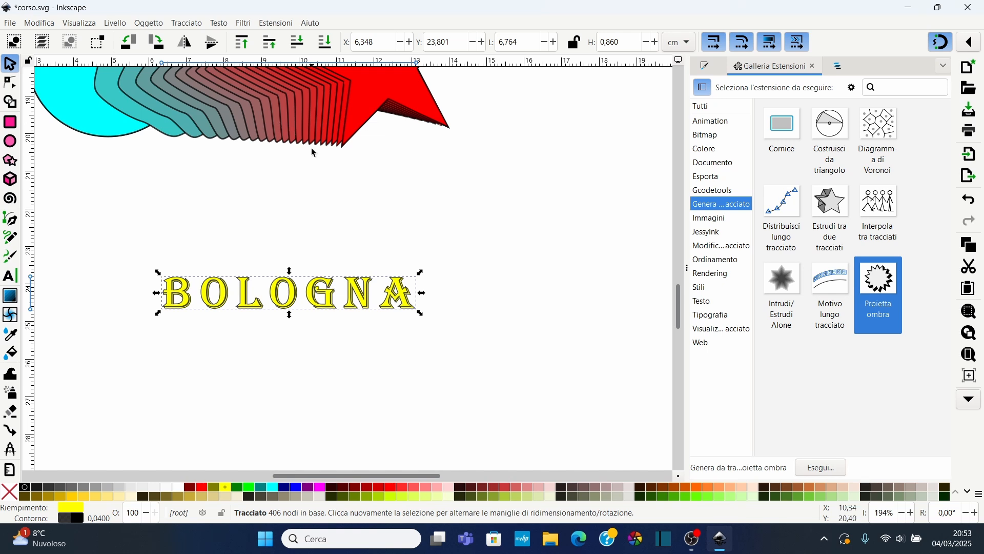
{"action": "double_click", "coordinate": [875, 307]}
{"action": "left_click_drag", "start_coordinate": [249, 106], "coordinate": [619, 126]}
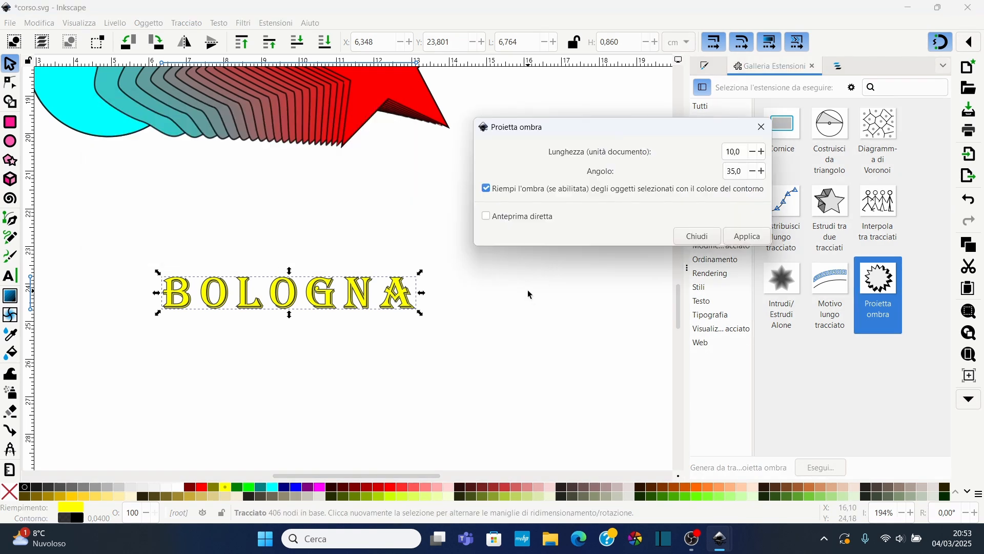
{"action": "left_click", "coordinate": [486, 216]}
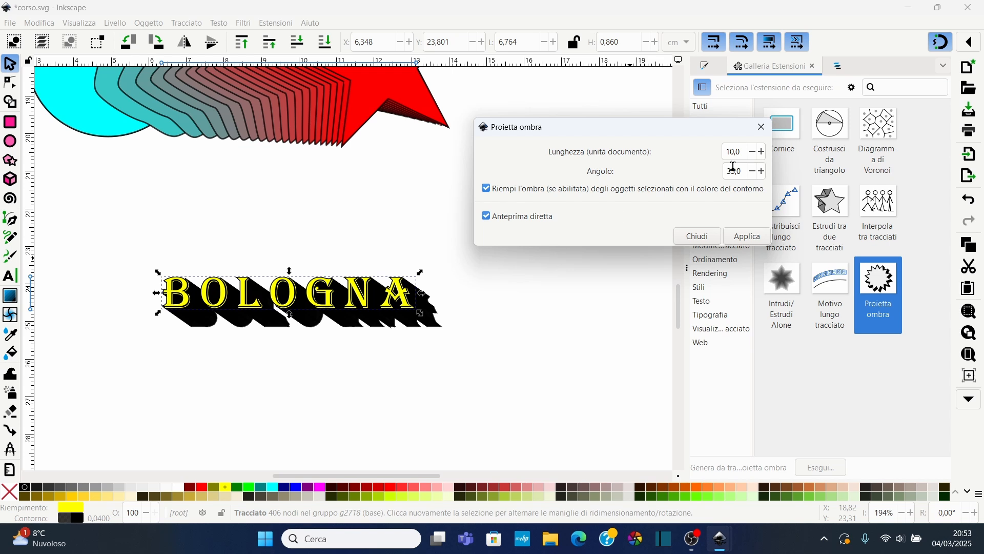
{"action": "double_click", "coordinate": [741, 152]}
{"action": "type", "text": "5"}
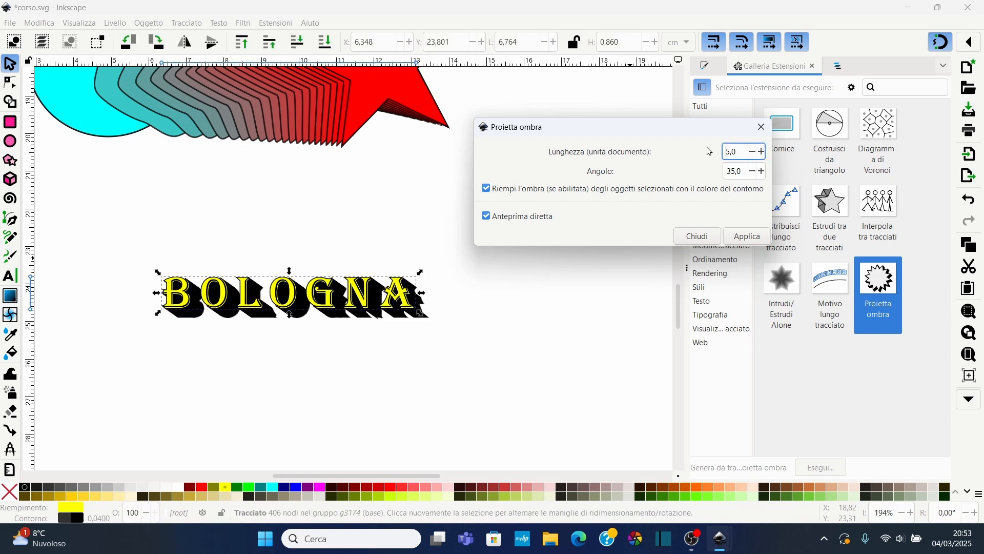
{"action": "key", "text": "Tab"}
{"action": "type", "text": "45"}
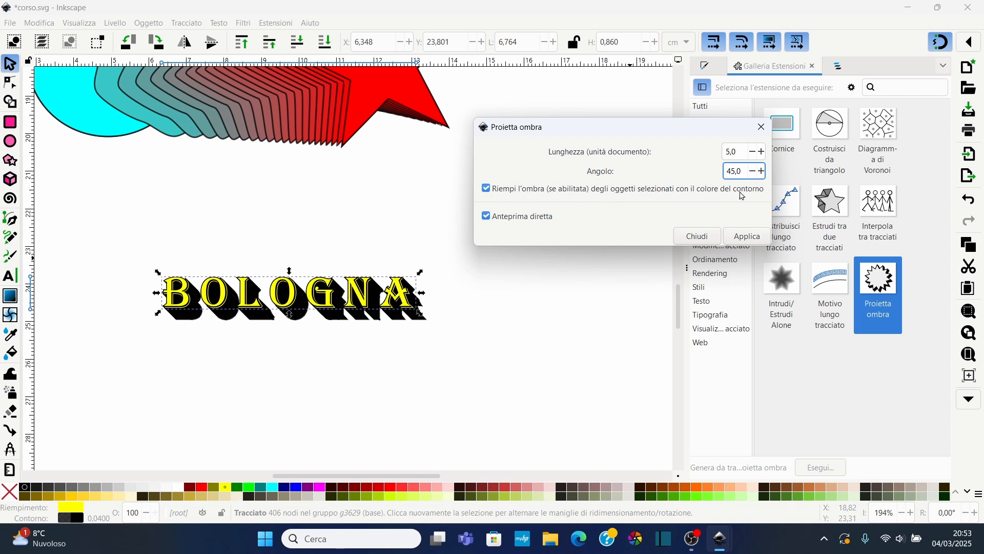
{"action": "left_click", "coordinate": [487, 190]}
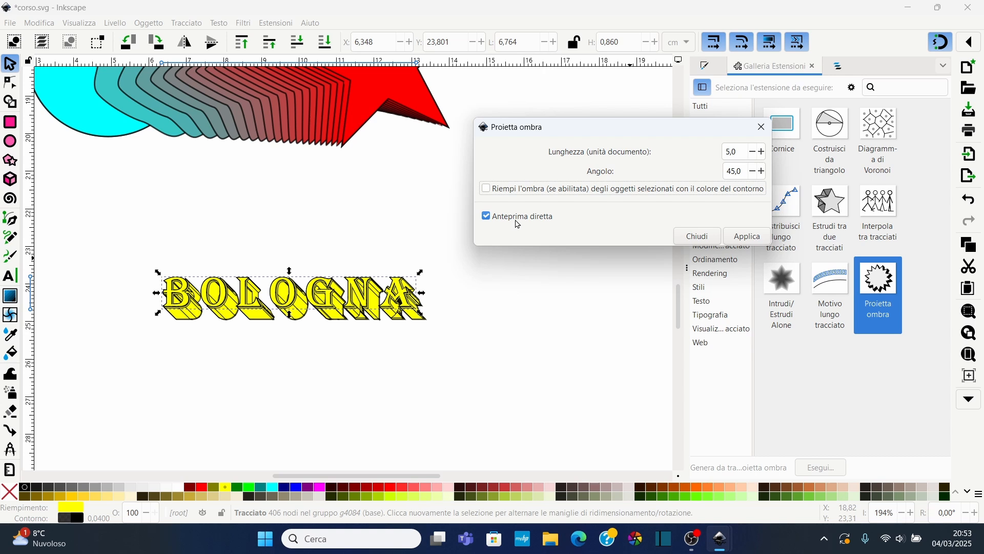
{"action": "left_click", "coordinate": [486, 188]}
{"action": "left_click", "coordinate": [759, 240]}
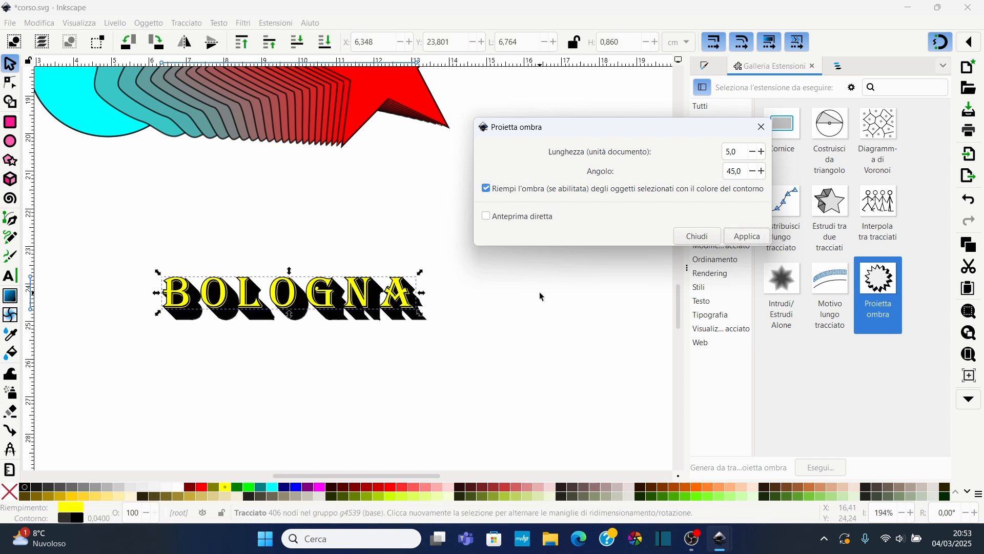
Close the Proietta ombra dialog, select the BOLOGNA text with its shadow and ungroup them
{"action": "left_click", "coordinate": [762, 127]}
{"action": "left_click", "coordinate": [230, 250]}
{"action": "left_click", "coordinate": [239, 287]}
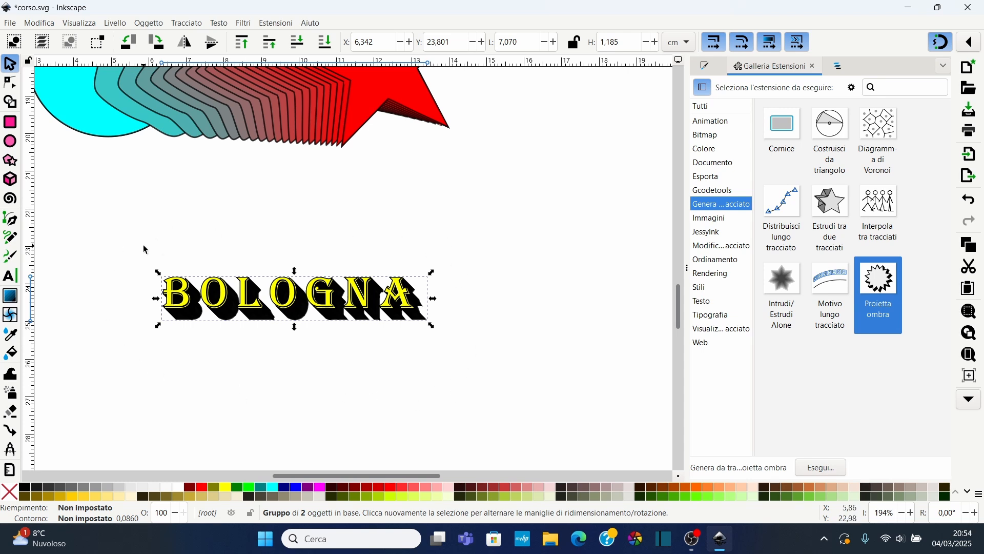
{"action": "left_click_drag", "start_coordinate": [146, 246], "coordinate": [508, 384]}
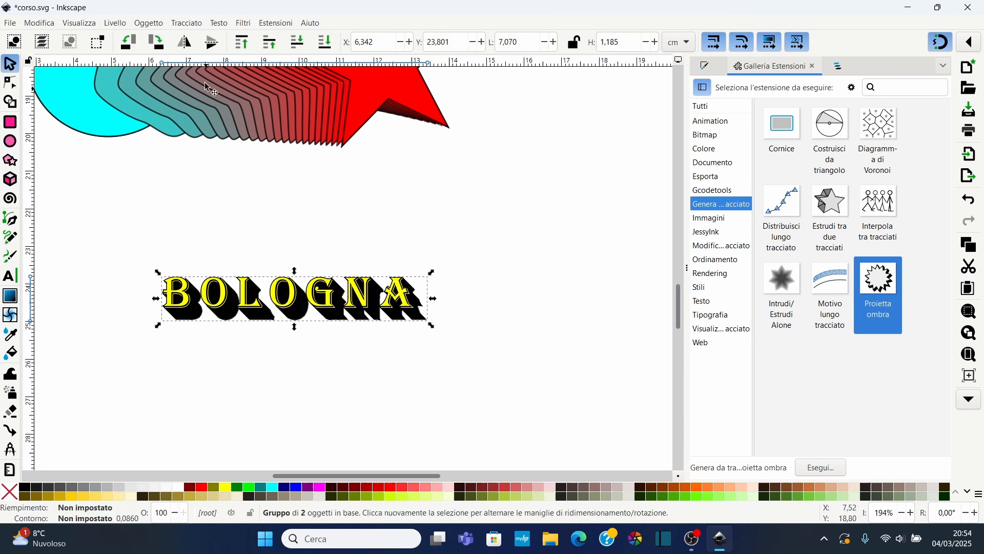
{"action": "left_click", "coordinate": [152, 27]}
{"action": "left_click", "coordinate": [177, 142]}
Move the yellow BOLOGNA text up, above its black shadow
{"action": "left_click", "coordinate": [364, 373]}
{"action": "left_click", "coordinate": [355, 295]}
{"action": "left_click_drag", "start_coordinate": [355, 294], "coordinate": [370, 243]}
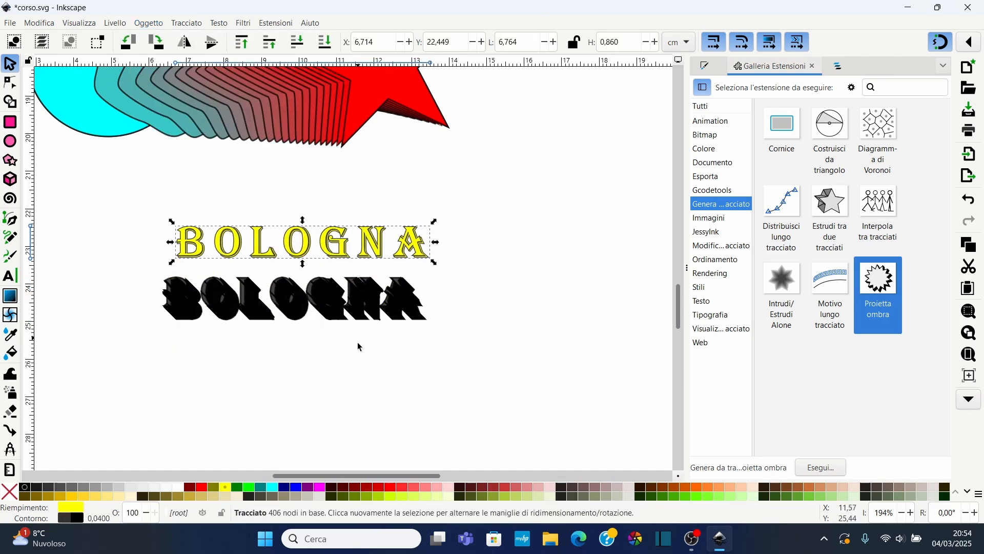
Move the black shadow to the right
{"action": "left_click", "coordinate": [322, 310]}
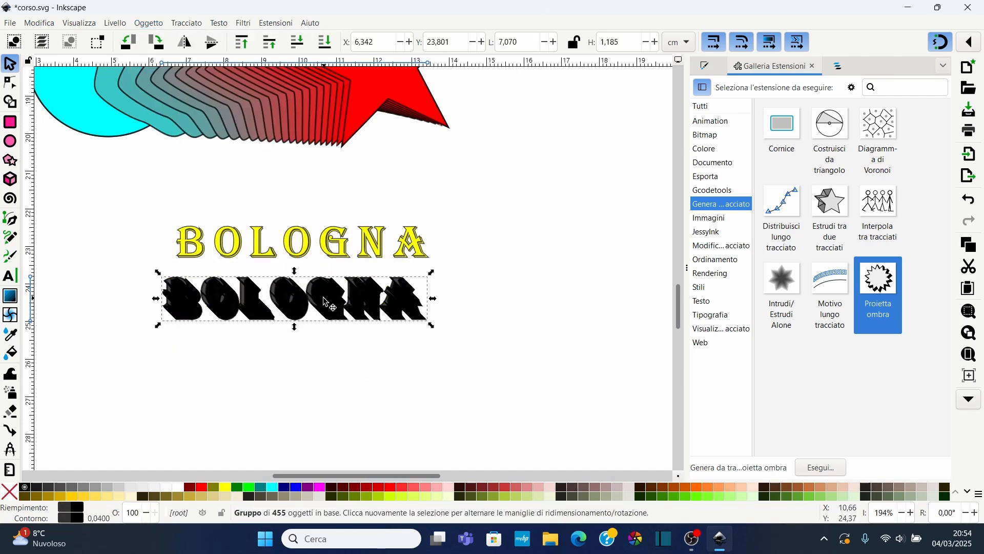
{"action": "left_click_drag", "start_coordinate": [329, 306], "coordinate": [416, 304]}
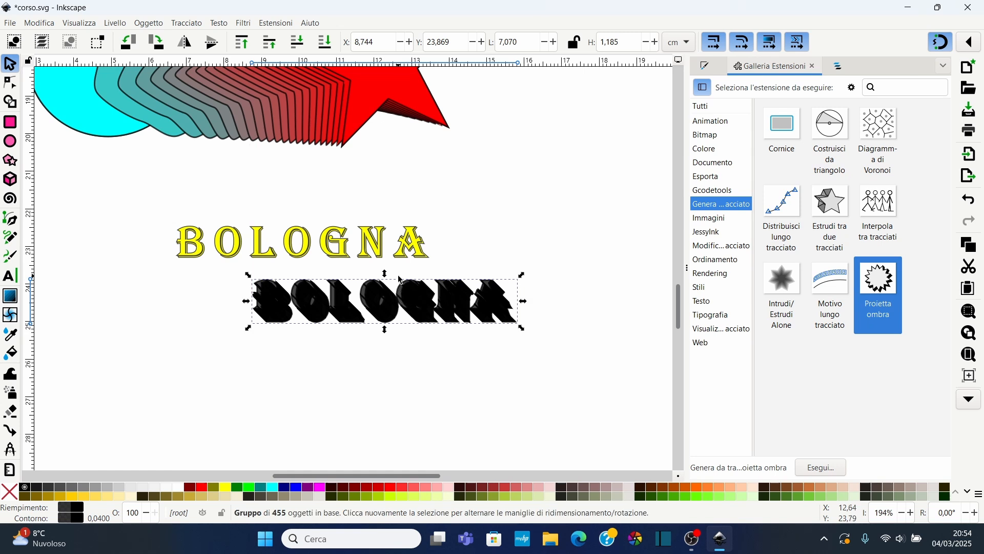
{"action": "left_click", "coordinate": [279, 23]}
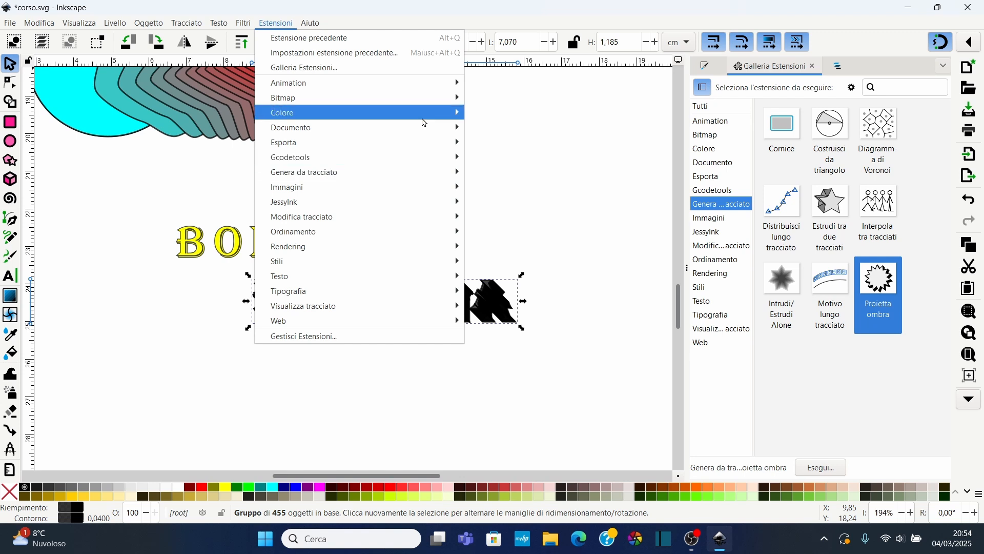
{"action": "mouse_move", "coordinate": [343, 85]}
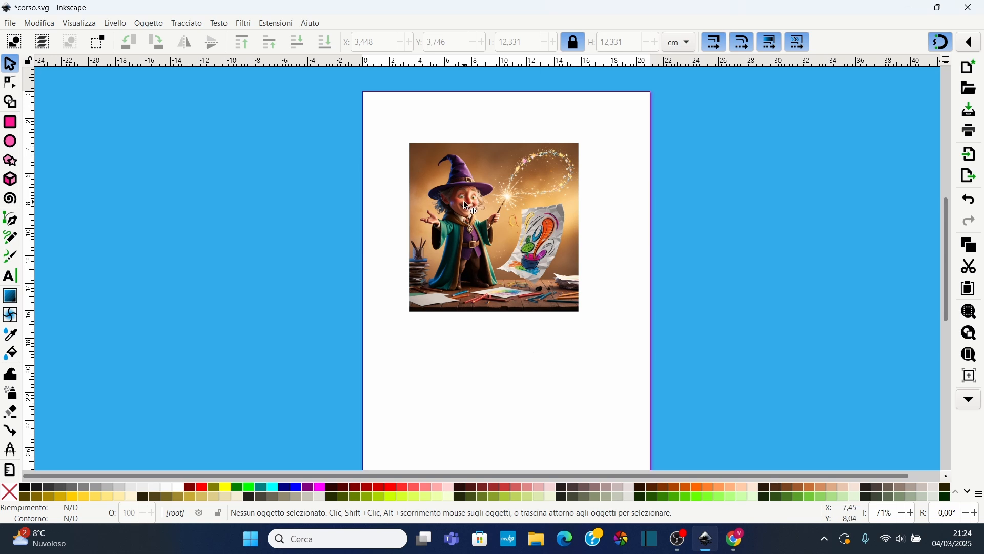
Examine the wizard image in a new document closely at different magnifications
{"action": "scroll", "coordinate": [461, 205], "scroll_direction": "up", "scroll_amount": 2}
{"action": "scroll", "coordinate": [461, 205], "scroll_direction": "up", "scroll_amount": 1}
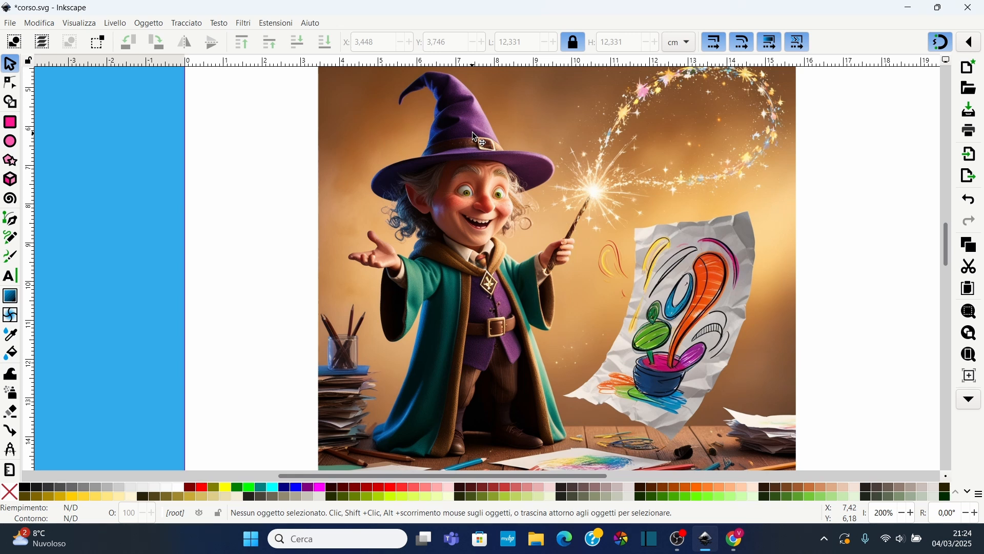
{"action": "scroll", "coordinate": [473, 136], "scroll_direction": "down", "scroll_amount": 1}
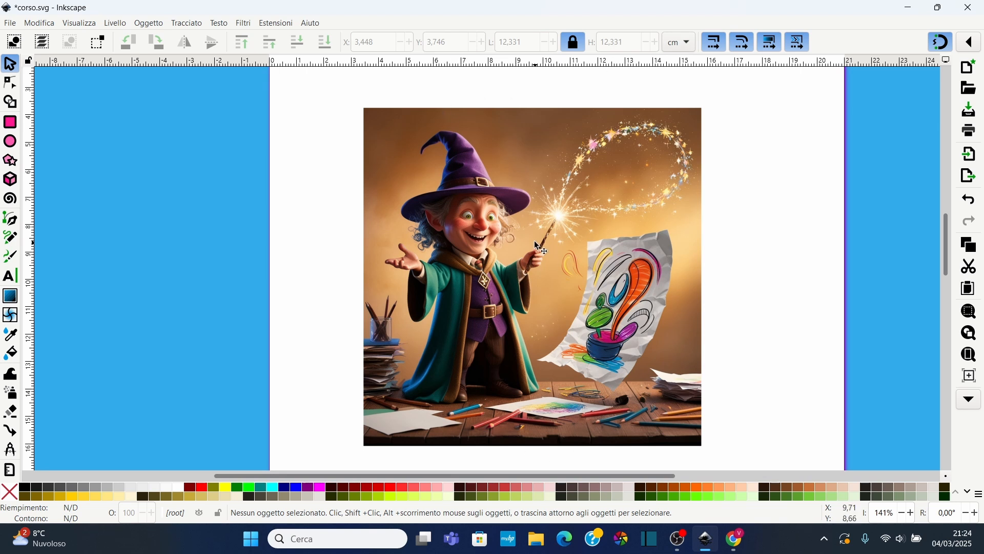
{"action": "scroll", "coordinate": [618, 231], "scroll_direction": "down", "scroll_amount": 1}
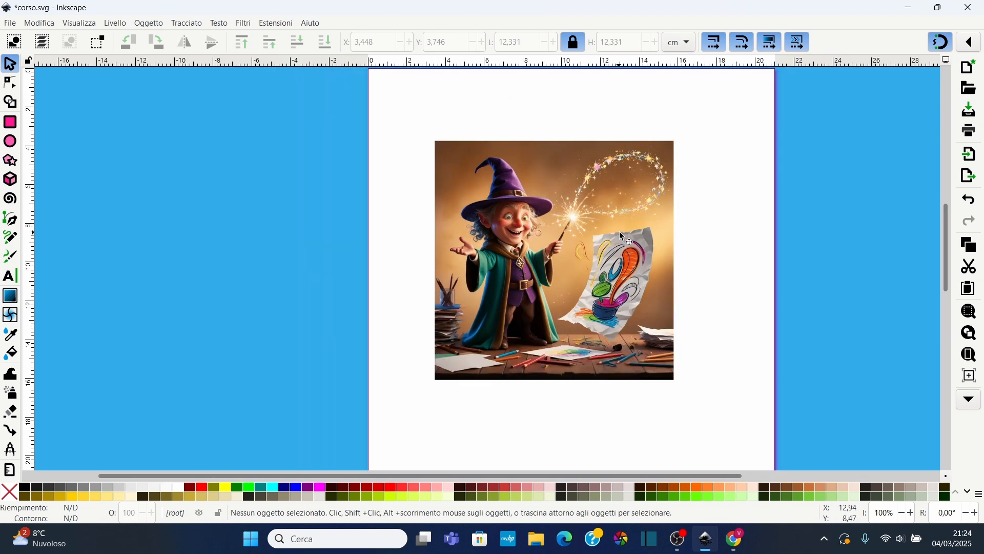
{"action": "scroll", "coordinate": [615, 242], "scroll_direction": "up", "scroll_amount": 10}
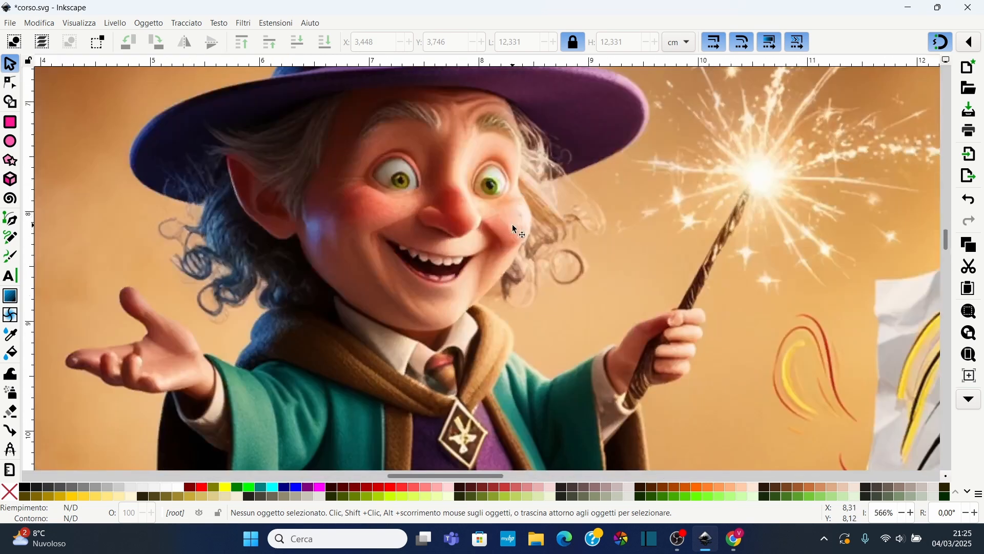
{"action": "scroll", "coordinate": [592, 229], "scroll_direction": "up", "scroll_amount": 3}
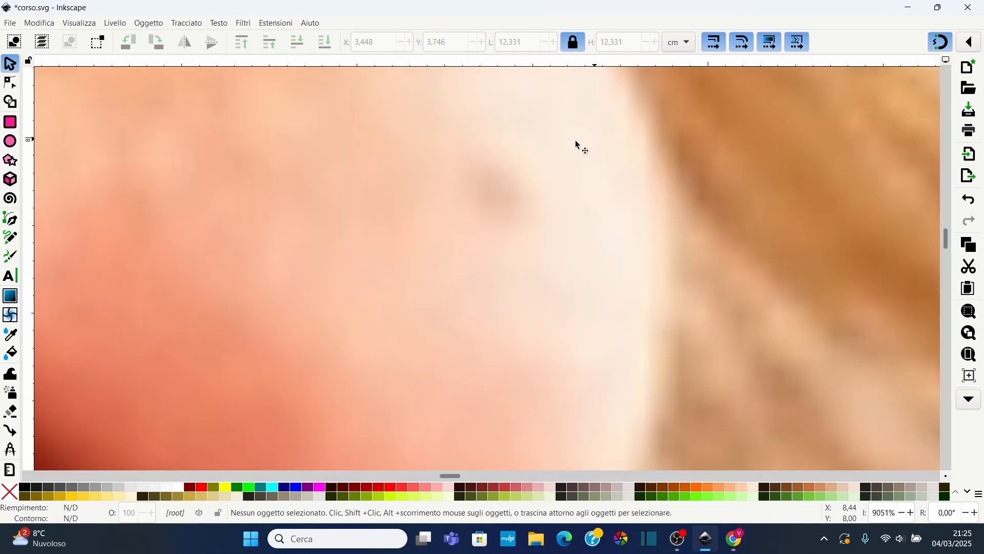
{"action": "scroll", "coordinate": [431, 273], "scroll_direction": "down", "scroll_amount": 13}
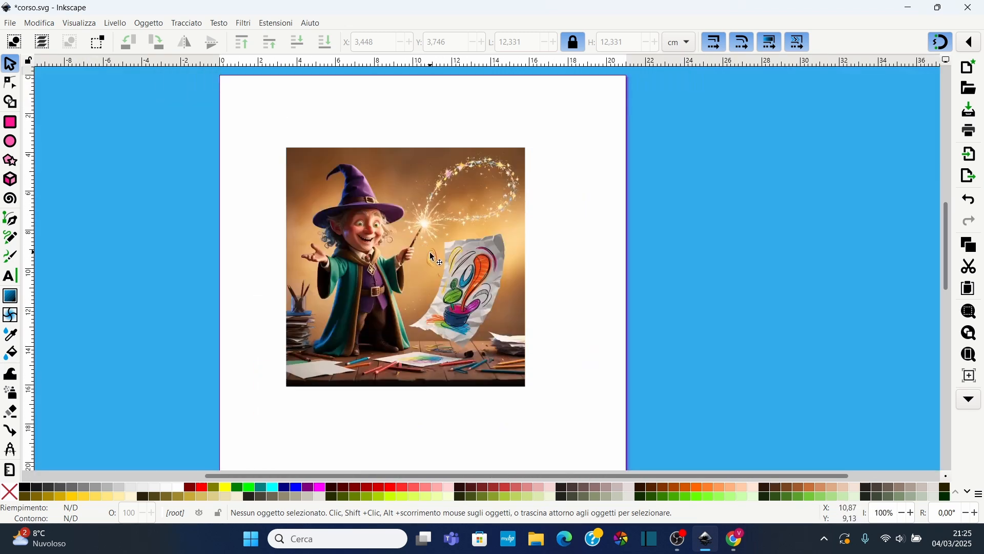
{"action": "right_click", "coordinate": [424, 227]}
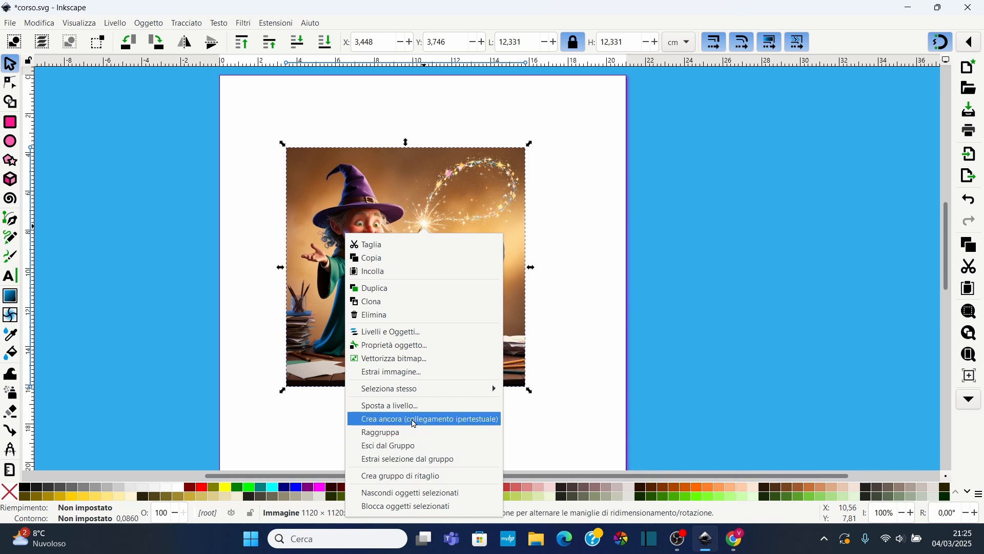
{"action": "left_click", "coordinate": [564, 188]}
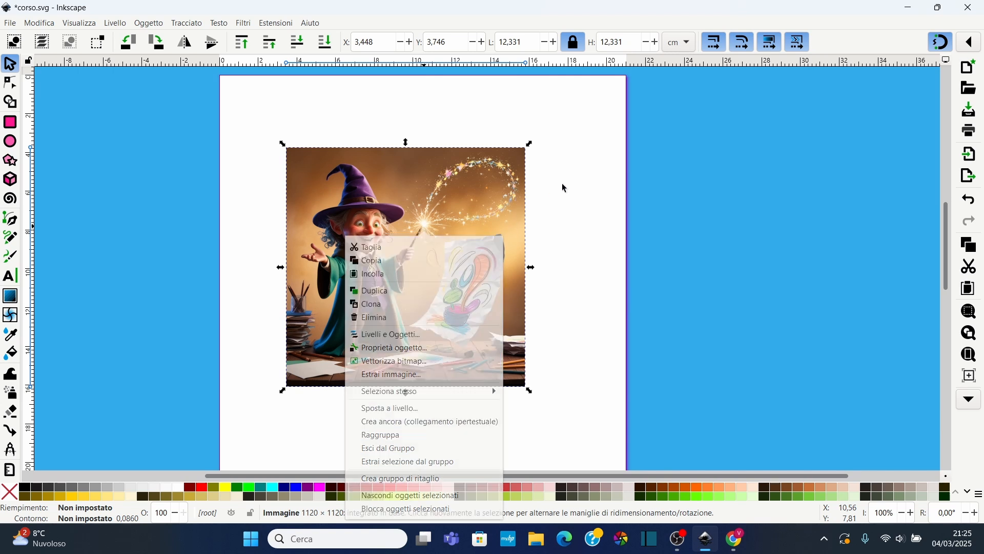
Open Trace Bitmap for the wizard image and choose the Rilevamento bordo detection mode
{"action": "left_click", "coordinate": [187, 23]}
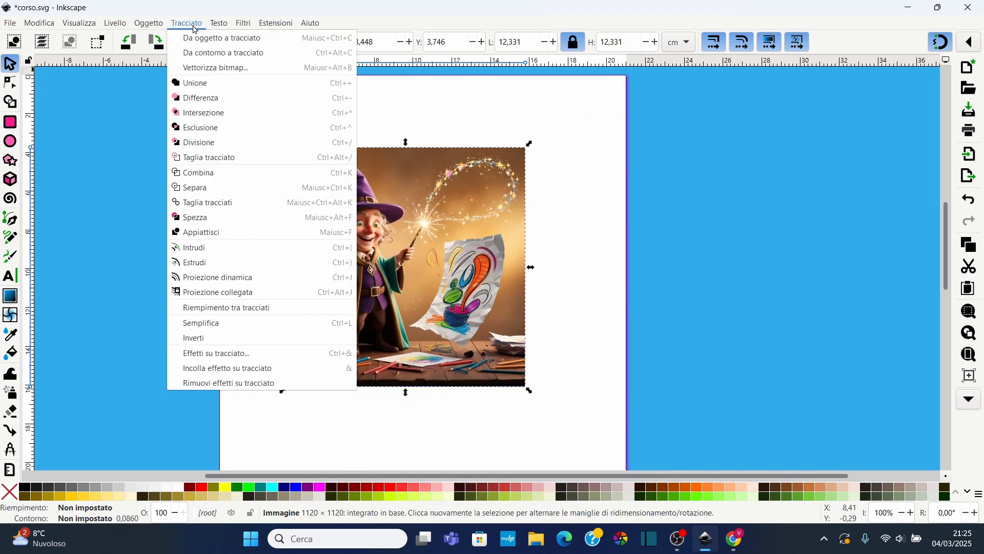
{"action": "left_click", "coordinate": [226, 68]}
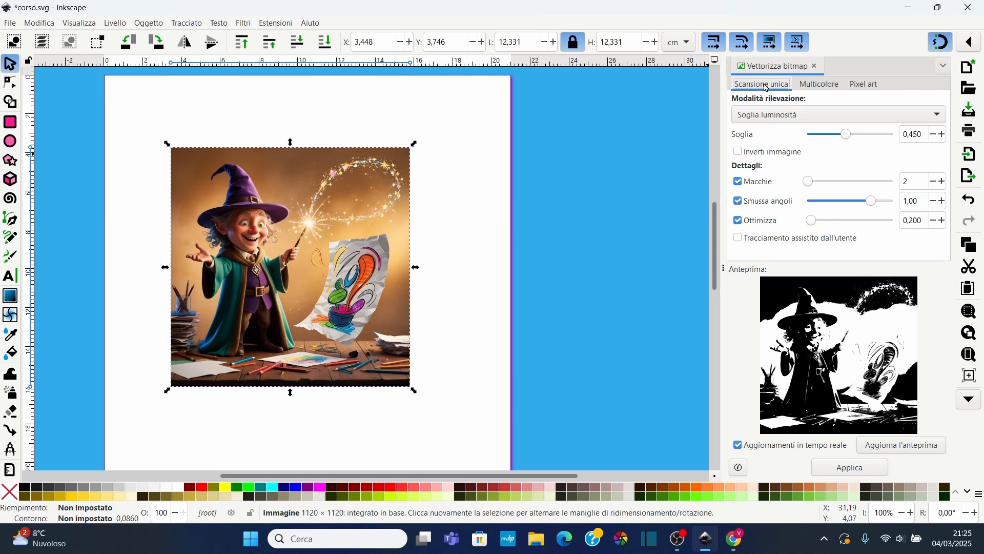
{"action": "left_click", "coordinate": [813, 117]}
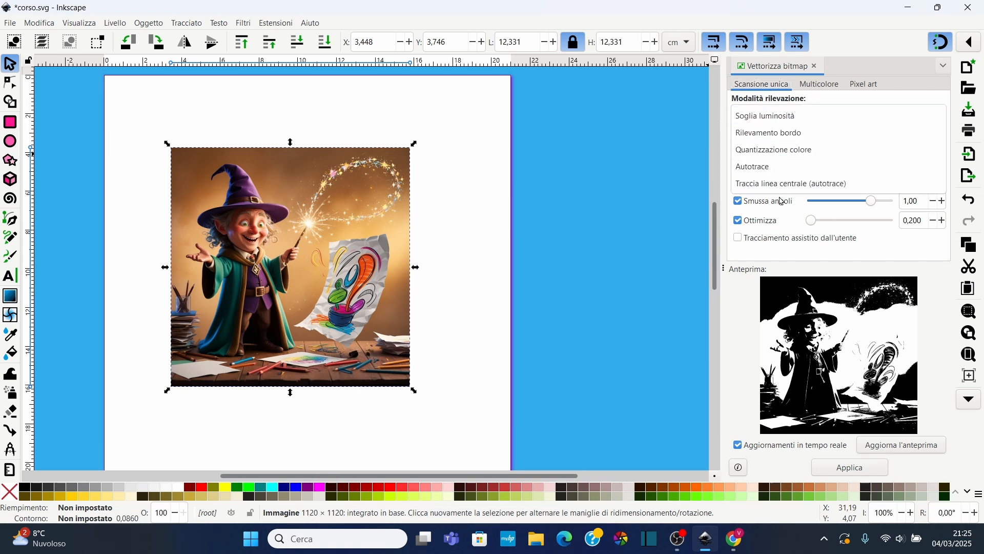
{"action": "left_click", "coordinate": [784, 118]}
{"action": "left_click", "coordinate": [786, 120]}
{"action": "left_click", "coordinate": [786, 133]}
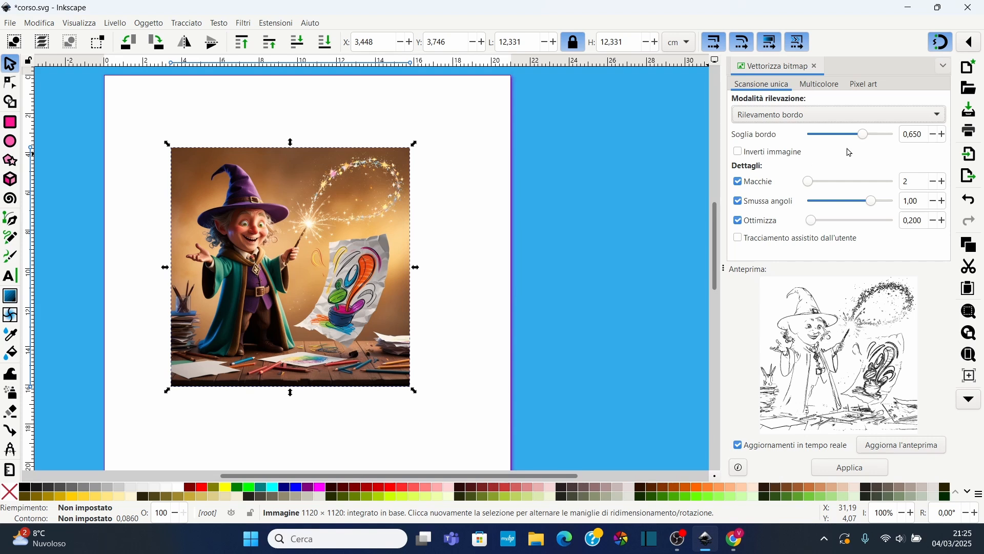
Set the edge threshold to 0.276 and apply the edge-detection trace
{"action": "left_click_drag", "start_coordinate": [865, 140], "coordinate": [832, 142]}
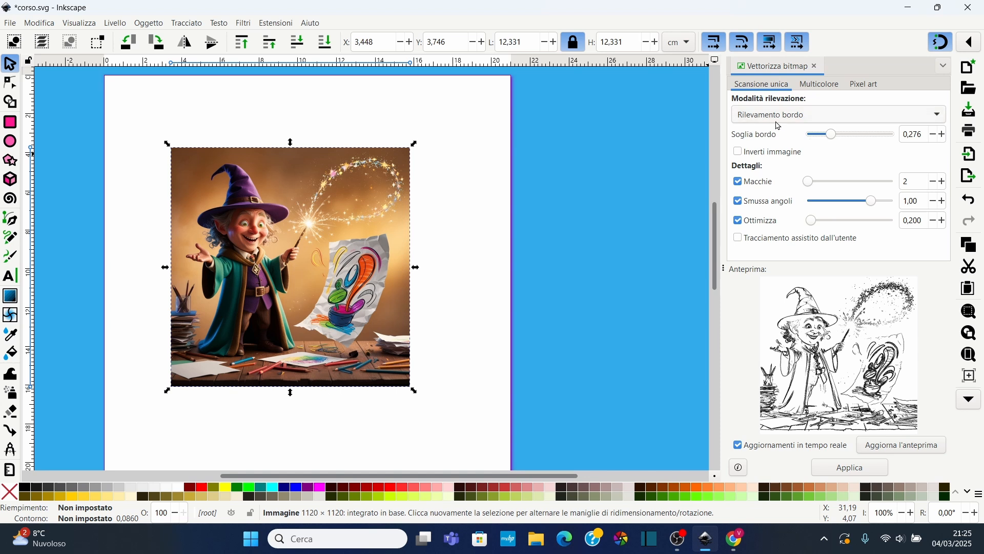
{"action": "left_click", "coordinate": [801, 121]}
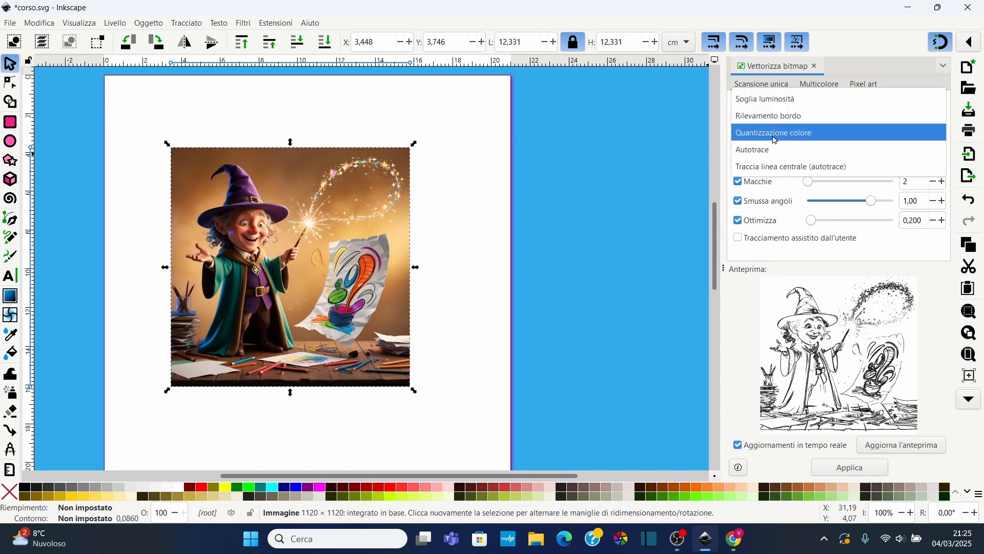
{"action": "left_click", "coordinate": [777, 133]}
{"action": "left_click", "coordinate": [795, 125]}
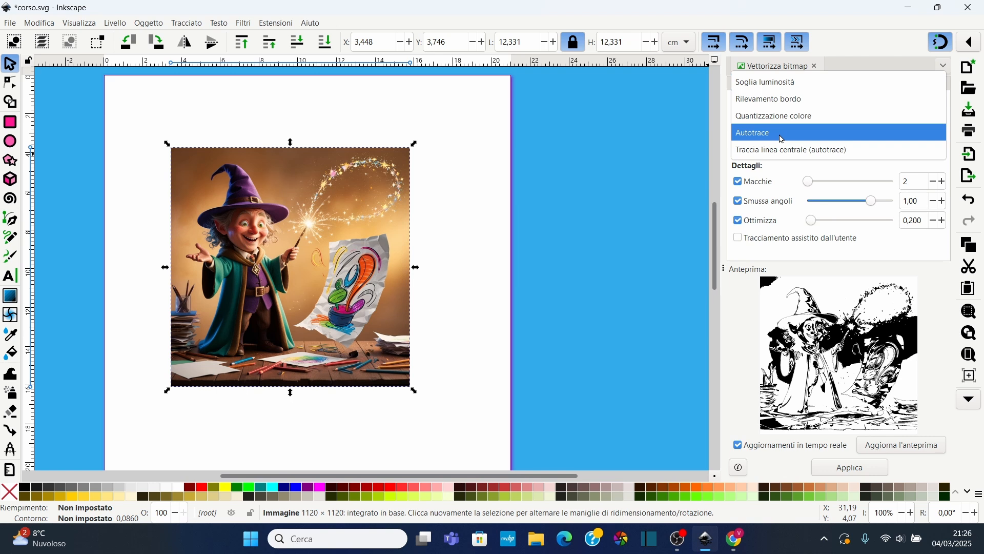
{"action": "left_click", "coordinate": [787, 99]}
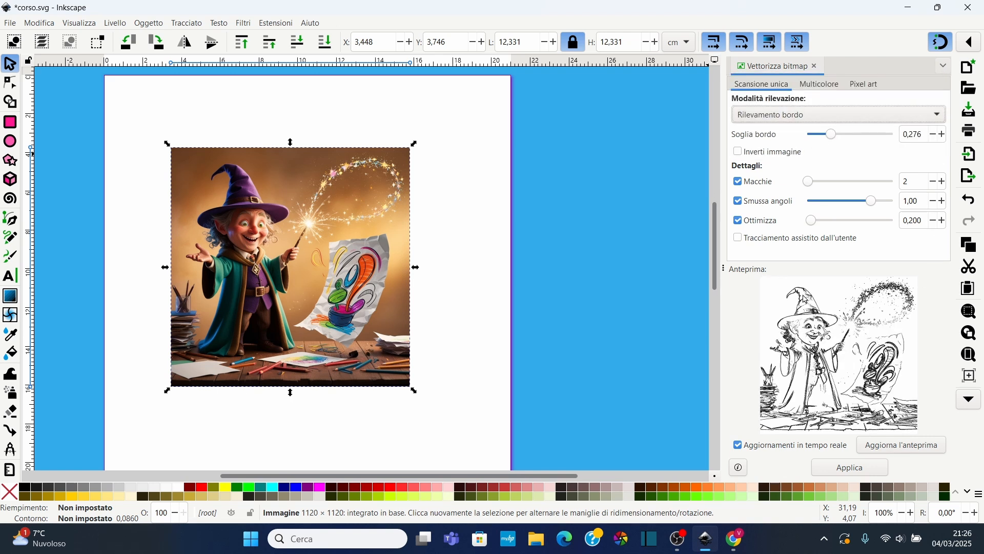
{"action": "left_click", "coordinate": [861, 474]}
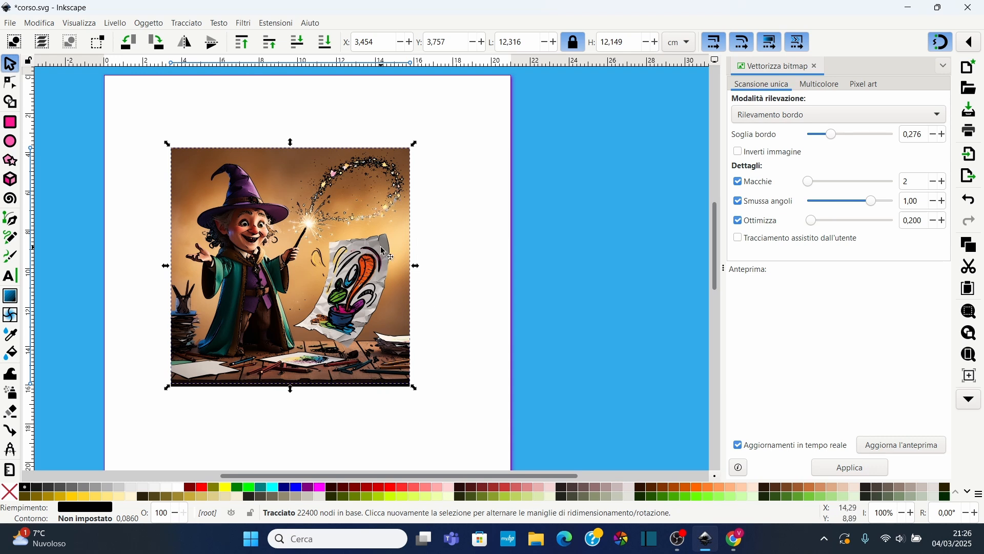
Move the traced line drawing below the original image
{"action": "left_click_drag", "start_coordinate": [286, 211], "coordinate": [507, 224]}
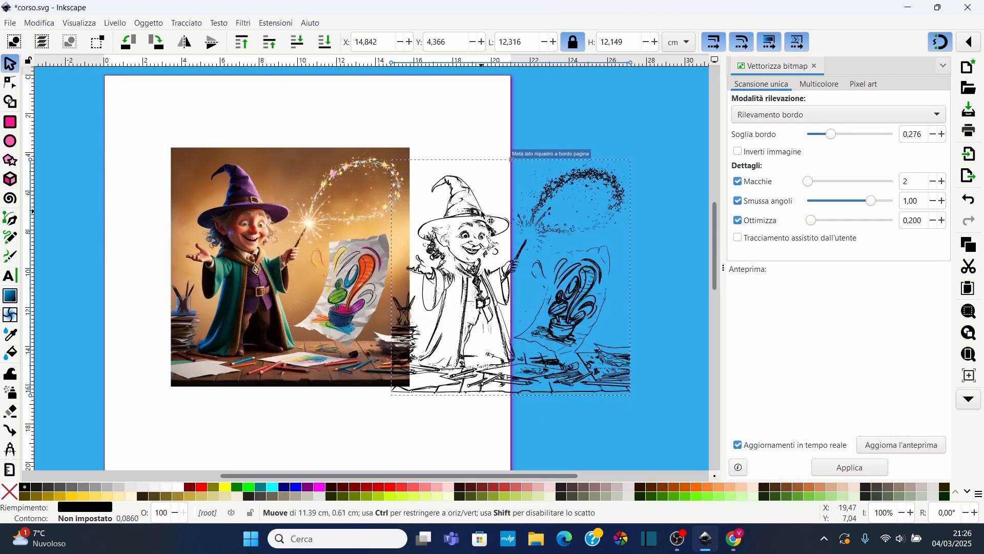
{"action": "scroll", "coordinate": [479, 255], "scroll_direction": "down", "scroll_amount": 2}
{"action": "mouse_move", "coordinate": [478, 255]}
{"action": "left_mouse_down"}
{"action": "mouse_move", "coordinate": [479, 378]}
{"action": "mouse_move", "coordinate": [285, 453]}
{"action": "mouse_move", "coordinate": [288, 470]}
{"action": "left_mouse_up"}
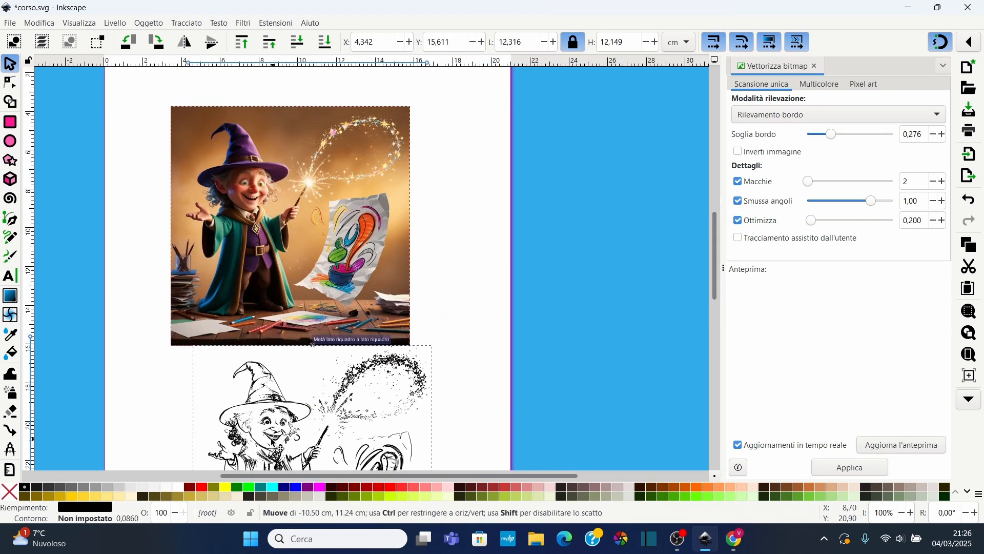
Examine the details of the traced line drawing up close
{"action": "scroll", "coordinate": [269, 429], "scroll_direction": "down", "scroll_amount": 6}
{"action": "scroll", "coordinate": [263, 306], "scroll_direction": "up", "scroll_amount": 6, "text": "ctrl"}
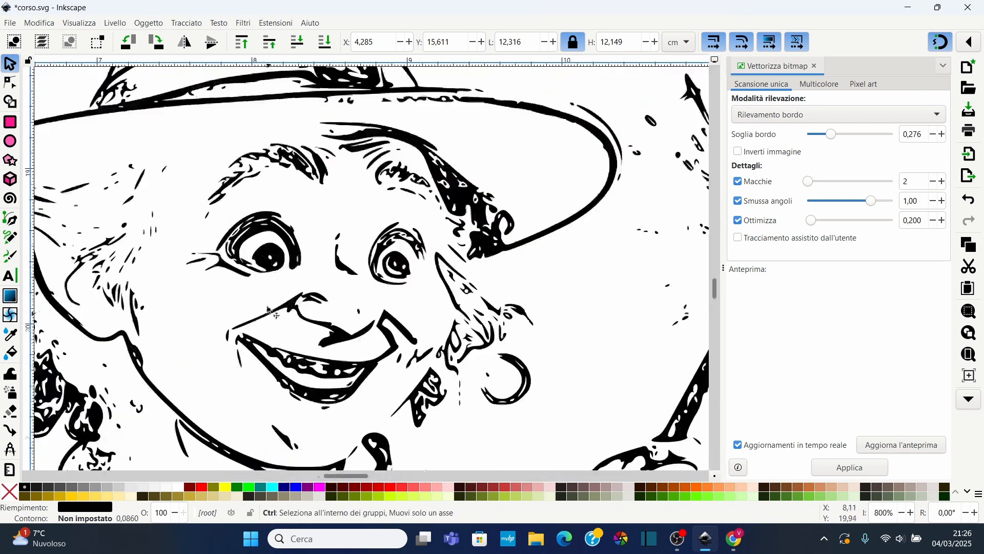
{"action": "scroll", "coordinate": [266, 226], "scroll_direction": "up", "scroll_amount": 3, "text": "ctrl"}
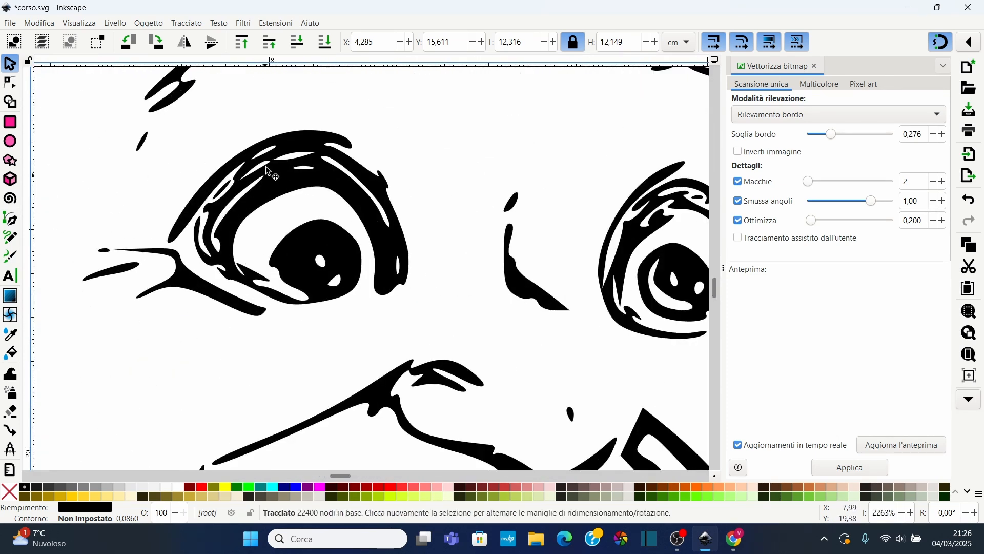
{"action": "scroll", "coordinate": [241, 153], "scroll_direction": "up", "scroll_amount": 6, "text": "ctrl"}
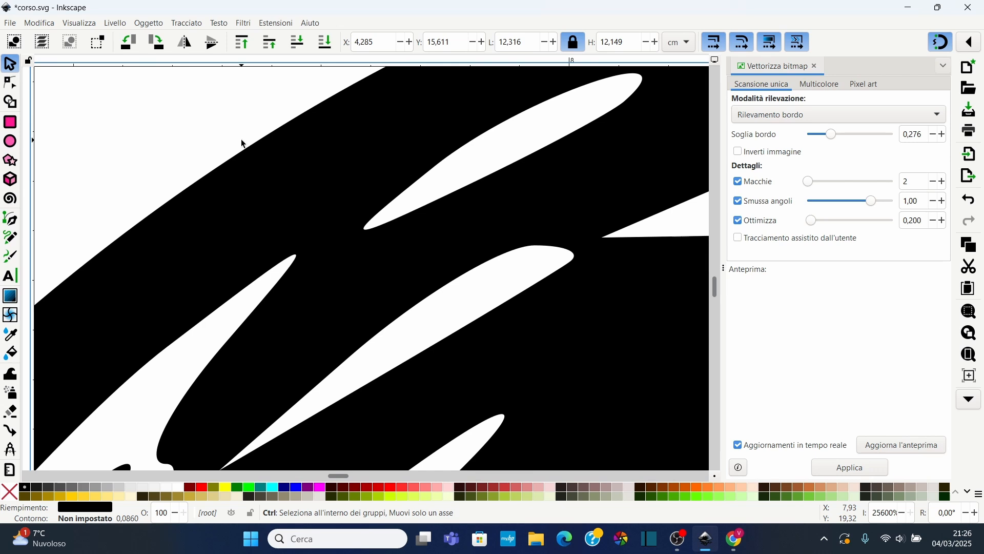
{"action": "scroll", "coordinate": [245, 146], "scroll_direction": "down", "scroll_amount": 9, "text": "ctrl"}
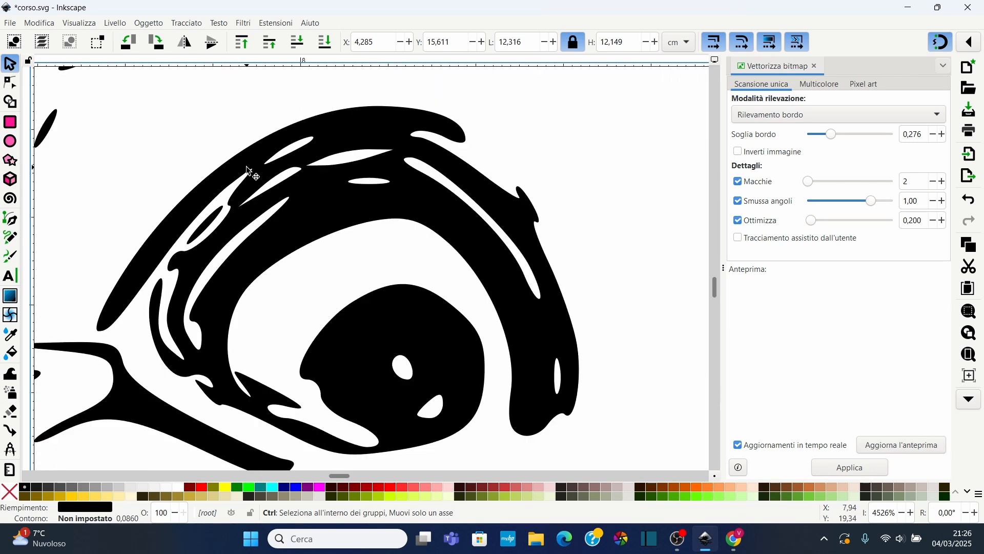
{"action": "scroll", "coordinate": [249, 179], "scroll_direction": "down", "scroll_amount": 8, "text": "ctrl"}
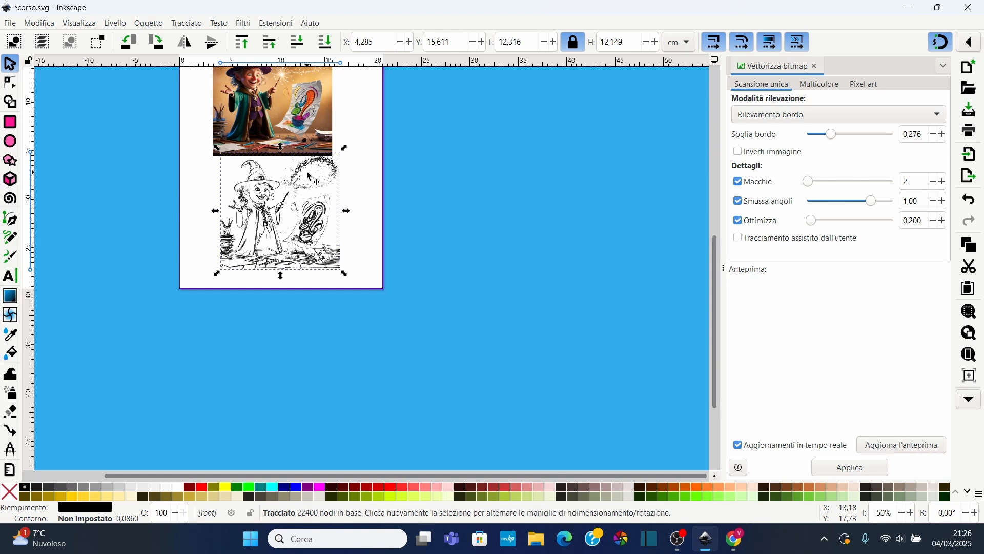
{"action": "scroll", "coordinate": [310, 177], "scroll_direction": "up", "scroll_amount": 3, "text": "ctrl"}
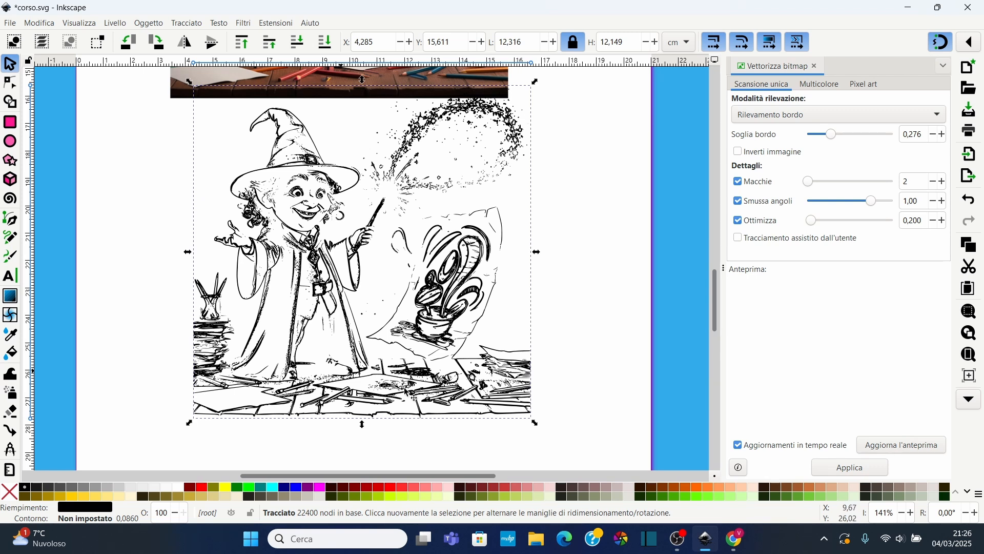
{"action": "scroll", "coordinate": [380, 180], "scroll_direction": "up", "scroll_amount": 2}
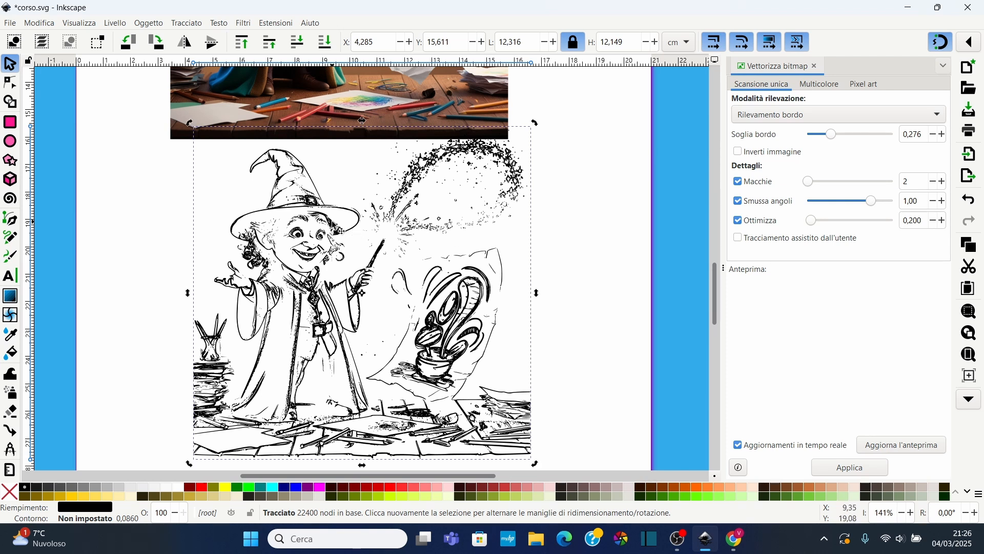
Delete the traced drawing and select the original wizard image
{"action": "key", "text": "Delete"}
{"action": "scroll", "coordinate": [365, 273], "scroll_direction": "up", "scroll_amount": 10}
{"action": "left_click", "coordinate": [321, 182]}
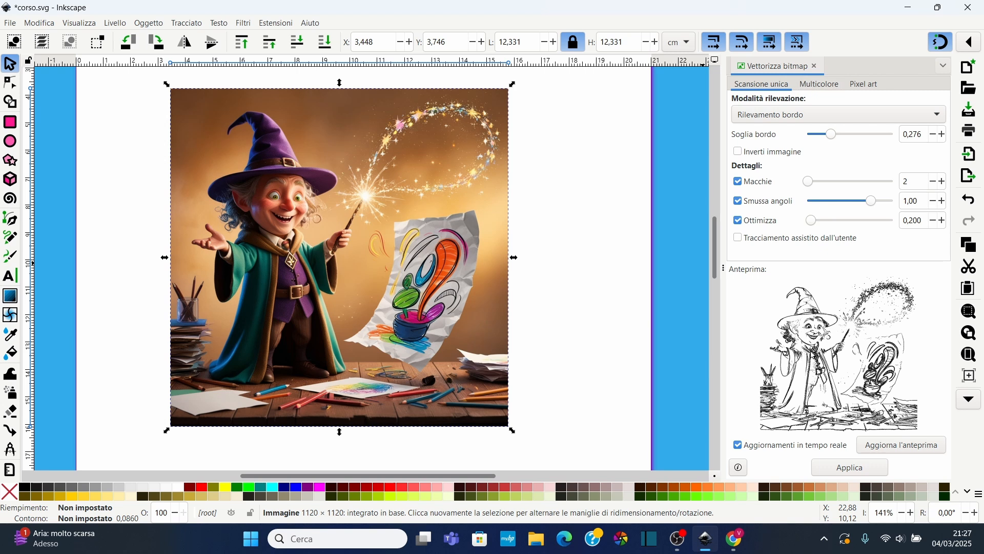
Switch to the multicolour trace and set speckles to 0 and optimize to 0.981
{"action": "left_click", "coordinate": [820, 84]}
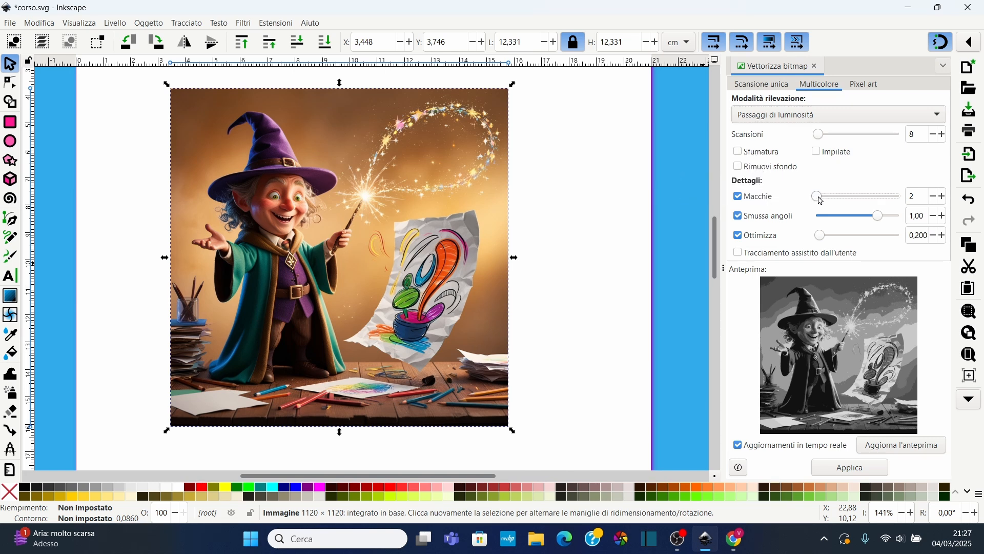
{"action": "left_click_drag", "start_coordinate": [821, 200], "coordinate": [801, 203]}
{"action": "left_click_drag", "start_coordinate": [819, 236], "coordinate": [863, 236]}
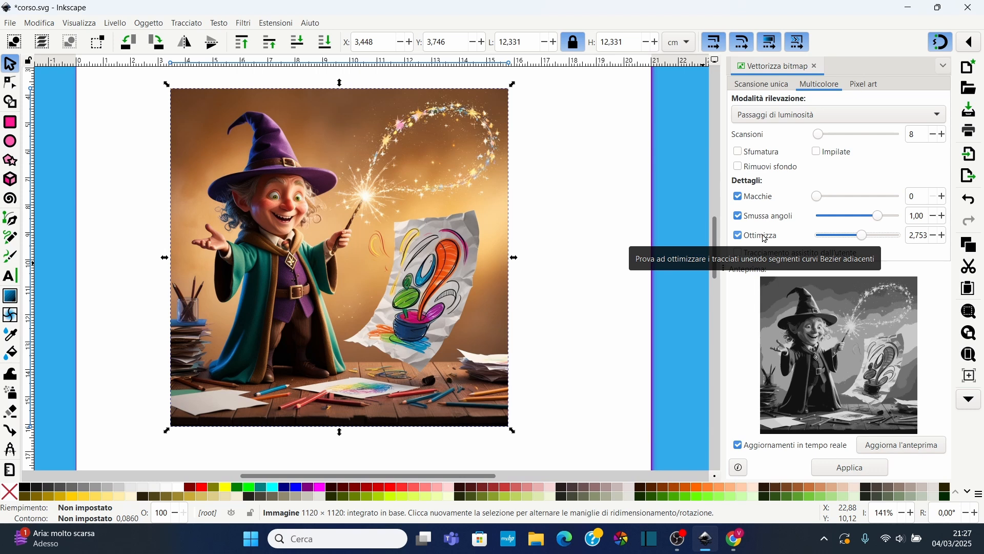
{"action": "left_click_drag", "start_coordinate": [862, 237], "coordinate": [836, 241]}
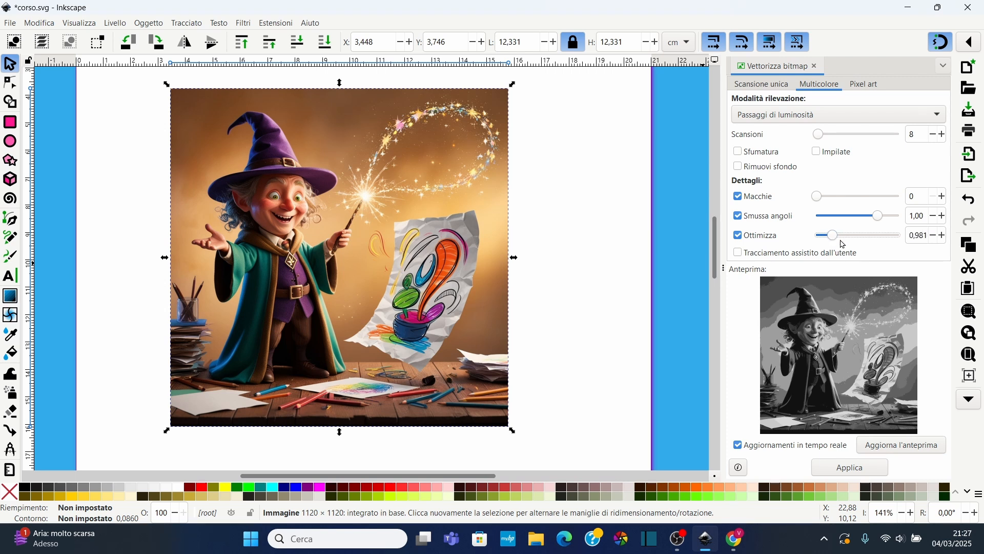
Compare the Colori and Grigi detection modes, settling on Colori
{"action": "left_click", "coordinate": [800, 116]}
{"action": "left_click", "coordinate": [765, 133]}
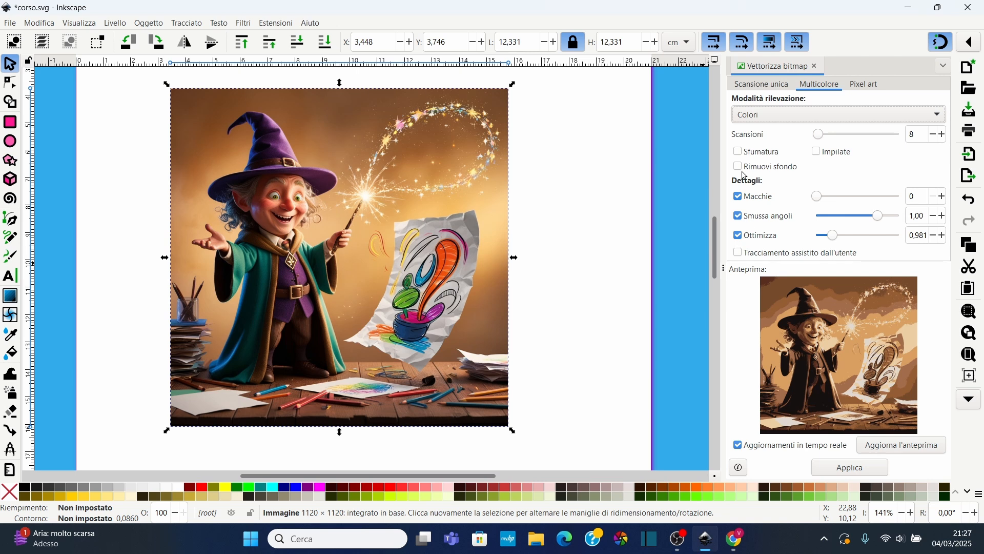
{"action": "left_click", "coordinate": [751, 120]}
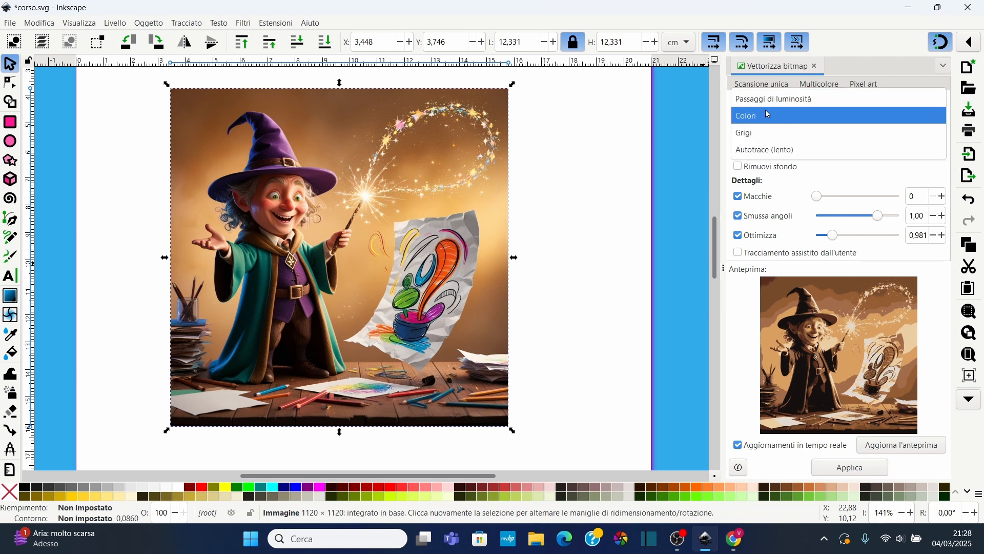
{"action": "left_click", "coordinate": [768, 133]}
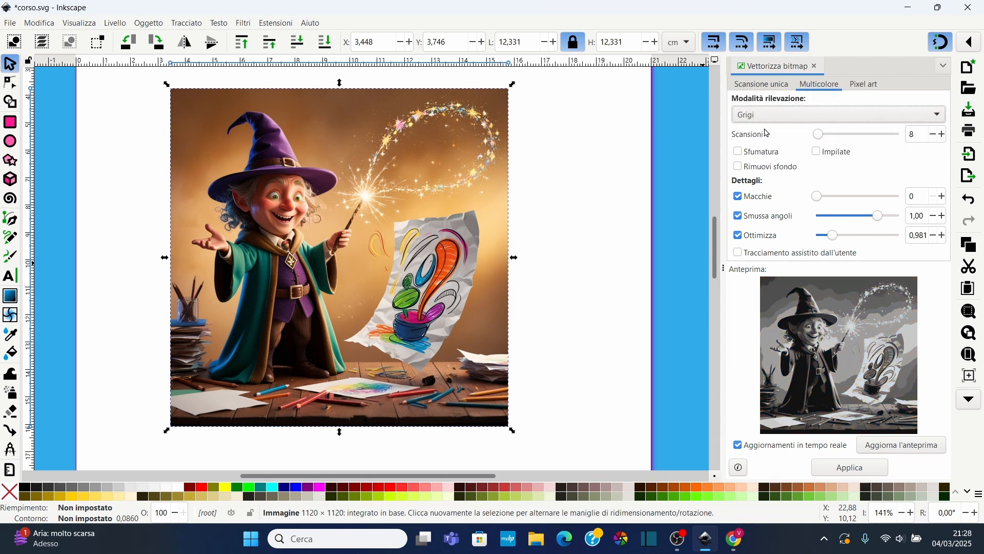
{"action": "left_click", "coordinate": [774, 121]}
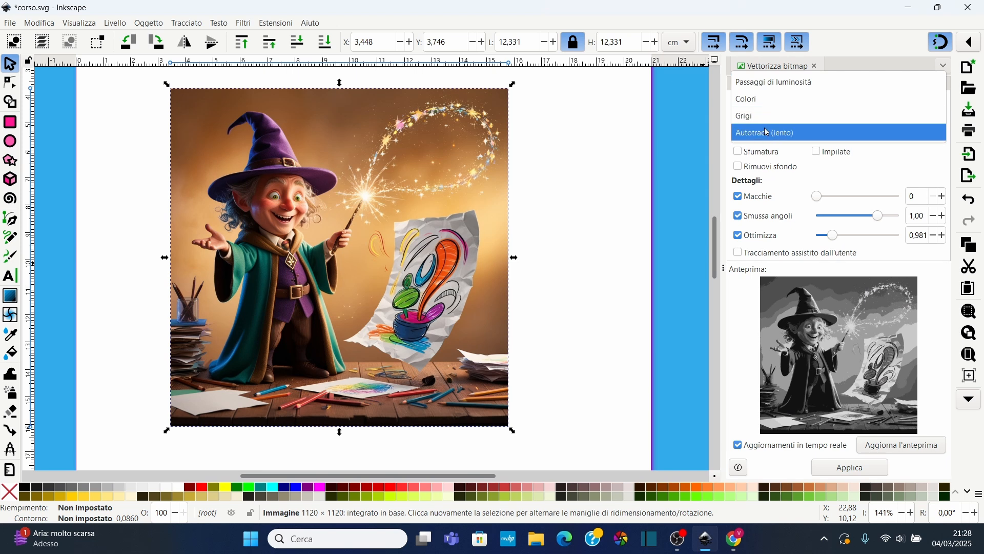
{"action": "left_click", "coordinate": [748, 98]}
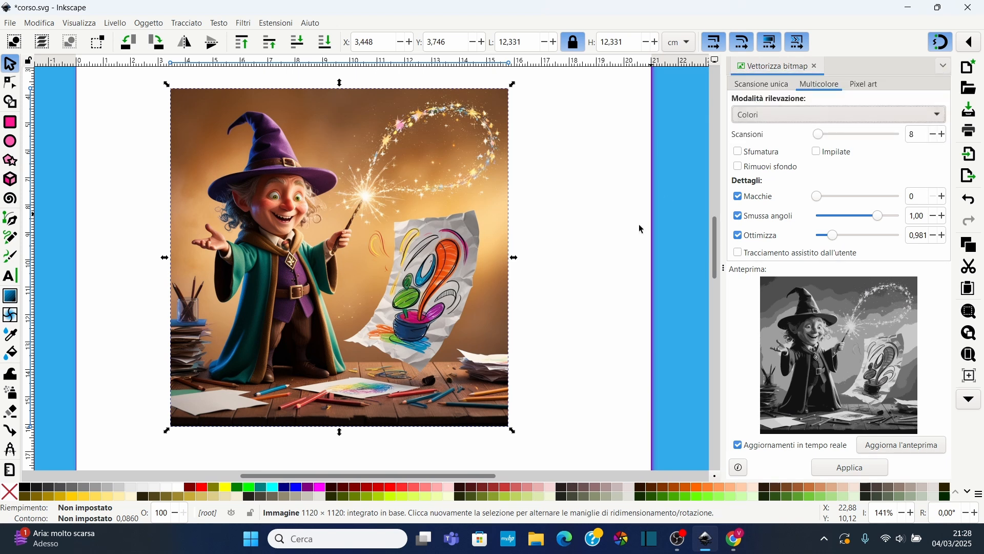
Set the scans to 70, enable Impilate, and apply the multicolour trace
{"action": "left_click_drag", "start_coordinate": [826, 138], "coordinate": [840, 138]}
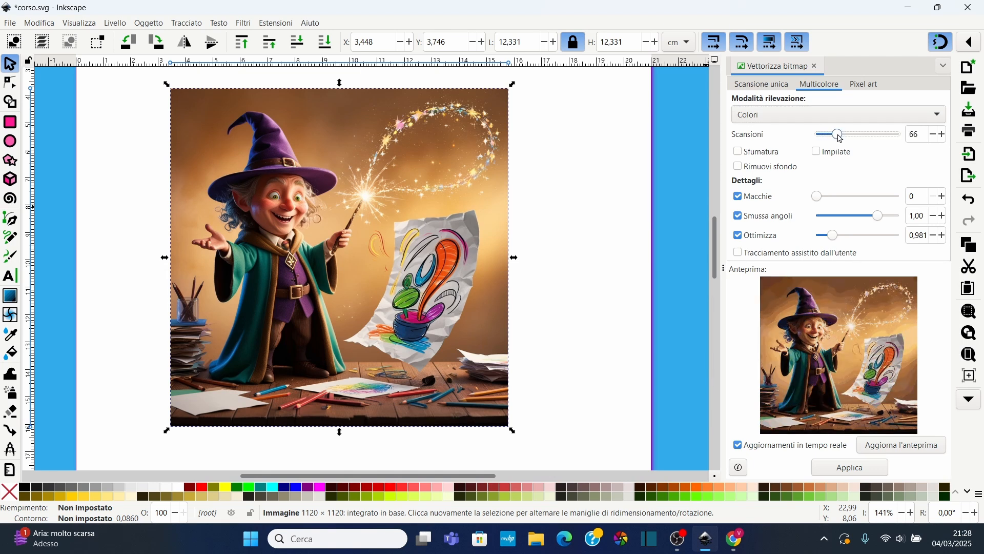
{"action": "left_click_drag", "start_coordinate": [927, 135], "coordinate": [902, 135]}
{"action": "type", "text": "70"}
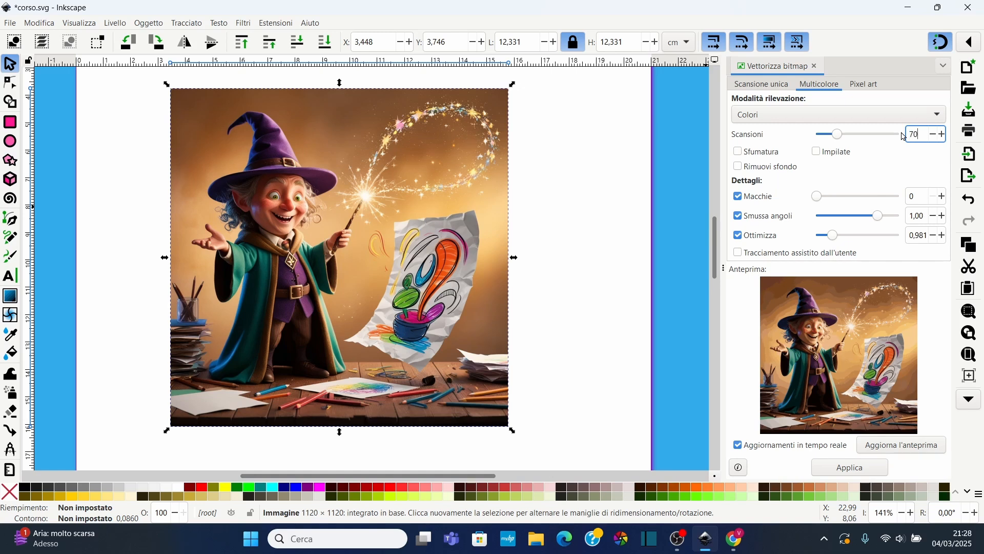
{"action": "left_click", "coordinate": [817, 152]}
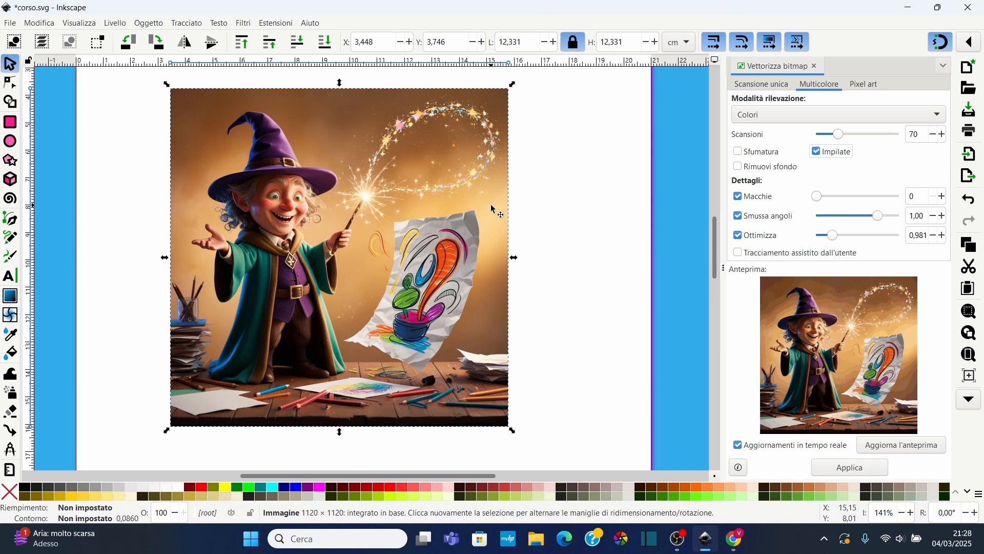
{"action": "left_click", "coordinate": [853, 469]}
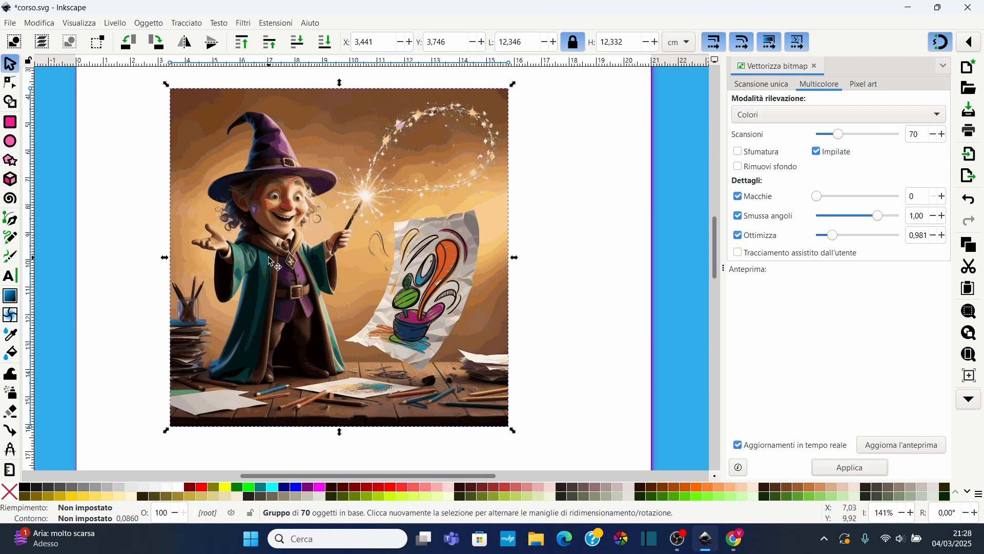
Move the traced colour drawing below the original image
{"action": "scroll", "coordinate": [268, 256], "scroll_direction": "down", "scroll_amount": 2}
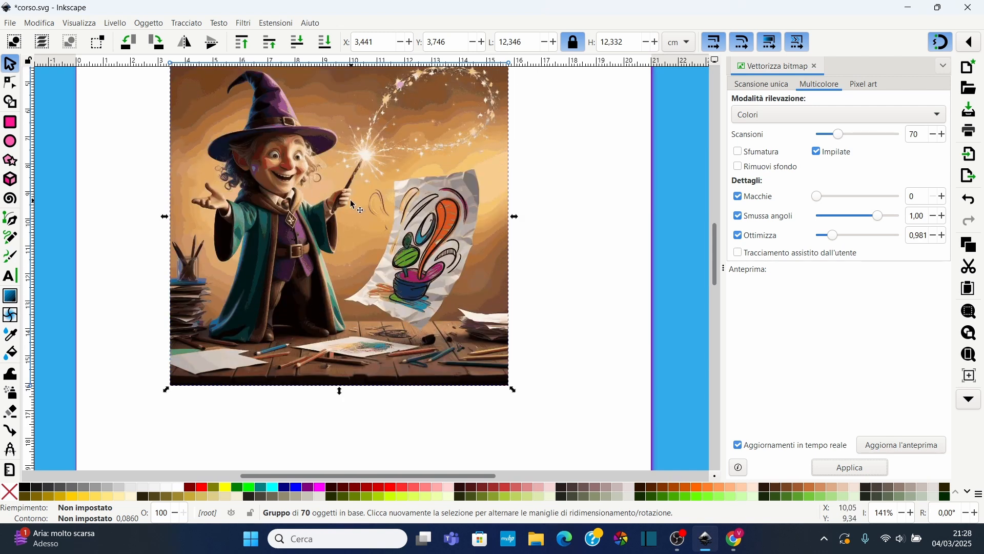
{"action": "scroll", "coordinate": [352, 200], "scroll_direction": "down", "scroll_amount": 2, "text": "ctrl"}
{"action": "mouse_move", "coordinate": [352, 204]}
{"action": "left_mouse_down"}
{"action": "mouse_move", "coordinate": [303, 163]}
{"action": "mouse_move", "coordinate": [353, 182]}
{"action": "mouse_move", "coordinate": [376, 210]}
{"action": "mouse_move", "coordinate": [388, 250]}
{"action": "mouse_move", "coordinate": [365, 413]}
{"action": "mouse_move", "coordinate": [353, 408]}
{"action": "mouse_move", "coordinate": [353, 354]}
{"action": "mouse_move", "coordinate": [324, 385]}
{"action": "mouse_move", "coordinate": [317, 367]}
{"action": "left_mouse_up"}
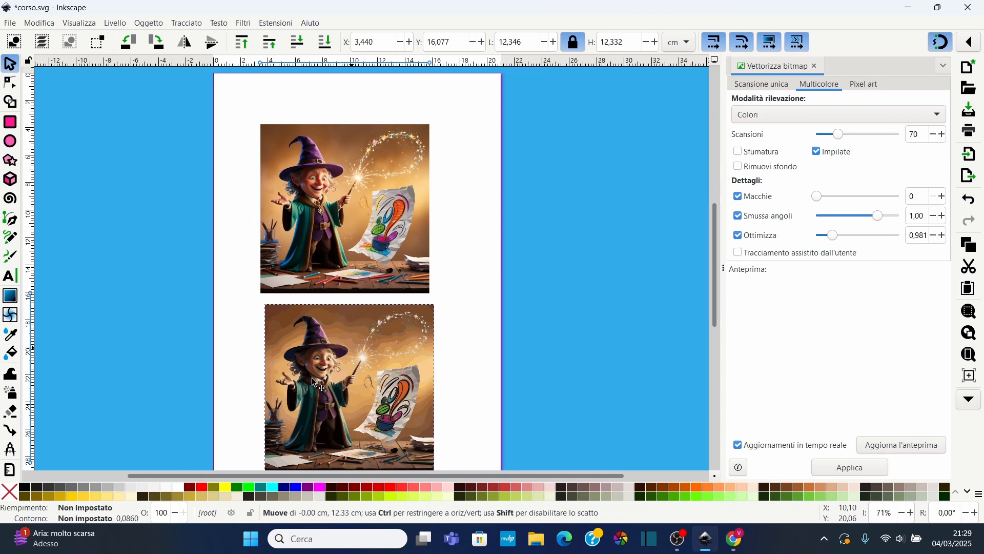
Examine the shapes and colours of the traced vector drawing up close
{"action": "scroll", "coordinate": [344, 277], "scroll_direction": "up", "scroll_amount": 7}
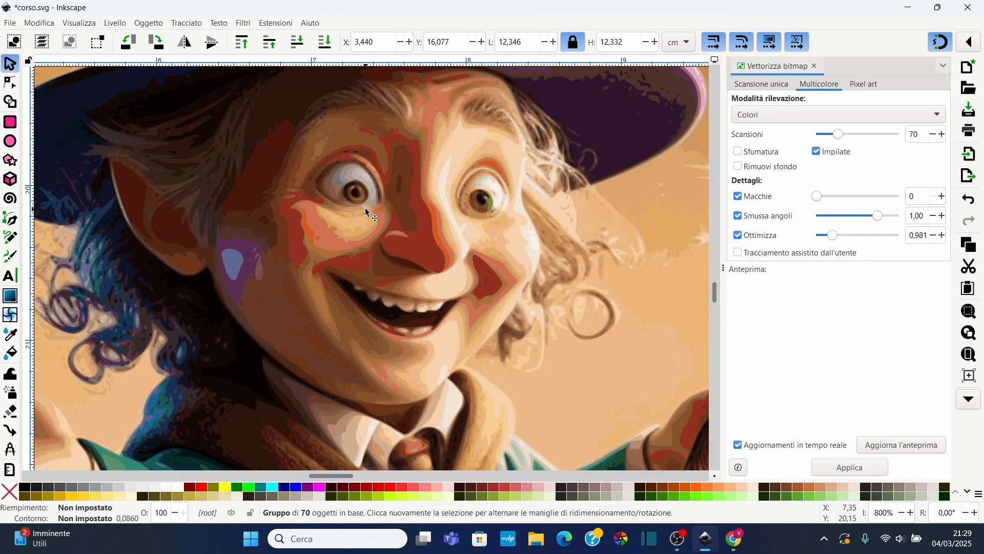
{"action": "scroll", "coordinate": [377, 208], "scroll_direction": "up", "scroll_amount": 3}
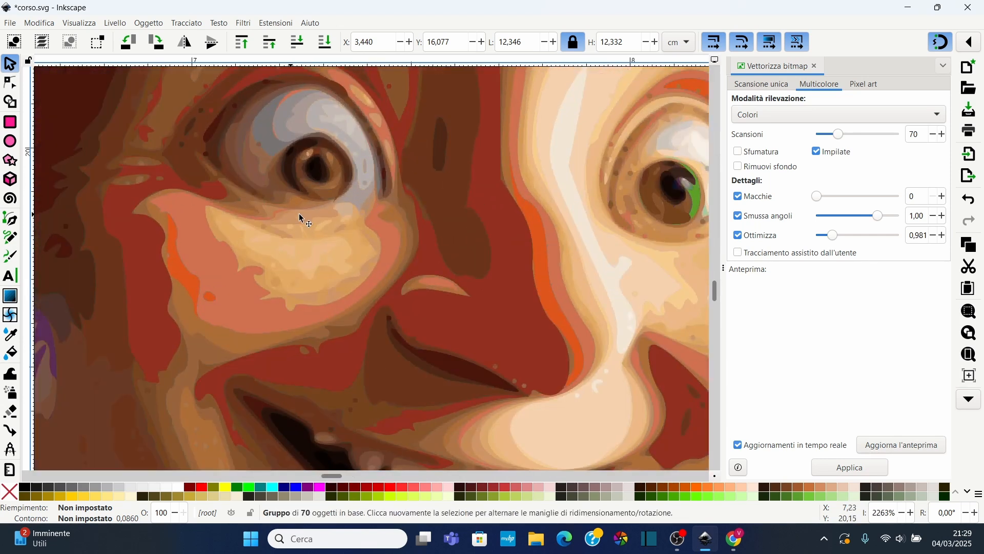
{"action": "scroll", "coordinate": [331, 160], "scroll_direction": "up", "scroll_amount": 1}
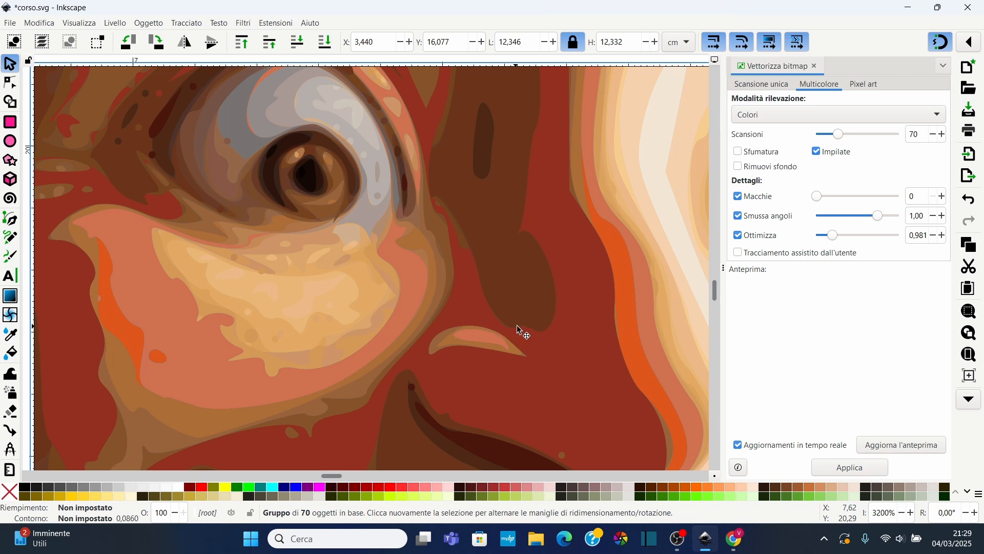
{"action": "scroll", "coordinate": [528, 223], "scroll_direction": "up", "scroll_amount": 1}
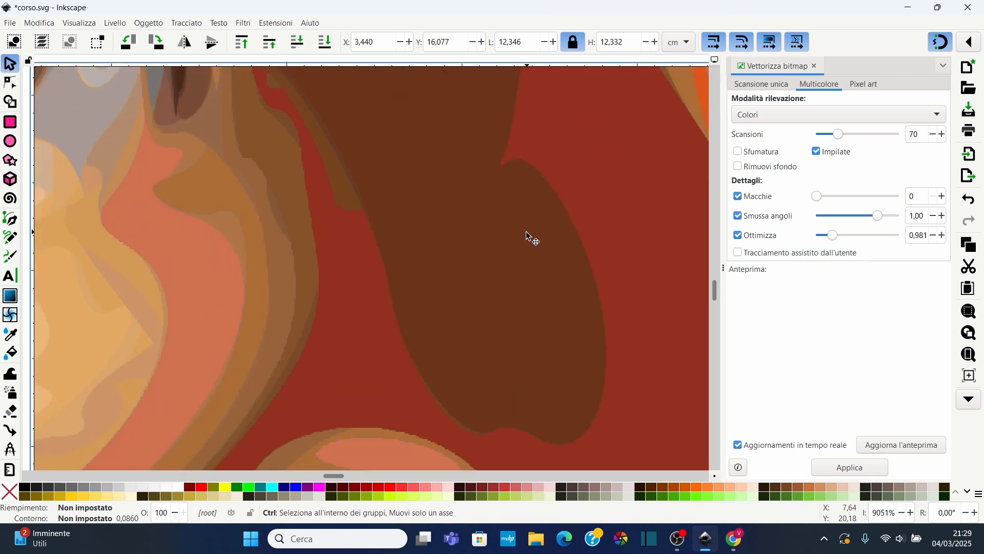
{"action": "scroll", "coordinate": [513, 244], "scroll_direction": "up", "scroll_amount": 5}
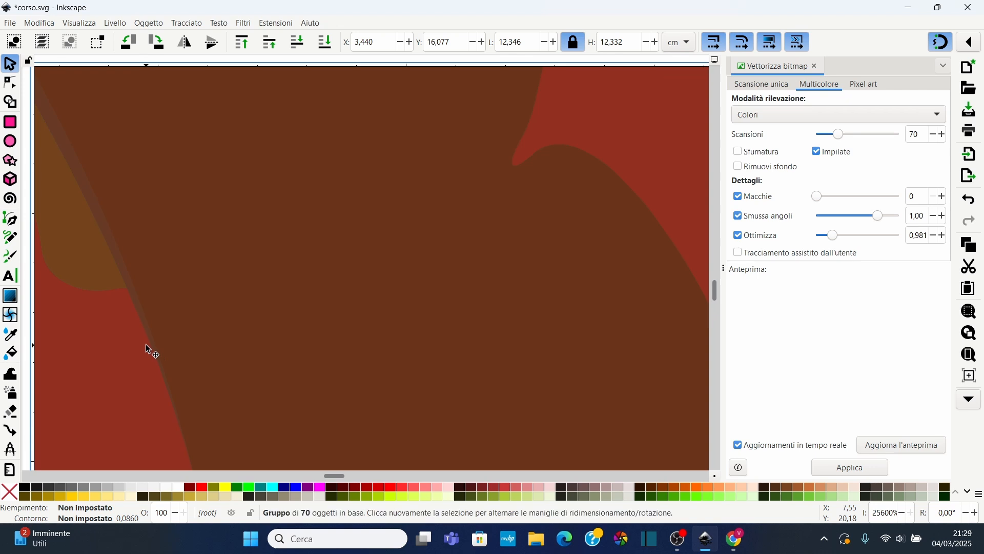
{"action": "scroll", "coordinate": [165, 287], "scroll_direction": "down", "scroll_amount": 11}
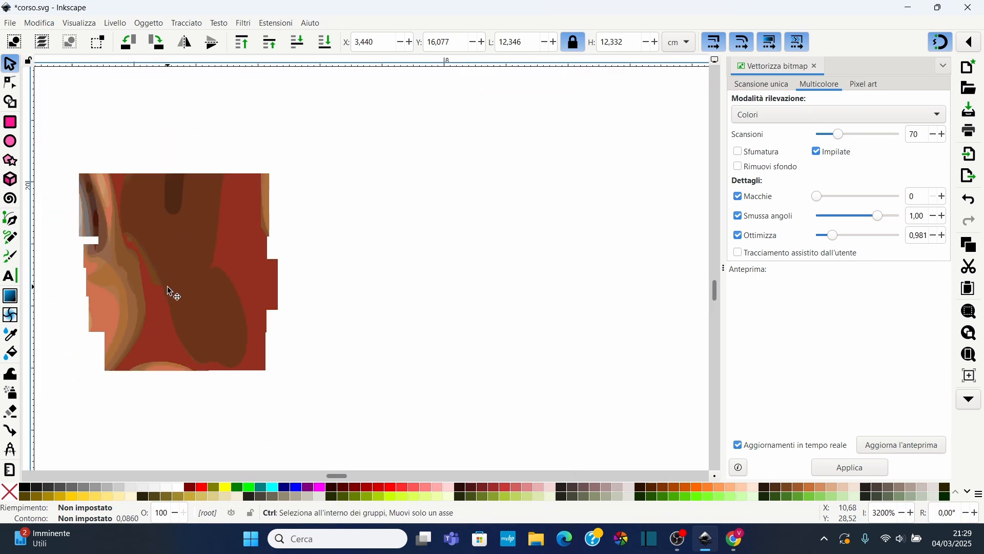
{"action": "scroll", "coordinate": [168, 288], "scroll_direction": "down", "scroll_amount": 9}
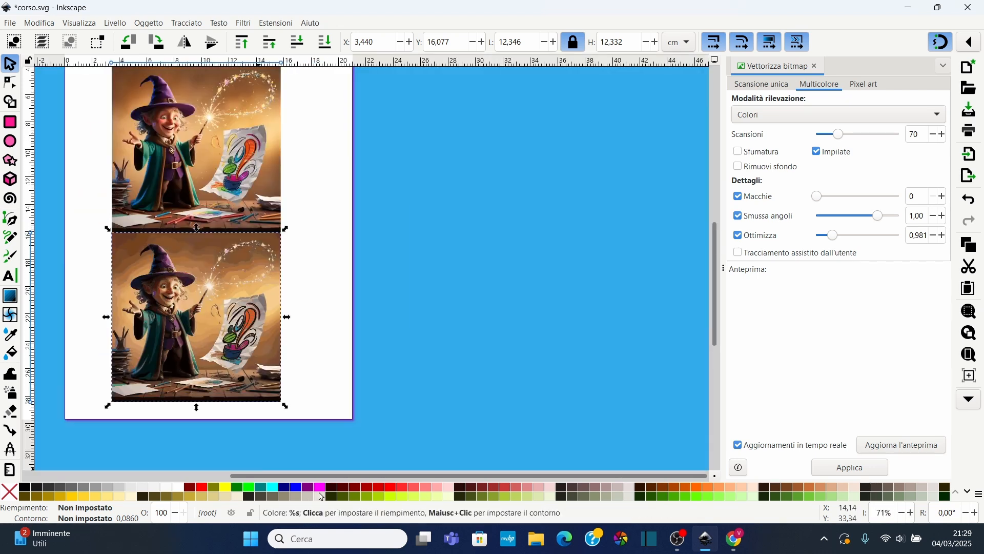
{"action": "left_click_drag", "start_coordinate": [302, 476], "coordinate": [207, 479]}
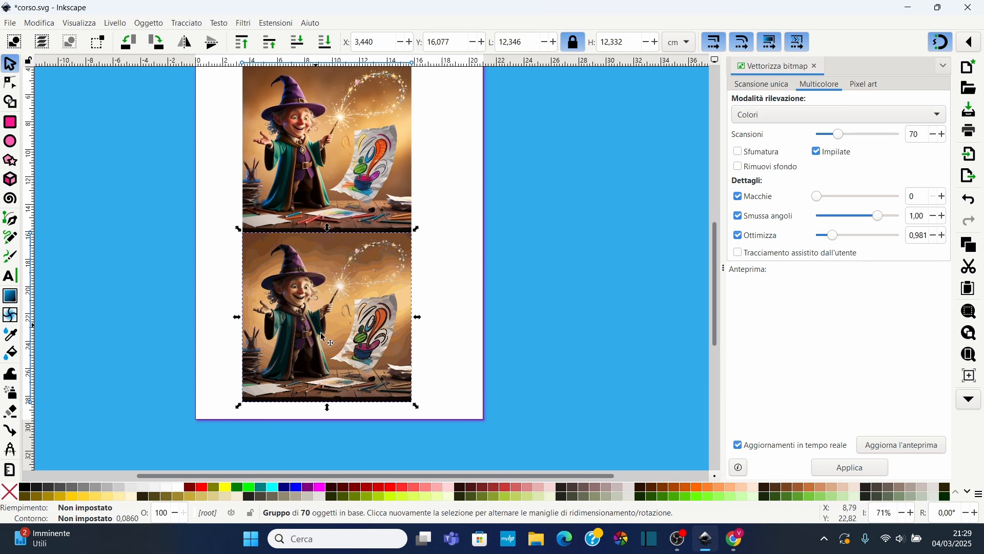
{"action": "scroll", "coordinate": [288, 306], "scroll_direction": "up", "scroll_amount": 6}
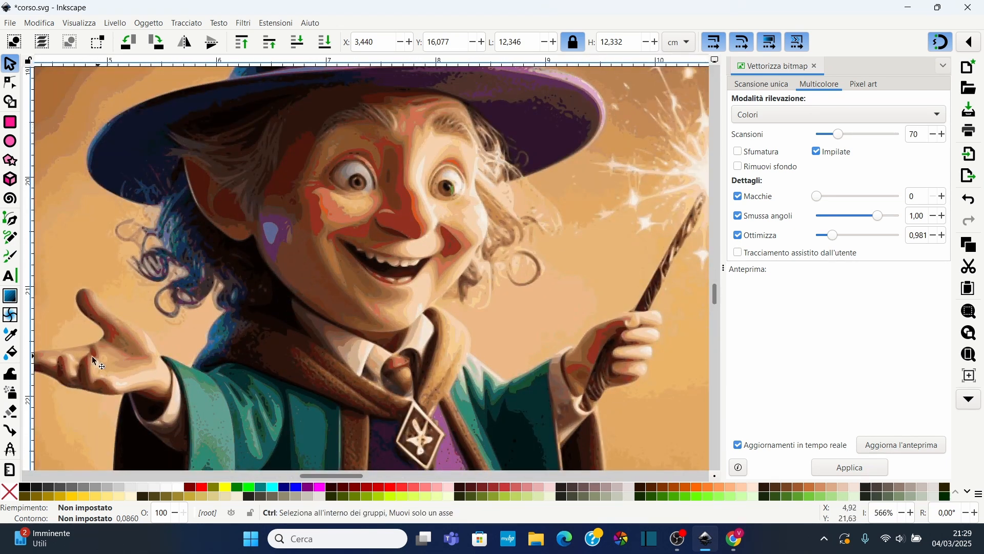
{"action": "scroll", "coordinate": [91, 360], "scroll_direction": "up", "scroll_amount": 3}
{"action": "scroll", "coordinate": [90, 360], "scroll_direction": "down", "scroll_amount": 2}
{"action": "scroll", "coordinate": [339, 277], "scroll_direction": "down", "scroll_amount": 4}
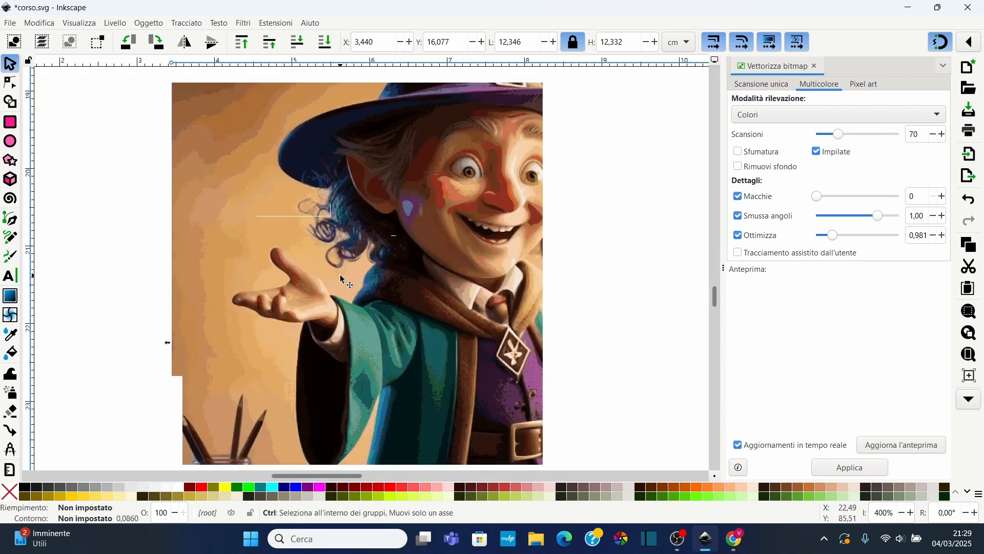
{"action": "scroll", "coordinate": [331, 278], "scroll_direction": "down", "scroll_amount": 2}
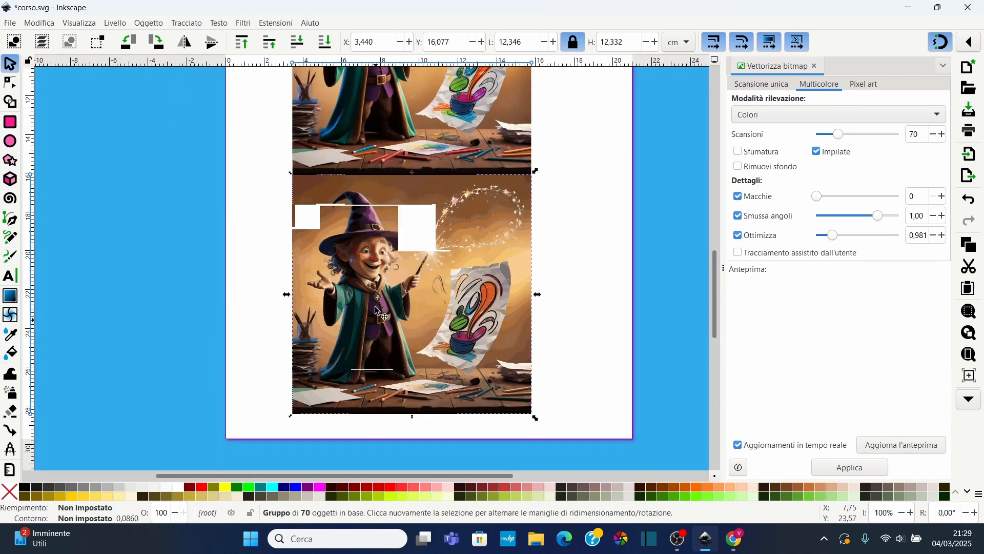
Scale the traced drawing down to about 9.5 cm and reposition it under the original
{"action": "left_click_drag", "start_coordinate": [535, 421], "coordinate": [478, 377]}
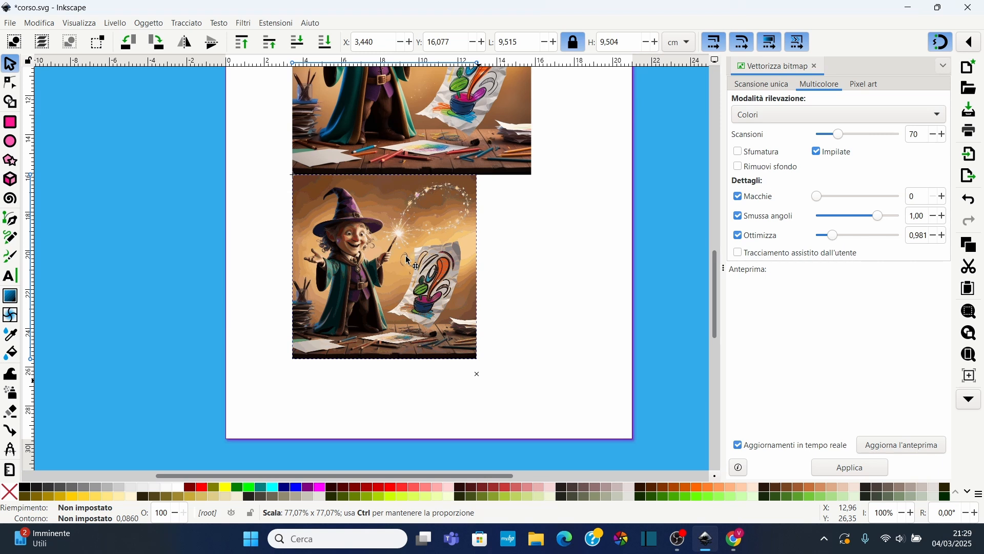
{"action": "left_click_drag", "start_coordinate": [406, 257], "coordinate": [343, 221]}
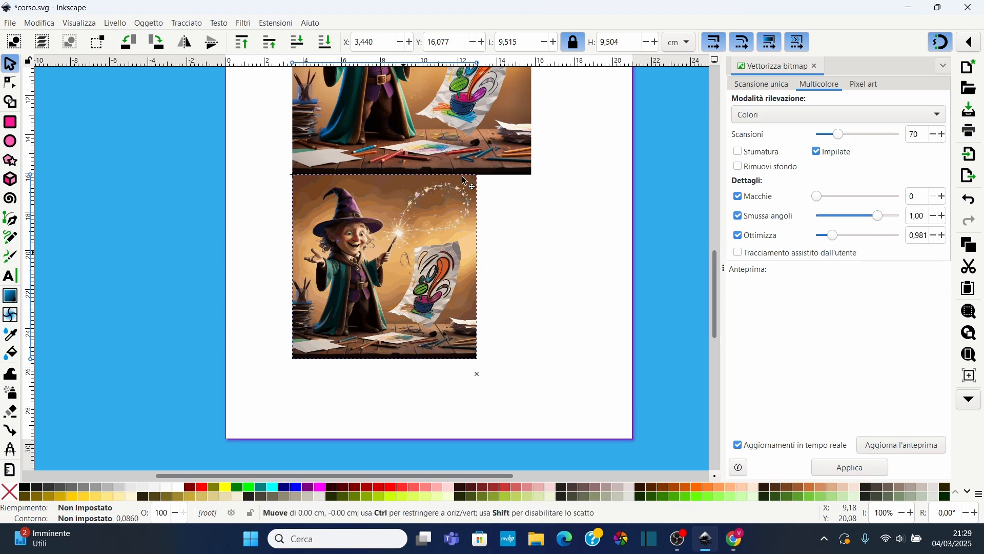
{"action": "left_click_drag", "start_coordinate": [361, 215], "coordinate": [363, 220]}
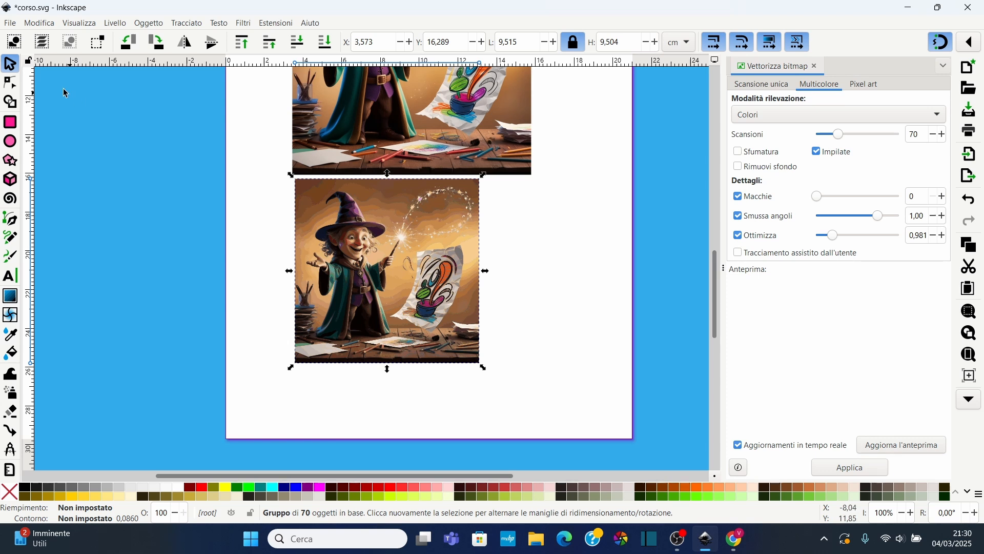
Draw a Pen outline around the wizard and set it as a clip on the traced drawing
{"action": "left_click", "coordinate": [10, 220]}
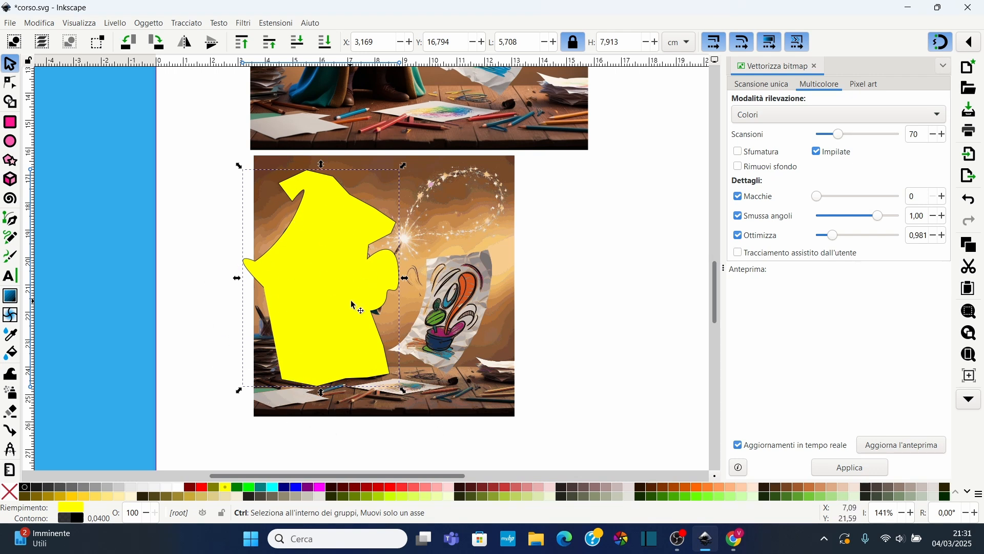
{"action": "scroll", "coordinate": [319, 241], "scroll_direction": "down", "scroll_amount": 2, "text": "ctrl"}
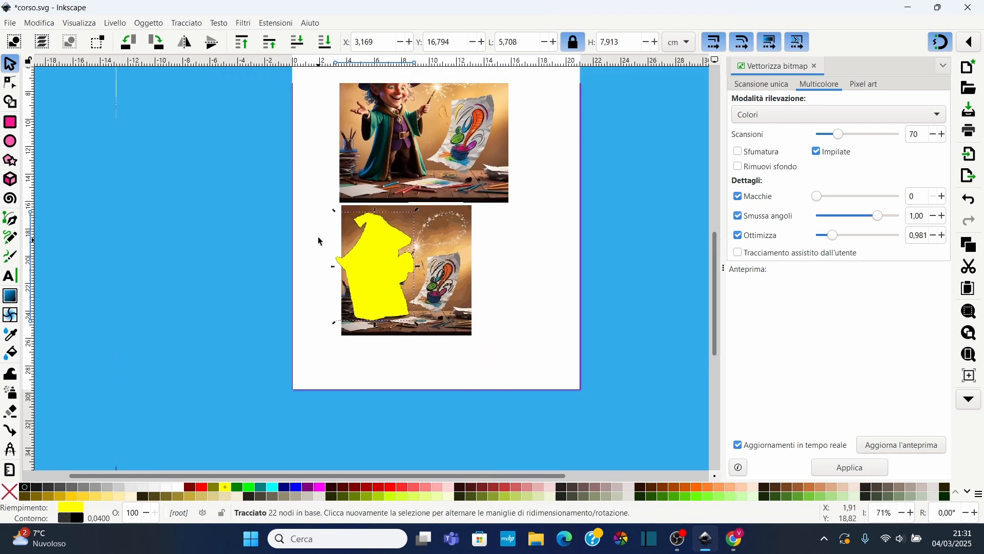
{"action": "left_click", "coordinate": [319, 241]}
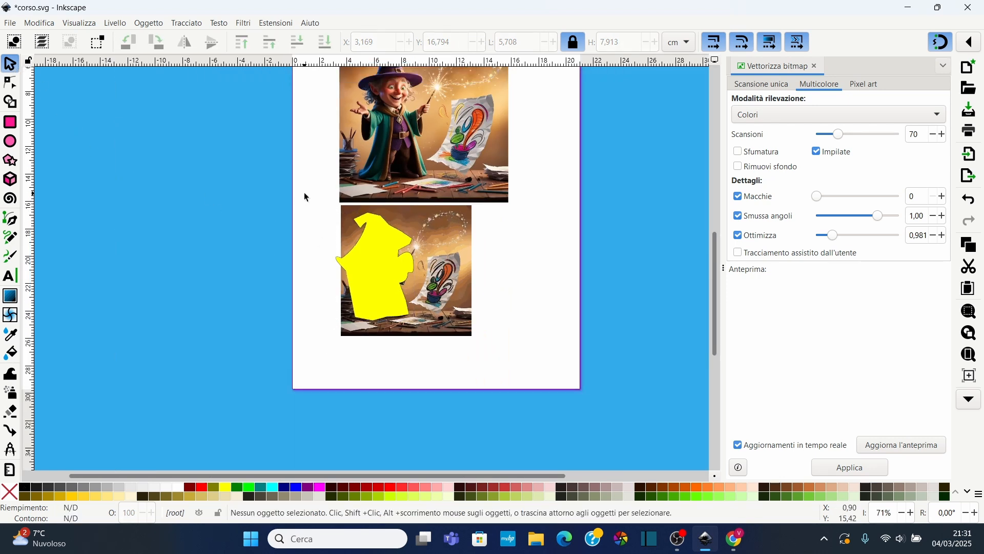
{"action": "left_click_drag", "start_coordinate": [305, 197], "coordinate": [532, 380]}
{"action": "right_click", "coordinate": [393, 267]}
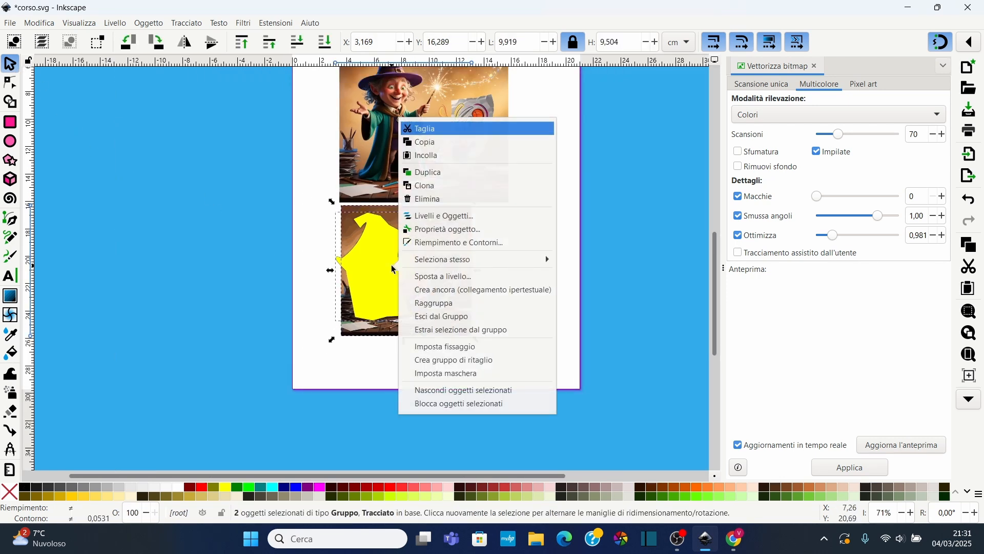
{"action": "left_click", "coordinate": [463, 347]}
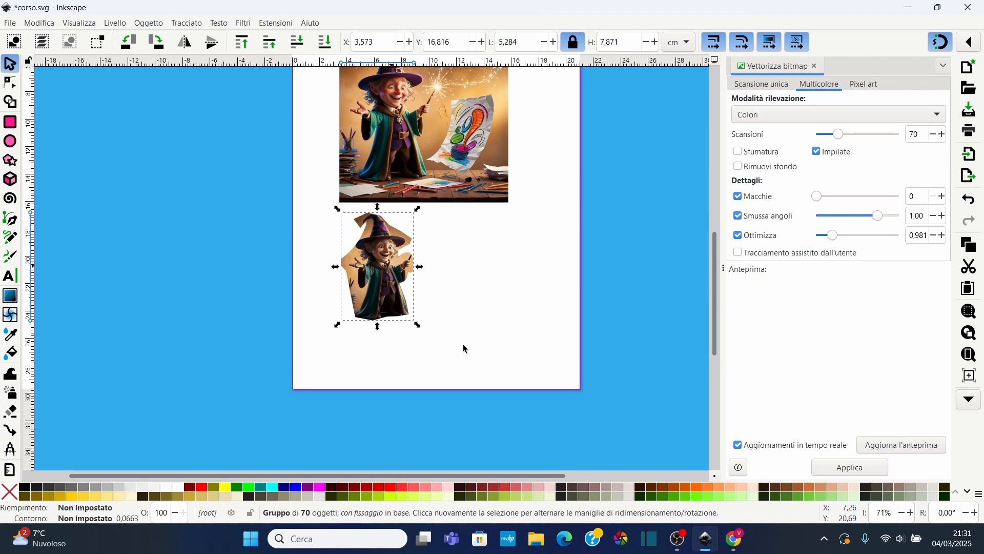
Inspect the clipped wizard drawing at different zoom levels
{"action": "scroll", "coordinate": [413, 275], "scroll_direction": "up", "scroll_amount": 3}
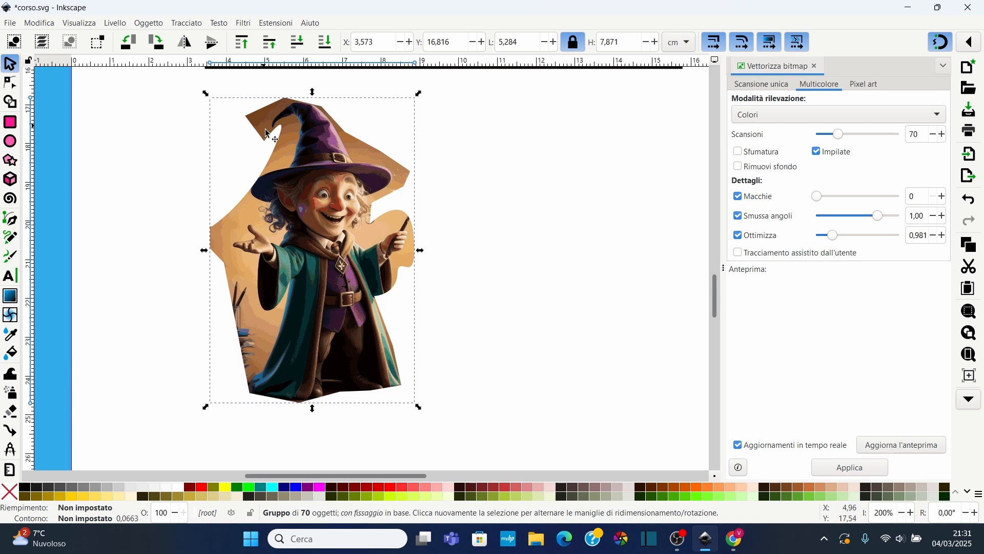
{"action": "scroll", "coordinate": [329, 208], "scroll_direction": "up", "scroll_amount": 5}
{"action": "scroll", "coordinate": [331, 176], "scroll_direction": "down", "scroll_amount": 6}
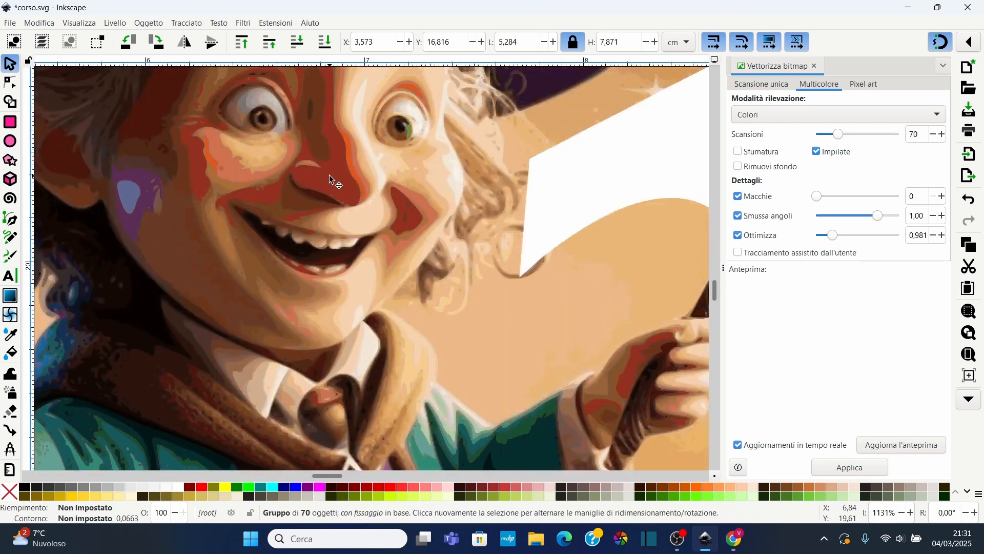
{"action": "scroll", "coordinate": [315, 189], "scroll_direction": "down", "scroll_amount": 4}
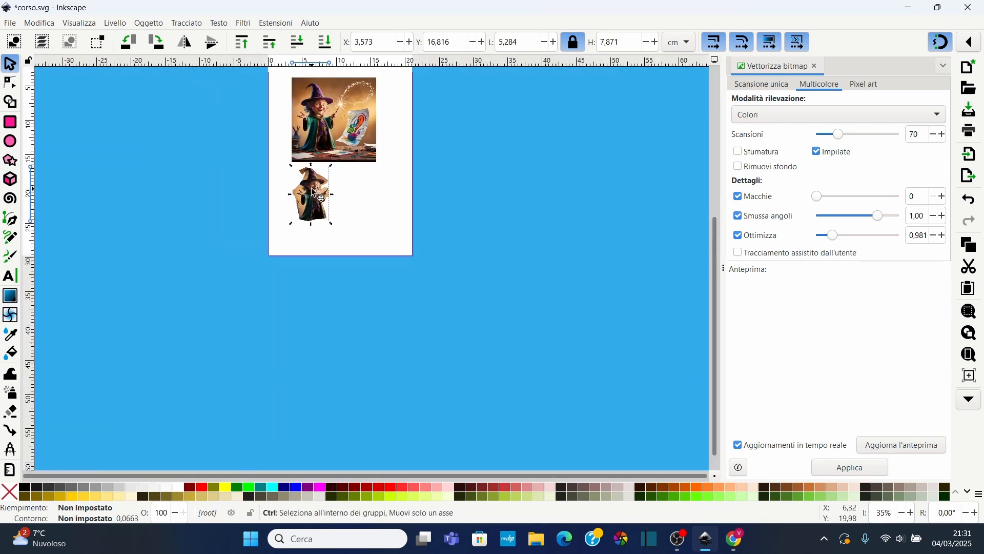
{"action": "scroll", "coordinate": [323, 215], "scroll_direction": "up", "scroll_amount": 3}
{"action": "scroll", "coordinate": [324, 233], "scroll_direction": "down", "scroll_amount": 2}
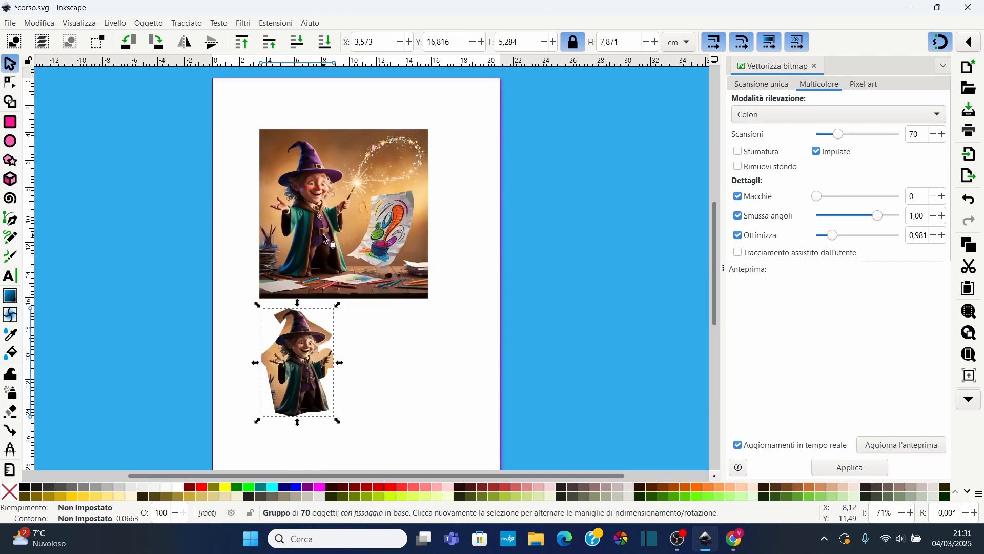
{"action": "scroll", "coordinate": [325, 242], "scroll_direction": "up", "scroll_amount": 1}
{"action": "scroll", "coordinate": [325, 241], "scroll_direction": "down", "scroll_amount": 1}
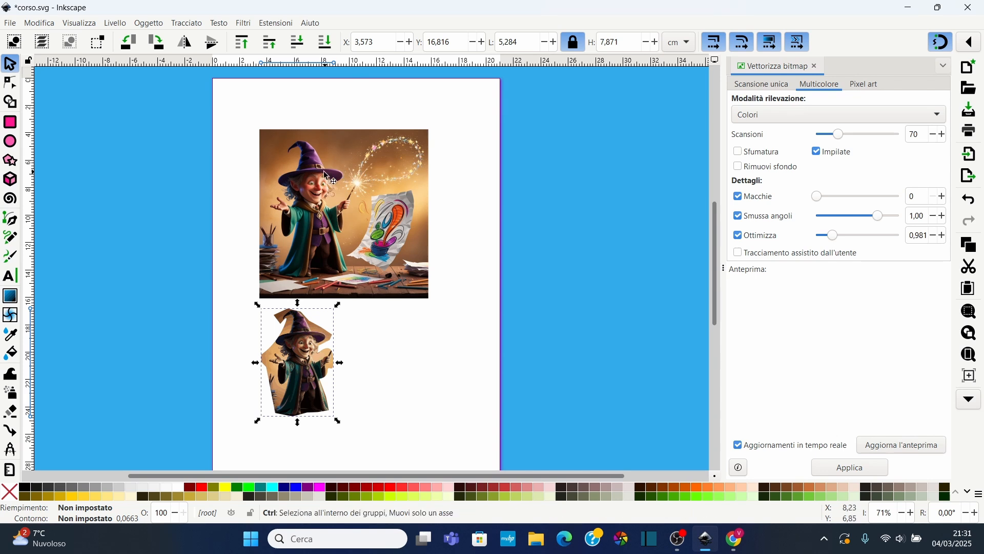
{"action": "scroll", "coordinate": [302, 206], "scroll_direction": "up", "scroll_amount": 4}
{"action": "scroll", "coordinate": [305, 202], "scroll_direction": "down", "scroll_amount": 5}
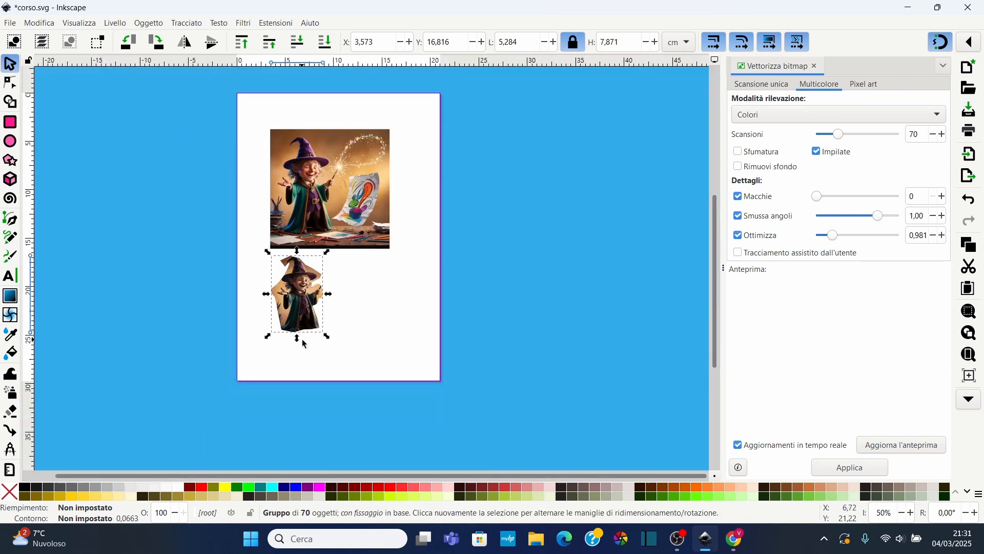
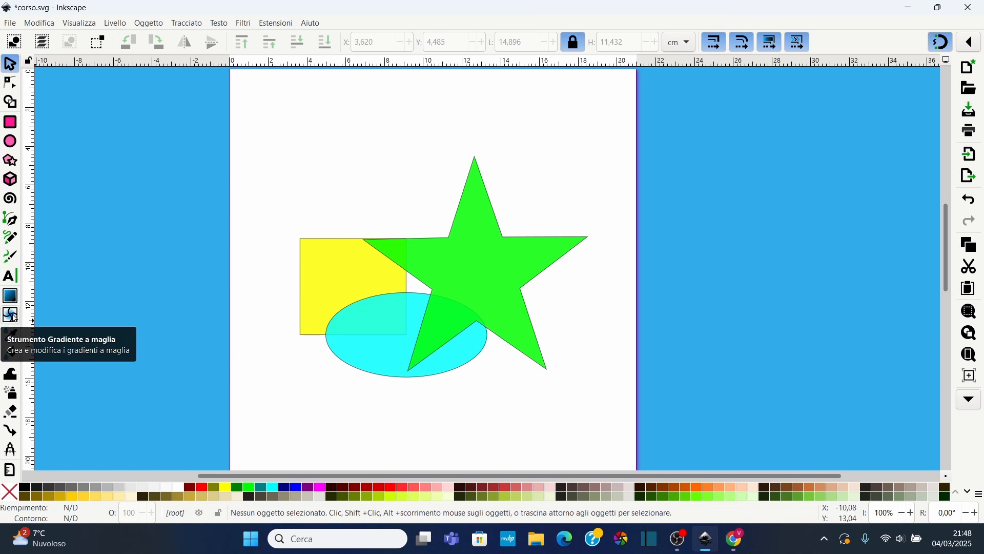
Open the Fill and Stroke dialog, select the star and give it a mesh gradient fill
{"action": "left_click", "coordinate": [158, 27]}
{"action": "left_click", "coordinate": [172, 51]}
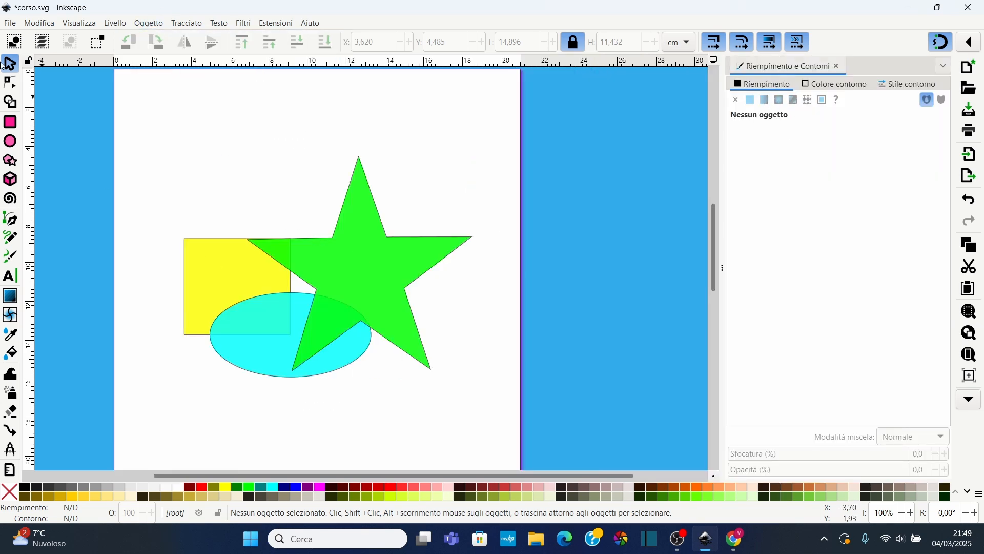
{"action": "left_click", "coordinate": [375, 266]}
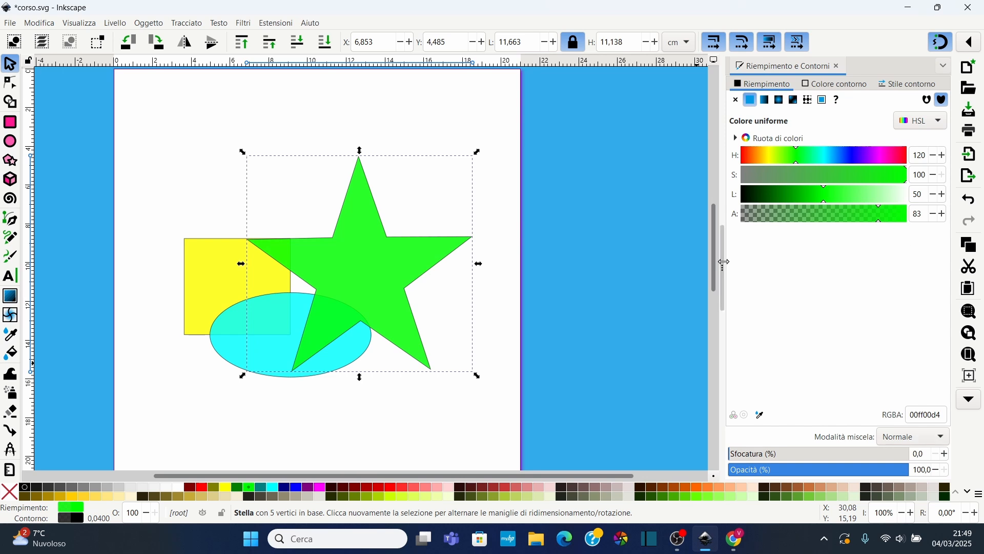
{"action": "left_click", "coordinate": [796, 99]}
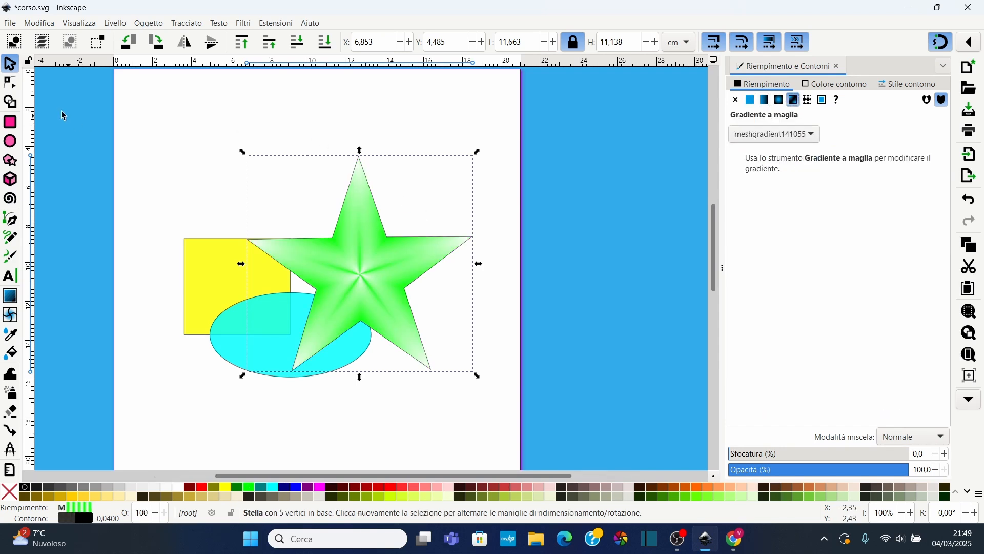
With the Mesh tool, recolour nodes at the star's top, right and lower-right tips using dark red and pale pink swatches
{"action": "left_click", "coordinate": [12, 319]}
{"action": "scroll", "coordinate": [354, 266], "scroll_direction": "up", "scroll_amount": 1}
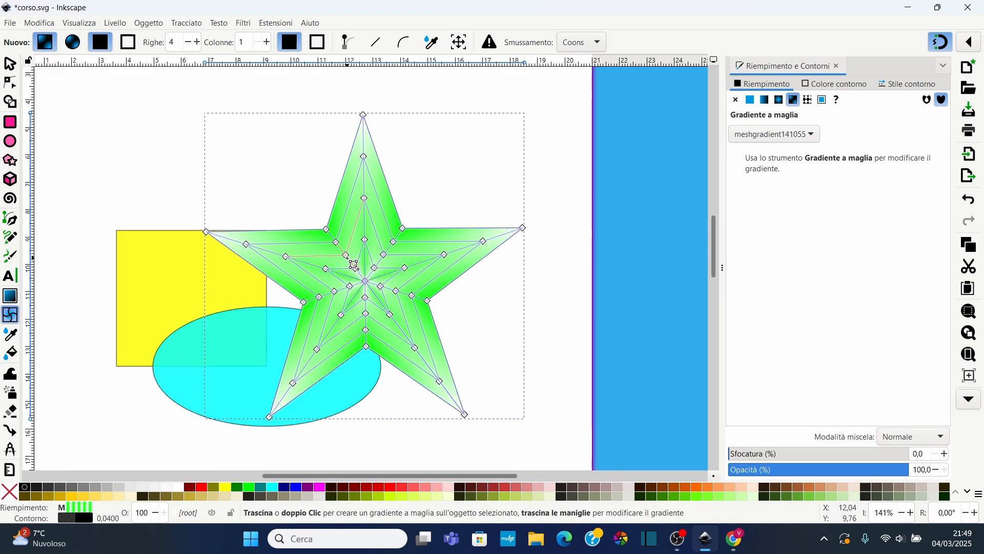
{"action": "left_click_drag", "start_coordinate": [339, 88], "coordinate": [387, 149]}
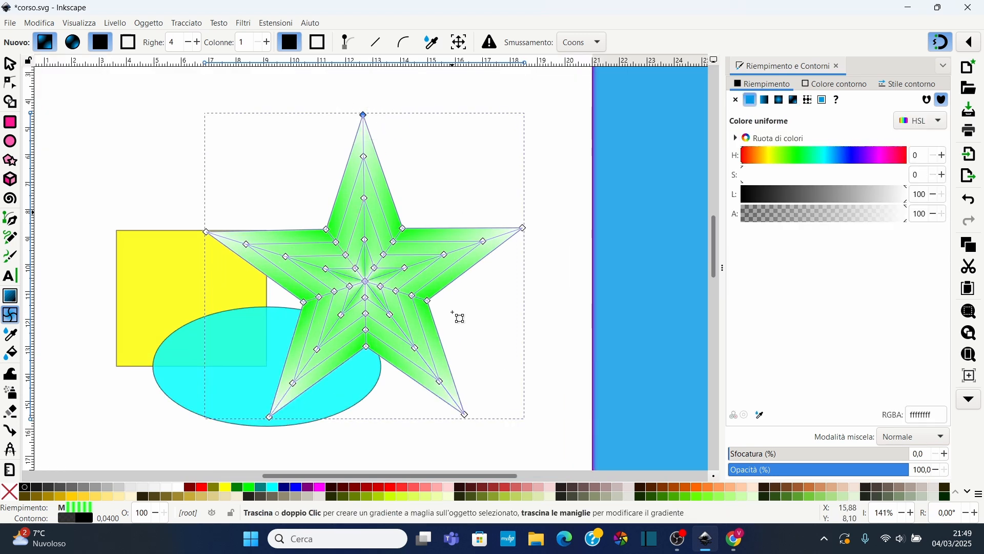
{"action": "left_click", "coordinate": [470, 488]}
{"action": "left_click_drag", "start_coordinate": [505, 202], "coordinate": [545, 268]}
{"action": "left_click_drag", "start_coordinate": [472, 196], "coordinate": [567, 310]}
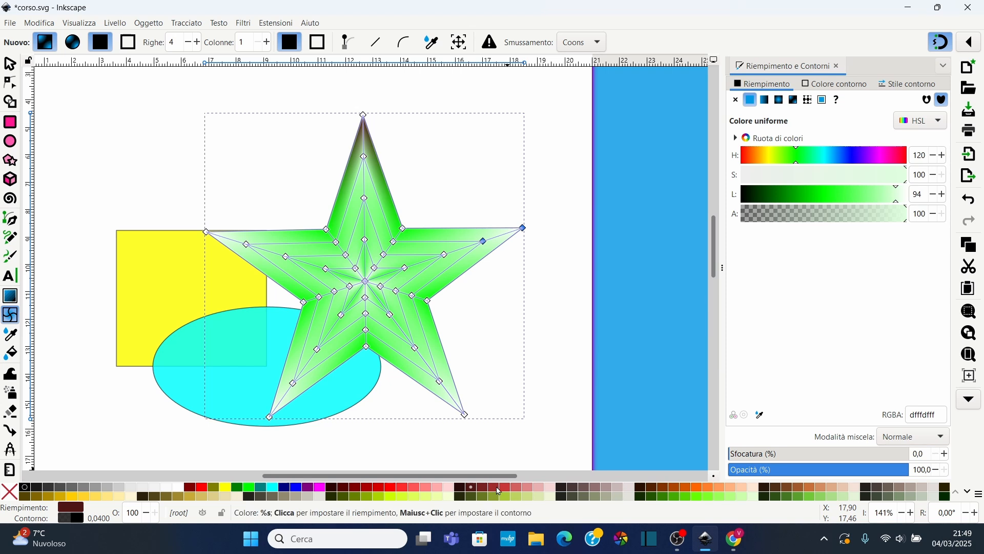
{"action": "left_click", "coordinate": [495, 487]}
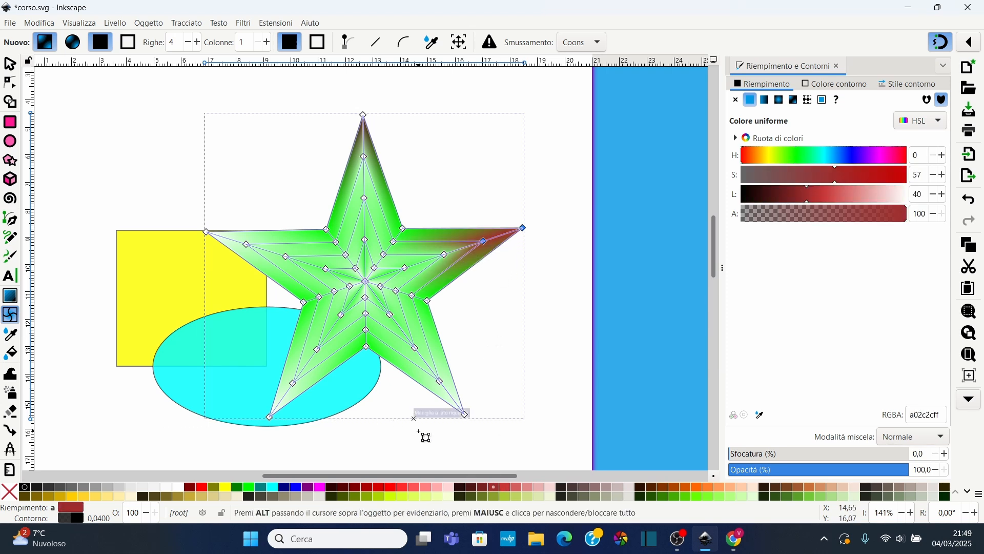
{"action": "mouse_move", "coordinate": [416, 413]}
{"action": "left_mouse_down"}
{"action": "mouse_move", "coordinate": [472, 328]}
{"action": "mouse_move", "coordinate": [394, 424]}
{"action": "left_mouse_up"}
{"action": "left_click", "coordinate": [632, 492]}
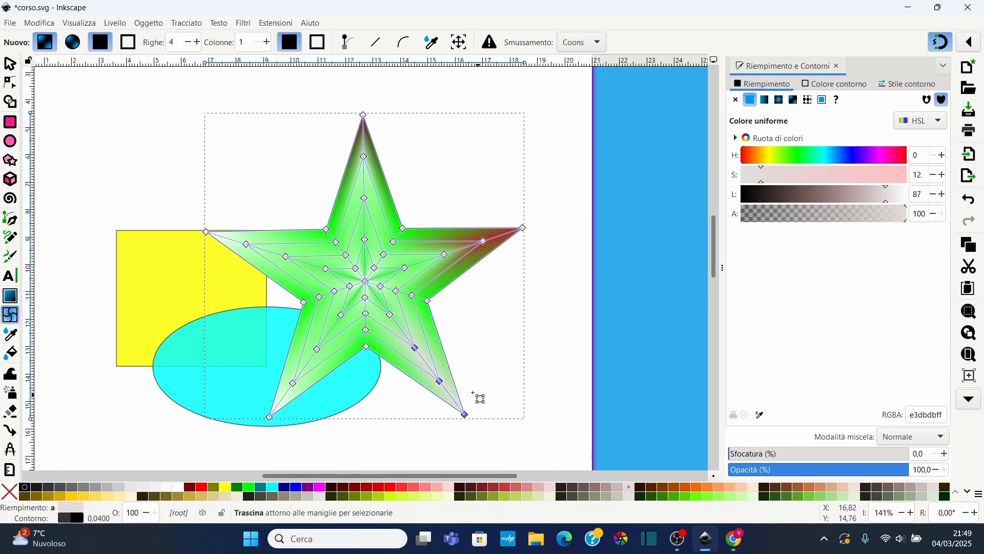
{"action": "mouse_move", "coordinate": [415, 348]}
{"action": "left_mouse_down"}
{"action": "mouse_move", "coordinate": [421, 338]}
{"action": "mouse_move", "coordinate": [382, 327]}
{"action": "mouse_move", "coordinate": [430, 330]}
{"action": "mouse_move", "coordinate": [403, 325]}
{"action": "mouse_move", "coordinate": [422, 354]}
{"action": "left_mouse_up"}
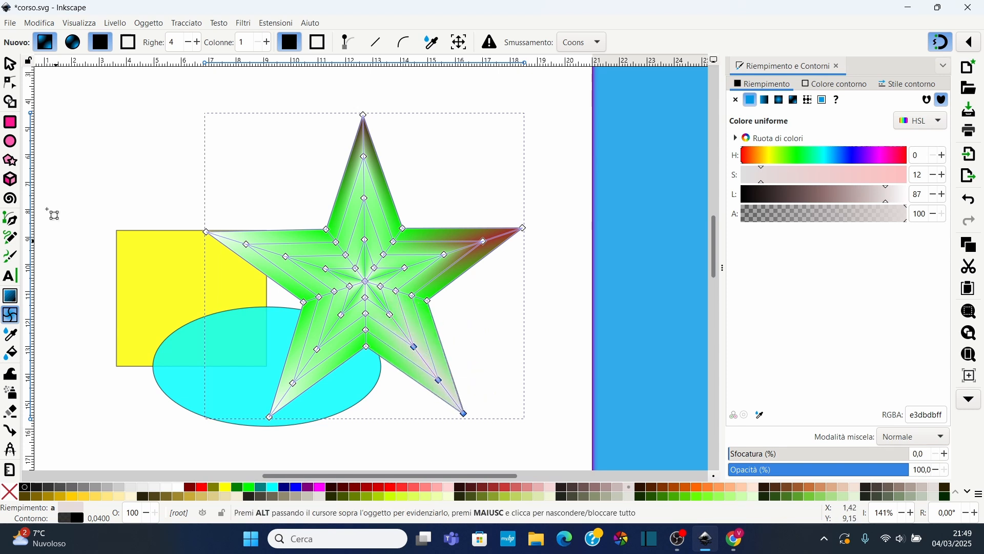
Select the yellow rectangle and apply a mesh gradient fill to it
{"action": "left_click", "coordinate": [11, 65]}
{"action": "left_click", "coordinate": [158, 292]}
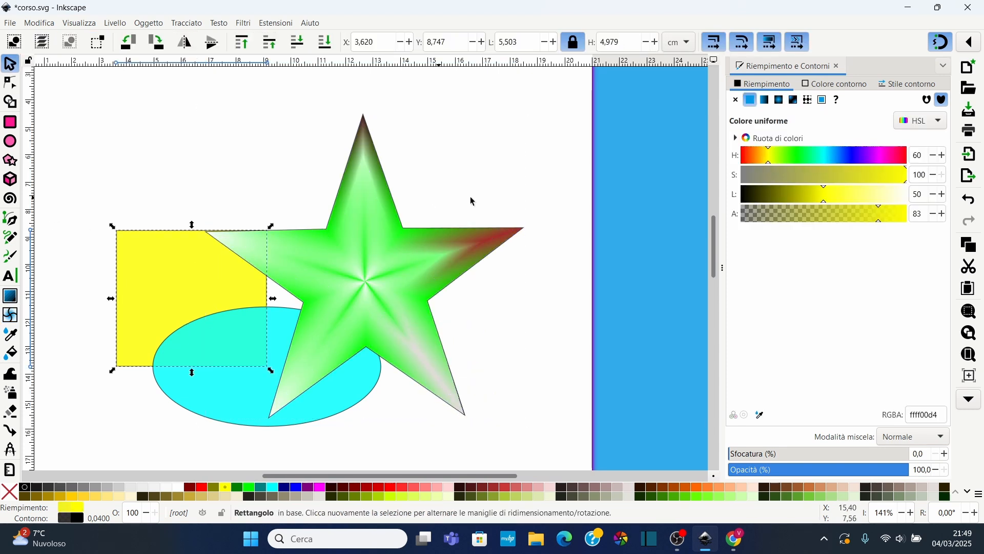
{"action": "left_click", "coordinate": [795, 101]}
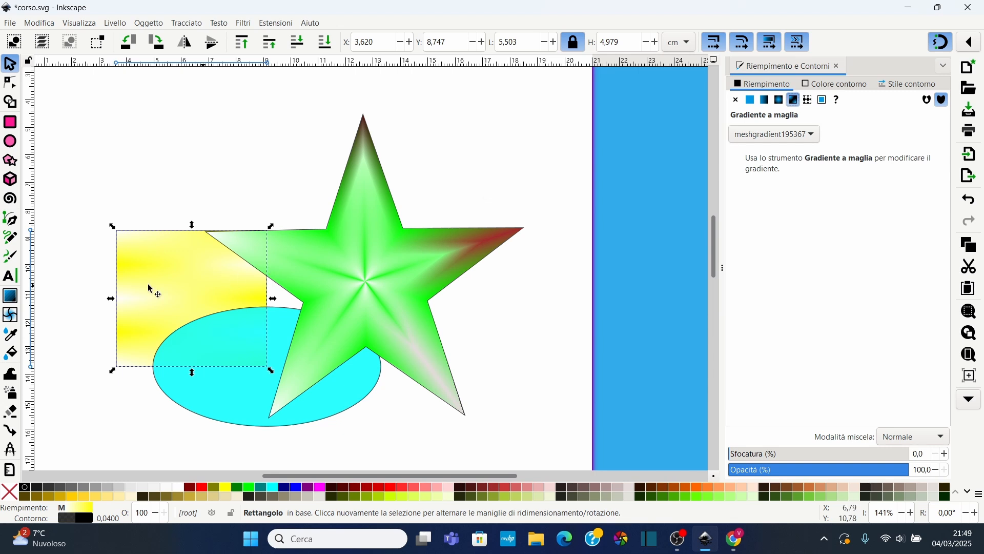
Colour the rectangle's upper-left mesh nodes dark red and its lower-right nodes red
{"action": "key", "text": "m"}
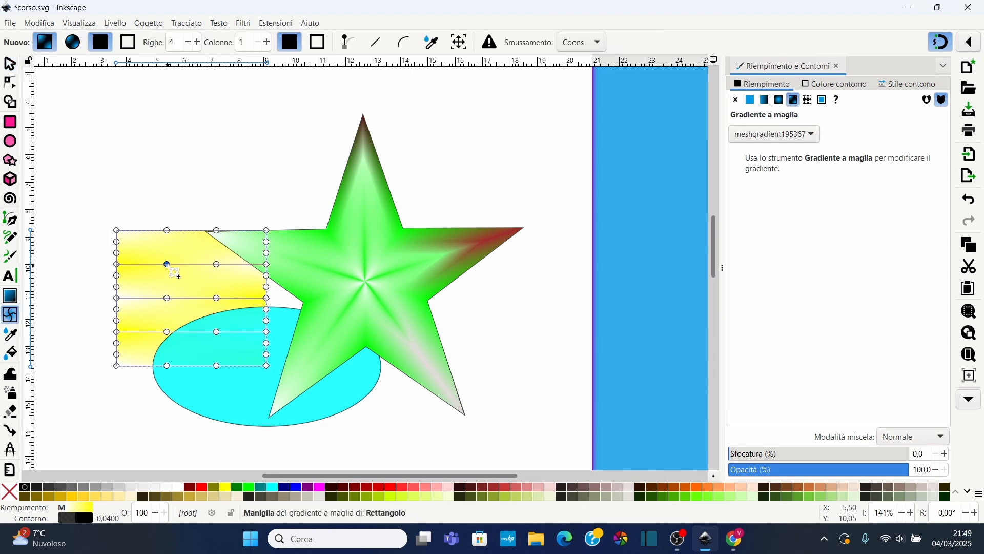
{"action": "left_click_drag", "start_coordinate": [109, 207], "coordinate": [189, 285]}
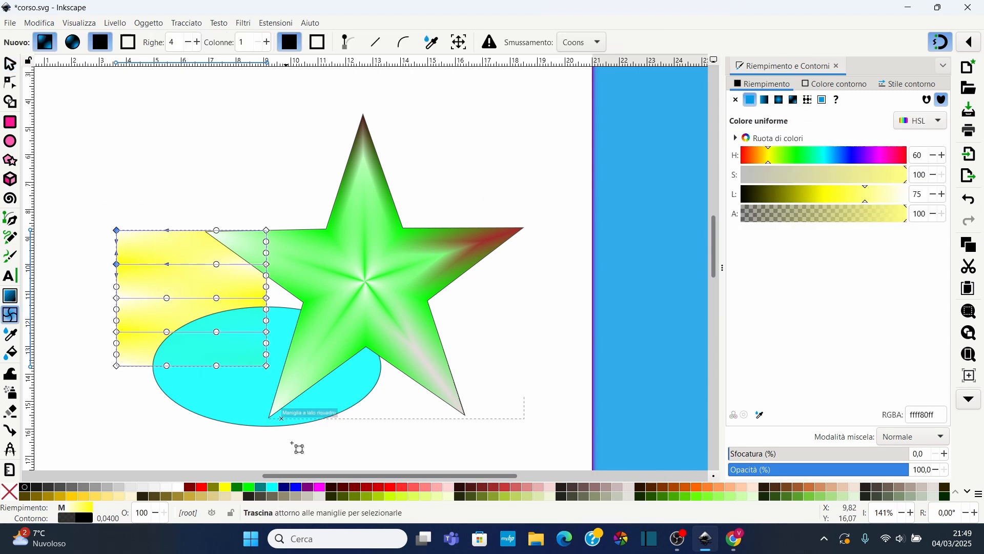
{"action": "left_click", "coordinate": [333, 490]}
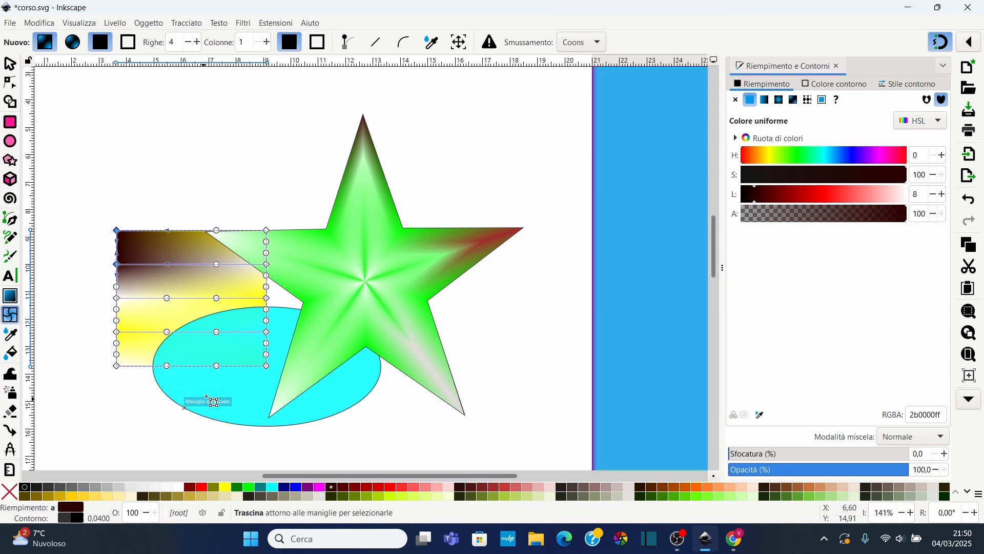
{"action": "left_click_drag", "start_coordinate": [197, 380], "coordinate": [288, 327]}
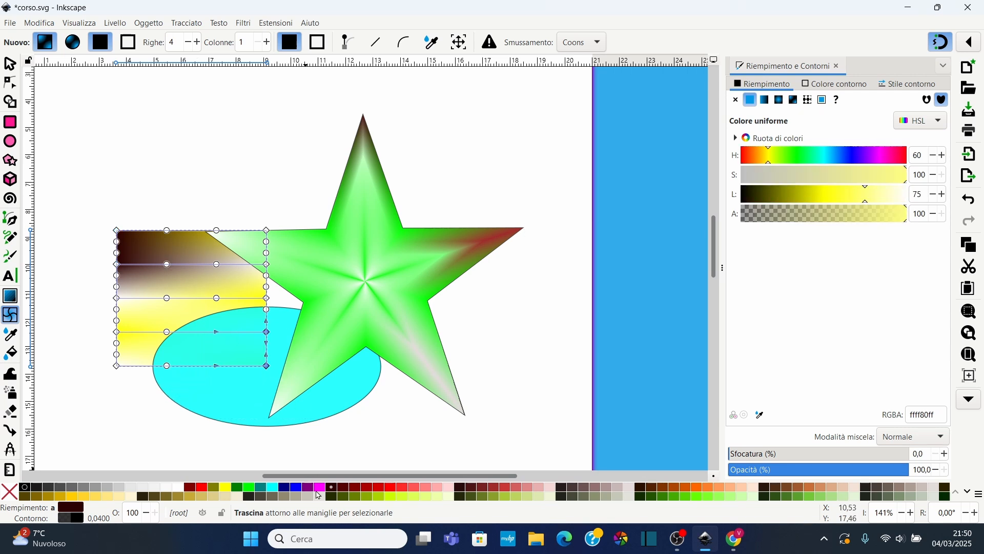
{"action": "left_click", "coordinate": [376, 488]}
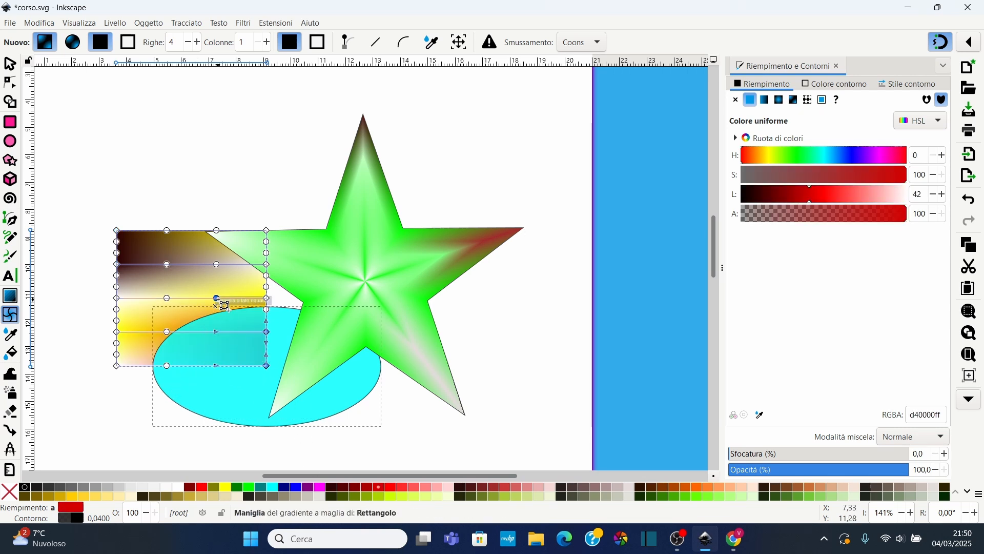
Drag two interior mesh nodes of the rectangle to bend the gradient, then return to the selector
{"action": "left_click_drag", "start_coordinate": [217, 298], "coordinate": [153, 308]}
{"action": "left_click_drag", "start_coordinate": [167, 364], "coordinate": [164, 327]}
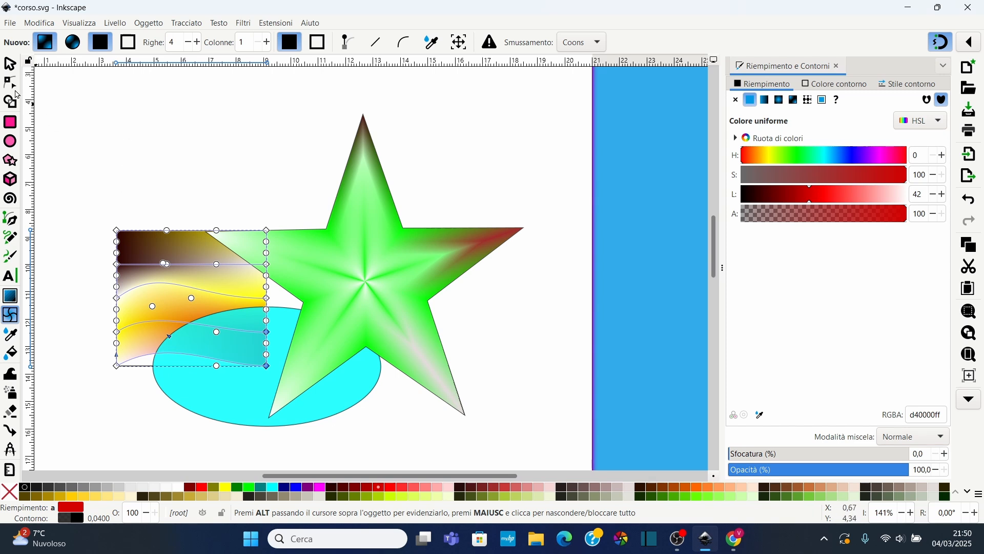
{"action": "key", "text": "s"}
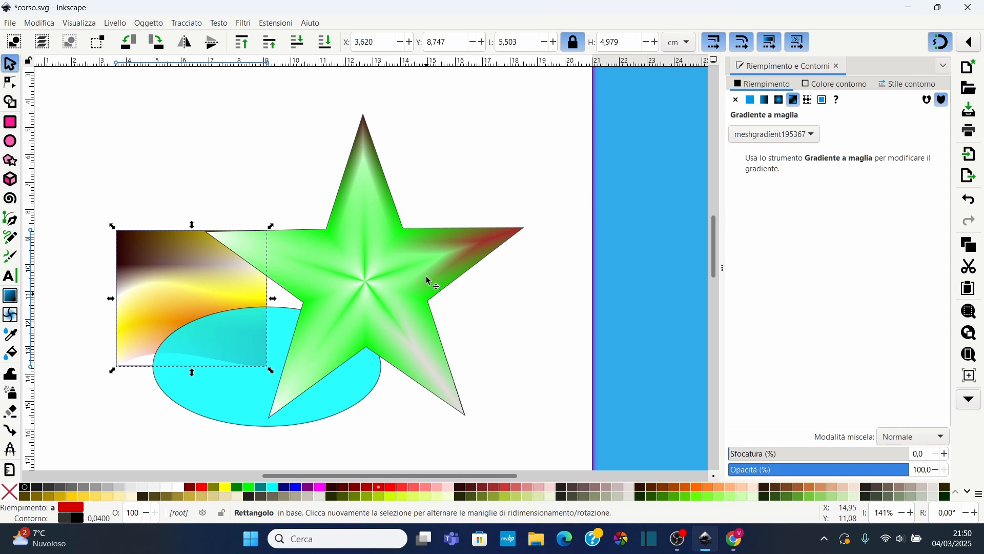
Select the star and set its fill by sampling colours and averaged areas of the rectangle with the Dropper
{"action": "left_click", "coordinate": [407, 341]}
{"action": "left_click", "coordinate": [12, 339]}
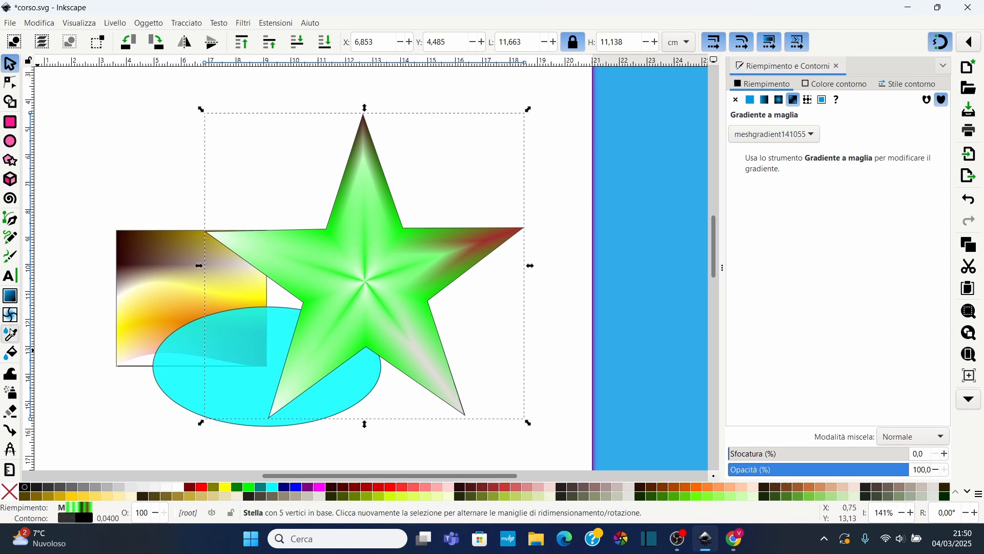
{"action": "left_click", "coordinate": [143, 247]}
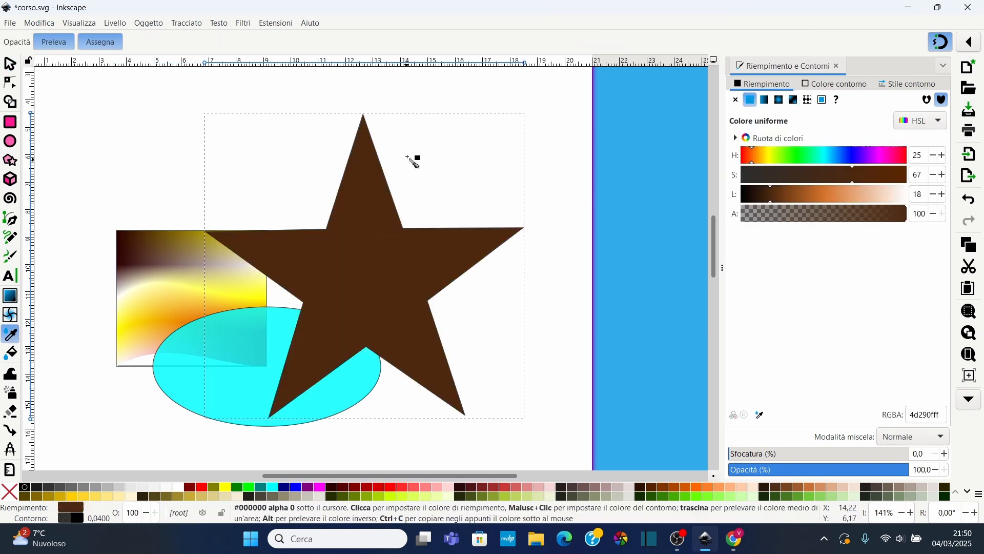
{"action": "left_click", "coordinate": [165, 304]}
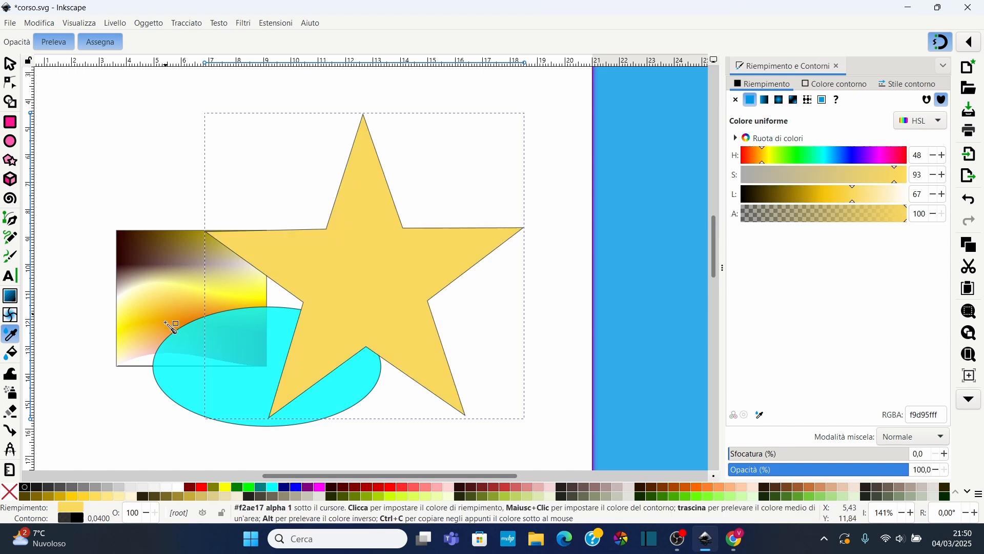
{"action": "left_click", "coordinate": [132, 322]}
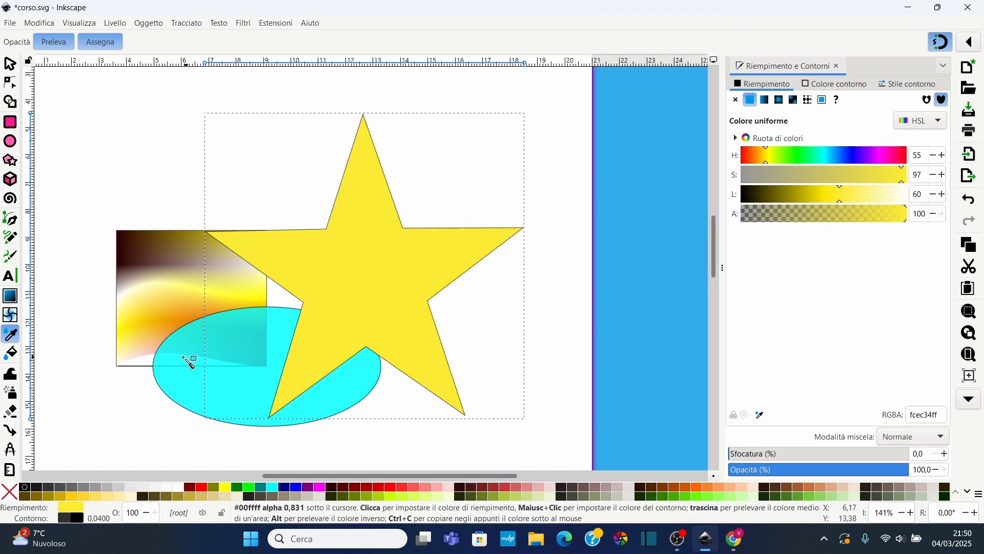
{"action": "left_click_drag", "start_coordinate": [96, 268], "coordinate": [147, 358]}
{"action": "left_click_drag", "start_coordinate": [149, 207], "coordinate": [207, 259]}
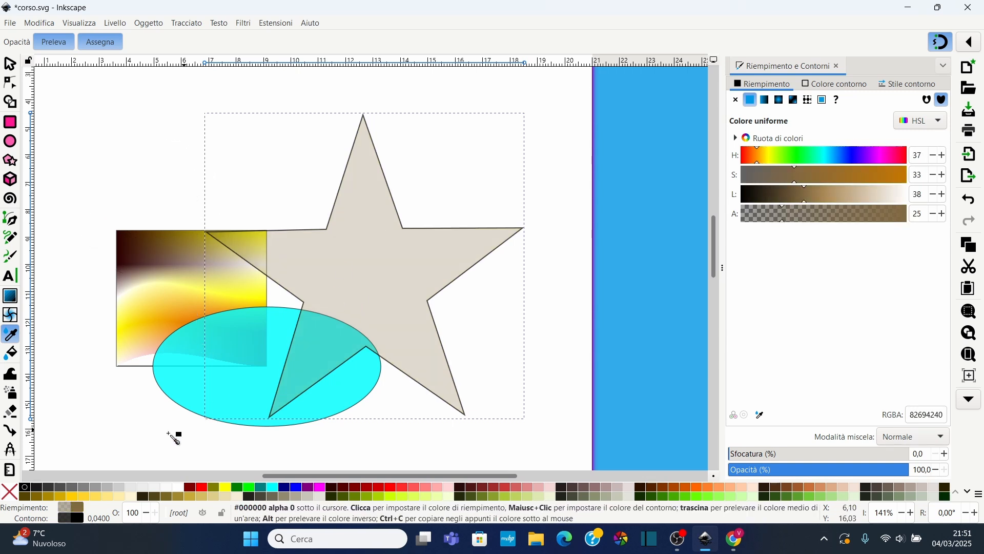
{"action": "left_click_drag", "start_coordinate": [169, 434], "coordinate": [201, 334]}
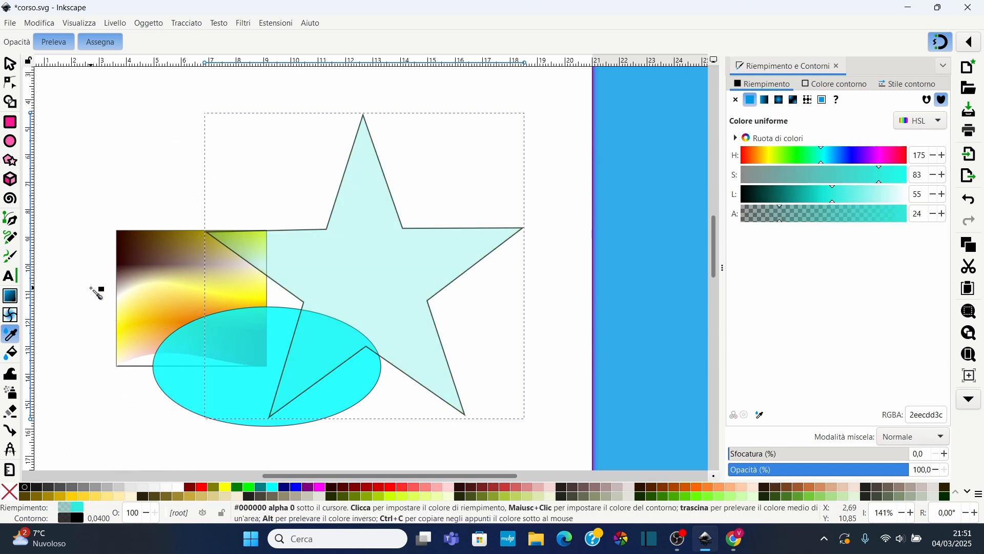
{"action": "left_click_drag", "start_coordinate": [91, 288], "coordinate": [204, 379]}
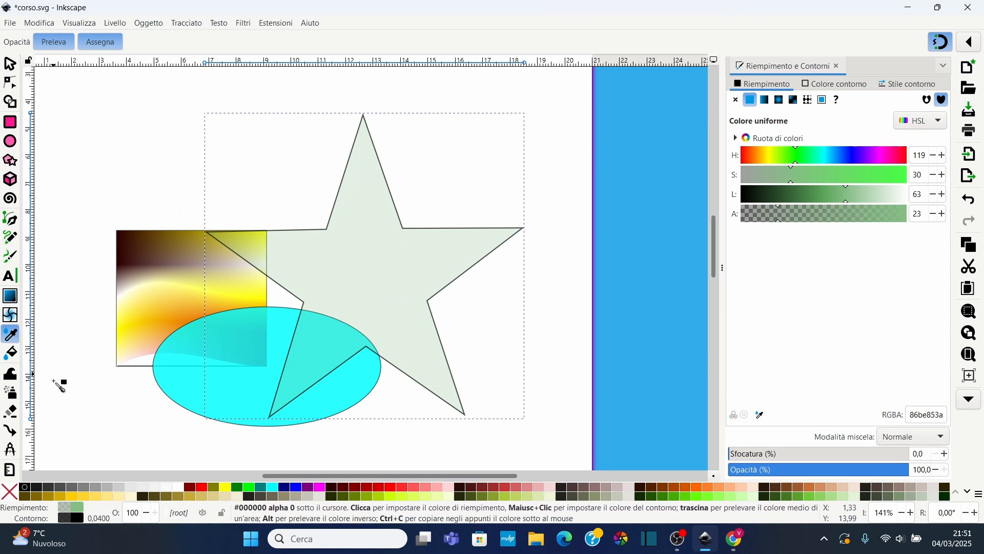
Fill the star's interior with the Paint Bucket and move the new filled shape to the upper right
{"action": "left_click", "coordinate": [11, 359]}
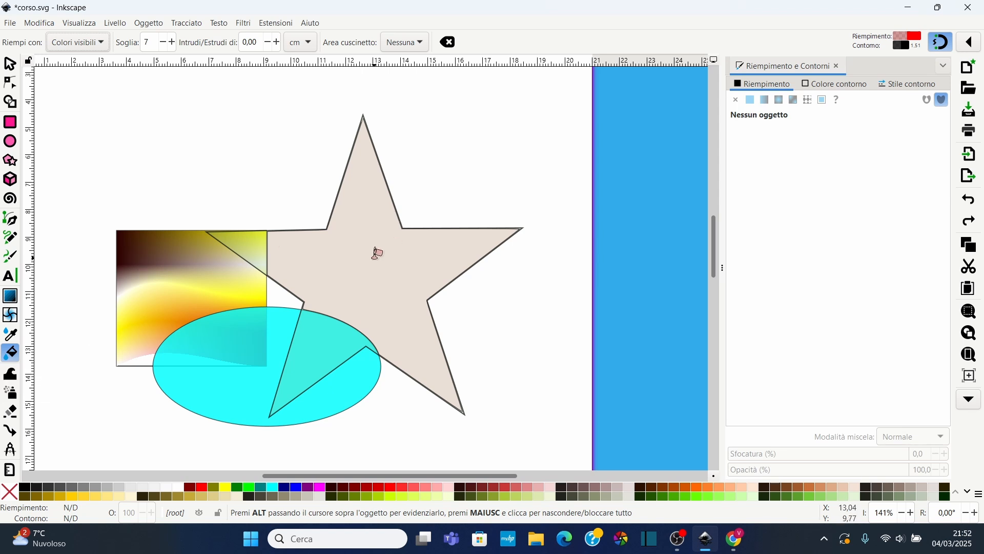
{"action": "left_click", "coordinate": [379, 270]}
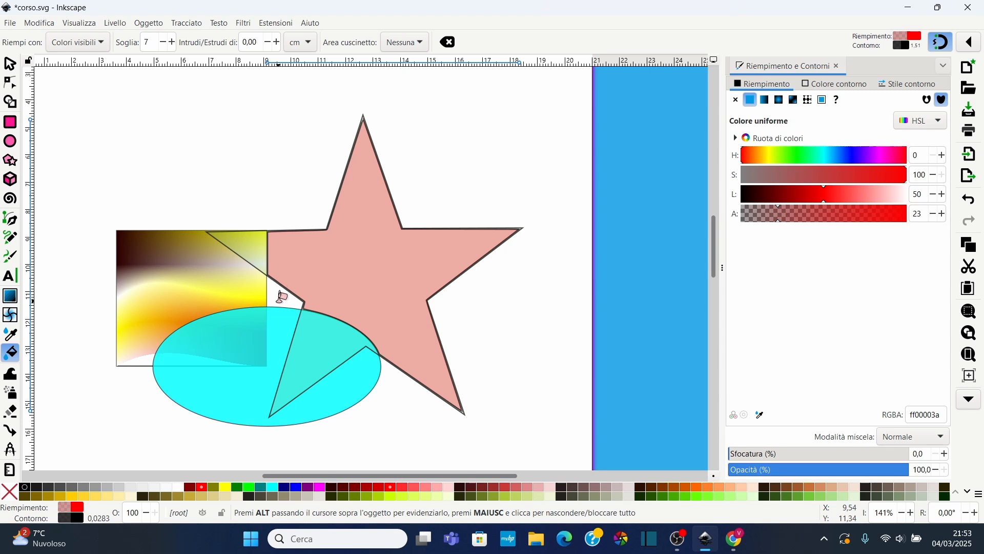
{"action": "left_click", "coordinate": [10, 64]}
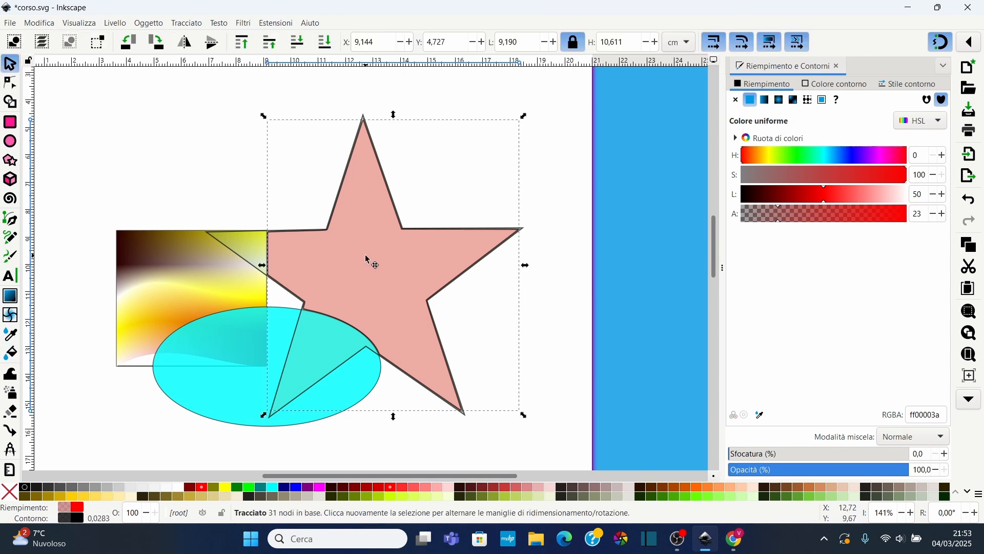
{"action": "left_click_drag", "start_coordinate": [382, 269], "coordinate": [589, 167]}
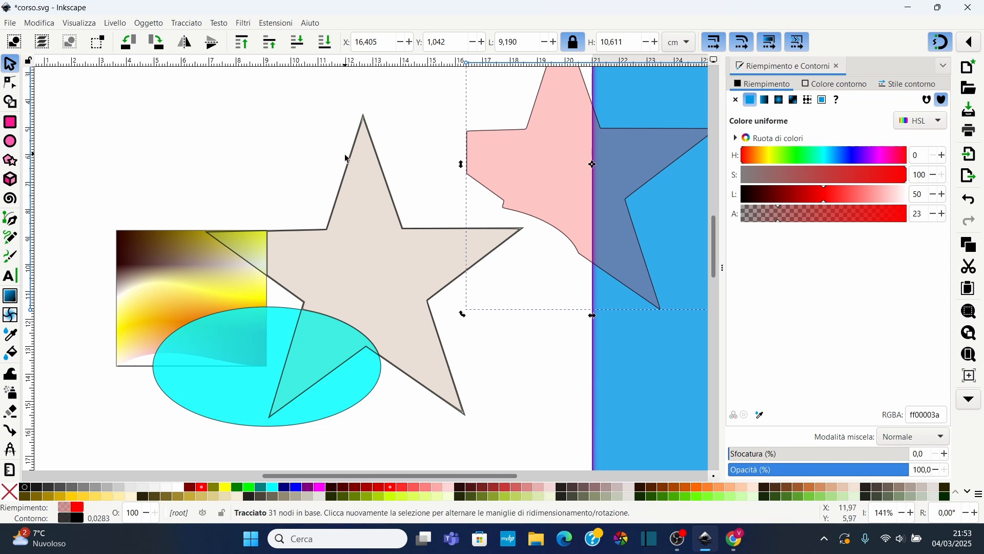
Fill the small gap between the rectangle, star and ellipse with the Paint Bucket and move that shape above
{"action": "left_click", "coordinate": [11, 353]}
{"action": "left_click", "coordinate": [280, 294]}
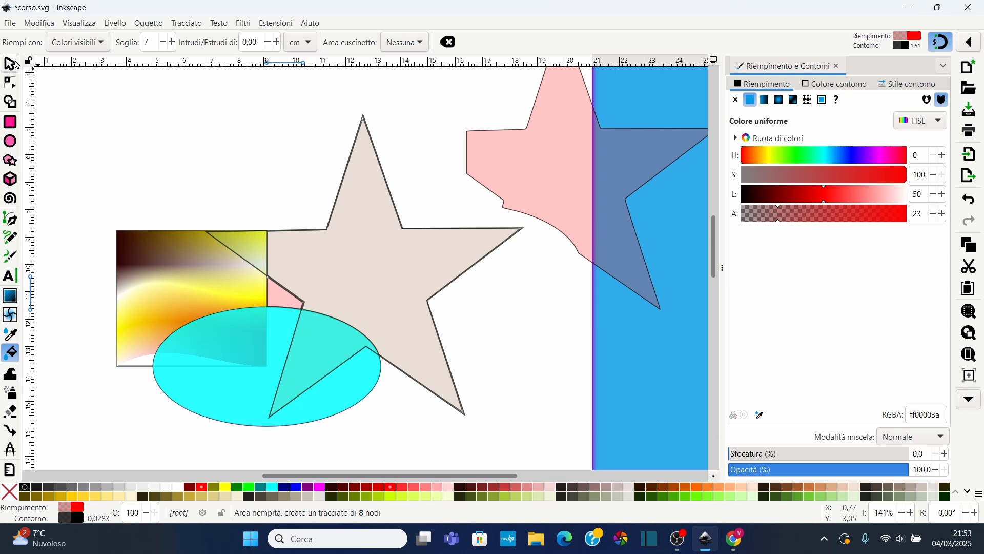
{"action": "left_click", "coordinate": [10, 63]}
{"action": "left_click_drag", "start_coordinate": [281, 303], "coordinate": [263, 160]}
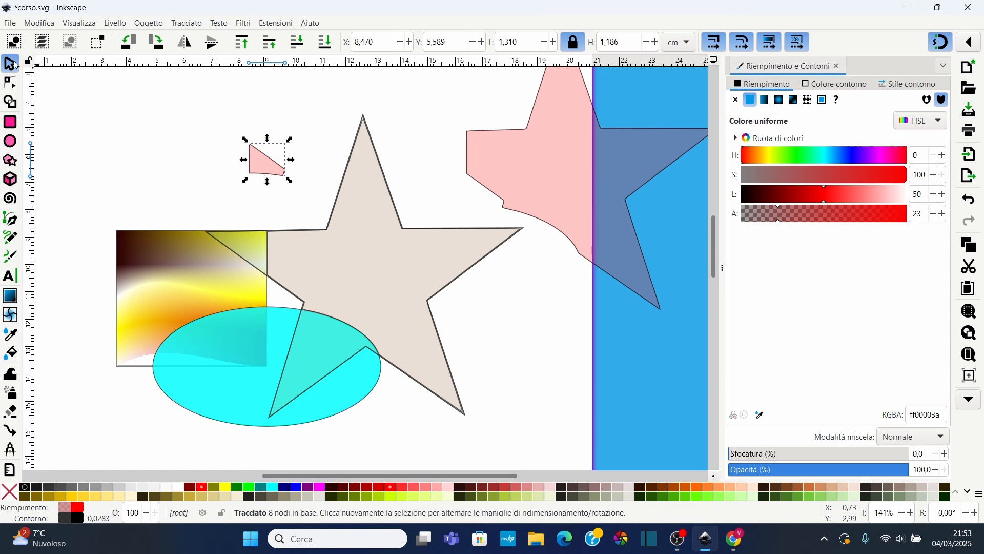
Reshape the small filled shape by dragging one node upward and adjusting a curve handle
{"action": "left_click", "coordinate": [10, 102]}
{"action": "left_click", "coordinate": [10, 83]}
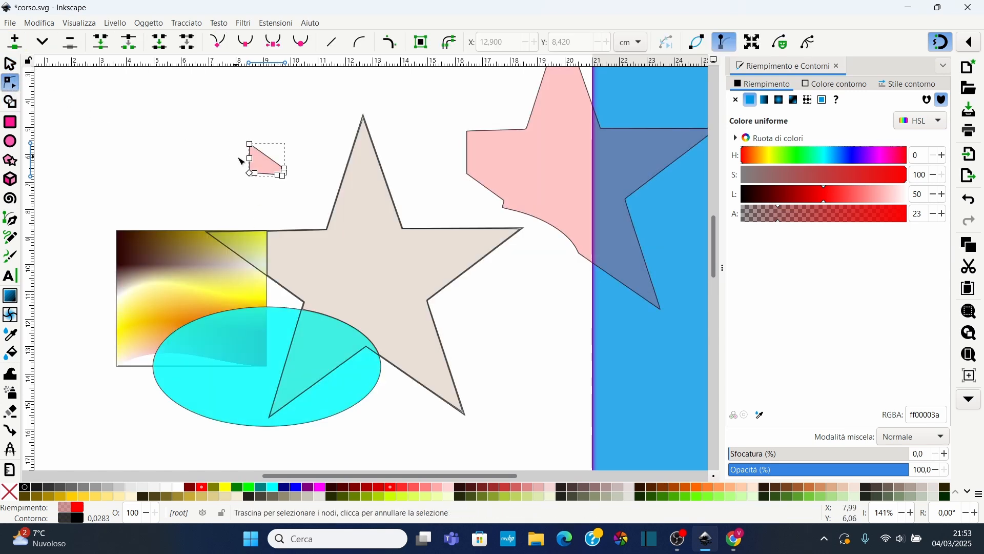
{"action": "left_click_drag", "start_coordinate": [253, 150], "coordinate": [290, 104]}
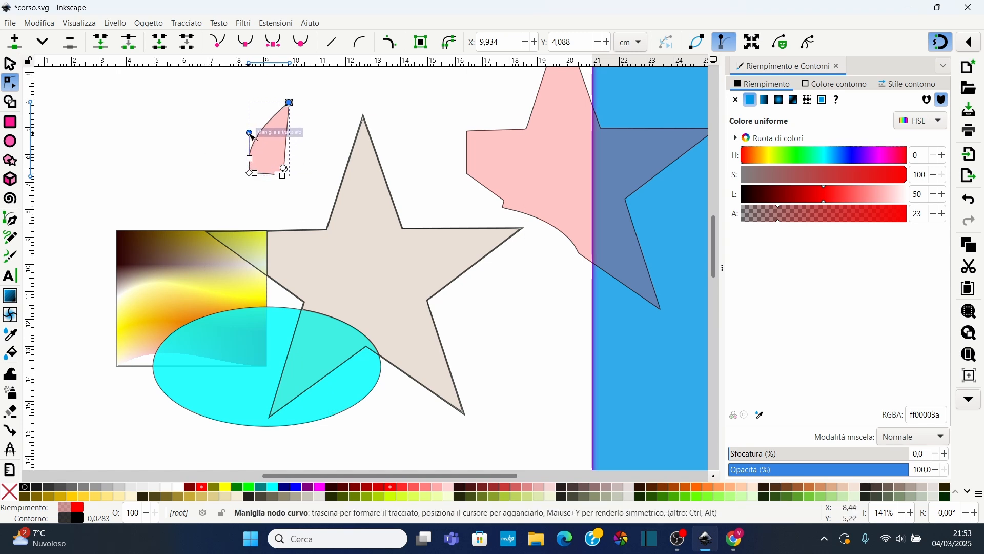
{"action": "left_click_drag", "start_coordinate": [249, 133], "coordinate": [249, 142]}
{"action": "left_click", "coordinate": [181, 152]}
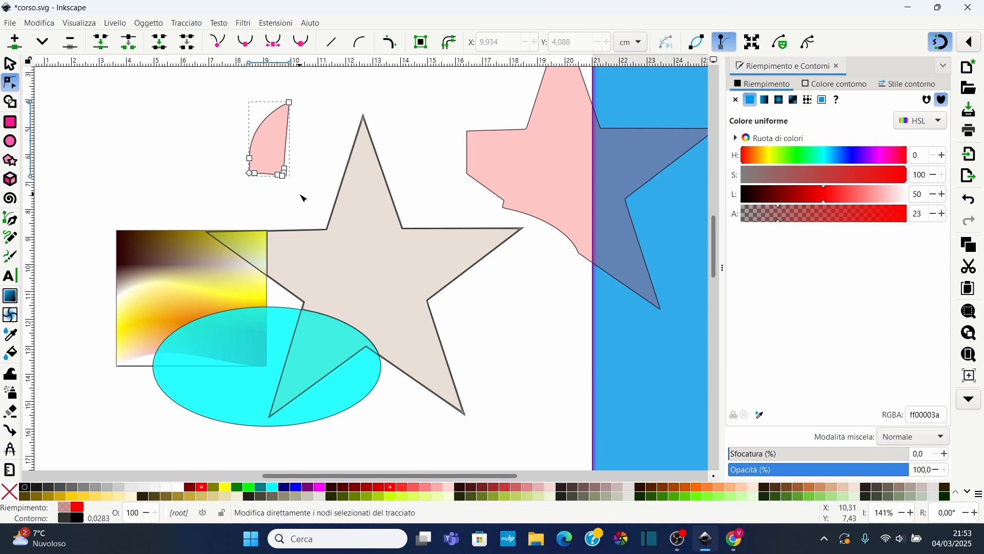
{"action": "scroll", "coordinate": [272, 302], "scroll_direction": "up", "scroll_amount": 5}
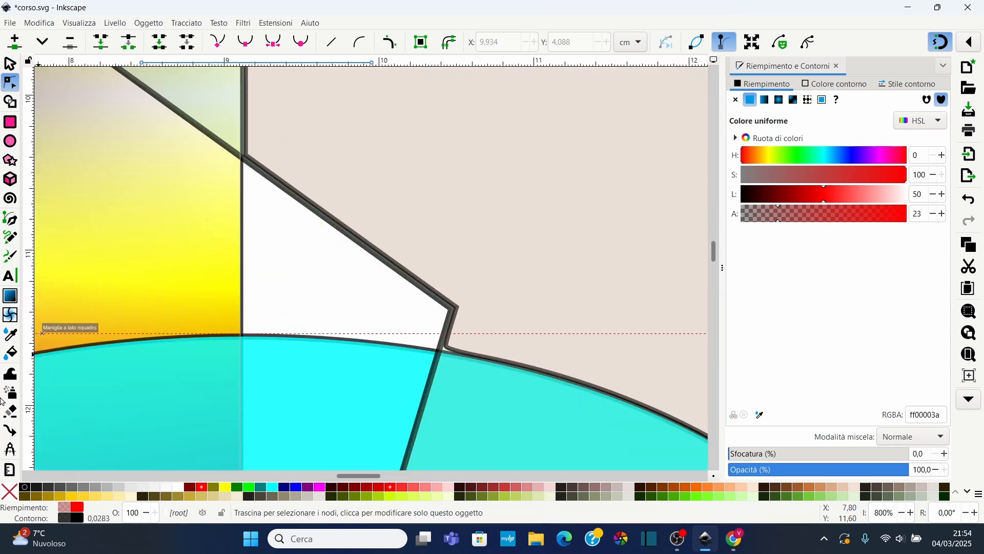
Try filling the white triangle with the Paint Bucket shrunk by 1.20 cm, and undo that fill
{"action": "left_click", "coordinate": [10, 353]}
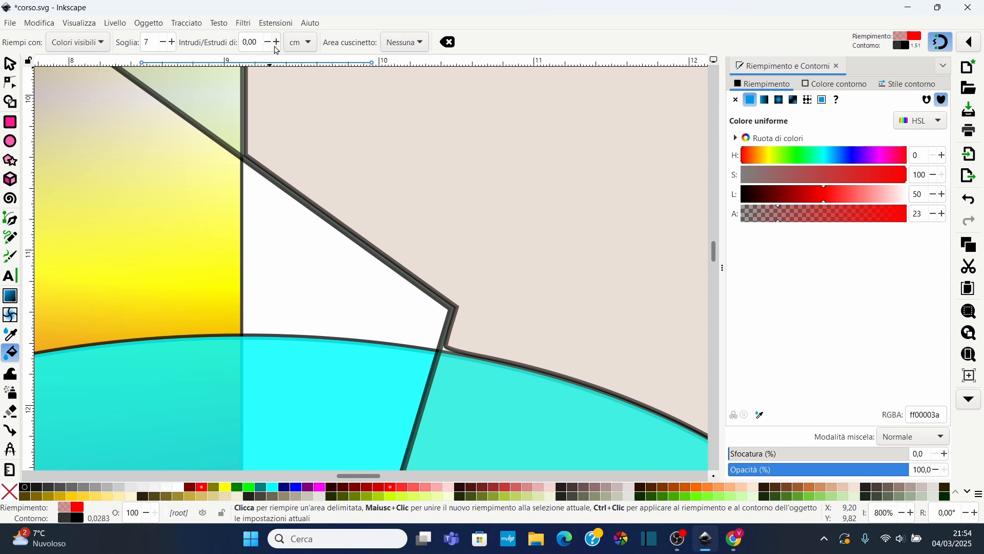
{"action": "left_click", "coordinate": [268, 44]}
{"action": "left_click", "coordinate": [269, 44]}
{"action": "left_click", "coordinate": [271, 44]}
{"action": "left_click", "coordinate": [314, 282]}
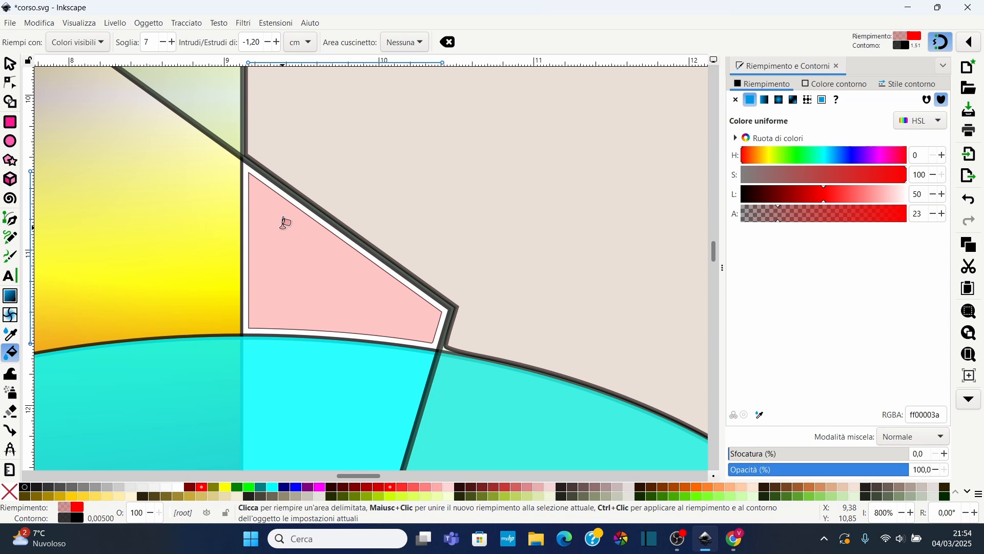
{"action": "key", "text": "ctrl+z"}
Set the Paint Bucket grow amount to 2 cm and fill the white triangle beside the star
{"action": "left_click_drag", "start_coordinate": [262, 39], "coordinate": [237, 47]}
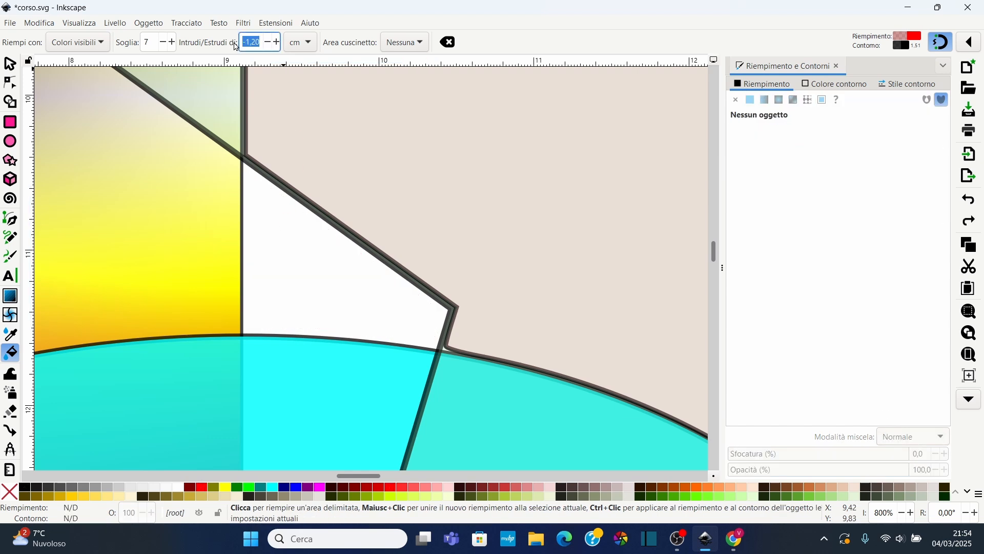
{"action": "type", "text": "2"}
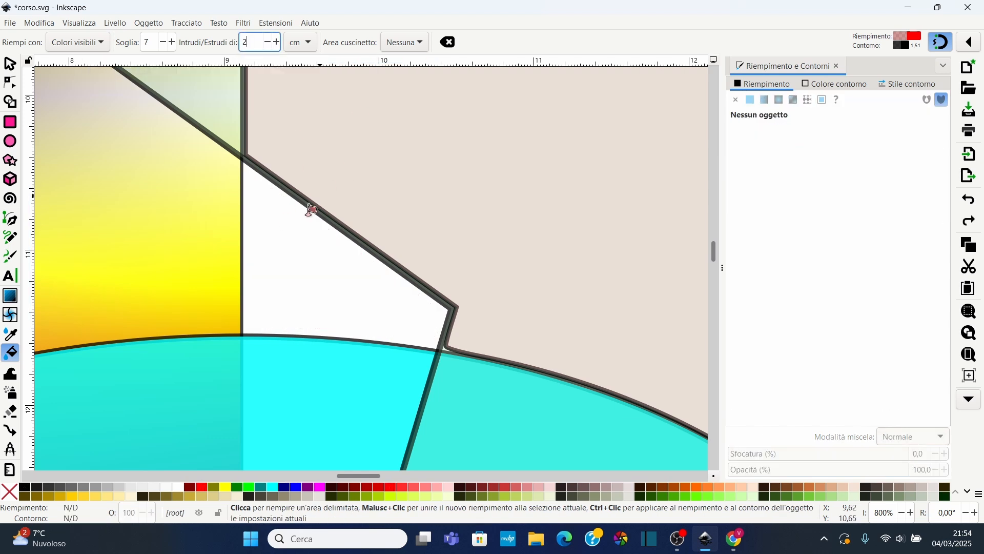
{"action": "left_click", "coordinate": [290, 266]}
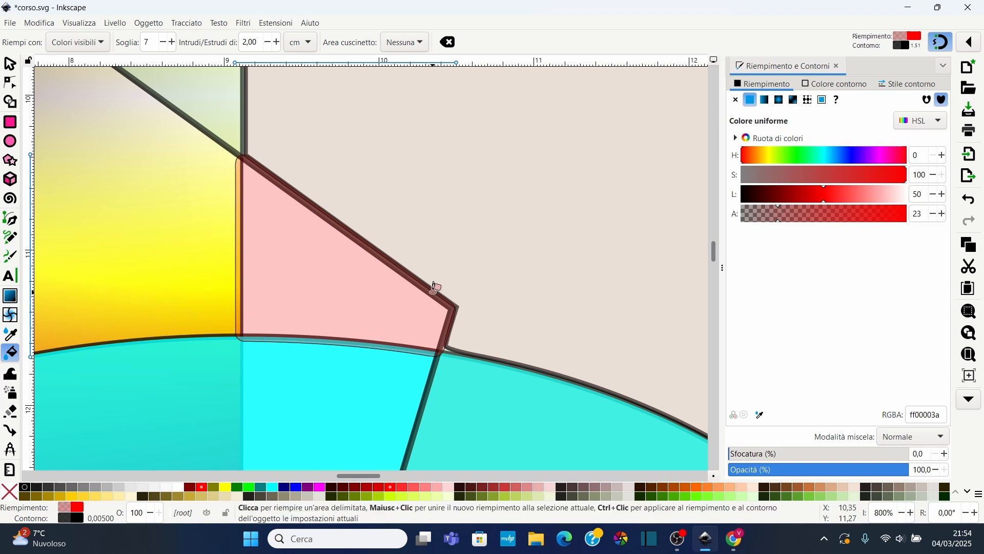
Move the new filled triangle shape to the right with the selector
{"action": "key", "text": "s"}
{"action": "mouse_move", "coordinate": [283, 216]}
{"action": "left_mouse_down"}
{"action": "mouse_move", "coordinate": [330, 216]}
{"action": "mouse_move", "coordinate": [409, 185]}
{"action": "mouse_move", "coordinate": [315, 242]}
{"action": "mouse_move", "coordinate": [347, 214]}
{"action": "left_mouse_up"}
{"action": "left_click", "coordinate": [16, 355]}
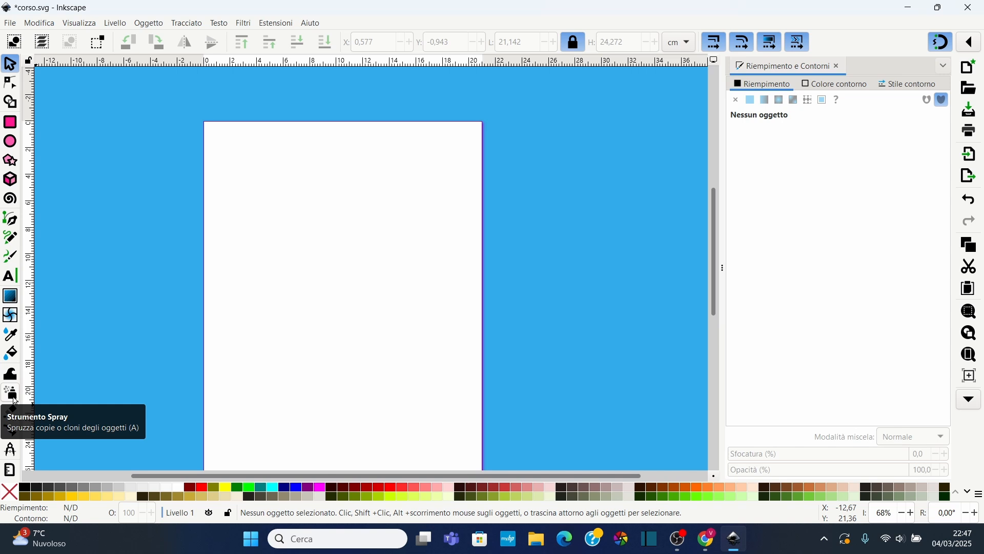
Draw a small star near the page's upper left corner and give it a yellow-green fill
{"action": "left_click", "coordinate": [17, 162]}
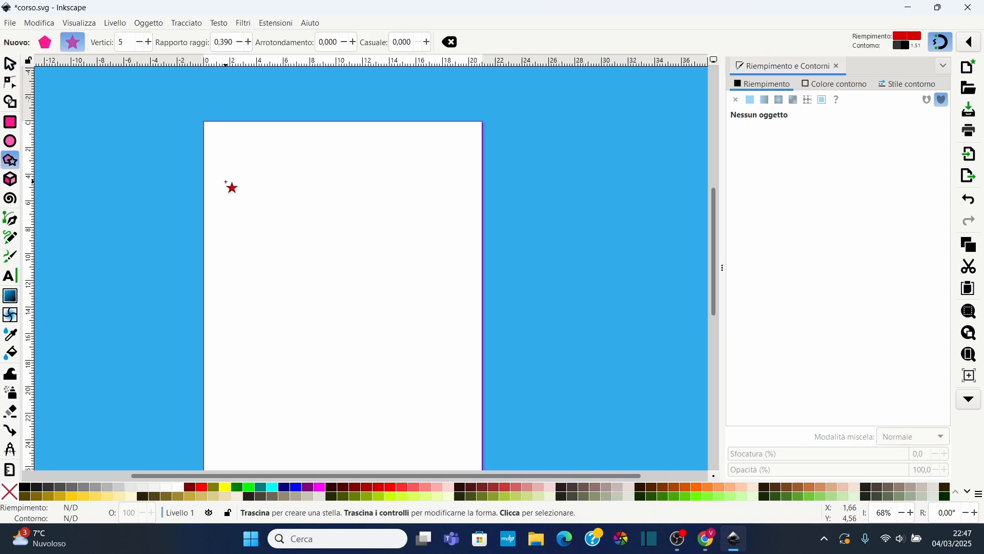
{"action": "mouse_move", "coordinate": [228, 162]}
{"action": "left_mouse_down"}
{"action": "mouse_move", "coordinate": [244, 185]}
{"action": "mouse_move", "coordinate": [237, 179]}
{"action": "left_mouse_up"}
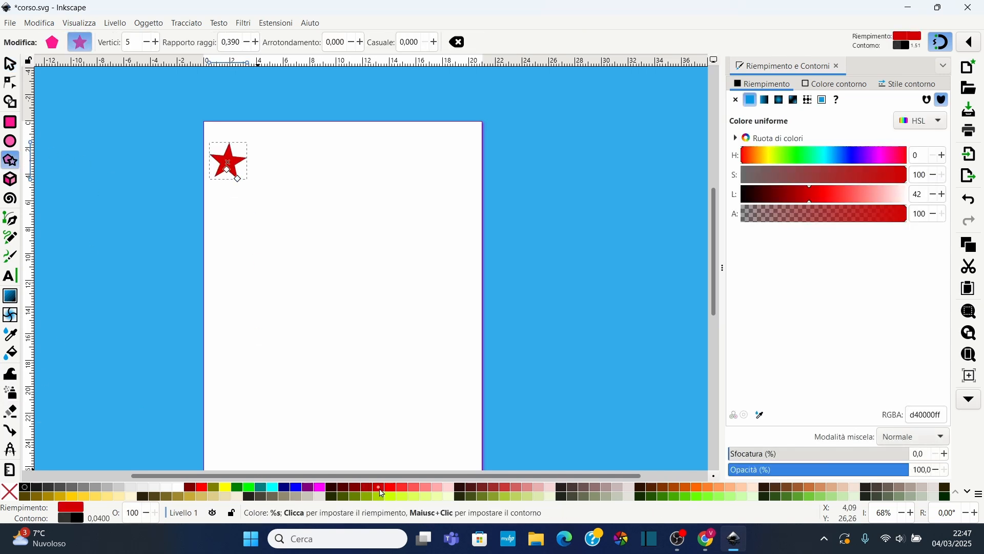
{"action": "left_click", "coordinate": [418, 497]}
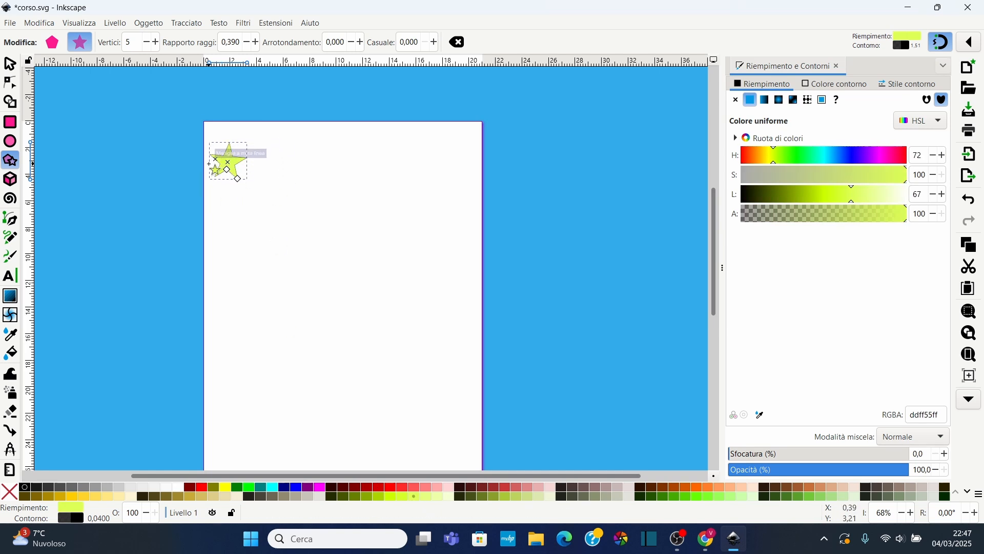
Spray copies of the star across the upper middle of the page with the Spray tool
{"action": "left_click", "coordinate": [14, 394]}
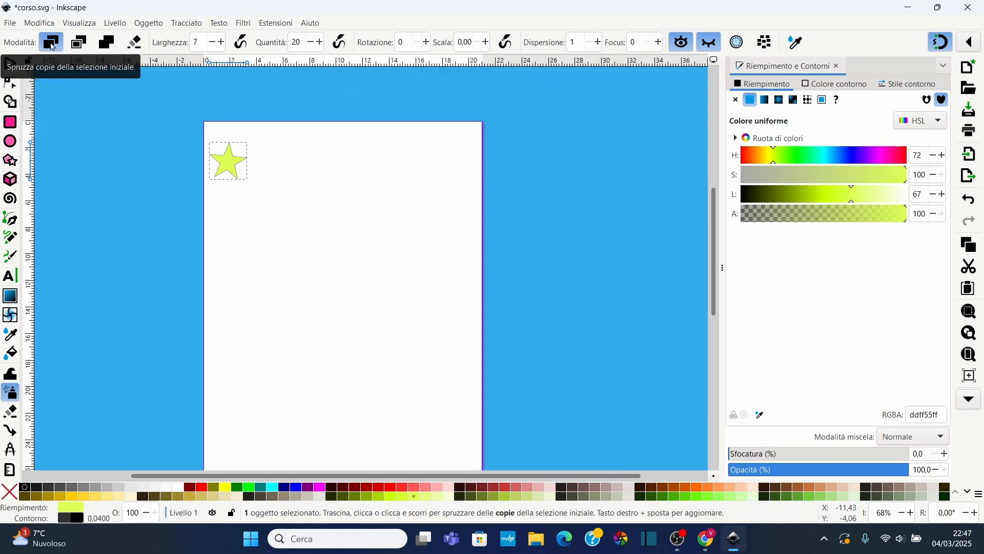
{"action": "mouse_move", "coordinate": [301, 223]}
{"action": "left_mouse_down"}
{"action": "mouse_move", "coordinate": [329, 210]}
{"action": "mouse_move", "coordinate": [347, 230]}
{"action": "mouse_move", "coordinate": [337, 267]}
{"action": "mouse_move", "coordinate": [285, 268]}
{"action": "mouse_move", "coordinate": [271, 220]}
{"action": "mouse_move", "coordinate": [311, 205]}
{"action": "mouse_move", "coordinate": [366, 239]}
{"action": "mouse_move", "coordinate": [333, 299]}
{"action": "mouse_move", "coordinate": [264, 281]}
{"action": "mouse_move", "coordinate": [328, 241]}
{"action": "mouse_move", "coordinate": [360, 166]}
{"action": "mouse_move", "coordinate": [398, 174]}
{"action": "mouse_move", "coordinate": [380, 242]}
{"action": "mouse_move", "coordinate": [403, 230]}
{"action": "mouse_move", "coordinate": [355, 311]}
{"action": "mouse_move", "coordinate": [277, 318]}
{"action": "mouse_move", "coordinate": [242, 265]}
{"action": "mouse_move", "coordinate": [257, 210]}
{"action": "mouse_move", "coordinate": [286, 177]}
{"action": "mouse_move", "coordinate": [318, 165]}
{"action": "left_mouse_up"}
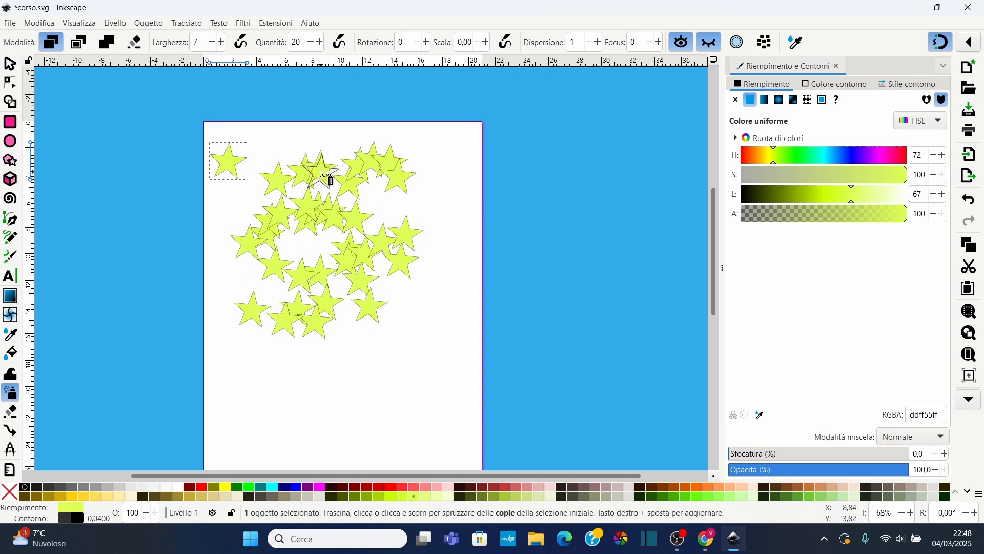
Set the spray quantity to 40 and spray more star copies below the first group
{"action": "left_click", "coordinate": [303, 40]}
{"action": "type", "text": "40"}
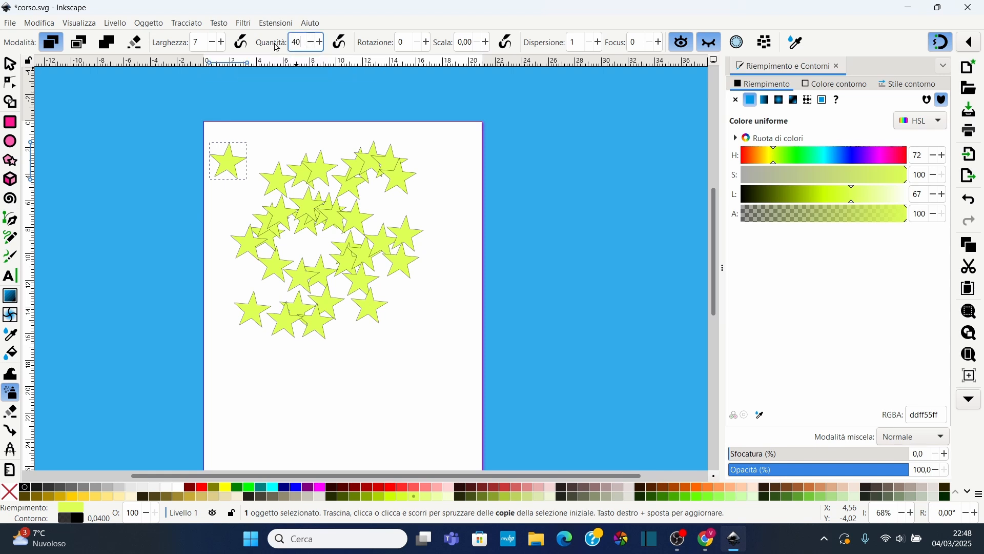
{"action": "mouse_move", "coordinate": [391, 357]}
{"action": "left_mouse_down"}
{"action": "mouse_move", "coordinate": [326, 336]}
{"action": "mouse_move", "coordinate": [343, 351]}
{"action": "mouse_move", "coordinate": [304, 362]}
{"action": "mouse_move", "coordinate": [293, 395]}
{"action": "mouse_move", "coordinate": [278, 323]}
{"action": "mouse_move", "coordinate": [325, 343]}
{"action": "mouse_move", "coordinate": [368, 339]}
{"action": "mouse_move", "coordinate": [377, 301]}
{"action": "mouse_move", "coordinate": [333, 267]}
{"action": "left_mouse_up"}
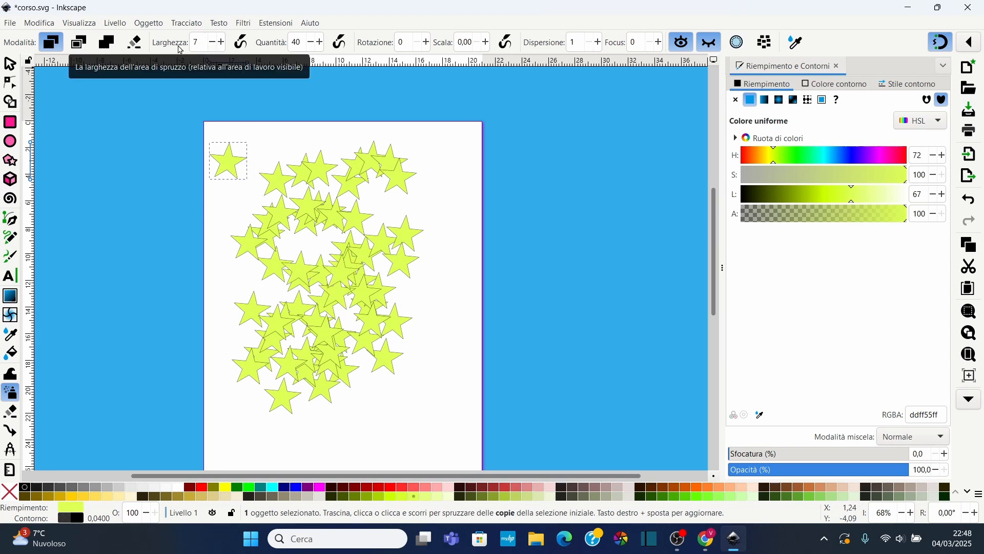
Set the spray width to 2 and spray additional star copies in the centre
{"action": "double_click", "coordinate": [203, 42]}
{"action": "type", "text": "2"}
{"action": "mouse_move", "coordinate": [328, 199]}
{"action": "left_mouse_down"}
{"action": "mouse_move", "coordinate": [384, 214]}
{"action": "mouse_move", "coordinate": [409, 182]}
{"action": "mouse_move", "coordinate": [415, 245]}
{"action": "mouse_move", "coordinate": [399, 273]}
{"action": "mouse_move", "coordinate": [416, 294]}
{"action": "mouse_move", "coordinate": [409, 322]}
{"action": "mouse_move", "coordinate": [389, 352]}
{"action": "mouse_move", "coordinate": [301, 309]}
{"action": "left_mouse_up"}
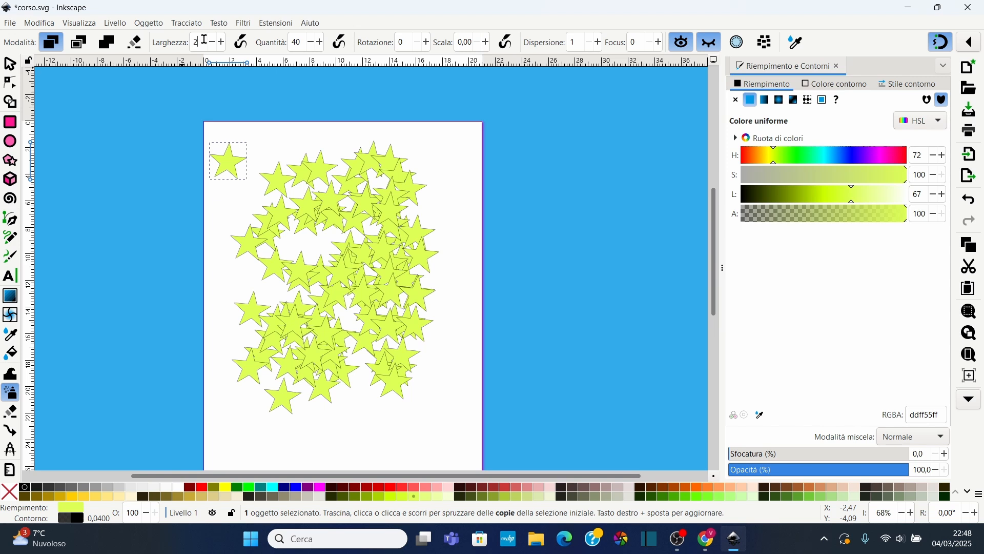
Set the spray width to 5 and rotation to 4, then spray stars near the upper right
{"action": "scroll", "coordinate": [204, 39], "scroll_direction": "up", "scroll_amount": 3}
{"action": "scroll", "coordinate": [427, 48], "scroll_direction": "up", "scroll_amount": 4}
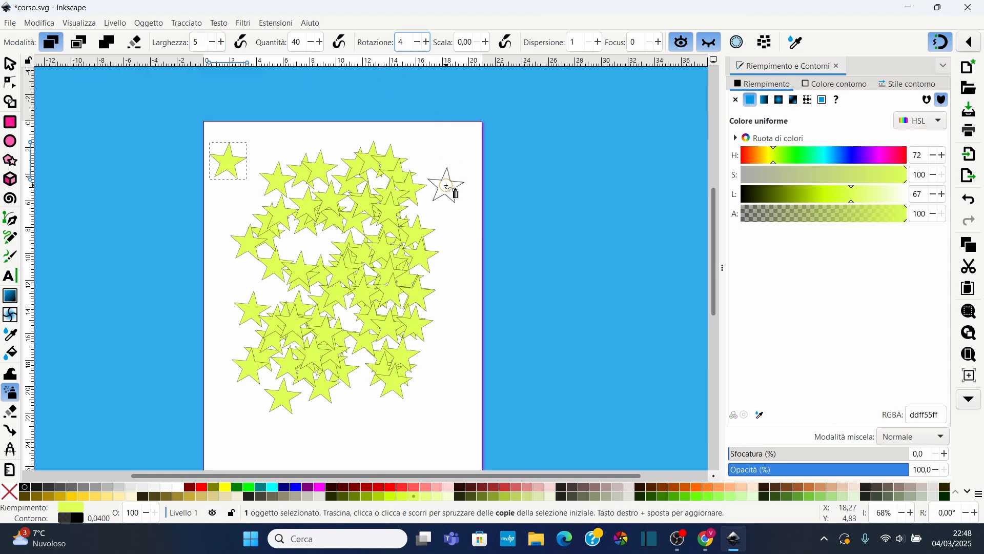
{"action": "mouse_move", "coordinate": [451, 187]}
{"action": "left_mouse_down"}
{"action": "mouse_move", "coordinate": [452, 229]}
{"action": "mouse_move", "coordinate": [448, 178]}
{"action": "mouse_move", "coordinate": [458, 202]}
{"action": "mouse_move", "coordinate": [424, 245]}
{"action": "mouse_move", "coordinate": [447, 159]}
{"action": "mouse_move", "coordinate": [503, 224]}
{"action": "left_mouse_up"}
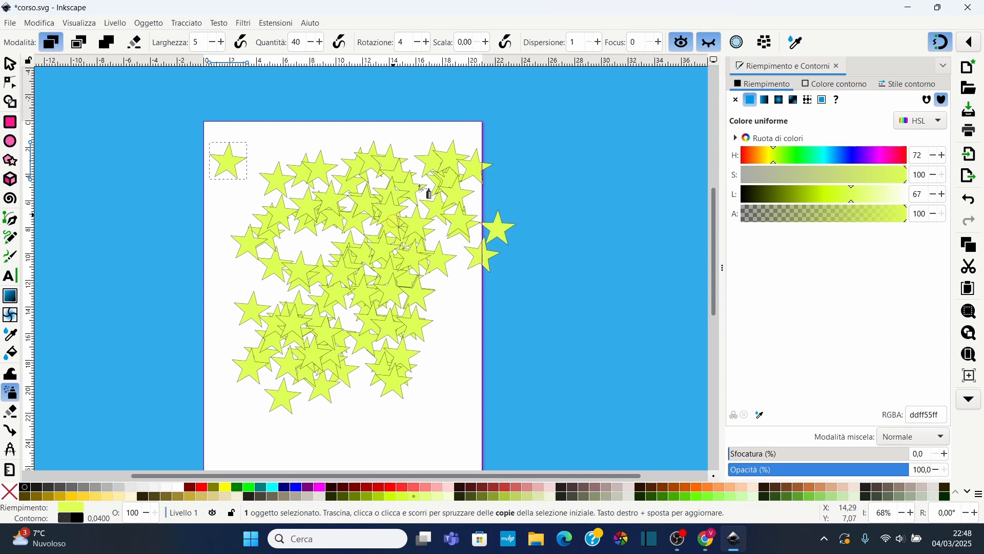
Set the spray scale variation to 6 and spray stars along the top of the page
{"action": "left_click", "coordinate": [487, 44]}
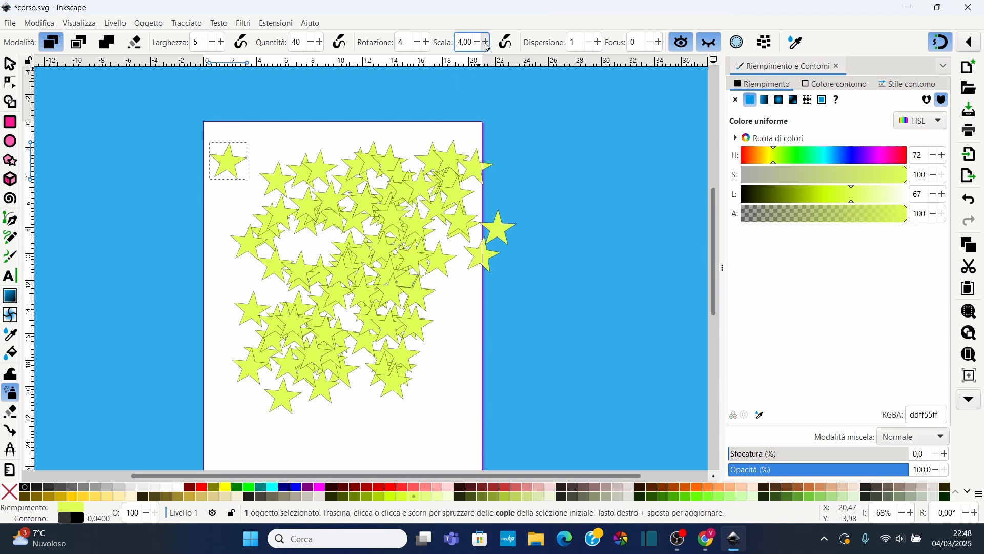
{"action": "scroll", "coordinate": [488, 48], "scroll_direction": "up", "scroll_amount": 2}
{"action": "mouse_move", "coordinate": [415, 174]}
{"action": "left_mouse_down"}
{"action": "mouse_move", "coordinate": [423, 153]}
{"action": "mouse_move", "coordinate": [337, 127]}
{"action": "mouse_move", "coordinate": [355, 152]}
{"action": "mouse_move", "coordinate": [282, 125]}
{"action": "mouse_move", "coordinate": [314, 121]}
{"action": "left_mouse_up"}
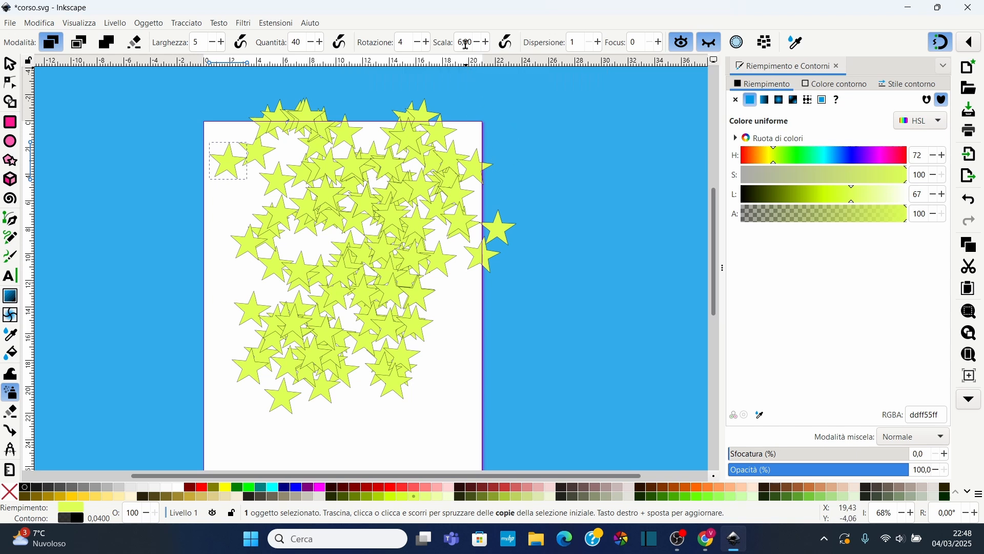
Set the spray scale variation to 50 and spray varied-size stars across the page
{"action": "left_click_drag", "start_coordinate": [479, 44], "coordinate": [450, 43]}
{"action": "type", "text": "50"}
{"action": "key", "text": "Return"}
{"action": "mouse_move", "coordinate": [448, 367]}
{"action": "left_mouse_down"}
{"action": "mouse_move", "coordinate": [518, 252]}
{"action": "mouse_move", "coordinate": [549, 258]}
{"action": "mouse_move", "coordinate": [519, 323]}
{"action": "mouse_move", "coordinate": [472, 384]}
{"action": "mouse_move", "coordinate": [500, 308]}
{"action": "mouse_move", "coordinate": [451, 165]}
{"action": "mouse_move", "coordinate": [487, 142]}
{"action": "left_mouse_up"}
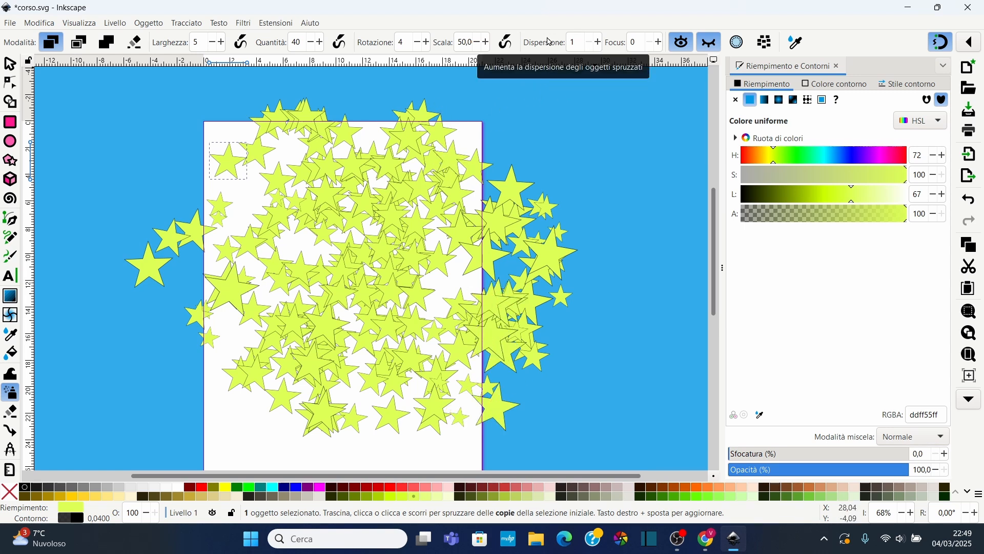
Set the spray scatter to 5 and spray stars to the right of the page
{"action": "double_click", "coordinate": [578, 43]}
{"action": "type", "text": "5"}
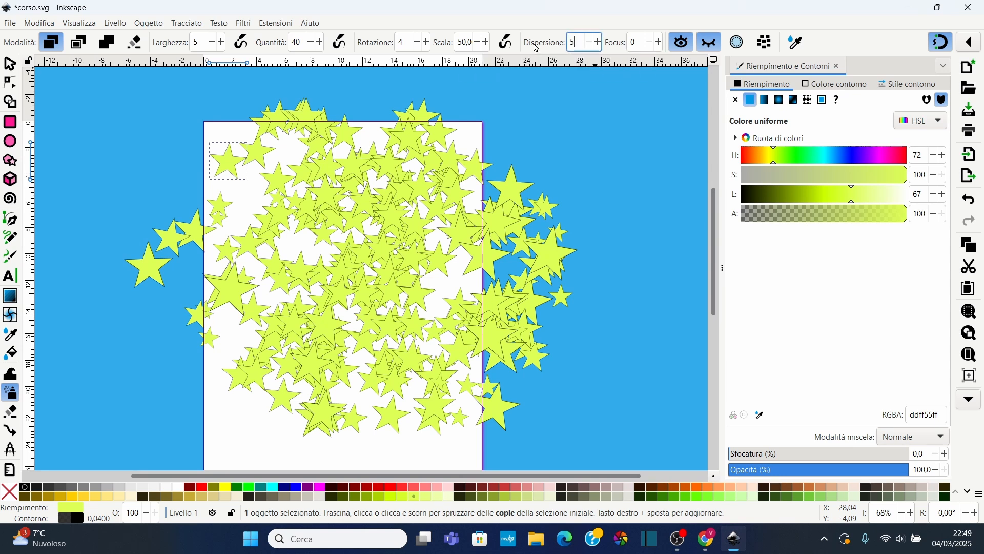
{"action": "mouse_move", "coordinate": [534, 141]}
{"action": "left_mouse_down"}
{"action": "mouse_move", "coordinate": [533, 185]}
{"action": "mouse_move", "coordinate": [580, 133]}
{"action": "mouse_move", "coordinate": [523, 198]}
{"action": "mouse_move", "coordinate": [524, 126]}
{"action": "mouse_move", "coordinate": [604, 151]}
{"action": "mouse_move", "coordinate": [606, 254]}
{"action": "mouse_move", "coordinate": [594, 225]}
{"action": "mouse_move", "coordinate": [536, 282]}
{"action": "left_mouse_up"}
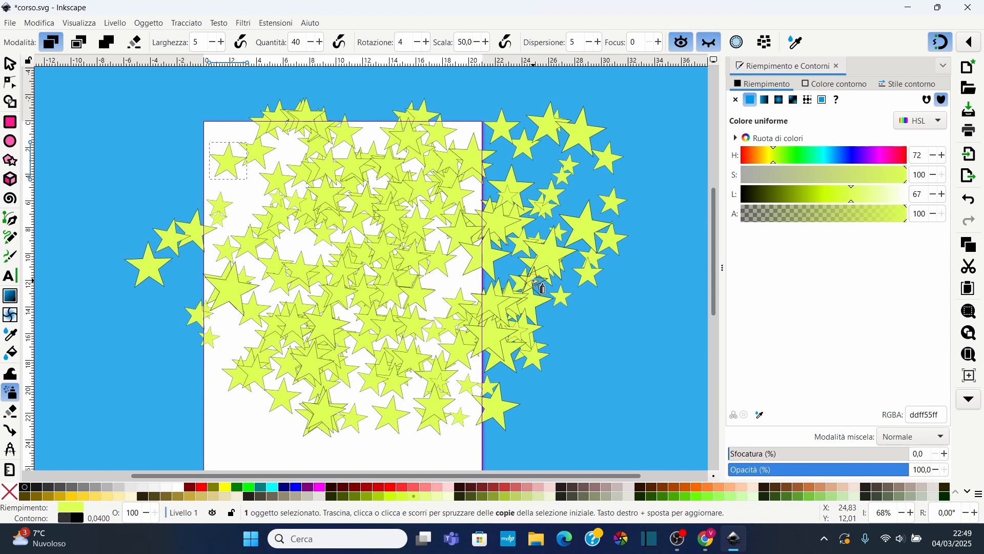
Undo the last six sprays and spray a new cluster of stars on the right of the first group
{"action": "key", "text": "ctrl+z"}
{"action": "key", "text": "ctrl+z"}
{"action": "key", "text": "ctrl+z"}
{"action": "key", "text": "ctrl+z"}
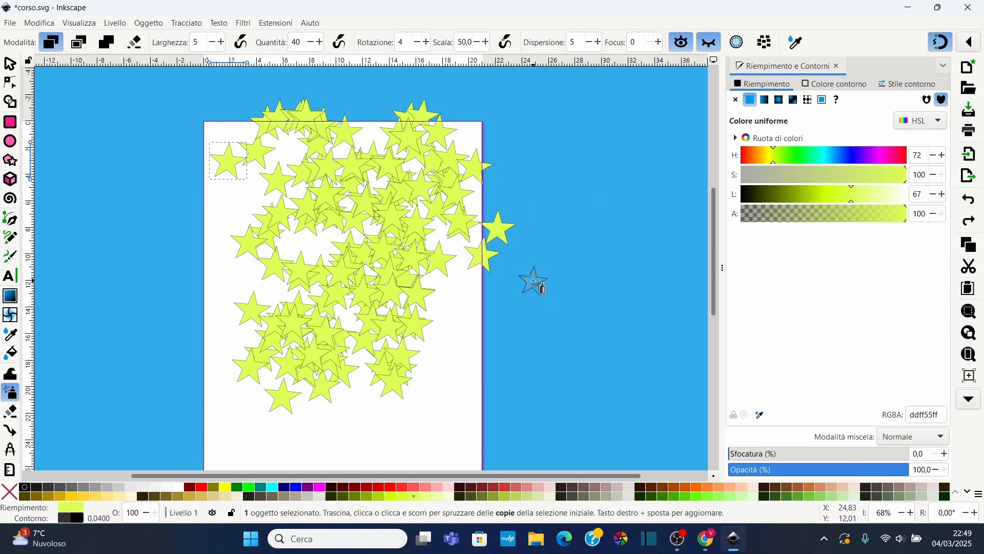
{"action": "key", "text": "ctrl+z"}
{"action": "key", "text": "ctrl+z"}
{"action": "key", "text": "ctrl+z"}
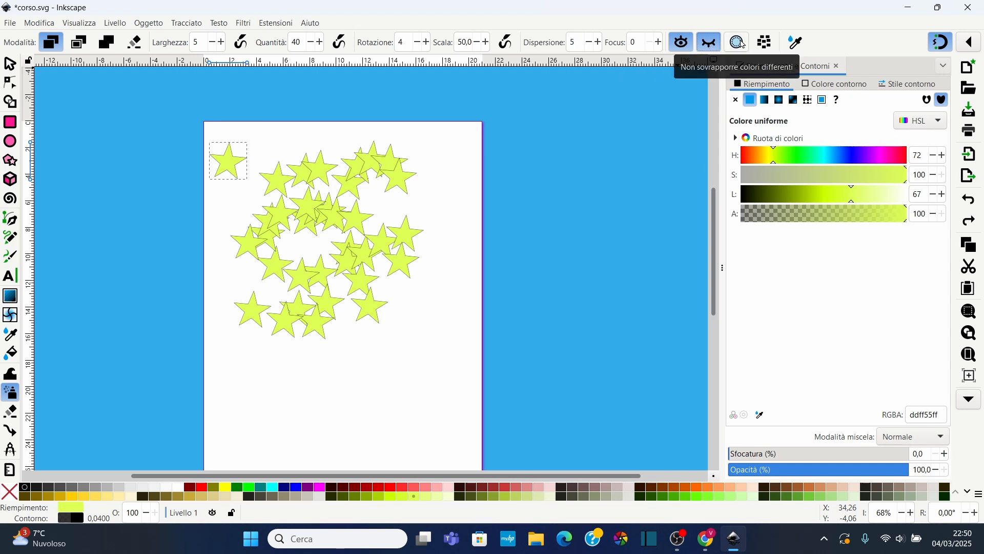
{"action": "mouse_move", "coordinate": [391, 296]}
{"action": "left_mouse_down"}
{"action": "mouse_move", "coordinate": [394, 274]}
{"action": "mouse_move", "coordinate": [424, 339]}
{"action": "mouse_move", "coordinate": [342, 292]}
{"action": "left_mouse_up"}
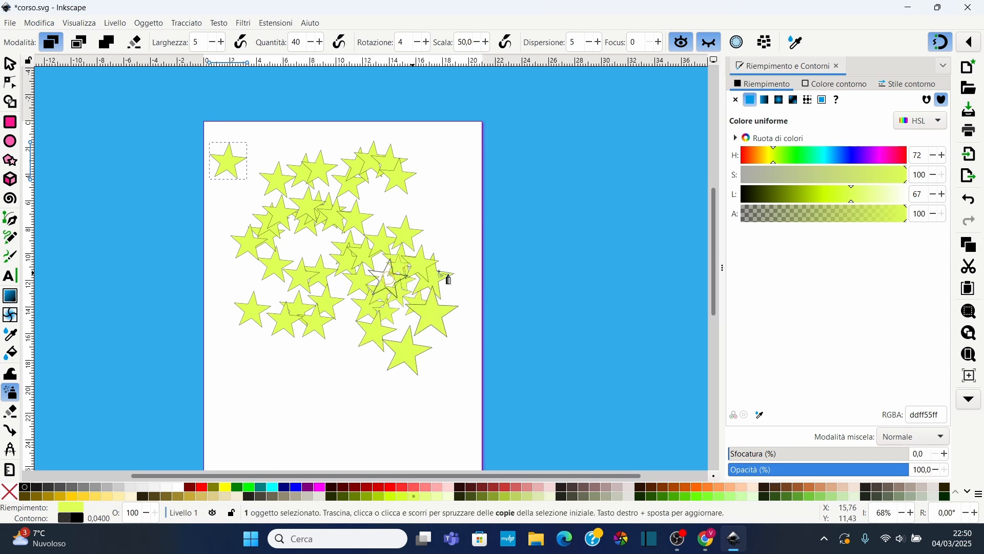
Turn on overlap prevention and spray non-overlapping stars over the lower part of the page
{"action": "left_click", "coordinate": [765, 42]}
{"action": "left_click", "coordinate": [382, 395]}
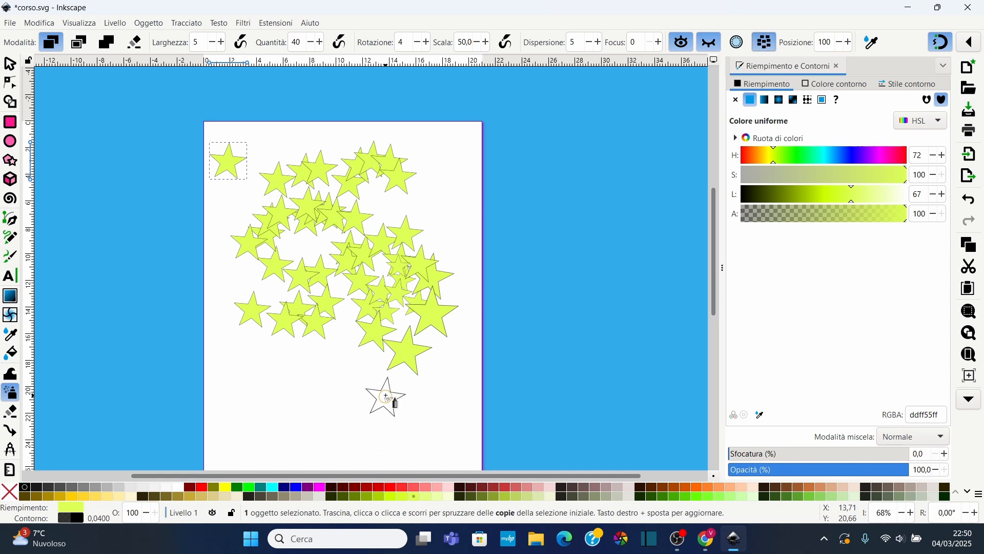
{"action": "mouse_move", "coordinate": [385, 344]}
{"action": "left_mouse_down"}
{"action": "mouse_move", "coordinate": [348, 393]}
{"action": "mouse_move", "coordinate": [330, 367]}
{"action": "mouse_move", "coordinate": [301, 361]}
{"action": "mouse_move", "coordinate": [287, 391]}
{"action": "mouse_move", "coordinate": [368, 378]}
{"action": "left_mouse_up"}
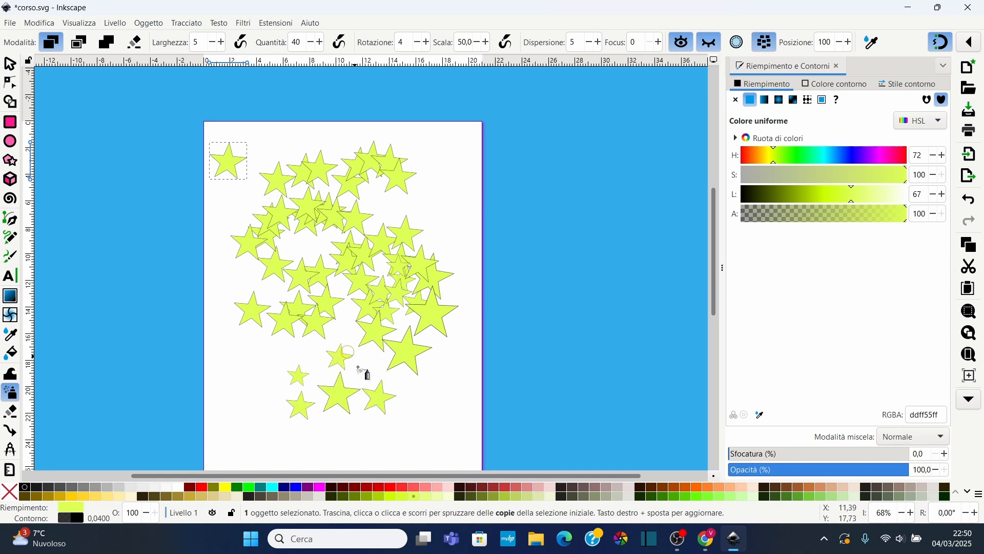
{"action": "mouse_move", "coordinate": [295, 366]}
{"action": "left_mouse_down"}
{"action": "mouse_move", "coordinate": [254, 357]}
{"action": "mouse_move", "coordinate": [242, 393]}
{"action": "mouse_move", "coordinate": [257, 411]}
{"action": "mouse_move", "coordinate": [260, 381]}
{"action": "mouse_move", "coordinate": [282, 374]}
{"action": "mouse_move", "coordinate": [239, 405]}
{"action": "mouse_move", "coordinate": [272, 428]}
{"action": "mouse_move", "coordinate": [362, 356]}
{"action": "left_mouse_up"}
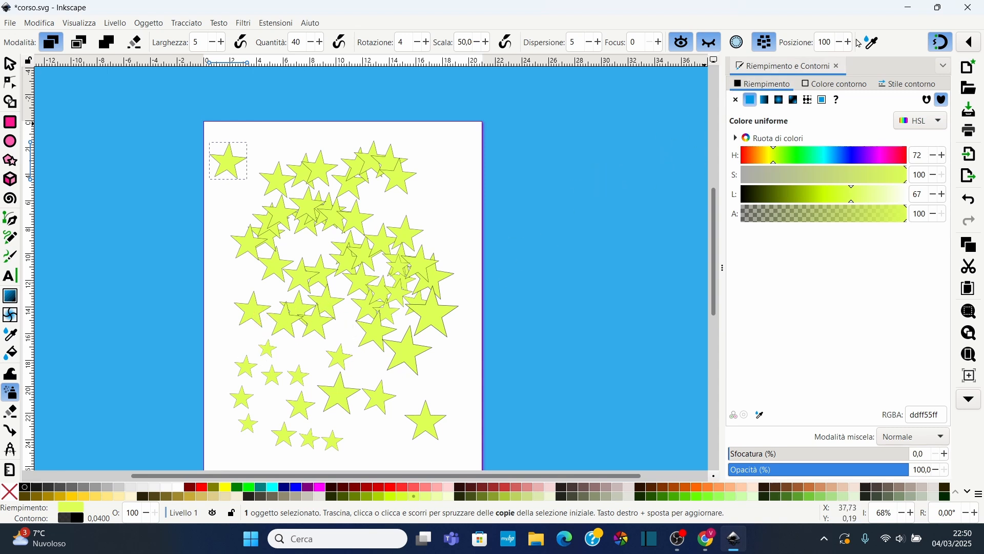
Undo all sprayed stars back to the original star and recolour it bright yellow-green
{"action": "left_click", "coordinate": [306, 271]}
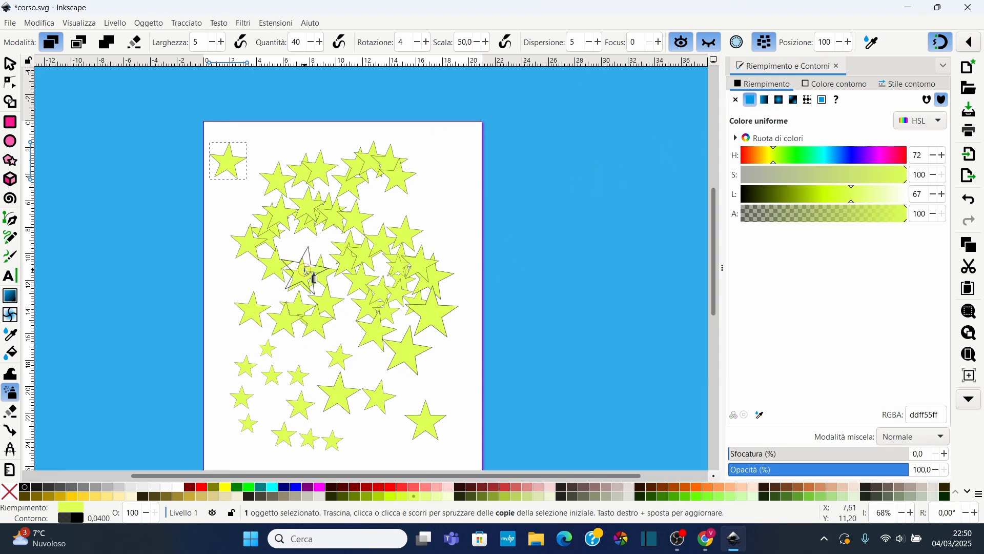
{"action": "key", "text": "ctrl+z"}
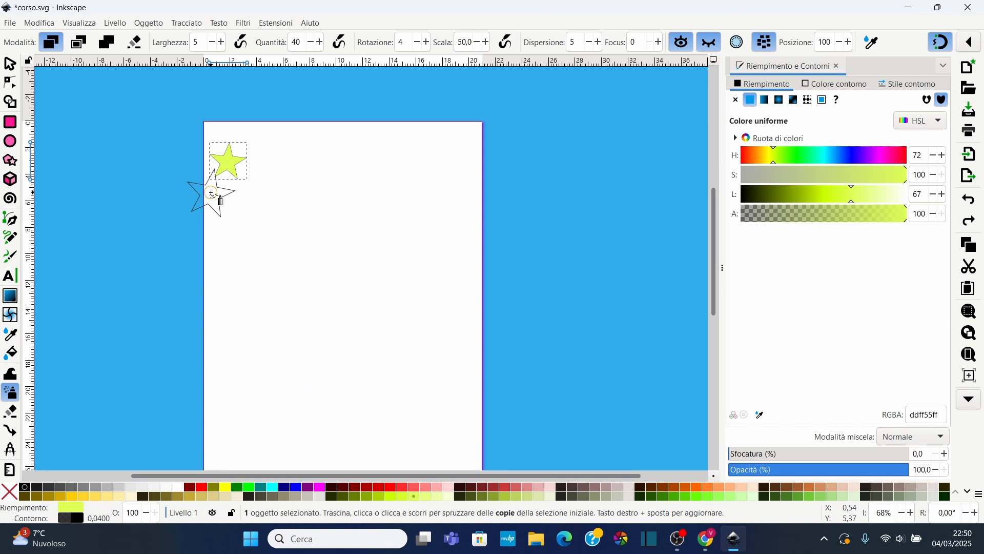
{"action": "key", "text": "ctrl+z"}
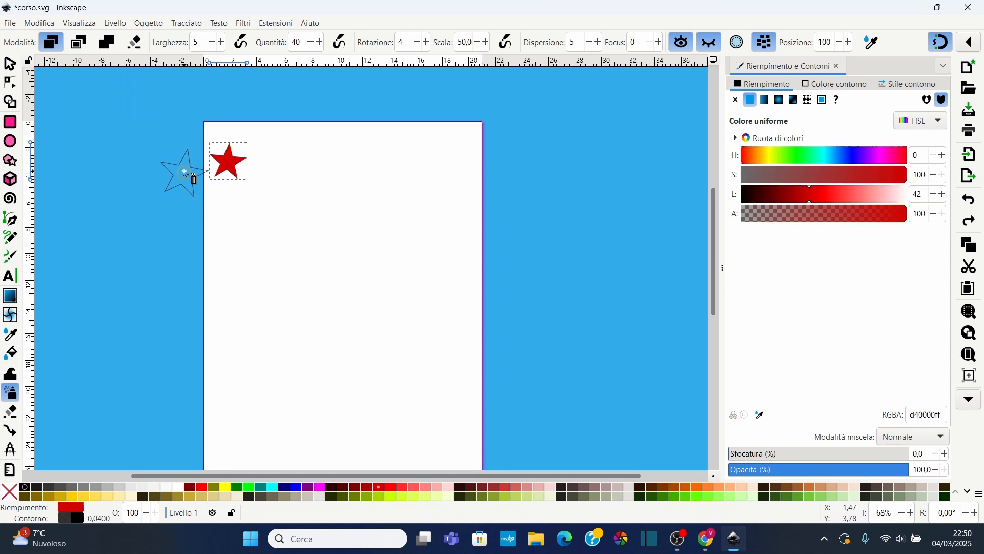
{"action": "left_click", "coordinate": [388, 500]}
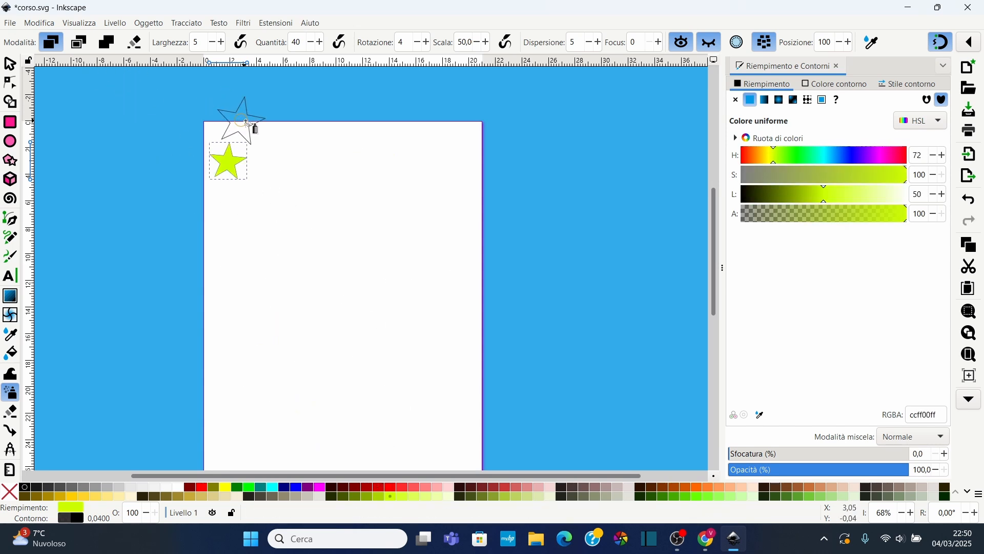
Switch the Spray tool to clones mode and spray a cluster of star clones in the page's middle
{"action": "left_click", "coordinate": [81, 44]}
{"action": "mouse_move", "coordinate": [287, 302]}
{"action": "left_mouse_down"}
{"action": "mouse_move", "coordinate": [294, 306]}
{"action": "mouse_move", "coordinate": [333, 238]}
{"action": "mouse_move", "coordinate": [334, 319]}
{"action": "mouse_move", "coordinate": [255, 282]}
{"action": "mouse_move", "coordinate": [312, 352]}
{"action": "mouse_move", "coordinate": [383, 230]}
{"action": "mouse_move", "coordinate": [380, 213]}
{"action": "left_mouse_up"}
{"action": "key", "text": "s"}
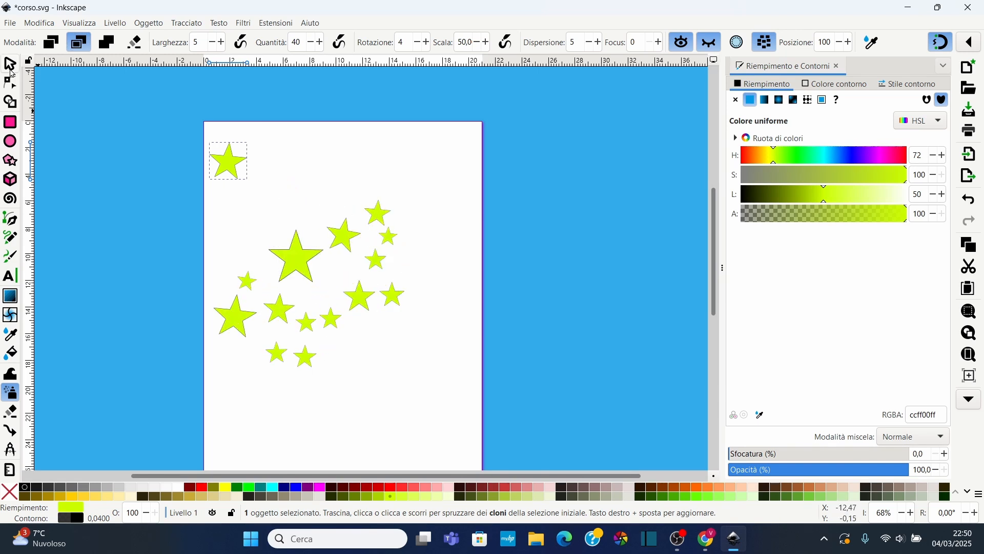
Stretch the original star to about 11.8 × 9.3 cm to resize its clones
{"action": "left_click_drag", "start_coordinate": [252, 161], "coordinate": [291, 161]}
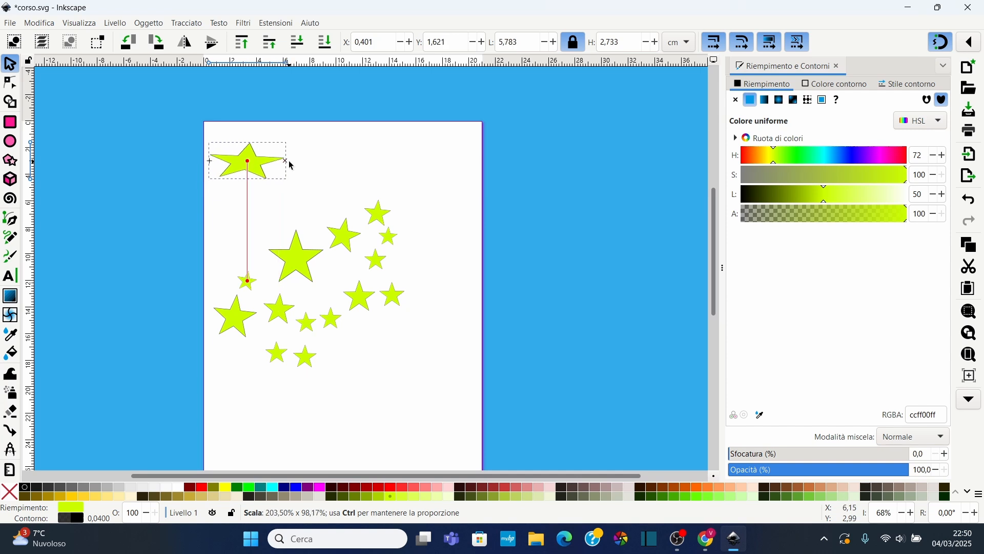
{"action": "left_click_drag", "start_coordinate": [250, 193], "coordinate": [232, 241]}
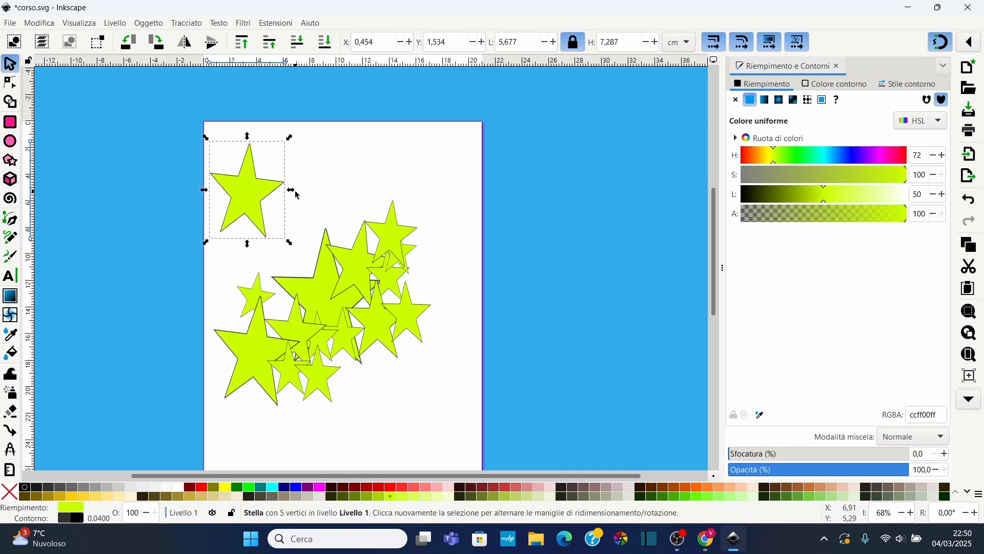
{"action": "left_click_drag", "start_coordinate": [293, 192], "coordinate": [372, 174]}
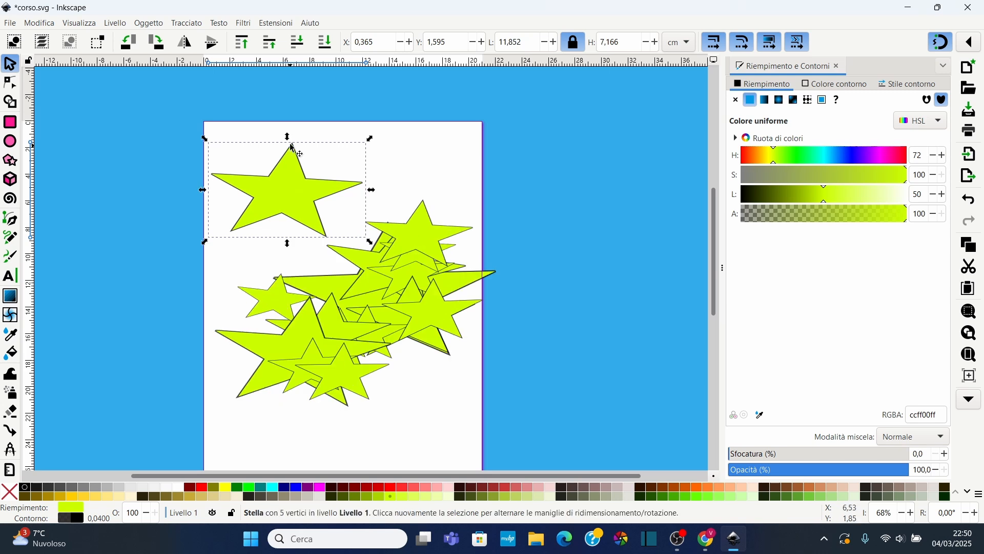
{"action": "left_click_drag", "start_coordinate": [288, 141], "coordinate": [289, 114]}
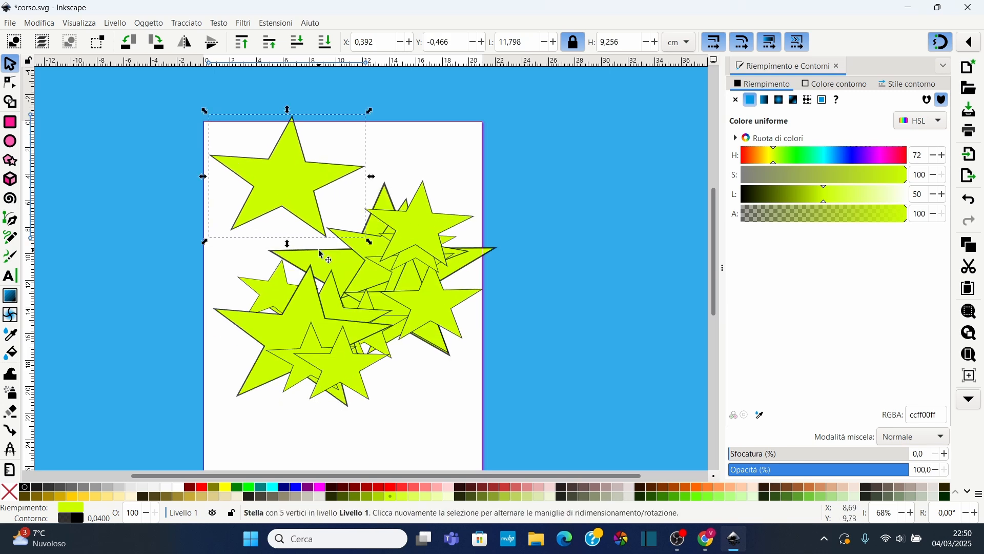
Undo the star's resizing and the earlier clones, then spray a fresh scatter of star clones across the page
{"action": "key", "text": "ctrl+z"}
{"action": "key", "text": "ctrl+z"}
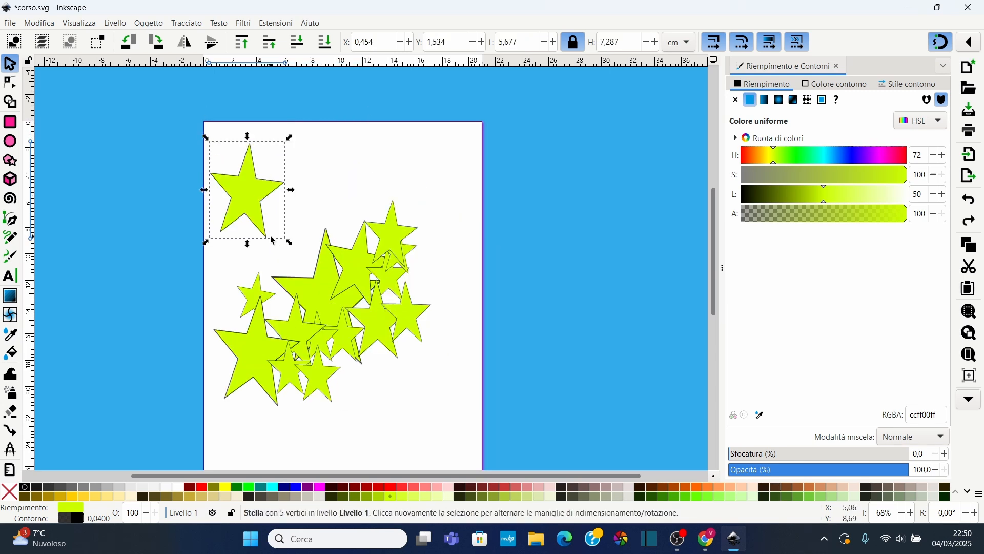
{"action": "left_click", "coordinate": [15, 397]}
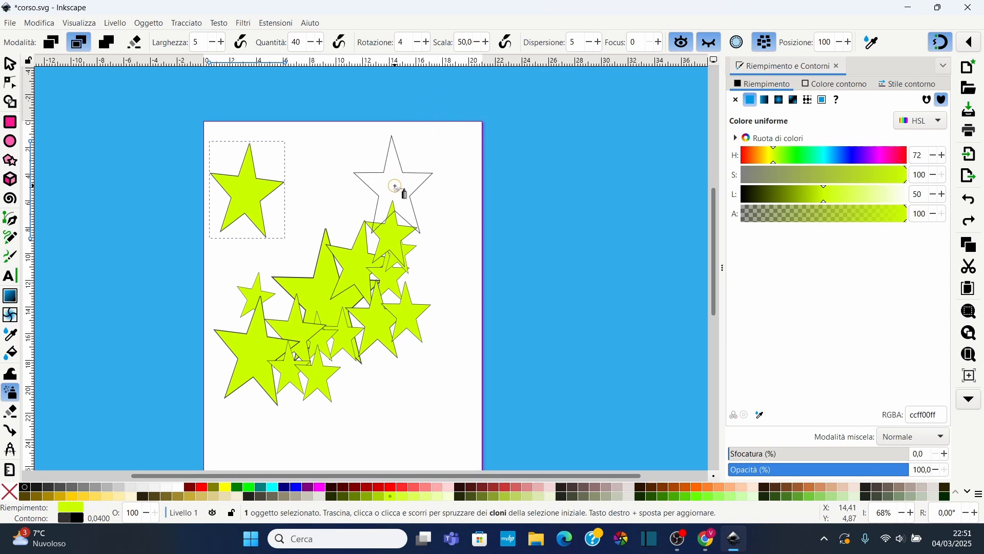
{"action": "key", "text": "ctrl+z"}
{"action": "key", "text": "ctrl+z"}
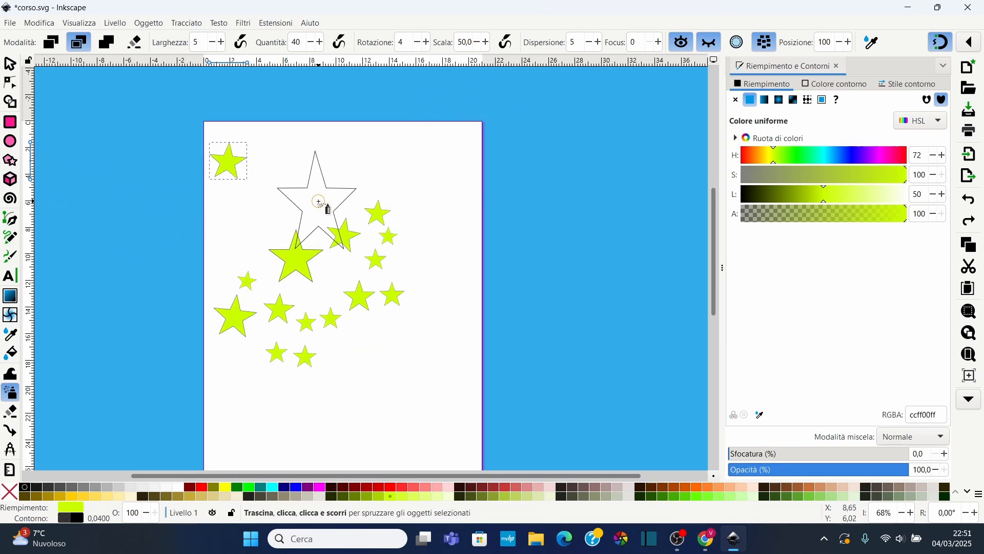
{"action": "mouse_move", "coordinate": [344, 198]}
{"action": "left_mouse_down"}
{"action": "mouse_move", "coordinate": [341, 331]}
{"action": "mouse_move", "coordinate": [372, 326]}
{"action": "mouse_move", "coordinate": [372, 338]}
{"action": "mouse_move", "coordinate": [356, 273]}
{"action": "mouse_move", "coordinate": [337, 287]}
{"action": "mouse_move", "coordinate": [440, 269]}
{"action": "mouse_move", "coordinate": [341, 170]}
{"action": "mouse_move", "coordinate": [233, 224]}
{"action": "mouse_move", "coordinate": [246, 292]}
{"action": "mouse_move", "coordinate": [238, 381]}
{"action": "mouse_move", "coordinate": [232, 352]}
{"action": "mouse_move", "coordinate": [340, 375]}
{"action": "mouse_move", "coordinate": [419, 336]}
{"action": "mouse_move", "coordinate": [237, 380]}
{"action": "left_mouse_up"}
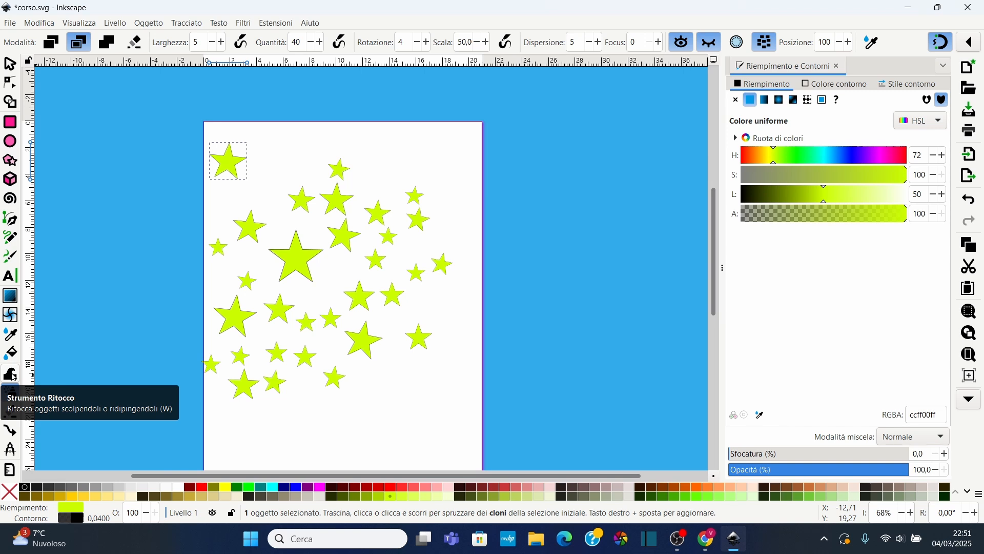
Select all stars and clones and push them around with the Tweak tool's move mode
{"action": "left_click", "coordinate": [12, 375]}
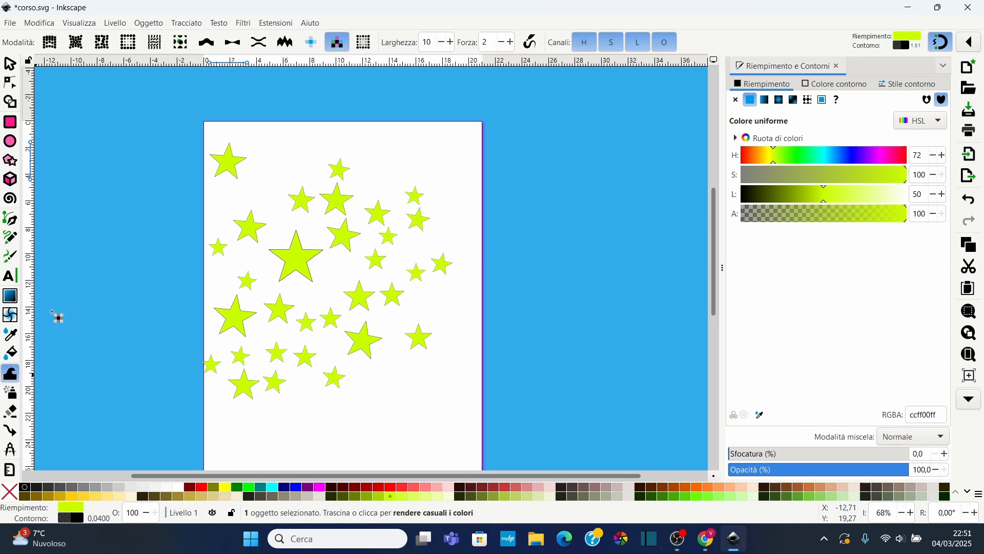
{"action": "left_click", "coordinate": [50, 45]}
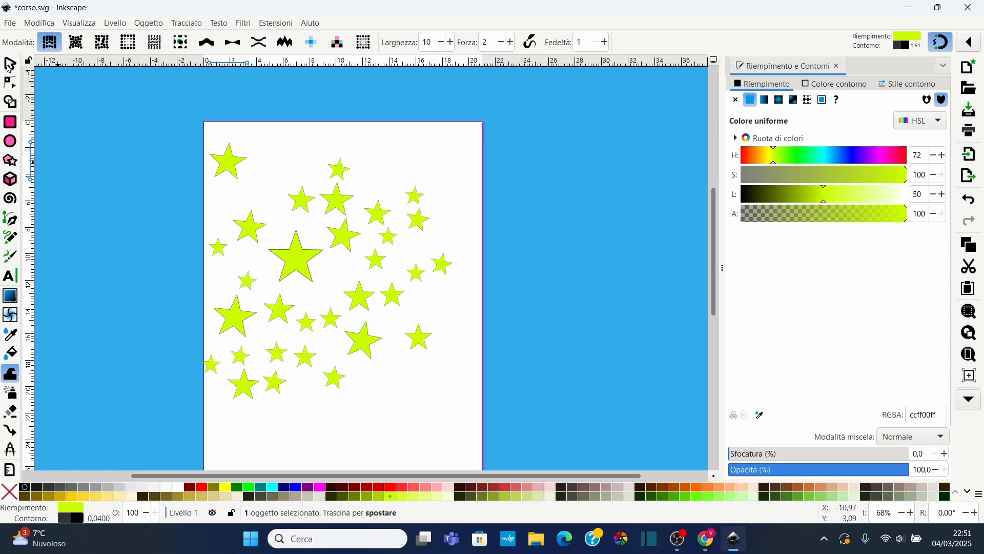
{"action": "left_click", "coordinate": [10, 65]}
{"action": "left_click_drag", "start_coordinate": [165, 121], "coordinate": [490, 416]}
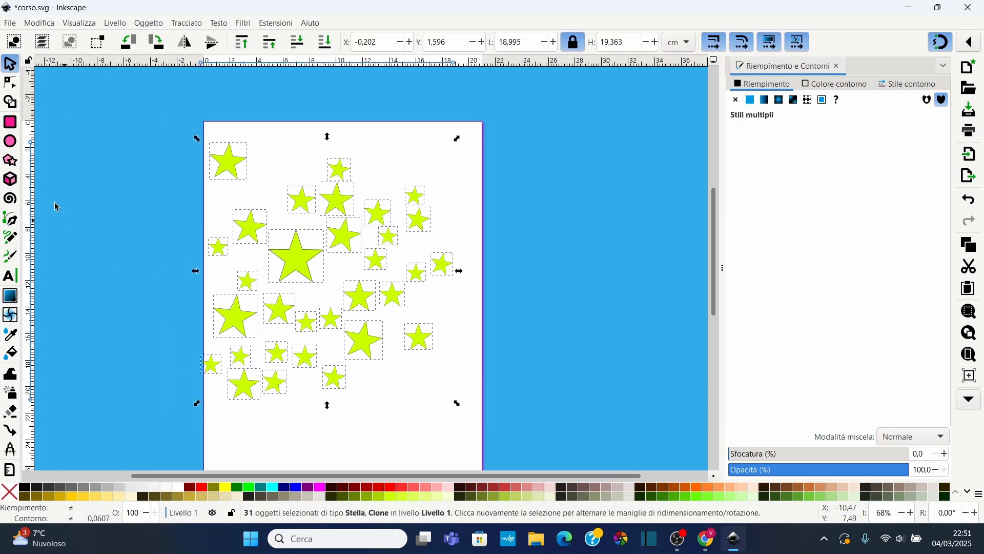
{"action": "left_click", "coordinate": [11, 375]}
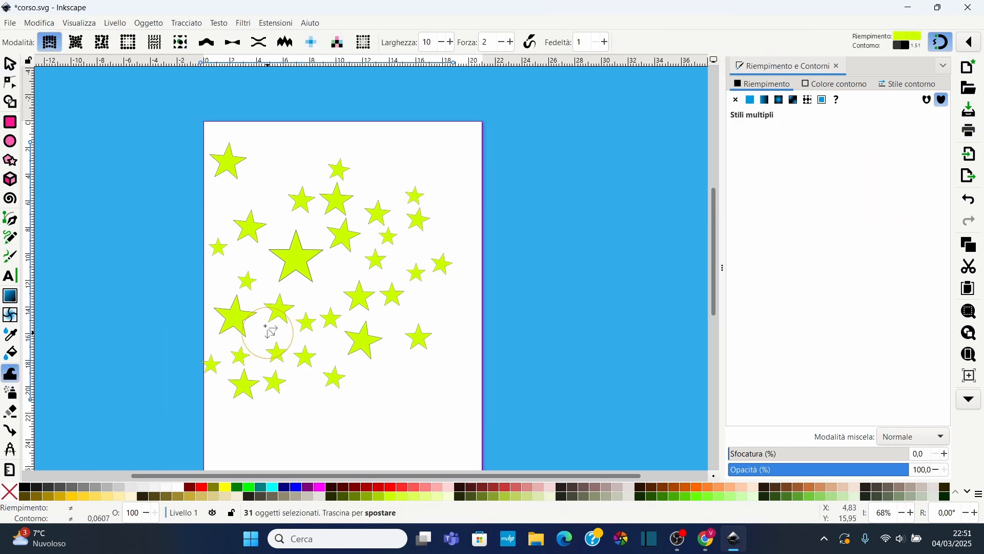
{"action": "mouse_move", "coordinate": [220, 248]}
{"action": "left_mouse_down"}
{"action": "mouse_move", "coordinate": [263, 226]}
{"action": "mouse_move", "coordinate": [353, 210]}
{"action": "mouse_move", "coordinate": [228, 272]}
{"action": "mouse_move", "coordinate": [341, 260]}
{"action": "mouse_move", "coordinate": [302, 281]}
{"action": "mouse_move", "coordinate": [384, 271]}
{"action": "mouse_move", "coordinate": [312, 285]}
{"action": "mouse_move", "coordinate": [432, 286]}
{"action": "left_mouse_up"}
{"action": "mouse_move", "coordinate": [260, 290]}
{"action": "left_mouse_down"}
{"action": "mouse_move", "coordinate": [319, 313]}
{"action": "mouse_move", "coordinate": [345, 400]}
{"action": "mouse_move", "coordinate": [339, 320]}
{"action": "mouse_move", "coordinate": [354, 311]}
{"action": "mouse_move", "coordinate": [376, 391]}
{"action": "mouse_move", "coordinate": [335, 301]}
{"action": "mouse_move", "coordinate": [296, 379]}
{"action": "mouse_move", "coordinate": [287, 367]}
{"action": "mouse_move", "coordinate": [300, 304]}
{"action": "mouse_move", "coordinate": [247, 404]}
{"action": "mouse_move", "coordinate": [291, 304]}
{"action": "mouse_move", "coordinate": [215, 310]}
{"action": "left_mouse_up"}
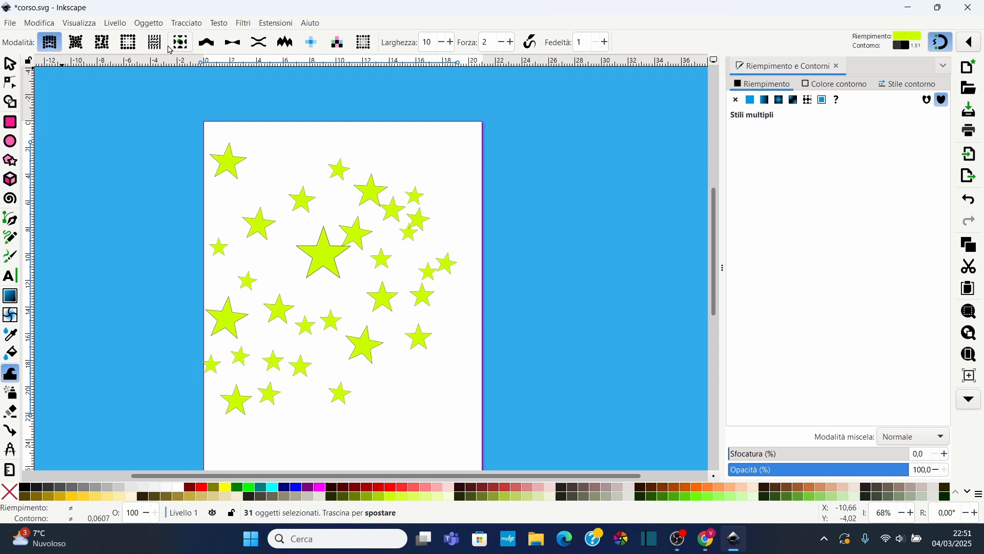
Switch the Tweak tool to attract mode and pull nearby stars toward the cursor
{"action": "left_click", "coordinate": [76, 44]}
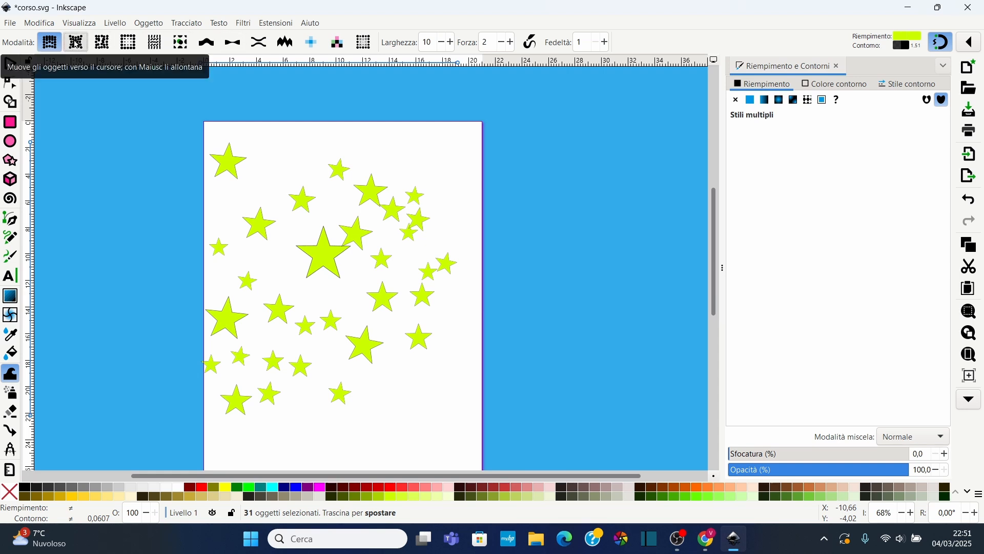
{"action": "mouse_move", "coordinate": [379, 270]}
{"action": "left_mouse_down"}
{"action": "mouse_move", "coordinate": [376, 235]}
{"action": "mouse_move", "coordinate": [394, 264]}
{"action": "mouse_move", "coordinate": [414, 196]}
{"action": "mouse_move", "coordinate": [399, 225]}
{"action": "left_mouse_up"}
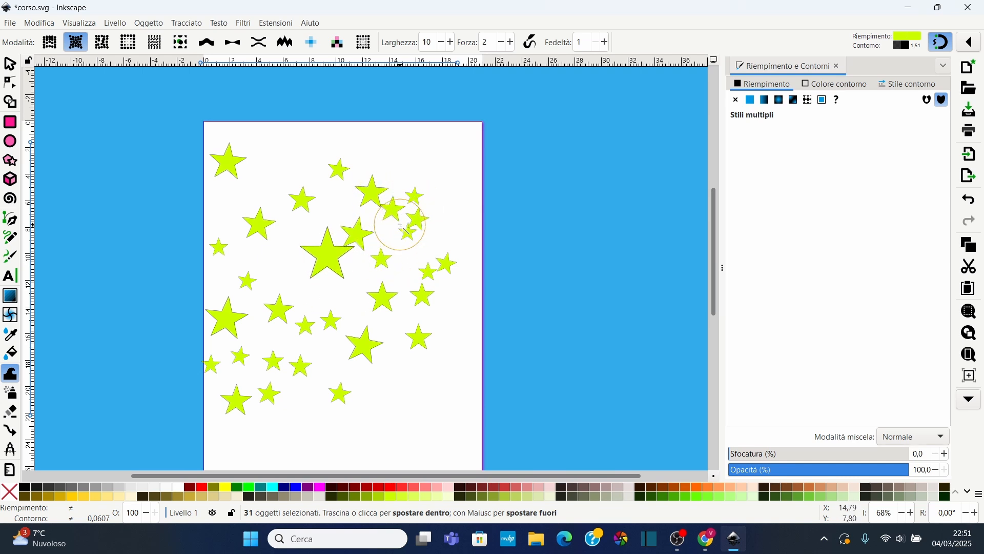
Set the Tweak tool to scale mode with force 50 and resize stars in the page's middle
{"action": "left_click", "coordinate": [102, 42]}
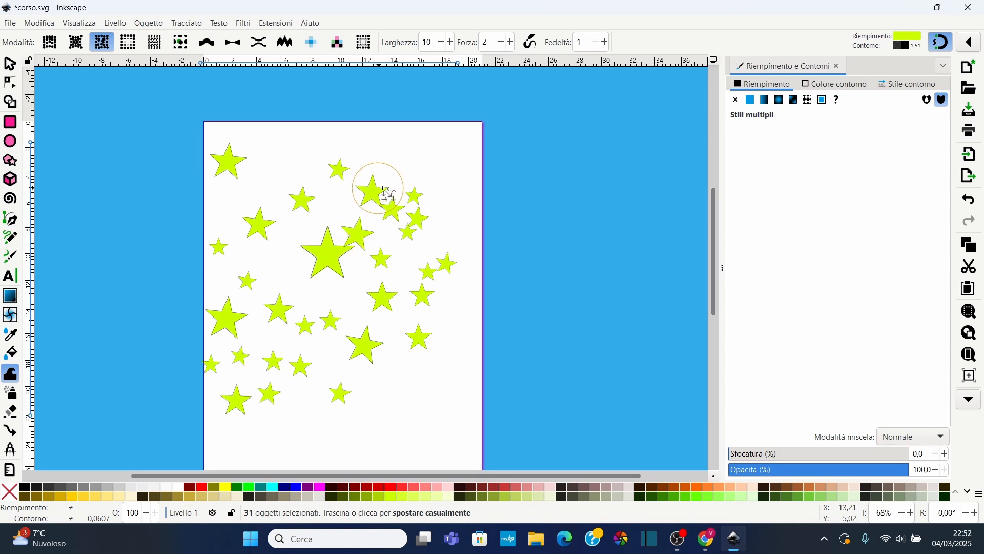
{"action": "left_click", "coordinate": [128, 42]}
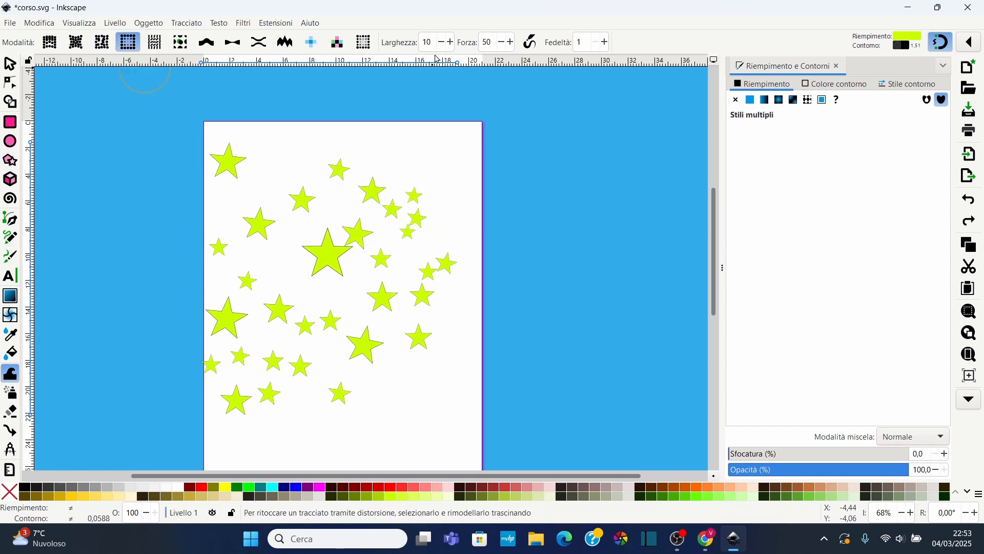
{"action": "left_click", "coordinate": [490, 42]}
{"action": "type", "text": "05"}
{"action": "scroll", "coordinate": [362, 260], "scroll_direction": "up", "scroll_amount": 1}
{"action": "mouse_move", "coordinate": [381, 177]}
{"action": "left_mouse_down"}
{"action": "mouse_move", "coordinate": [387, 171]}
{"action": "mouse_move", "coordinate": [416, 194]}
{"action": "mouse_move", "coordinate": [352, 222]}
{"action": "mouse_move", "coordinate": [343, 257]}
{"action": "mouse_move", "coordinate": [329, 254]}
{"action": "mouse_move", "coordinate": [395, 191]}
{"action": "mouse_move", "coordinate": [379, 197]}
{"action": "mouse_move", "coordinate": [412, 149]}
{"action": "mouse_move", "coordinate": [410, 205]}
{"action": "mouse_move", "coordinate": [401, 199]}
{"action": "mouse_move", "coordinate": [435, 196]}
{"action": "mouse_move", "coordinate": [417, 194]}
{"action": "mouse_move", "coordinate": [406, 297]}
{"action": "left_mouse_up"}
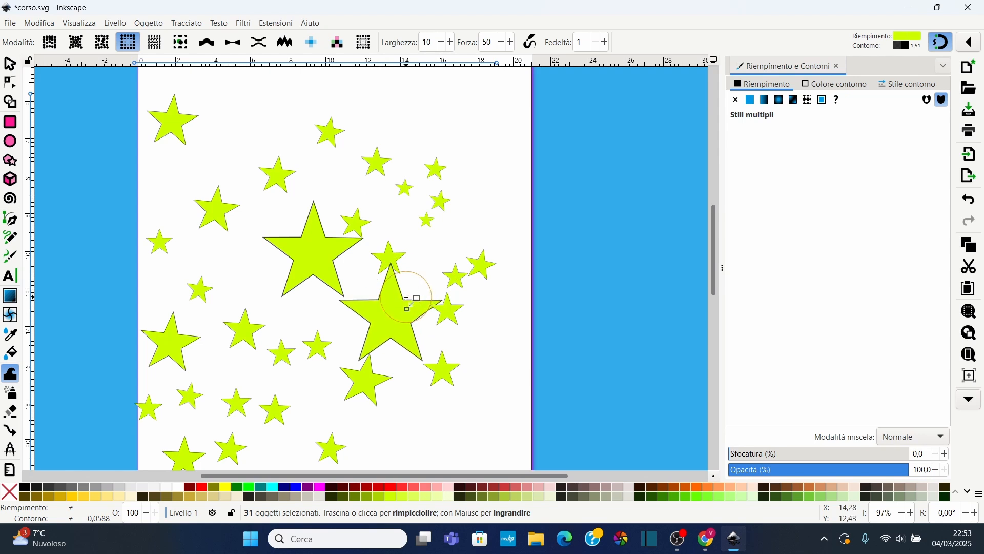
Rotate the stars near the large central star with the Tweak tool's rotate mode
{"action": "left_click", "coordinate": [154, 43]}
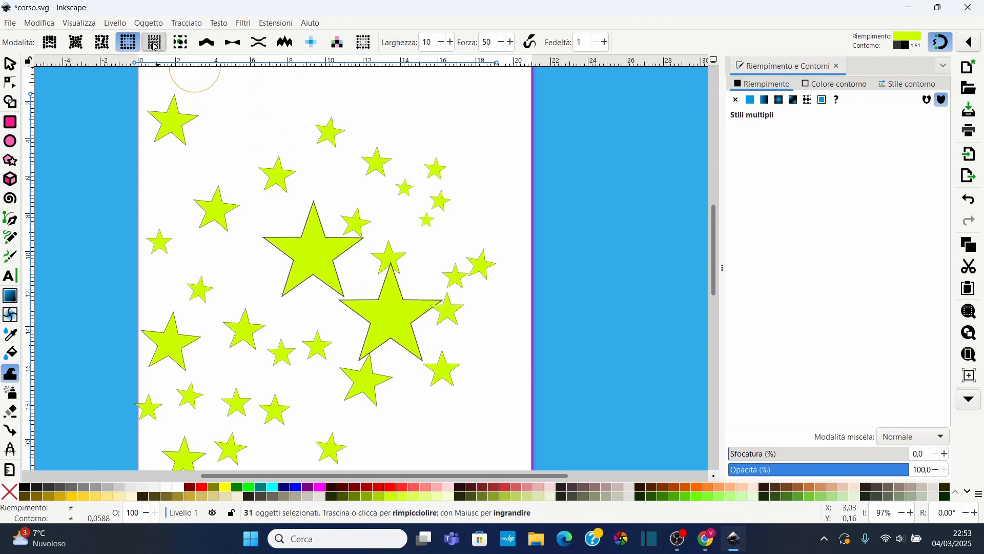
{"action": "mouse_move", "coordinate": [433, 195]}
{"action": "left_mouse_down"}
{"action": "mouse_move", "coordinate": [412, 206]}
{"action": "mouse_move", "coordinate": [411, 236]}
{"action": "mouse_move", "coordinate": [421, 190]}
{"action": "mouse_move", "coordinate": [431, 190]}
{"action": "mouse_move", "coordinate": [417, 183]}
{"action": "mouse_move", "coordinate": [390, 194]}
{"action": "mouse_move", "coordinate": [380, 180]}
{"action": "mouse_move", "coordinate": [376, 227]}
{"action": "mouse_move", "coordinate": [347, 227]}
{"action": "mouse_move", "coordinate": [358, 222]}
{"action": "mouse_move", "coordinate": [344, 247]}
{"action": "mouse_move", "coordinate": [300, 220]}
{"action": "mouse_move", "coordinate": [353, 233]}
{"action": "left_mouse_up"}
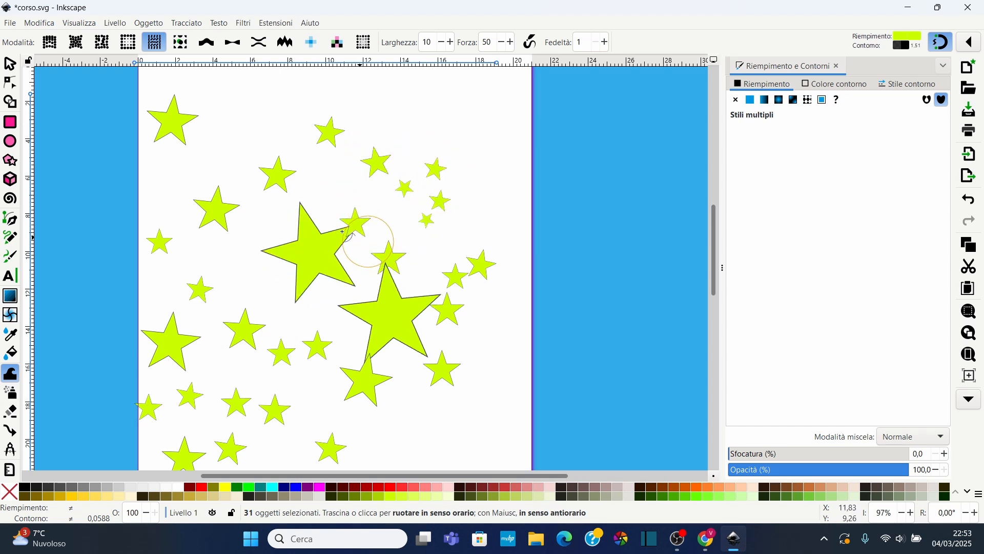
Switch the Tweak tool to blur mode and blur several stars in the upper right area
{"action": "left_click", "coordinate": [180, 42]}
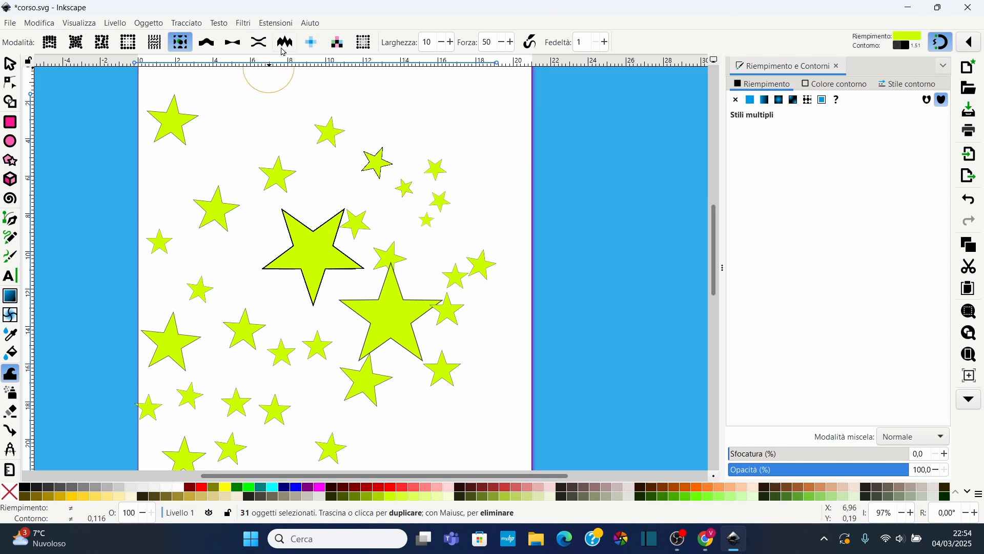
{"action": "left_click", "coordinate": [373, 49]}
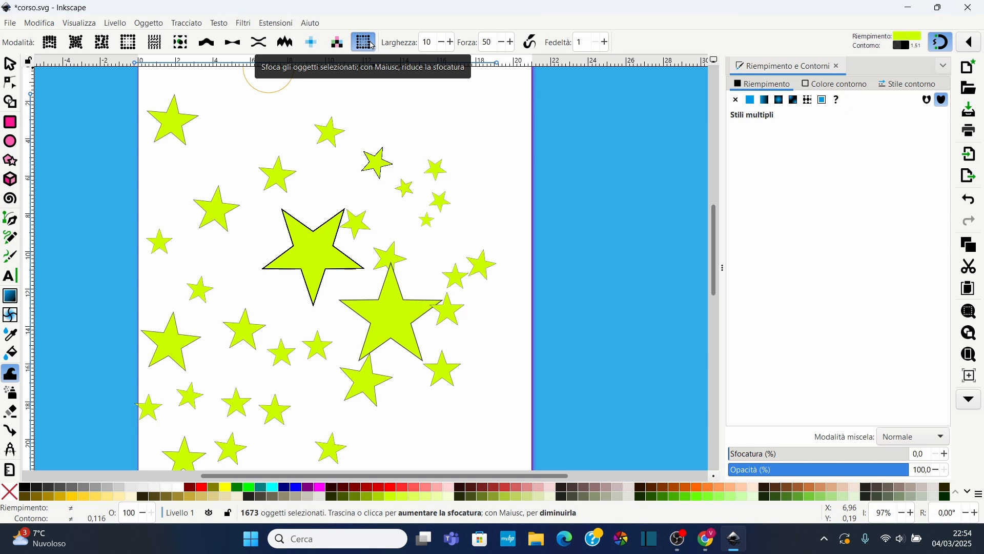
{"action": "mouse_move", "coordinate": [402, 140]}
{"action": "left_mouse_down"}
{"action": "mouse_move", "coordinate": [385, 169]}
{"action": "mouse_move", "coordinate": [367, 169]}
{"action": "mouse_move", "coordinate": [387, 169]}
{"action": "left_mouse_up"}
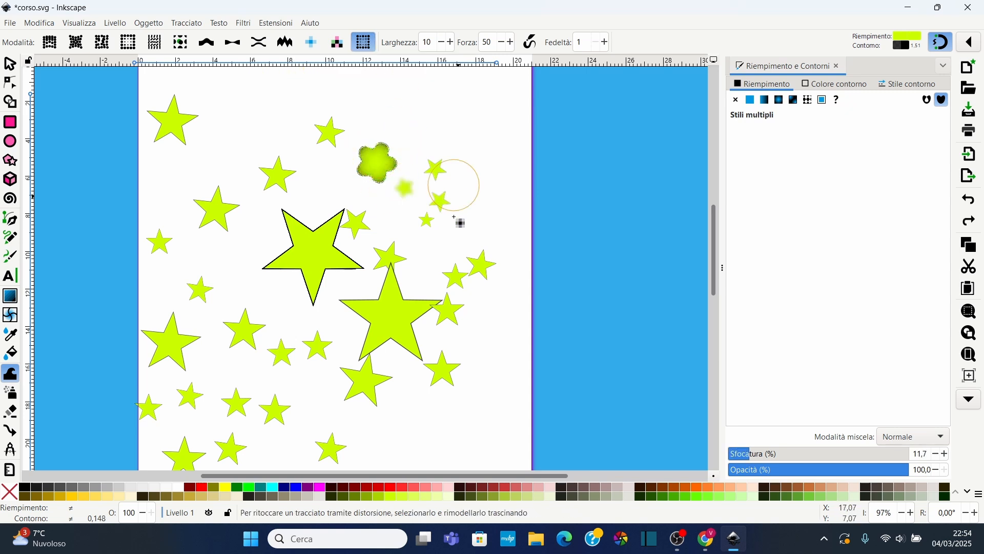
{"action": "mouse_move", "coordinate": [453, 217]}
{"action": "left_mouse_down"}
{"action": "mouse_move", "coordinate": [439, 190]}
{"action": "mouse_move", "coordinate": [409, 279]}
{"action": "mouse_move", "coordinate": [391, 267]}
{"action": "mouse_move", "coordinate": [420, 231]}
{"action": "mouse_move", "coordinate": [402, 329]}
{"action": "left_mouse_up"}
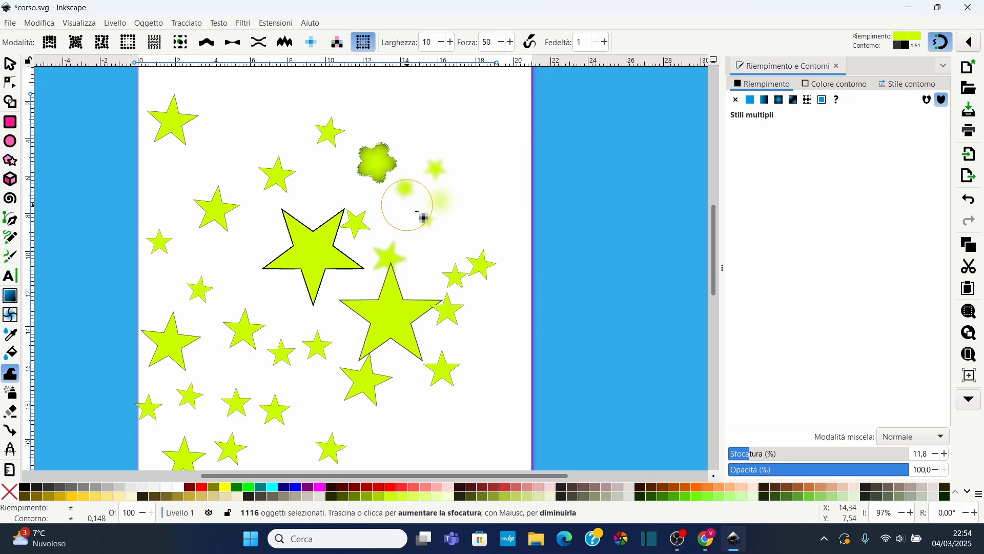
{"action": "mouse_move", "coordinate": [417, 211]}
{"action": "left_mouse_down"}
{"action": "mouse_move", "coordinate": [406, 180]}
{"action": "mouse_move", "coordinate": [345, 170]}
{"action": "mouse_move", "coordinate": [424, 210]}
{"action": "mouse_move", "coordinate": [385, 162]}
{"action": "mouse_move", "coordinate": [324, 138]}
{"action": "mouse_move", "coordinate": [298, 153]}
{"action": "mouse_move", "coordinate": [501, 199]}
{"action": "mouse_move", "coordinate": [424, 216]}
{"action": "mouse_move", "coordinate": [441, 207]}
{"action": "mouse_move", "coordinate": [369, 160]}
{"action": "mouse_move", "coordinate": [433, 71]}
{"action": "left_mouse_up"}
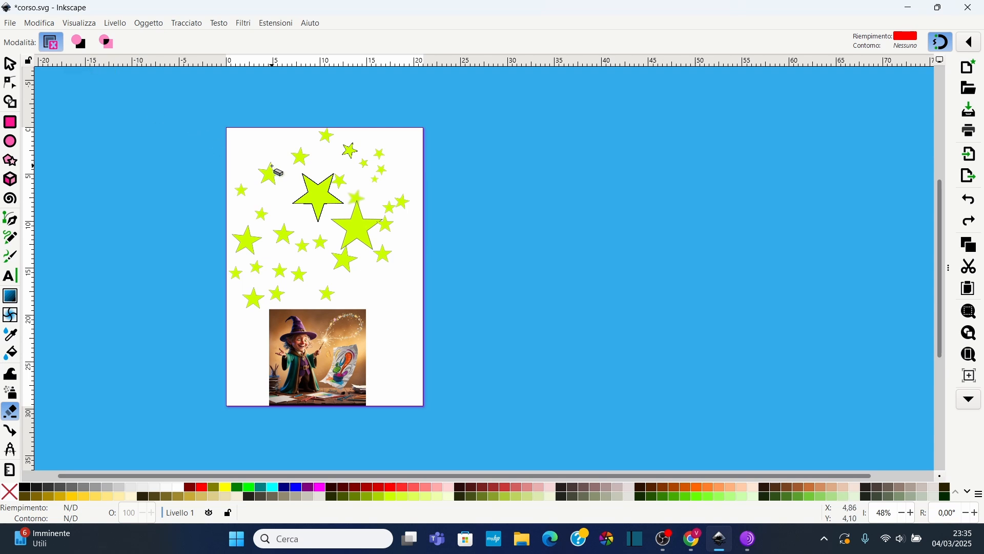
Erase several stars near the top of the page with the Eraser tool
{"action": "scroll", "coordinate": [269, 174], "scroll_direction": "up", "scroll_amount": 2}
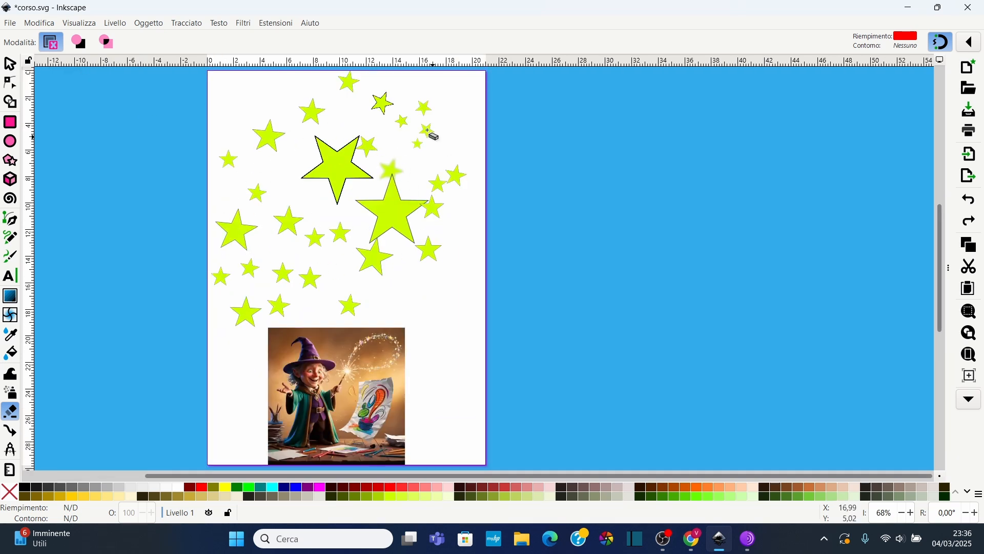
{"action": "scroll", "coordinate": [314, 220], "scroll_direction": "down", "scroll_amount": 2}
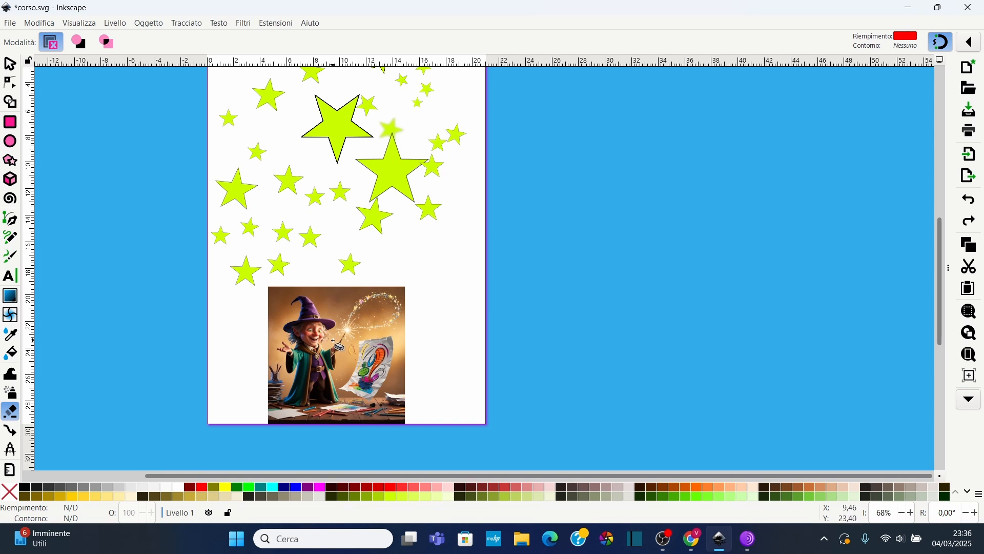
{"action": "scroll", "coordinate": [333, 340], "scroll_direction": "up", "scroll_amount": 2}
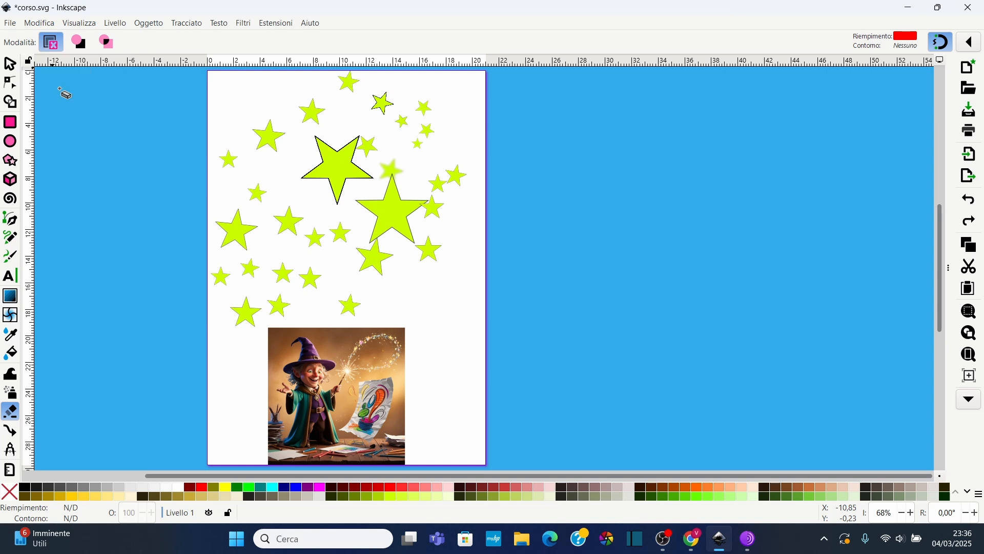
{"action": "mouse_move", "coordinate": [220, 183]}
{"action": "left_mouse_down"}
{"action": "mouse_move", "coordinate": [231, 155]}
{"action": "mouse_move", "coordinate": [266, 132]}
{"action": "mouse_move", "coordinate": [163, 161]}
{"action": "left_mouse_up"}
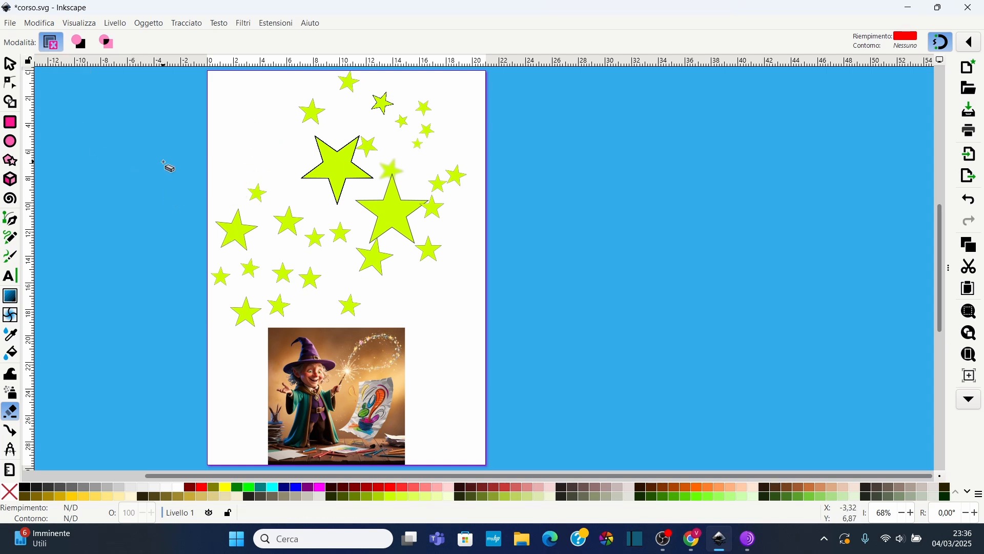
{"action": "mouse_move", "coordinate": [293, 148]}
{"action": "left_mouse_down"}
{"action": "mouse_move", "coordinate": [318, 108]}
{"action": "mouse_move", "coordinate": [356, 83]}
{"action": "mouse_move", "coordinate": [416, 90]}
{"action": "left_mouse_up"}
{"action": "left_click_drag", "start_coordinate": [444, 148], "coordinate": [446, 149]}
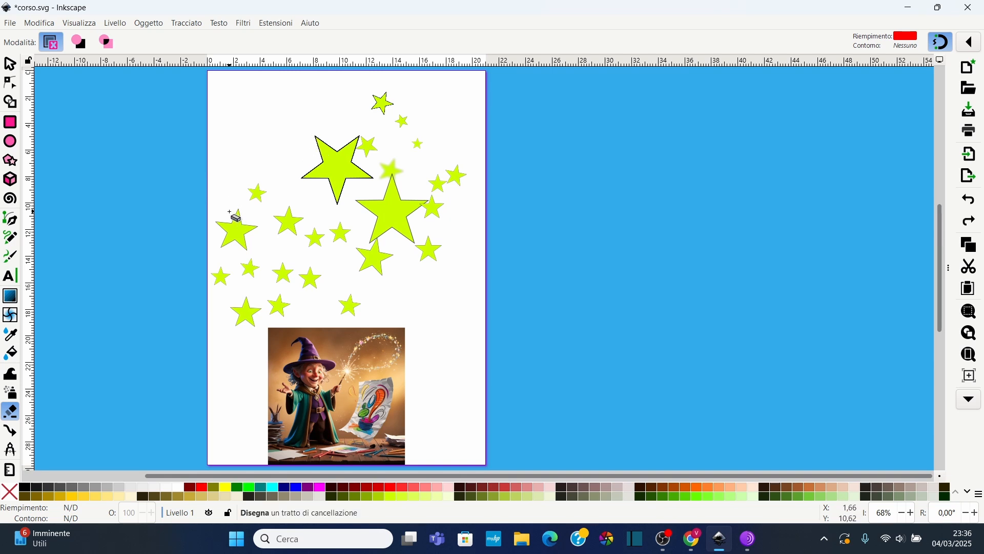
Switch the Eraser to cut mode and slice through the star at the page's left edge
{"action": "left_click_drag", "start_coordinate": [244, 211], "coordinate": [246, 213]}
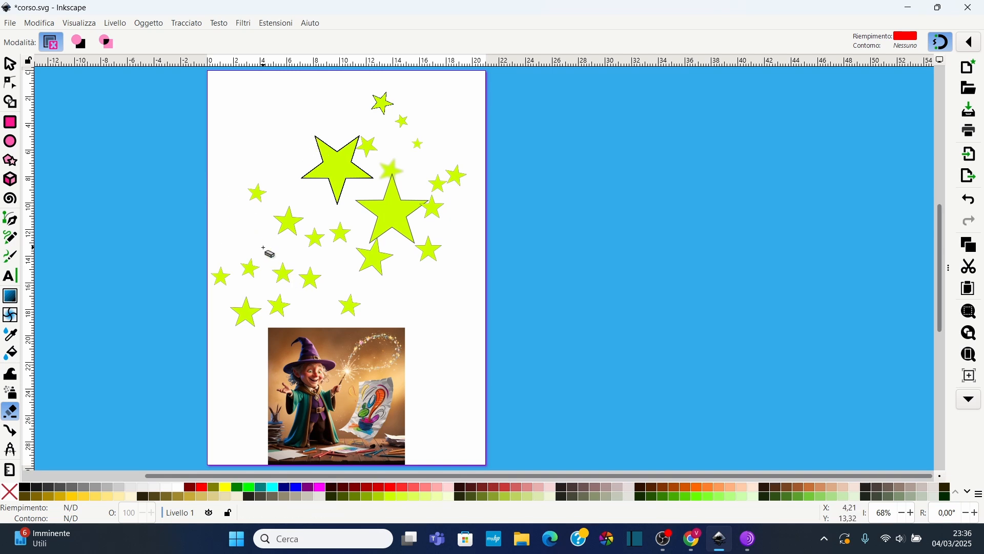
{"action": "key", "text": "ctrl+z"}
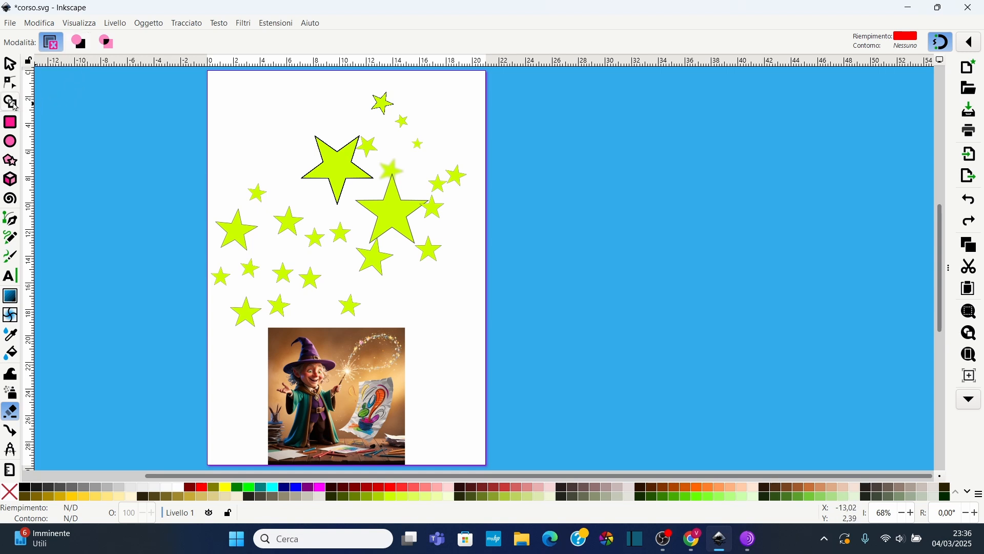
{"action": "left_click", "coordinate": [79, 43]}
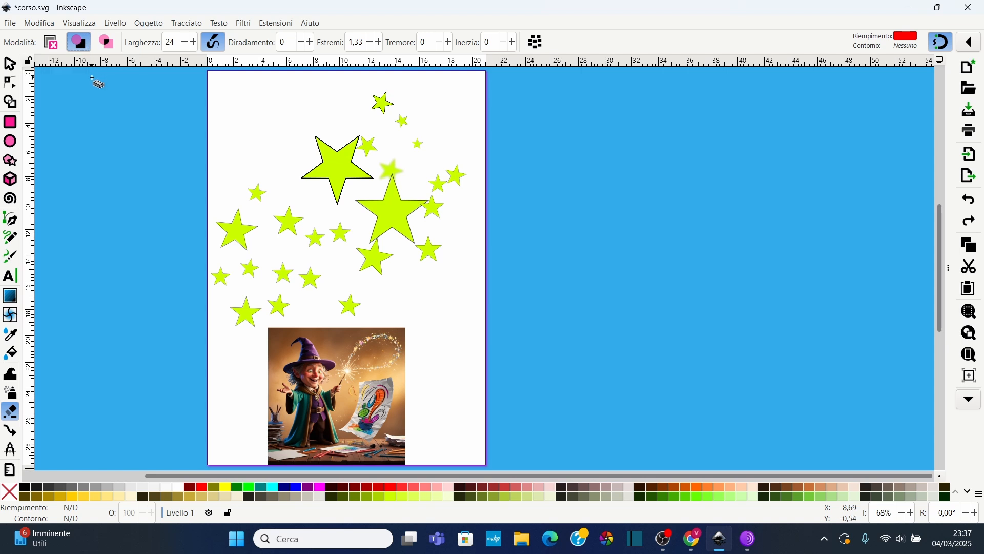
{"action": "scroll", "coordinate": [154, 198], "scroll_direction": "up", "scroll_amount": 1}
{"action": "scroll", "coordinate": [322, 275], "scroll_direction": "up", "scroll_amount": 1}
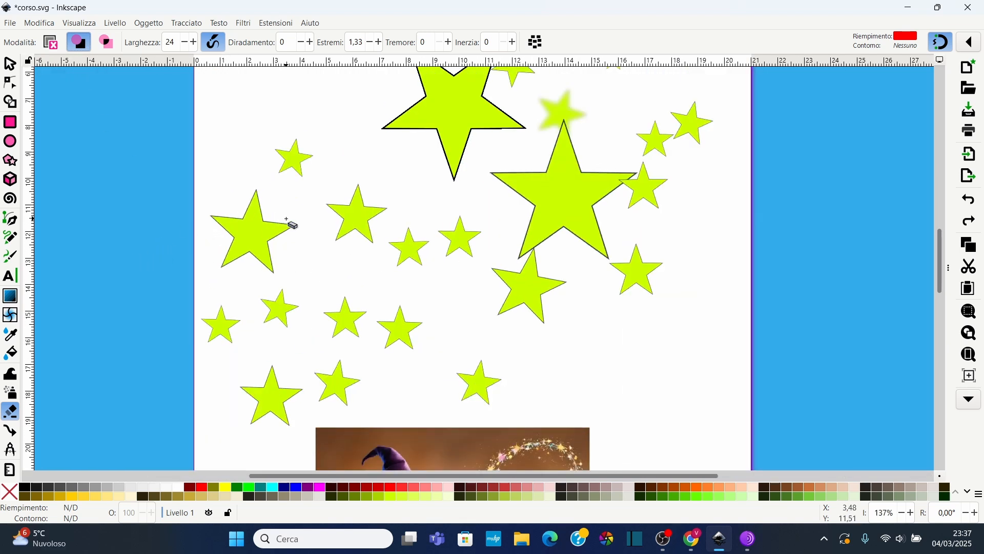
{"action": "mouse_move", "coordinate": [140, 256]}
{"action": "left_mouse_down"}
{"action": "mouse_move", "coordinate": [244, 231]}
{"action": "mouse_move", "coordinate": [297, 202]}
{"action": "mouse_move", "coordinate": [310, 210]}
{"action": "left_mouse_up"}
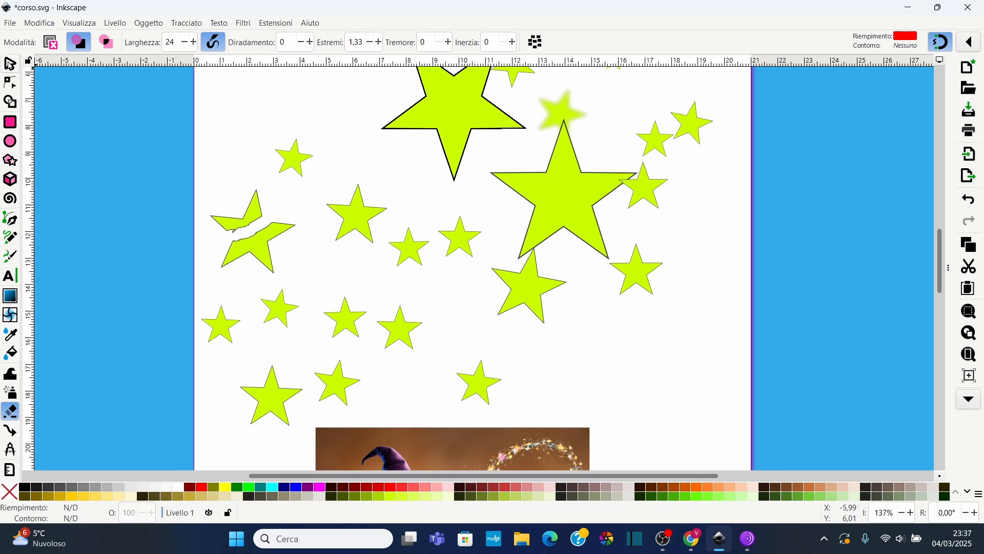
Select the cut star's pieces and drag them apart beyond the page's left edge, then return to the Eraser
{"action": "key", "text": "s"}
{"action": "mouse_move", "coordinate": [195, 177]}
{"action": "left_mouse_down"}
{"action": "mouse_move", "coordinate": [215, 252]}
{"action": "mouse_move", "coordinate": [296, 273]}
{"action": "left_mouse_up"}
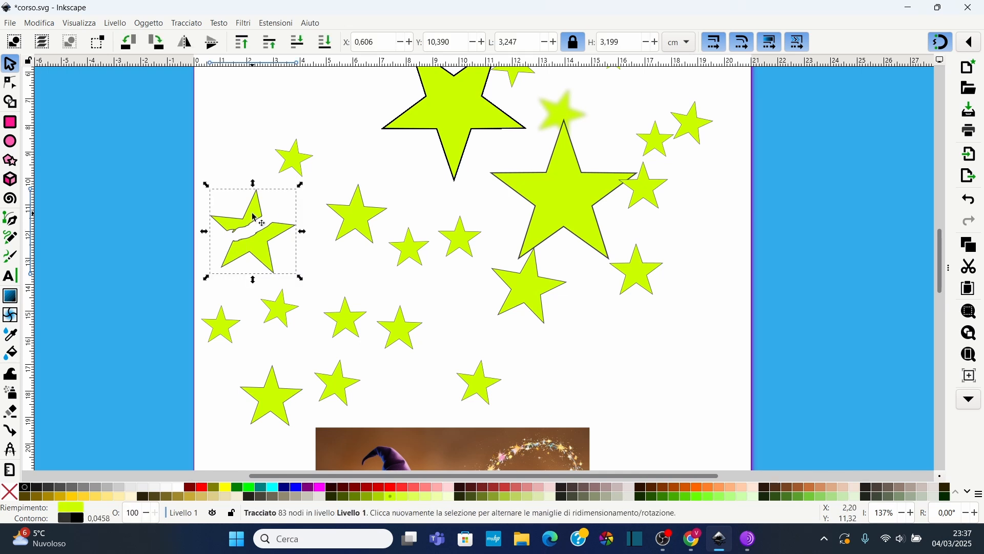
{"action": "left_click", "coordinate": [187, 24]}
{"action": "left_click", "coordinate": [204, 195]}
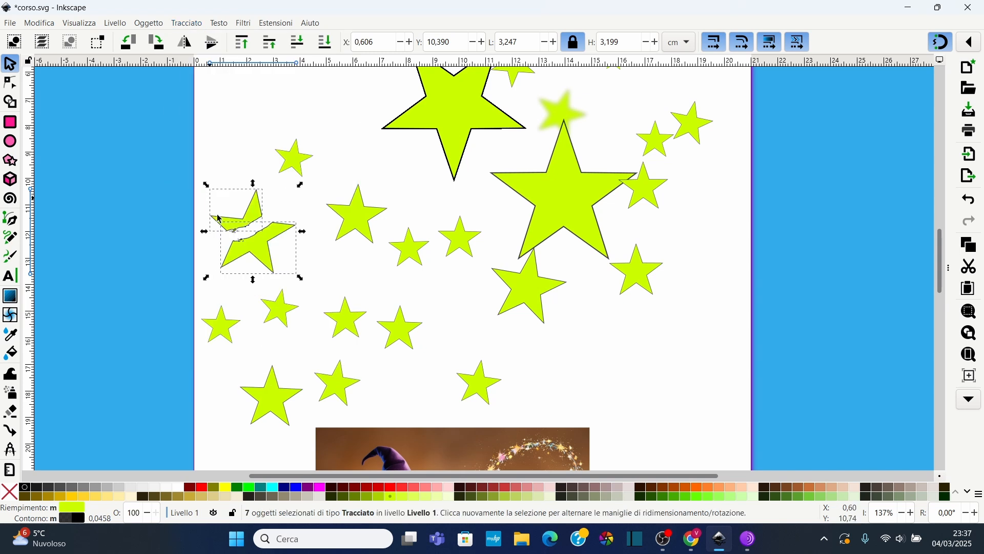
{"action": "left_click", "coordinate": [230, 213]}
{"action": "left_click", "coordinate": [246, 220]}
{"action": "left_click_drag", "start_coordinate": [246, 220], "coordinate": [205, 189]}
{"action": "left_click_drag", "start_coordinate": [259, 253], "coordinate": [172, 267]}
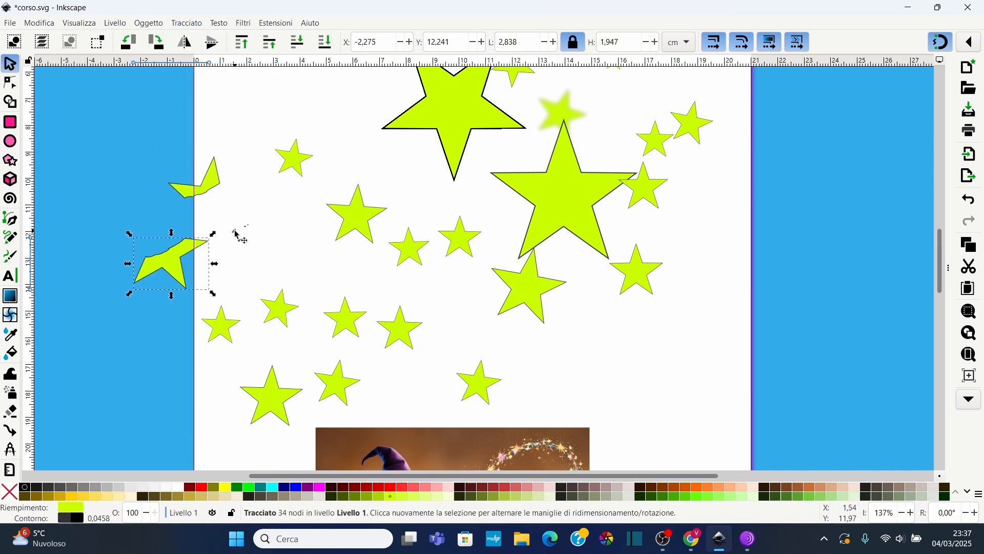
{"action": "left_click", "coordinate": [235, 231]}
{"action": "left_click", "coordinate": [252, 206]}
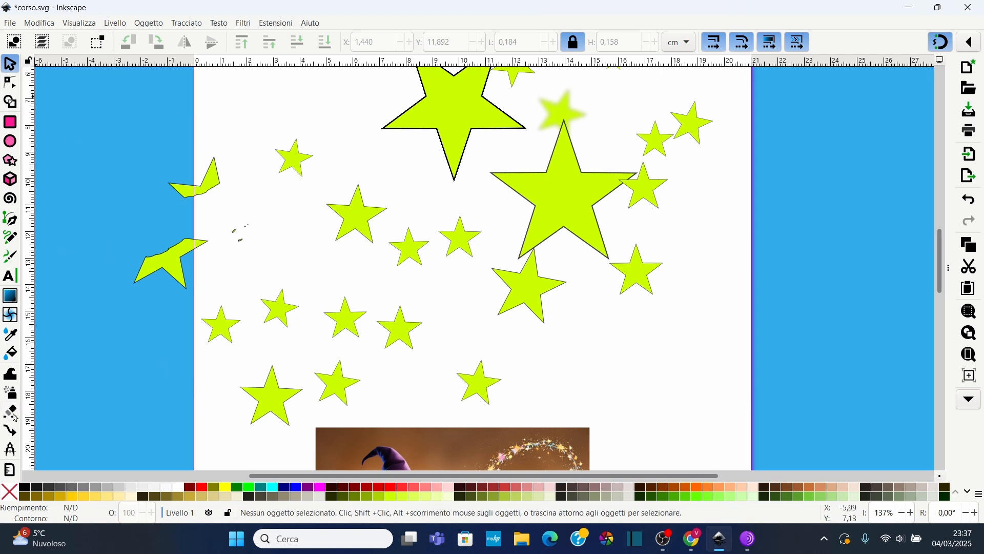
{"action": "left_click", "coordinate": [12, 412]}
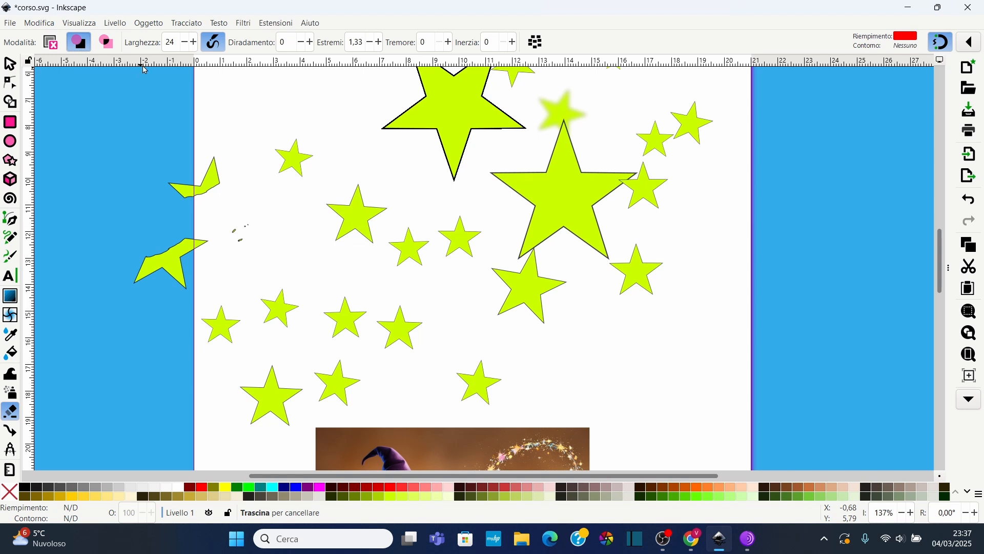
Increase the Eraser width to 32 and slice through the small star near the page's upper left
{"action": "left_click", "coordinate": [193, 43]}
{"action": "left_click", "coordinate": [195, 44]}
{"action": "left_click", "coordinate": [195, 44]}
{"action": "mouse_move", "coordinate": [241, 123]}
{"action": "left_mouse_down"}
{"action": "mouse_move", "coordinate": [297, 163]}
{"action": "mouse_move", "coordinate": [296, 208]}
{"action": "left_mouse_up"}
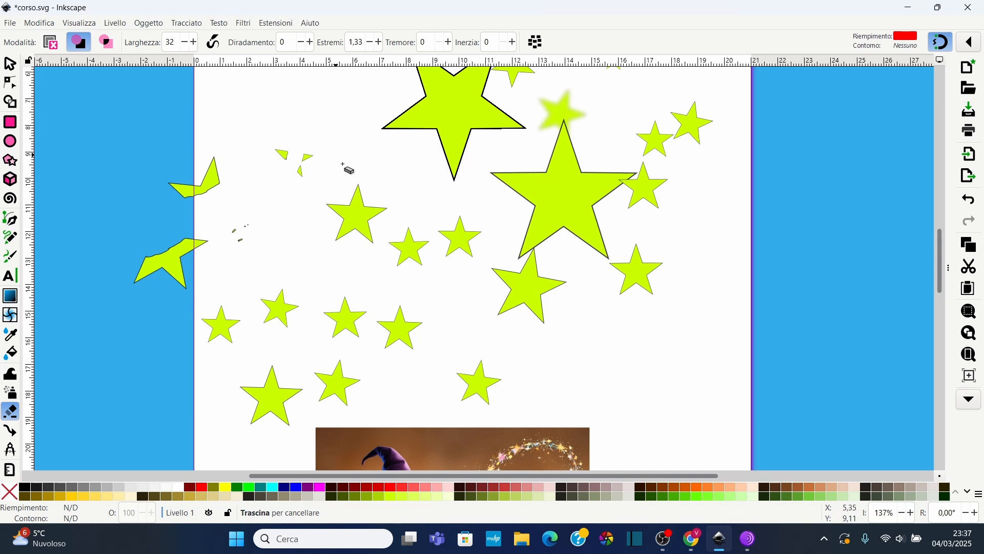
Reduce the Eraser width to 17 and, in cut mode, slice through the lower row of stars
{"action": "left_click", "coordinate": [186, 44]}
{"action": "left_click", "coordinate": [185, 45]}
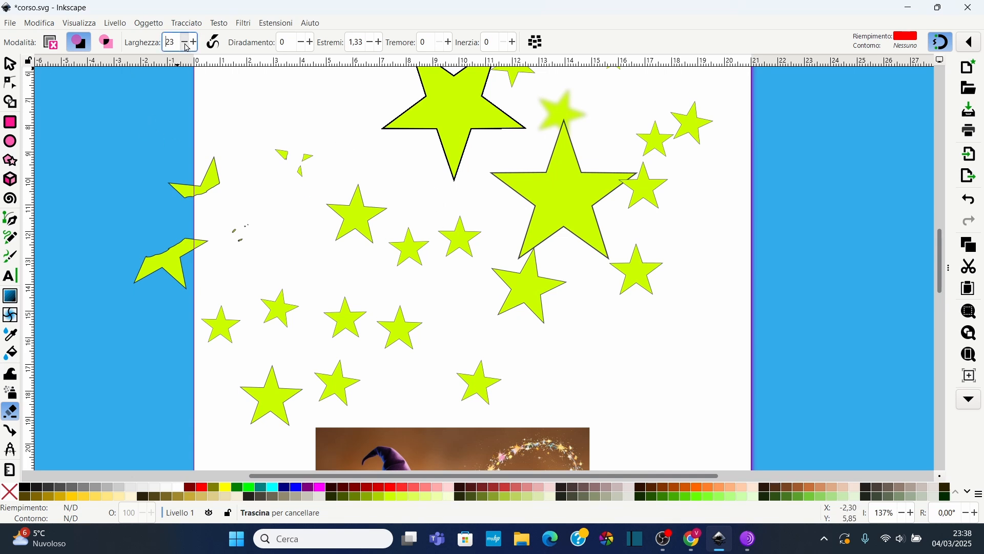
{"action": "left_click", "coordinate": [186, 44]}
{"action": "scroll", "coordinate": [379, 308], "scroll_direction": "down", "scroll_amount": 3}
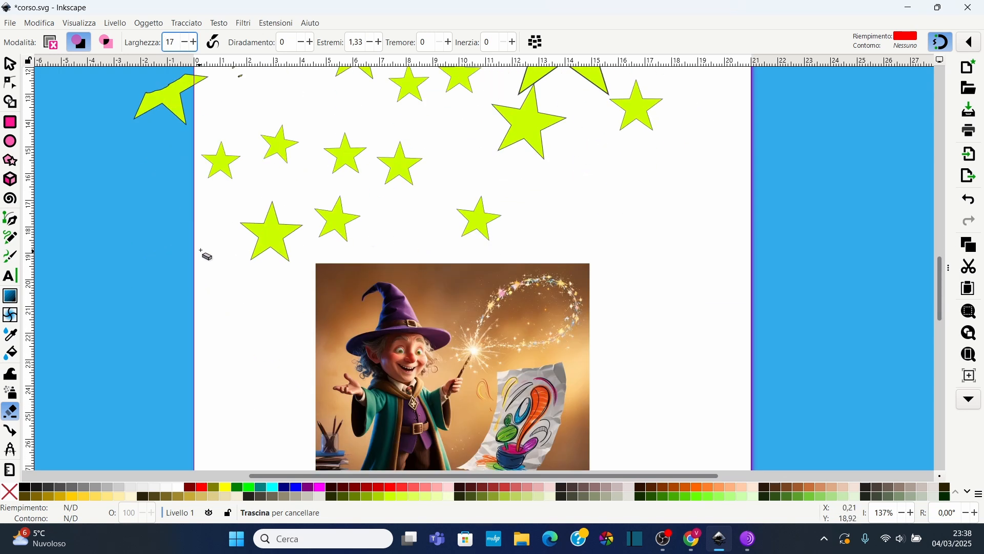
{"action": "left_click", "coordinate": [78, 43]}
{"action": "mouse_move", "coordinate": [216, 263]}
{"action": "left_mouse_down"}
{"action": "mouse_move", "coordinate": [283, 233]}
{"action": "mouse_move", "coordinate": [376, 215]}
{"action": "mouse_move", "coordinate": [484, 220]}
{"action": "mouse_move", "coordinate": [517, 234]}
{"action": "mouse_move", "coordinate": [260, 339]}
{"action": "left_mouse_up"}
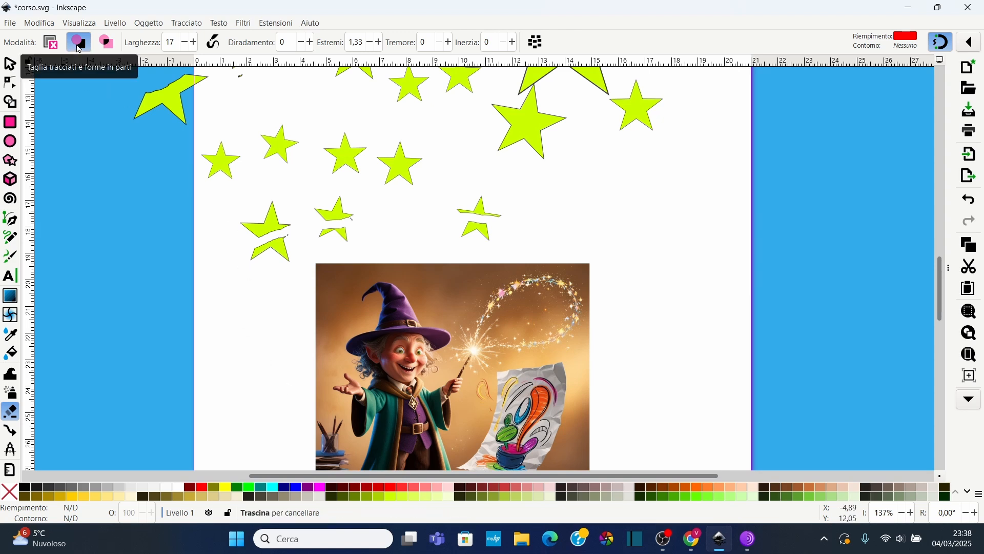
Enable splitting cut pieces into separate objects and slice horizontally through a star
{"action": "left_click", "coordinate": [536, 43]}
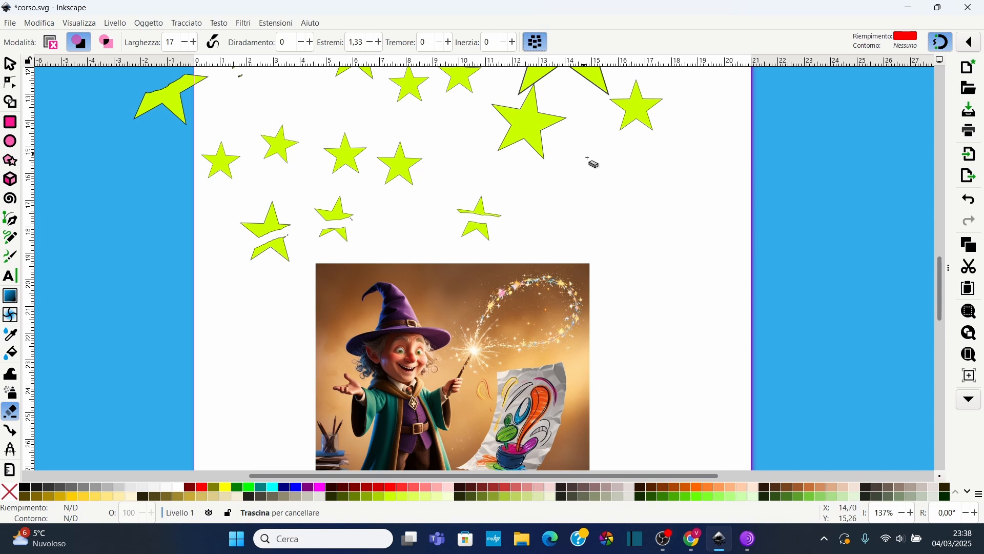
{"action": "left_click_drag", "start_coordinate": [454, 176], "coordinate": [356, 177]}
Select the individual pieces of the cut stars one by one to inspect them
{"action": "left_click", "coordinate": [16, 61]}
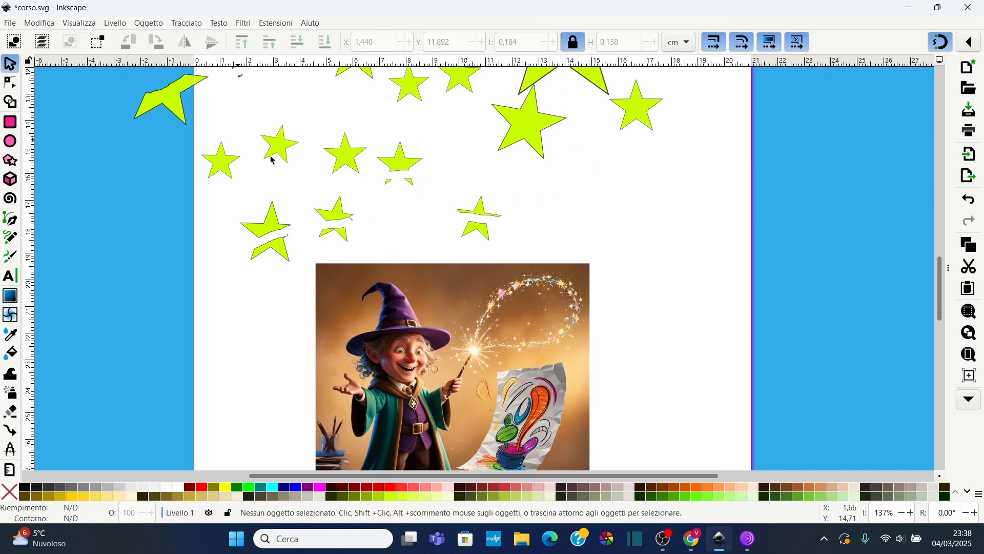
{"action": "left_click", "coordinate": [396, 164]}
{"action": "left_click", "coordinate": [414, 184]}
{"action": "left_click", "coordinate": [347, 149]}
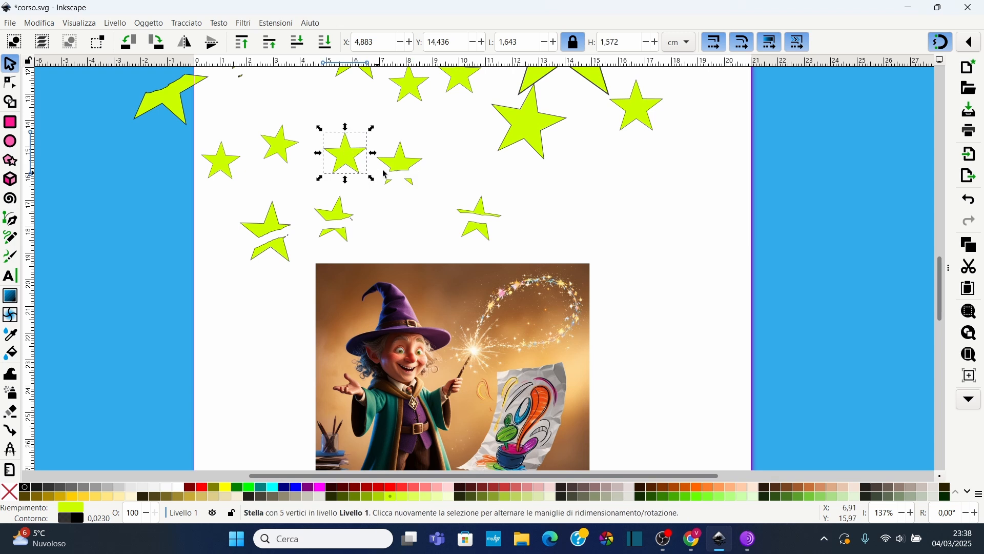
{"action": "left_click", "coordinate": [402, 166]}
{"action": "left_click", "coordinate": [411, 182]}
{"action": "left_click", "coordinate": [388, 181]}
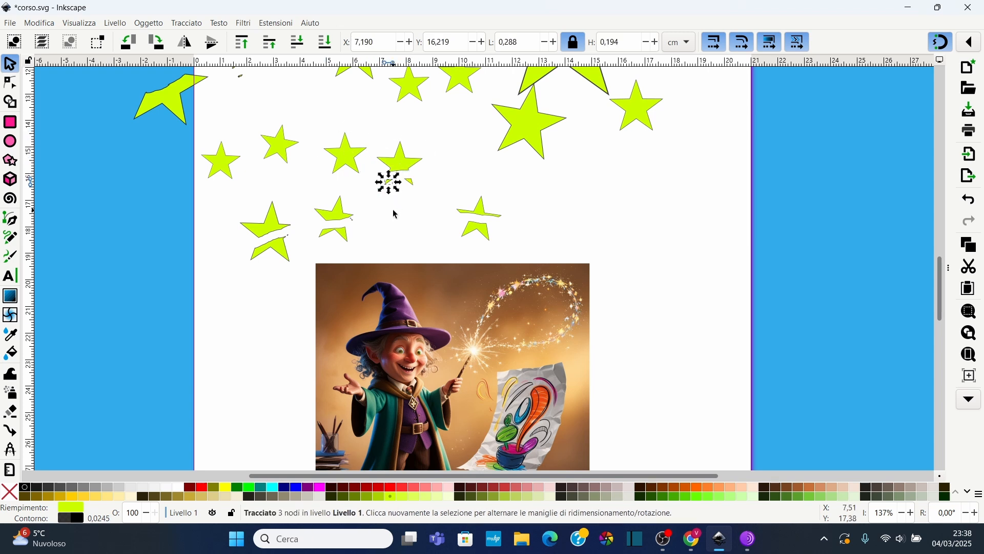
{"action": "left_click", "coordinate": [427, 198]}
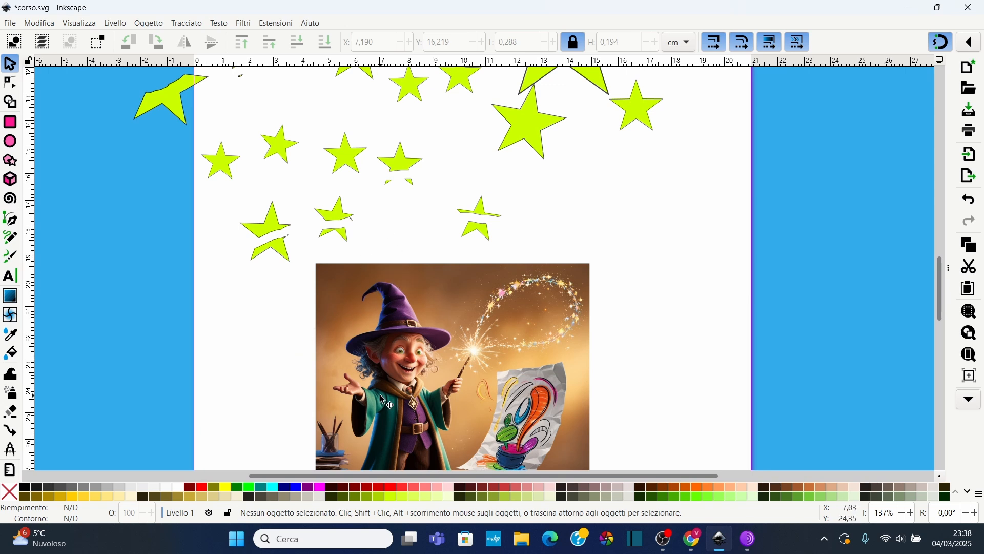
Switch the Eraser to clip mode and erase a stripe across the image's top-left corner
{"action": "scroll", "coordinate": [403, 313], "scroll_direction": "down", "scroll_amount": 2}
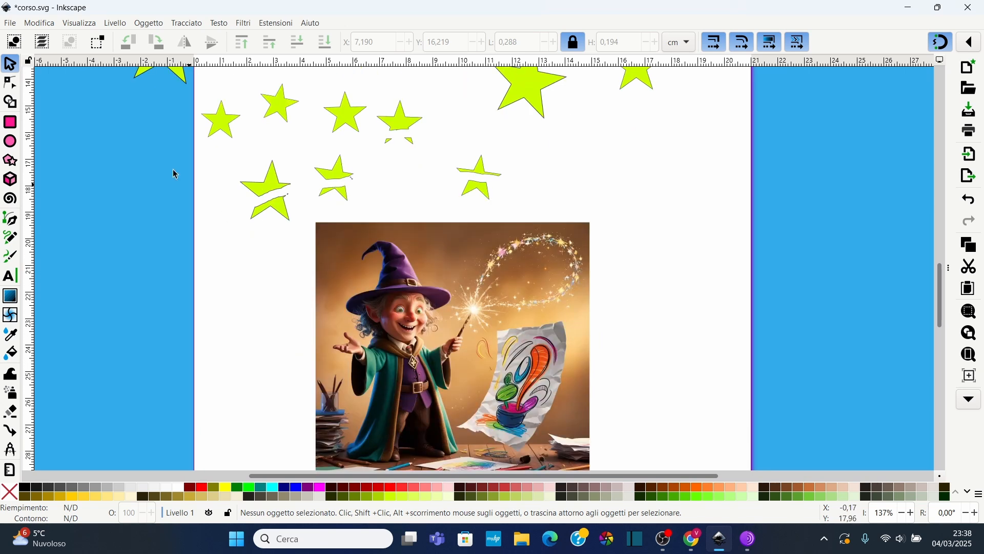
{"action": "left_click", "coordinate": [11, 413]}
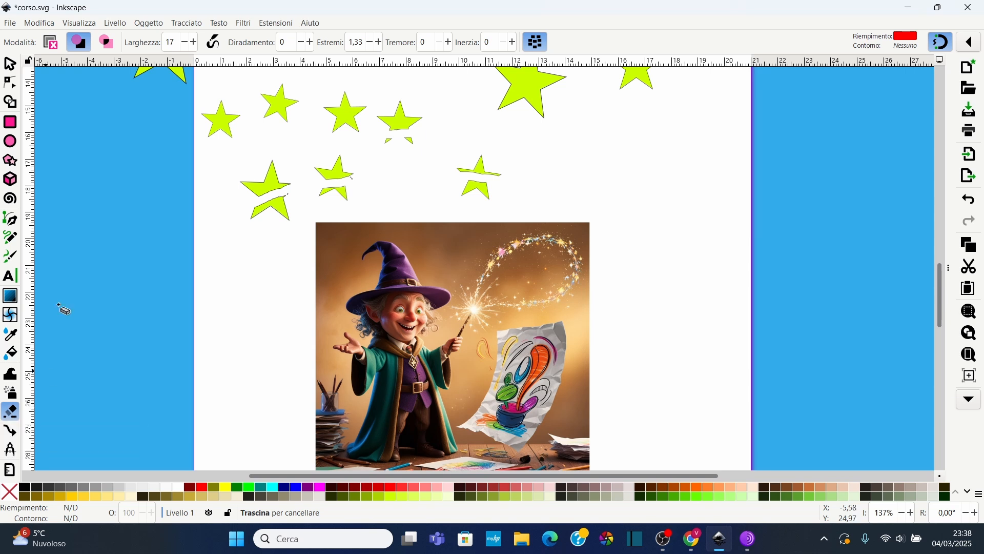
{"action": "left_click", "coordinate": [108, 43]}
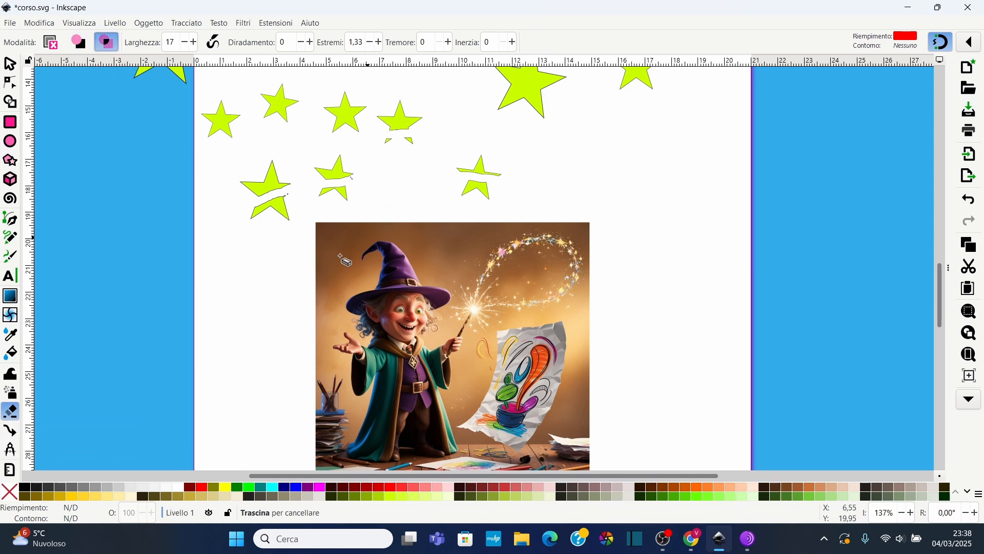
{"action": "left_click_drag", "start_coordinate": [376, 199], "coordinate": [289, 306]}
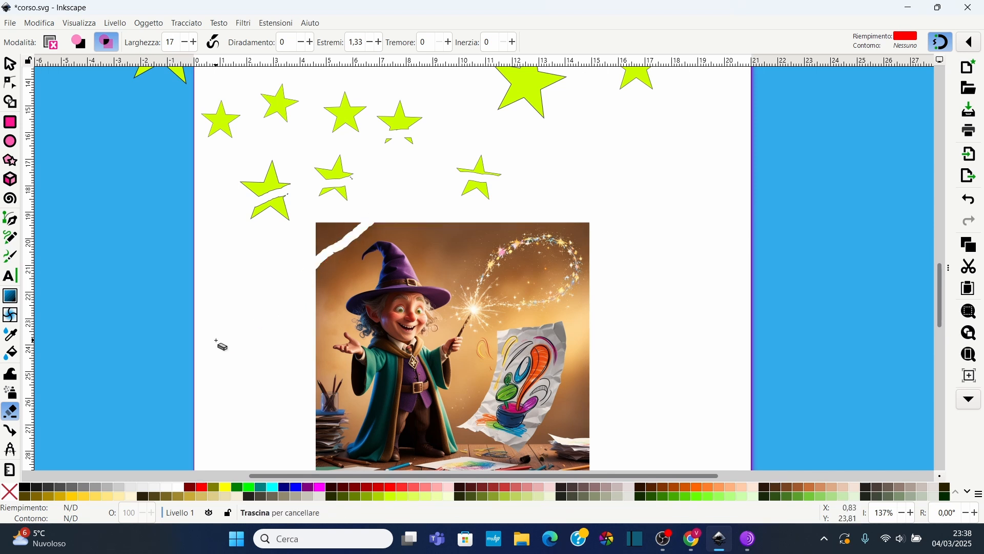
Select the clipped image and shift it slightly sideways on the page
{"action": "left_click", "coordinate": [9, 63]}
{"action": "scroll", "coordinate": [414, 205], "scroll_direction": "down", "scroll_amount": 3}
{"action": "left_click", "coordinate": [414, 186]}
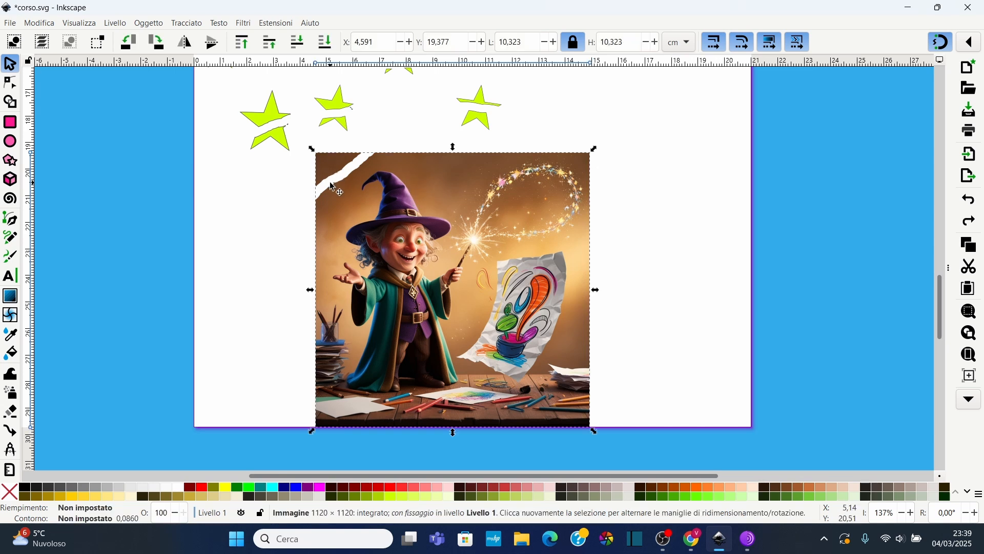
{"action": "left_click", "coordinate": [296, 238]}
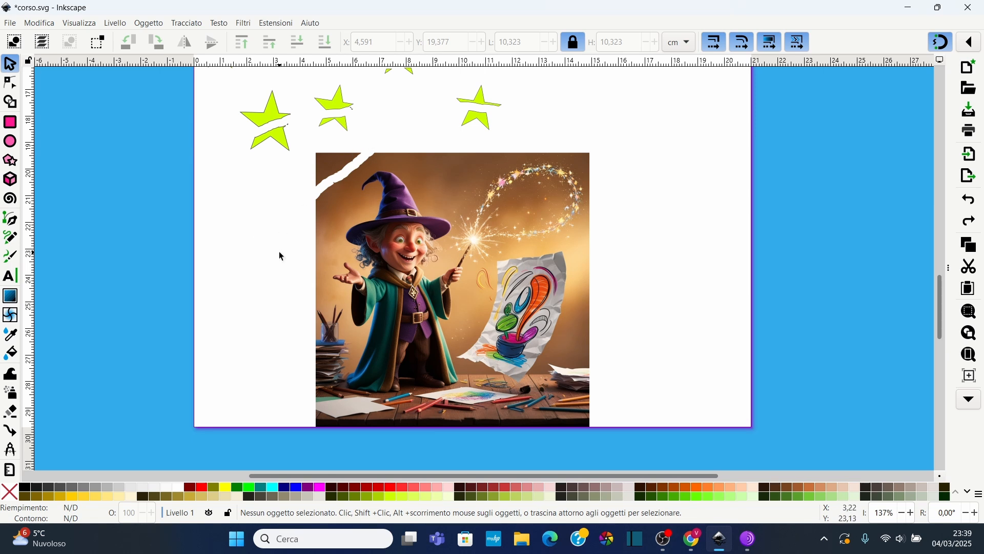
{"action": "left_click_drag", "start_coordinate": [421, 184], "coordinate": [396, 189]}
{"action": "left_click", "coordinate": [308, 198]}
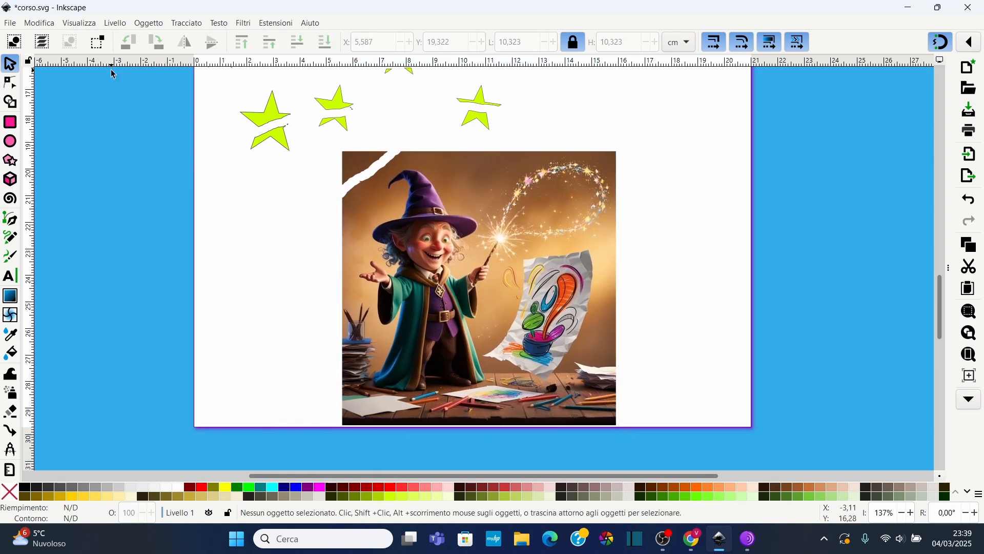
Return to the Eraser, set its width to 50, and clip two broad strokes across the image
{"action": "left_click", "coordinate": [10, 393]}
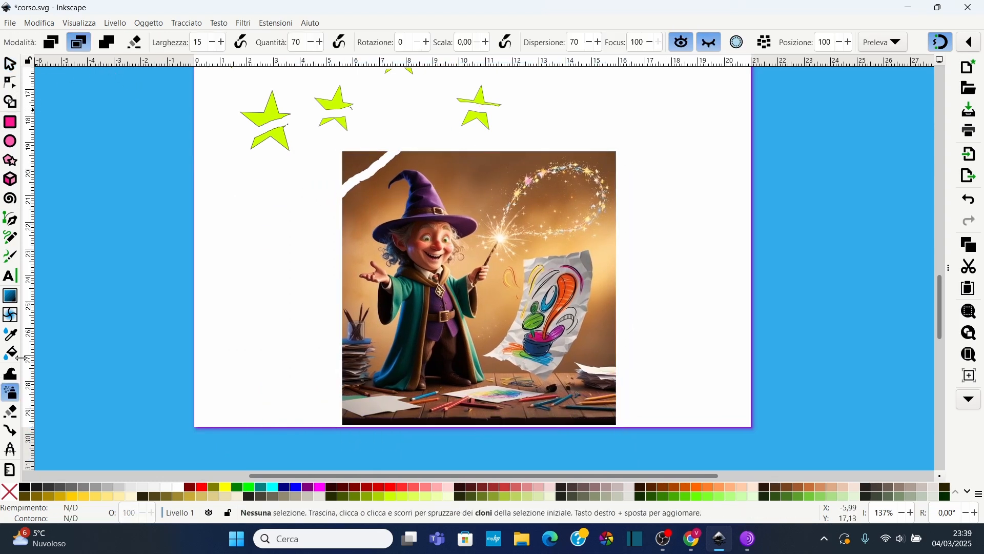
{"action": "left_click", "coordinate": [11, 411]}
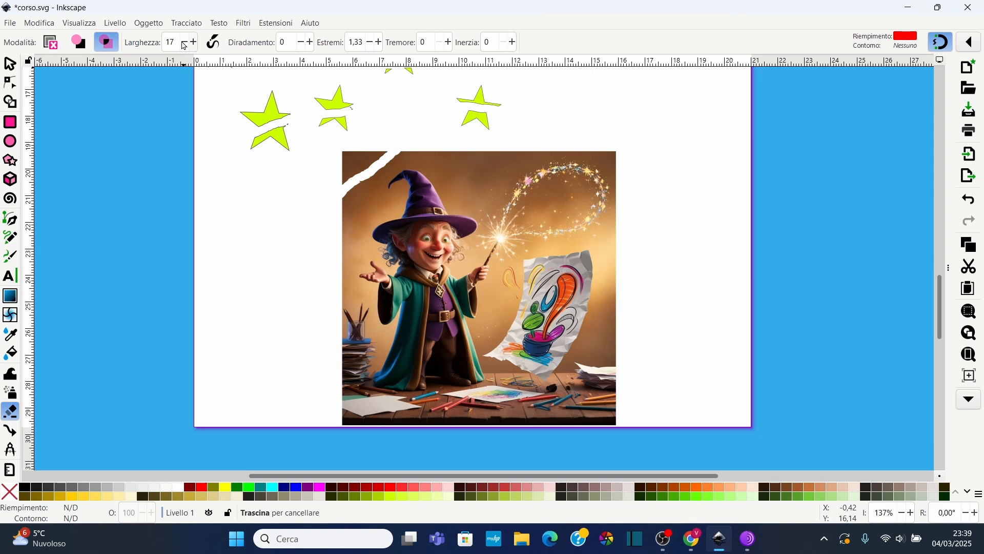
{"action": "double_click", "coordinate": [165, 39]}
{"action": "type", "text": "50"}
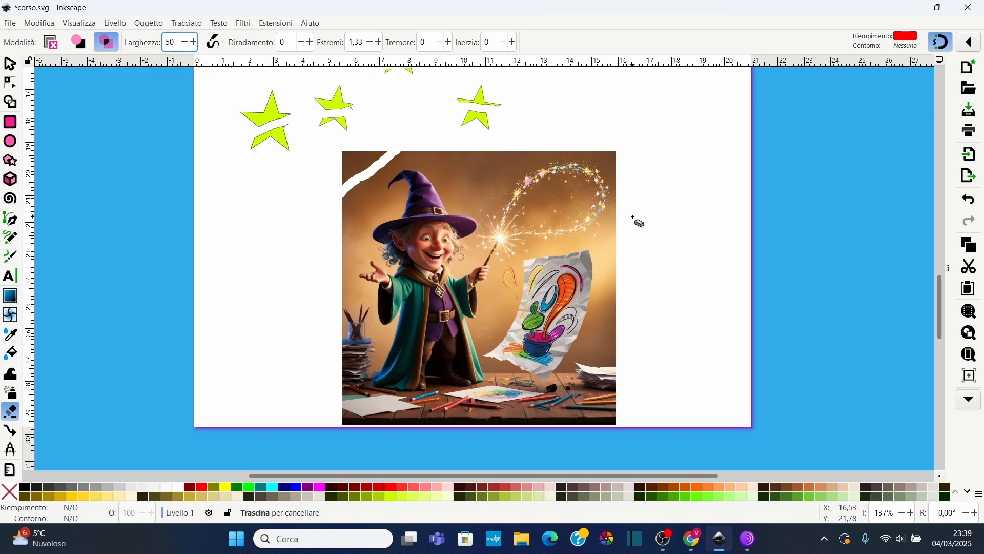
{"action": "mouse_move", "coordinate": [637, 219]}
{"action": "left_mouse_down"}
{"action": "mouse_move", "coordinate": [572, 222]}
{"action": "mouse_move", "coordinate": [520, 243]}
{"action": "mouse_move", "coordinate": [497, 327]}
{"action": "mouse_move", "coordinate": [481, 348]}
{"action": "mouse_move", "coordinate": [486, 362]}
{"action": "mouse_move", "coordinate": [540, 386]}
{"action": "mouse_move", "coordinate": [571, 360]}
{"action": "mouse_move", "coordinate": [601, 272]}
{"action": "mouse_move", "coordinate": [595, 249]}
{"action": "mouse_move", "coordinate": [528, 259]}
{"action": "left_mouse_up"}
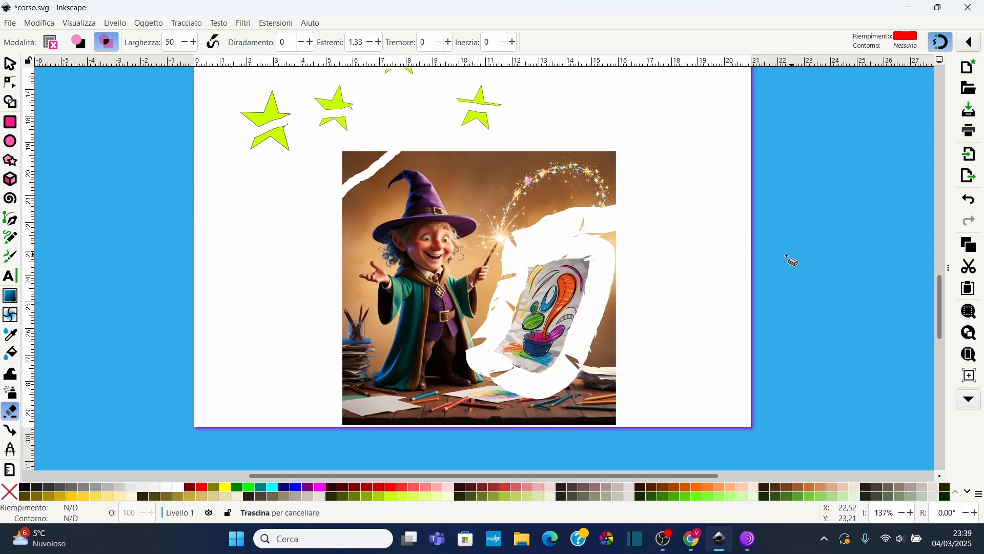
{"action": "mouse_move", "coordinate": [560, 207]}
{"action": "left_mouse_down"}
{"action": "mouse_move", "coordinate": [508, 203]}
{"action": "mouse_move", "coordinate": [436, 241]}
{"action": "mouse_move", "coordinate": [426, 320]}
{"action": "mouse_move", "coordinate": [398, 362]}
{"action": "left_mouse_up"}
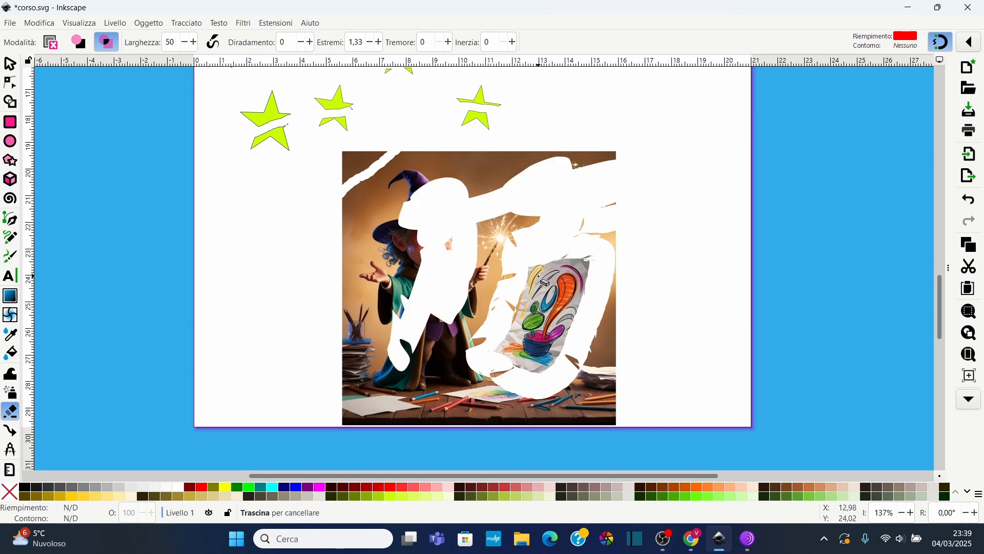
Undo the broad clip strokes and the image nudge
{"action": "left_click", "coordinate": [11, 64]}
{"action": "mouse_move", "coordinate": [563, 307]}
{"action": "left_mouse_down"}
{"action": "mouse_move", "coordinate": [733, 278]}
{"action": "mouse_move", "coordinate": [826, 277]}
{"action": "mouse_move", "coordinate": [698, 309]}
{"action": "mouse_move", "coordinate": [567, 309]}
{"action": "left_mouse_up"}
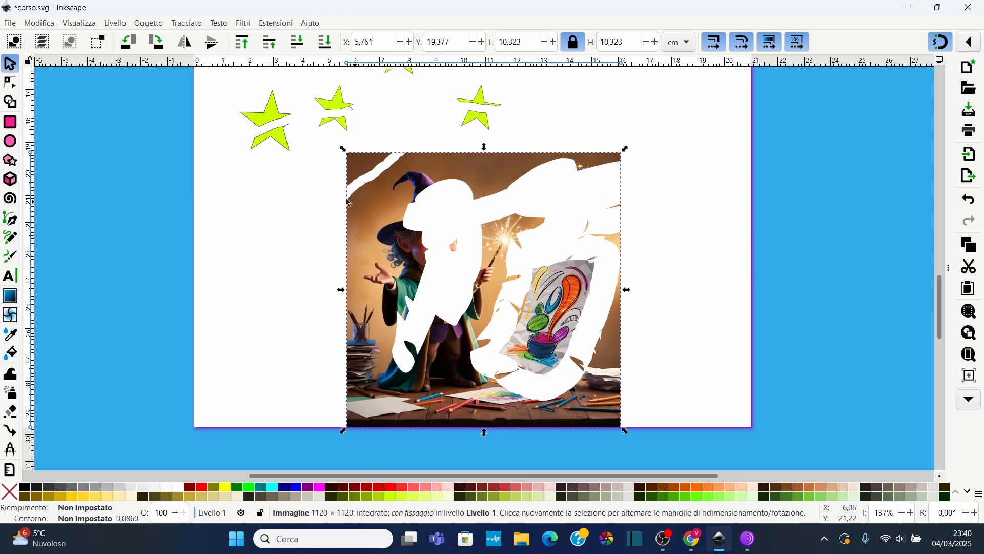
{"action": "key", "text": "ctrl+z"}
{"action": "key", "text": "ctrl+z"}
{"action": "key", "text": "ctrl+z"}
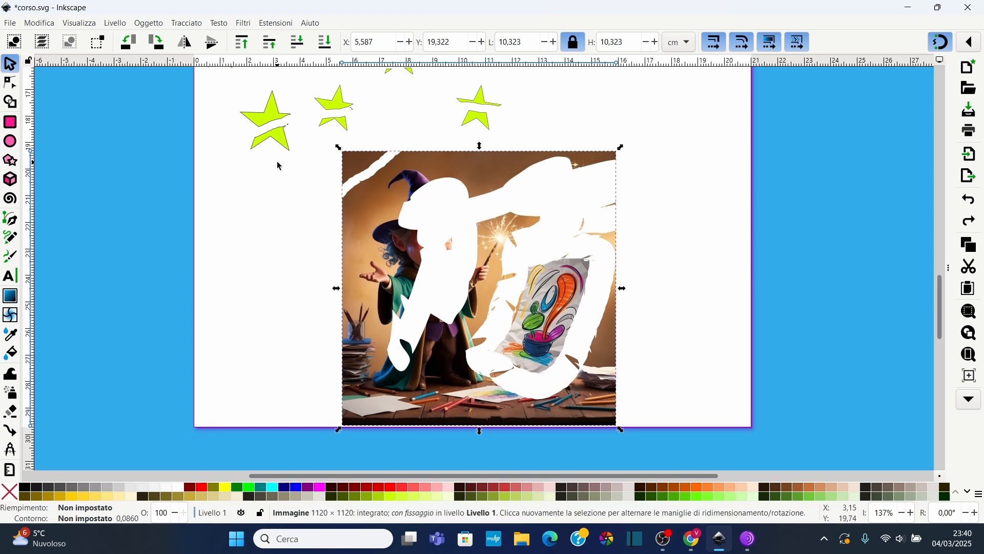
Set the Eraser thinning to 20 and clip a diagonal stroke across the image's top
{"action": "left_click", "coordinate": [10, 412]}
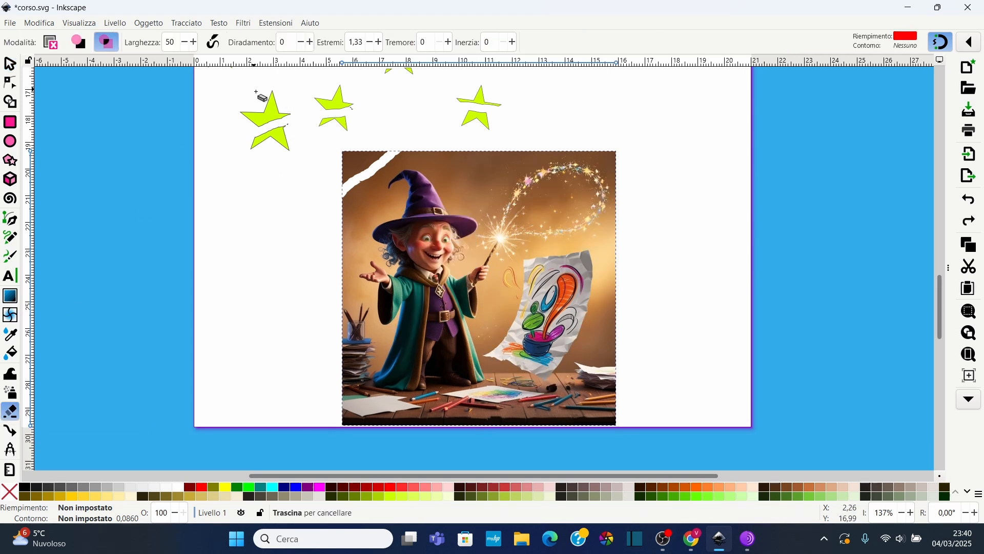
{"action": "left_click", "coordinate": [293, 42]}
{"action": "type", "text": "20"}
{"action": "mouse_move", "coordinate": [289, 251]}
{"action": "left_mouse_down"}
{"action": "mouse_move", "coordinate": [381, 205]}
{"action": "mouse_move", "coordinate": [562, 143]}
{"action": "left_mouse_up"}
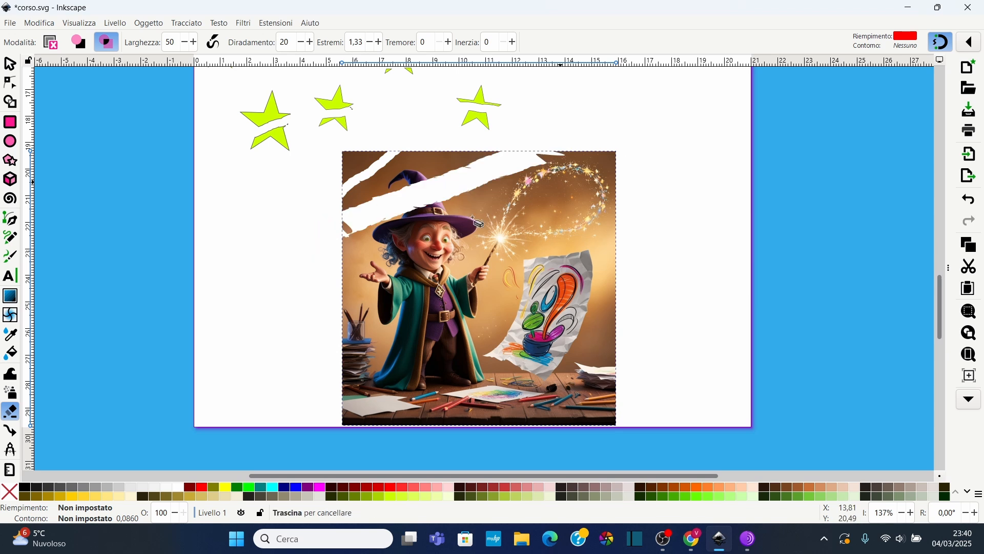
Set the caps to 5,00 and clip another diagonal stroke across the wizard's face
{"action": "double_click", "coordinate": [364, 41]}
{"action": "type", "text": "20"}
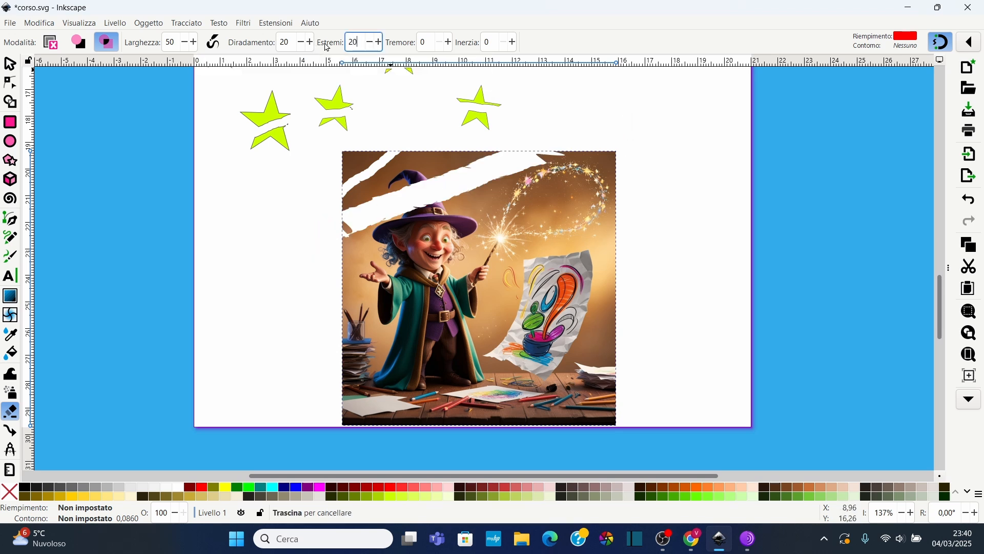
{"action": "mouse_move", "coordinate": [332, 281]}
{"action": "left_mouse_down"}
{"action": "mouse_move", "coordinate": [489, 237]}
{"action": "mouse_move", "coordinate": [604, 194]}
{"action": "left_mouse_up"}
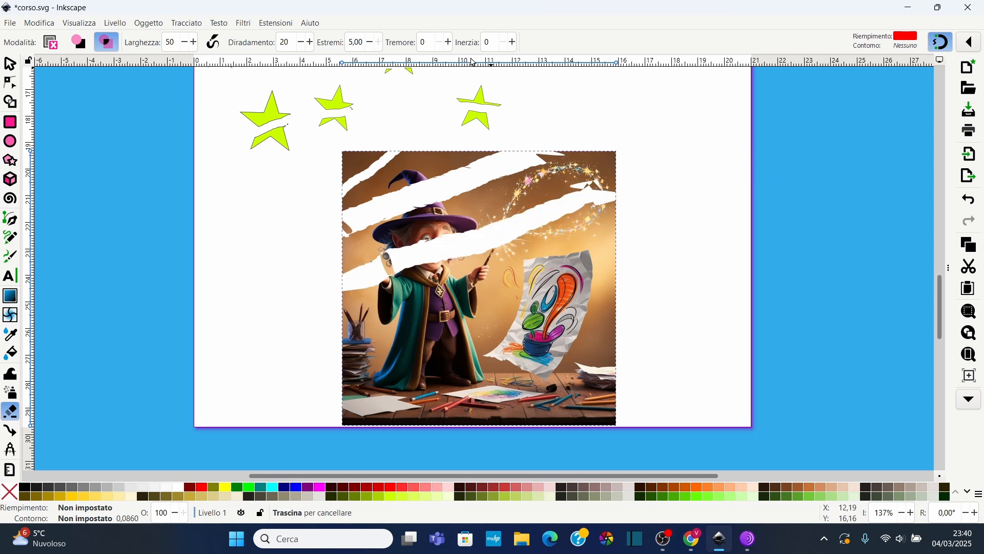
Set tremor to 50 and clip a jagged stroke across the image's middle
{"action": "double_click", "coordinate": [434, 37]}
{"action": "mouse_move", "coordinate": [338, 310]}
{"action": "left_mouse_down"}
{"action": "mouse_move", "coordinate": [461, 303]}
{"action": "mouse_move", "coordinate": [533, 272]}
{"action": "mouse_move", "coordinate": [489, 336]}
{"action": "mouse_move", "coordinate": [564, 312]}
{"action": "mouse_move", "coordinate": [583, 328]}
{"action": "left_mouse_up"}
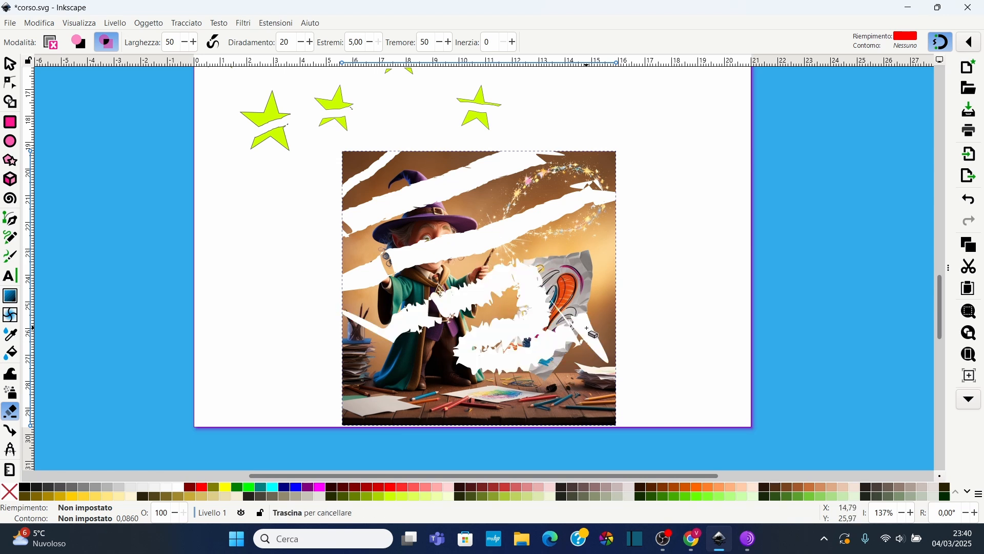
Set mass to 20 and clip a stroke across the image's lower left
{"action": "left_click", "coordinate": [496, 41]}
{"action": "type", "text": "20"}
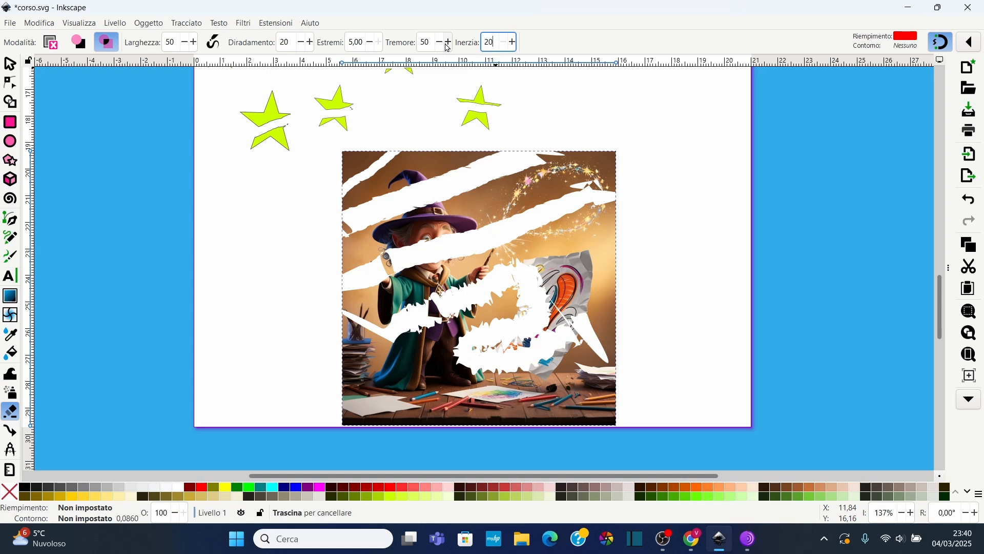
{"action": "left_click_drag", "start_coordinate": [306, 380], "coordinate": [403, 423]}
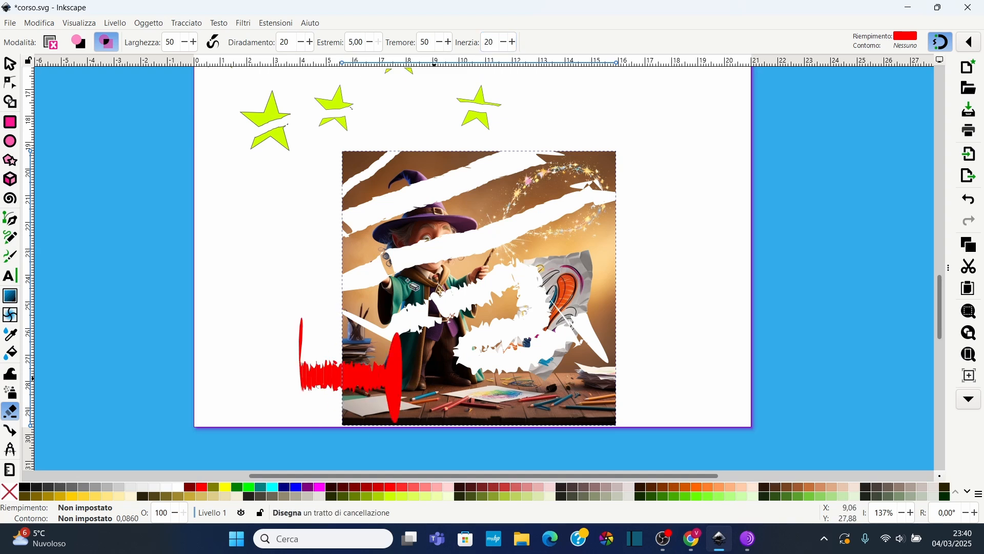
Set tremor back to 0 and clip two more strokes across the image's lower part
{"action": "left_click", "coordinate": [429, 42]}
{"action": "type", "text": "0"}
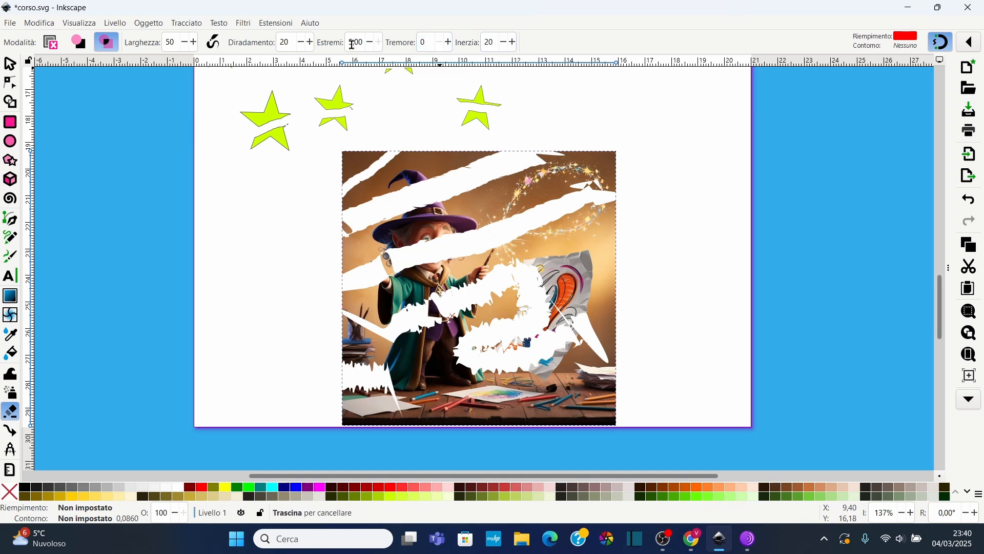
{"action": "key", "text": "Tab"}
{"action": "left_click_drag", "start_coordinate": [277, 394], "coordinate": [499, 392]}
{"action": "mouse_move", "coordinate": [428, 319]}
{"action": "left_mouse_down"}
{"action": "mouse_move", "coordinate": [665, 332]}
{"action": "mouse_move", "coordinate": [485, 328]}
{"action": "mouse_move", "coordinate": [635, 359]}
{"action": "mouse_move", "coordinate": [737, 211]}
{"action": "mouse_move", "coordinate": [631, 171]}
{"action": "mouse_move", "coordinate": [436, 174]}
{"action": "mouse_move", "coordinate": [397, 284]}
{"action": "mouse_move", "coordinate": [252, 330]}
{"action": "mouse_move", "coordinate": [275, 152]}
{"action": "mouse_move", "coordinate": [387, 154]}
{"action": "mouse_move", "coordinate": [629, 114]}
{"action": "mouse_move", "coordinate": [726, 163]}
{"action": "mouse_move", "coordinate": [768, 321]}
{"action": "mouse_move", "coordinate": [700, 447]}
{"action": "mouse_move", "coordinate": [422, 458]}
{"action": "mouse_move", "coordinate": [159, 332]}
{"action": "mouse_move", "coordinate": [204, 303]}
{"action": "left_mouse_up"}
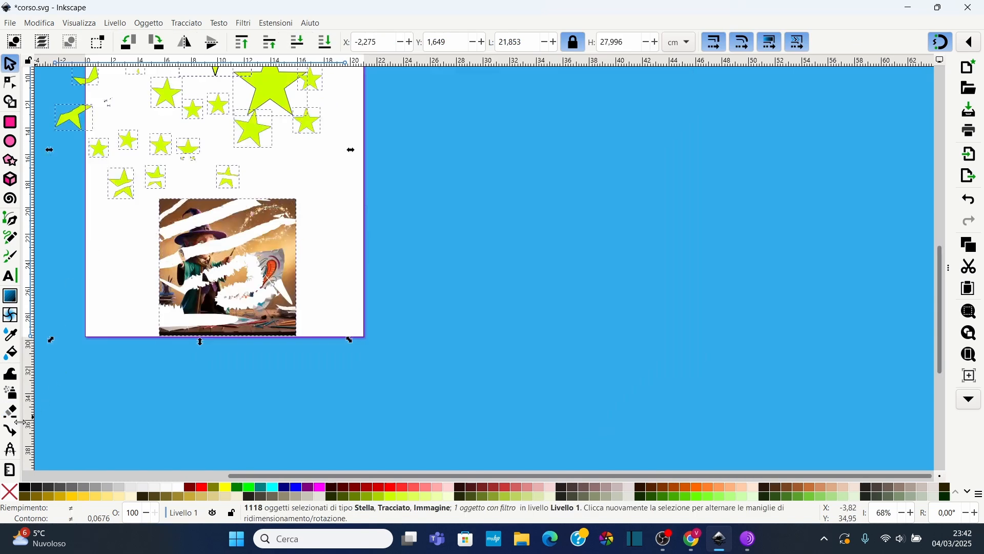
Switch the Eraser to cut mode with separate pieces enabled and slice across two stars, then return to the selector
{"action": "left_click", "coordinate": [10, 412]}
{"action": "scroll", "coordinate": [135, 153], "scroll_direction": "up", "scroll_amount": 4}
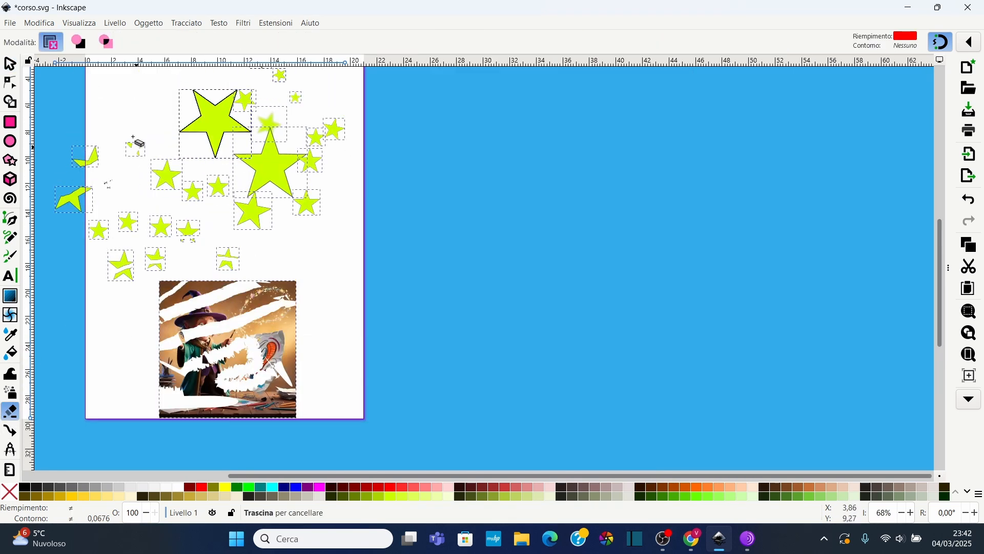
{"action": "left_click", "coordinate": [78, 41]}
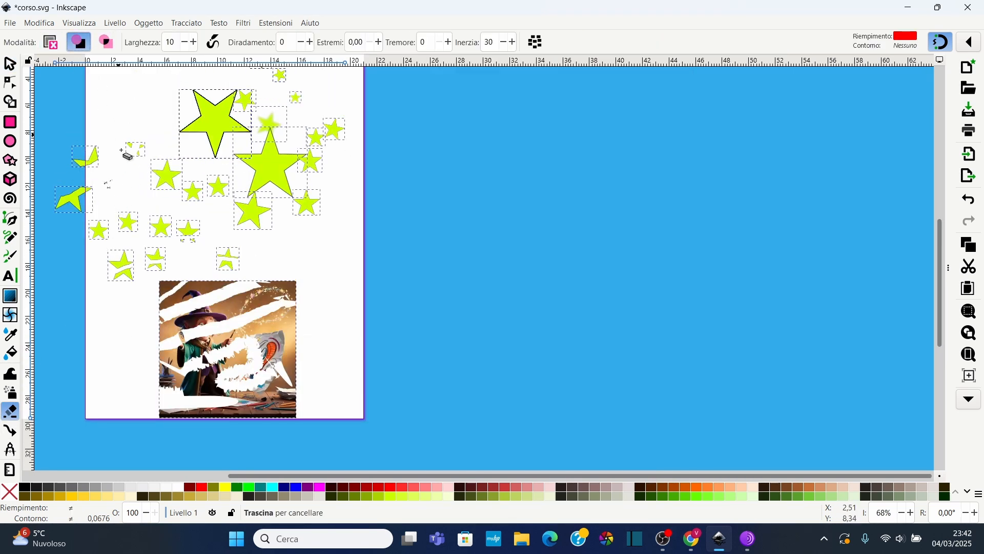
{"action": "scroll", "coordinate": [125, 157], "scroll_direction": "up", "scroll_amount": 5, "text": "ctrl"}
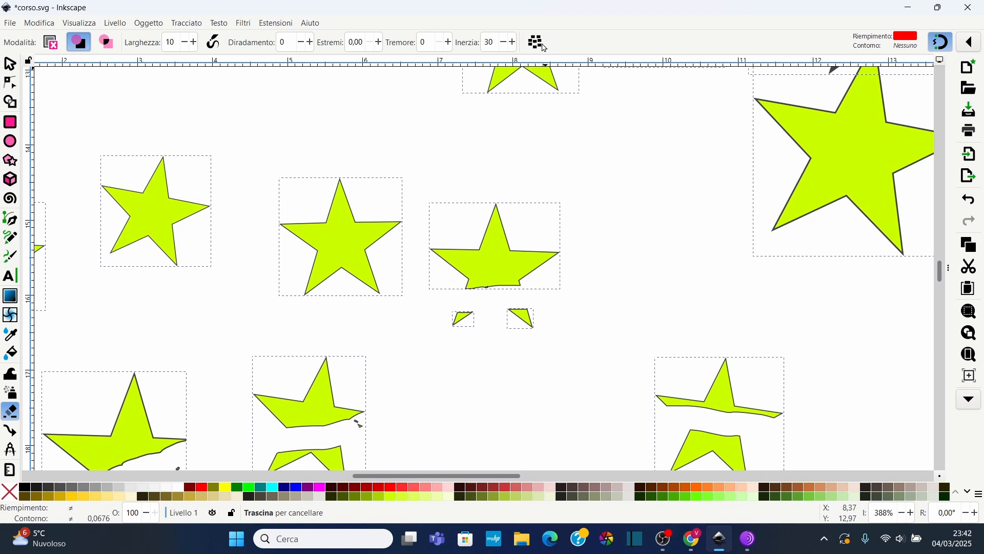
{"action": "left_click", "coordinate": [543, 46]}
{"action": "mouse_move", "coordinate": [121, 127]}
{"action": "left_mouse_down"}
{"action": "mouse_move", "coordinate": [148, 233]}
{"action": "mouse_move", "coordinate": [191, 266]}
{"action": "mouse_move", "coordinate": [235, 271]}
{"action": "mouse_move", "coordinate": [294, 258]}
{"action": "mouse_move", "coordinate": [505, 167]}
{"action": "left_mouse_up"}
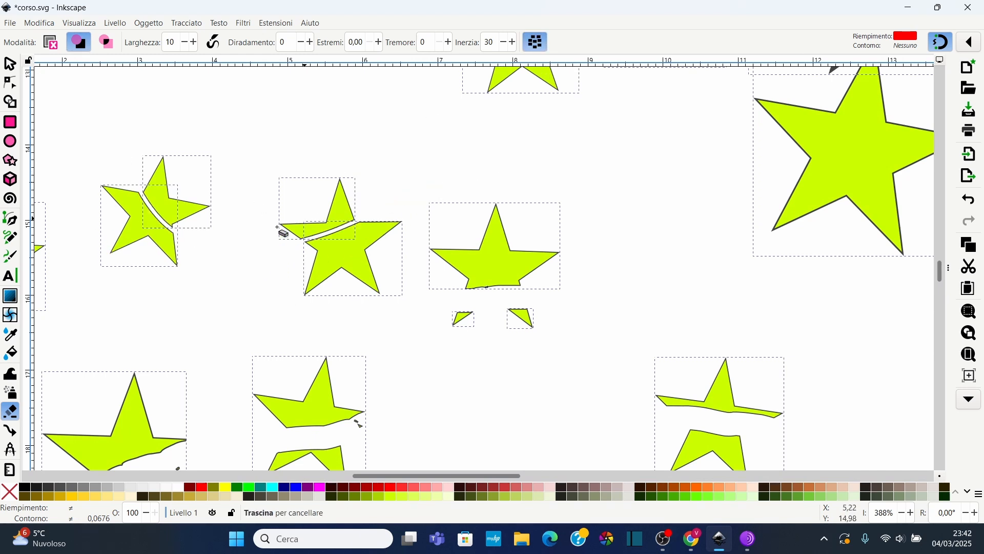
{"action": "left_click", "coordinate": [11, 64]}
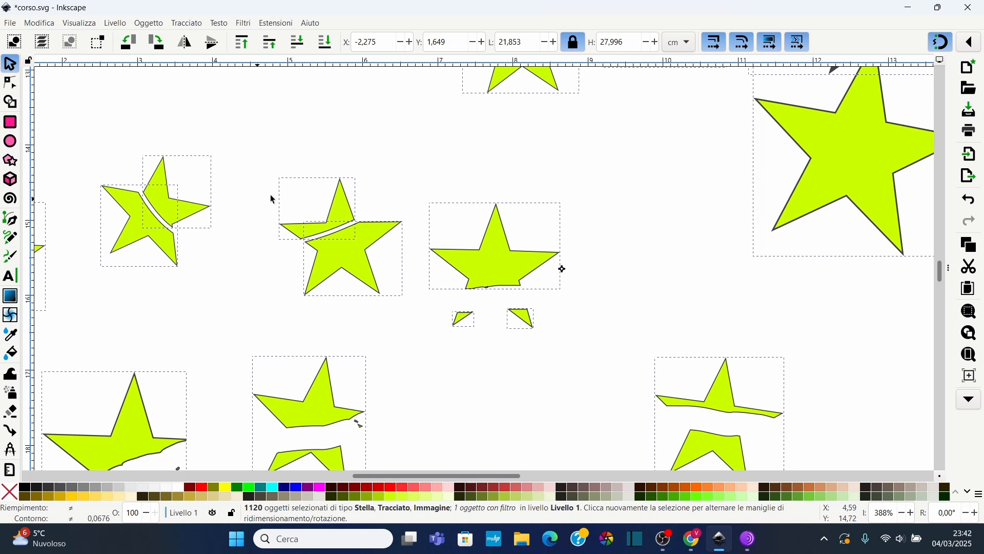
Pull apart the cut pieces of the two sliced stars by moving each piece away from the other
{"action": "left_click", "coordinate": [272, 198]}
{"action": "left_click", "coordinate": [159, 190]}
{"action": "left_click_drag", "start_coordinate": [159, 190], "coordinate": [210, 151]}
{"action": "left_click", "coordinate": [149, 246]}
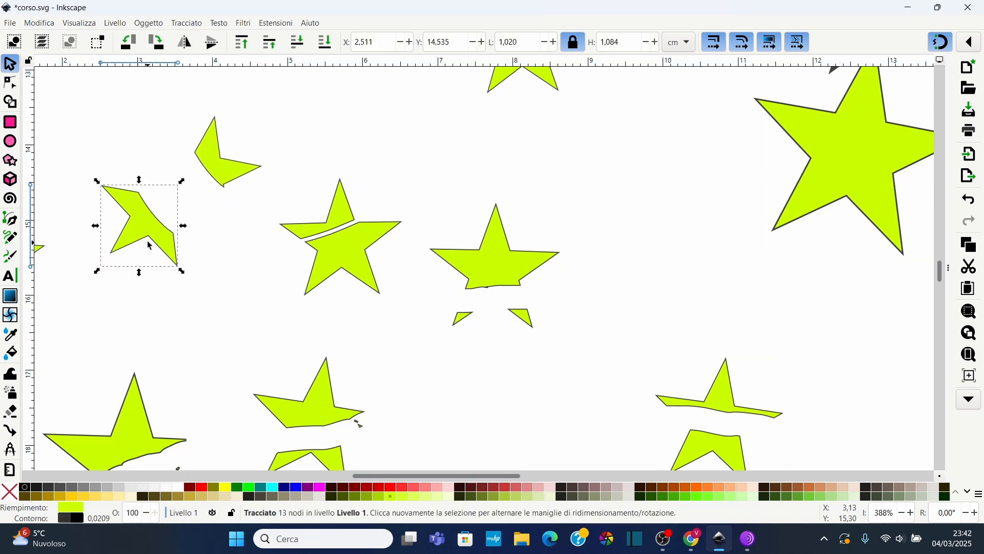
{"action": "left_click_drag", "start_coordinate": [156, 228], "coordinate": [153, 285]}
{"action": "left_click_drag", "start_coordinate": [339, 218], "coordinate": [355, 163]}
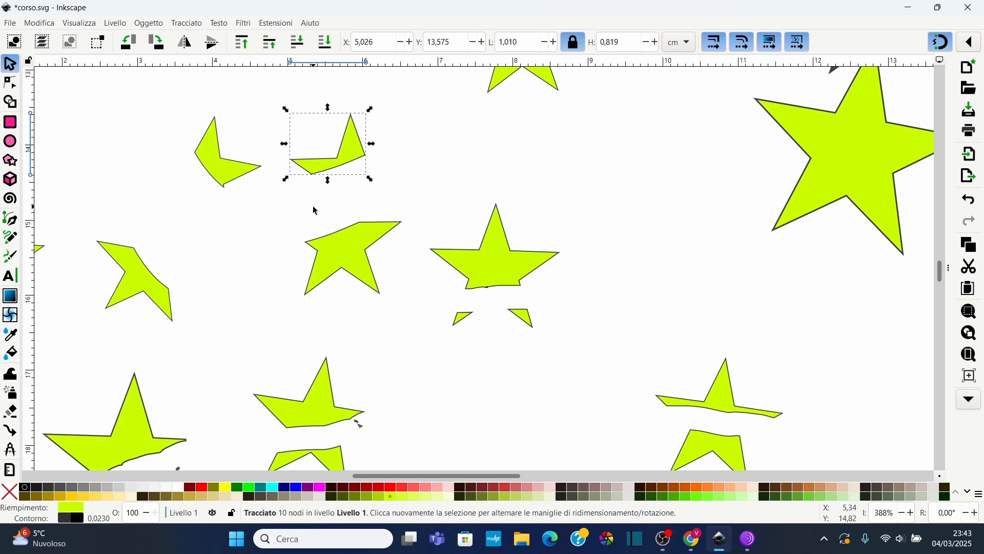
Slice across the third star with the Eraser in cut mode, then return to the selector
{"action": "left_click_drag", "start_coordinate": [441, 225], "coordinate": [546, 241]}
{"action": "left_click", "coordinate": [10, 412]}
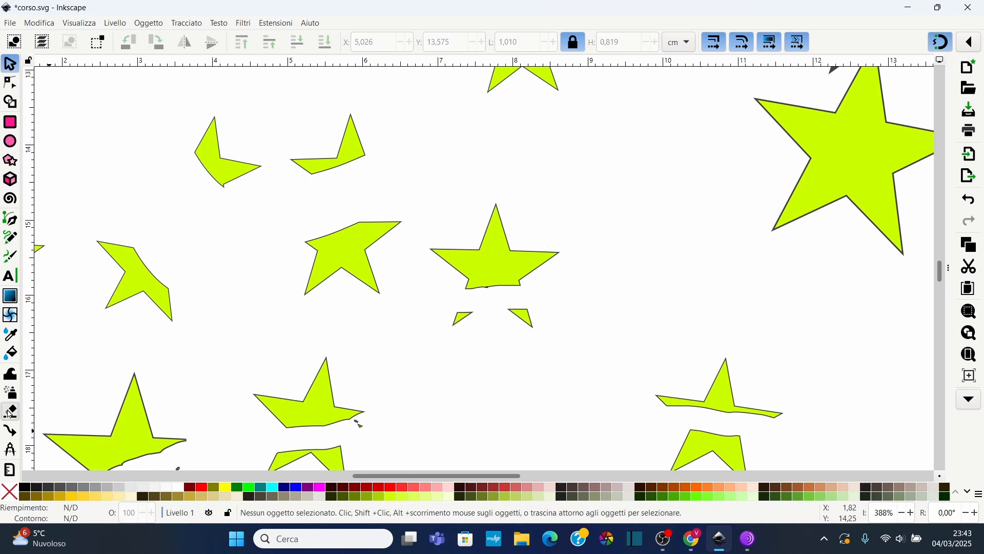
{"action": "mouse_move", "coordinate": [439, 226]}
{"action": "left_mouse_down"}
{"action": "mouse_move", "coordinate": [519, 229]}
{"action": "mouse_move", "coordinate": [556, 295]}
{"action": "mouse_move", "coordinate": [485, 343]}
{"action": "mouse_move", "coordinate": [466, 369]}
{"action": "left_mouse_up"}
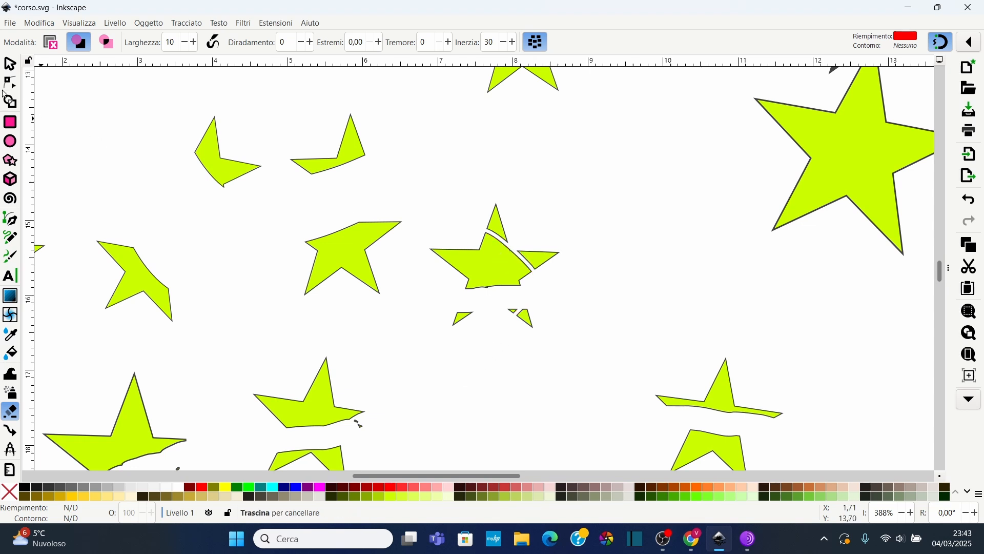
{"action": "left_click", "coordinate": [10, 64]}
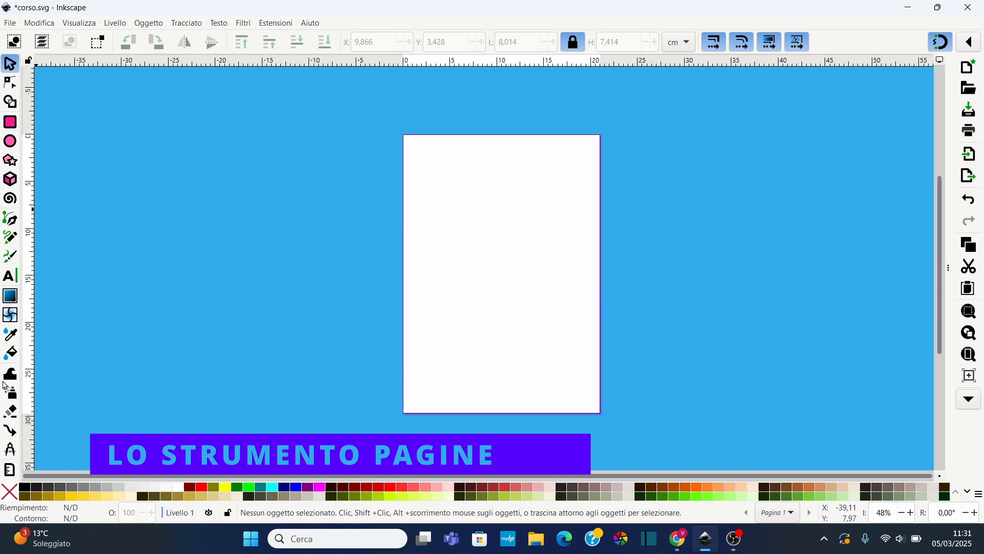
Open the Document Properties to review the page format and display settings, then close the dialog
{"action": "scroll", "coordinate": [13, 311], "scroll_direction": "down", "scroll_amount": 2}
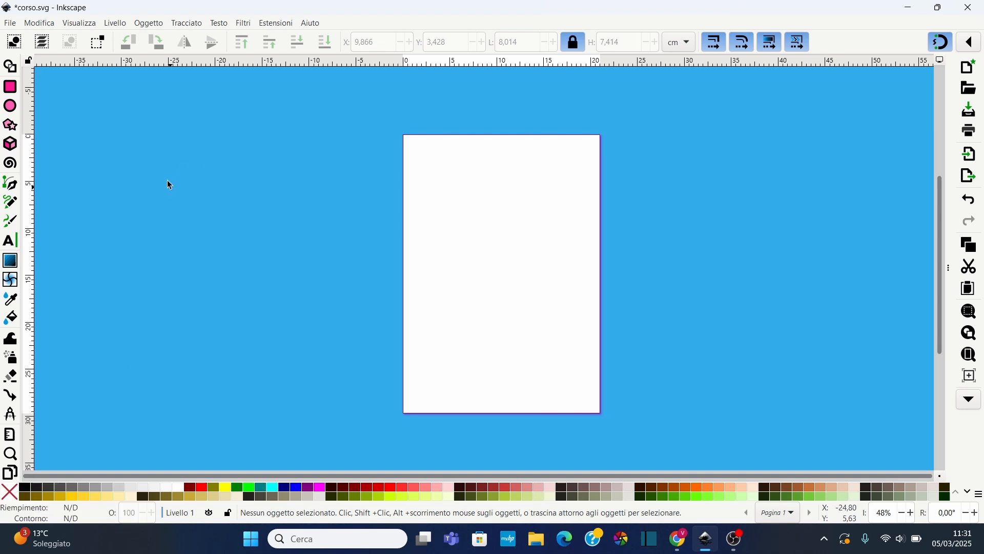
{"action": "left_click", "coordinate": [11, 23]}
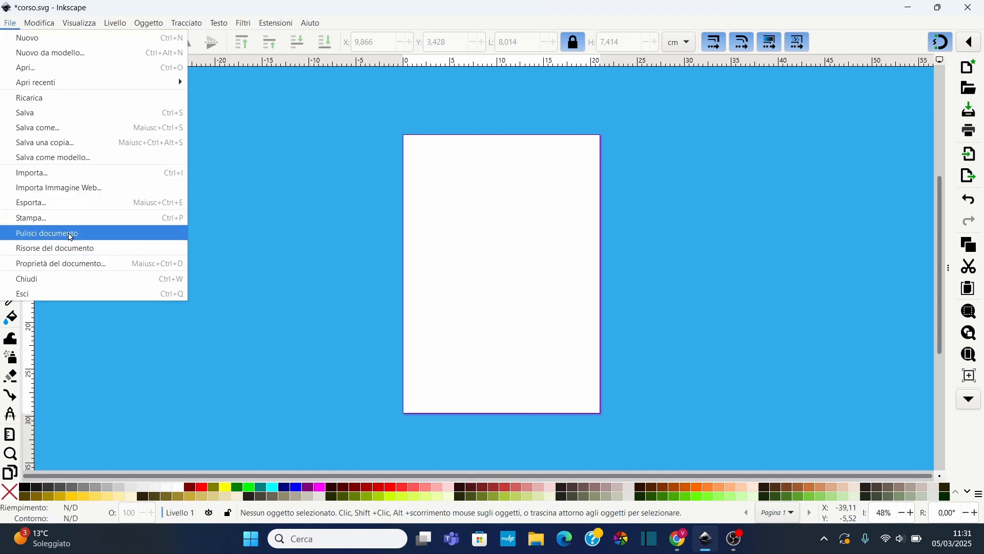
{"action": "left_click", "coordinate": [61, 265]}
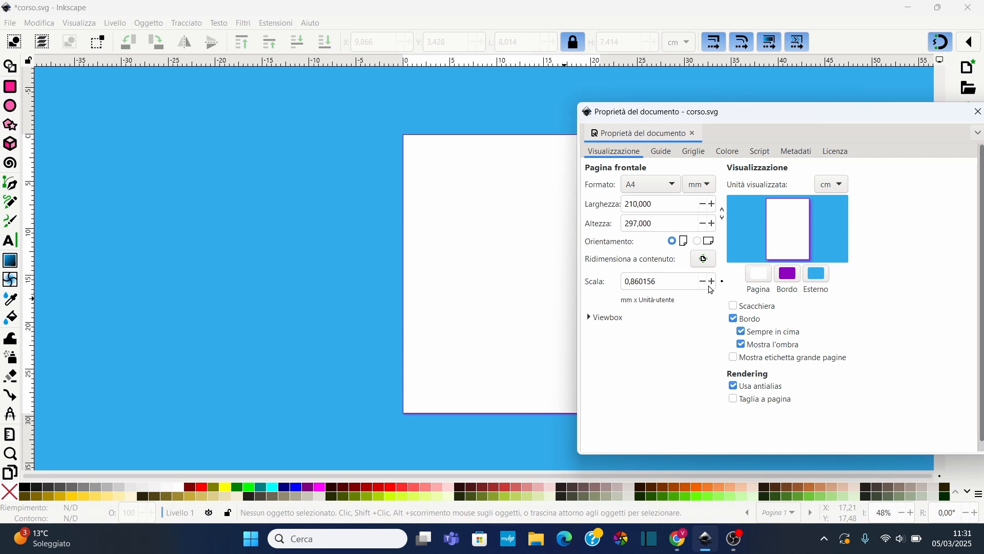
{"action": "left_click_drag", "start_coordinate": [833, 121], "coordinate": [803, 123]}
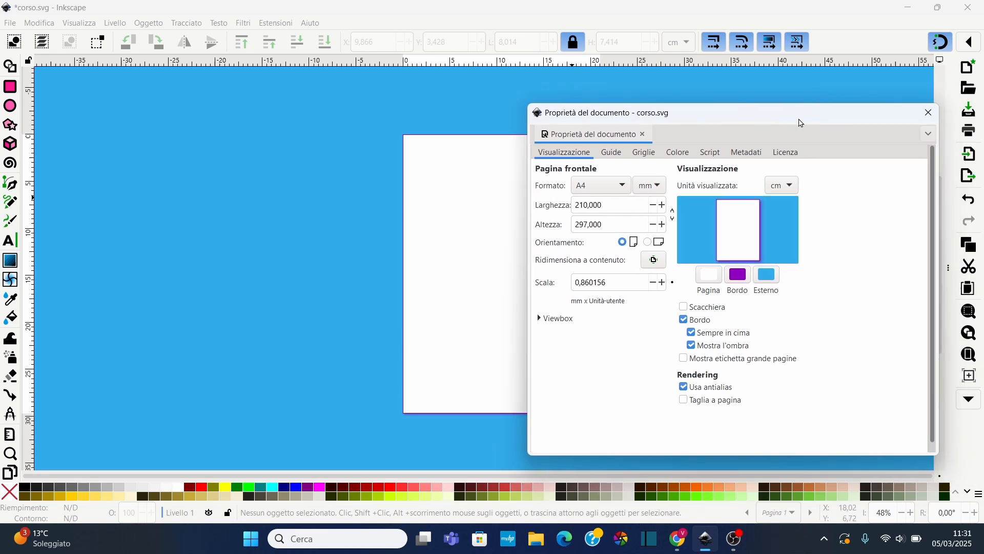
{"action": "left_click", "coordinate": [928, 113]}
Add a second page with the Pages tool and set its format to A5
{"action": "left_click", "coordinate": [11, 472]}
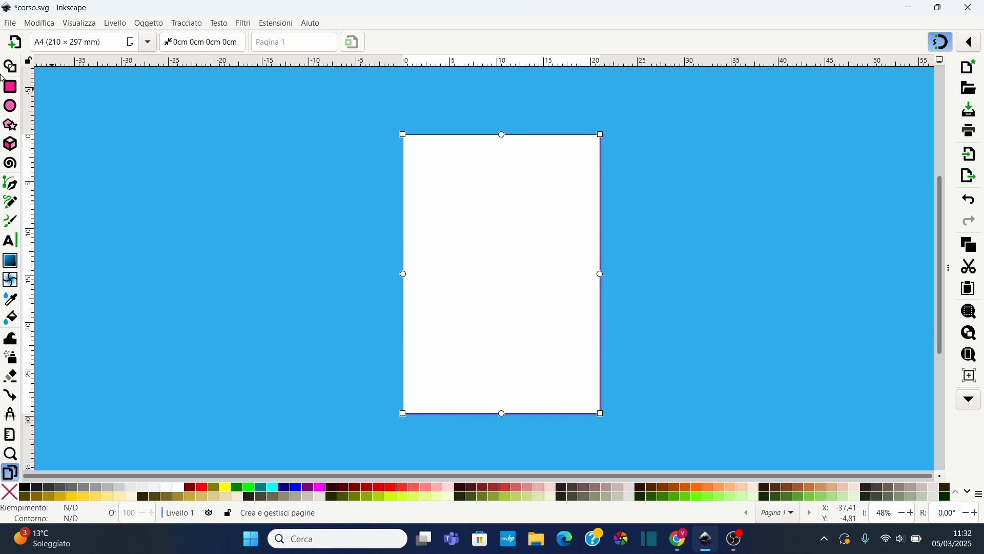
{"action": "left_click", "coordinate": [15, 43]}
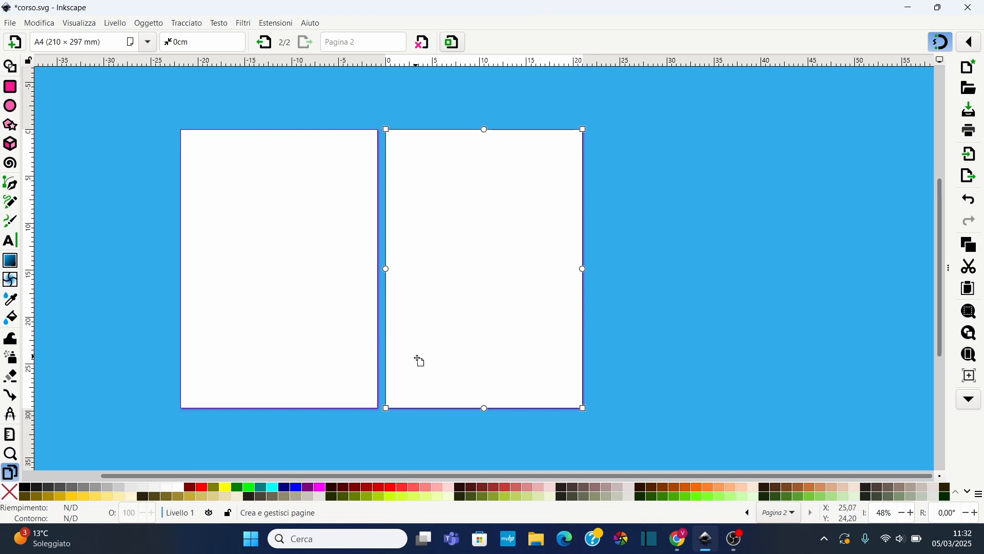
{"action": "left_click", "coordinate": [148, 42]}
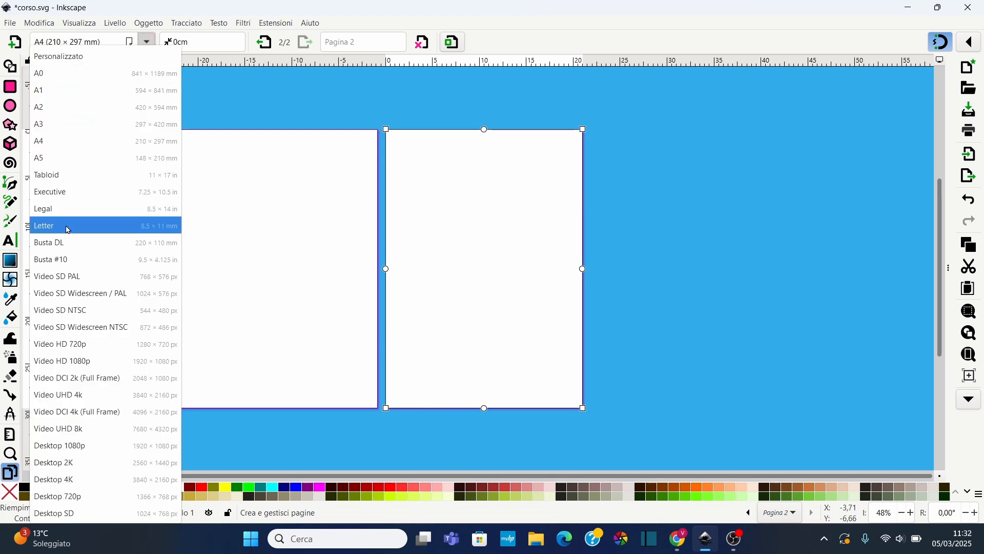
{"action": "left_click", "coordinate": [52, 163]}
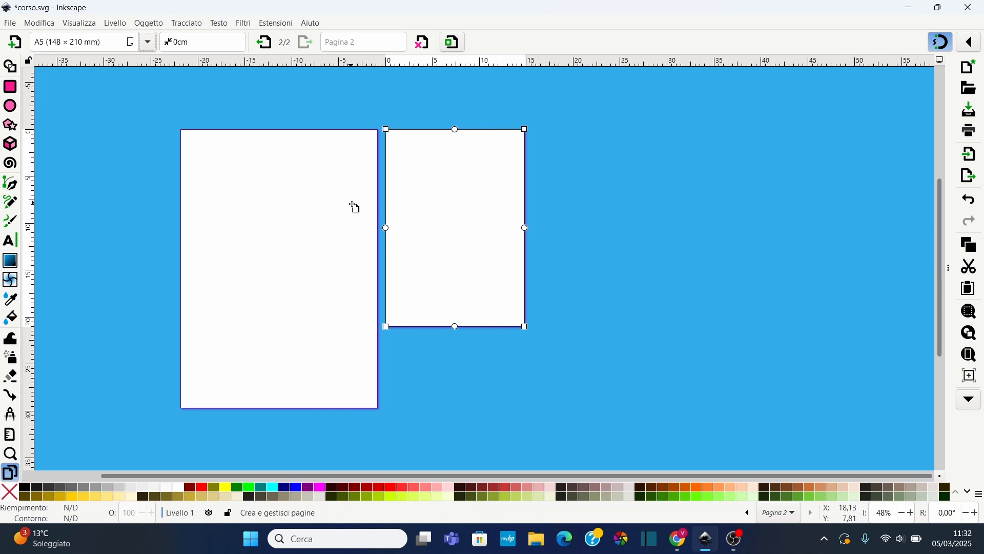
{"action": "left_click", "coordinate": [148, 42]}
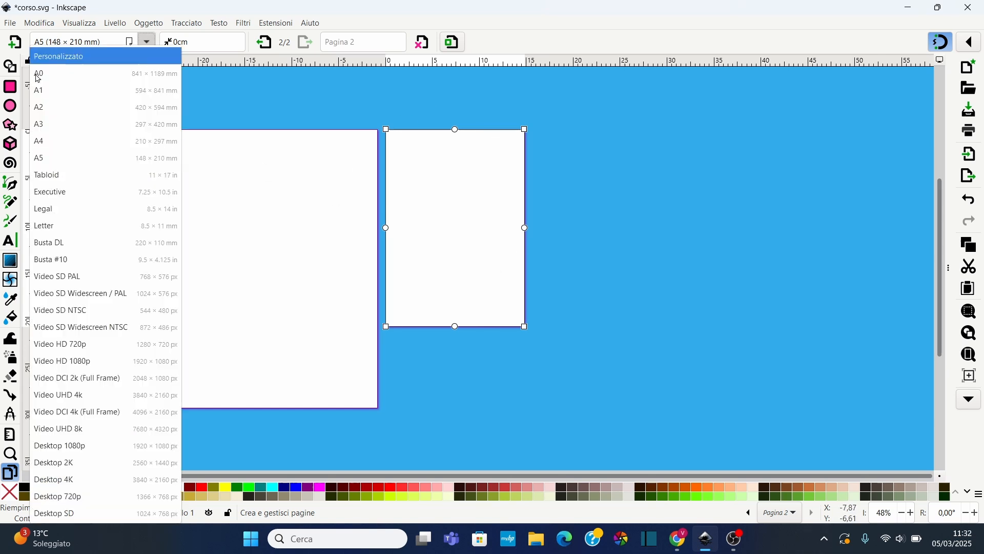
{"action": "left_click", "coordinate": [51, 163]}
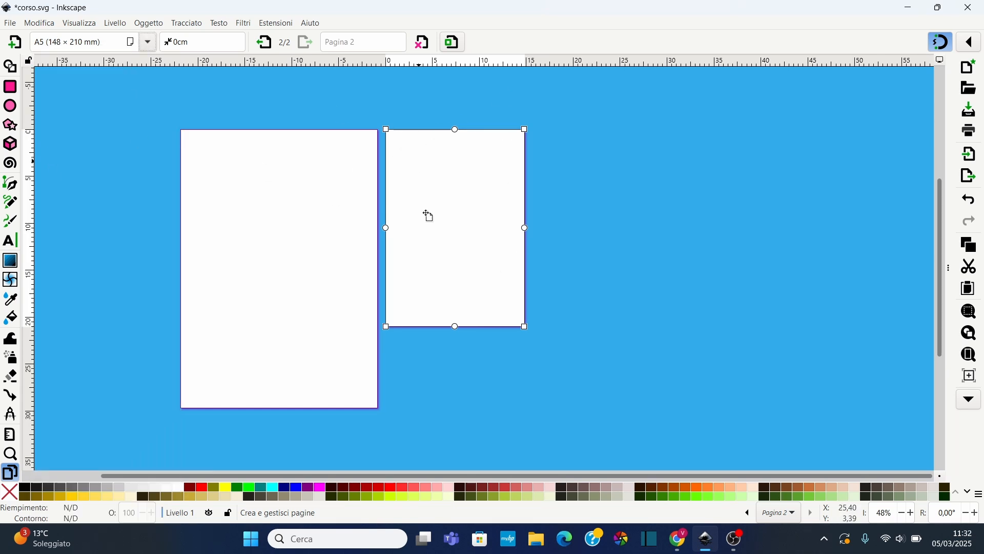
Set margins on the A5 page by pulling its side, bottom and top margin guides inward
{"action": "left_click_drag", "start_coordinate": [388, 228], "coordinate": [400, 228]}
{"action": "left_click_drag", "start_coordinate": [525, 229], "coordinate": [500, 229]}
{"action": "left_click_drag", "start_coordinate": [449, 327], "coordinate": [449, 307]}
{"action": "left_click_drag", "start_coordinate": [449, 129], "coordinate": [450, 147]}
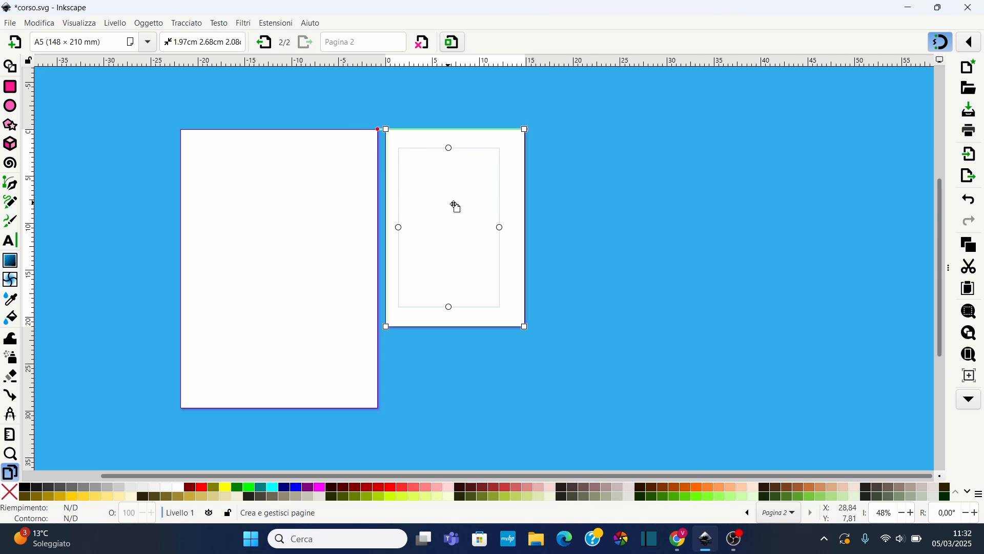
Reposition the pages on the canvas and add a third A5 page beside the second
{"action": "left_click_drag", "start_coordinate": [464, 229], "coordinate": [617, 226]}
{"action": "left_click_drag", "start_coordinate": [518, 161], "coordinate": [370, 313]}
{"action": "left_click_drag", "start_coordinate": [419, 334], "coordinate": [505, 179]}
{"action": "left_click", "coordinate": [15, 43]}
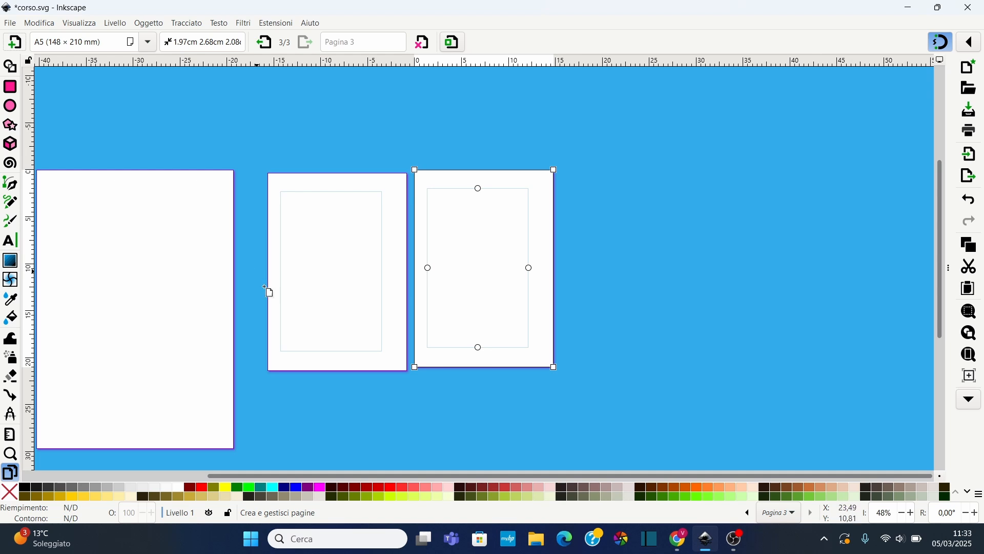
Draw an ellipse about 9 by 10 cm on the third page with the Ellipse tool
{"action": "scroll", "coordinate": [364, 237], "scroll_direction": "down", "scroll_amount": 1}
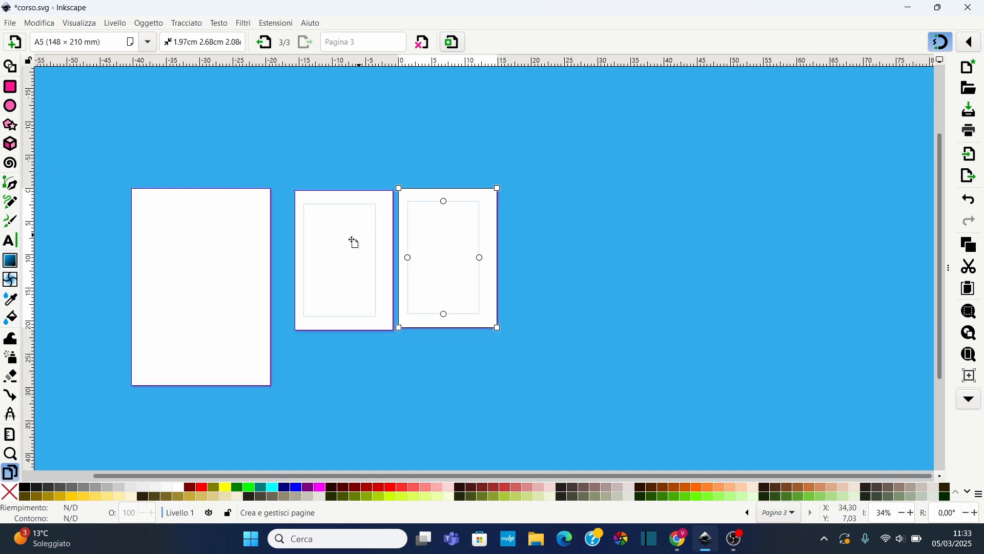
{"action": "left_click", "coordinate": [10, 106]}
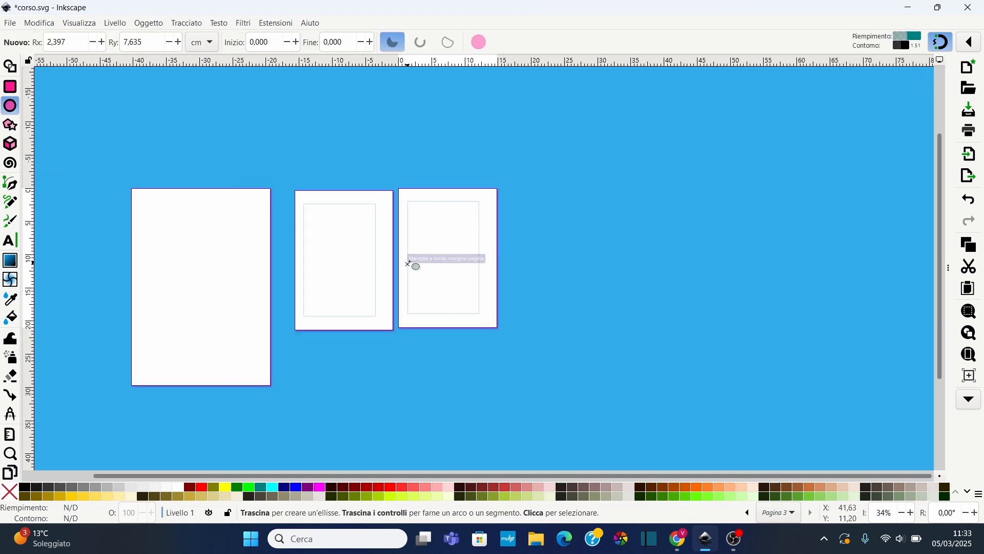
{"action": "scroll", "coordinate": [412, 262], "scroll_direction": "up", "scroll_amount": 2}
{"action": "left_click_drag", "start_coordinate": [418, 267], "coordinate": [481, 335]}
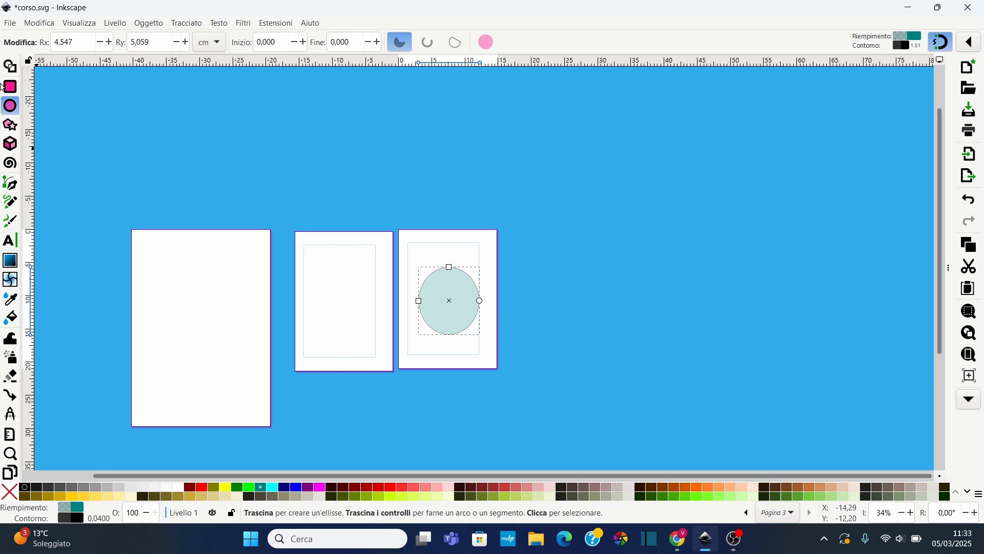
{"action": "key", "text": "s"}
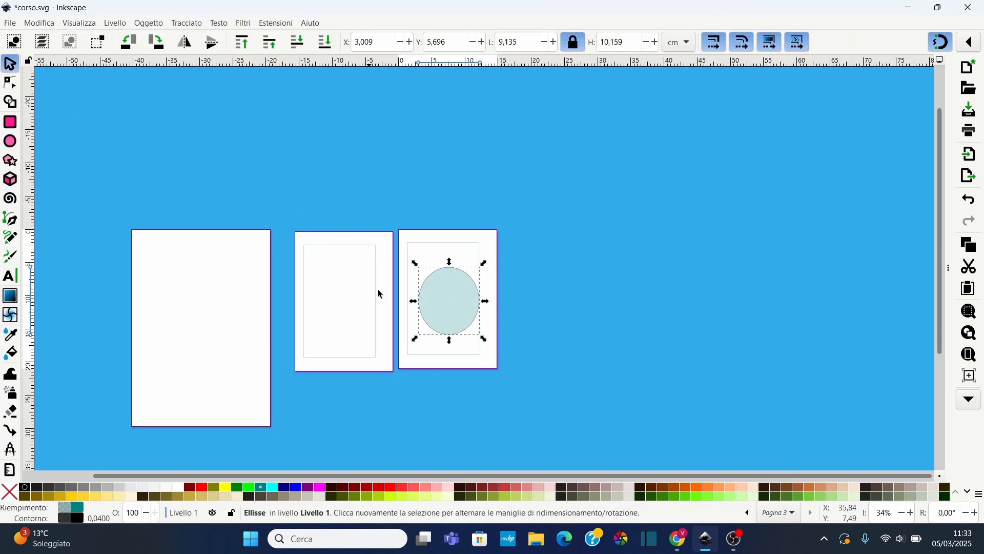
Move the ellipse to the third page's lower left edge and deselect it
{"action": "left_click_drag", "start_coordinate": [448, 309], "coordinate": [419, 341]}
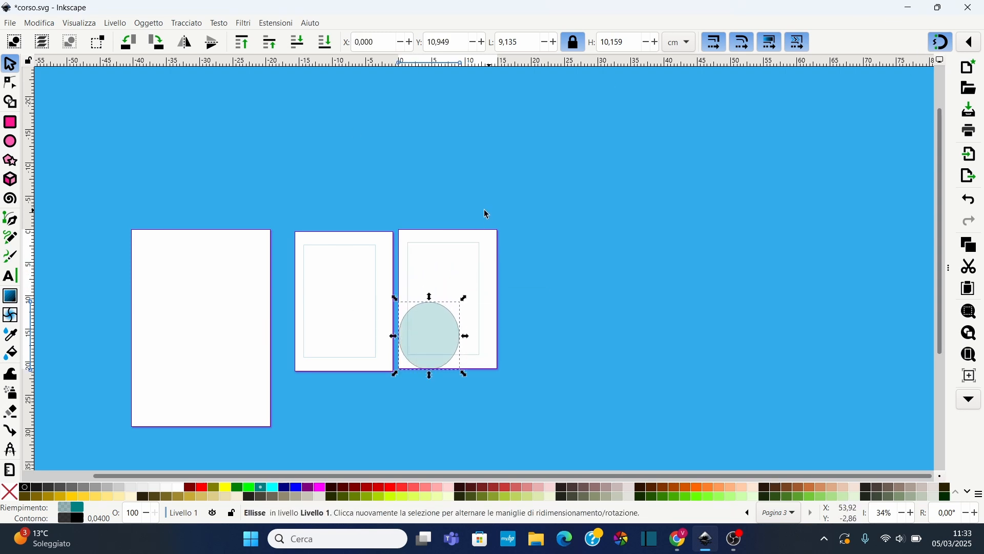
{"action": "left_click", "coordinate": [487, 215]}
{"action": "scroll", "coordinate": [12, 461], "scroll_direction": "down", "scroll_amount": 2}
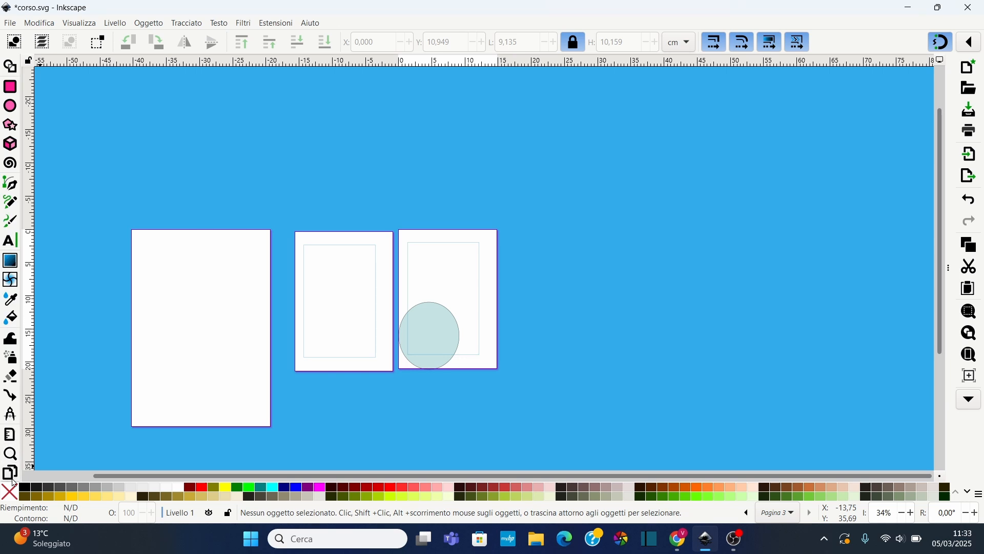
Toggle moving objects with the page and drag the third page, first together with its ellipse, then alone
{"action": "left_click", "coordinate": [10, 472]}
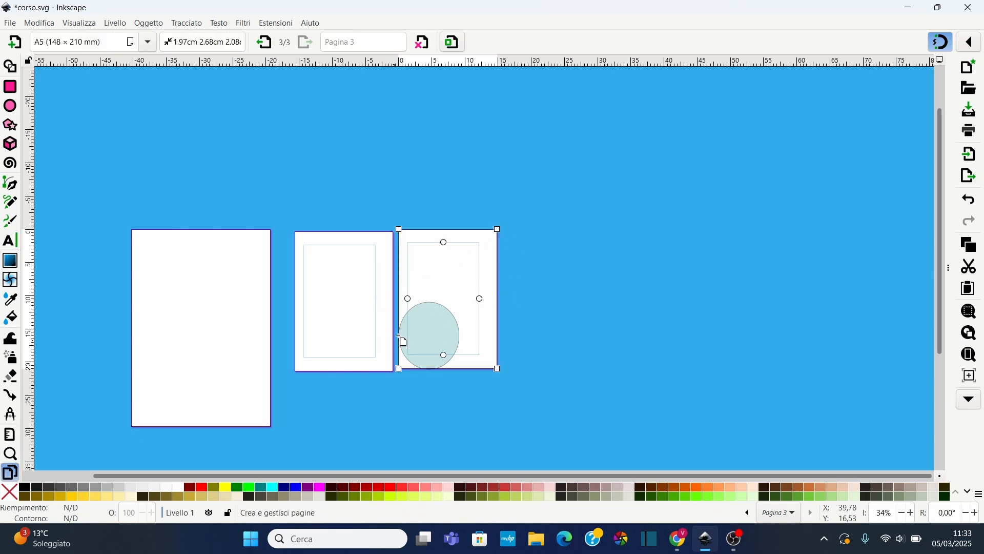
{"action": "left_click", "coordinate": [454, 43]}
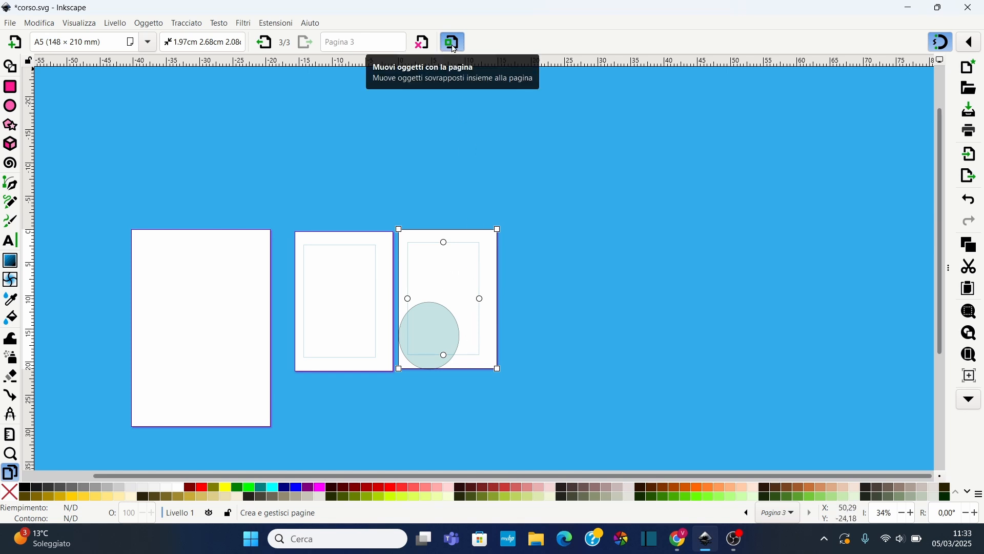
{"action": "left_click_drag", "start_coordinate": [459, 265], "coordinate": [463, 290]}
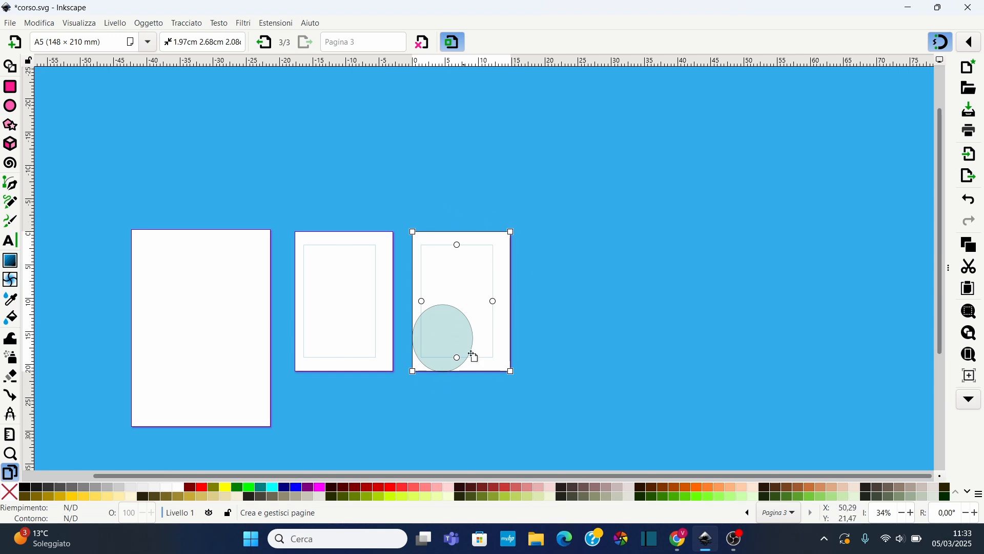
{"action": "left_click", "coordinate": [453, 41]}
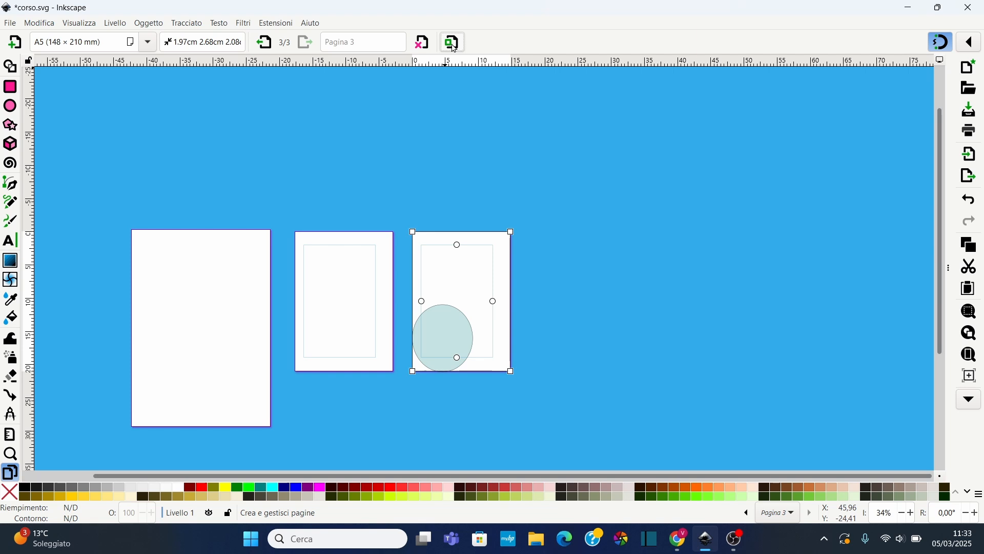
{"action": "left_click_drag", "start_coordinate": [501, 233], "coordinate": [491, 257]}
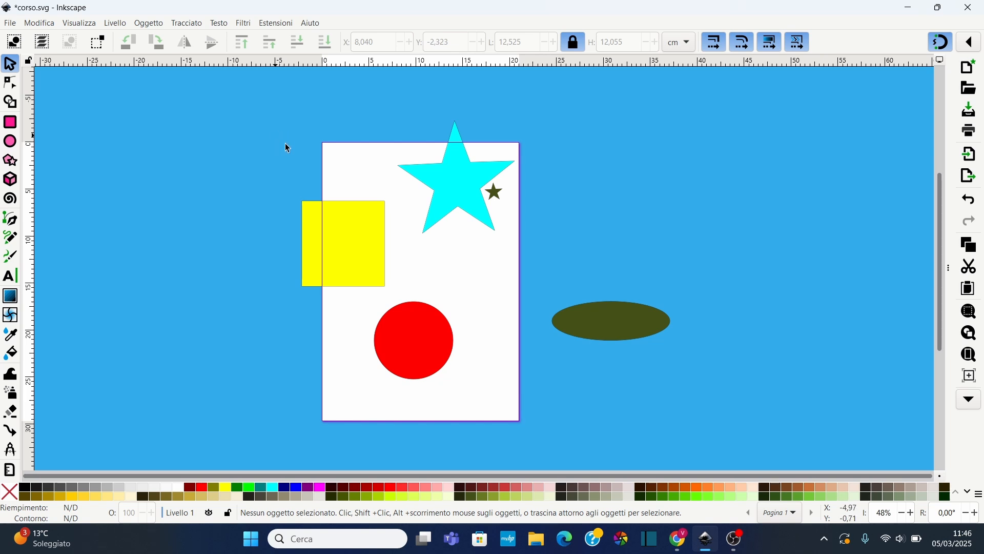
Open Save As and browse the available file formats, then close the dialog without saving
{"action": "left_click", "coordinate": [10, 25]}
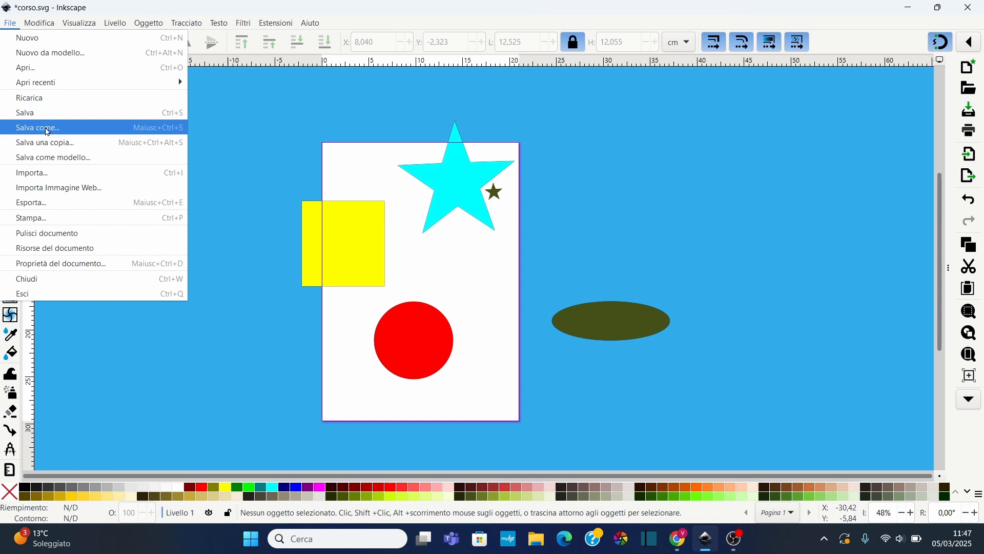
{"action": "left_click", "coordinate": [48, 132]}
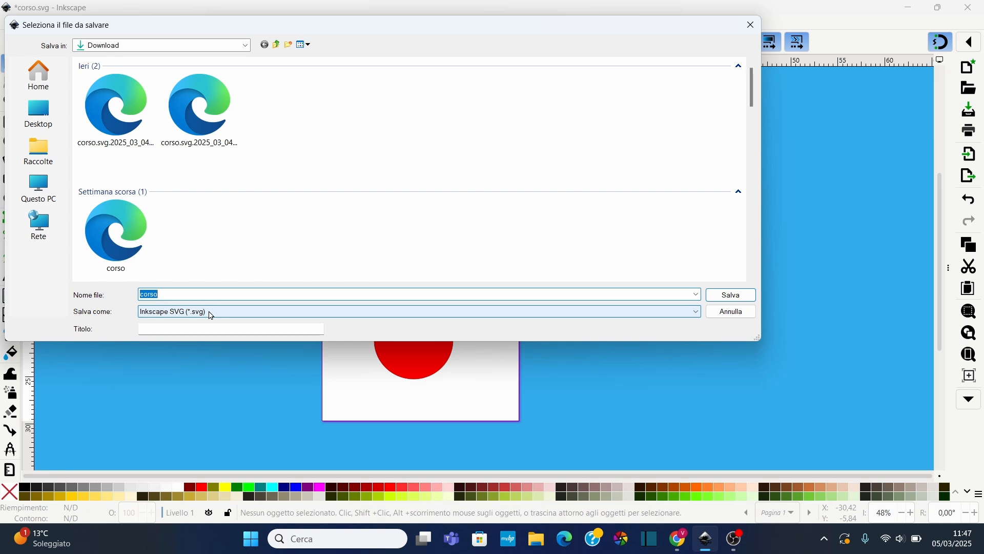
{"action": "left_click", "coordinate": [212, 314]}
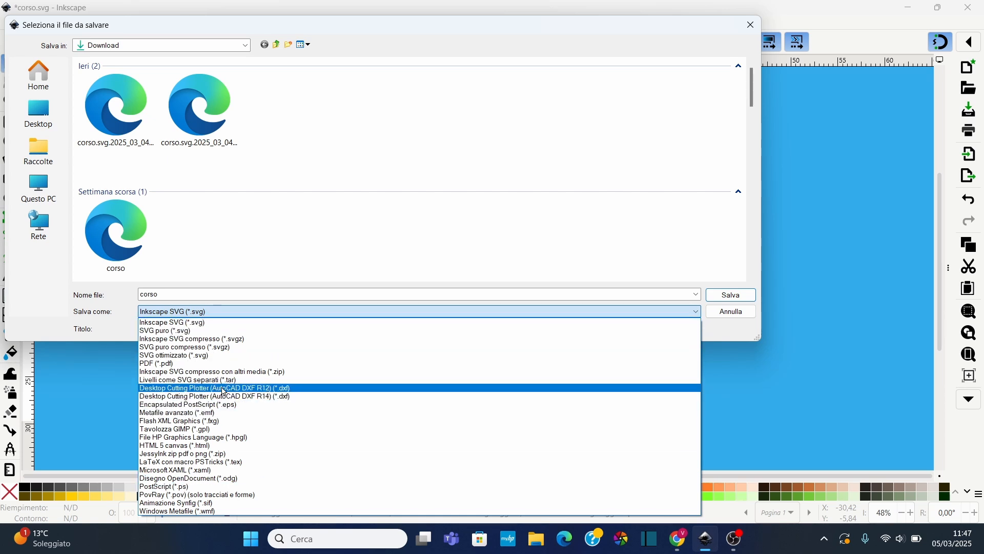
{"action": "left_click", "coordinate": [231, 278]}
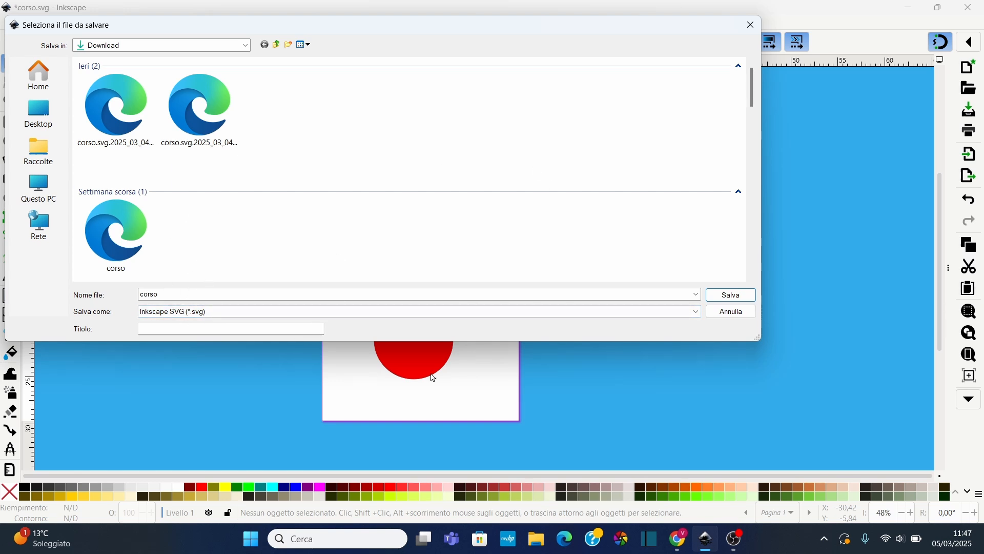
{"action": "left_click", "coordinate": [750, 25]}
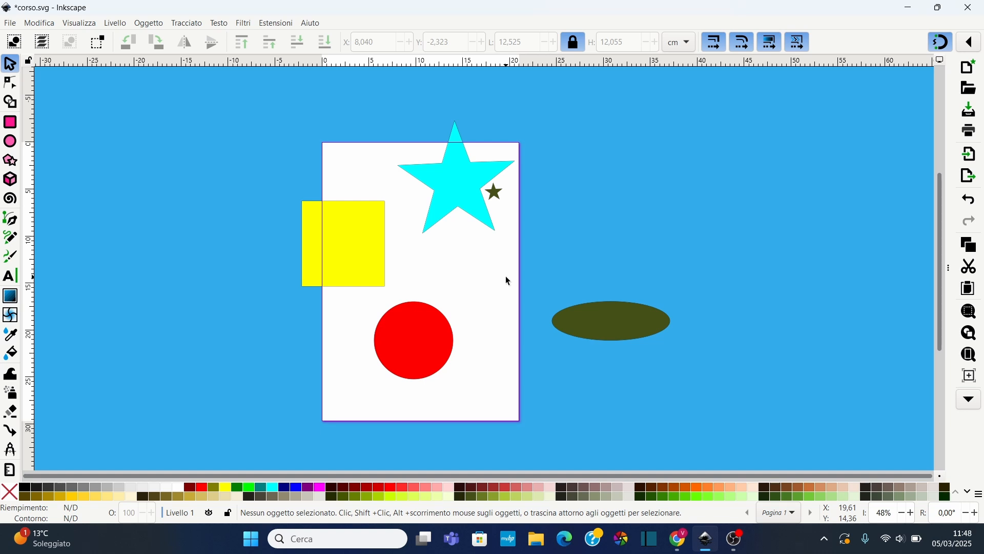
Open the Export panel and set the export area to the page
{"action": "left_click", "coordinate": [9, 23]}
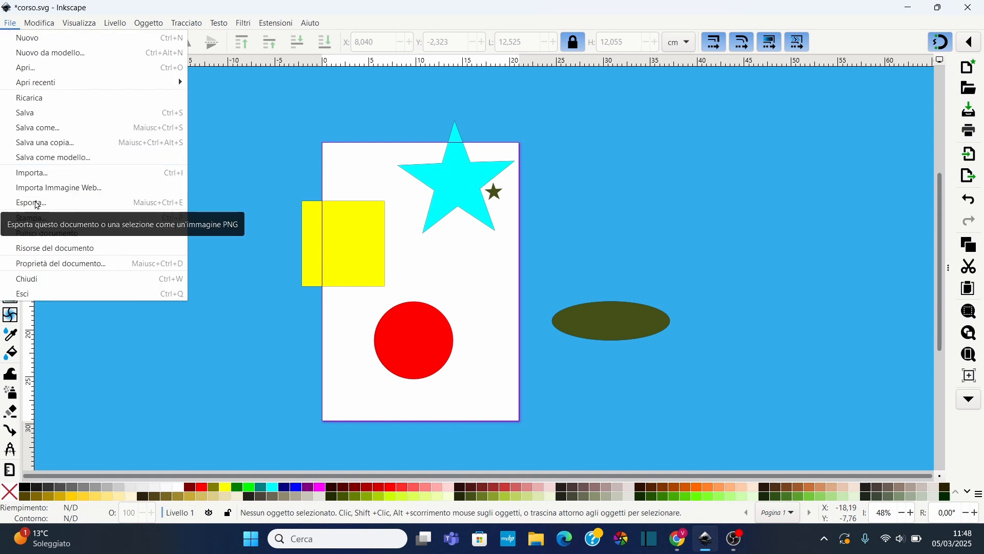
{"action": "left_click", "coordinate": [37, 205]}
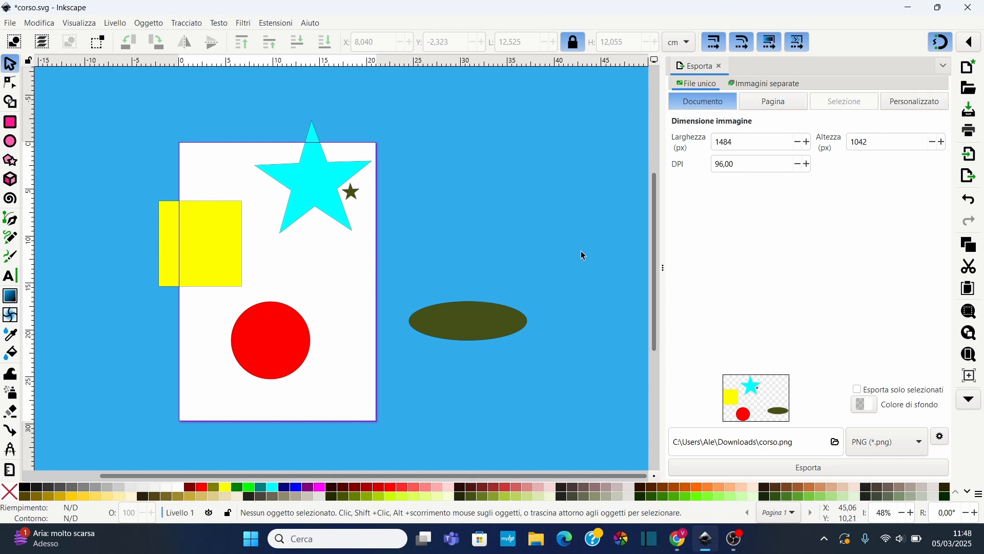
{"action": "left_click", "coordinate": [302, 187]}
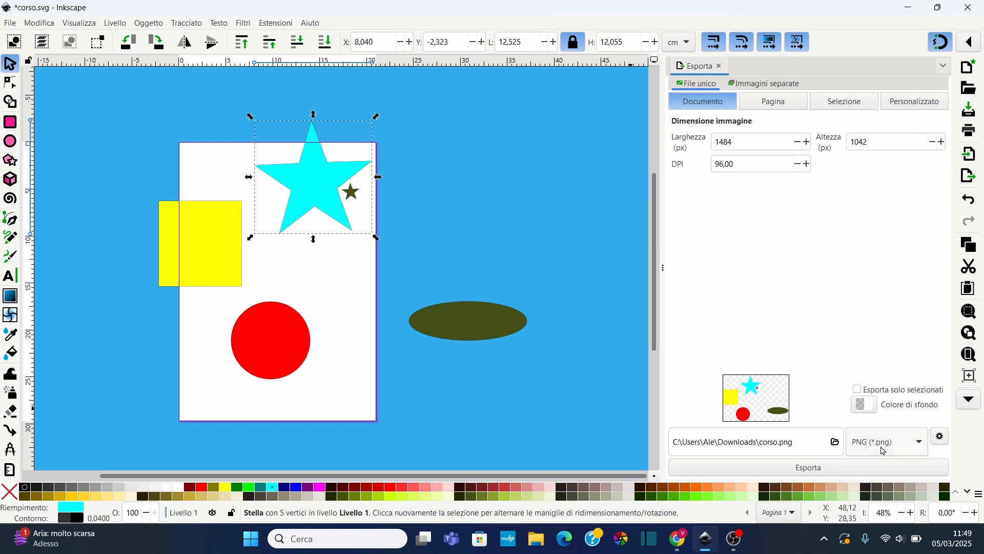
{"action": "left_click", "coordinate": [774, 105]}
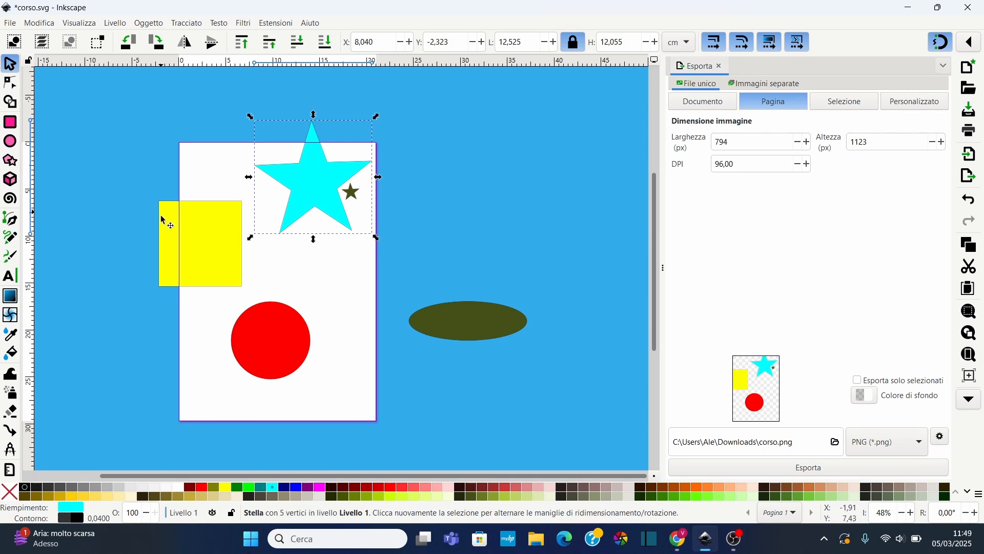
Move the yellow rectangle further left so more of it sits off the page, then select the star
{"action": "left_click", "coordinate": [216, 256]}
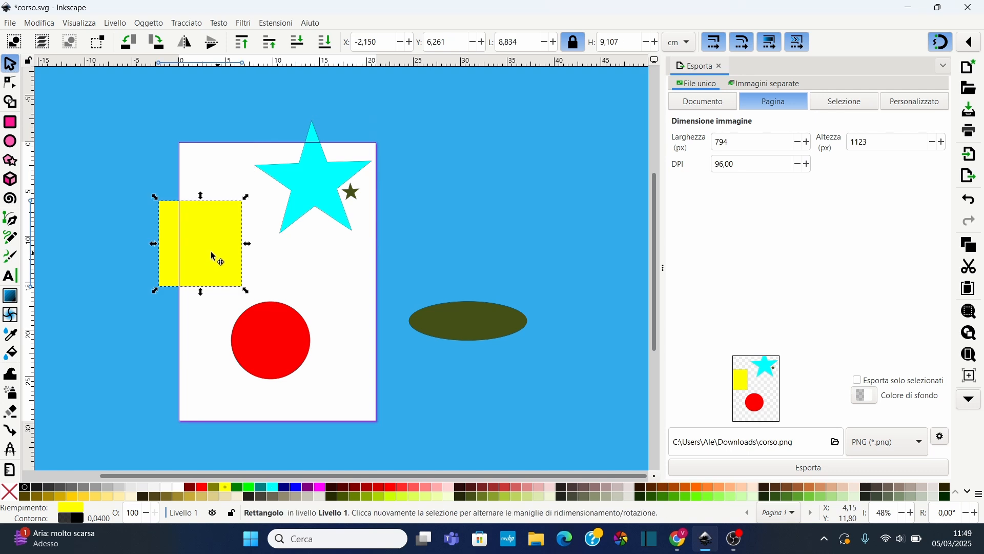
{"action": "left_click_drag", "start_coordinate": [216, 257], "coordinate": [177, 255]}
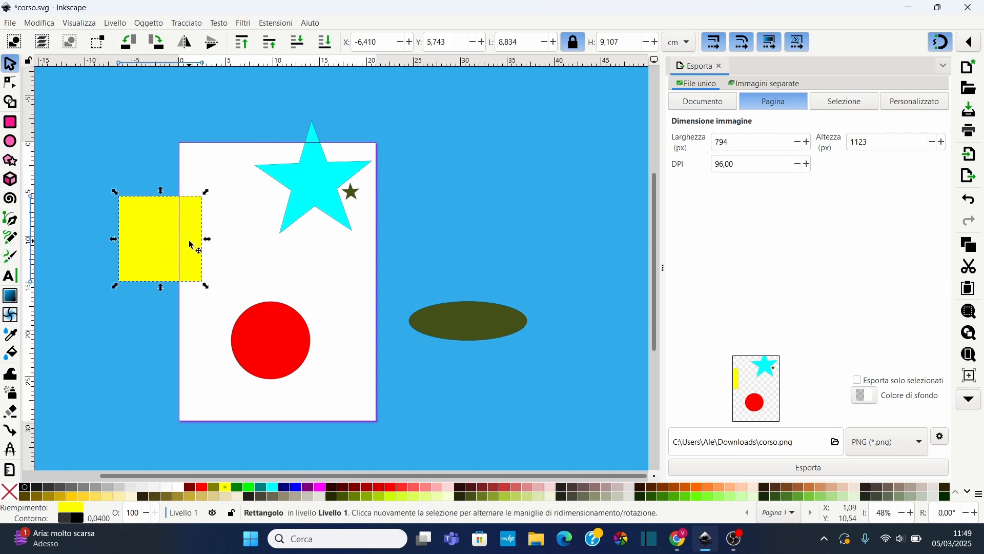
{"action": "left_click", "coordinate": [314, 183]}
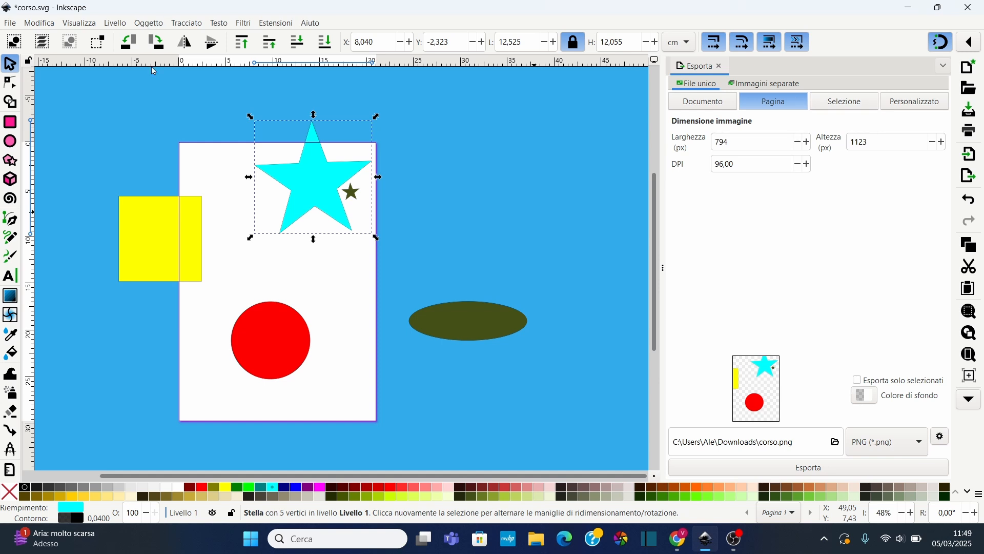
Try shortening the page's height with the Pages tool, then undo the page resize
{"action": "scroll", "coordinate": [21, 436], "scroll_direction": "down", "scroll_amount": 2}
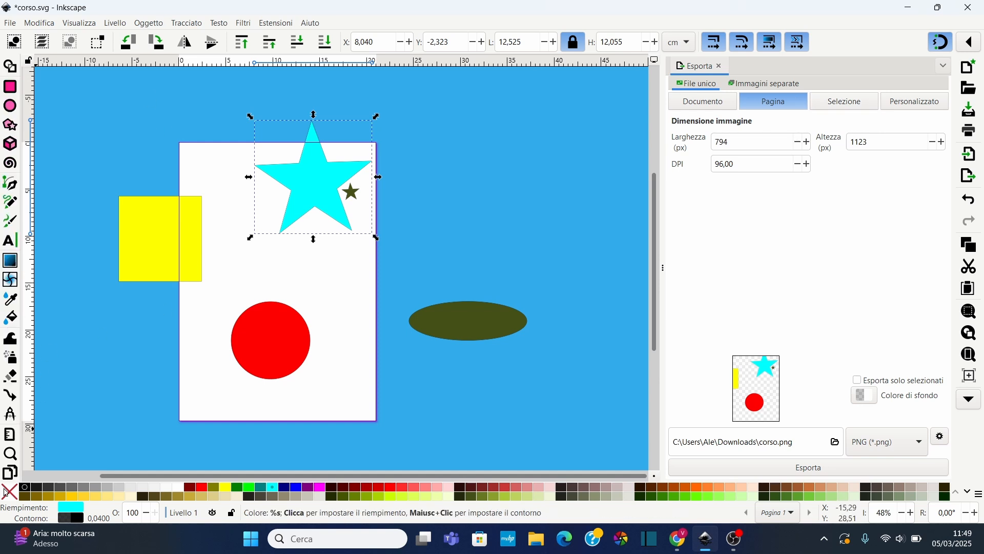
{"action": "left_click", "coordinate": [10, 470]}
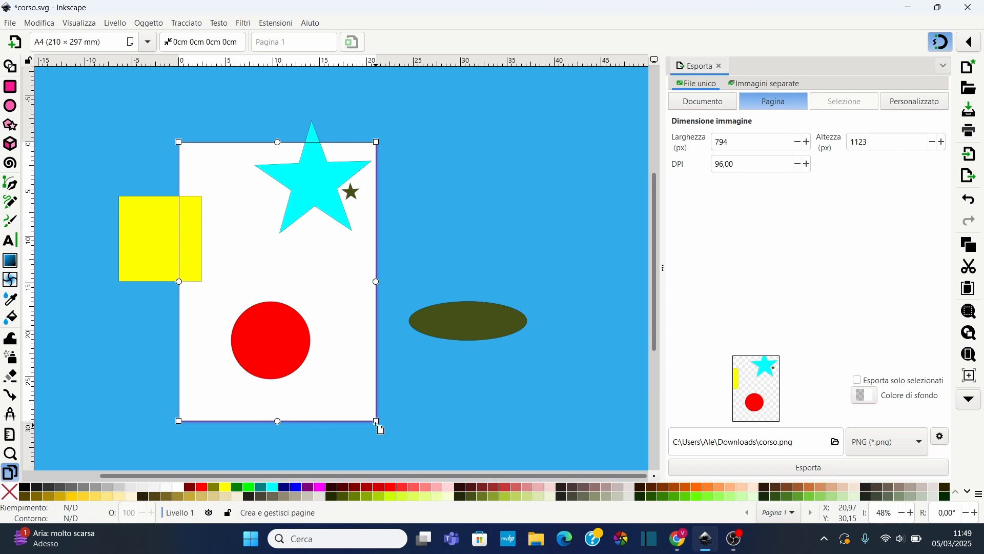
{"action": "left_click_drag", "start_coordinate": [376, 421], "coordinate": [386, 342]}
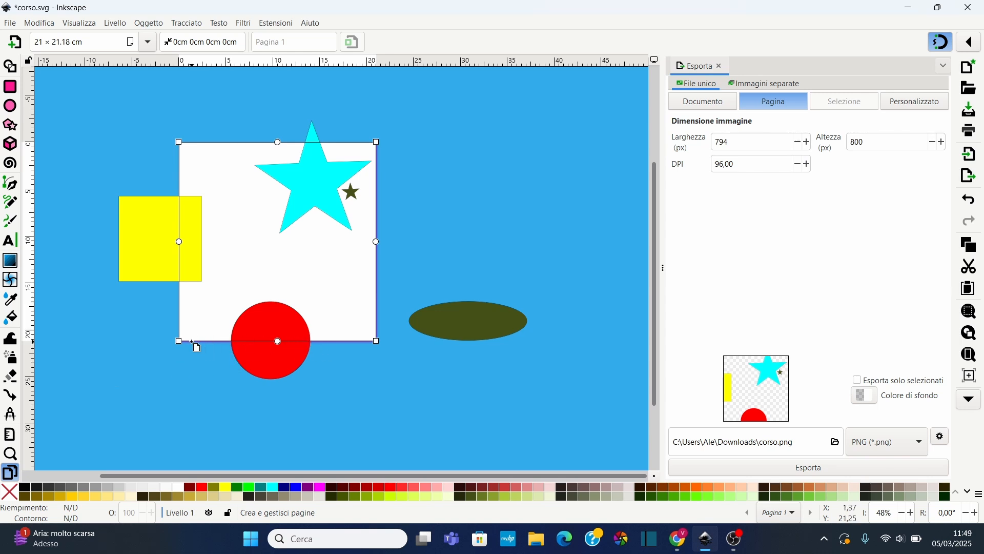
{"action": "key", "text": "z"}
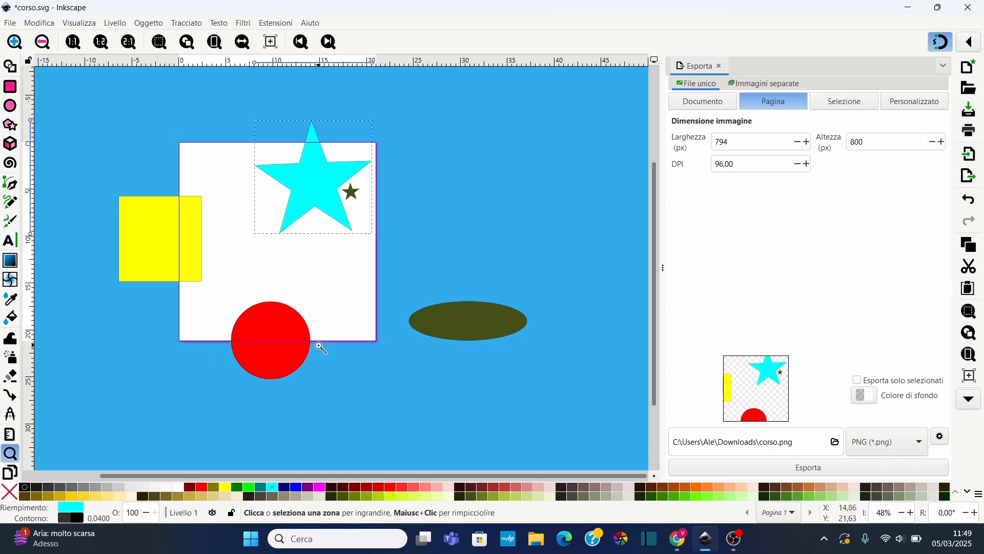
{"action": "key", "text": "ctrl+z"}
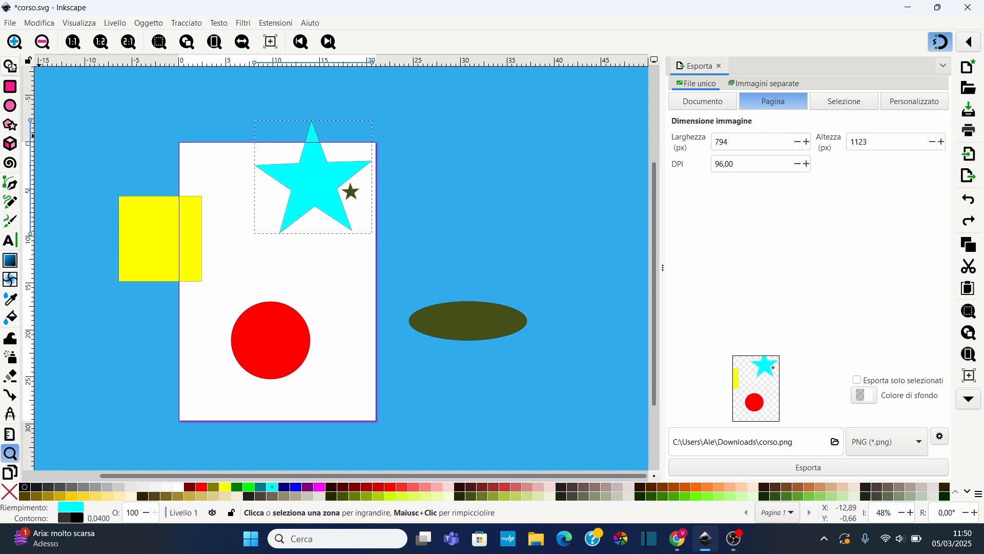
Set the export area to the selection and enable exporting only the selected items
{"action": "scroll", "coordinate": [13, 66], "scroll_direction": "up", "scroll_amount": 2}
{"action": "left_click", "coordinate": [10, 63]}
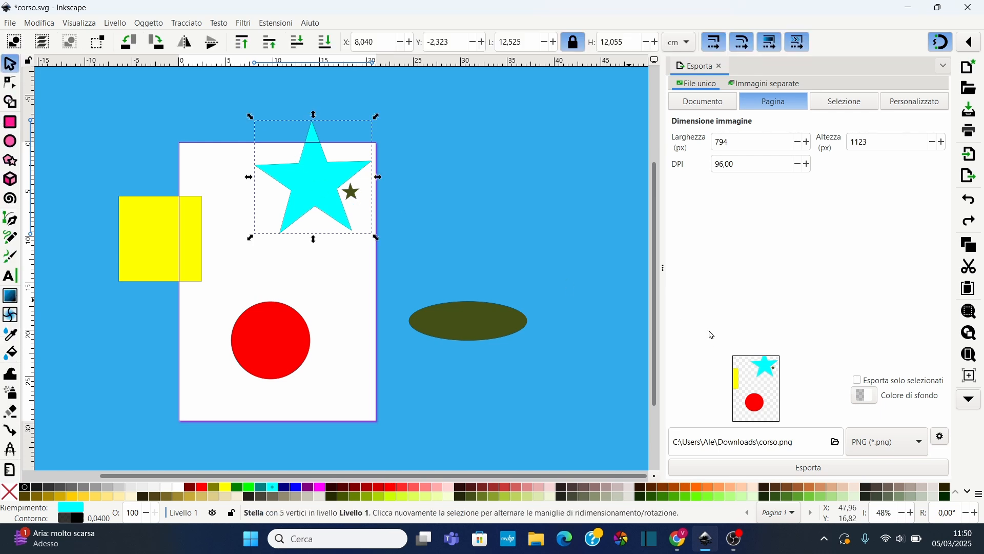
{"action": "left_click", "coordinate": [845, 102]}
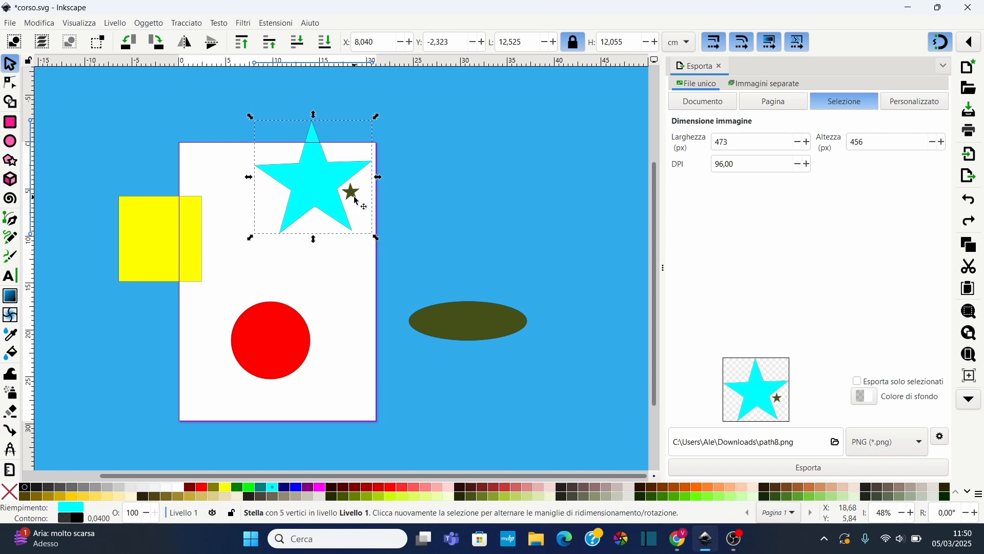
{"action": "left_click", "coordinate": [856, 382]}
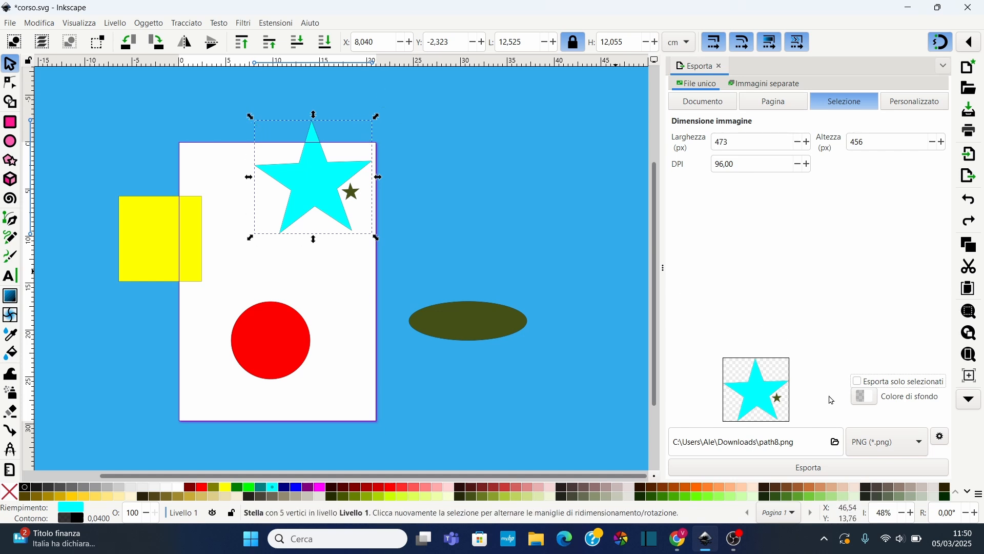
{"action": "left_click", "coordinate": [858, 384]}
Set the export background colour to fully opaque red, df0000ff
{"action": "left_click", "coordinate": [864, 402]}
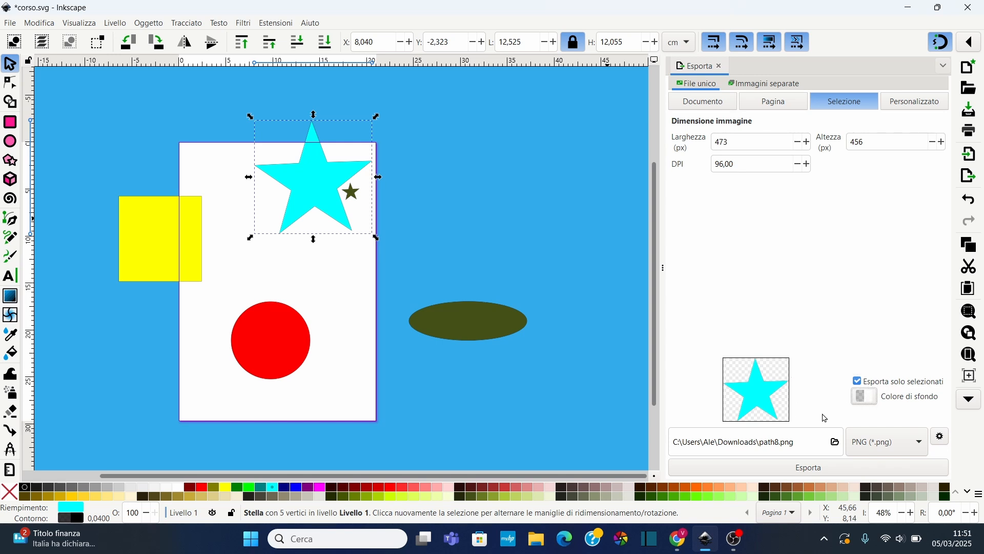
{"action": "left_click", "coordinate": [866, 403]}
{"action": "left_click_drag", "start_coordinate": [498, 271], "coordinate": [438, 270]}
{"action": "left_click", "coordinate": [478, 304]}
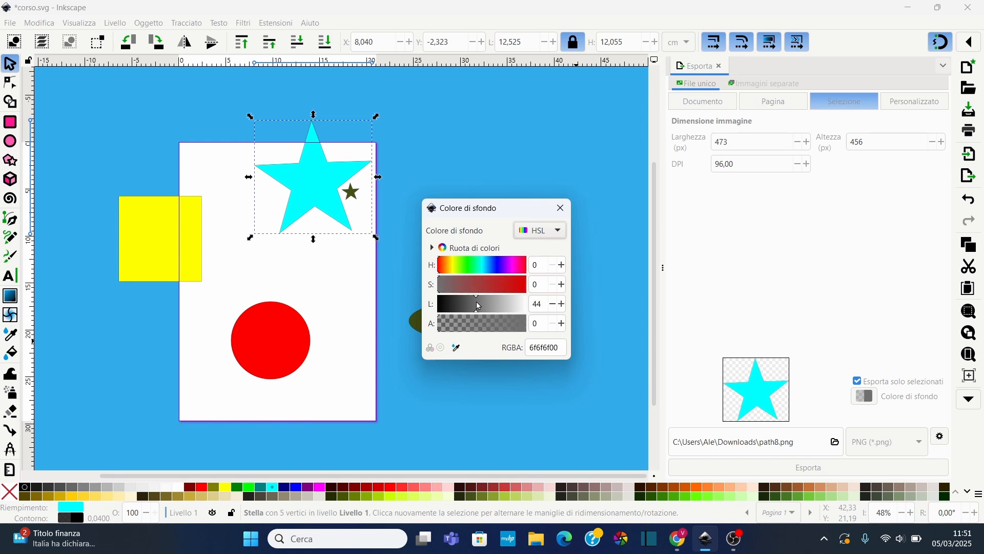
{"action": "left_click_drag", "start_coordinate": [498, 281], "coordinate": [540, 286]}
{"action": "left_click_drag", "start_coordinate": [524, 323], "coordinate": [531, 323]}
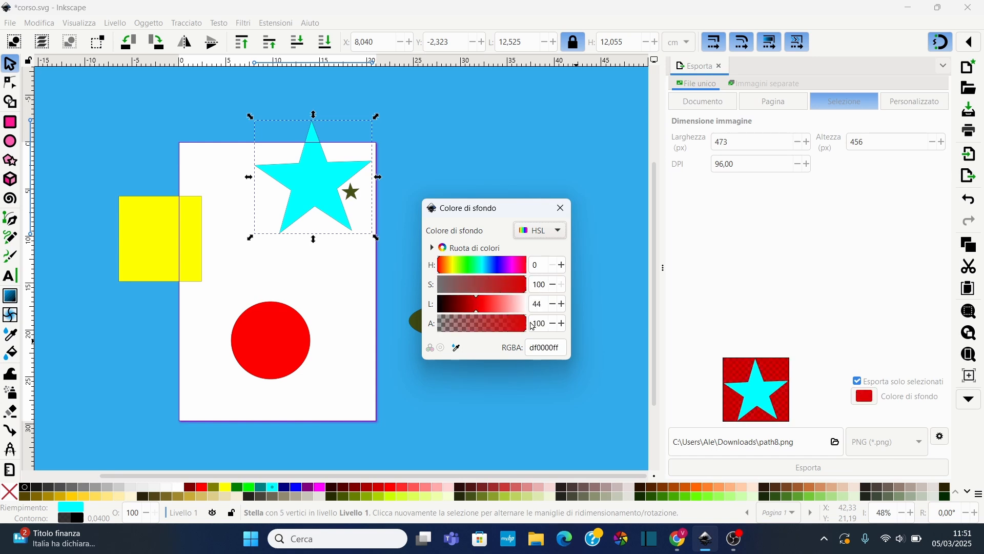
{"action": "left_click", "coordinate": [560, 207]}
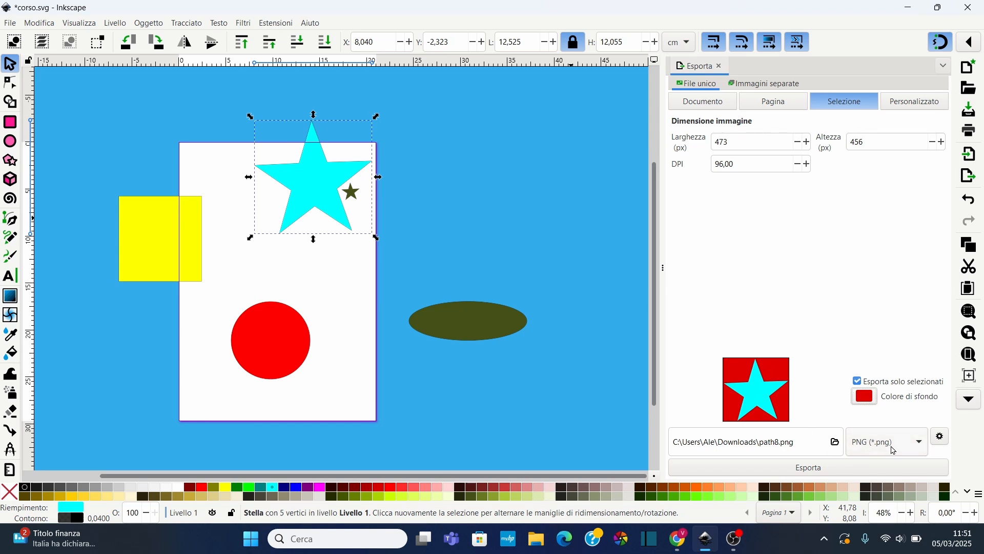
Review the available export formats and keep PNG as the output format
{"action": "left_click", "coordinate": [917, 451]}
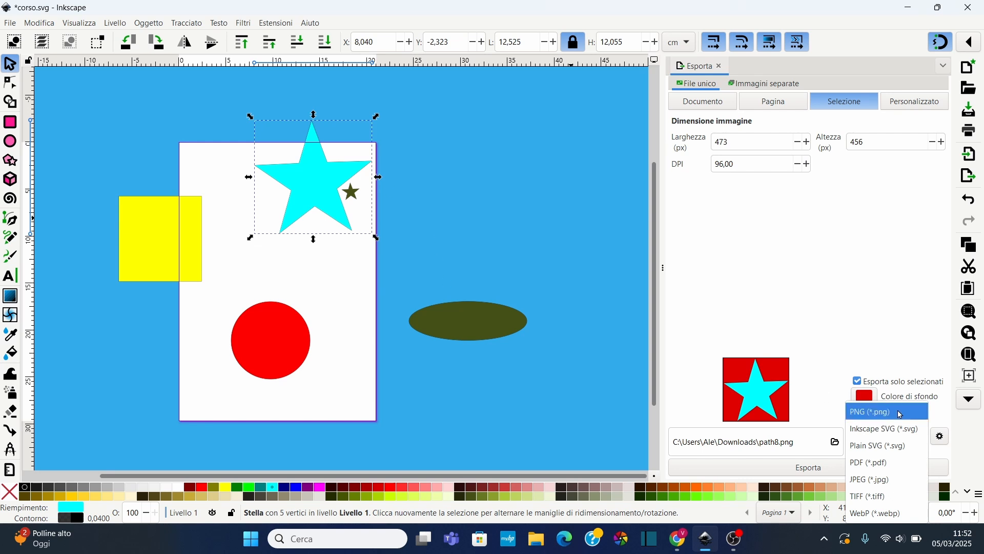
{"action": "left_click", "coordinate": [869, 353]}
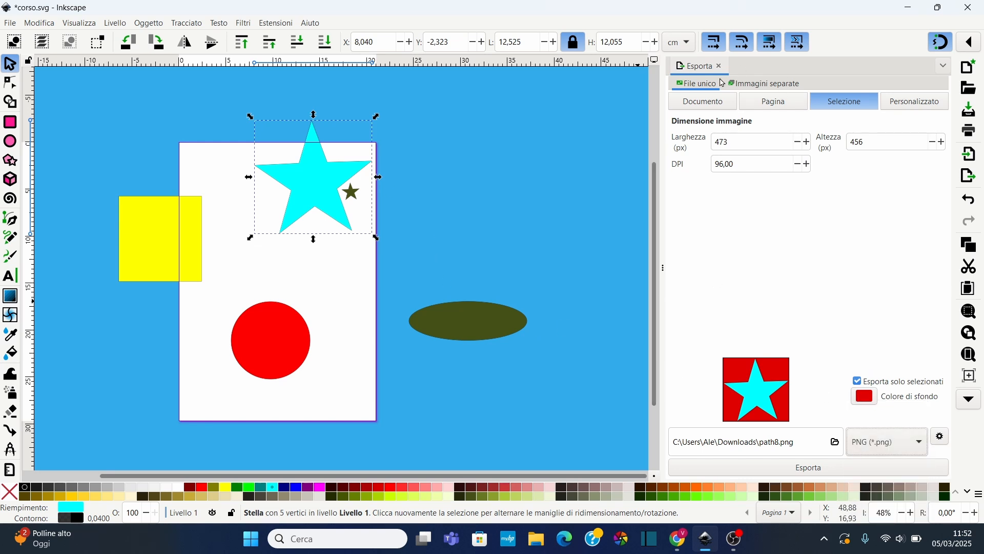